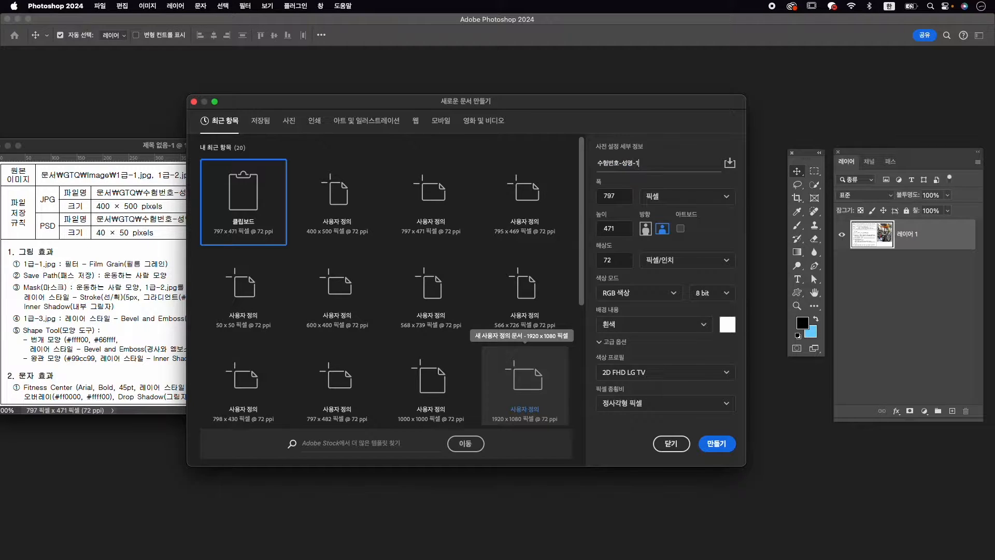
Step: Create a 400 × 500 pixel document at 72 ppi and place its enlarged window beside the exam reference
{"action": "key", "text": "Tab"}
{"action": "key", "text": "Tab"}
{"action": "type", "text": "5"}
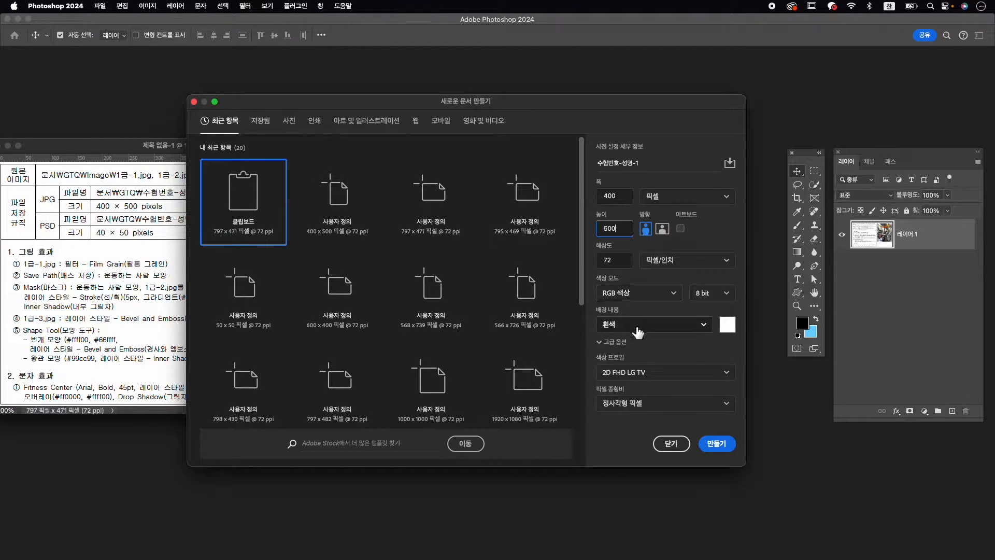
{"action": "left_click", "coordinate": [723, 450]}
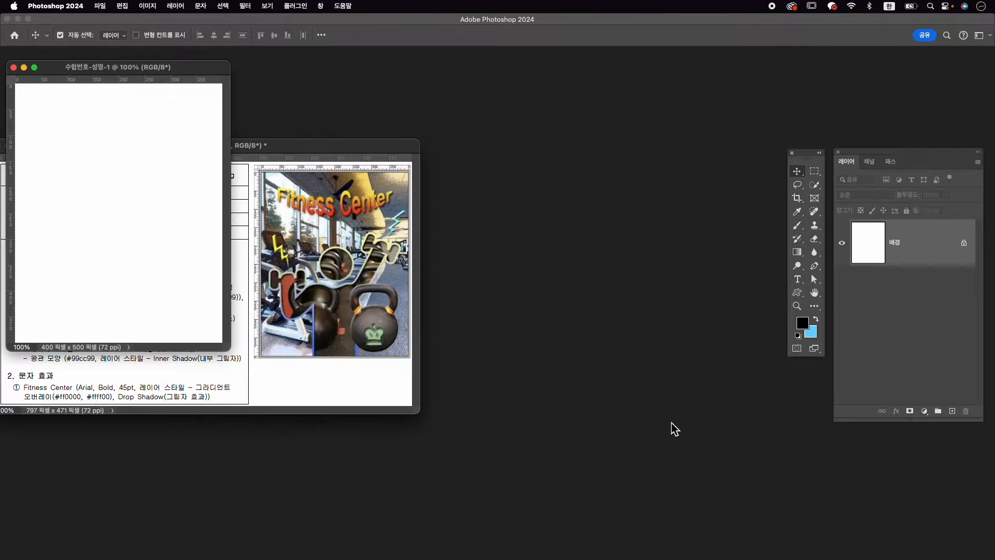
{"action": "left_click_drag", "start_coordinate": [131, 72], "coordinate": [544, 144]}
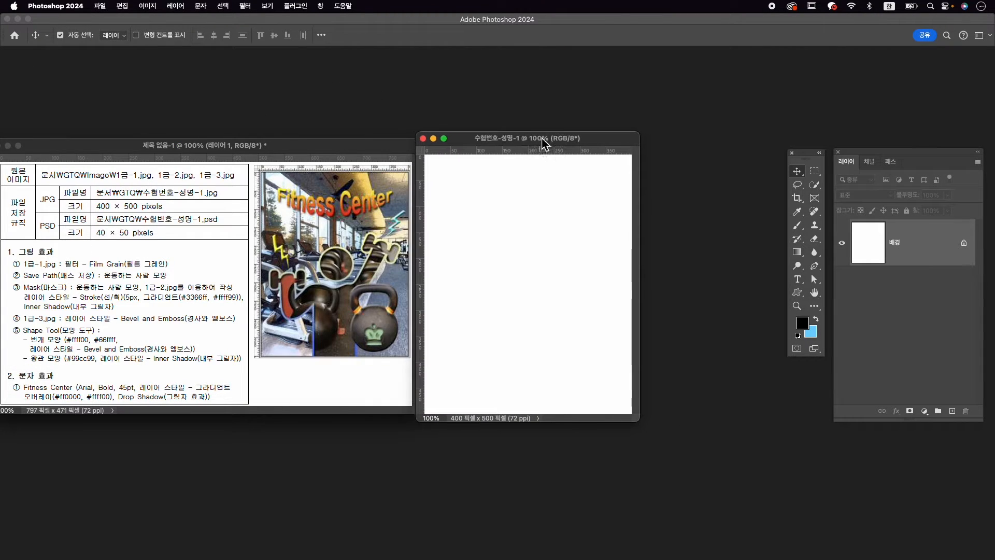
{"action": "left_click_drag", "start_coordinate": [645, 428], "coordinate": [692, 479]}
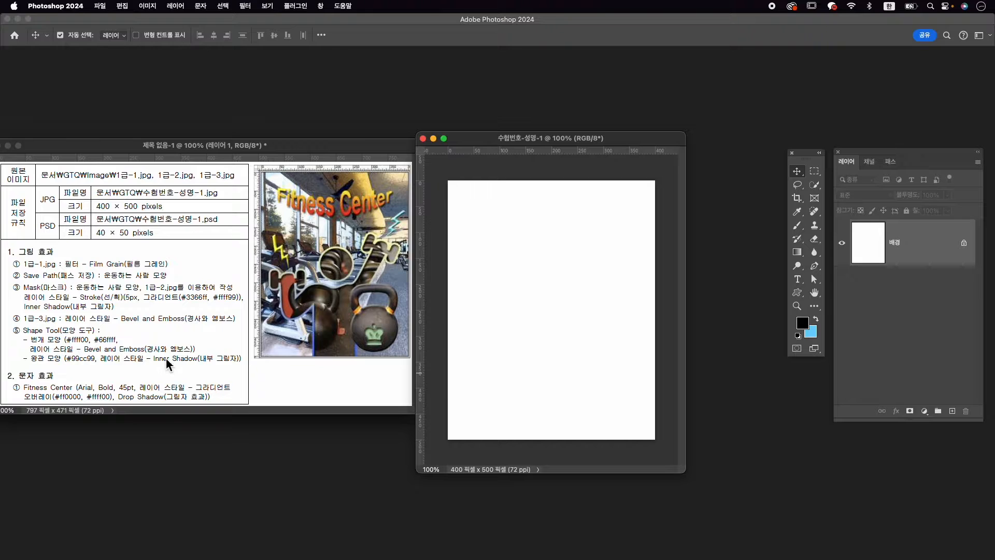
Step: Open 1급-1.jpg from the GTQ Image folder and move its window beside the working document
{"action": "key", "text": "super+o"}
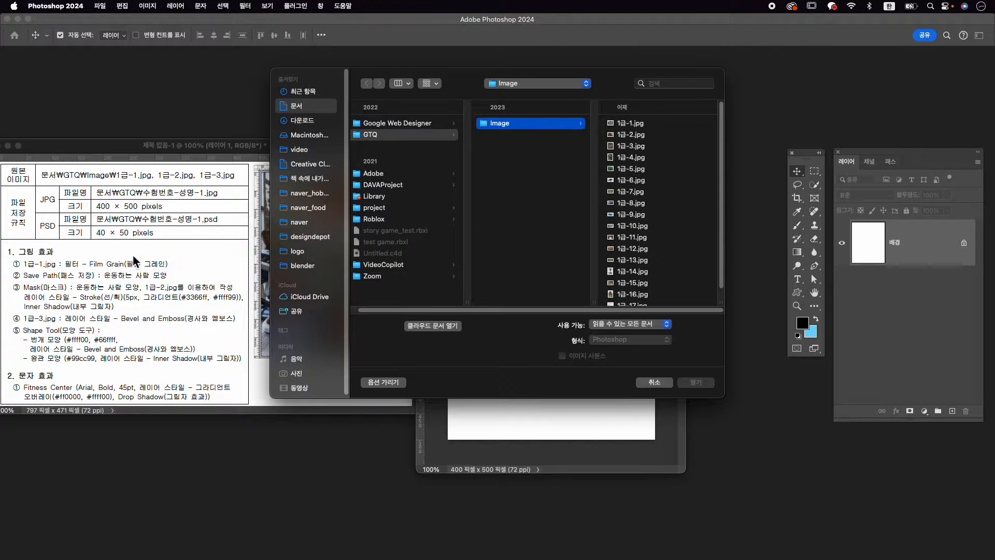
{"action": "left_click", "coordinate": [631, 124]}
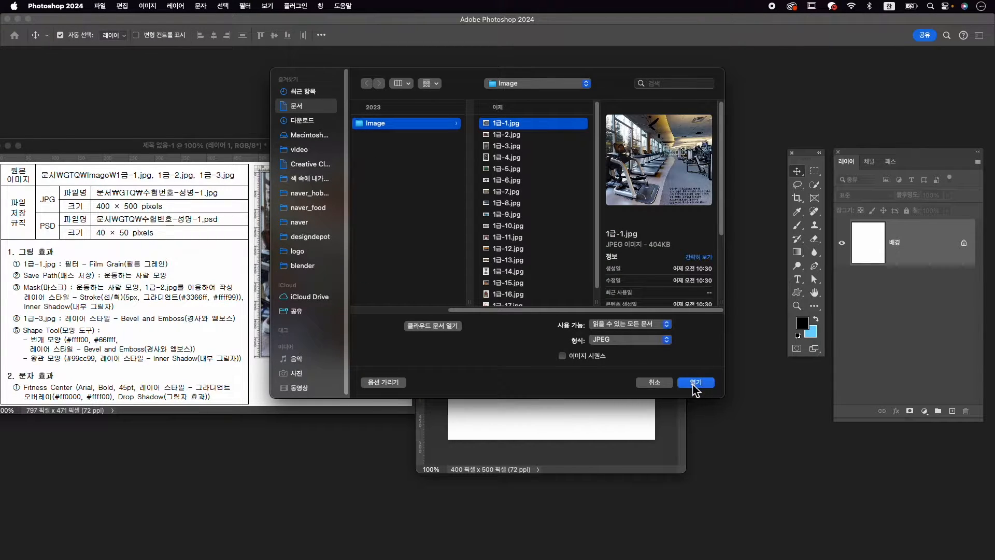
{"action": "left_click", "coordinate": [699, 386]}
{"action": "left_click_drag", "start_coordinate": [212, 82], "coordinate": [437, 77]}
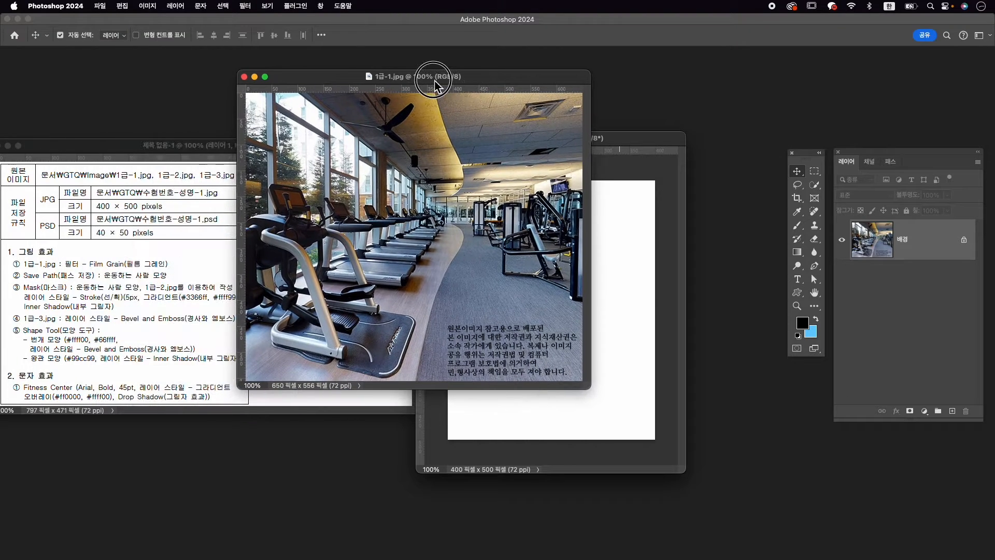
Step: Apply the Film Grain (필름 그레인) artistic filter from the Filter Gallery to 1급-1.jpg
{"action": "left_click", "coordinate": [248, 6]}
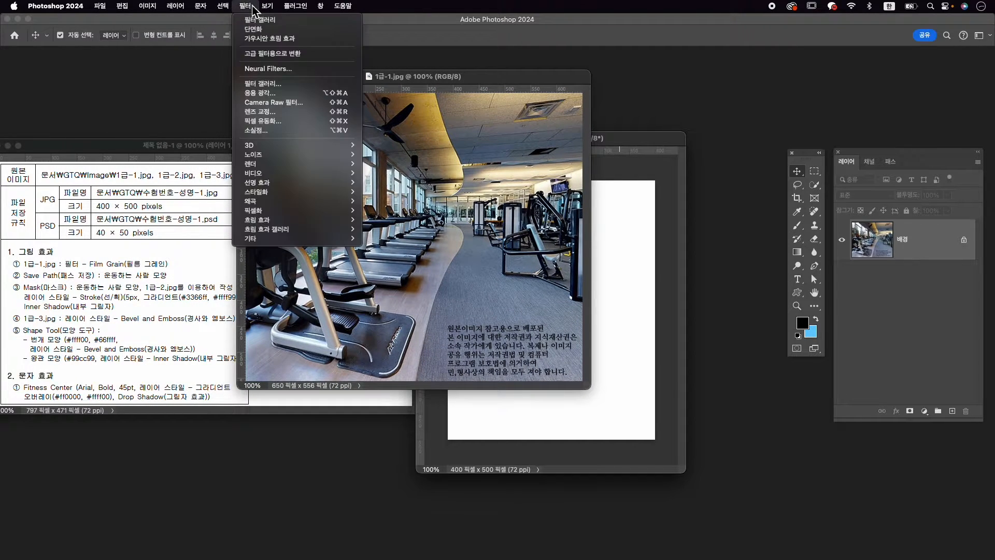
{"action": "left_click", "coordinate": [263, 84]}
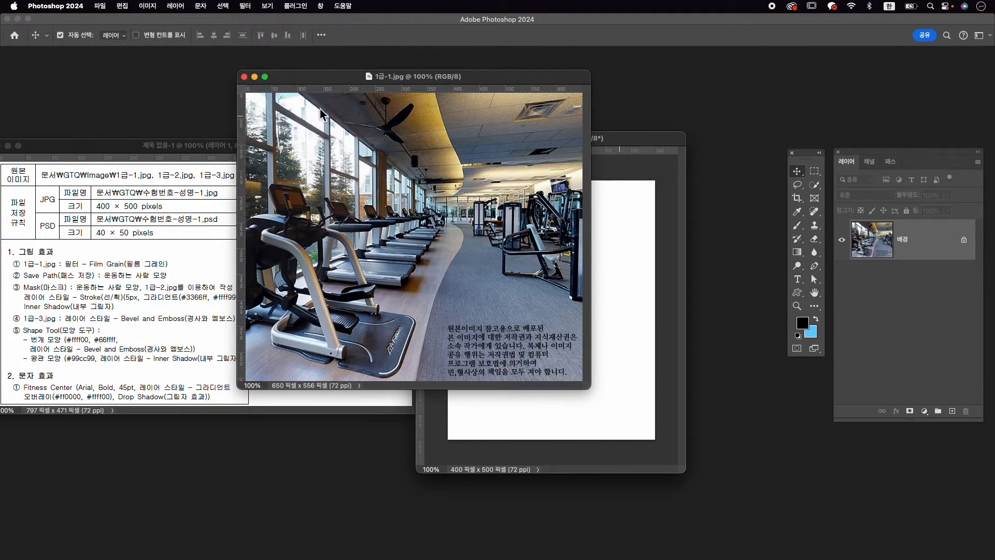
{"action": "left_click", "coordinate": [720, 283]}
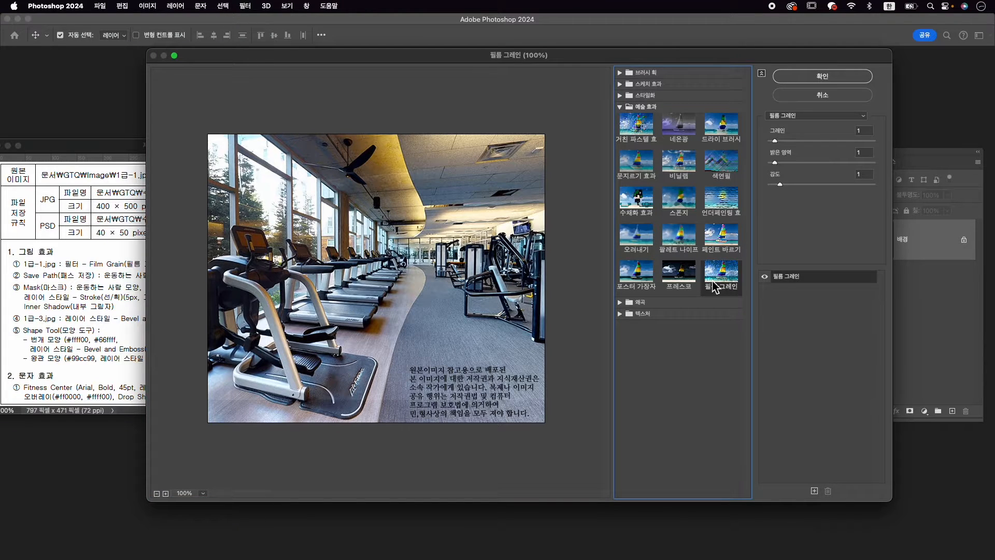
{"action": "left_click", "coordinate": [867, 79]}
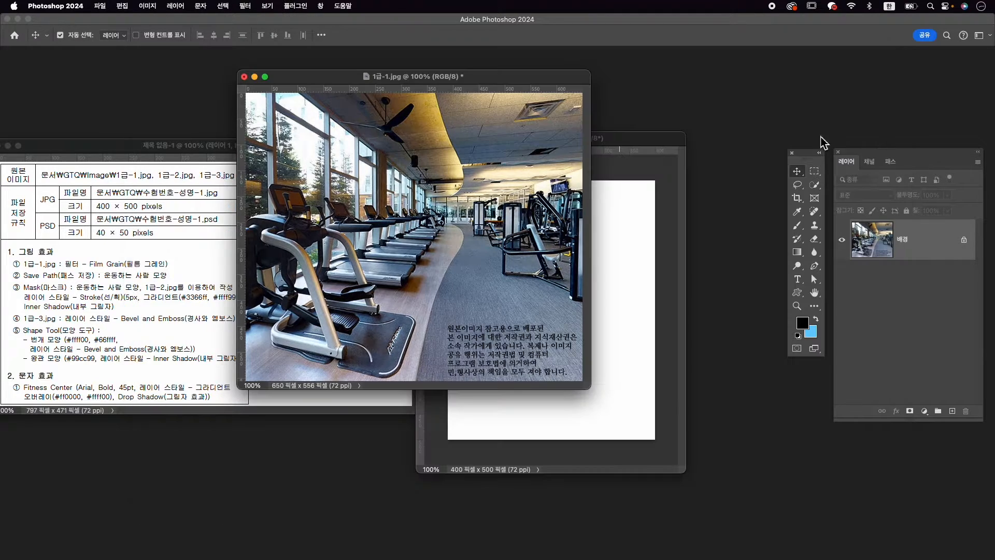
Step: Copy the filtered gym photo into the 400 × 500 document and close 1급-1.jpg without saving
{"action": "left_click_drag", "start_coordinate": [473, 76], "coordinate": [466, 77]}
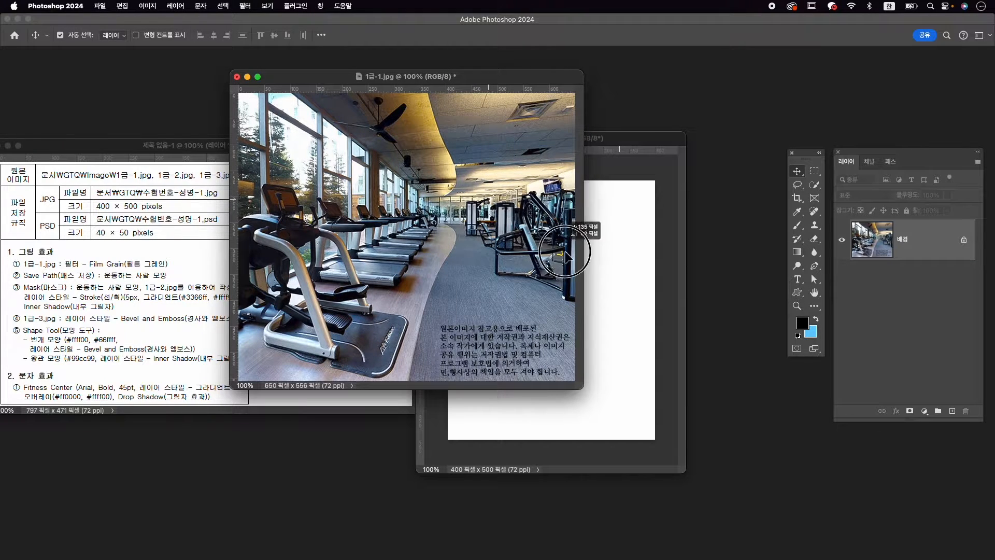
{"action": "left_click_drag", "start_coordinate": [613, 303], "coordinate": [613, 302]}
{"action": "left_click", "coordinate": [237, 76]}
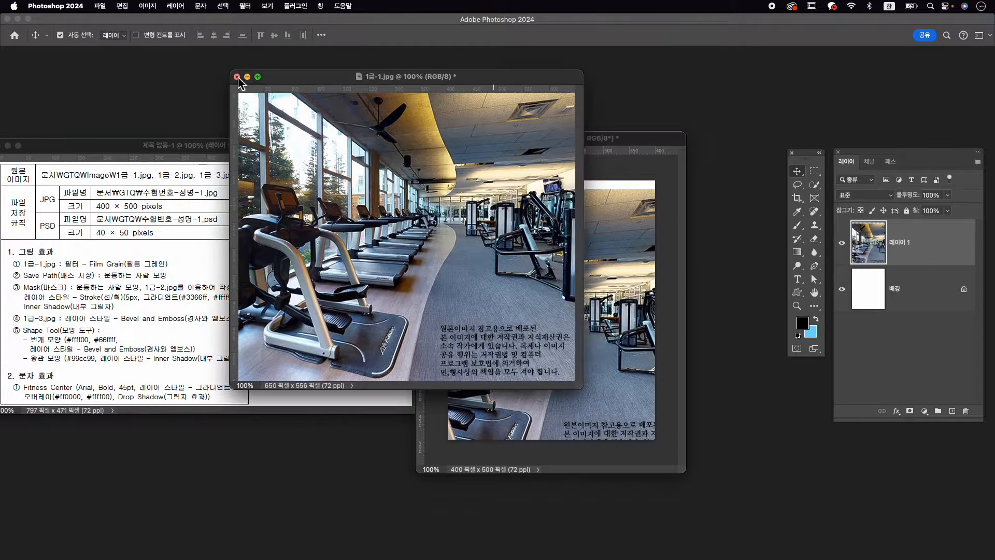
{"action": "left_click", "coordinate": [487, 223]}
Step: Rename the gym photo layer to 1-1
{"action": "double_click", "coordinate": [901, 242]}
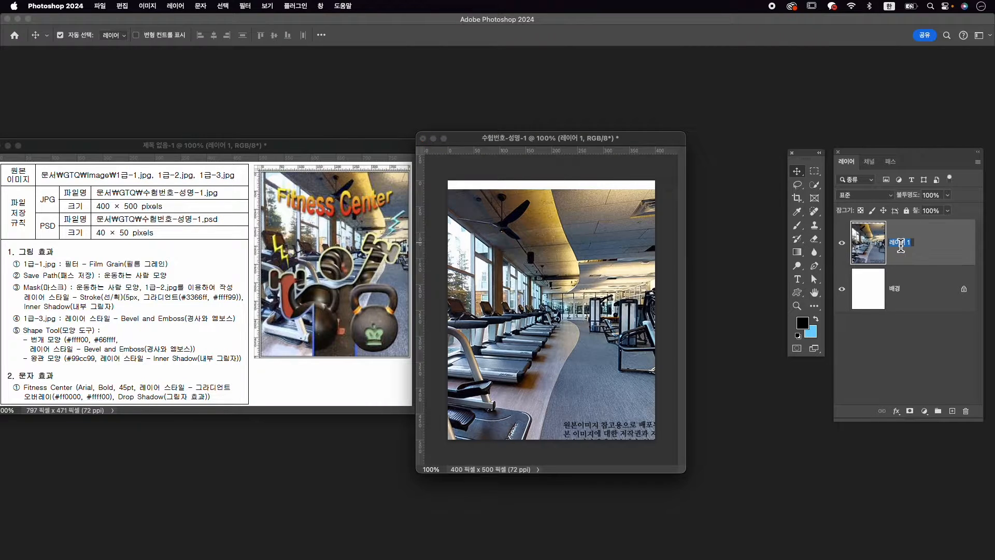
{"action": "type", "text": "1-1"}
{"action": "key", "text": "Return"}
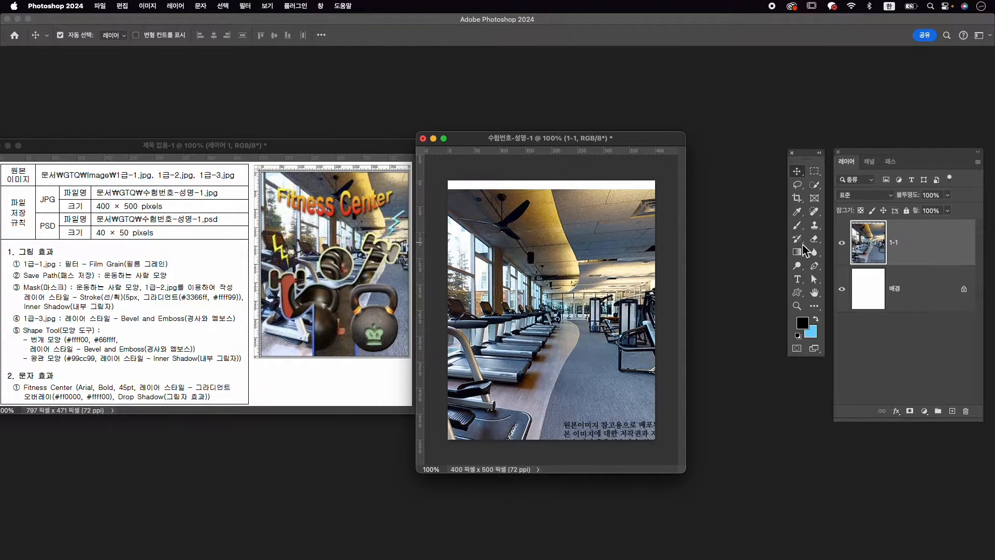
Step: Scale the 1-1 layer down to about 91% and position it to cover the canvas as in the reference
{"action": "key", "text": "super+t"}
{"action": "left_click_drag", "start_coordinate": [567, 259], "coordinate": [576, 241]}
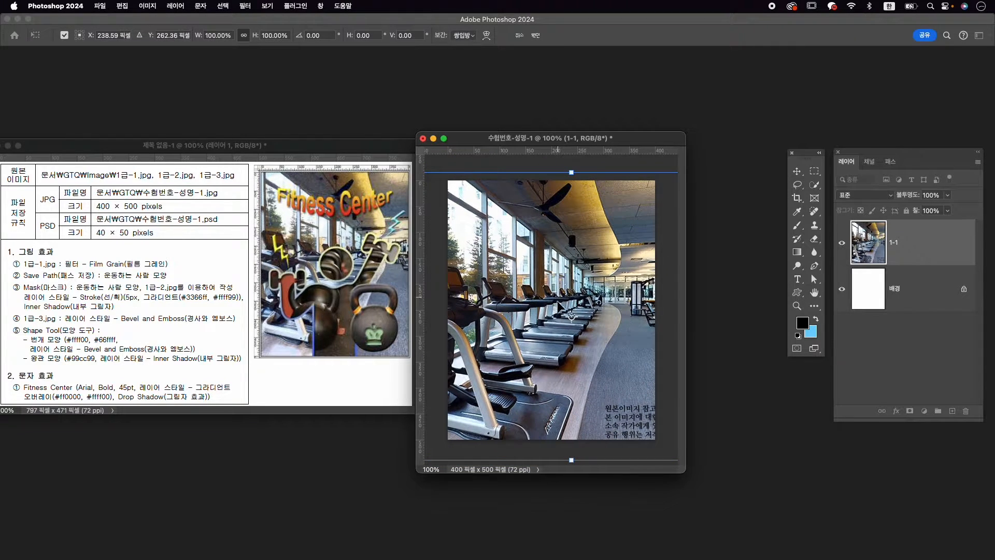
{"action": "left_click_drag", "start_coordinate": [570, 459], "coordinate": [575, 445]}
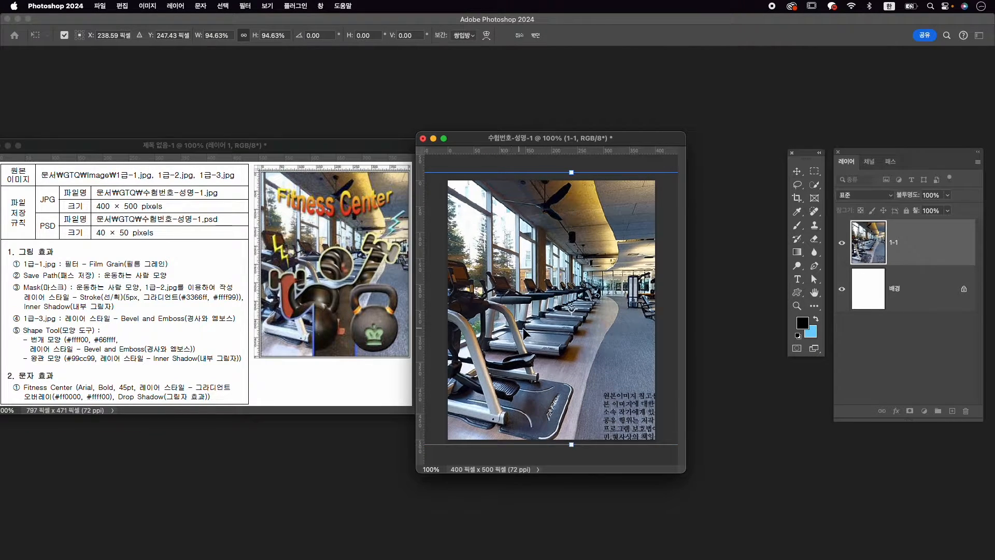
{"action": "left_click_drag", "start_coordinate": [526, 333], "coordinate": [541, 332]}
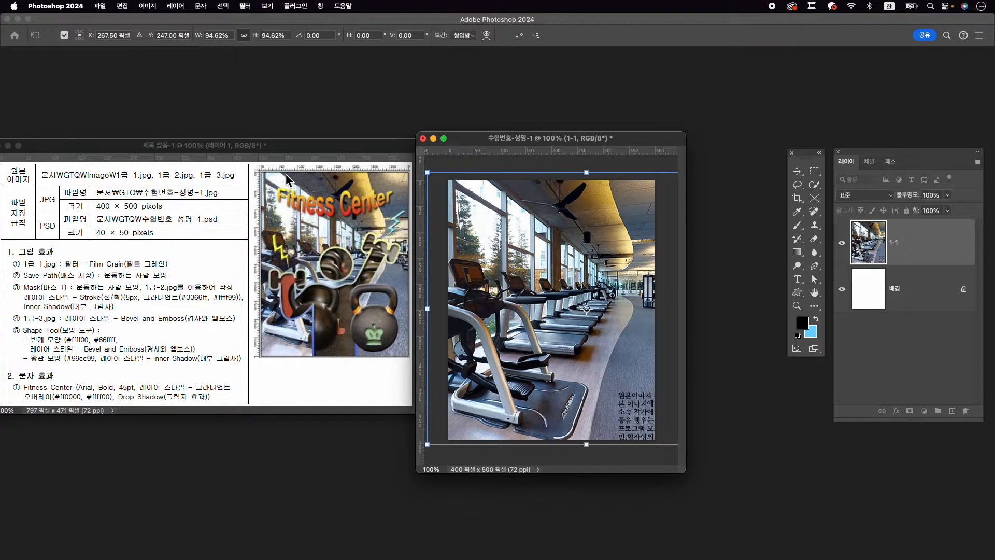
{"action": "left_click", "coordinate": [489, 193]}
{"action": "left_click_drag", "start_coordinate": [588, 176], "coordinate": [571, 203]}
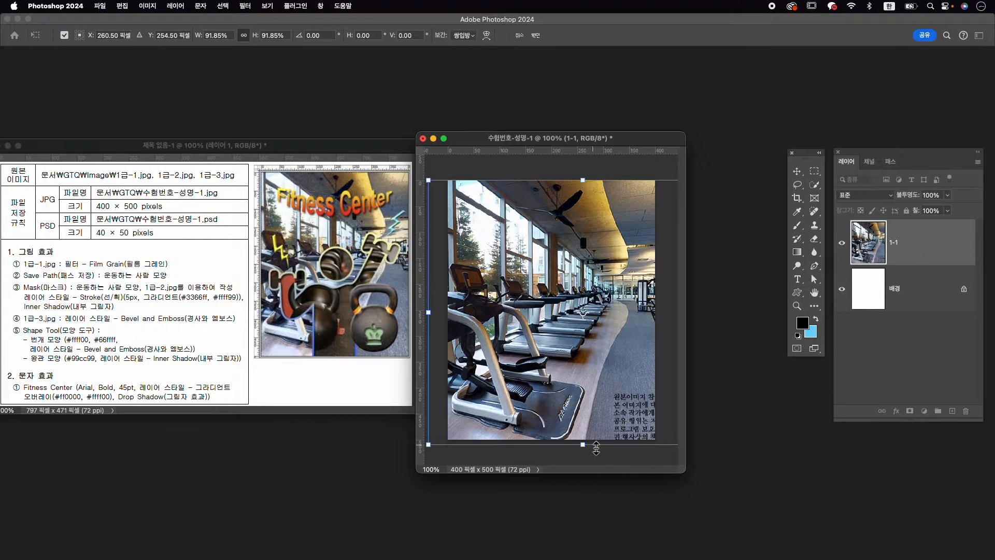
{"action": "left_click_drag", "start_coordinate": [596, 448], "coordinate": [595, 447]}
{"action": "key", "text": "Return"}
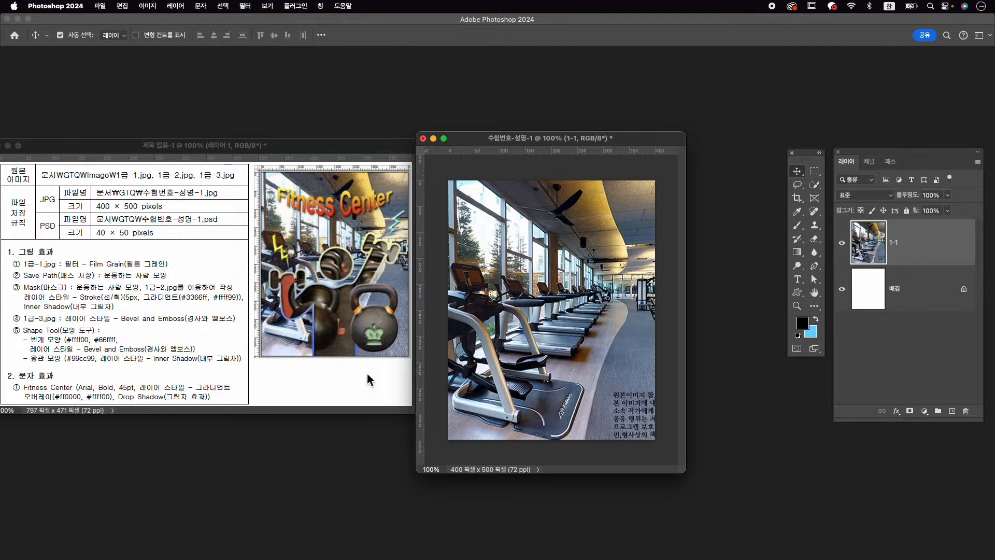
{"action": "left_click", "coordinate": [568, 386]}
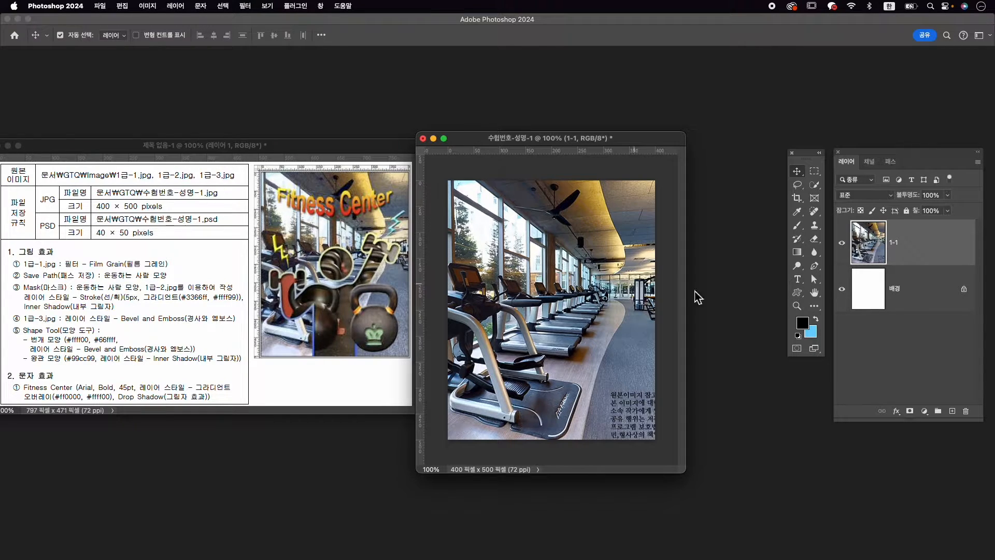
Step: Set up the Pen tool in shape mode with a black fill and no stroke
{"action": "left_click", "coordinate": [814, 266]}
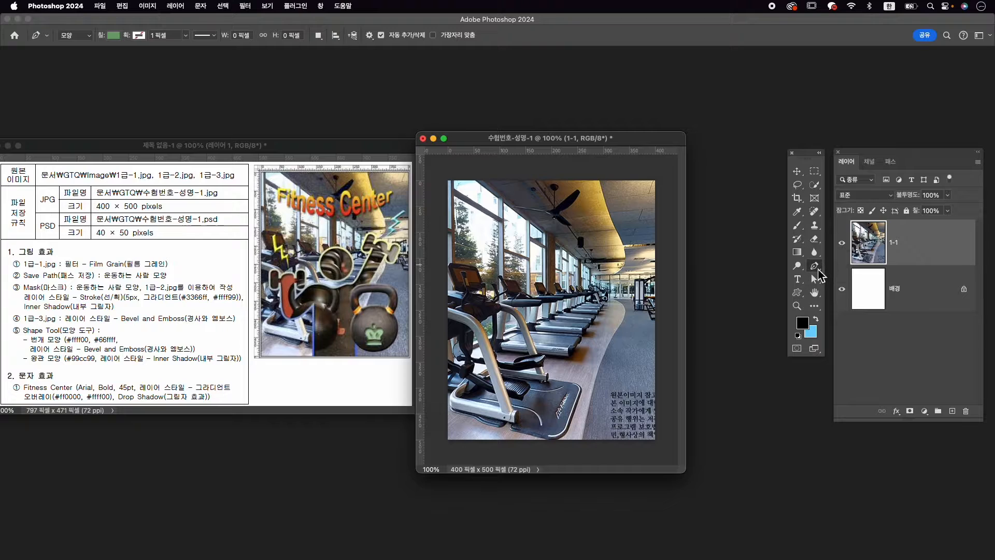
{"action": "right_click", "coordinate": [818, 270]}
{"action": "left_click", "coordinate": [841, 268]}
{"action": "left_click", "coordinate": [90, 37]}
{"action": "left_click", "coordinate": [82, 36]}
{"action": "left_click", "coordinate": [117, 35]}
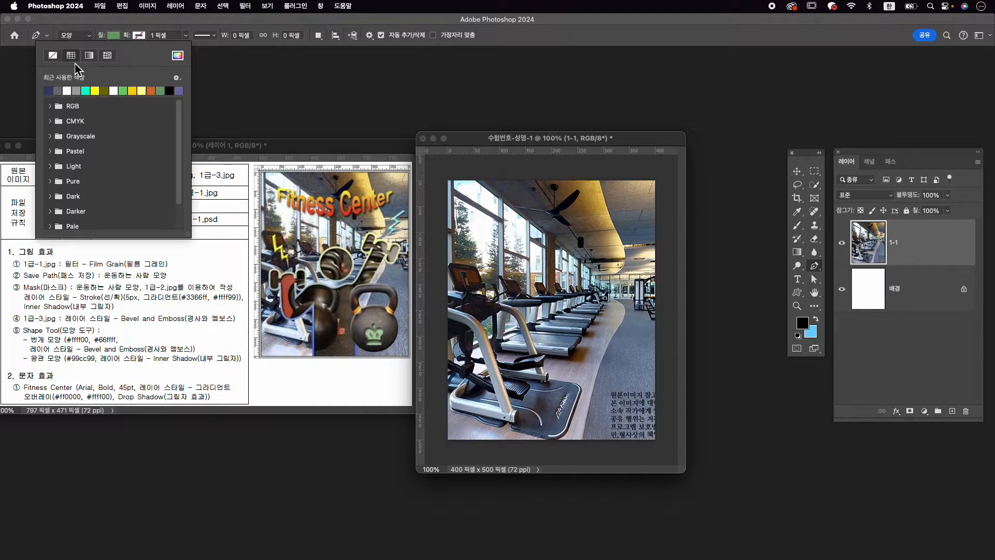
{"action": "left_click", "coordinate": [169, 91]}
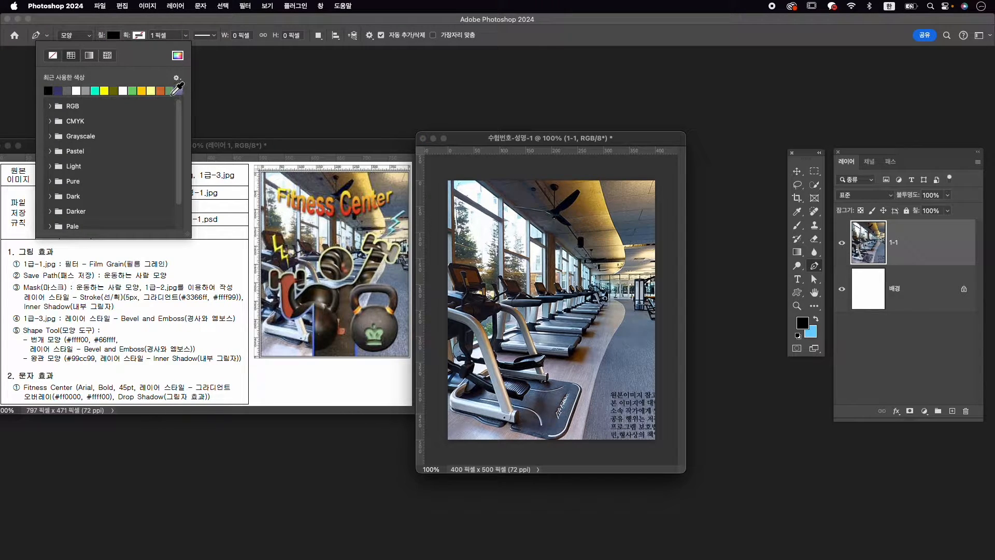
{"action": "left_click", "coordinate": [205, 33]}
{"action": "left_click", "coordinate": [139, 35]}
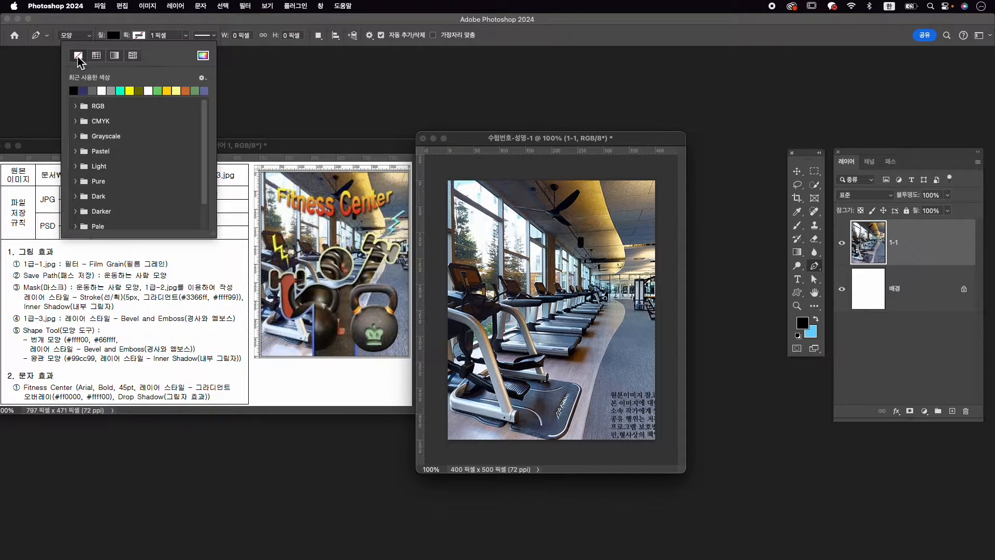
{"action": "left_click", "coordinate": [187, 22]}
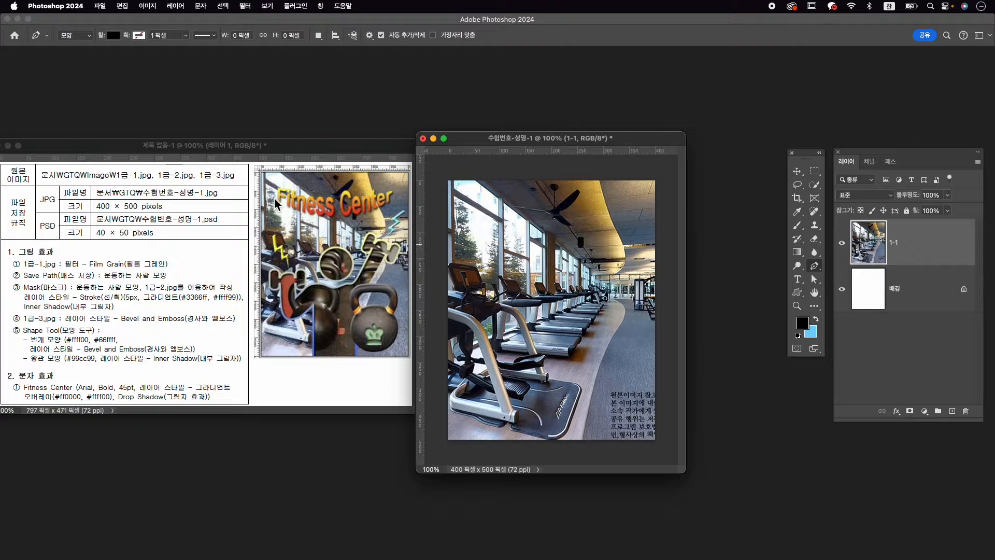
Step: Add a horizontal guide about 150 px down the canvas and draw a black circle about 82 px wide near it for the head
{"action": "left_click_drag", "start_coordinate": [518, 151], "coordinate": [535, 265]}
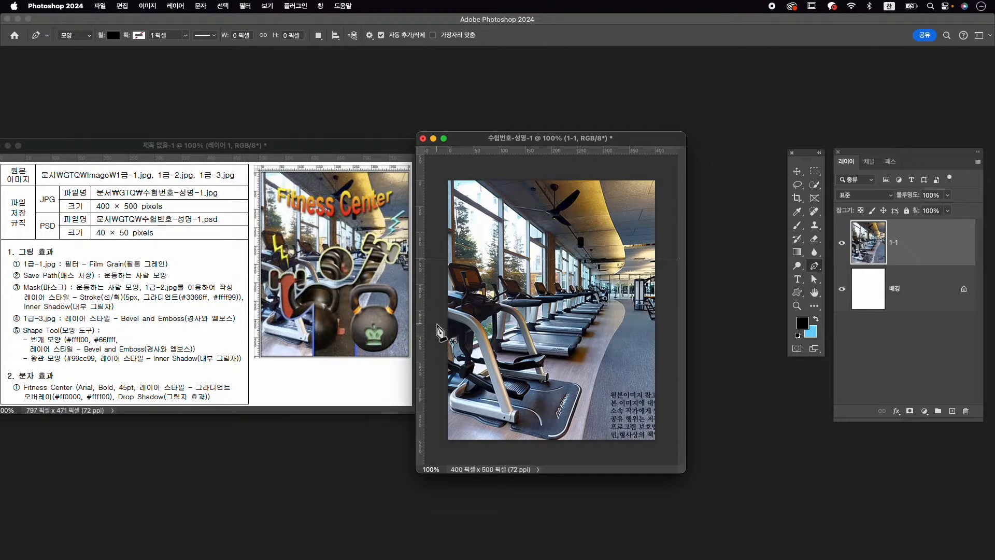
{"action": "left_click", "coordinate": [802, 294]}
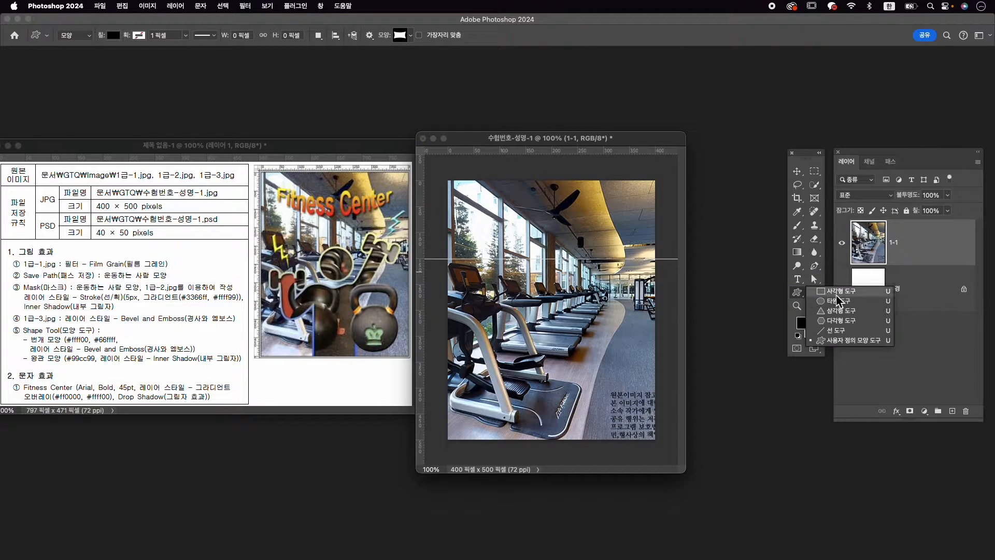
{"action": "left_click", "coordinate": [837, 292]}
{"action": "left_click", "coordinate": [797, 292]}
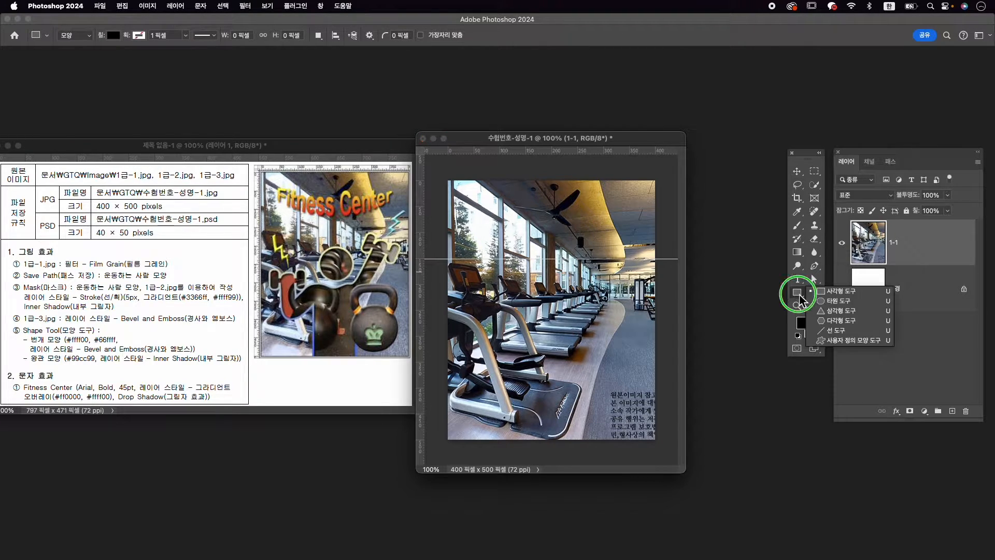
{"action": "left_click", "coordinate": [821, 301]}
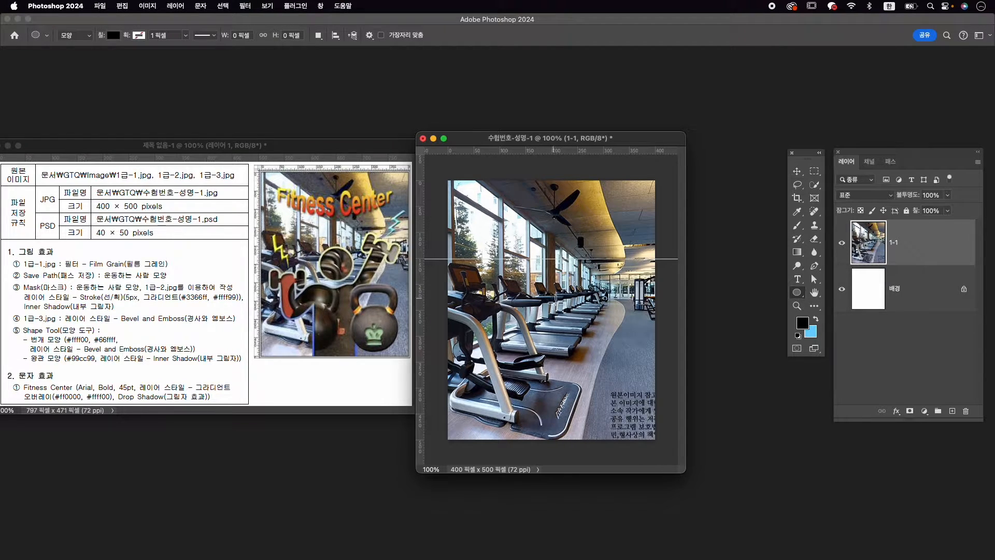
{"action": "left_click_drag", "start_coordinate": [555, 296], "coordinate": [573, 315]}
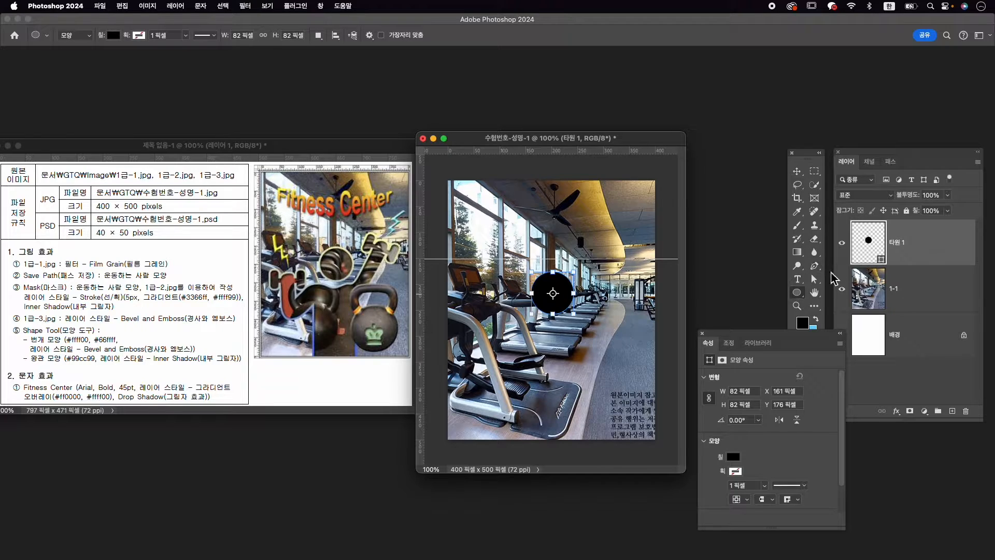
Step: Start the black body shape with the Pen tool just below the head, tracing the curved left shoulder out to the inner elbow
{"action": "left_click", "coordinate": [820, 267]}
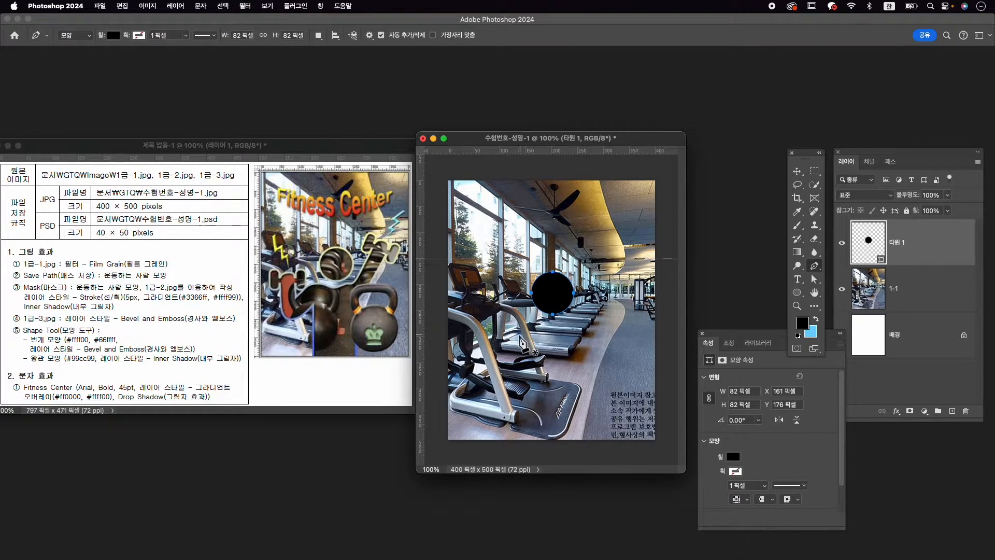
{"action": "left_click", "coordinate": [551, 327]}
{"action": "left_click_drag", "start_coordinate": [521, 322], "coordinate": [506, 326]}
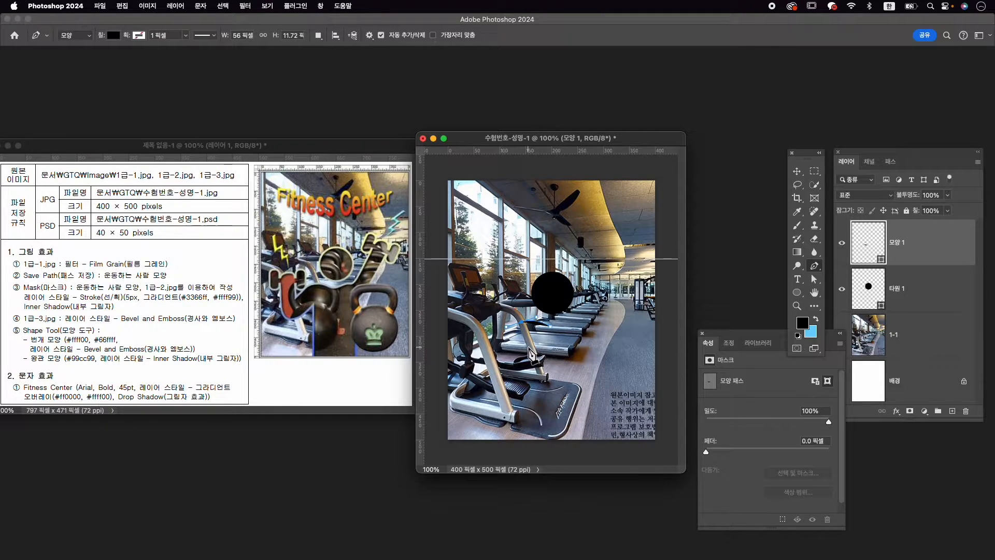
{"action": "scroll", "coordinate": [539, 347], "scroll_direction": "up", "scroll_amount": 1}
{"action": "scroll", "coordinate": [538, 347], "scroll_direction": "up", "scroll_amount": 3}
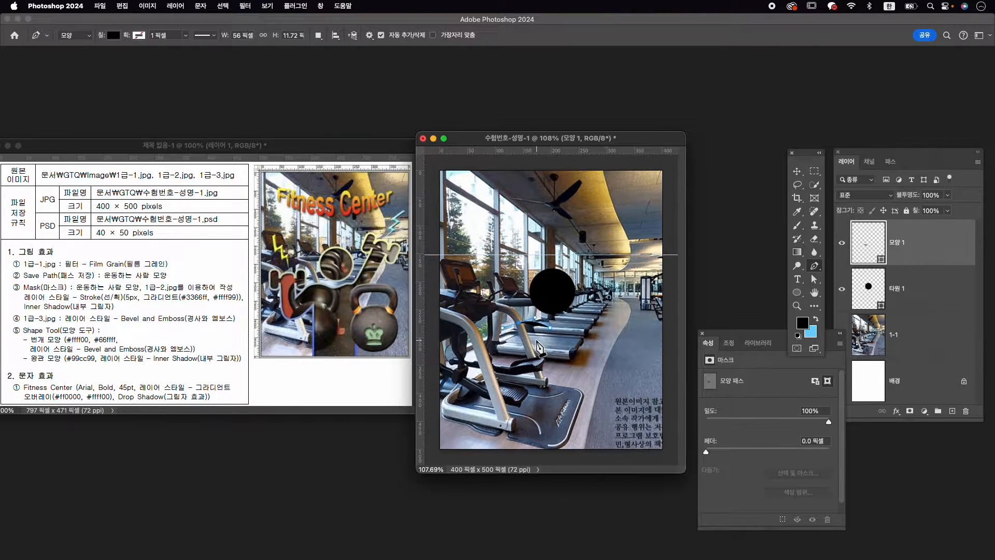
{"action": "scroll", "coordinate": [539, 347], "scroll_direction": "up", "scroll_amount": 1}
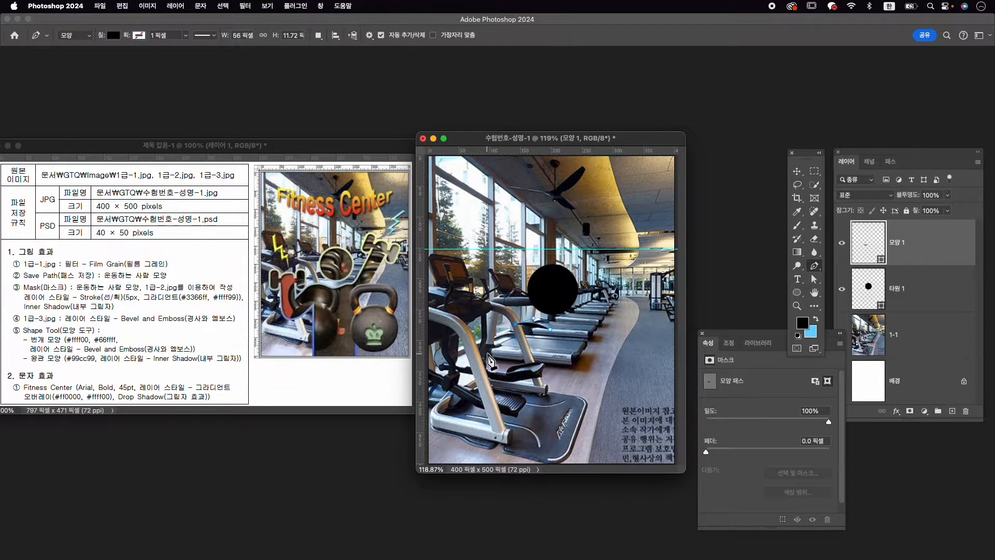
{"action": "left_click", "coordinate": [487, 352]}
{"action": "left_click_drag", "start_coordinate": [489, 358], "coordinate": [483, 359]}
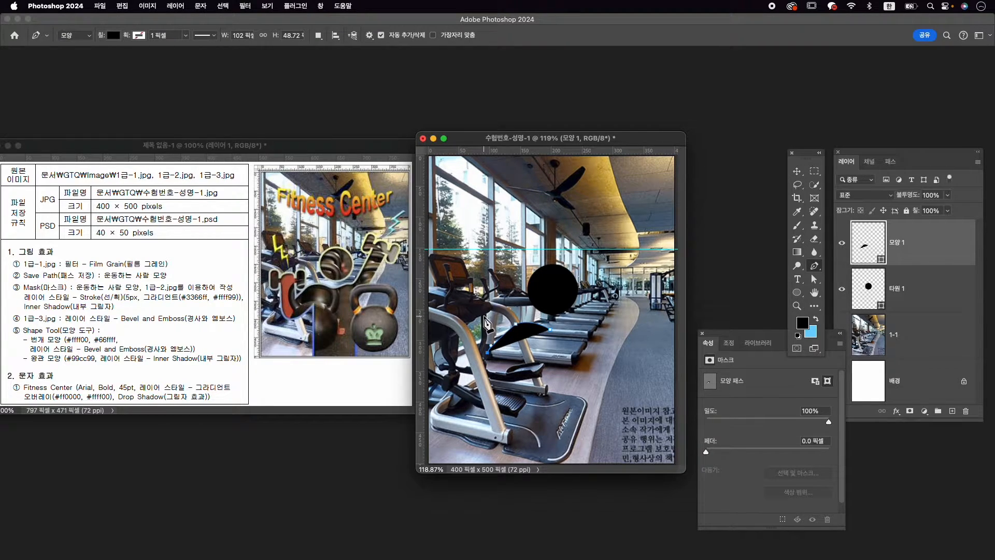
Step: Trace the bent left arm's inner forearm edge up to the dumbbell bar and outline the rounded plate nearest the head
{"action": "left_click", "coordinate": [484, 316]}
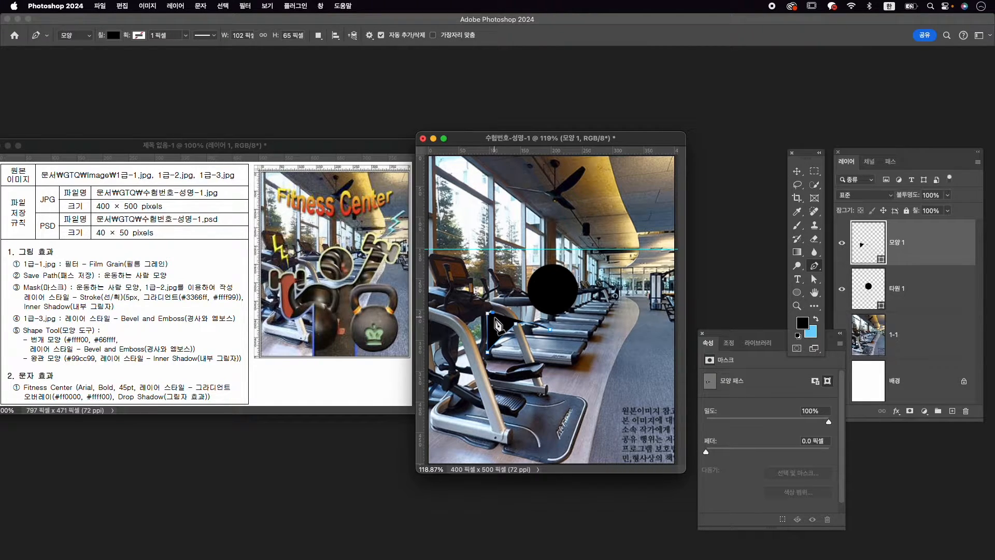
{"action": "key", "text": "super+z"}
{"action": "left_click_drag", "start_coordinate": [499, 325], "coordinate": [508, 323]}
{"action": "left_click", "coordinate": [499, 325], "text": "alt"}
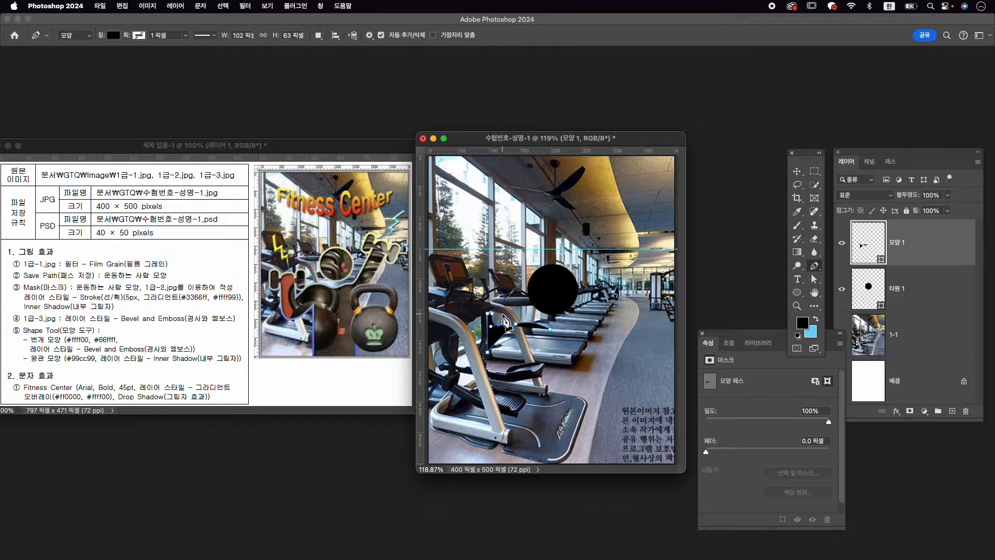
{"action": "left_click", "coordinate": [505, 308]}
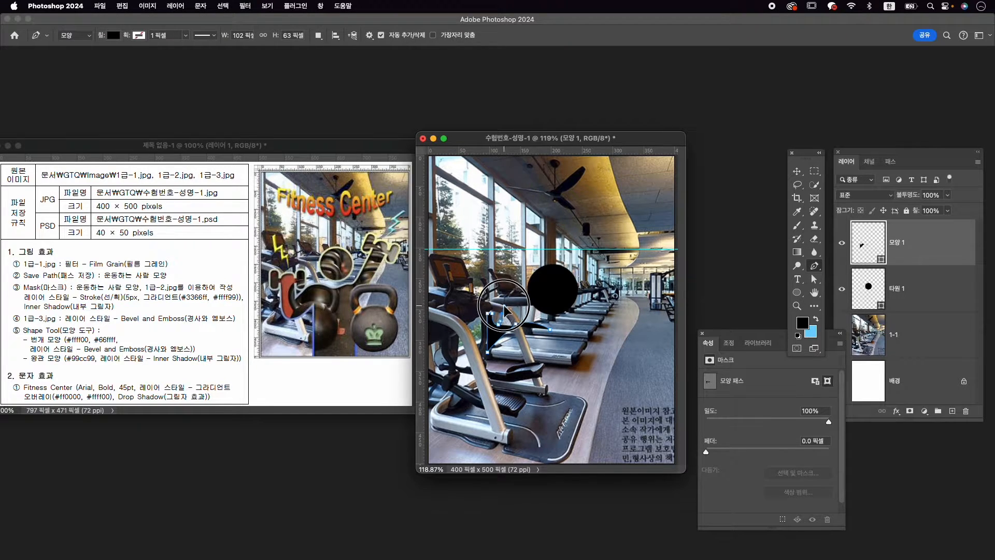
{"action": "mouse_move", "coordinate": [505, 306]}
{"action": "left_mouse_down"}
{"action": "mouse_move", "coordinate": [507, 322]}
{"action": "mouse_move", "coordinate": [506, 300]}
{"action": "left_mouse_up"}
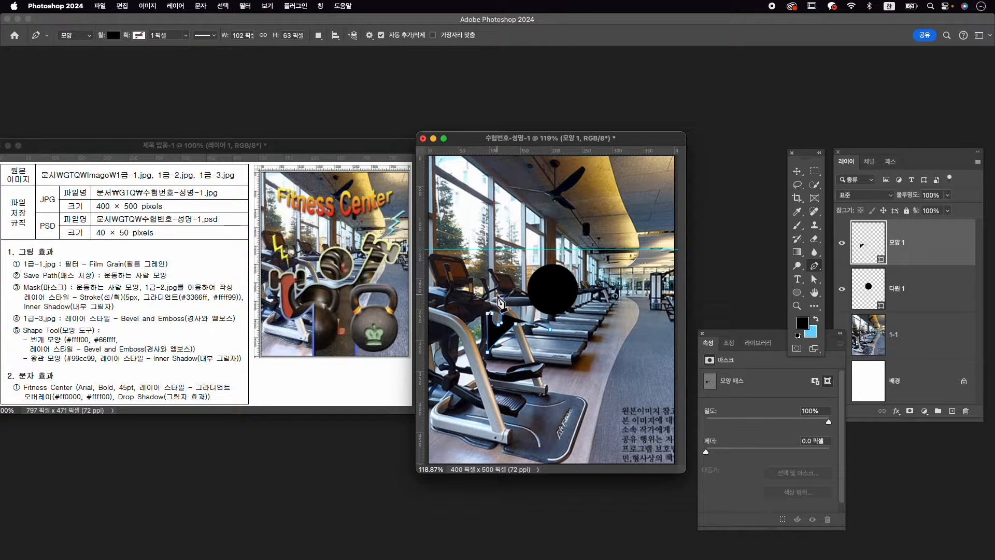
{"action": "left_click_drag", "start_coordinate": [499, 303], "coordinate": [491, 295]}
{"action": "left_click", "coordinate": [498, 296], "text": "alt"}
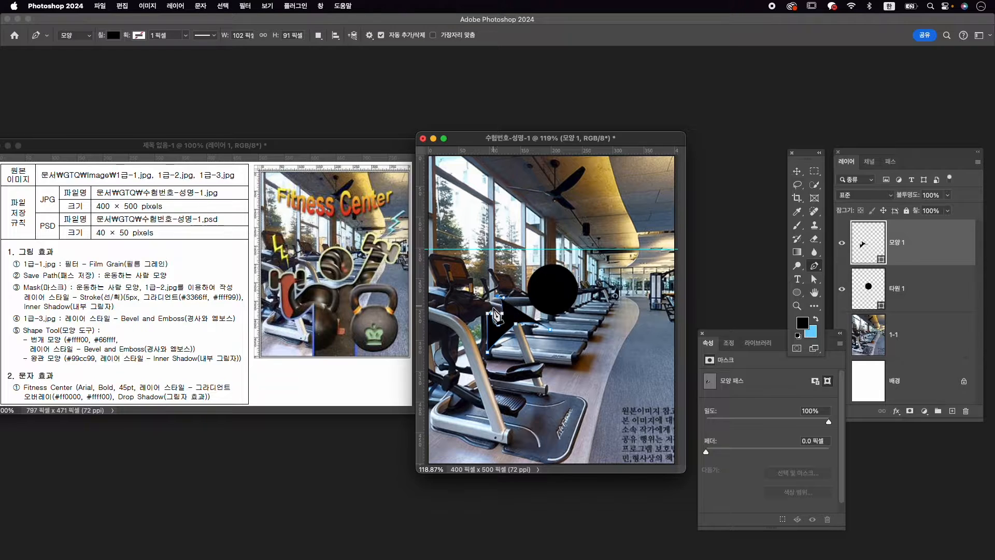
{"action": "left_click_drag", "start_coordinate": [490, 305], "coordinate": [489, 312]}
Step: Continue the outline along the dumbbell bar with a rounded arc over the left fist, ending in a corner point
{"action": "scroll", "coordinate": [490, 312], "scroll_direction": "up", "scroll_amount": 5}
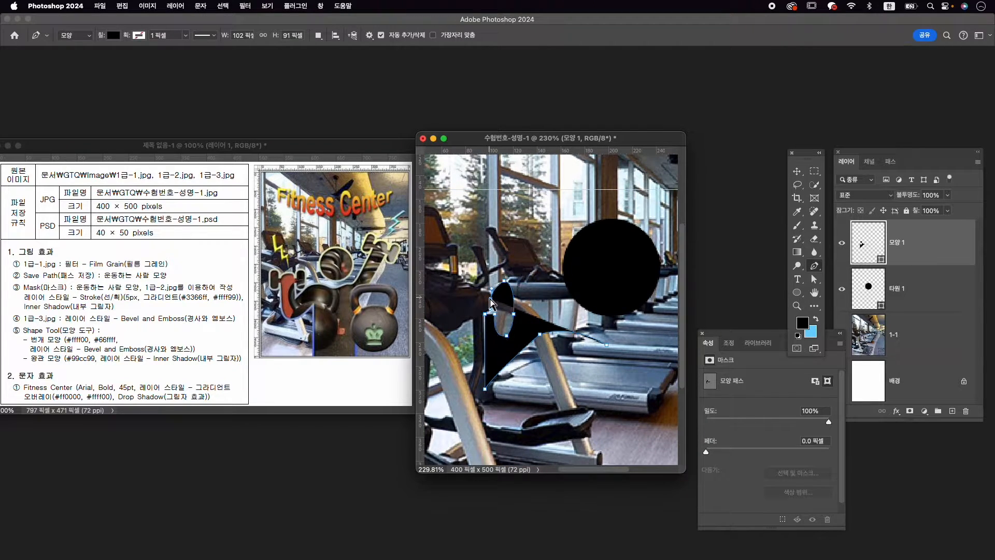
{"action": "left_click_drag", "start_coordinate": [493, 303], "coordinate": [490, 307]}
{"action": "left_click_drag", "start_coordinate": [462, 287], "coordinate": [445, 312]}
{"action": "left_click", "coordinate": [462, 287], "text": "alt"}
{"action": "left_click_drag", "start_coordinate": [475, 299], "coordinate": [522, 296]}
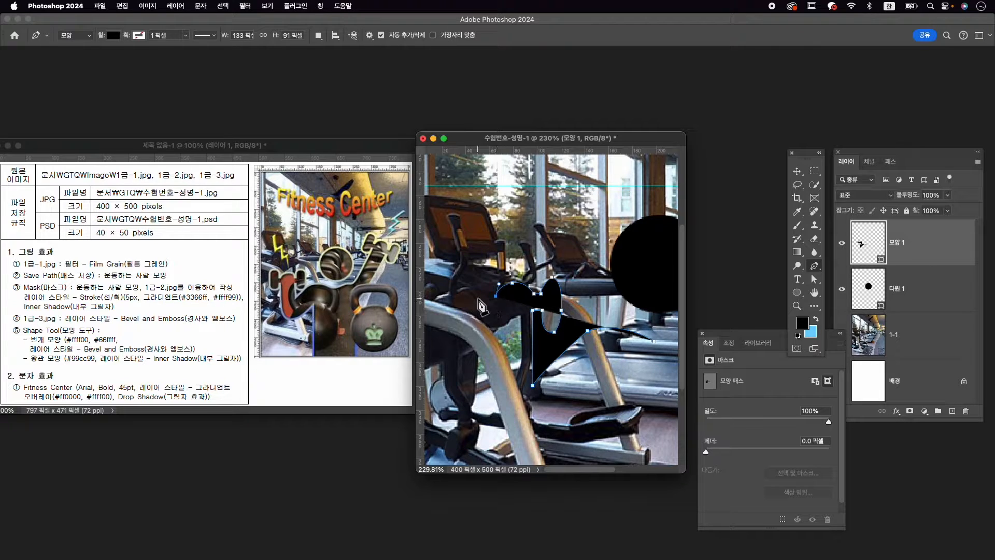
Step: Outline the left dumbbell's outer oval plate and bring the path back along the bar to the fist
{"action": "left_click", "coordinate": [486, 297]}
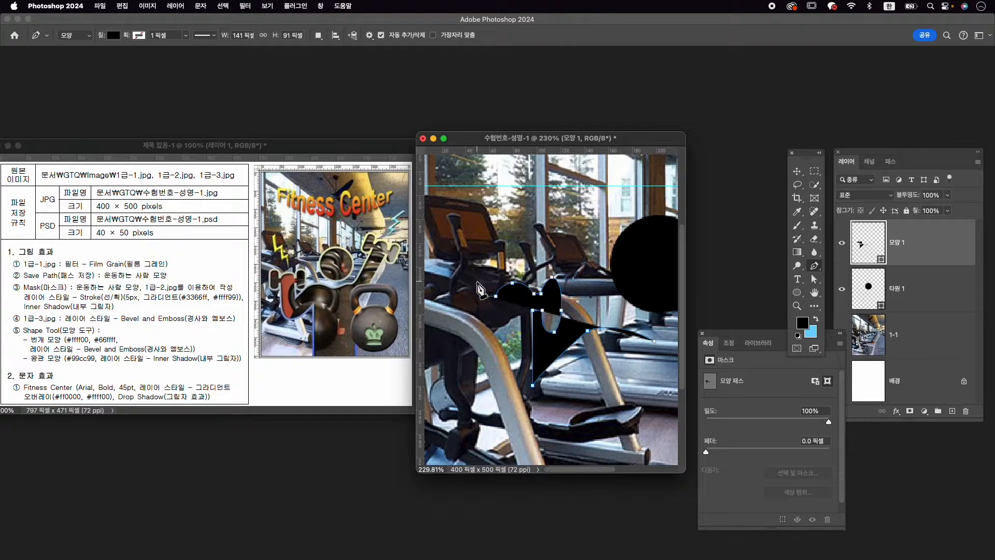
{"action": "left_click_drag", "start_coordinate": [477, 282], "coordinate": [492, 315]}
{"action": "left_click", "coordinate": [478, 323], "text": "alt"}
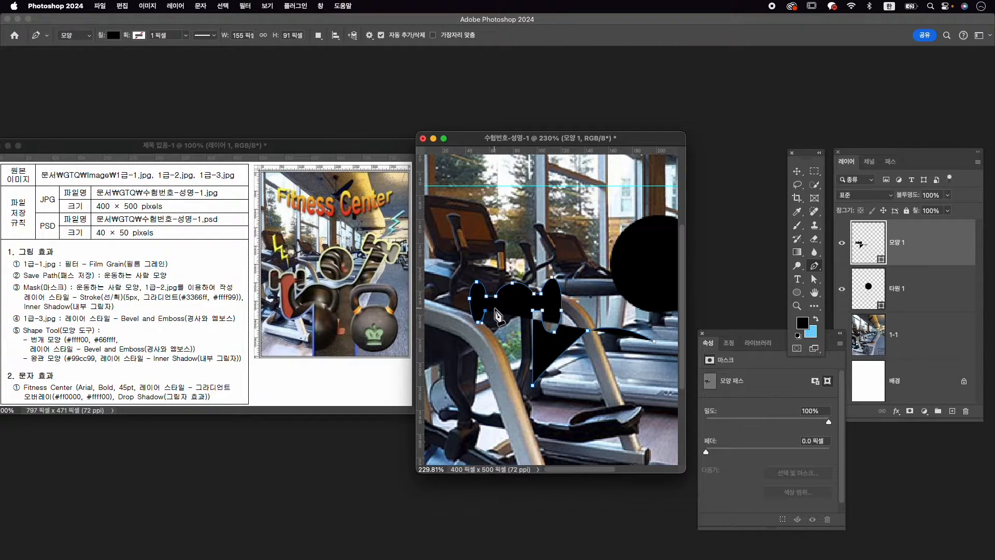
{"action": "left_click", "coordinate": [496, 311]}
Step: Trace the left forearm's outer edge down to the elbow and curve under the upper arm to the armpit
{"action": "left_click", "coordinate": [499, 413]}
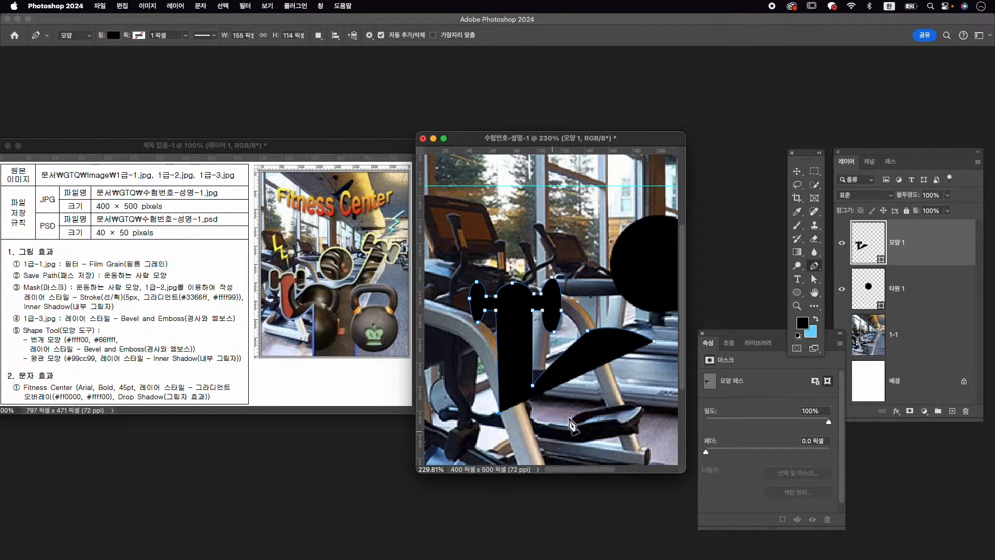
{"action": "left_click_drag", "start_coordinate": [603, 359], "coordinate": [554, 308]}
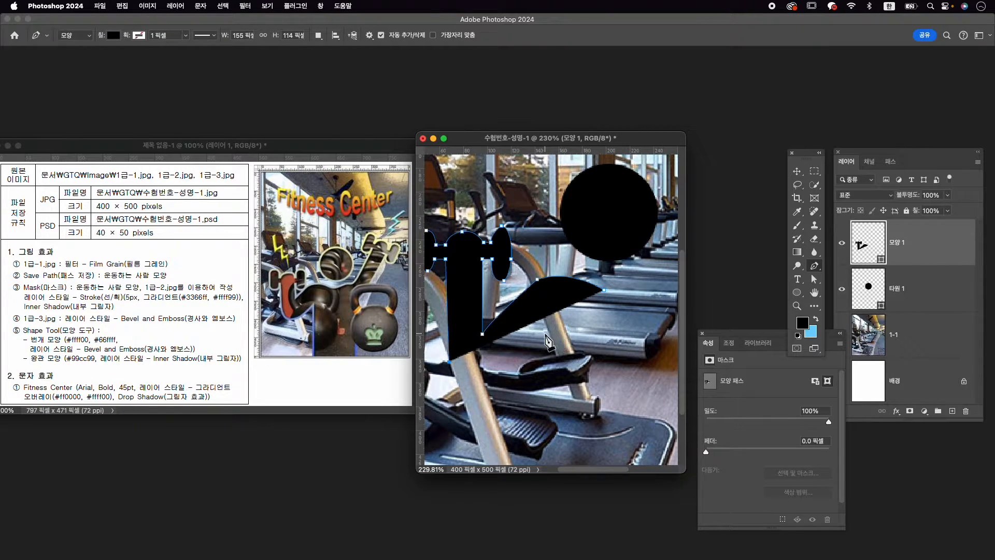
{"action": "left_click_drag", "start_coordinate": [549, 336], "coordinate": [608, 267]}
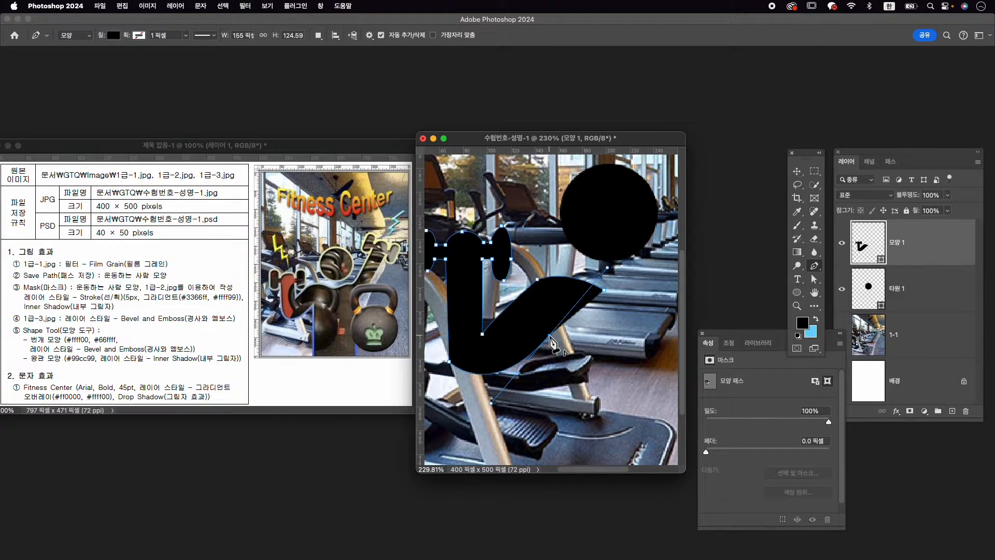
Step: Draw the torso down past the canvas's lower edge and up to the right armpit, and extend the raised right arm's lower edge
{"action": "scroll", "coordinate": [534, 363], "scroll_direction": "down", "scroll_amount": 5}
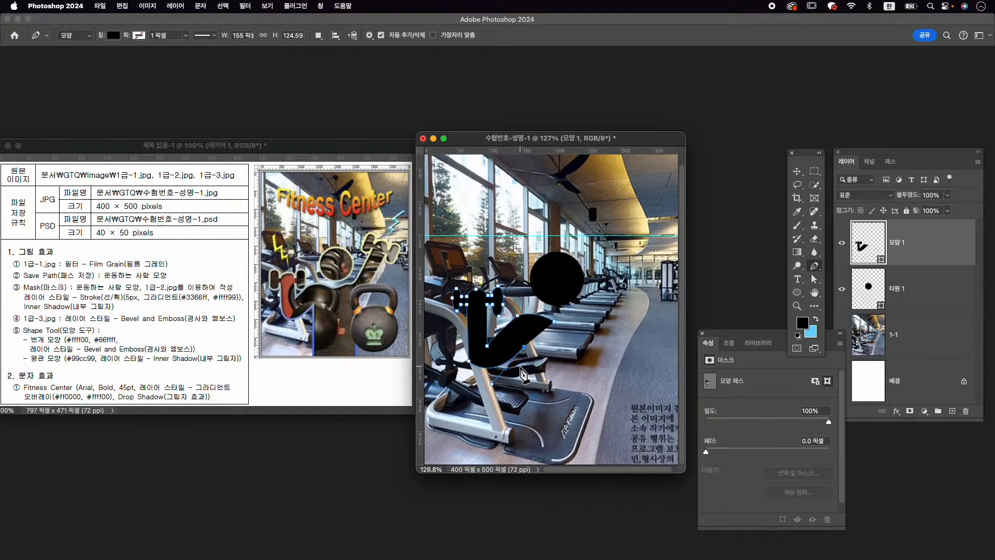
{"action": "scroll", "coordinate": [523, 374], "scroll_direction": "down", "scroll_amount": 1}
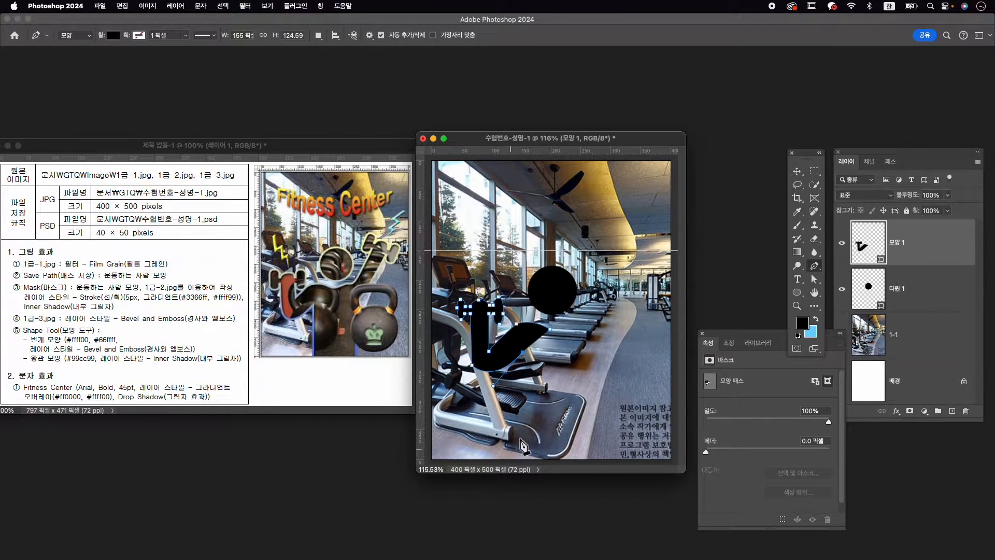
{"action": "scroll", "coordinate": [525, 437], "scroll_direction": "down", "scroll_amount": 1}
{"action": "scroll", "coordinate": [518, 456], "scroll_direction": "up", "scroll_amount": 1}
{"action": "scroll", "coordinate": [515, 459], "scroll_direction": "down", "scroll_amount": 1}
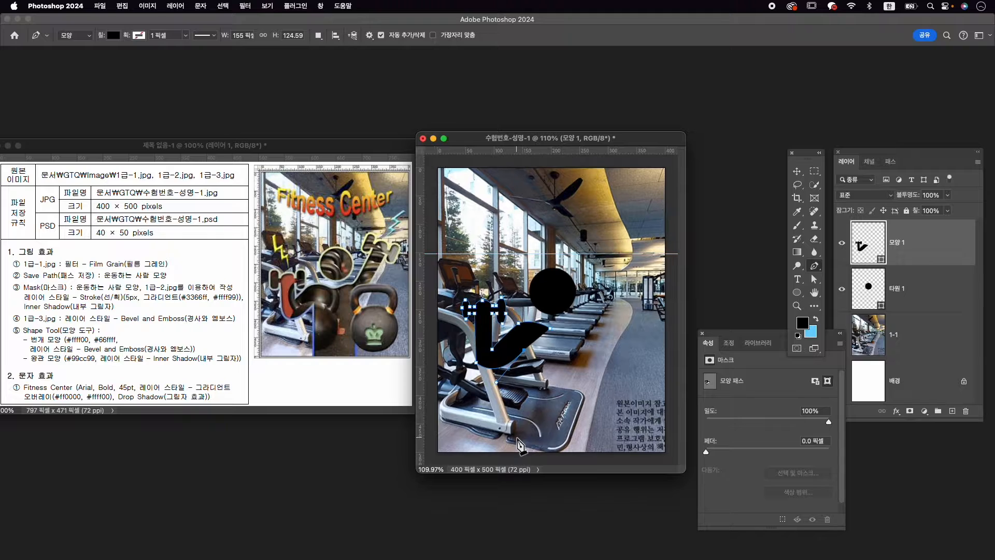
{"action": "left_click", "coordinate": [524, 456]}
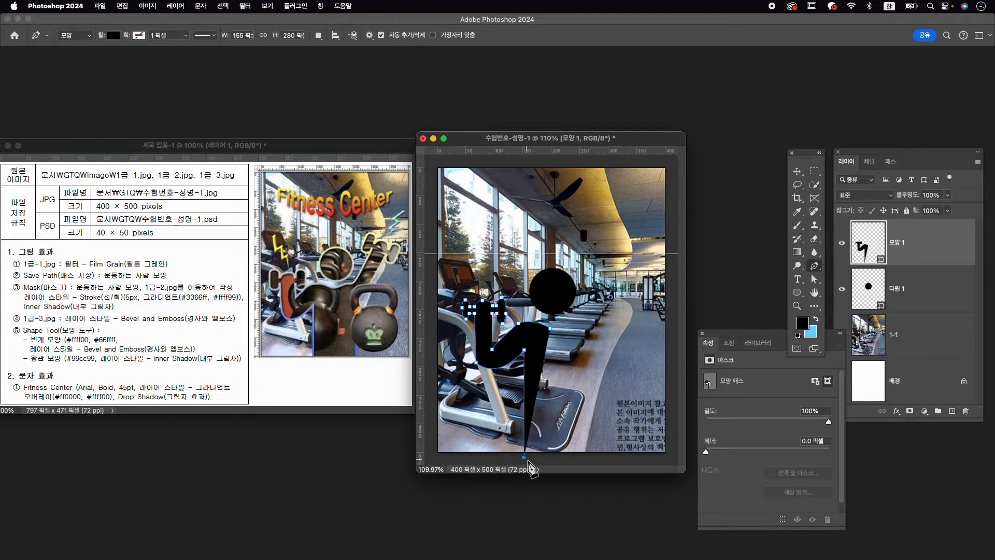
{"action": "left_click", "coordinate": [594, 457]}
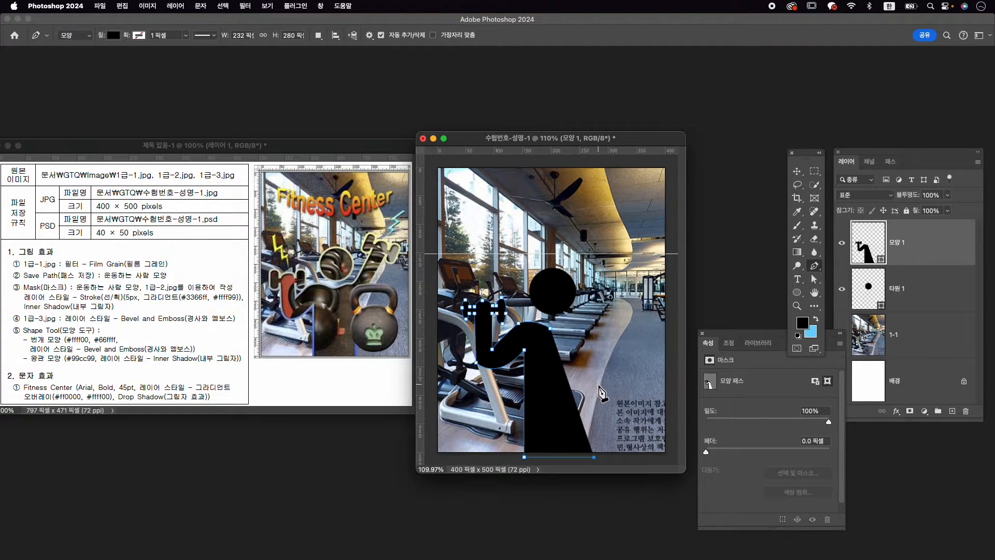
{"action": "left_click", "coordinate": [594, 344]}
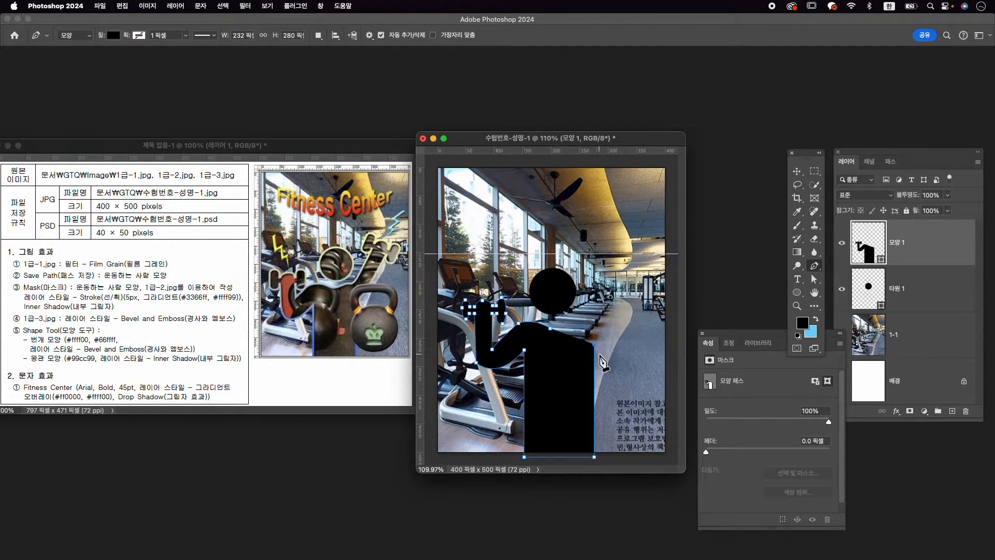
{"action": "left_click_drag", "start_coordinate": [593, 345], "coordinate": [594, 347]}
{"action": "left_click", "coordinate": [638, 285]}
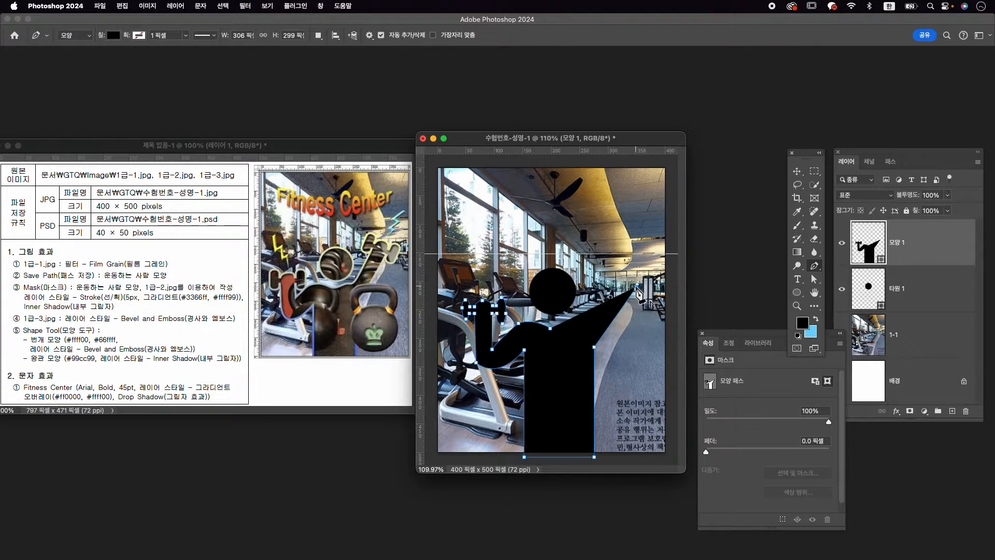
Step: Add the bar end at the raised right hand and outline the slanted, rounded outer dumbbell plate
{"action": "scroll", "coordinate": [661, 291], "scroll_direction": "up", "scroll_amount": 5}
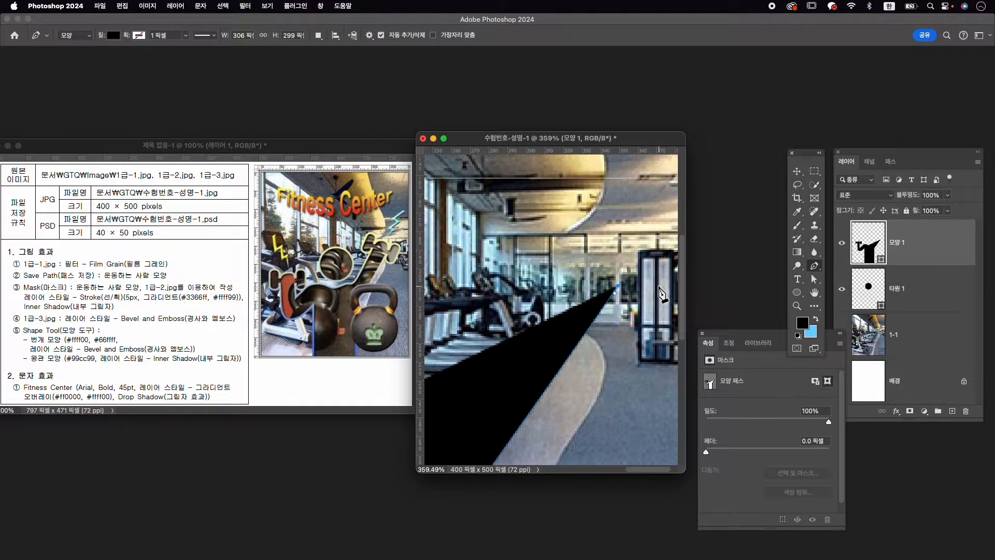
{"action": "scroll", "coordinate": [645, 287], "scroll_direction": "down", "scroll_amount": 1}
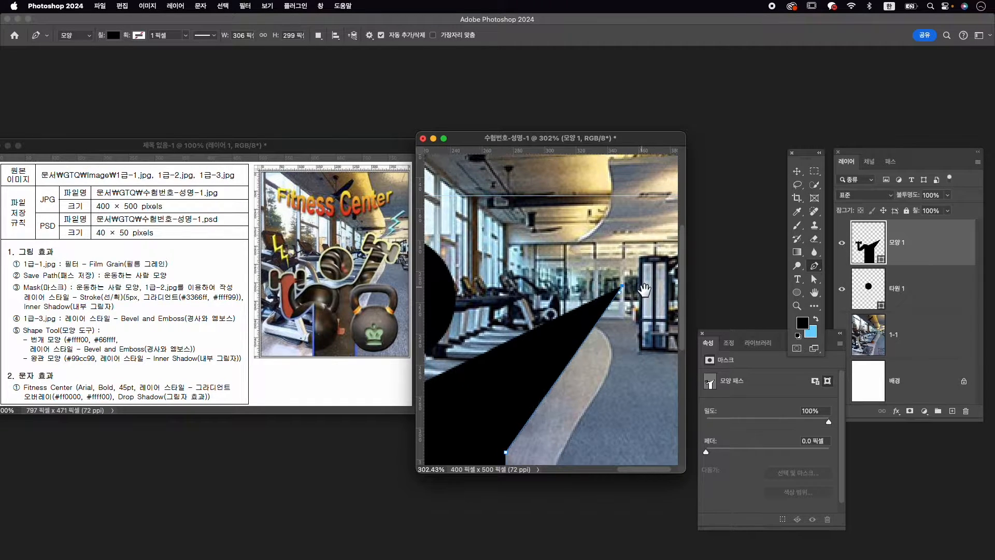
{"action": "left_click_drag", "start_coordinate": [640, 285], "coordinate": [559, 291]}
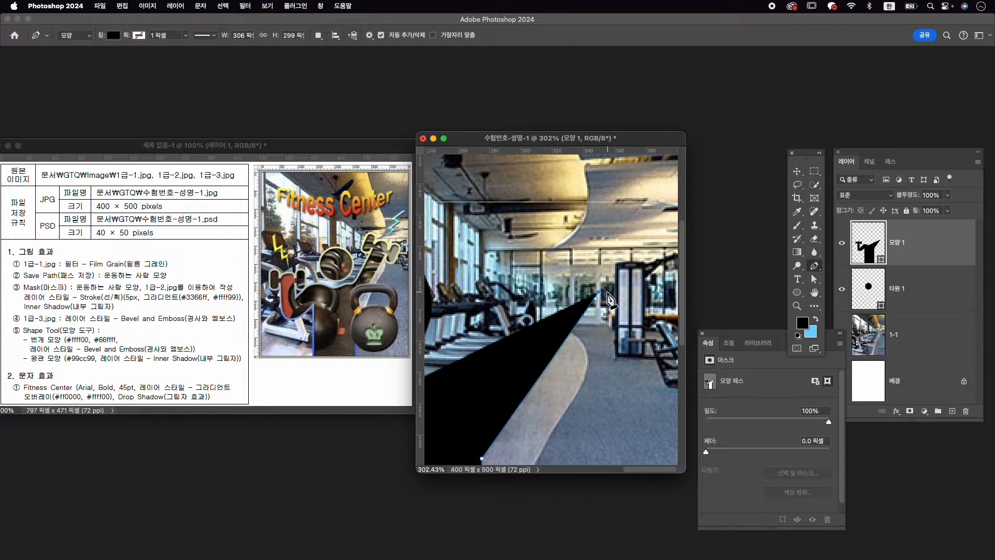
{"action": "left_click", "coordinate": [605, 292]}
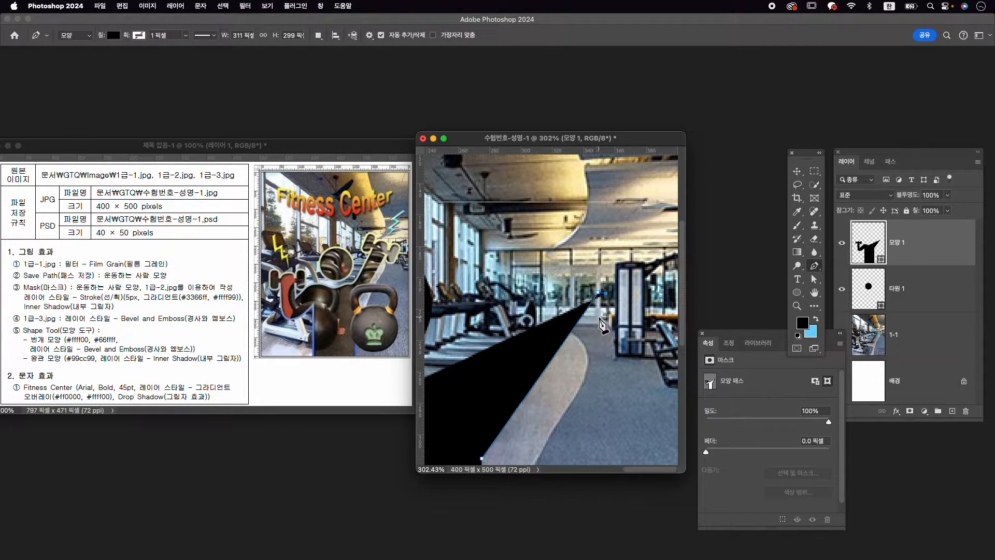
{"action": "left_click_drag", "start_coordinate": [598, 317], "coordinate": [639, 284]}
{"action": "left_click", "coordinate": [625, 305]}
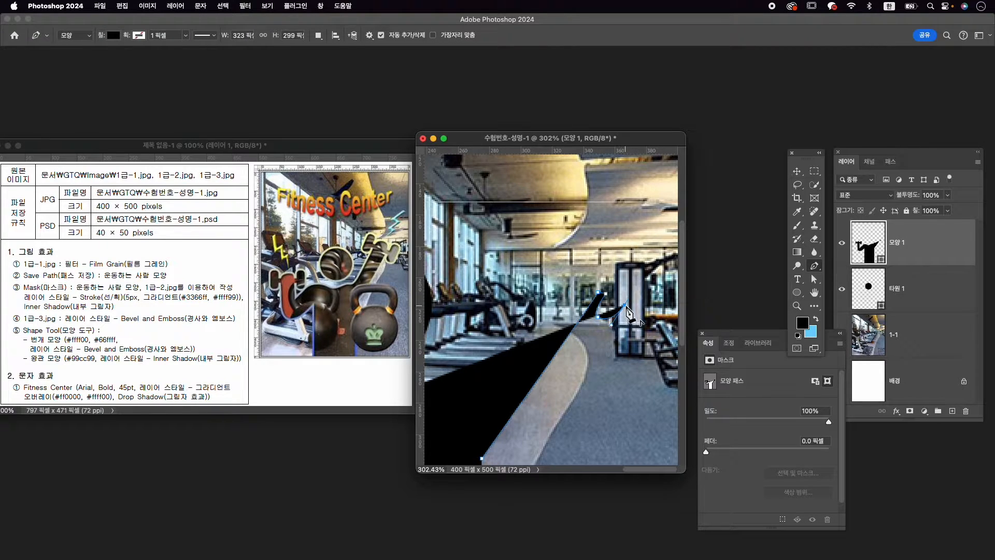
{"action": "left_click", "coordinate": [649, 248]}
{"action": "left_click_drag", "start_coordinate": [648, 248], "coordinate": [595, 310]}
{"action": "left_click", "coordinate": [644, 263]}
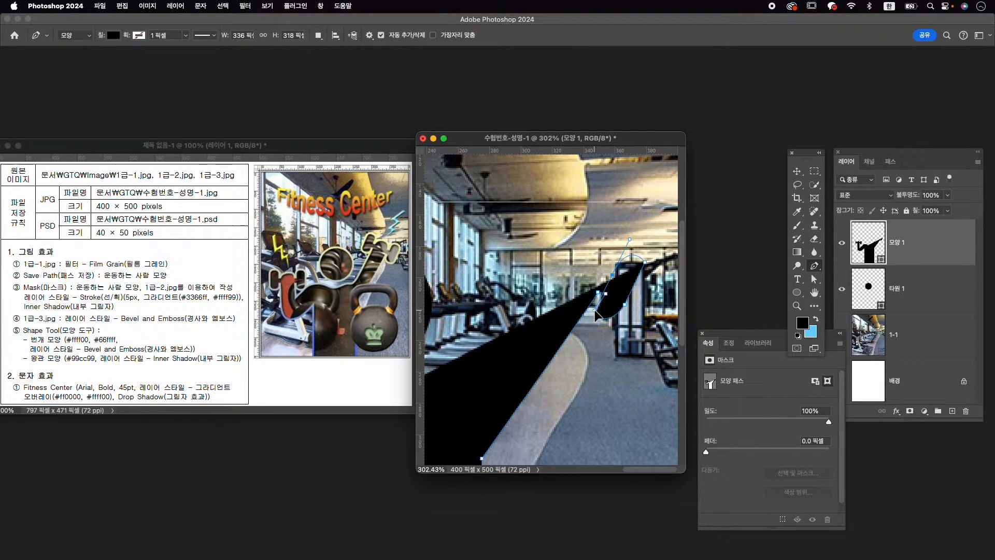
{"action": "left_click", "coordinate": [612, 275], "text": "alt"}
Step: Bring the path back along the bar, curve it over the raised right fist, and add the start of the bar's inner side
{"action": "left_click", "coordinate": [603, 271]}
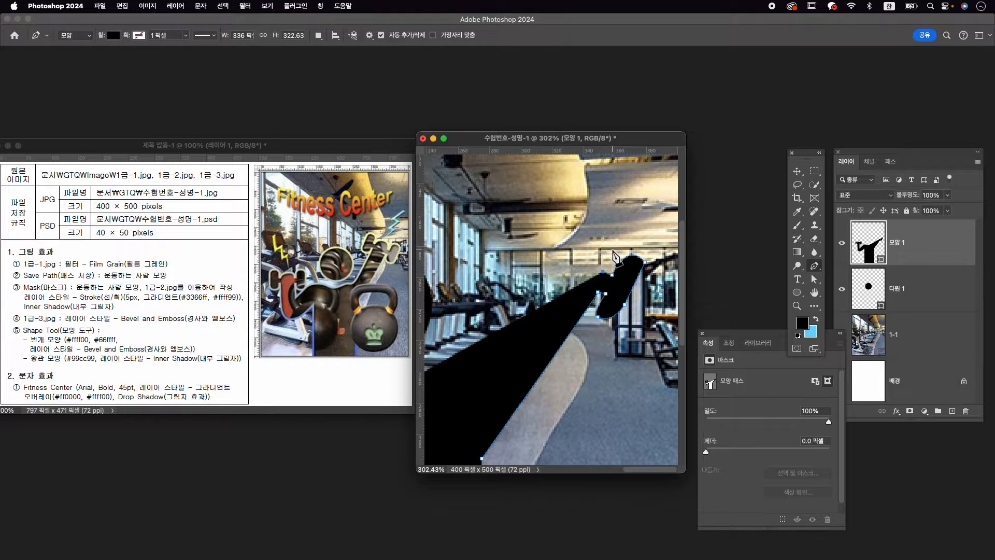
{"action": "left_click_drag", "start_coordinate": [598, 239], "coordinate": [578, 229]}
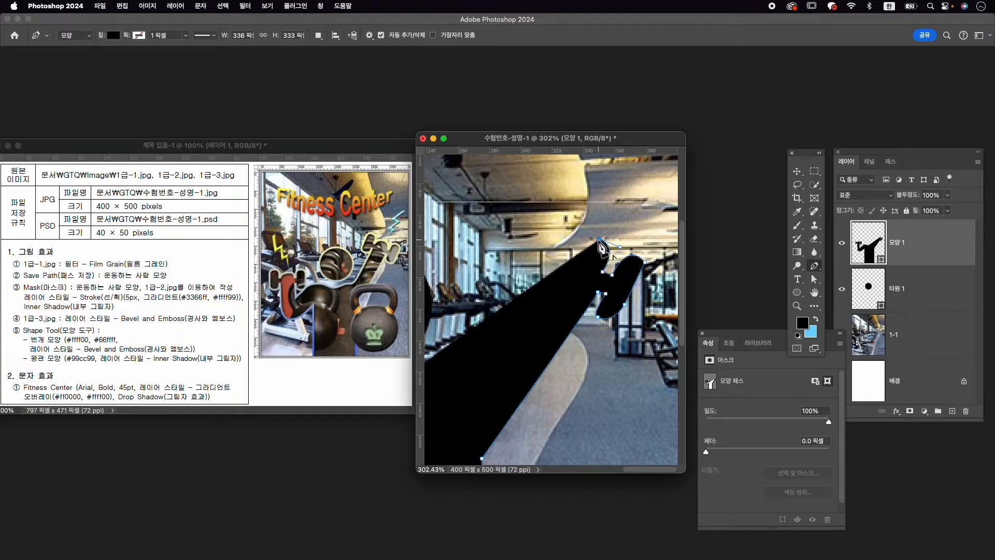
{"action": "left_click_drag", "start_coordinate": [557, 252], "coordinate": [541, 279]}
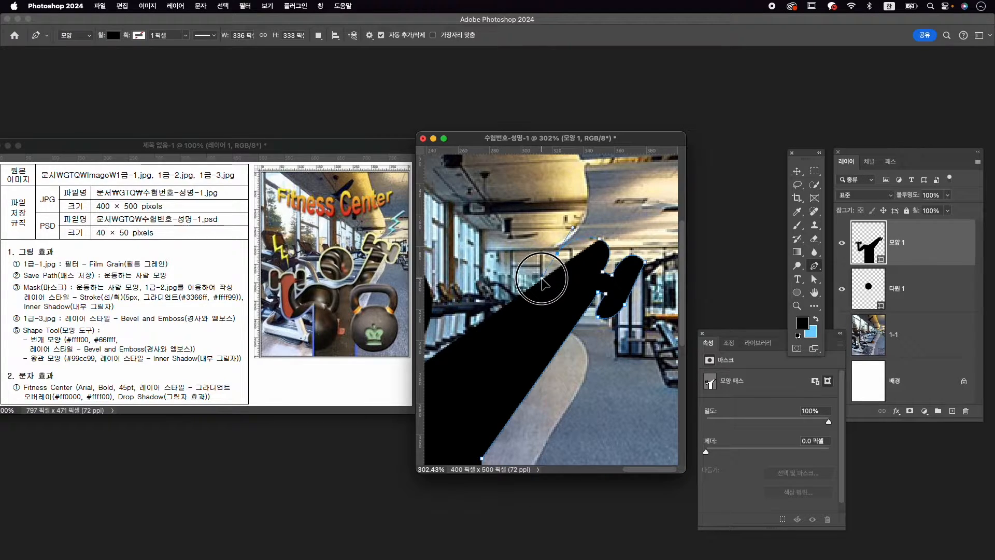
{"action": "left_click", "coordinate": [557, 252], "text": "alt"}
{"action": "left_click", "coordinate": [546, 248]}
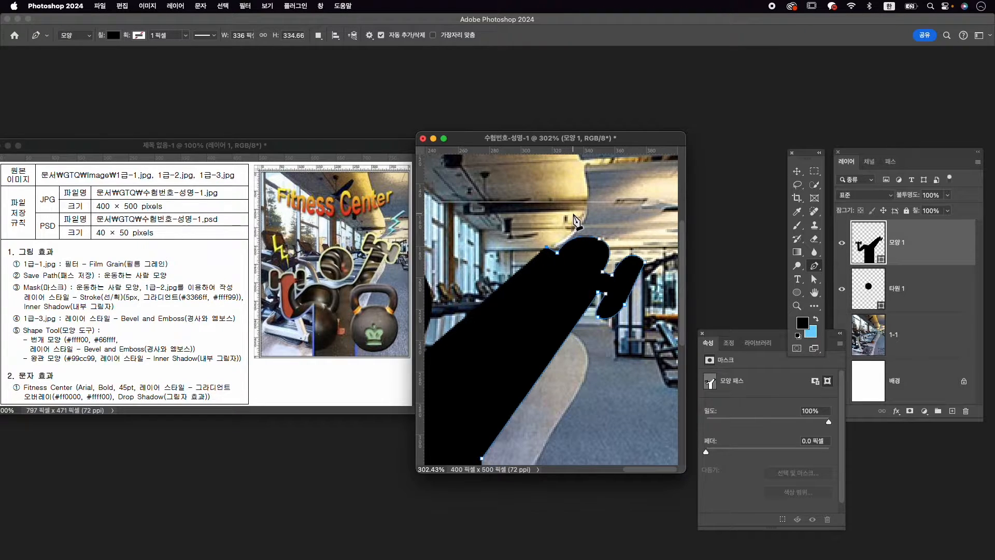
Step: Outline the raised dumbbell's slanted inner plate with rounded ends and bring the path back along the bar to the fist
{"action": "left_click_drag", "start_coordinate": [573, 214], "coordinate": [500, 272]}
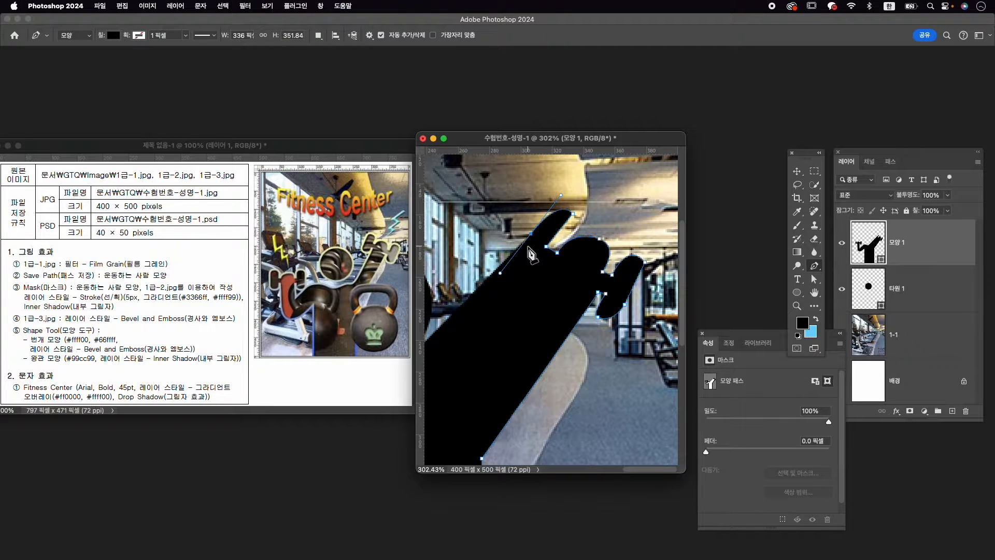
{"action": "left_click", "coordinate": [531, 234], "text": "alt"}
{"action": "left_click", "coordinate": [511, 275]}
{"action": "left_click_drag", "start_coordinate": [511, 274], "coordinate": [563, 237]}
{"action": "left_click", "coordinate": [540, 261], "text": "alt"}
{"action": "left_click", "coordinate": [550, 266]}
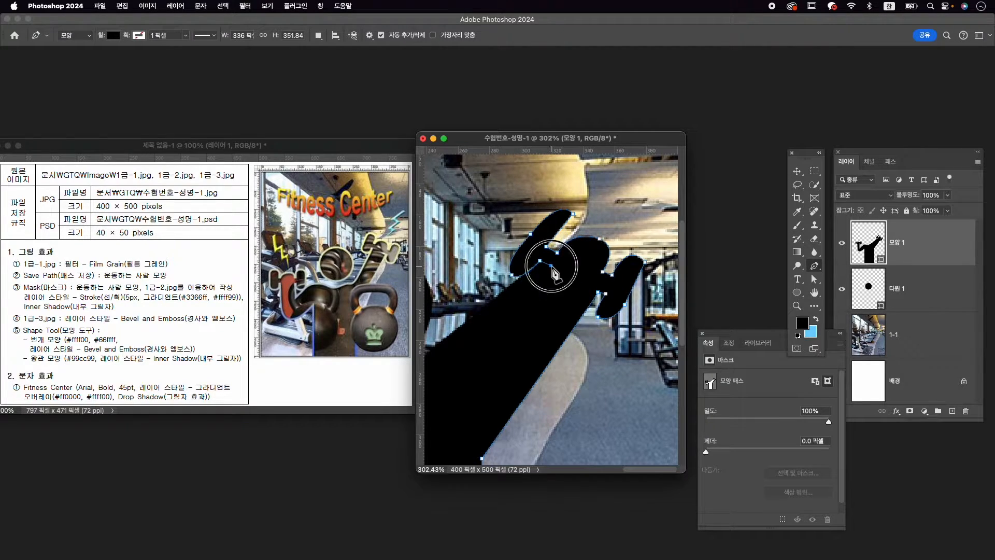
Step: Trace the raised right arm's upper edge down to the shoulder and curve across toward the neck to finish the body outline
{"action": "left_click_drag", "start_coordinate": [549, 289], "coordinate": [602, 275]}
{"action": "scroll", "coordinate": [586, 288], "scroll_direction": "down", "scroll_amount": 2}
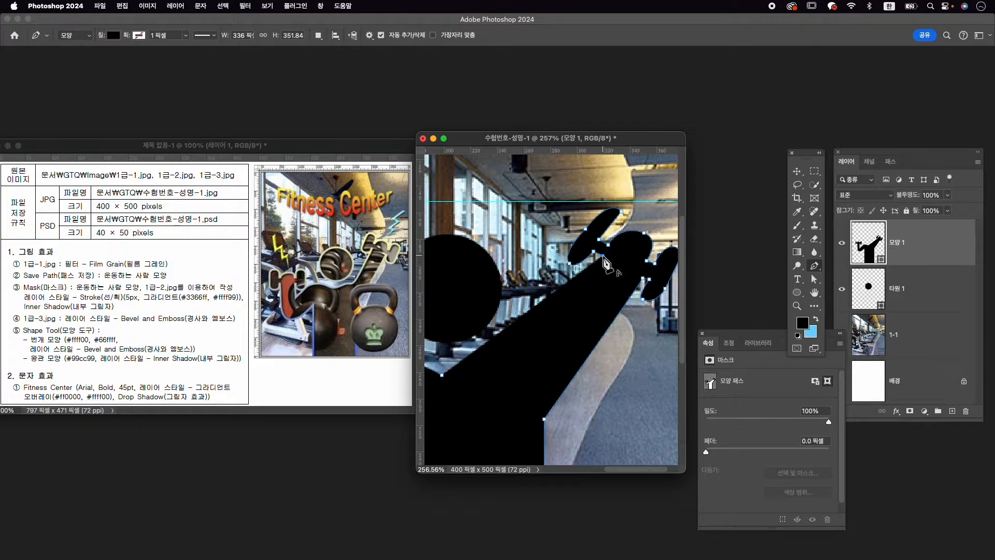
{"action": "left_click", "coordinate": [510, 370]}
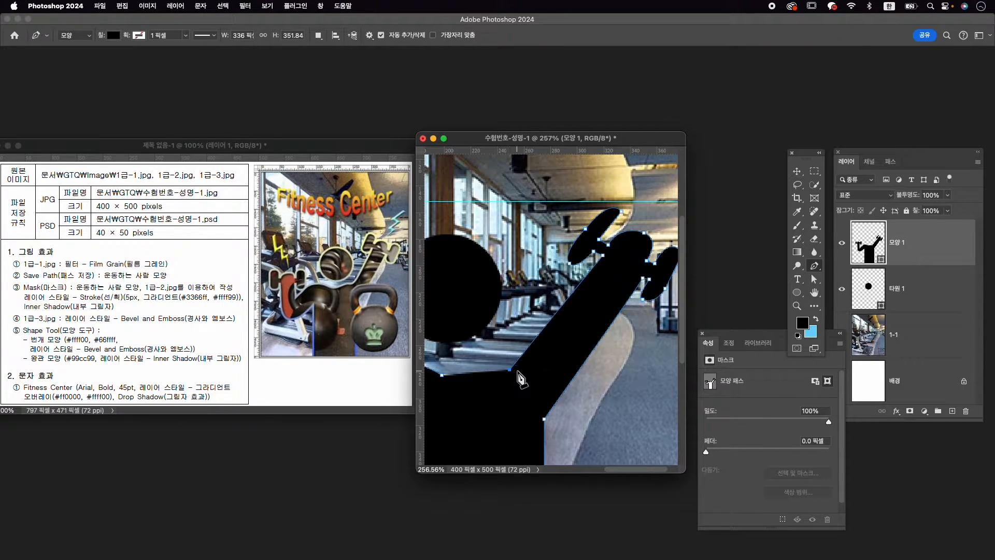
{"action": "left_click_drag", "start_coordinate": [510, 370], "coordinate": [540, 328]}
{"action": "left_click", "coordinate": [583, 327], "text": "alt"}
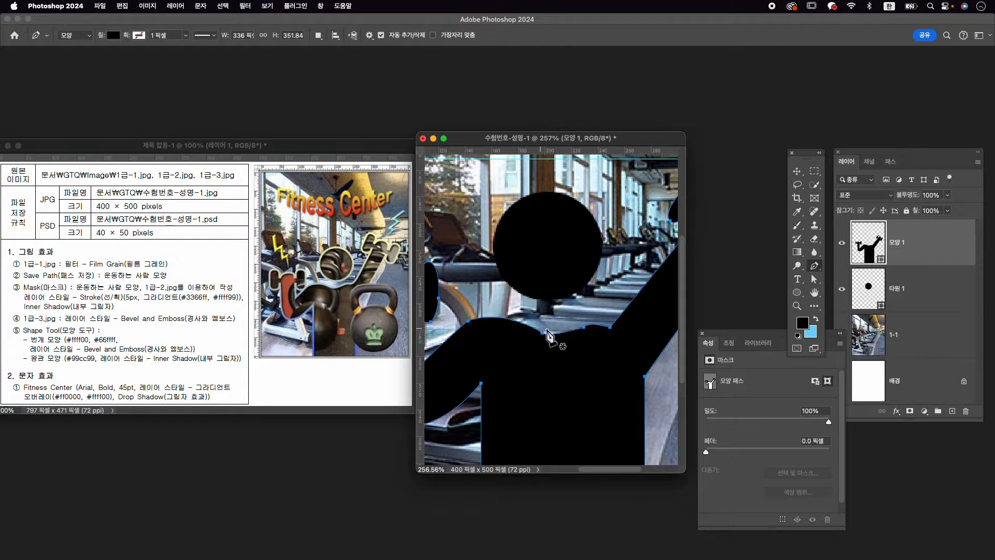
Step: With the Direct Selection tool, adjust the curve handle at the lower end of the raised dumbbell's outer plate
{"action": "scroll", "coordinate": [627, 332], "scroll_direction": "down", "scroll_amount": 8}
{"action": "scroll", "coordinate": [626, 332], "scroll_direction": "up", "scroll_amount": 4}
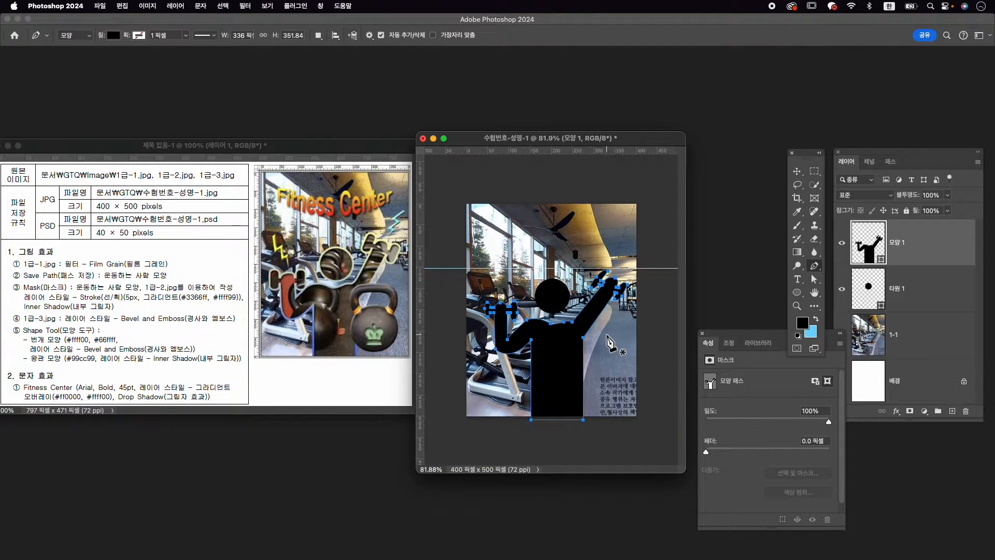
{"action": "scroll", "coordinate": [608, 337], "scroll_direction": "up", "scroll_amount": 1}
{"action": "key", "text": "a"}
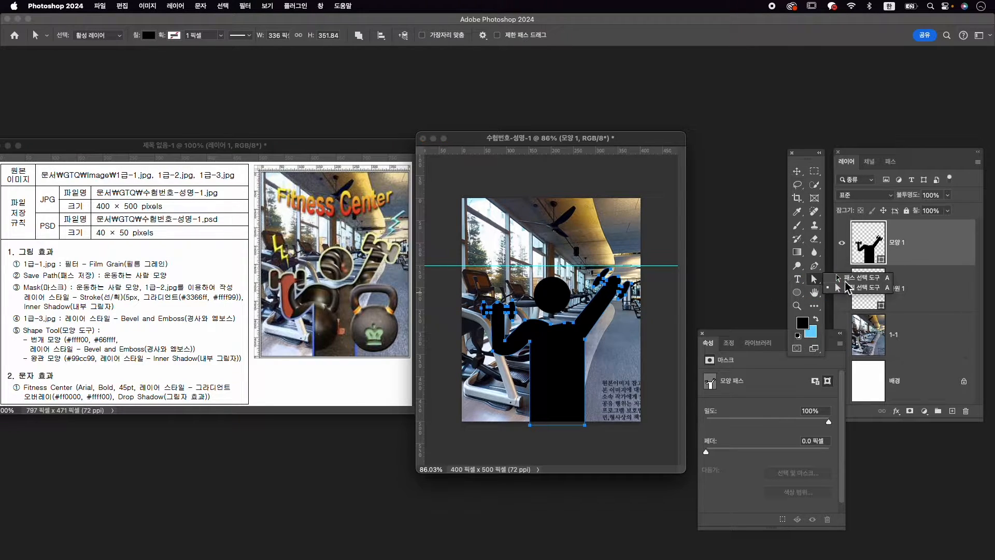
{"action": "left_click", "coordinate": [658, 310]}
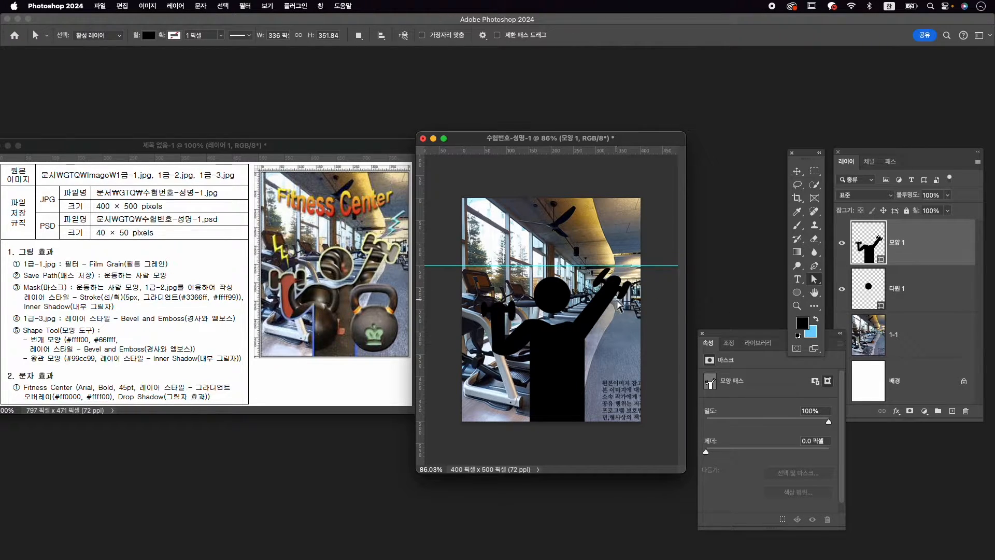
{"action": "scroll", "coordinate": [633, 310], "scroll_direction": "up", "scroll_amount": 5}
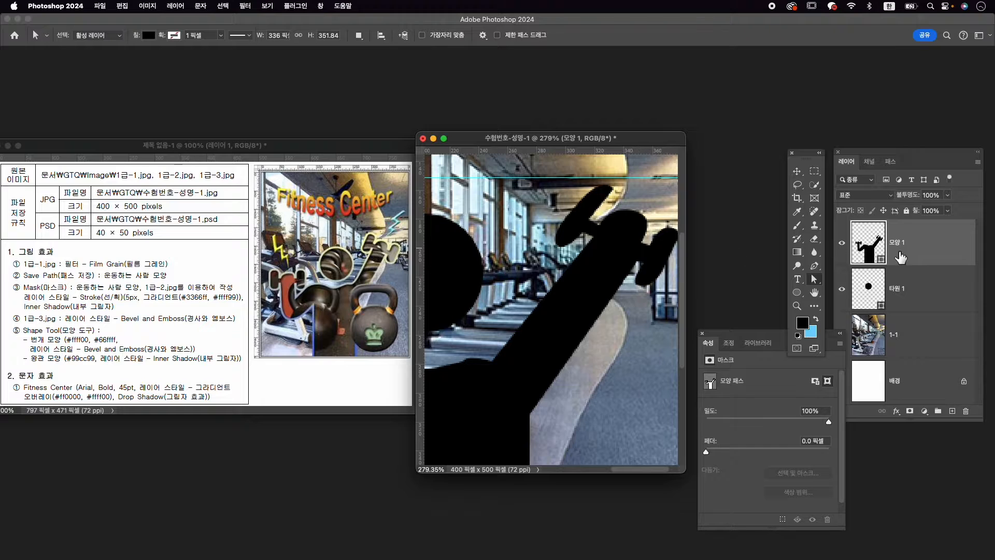
{"action": "left_click", "coordinate": [647, 291]}
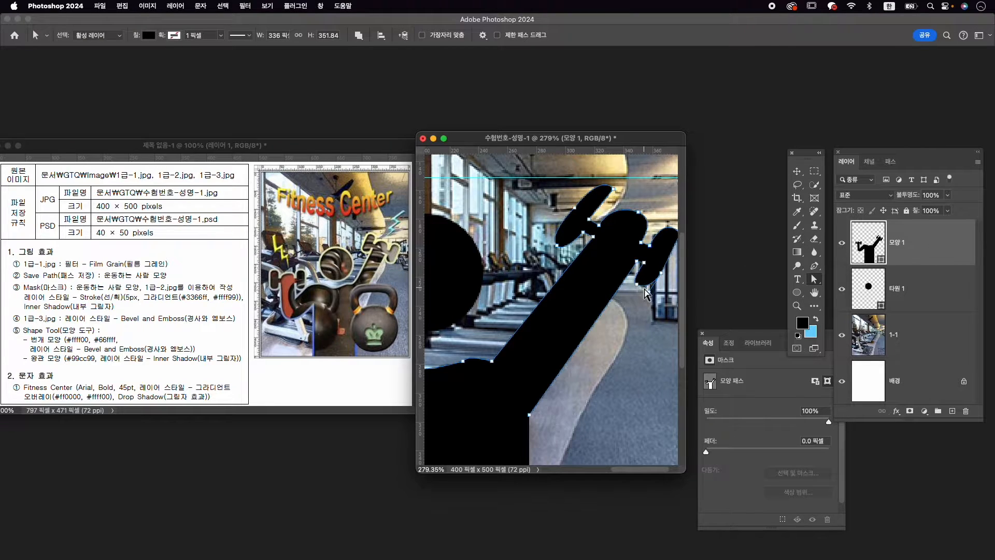
{"action": "mouse_move", "coordinate": [649, 293]}
{"action": "left_mouse_down"}
{"action": "mouse_move", "coordinate": [648, 316]}
{"action": "mouse_move", "coordinate": [648, 303]}
{"action": "left_mouse_up"}
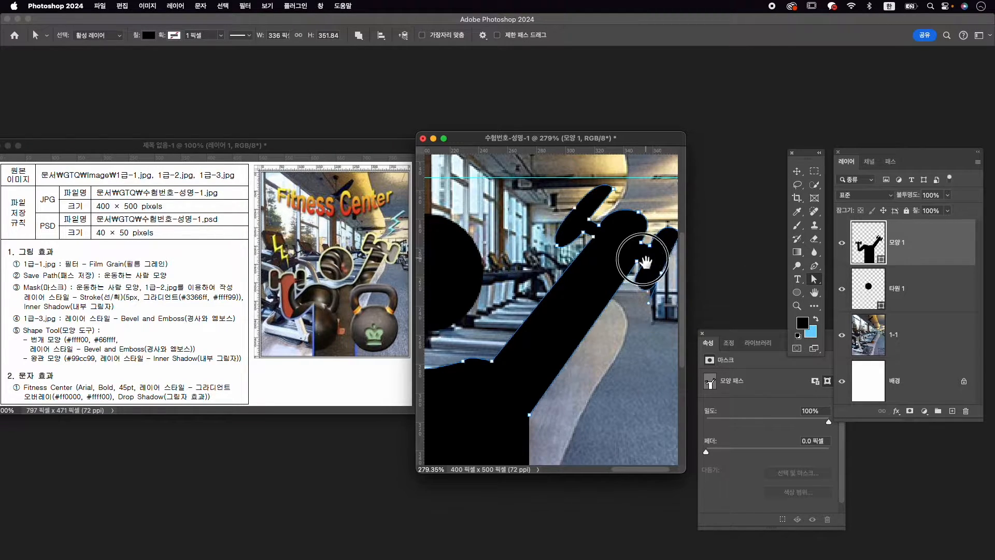
Step: Extend the upper tip of the raised dumbbell's inner plate outward and round it with the Convert Point tool
{"action": "left_click_drag", "start_coordinate": [644, 262], "coordinate": [611, 285]}
{"action": "mouse_move", "coordinate": [583, 217]}
{"action": "left_mouse_down"}
{"action": "mouse_move", "coordinate": [581, 184]}
{"action": "mouse_move", "coordinate": [580, 212]}
{"action": "left_mouse_up"}
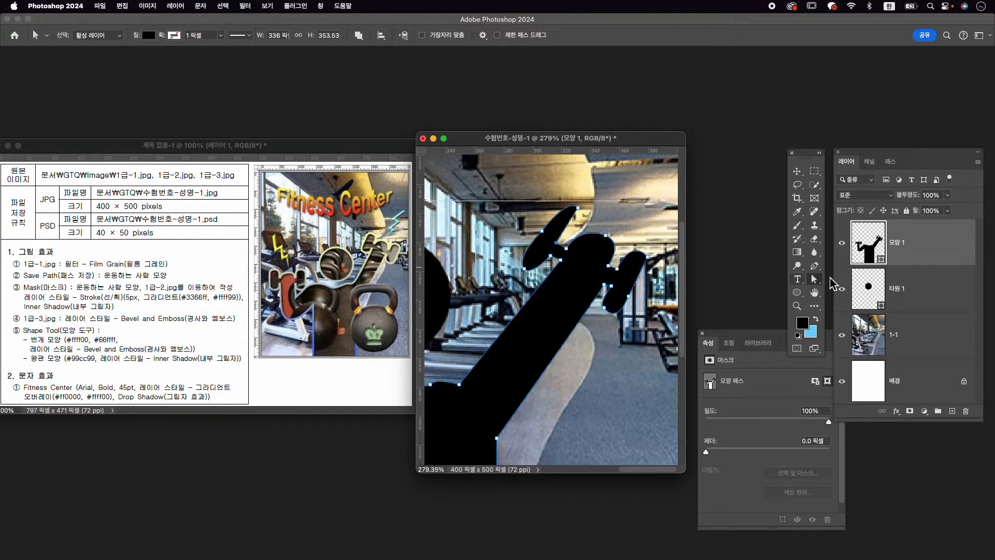
{"action": "left_click_drag", "start_coordinate": [815, 270], "coordinate": [850, 313]}
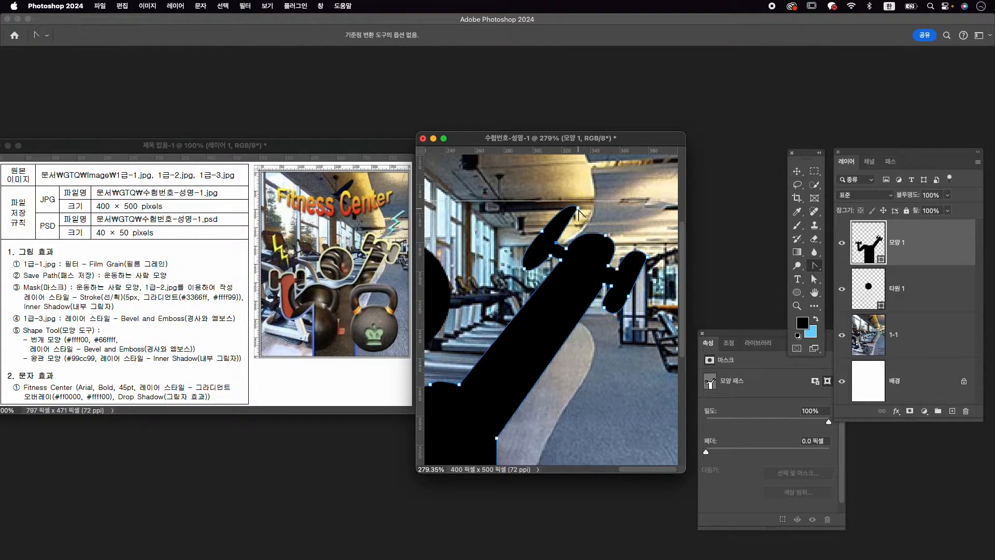
{"action": "left_click_drag", "start_coordinate": [577, 209], "coordinate": [587, 198]}
{"action": "mouse_move", "coordinate": [577, 190]}
{"action": "left_mouse_down"}
{"action": "mouse_move", "coordinate": [578, 224]}
{"action": "mouse_move", "coordinate": [565, 192]}
{"action": "left_mouse_up"}
Step: Reshape the left dumbbell's outer plate by rounding its lower end and repositioning its outermost anchor with the Direct Selection tool
{"action": "key", "text": "a"}
{"action": "scroll", "coordinate": [609, 262], "scroll_direction": "down", "scroll_amount": 3}
{"action": "scroll", "coordinate": [612, 269], "scroll_direction": "down", "scroll_amount": 4}
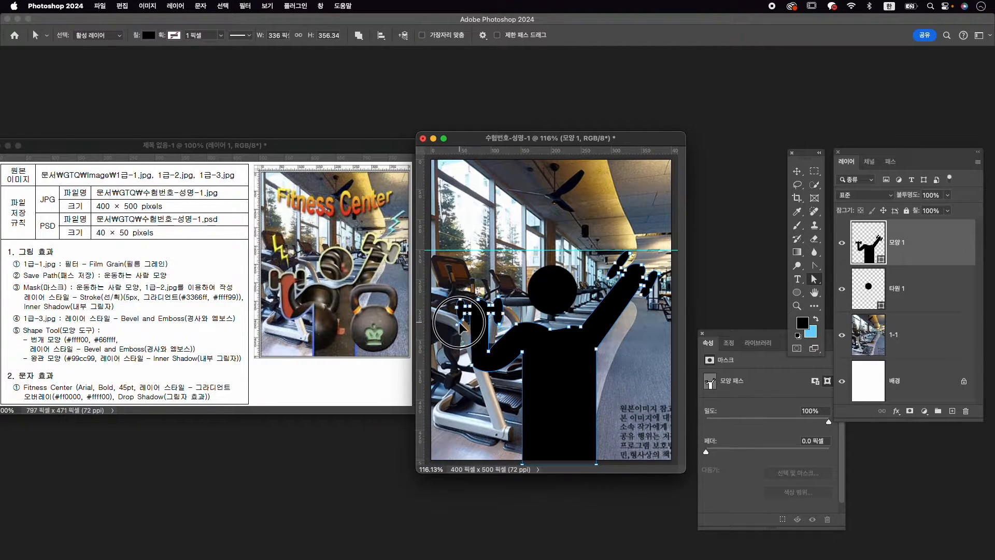
{"action": "left_click_drag", "start_coordinate": [456, 310], "coordinate": [455, 311]}
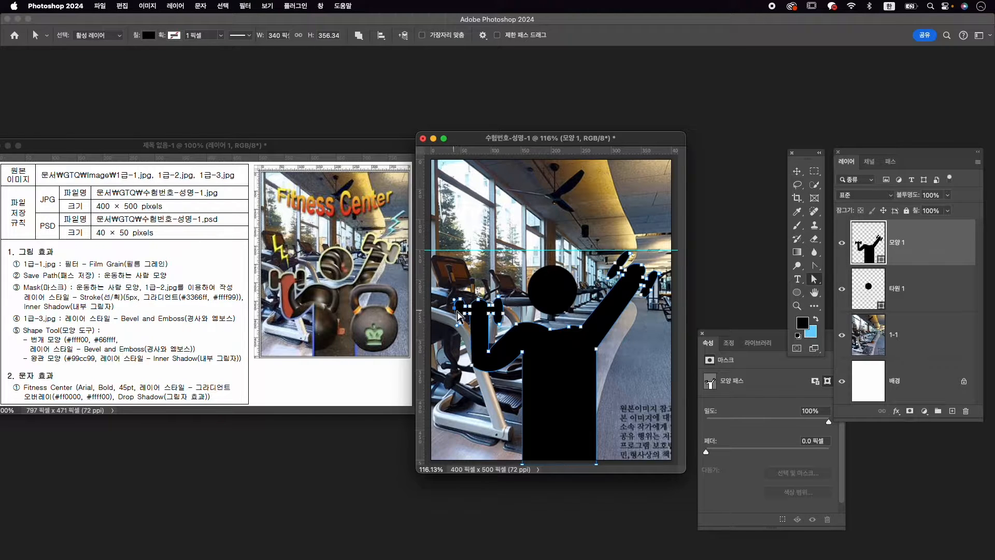
{"action": "scroll", "coordinate": [466, 319], "scroll_direction": "up", "scroll_amount": 6}
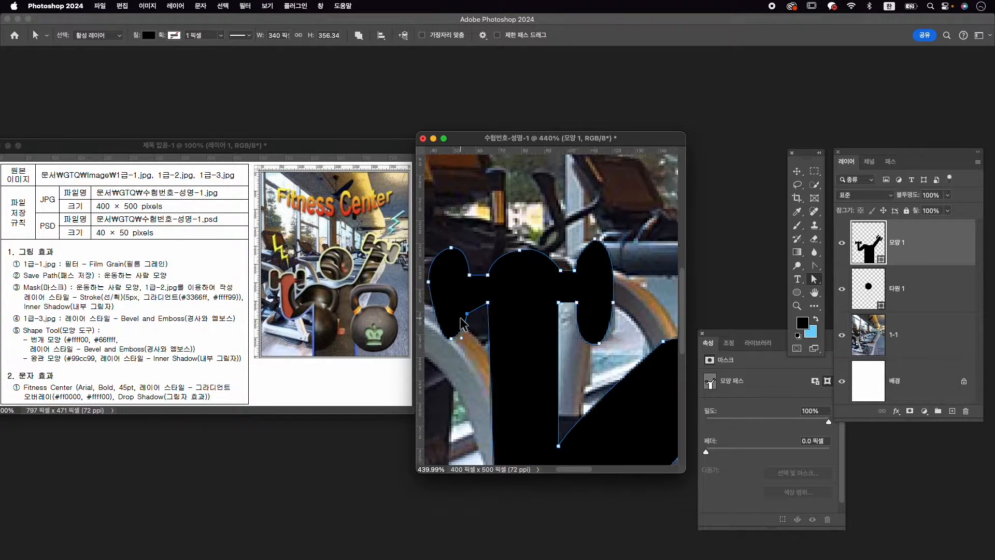
{"action": "scroll", "coordinate": [473, 289], "scroll_direction": "left", "scroll_amount": 3}
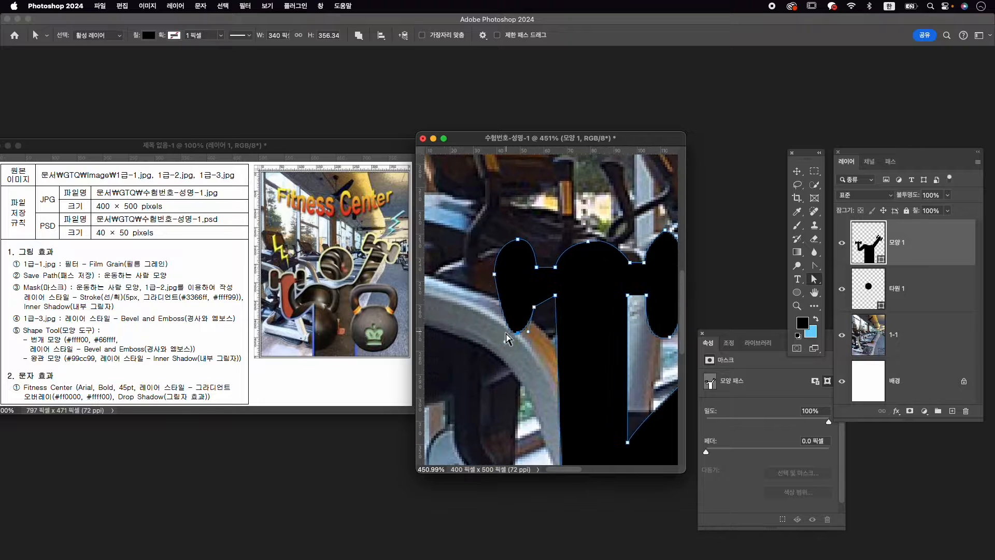
{"action": "left_click_drag", "start_coordinate": [505, 343], "coordinate": [490, 329]}
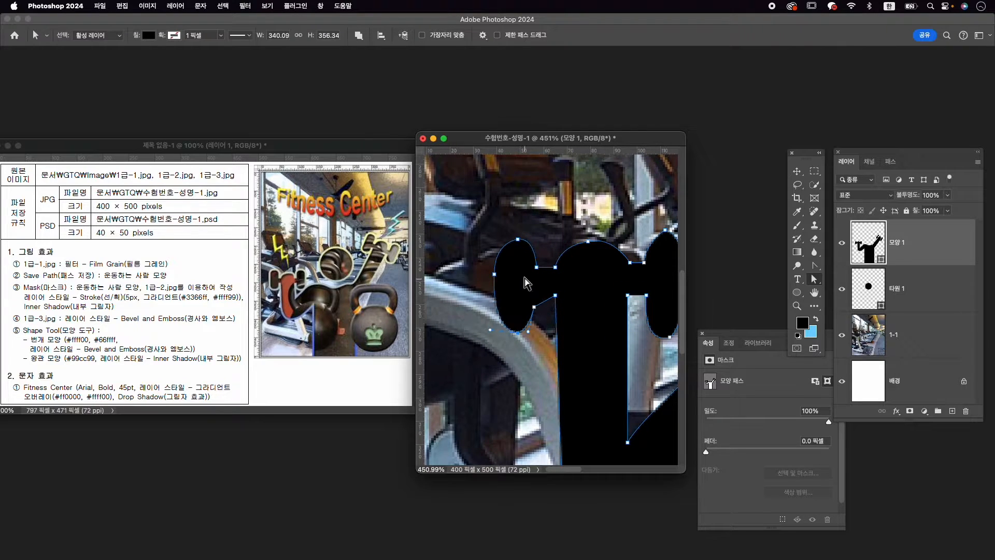
{"action": "left_click_drag", "start_coordinate": [495, 274], "coordinate": [498, 274]}
Step: Move the lower anchor where the left dumbbell's outer plate meets the bar up so the bar's underside runs straight
{"action": "left_click_drag", "start_coordinate": [559, 259], "coordinate": [526, 250]}
{"action": "left_click_drag", "start_coordinate": [501, 297], "coordinate": [503, 287]}
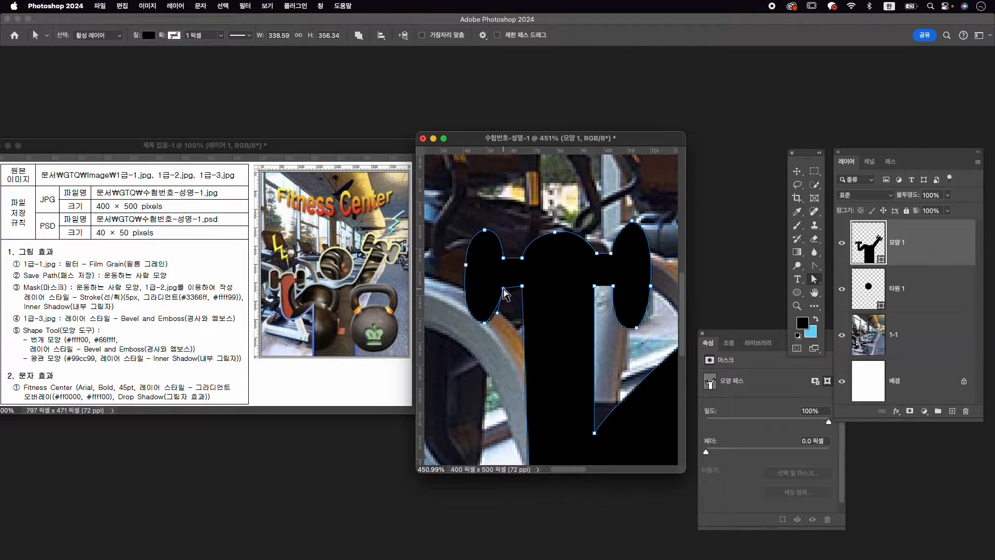
{"action": "left_click_drag", "start_coordinate": [634, 288], "coordinate": [610, 289]}
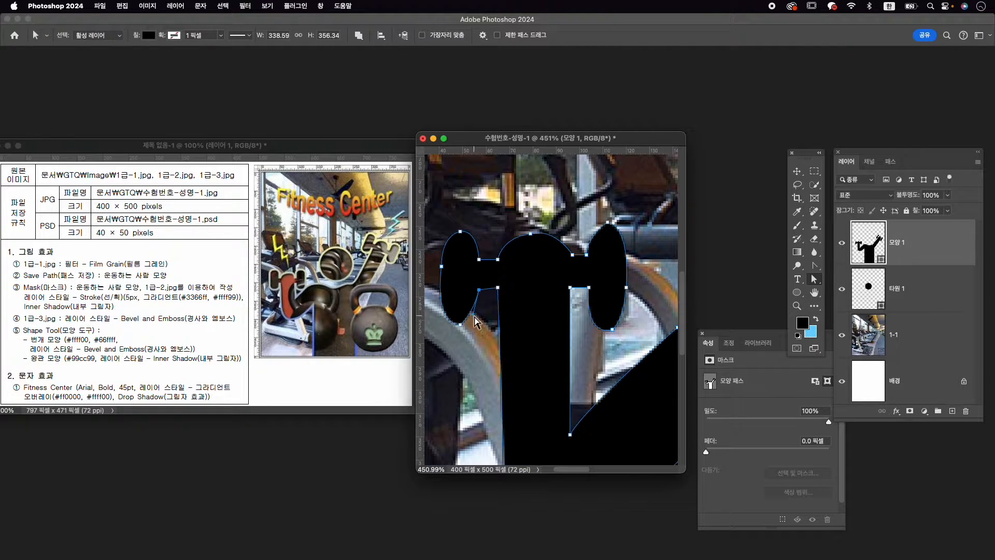
{"action": "key", "text": "super+0"}
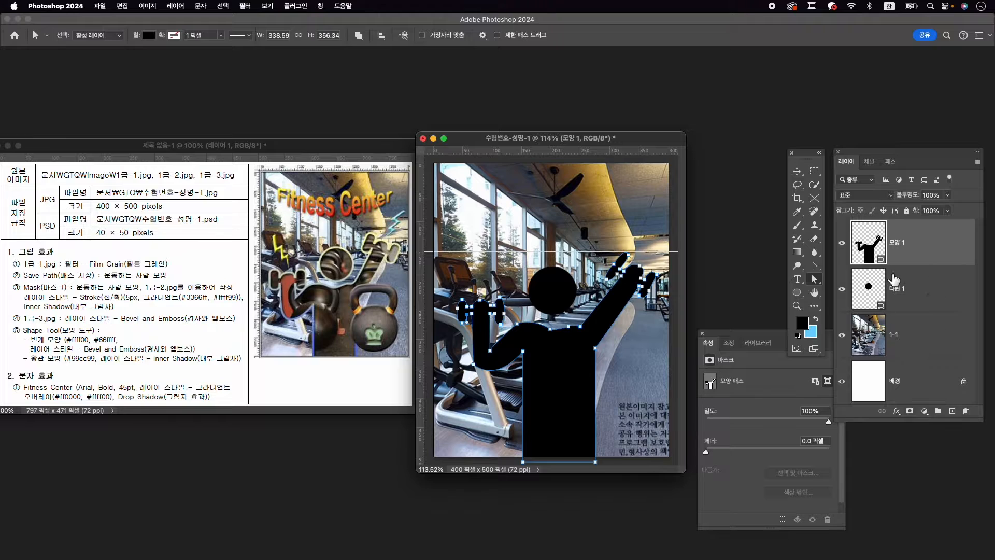
Step: Merge the head ellipse layer 타원 1 and the body layer 모양 1 into a single shape layer
{"action": "left_click", "coordinate": [894, 286]}
{"action": "left_click", "coordinate": [927, 245], "text": "shift"}
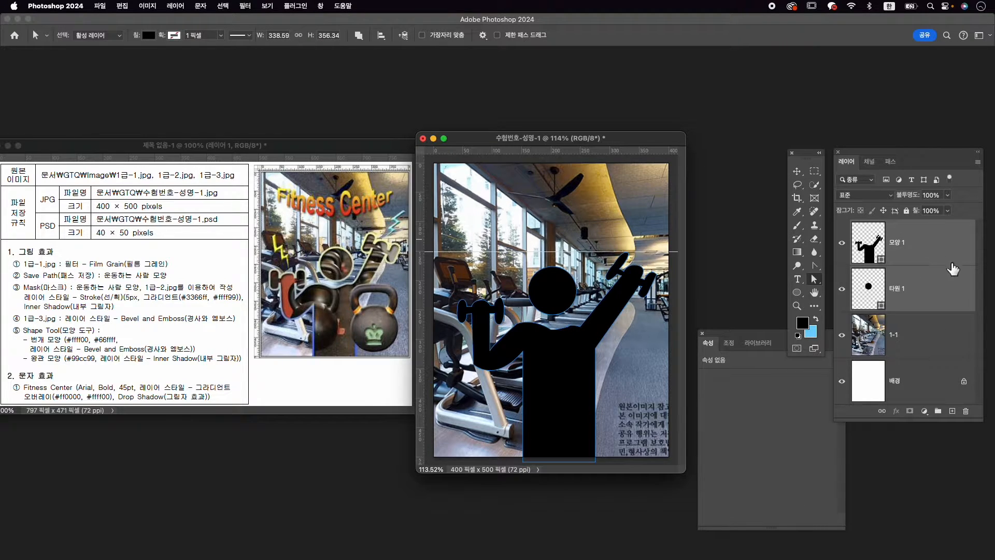
{"action": "right_click", "coordinate": [943, 255]}
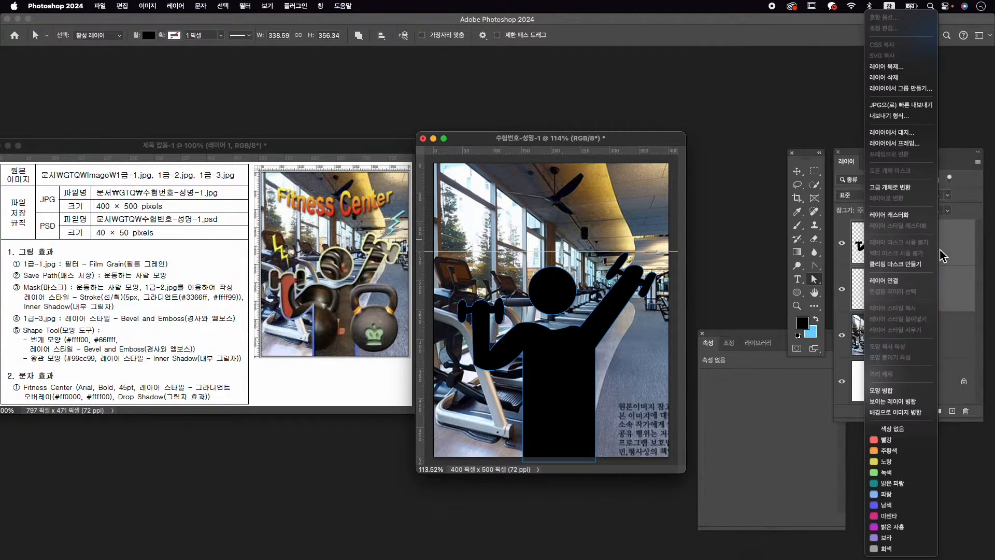
{"action": "left_click", "coordinate": [903, 391]}
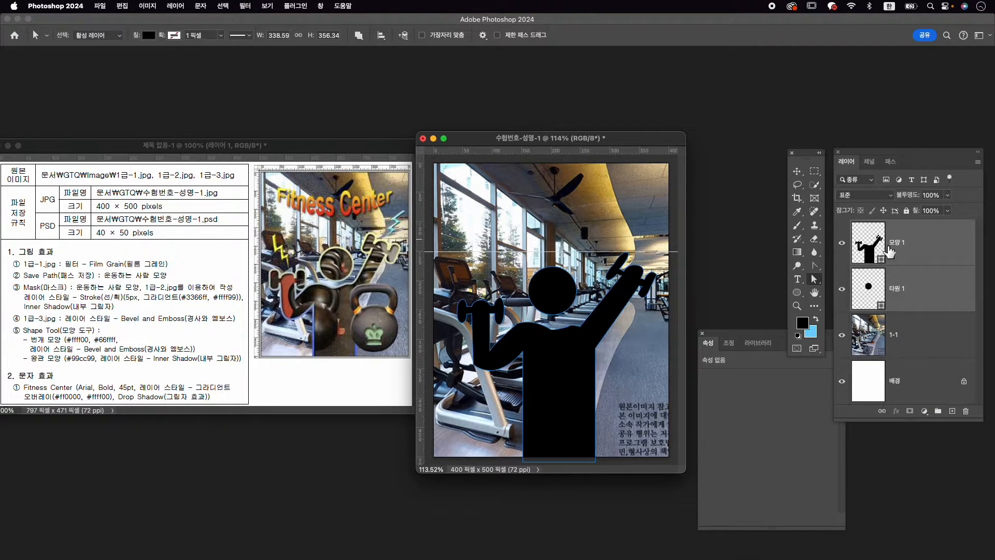
{"action": "right_click", "coordinate": [952, 252]}
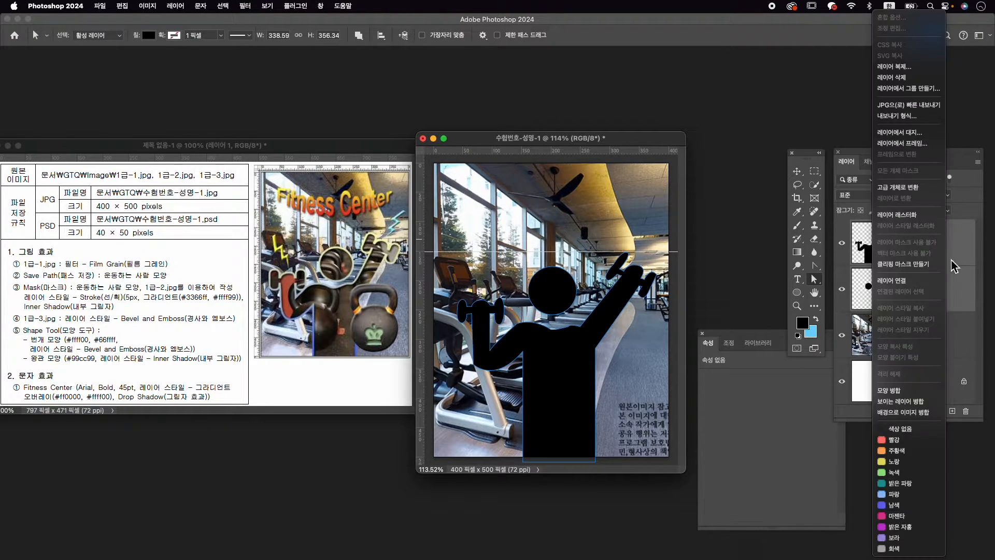
{"action": "left_click", "coordinate": [923, 395]}
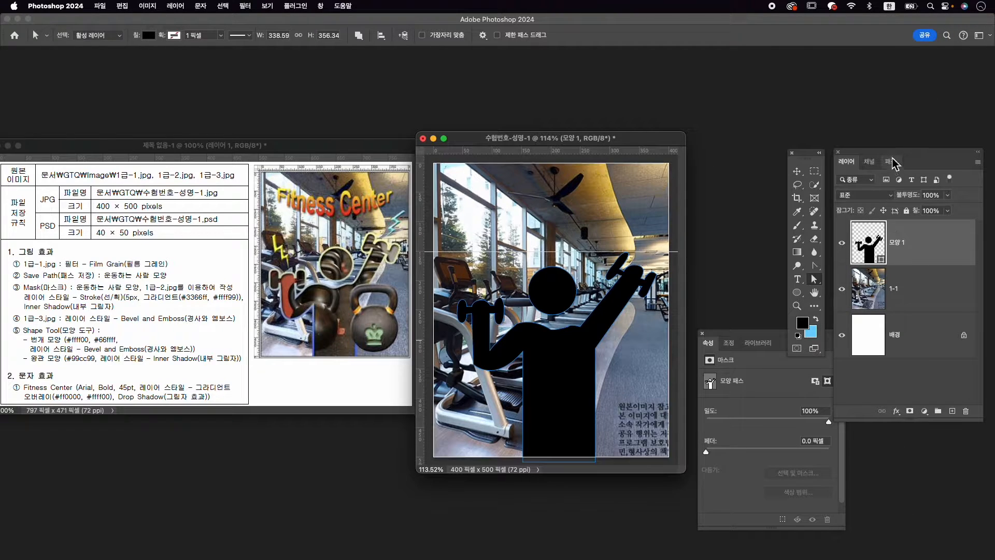
Step: Save the merged silhouette's shape path as 운동하는 사람 모양 and deselect all layers
{"action": "left_click", "coordinate": [892, 162]}
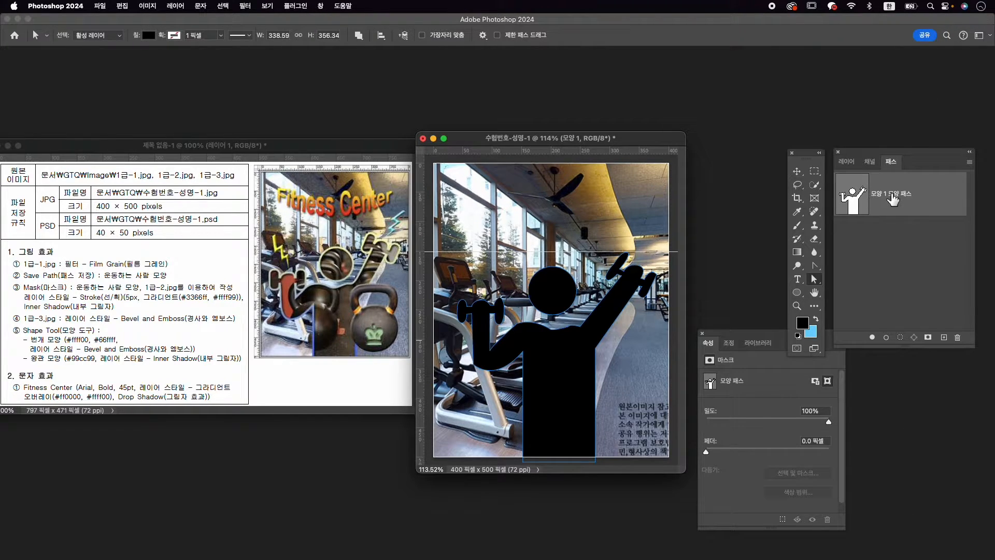
{"action": "double_click", "coordinate": [893, 195]}
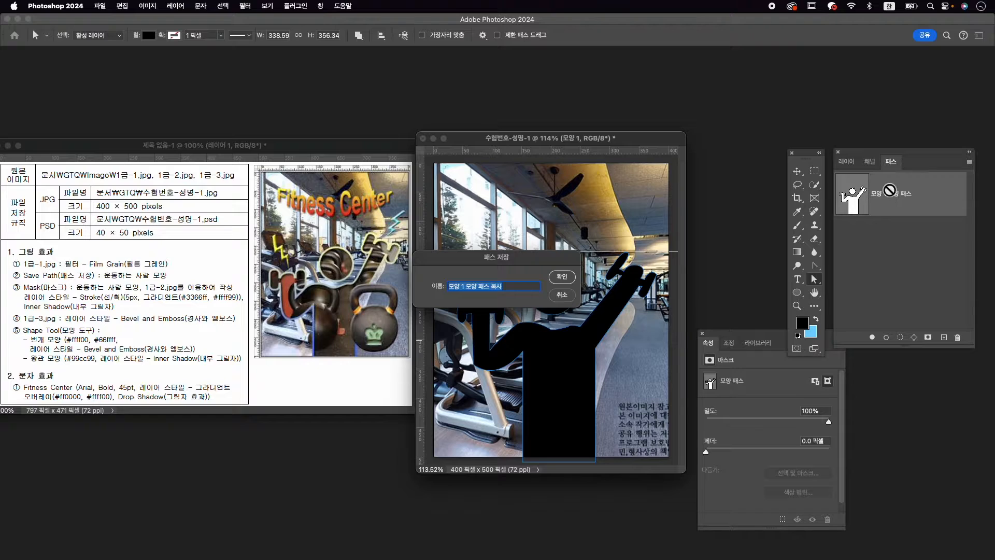
{"action": "type", "text": "dn"}
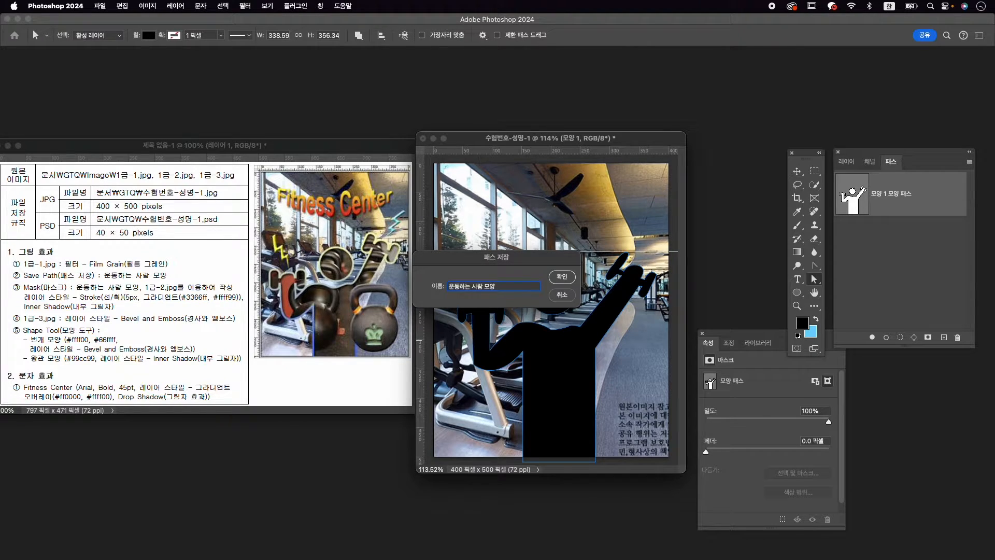
{"action": "key", "text": "Return"}
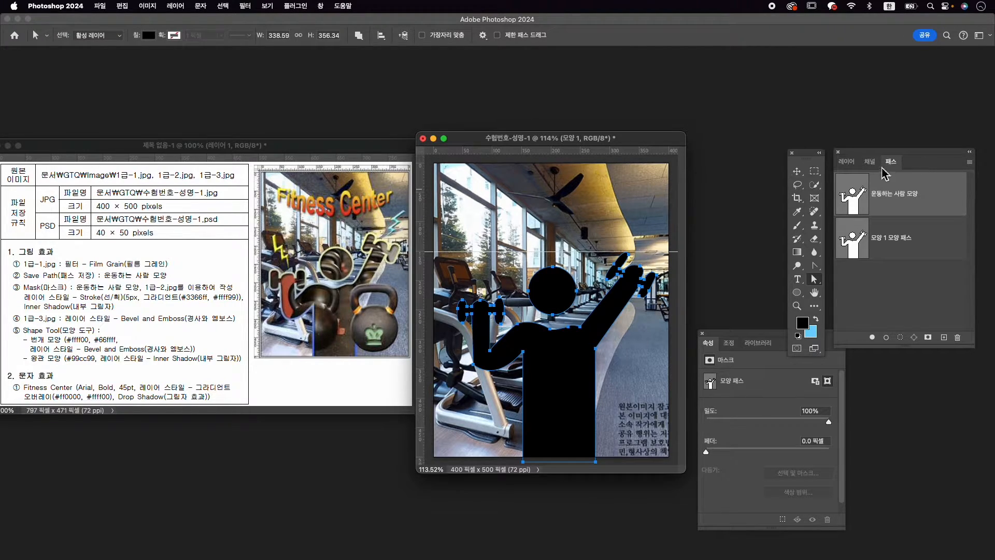
{"action": "left_click", "coordinate": [846, 161]}
{"action": "left_click", "coordinate": [920, 376]}
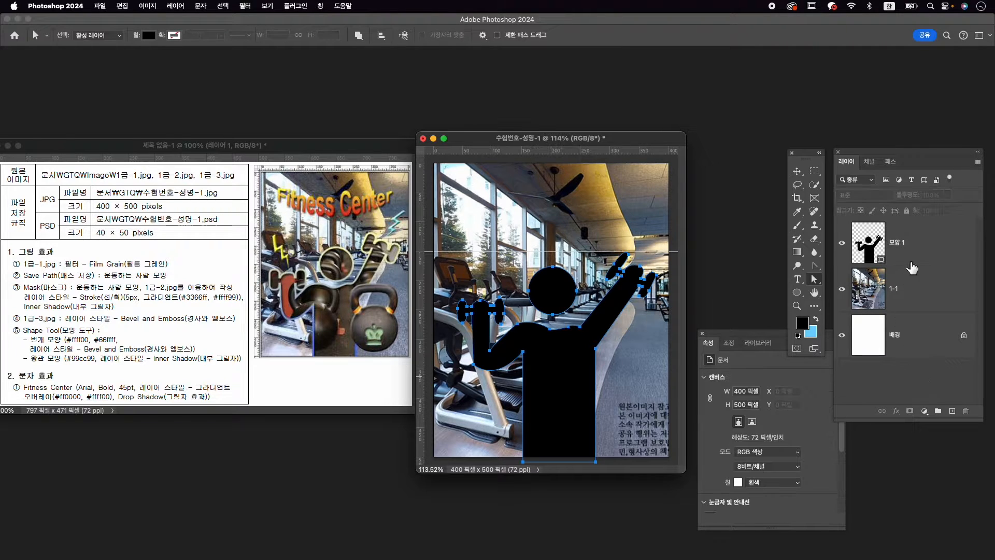
Step: Check the saved path 운동하는 사람 모양 against the shape path of layer 모양 1 and deselect the paths
{"action": "left_click", "coordinate": [920, 252]}
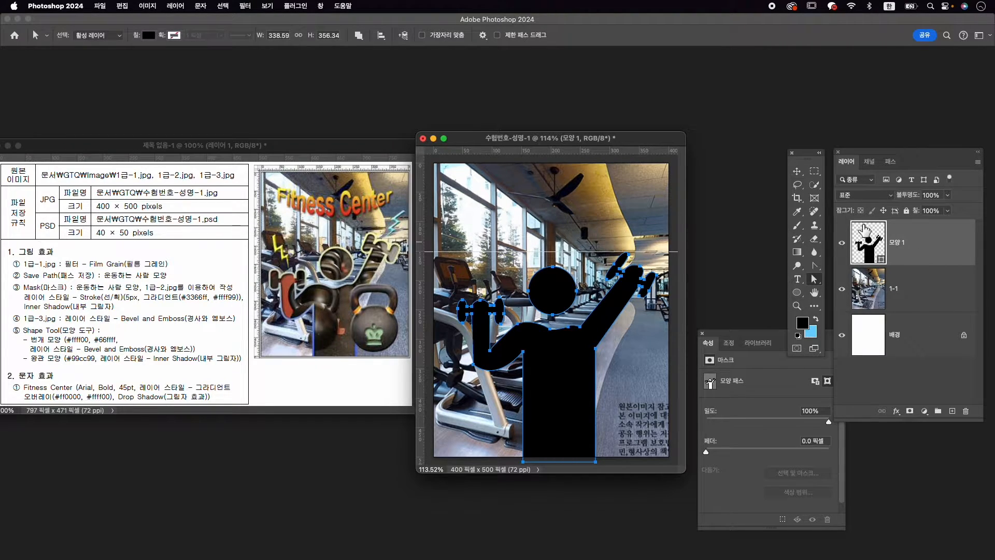
{"action": "left_click", "coordinate": [890, 161]}
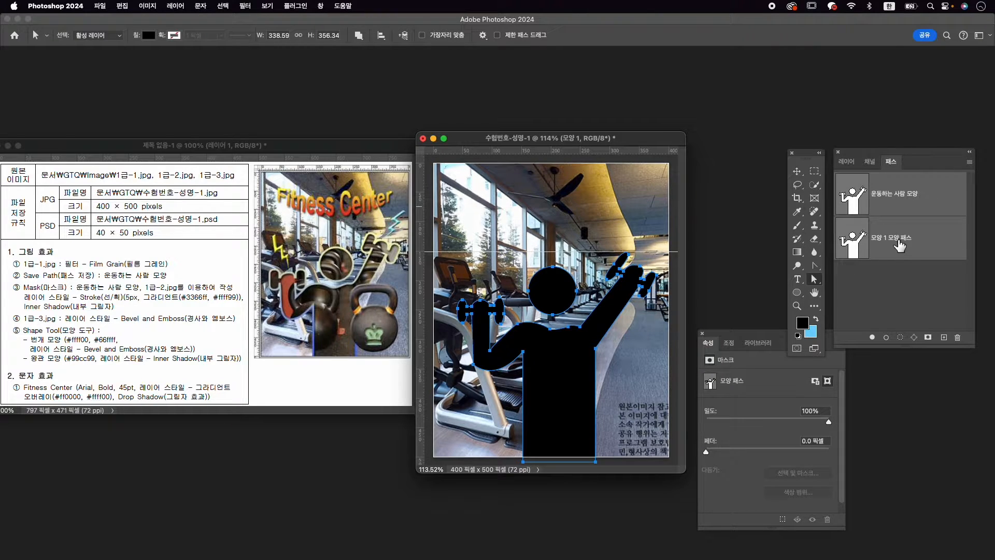
{"action": "left_click", "coordinate": [925, 304]}
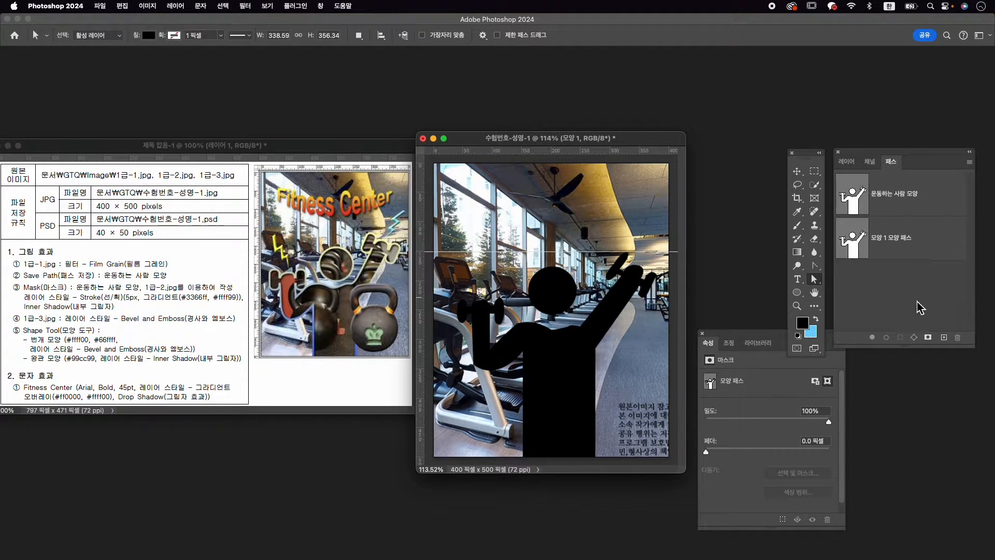
{"action": "left_click", "coordinate": [915, 302]}
{"action": "left_click", "coordinate": [846, 161]}
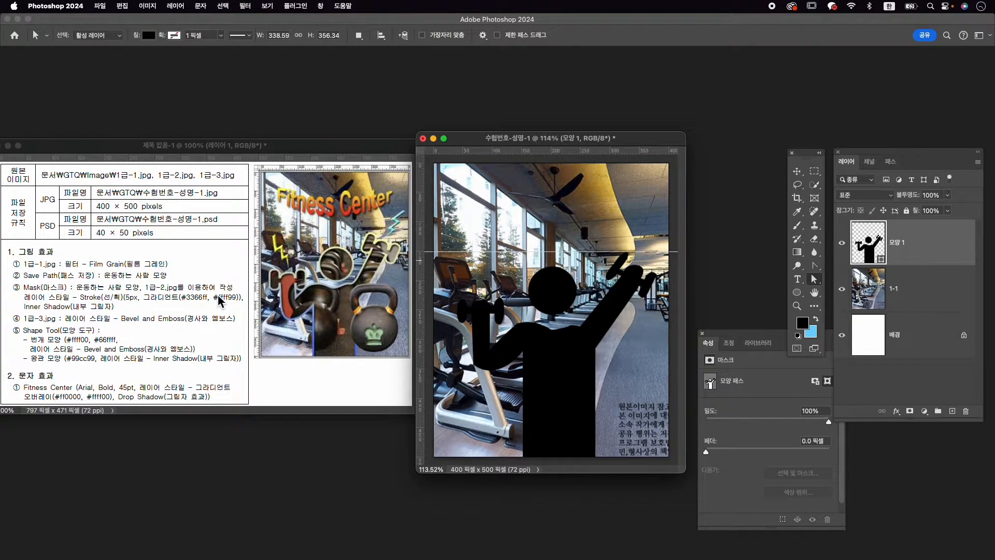
Step: Open 1급-2.jpg and copy its kettlebell photo into the poster document as a new layer
{"action": "key", "text": "super+o"}
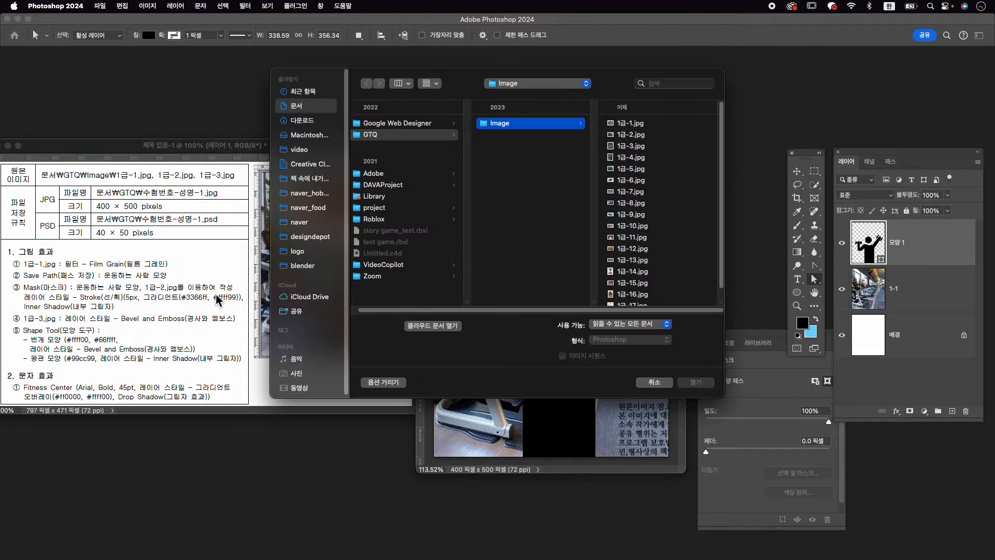
{"action": "left_click", "coordinate": [632, 135]}
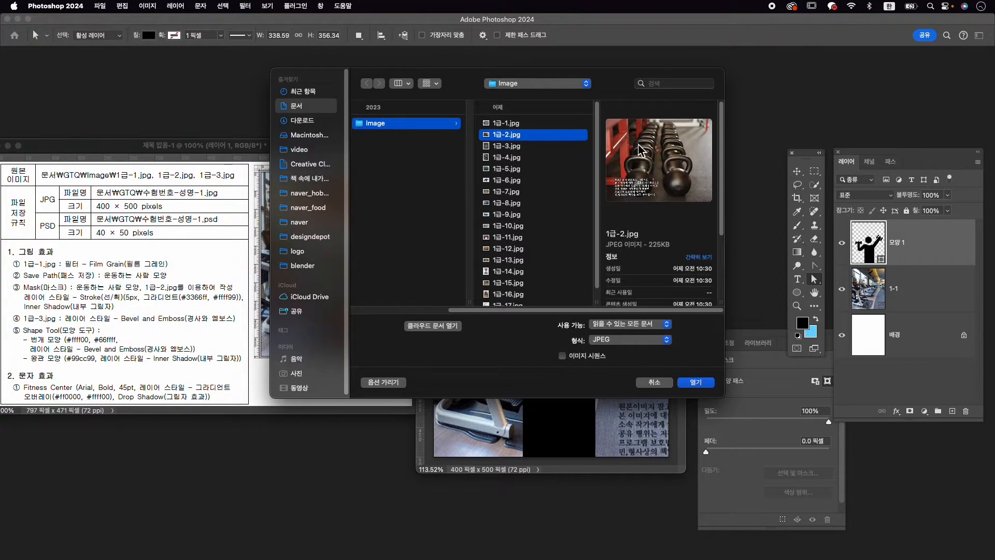
{"action": "left_click", "coordinate": [695, 382]}
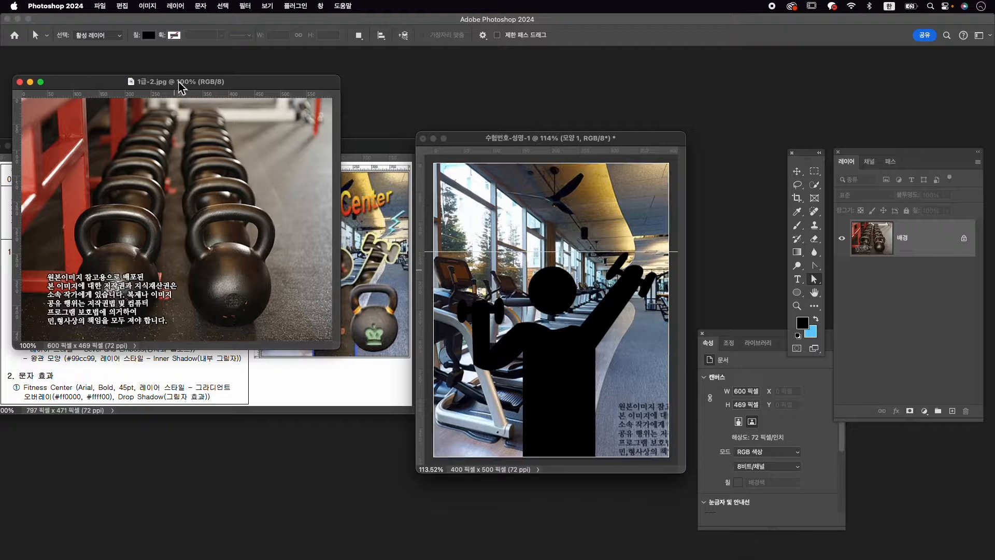
{"action": "left_click_drag", "start_coordinate": [180, 87], "coordinate": [584, 80]}
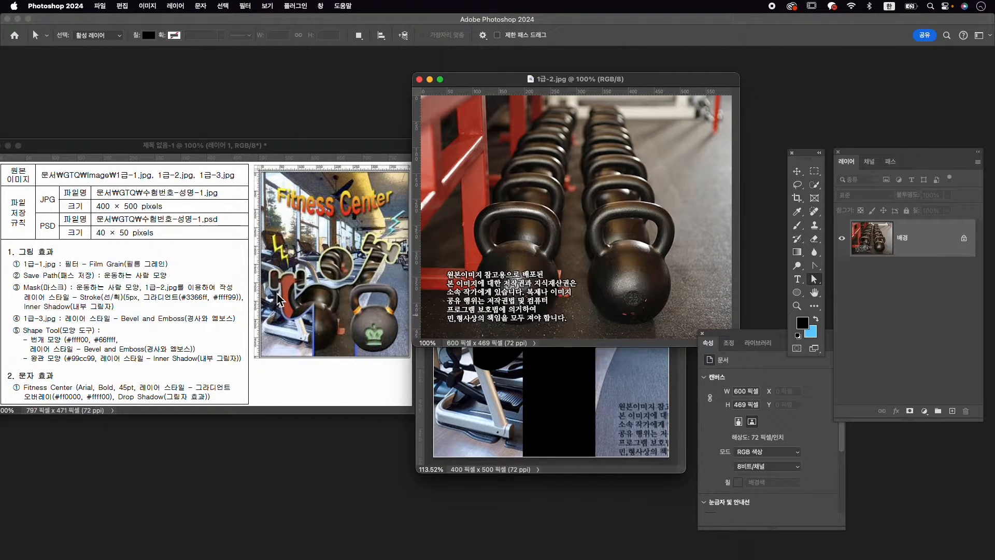
{"action": "key", "text": "v"}
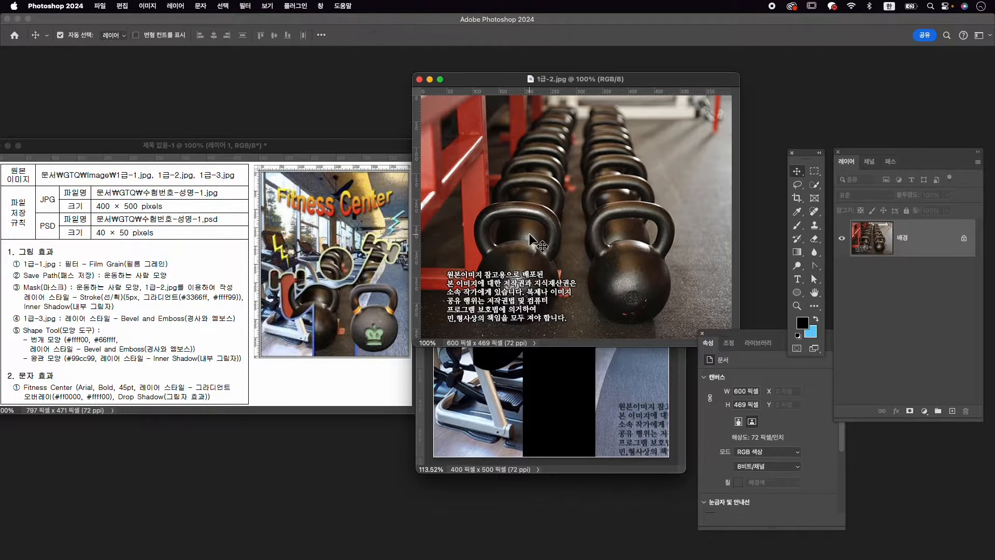
{"action": "left_click_drag", "start_coordinate": [530, 242], "coordinate": [578, 422]}
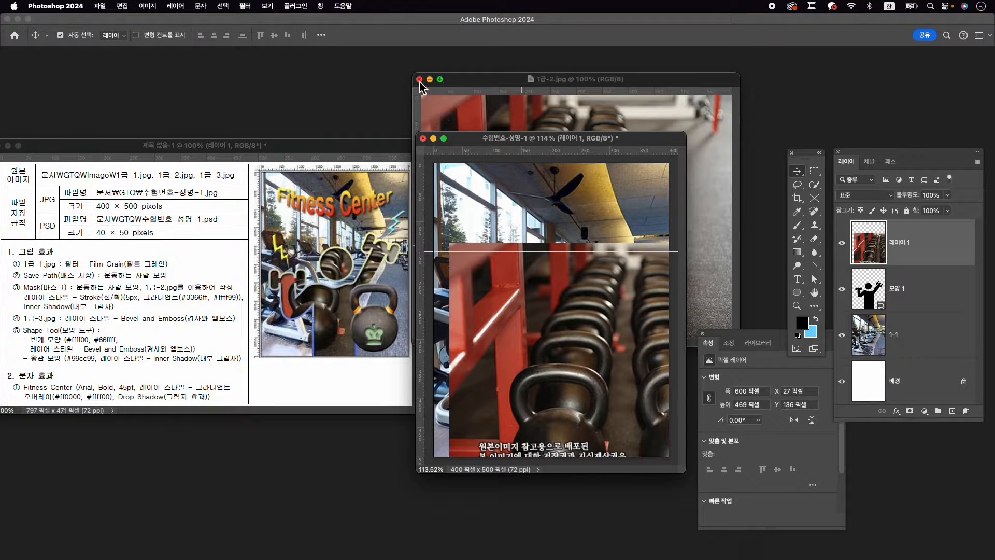
Step: Close 1급-2.jpg and rename the copied kettlebell photo layer as 1-2
{"action": "double_click", "coordinate": [895, 247]}
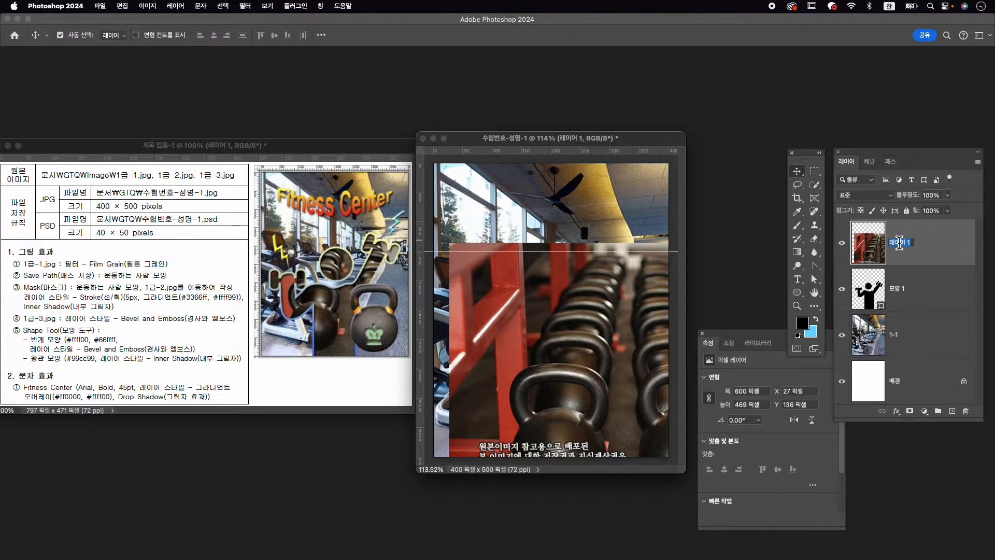
{"action": "type", "text": "1-2"}
{"action": "key", "text": "Return"}
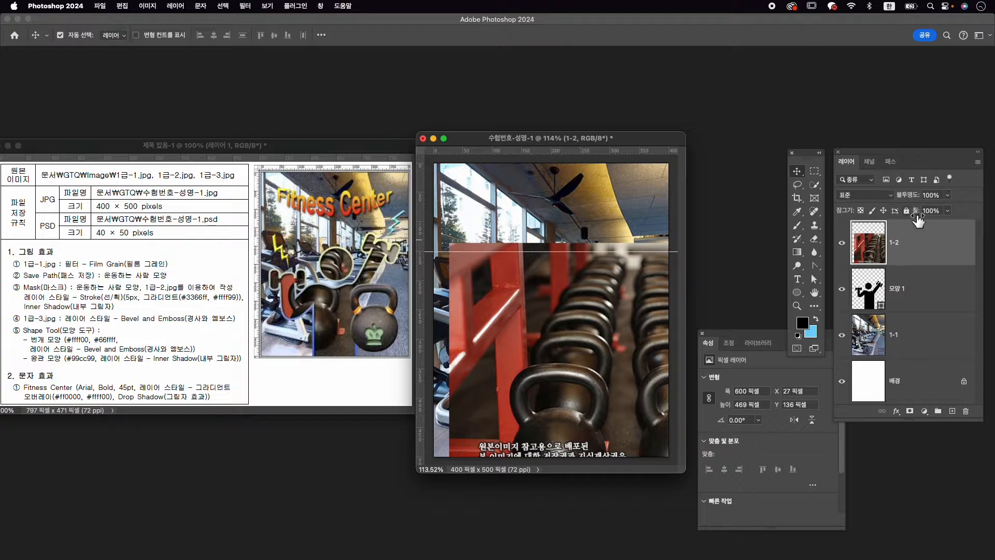
Step: Lower layer 1-2's opacity to 59%, scale it to about 82% and position the kettlebells over the silhouette
{"action": "left_click_drag", "start_coordinate": [606, 309], "coordinate": [589, 270]}
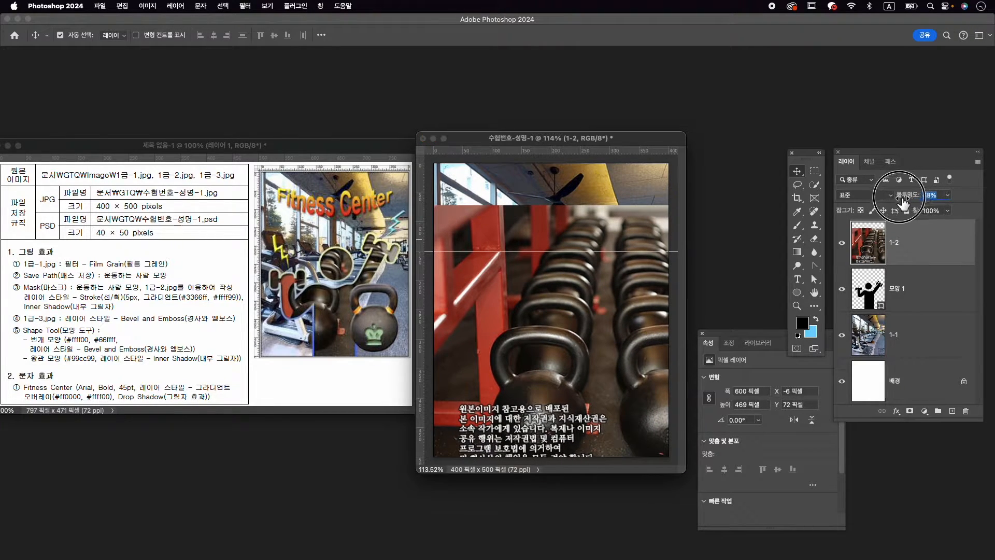
{"action": "left_click_drag", "start_coordinate": [915, 202], "coordinate": [910, 201]}
{"action": "key", "text": "super+t"}
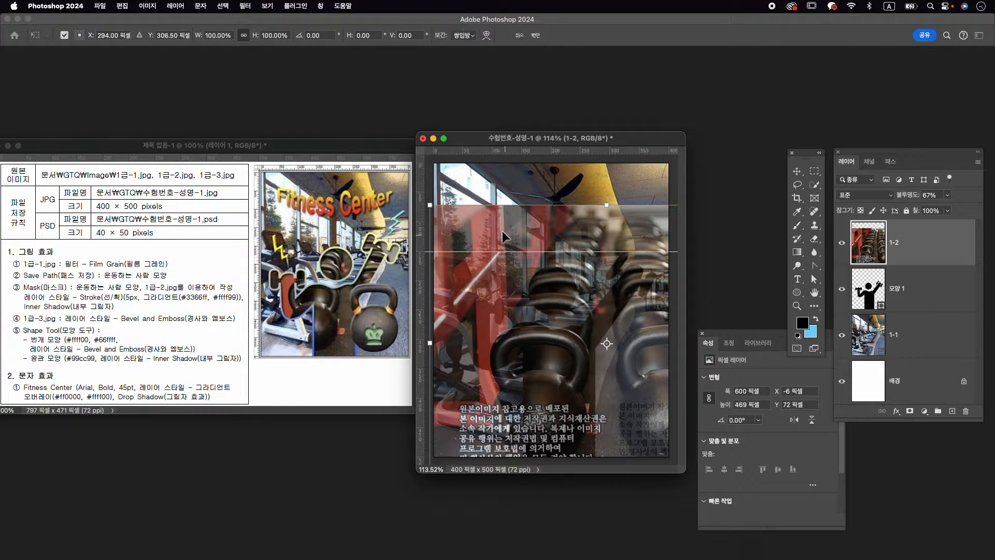
{"action": "left_click_drag", "start_coordinate": [433, 206], "coordinate": [457, 227]}
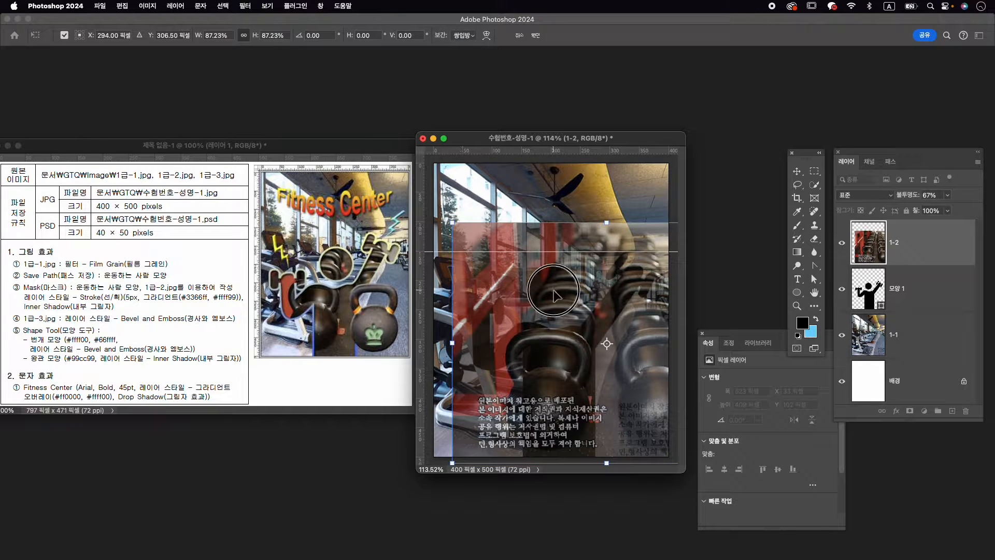
{"action": "left_click_drag", "start_coordinate": [552, 291], "coordinate": [530, 298]}
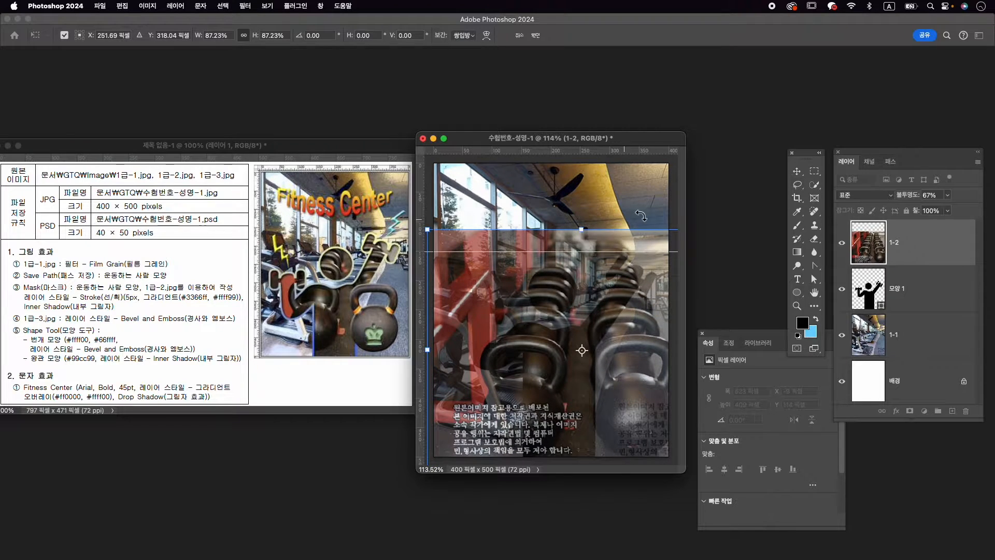
{"action": "left_click_drag", "start_coordinate": [579, 233], "coordinate": [581, 243]}
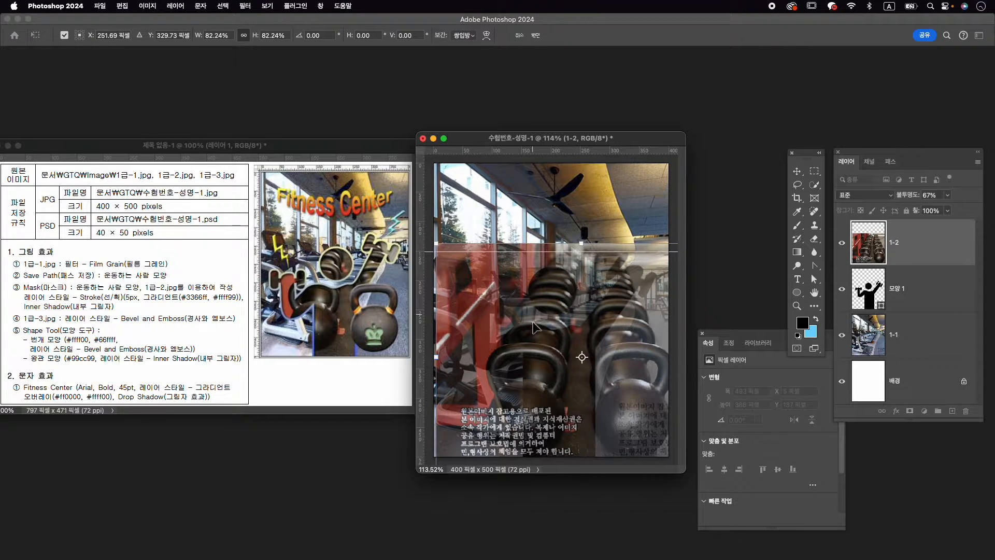
{"action": "left_click_drag", "start_coordinate": [908, 196], "coordinate": [903, 196]}
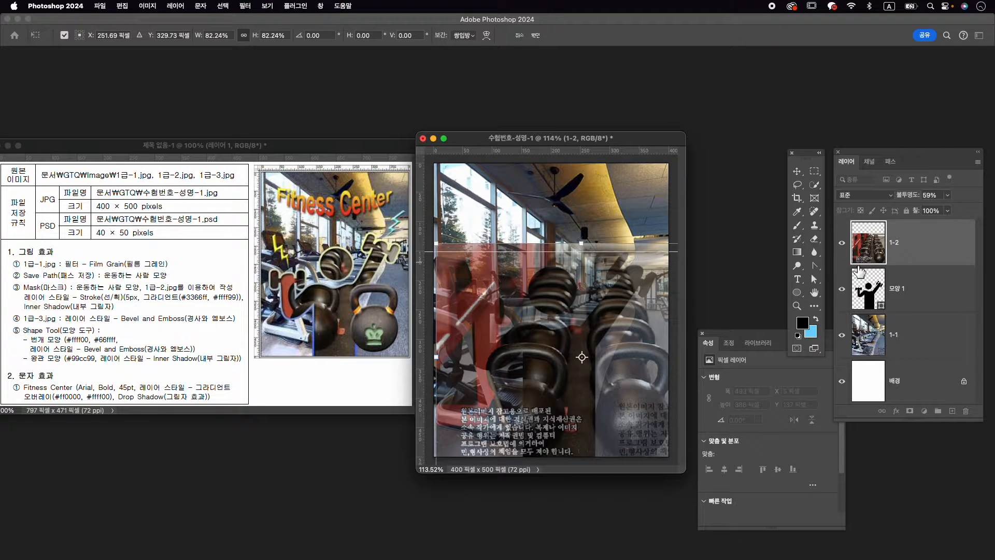
{"action": "left_click_drag", "start_coordinate": [575, 335], "coordinate": [560, 335]}
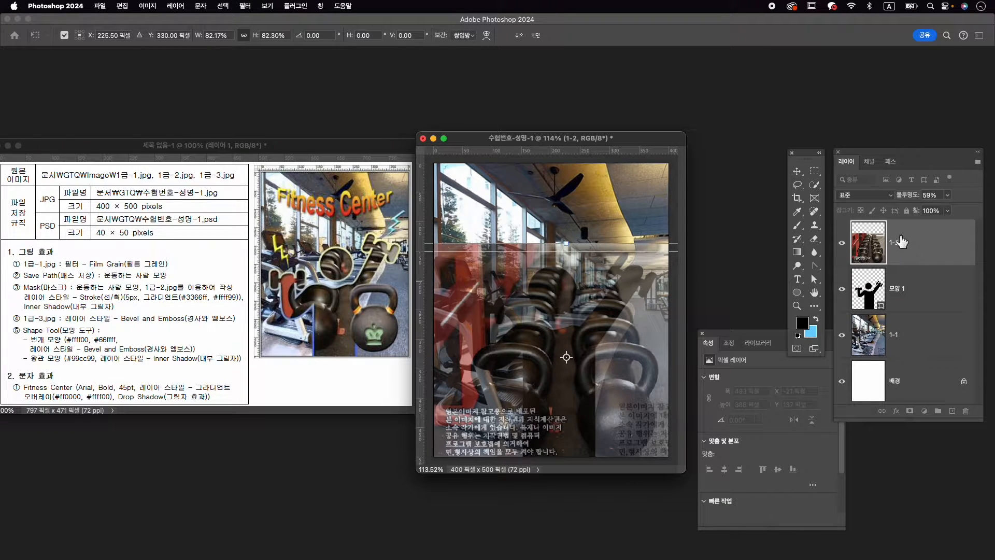
Step: Restore layer 1-2 to 100% opacity and clip it to the silhouette layer 모양 1
{"action": "left_click_drag", "start_coordinate": [908, 195], "coordinate": [968, 198]}
{"action": "right_click", "coordinate": [945, 239]}
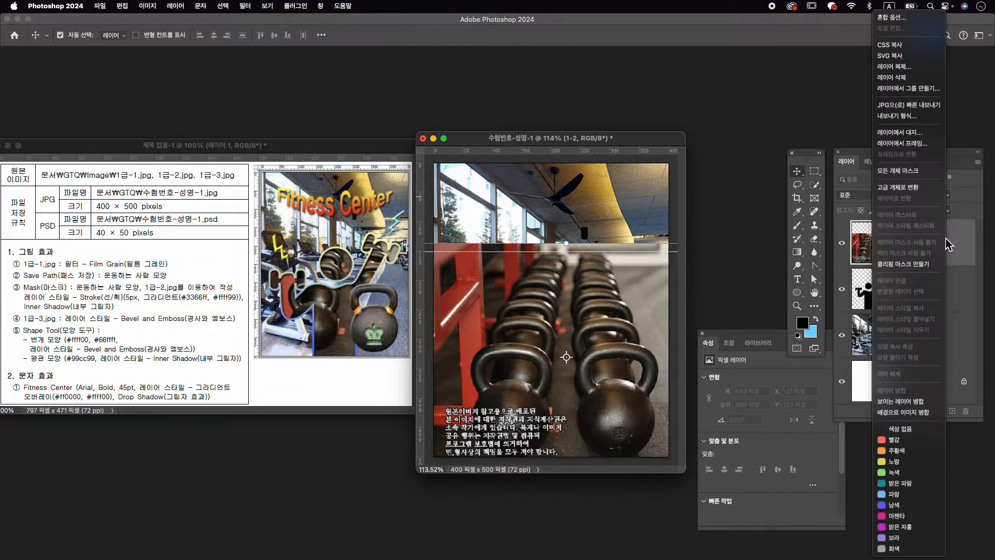
{"action": "left_click", "coordinate": [911, 264]}
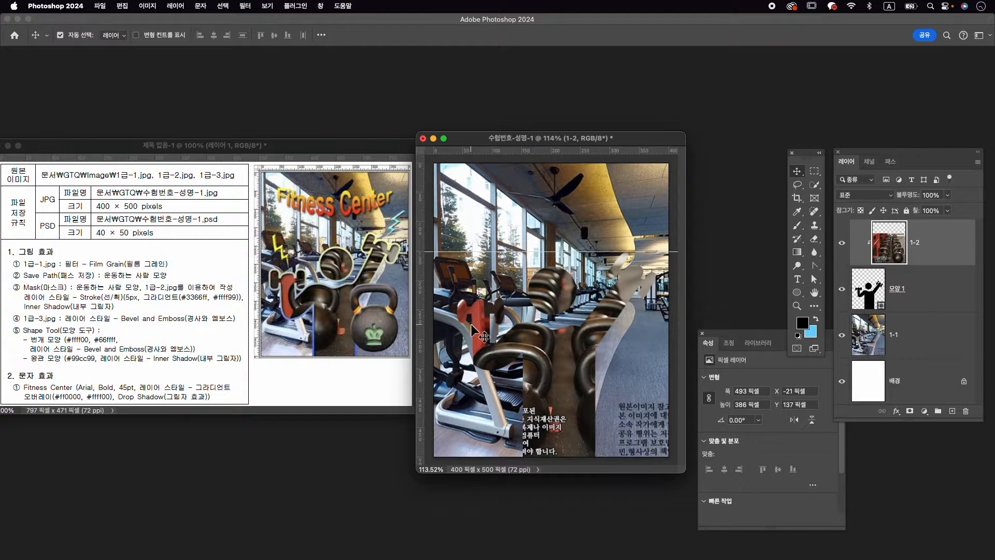
Step: Enlarge the clipped kettlebell photo to about 539 × 422 pixels and reposition it inside the silhouette
{"action": "key", "text": "super+t"}
{"action": "left_click_drag", "start_coordinate": [484, 331], "coordinate": [585, 293]}
{"action": "left_click_drag", "start_coordinate": [572, 439], "coordinate": [572, 456]}
{"action": "key", "text": "Return"}
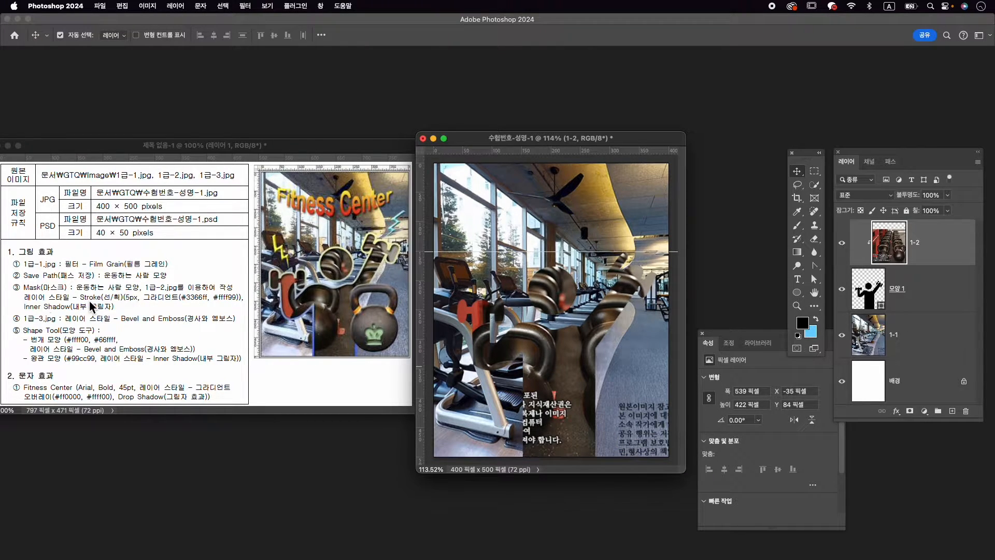
Step: Add a 5 px outside Stroke with a gradient fill to the silhouette layer 모양 1
{"action": "left_click", "coordinate": [943, 311]}
{"action": "left_click", "coordinate": [896, 411]}
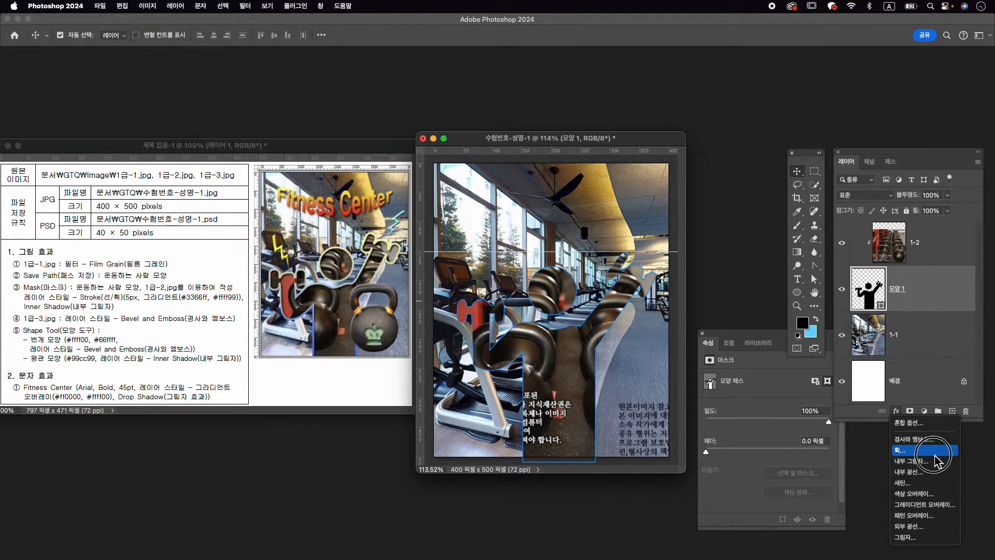
{"action": "left_click", "coordinate": [901, 449]}
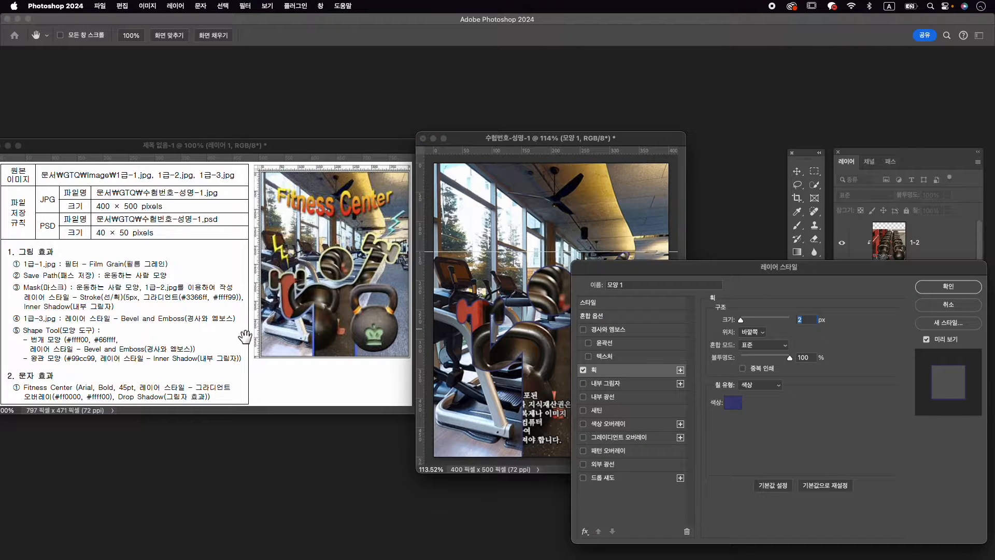
{"action": "type", "text": "5"}
{"action": "left_click", "coordinate": [759, 385]}
{"action": "left_click", "coordinate": [758, 395]}
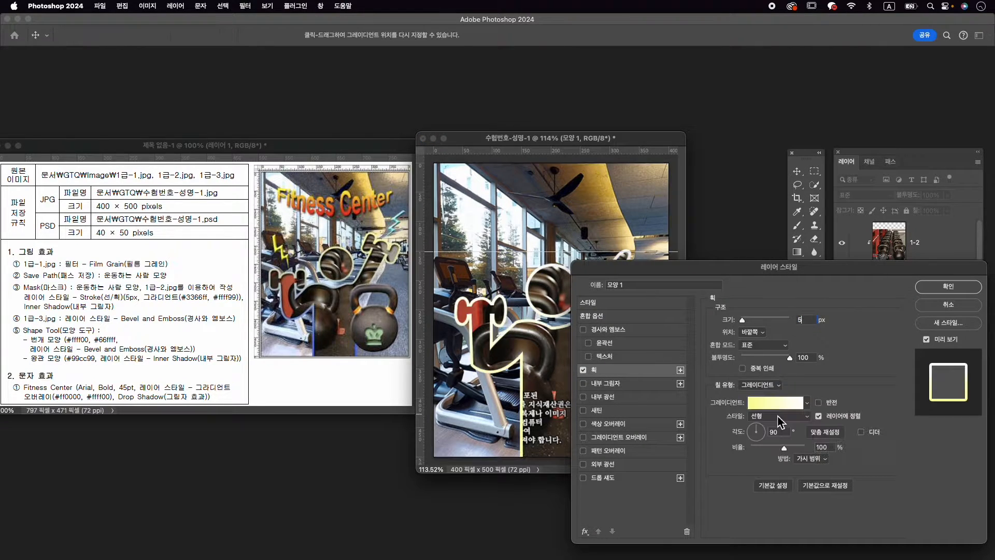
Step: Set the stroke gradient of layer 모양 1 to run from #3366ff to #ffff99
{"action": "left_click", "coordinate": [762, 404]}
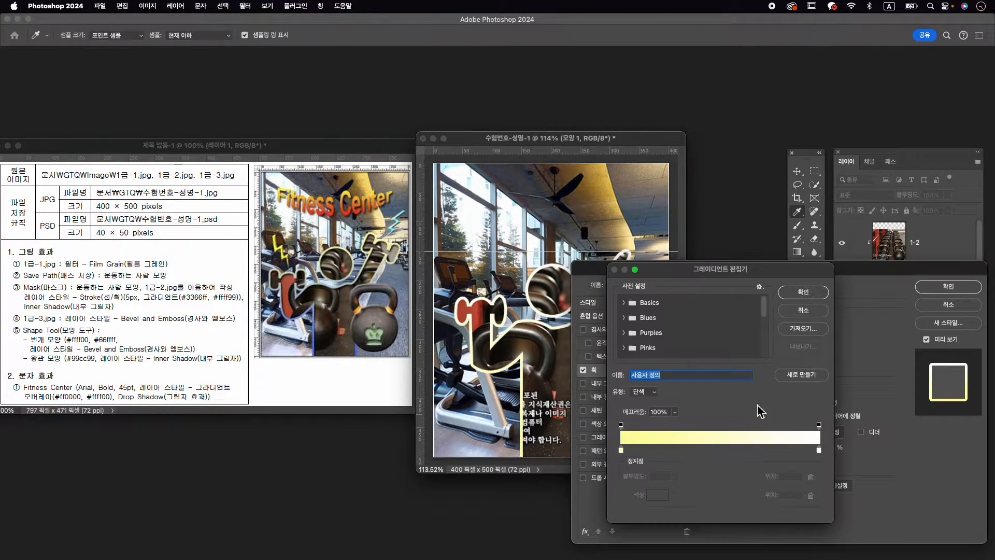
{"action": "double_click", "coordinate": [623, 451]}
{"action": "type", "text": "3366ff"}
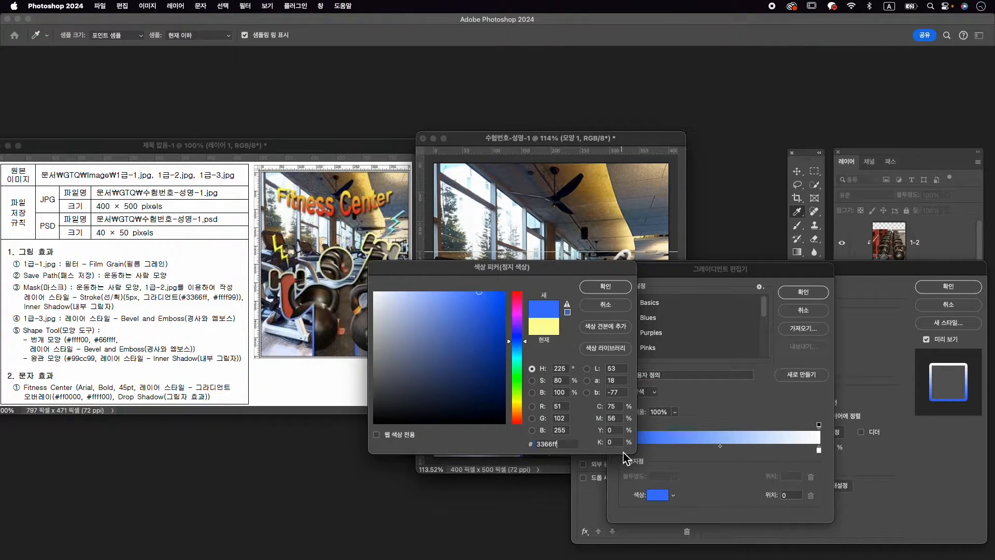
{"action": "key", "text": "Return"}
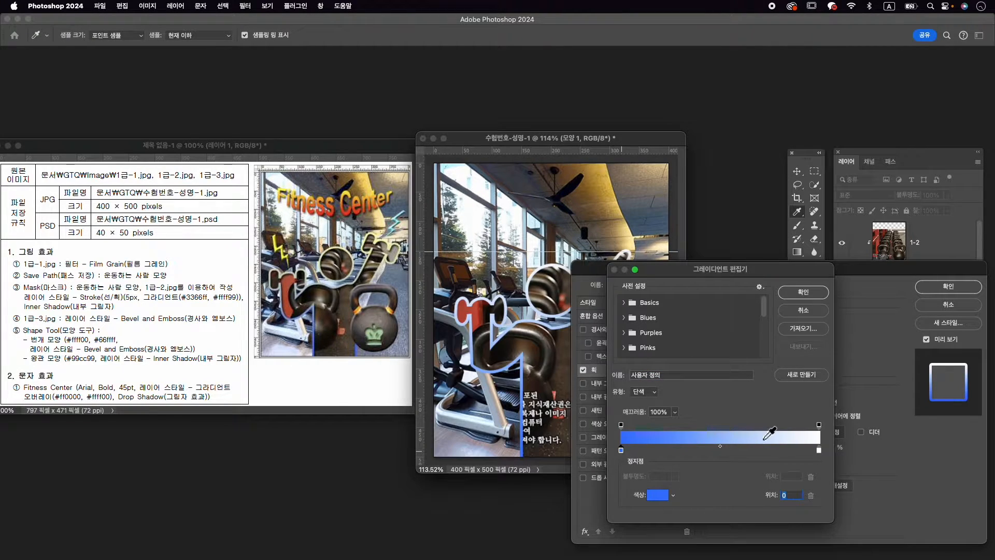
{"action": "double_click", "coordinate": [819, 450]}
{"action": "type", "text": "ffff"}
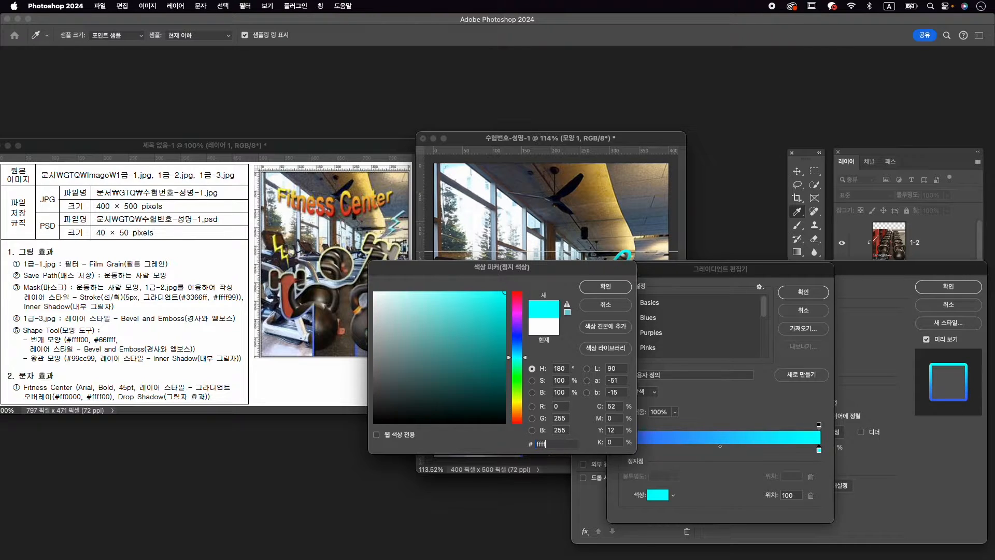
{"action": "type", "text": "99"}
{"action": "key", "text": "Return"}
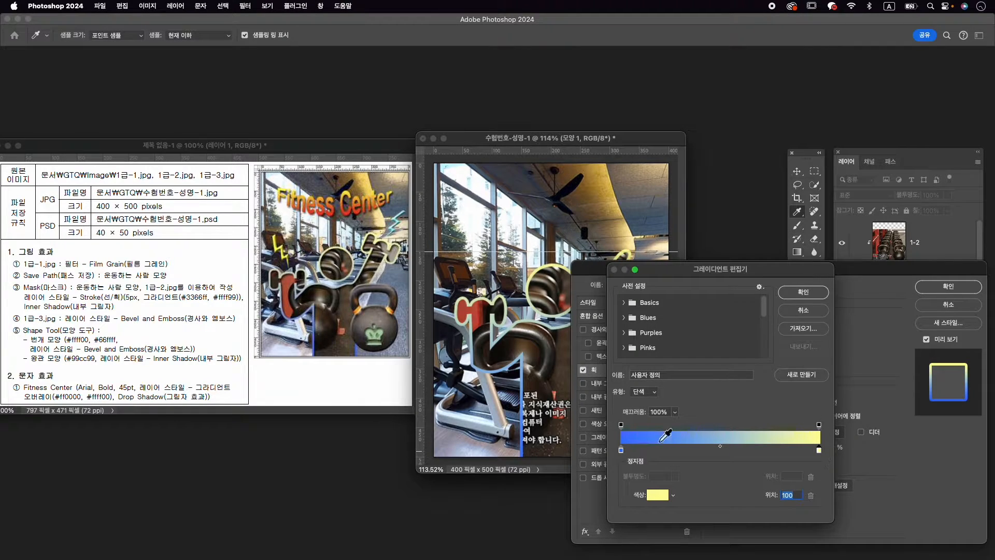
{"action": "left_click", "coordinate": [802, 293]}
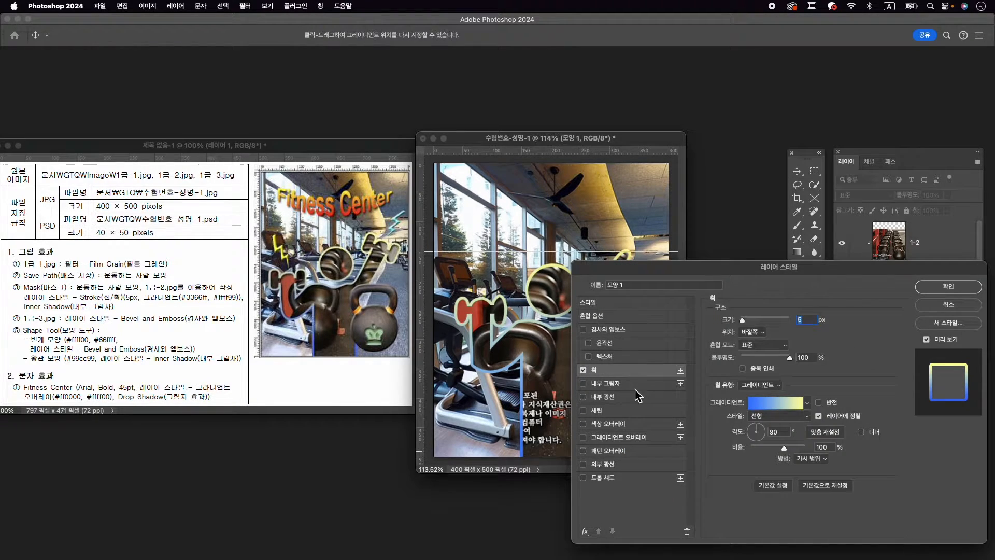
Step: Add an Inner Shadow to layer 모양 1 and apply its layer styles
{"action": "left_click", "coordinate": [603, 385]}
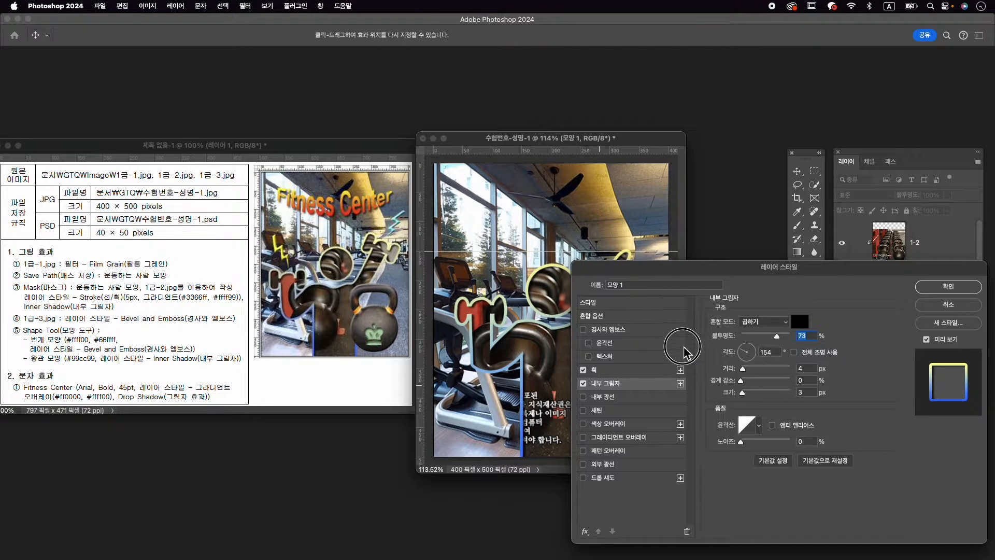
{"action": "left_click_drag", "start_coordinate": [661, 269], "coordinate": [629, 278]}
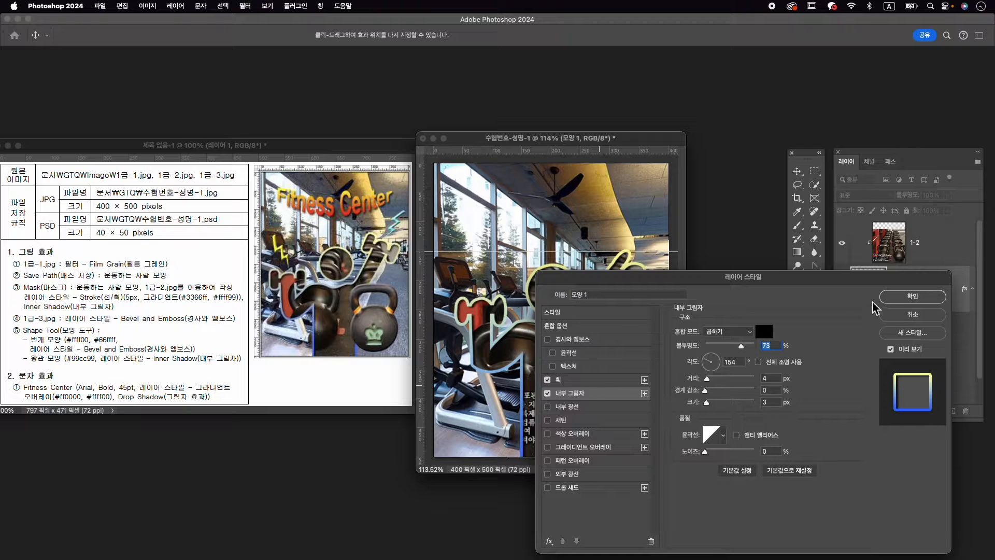
{"action": "left_click", "coordinate": [893, 298]}
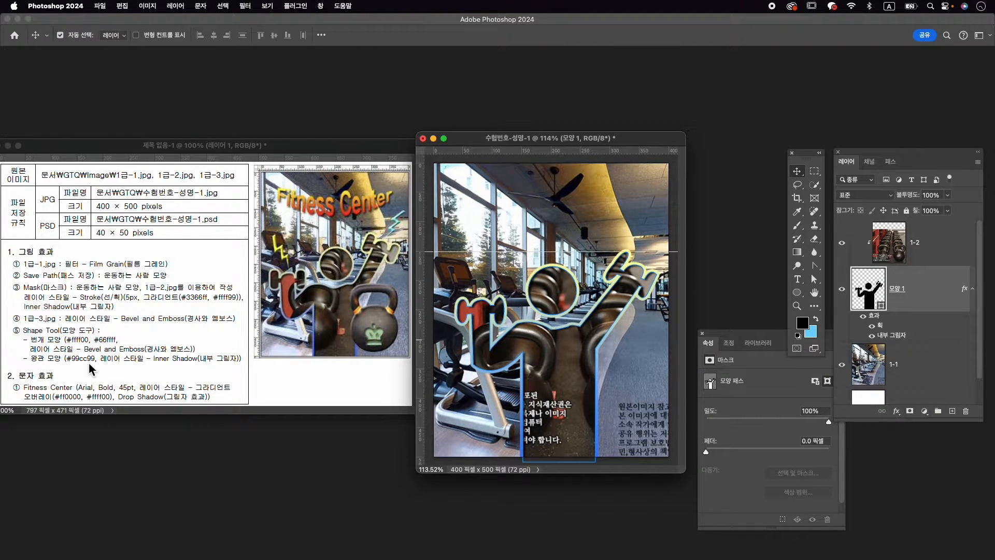
Step: Open the source image 1급-3.jpg and place its window above the poster document
{"action": "key", "text": "super+o"}
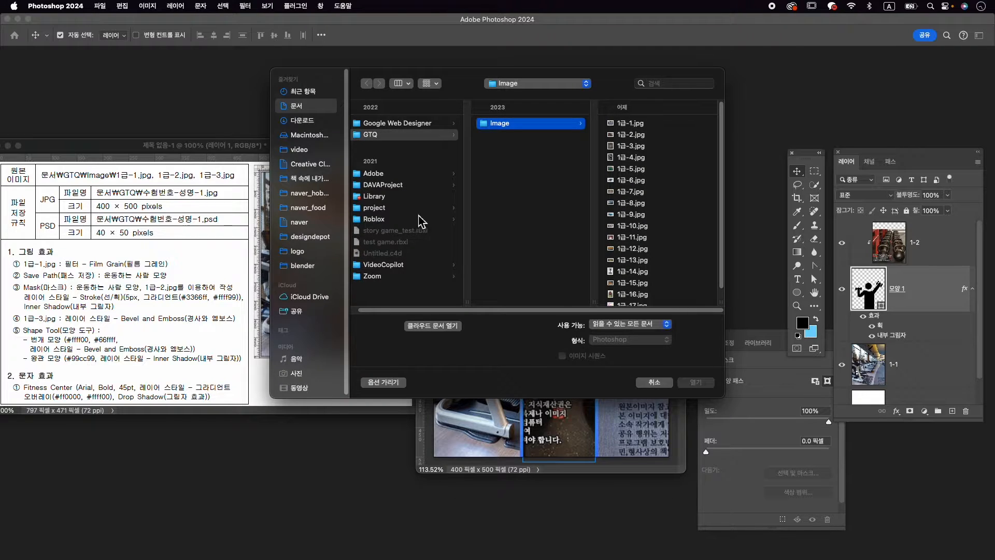
{"action": "left_click", "coordinate": [653, 150]}
{"action": "left_click", "coordinate": [696, 382]}
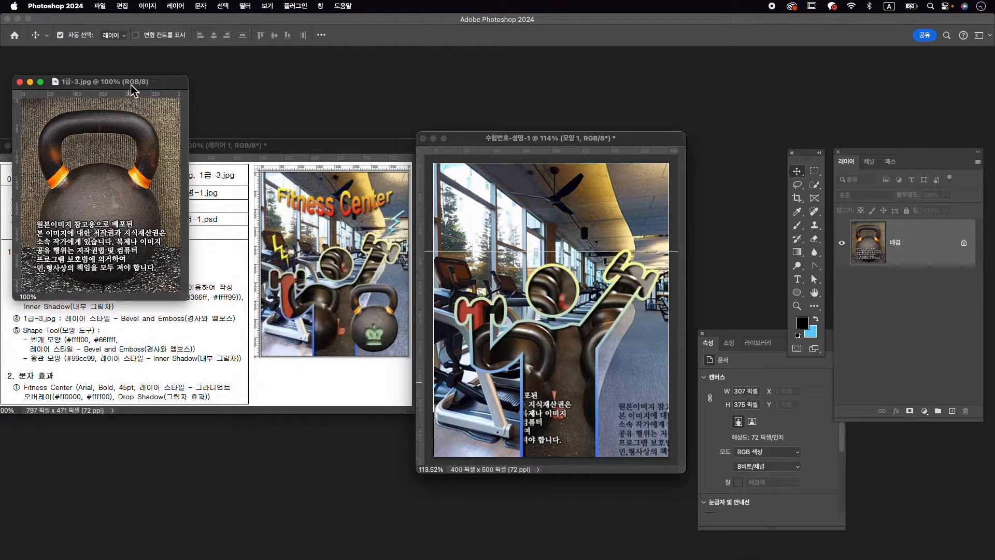
{"action": "left_click_drag", "start_coordinate": [131, 91], "coordinate": [582, 88]}
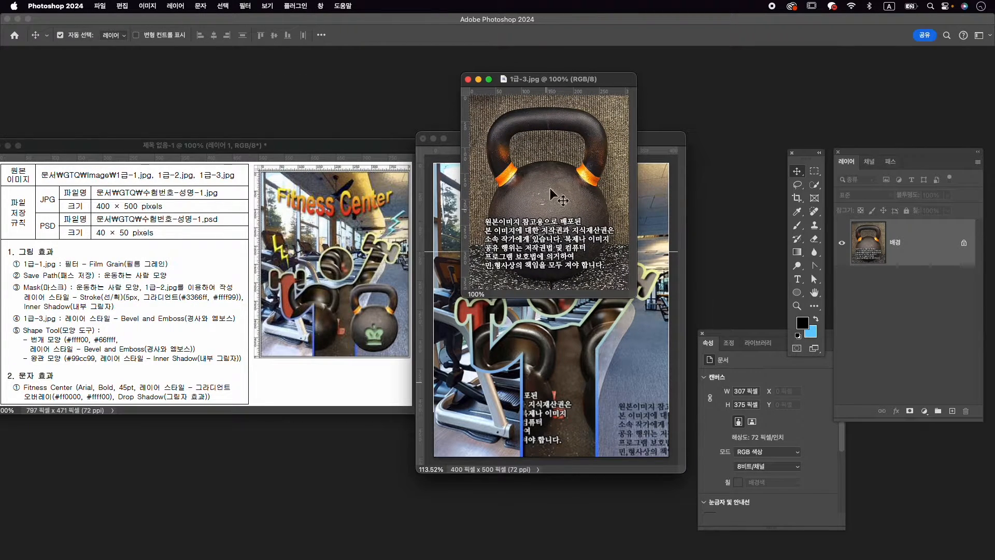
Step: Select the kettlebell in 1급-3.jpg with the Object Selection tool and turn the selection into a layer mask
{"action": "left_click", "coordinate": [815, 185]}
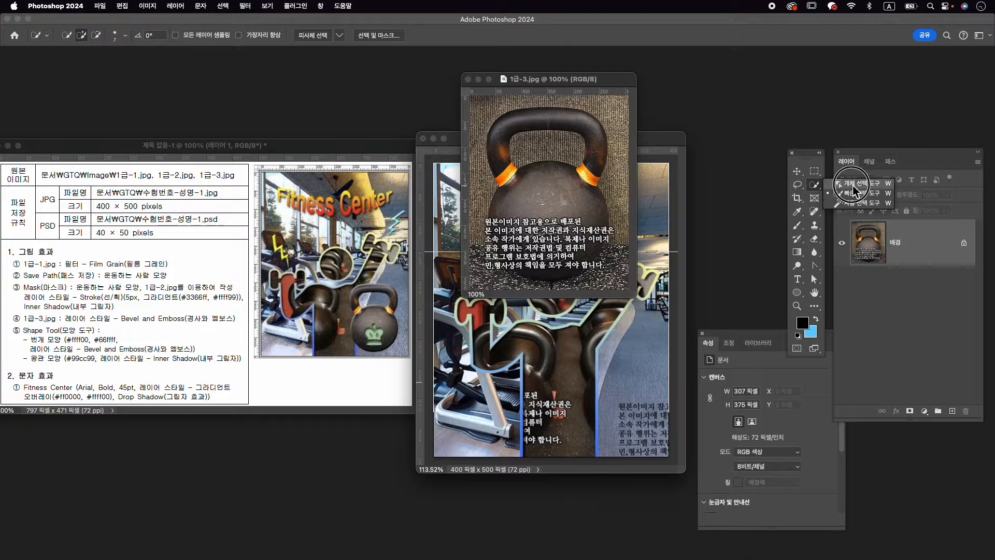
{"action": "left_click", "coordinate": [853, 184]}
{"action": "left_click_drag", "start_coordinate": [482, 107], "coordinate": [622, 291]}
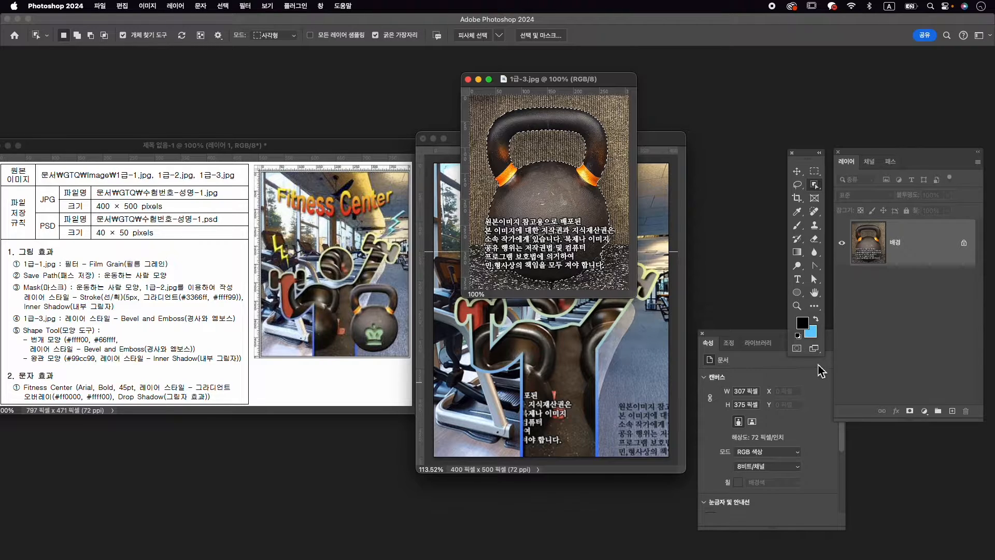
{"action": "left_click", "coordinate": [909, 411]}
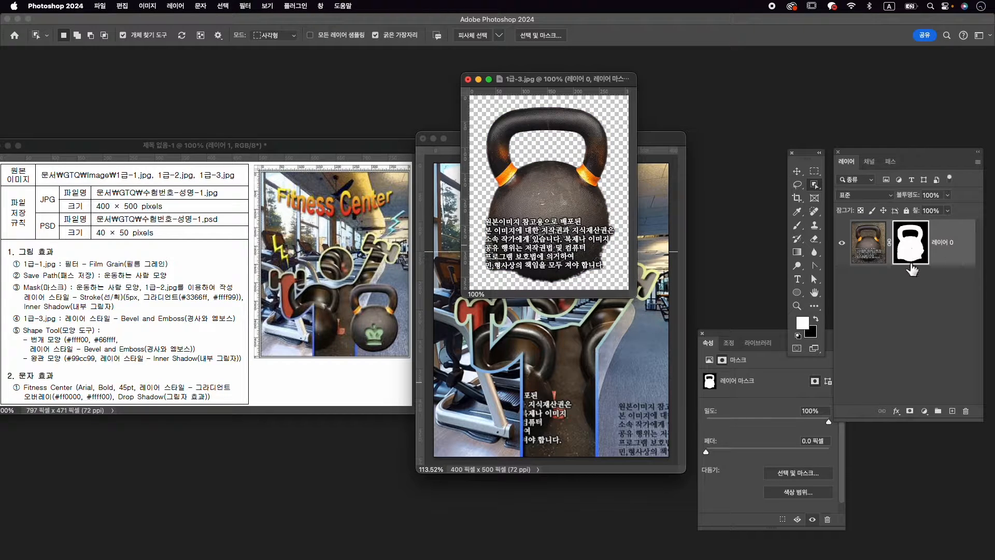
Step: Paint black on the kettlebell's layer mask with a 20 px brush to hide the rough background along its lower edge
{"action": "left_click", "coordinate": [797, 225]}
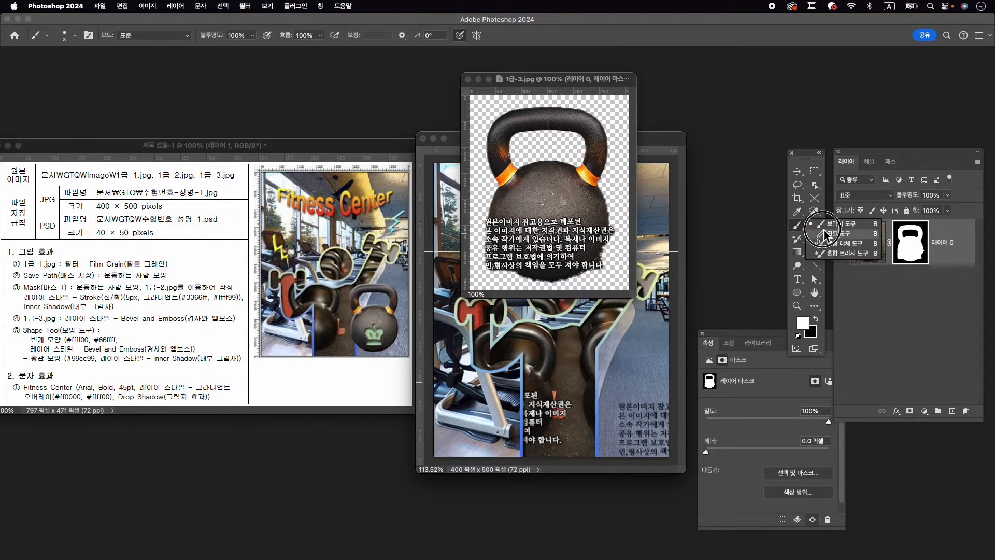
{"action": "left_click", "coordinate": [825, 230]}
{"action": "right_click", "coordinate": [798, 225]}
{"action": "left_click", "coordinate": [821, 223]}
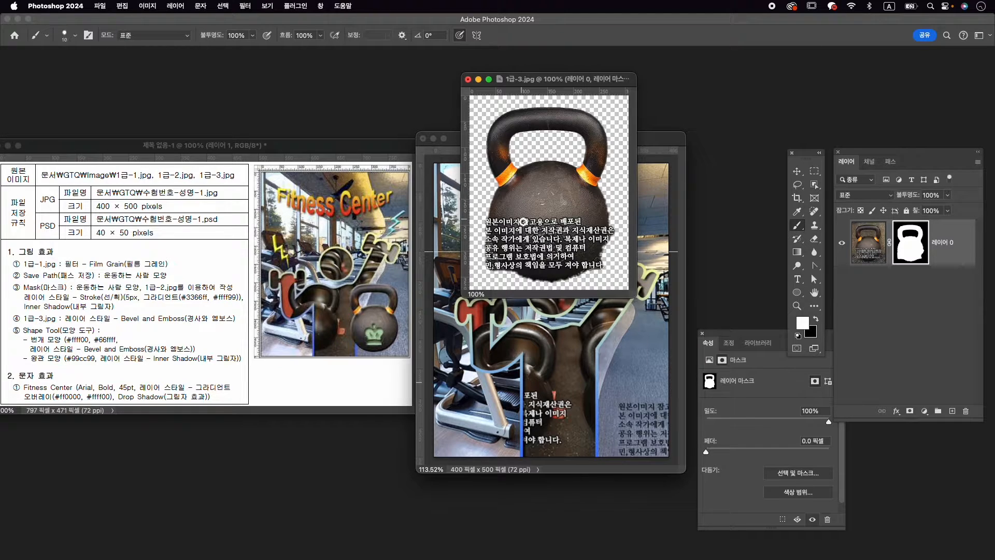
{"action": "key", "text": "bracketright"}
{"action": "left_click", "coordinate": [816, 320]}
{"action": "mouse_move", "coordinate": [487, 227]}
{"action": "left_mouse_down"}
{"action": "mouse_move", "coordinate": [512, 286]}
{"action": "mouse_move", "coordinate": [488, 264]}
{"action": "mouse_move", "coordinate": [521, 287]}
{"action": "mouse_move", "coordinate": [559, 281]}
{"action": "mouse_move", "coordinate": [490, 265]}
{"action": "mouse_move", "coordinate": [518, 283]}
{"action": "mouse_move", "coordinate": [487, 265]}
{"action": "mouse_move", "coordinate": [525, 282]}
{"action": "mouse_move", "coordinate": [574, 280]}
{"action": "mouse_move", "coordinate": [617, 235]}
{"action": "mouse_move", "coordinate": [613, 196]}
{"action": "mouse_move", "coordinate": [618, 240]}
{"action": "mouse_move", "coordinate": [588, 280]}
{"action": "mouse_move", "coordinate": [609, 266]}
{"action": "left_mouse_up"}
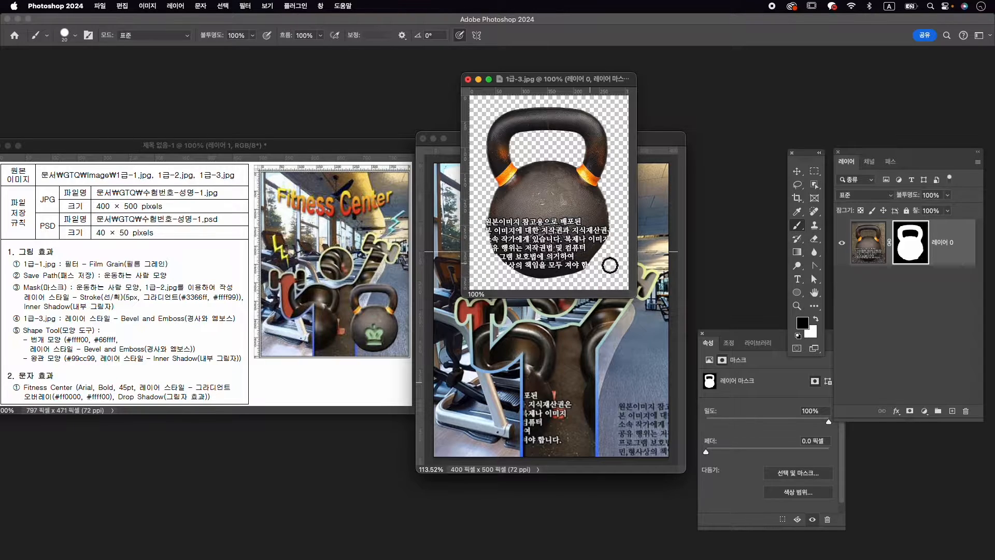
Step: Refine the mask around the kettlebell's lower edges, restoring the body with white and trimming the excess with black
{"action": "key", "text": "x"}
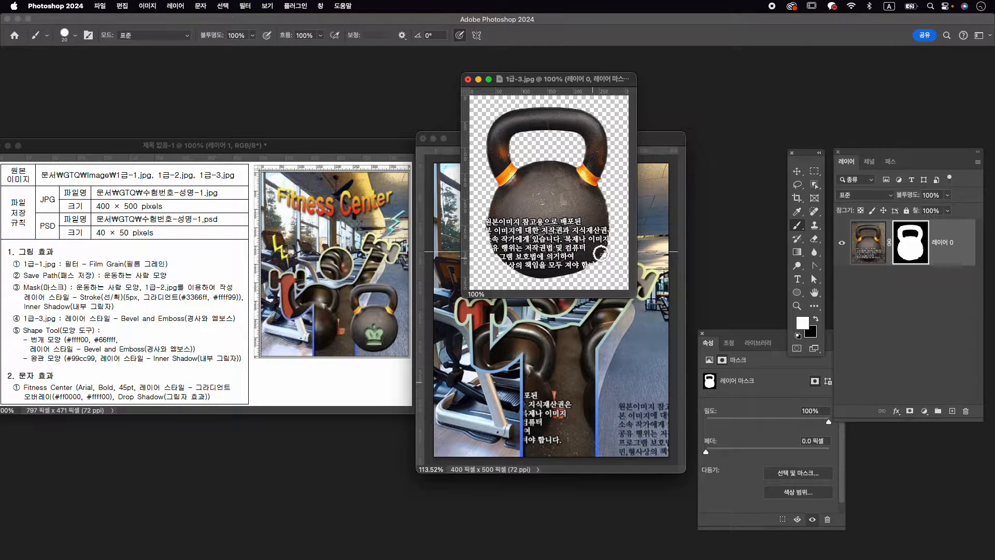
{"action": "scroll", "coordinate": [571, 260], "scroll_direction": "up", "scroll_amount": 3}
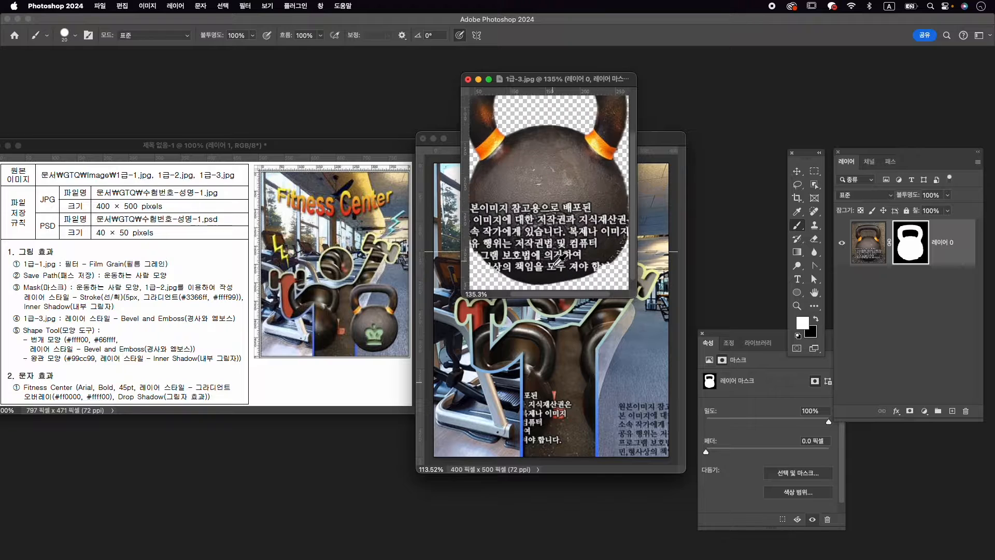
{"action": "left_click_drag", "start_coordinate": [576, 252], "coordinate": [547, 243]}
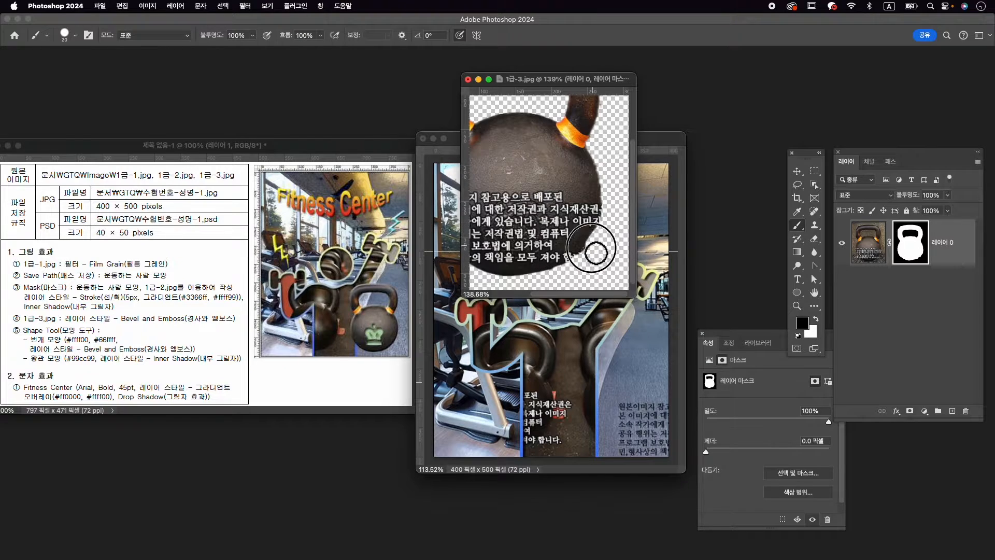
{"action": "key", "text": "x"}
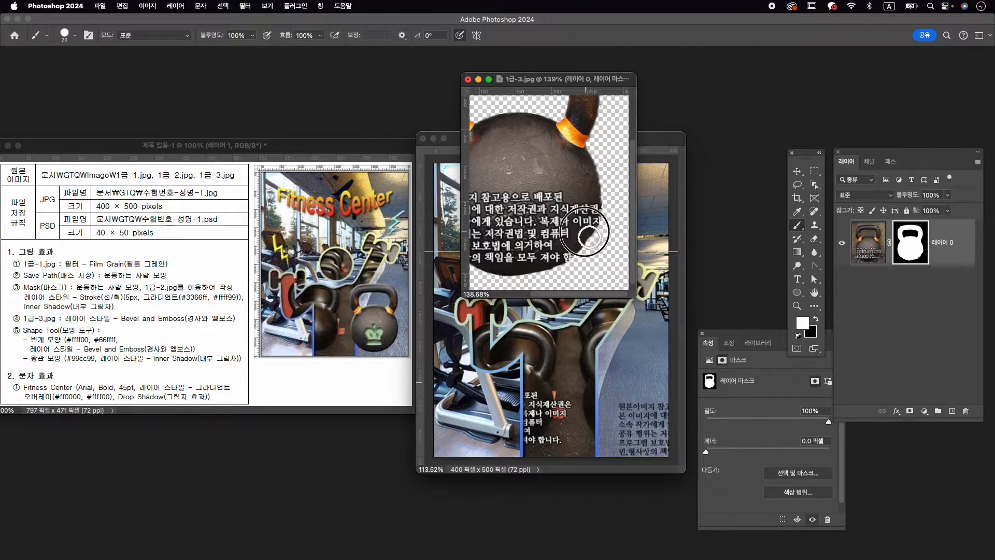
{"action": "left_click", "coordinate": [593, 222]}
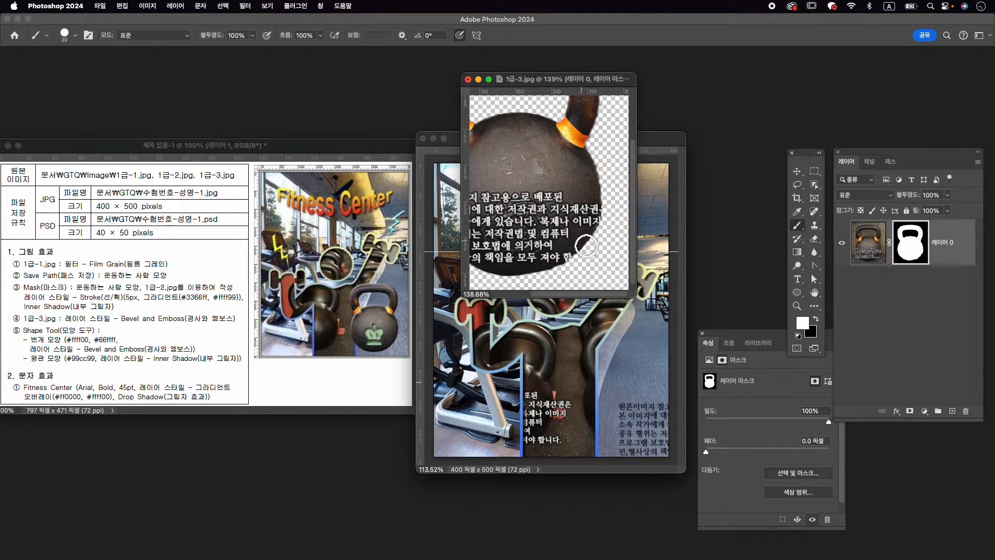
{"action": "left_click_drag", "start_coordinate": [565, 254], "coordinate": [598, 242]}
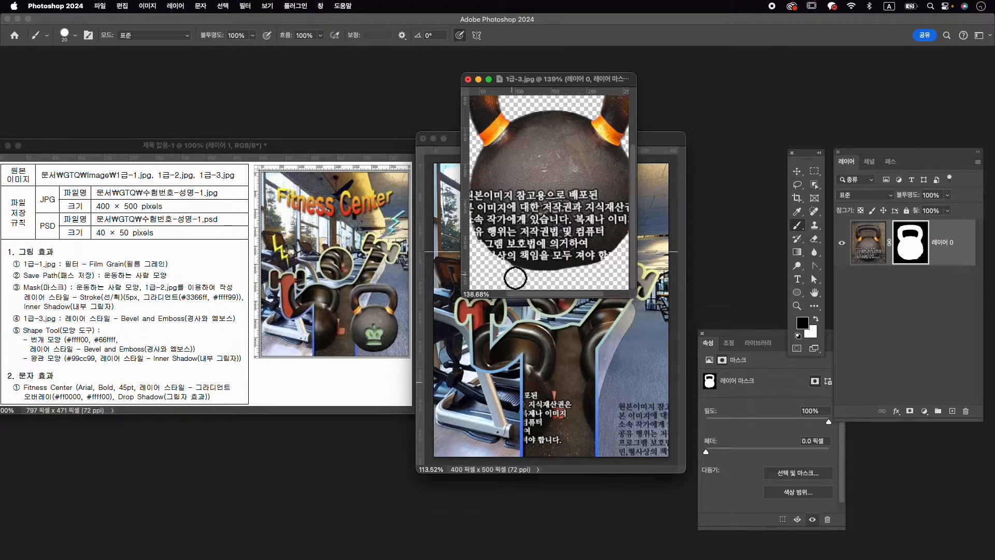
{"action": "scroll", "coordinate": [597, 272], "scroll_direction": "down", "scroll_amount": 3}
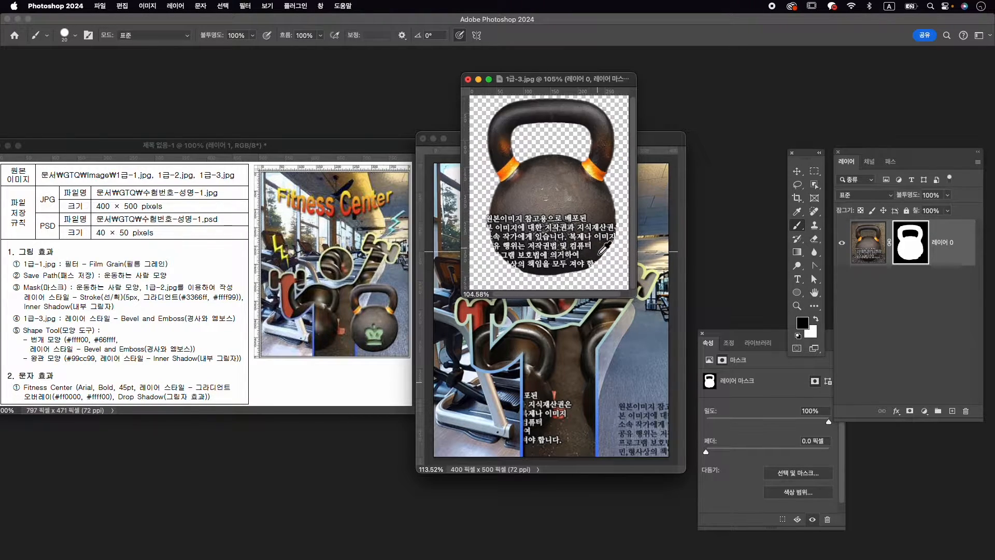
{"action": "key", "text": "x"}
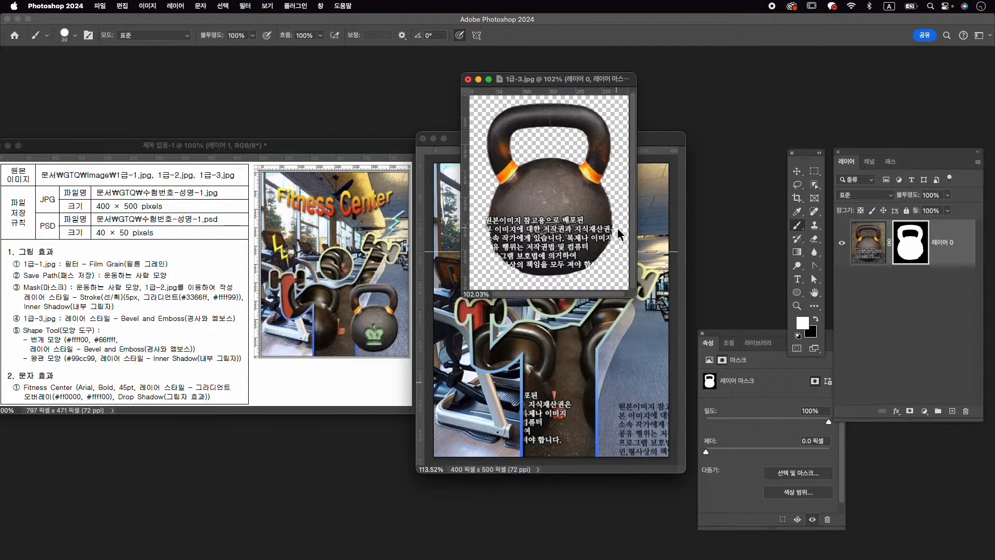
Step: Copy the masked kettlebell layer into the poster document 수험번호-성명-1 and close 1급-3.jpg
{"action": "key", "text": "v"}
{"action": "left_click_drag", "start_coordinate": [572, 210], "coordinate": [585, 362]}
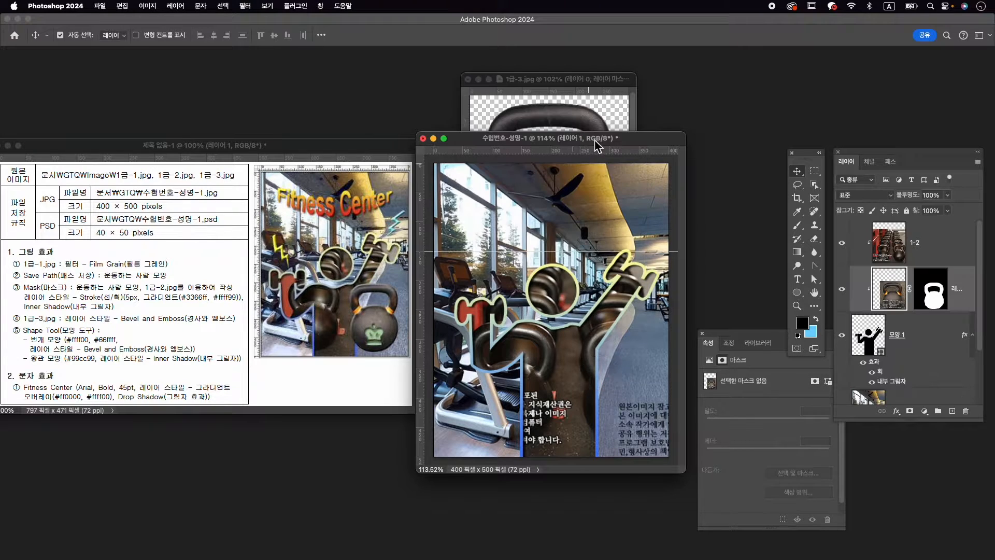
{"action": "left_click", "coordinate": [468, 80]}
{"action": "left_click", "coordinate": [538, 226]}
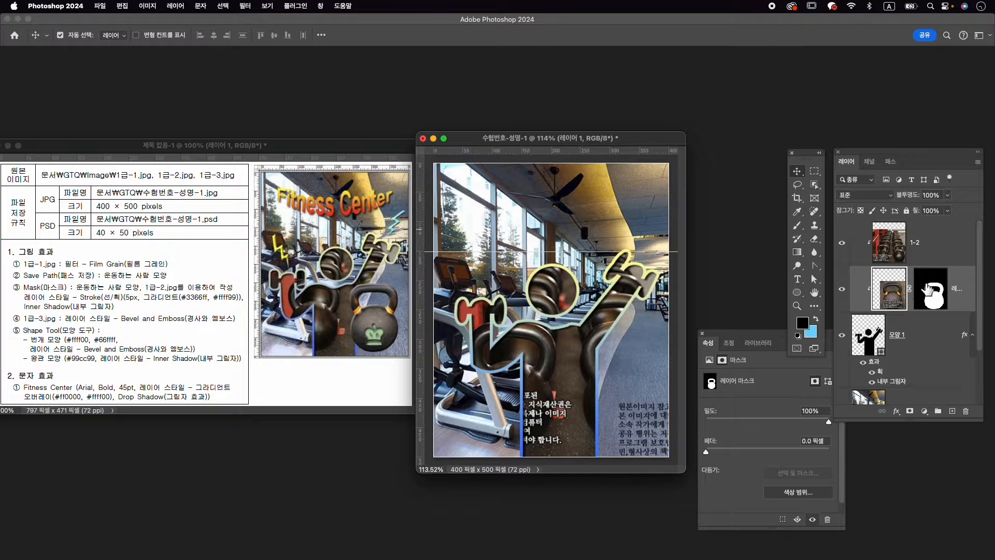
Step: Move the kettlebell layer 레이어 1 above layer 1-2 and release its clipping mask
{"action": "left_click_drag", "start_coordinate": [961, 295], "coordinate": [963, 236]}
{"action": "right_click", "coordinate": [964, 233]}
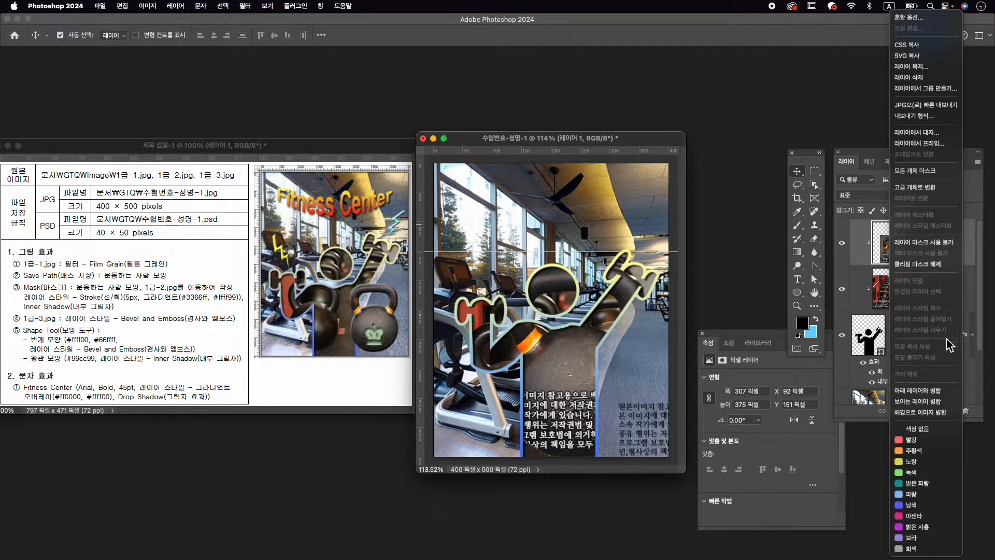
{"action": "left_click", "coordinate": [918, 264]}
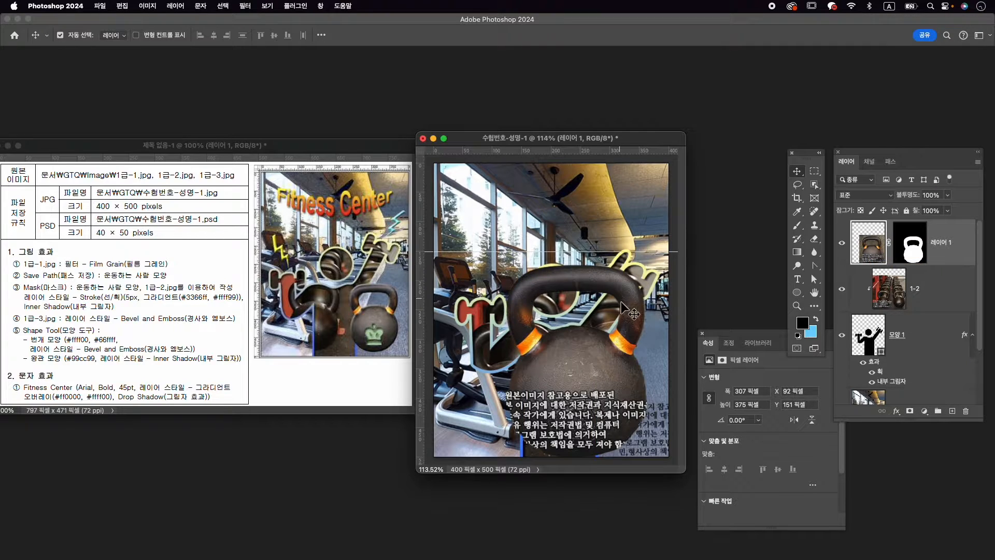
Step: Scale the kettlebell layer to about 192 × 235 pixels and place it in the poster's lower-right corner at about X 213, Y 266
{"action": "key", "text": "super+t"}
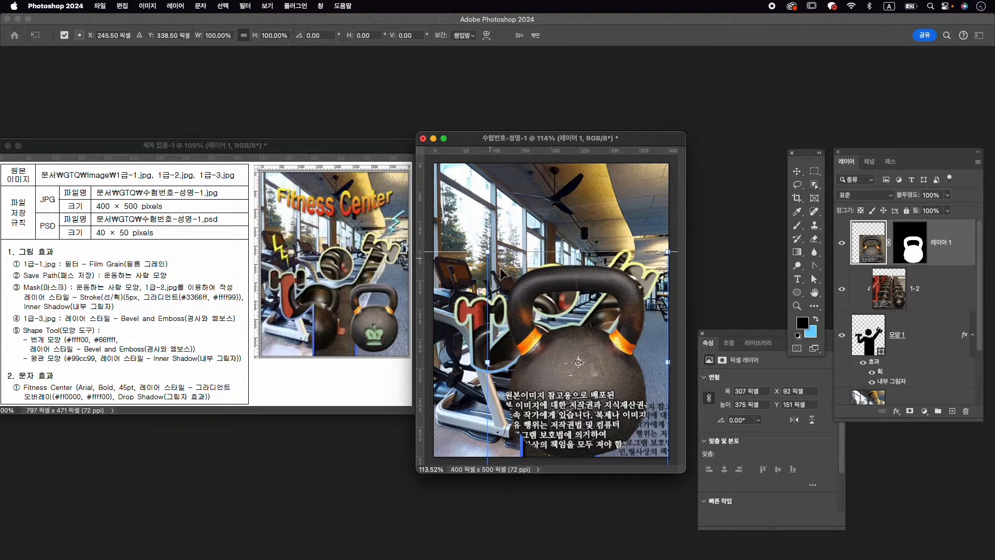
{"action": "left_click_drag", "start_coordinate": [491, 253], "coordinate": [519, 293]}
{"action": "left_click_drag", "start_coordinate": [594, 346], "coordinate": [629, 380]}
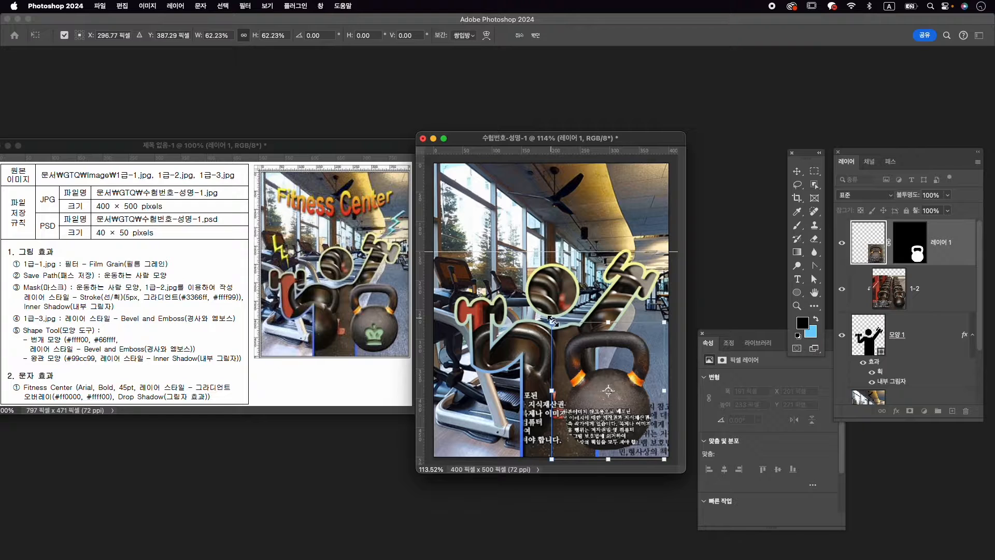
{"action": "left_click_drag", "start_coordinate": [551, 321], "coordinate": [547, 317]}
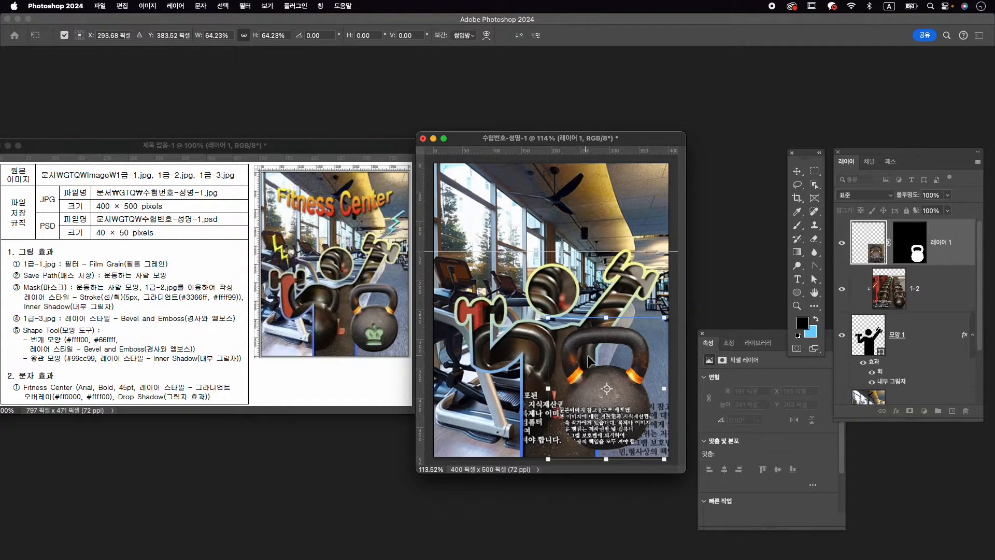
{"action": "key", "text": "Right"}
{"action": "key", "text": "Right"}
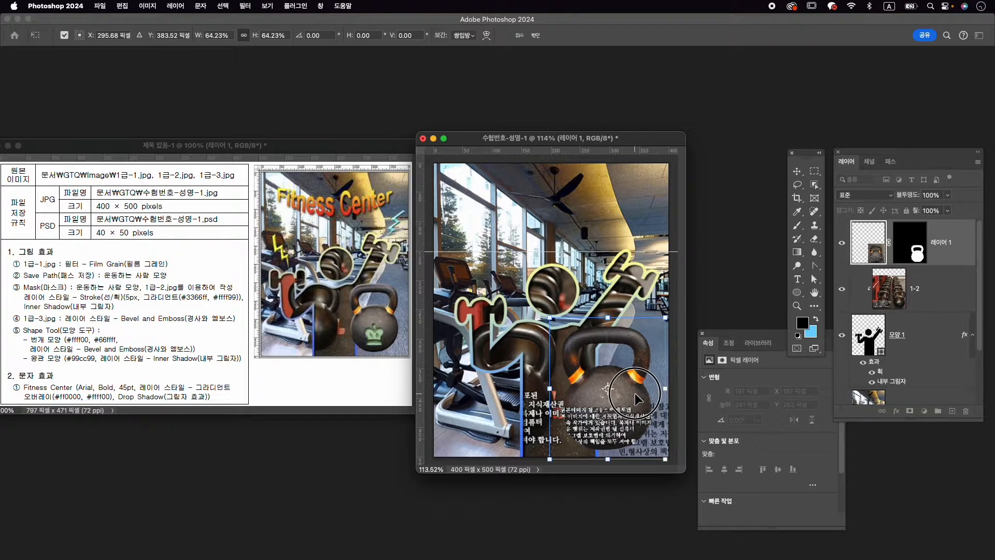
{"action": "left_click_drag", "start_coordinate": [636, 393], "coordinate": [642, 393]}
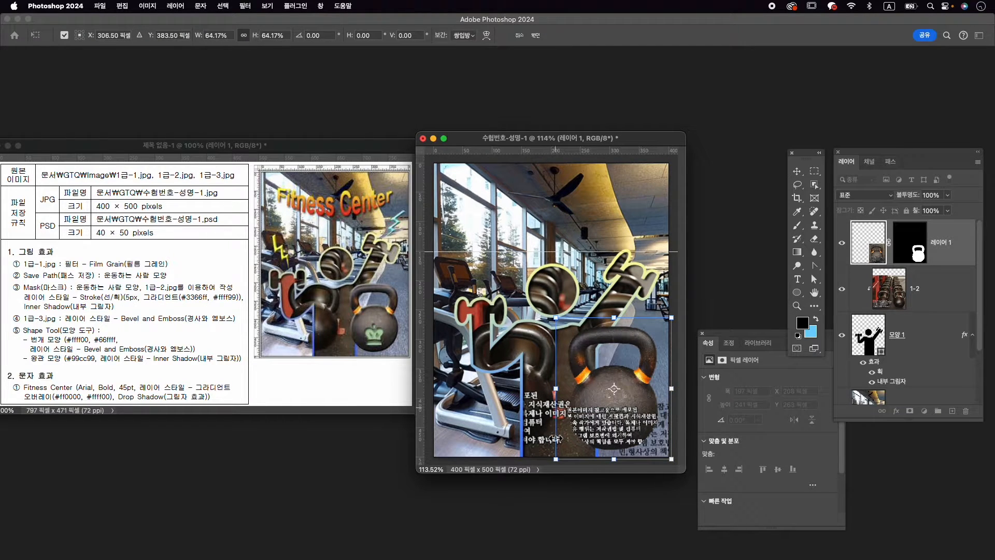
{"action": "left_click_drag", "start_coordinate": [561, 321], "coordinate": [566, 329]}
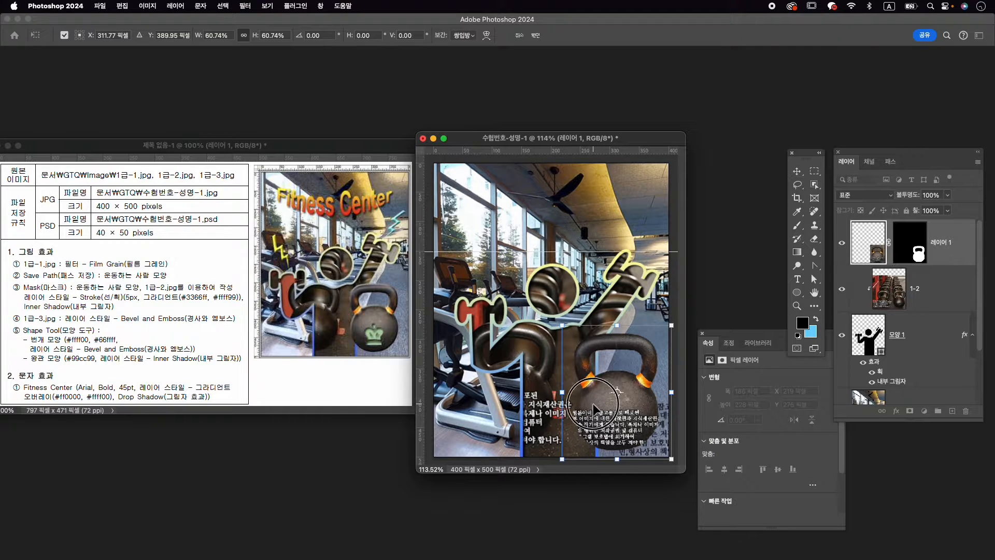
{"action": "left_click_drag", "start_coordinate": [593, 403], "coordinate": [592, 400]}
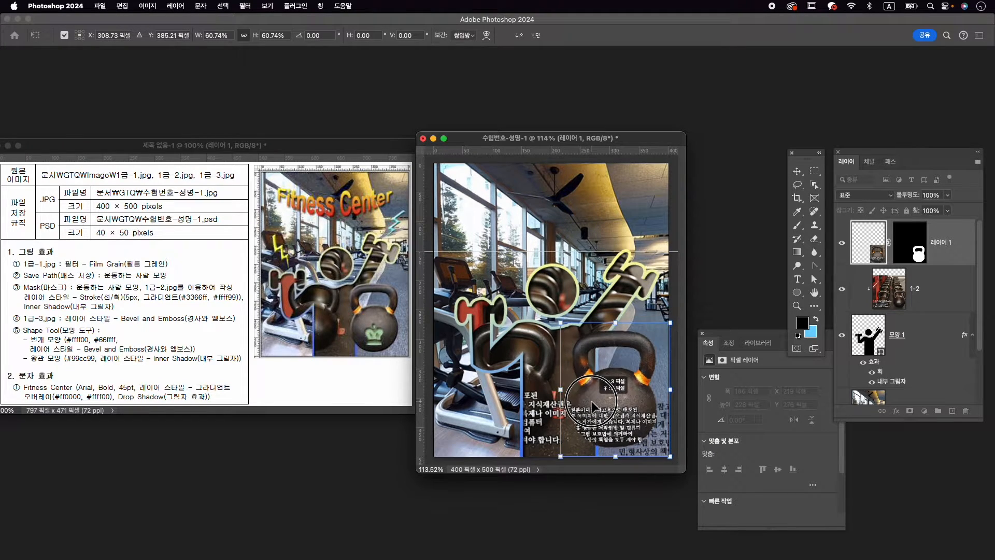
{"action": "left_click_drag", "start_coordinate": [560, 322], "coordinate": [556, 319]}
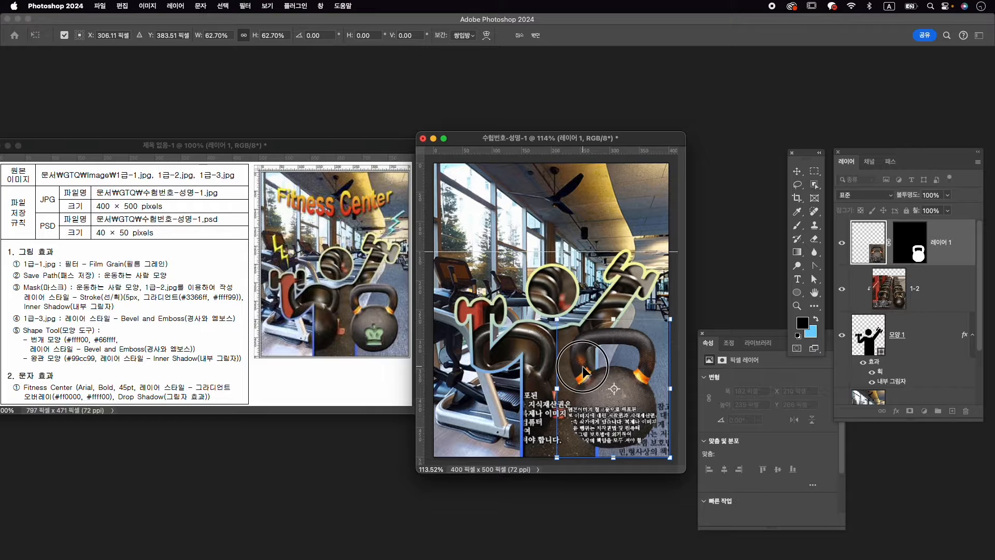
{"action": "left_click_drag", "start_coordinate": [584, 372], "coordinate": [589, 371]}
{"action": "key", "text": "Return"}
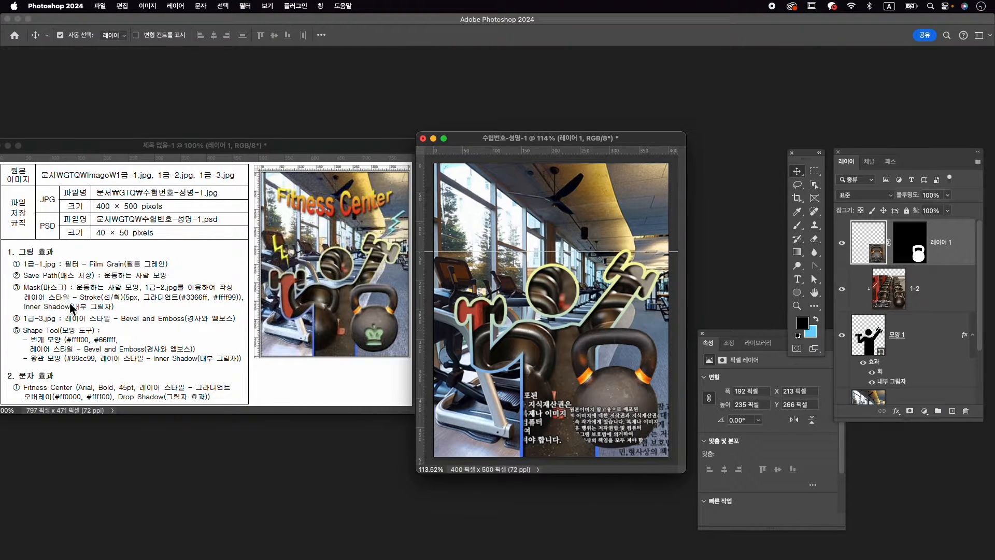
Step: Add a Bevel and Emboss layer style to the kettlebell layer 레이어 1
{"action": "left_click", "coordinate": [897, 411]}
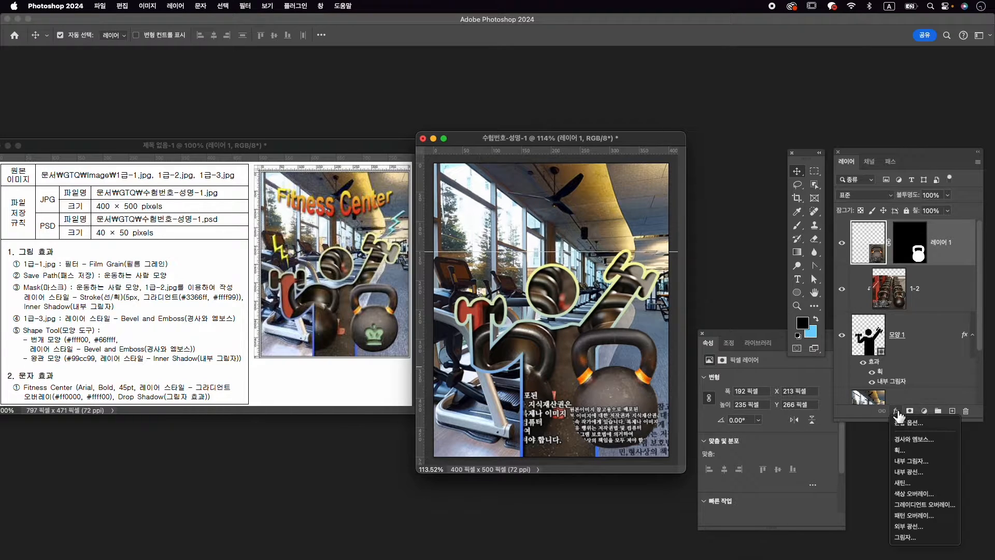
{"action": "left_click", "coordinate": [912, 439]}
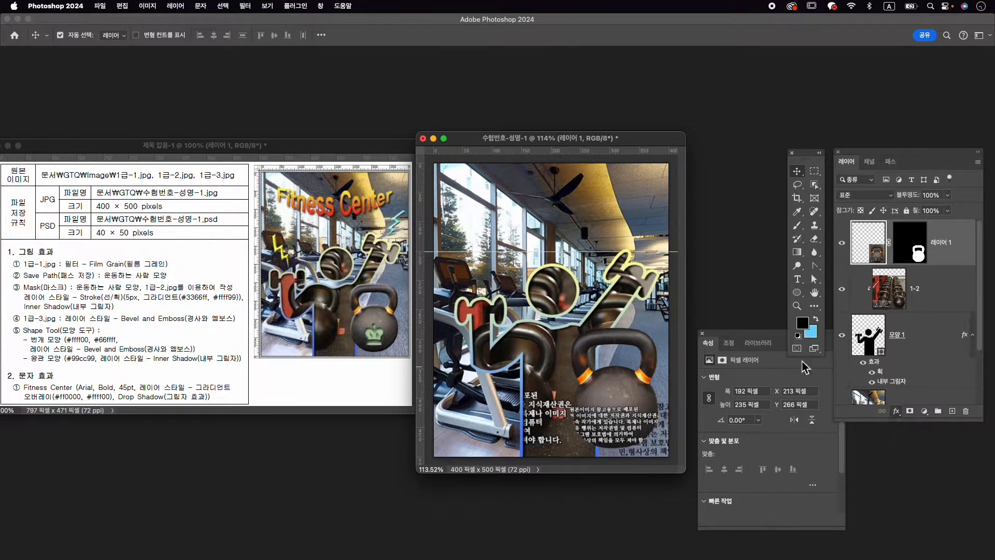
{"action": "left_click", "coordinate": [912, 296]}
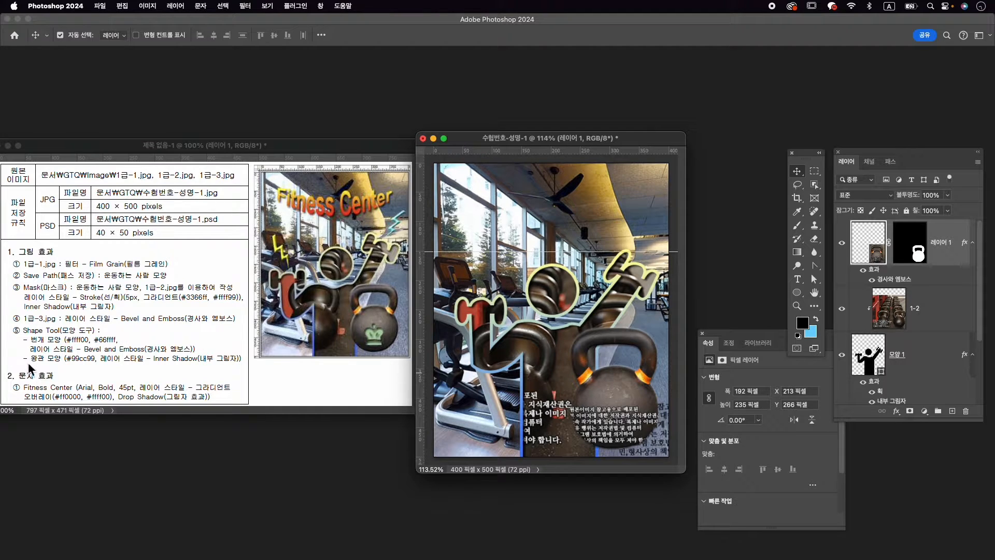
Step: Find the lightning custom shape by searching 번개 and draw it about 39 × 83 pixels on the poster's left side, above the red dumbbell
{"action": "left_click", "coordinate": [303, 6]}
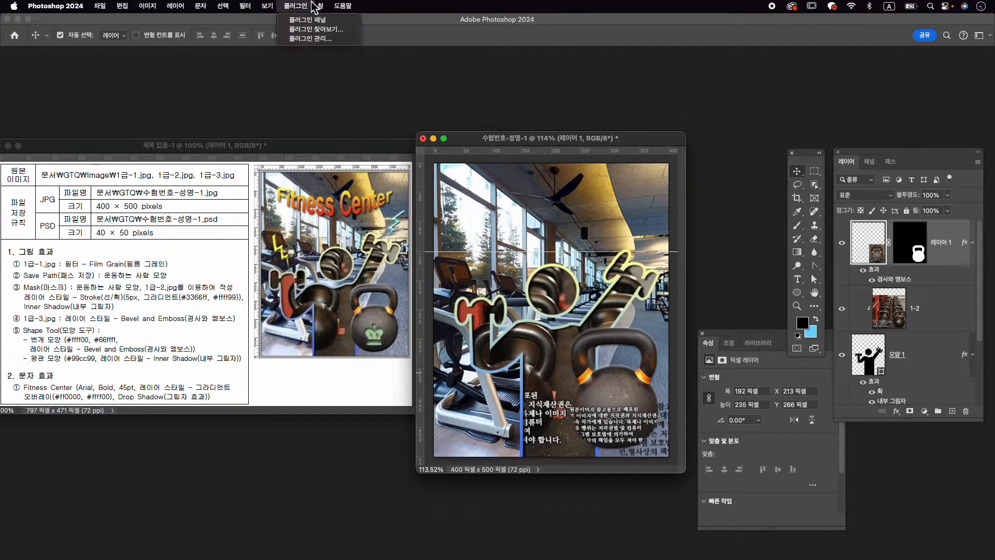
{"action": "left_click", "coordinate": [364, 157]}
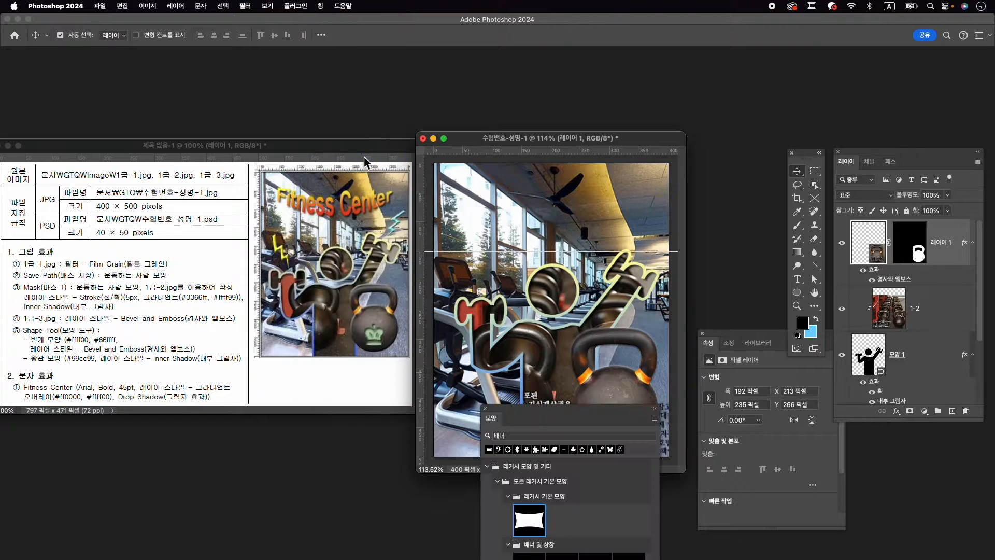
{"action": "left_click", "coordinate": [556, 434]}
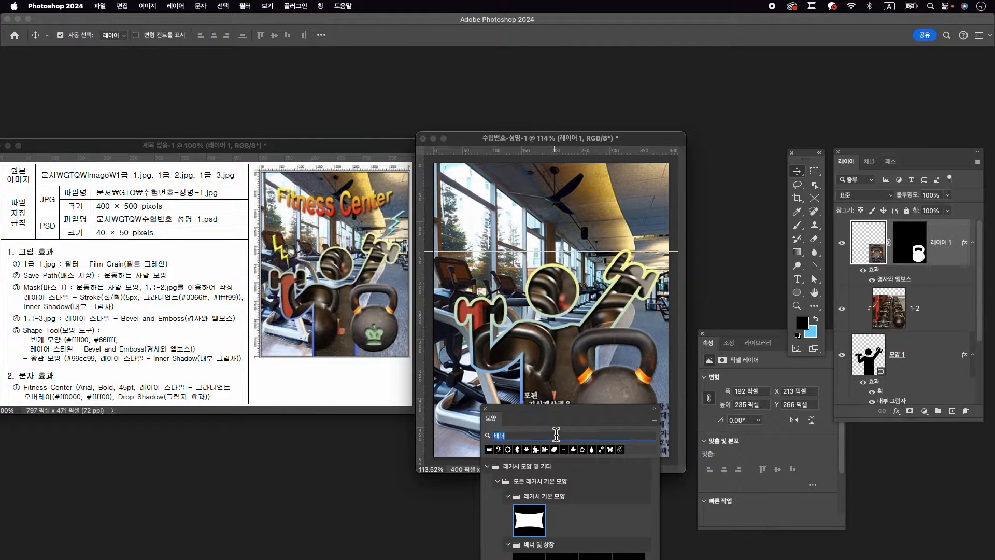
{"action": "type", "text": "번개"}
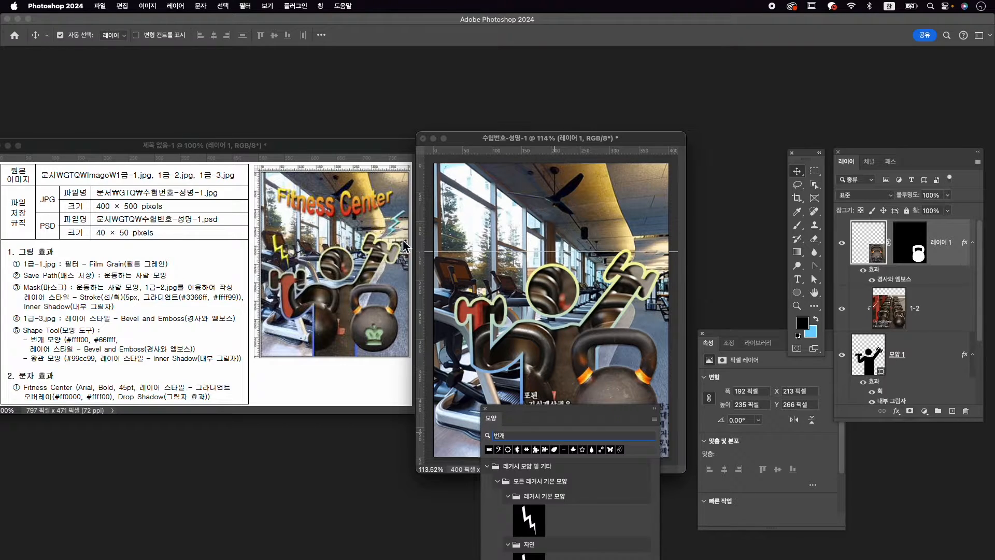
{"action": "left_click", "coordinate": [535, 529]}
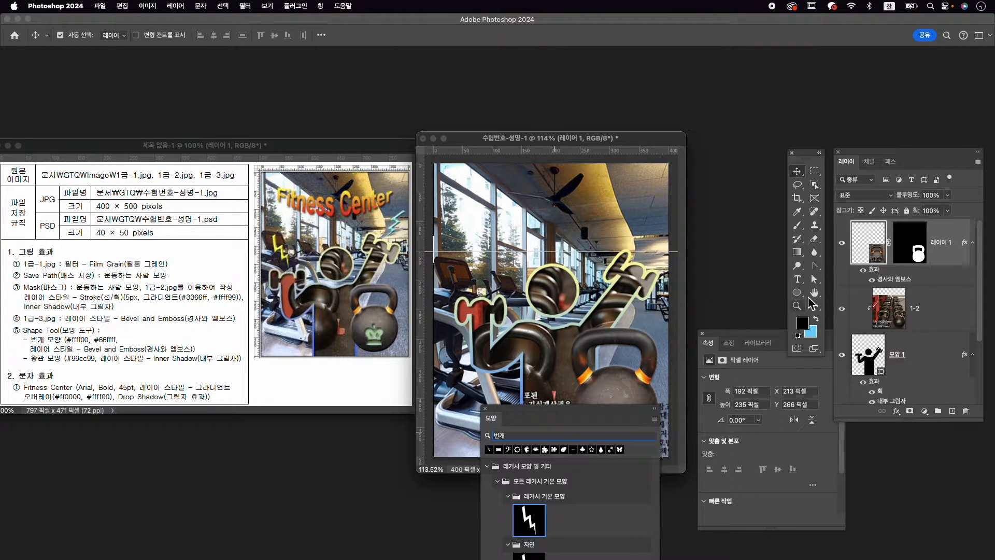
{"action": "left_click", "coordinate": [797, 292]}
{"action": "left_click", "coordinate": [852, 340]}
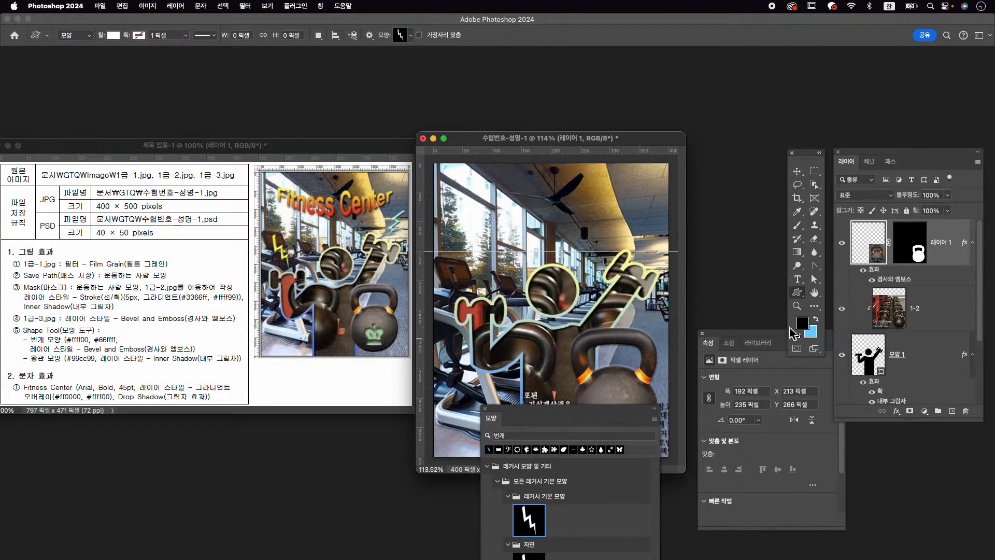
{"action": "left_click_drag", "start_coordinate": [459, 245], "coordinate": [475, 293]}
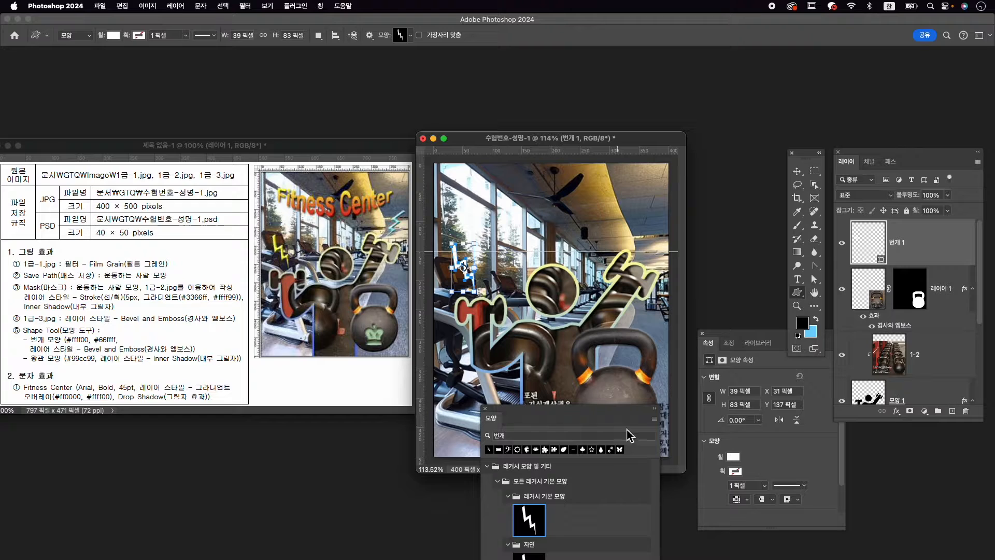
Step: Fill the lightning shape 번개 1 with solid yellow #ffff00
{"action": "left_click", "coordinate": [733, 456]}
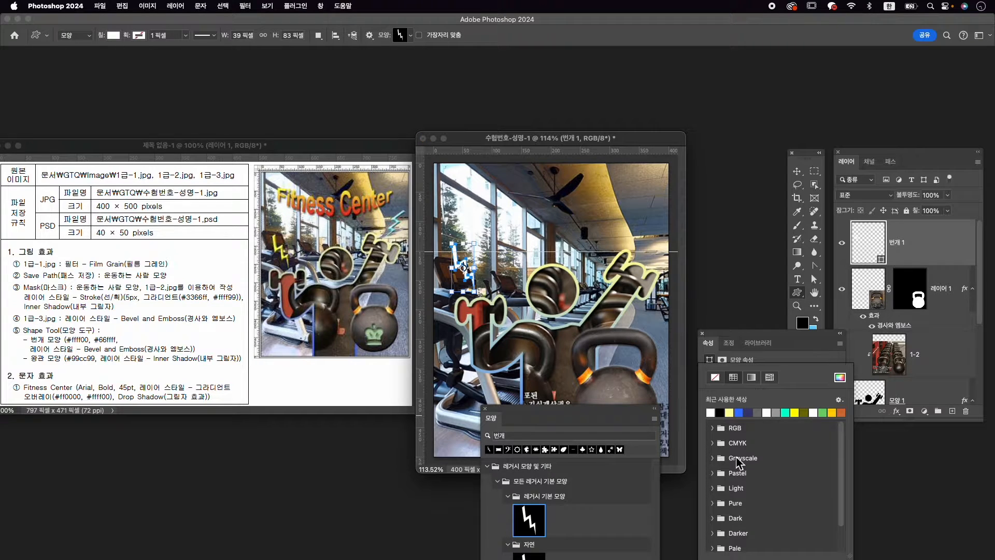
{"action": "left_click", "coordinate": [839, 376]}
{"action": "type", "text": "ffff0"}
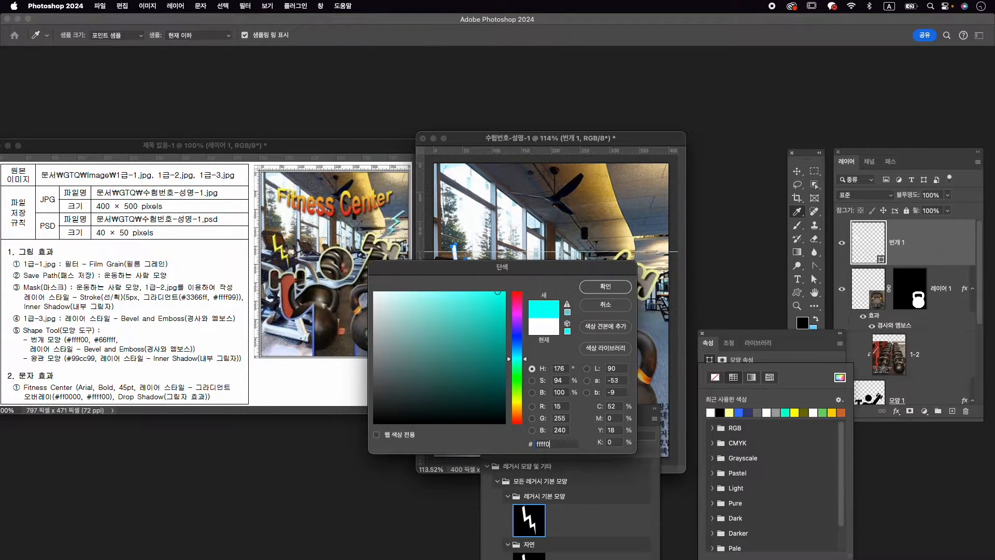
{"action": "type", "text": "0"}
{"action": "key", "text": "Return"}
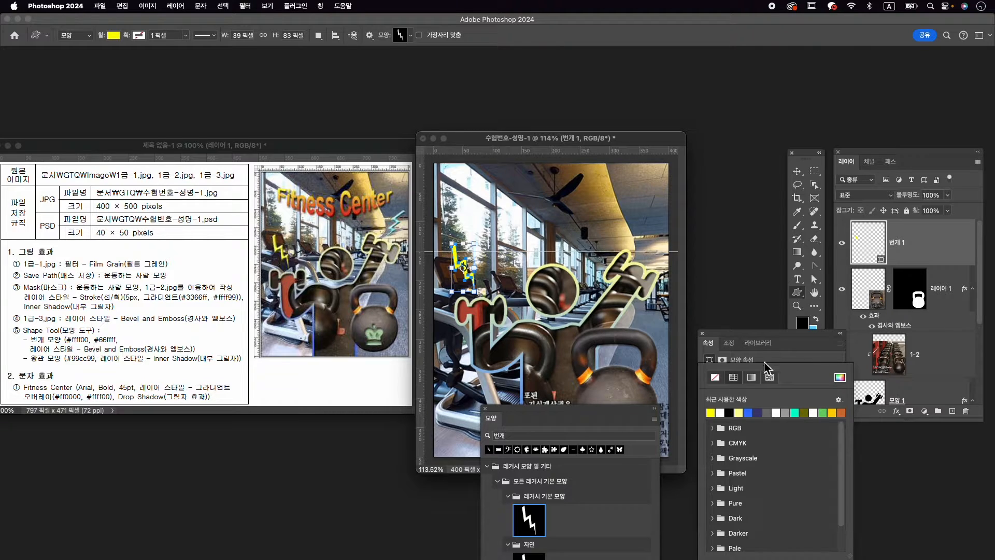
Step: Add a Bevel and Emboss layer style to the lightning layer 번개 1
{"action": "left_click", "coordinate": [896, 412]}
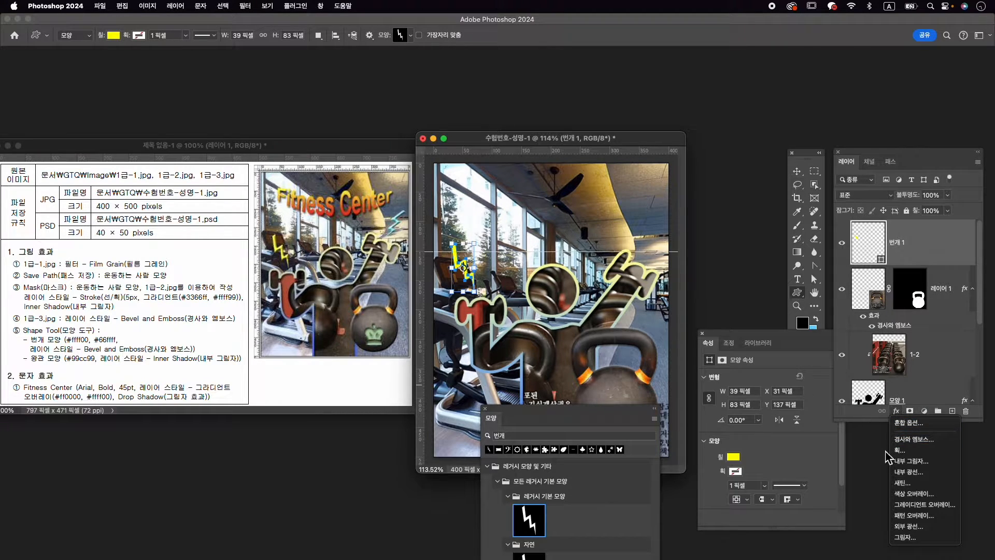
{"action": "left_click", "coordinate": [913, 439]}
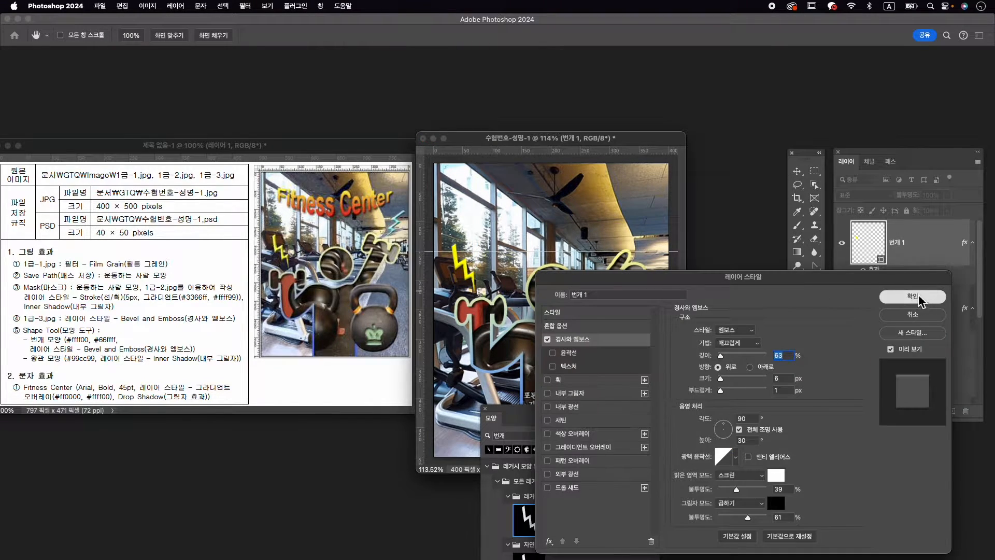
{"action": "left_click", "coordinate": [912, 296]}
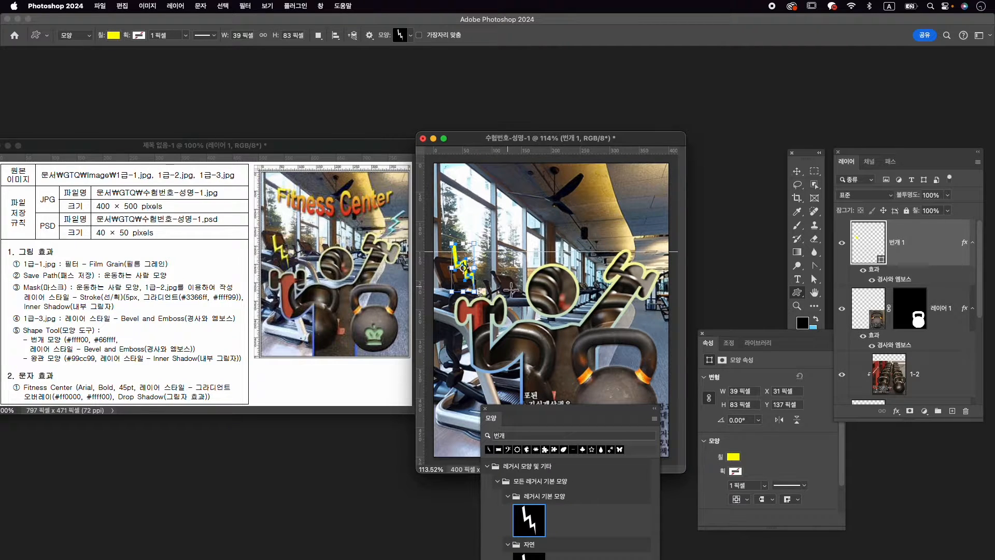
Step: Duplicate the lightning layer, scale the copy to about 86%, rotate it about 43° and place it above the raised dumbbell at upper right
{"action": "key", "text": "super+j"}
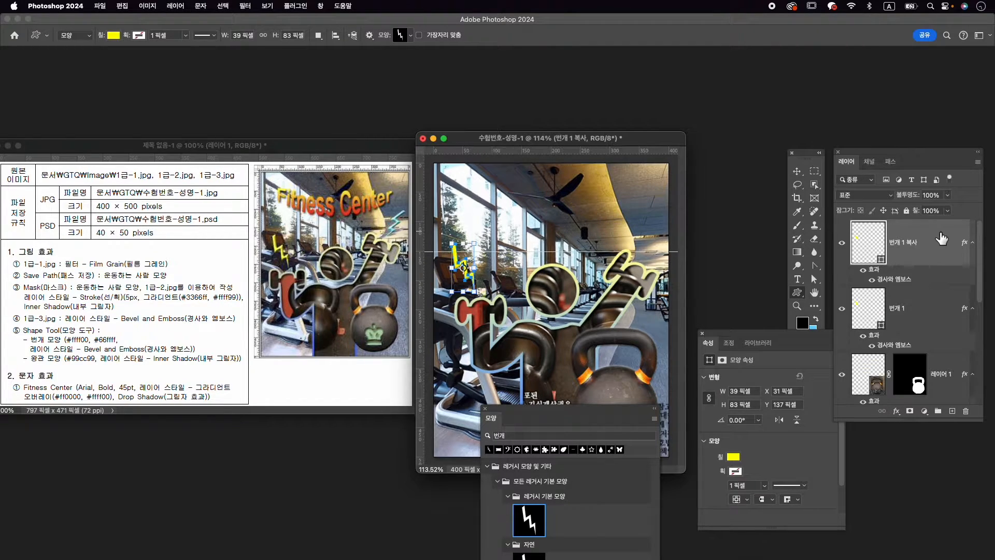
{"action": "key", "text": "super+t"}
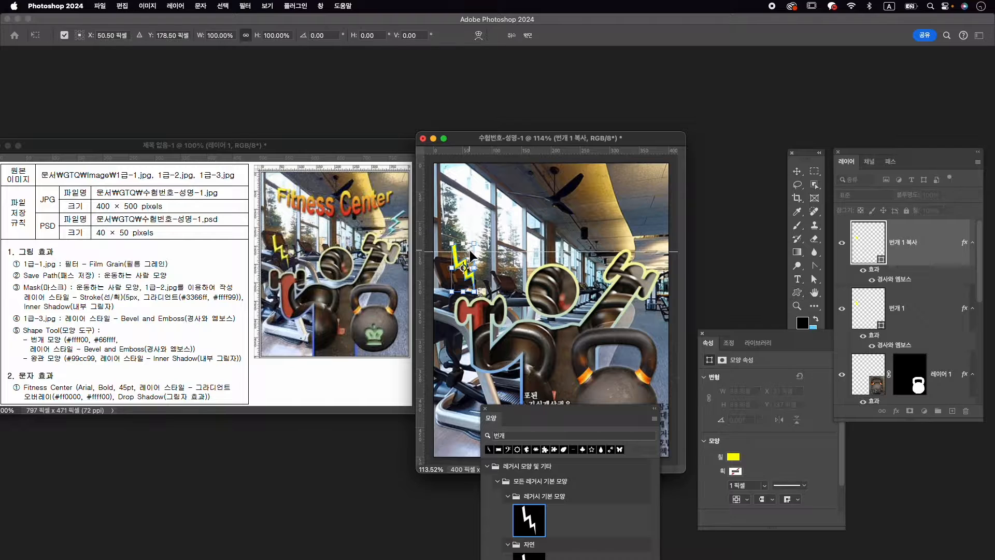
{"action": "left_click_drag", "start_coordinate": [463, 261], "coordinate": [654, 218]}
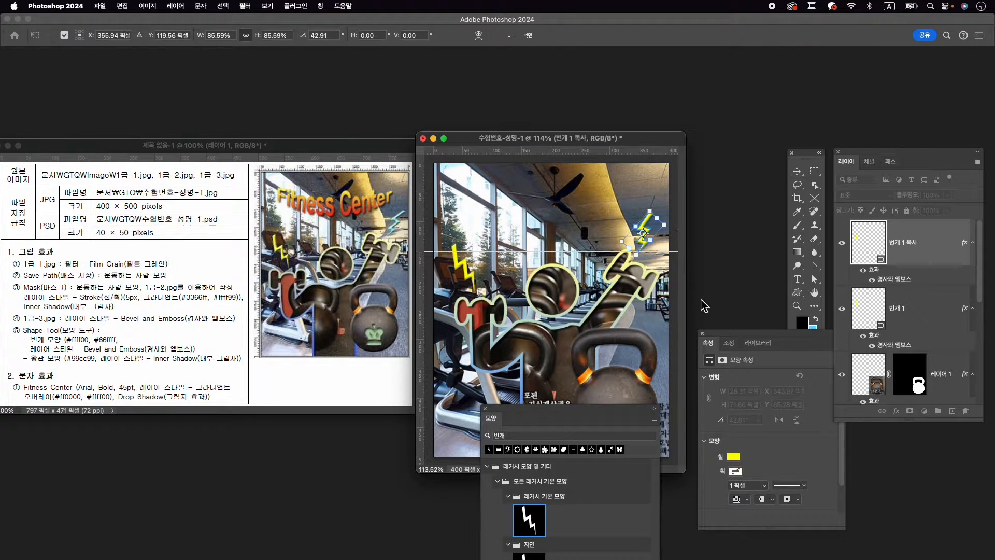
{"action": "key", "text": "Return"}
Step: Fill the duplicated lightning shape with solid cyan #66ffff
{"action": "left_click", "coordinate": [734, 456]}
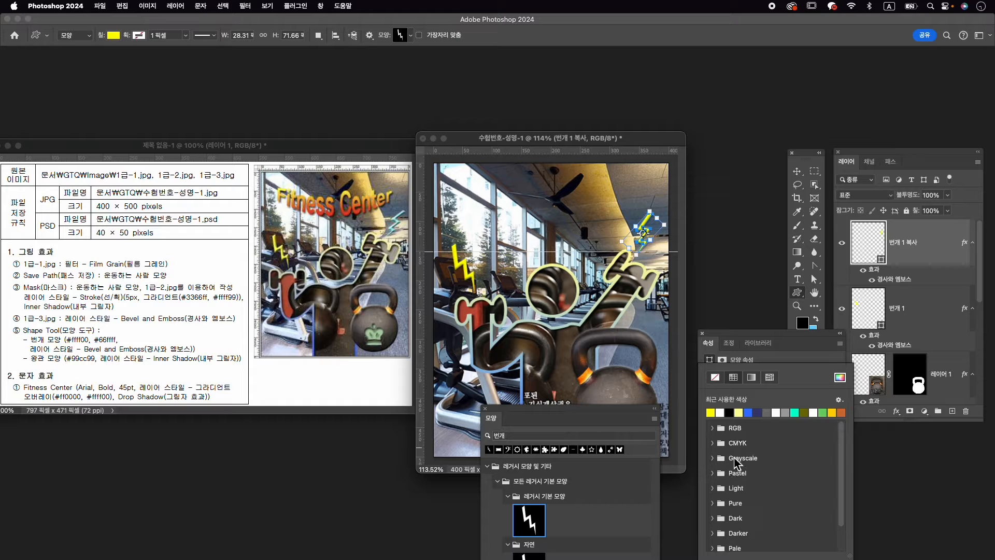
{"action": "left_click", "coordinate": [840, 376]}
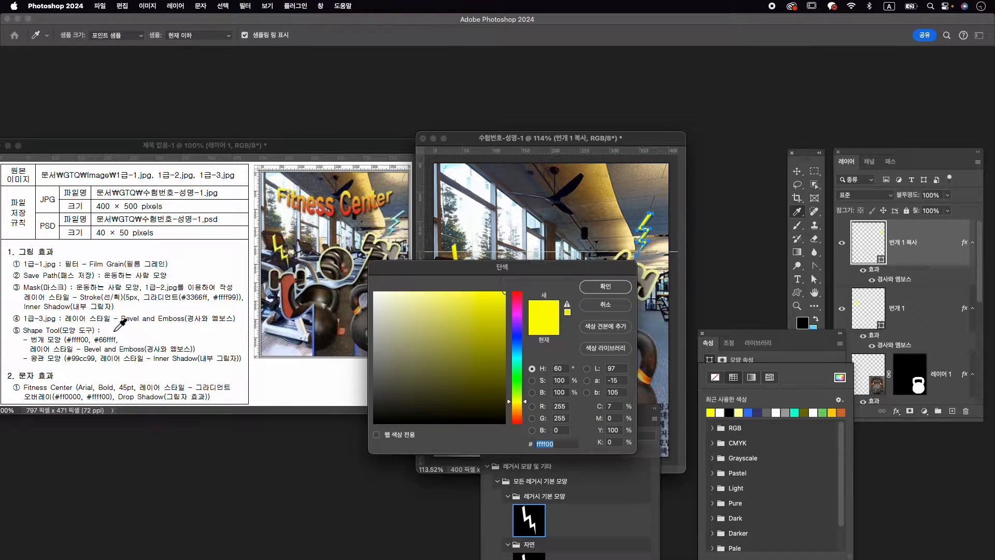
{"action": "type", "text": "66ffff"}
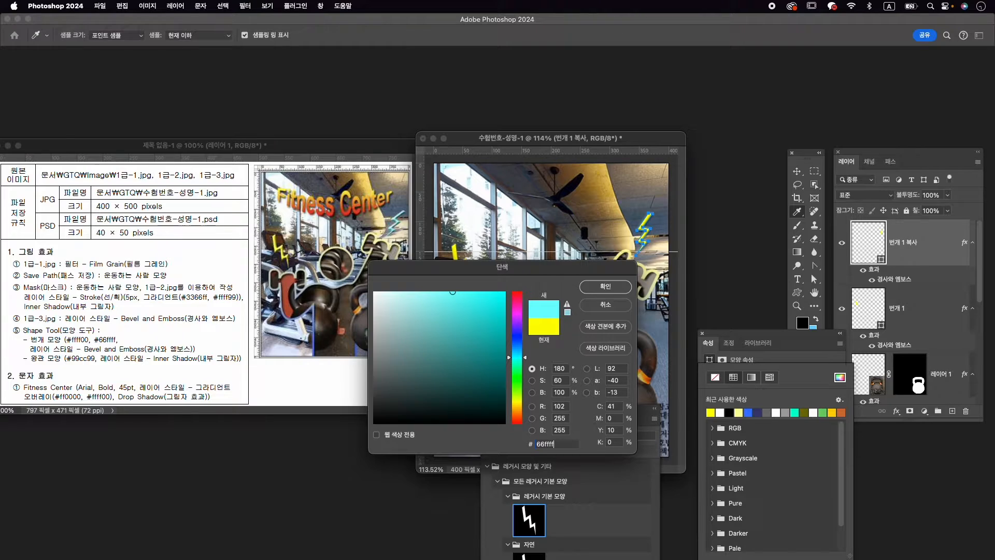
{"action": "key", "text": "Return"}
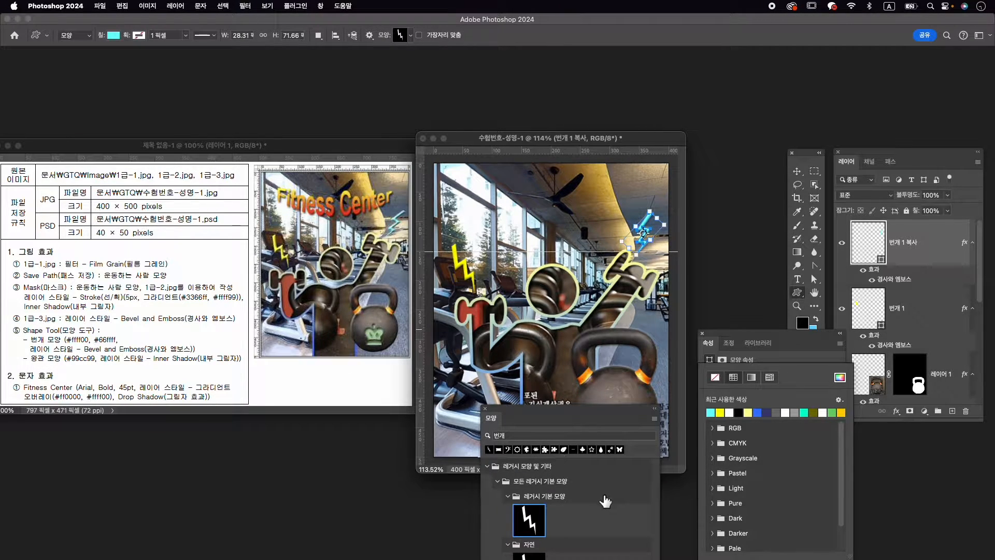
Step: Find the crown custom shapes by searching 왕관 and draw the fifth one about 65 × 74 pixels on the kettlebell
{"action": "left_click", "coordinate": [533, 436]}
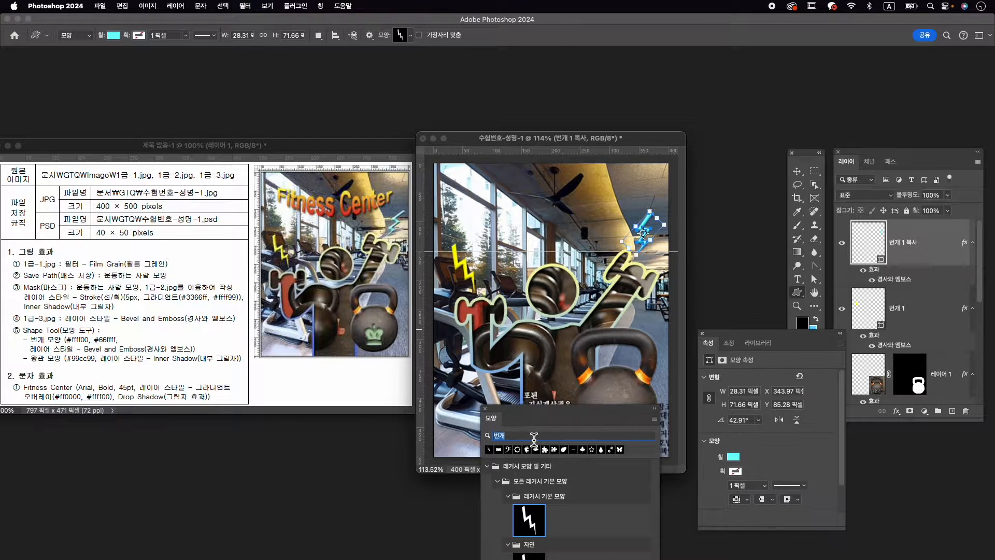
{"action": "type", "text": "왕관"}
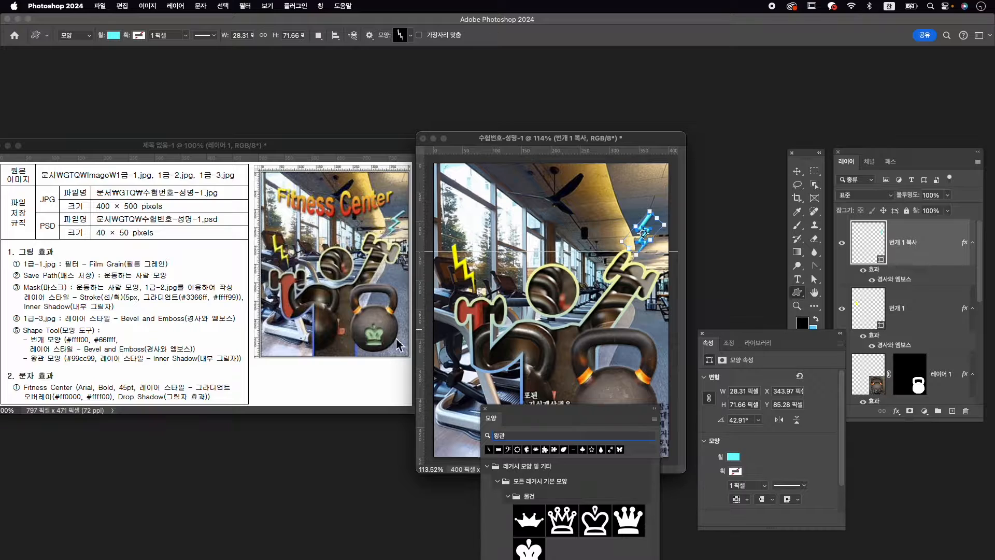
{"action": "left_click_drag", "start_coordinate": [589, 423], "coordinate": [417, 405]}
{"action": "left_click", "coordinate": [528, 539]}
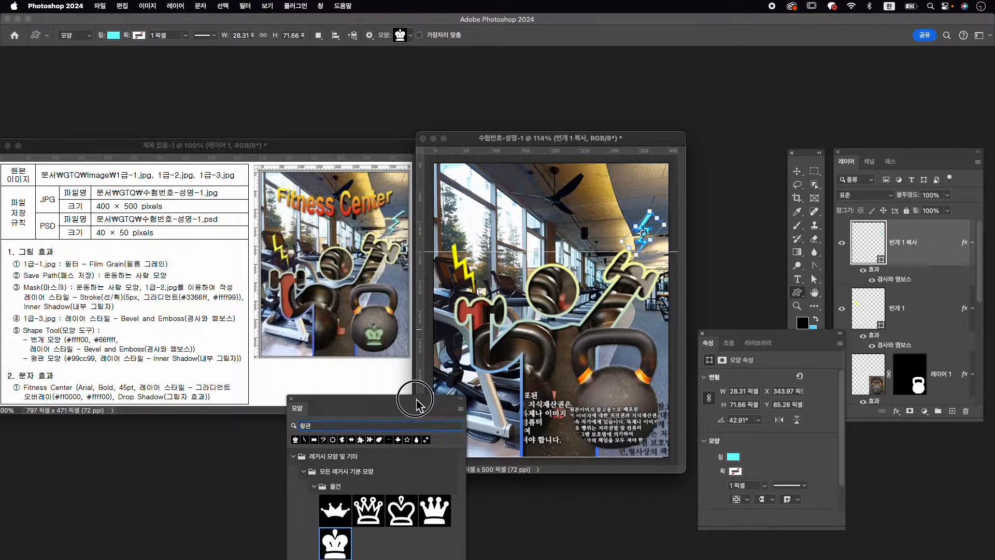
{"action": "left_click_drag", "start_coordinate": [607, 401], "coordinate": [644, 463]}
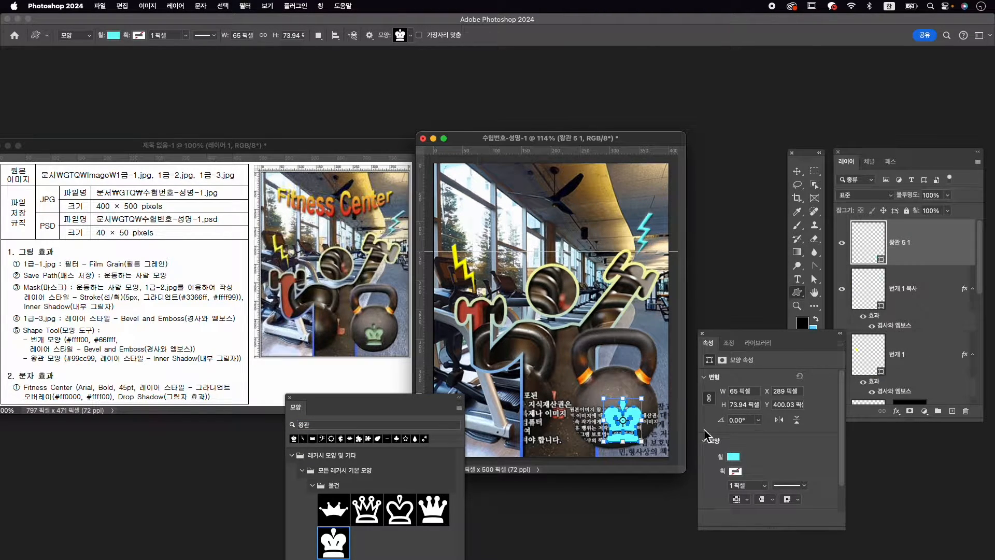
Step: Fill the crown shape on the kettlebell with solid green #99cc99
{"action": "left_click", "coordinate": [733, 456]}
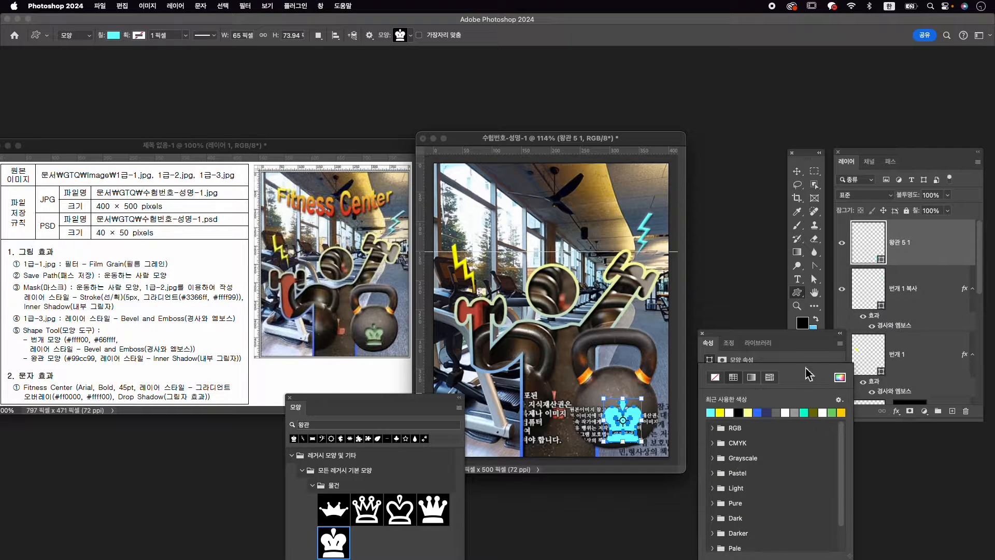
{"action": "left_click", "coordinate": [840, 377]}
{"action": "type", "text": "99"}
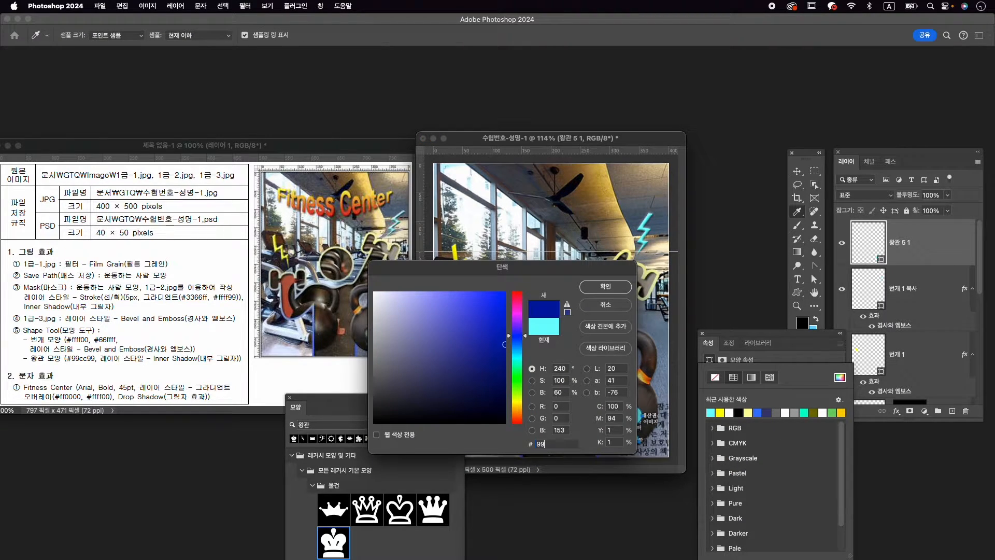
{"action": "type", "text": "cc99"}
{"action": "key", "text": "Return"}
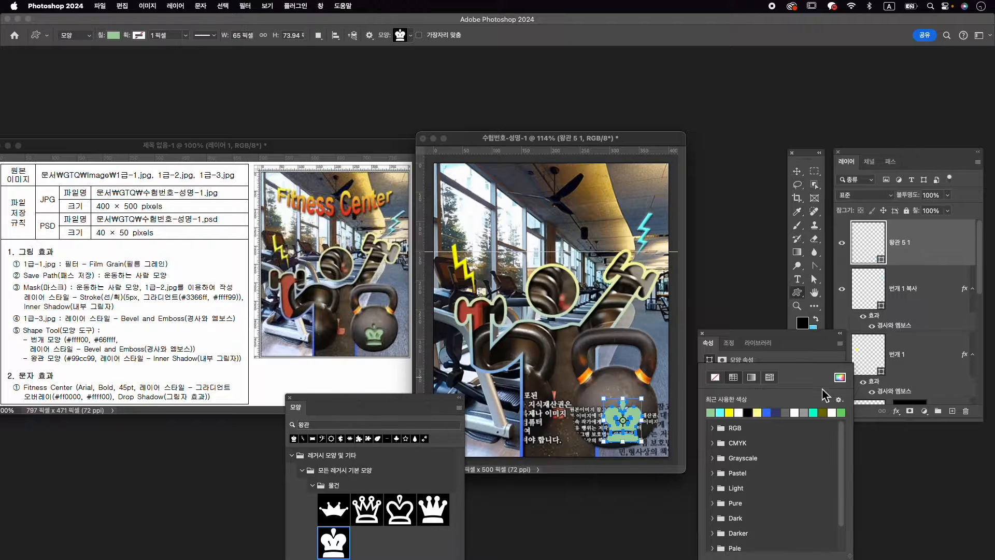
Step: Add an Inner Shadow layer style to the crown layer 왕관 5 1
{"action": "left_click", "coordinate": [895, 411]}
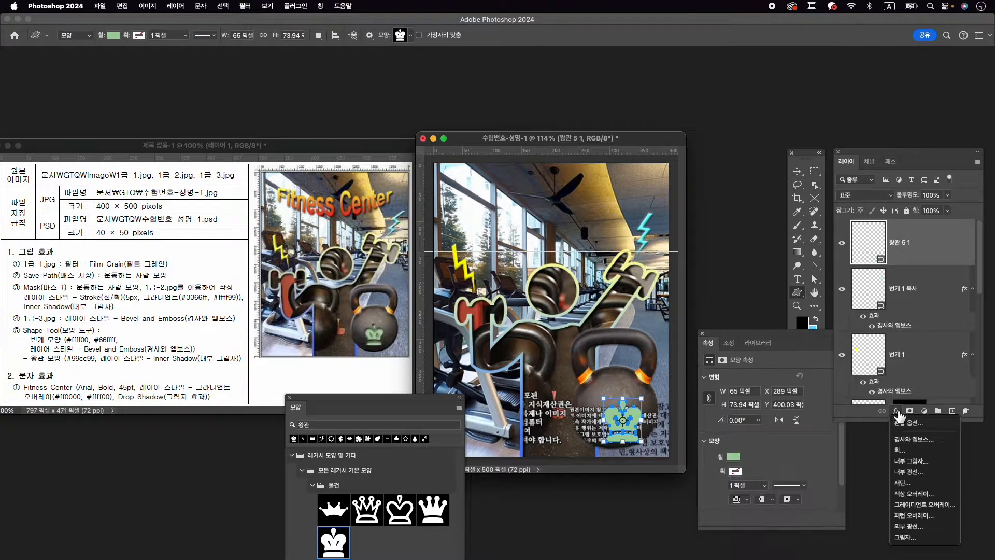
{"action": "left_click", "coordinate": [913, 460]}
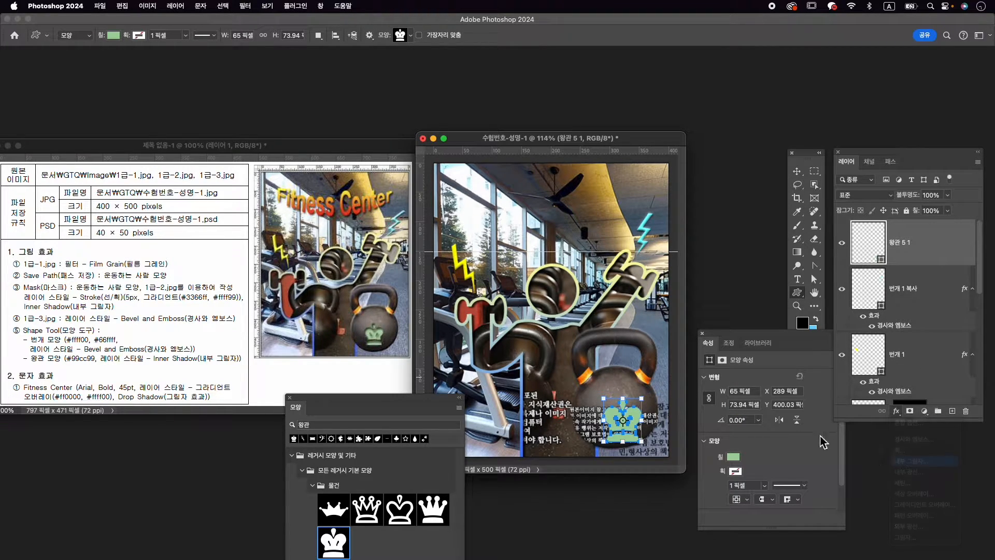
{"action": "left_click", "coordinate": [913, 297]}
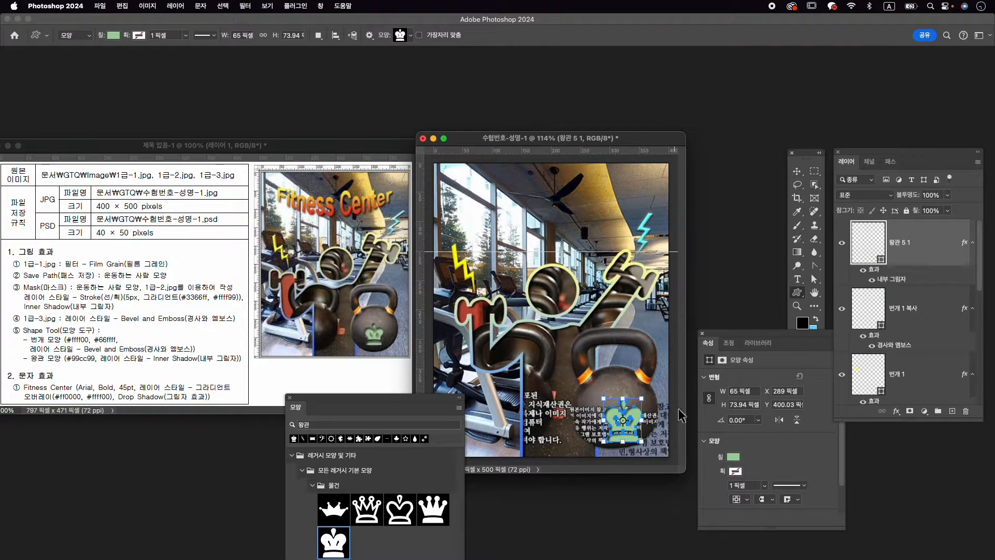
Step: Resize the crown to about 64 × 77 pixels, place it on the kettlebell at about X 275, Y 398, and close the Shapes panel
{"action": "key", "text": "super+t"}
{"action": "left_click_drag", "start_coordinate": [641, 398], "coordinate": [624, 416]}
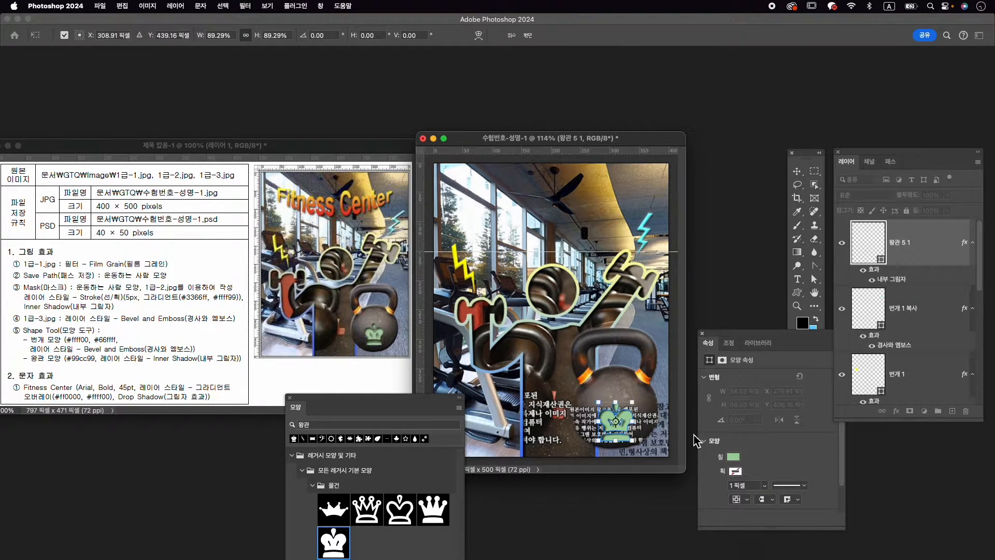
{"action": "key", "text": "Return"}
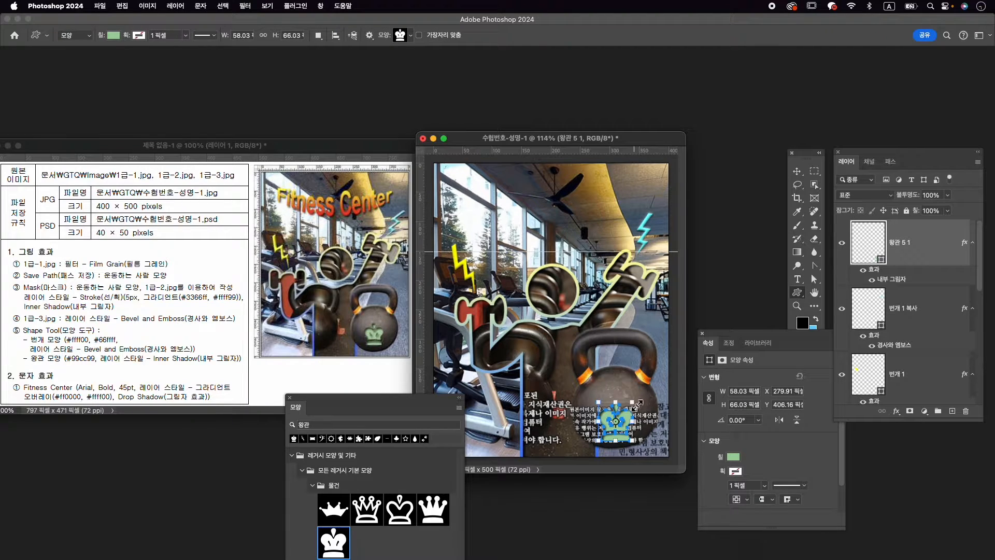
{"action": "left_click_drag", "start_coordinate": [637, 403], "coordinate": [636, 419]}
{"action": "left_click", "coordinate": [290, 397]}
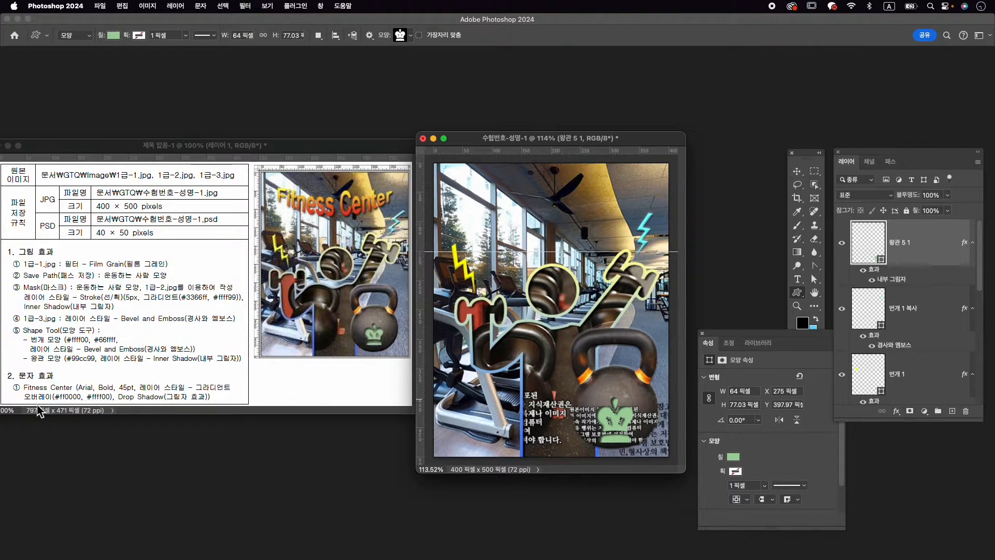
Step: Add the text "Fitness Center" as a title across the upper part of the poster
{"action": "key", "text": "t"}
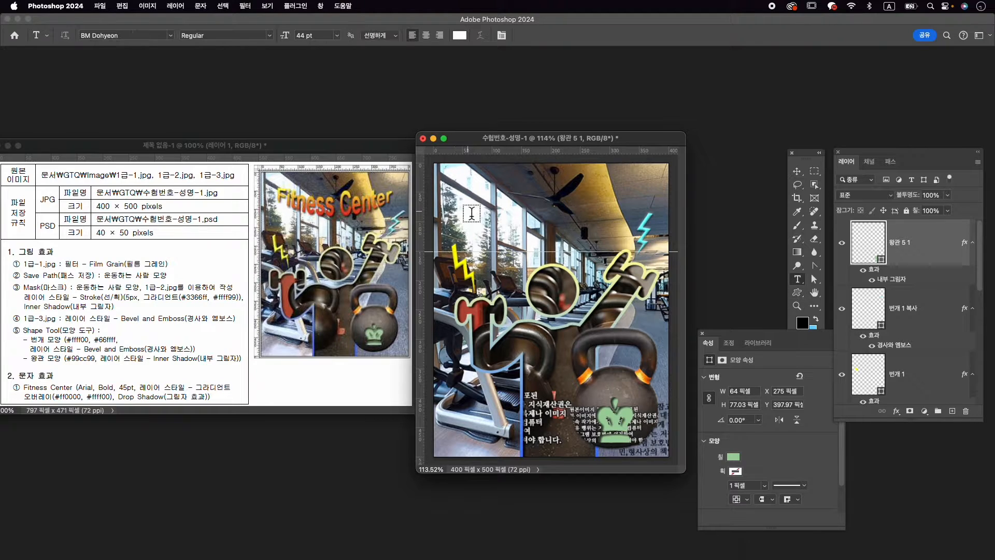
{"action": "left_click", "coordinate": [798, 280]}
{"action": "left_click", "coordinate": [829, 278]}
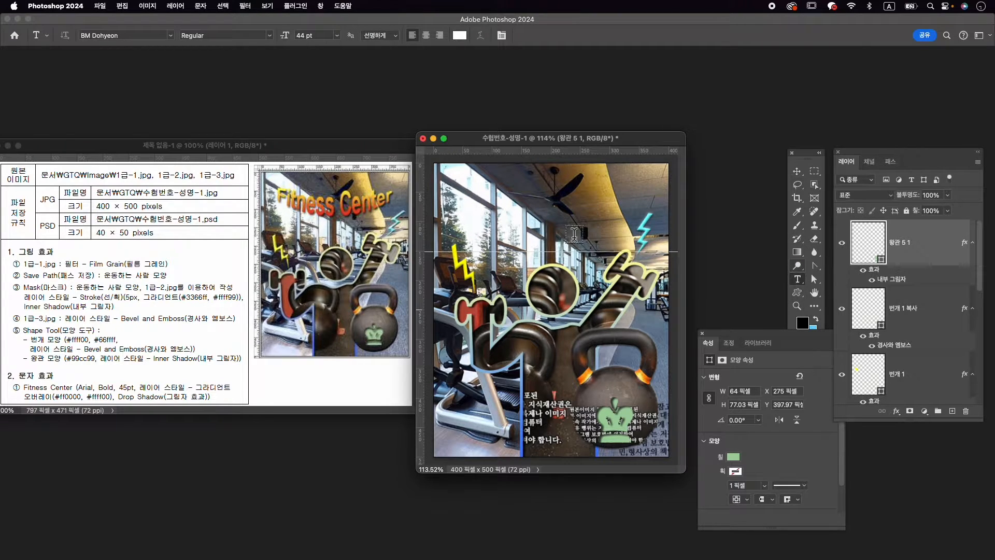
{"action": "left_click", "coordinate": [457, 207]}
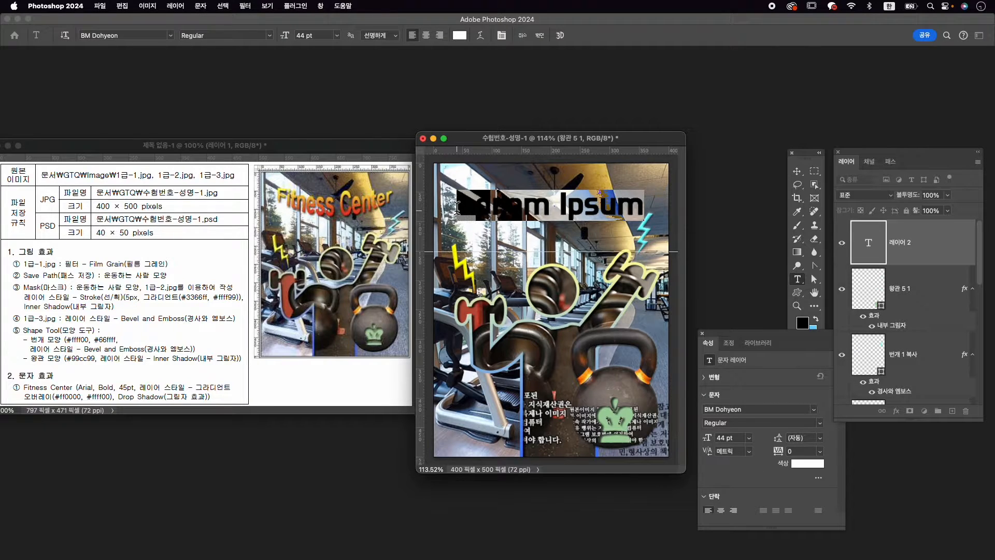
{"action": "key", "text": "BackSpace"}
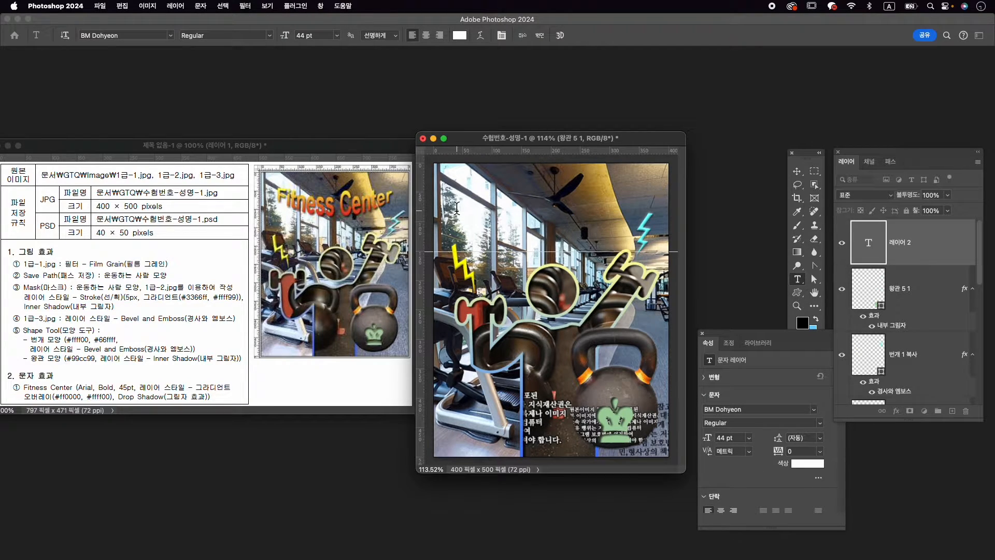
{"action": "type", "text": "Fitness Cen"}
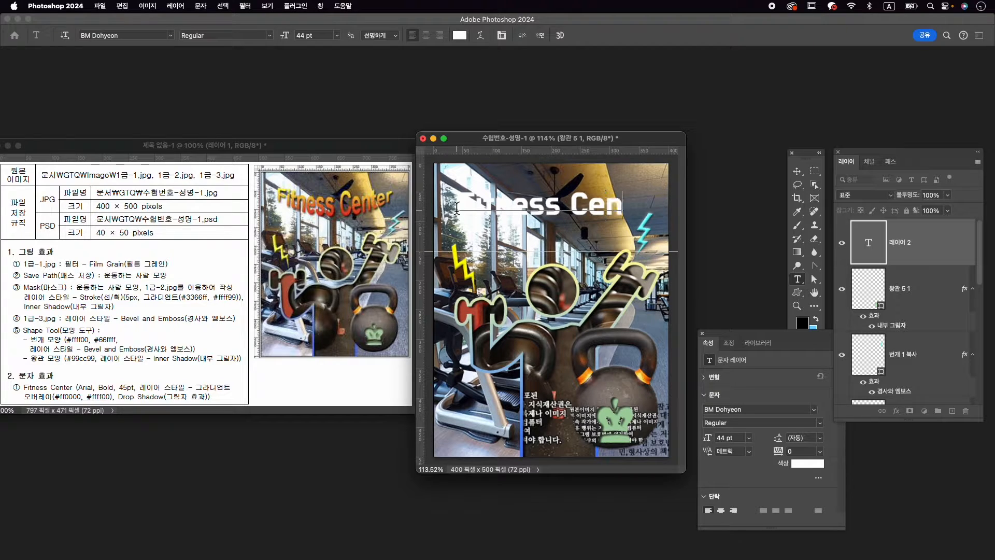
{"action": "type", "text": "te"}
{"action": "key", "text": "BackSpace"}
{"action": "type", "text": "ter"}
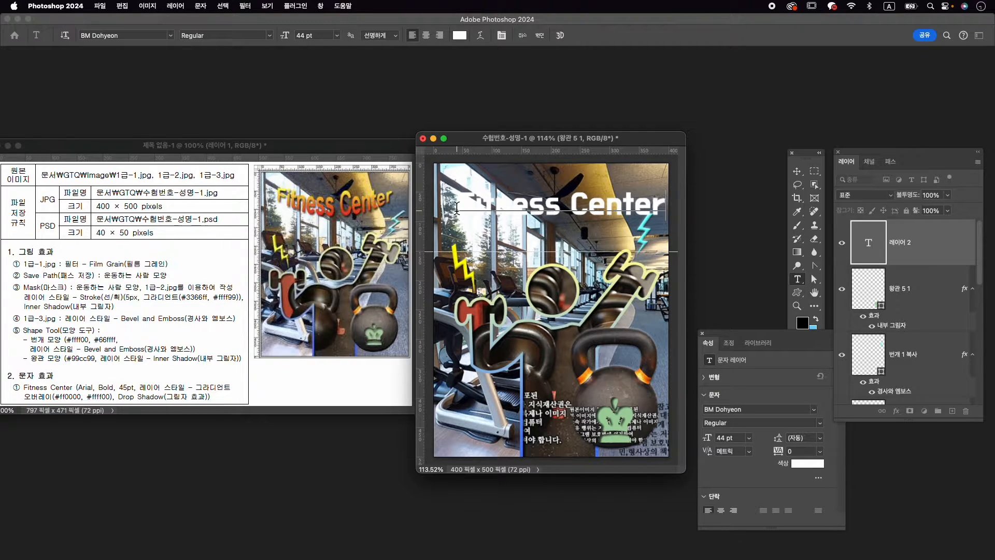
{"action": "triple_click", "coordinate": [456, 208]}
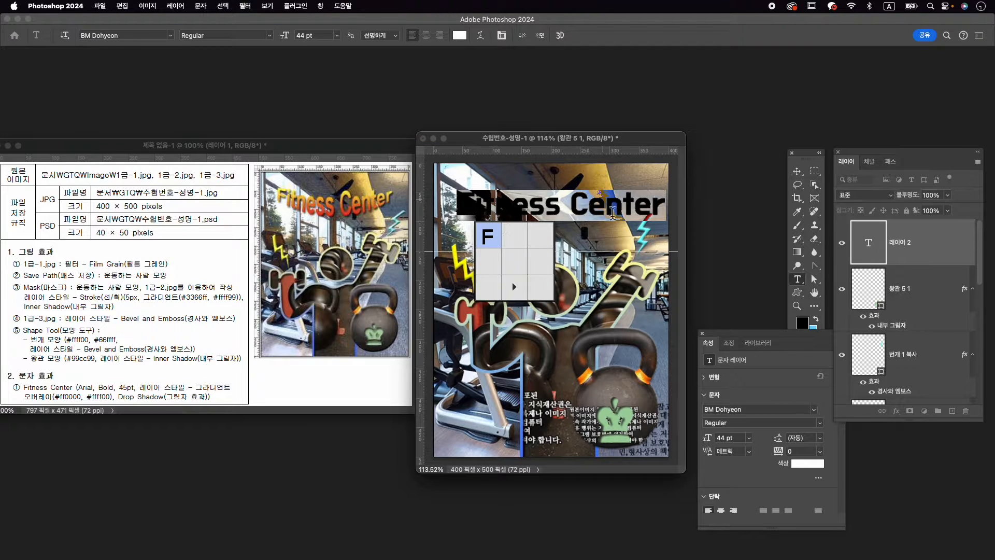
{"action": "key", "text": "super+t"}
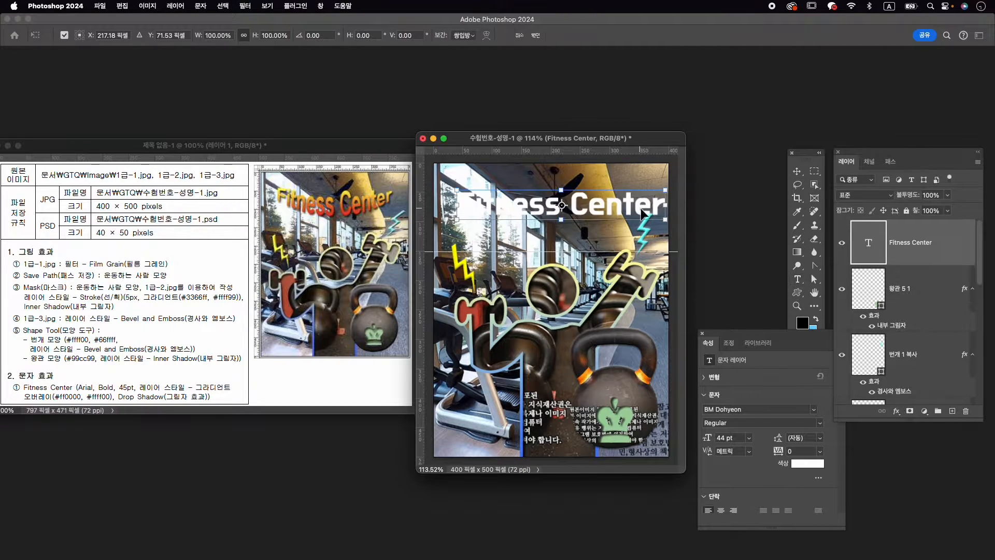
{"action": "key", "text": "Return"}
Step: Set the whole Fitness Center title to Arial Bold at 45 pt
{"action": "left_click", "coordinate": [585, 210]}
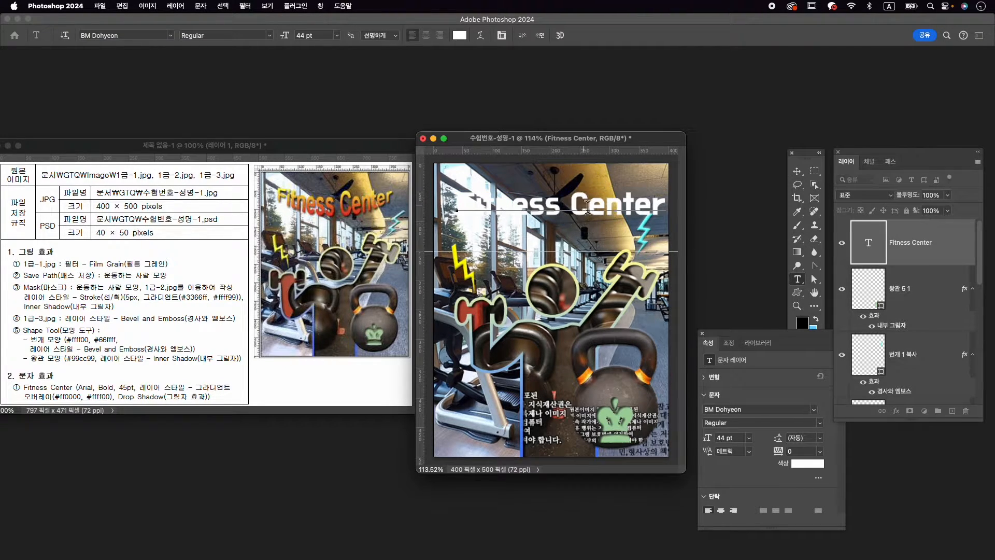
{"action": "key", "text": "super+a"}
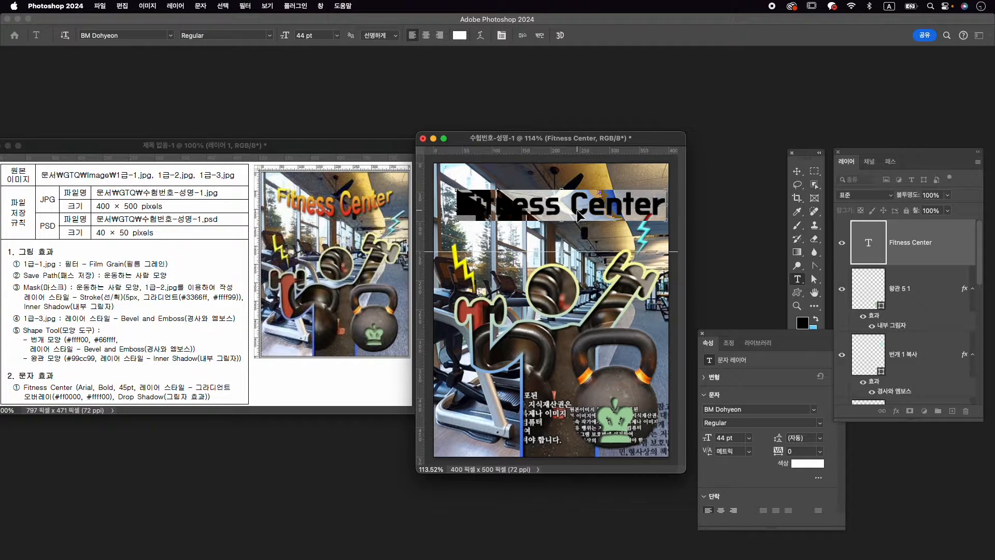
{"action": "key", "text": "super+t"}
{"action": "left_click_drag", "start_coordinate": [732, 58], "coordinate": [714, 72]}
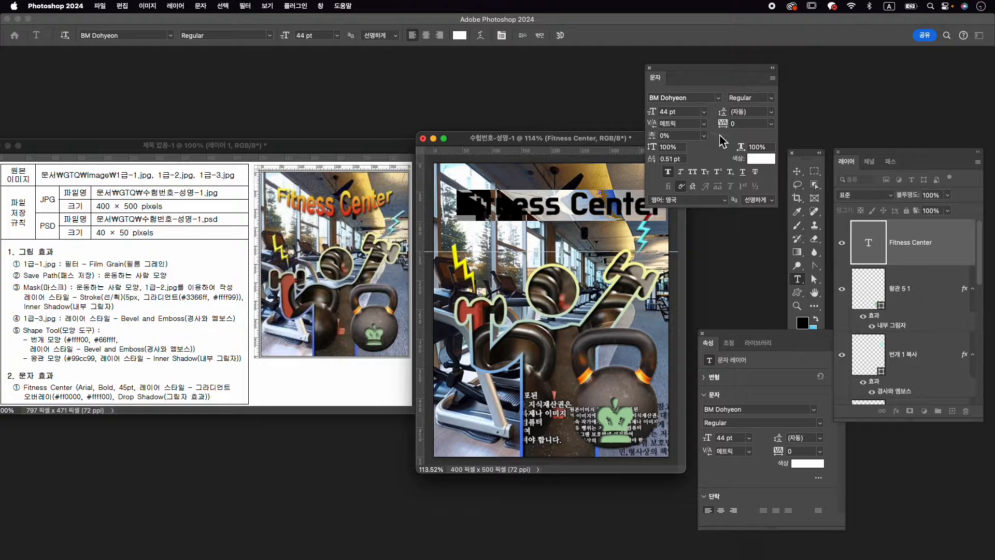
{"action": "left_click", "coordinate": [680, 97]}
{"action": "type", "text": "a"}
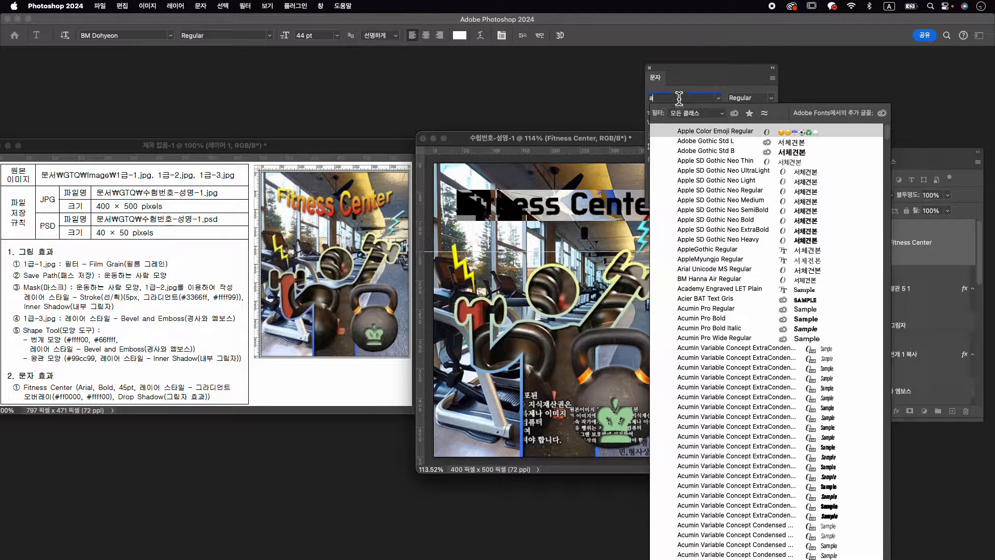
{"action": "type", "text": "rial"}
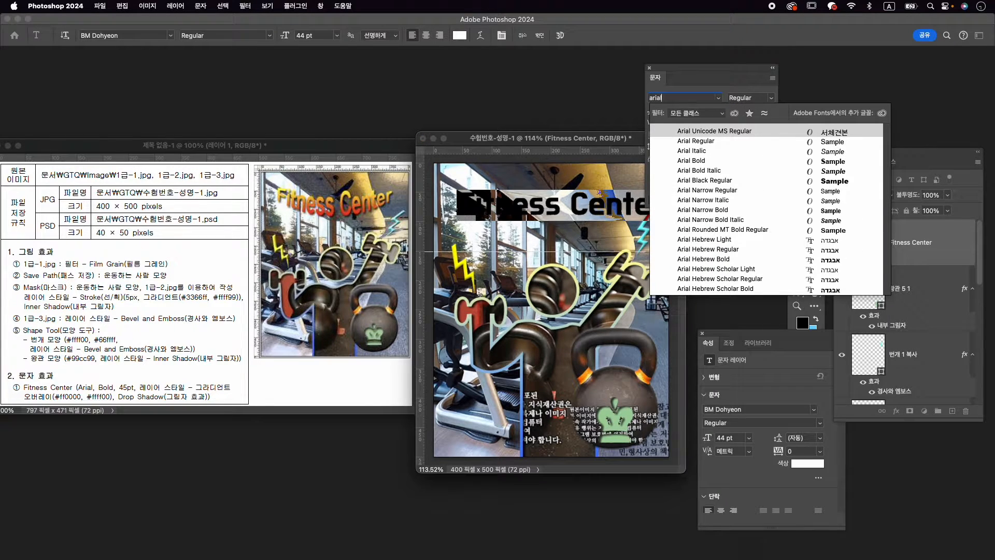
{"action": "left_click", "coordinate": [745, 160]}
{"action": "left_click", "coordinate": [675, 113]}
{"action": "key", "text": "Up"}
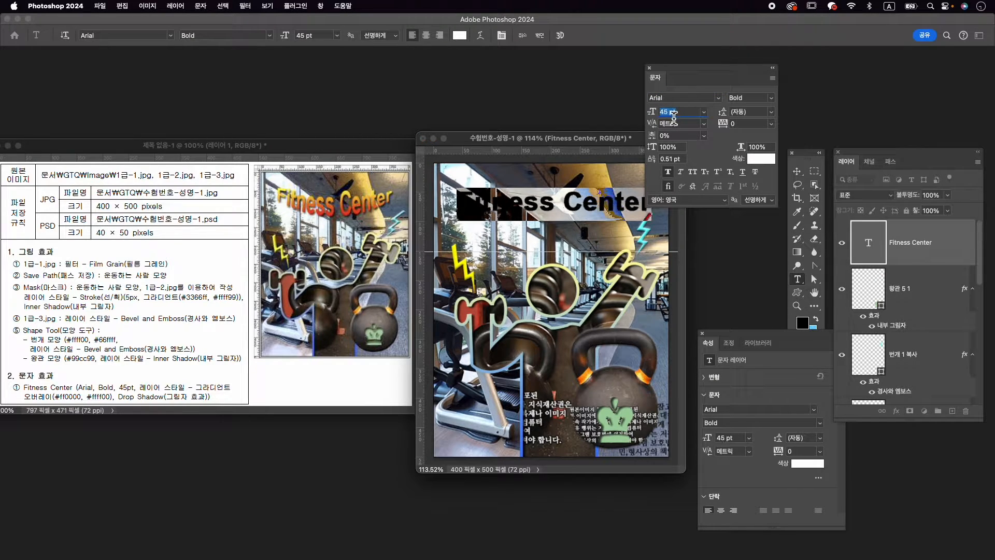
{"action": "key", "text": "Return"}
{"action": "left_click", "coordinate": [539, 36]}
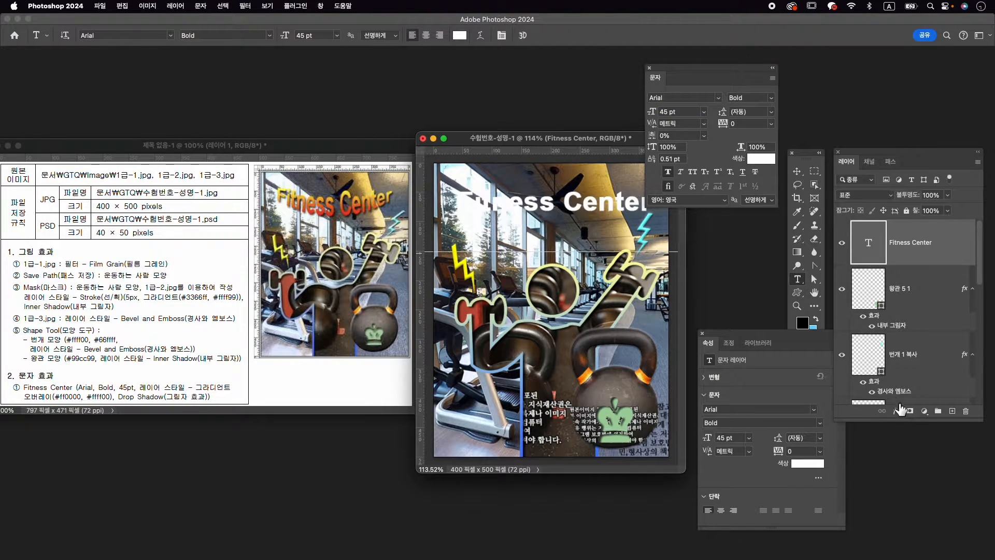
Step: Add a Gradient Overlay to the title, remove the gradient's middle color stop and set its start stop to #ff0000
{"action": "left_click", "coordinate": [895, 411]}
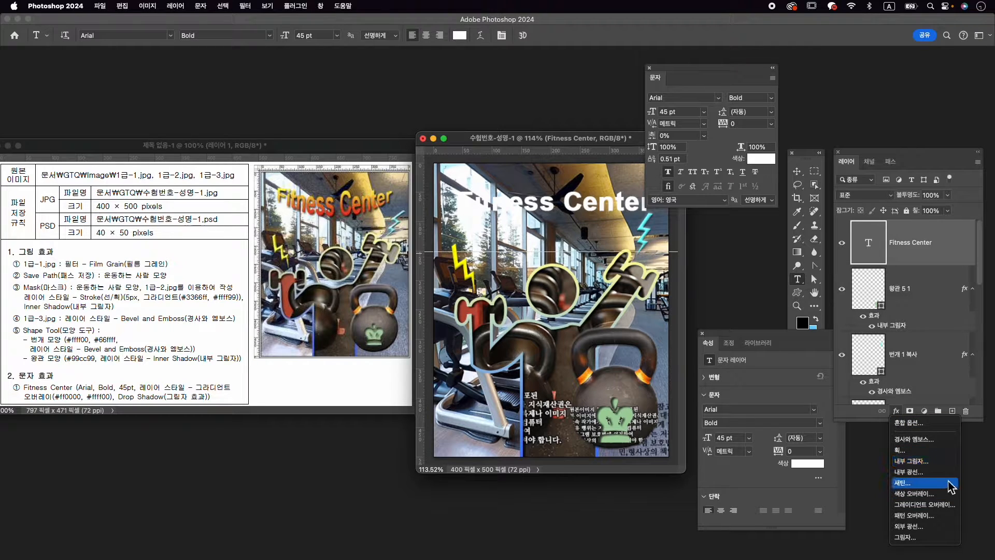
{"action": "left_click", "coordinate": [952, 505]}
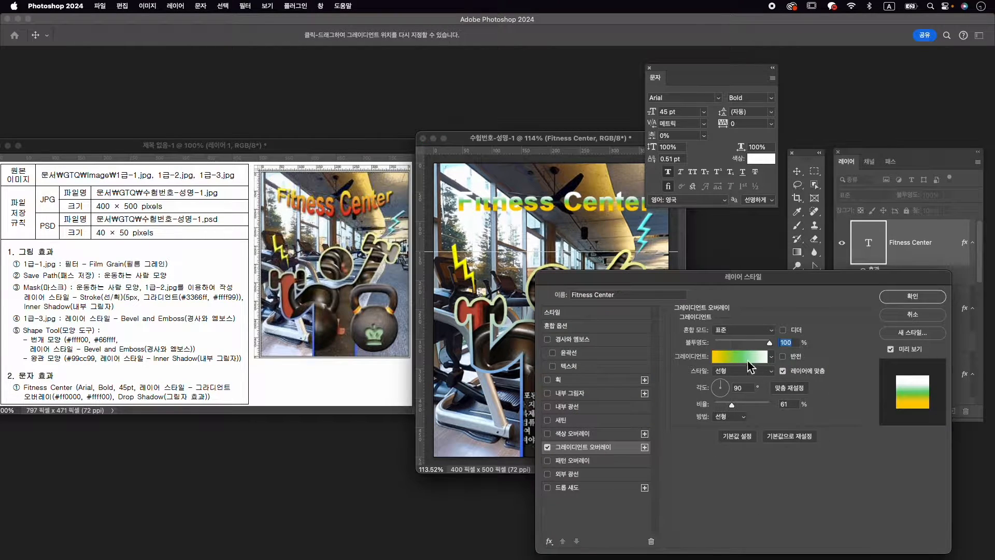
{"action": "left_click", "coordinate": [747, 363]}
{"action": "left_click_drag", "start_coordinate": [716, 450], "coordinate": [715, 504]}
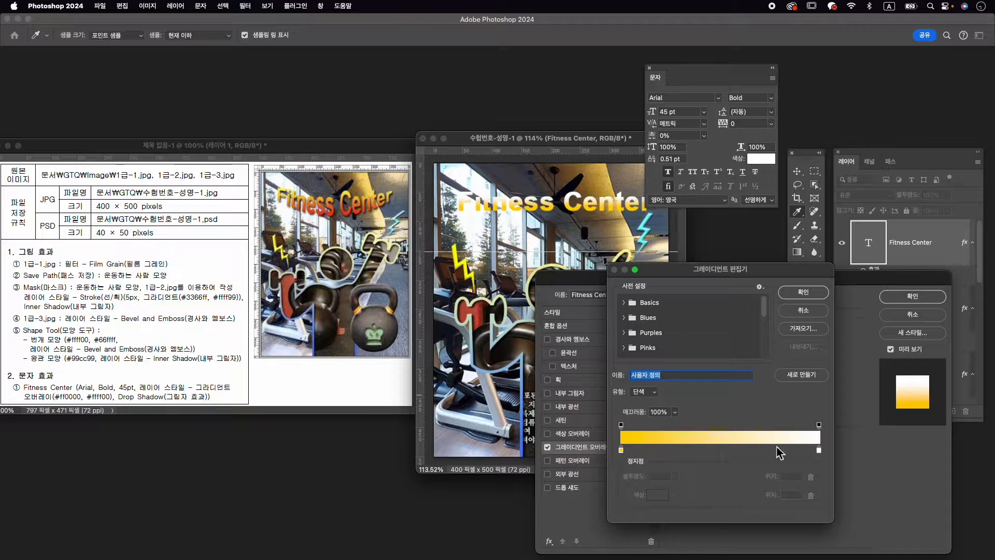
{"action": "double_click", "coordinate": [620, 449]}
{"action": "type", "text": "ff0000"}
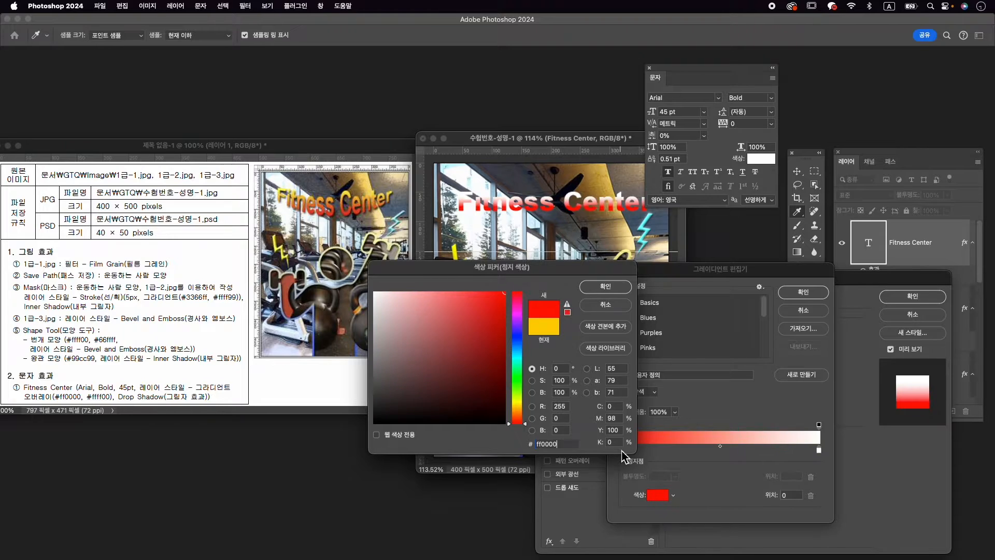
{"action": "key", "text": "Return"}
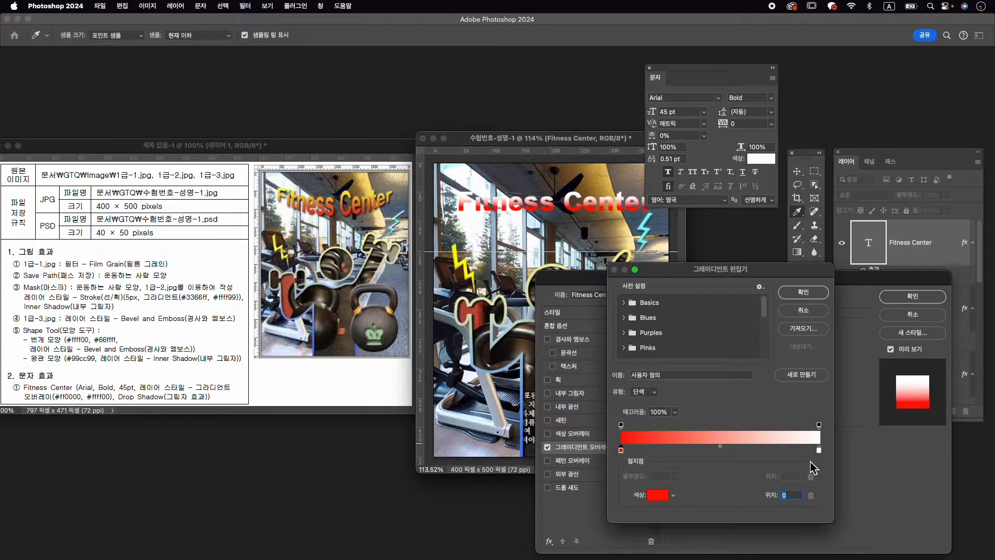
Step: Set the gradient's end stop to #ffff00 and add a Drop Shadow to the title's layer style
{"action": "double_click", "coordinate": [819, 450]}
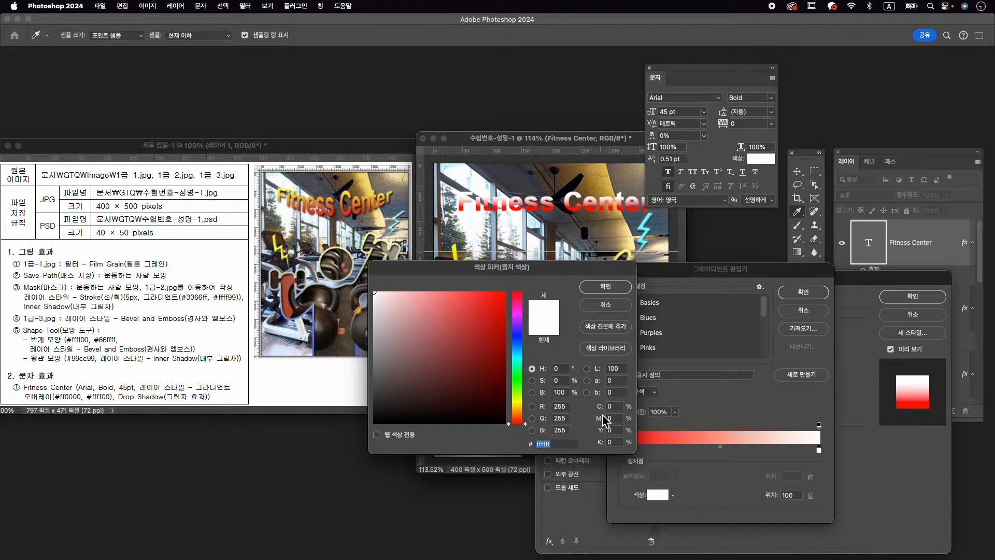
{"action": "type", "text": "ffff"}
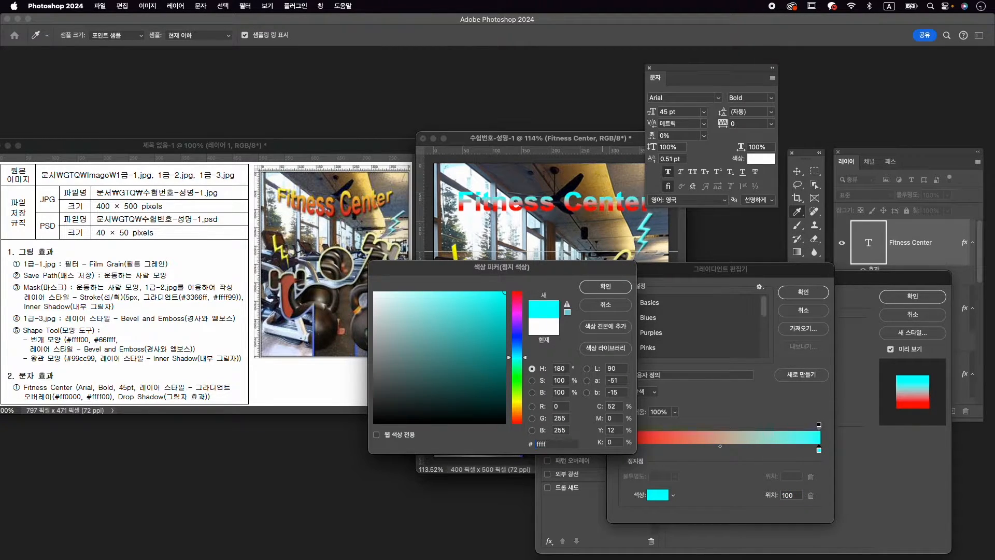
{"action": "type", "text": "00"}
{"action": "key", "text": "Return"}
{"action": "left_click", "coordinate": [823, 292]}
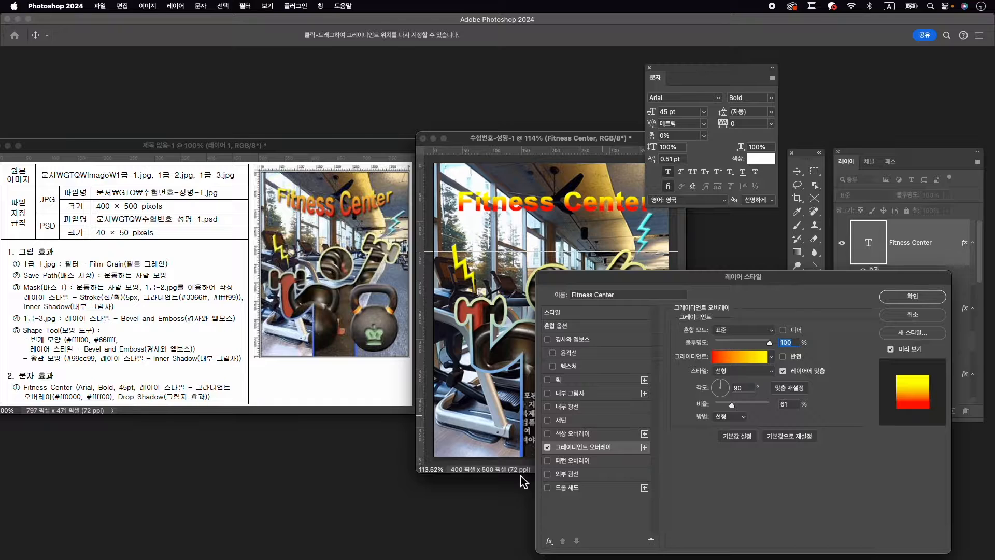
{"action": "left_click", "coordinate": [567, 487]}
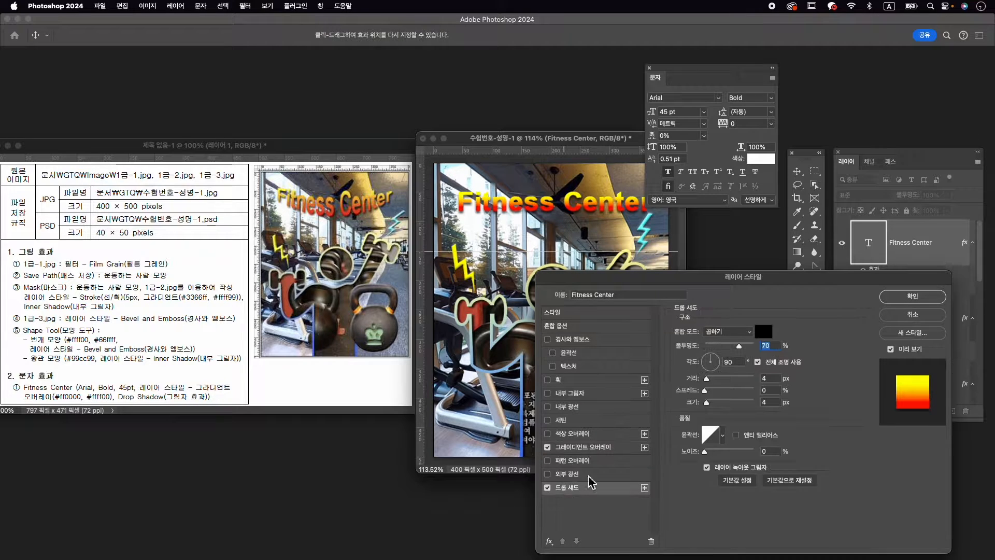
{"action": "left_click", "coordinate": [913, 296]}
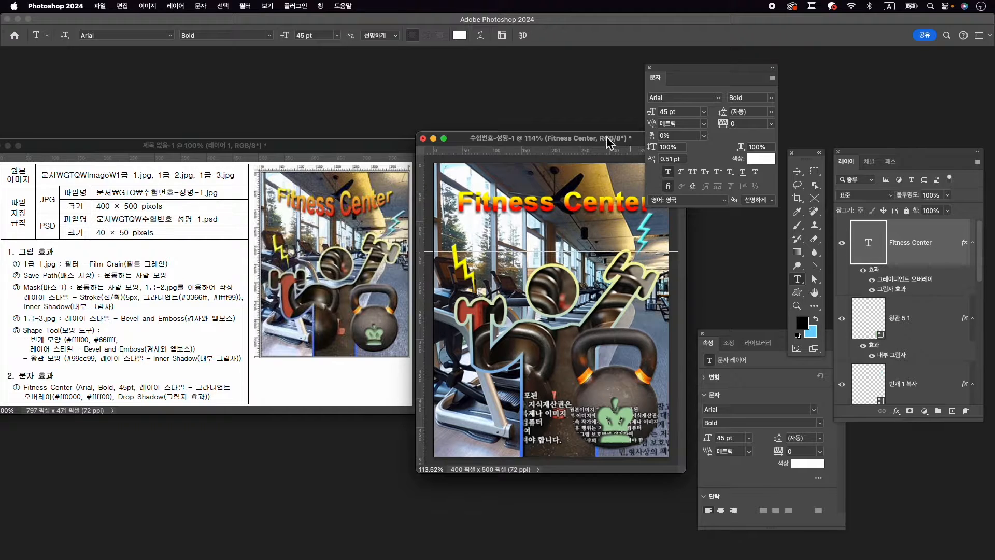
Step: Remove the faux bold style from the title text so it can be warped
{"action": "left_click", "coordinate": [481, 35]}
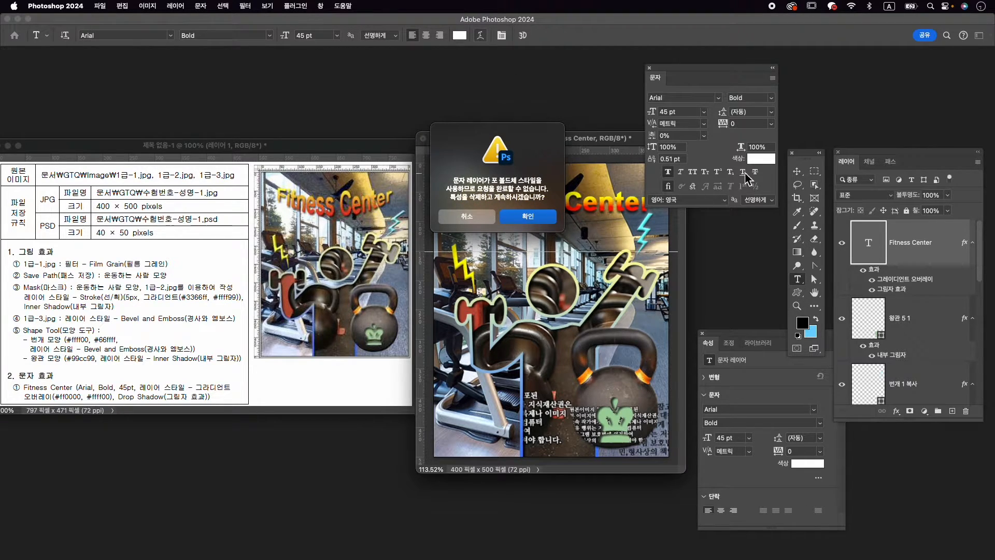
{"action": "left_click", "coordinate": [484, 220]}
{"action": "left_click", "coordinate": [669, 173]}
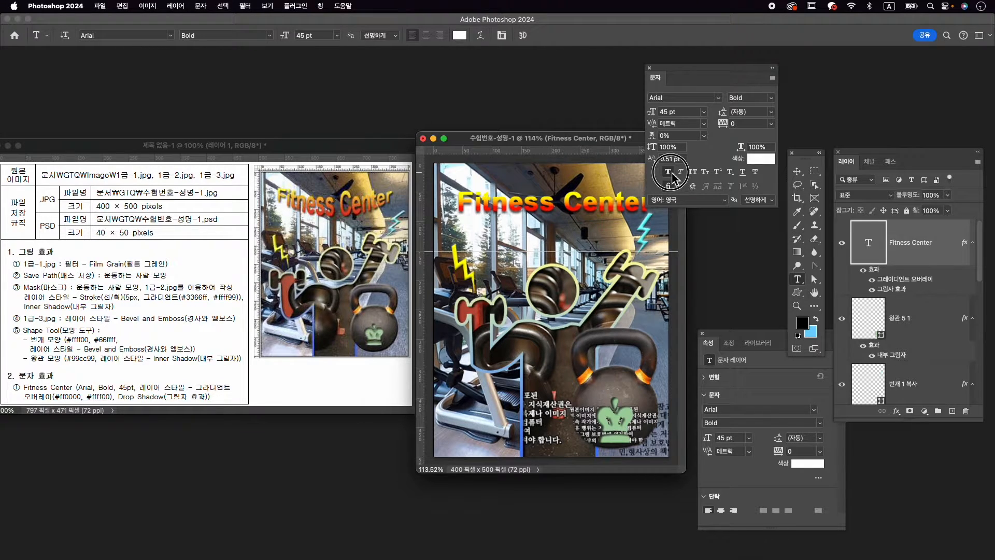
{"action": "left_click", "coordinate": [752, 124]}
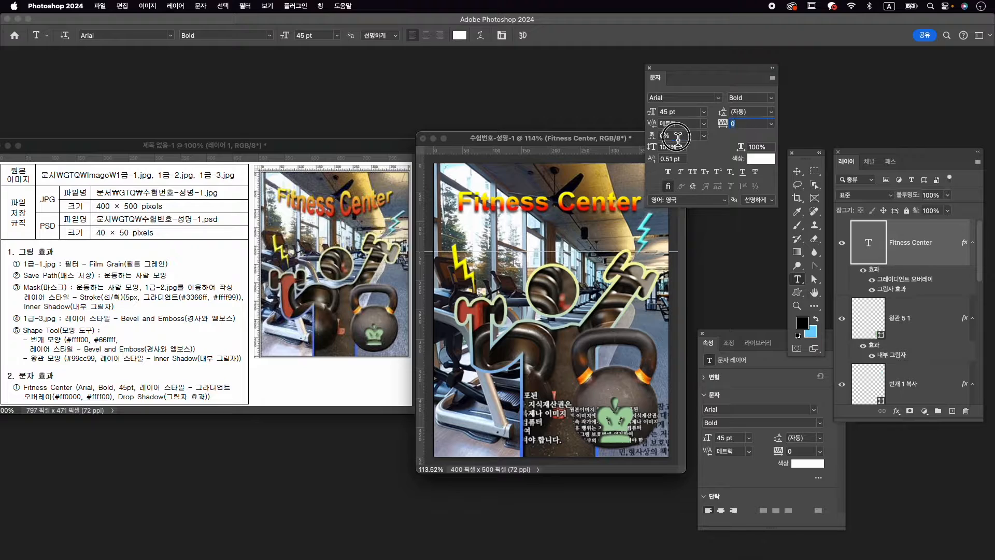
{"action": "left_click", "coordinate": [677, 137]}
{"action": "left_click", "coordinate": [748, 125]}
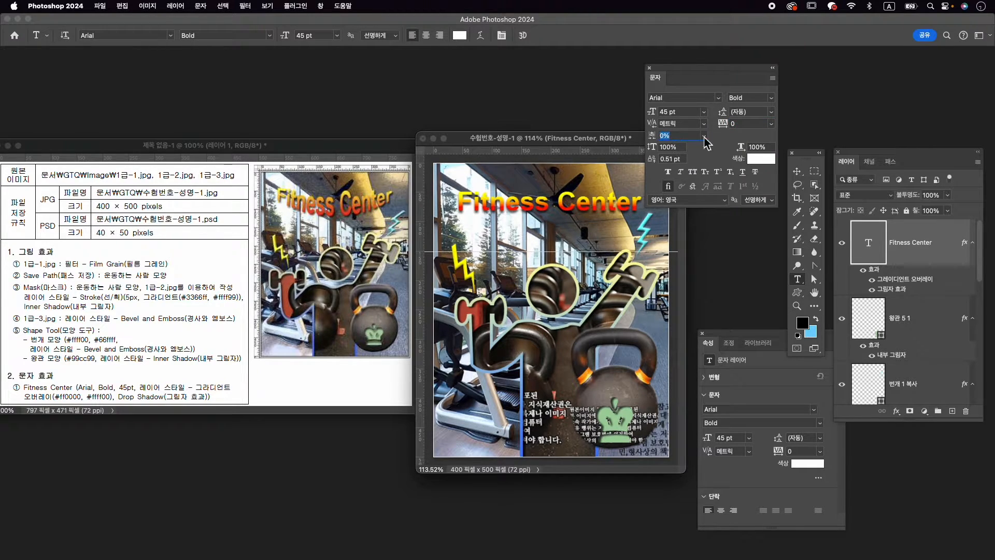
Step: Warp the Fitness Center title with the horizontal Arc Lower (아래 부채꼴) style at a +31% bend
{"action": "left_click", "coordinate": [484, 38]}
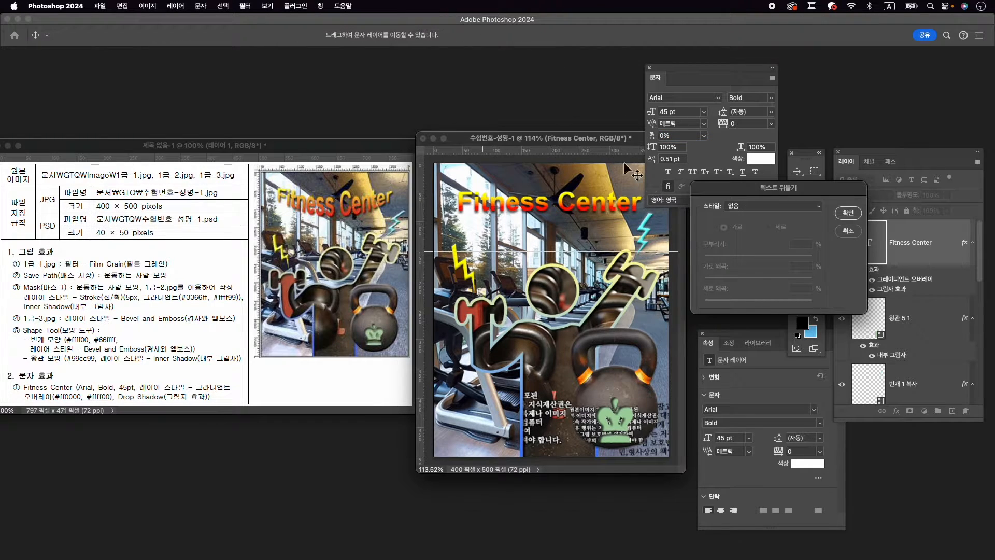
{"action": "left_click_drag", "start_coordinate": [771, 200], "coordinate": [732, 201]}
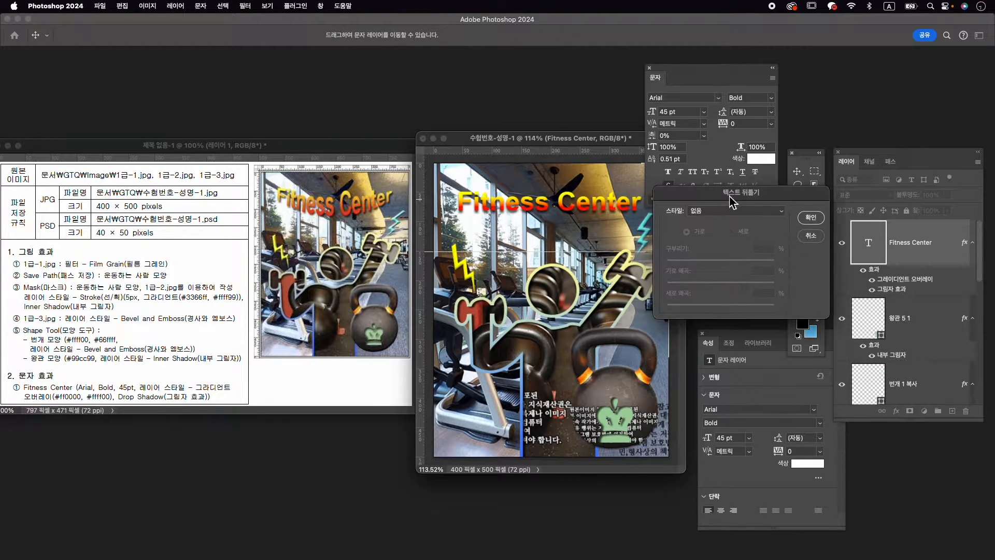
{"action": "left_click", "coordinate": [765, 210]}
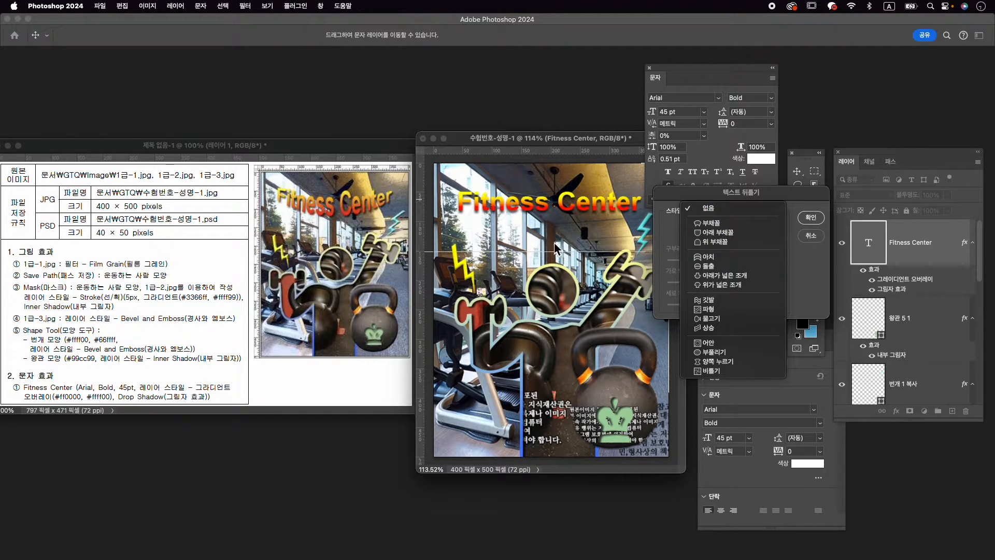
{"action": "left_click", "coordinate": [709, 257]}
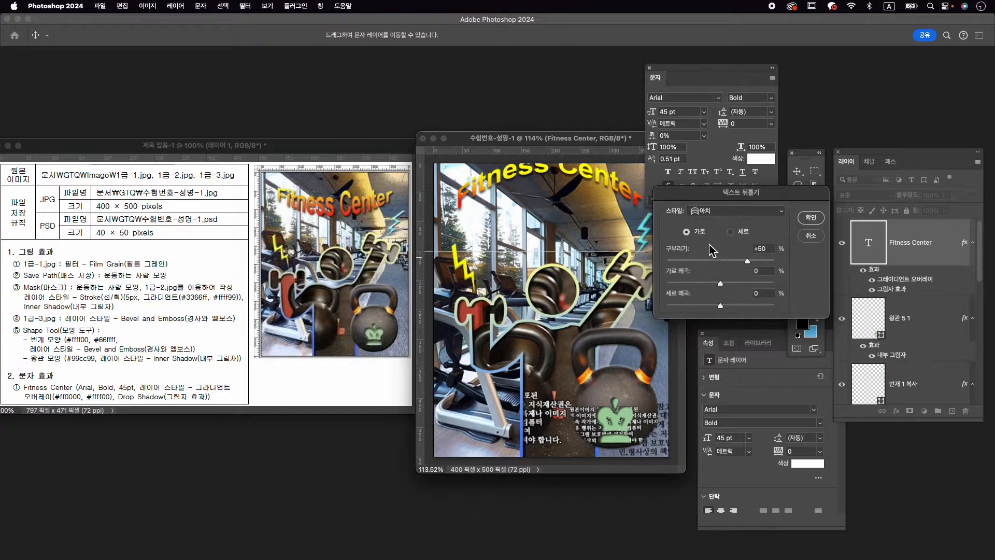
{"action": "left_click_drag", "start_coordinate": [724, 260], "coordinate": [709, 261]}
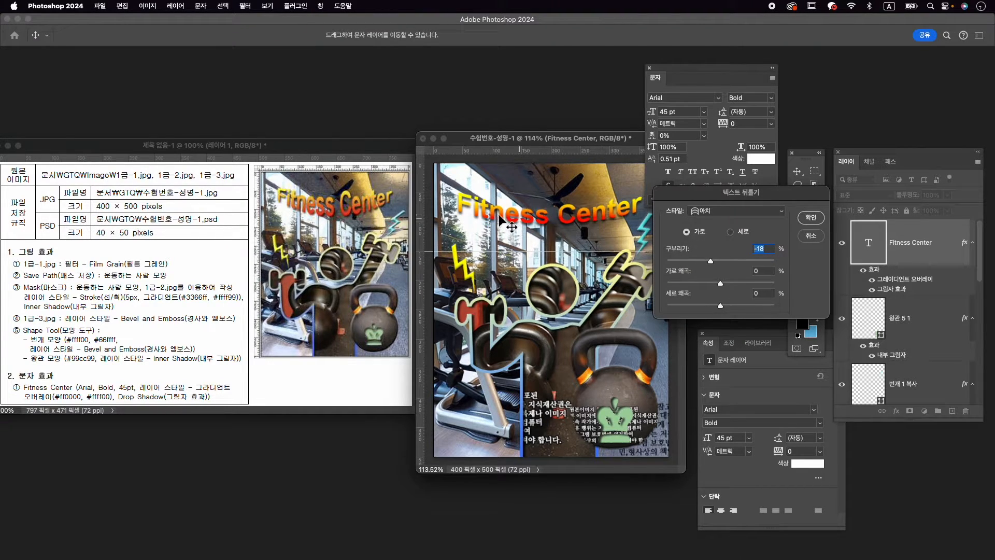
{"action": "left_click", "coordinate": [708, 216]}
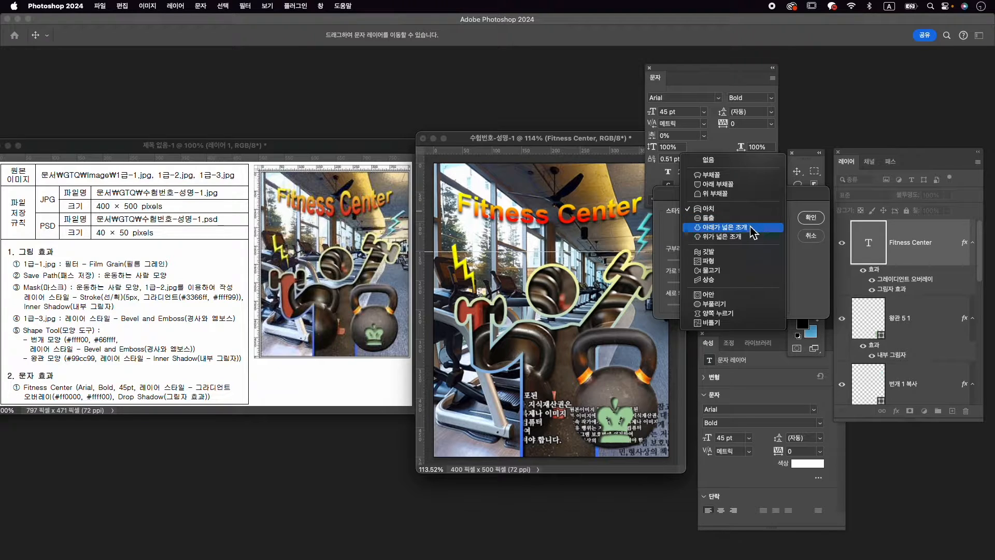
{"action": "left_click", "coordinate": [746, 184]}
{"action": "left_click_drag", "start_coordinate": [715, 267], "coordinate": [742, 268]}
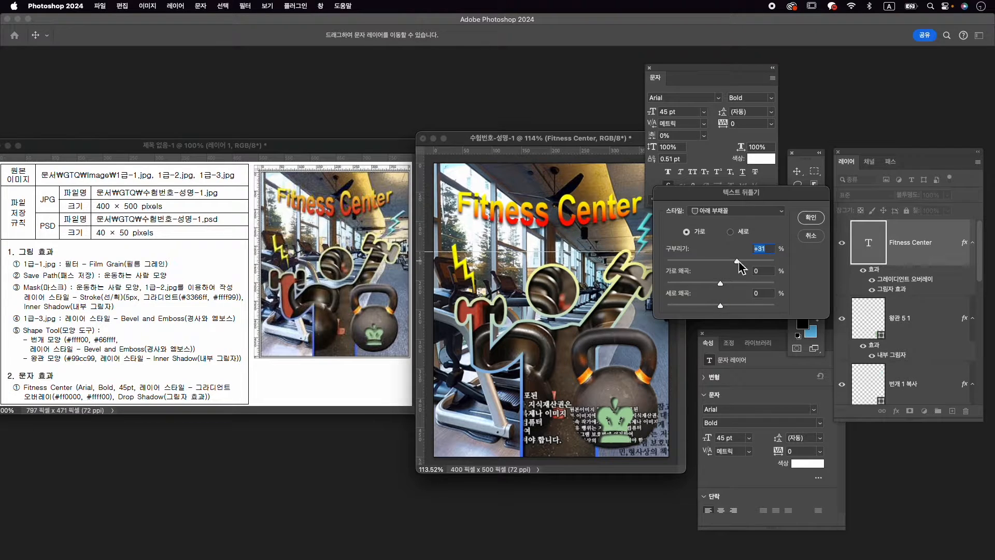
{"action": "left_click", "coordinate": [821, 222]}
Step: Move the warped title slightly upward so its center sits at about X 194.68 px, Y 84.69 px
{"action": "key", "text": "super+t"}
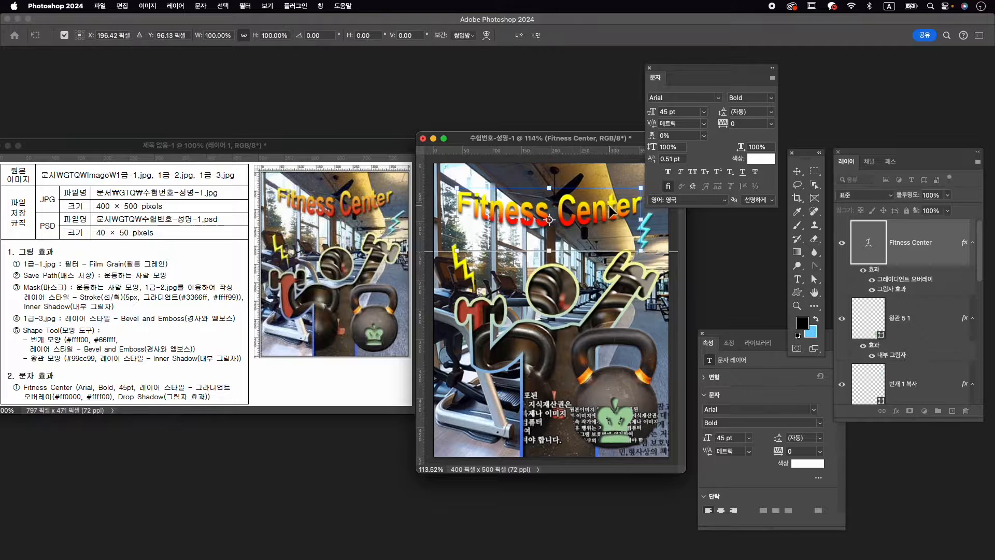
{"action": "left_click_drag", "start_coordinate": [607, 208], "coordinate": [608, 206]}
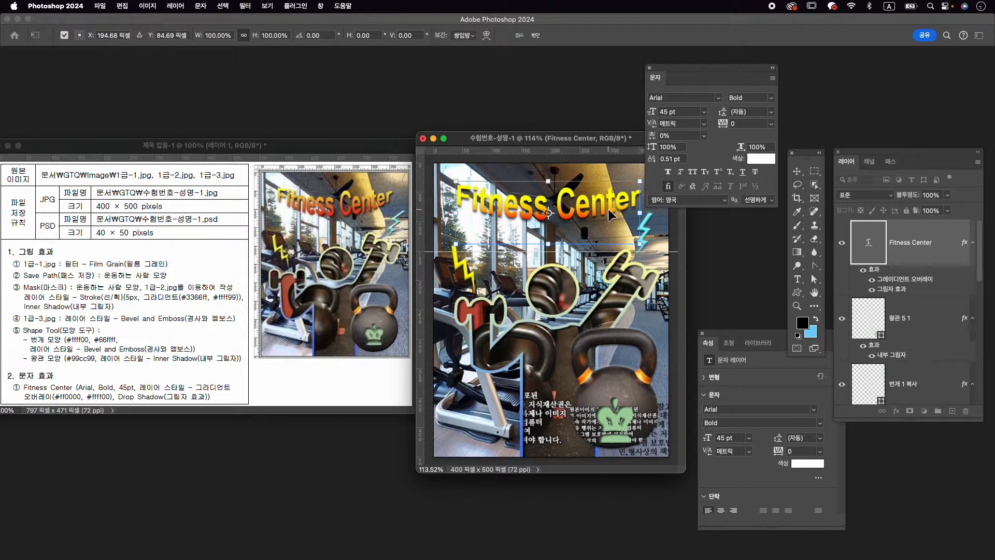
{"action": "key", "text": "Return"}
{"action": "key", "text": "a"}
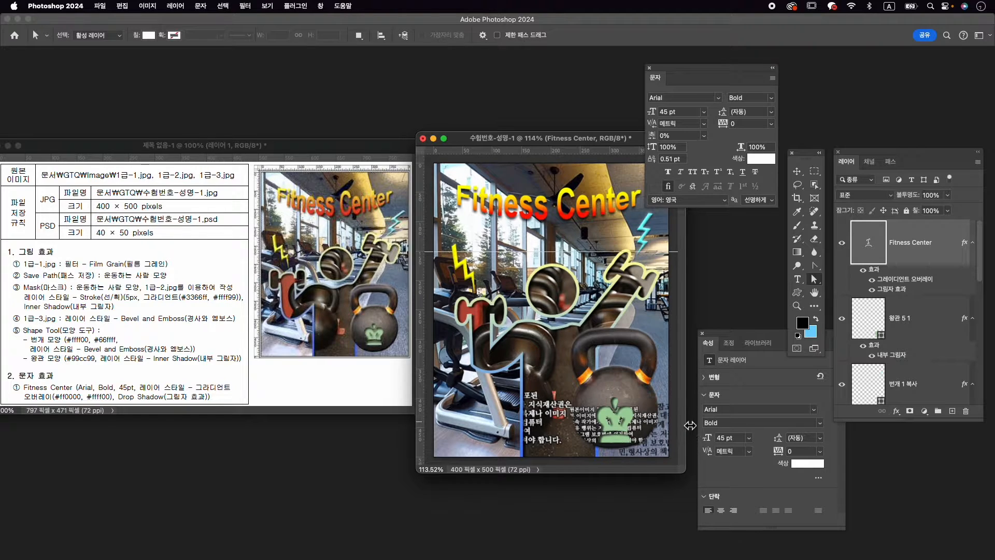
Step: Clear all guides from the poster document
{"action": "left_click", "coordinate": [267, 5]}
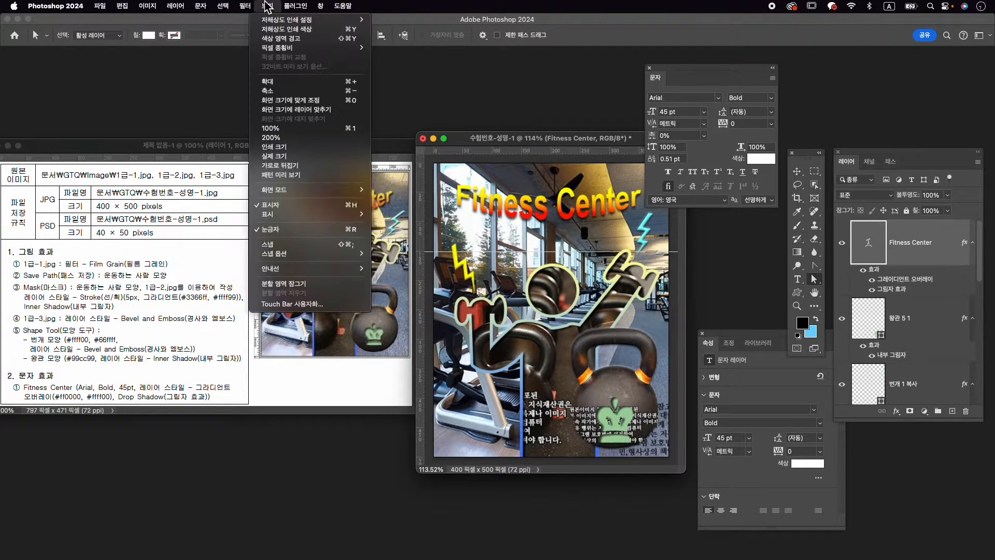
{"action": "mouse_move", "coordinate": [311, 268]}
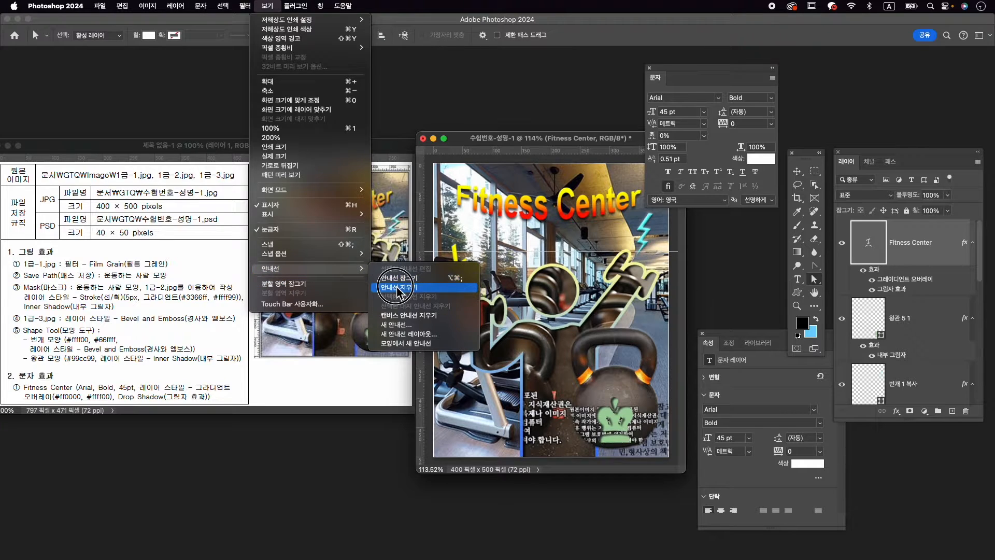
{"action": "left_click", "coordinate": [384, 288]}
Step: Configure the quick export preferences to use JPG format at quality 7
{"action": "left_click", "coordinate": [100, 6]}
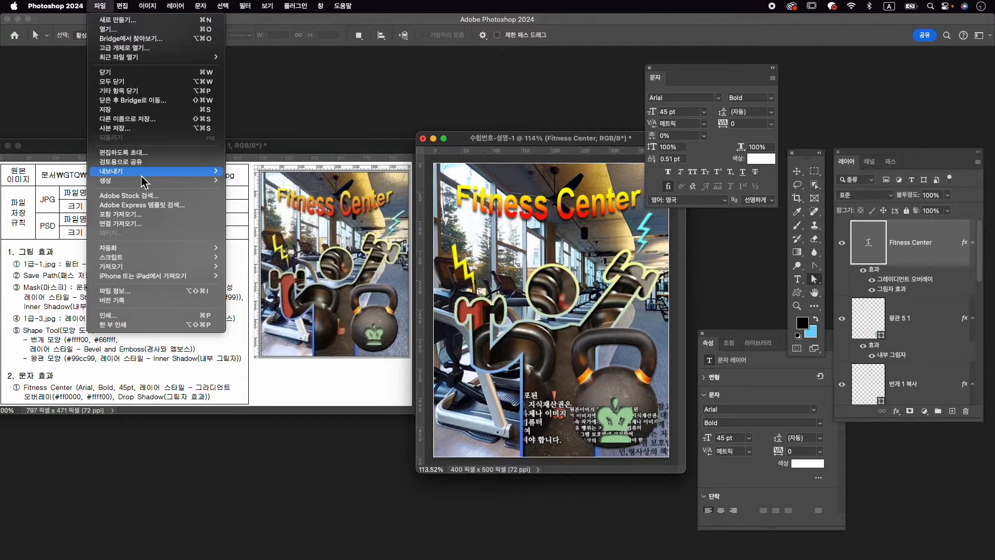
{"action": "mouse_move", "coordinate": [215, 172]}
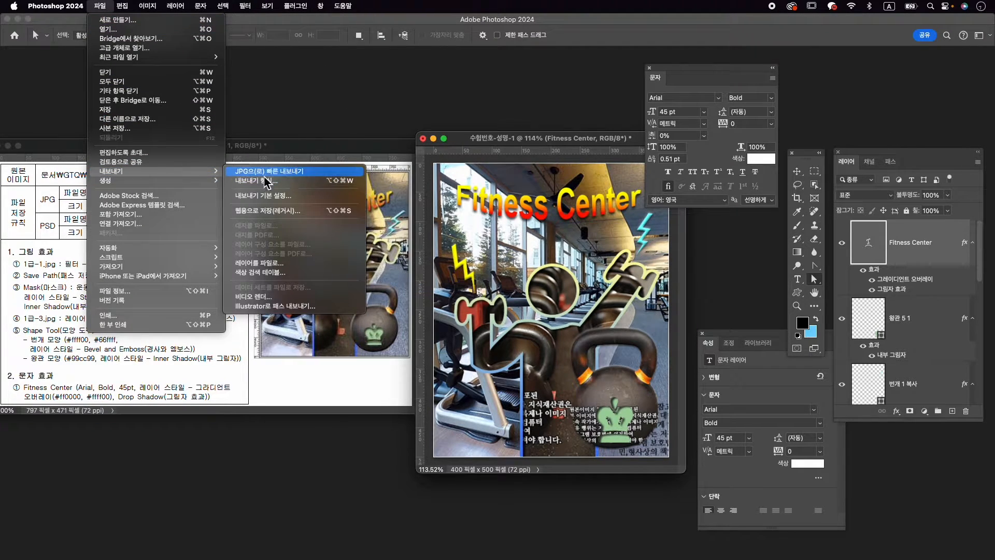
{"action": "left_click", "coordinate": [288, 197]}
{"action": "left_click", "coordinate": [356, 165]}
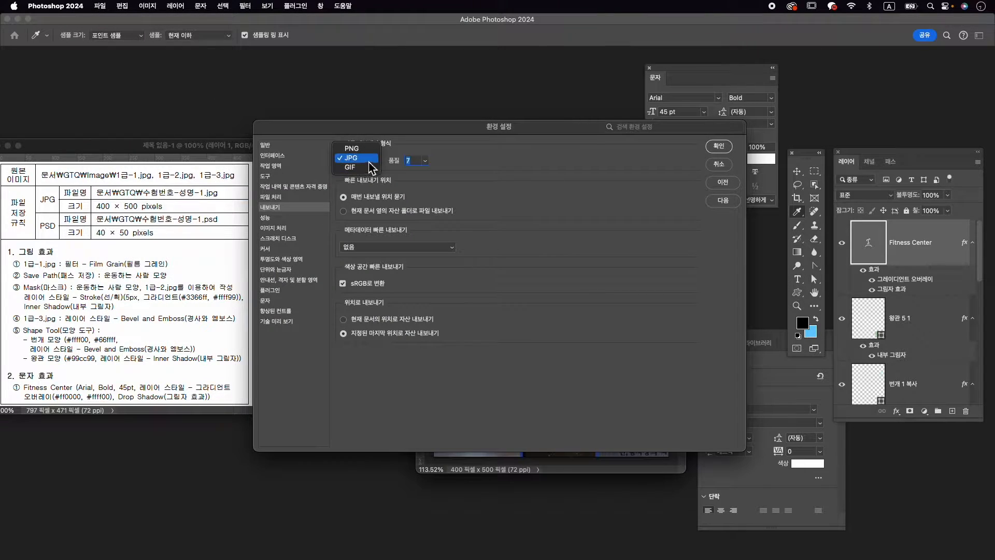
{"action": "left_click", "coordinate": [369, 158]}
{"action": "left_click", "coordinate": [424, 160]}
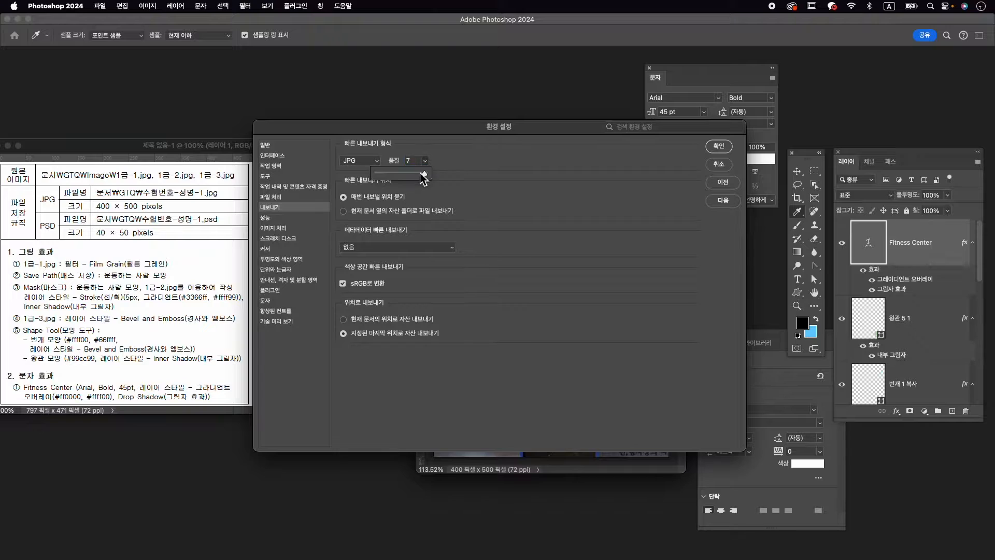
{"action": "left_click", "coordinate": [718, 146]}
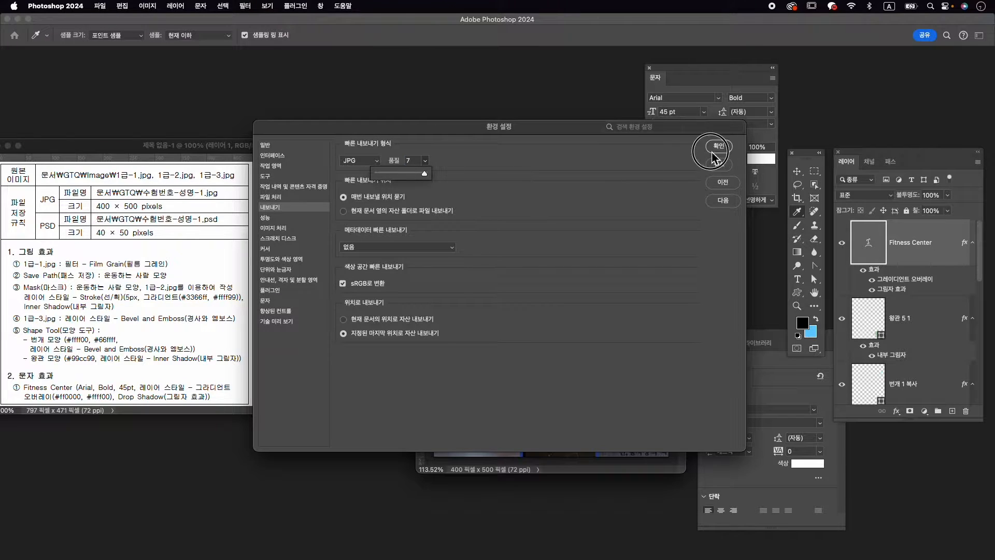
Step: Quick-export the poster as 수험번호-성명-1.jpg into the GTQ folder
{"action": "left_click", "coordinate": [100, 6]}
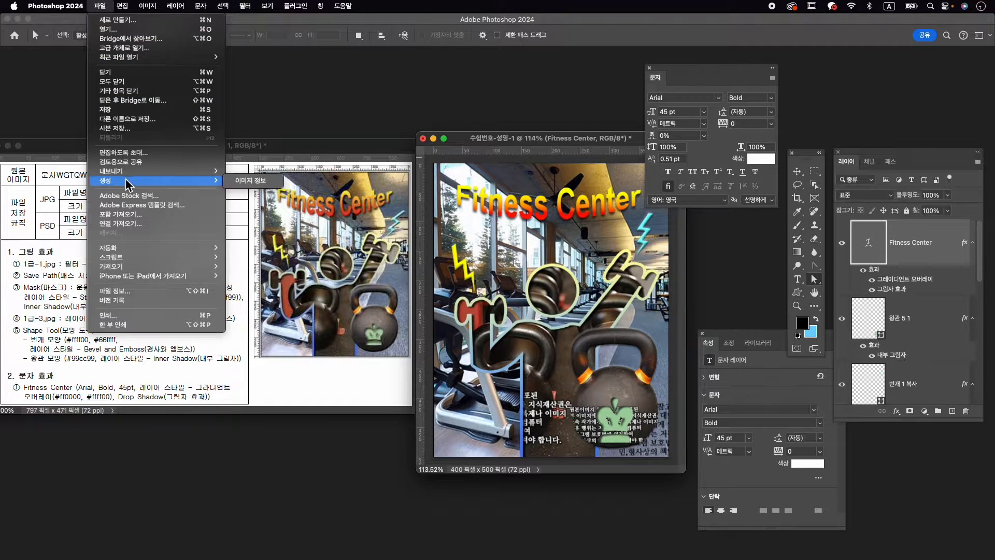
{"action": "mouse_move", "coordinate": [128, 173]}
{"action": "left_click", "coordinate": [250, 174]}
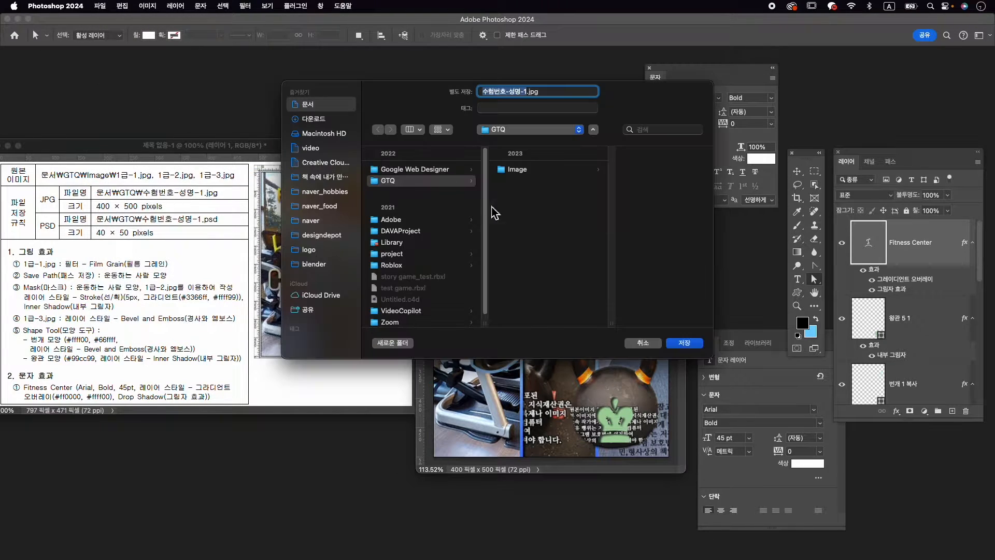
{"action": "left_click", "coordinate": [397, 181]}
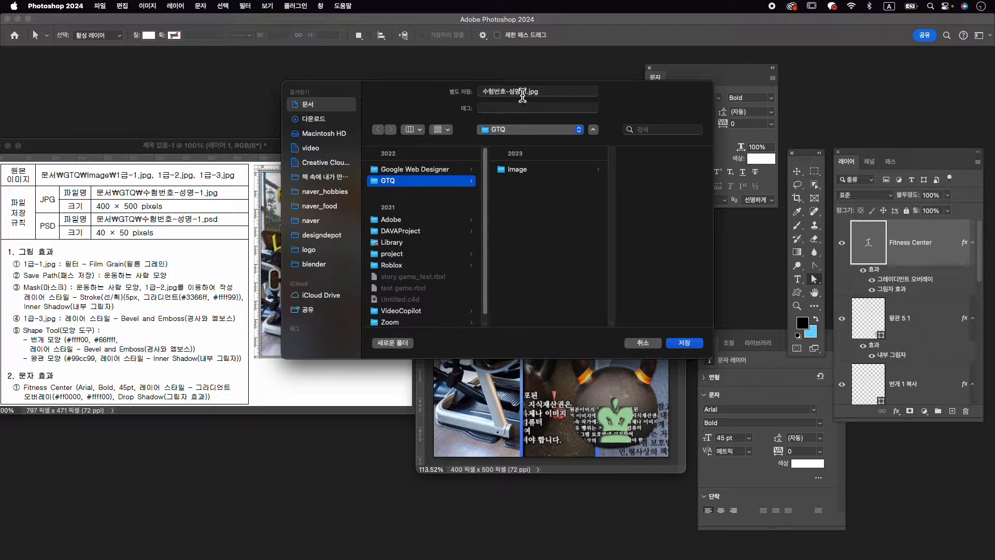
{"action": "left_click", "coordinate": [690, 345]}
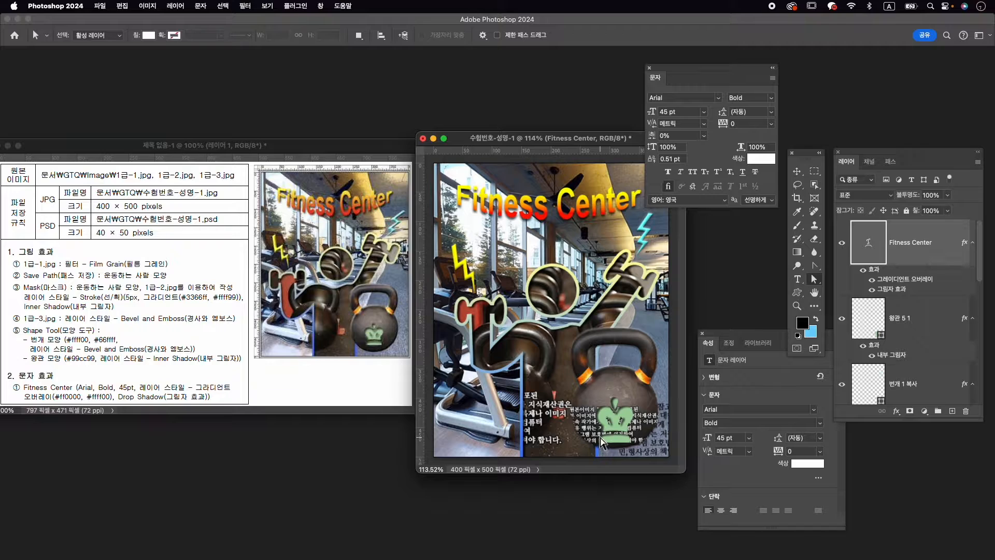
Step: Scale the green crown shape on the kettlebell proportionally to about 83% around its center
{"action": "key", "text": "v"}
{"action": "left_click", "coordinate": [626, 416]}
{"action": "key", "text": "super+t"}
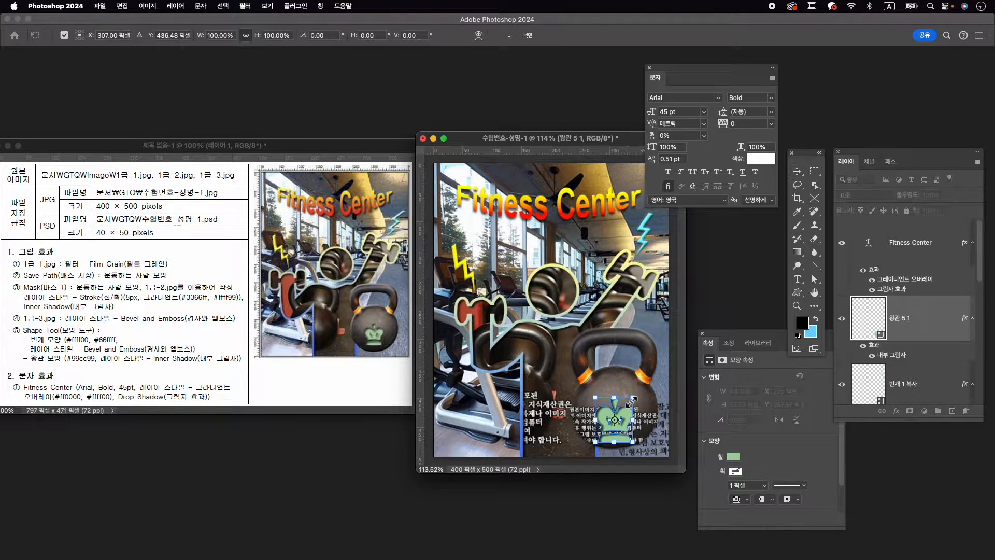
{"action": "left_click_drag", "start_coordinate": [632, 421], "coordinate": [629, 418]}
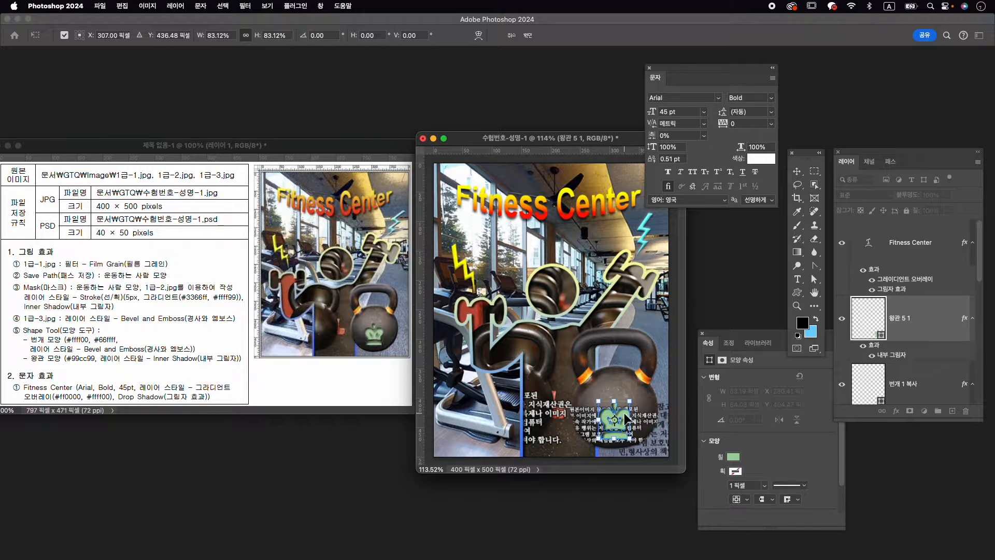
{"action": "key", "text": "Return"}
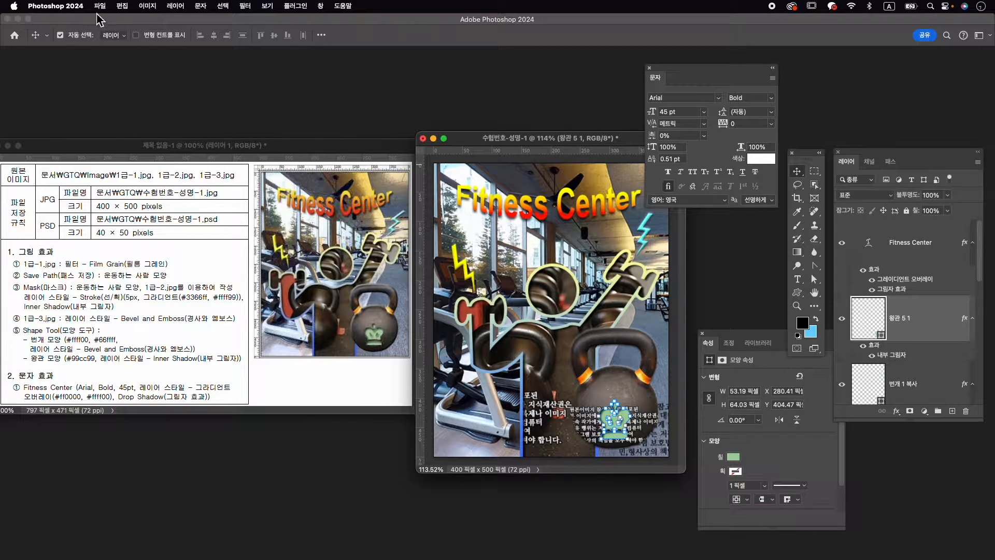
Step: Quick-export the updated poster as JPG to the GTQ folder, replacing the existing 수험번호-성명-1.jpg
{"action": "left_click", "coordinate": [104, 6]}
{"action": "mouse_move", "coordinate": [156, 171]}
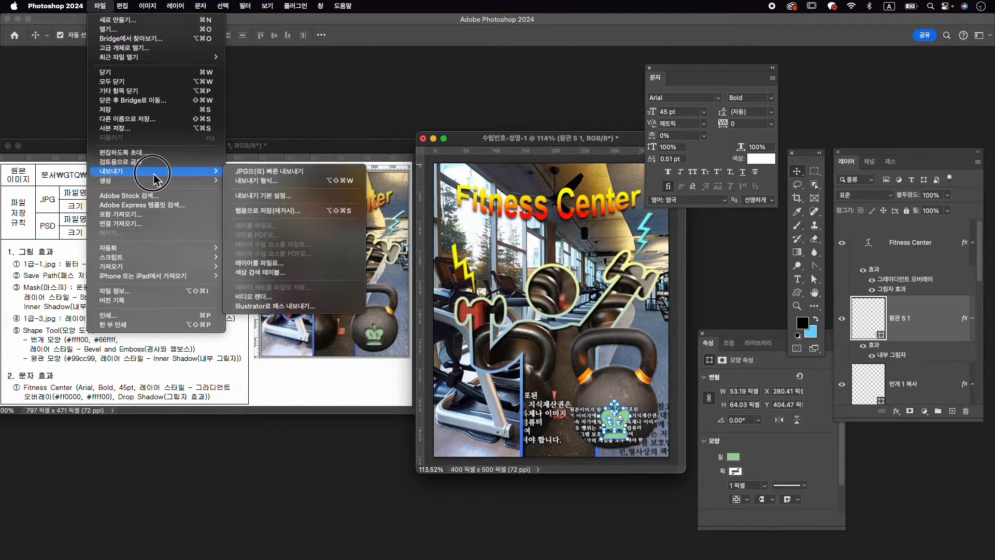
{"action": "left_click", "coordinate": [262, 171]}
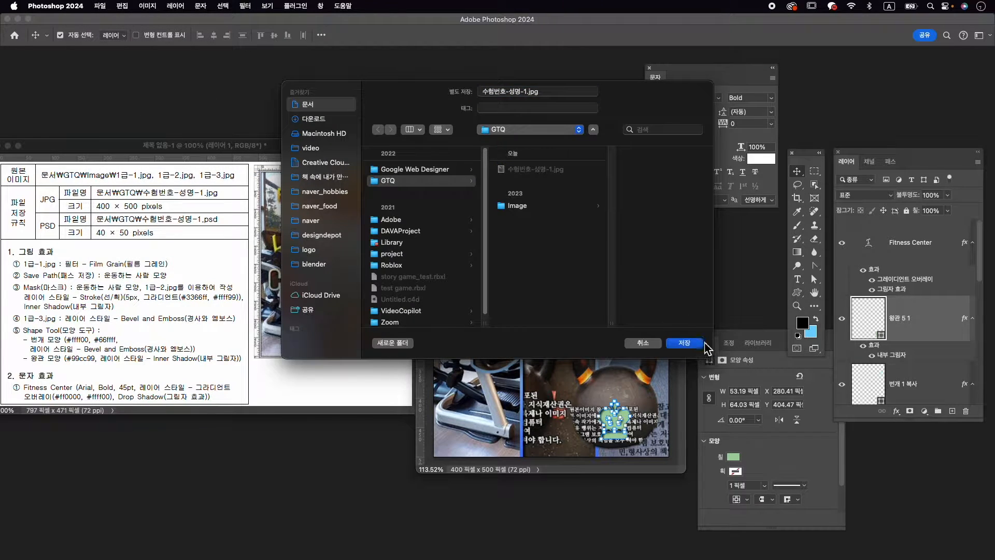
{"action": "left_click", "coordinate": [684, 343]}
{"action": "left_click", "coordinate": [551, 267]}
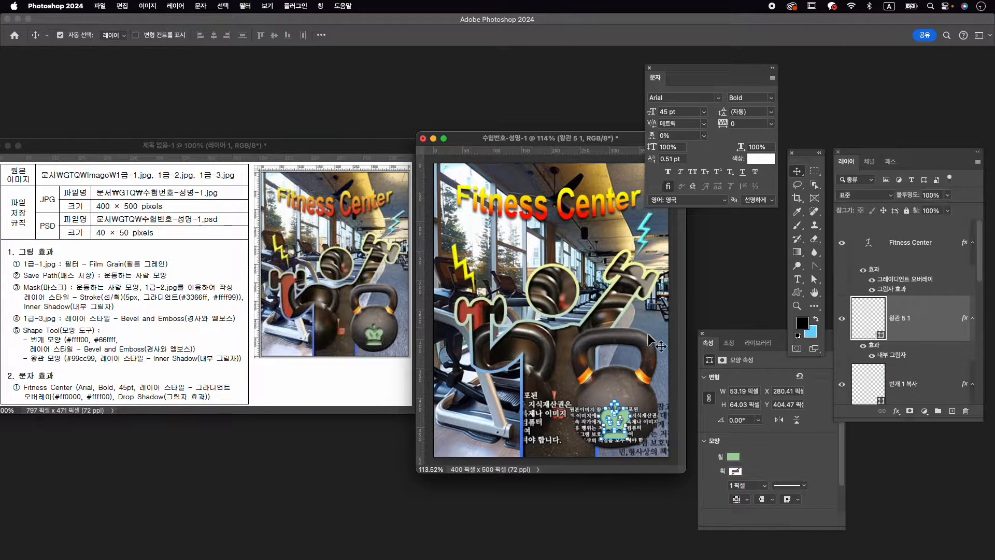
Step: On the 모양 1 silhouette layer, use Direct Selection to nudge the dumbbell-hand anchor points on the poster's left side slightly left and farther down
{"action": "left_click", "coordinate": [502, 325]}
{"action": "scroll", "coordinate": [920, 376], "scroll_direction": "down", "scroll_amount": 2}
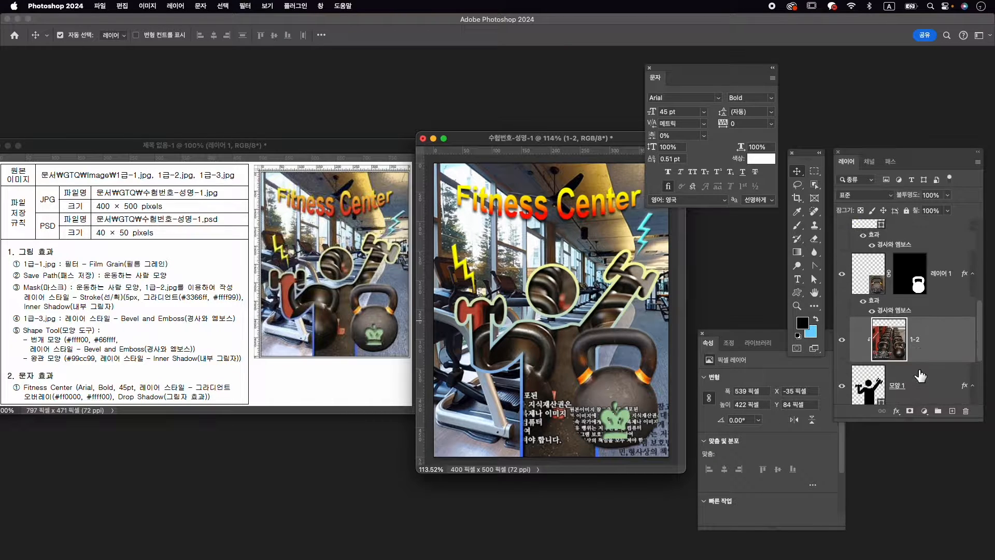
{"action": "left_click", "coordinate": [920, 376]}
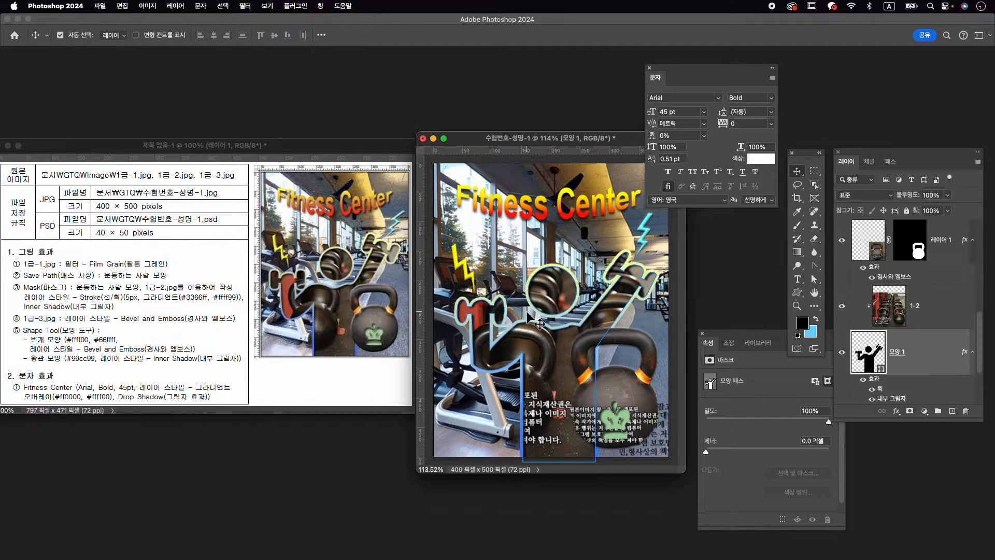
{"action": "key", "text": "a"}
{"action": "right_click", "coordinate": [813, 281]}
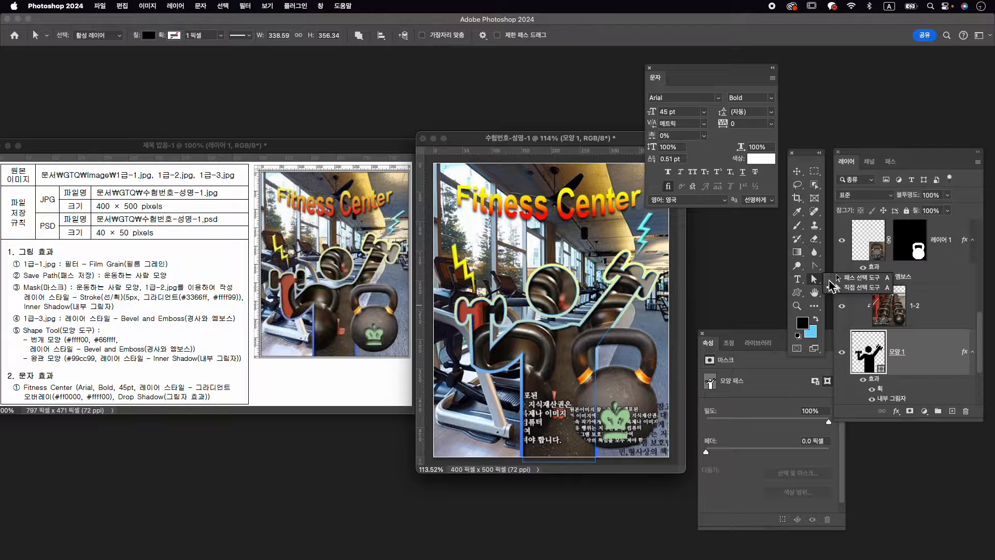
{"action": "left_click", "coordinate": [879, 288]}
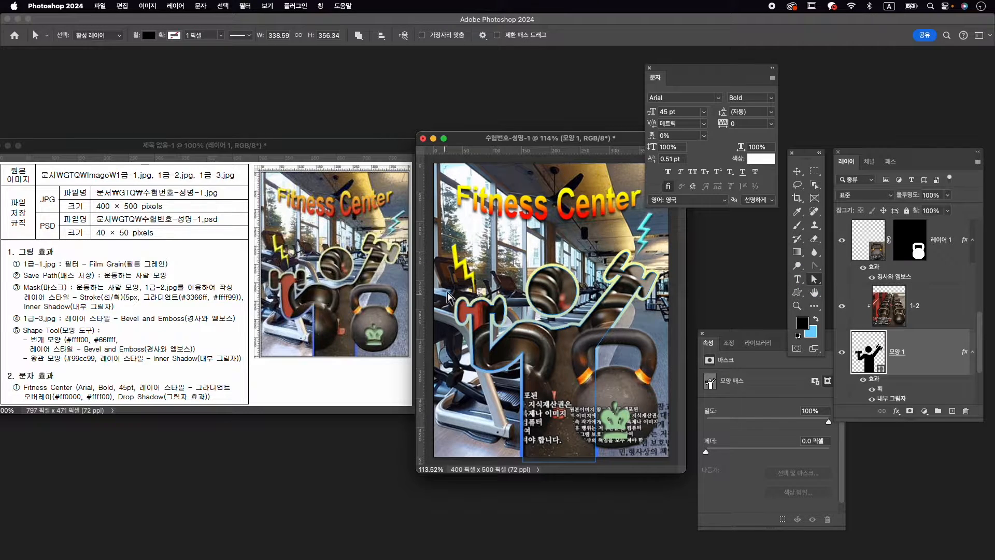
{"action": "left_click", "coordinate": [460, 307]}
{"action": "left_click_drag", "start_coordinate": [460, 305], "coordinate": [514, 382]}
{"action": "key", "text": "Left"}
{"action": "key", "text": "Left"}
{"action": "key", "text": "Left"}
{"action": "key", "text": "Left"}
{"action": "key", "text": "Left"}
{"action": "key", "text": "Down"}
{"action": "key", "text": "Down"}
{"action": "key", "text": "Down"}
{"action": "key", "text": "Down"}
{"action": "key", "text": "Down"}
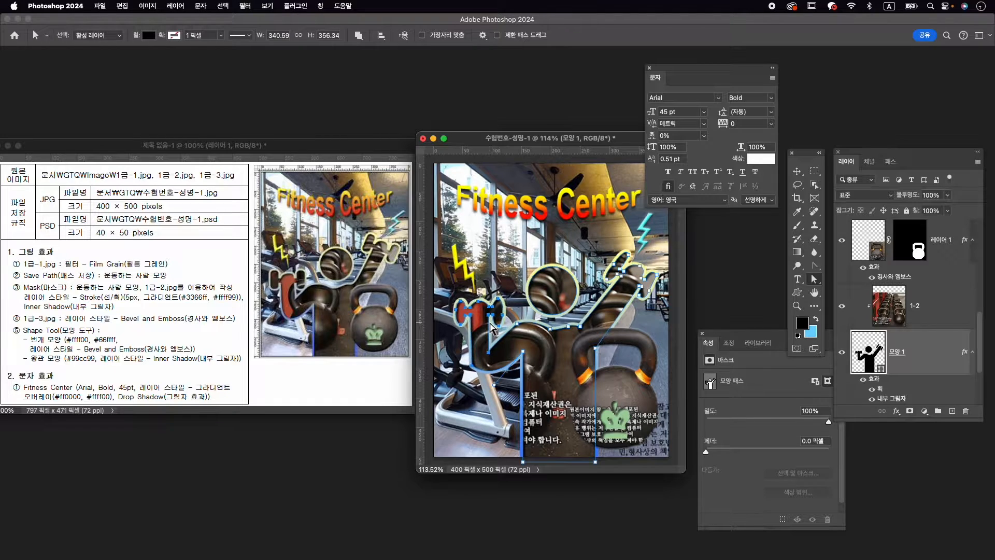
{"action": "key", "text": "Down"}
{"action": "key", "text": "Down"}
{"action": "key", "text": "Down"}
{"action": "key", "text": "Down"}
{"action": "key", "text": "Down"}
{"action": "key", "text": "Down"}
{"action": "key", "text": "Down"}
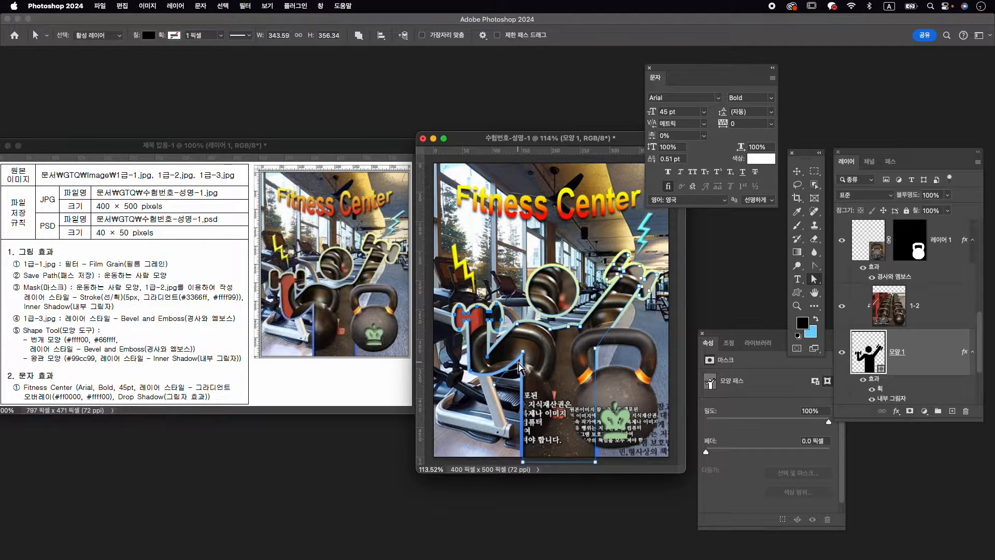
{"action": "key", "text": "Right"}
{"action": "key", "text": "Down"}
{"action": "key", "text": "Down"}
{"action": "key", "text": "Down"}
{"action": "key", "text": "Down"}
{"action": "key", "text": "Down"}
{"action": "key", "text": "Down"}
{"action": "key", "text": "Down"}
{"action": "key", "text": "Down"}
{"action": "key", "text": "Down"}
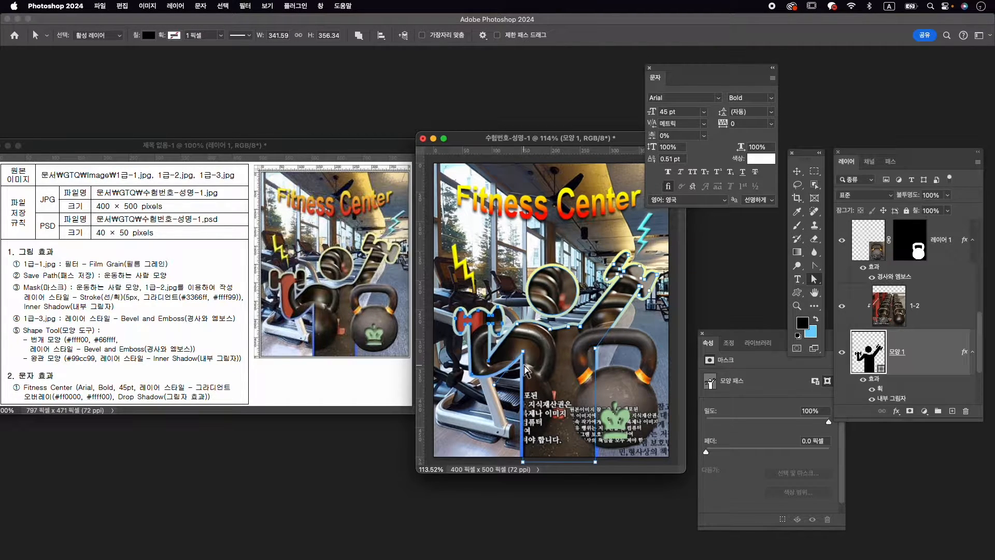
{"action": "key", "text": "Right"}
{"action": "key", "text": "Down"}
{"action": "key", "text": "Down"}
{"action": "key", "text": "Down"}
{"action": "key", "text": "Down"}
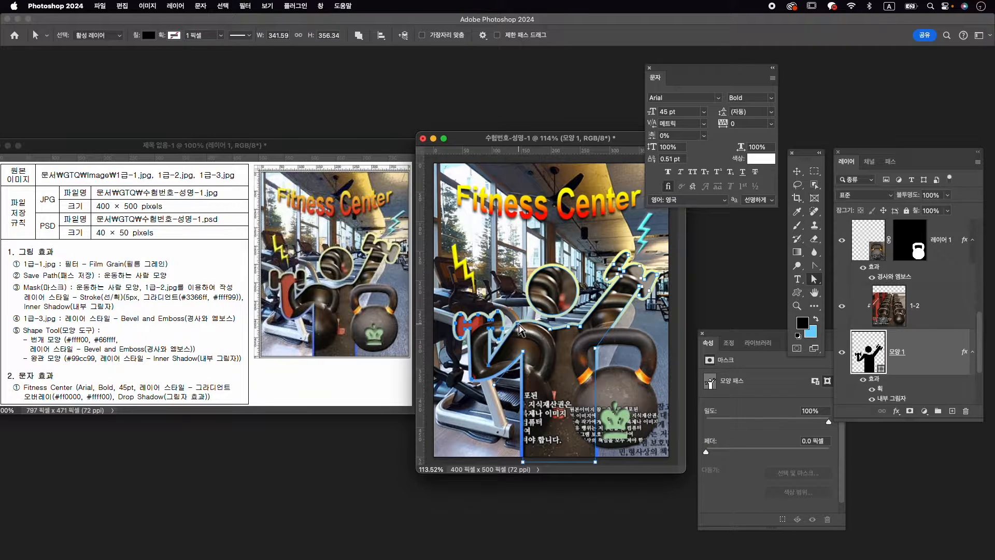
Step: With Direct Selection, pull the inner-elbow and underarm anchor points of the silhouette's dumbbell arm, on the poster's left side, farther down
{"action": "left_click_drag", "start_coordinate": [517, 323], "coordinate": [492, 371]}
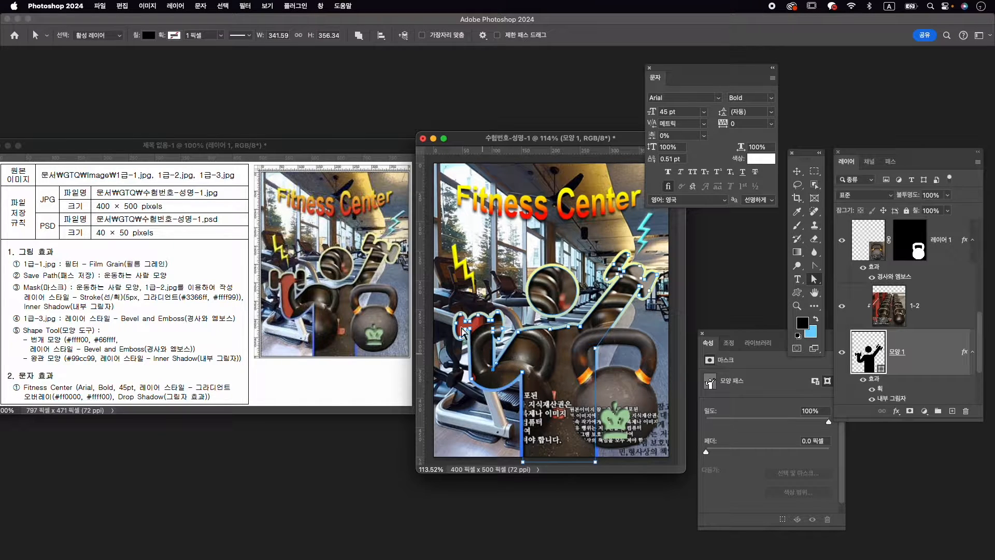
{"action": "left_click", "coordinate": [514, 406]}
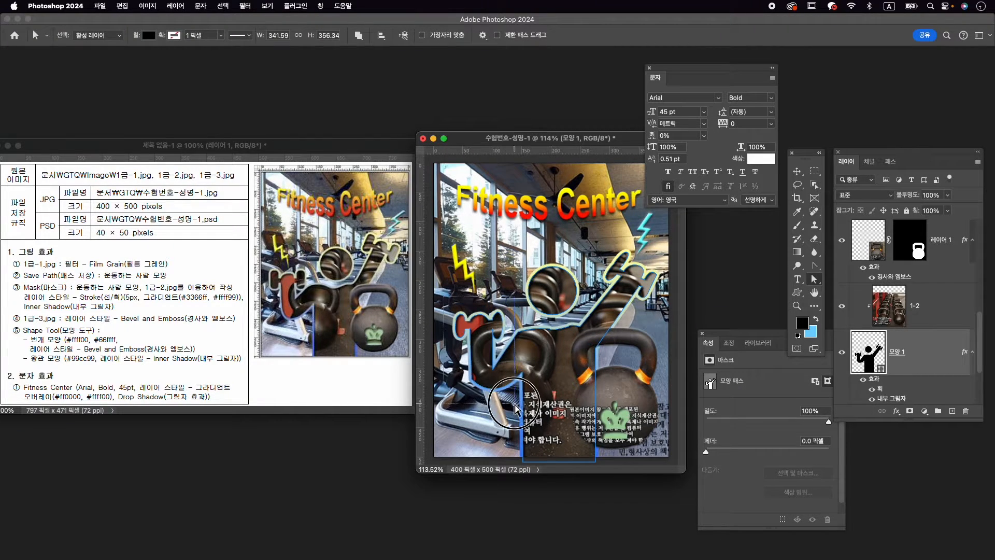
{"action": "left_click", "coordinate": [523, 413]}
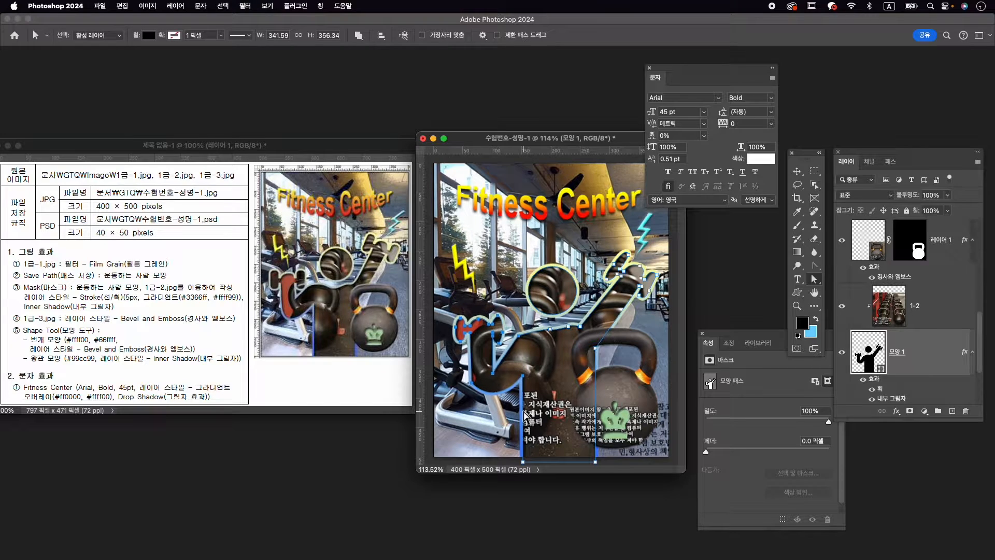
{"action": "left_click", "coordinate": [518, 332]}
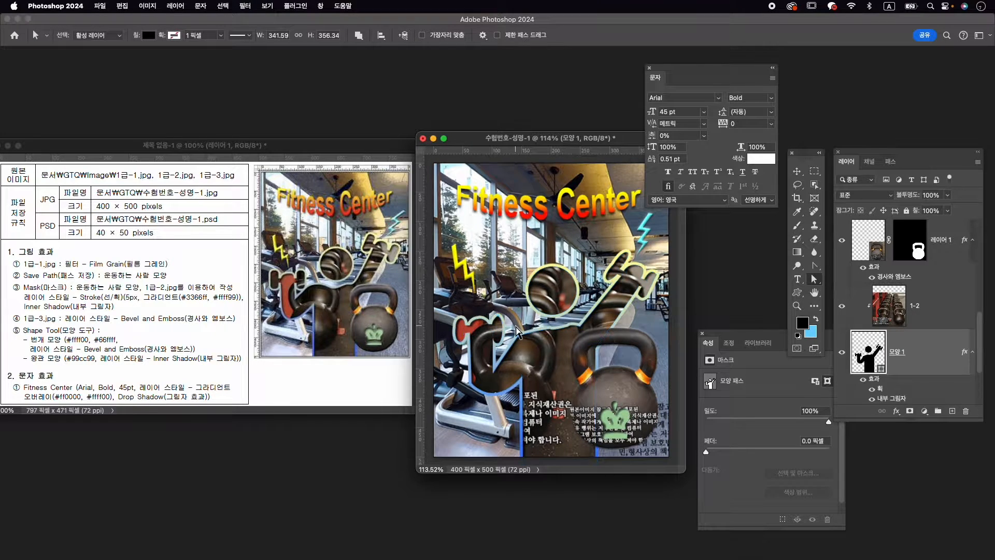
{"action": "left_click", "coordinate": [520, 335]}
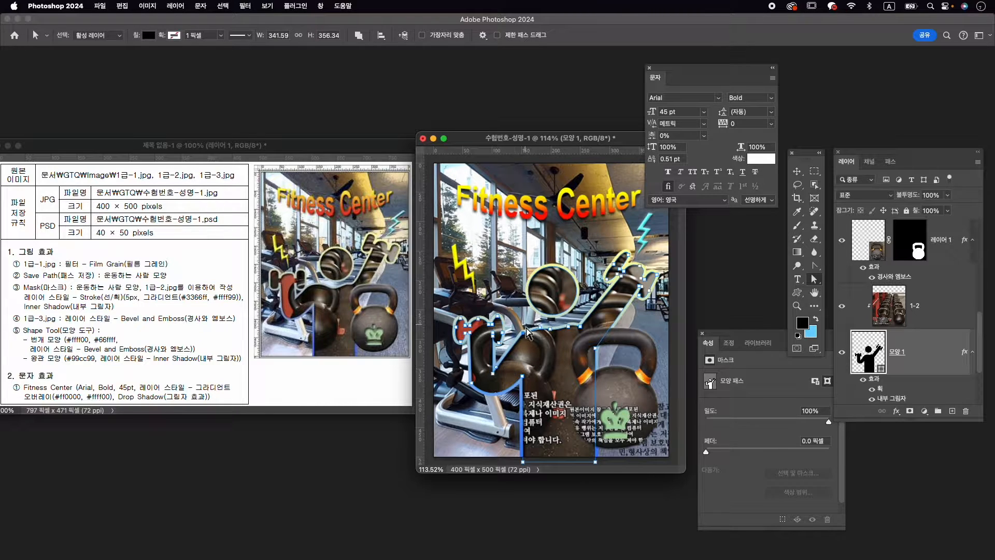
{"action": "left_click_drag", "start_coordinate": [523, 333], "coordinate": [522, 327]}
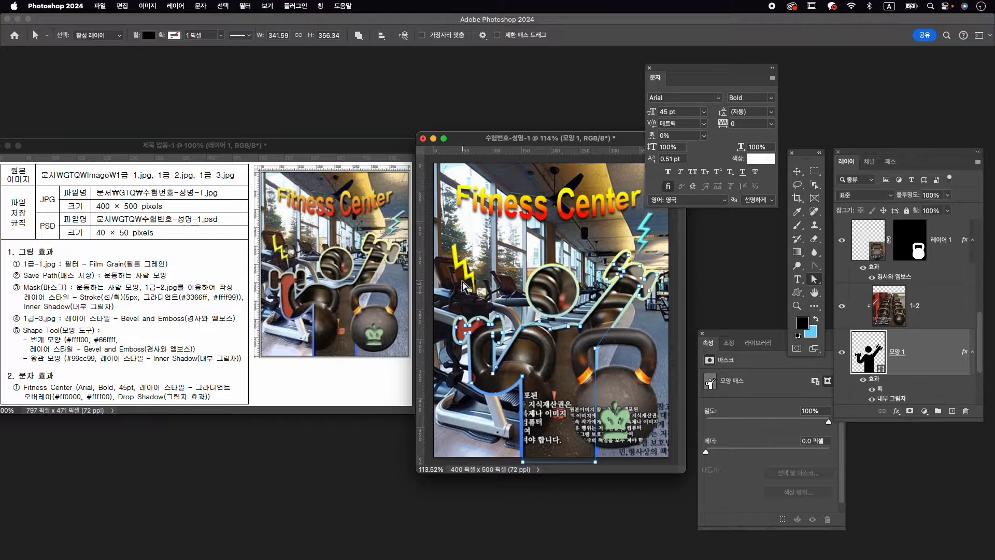
Step: Move the yellow lightning bolt down closer to the silhouette's dumbbell hand and rotate it to about -4.5°
{"action": "key", "text": "Escape"}
{"action": "key", "text": "v"}
{"action": "left_click", "coordinate": [465, 264]}
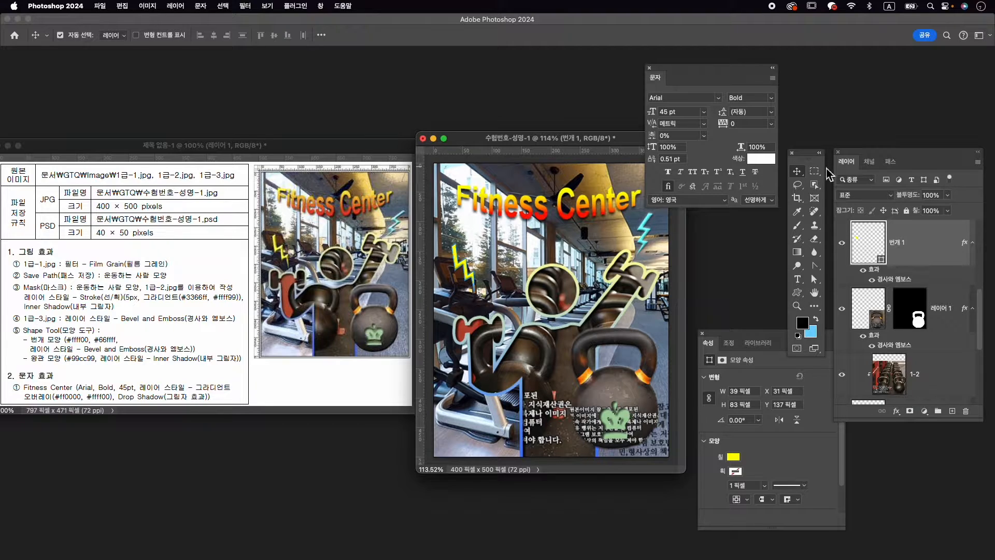
{"action": "left_click", "coordinate": [798, 176]}
{"action": "key", "text": "super+t"}
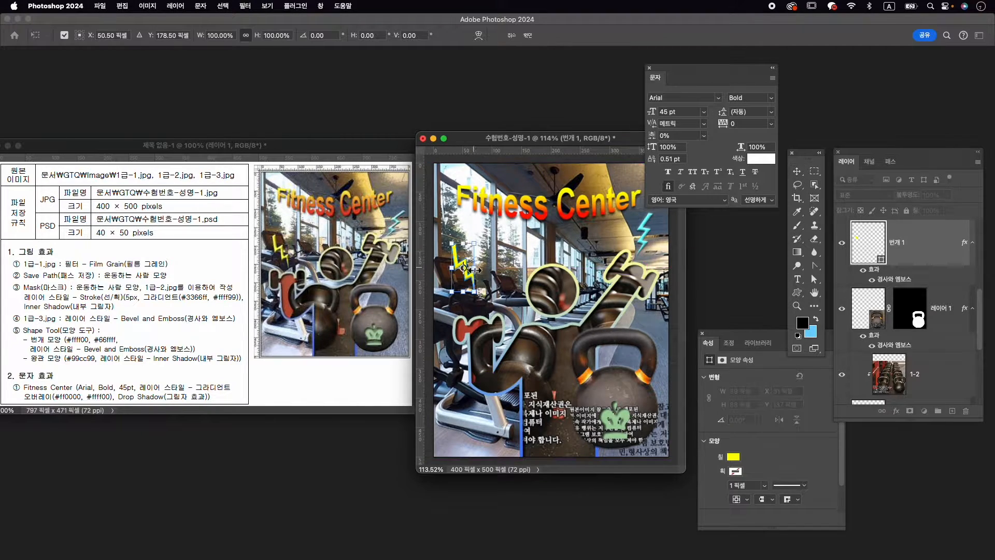
{"action": "left_click_drag", "start_coordinate": [472, 277], "coordinate": [463, 297]}
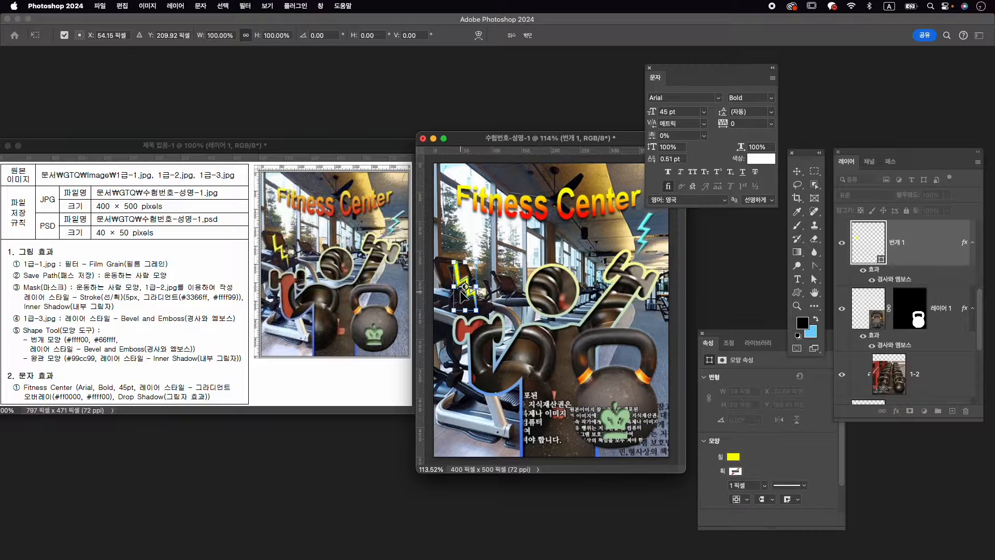
{"action": "left_click_drag", "start_coordinate": [487, 258], "coordinate": [484, 254]}
{"action": "key", "text": "Return"}
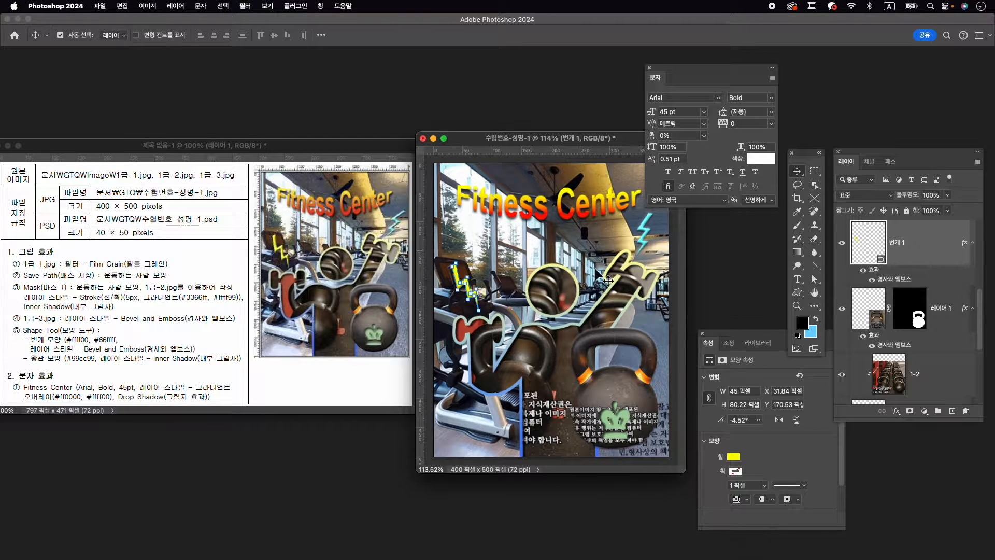
Step: Scale the kettlebell on the 레이어 1 layer down proportionally around its center to about 174 × 214 pixels
{"action": "left_click", "coordinate": [630, 388]}
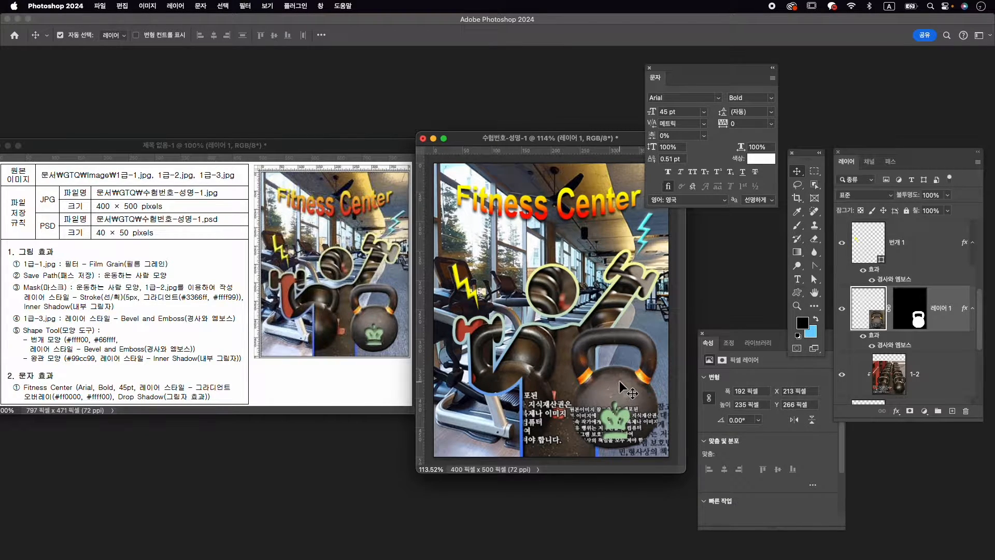
{"action": "key", "text": "super+t"}
{"action": "left_click_drag", "start_coordinate": [558, 318], "coordinate": [563, 324]}
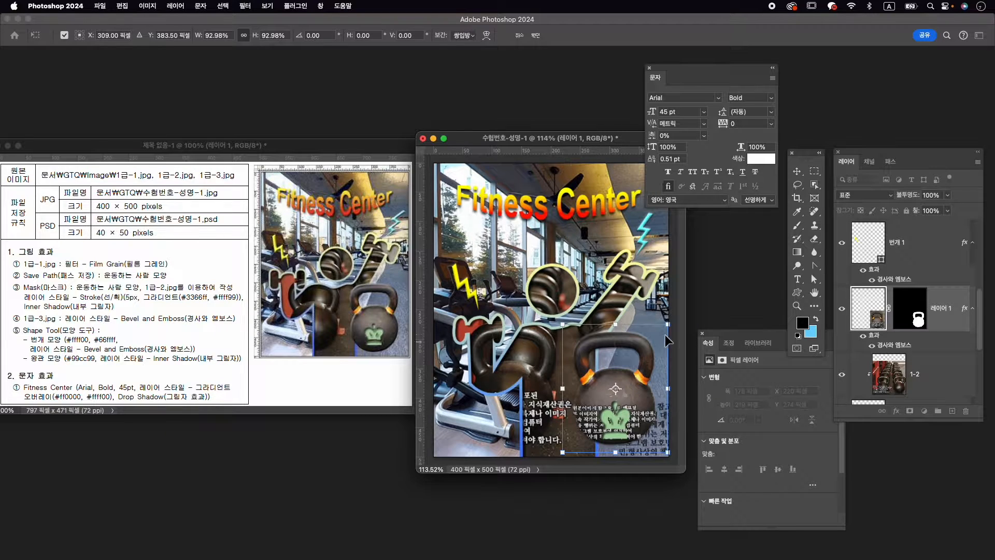
{"action": "left_click_drag", "start_coordinate": [667, 324], "coordinate": [664, 327]}
{"action": "key", "text": "Return"}
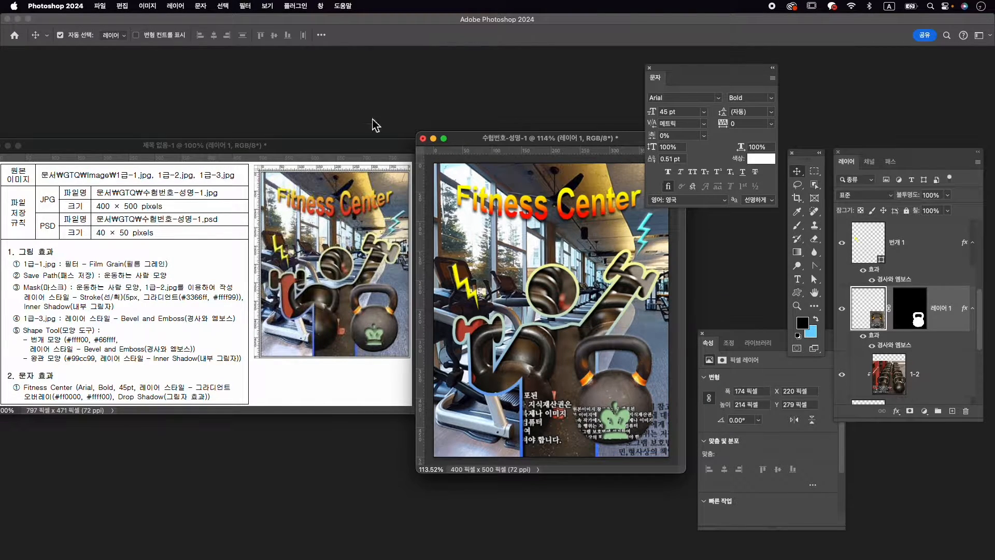
Step: Quick-export the adjusted poster to the GTQ folder, replacing 수험번호-성명-1.jpg
{"action": "left_click", "coordinate": [122, 6]}
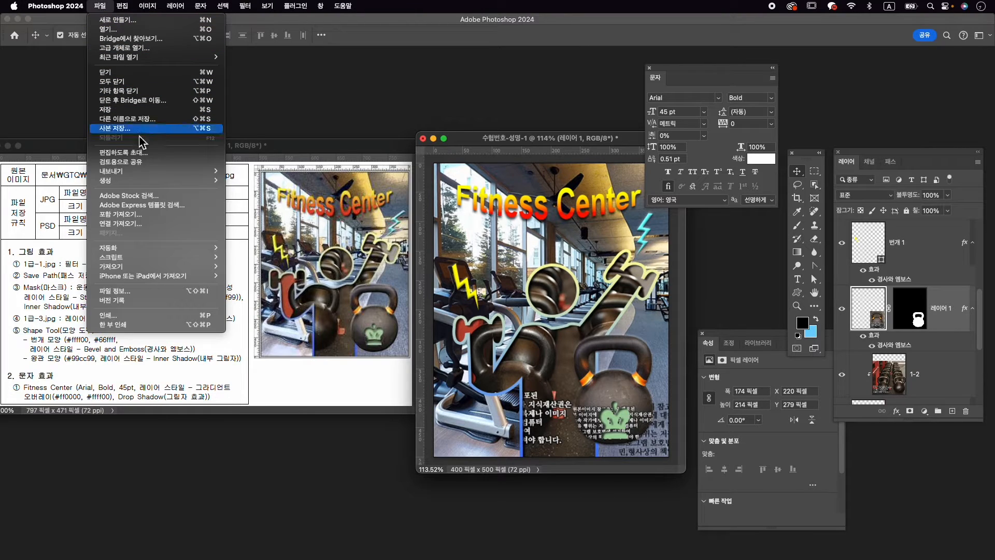
{"action": "mouse_move", "coordinate": [168, 177]}
{"action": "left_click", "coordinate": [248, 171]}
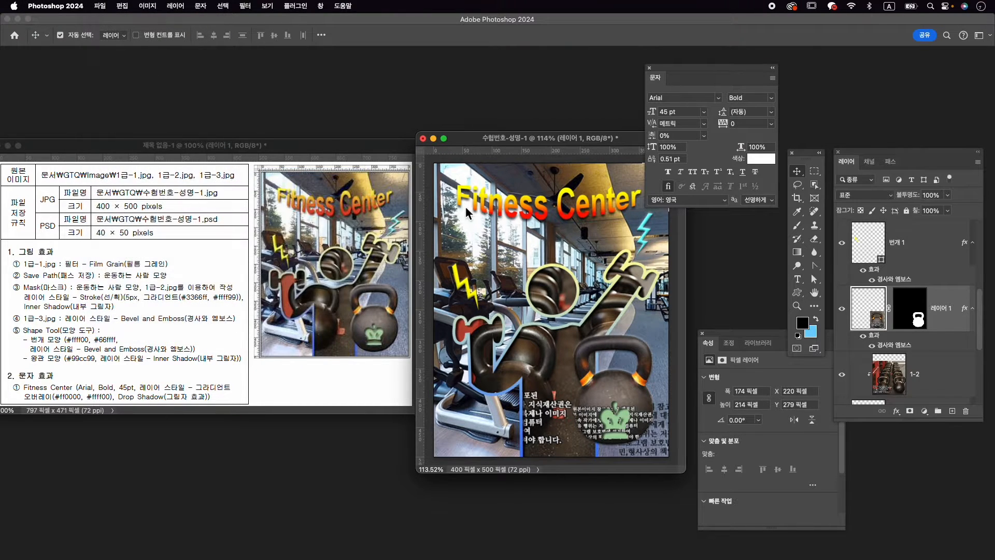
{"action": "left_click", "coordinate": [550, 169]}
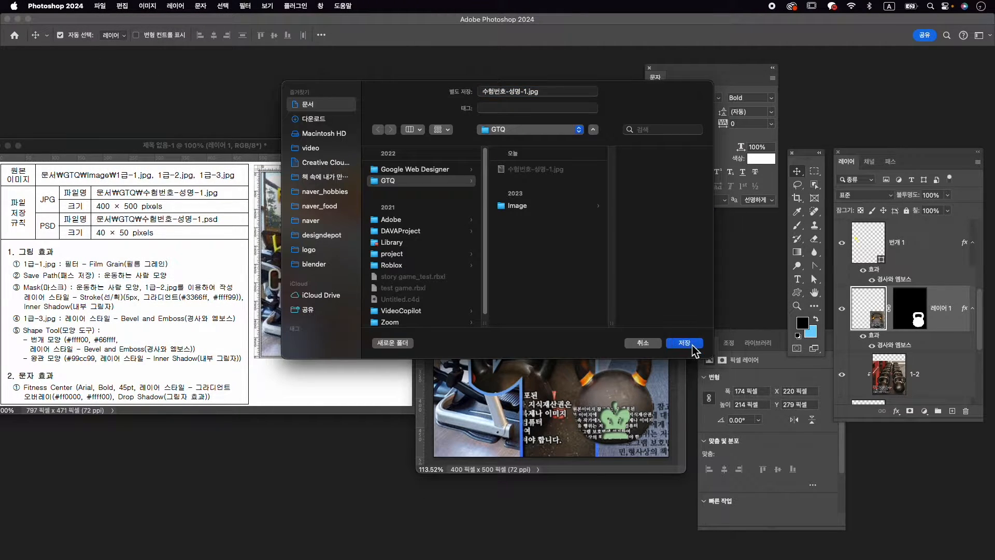
{"action": "left_click", "coordinate": [691, 345]}
{"action": "left_click", "coordinate": [526, 277]}
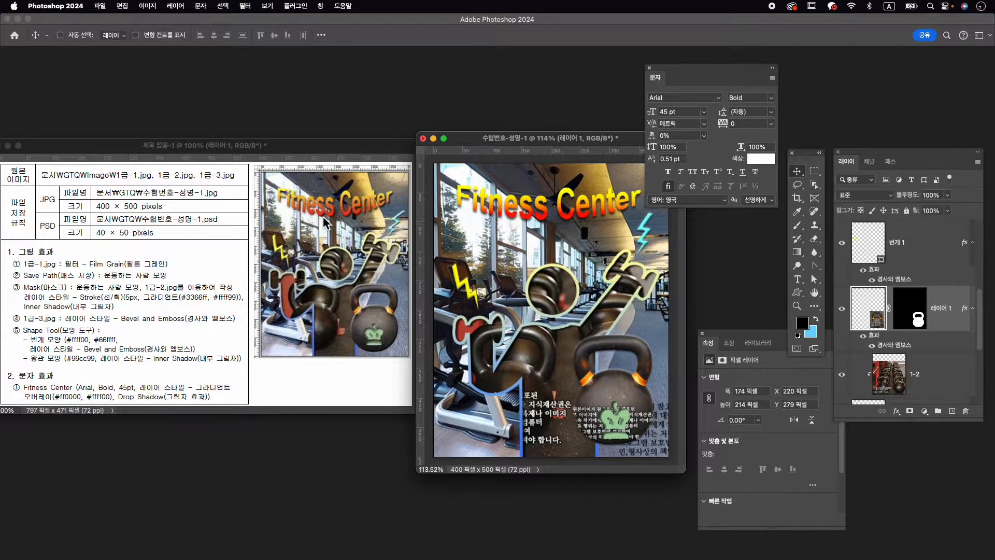
Step: Resize the poster image to 40 × 50 pixels
{"action": "key", "text": "super+alt+i"}
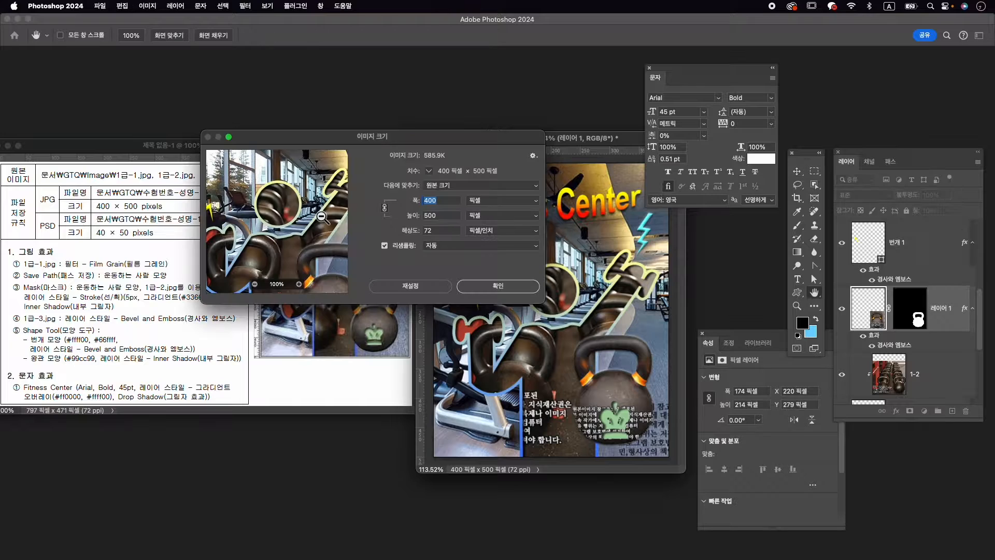
{"action": "type", "text": "50"}
{"action": "key", "text": "BackSpace"}
{"action": "key", "text": "BackSpace"}
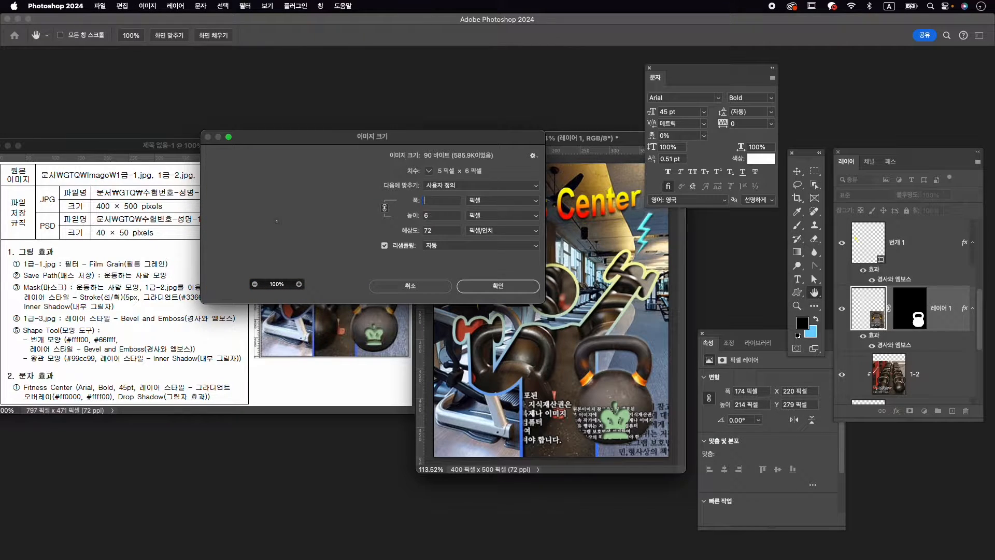
{"action": "type", "text": "40"}
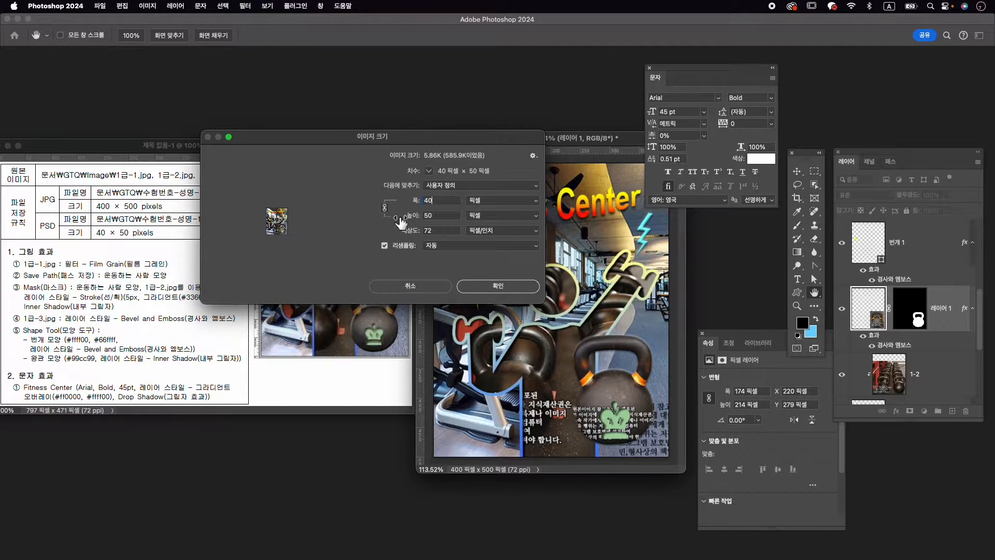
{"action": "left_click", "coordinate": [492, 288]}
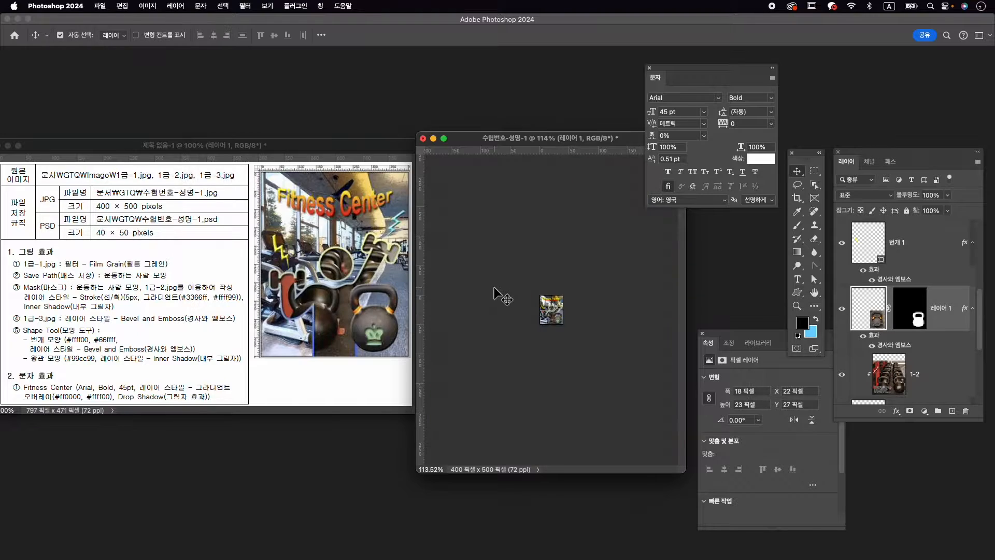
Step: Save the reduced document in Photoshop format as 수험번호-성명-1.psd in the GTQ folder
{"action": "left_click", "coordinate": [101, 6]}
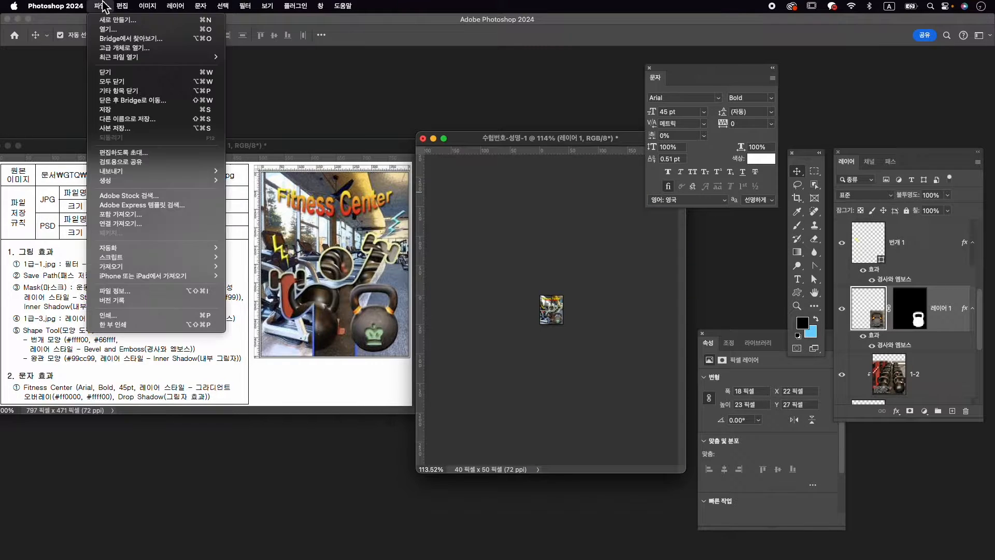
{"action": "left_click", "coordinate": [135, 120]}
{"action": "left_click", "coordinate": [413, 263]}
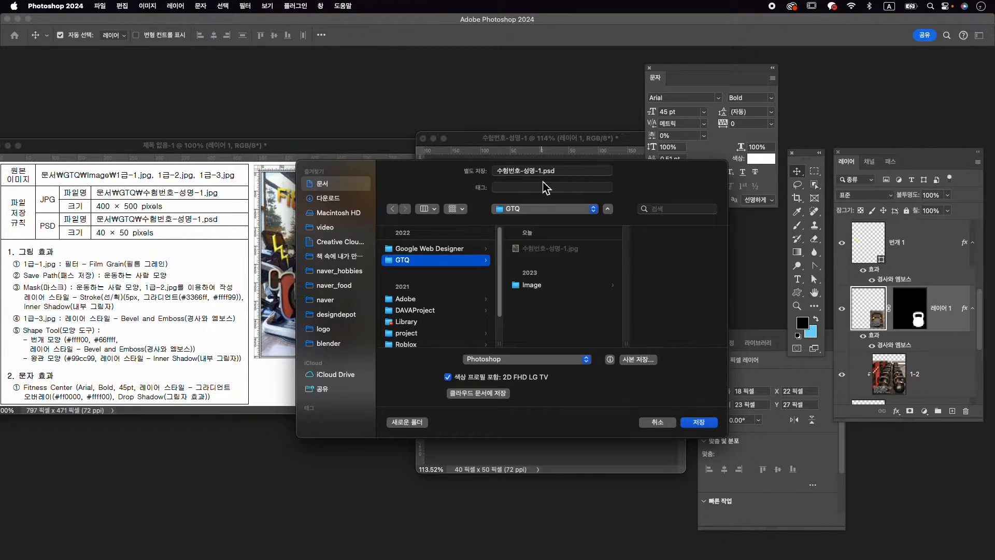
{"action": "left_click", "coordinate": [699, 422]}
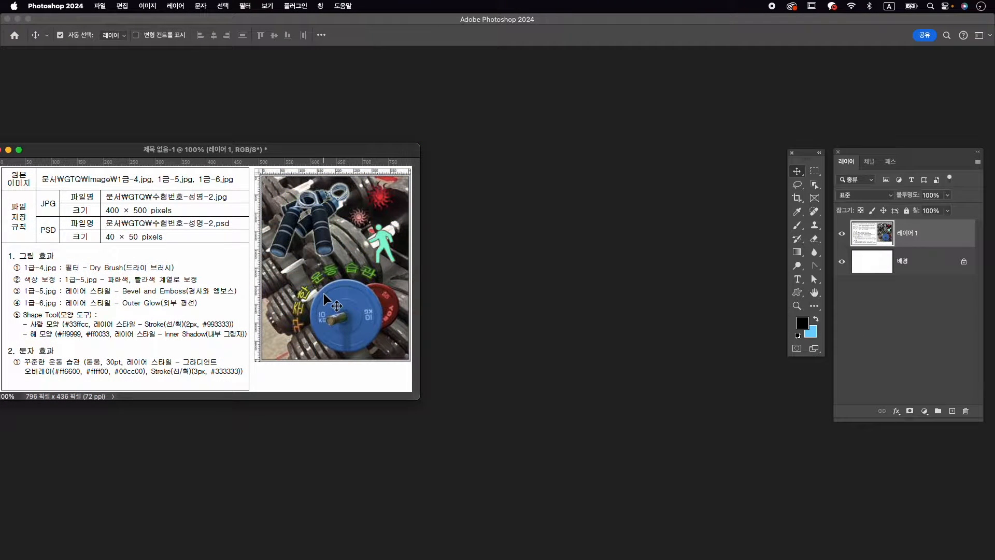
Step: Create a 400 × 500 pixel document named 수험번호-성명-2, then place its window beside the reference sheet and enlarge it
{"action": "key", "text": "super+n"}
{"action": "key", "text": "ctrl+space"}
{"action": "type", "text": "수험"}
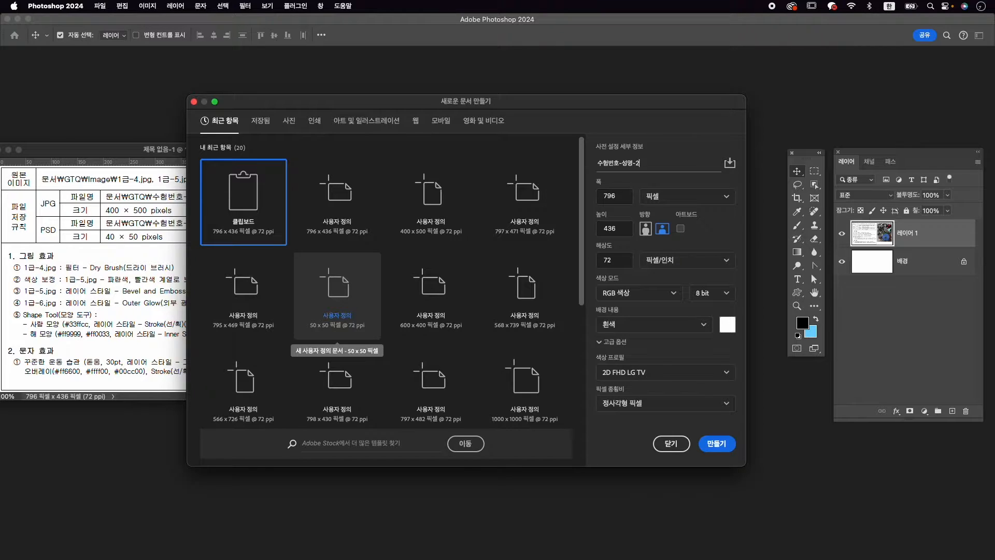
{"action": "type", "text": "번호-성명-2"}
{"action": "key", "text": "Tab"}
{"action": "type", "text": "4"}
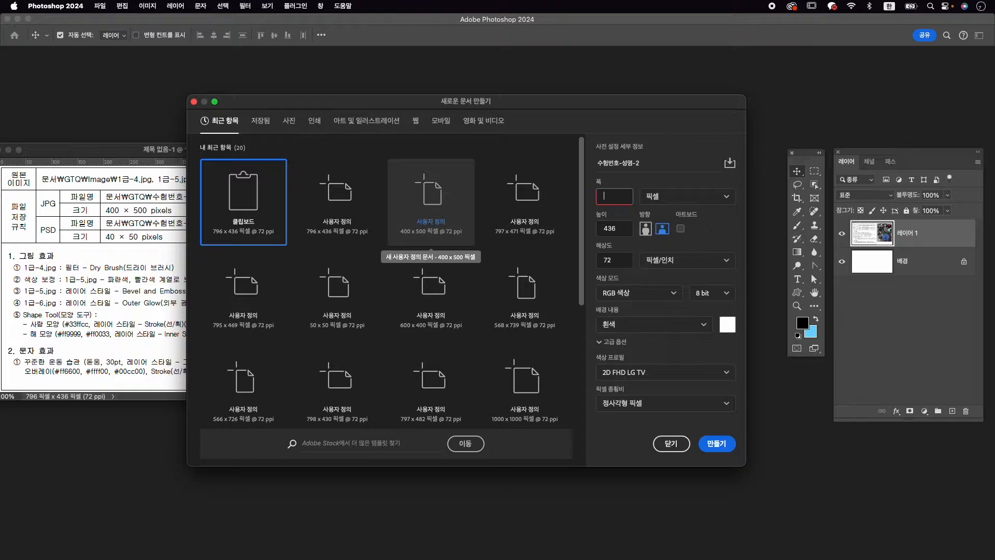
{"action": "type", "text": "00"}
{"action": "key", "text": "Tab"}
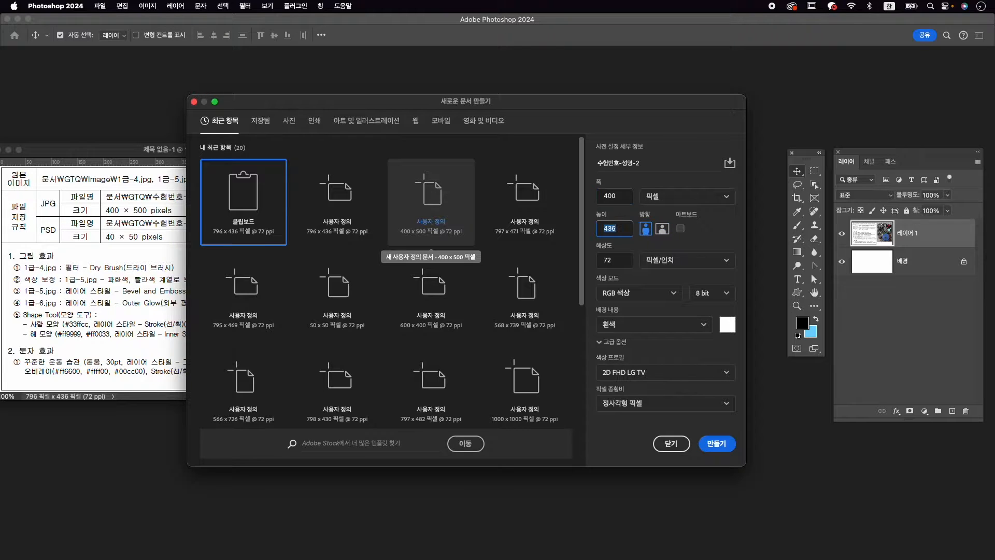
{"action": "type", "text": "500"}
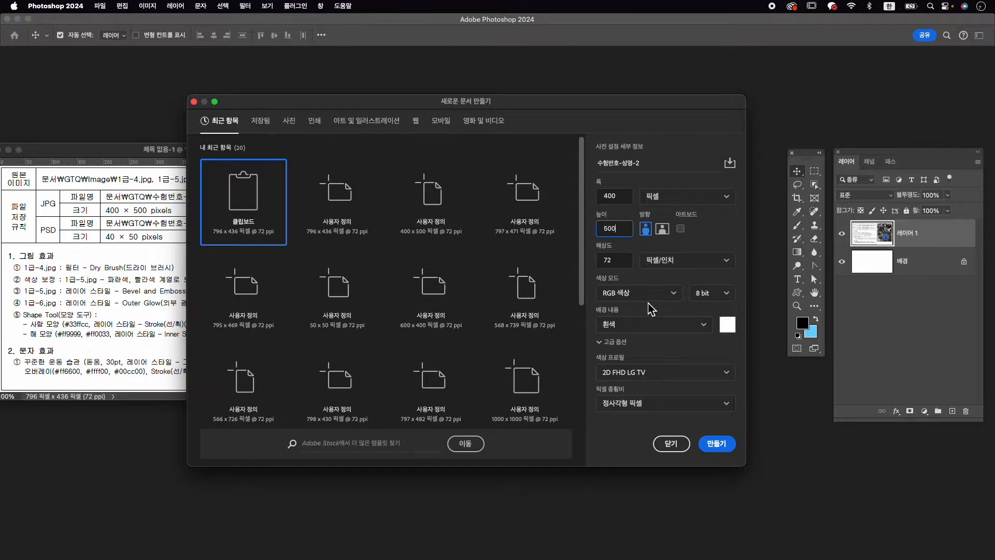
{"action": "left_click", "coordinate": [725, 447]}
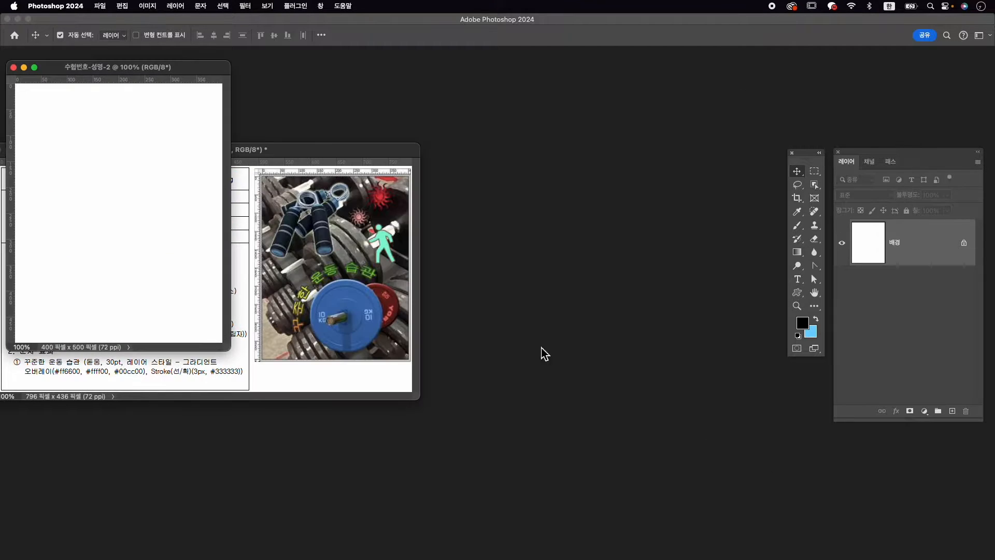
{"action": "left_click_drag", "start_coordinate": [142, 67], "coordinate": [544, 123]}
{"action": "left_click_drag", "start_coordinate": [634, 413], "coordinate": [671, 464]}
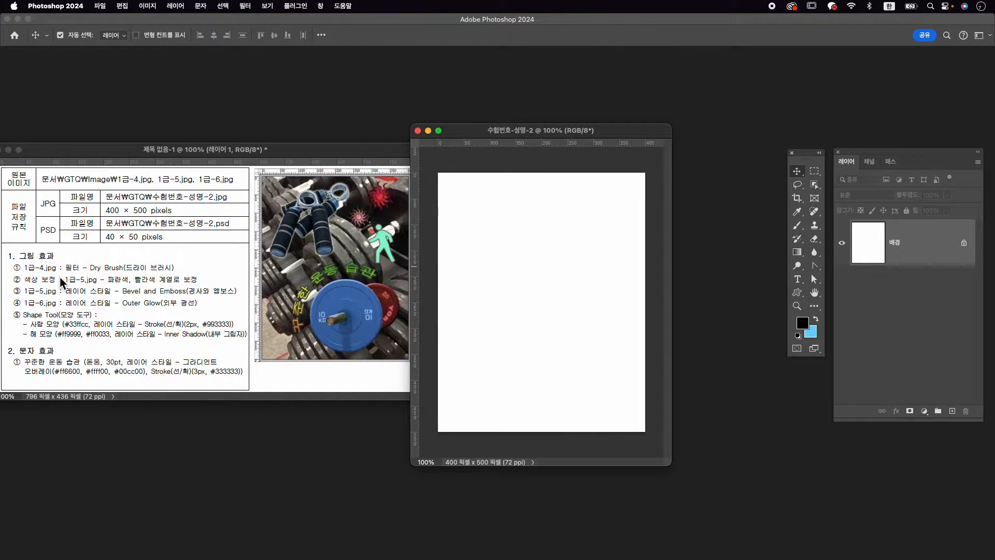
Step: Open 1급-4.jpg from the GTQ Image folder and move its window beside the new document
{"action": "key", "text": "super+o"}
{"action": "left_click", "coordinate": [531, 175]}
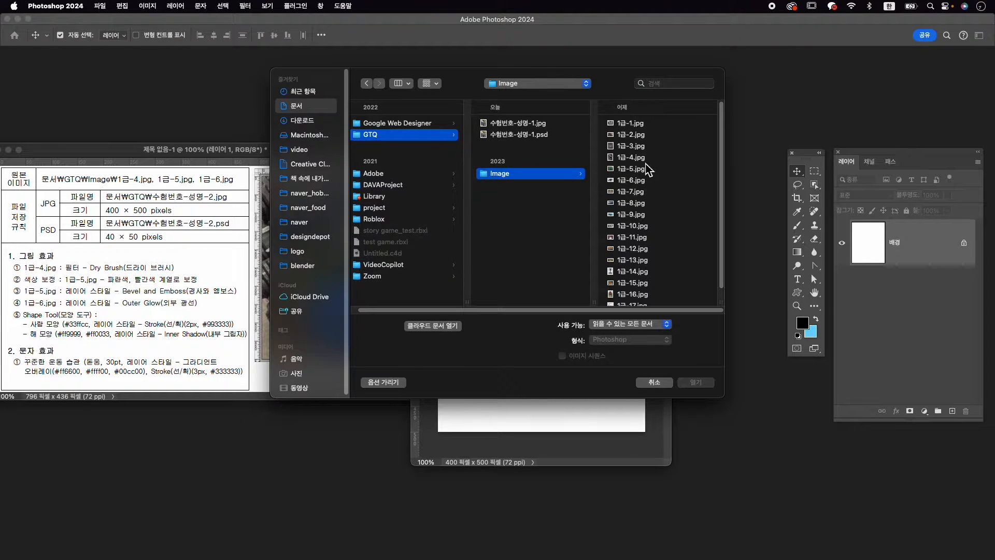
{"action": "left_click", "coordinate": [648, 157]}
{"action": "left_click", "coordinate": [696, 382]}
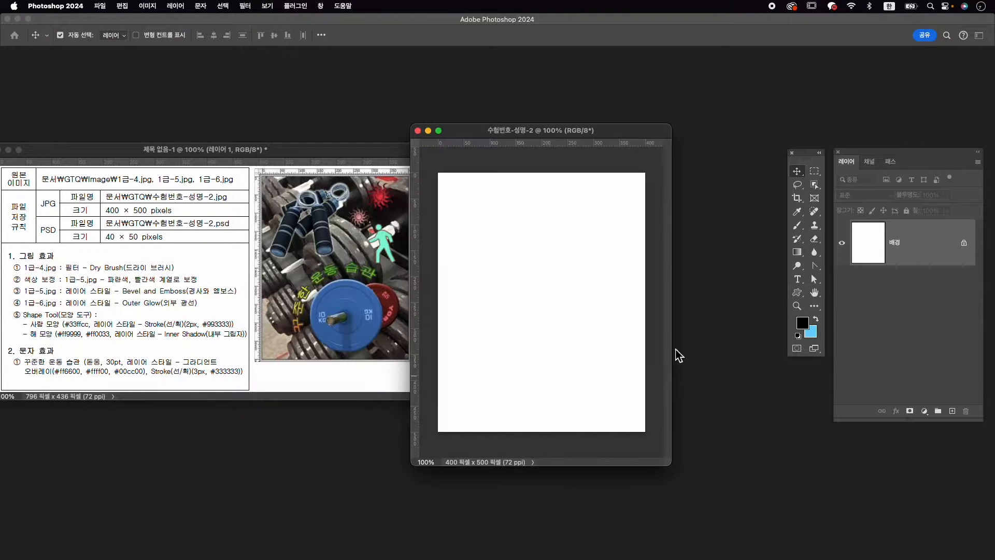
{"action": "left_click_drag", "start_coordinate": [179, 76], "coordinate": [706, 101]}
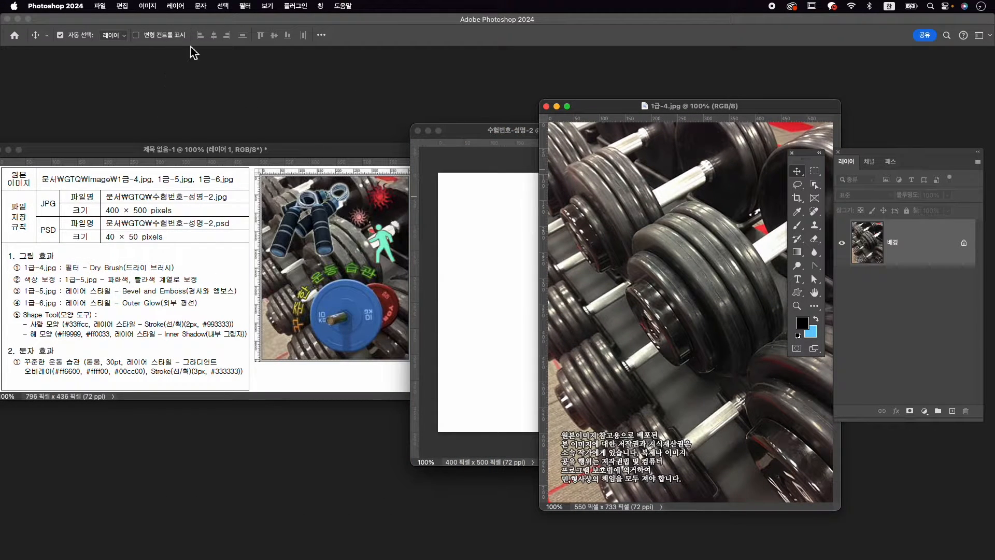
Step: Apply the Dry Brush filter with brush size 2, detail 8 and texture 1 to 1급-4.jpg, then resize the image to 400 × 533 pixels
{"action": "left_click", "coordinate": [245, 6]}
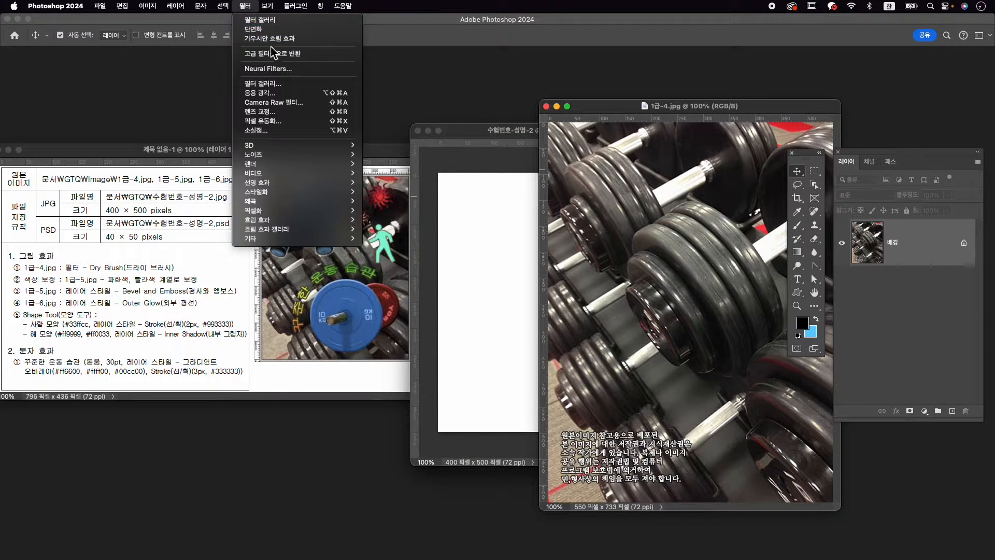
{"action": "left_click", "coordinate": [294, 83]}
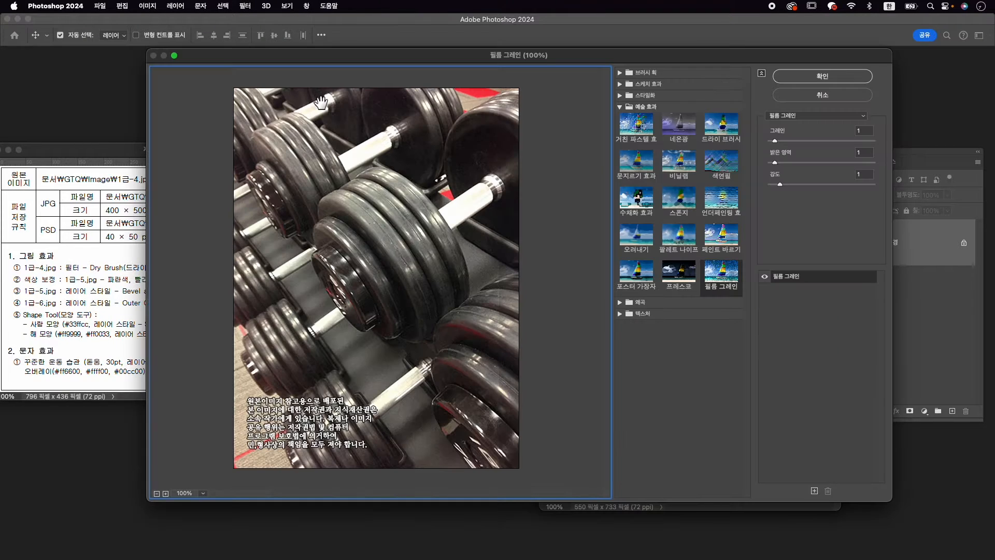
{"action": "left_click", "coordinate": [732, 133]}
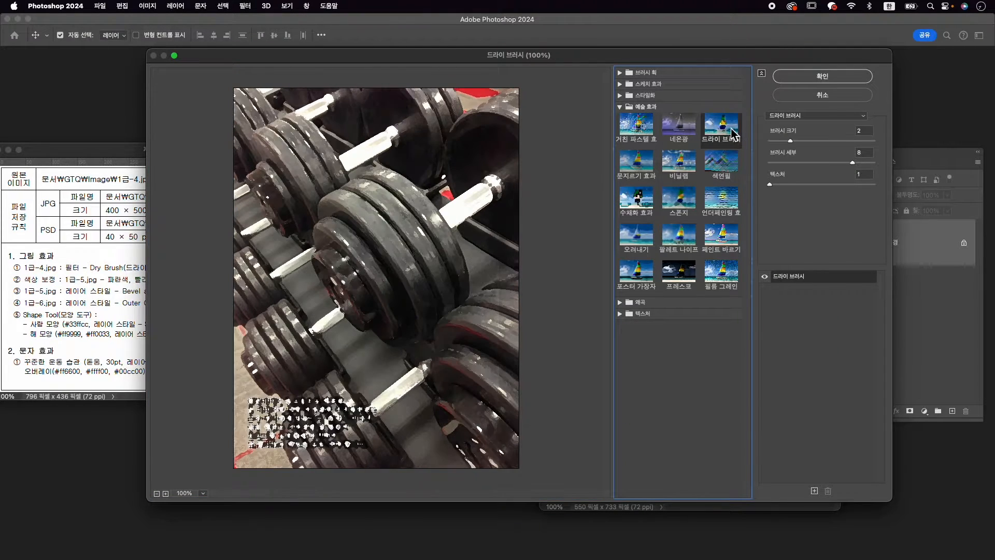
{"action": "left_click", "coordinate": [863, 78]}
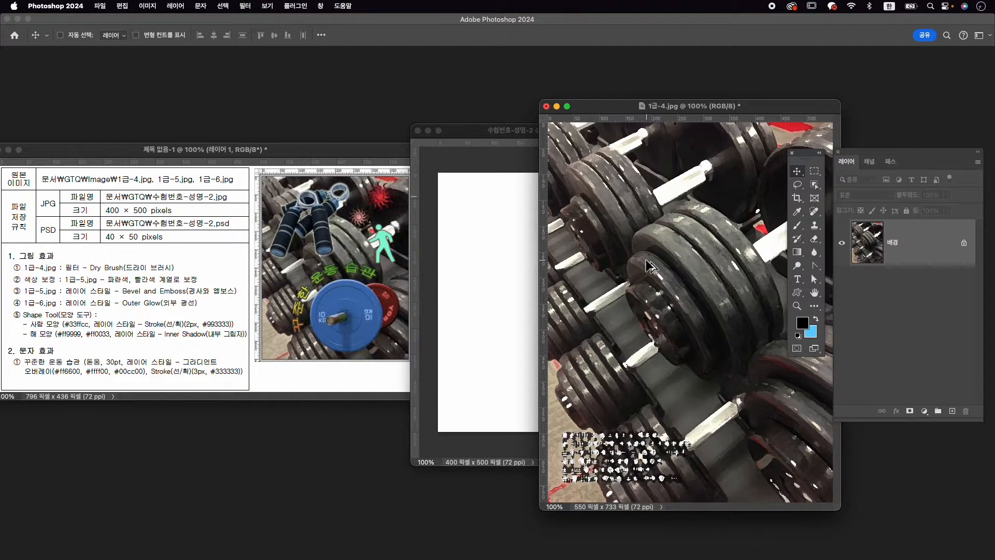
{"action": "key", "text": "super+alt+i"}
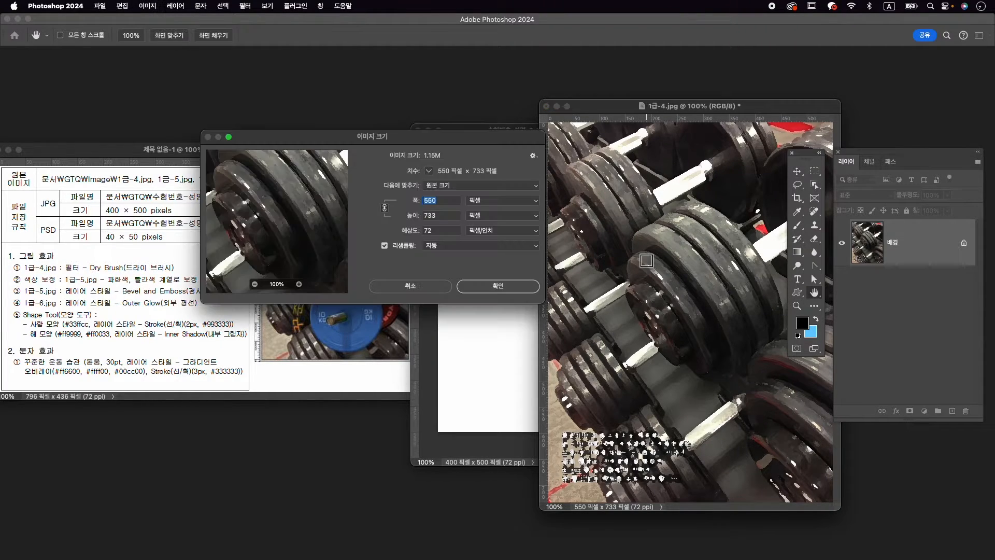
{"action": "key", "text": "Return"}
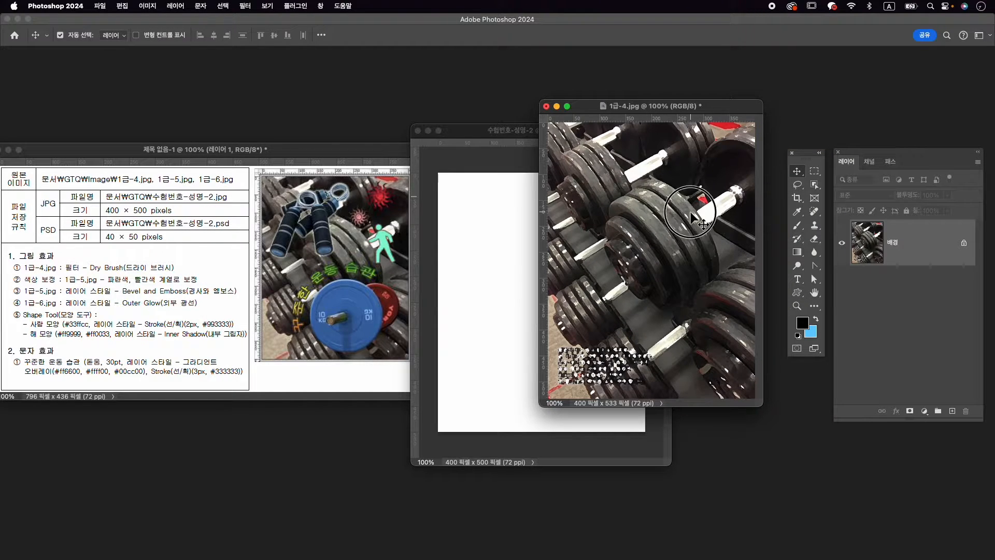
Step: Copy the filtered dumbbell image into the 수험번호-성명-2 document and close 1급-4.jpg without saving
{"action": "left_click_drag", "start_coordinate": [690, 211], "coordinate": [591, 235]}
{"action": "left_click", "coordinate": [546, 106]}
{"action": "left_click", "coordinate": [551, 218]}
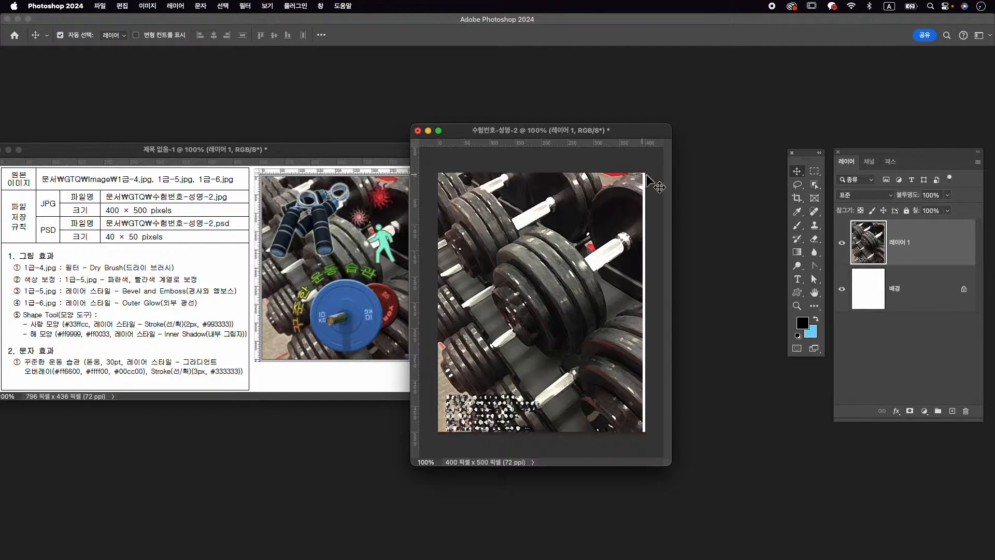
Step: Centre the dumbbell layer horizontally and vertically relative to the canvas and rename it 1-4
{"action": "left_click", "coordinate": [322, 35]}
{"action": "left_click", "coordinate": [348, 139]}
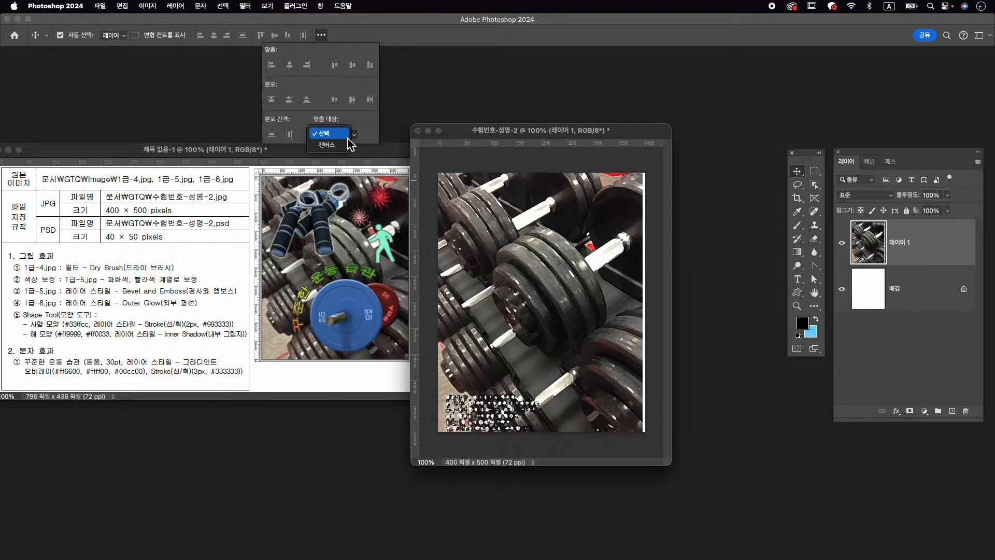
{"action": "left_click", "coordinate": [349, 145]}
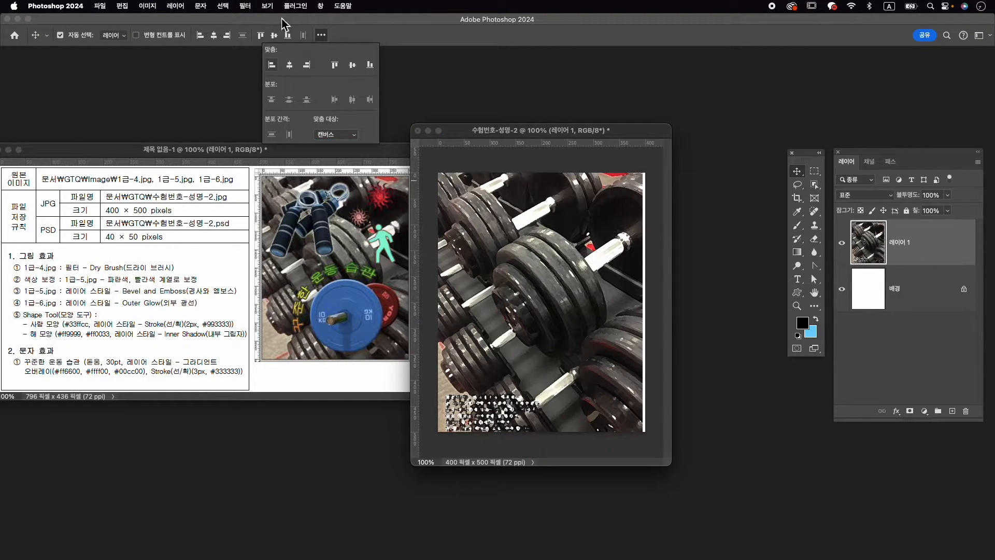
{"action": "left_click", "coordinate": [320, 7]}
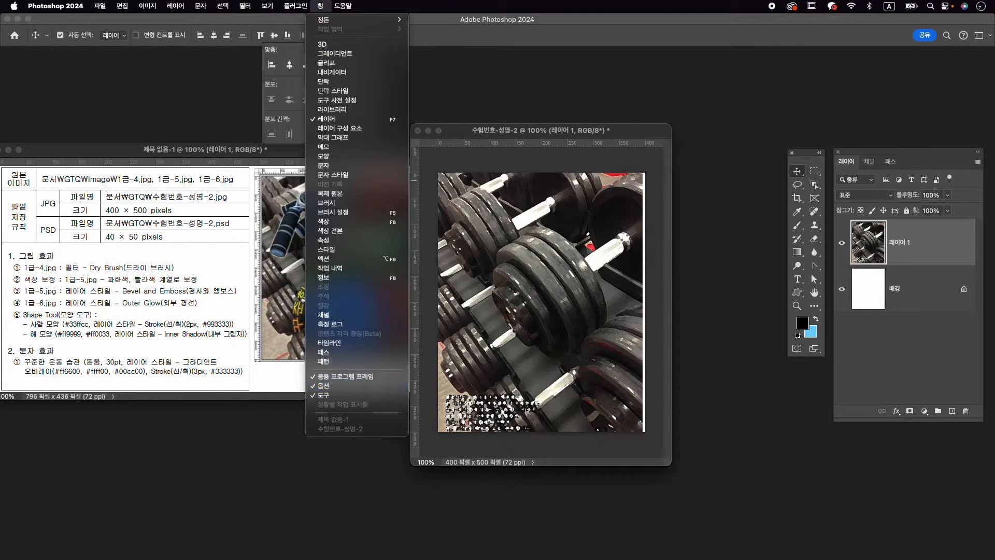
{"action": "left_click", "coordinate": [321, 6]}
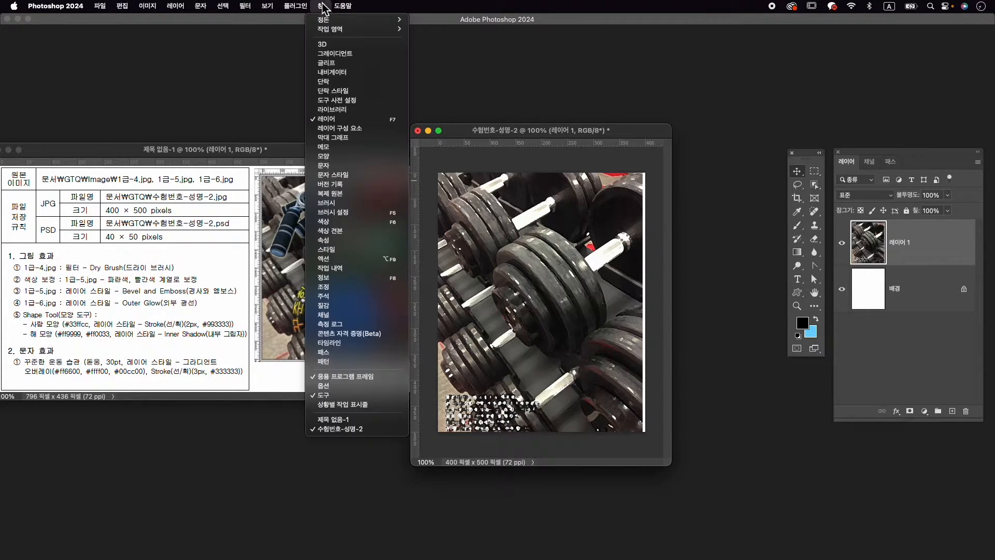
{"action": "left_click", "coordinate": [354, 389]}
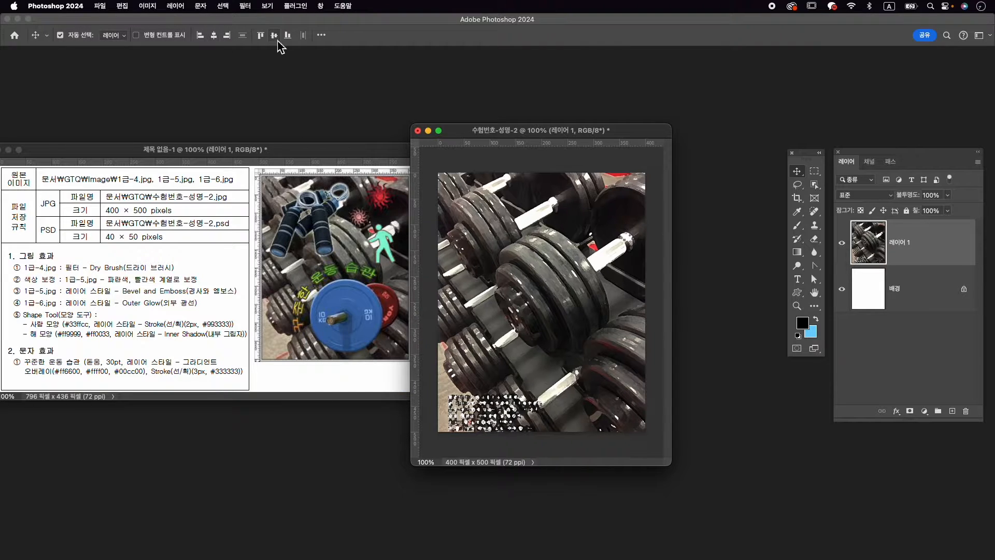
{"action": "left_click", "coordinate": [275, 38]}
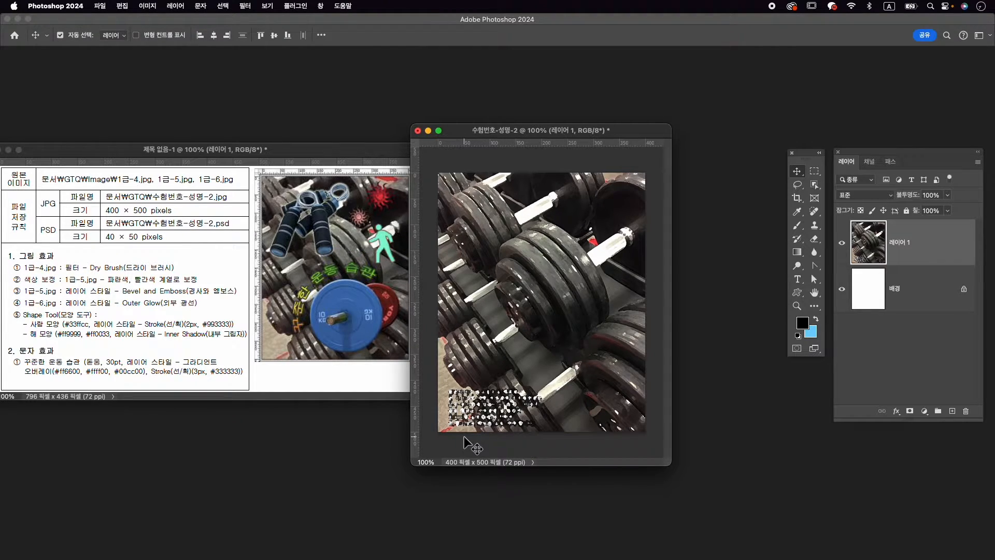
{"action": "double_click", "coordinate": [900, 242]}
{"action": "key", "text": "Return"}
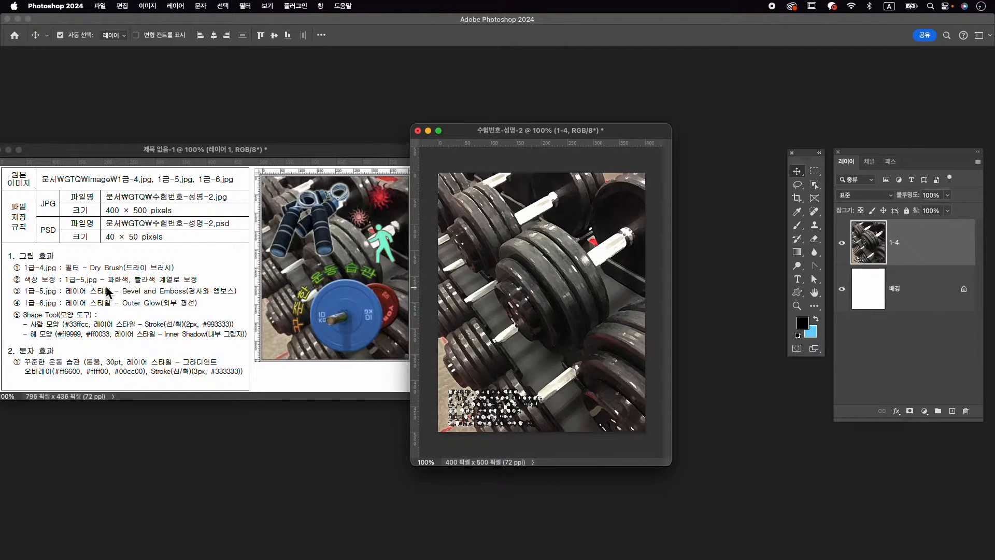
Step: Open 1급-5.jpg from the Image folder and move its window over the 수험번호-성명-2 document
{"action": "key", "text": "super+o"}
{"action": "left_click", "coordinate": [629, 169]}
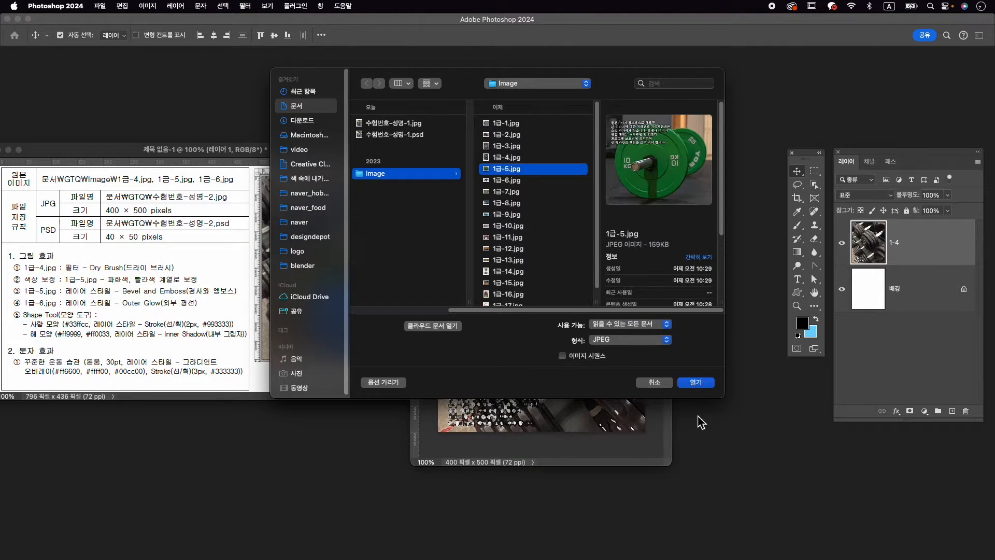
{"action": "left_click", "coordinate": [697, 383]}
{"action": "left_click_drag", "start_coordinate": [216, 92], "coordinate": [679, 76]}
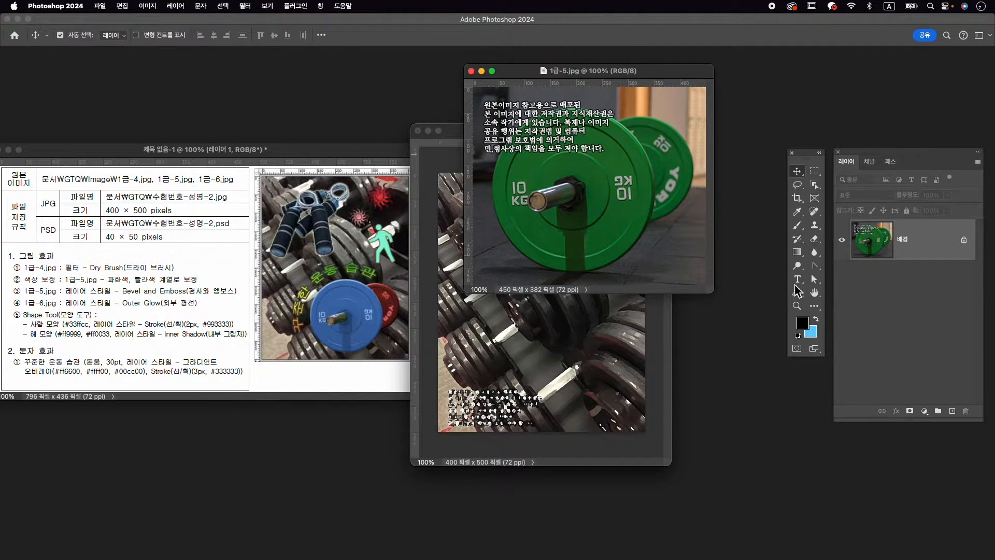
Step: Select the front green weight plate with the Quick Selection tool and subtract the metal bar from the selection
{"action": "left_click", "coordinate": [815, 185]}
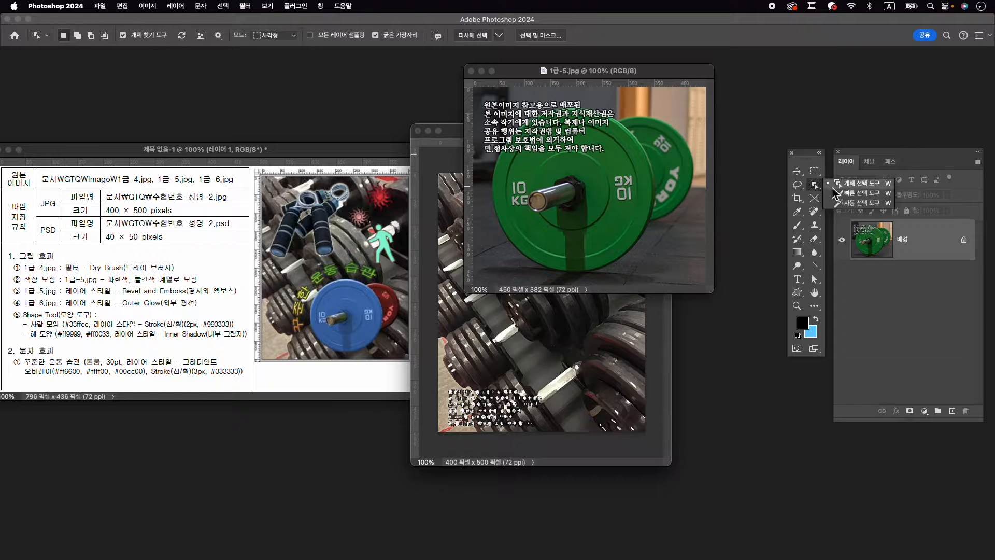
{"action": "left_click", "coordinate": [847, 198]}
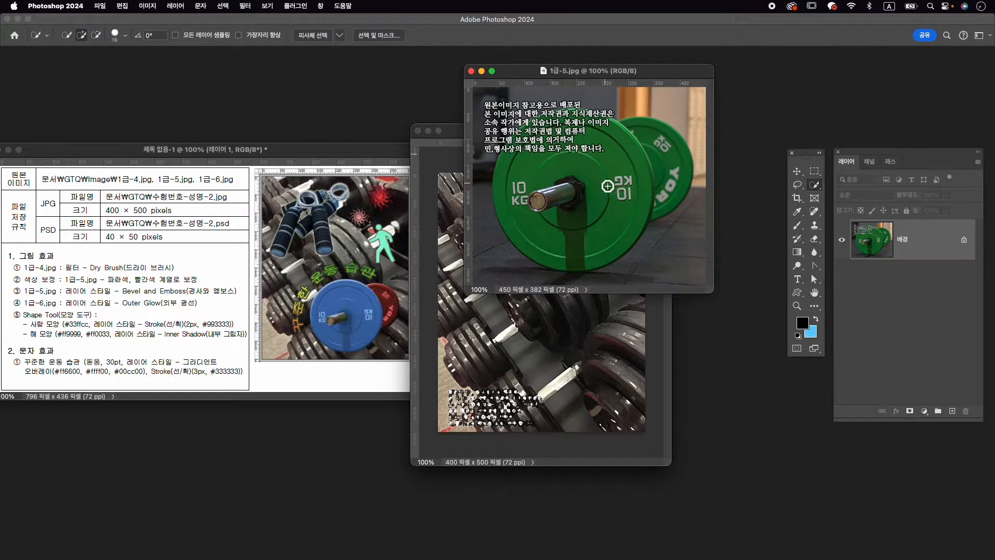
{"action": "key", "text": "bracketright"}
{"action": "mouse_move", "coordinate": [601, 179]}
{"action": "left_mouse_down"}
{"action": "mouse_move", "coordinate": [614, 220]}
{"action": "mouse_move", "coordinate": [587, 245]}
{"action": "mouse_move", "coordinate": [555, 243]}
{"action": "mouse_move", "coordinate": [519, 208]}
{"action": "mouse_move", "coordinate": [536, 163]}
{"action": "mouse_move", "coordinate": [578, 135]}
{"action": "left_mouse_up"}
{"action": "key", "text": "bracketleft"}
{"action": "key", "text": "alt"}
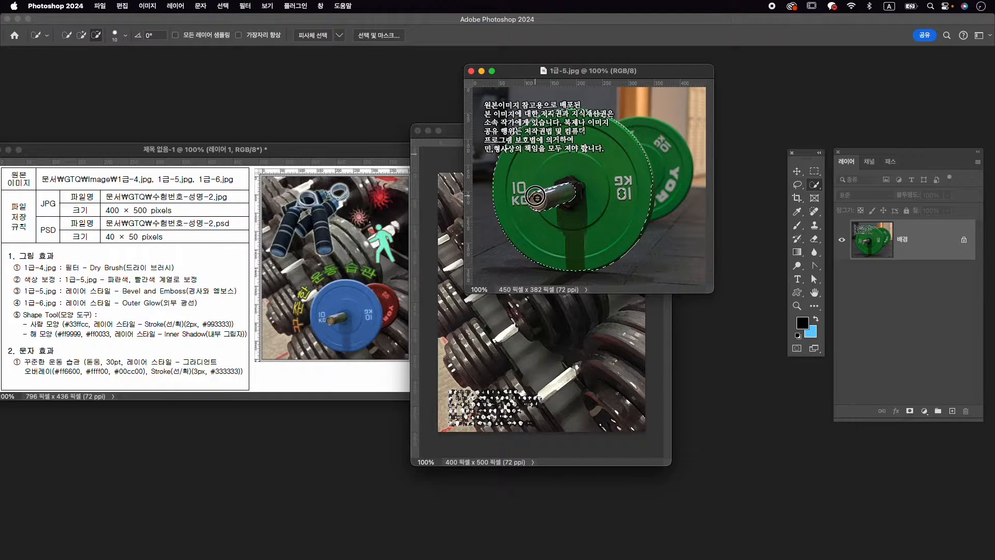
{"action": "left_click_drag", "start_coordinate": [572, 185], "coordinate": [571, 197]}
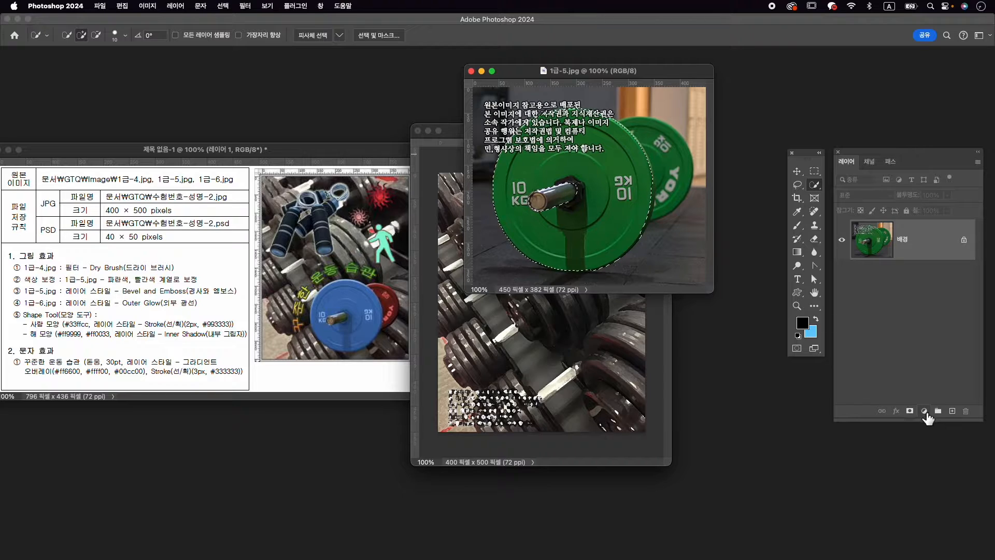
Step: Colour the selected plate blue with a colorized Hue/Saturation adjustment layer at hue 221, saturation 53 and lightness +25
{"action": "left_click", "coordinate": [924, 411]}
{"action": "left_click", "coordinate": [944, 301]}
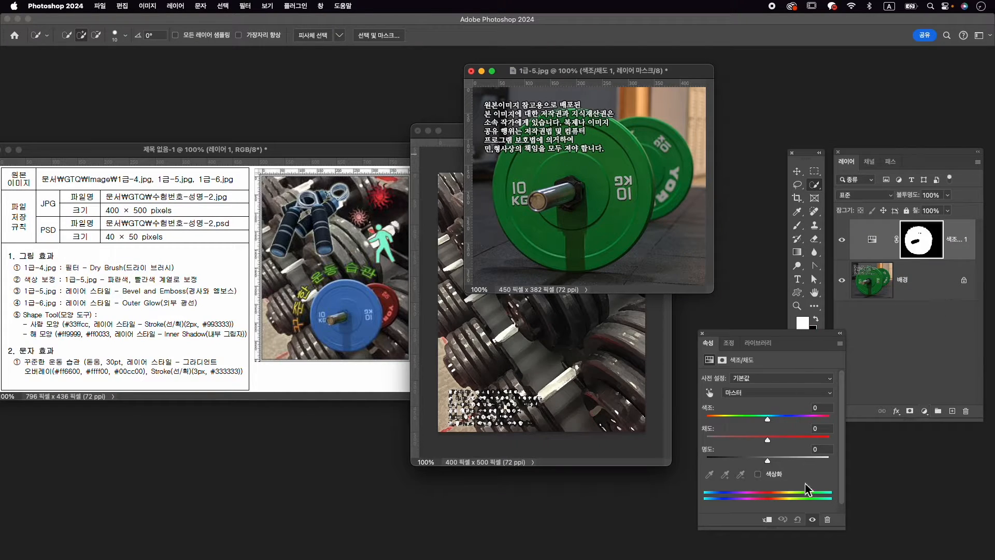
{"action": "left_click", "coordinate": [774, 473]}
{"action": "left_click_drag", "start_coordinate": [782, 417], "coordinate": [783, 460]}
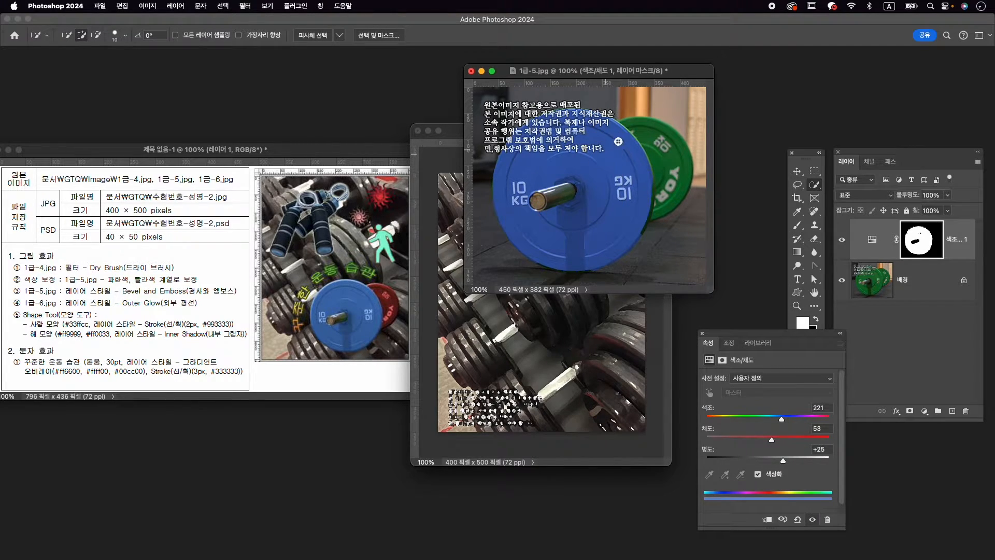
Step: Paint white on the adjustment mask with a 15-pixel brush to extend the blue along the front plate's upper right rim
{"action": "scroll", "coordinate": [621, 135], "scroll_direction": "up", "scroll_amount": 5}
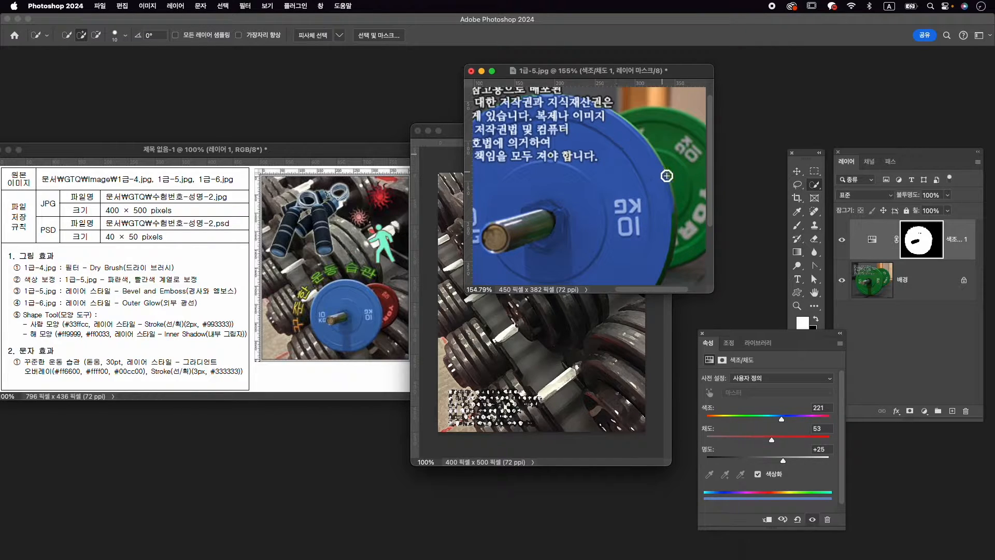
{"action": "left_click", "coordinate": [930, 246]}
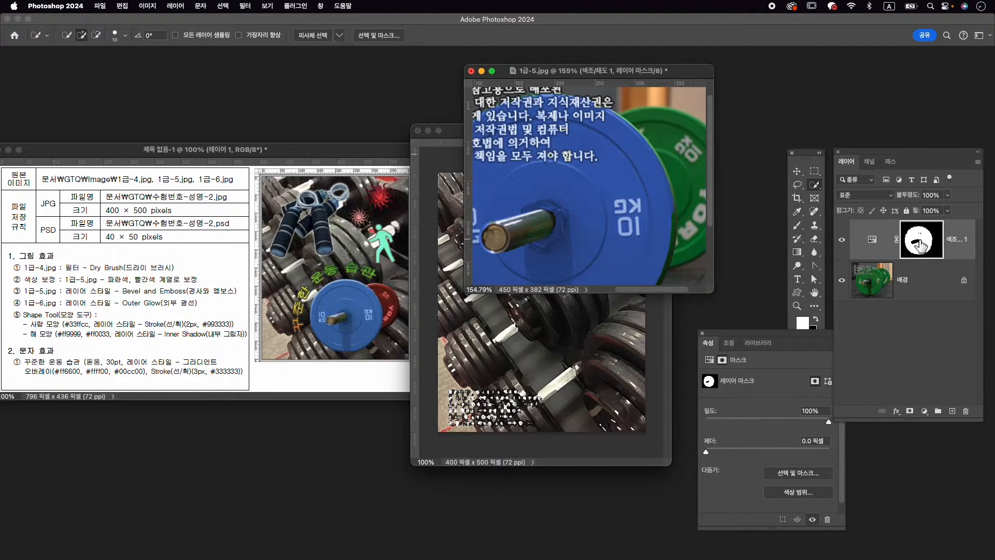
{"action": "key", "text": "b"}
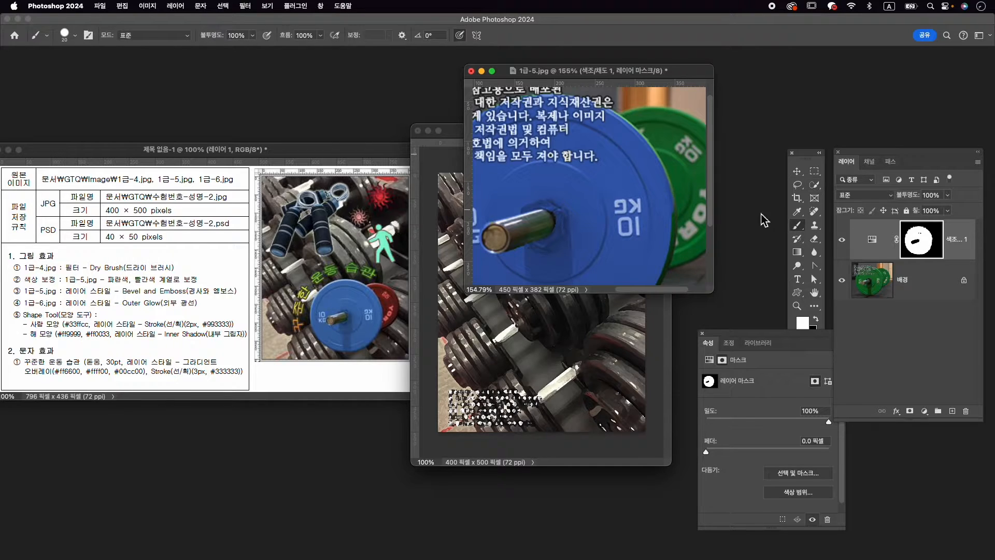
{"action": "left_click", "coordinate": [799, 225]}
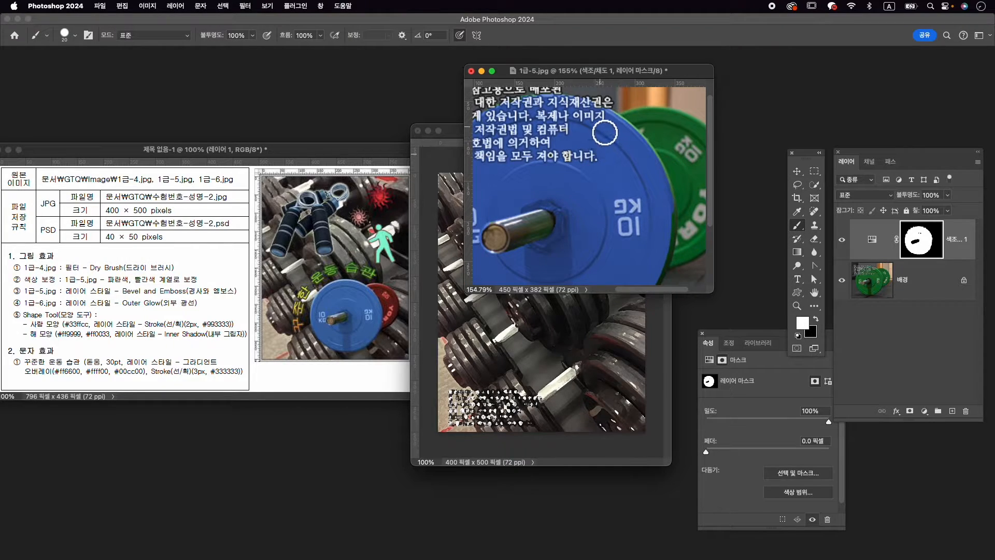
{"action": "key", "text": "bracketleft"}
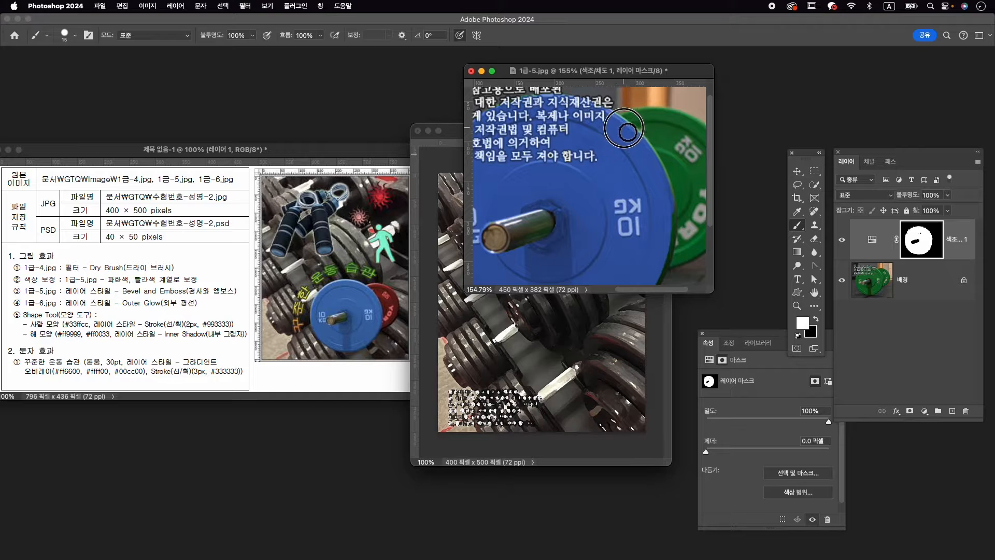
{"action": "left_click_drag", "start_coordinate": [606, 113], "coordinate": [664, 177]}
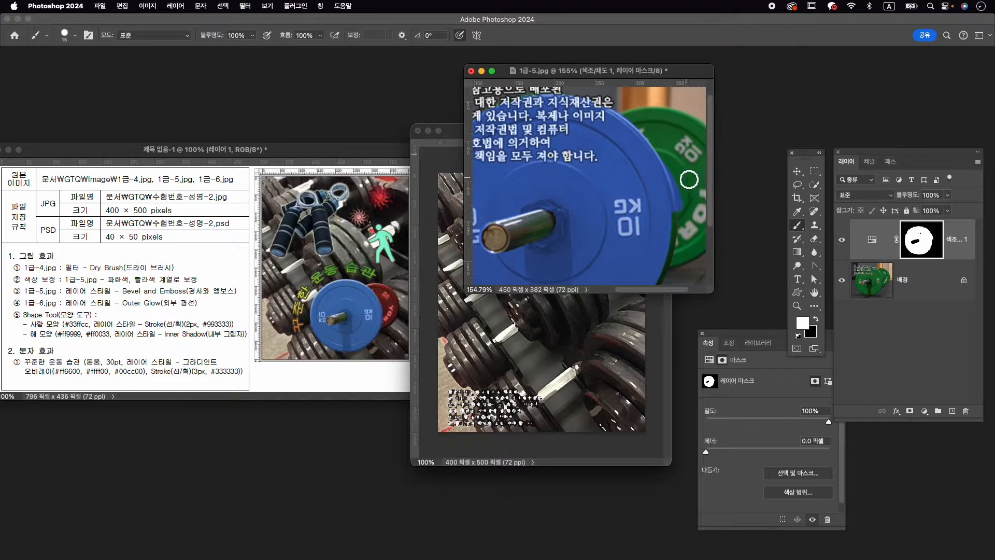
Step: Paint black on the adjustment mask to remove blue spill from the rear plate beside the front plate's rim
{"action": "key", "text": "x"}
{"action": "left_click", "coordinate": [669, 147]}
{"action": "left_click_drag", "start_coordinate": [674, 150], "coordinate": [689, 225]}
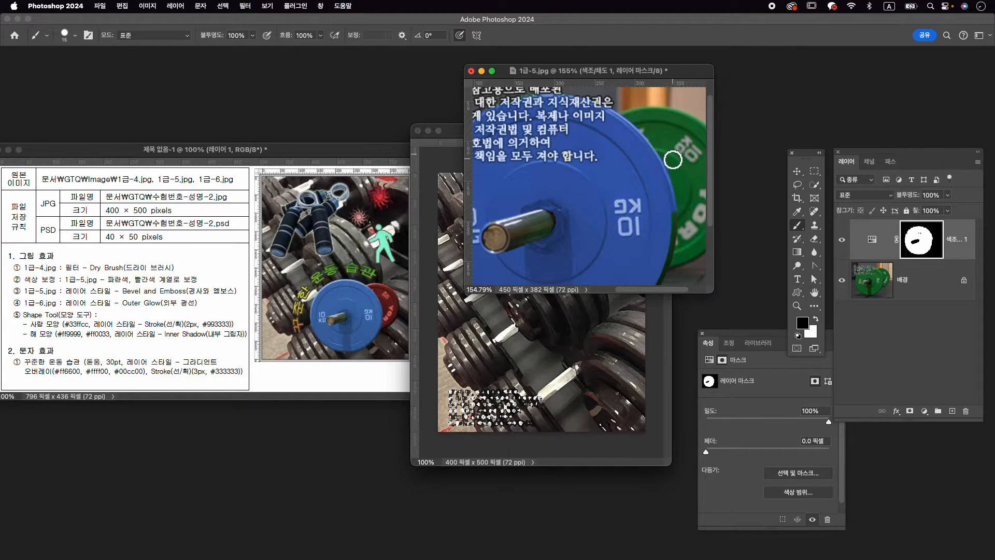
{"action": "left_click_drag", "start_coordinate": [673, 162], "coordinate": [684, 189]}
Step: Refine the mask along the front plate's lower right rim, painting white over green gaps and black over blue spill
{"action": "left_click_drag", "start_coordinate": [616, 262], "coordinate": [596, 179]}
{"action": "key", "text": "x"}
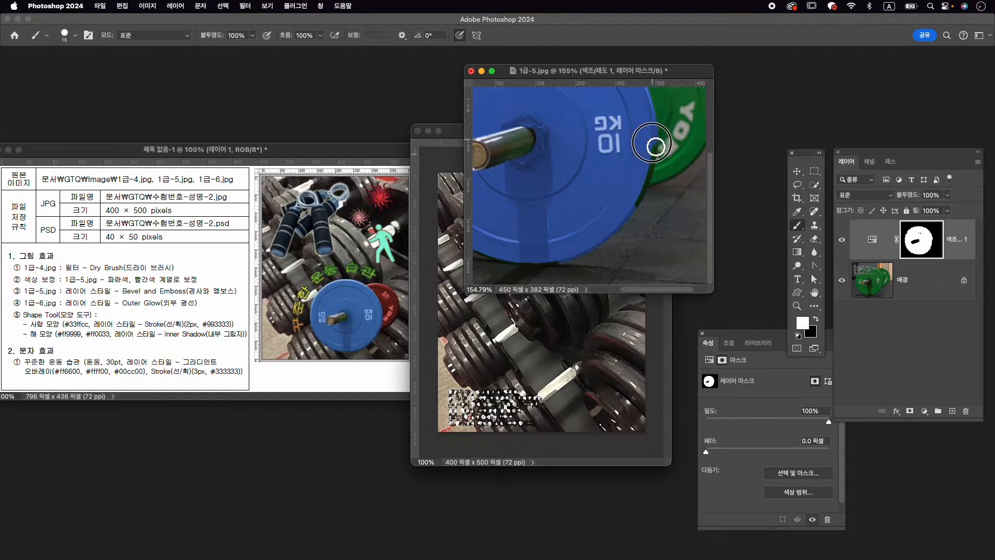
{"action": "mouse_move", "coordinate": [652, 143]}
{"action": "left_mouse_down"}
{"action": "mouse_move", "coordinate": [637, 215]}
{"action": "mouse_move", "coordinate": [659, 192]}
{"action": "mouse_move", "coordinate": [636, 231]}
{"action": "mouse_move", "coordinate": [655, 186]}
{"action": "mouse_move", "coordinate": [646, 179]}
{"action": "mouse_move", "coordinate": [631, 209]}
{"action": "left_mouse_up"}
{"action": "key", "text": "x"}
{"action": "key", "text": "x"}
{"action": "left_click_drag", "start_coordinate": [648, 175], "coordinate": [631, 213]}
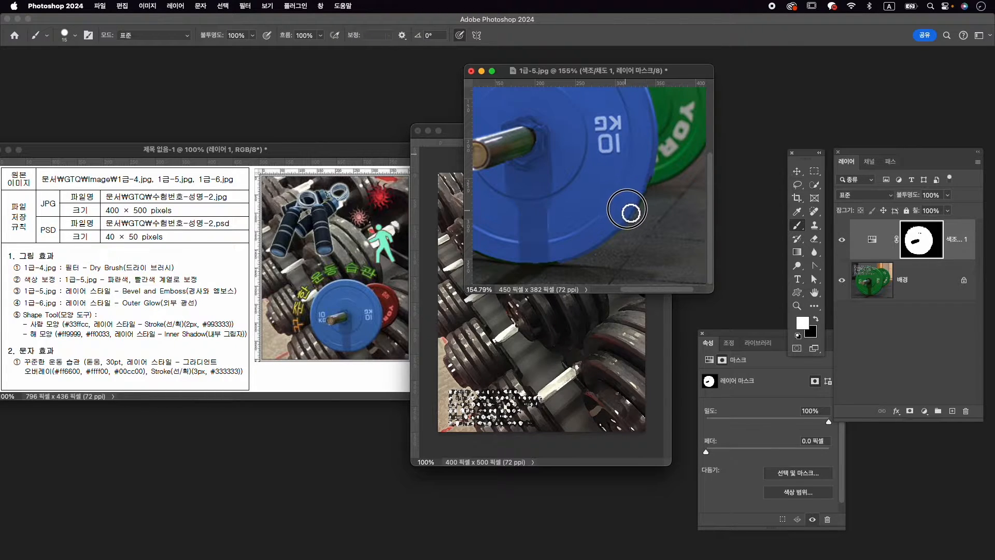
{"action": "key", "text": "x"}
{"action": "left_click_drag", "start_coordinate": [658, 181], "coordinate": [642, 210]}
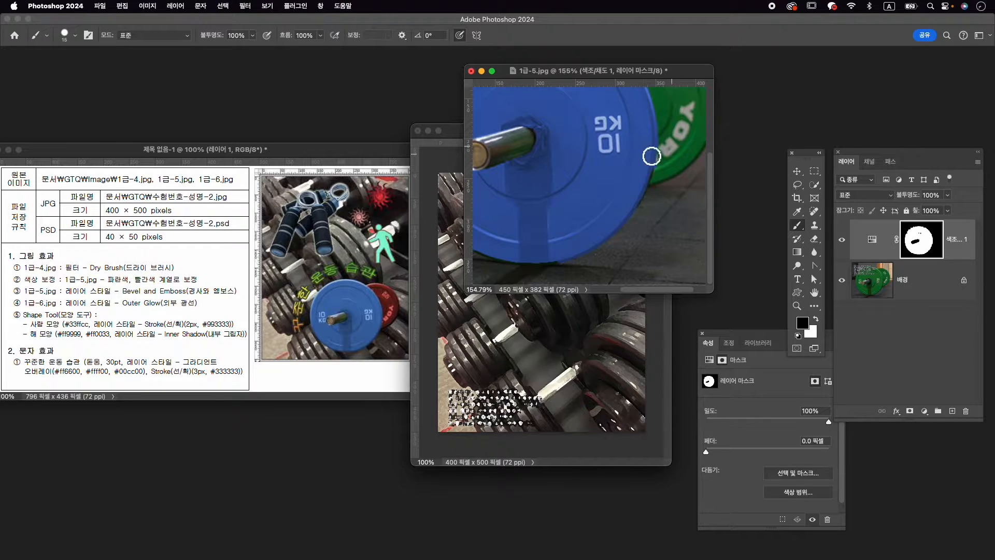
Step: Select the green rear plate on the background layer with the Quick Selection tool, refining the edge along the front plate
{"action": "scroll", "coordinate": [621, 176], "scroll_direction": "down", "scroll_amount": 5}
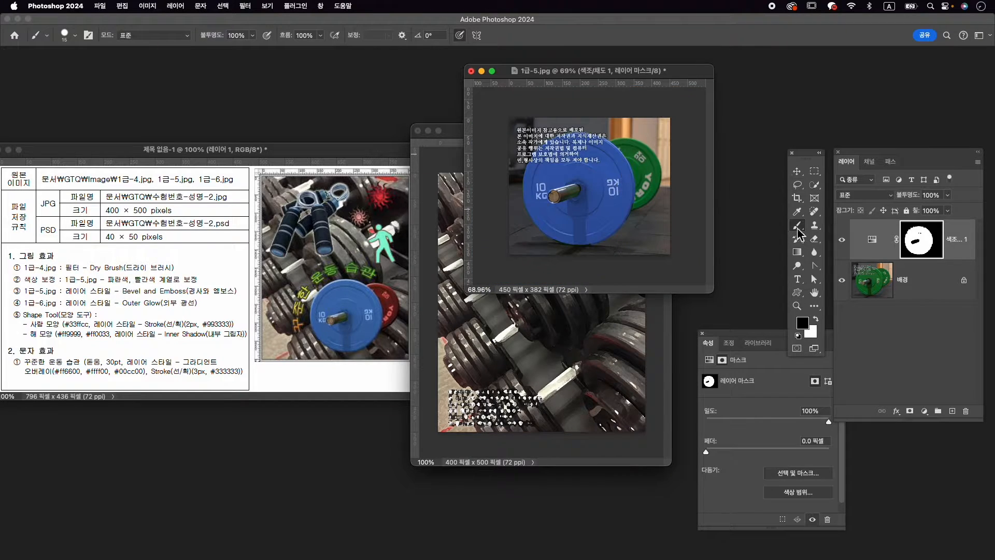
{"action": "left_click", "coordinate": [921, 283]}
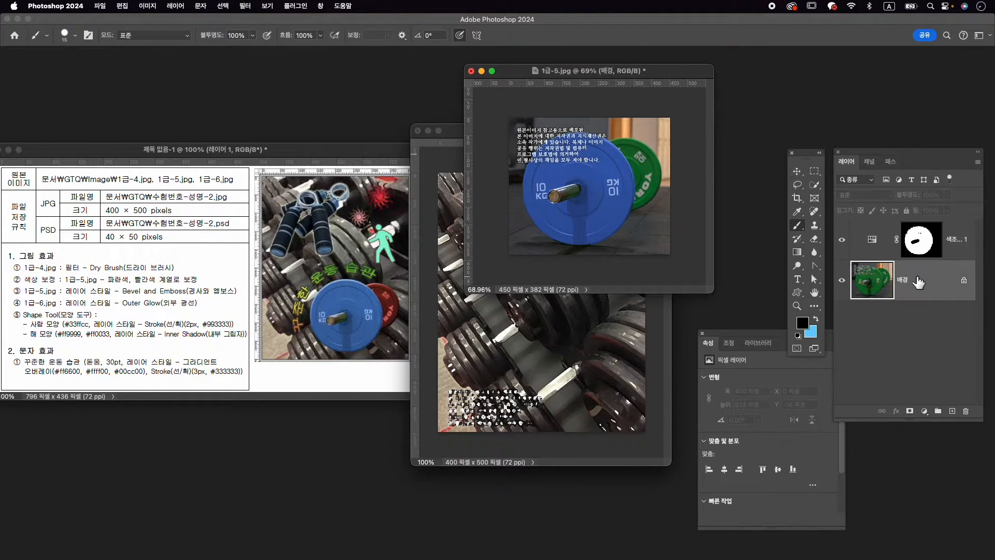
{"action": "left_click", "coordinate": [814, 185]}
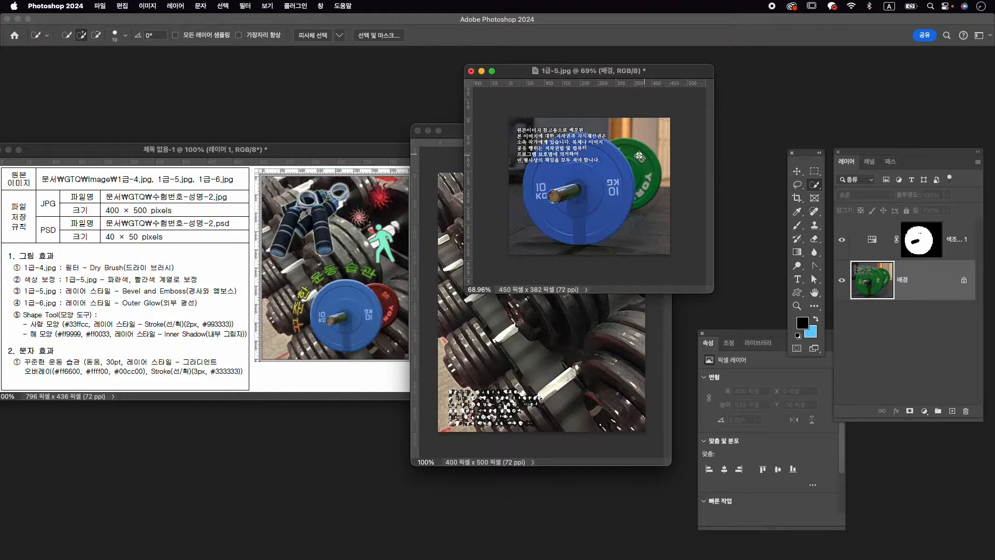
{"action": "left_click_drag", "start_coordinate": [639, 155], "coordinate": [623, 198]}
{"action": "scroll", "coordinate": [637, 179], "scroll_direction": "up", "scroll_amount": 5}
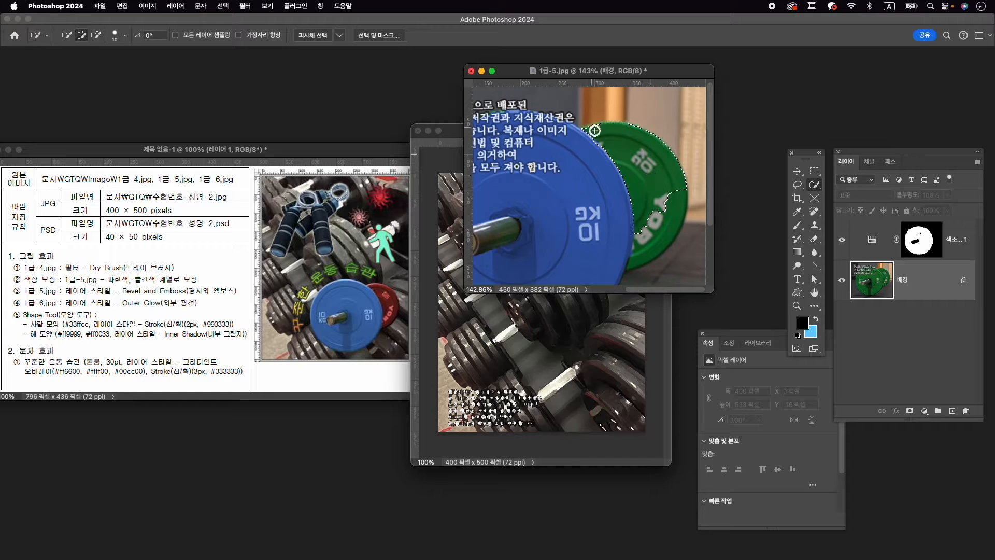
{"action": "mouse_move", "coordinate": [590, 130]}
{"action": "left_mouse_down"}
{"action": "mouse_move", "coordinate": [628, 133]}
{"action": "mouse_move", "coordinate": [674, 235]}
{"action": "mouse_move", "coordinate": [658, 229]}
{"action": "mouse_move", "coordinate": [642, 254]}
{"action": "left_mouse_up"}
{"action": "key", "text": "alt"}
Step: Colour the selected rear plate red with a colorized Hue/Saturation adjustment layer at hue 0 and saturation 58
{"action": "left_click", "coordinate": [925, 410]}
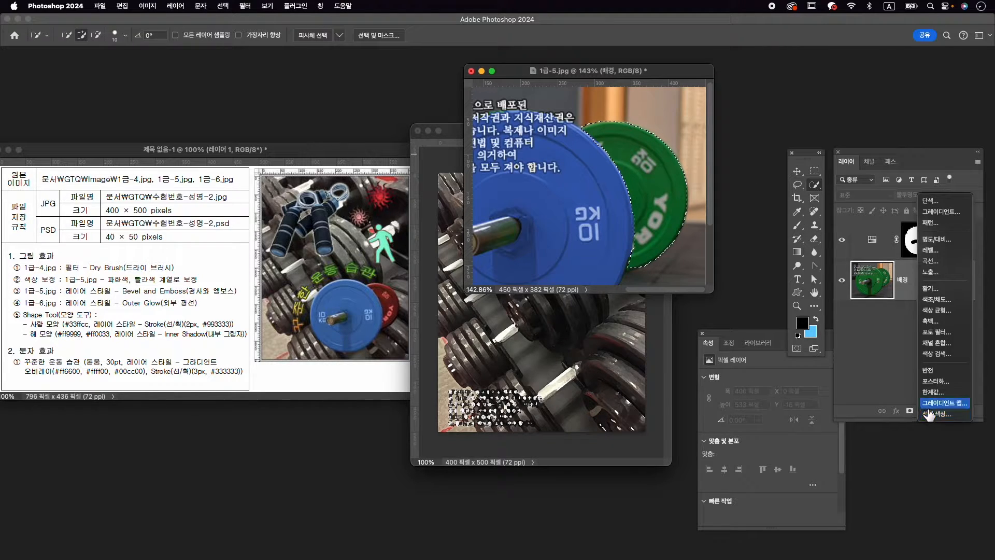
{"action": "left_click", "coordinate": [933, 300]}
{"action": "left_click", "coordinate": [760, 474]}
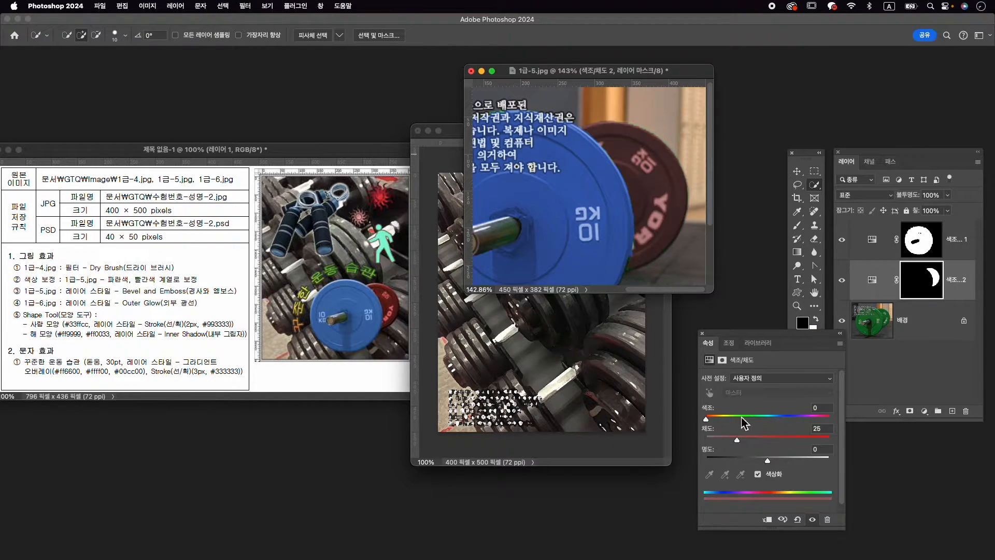
{"action": "left_click_drag", "start_coordinate": [729, 436], "coordinate": [778, 442]}
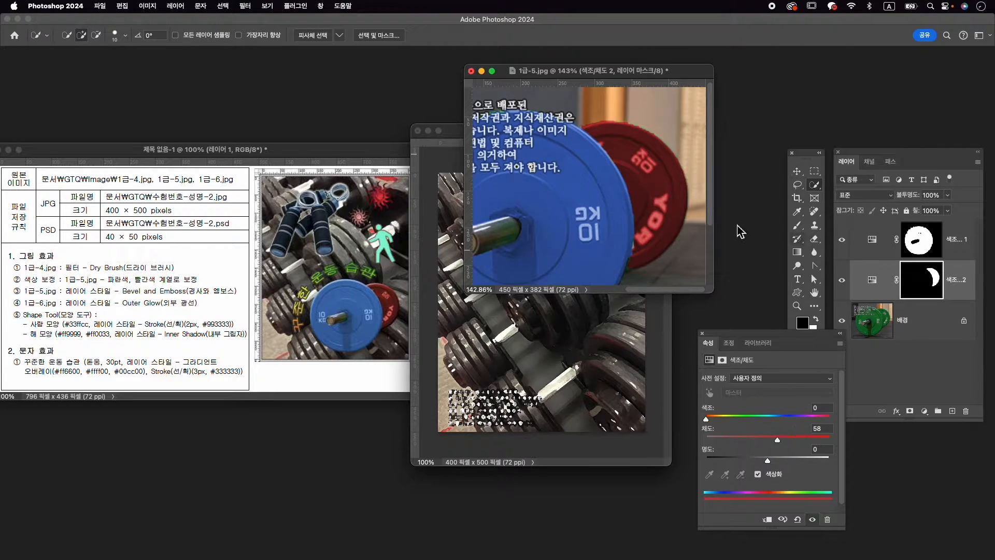
Step: Paint white on the red adjustment's mask along the rear plate's lower edge where it meets the front plate
{"action": "left_click", "coordinate": [925, 283]}
{"action": "key", "text": "b"}
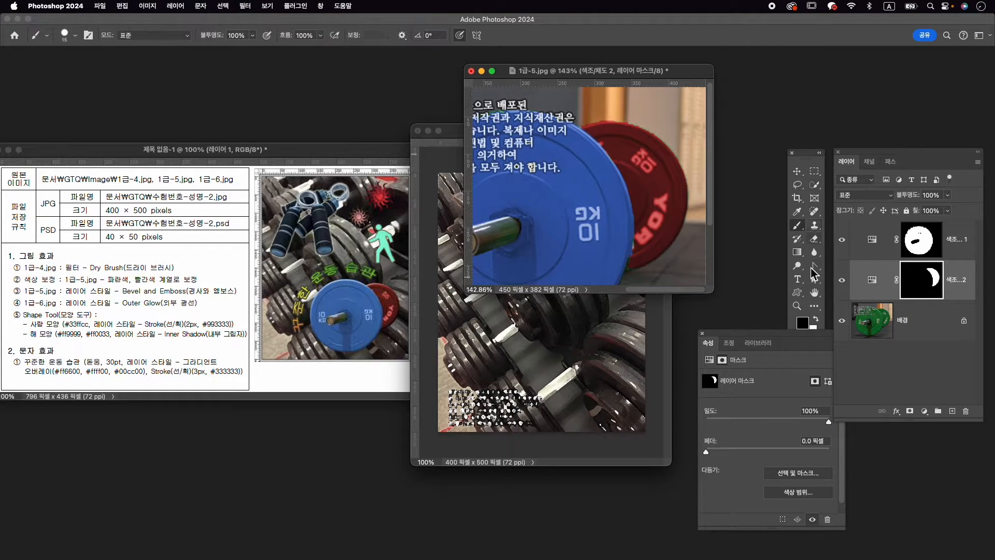
{"action": "left_click", "coordinate": [817, 321]}
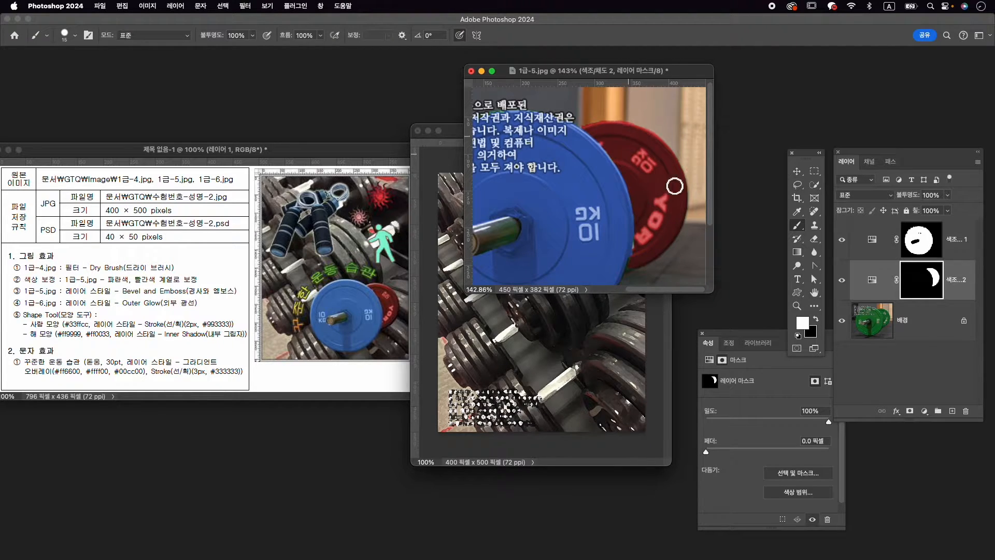
{"action": "left_click_drag", "start_coordinate": [644, 243], "coordinate": [634, 269]}
{"action": "scroll", "coordinate": [680, 220], "scroll_direction": "down", "scroll_amount": 1}
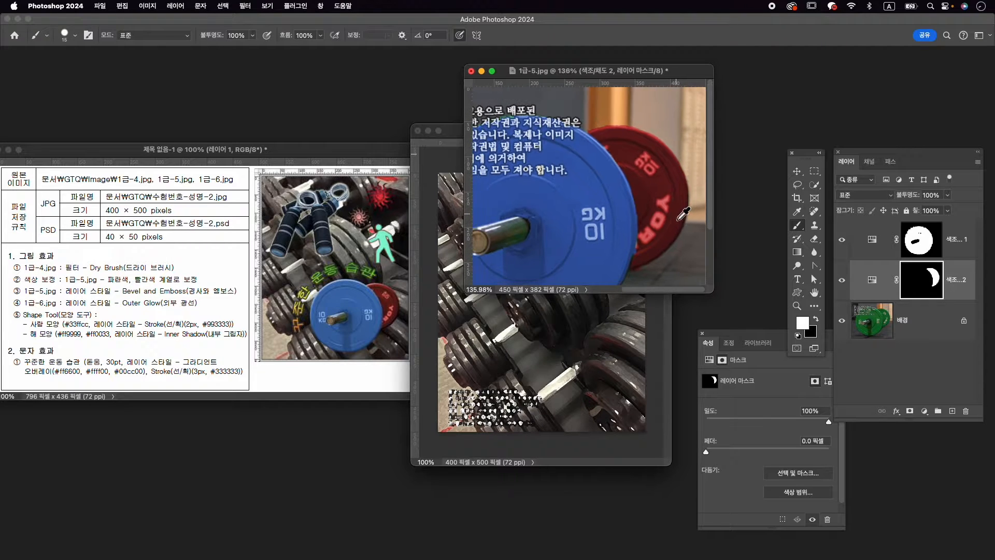
{"action": "key", "text": "x"}
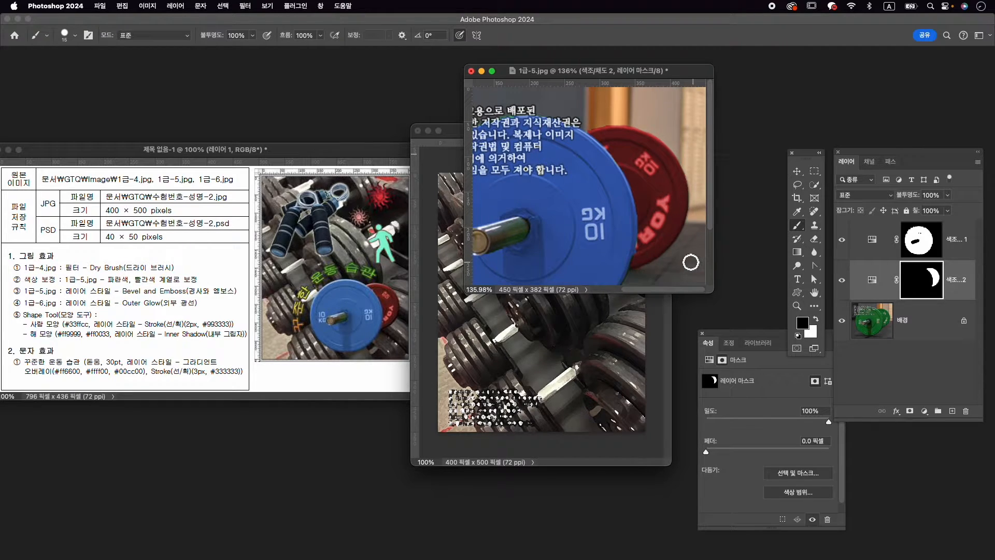
{"action": "scroll", "coordinate": [692, 256], "scroll_direction": "down", "scroll_amount": 4}
{"action": "scroll", "coordinate": [692, 256], "scroll_direction": "down", "scroll_amount": 2}
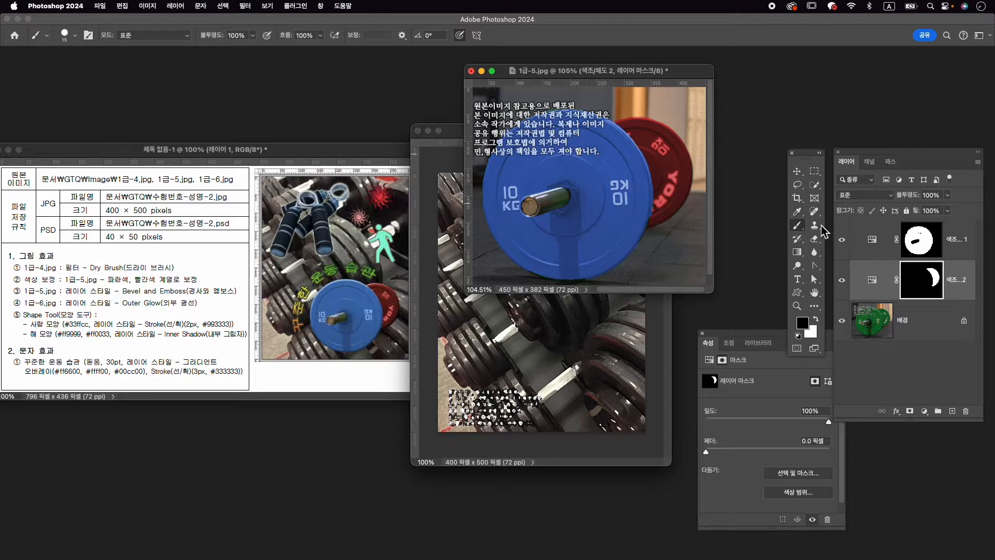
{"action": "left_click", "coordinate": [920, 239]}
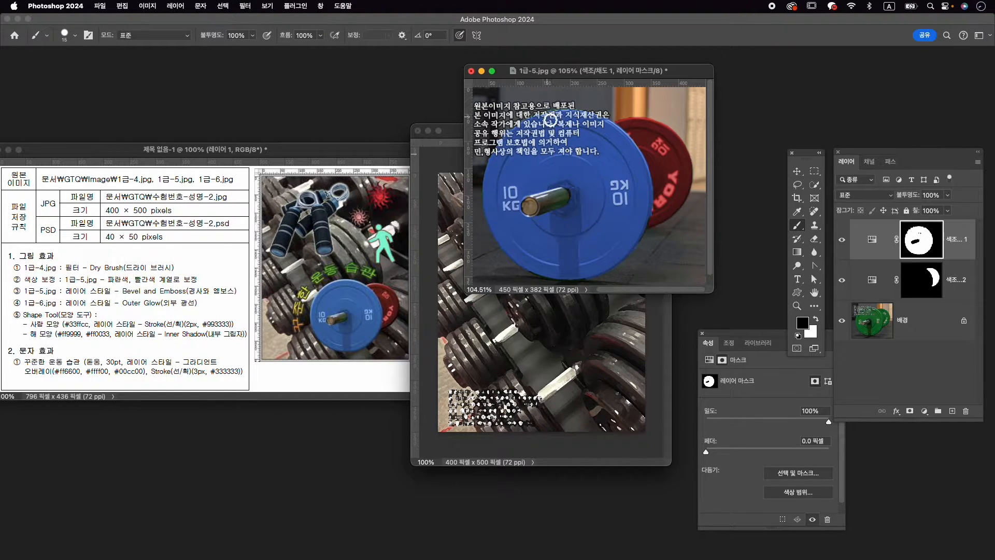
{"action": "key", "text": "x"}
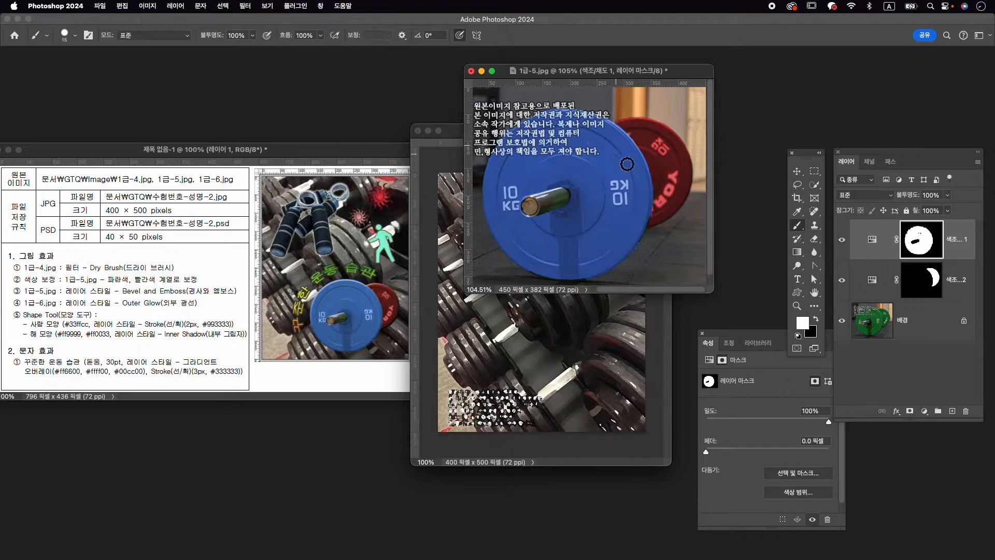
Step: Select both weight plates together on the background layer with the Object Selection tool
{"action": "left_click", "coordinate": [918, 327]}
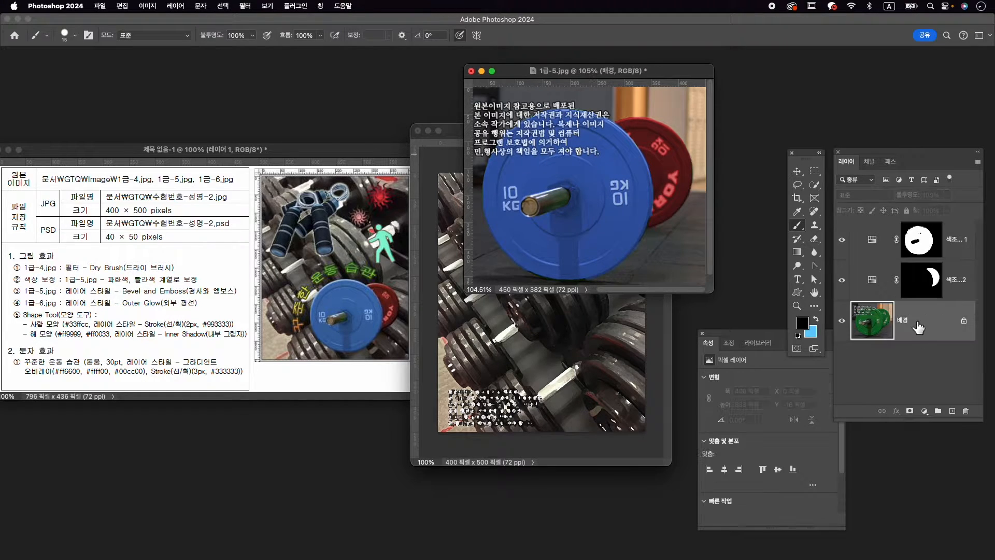
{"action": "left_click", "coordinate": [815, 185]}
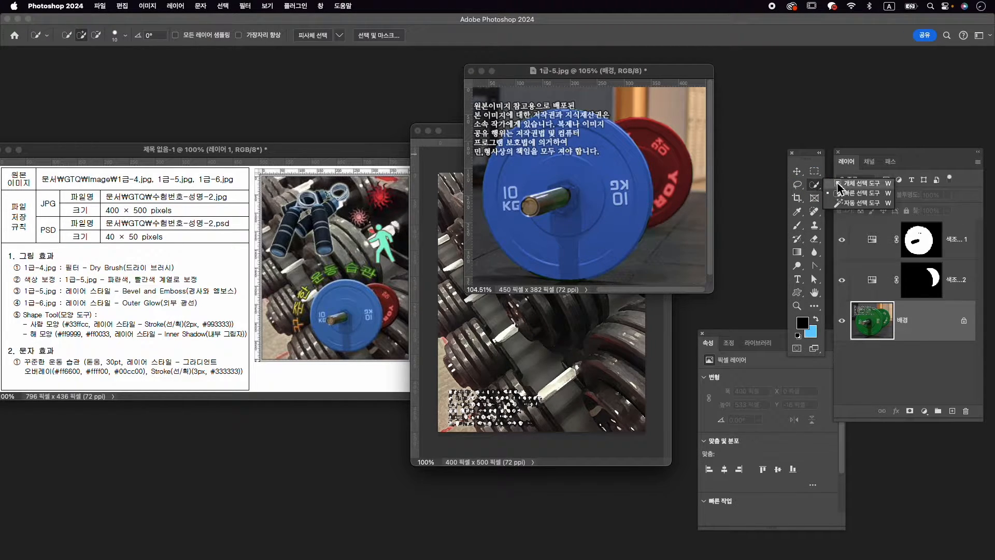
{"action": "left_click", "coordinate": [840, 189]}
{"action": "left_click_drag", "start_coordinate": [496, 113], "coordinate": [694, 275]}
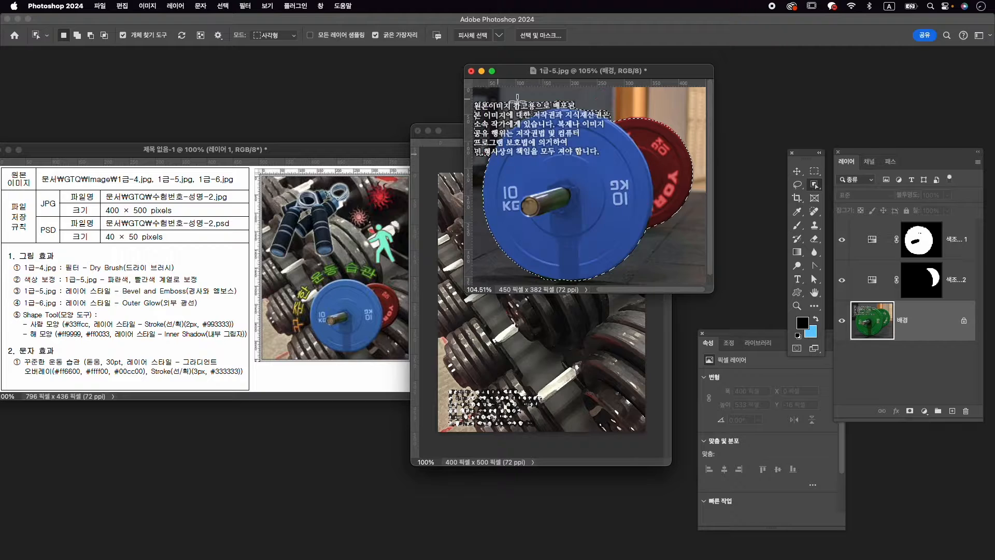
Step: Refine the selection along the blue plate's top rim with the Quick Selection tool and turn it into a layer mask
{"action": "left_click", "coordinate": [814, 184]}
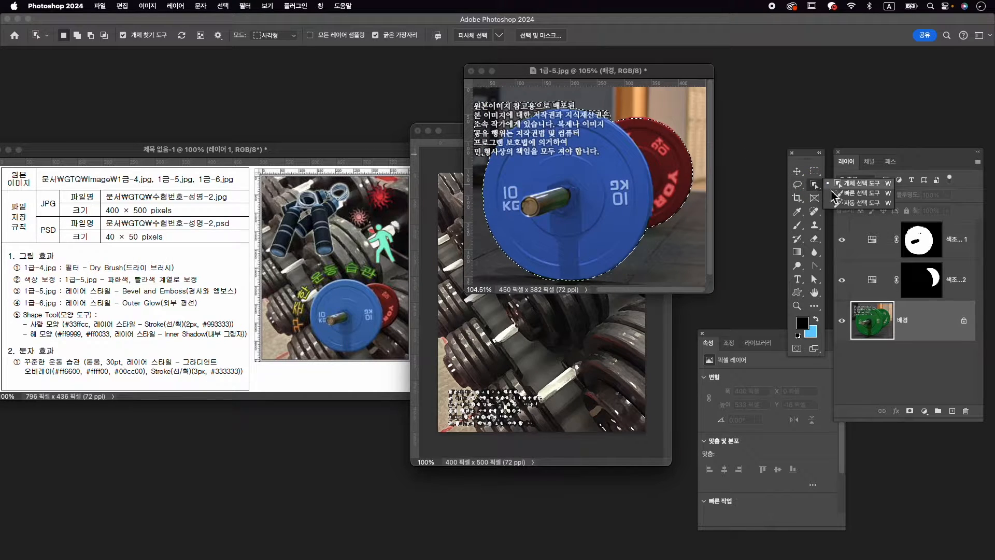
{"action": "left_click", "coordinate": [850, 194]}
{"action": "key", "text": "alt"}
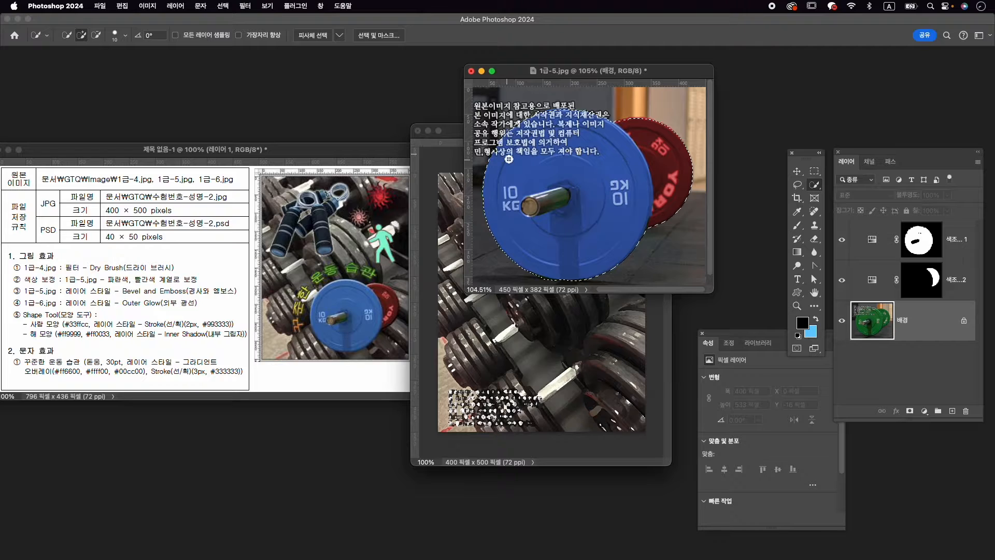
{"action": "key", "text": "alt"}
{"action": "scroll", "coordinate": [540, 125], "scroll_direction": "up", "scroll_amount": 3}
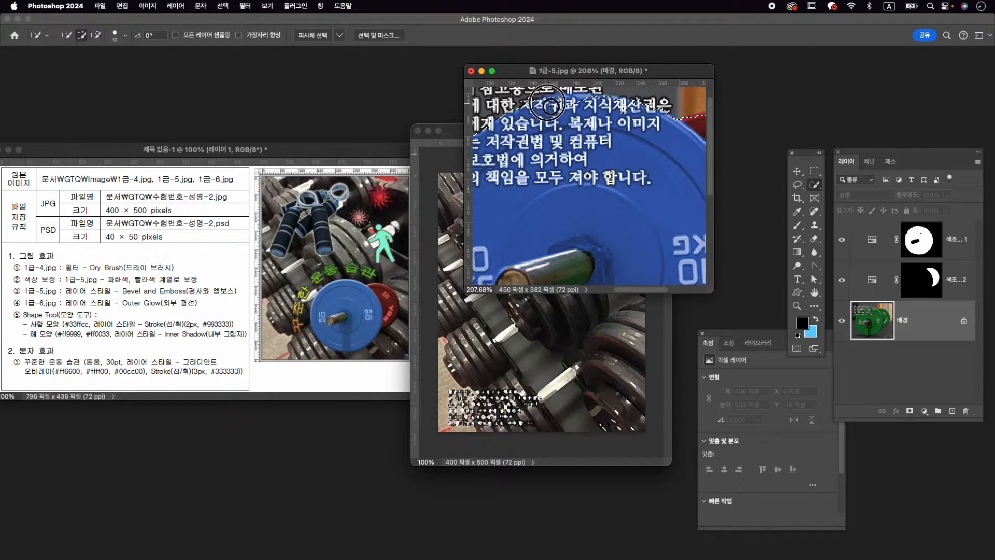
{"action": "mouse_move", "coordinate": [548, 107]}
{"action": "left_mouse_down"}
{"action": "mouse_move", "coordinate": [644, 121]}
{"action": "mouse_move", "coordinate": [594, 108]}
{"action": "left_mouse_up"}
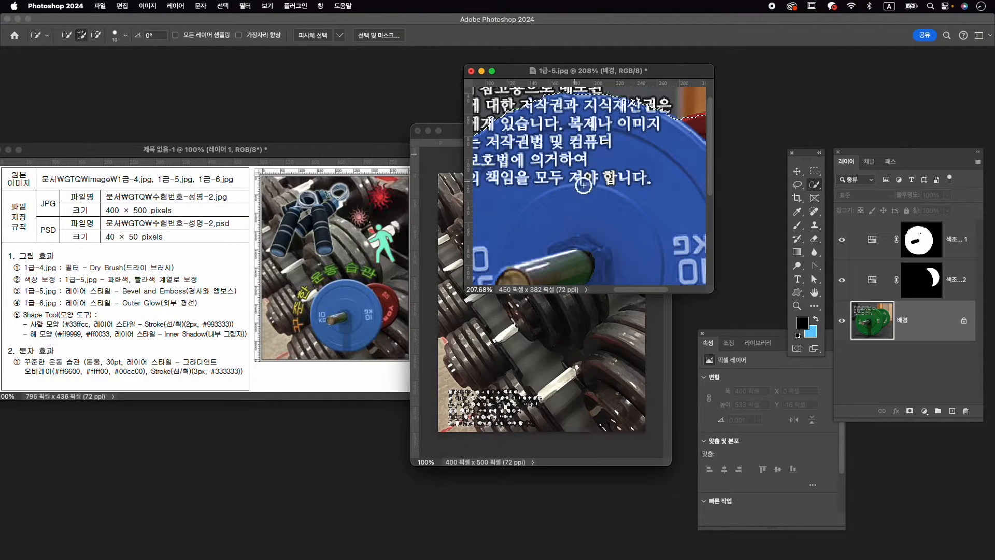
{"action": "key", "text": "super+0"}
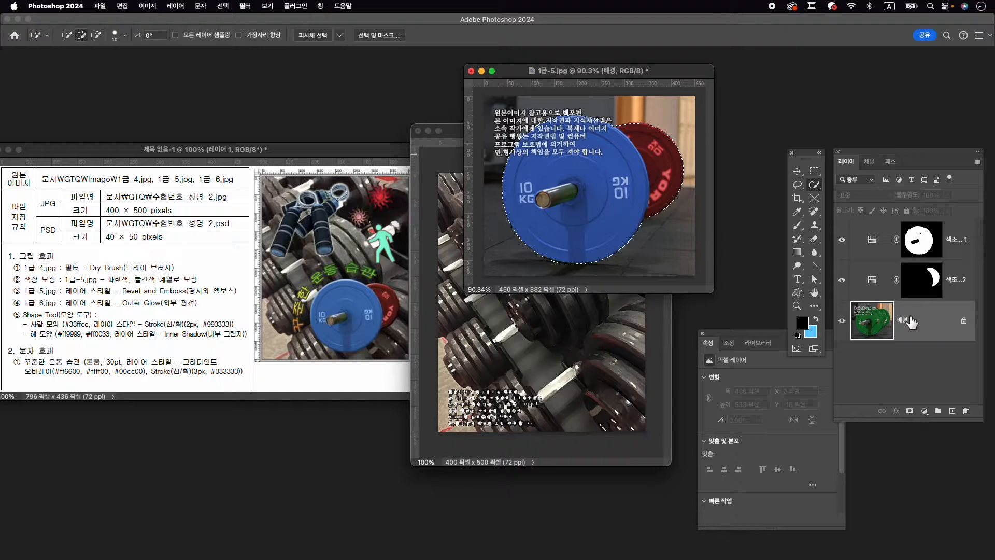
{"action": "left_click", "coordinate": [909, 410]}
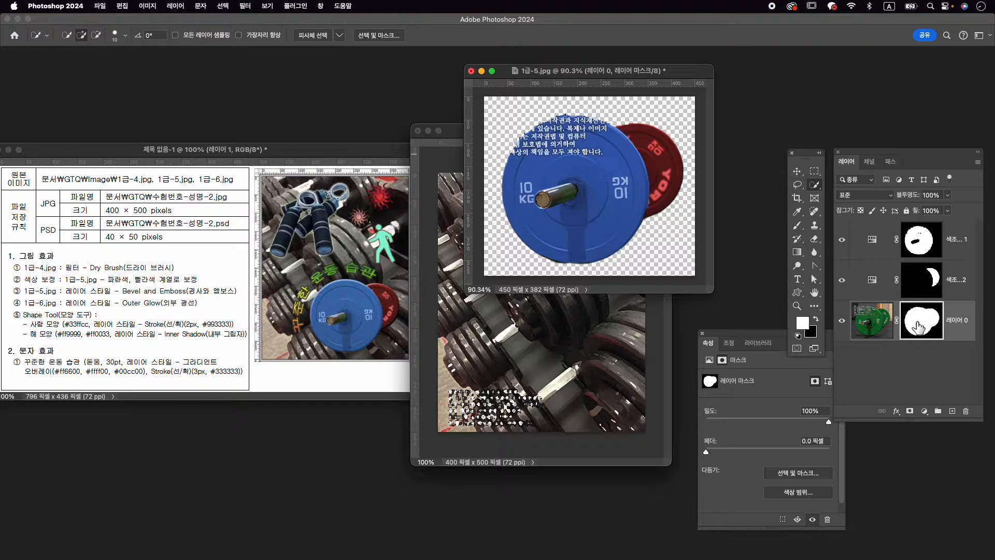
Step: Refine the layer mask along the blue plate's bottom and upper rims by brushing with white and black
{"action": "key", "text": "b"}
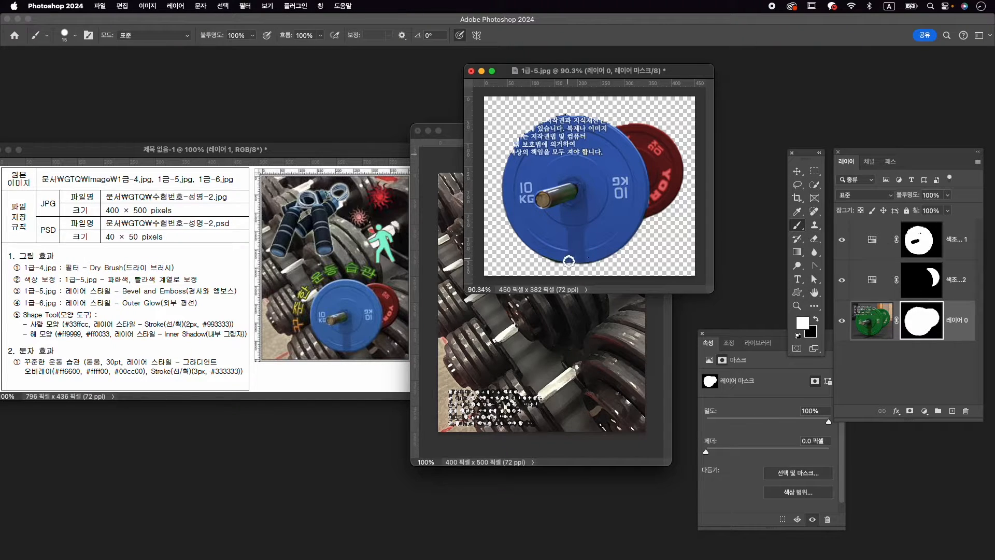
{"action": "mouse_move", "coordinate": [562, 259]}
{"action": "left_mouse_down"}
{"action": "mouse_move", "coordinate": [598, 259]}
{"action": "mouse_move", "coordinate": [567, 265]}
{"action": "mouse_move", "coordinate": [590, 267]}
{"action": "left_mouse_up"}
{"action": "key", "text": "x"}
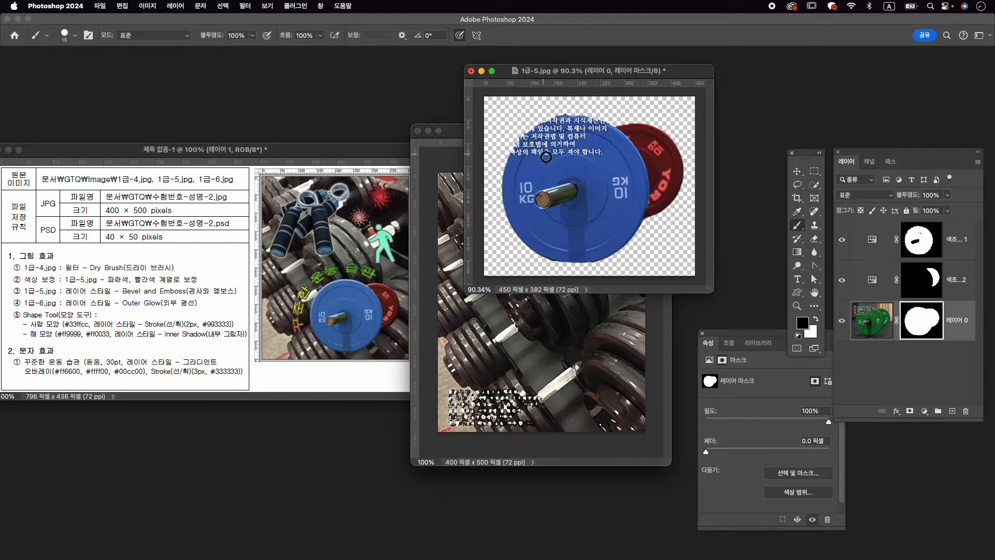
{"action": "key", "text": "x"}
{"action": "mouse_move", "coordinate": [521, 151]}
{"action": "left_mouse_down"}
{"action": "mouse_move", "coordinate": [564, 115]}
{"action": "mouse_move", "coordinate": [607, 123]}
{"action": "left_mouse_up"}
{"action": "scroll", "coordinate": [661, 209], "scroll_direction": "down", "scroll_amount": 1, "text": "alt"}
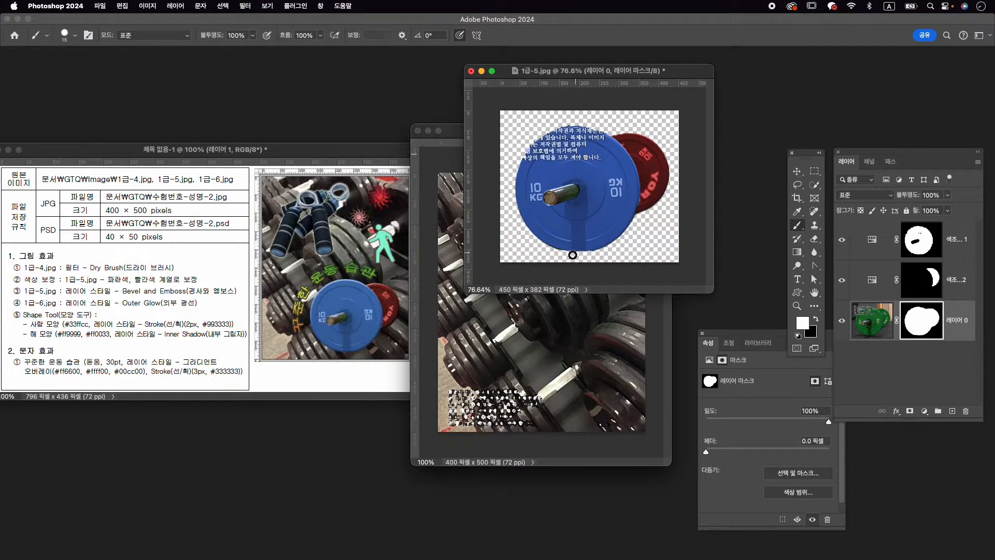
{"action": "key", "text": "x"}
{"action": "mouse_move", "coordinate": [564, 246]}
{"action": "left_mouse_down"}
{"action": "mouse_move", "coordinate": [582, 247]}
{"action": "mouse_move", "coordinate": [558, 244]}
{"action": "mouse_move", "coordinate": [565, 249]}
{"action": "left_mouse_up"}
{"action": "key", "text": "x"}
Step: Select the blue plate's Hue/Saturation adjustment layer
{"action": "left_click", "coordinate": [962, 243]}
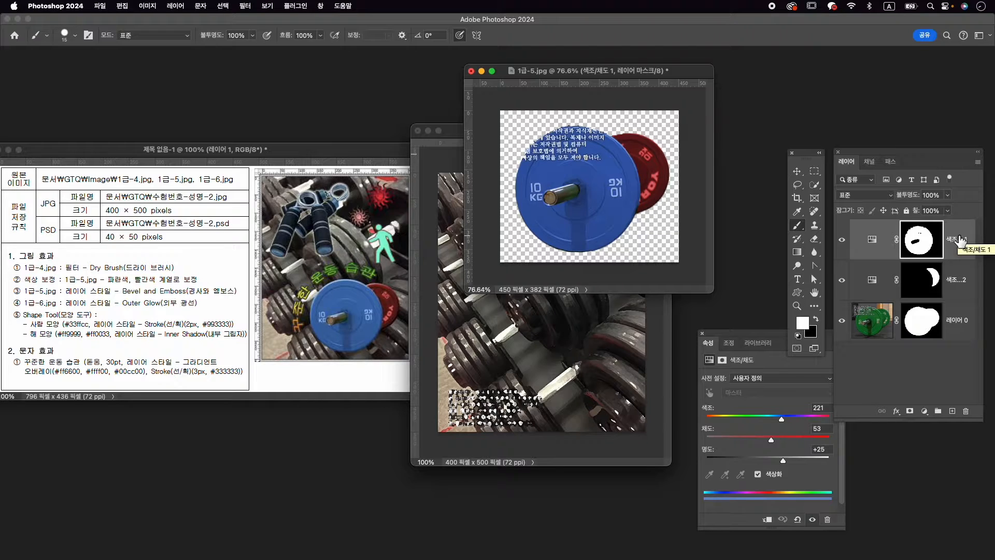
Step: Stamp the visible weight-plate layers into a new merged layer and copy it into the 수험번호-성명-2 document
{"action": "key", "text": "alt+shift+super+e"}
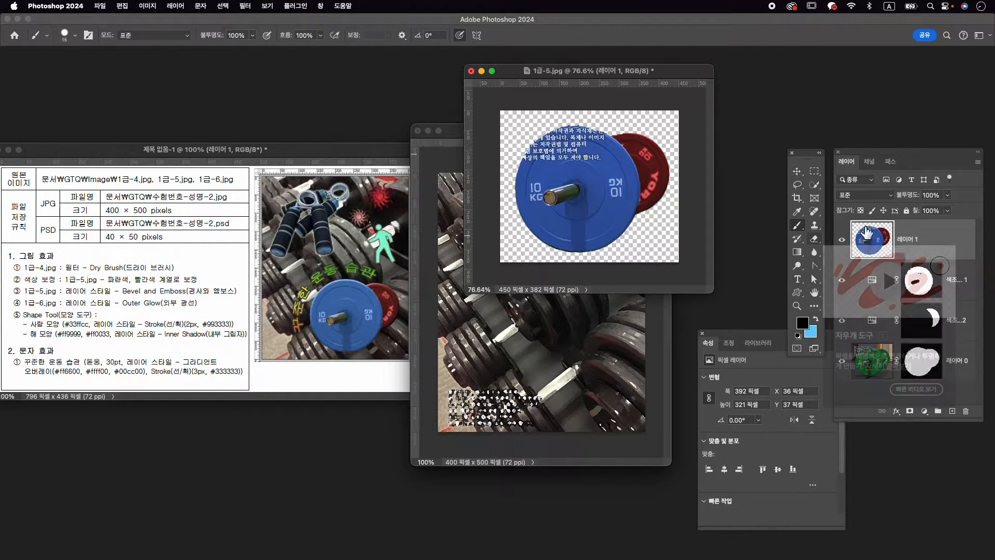
{"action": "key", "text": "v"}
{"action": "left_click_drag", "start_coordinate": [612, 180], "coordinate": [576, 342]}
Step: Close 1급-5.jpg without saving and rename the copied plate layer 1-5
{"action": "left_click", "coordinate": [470, 71]}
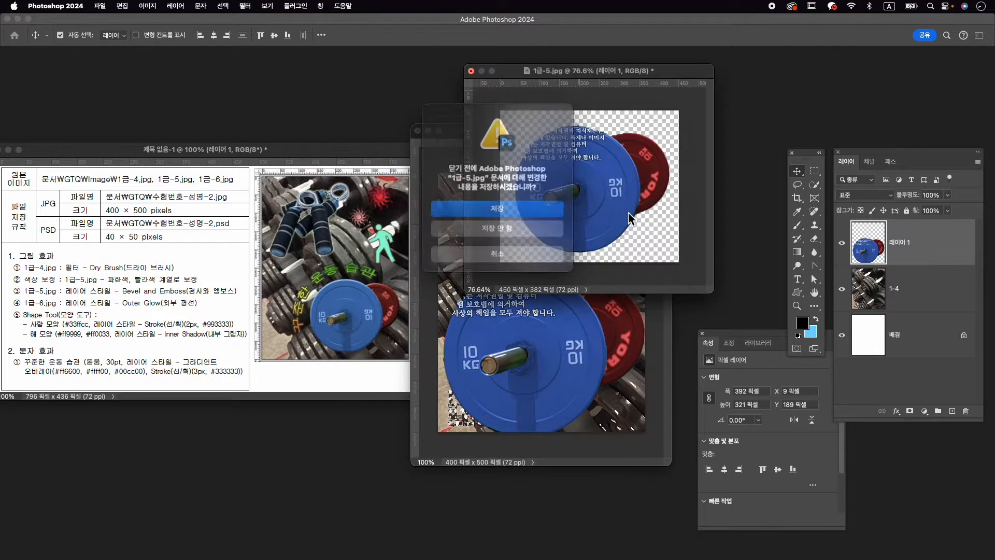
{"action": "left_click", "coordinate": [518, 238]}
{"action": "double_click", "coordinate": [912, 244]}
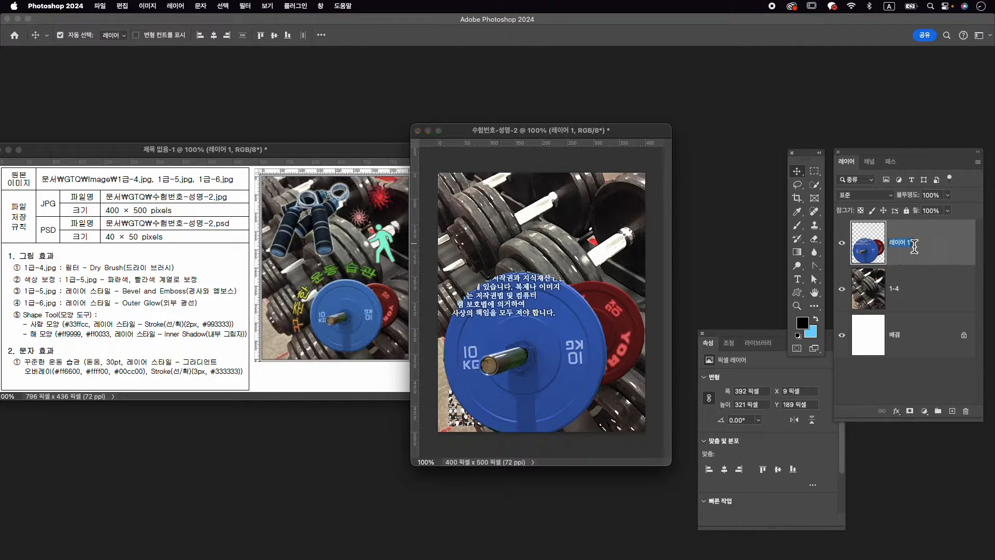
{"action": "type", "text": "1-5"}
{"action": "key", "text": "Return"}
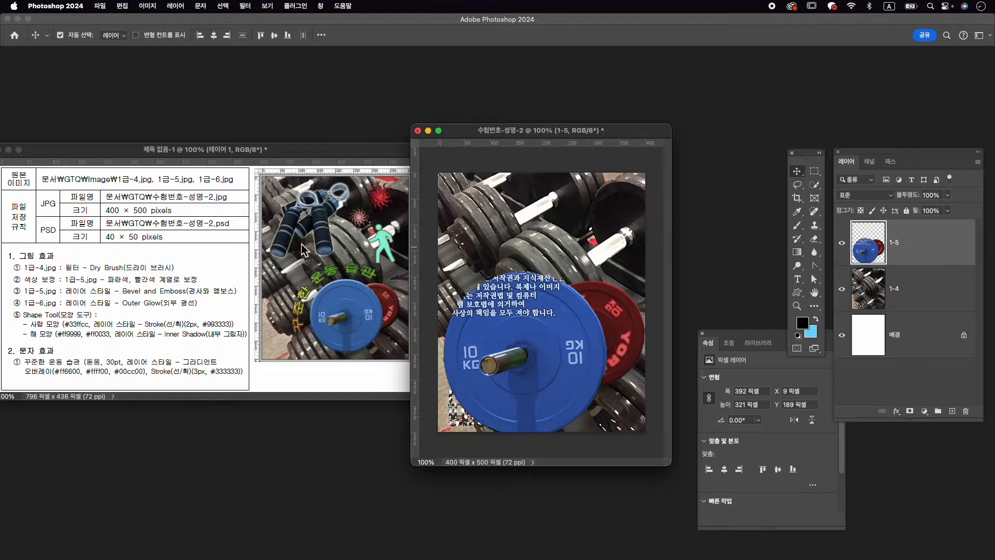
Step: Scale the 1-5 weight plates to about 70% and position them in the lower right of the canvas to match the reference
{"action": "key", "text": "super+t"}
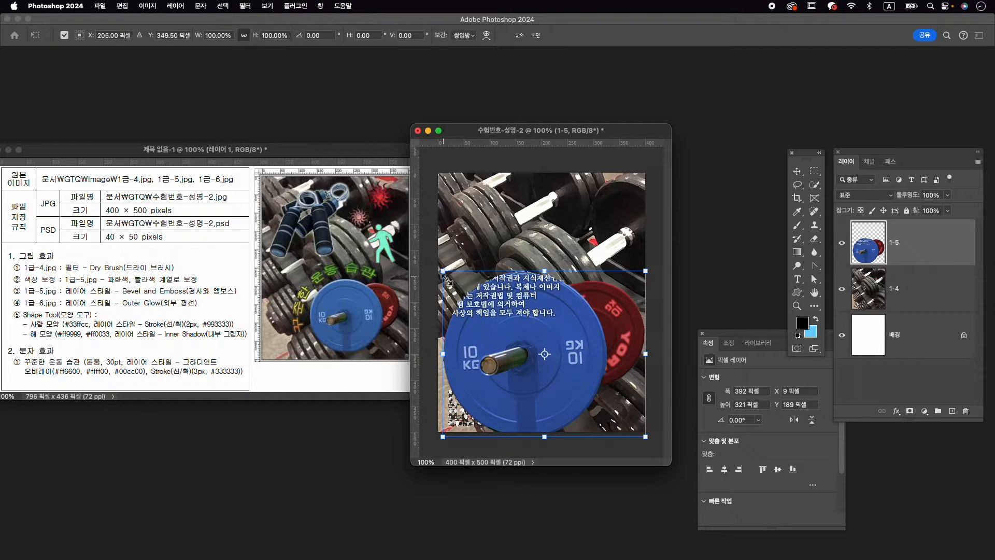
{"action": "left_click_drag", "start_coordinate": [442, 270], "coordinate": [475, 303]}
{"action": "left_click_drag", "start_coordinate": [555, 322], "coordinate": [578, 338]}
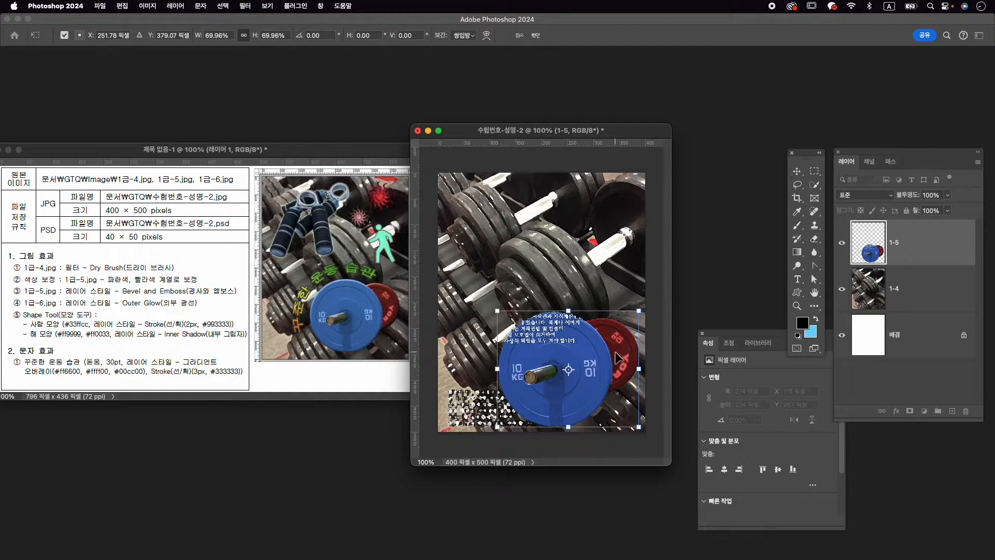
{"action": "left_click_drag", "start_coordinate": [615, 352], "coordinate": [616, 359]}
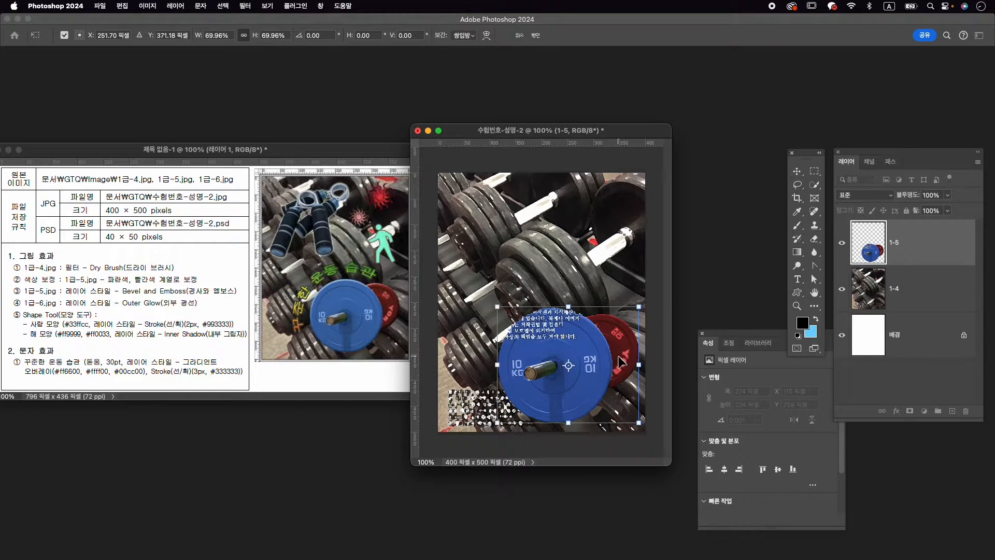
{"action": "key", "text": "Return"}
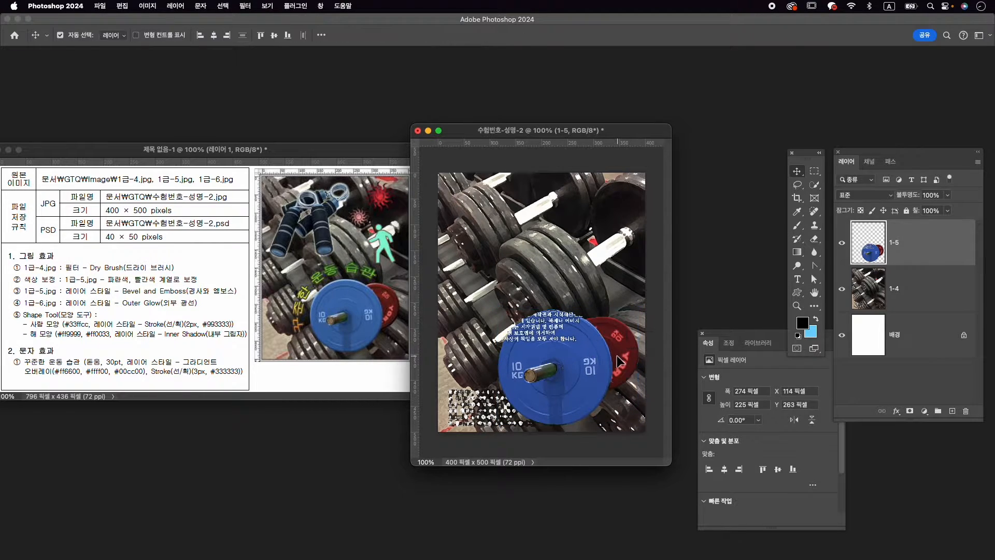
{"action": "key", "text": "Up"}
{"action": "key", "text": "Up"}
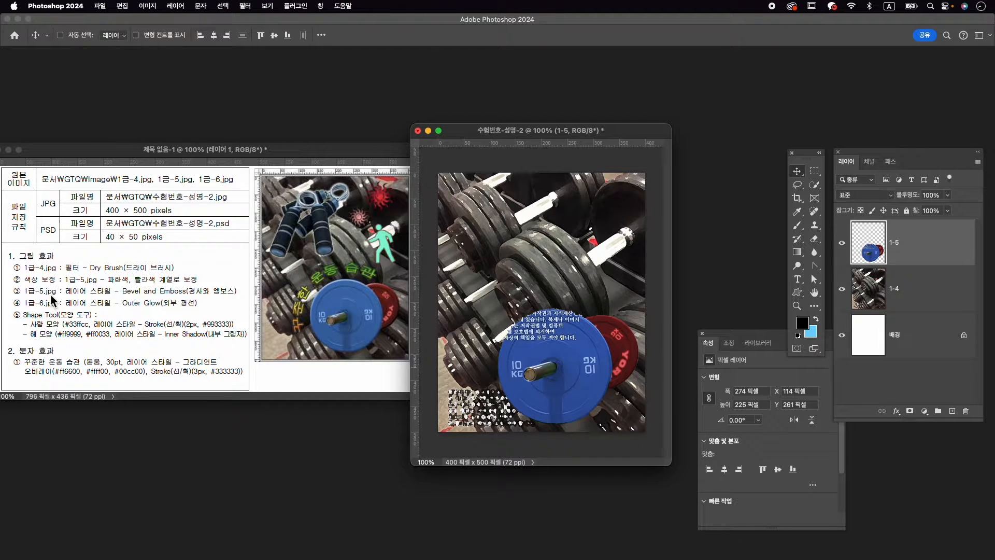
Step: Open 1급-6.jpg from the Image folder and move its document window above the composition, clear of the exam instructions
{"action": "key", "text": "super+o"}
{"action": "left_click", "coordinate": [631, 180]}
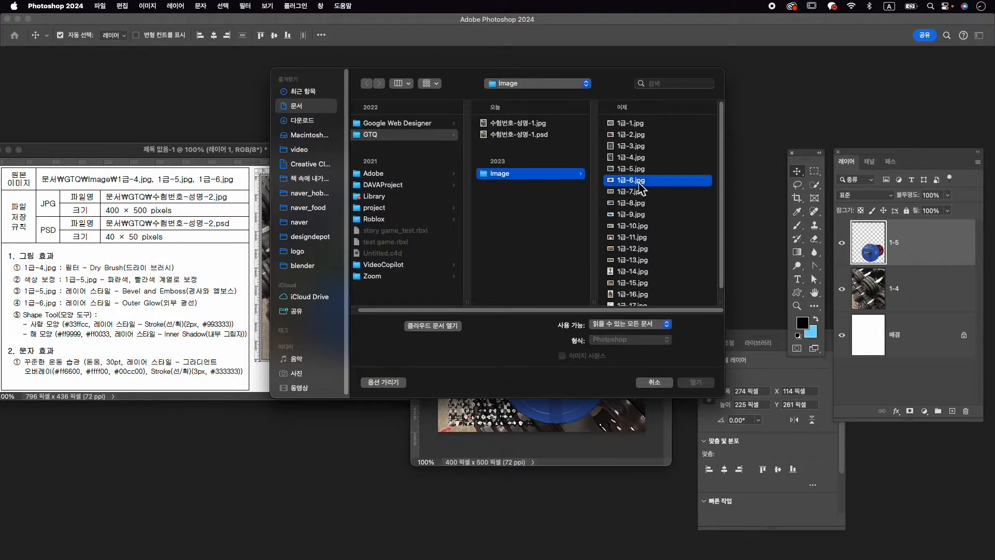
{"action": "left_click", "coordinate": [696, 382]}
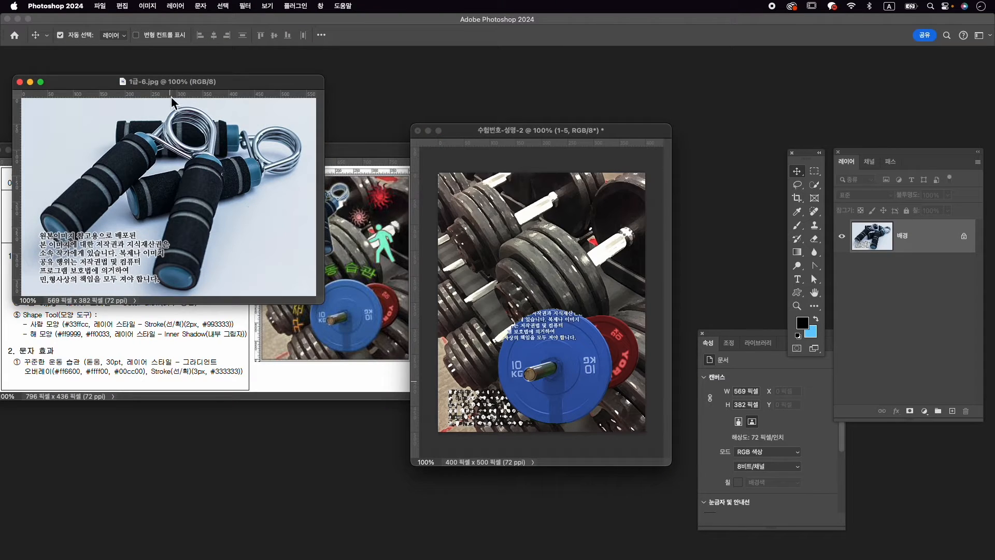
{"action": "left_click_drag", "start_coordinate": [181, 83], "coordinate": [629, 85]}
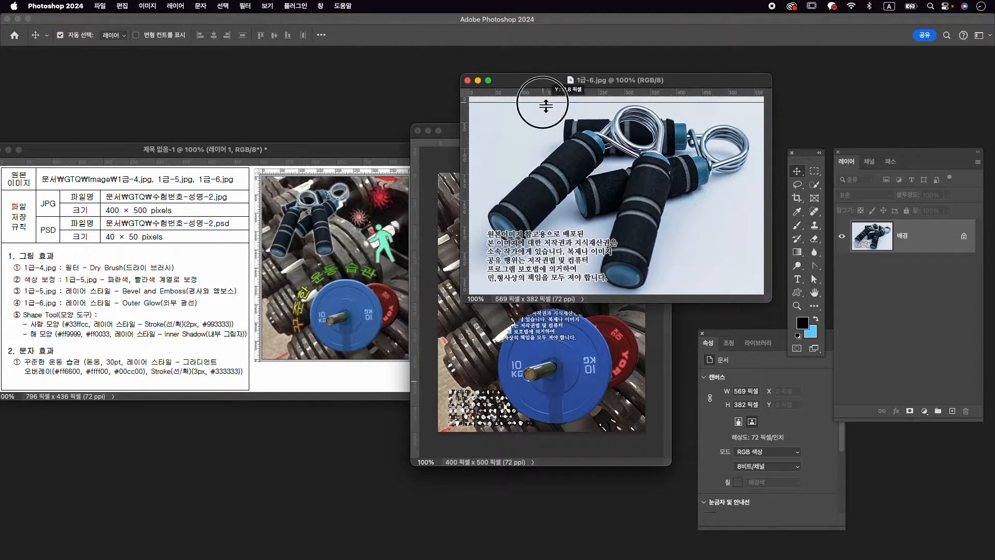
{"action": "left_click_drag", "start_coordinate": [602, 86], "coordinate": [535, 94]}
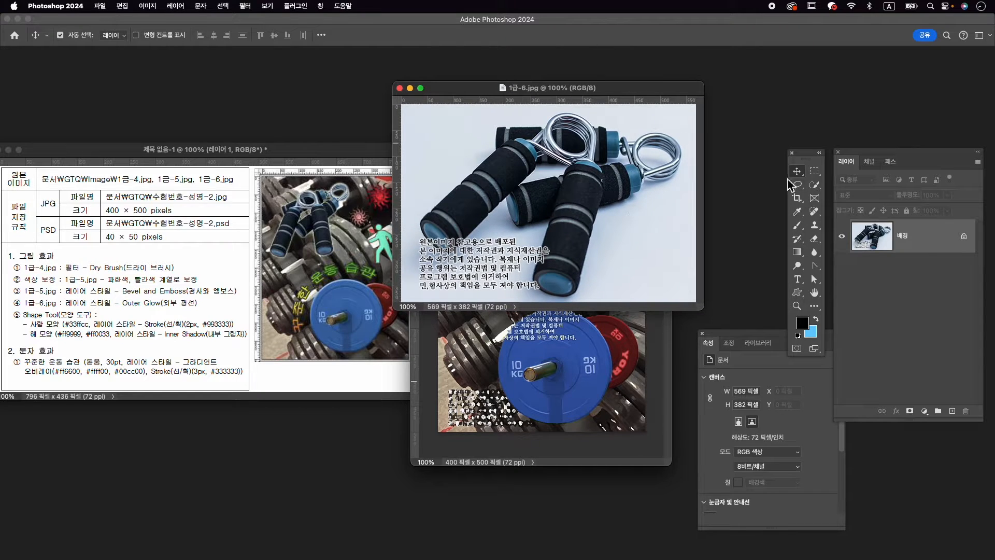
Step: Select both hand grips in 1급-6.jpg with the Object Selection tool, adding the rear grip to the selection
{"action": "left_click_drag", "start_coordinate": [815, 185], "coordinate": [832, 191]}
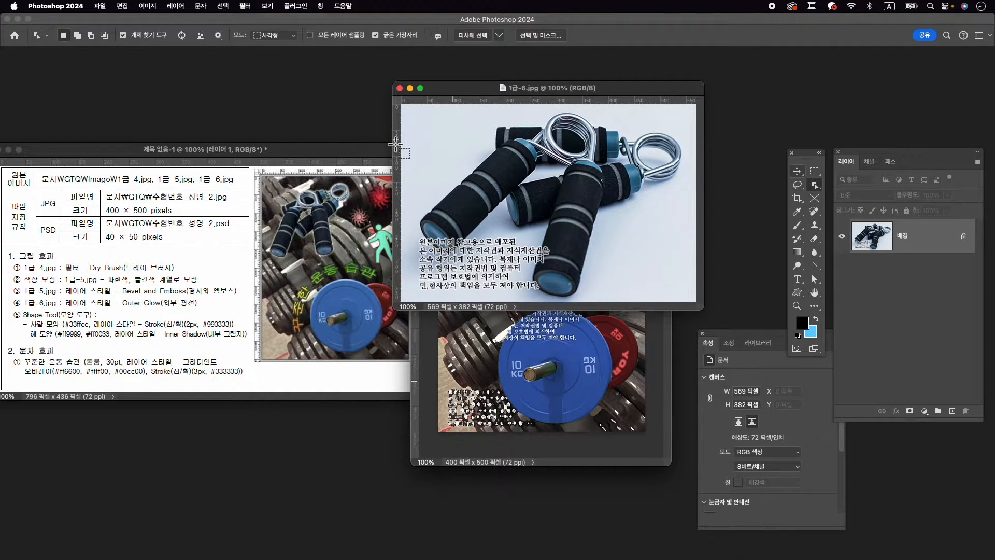
{"action": "left_click_drag", "start_coordinate": [444, 116], "coordinate": [645, 283]}
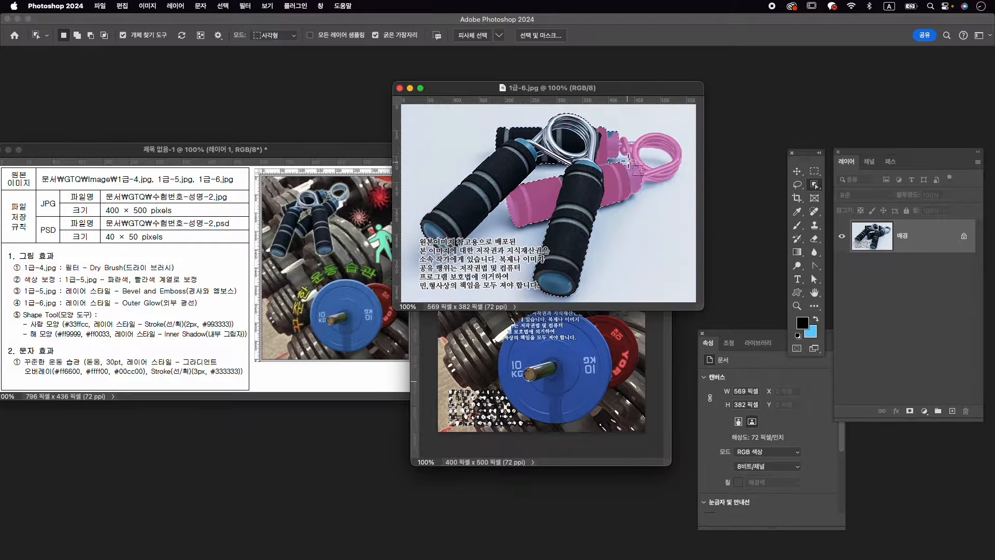
{"action": "left_click", "coordinate": [669, 176], "text": "shift"}
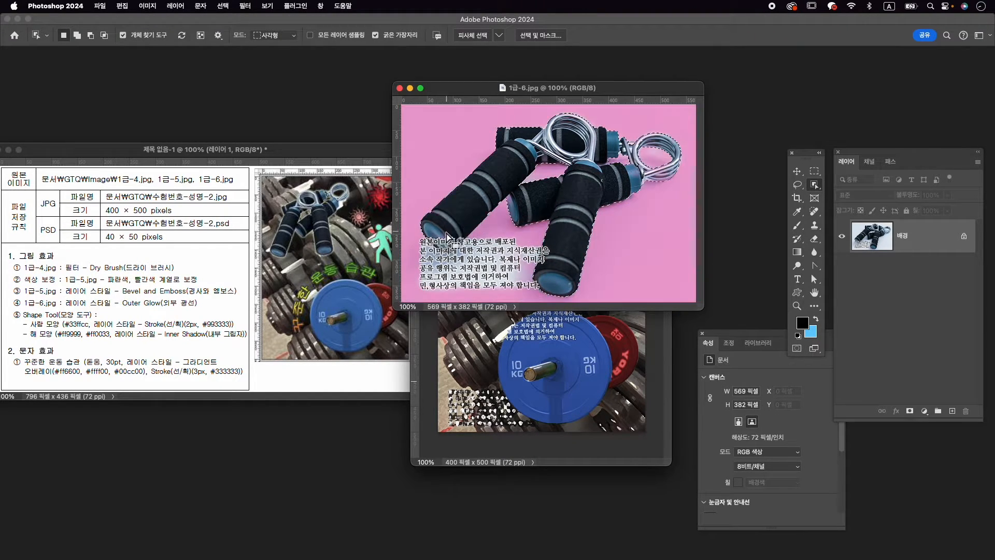
Step: Add a layer mask from the hand-grip selection and brush the missing edge of the front handle back in
{"action": "right_click", "coordinate": [815, 185]}
{"action": "left_click", "coordinate": [849, 196]}
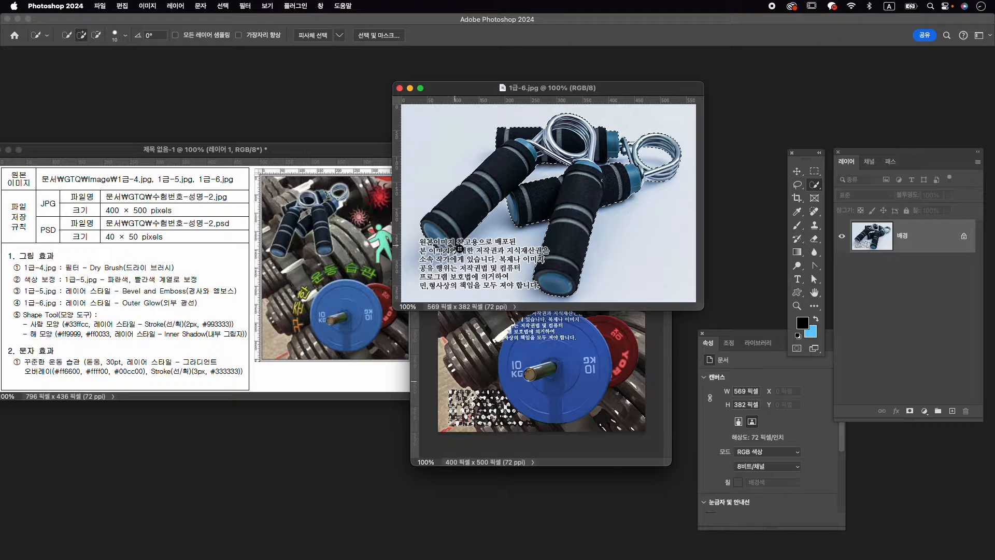
{"action": "key", "text": "alt"}
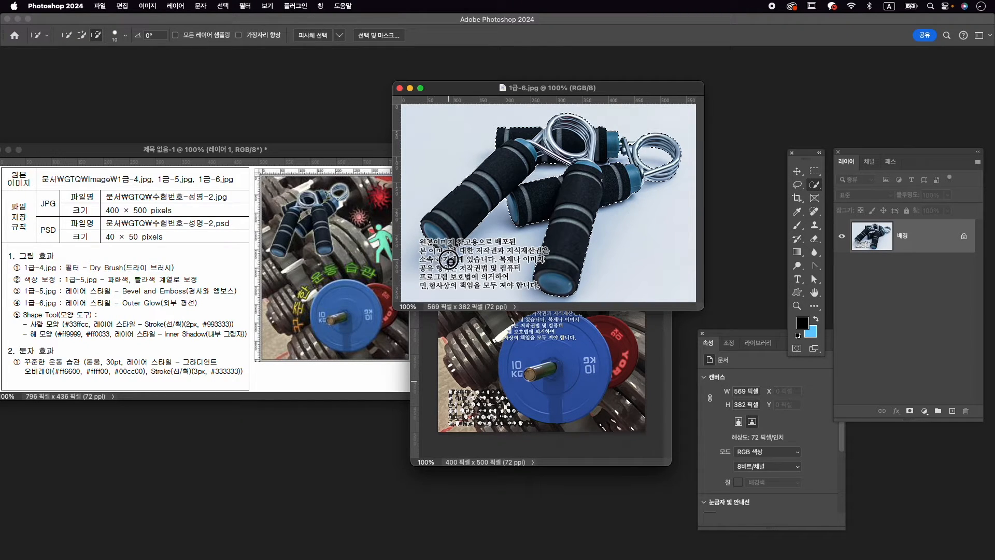
{"action": "key", "text": "alt"}
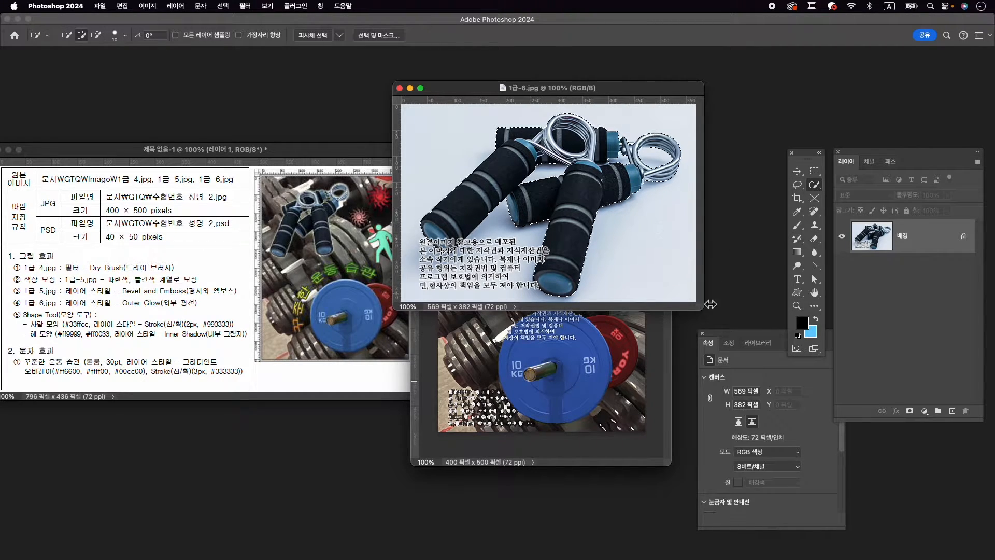
{"action": "left_click", "coordinate": [910, 411]}
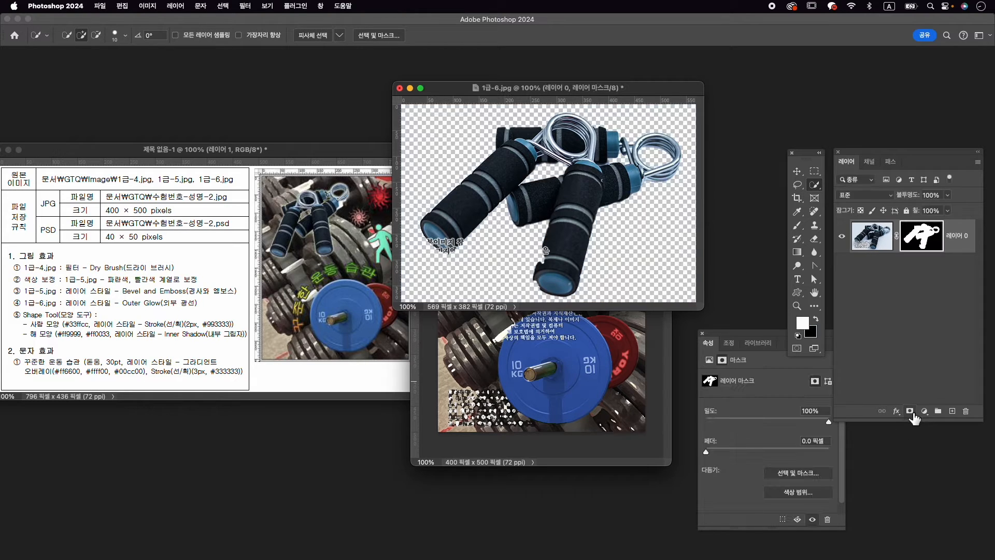
{"action": "key", "text": "b"}
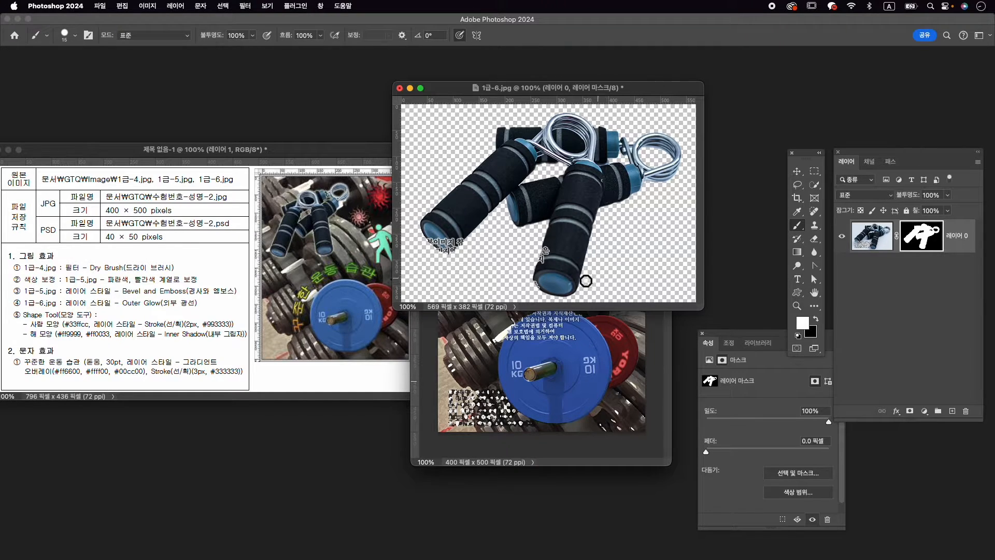
Step: Copy the masked hand grips into 수험번호-성명-2 as a layer named 1-6 and close 1급-6.jpg without saving
{"action": "key", "text": "v"}
{"action": "left_click_drag", "start_coordinate": [606, 200], "coordinate": [583, 363]}
{"action": "double_click", "coordinate": [952, 246]}
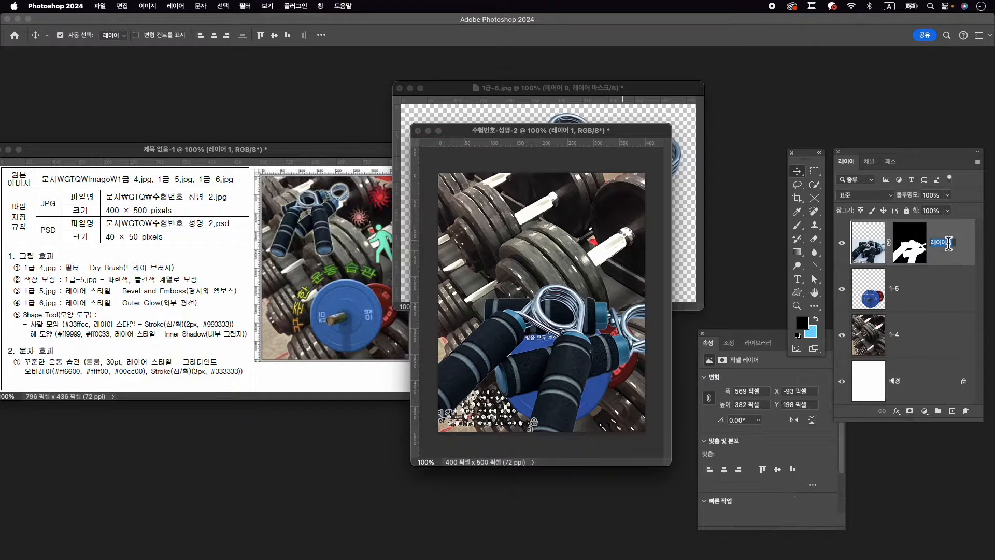
{"action": "type", "text": "1-6"}
{"action": "key", "text": "Return"}
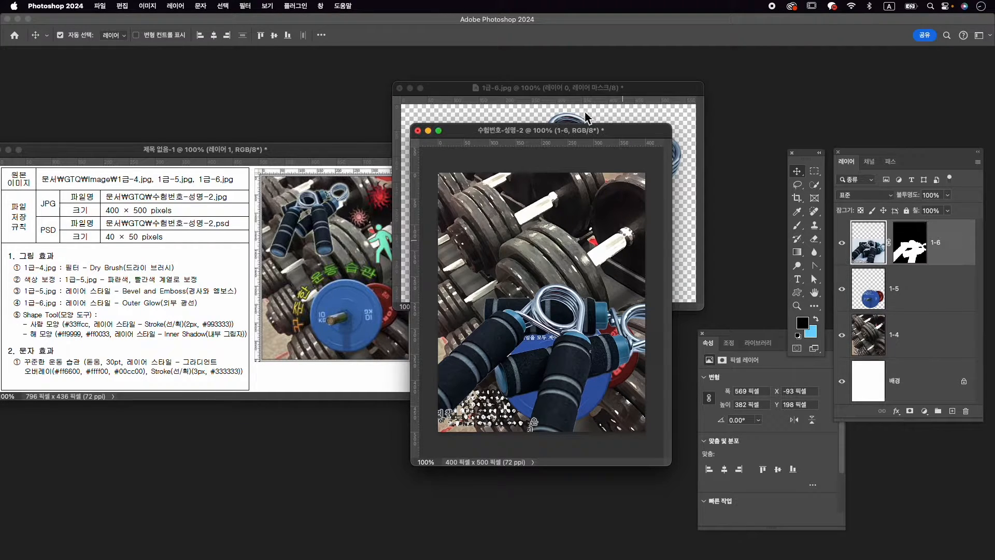
{"action": "left_click", "coordinate": [399, 88]}
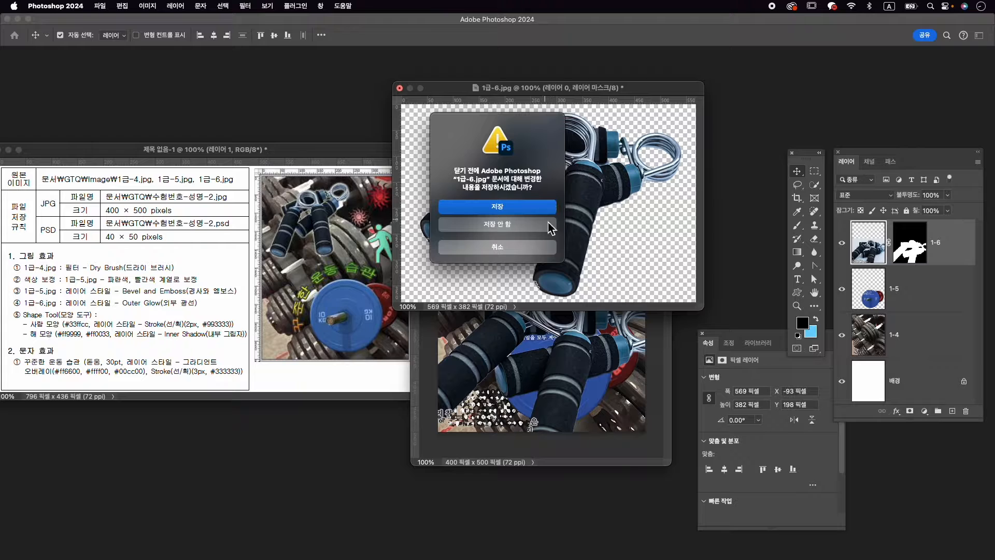
{"action": "left_click", "coordinate": [550, 224]}
Step: Scale the 1-6 hand grips to about 47%, rotate them counterclockwise, and place them in the upper left of the canvas
{"action": "key", "text": "super+t"}
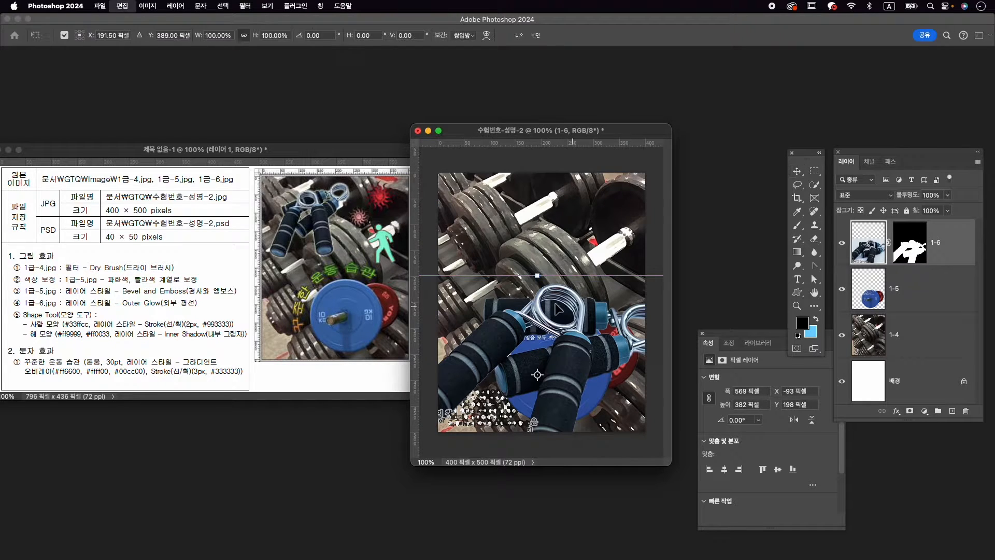
{"action": "left_click_drag", "start_coordinate": [538, 276], "coordinate": [537, 310]}
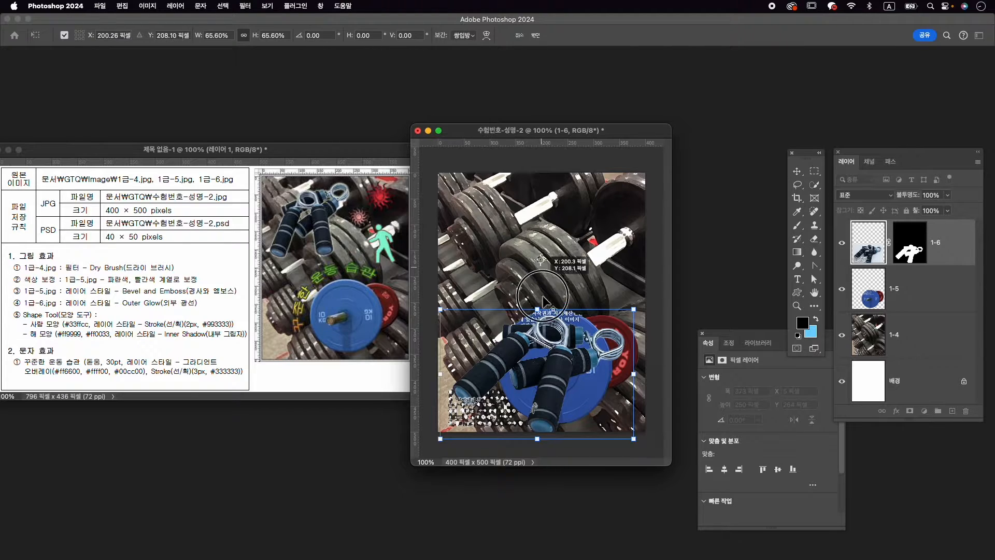
{"action": "left_click_drag", "start_coordinate": [578, 352], "coordinate": [553, 222]}
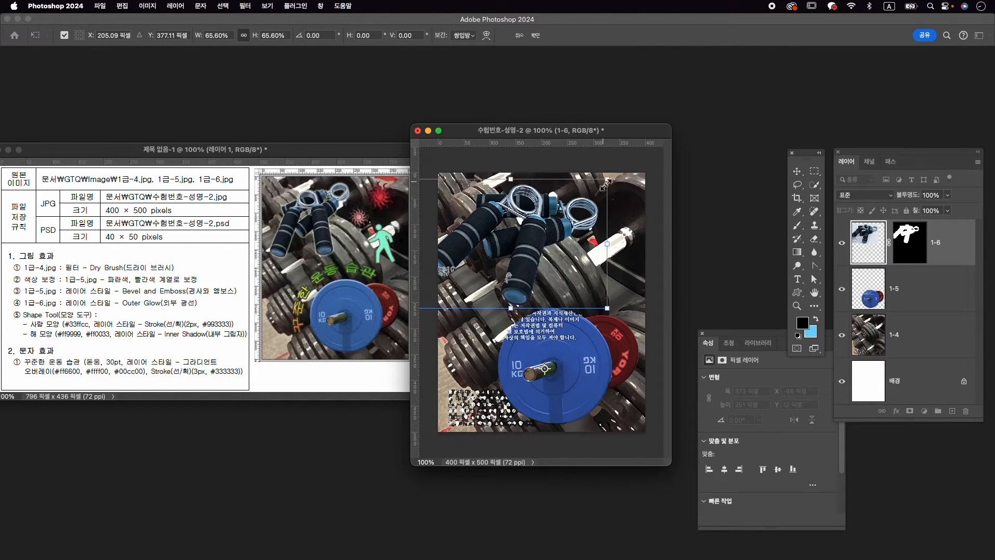
{"action": "left_click_drag", "start_coordinate": [607, 180], "coordinate": [576, 171]}
{"action": "left_click_drag", "start_coordinate": [535, 270], "coordinate": [566, 235]}
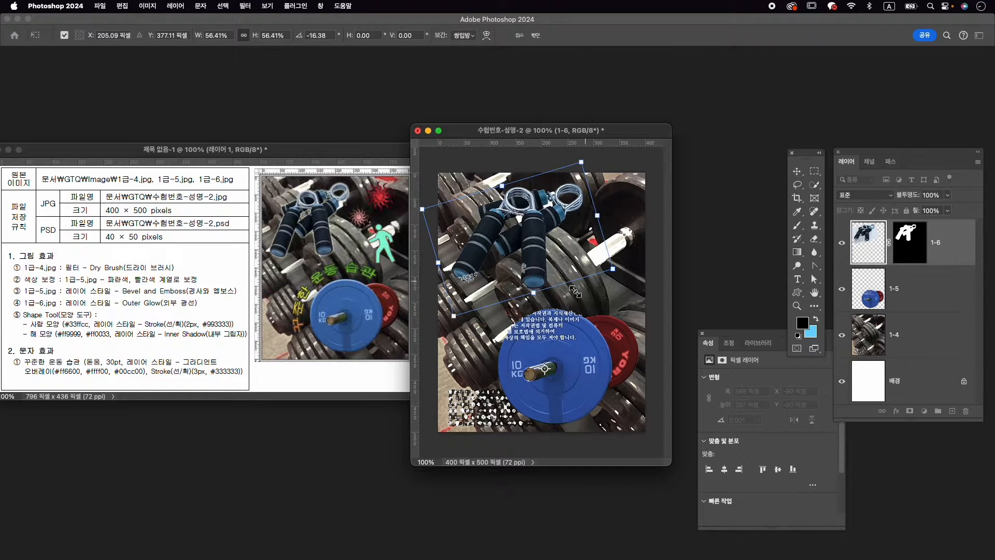
{"action": "left_click_drag", "start_coordinate": [545, 369], "coordinate": [517, 240]}
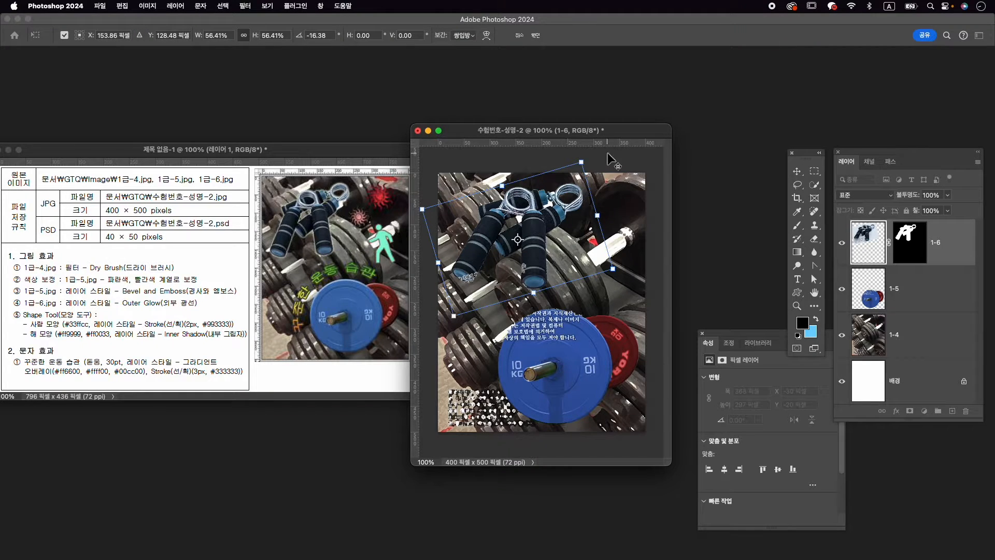
{"action": "left_click_drag", "start_coordinate": [588, 160], "coordinate": [565, 185]}
{"action": "left_click_drag", "start_coordinate": [537, 225], "coordinate": [534, 219]}
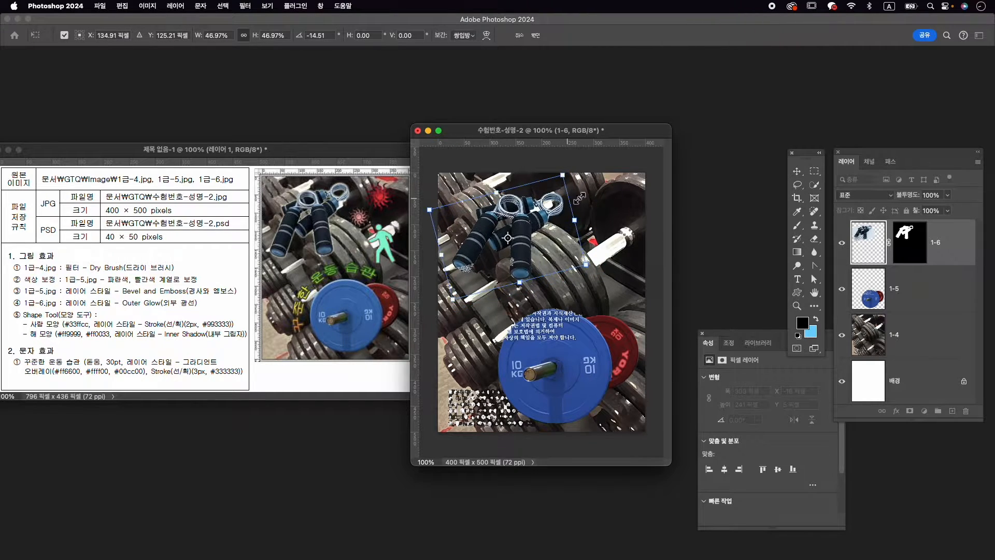
{"action": "left_click_drag", "start_coordinate": [593, 181], "coordinate": [566, 175]}
{"action": "key", "text": "Return"}
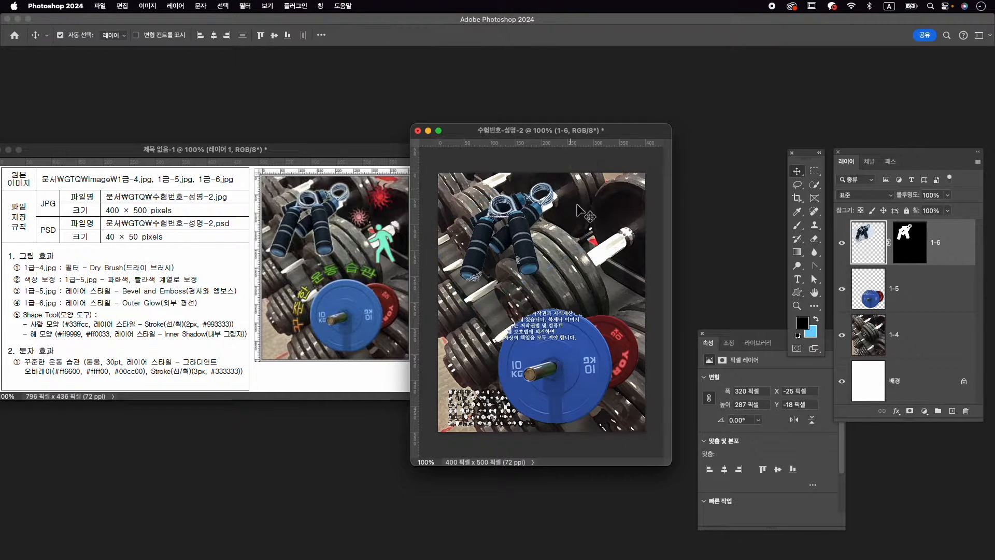
Step: Shift the hand grips toward the canvas's left edge and place a horizontal guide just below them, about 200 px down
{"action": "left_click_drag", "start_coordinate": [517, 228], "coordinate": [503, 229]}
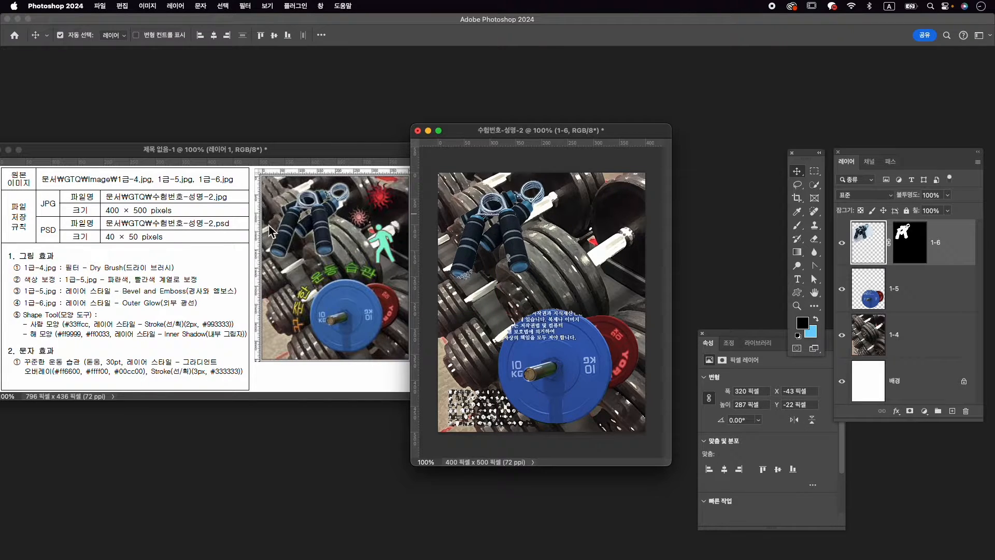
{"action": "left_click_drag", "start_coordinate": [478, 143], "coordinate": [479, 277]}
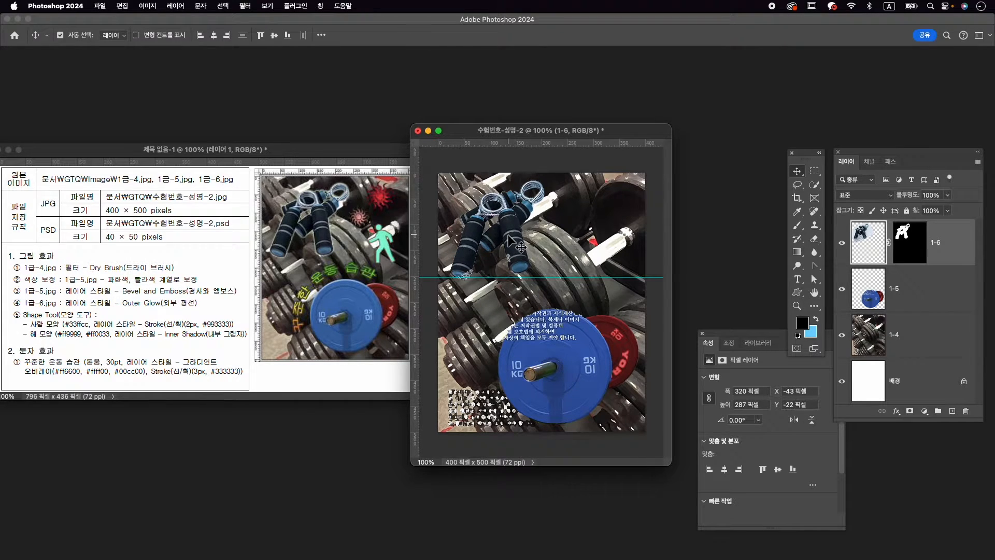
{"action": "left_click_drag", "start_coordinate": [508, 234], "coordinate": [508, 235]}
Step: Apply an Outer Glow layer style to the 1-6 hand grips layer
{"action": "left_click", "coordinate": [905, 420]}
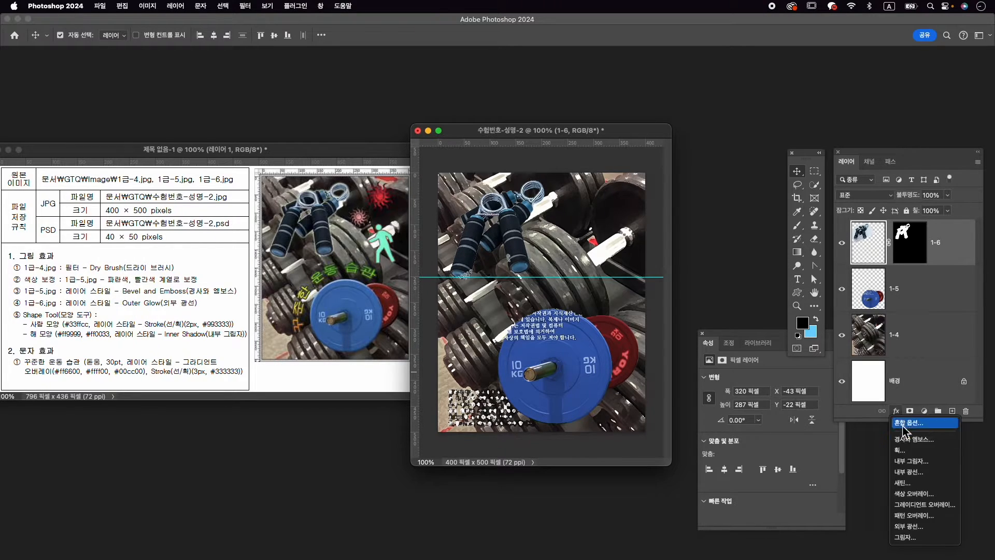
{"action": "left_click", "coordinate": [941, 525]}
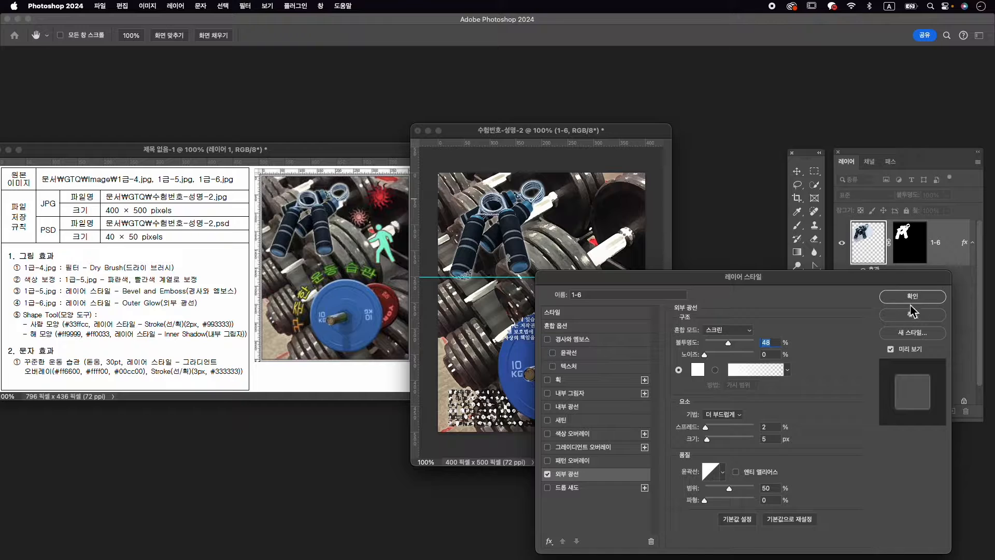
{"action": "left_click", "coordinate": [912, 297]}
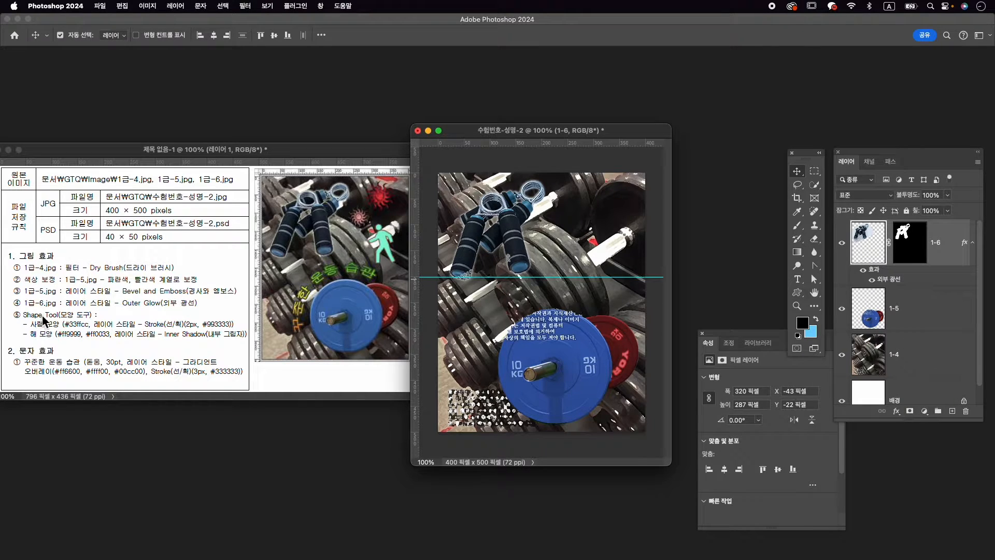
Step: Search the shape library for 해 and select the sun shape with wavy rays
{"action": "left_click", "coordinate": [323, 7]}
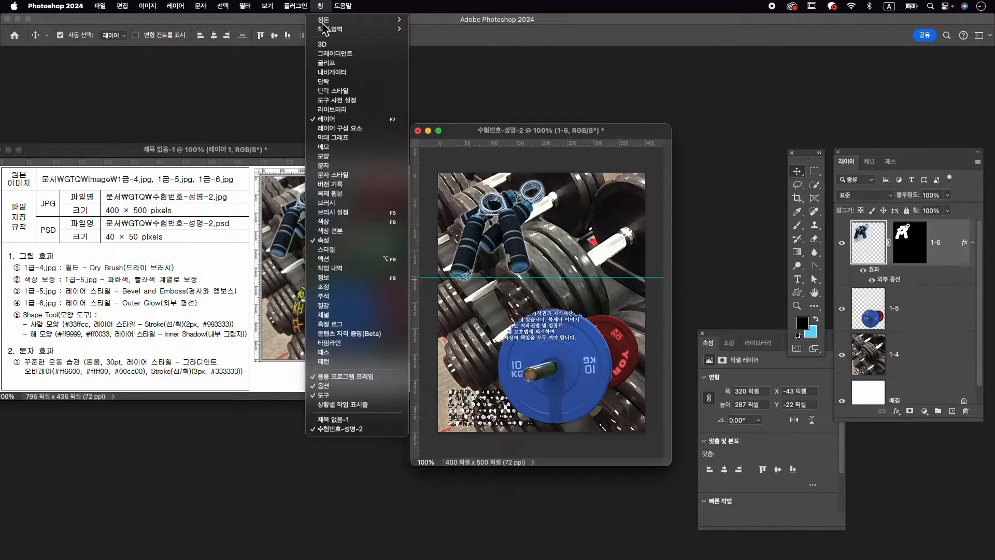
{"action": "left_click", "coordinate": [354, 158]}
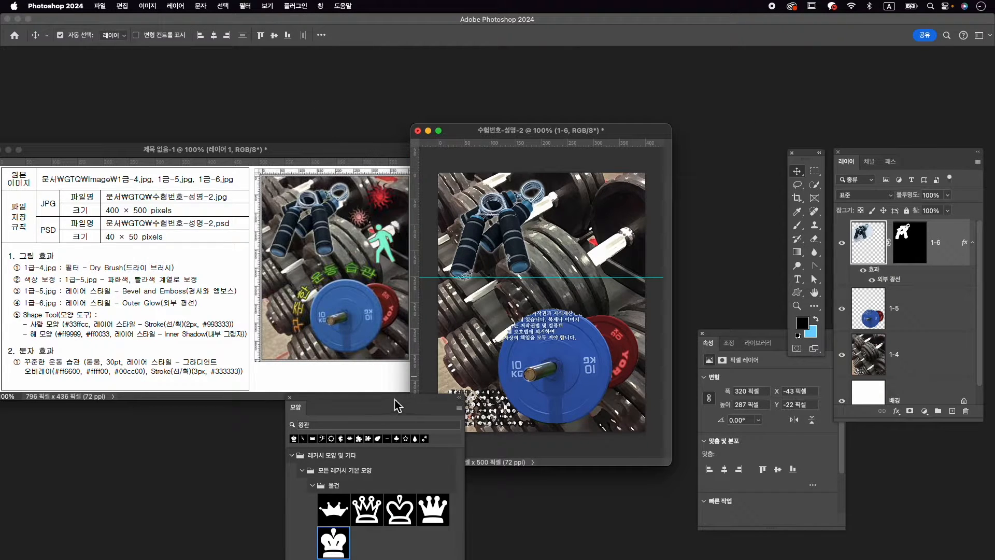
{"action": "left_click_drag", "start_coordinate": [394, 400], "coordinate": [735, 70]}
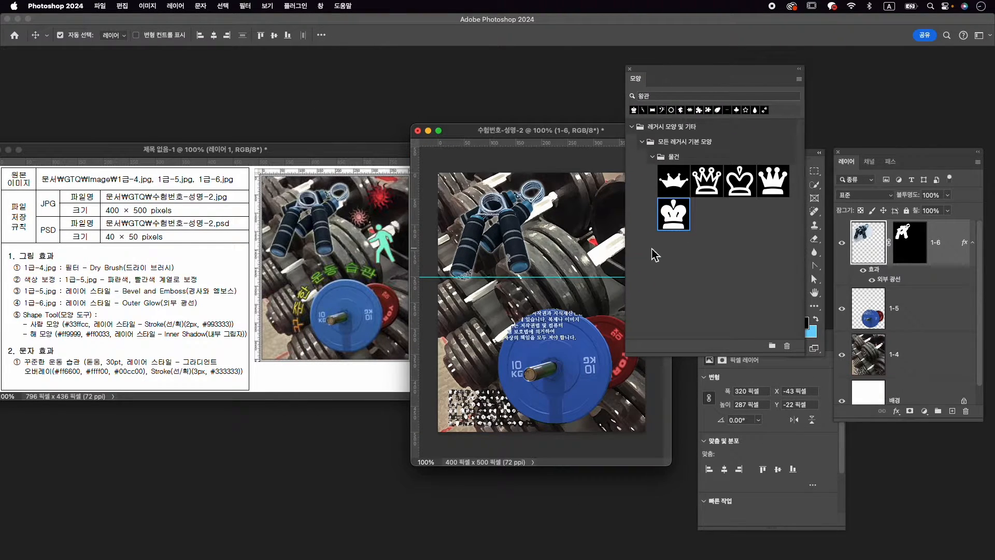
{"action": "left_click_drag", "start_coordinate": [800, 355], "coordinate": [779, 307]}
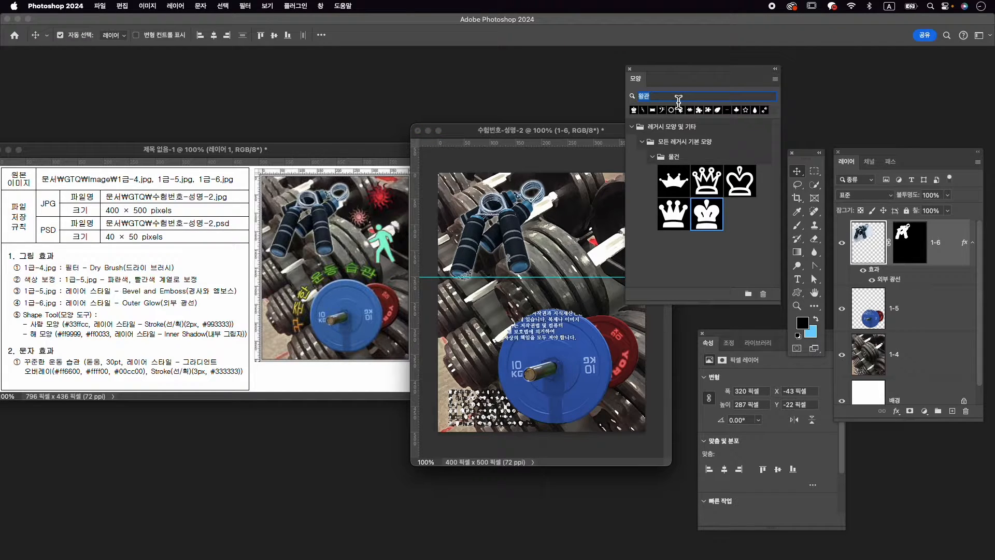
{"action": "type", "text": "go"}
{"action": "key", "text": "BackSpace"}
{"action": "key", "text": "BackSpace"}
{"action": "key", "text": "ctrl+space"}
{"action": "type", "text": "해"}
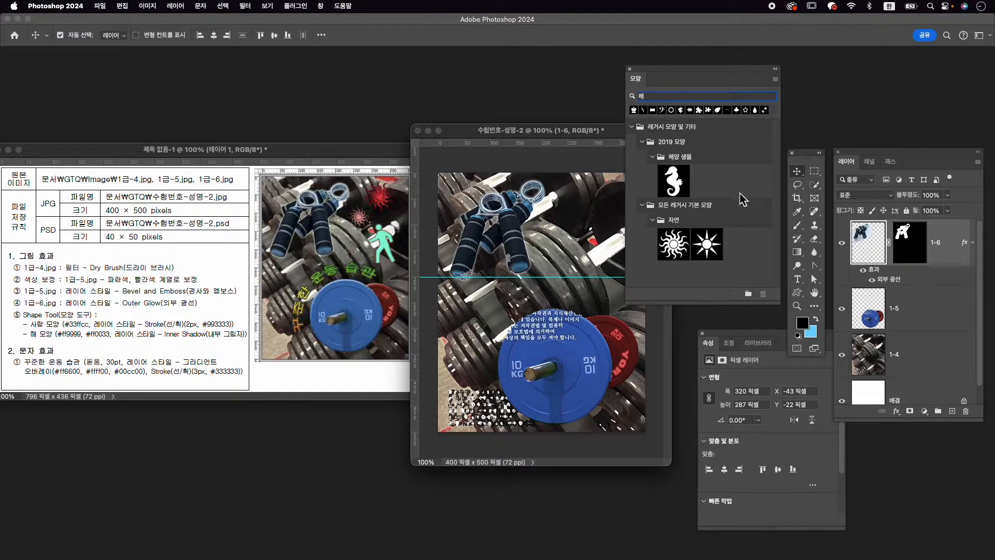
{"action": "left_click", "coordinate": [674, 253]}
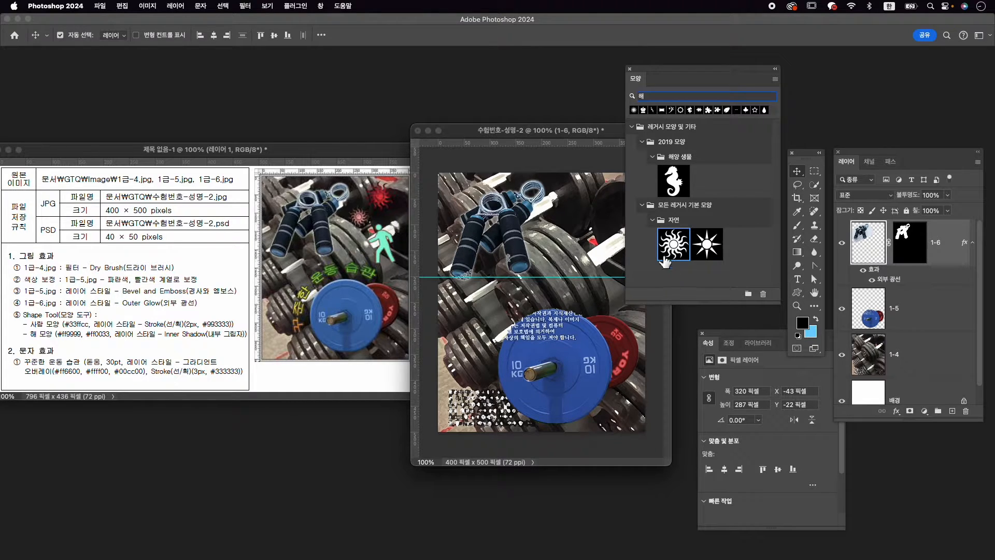
Step: Draw a sun about 57 px wide to the right of the hand grips and fill it with #ff9999
{"action": "left_click", "coordinate": [796, 295]}
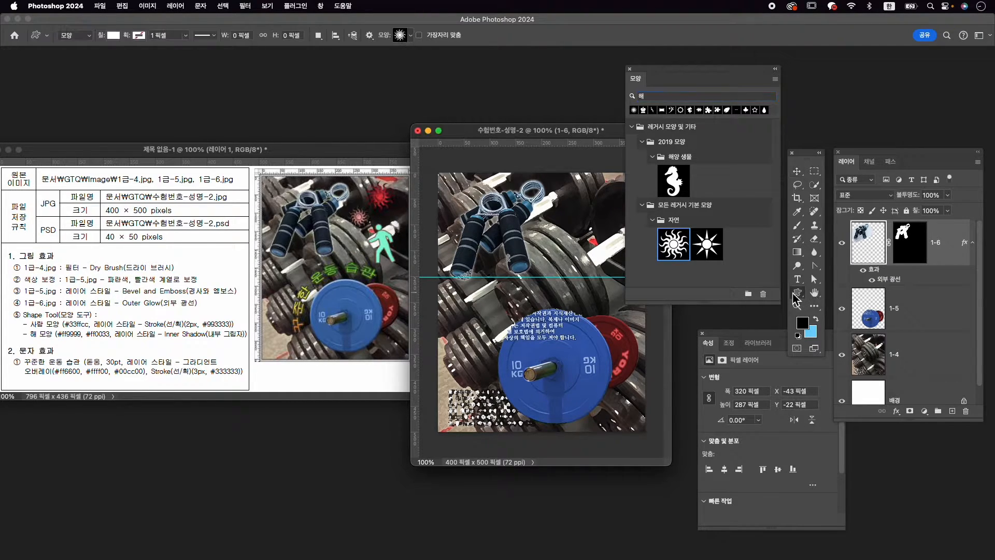
{"action": "mouse_move", "coordinate": [555, 228]}
{"action": "left_mouse_down"}
{"action": "mouse_move", "coordinate": [604, 269]}
{"action": "mouse_move", "coordinate": [609, 243]}
{"action": "mouse_move", "coordinate": [591, 259]}
{"action": "mouse_move", "coordinate": [580, 252]}
{"action": "left_mouse_up"}
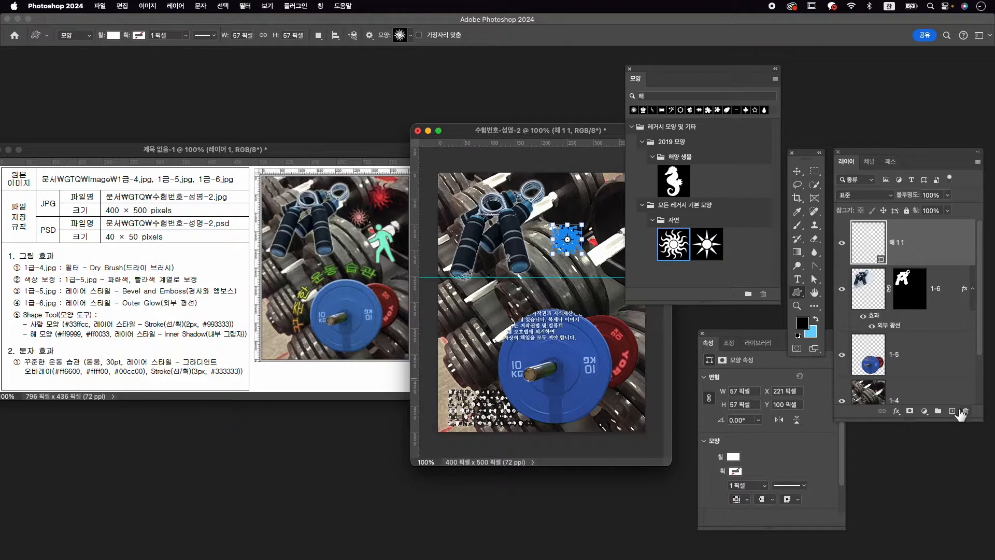
{"action": "left_click", "coordinate": [735, 457]}
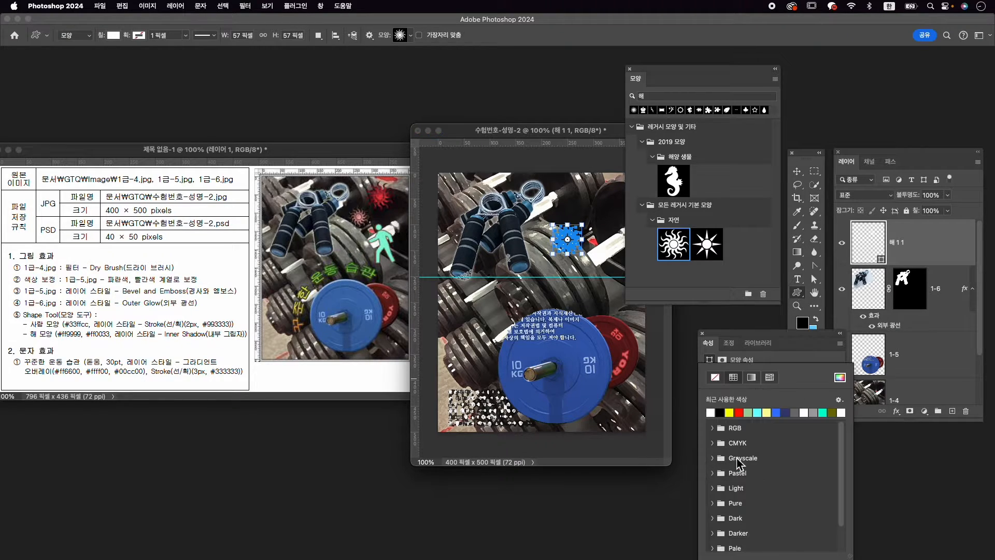
{"action": "left_click", "coordinate": [840, 377]}
{"action": "type", "text": "ff9999"}
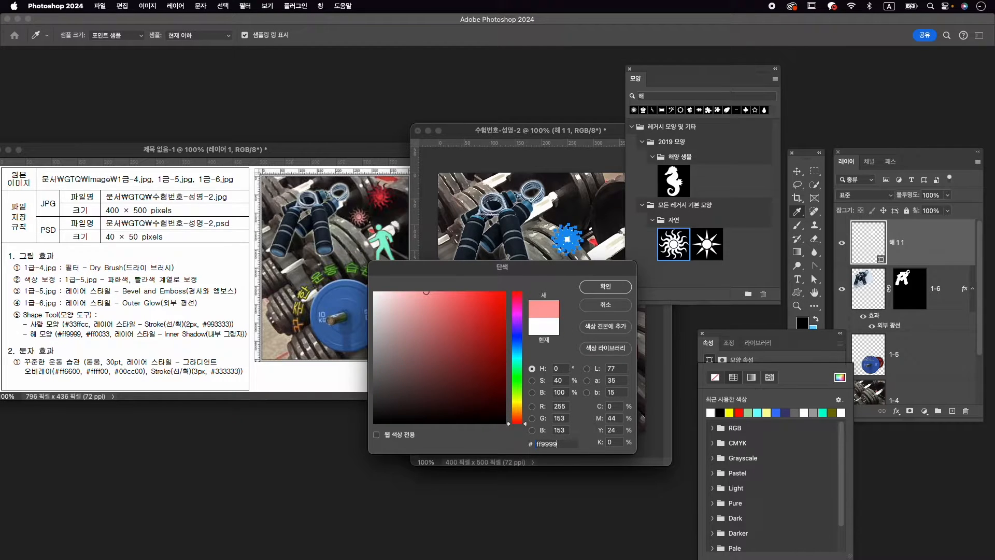
{"action": "key", "text": "Return"}
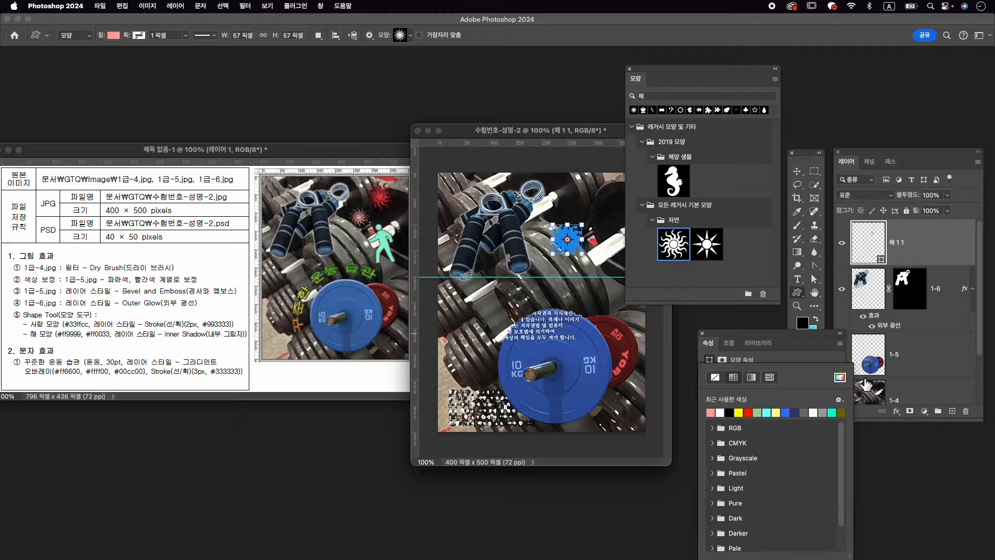
Step: Apply an Inner Shadow layer style to the pink sun
{"action": "left_click", "coordinate": [895, 411]}
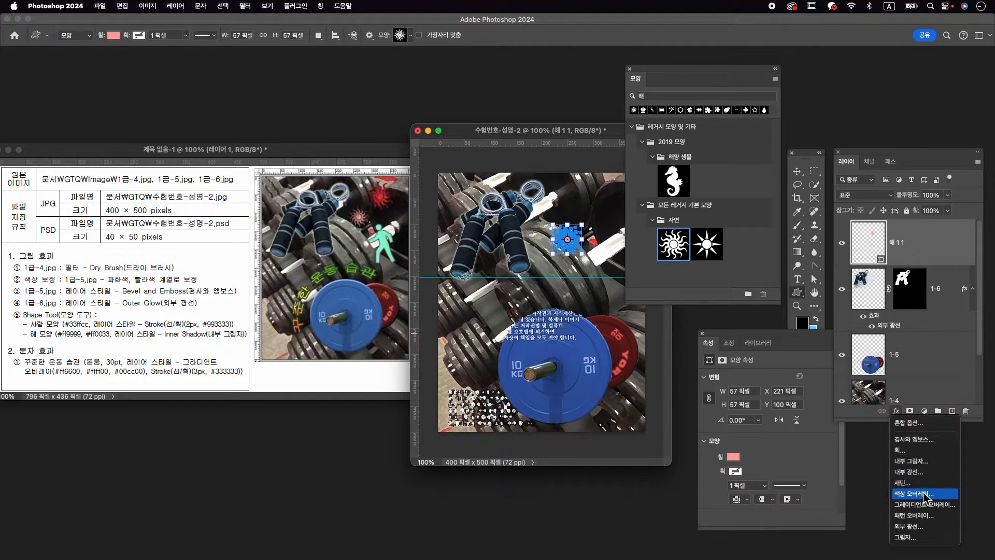
{"action": "left_click", "coordinate": [926, 461]}
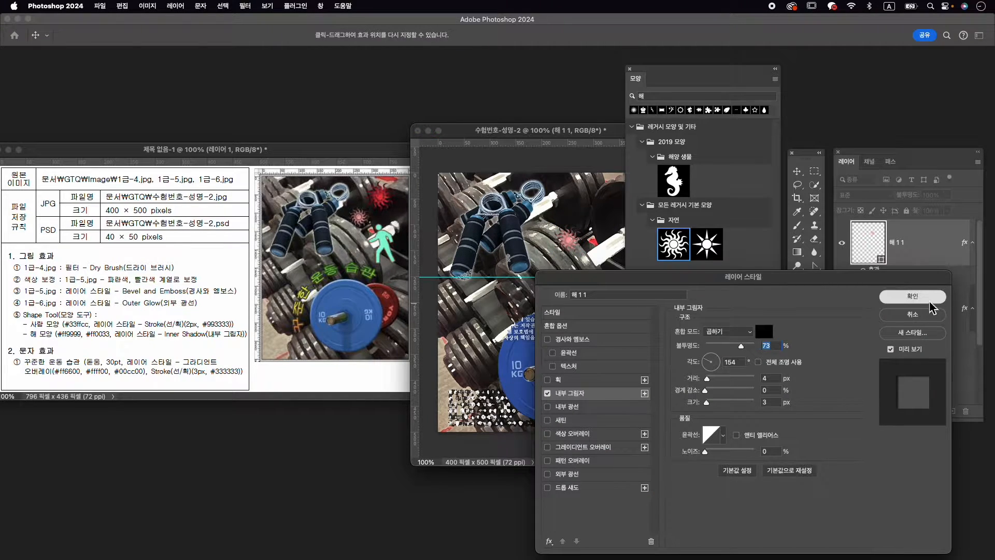
{"action": "left_click", "coordinate": [929, 300]}
Step: Scale the pink sun down to about 80% and shift it slightly up and to the right
{"action": "key", "text": "super+t"}
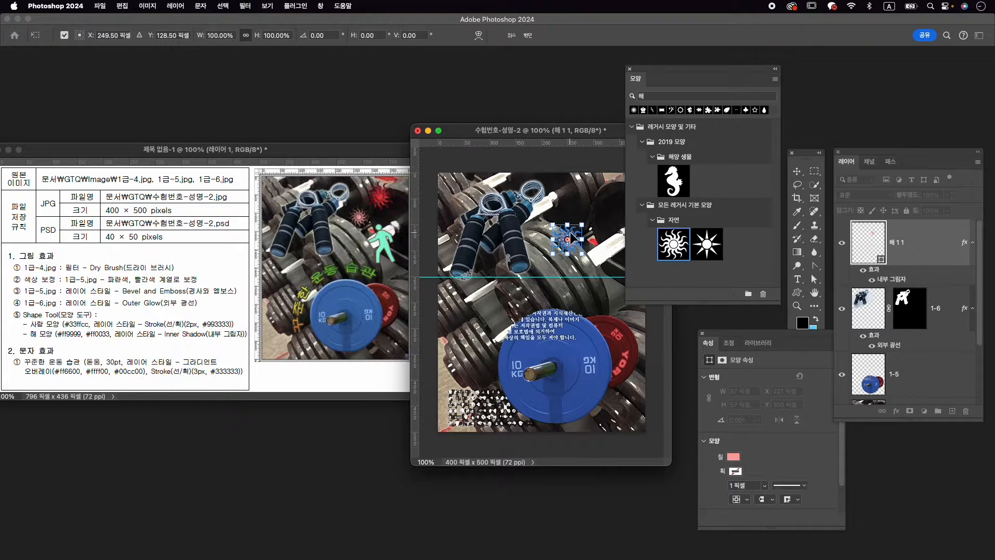
{"action": "mouse_move", "coordinate": [571, 232]}
{"action": "left_mouse_down"}
{"action": "mouse_move", "coordinate": [572, 223]}
{"action": "mouse_move", "coordinate": [592, 223]}
{"action": "mouse_move", "coordinate": [585, 228]}
{"action": "left_mouse_up"}
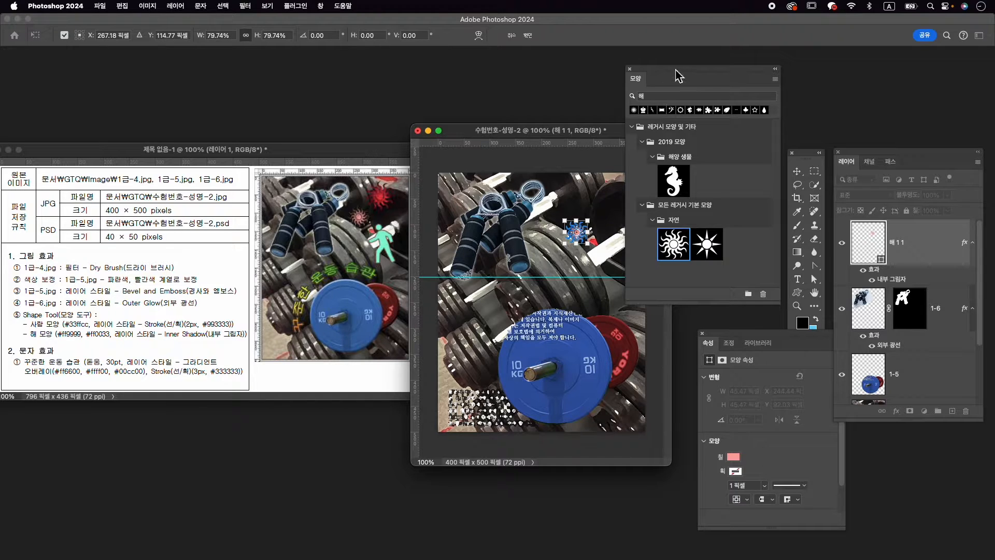
{"action": "left_click_drag", "start_coordinate": [678, 73], "coordinate": [901, 45]}
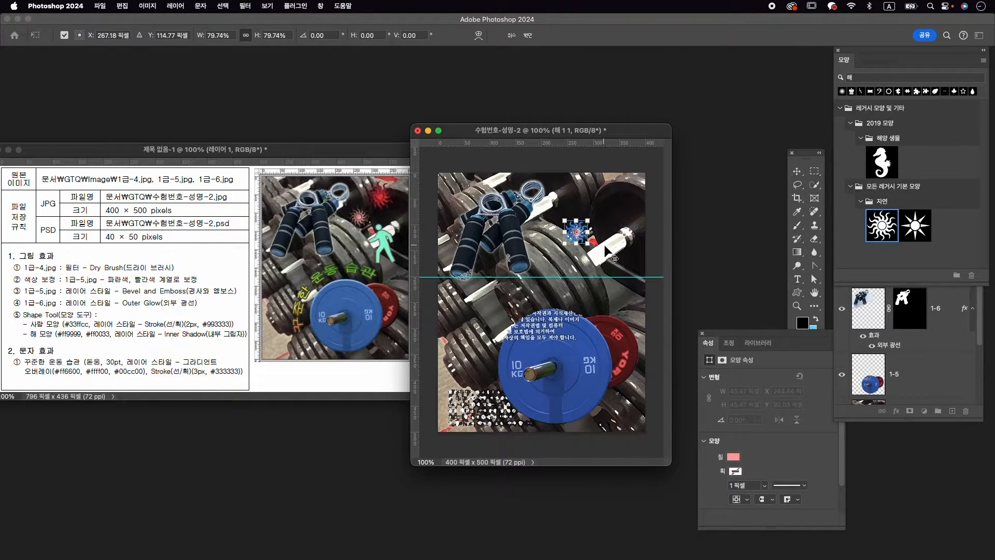
{"action": "scroll", "coordinate": [609, 252], "scroll_direction": "up", "scroll_amount": 3}
{"action": "left_click_drag", "start_coordinate": [589, 224], "coordinate": [567, 258]}
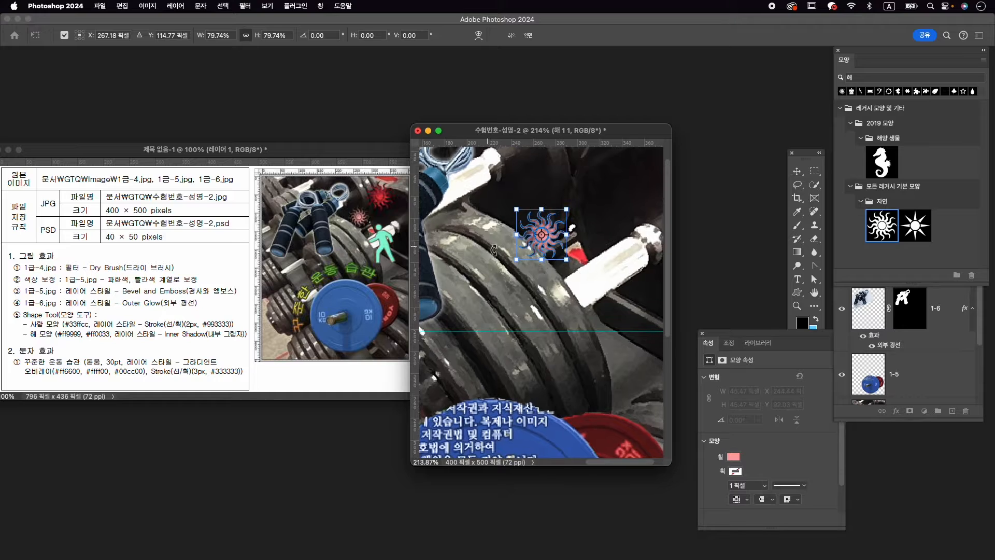
Step: Flip the pink sun horizontally, reduce it to about 42 px wide, and move it up beside the hand grips
{"action": "right_click", "coordinate": [556, 236]}
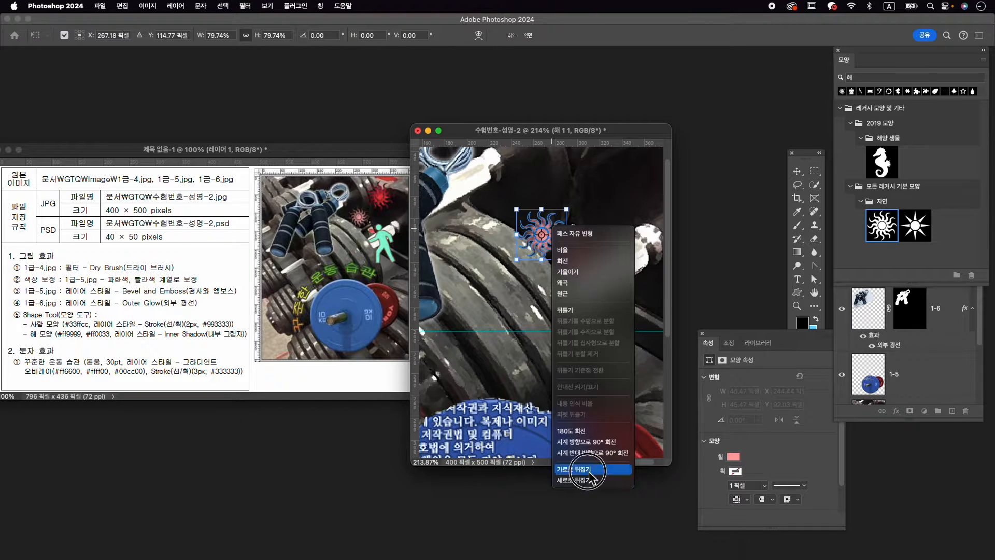
{"action": "left_click", "coordinate": [591, 470]}
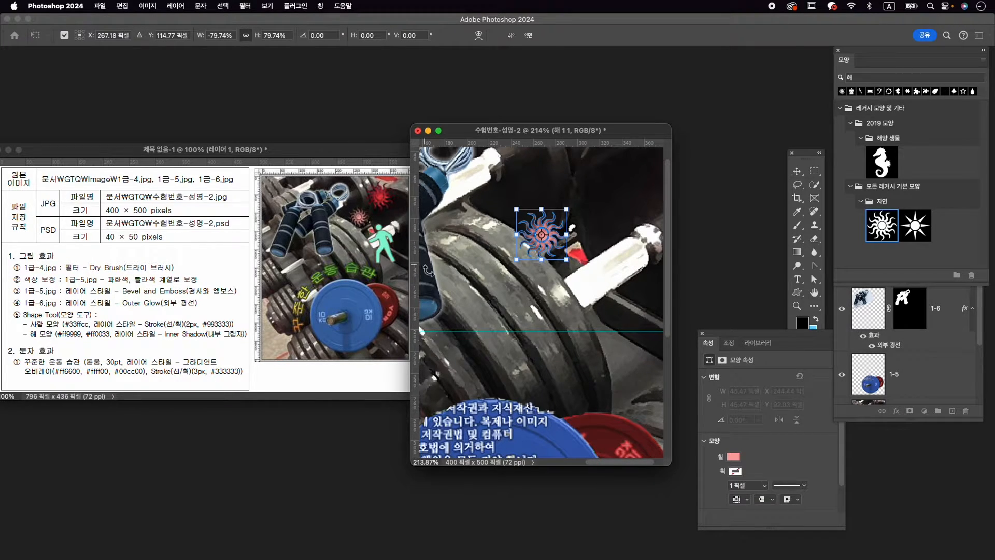
{"action": "left_click_drag", "start_coordinate": [552, 234], "coordinate": [578, 190]}
{"action": "key", "text": "Return"}
{"action": "scroll", "coordinate": [606, 249], "scroll_direction": "down", "scroll_amount": 3}
{"action": "scroll", "coordinate": [606, 250], "scroll_direction": "down", "scroll_amount": 2}
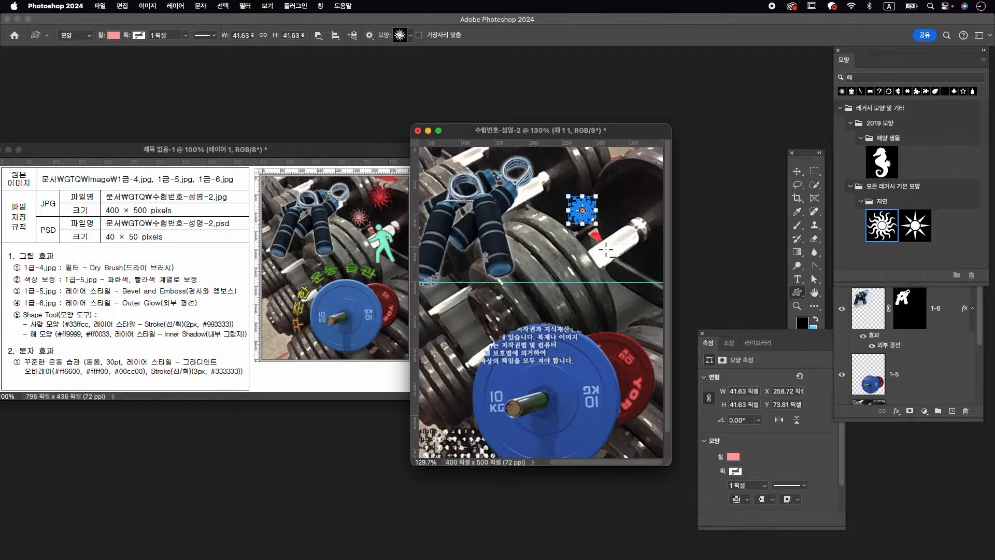
{"action": "scroll", "coordinate": [570, 264], "scroll_direction": "down", "scroll_amount": 2}
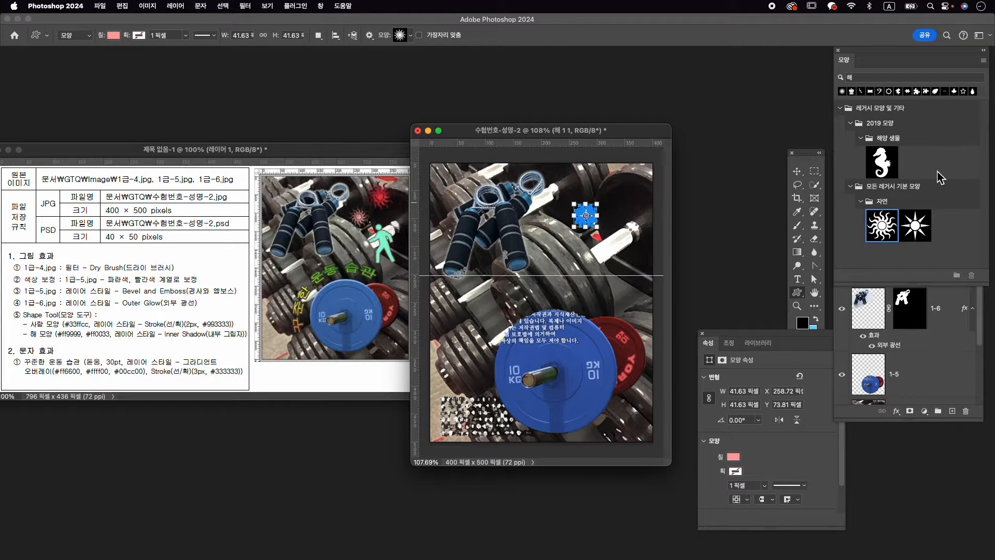
Step: Duplicate the pink sun, enlarge the copy to about 162%, and place it near the canvas's upper right corner
{"action": "left_click", "coordinate": [978, 314]}
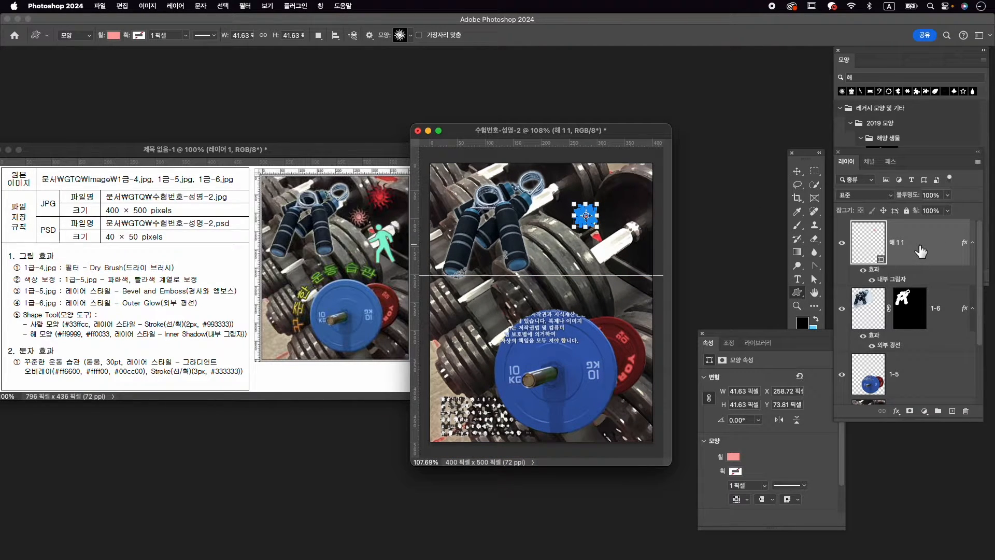
{"action": "key", "text": "super+j"}
{"action": "key", "text": "super+t"}
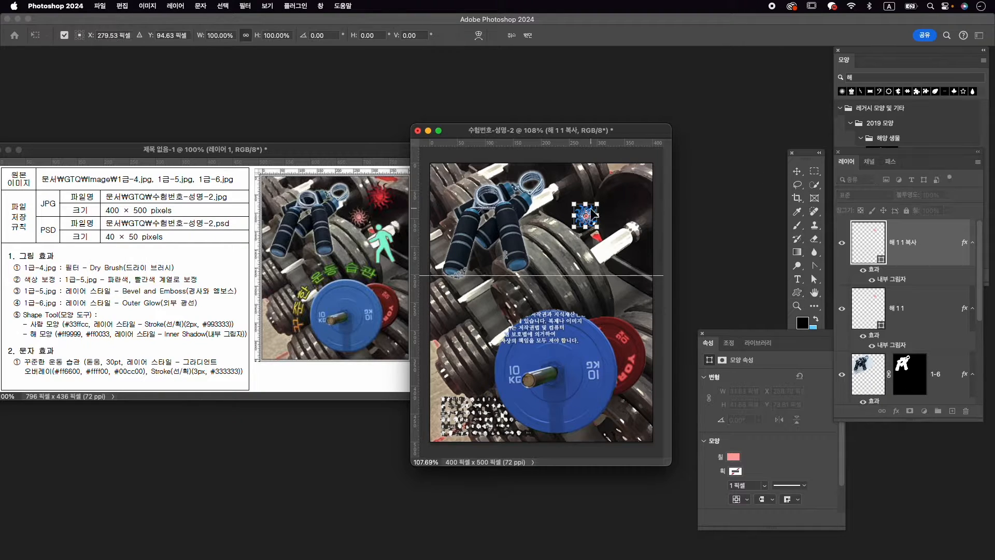
{"action": "left_click_drag", "start_coordinate": [594, 215], "coordinate": [632, 173]}
{"action": "key", "text": "Left"}
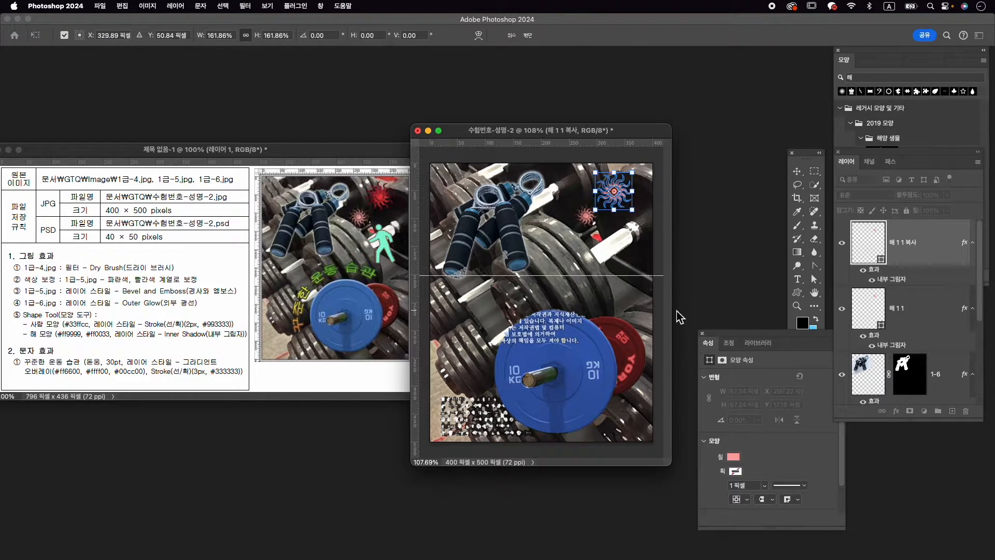
{"action": "key", "text": "Left"}
{"action": "key", "text": "Down"}
{"action": "key", "text": "Down"}
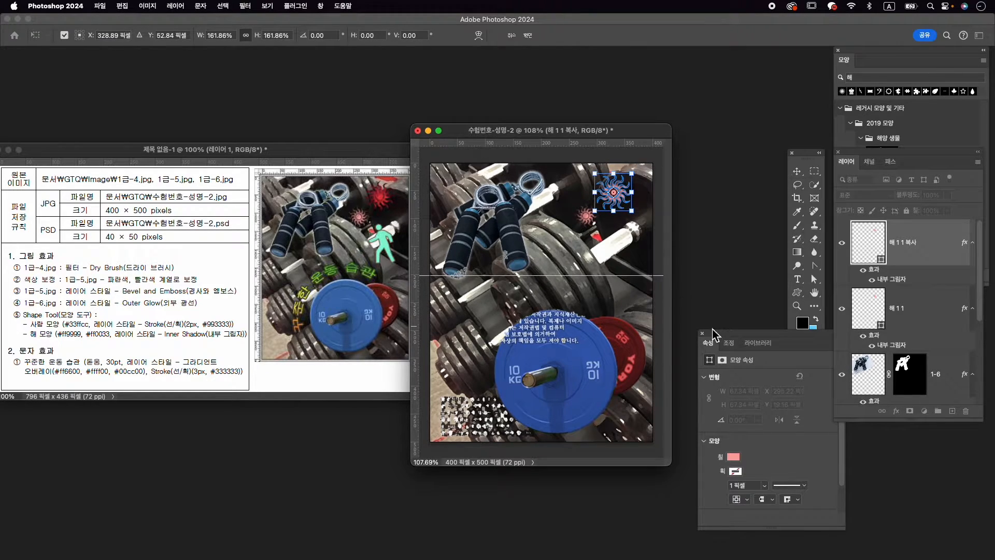
Step: Flip the enlarged sun copy horizontally
{"action": "right_click", "coordinate": [630, 192]}
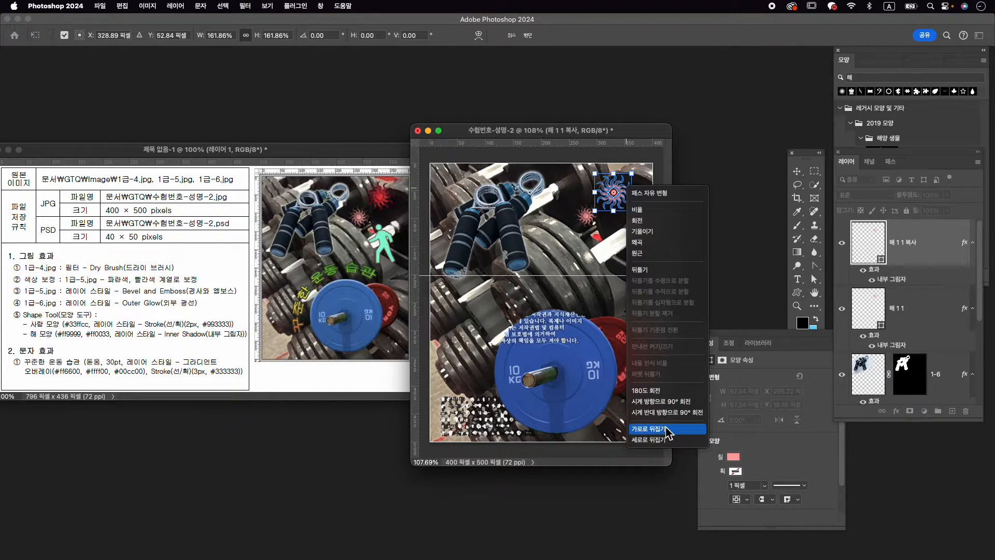
{"action": "left_click", "coordinate": [667, 429]}
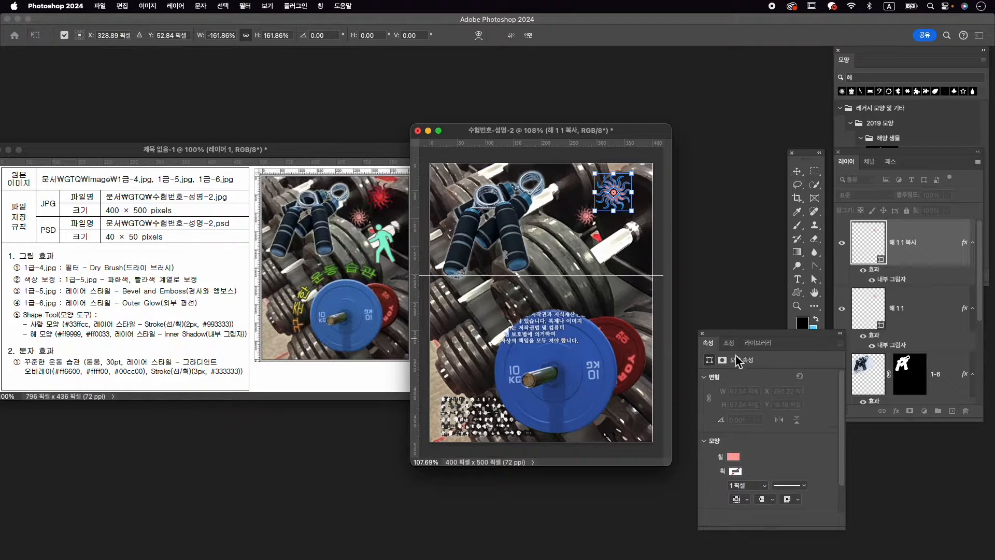
{"action": "key", "text": "Return"}
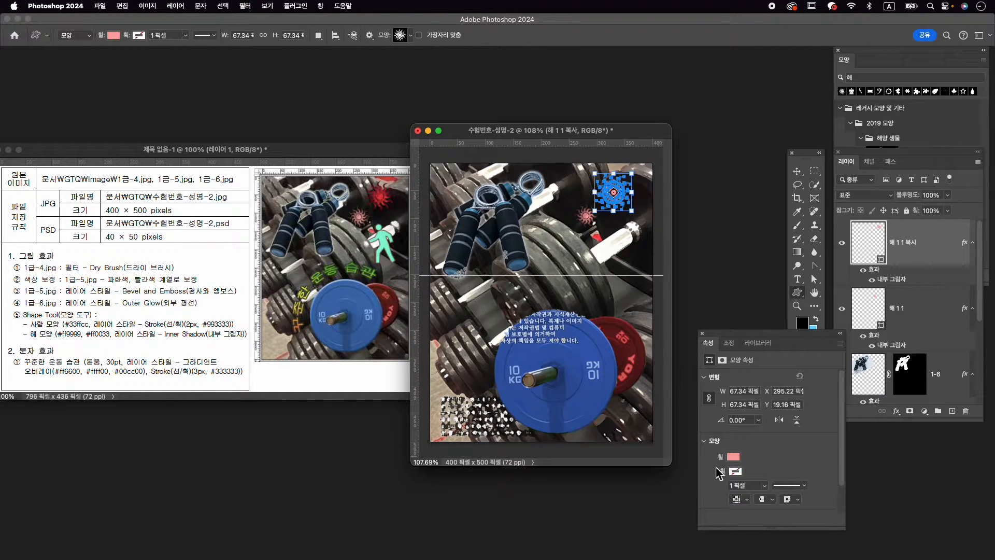
Step: Change the larger sun copy's fill color to #ff0033
{"action": "left_click", "coordinate": [733, 458]}
{"action": "left_click", "coordinate": [840, 377]}
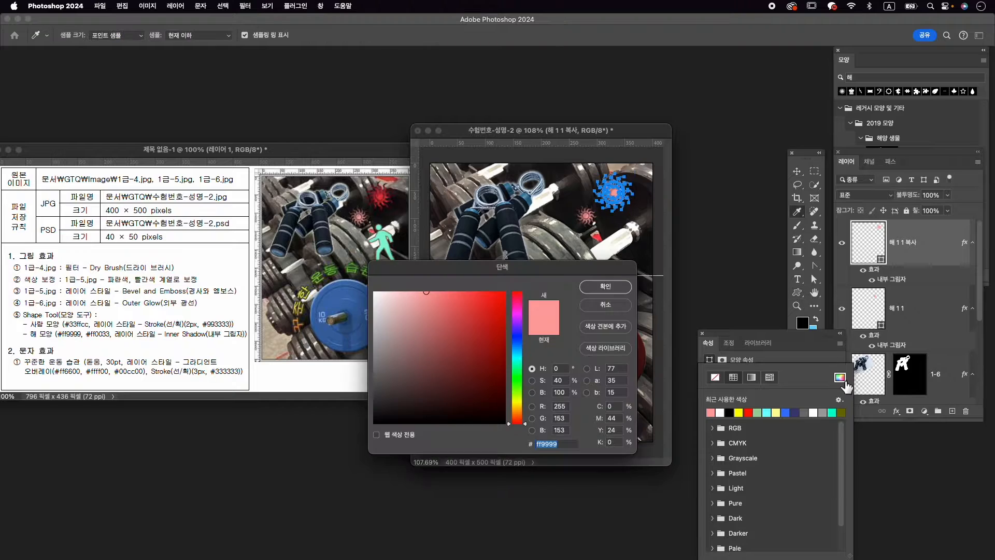
{"action": "type", "text": "ff0033"}
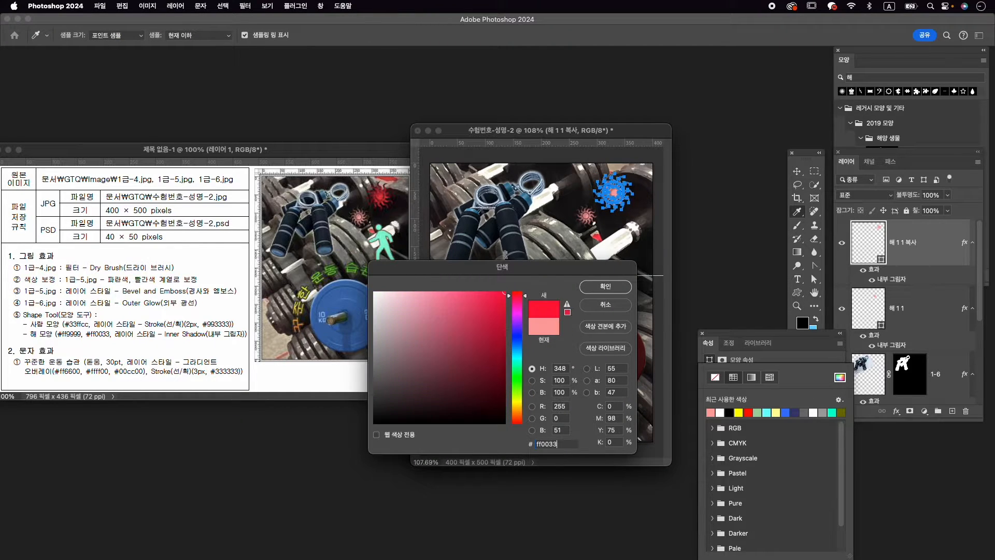
{"action": "key", "text": "Return"}
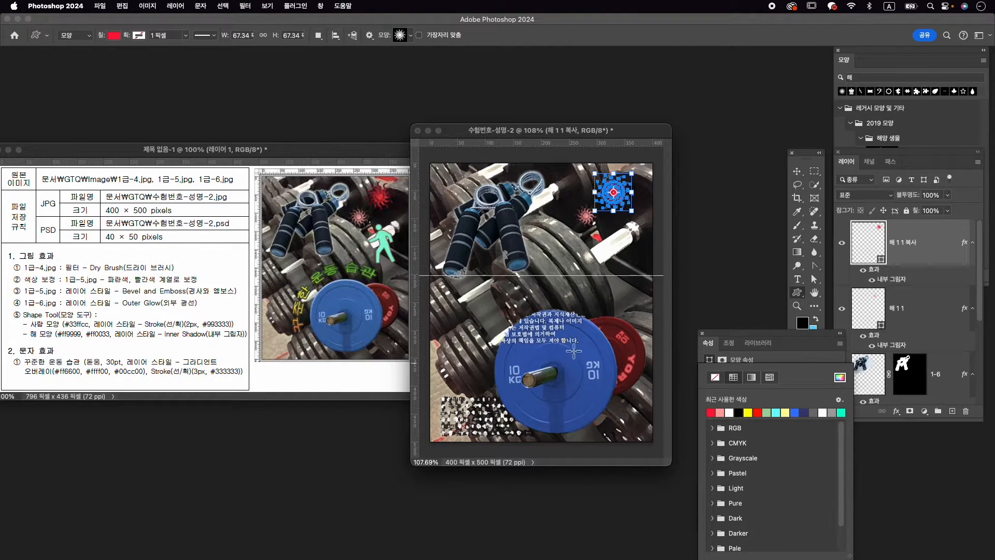
{"action": "left_click", "coordinate": [930, 253]}
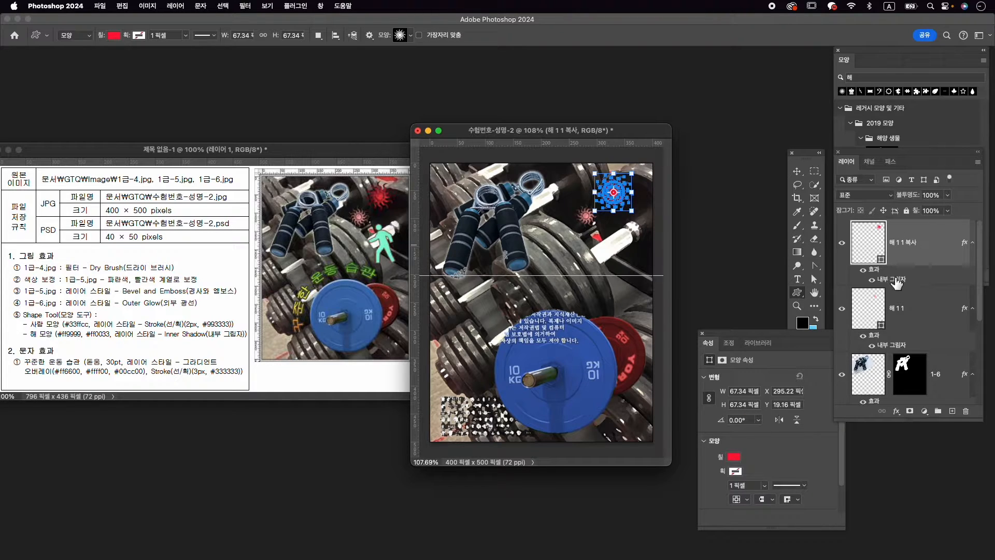
Step: Nudge the small pink sun beside the hand grips about 5 px left and 1 px down
{"action": "key", "text": "v"}
{"action": "left_click", "coordinate": [589, 222]}
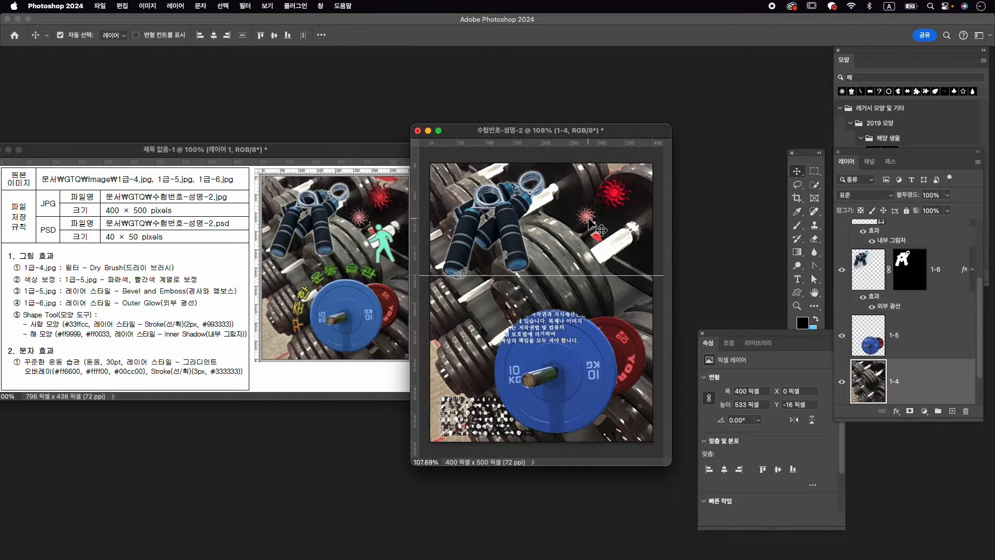
{"action": "left_click", "coordinate": [589, 221]}
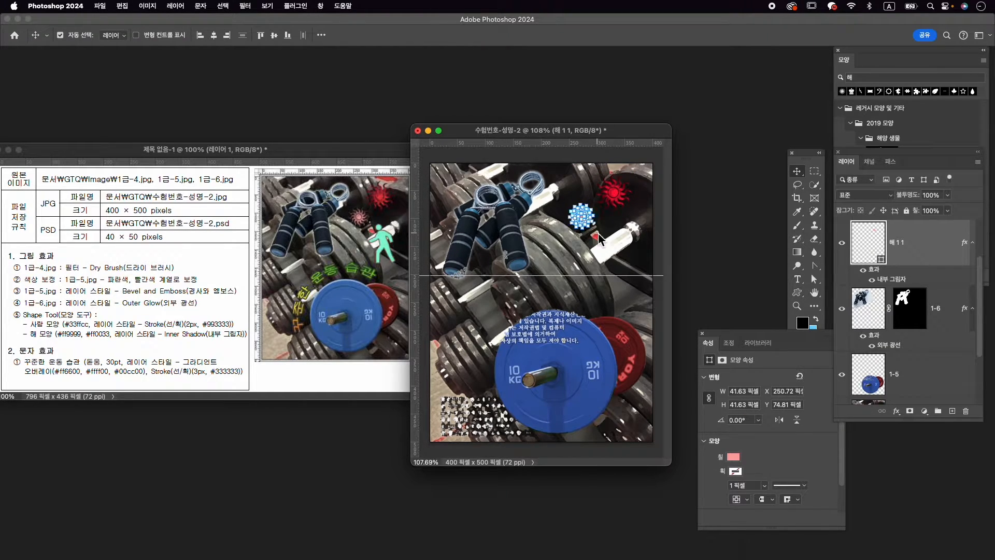
{"action": "key", "text": "super+t"}
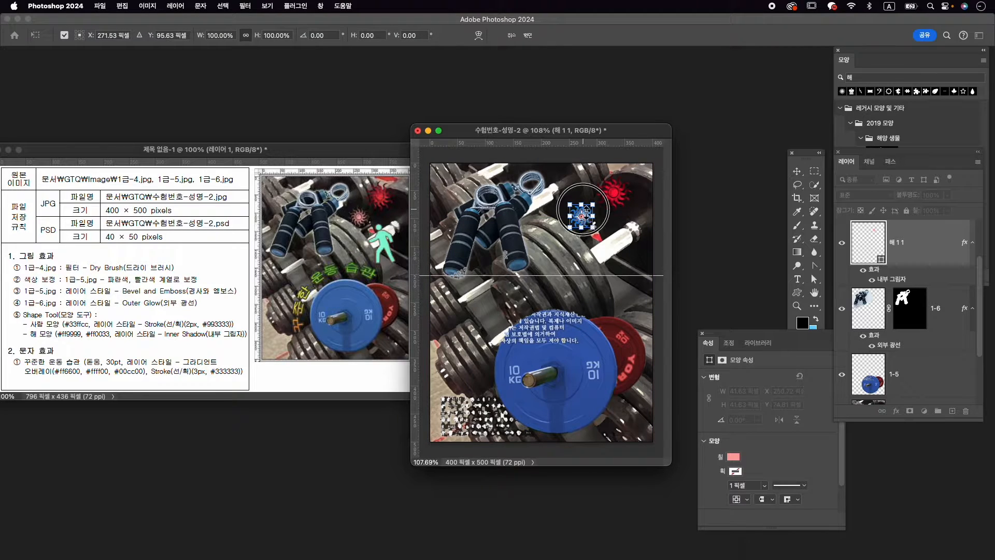
{"action": "key", "text": "Left"}
{"action": "key", "text": "Left"}
{"action": "key", "text": "Left"}
{"action": "key", "text": "Left"}
{"action": "key", "text": "Left"}
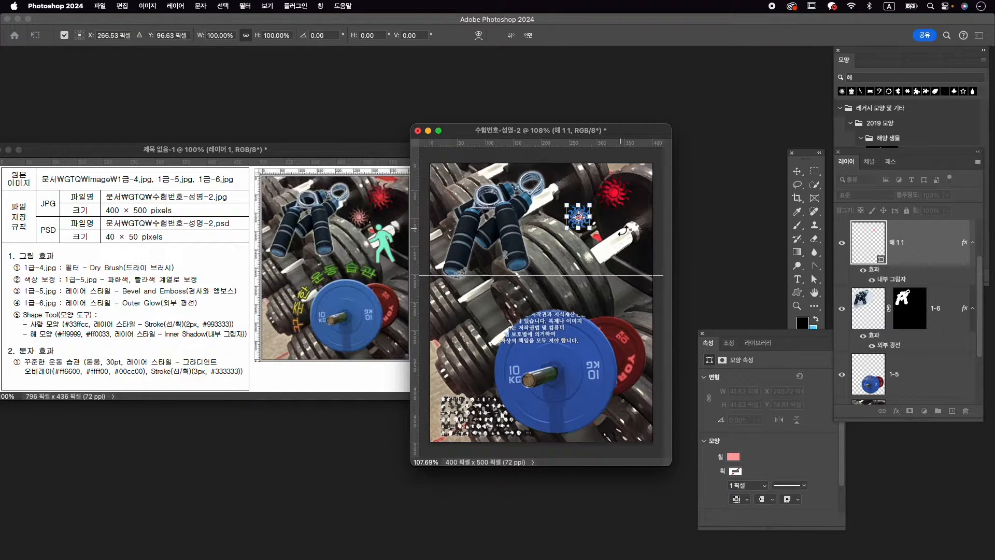
{"action": "key", "text": "Return"}
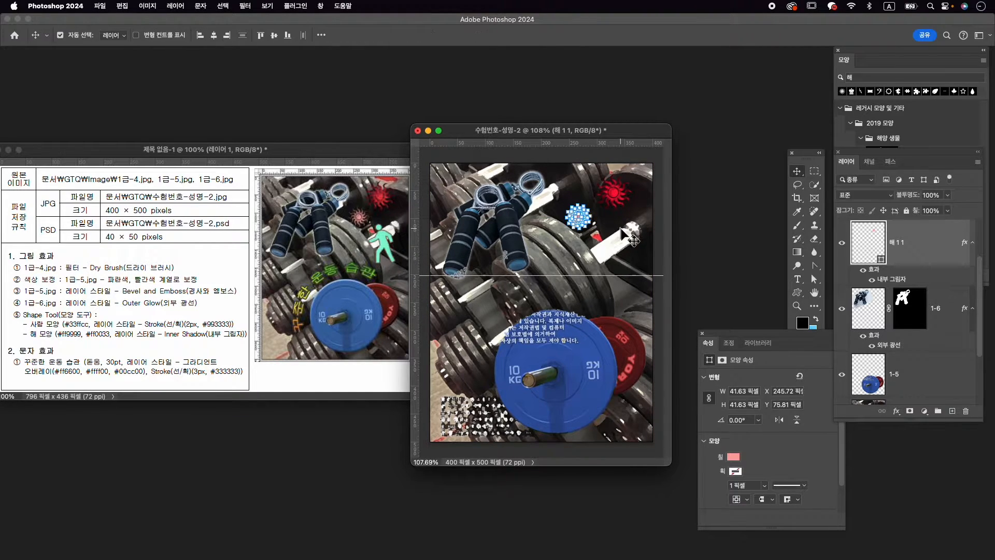
Step: Make the large red sun's layer active and choose the pedestrian custom shape from the legacy symbols (기호) group
{"action": "key", "text": "super+j"}
{"action": "left_click", "coordinate": [922, 243]}
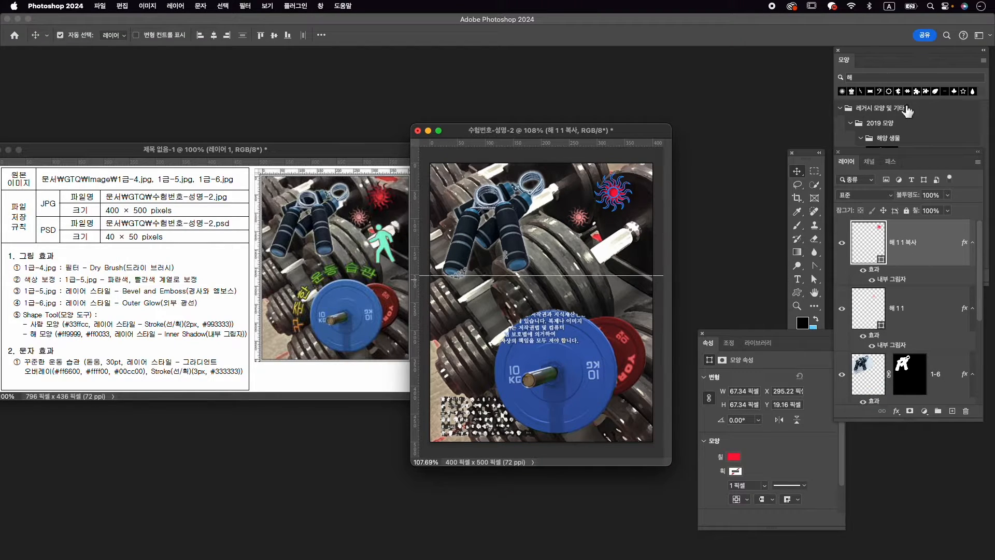
{"action": "left_click_drag", "start_coordinate": [880, 70], "coordinate": [750, 76]}
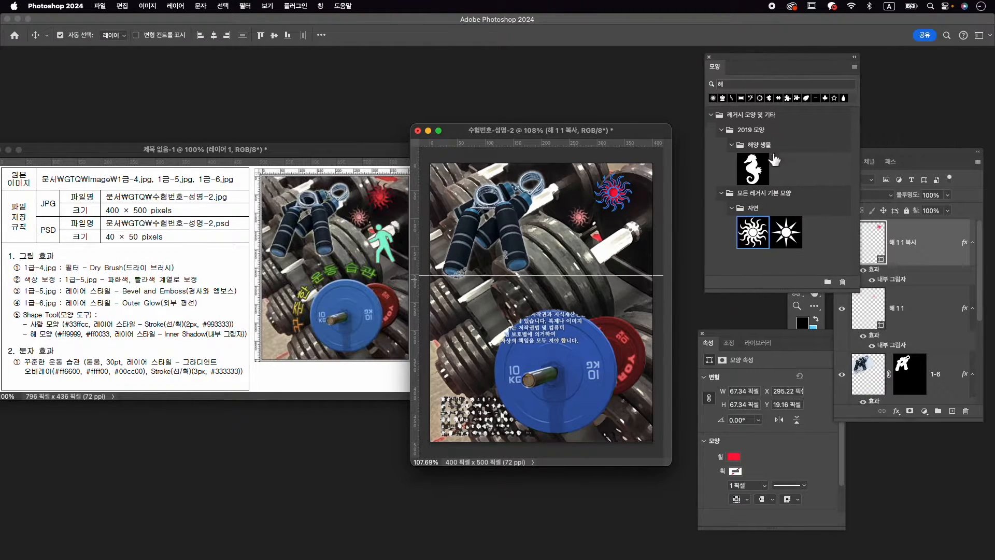
{"action": "double_click", "coordinate": [722, 85]}
{"action": "key", "text": "BackSpace"}
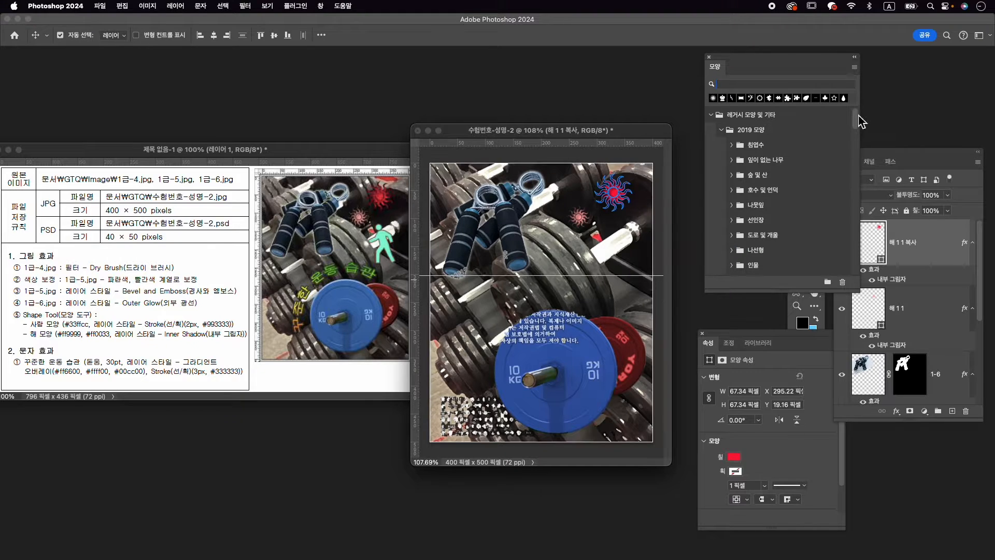
{"action": "left_click_drag", "start_coordinate": [859, 120], "coordinate": [854, 284]}
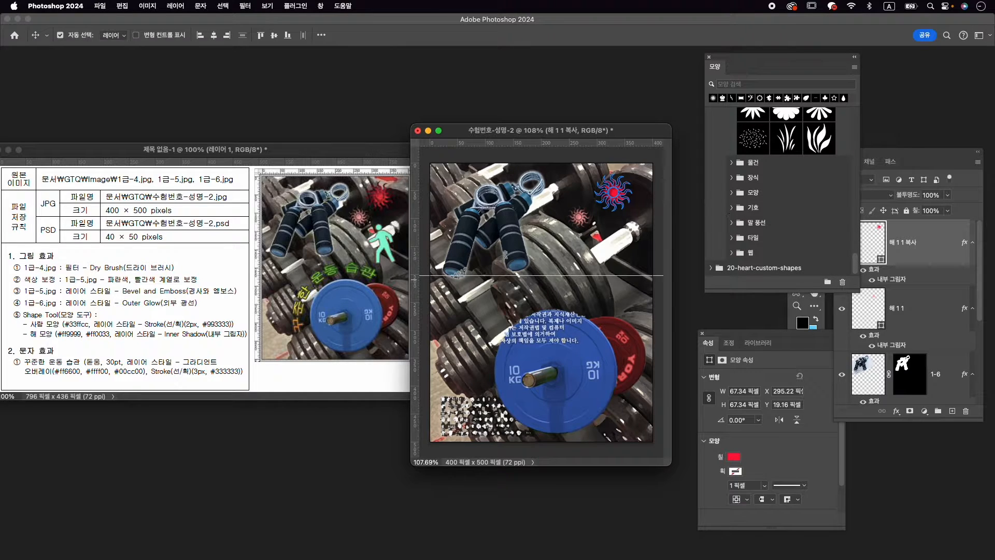
{"action": "left_click", "coordinate": [731, 208]}
{"action": "scroll", "coordinate": [823, 238], "scroll_direction": "down", "scroll_amount": 5}
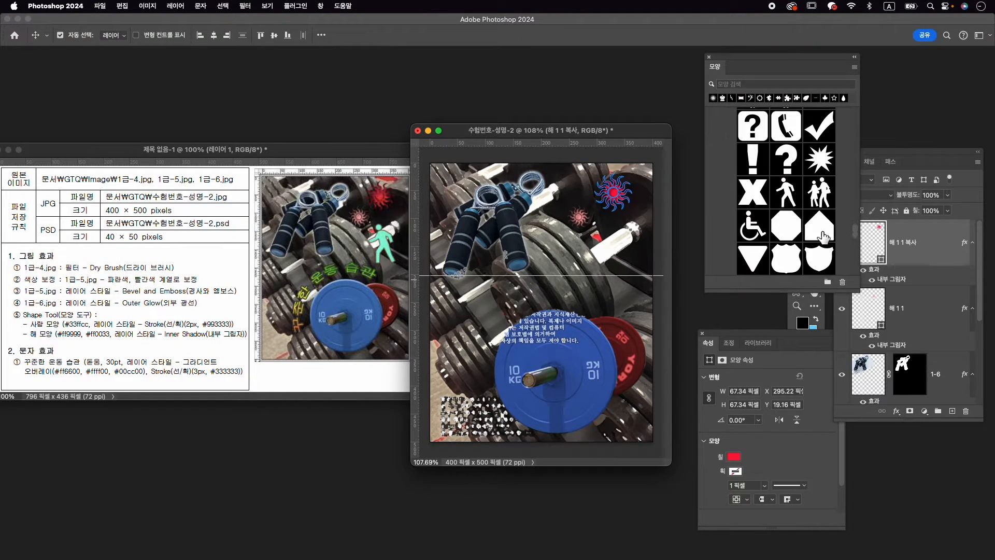
{"action": "left_click", "coordinate": [785, 197]}
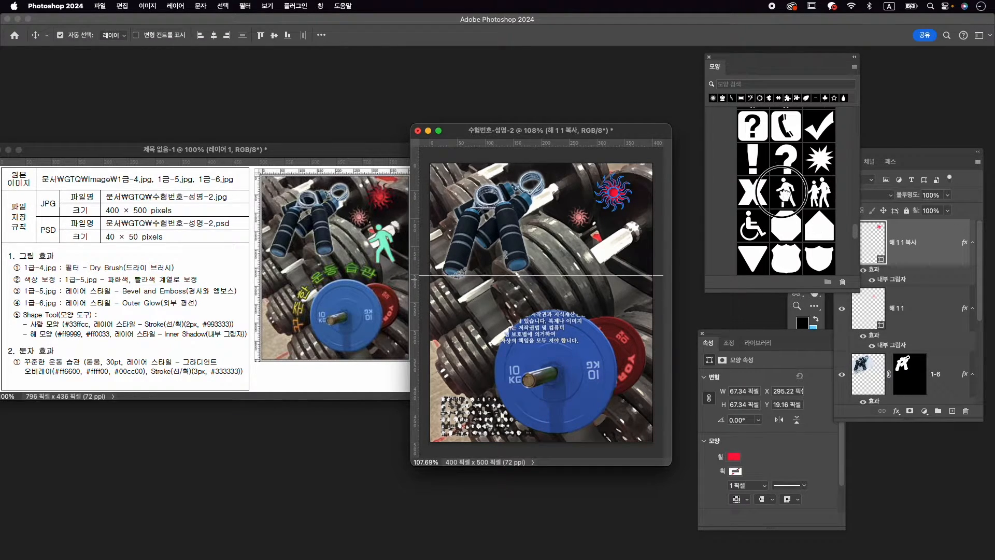
Step: Draw a pedestrian shape about 71 × 105 px below the large red sun near the canvas's right edge
{"action": "left_click", "coordinate": [797, 294]}
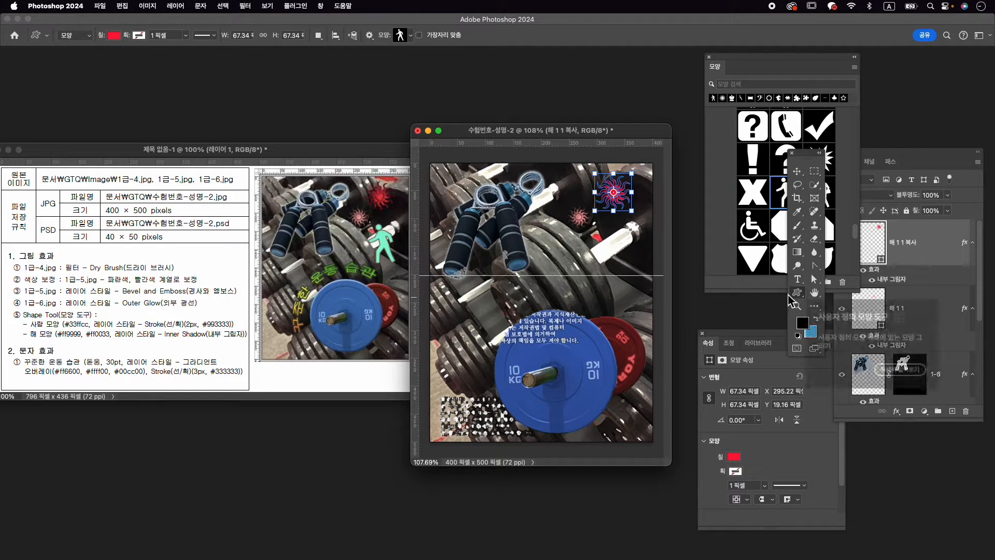
{"action": "left_click_drag", "start_coordinate": [605, 224], "coordinate": [642, 298]}
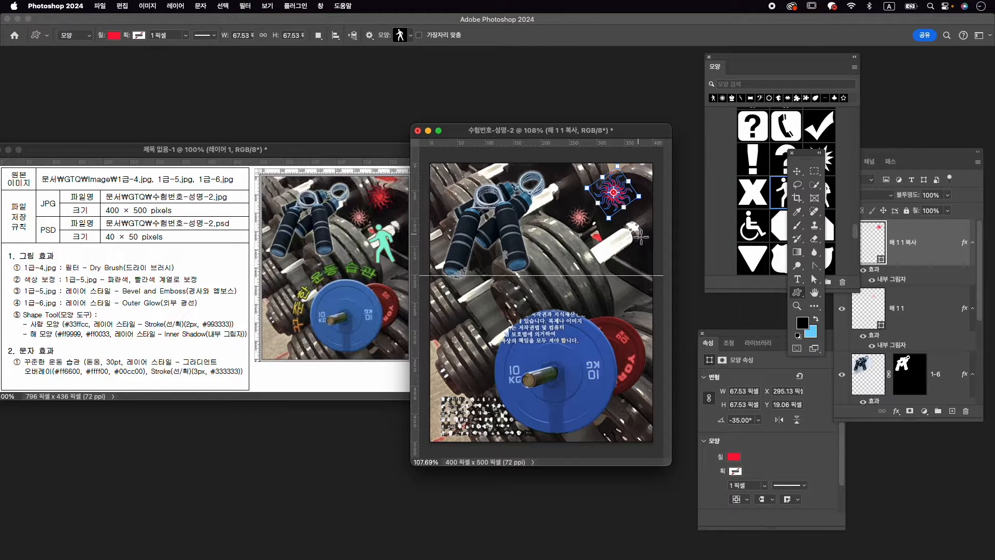
{"action": "key", "text": "super+z"}
{"action": "left_click_drag", "start_coordinate": [606, 236], "coordinate": [644, 307]}
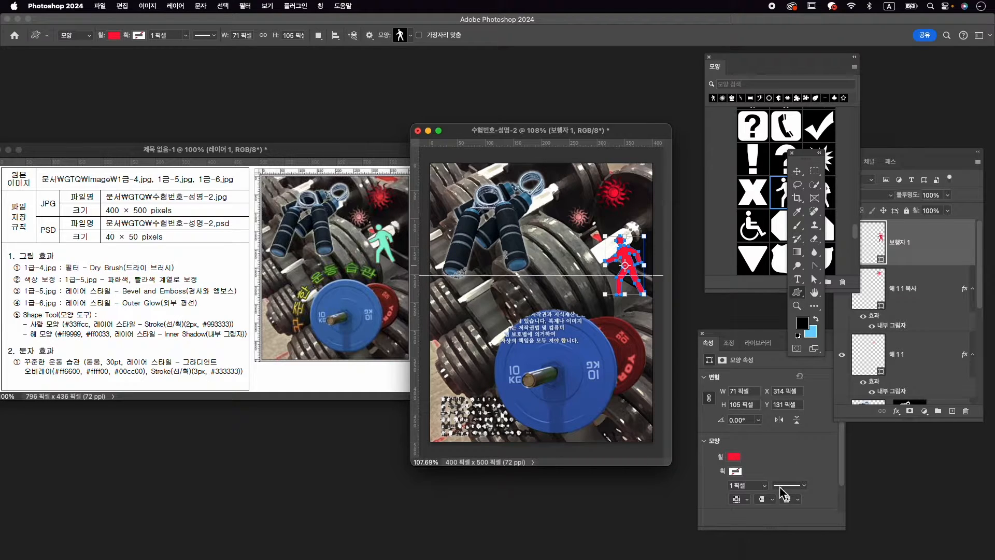
Step: Change the pedestrian shape's fill color to #33ffcc
{"action": "left_click", "coordinate": [731, 456]}
{"action": "left_click", "coordinate": [840, 379]}
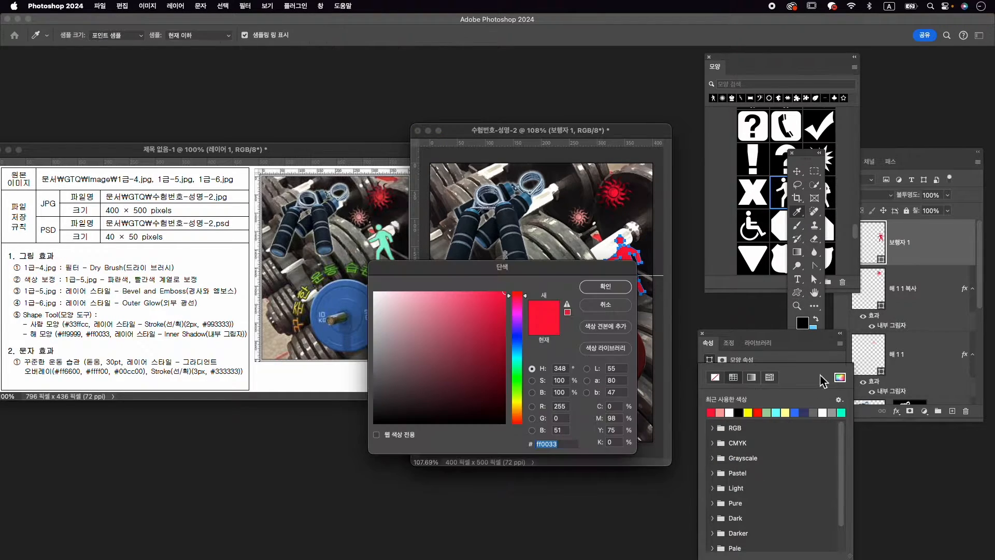
{"action": "type", "text": "33ffcc"}
{"action": "key", "text": "Return"}
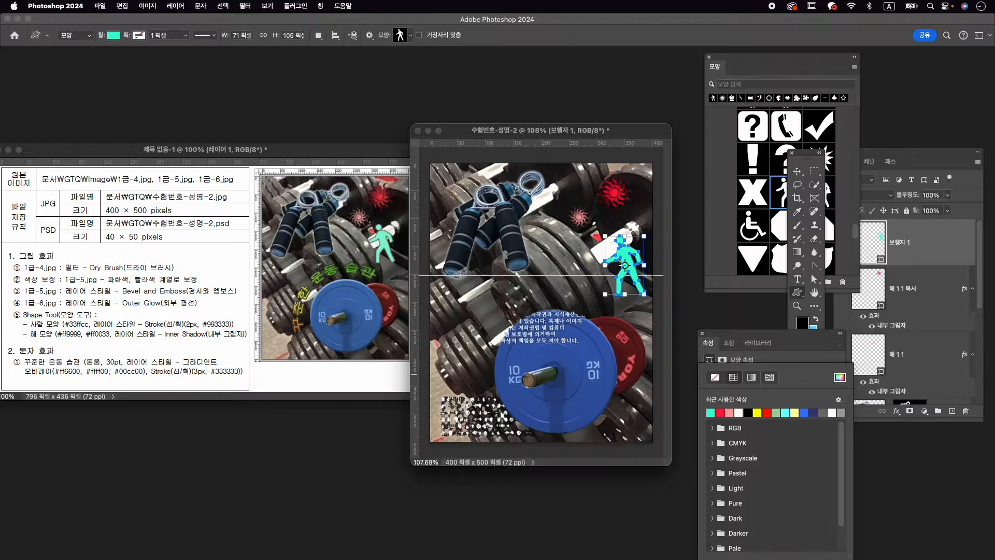
Step: Add a Stroke layer style to the pedestrian with size 2 px and a solid color fill of #993333
{"action": "left_click", "coordinate": [897, 411]}
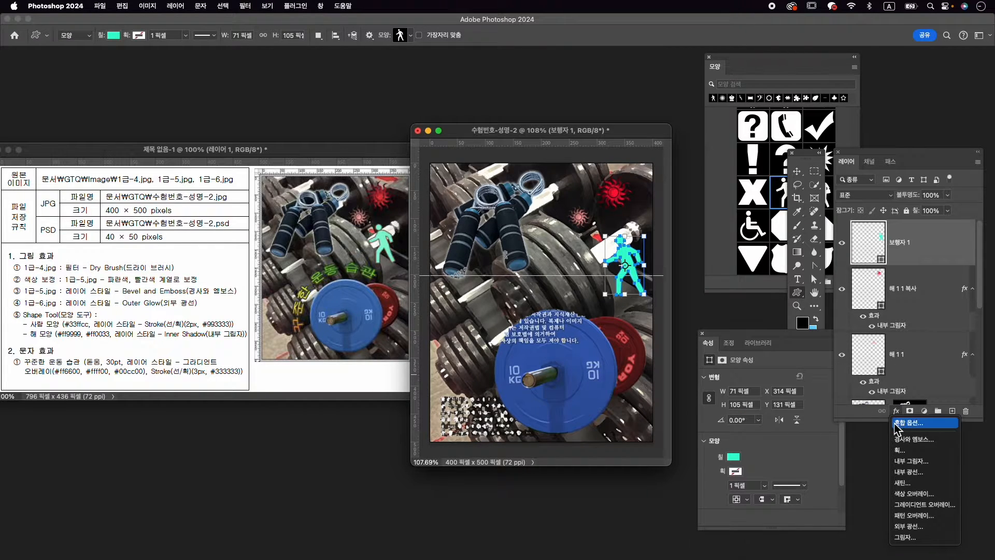
{"action": "left_click", "coordinate": [900, 449]}
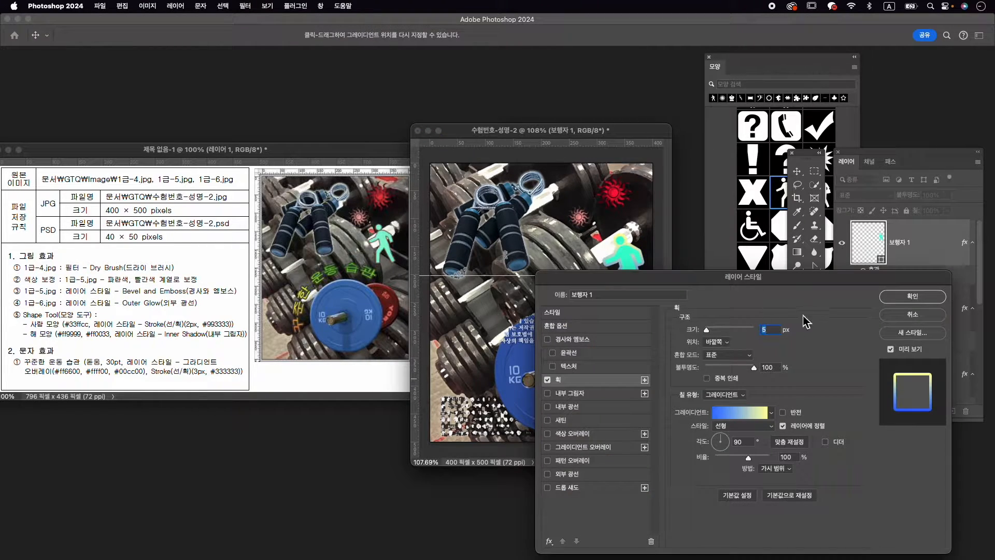
{"action": "type", "text": "2"}
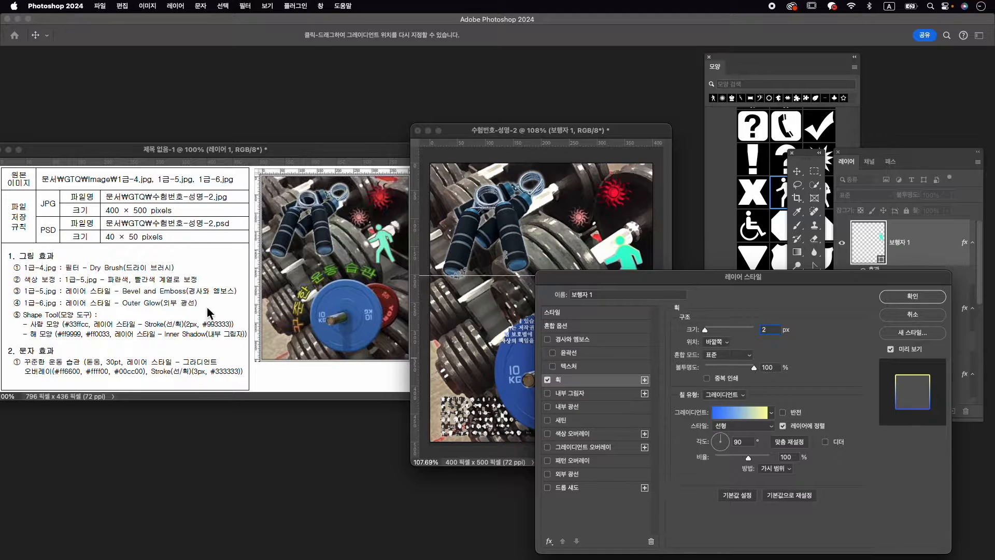
{"action": "left_click", "coordinate": [737, 397]}
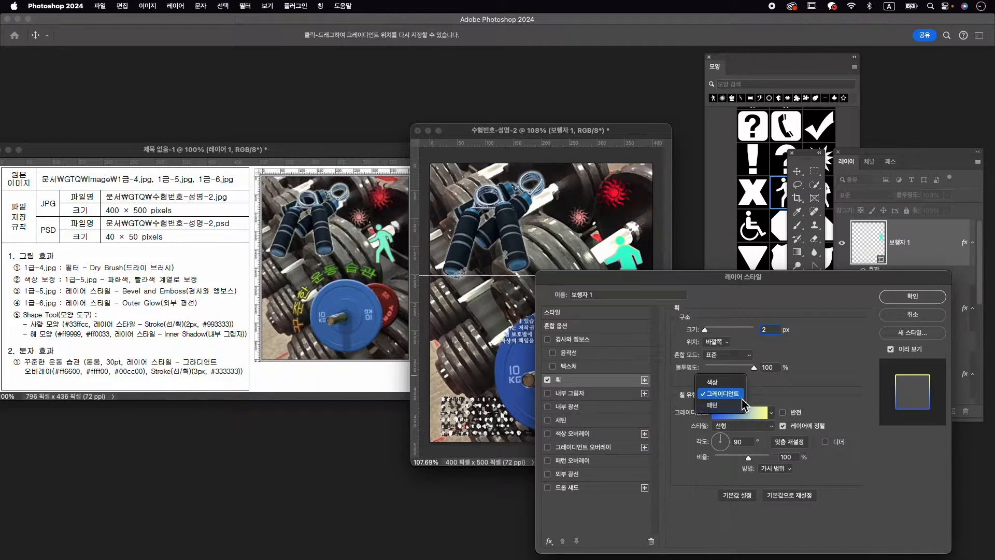
{"action": "left_click", "coordinate": [728, 385]}
{"action": "left_click", "coordinate": [699, 414]}
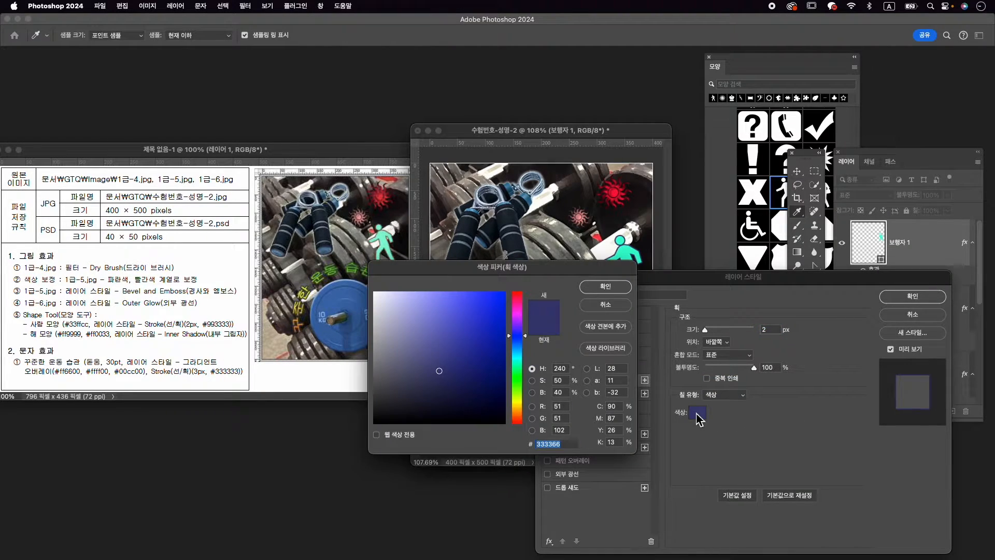
{"action": "type", "text": "993333"}
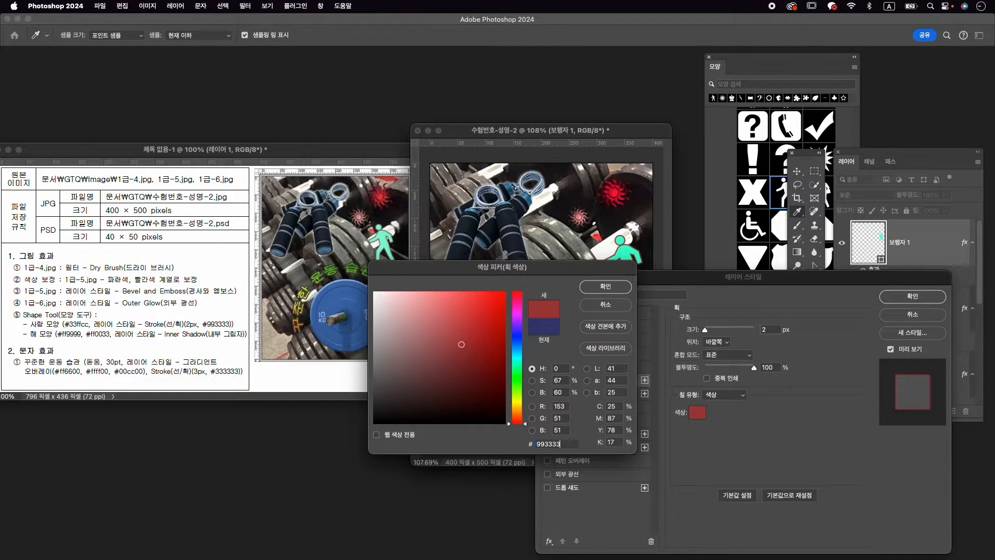
{"action": "key", "text": "Return"}
{"action": "left_click", "coordinate": [912, 296]}
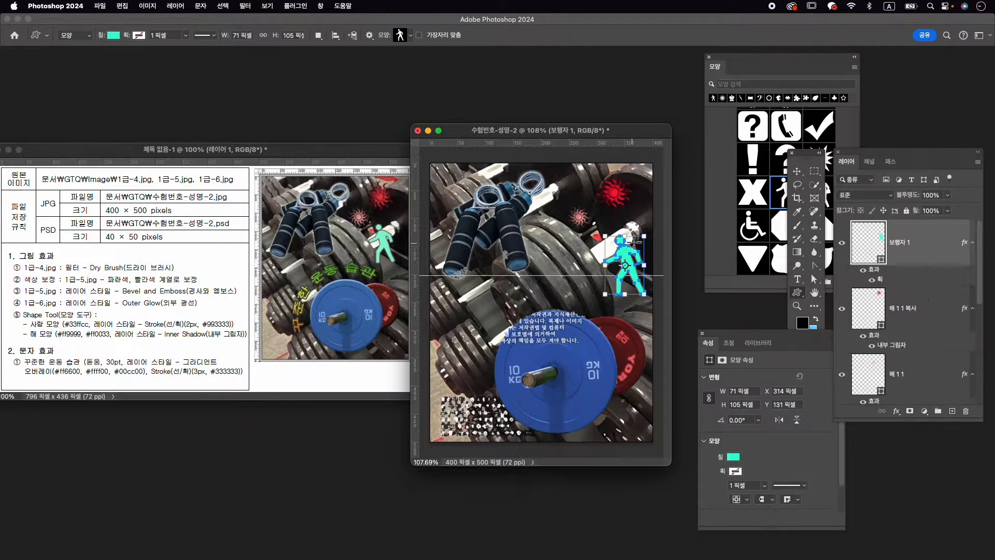
Step: Move the pedestrian up and left, closer to the suns, and scale it to about 68 × 101 px
{"action": "key", "text": "super+t"}
{"action": "left_click_drag", "start_coordinate": [642, 252], "coordinate": [619, 248]}
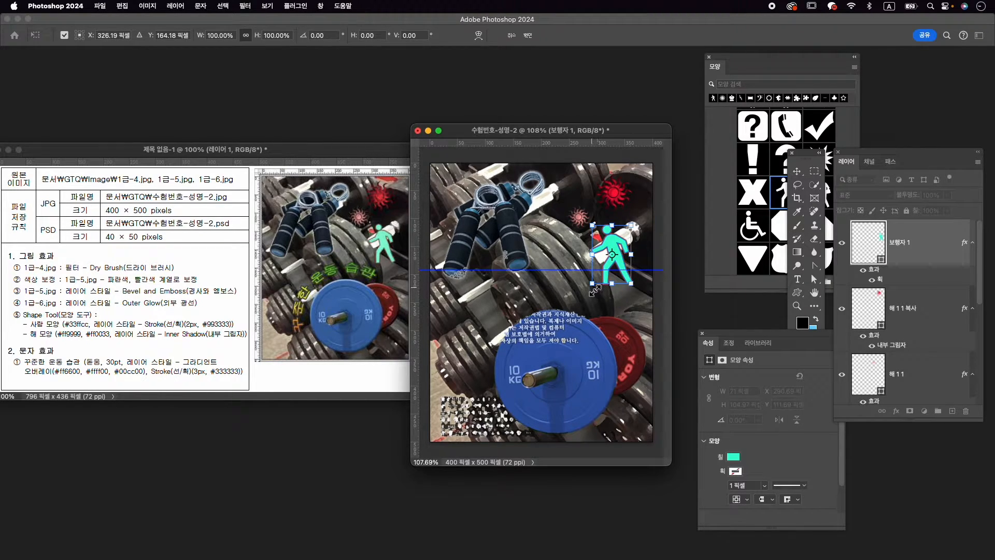
{"action": "key", "text": "Return"}
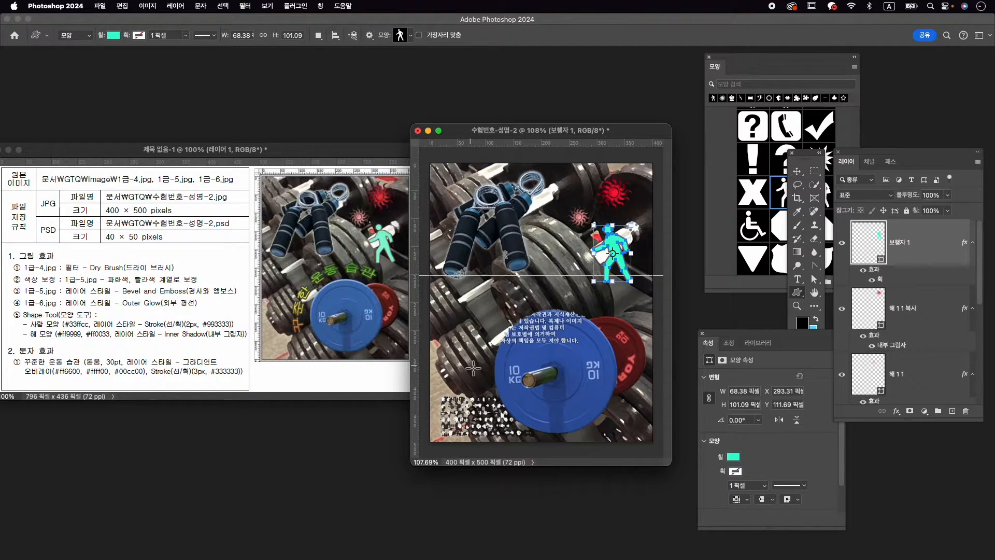
Step: Add the text 꾸준한 운동 습관 starting to the left of the blue weight plate
{"action": "key", "text": "t"}
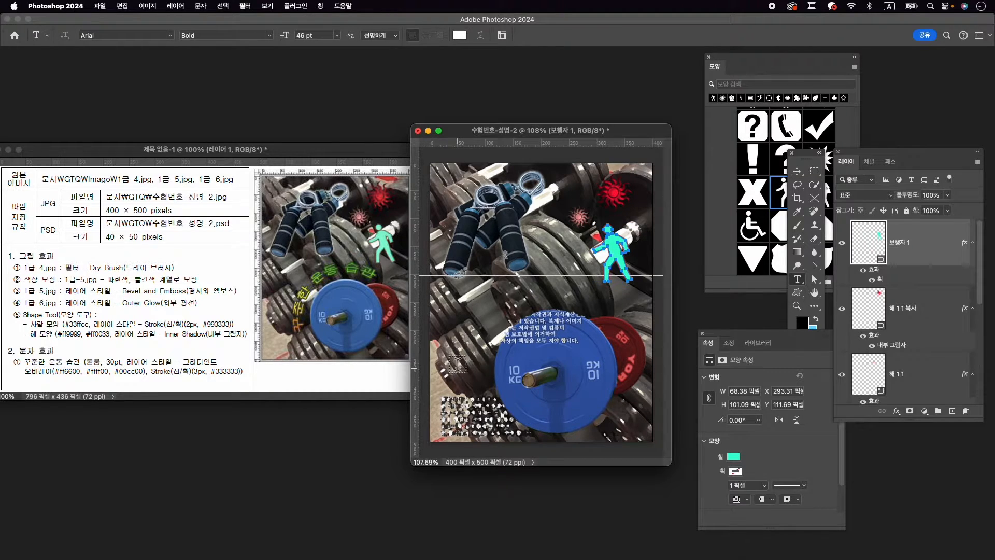
{"action": "left_click", "coordinate": [457, 366]}
{"action": "type", "text": "꾸준"}
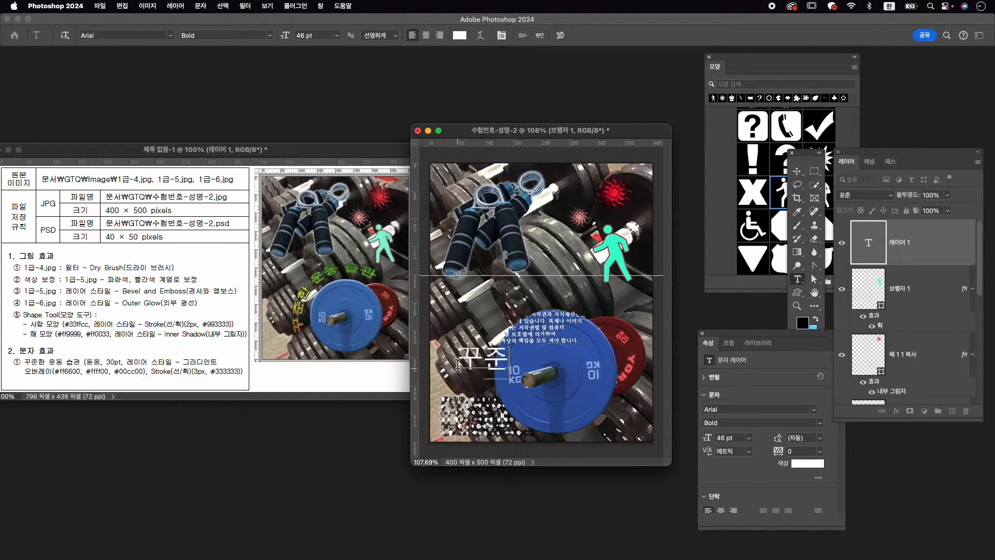
{"action": "type", "text": "한 운동 습관"}
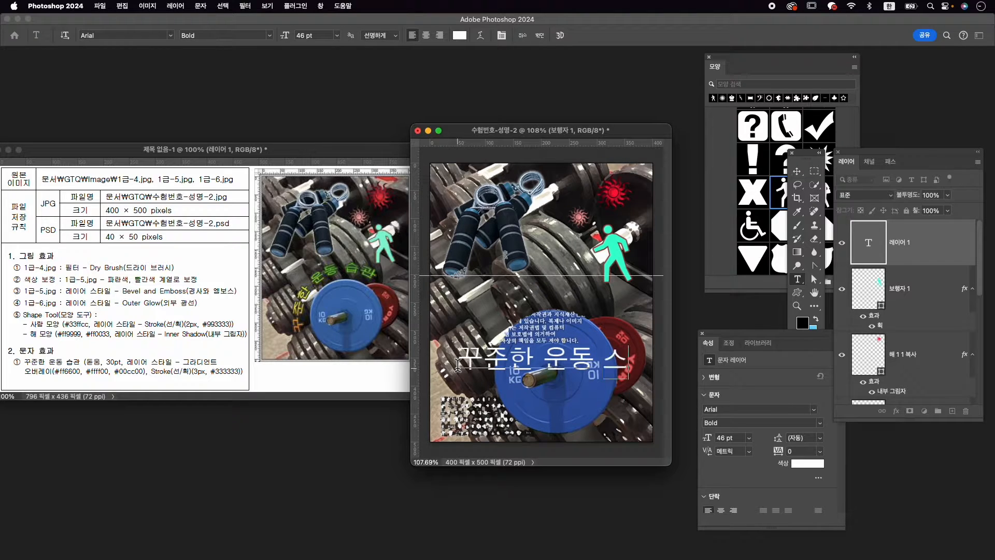
Step: Select the whole 꾸준한 운동 습관 text and set its font to KoPubWorldDotum_Pro Medium
{"action": "key", "text": "super+a"}
{"action": "left_click", "coordinate": [594, 372]}
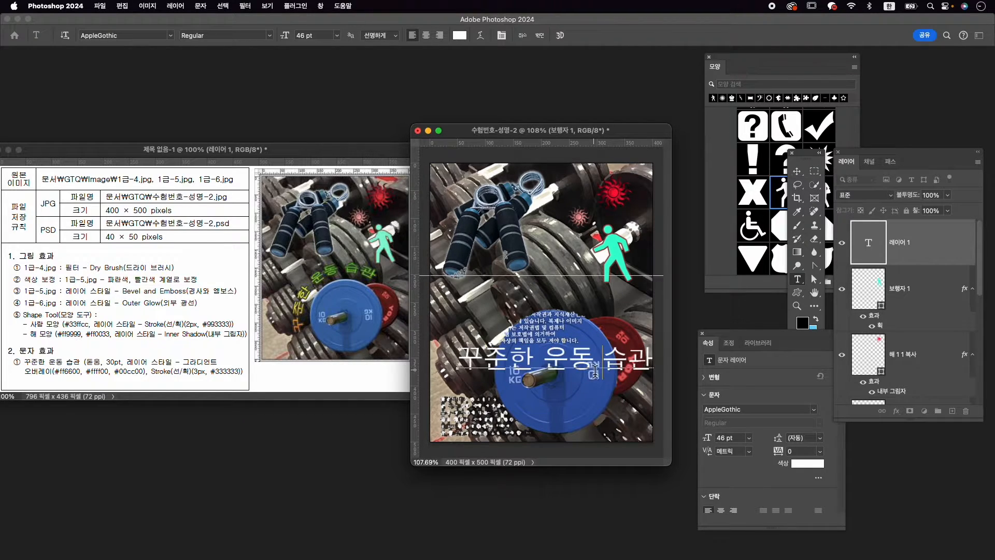
{"action": "key", "text": "super+a"}
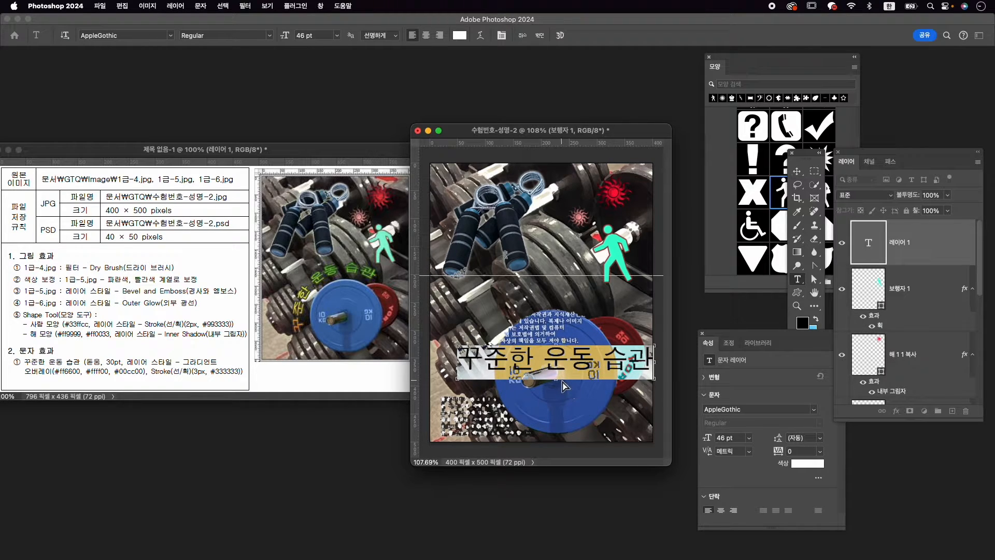
{"action": "key", "text": "super+t"}
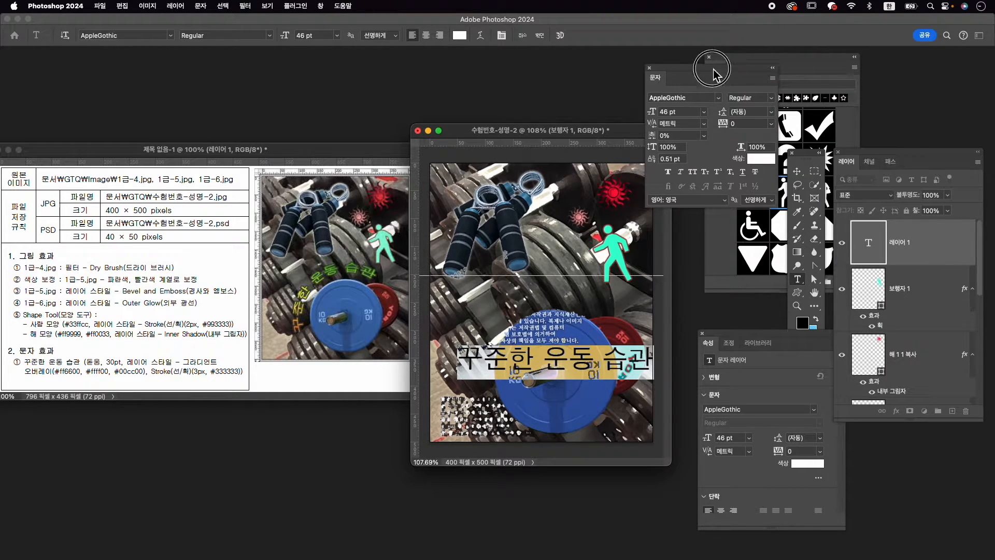
{"action": "left_click_drag", "start_coordinate": [718, 80], "coordinate": [673, 84]}
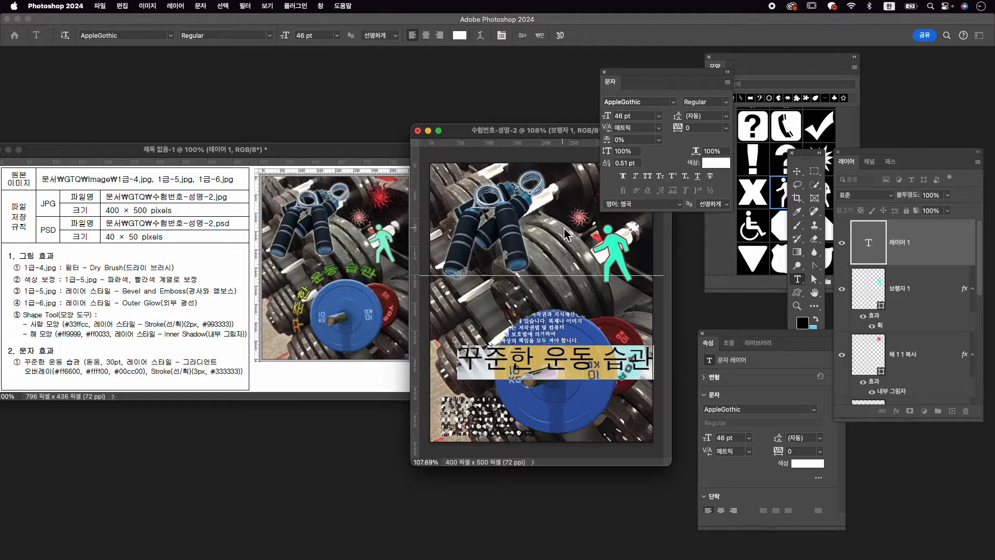
{"action": "left_click", "coordinate": [657, 101]}
{"action": "key", "text": "BackSpace"}
{"action": "type", "text": "dot"}
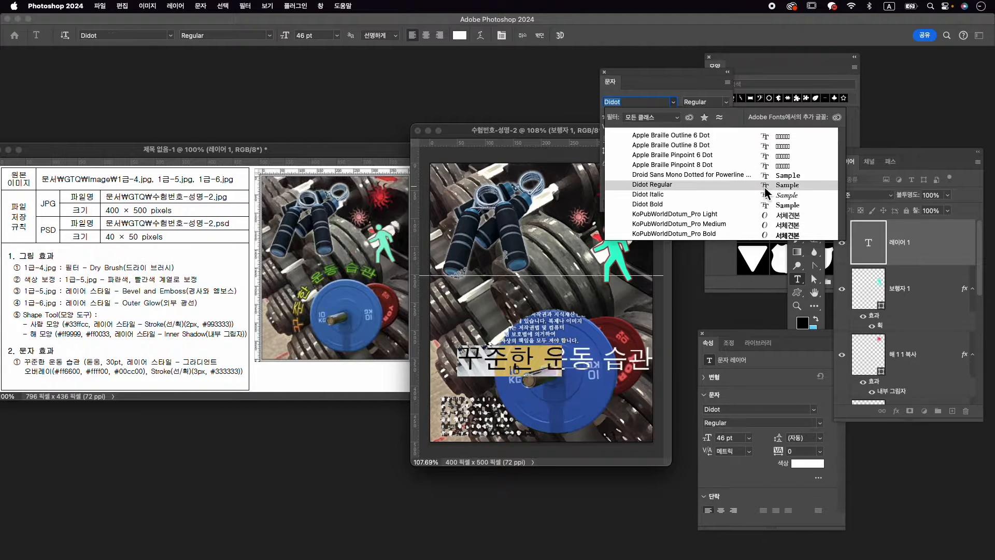
{"action": "left_click", "coordinate": [737, 223]}
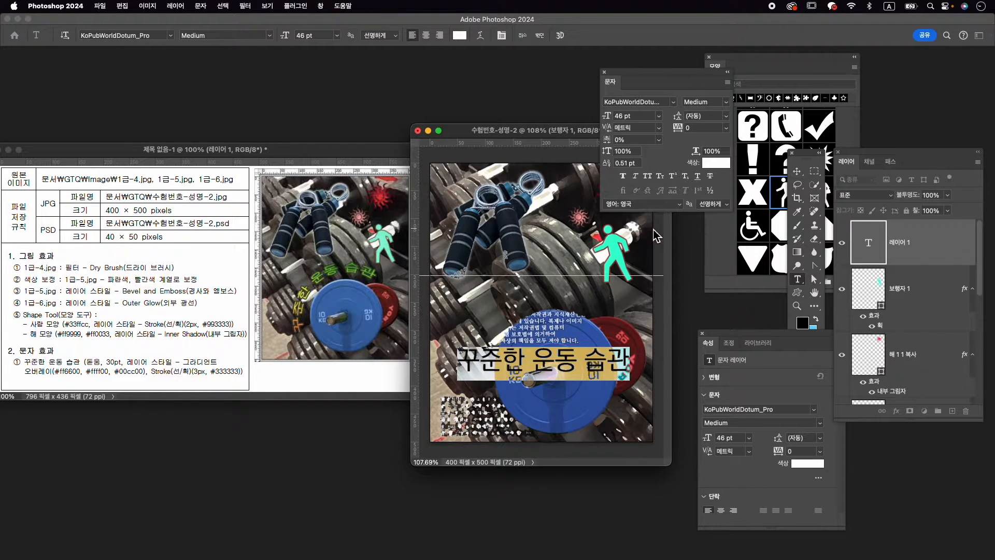
Step: Set the font size of the selected text to 30 pt
{"action": "left_click", "coordinate": [630, 120]}
{"action": "type", "text": "30"}
{"action": "key", "text": "Return"}
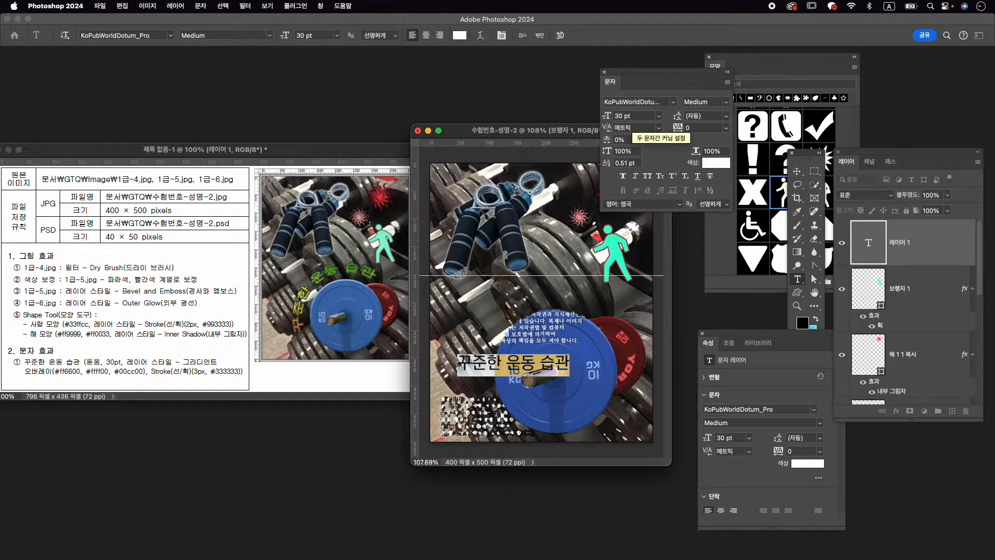
Step: Finish the text edit, apply a Gradient Overlay to the 꾸준한 운동 습관 layer, and add a middle colour stop at 48% in its gradient
{"action": "left_click", "coordinate": [539, 35]}
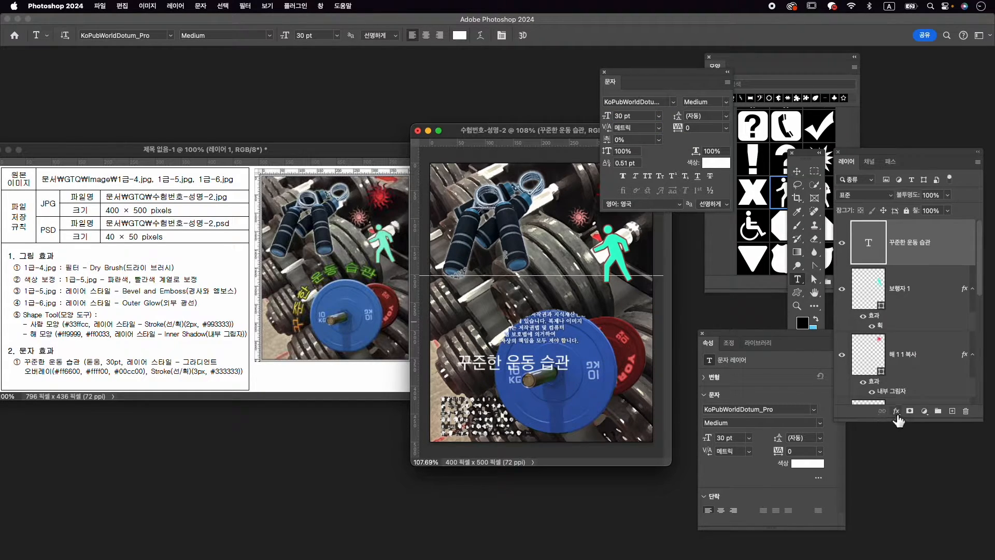
{"action": "left_click", "coordinate": [896, 411]}
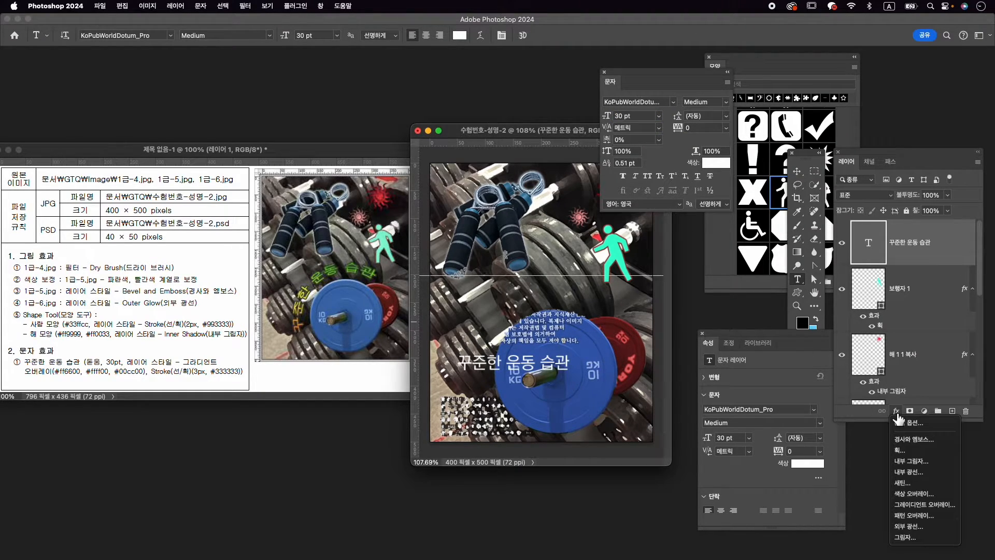
{"action": "left_click", "coordinate": [912, 504]}
{"action": "left_click", "coordinate": [764, 365]}
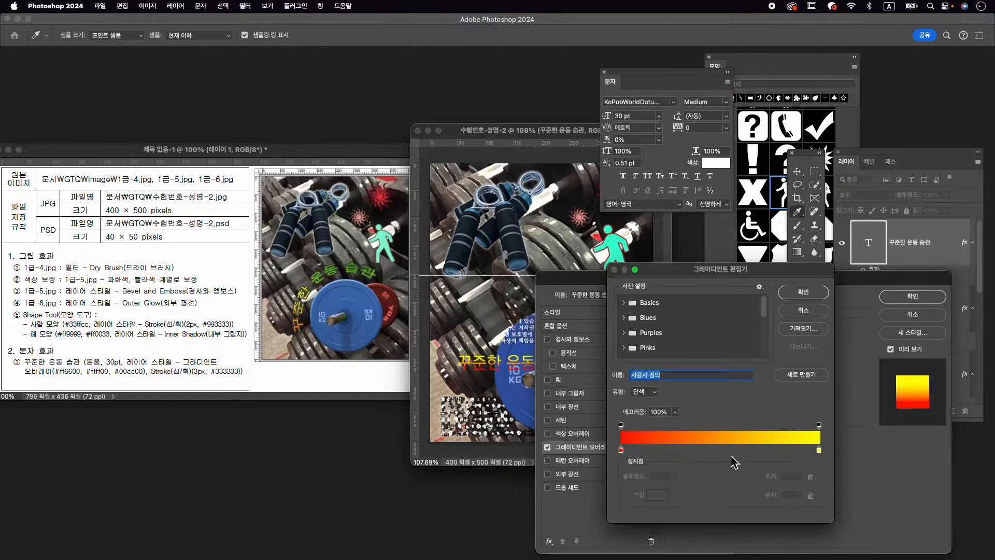
{"action": "left_click", "coordinate": [716, 449]}
Step: Set the gradient's starting colour stop at 0% to #ff6600
{"action": "left_click", "coordinate": [622, 450]}
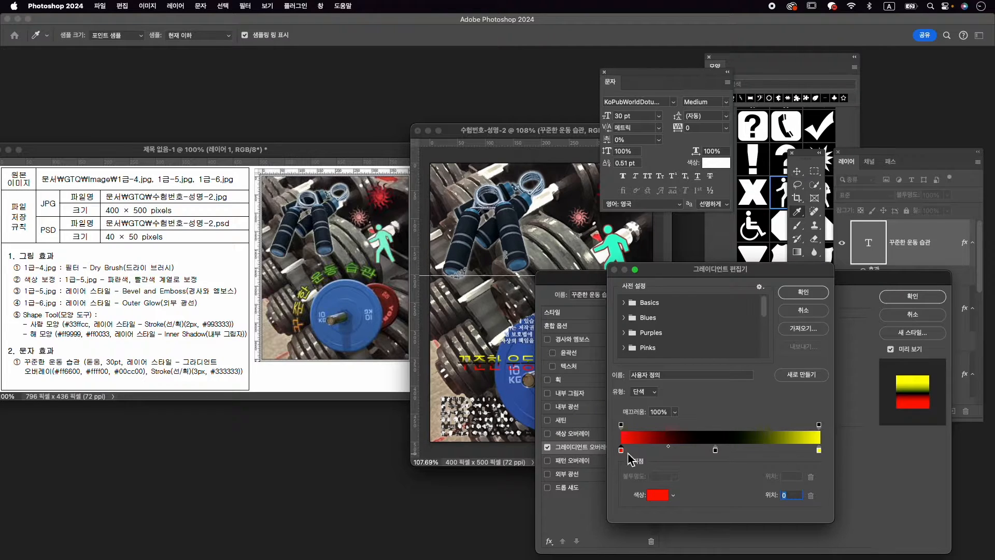
{"action": "left_click", "coordinate": [658, 495]}
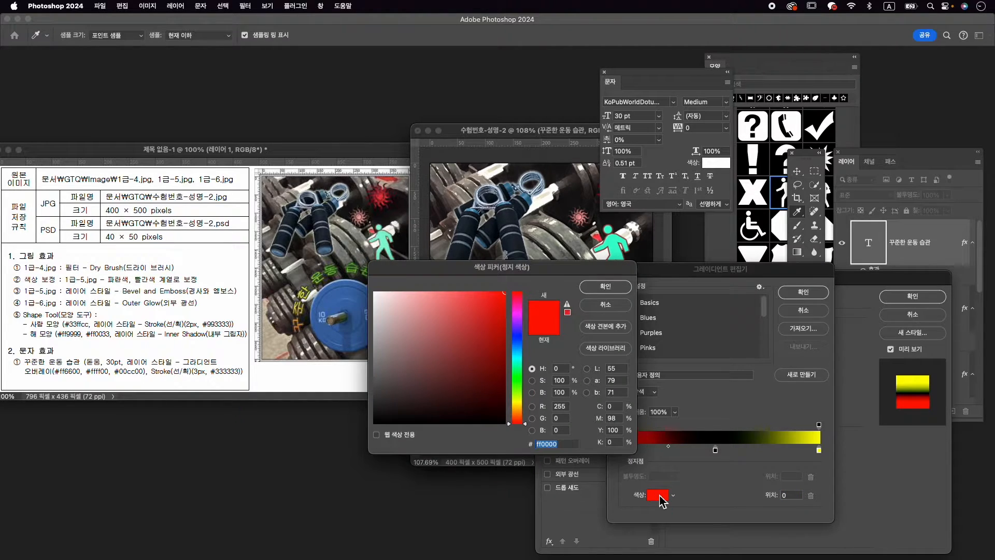
{"action": "type", "text": "ff"}
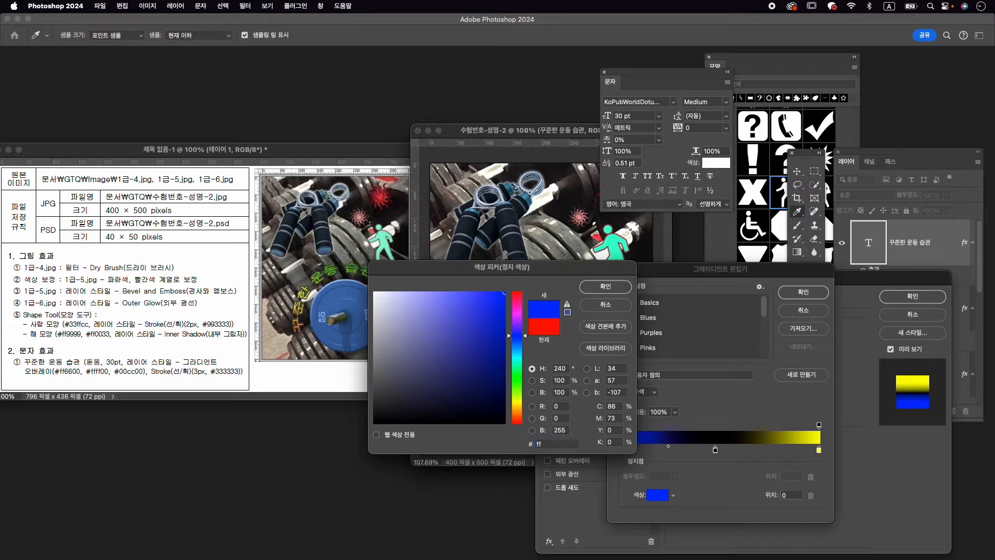
{"action": "type", "text": "6600"}
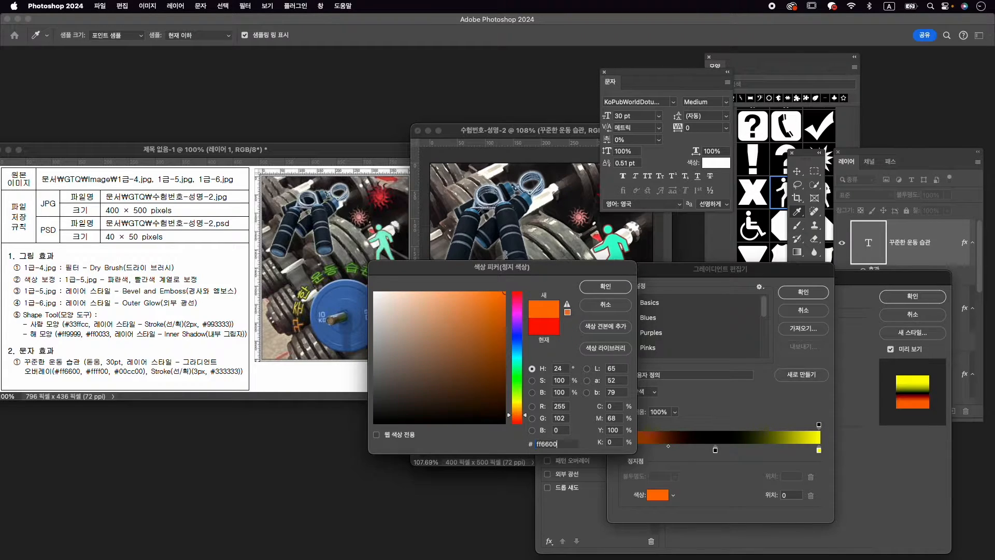
{"action": "key", "text": "Return"}
Step: Set the gradient's middle colour stop to #ffff00
{"action": "double_click", "coordinate": [716, 450]}
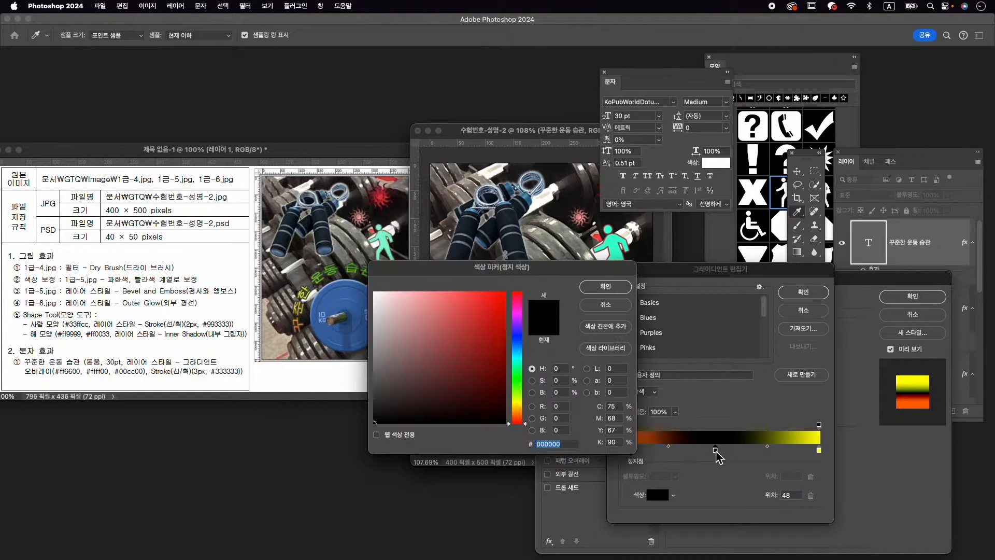
{"action": "type", "text": "ffff00"}
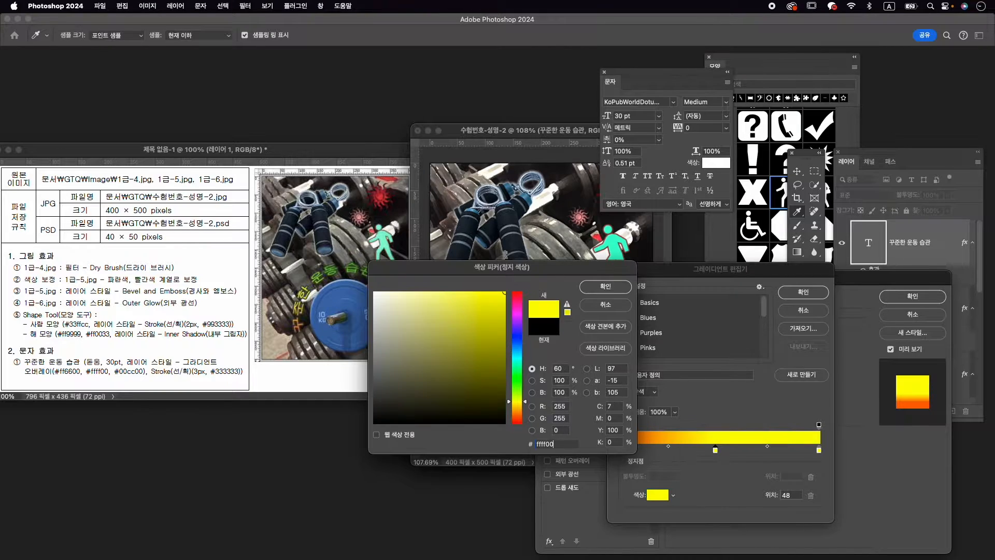
{"action": "key", "text": "Return"}
Step: Set the gradient's end colour stop at 100% to #00cc00 and accept the edited gradient
{"action": "left_click", "coordinate": [819, 449]}
{"action": "double_click", "coordinate": [819, 450]}
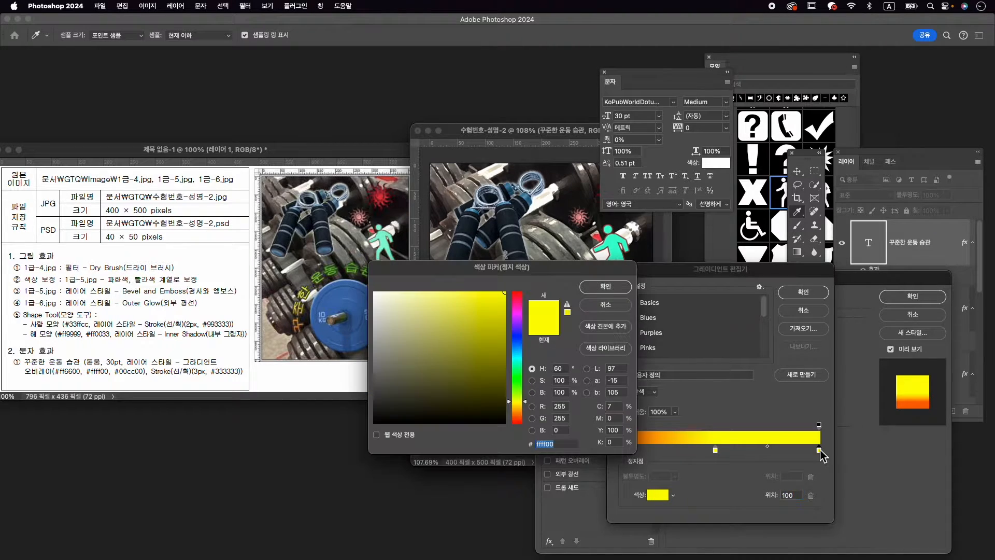
{"action": "type", "text": "00"}
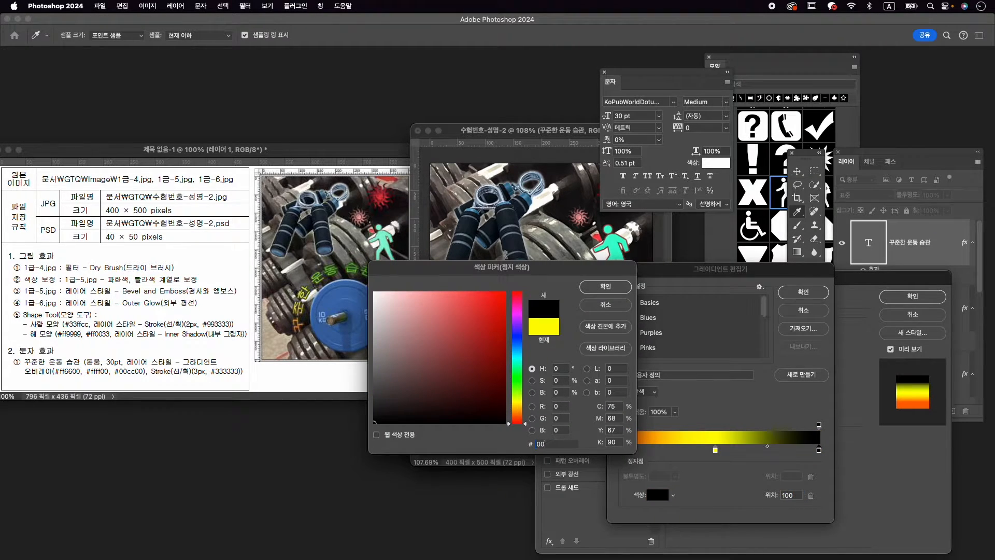
{"action": "type", "text": "cc00"}
{"action": "key", "text": "Return"}
{"action": "left_click", "coordinate": [816, 293]}
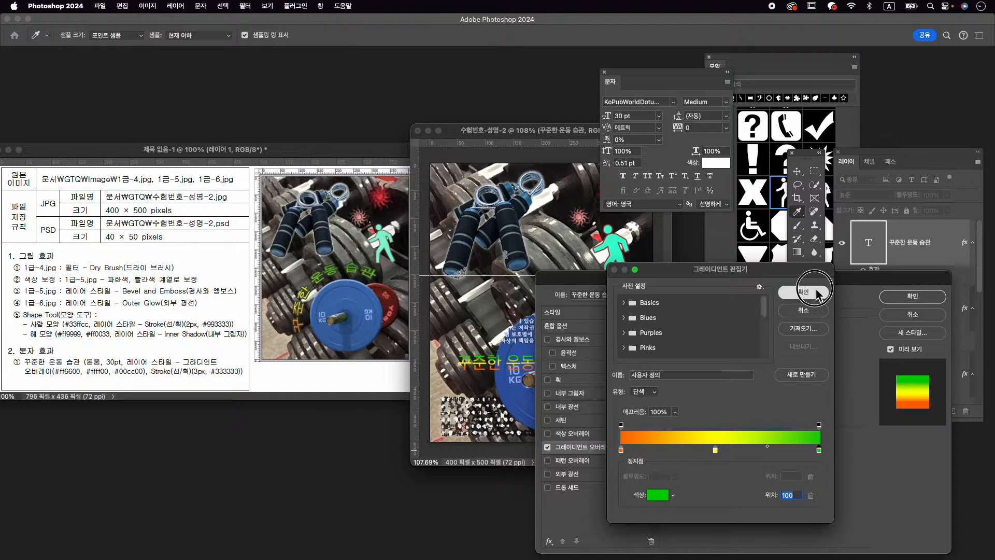
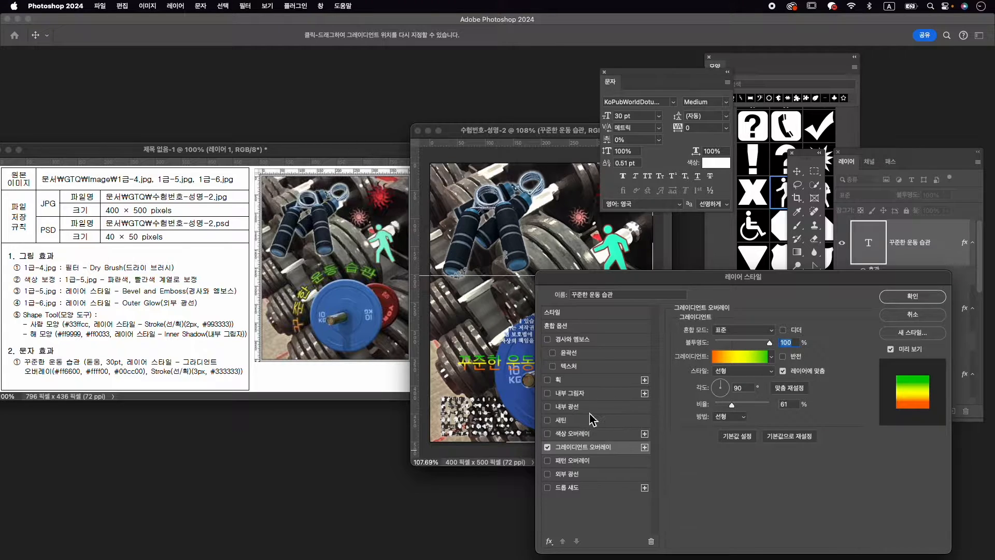
Step: Add a 3 px Stroke in colour #333333 to the text layer and apply the layer style
{"action": "left_click", "coordinate": [589, 380]}
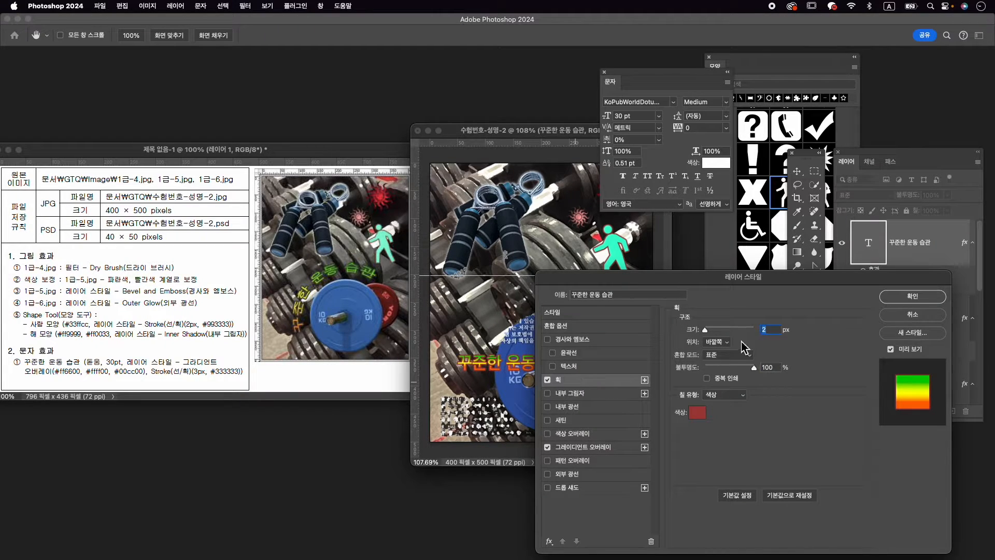
{"action": "type", "text": "3"}
{"action": "left_click", "coordinate": [697, 412]}
{"action": "type", "text": "3"}
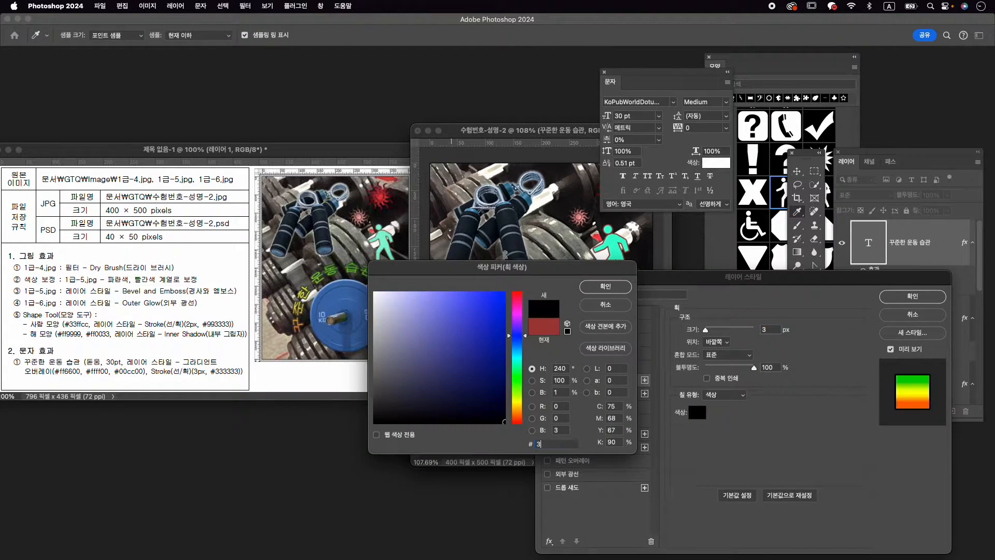
{"action": "type", "text": "33333"}
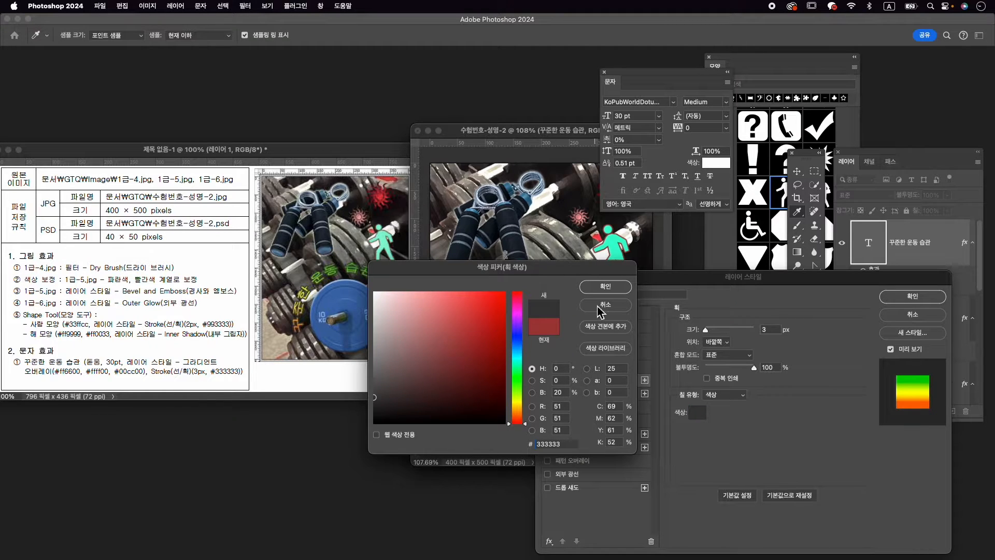
{"action": "key", "text": "Return"}
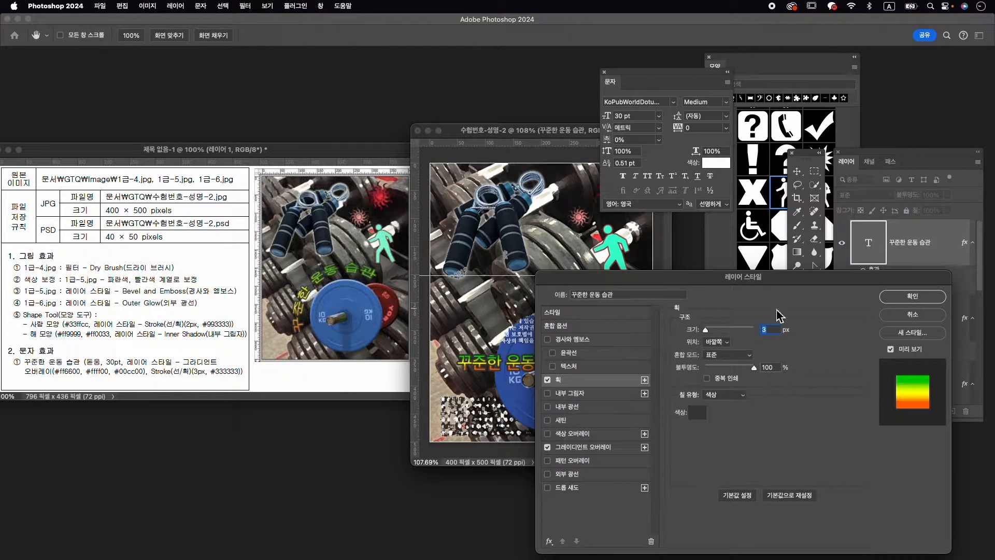
{"action": "left_click", "coordinate": [913, 296]}
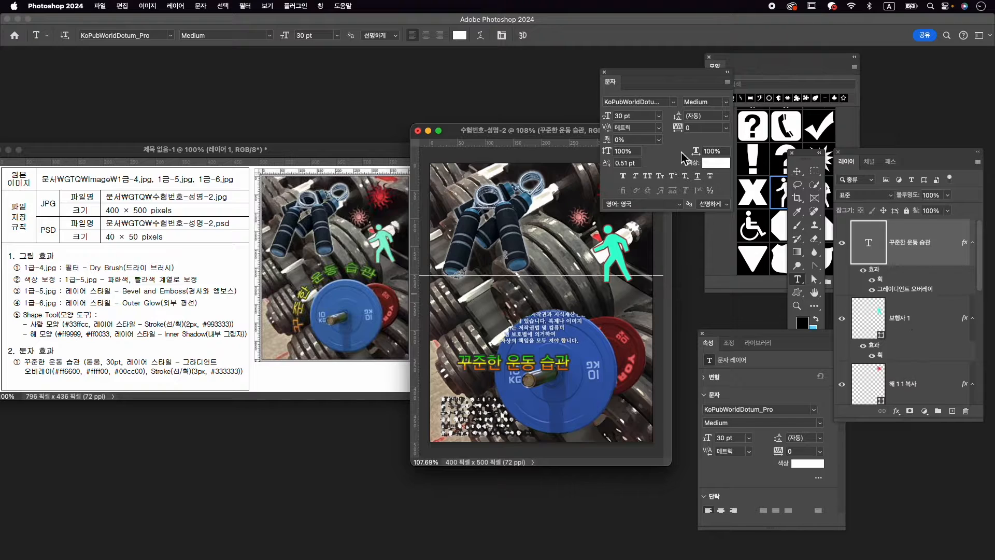
Step: Warp the 꾸준한 운동 습관 text with the horizontal 부채꼴 (Arc) style and a bend of +64%
{"action": "left_click", "coordinate": [480, 41]}
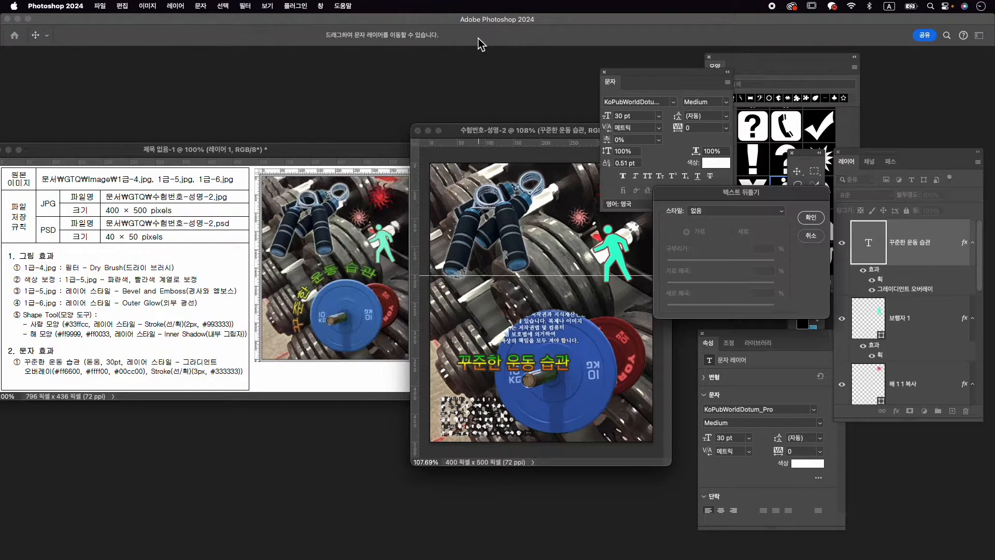
{"action": "left_click", "coordinate": [726, 212]}
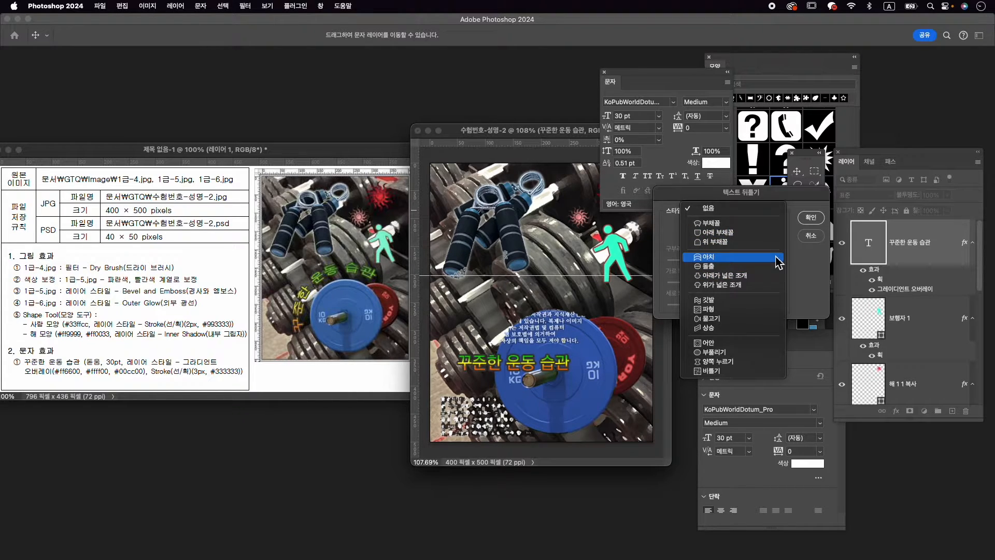
{"action": "left_click", "coordinate": [765, 224]}
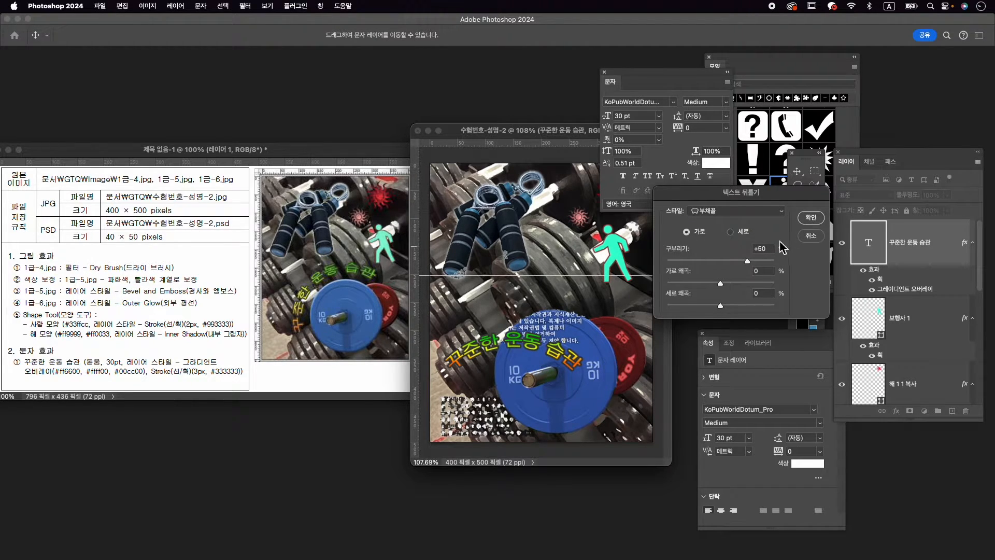
{"action": "left_click_drag", "start_coordinate": [746, 261], "coordinate": [759, 266]}
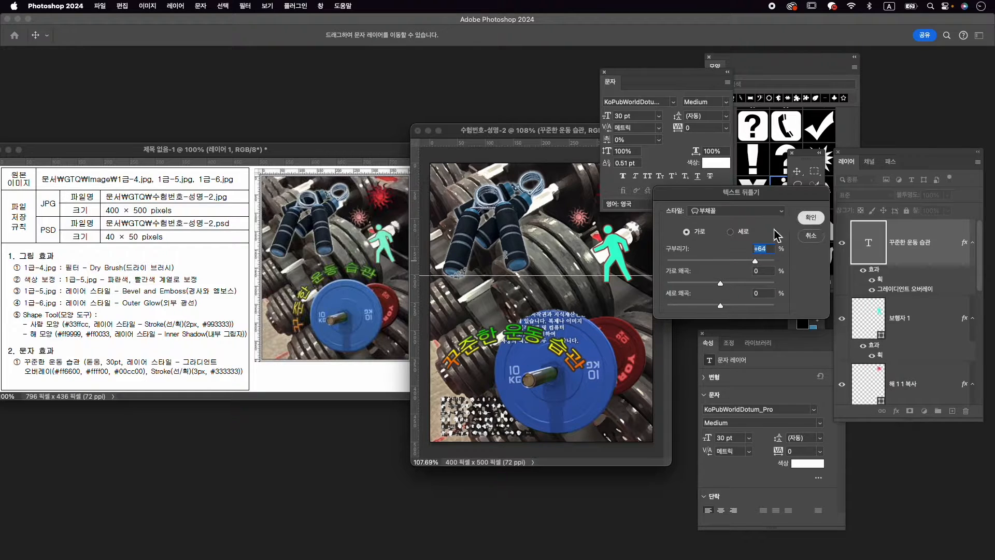
{"action": "left_click", "coordinate": [811, 217]}
Step: Rotate the warped text to about -45.6° and position it along the upper-left edge of the blue weight plate
{"action": "key", "text": "super+t"}
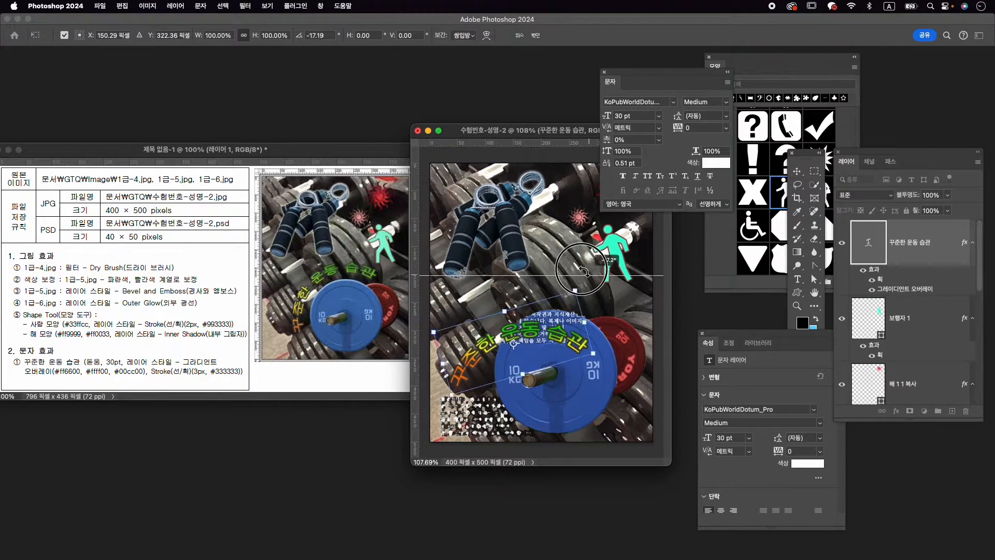
{"action": "left_click_drag", "start_coordinate": [599, 307], "coordinate": [537, 255]}
{"action": "left_click_drag", "start_coordinate": [547, 310], "coordinate": [537, 291]}
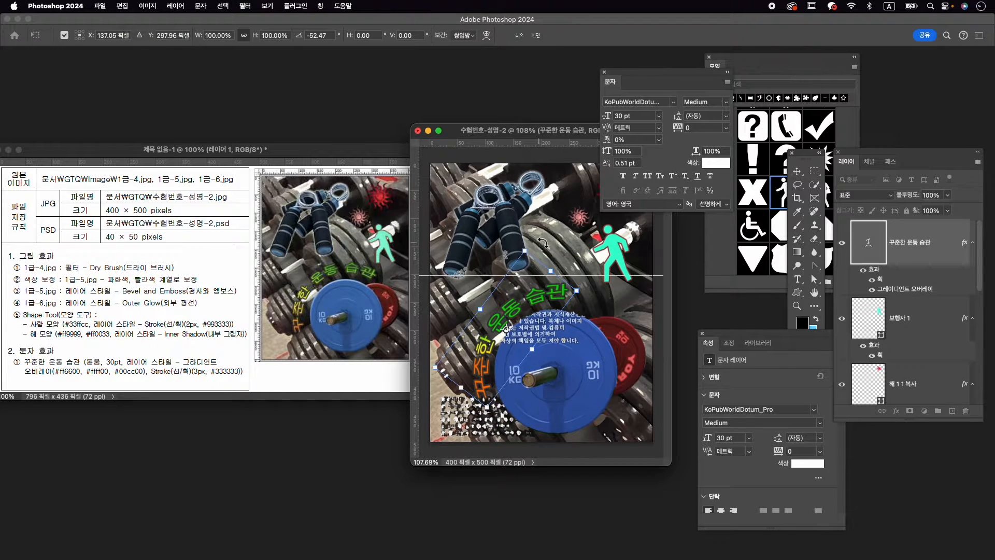
{"action": "left_click_drag", "start_coordinate": [543, 240], "coordinate": [551, 241]}
{"action": "left_click_drag", "start_coordinate": [554, 281], "coordinate": [544, 288]}
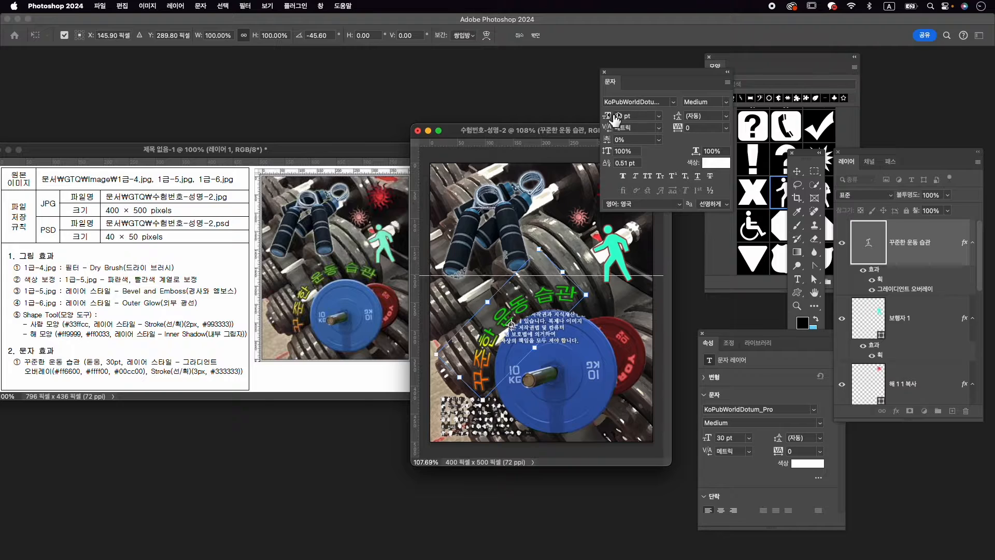
{"action": "key", "text": "Return"}
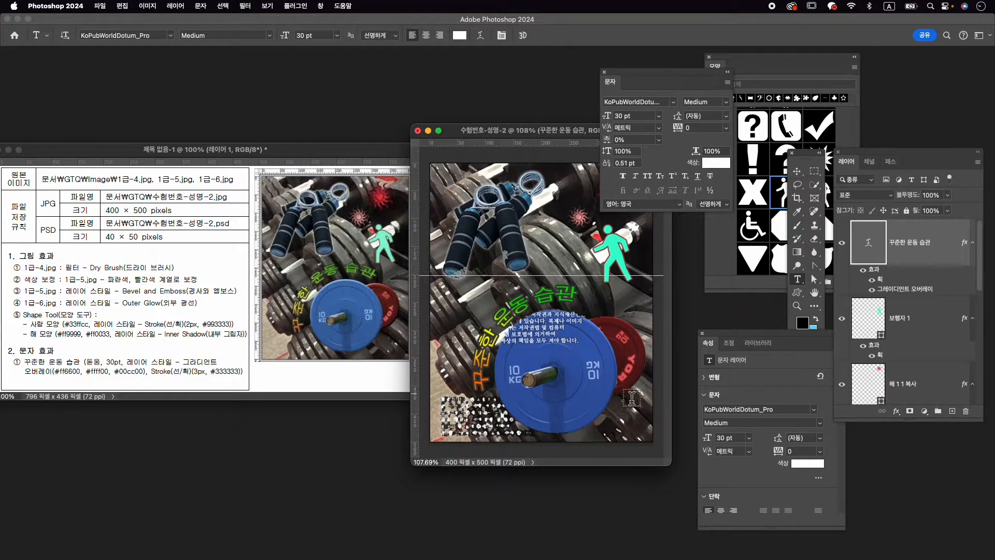
Step: Switch to the Move tool and close the floating Character, Shapes and Properties panels
{"action": "key", "text": "v"}
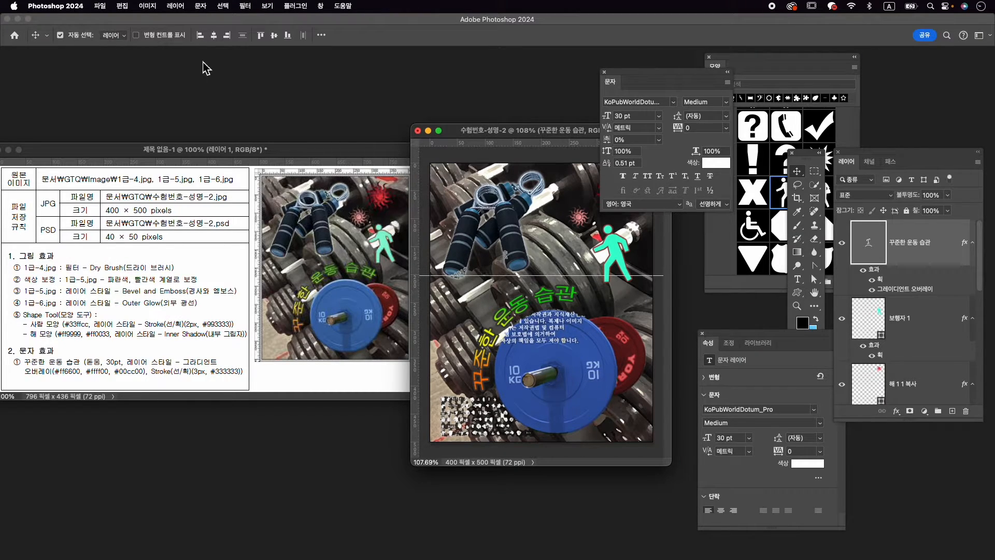
{"action": "left_click", "coordinate": [604, 72]}
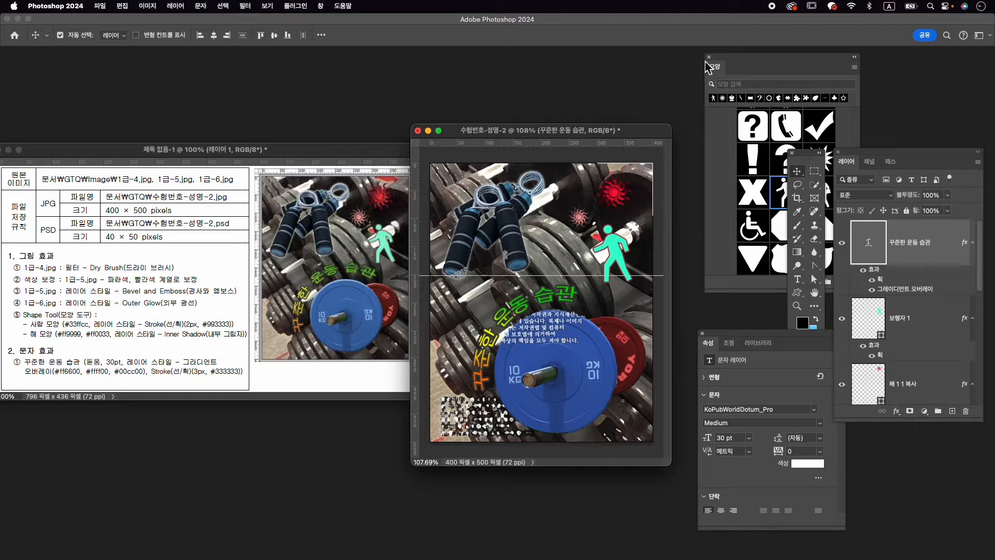
{"action": "left_click", "coordinate": [709, 57]}
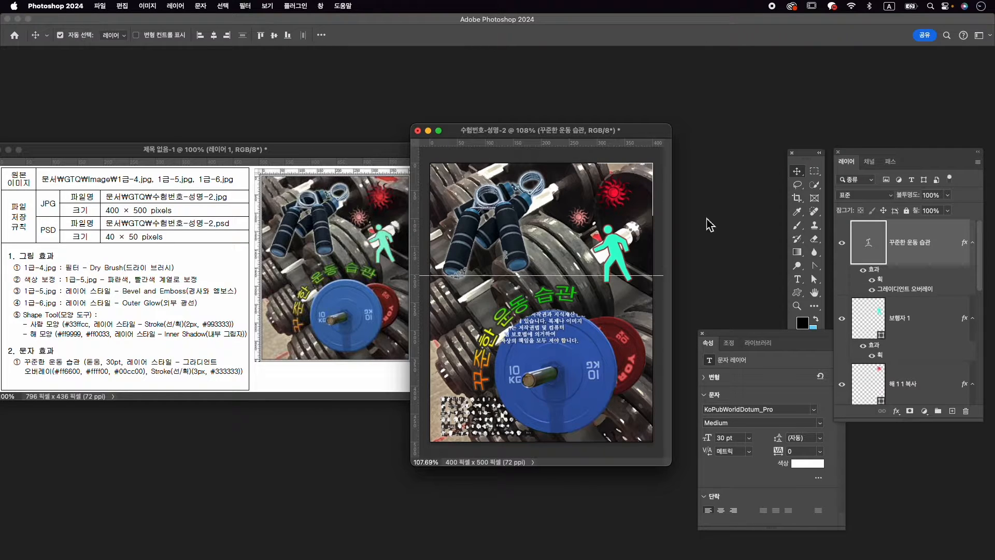
{"action": "left_click", "coordinate": [702, 333]}
Step: Clear the guides from the 수험번호-성명-2 document
{"action": "left_click", "coordinate": [264, 6]}
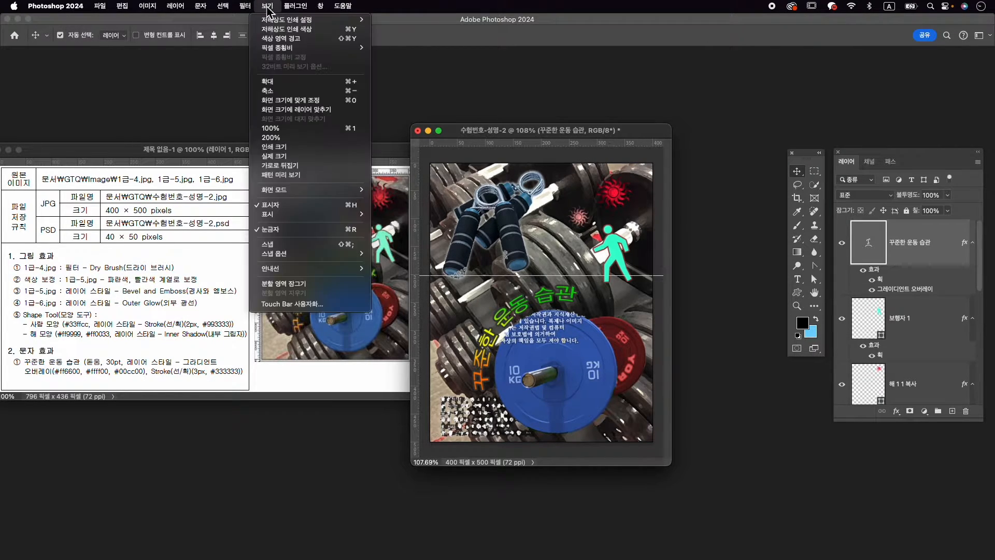
{"action": "mouse_move", "coordinate": [335, 269]}
{"action": "left_click", "coordinate": [423, 288]}
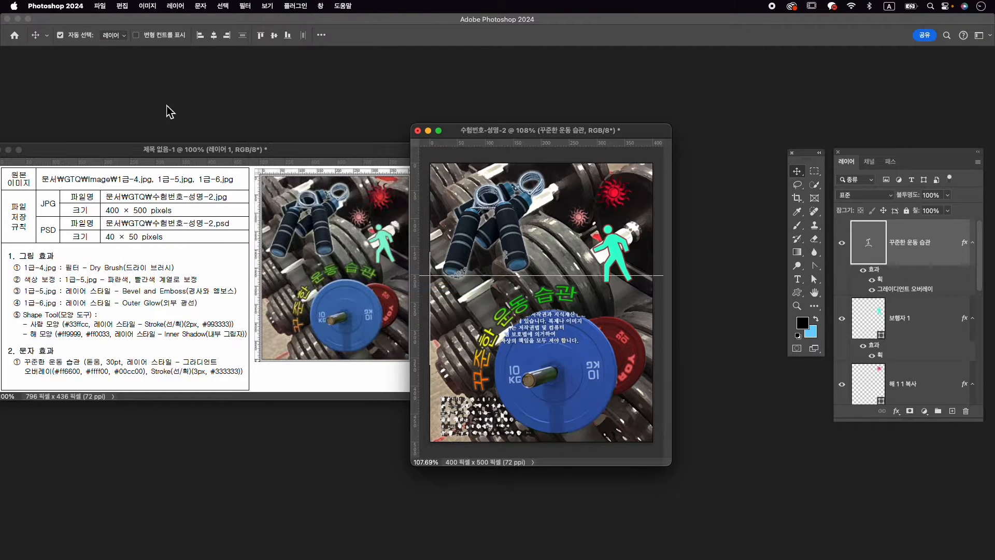
Step: Export the composition as 수험번호-성명-2.jpg into the GTQ folder
{"action": "left_click", "coordinate": [99, 6]}
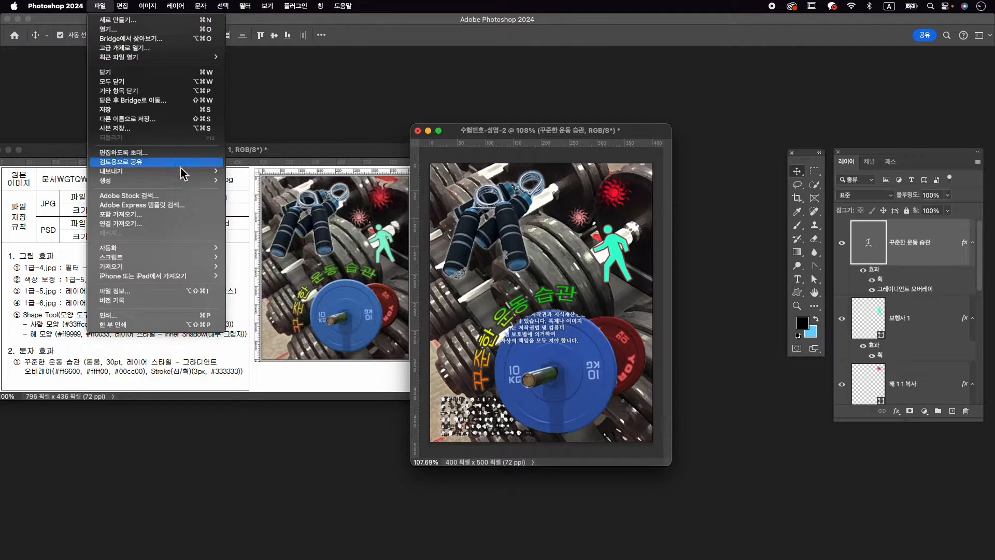
{"action": "mouse_move", "coordinate": [182, 172]}
{"action": "left_click", "coordinate": [270, 173]}
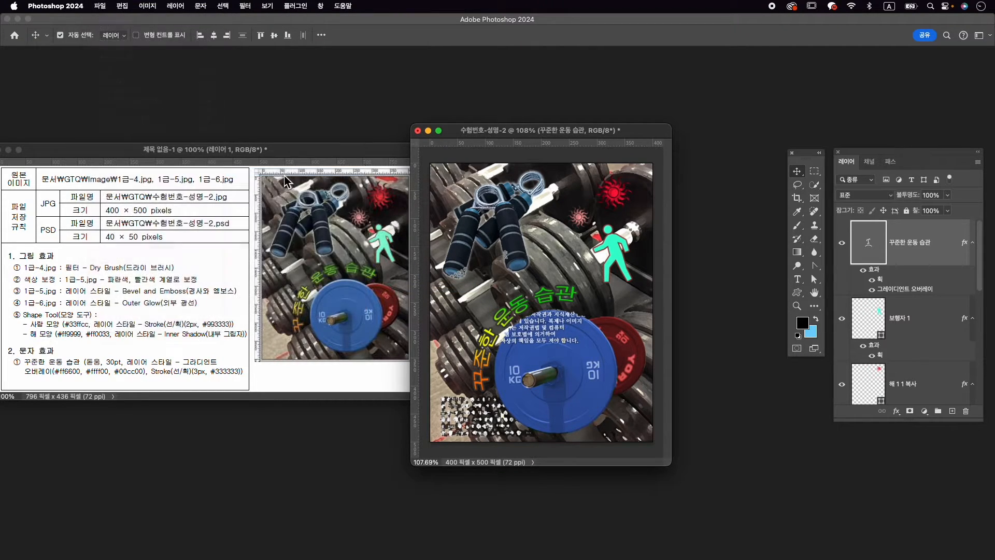
{"action": "left_click", "coordinate": [413, 183]}
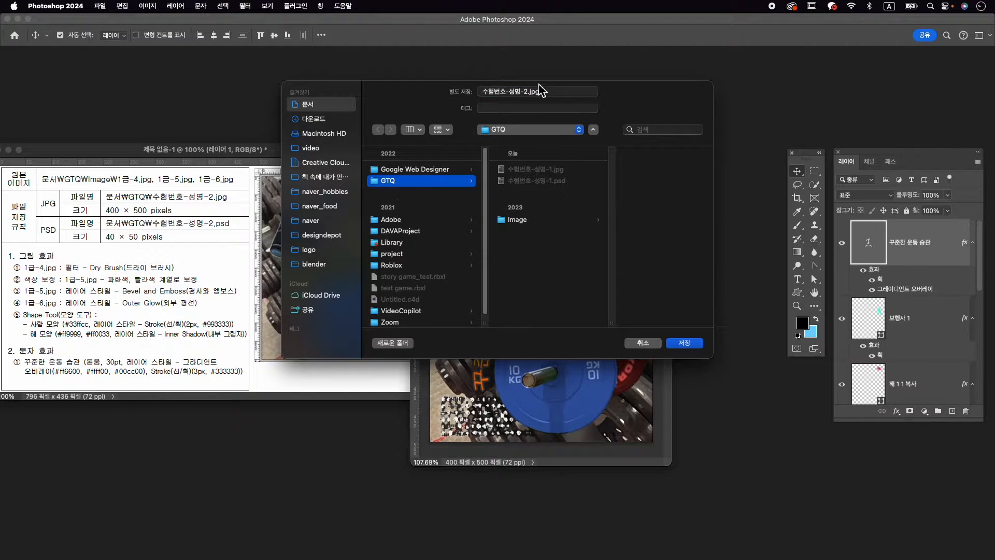
{"action": "left_click", "coordinate": [681, 347]}
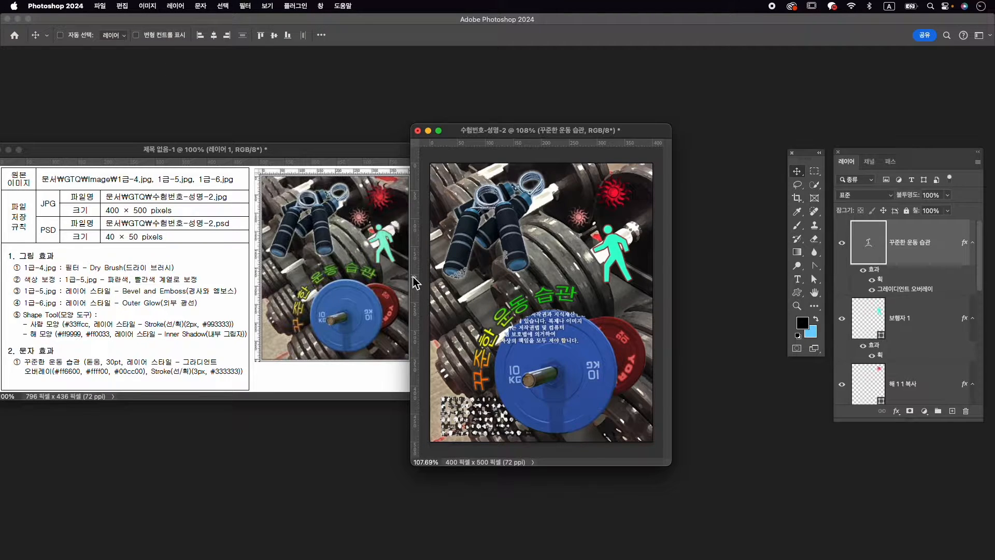
Step: Resize the 수험번호-성명-2 image to 40 × 50 pixels
{"action": "key", "text": "super+alt+i"}
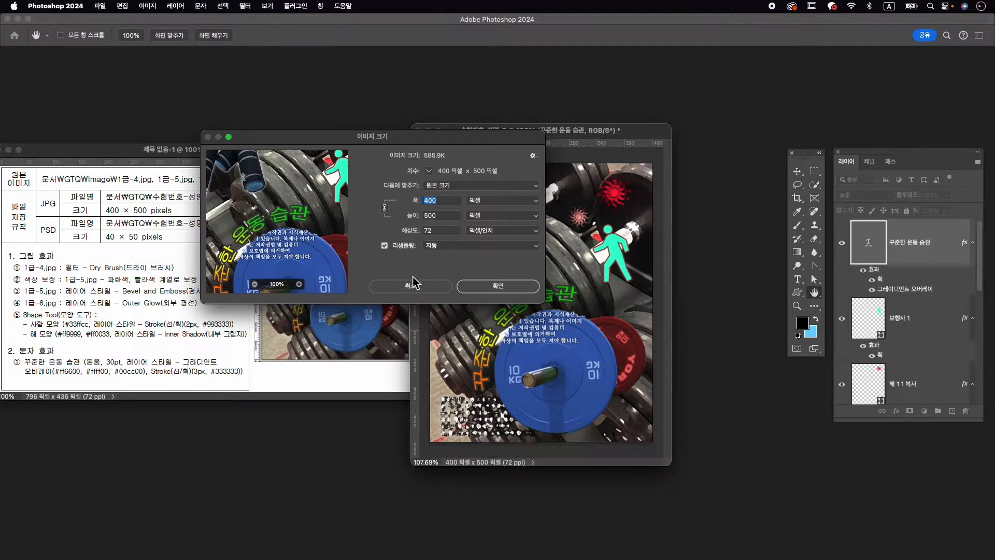
{"action": "type", "text": "40"}
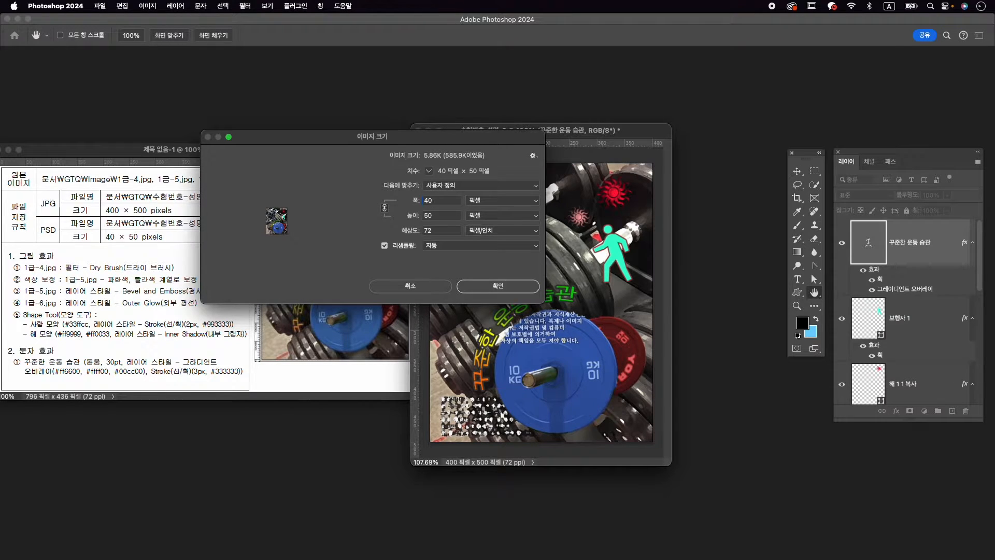
{"action": "key", "text": "Return"}
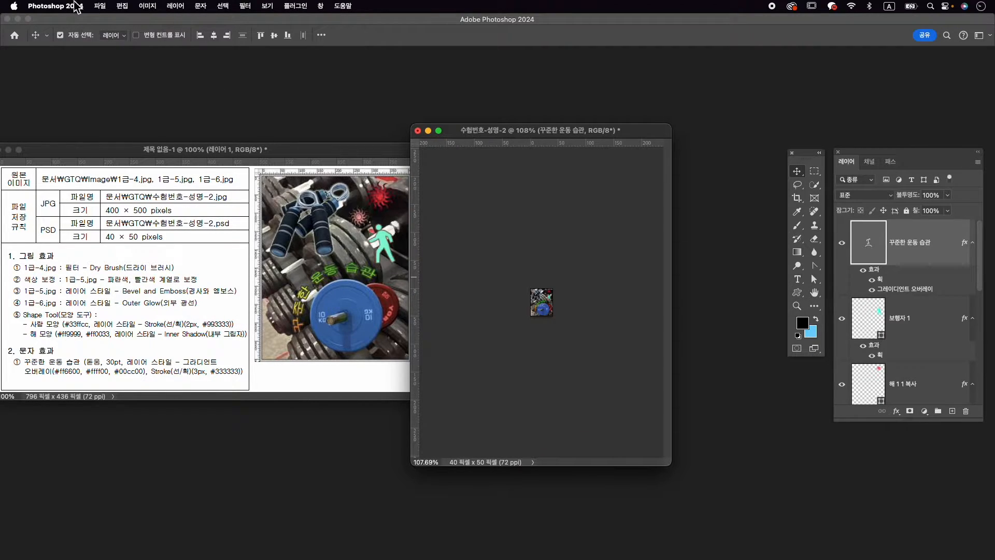
Step: Save the reduced composition as 수험번호-성명-2.psd in Photoshop format in the GTQ folder
{"action": "left_click", "coordinate": [100, 5]}
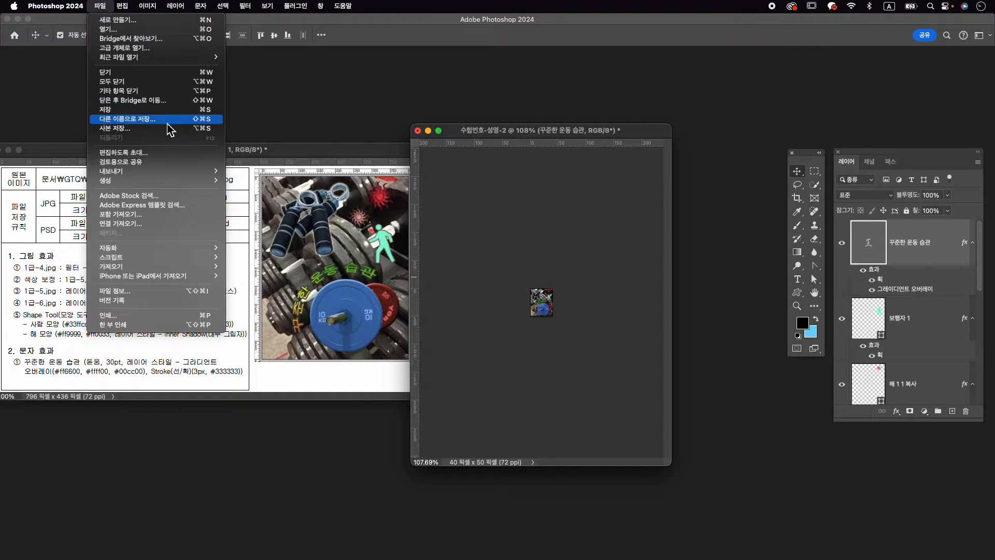
{"action": "left_click", "coordinate": [167, 122]}
{"action": "left_click", "coordinate": [421, 262]}
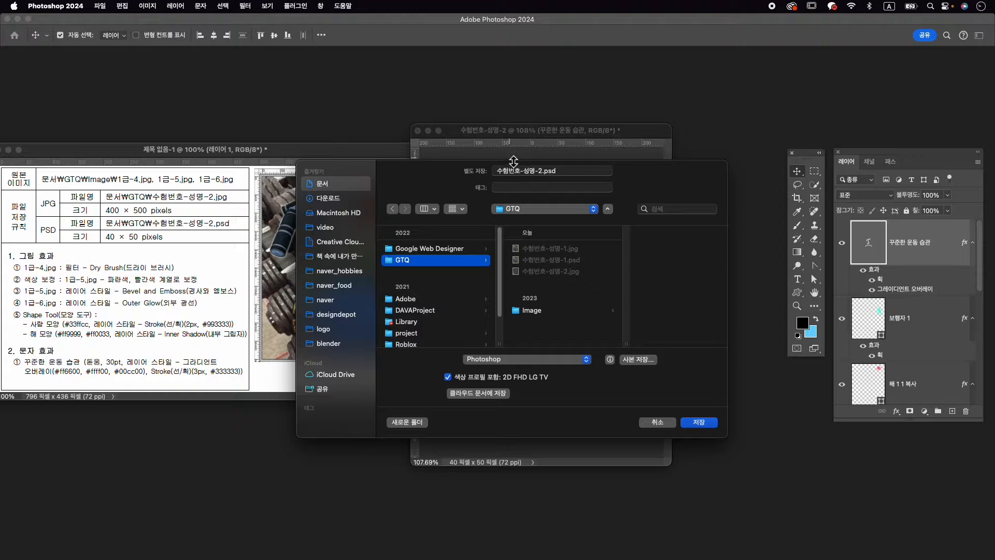
{"action": "left_click", "coordinate": [698, 424]}
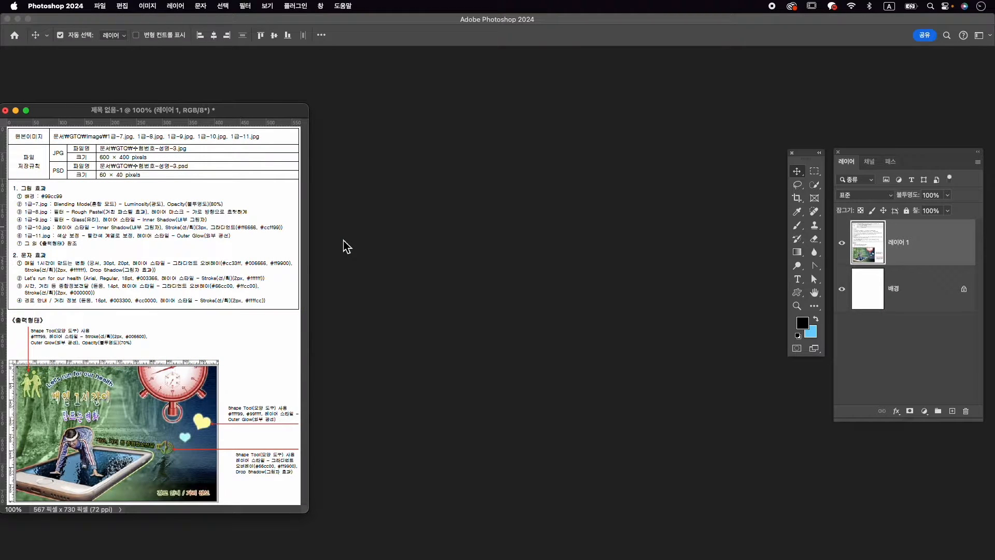
Step: Create a 600 × 400 pixel document named 수험번호-성명-3 and place its enlarged window beside the exam sheet
{"action": "key", "text": "super+n"}
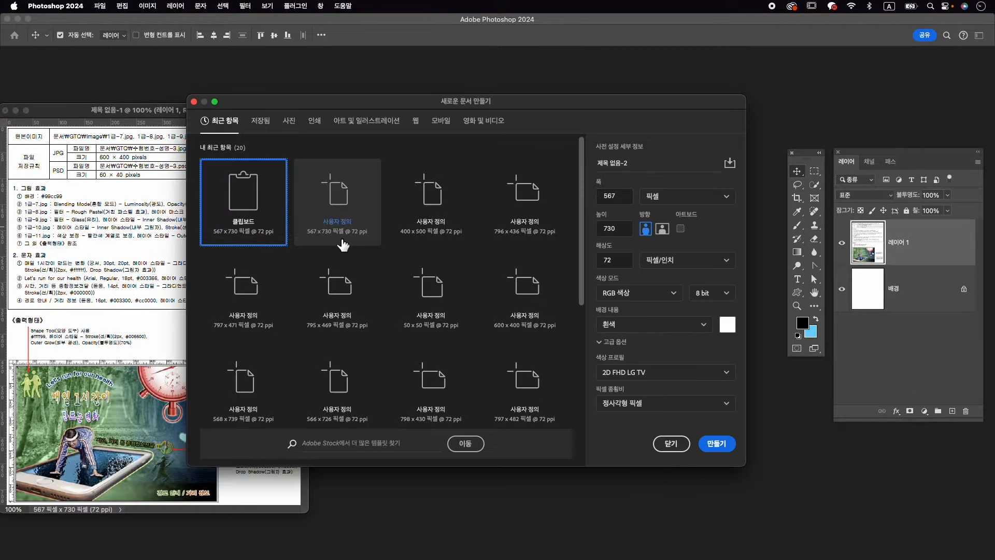
{"action": "type", "text": "ㅅ"}
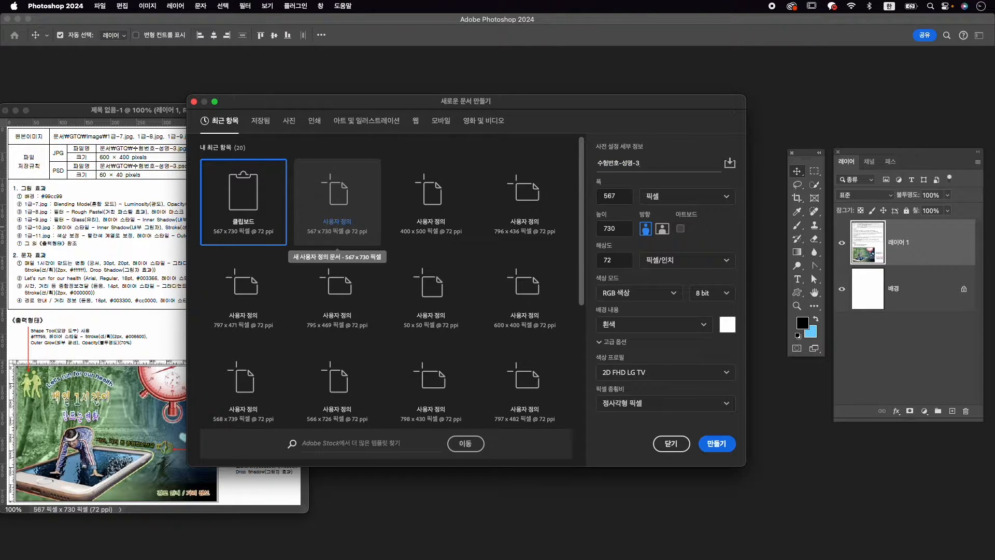
{"action": "key", "text": "Tab"}
{"action": "type", "text": "600"}
{"action": "key", "text": "Tab"}
{"action": "type", "text": "40"}
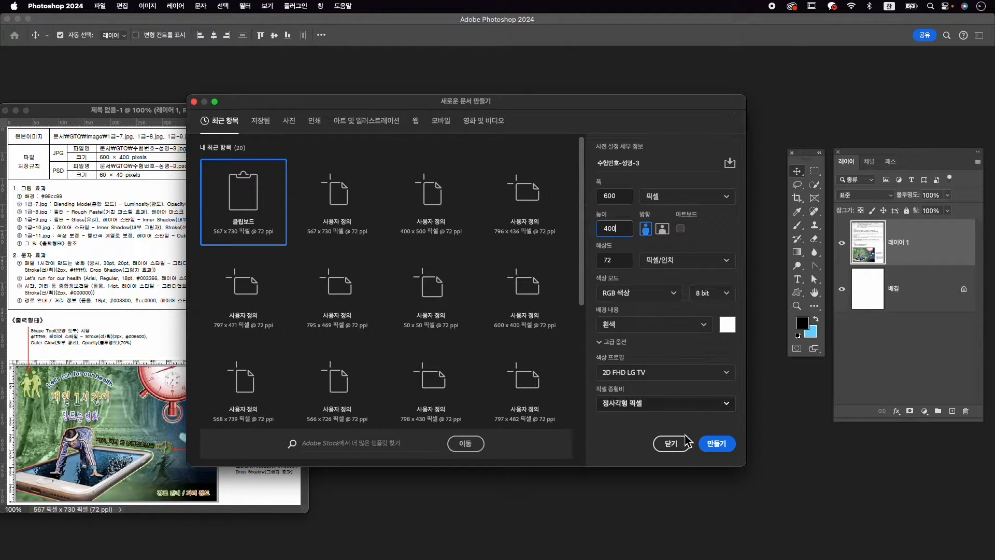
{"action": "left_click", "coordinate": [716, 443]}
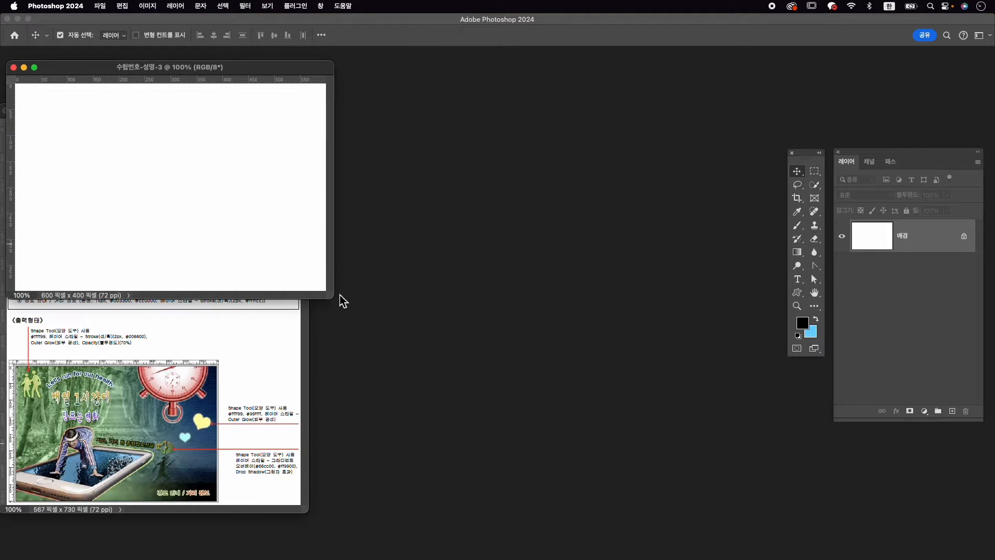
{"action": "left_click_drag", "start_coordinate": [333, 298], "coordinate": [408, 359]}
{"action": "left_click_drag", "start_coordinate": [274, 70], "coordinate": [565, 131]}
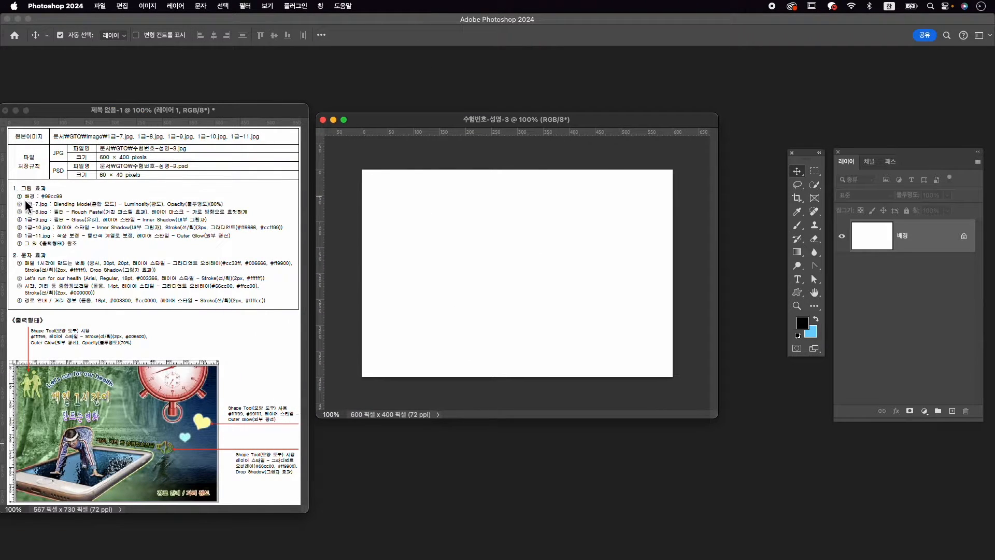
Step: Set the background colour to #99cc99 and fill the background layer with it
{"action": "left_click", "coordinate": [812, 335]}
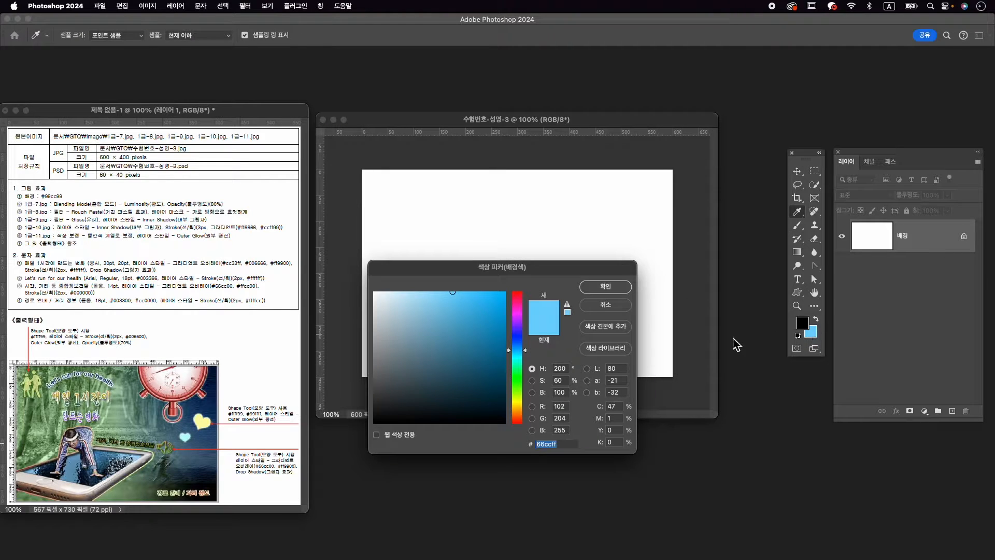
{"action": "type", "text": "99cc99"}
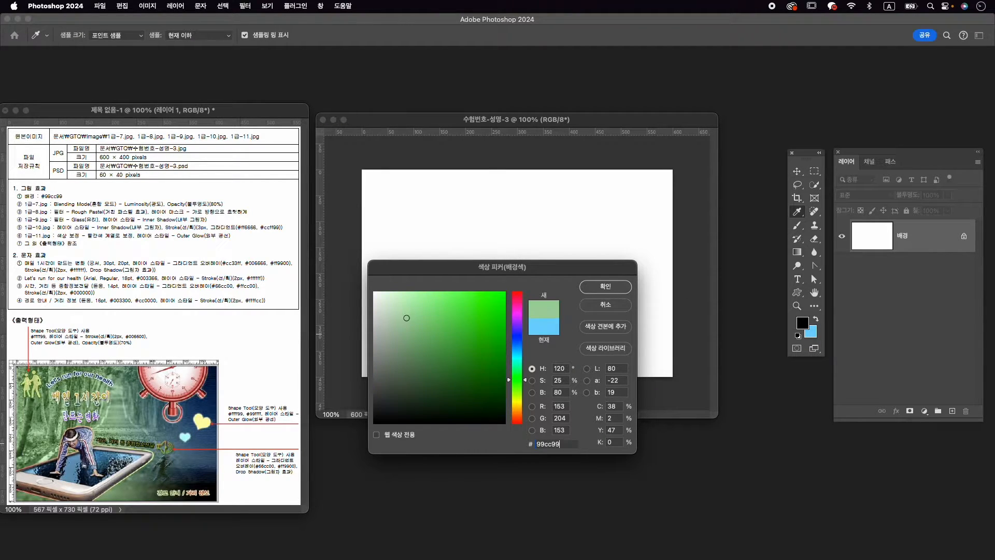
{"action": "key", "text": "Return"}
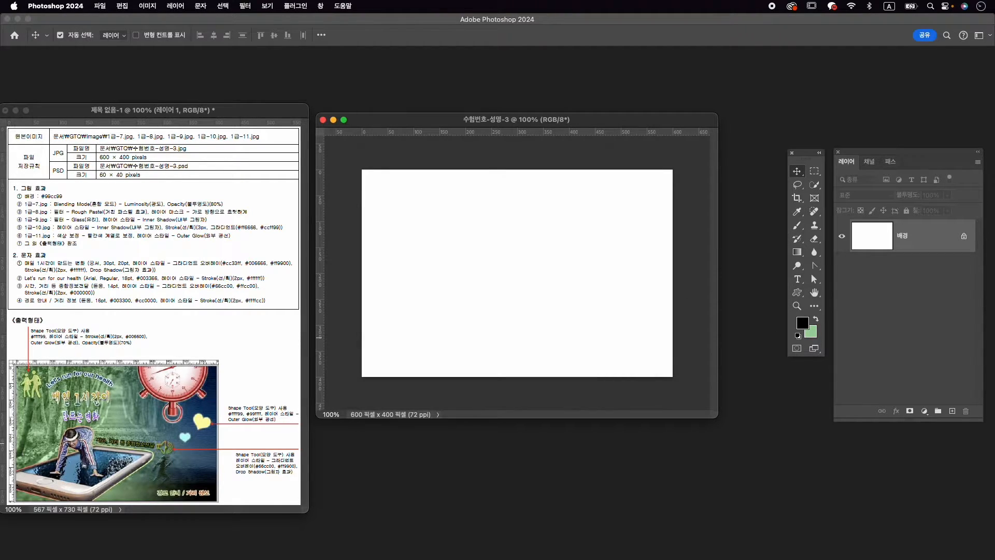
{"action": "left_click", "coordinate": [127, 6]}
{"action": "left_click", "coordinate": [158, 164]}
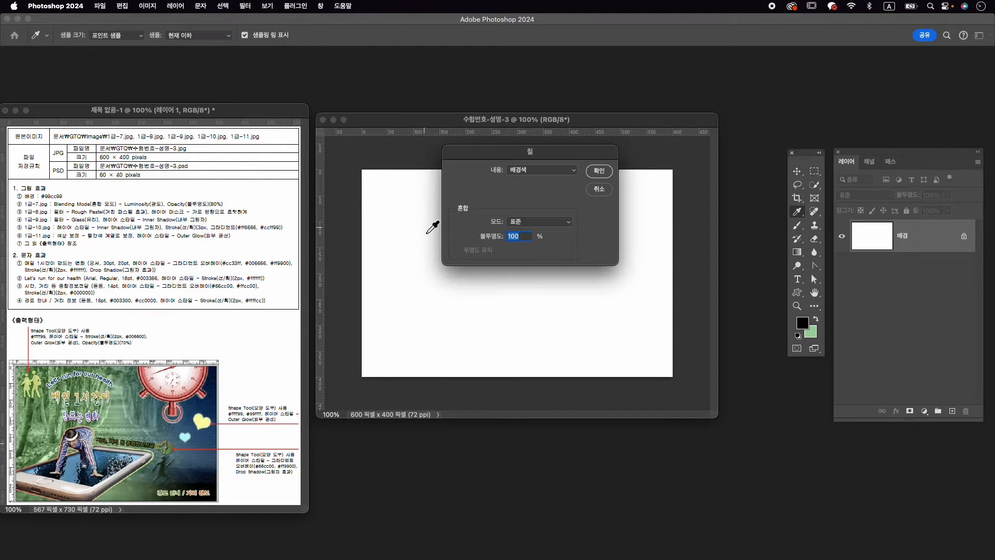
{"action": "left_click", "coordinate": [599, 171]}
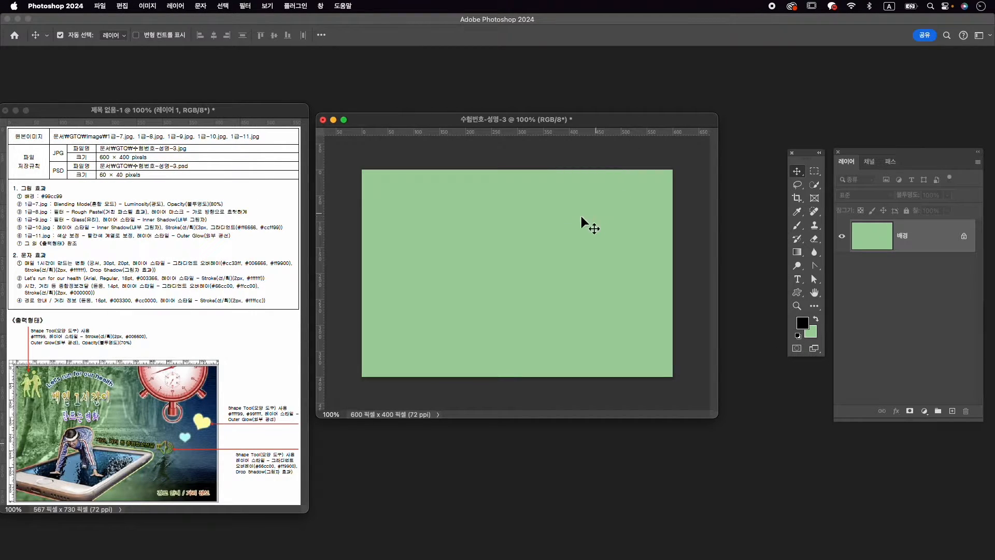
Step: Open 1급-7.jpg from the Image folder, copy it into the 수험번호-성명-3 document and close the source image
{"action": "key", "text": "super+o"}
{"action": "left_click", "coordinate": [552, 200]}
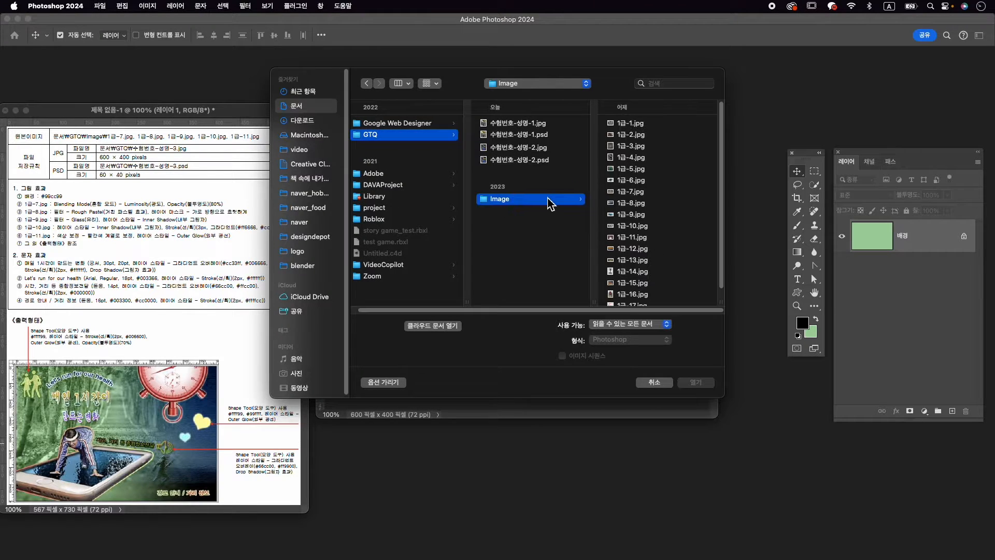
{"action": "left_click", "coordinate": [642, 191]}
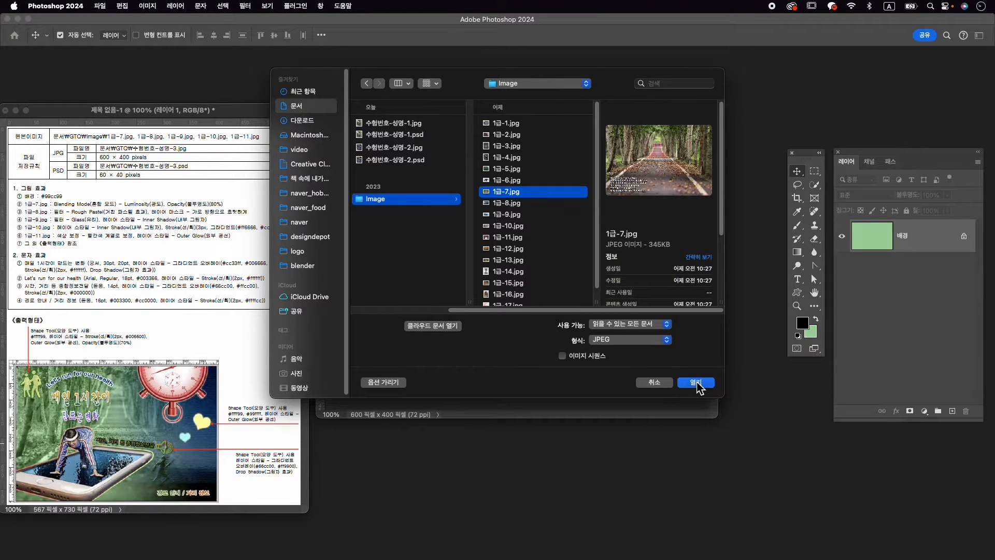
{"action": "left_click", "coordinate": [696, 382]}
{"action": "left_click_drag", "start_coordinate": [200, 99], "coordinate": [439, 100]}
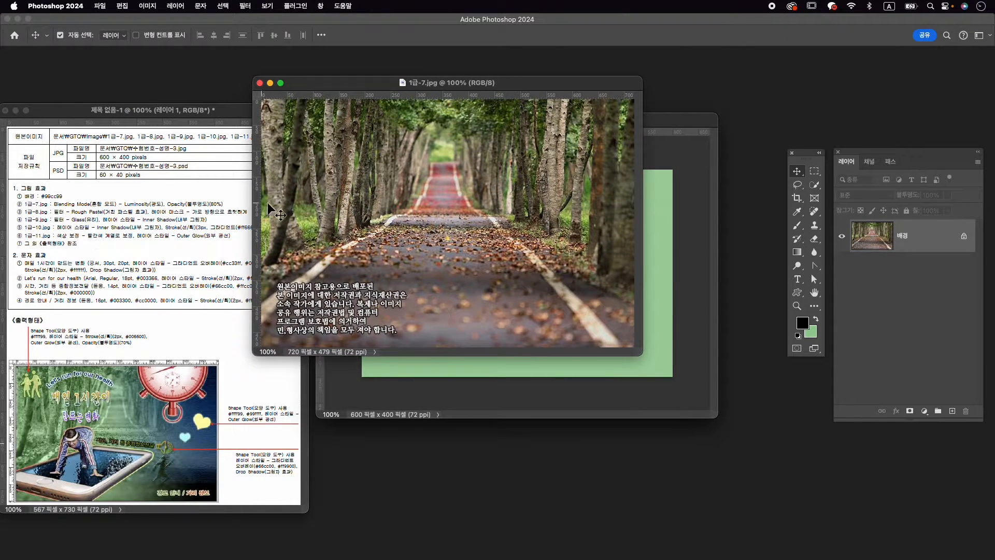
{"action": "left_click_drag", "start_coordinate": [389, 208], "coordinate": [644, 272]}
{"action": "left_click", "coordinate": [260, 83]}
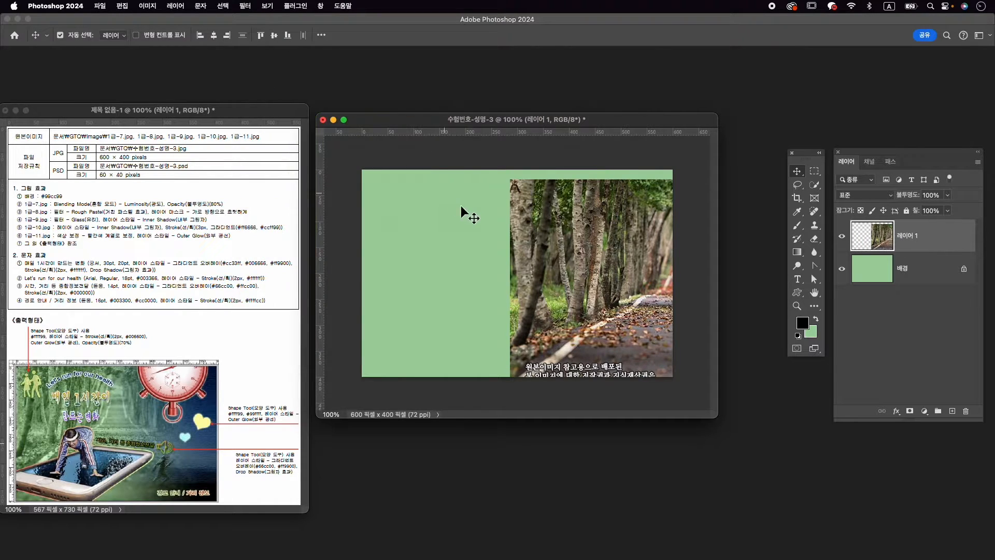
Step: Rename the forest road image's layer as 1-7
{"action": "left_click", "coordinate": [914, 237]}
{"action": "double_click", "coordinate": [913, 237]}
{"action": "type", "text": "1-7"}
{"action": "key", "text": "Return"}
Step: Scale the forest road image to about 86% and centre it so that it covers the whole canvas
{"action": "key", "text": "super+t"}
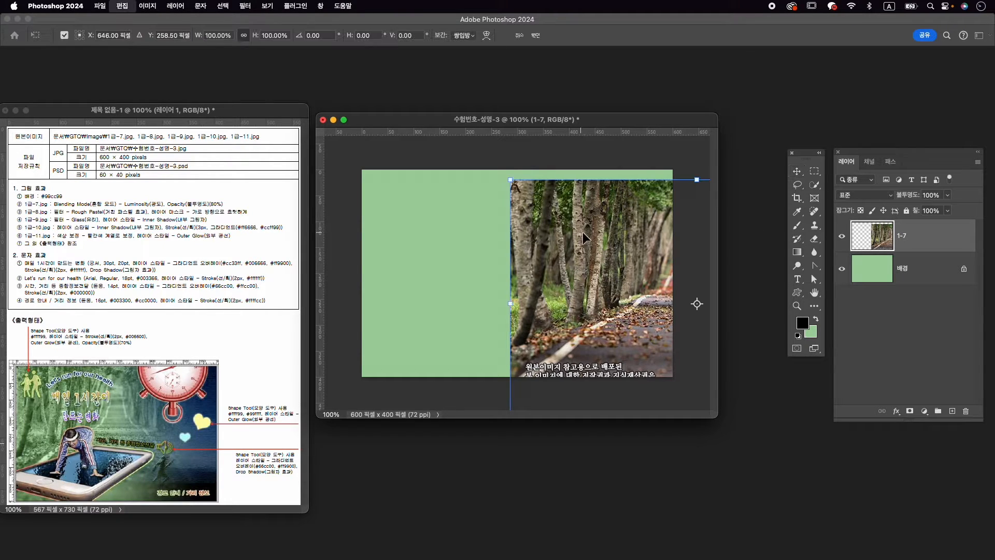
{"action": "left_click_drag", "start_coordinate": [592, 233], "coordinate": [413, 206]}
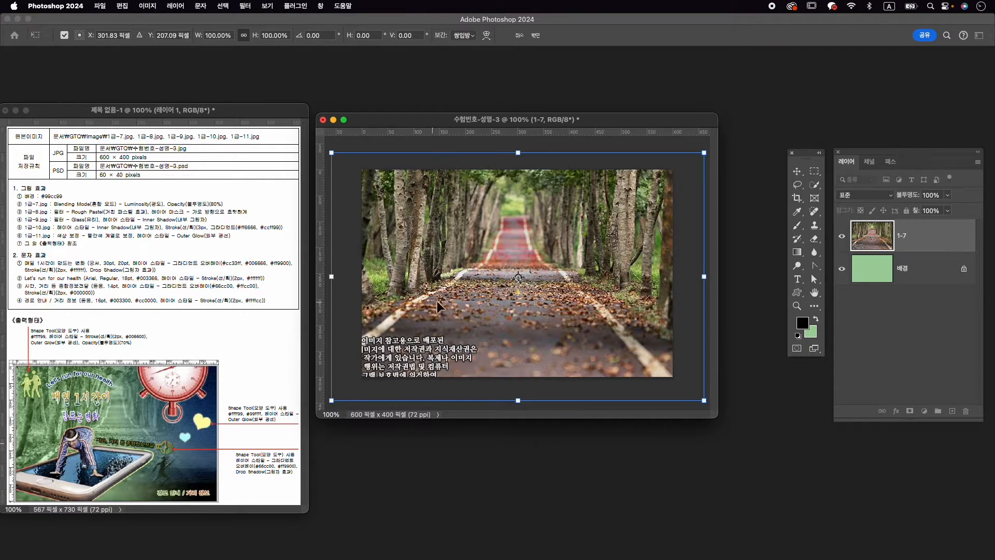
{"action": "left_click_drag", "start_coordinate": [485, 288], "coordinate": [487, 285]}
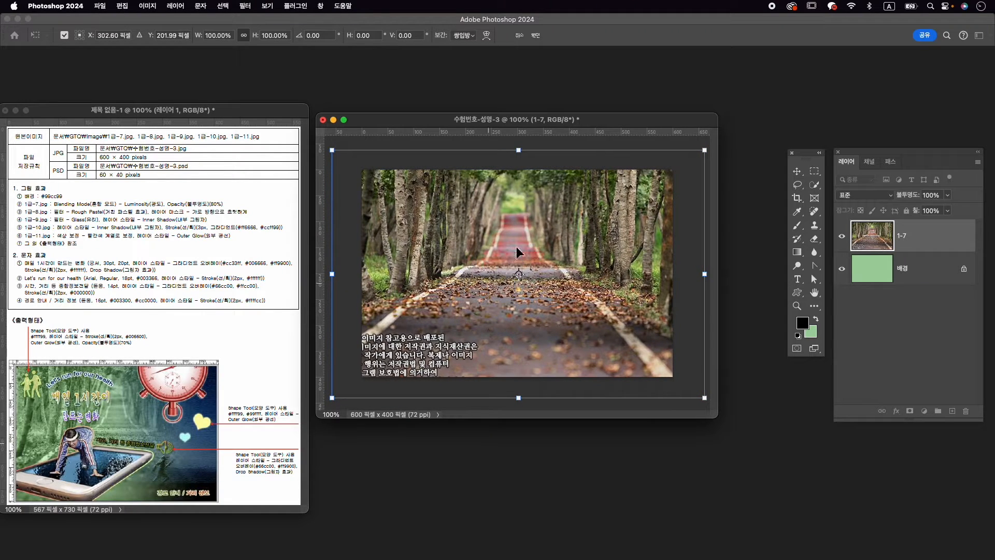
{"action": "left_click_drag", "start_coordinate": [523, 152], "coordinate": [518, 166]}
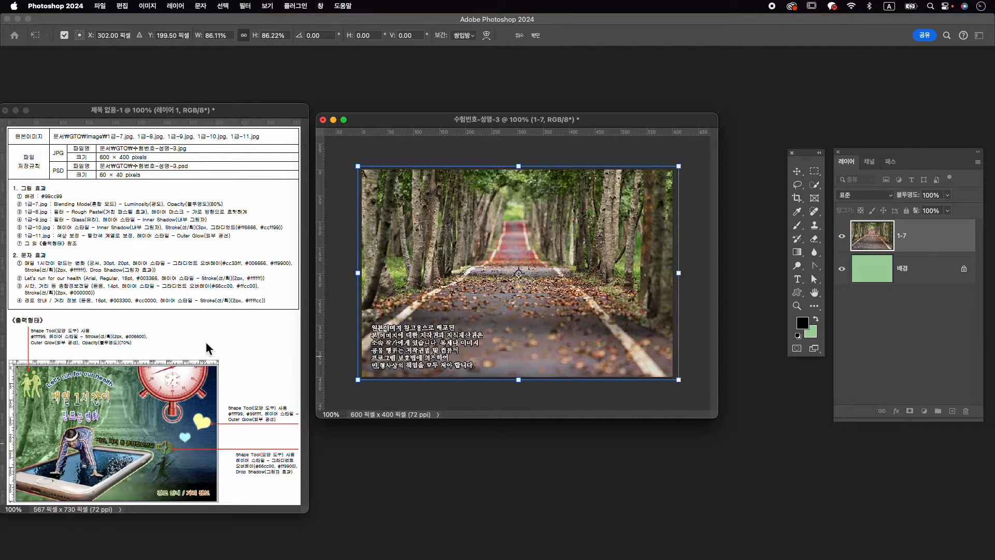
{"action": "left_click", "coordinate": [438, 297]}
{"action": "key", "text": "Return"}
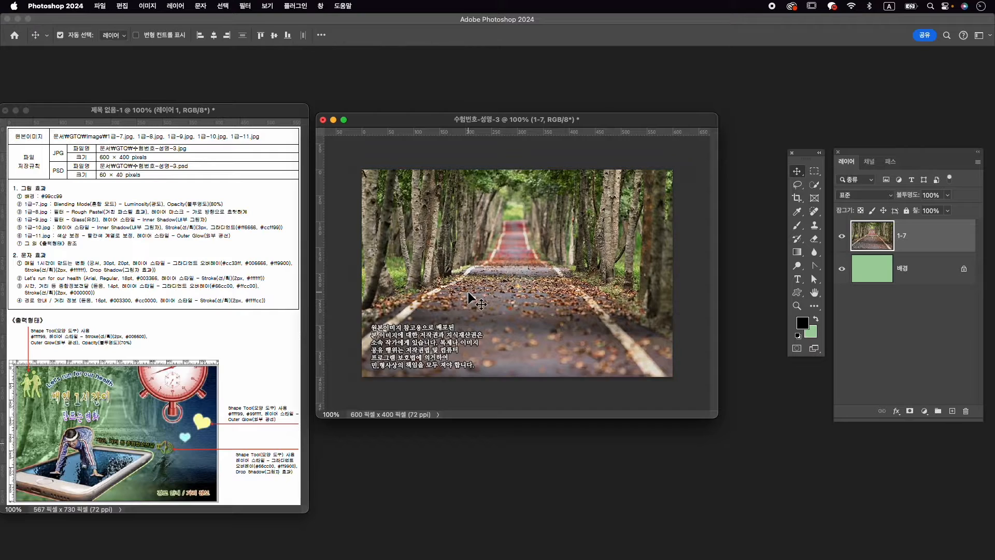
Step: Set layer 1-7 to the Luminosity (광도) blending mode with 80% opacity
{"action": "left_click", "coordinate": [875, 199]}
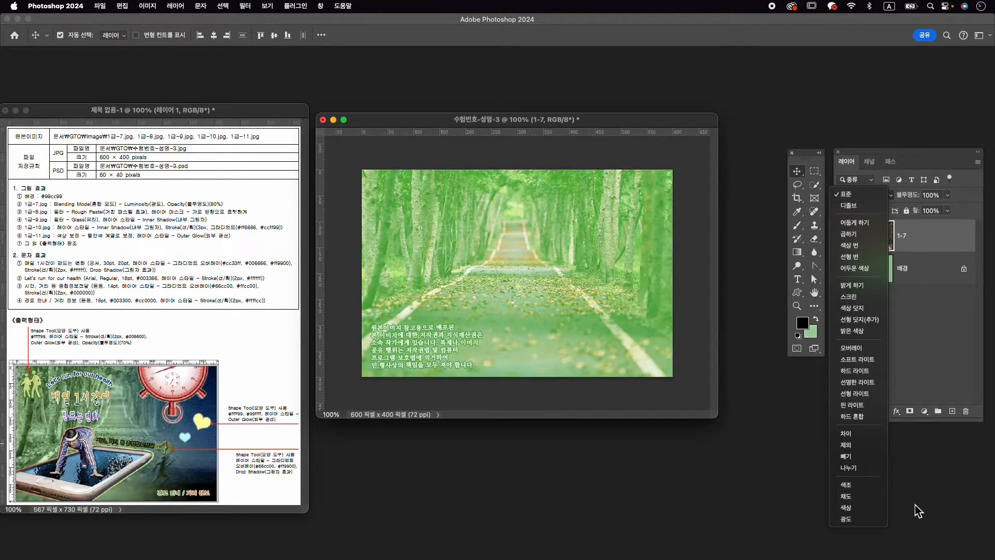
{"action": "left_click", "coordinate": [860, 519]}
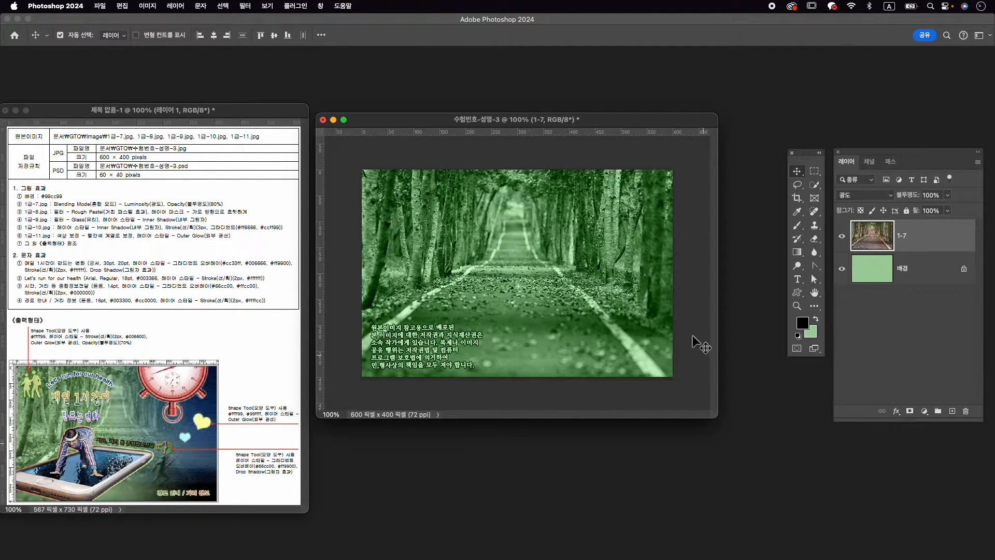
{"action": "left_click", "coordinate": [936, 196]}
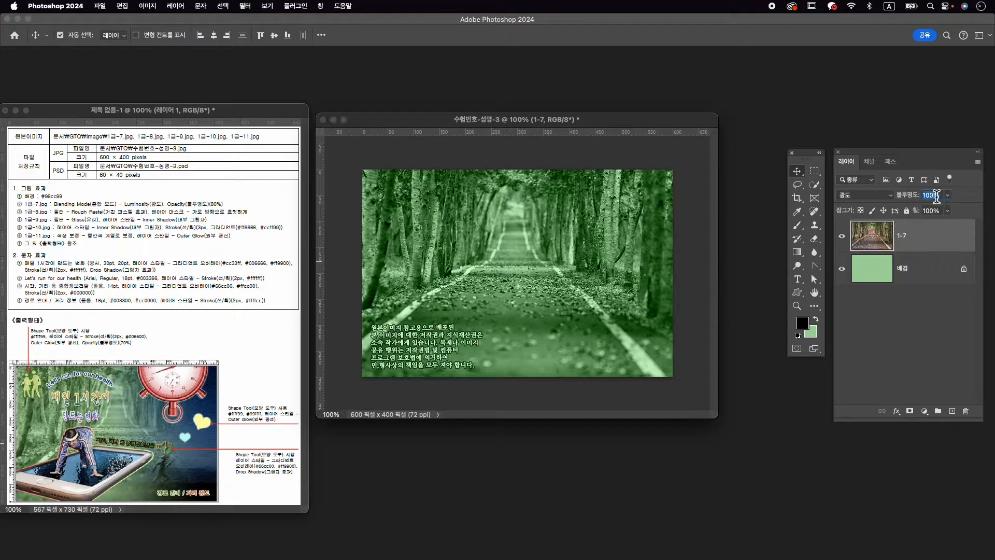
{"action": "type", "text": "80"}
{"action": "key", "text": "Return"}
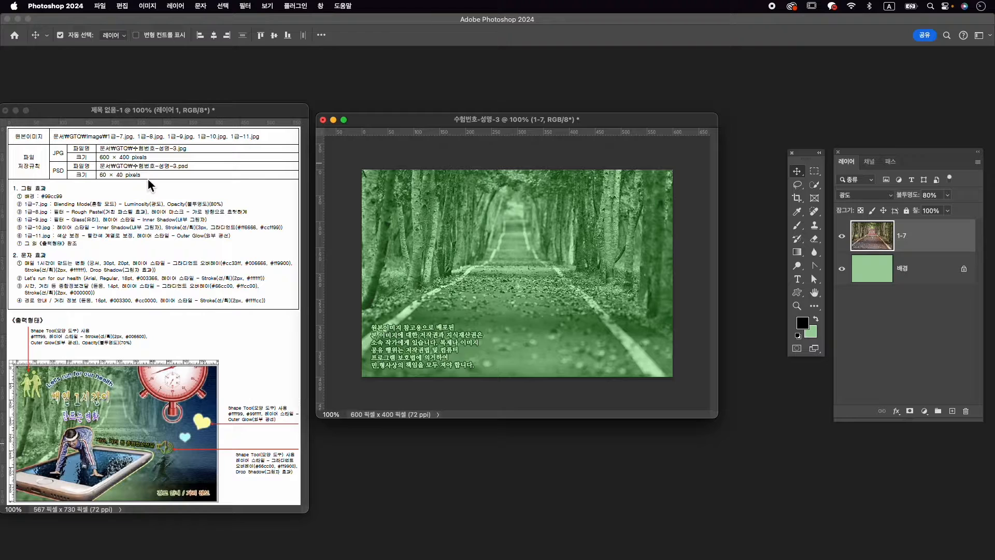
Step: Save the document as 수험번호-성명-3.psd in the GTQ folder
{"action": "left_click", "coordinate": [98, 6]}
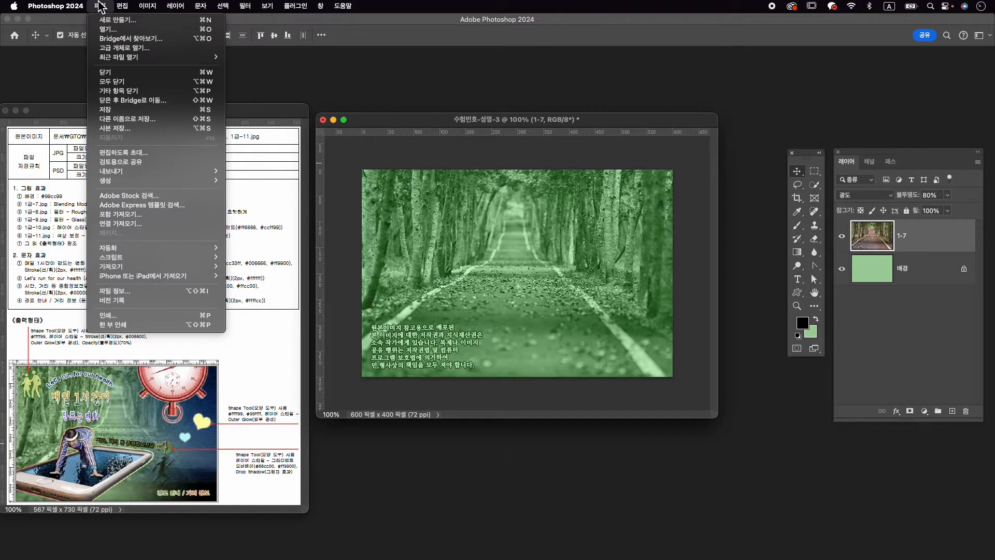
{"action": "left_click", "coordinate": [141, 123]}
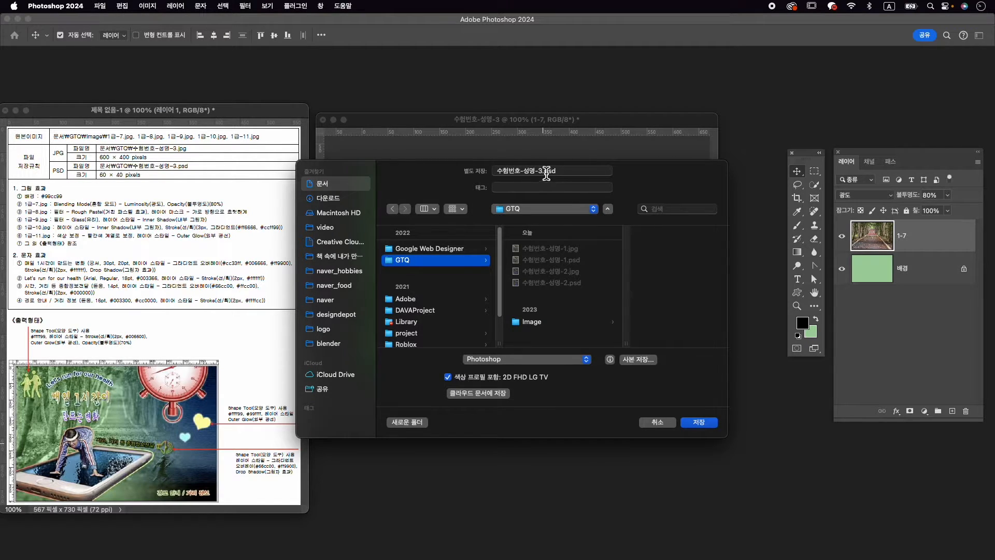
{"action": "left_click", "coordinate": [698, 422]}
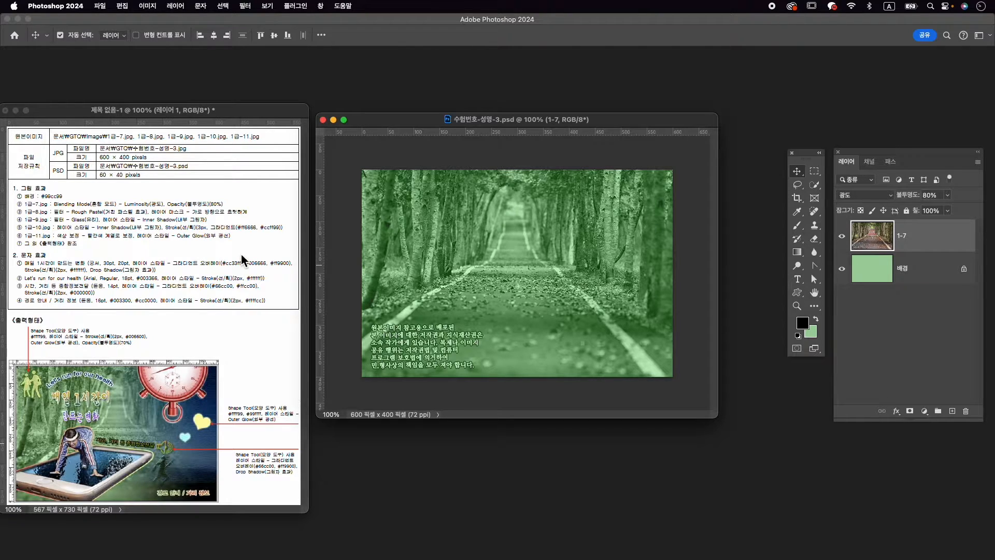
Step: Open 1급-8.jpg from the Image folder and place its window beside the exam sheet
{"action": "key", "text": "super+o"}
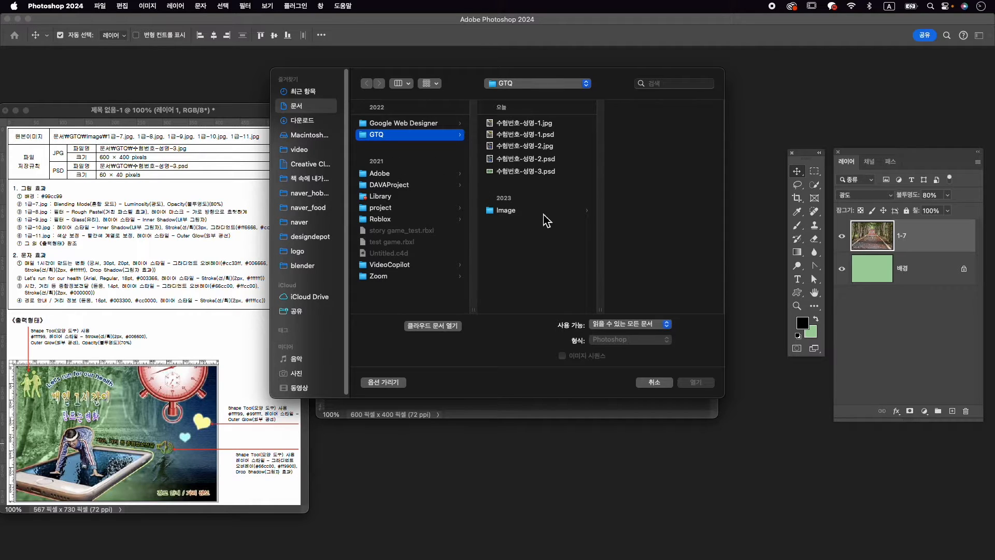
{"action": "left_click", "coordinate": [544, 210]}
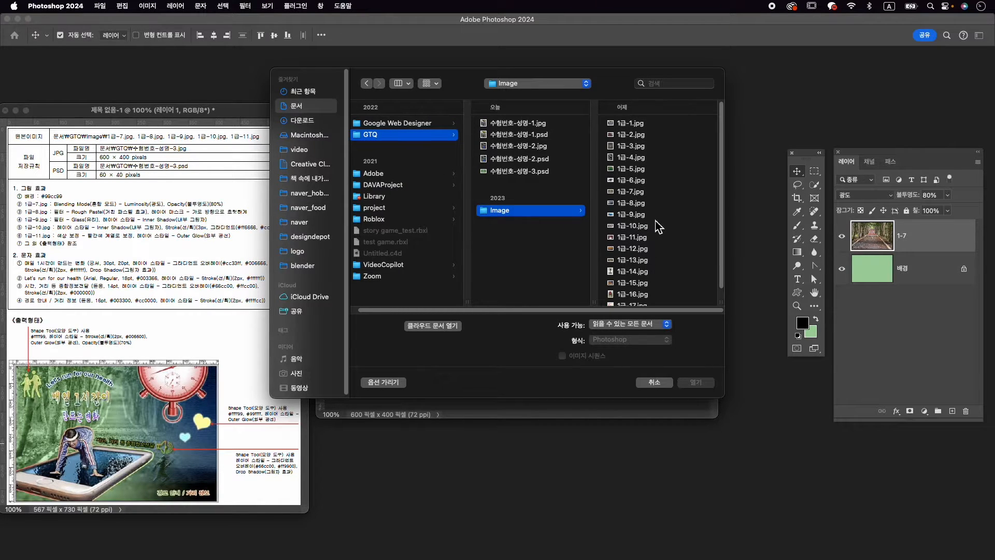
{"action": "left_click", "coordinate": [651, 203]}
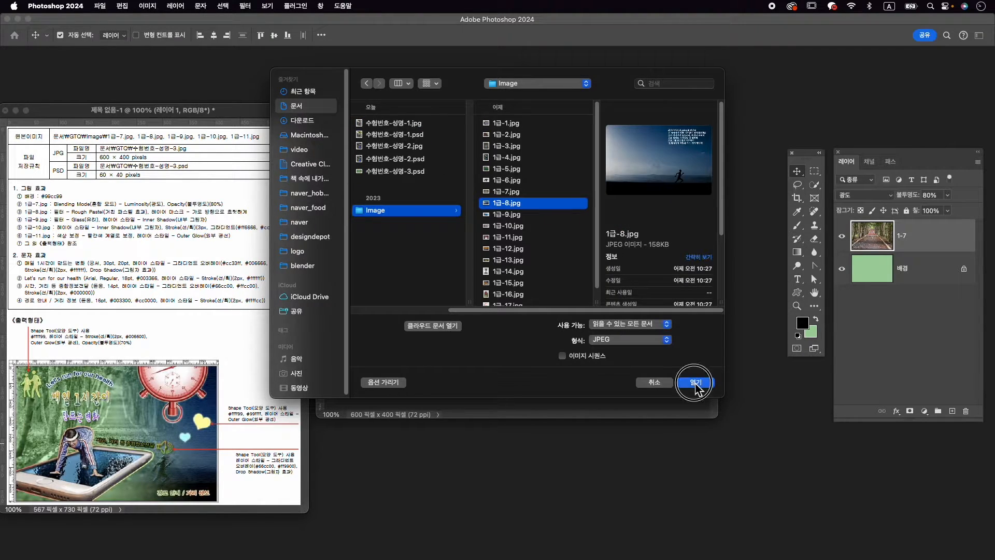
{"action": "left_click", "coordinate": [697, 382]}
{"action": "left_click_drag", "start_coordinate": [290, 88], "coordinate": [584, 94]}
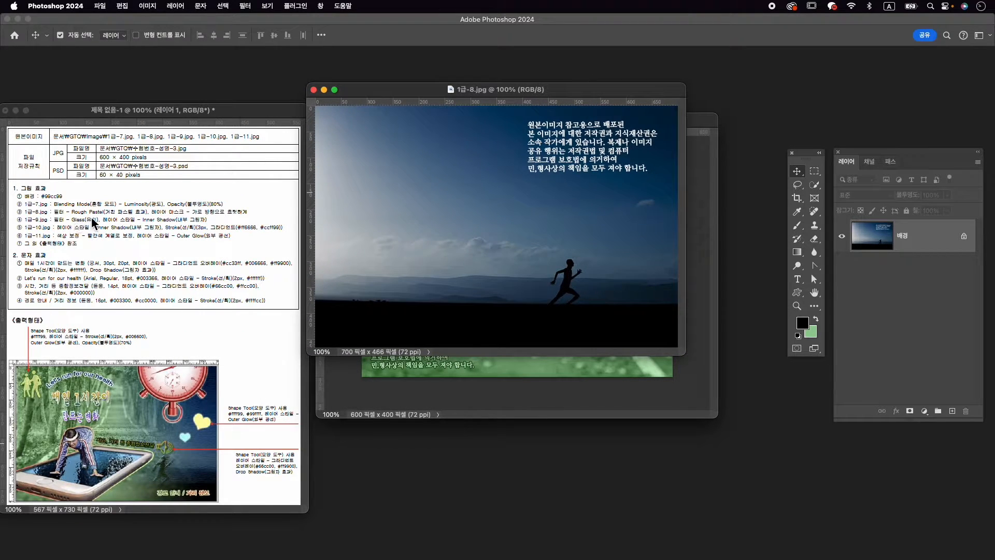
Step: Apply the Rough Pastels (거친 파스텔 효과) filter to the 1급-8.jpg image
{"action": "left_click", "coordinate": [245, 6]}
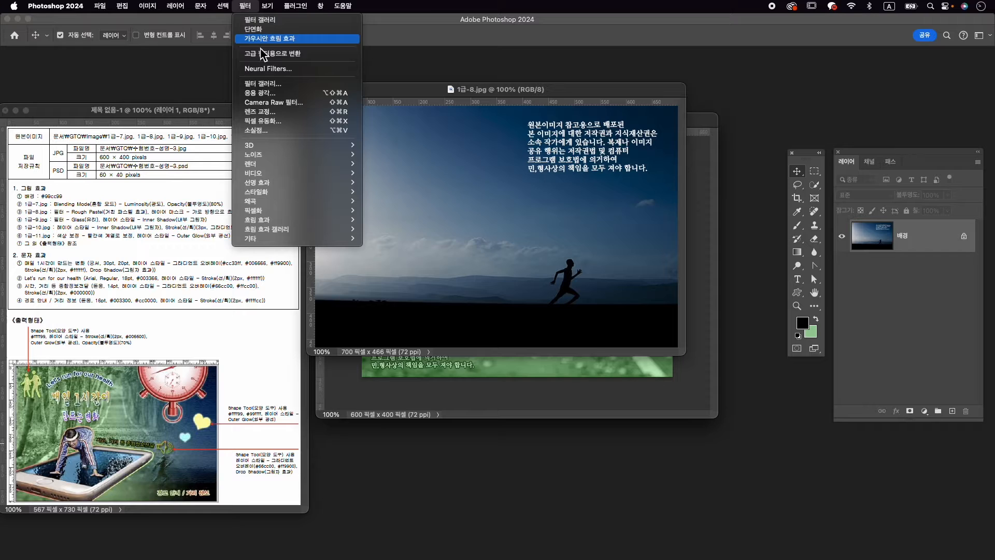
{"action": "left_click", "coordinate": [269, 81]}
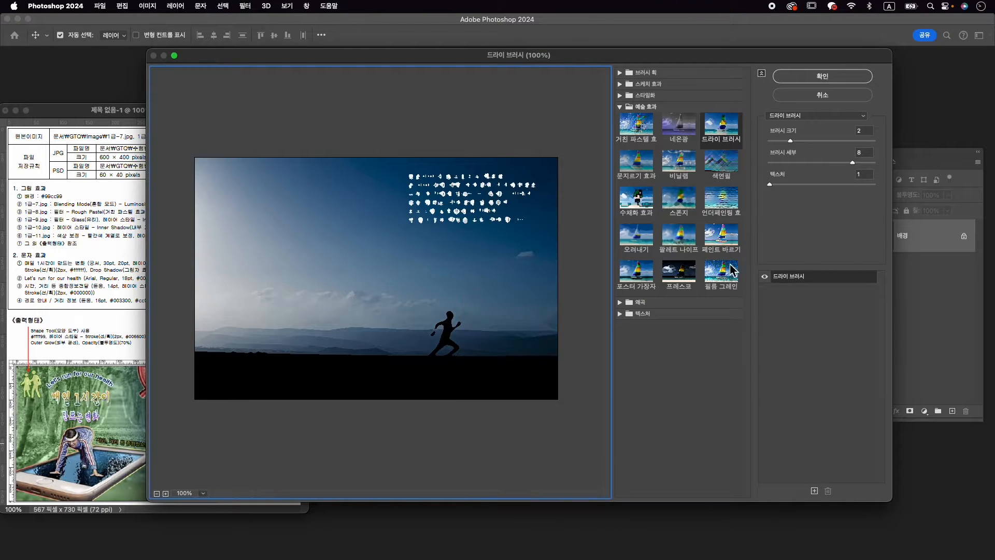
{"action": "left_click", "coordinate": [637, 130]}
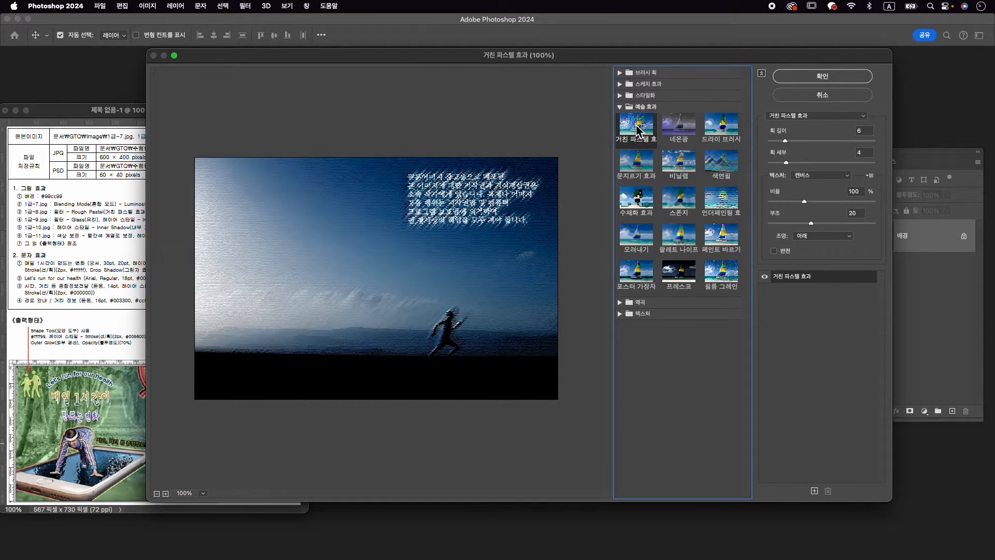
{"action": "left_click", "coordinate": [822, 76]}
Step: Copy the filtered runner image into 수험번호-성명-3.psd and close 1급-8.jpg without saving it
{"action": "left_click_drag", "start_coordinate": [462, 97], "coordinate": [492, 104]}
{"action": "left_click_drag", "start_coordinate": [419, 102], "coordinate": [302, 98]}
{"action": "left_click_drag", "start_coordinate": [504, 220], "coordinate": [356, 153]}
{"action": "left_click", "coordinate": [226, 92]}
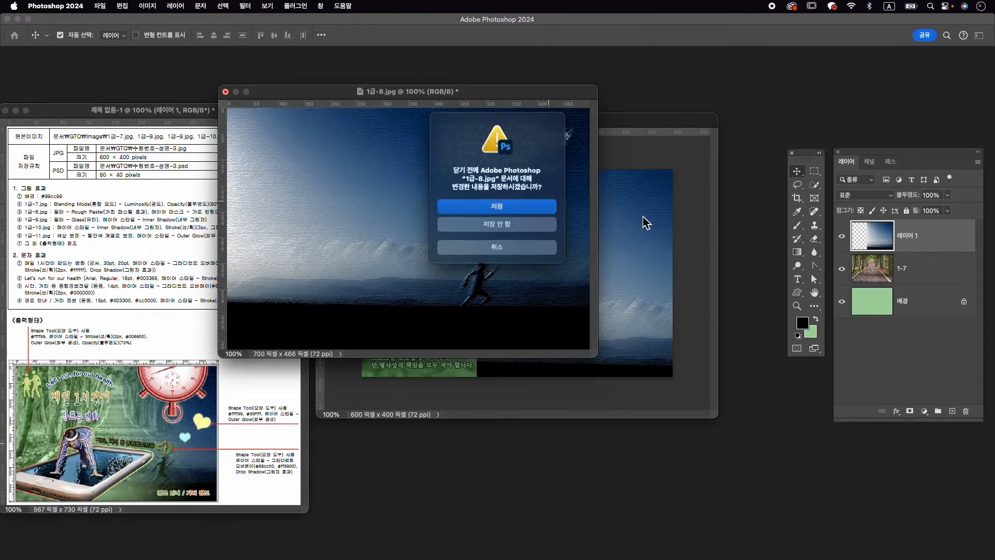
{"action": "left_click", "coordinate": [526, 288]}
Step: Rename the runner image's layer as 1-8
{"action": "double_click", "coordinate": [906, 235]}
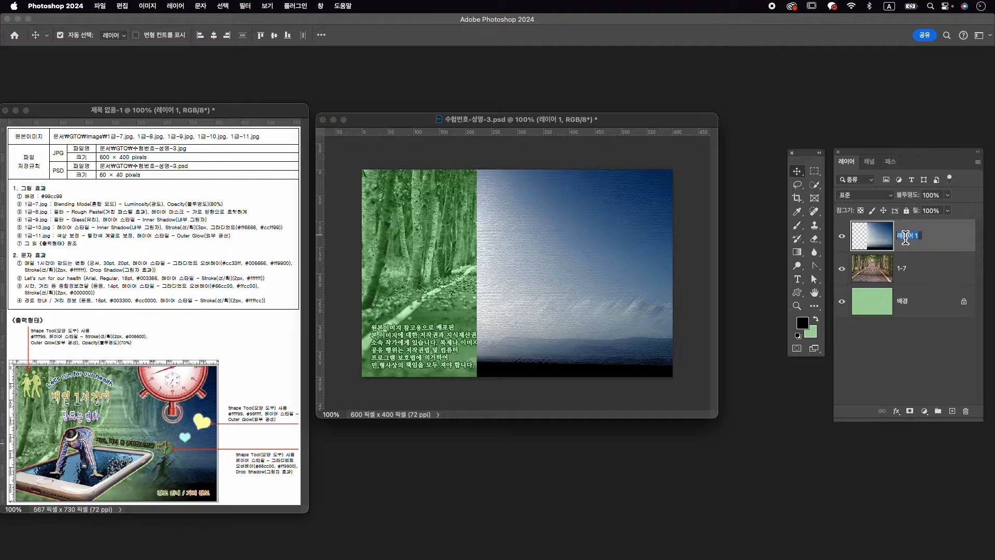
{"action": "type", "text": "1-8"}
{"action": "key", "text": "Return"}
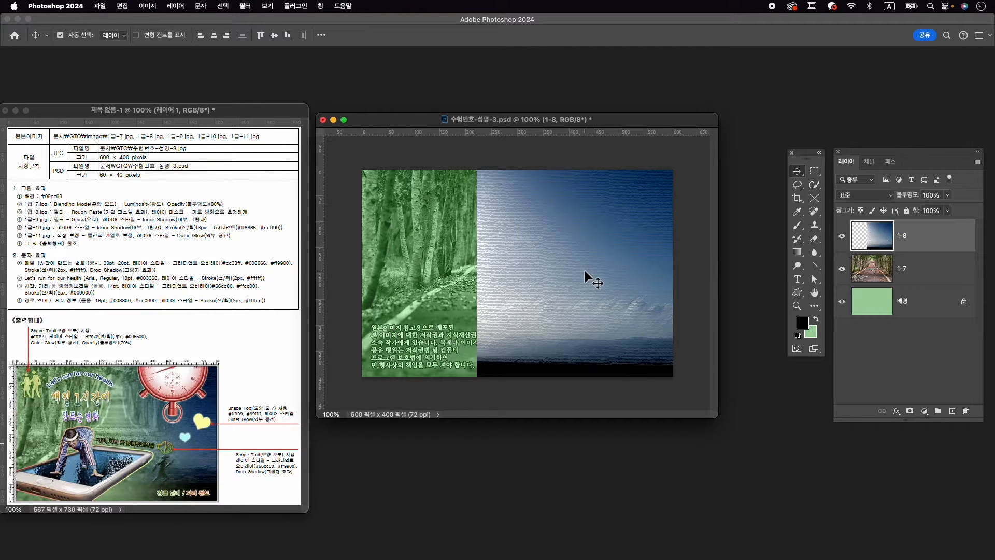
Step: Scale layer 1-8 to about 89% and position the runner at the canvas's lower right, using a horizontal guide for alignment
{"action": "key", "text": "cmd+t"}
{"action": "left_click_drag", "start_coordinate": [477, 167], "coordinate": [498, 188]}
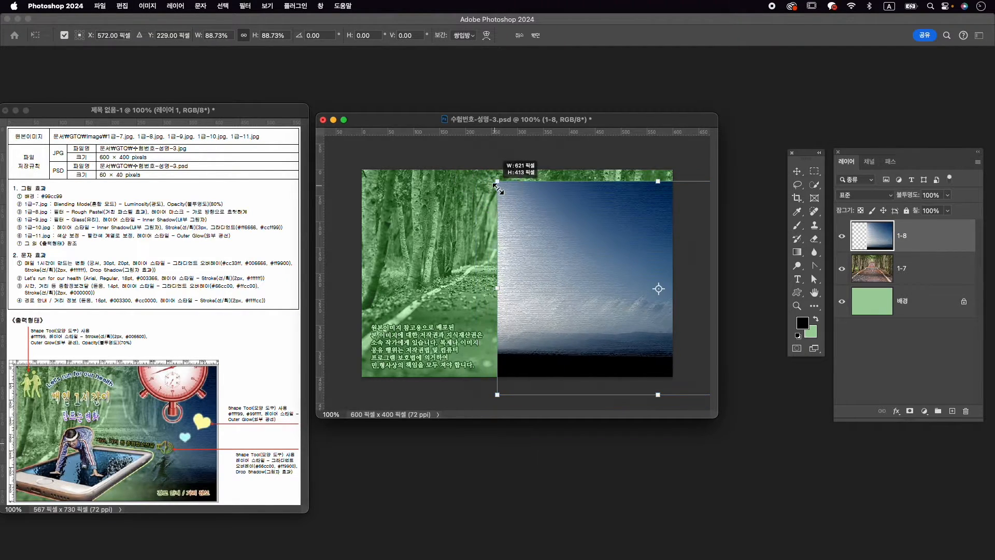
{"action": "left_click_drag", "start_coordinate": [572, 224], "coordinate": [454, 212]}
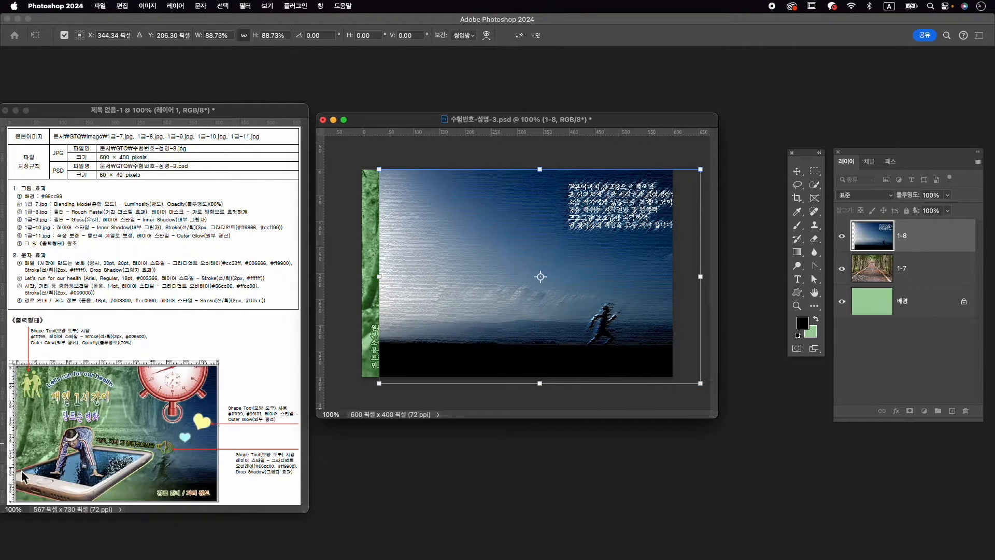
{"action": "left_click_drag", "start_coordinate": [493, 133], "coordinate": [495, 299]}
{"action": "left_click", "coordinate": [614, 331]}
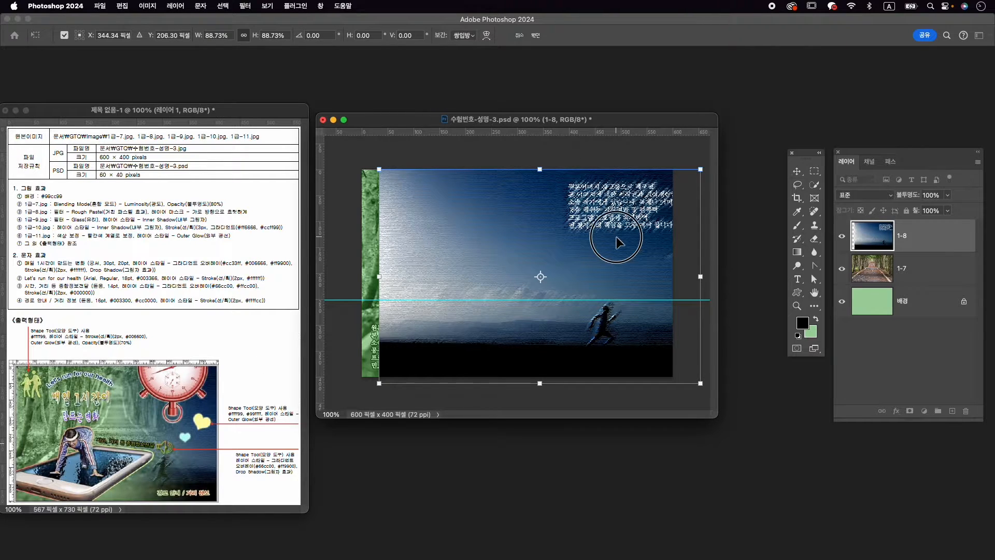
{"action": "left_click_drag", "start_coordinate": [610, 236], "coordinate": [605, 236]}
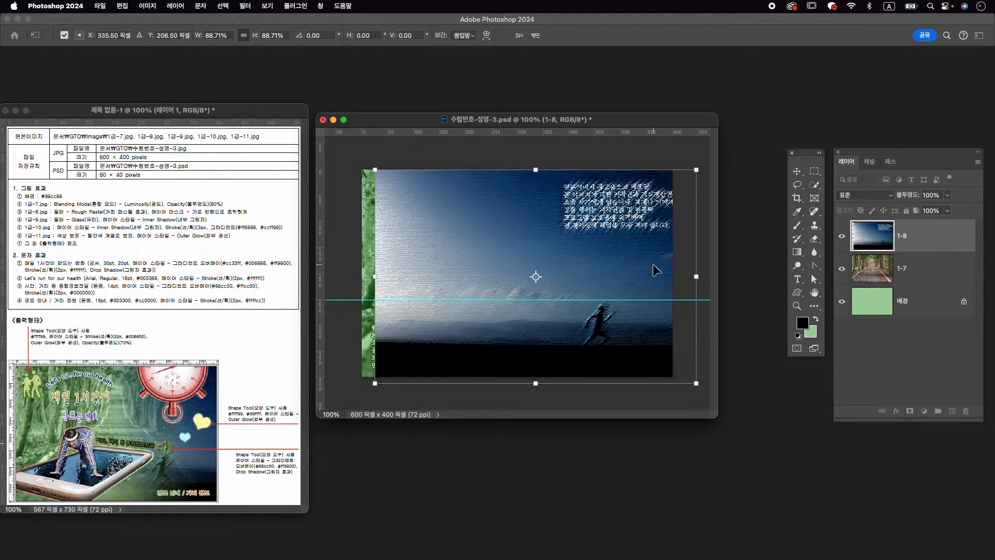
{"action": "key", "text": "Return"}
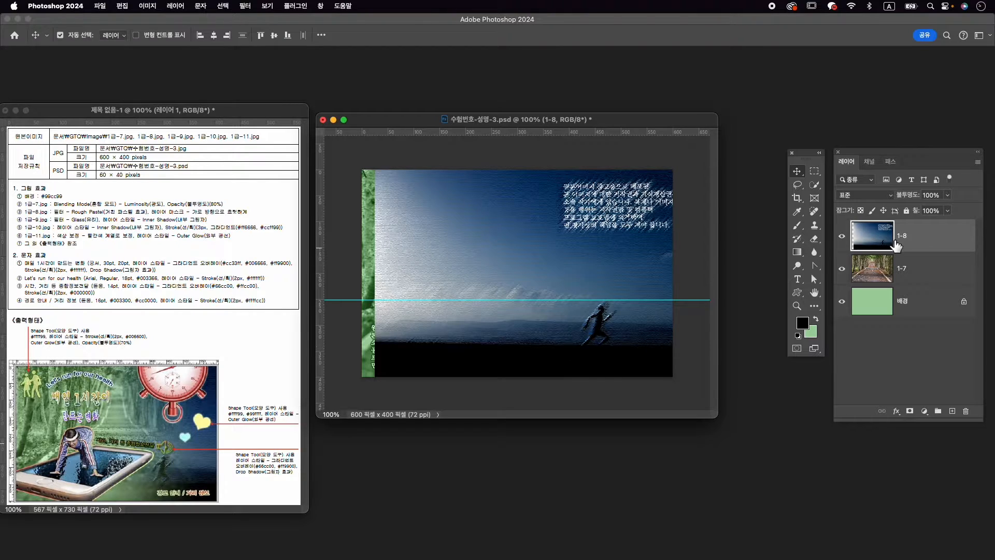
Step: Add a layer mask to layer 1-8 and activate the Gradient tool (그레이디언트 도구)
{"action": "left_click", "coordinate": [910, 411]}
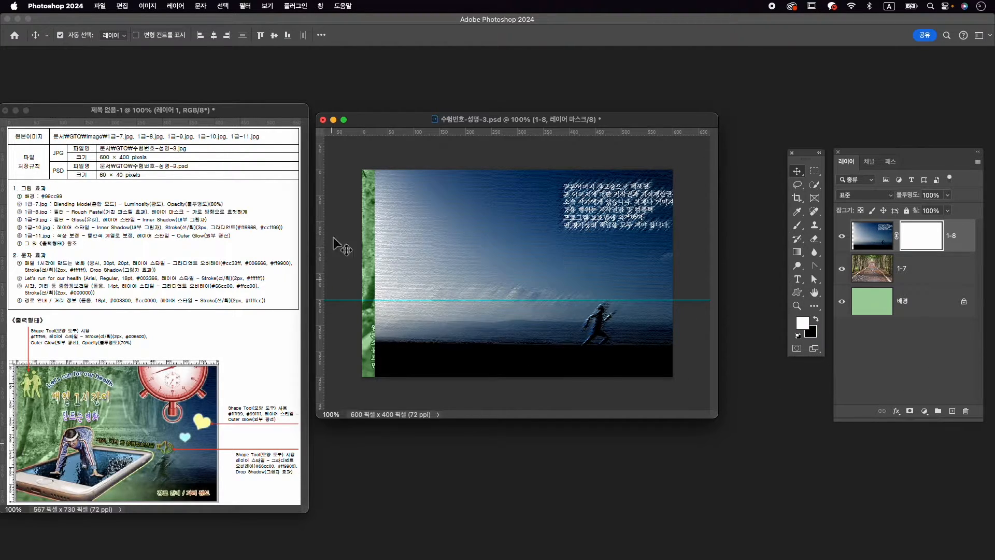
{"action": "key", "text": "g"}
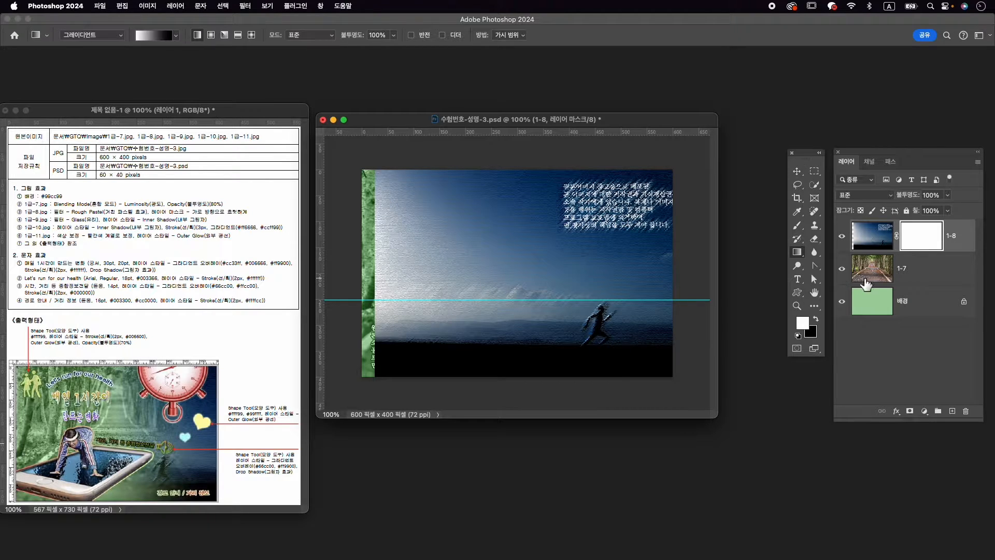
{"action": "right_click", "coordinate": [797, 252]}
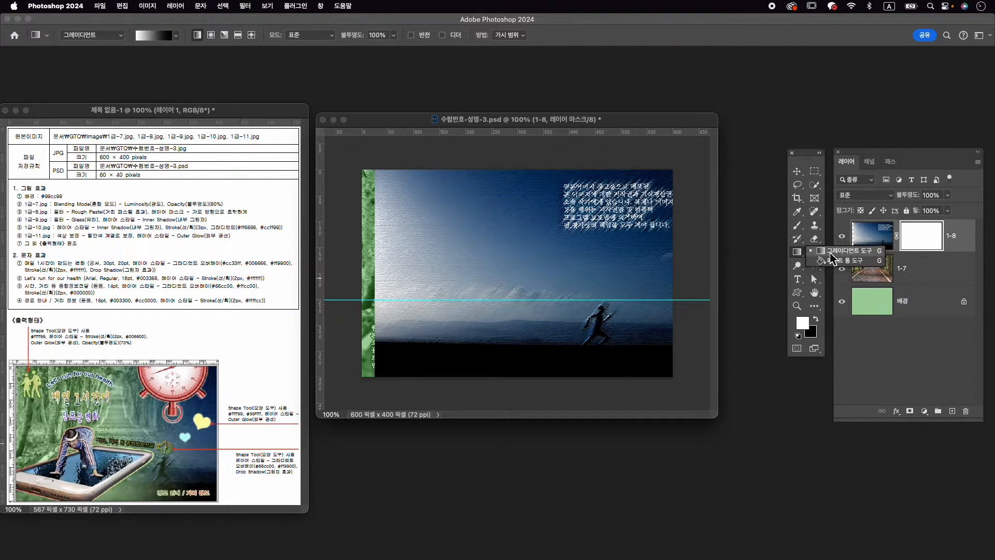
{"action": "left_click", "coordinate": [833, 251]}
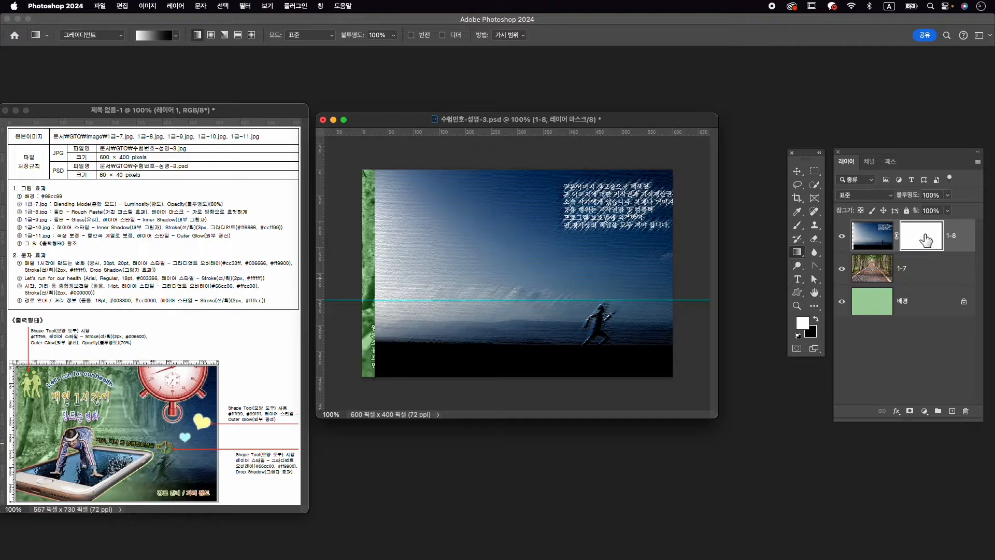
Step: Fade layer 1-8's mask horizontally across the canvas middle with a linear white-to-black gradient, revealing the forest on the left
{"action": "left_click", "coordinate": [103, 36]}
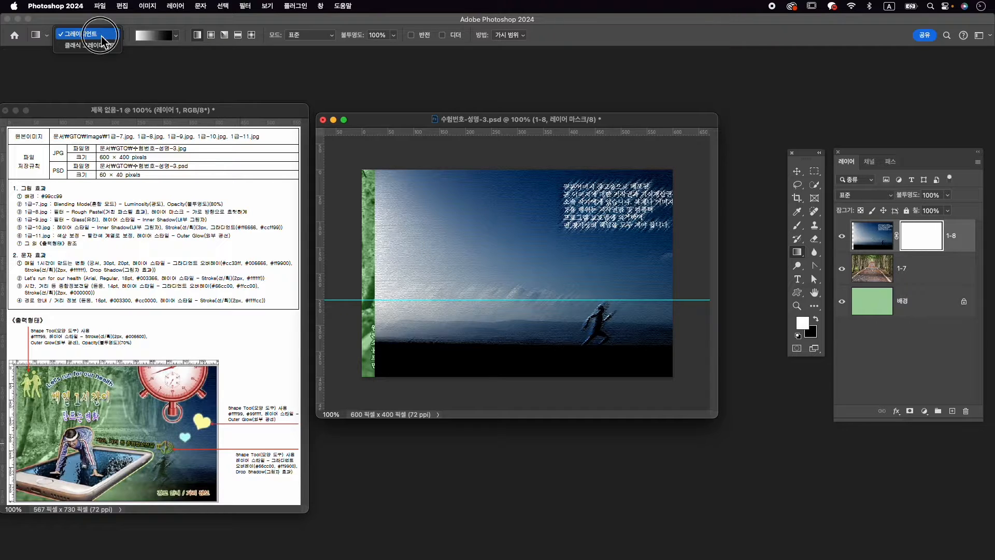
{"action": "left_click", "coordinate": [102, 35]}
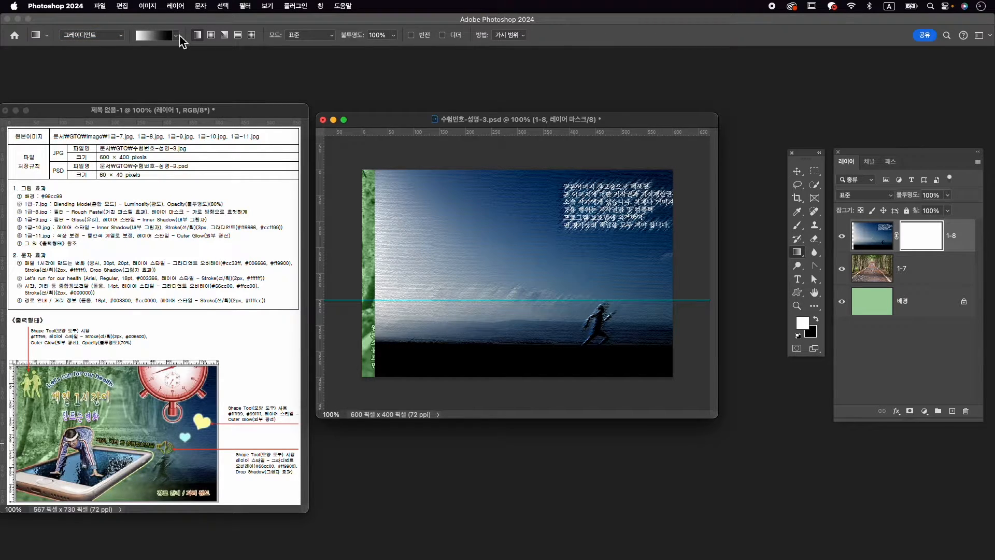
{"action": "left_click", "coordinate": [177, 36]}
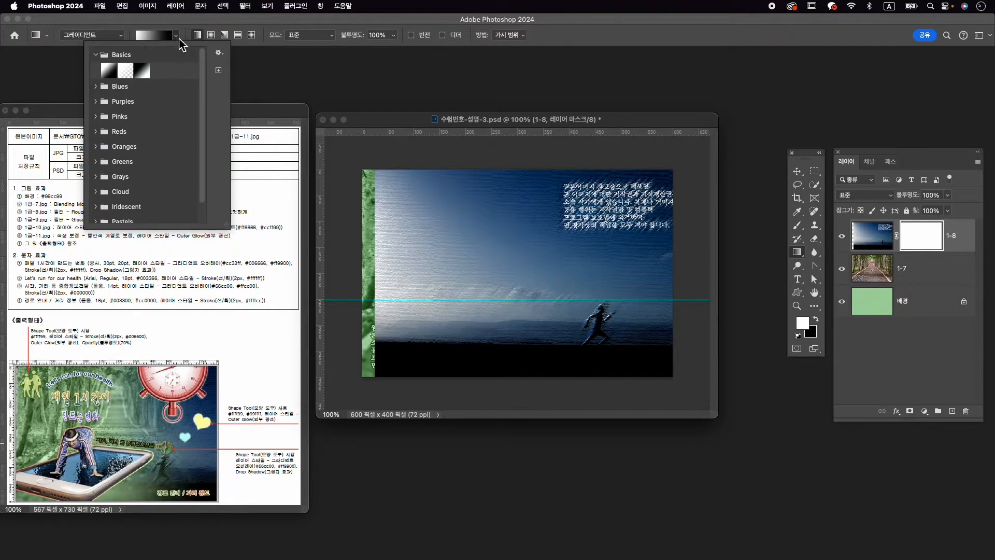
{"action": "left_click", "coordinate": [108, 70]}
{"action": "left_click", "coordinate": [166, 25]}
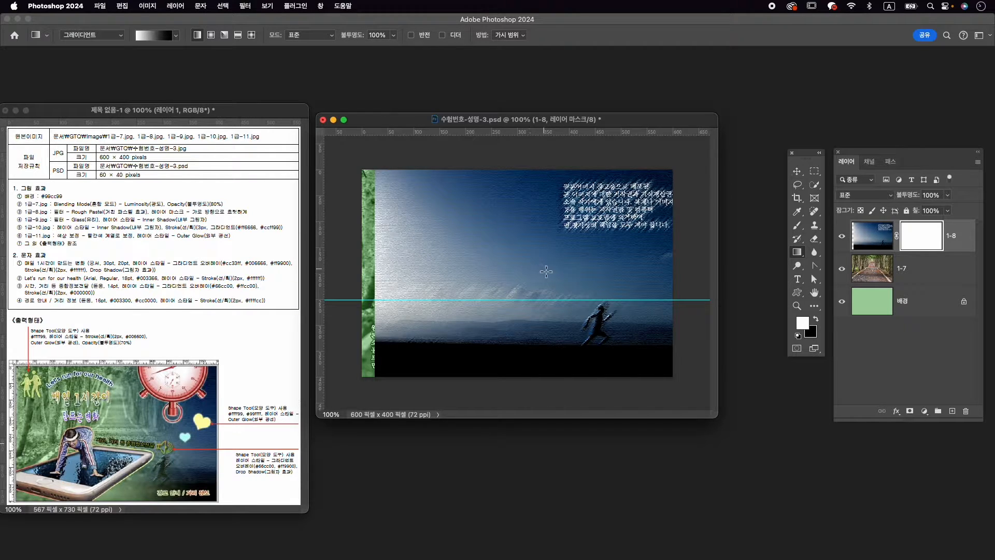
{"action": "left_click_drag", "start_coordinate": [571, 268], "coordinate": [424, 270]}
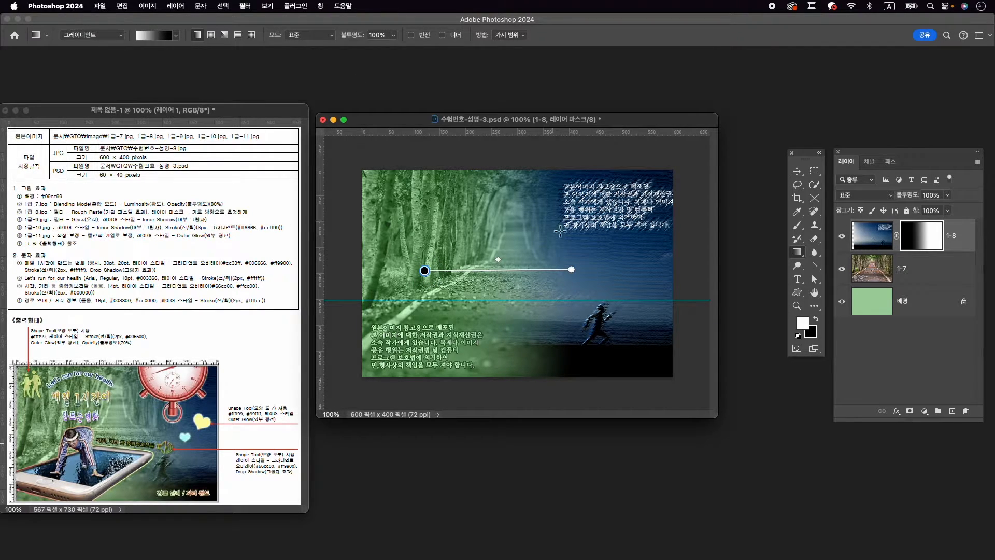
{"action": "left_click_drag", "start_coordinate": [593, 279], "coordinate": [453, 280]}
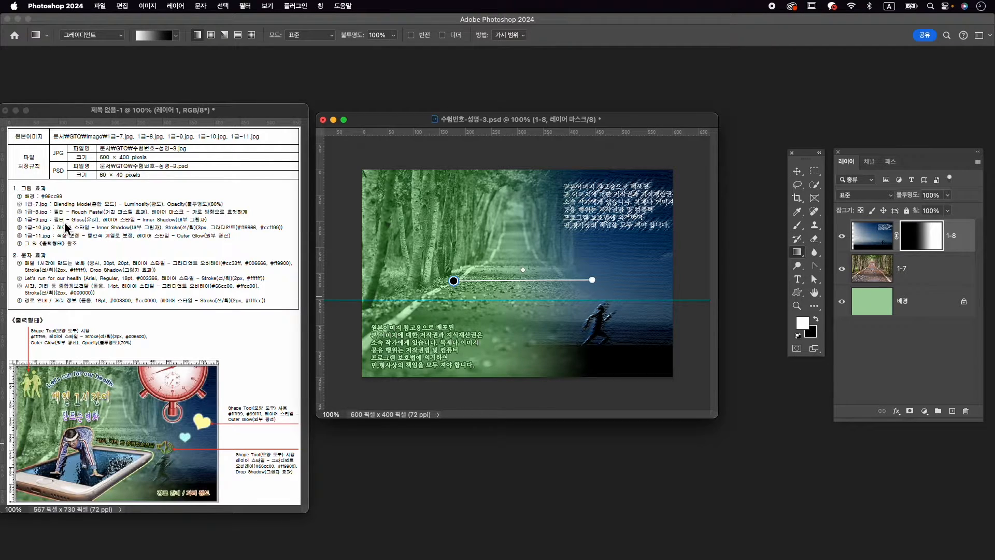
Step: Open the shoe image 1급-9.jpg from the Image folder and place its window above the composition
{"action": "key", "text": "super+o"}
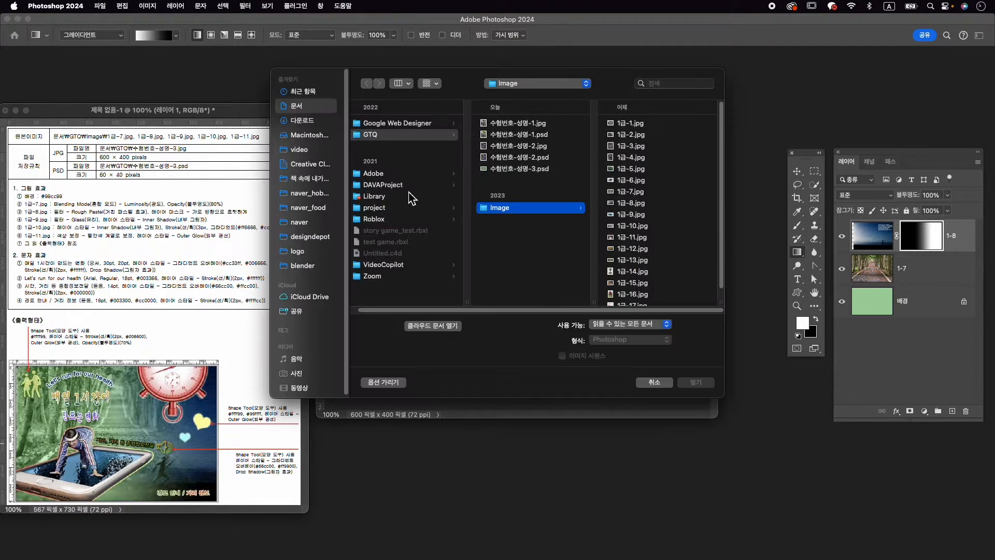
{"action": "left_click", "coordinate": [656, 215]}
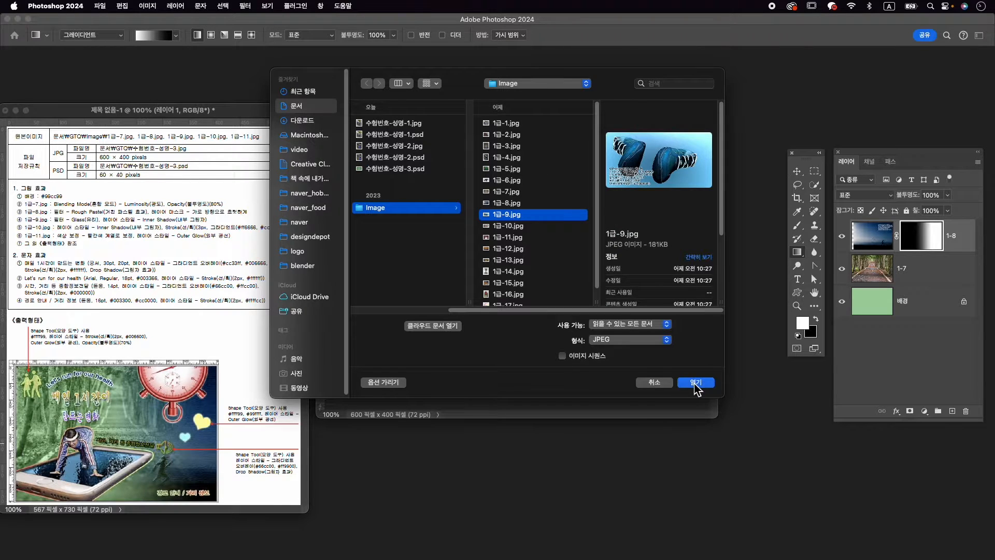
{"action": "left_click", "coordinate": [696, 383]}
{"action": "left_click_drag", "start_coordinate": [266, 82], "coordinate": [536, 99]}
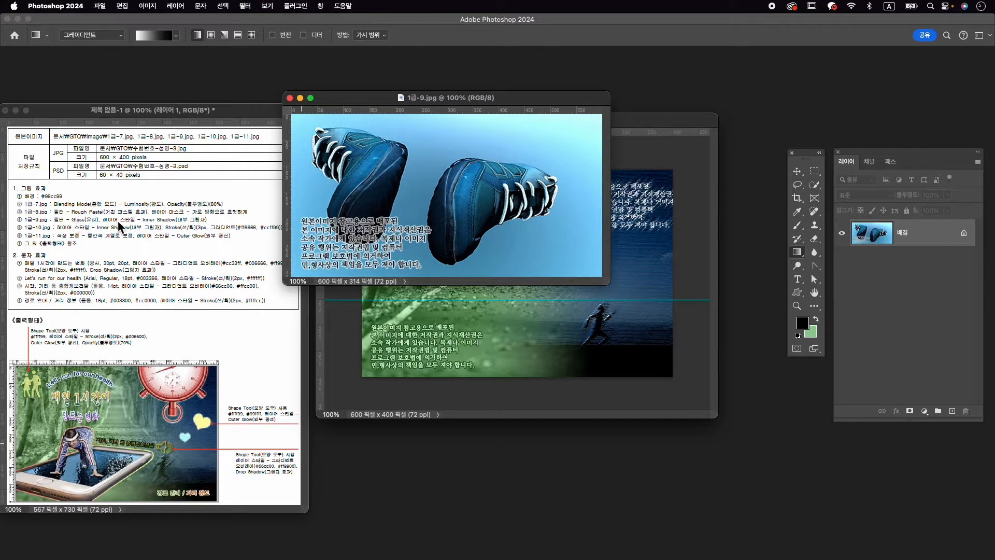
Step: Apply the Glass (유리) distort filter to the 1급-9.jpg image
{"action": "left_click", "coordinate": [245, 6]}
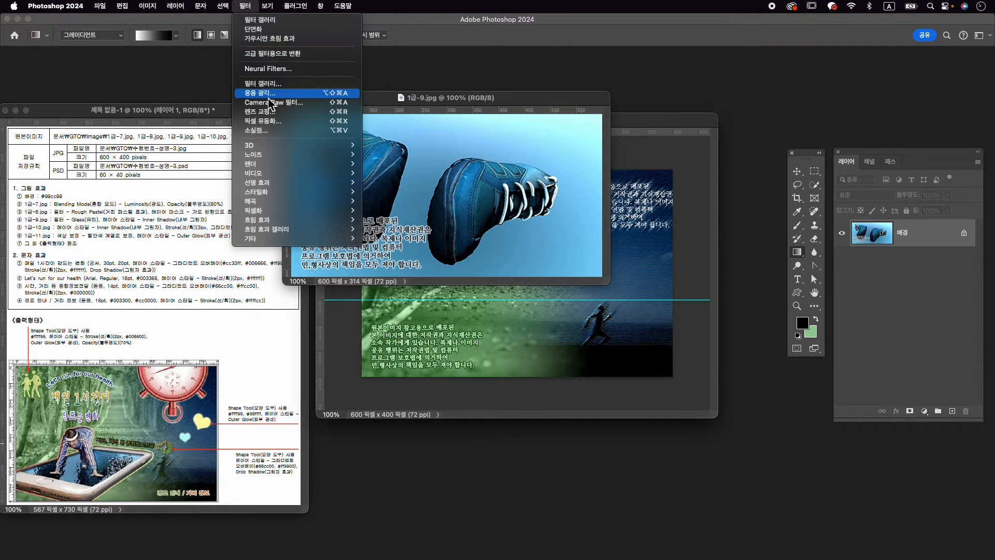
{"action": "left_click", "coordinate": [293, 83]}
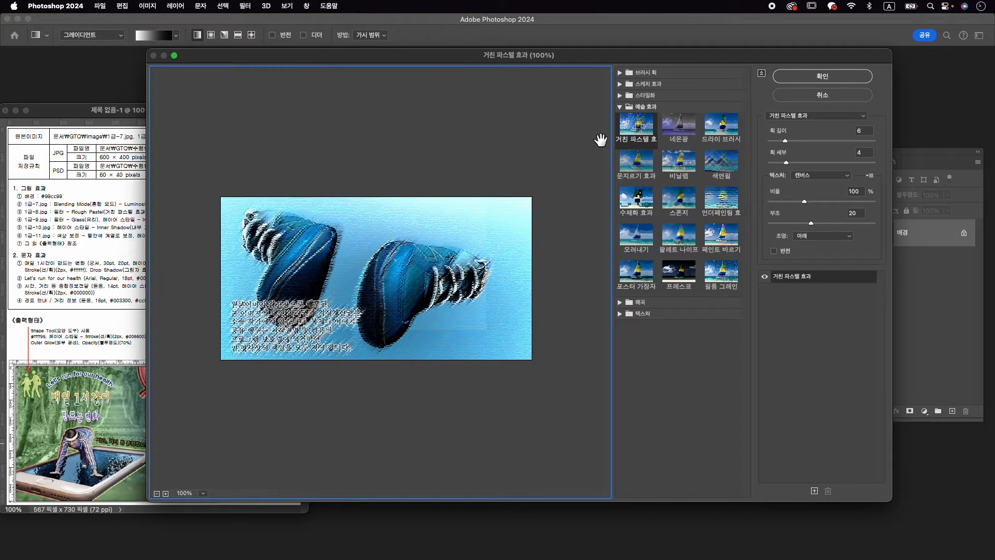
{"action": "left_click", "coordinate": [620, 303]}
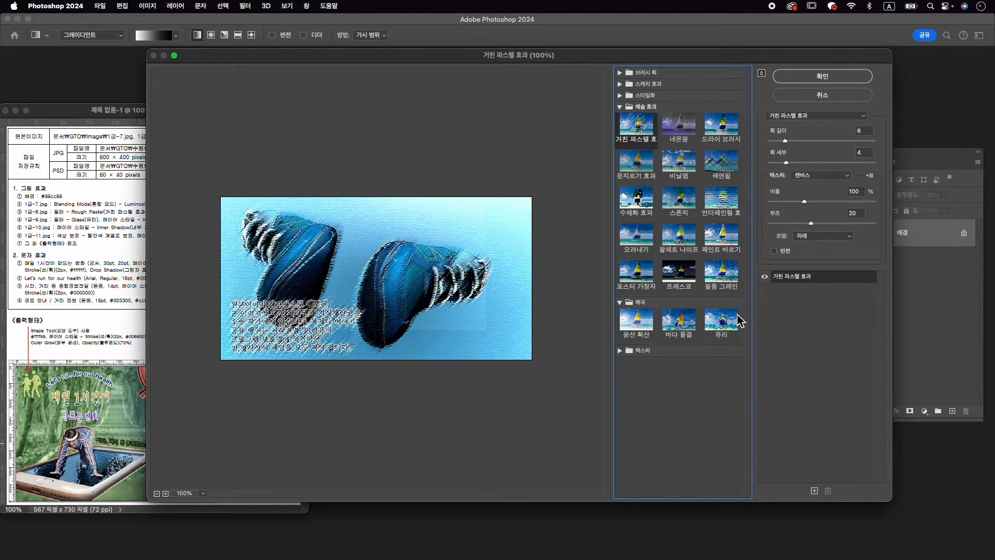
{"action": "left_click", "coordinate": [723, 320]}
{"action": "left_click", "coordinate": [822, 76]}
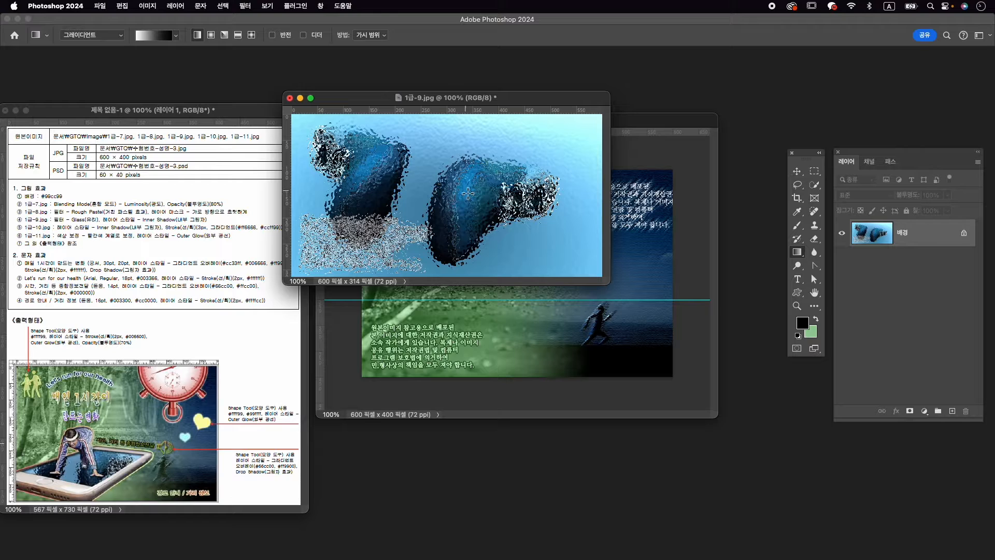
Step: Copy the filtered shoe image into 수험번호-성명-3.psd and close 1급-9.jpg without saving it
{"action": "key", "text": "v"}
{"action": "left_click_drag", "start_coordinate": [467, 190], "coordinate": [551, 358]}
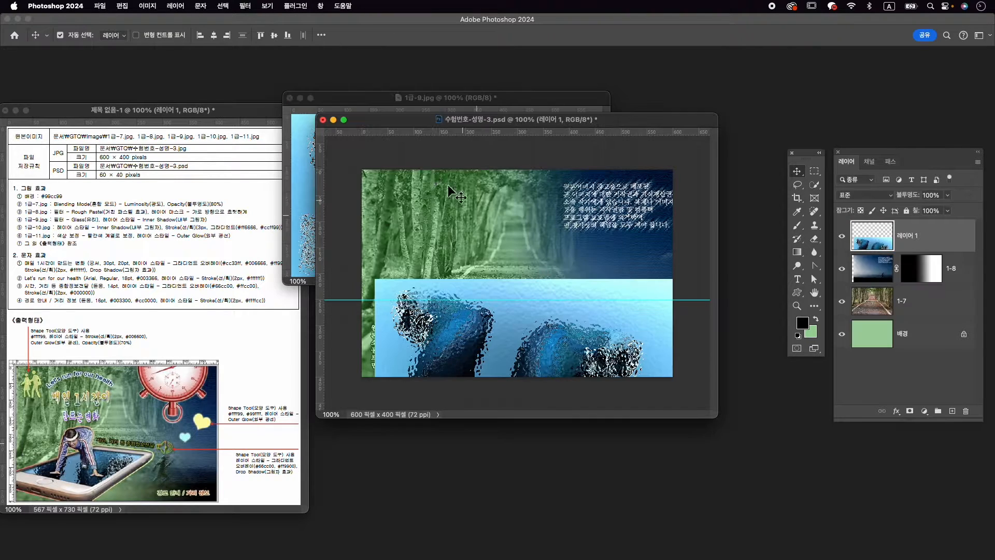
{"action": "left_click", "coordinate": [290, 98]}
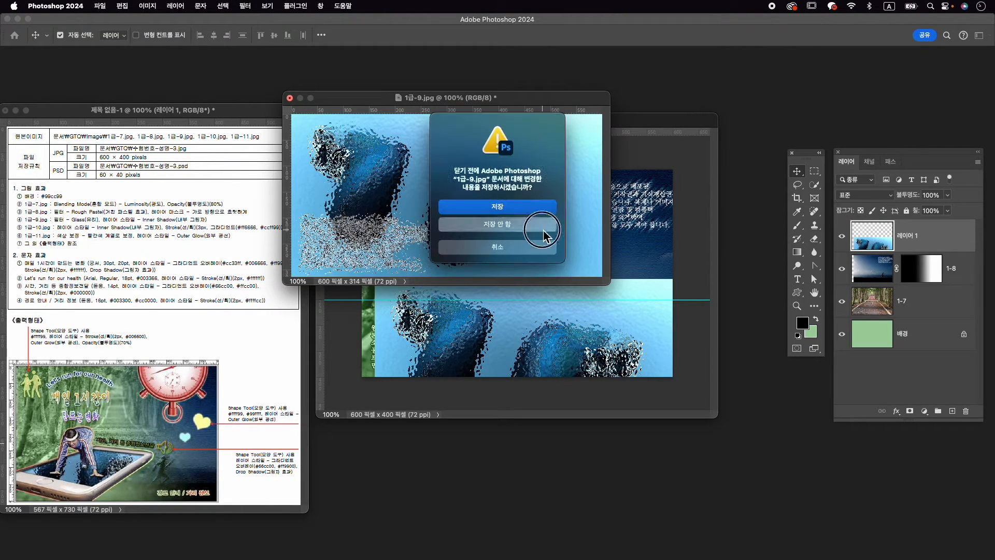
{"action": "left_click", "coordinate": [539, 247]}
Step: Rename the shoe layer 1-9 and scale it to about 62%, placed over the canvas's lower-left area
{"action": "double_click", "coordinate": [907, 237]}
{"action": "type", "text": "1"}
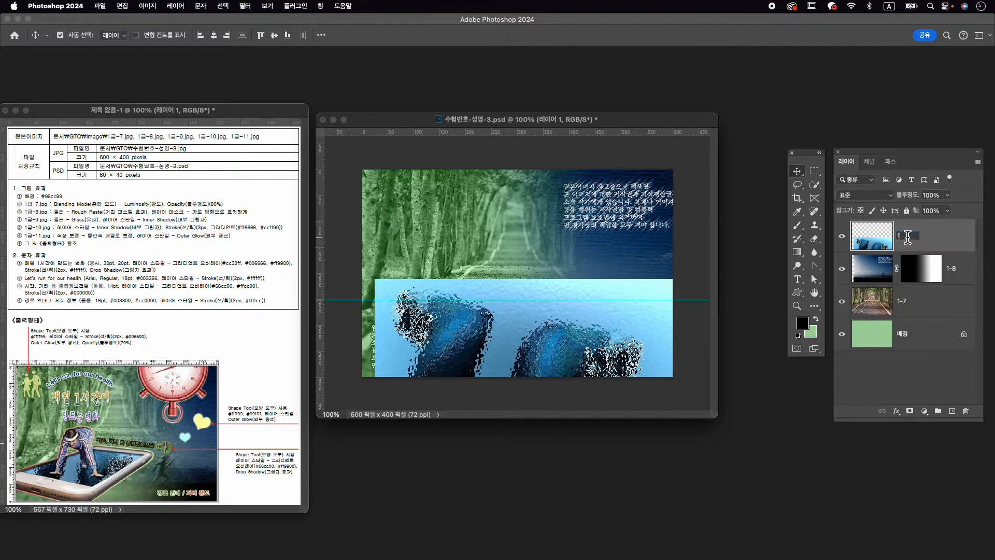
{"action": "type", "text": "-9"}
{"action": "key", "text": "Return"}
{"action": "key", "text": "super+t"}
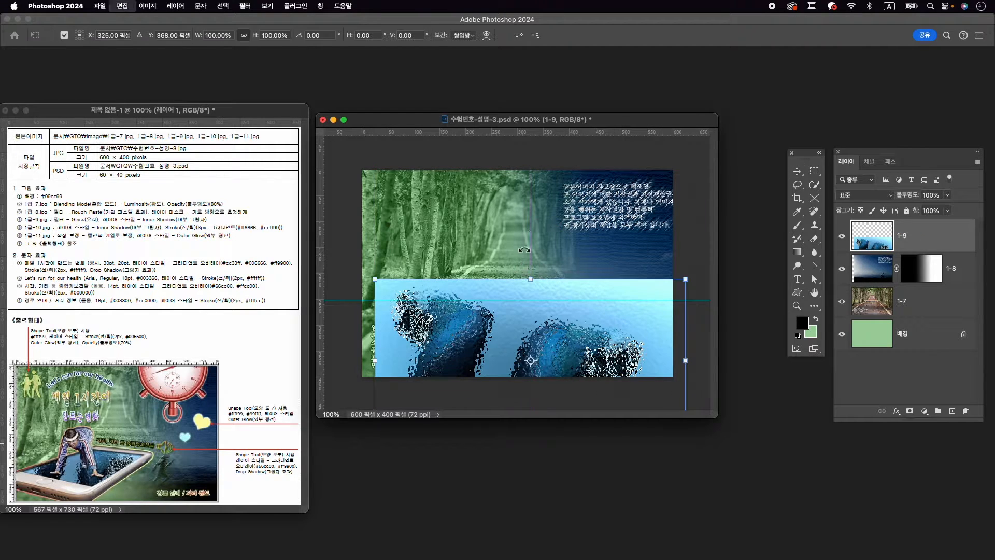
{"action": "left_click_drag", "start_coordinate": [694, 281], "coordinate": [524, 309]}
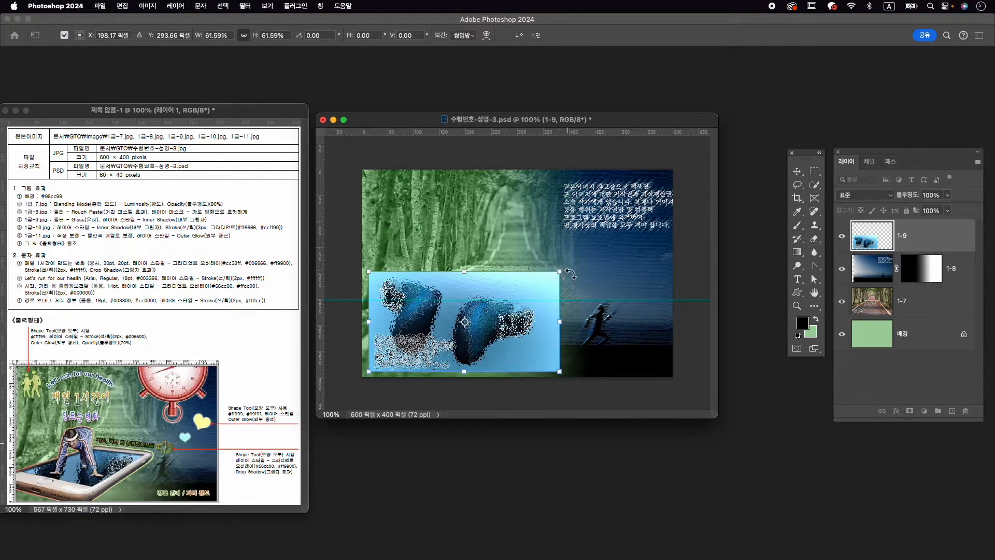
{"action": "key", "text": "Return"}
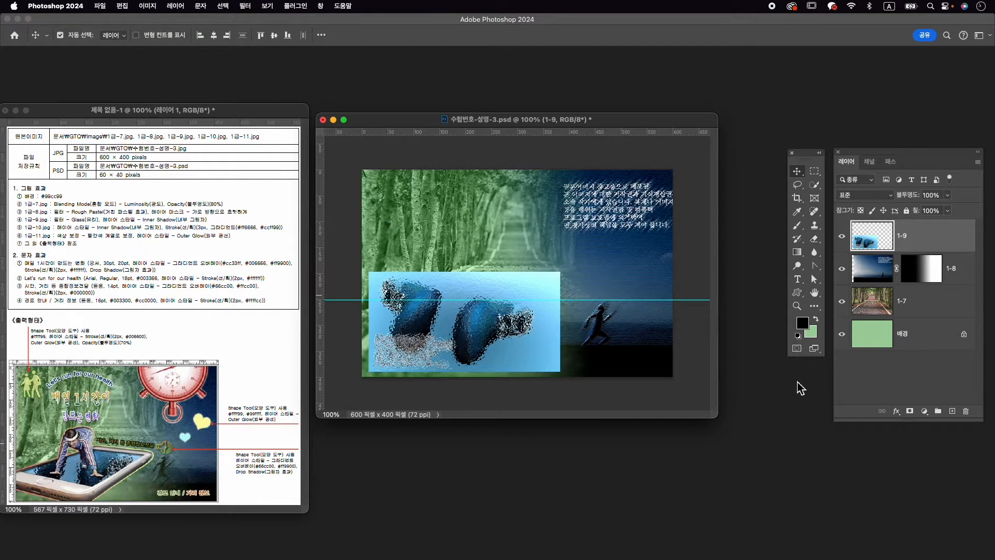
Step: Add an Inner Shadow (내부 그림자) layer style to layer 1-9 and hide the layer
{"action": "left_click", "coordinate": [895, 411]}
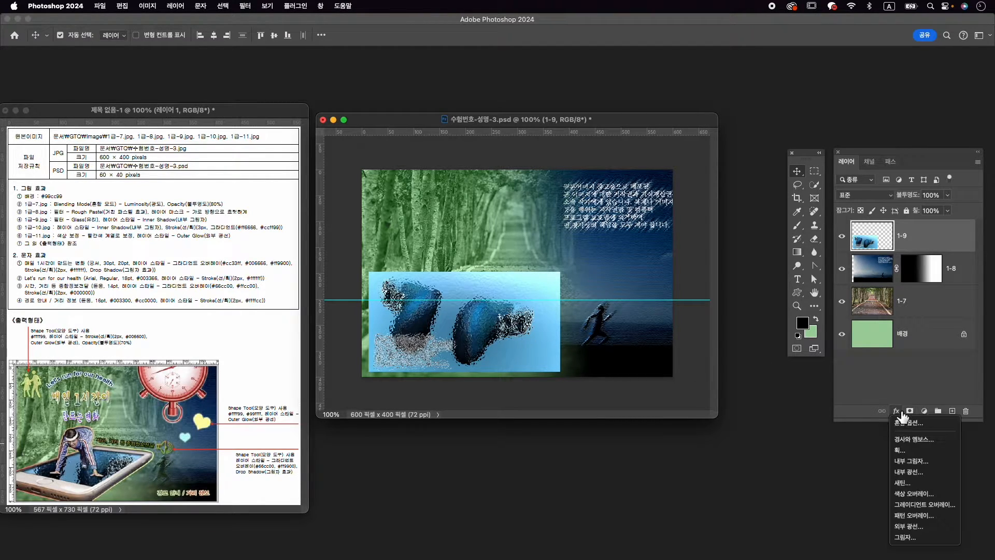
{"action": "left_click", "coordinate": [928, 461]}
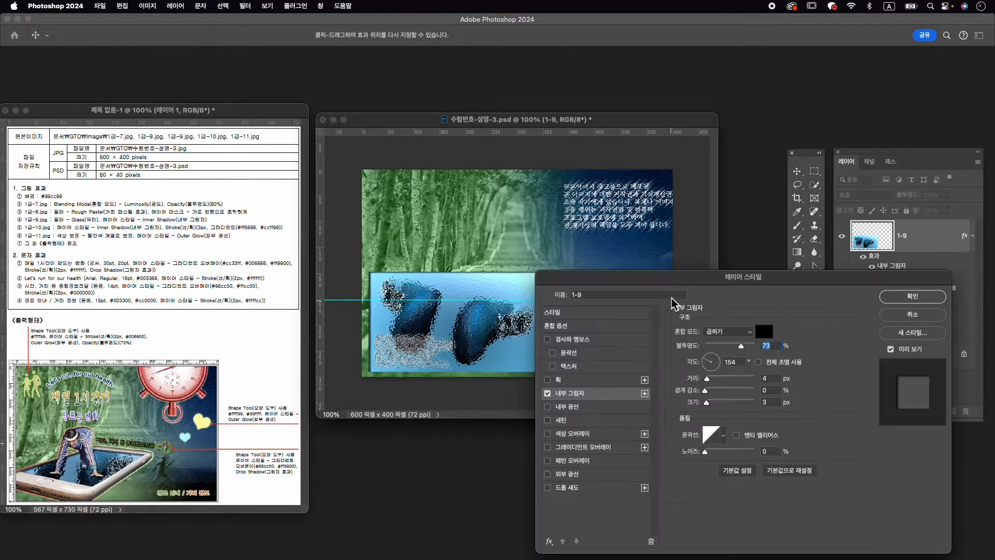
{"action": "left_click", "coordinate": [915, 300]}
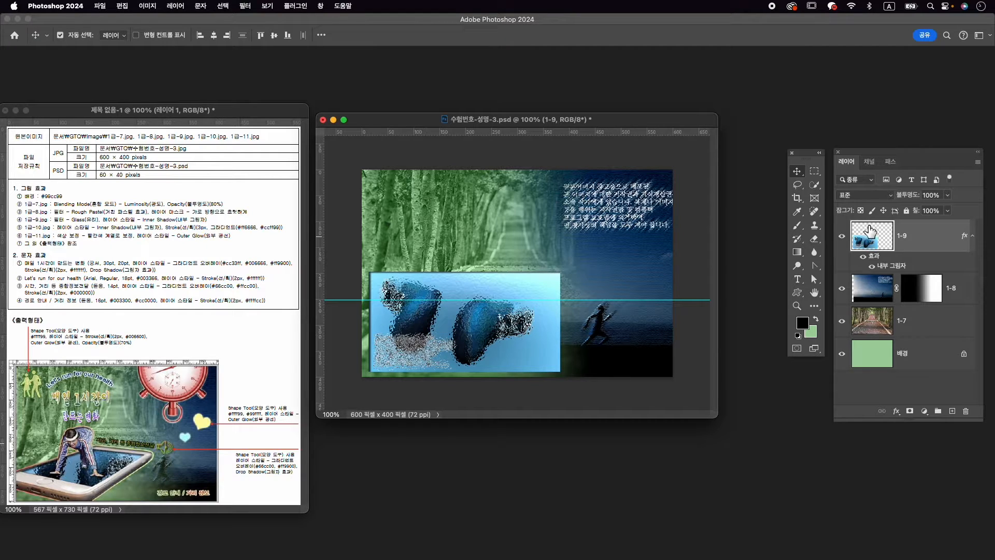
{"action": "left_click", "coordinate": [842, 236]}
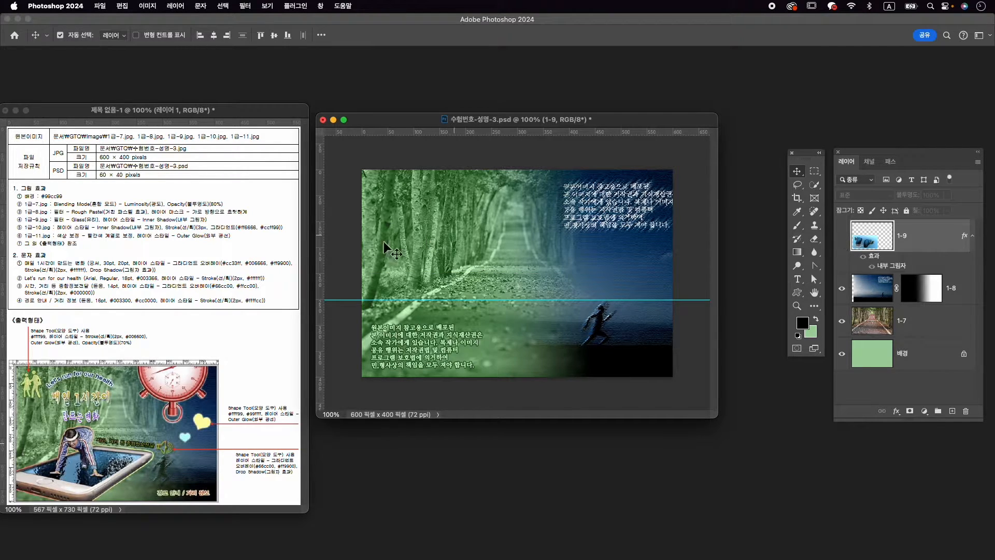
Step: Open 1급-10.jpg from the Image folder and place its window above the composition
{"action": "key", "text": "super"}
{"action": "key", "text": "super+o"}
{"action": "key", "text": "Down"}
{"action": "left_click", "coordinate": [689, 382]}
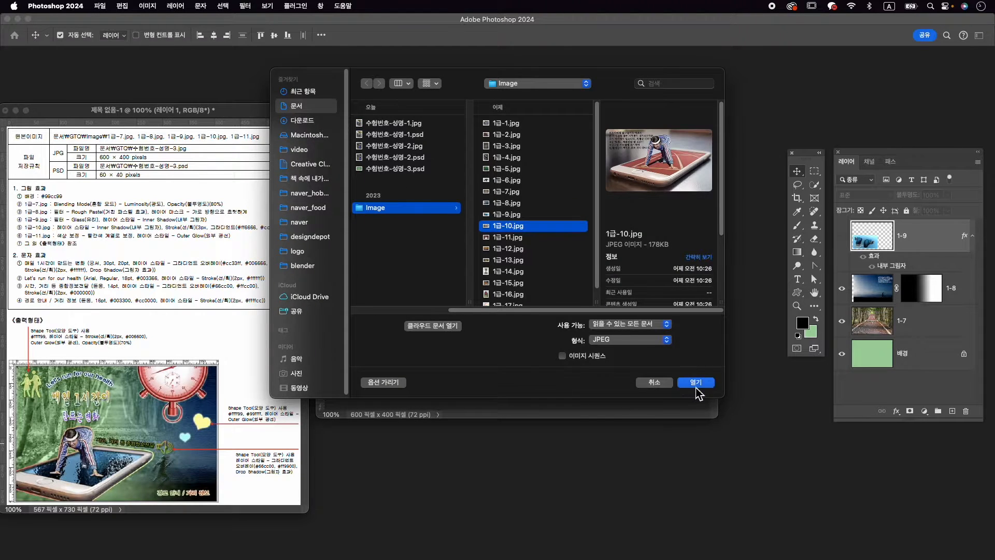
{"action": "left_click_drag", "start_coordinate": [199, 84], "coordinate": [440, 100]}
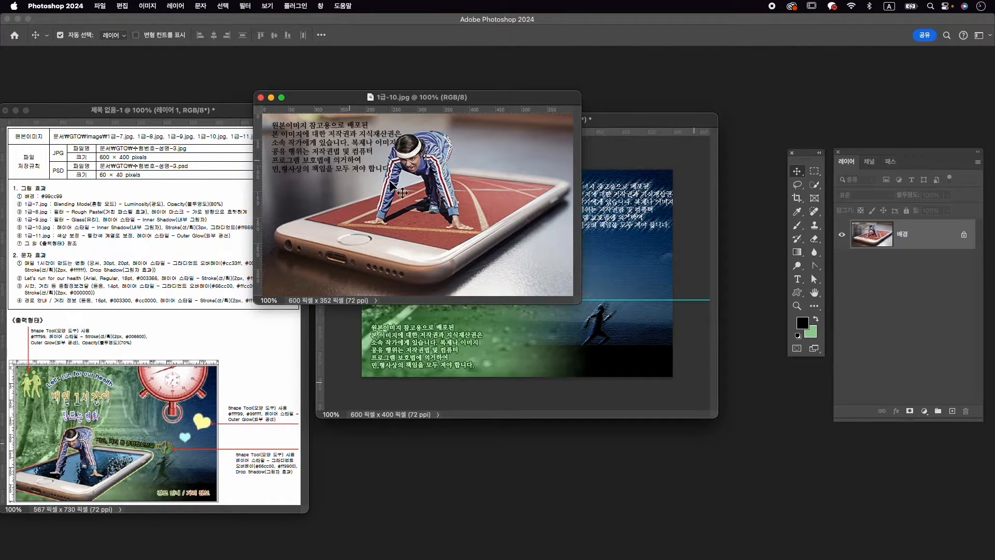
Step: Select the phone and runner in 1급-10.jpg, remove background from the selection, and mask the layer with it
{"action": "left_click_drag", "start_coordinate": [814, 185], "coordinate": [842, 187]}
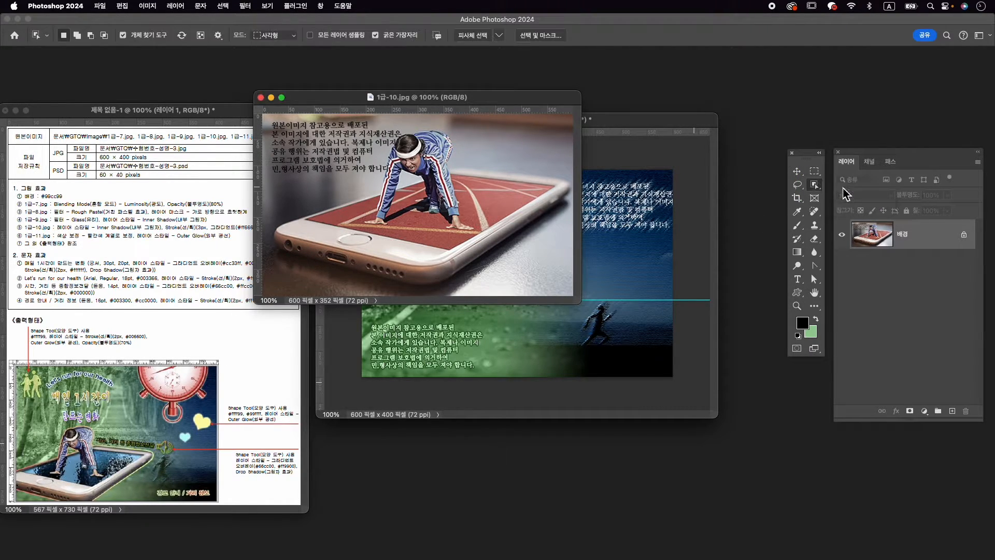
{"action": "left_click_drag", "start_coordinate": [290, 278], "coordinate": [536, 131]}
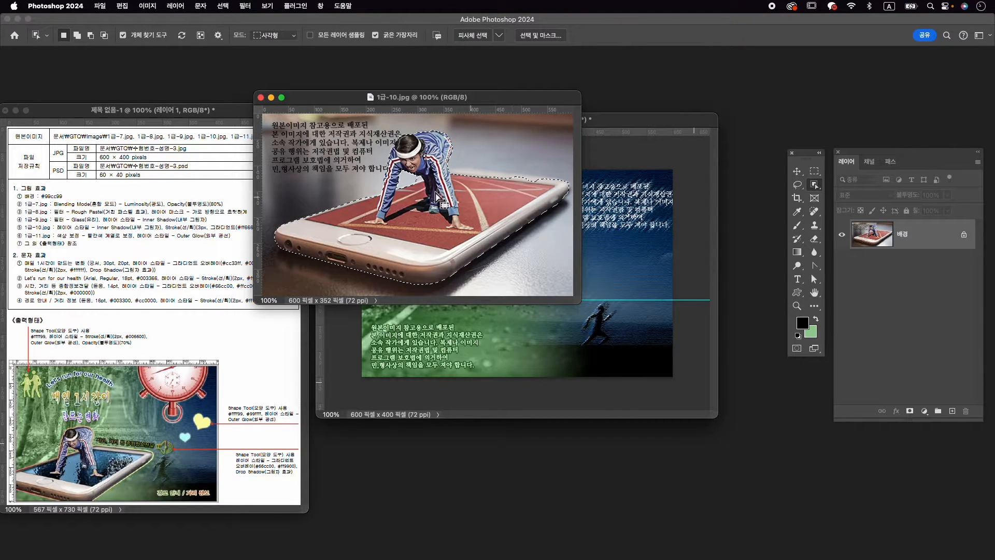
{"action": "mouse_move", "coordinate": [814, 185]}
{"action": "left_mouse_down"}
{"action": "mouse_move", "coordinate": [860, 210]}
{"action": "mouse_move", "coordinate": [850, 194]}
{"action": "left_mouse_up"}
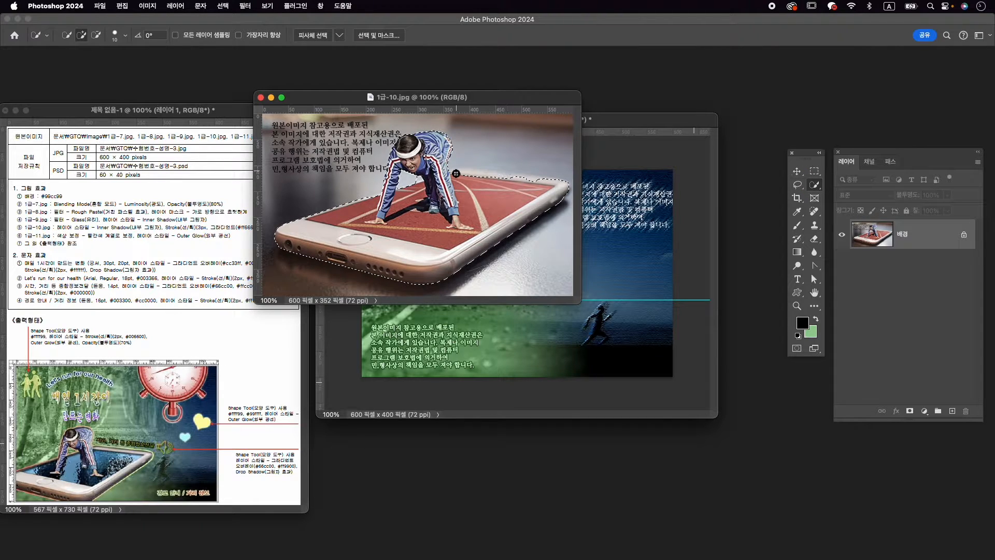
{"action": "mouse_move", "coordinate": [456, 173]}
{"action": "left_mouse_down"}
{"action": "mouse_move", "coordinate": [475, 166]}
{"action": "mouse_move", "coordinate": [549, 190]}
{"action": "left_mouse_up"}
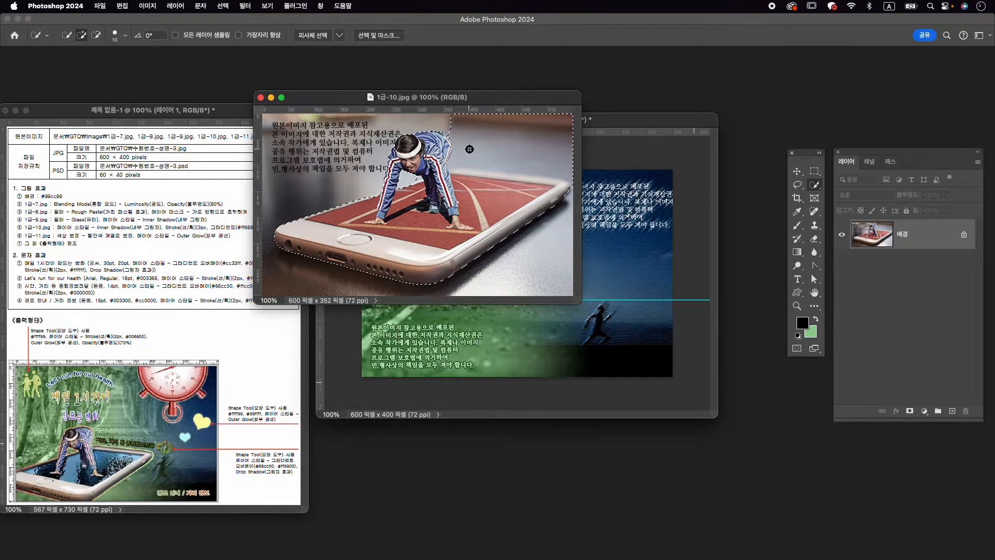
{"action": "mouse_move", "coordinate": [473, 132]}
{"action": "left_mouse_down", "text": "alt"}
{"action": "mouse_move", "coordinate": [561, 160]}
{"action": "mouse_move", "coordinate": [461, 135]}
{"action": "mouse_move", "coordinate": [470, 165]}
{"action": "left_mouse_up", "text": "alt"}
{"action": "left_click", "coordinate": [909, 411]}
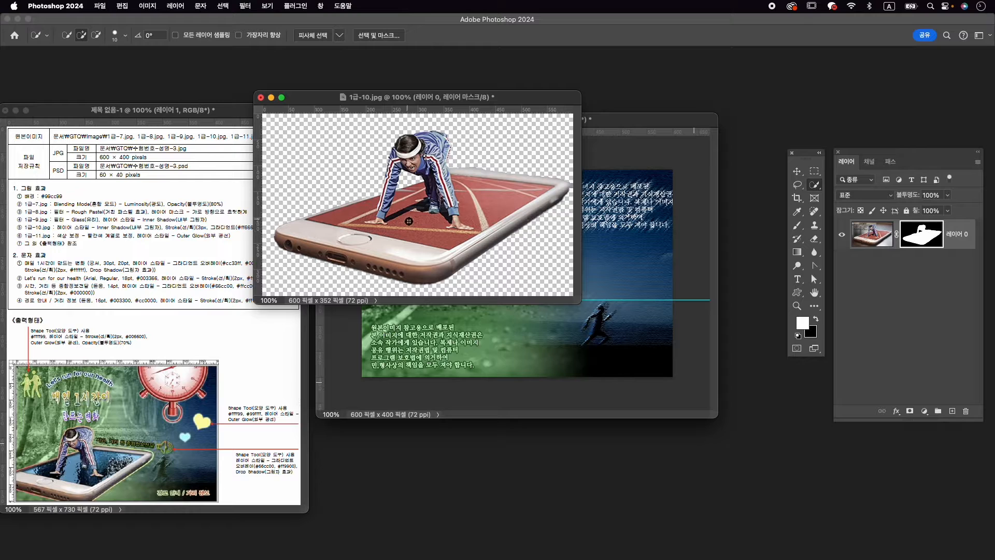
Step: Copy the masked phone and runner into 수험번호-성명-3.psd and close 1급-10.jpg without saving it
{"action": "key", "text": "v"}
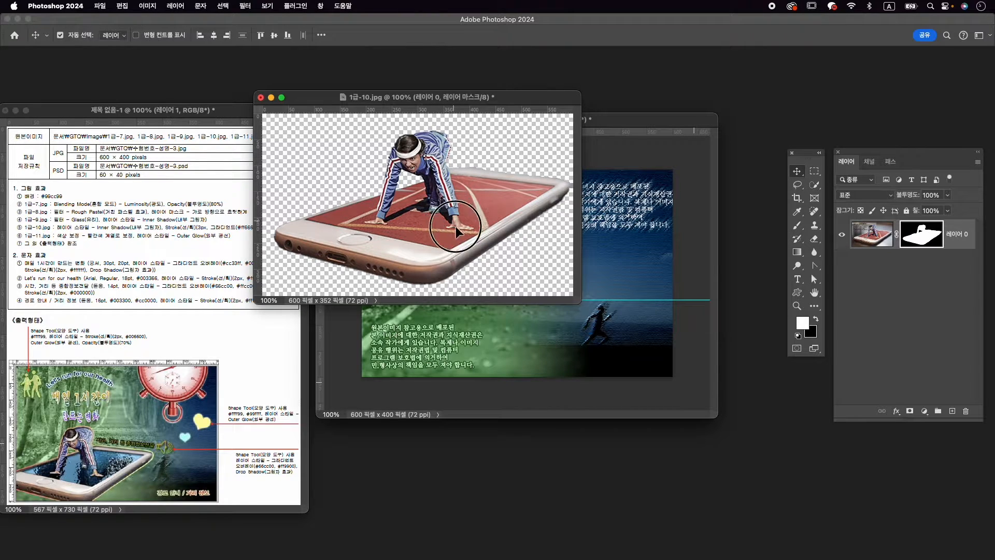
{"action": "mouse_move", "coordinate": [452, 228]}
{"action": "left_mouse_down"}
{"action": "mouse_move", "coordinate": [458, 336]}
{"action": "mouse_move", "coordinate": [490, 294]}
{"action": "mouse_move", "coordinate": [480, 276]}
{"action": "left_mouse_up"}
{"action": "left_click", "coordinate": [261, 96]}
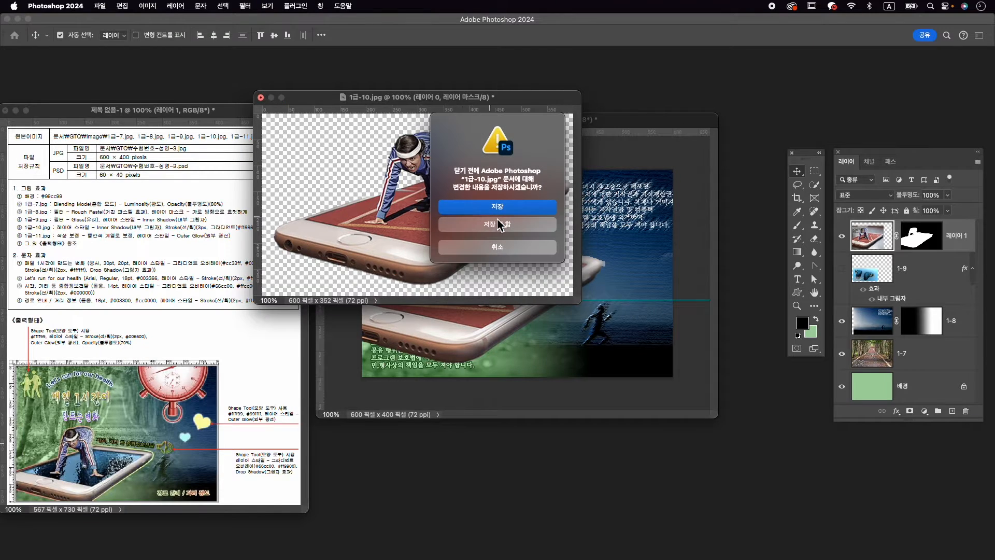
{"action": "left_click", "coordinate": [497, 229]}
Step: Scale the phone and runner layer to about 78% and position it at the canvas's lower left
{"action": "key", "text": "super+t"}
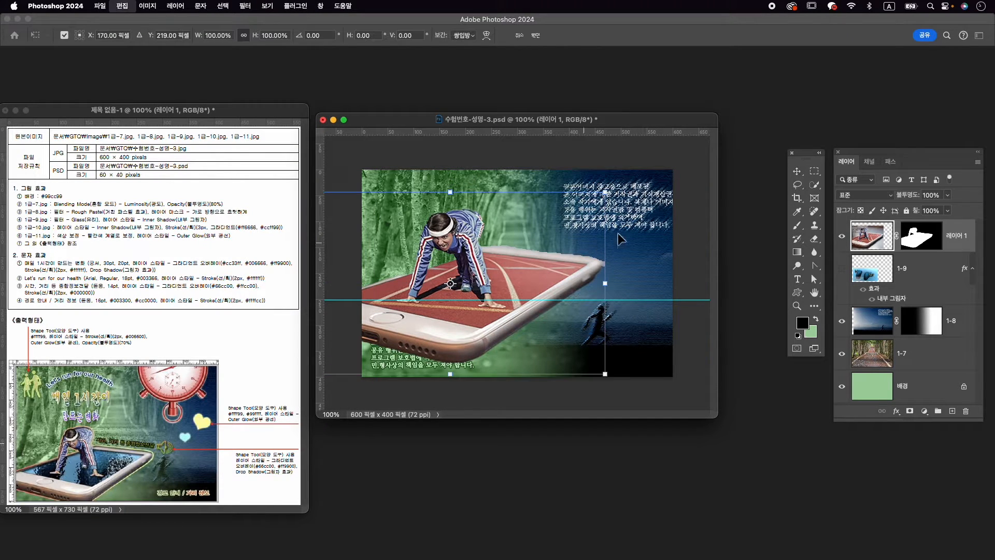
{"action": "left_click_drag", "start_coordinate": [604, 194], "coordinate": [568, 214]}
{"action": "left_click_drag", "start_coordinate": [520, 263], "coordinate": [523, 295]}
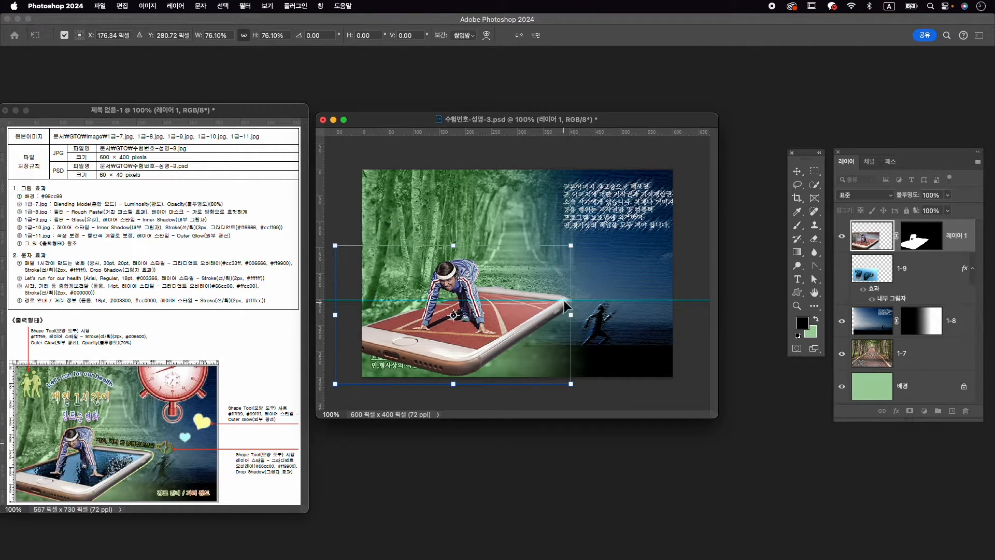
{"action": "left_click_drag", "start_coordinate": [570, 246], "coordinate": [567, 249]}
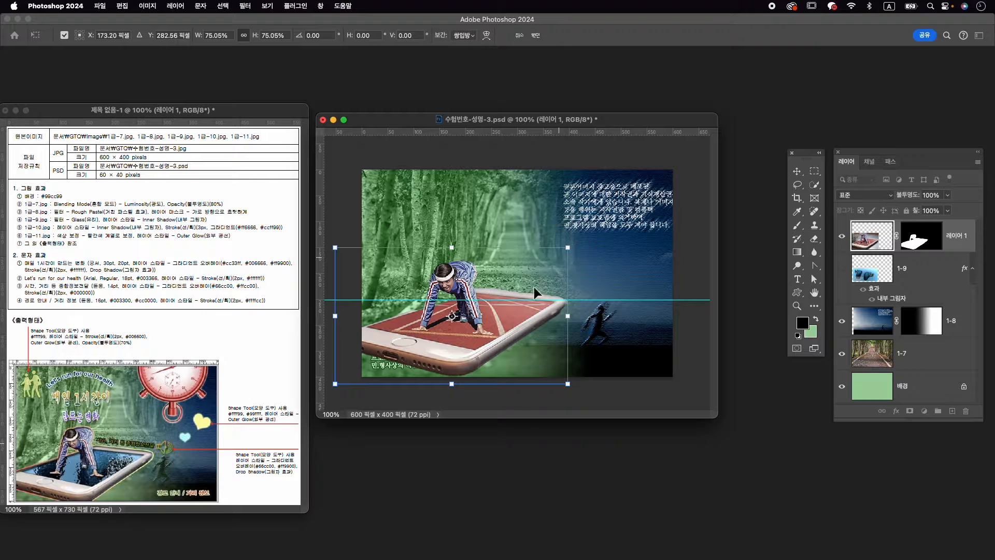
{"action": "left_click_drag", "start_coordinate": [496, 331], "coordinate": [443, 344]}
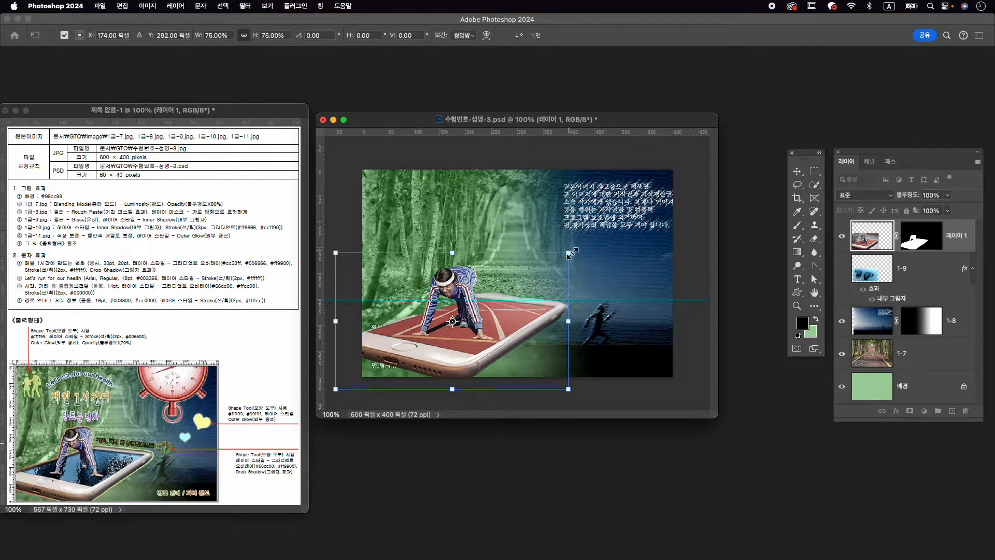
{"action": "left_click_drag", "start_coordinate": [570, 252], "coordinate": [578, 246]}
{"action": "left_click_drag", "start_coordinate": [535, 335], "coordinate": [535, 342]}
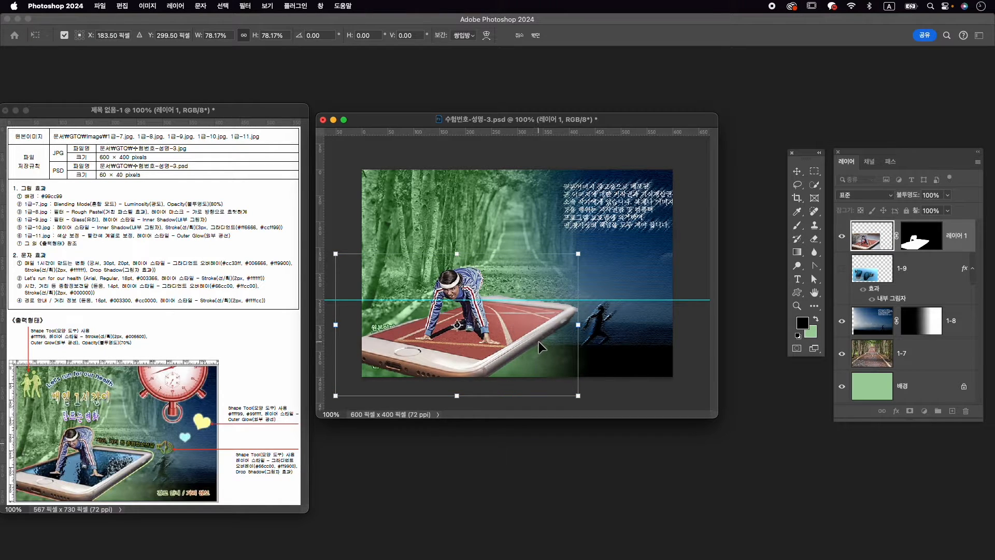
{"action": "key", "text": "Return"}
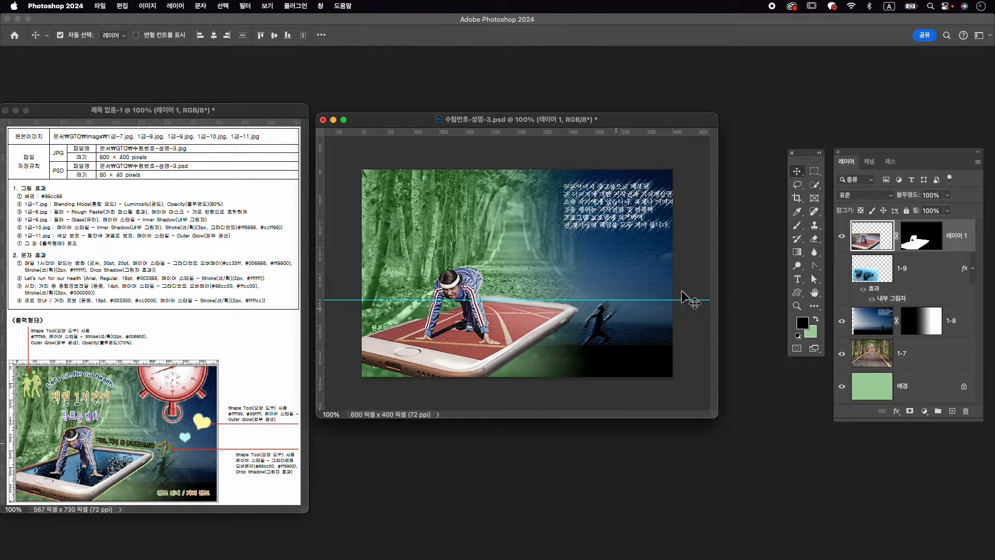
Step: Rename the phone and runner layer 1-10
{"action": "double_click", "coordinate": [962, 237]}
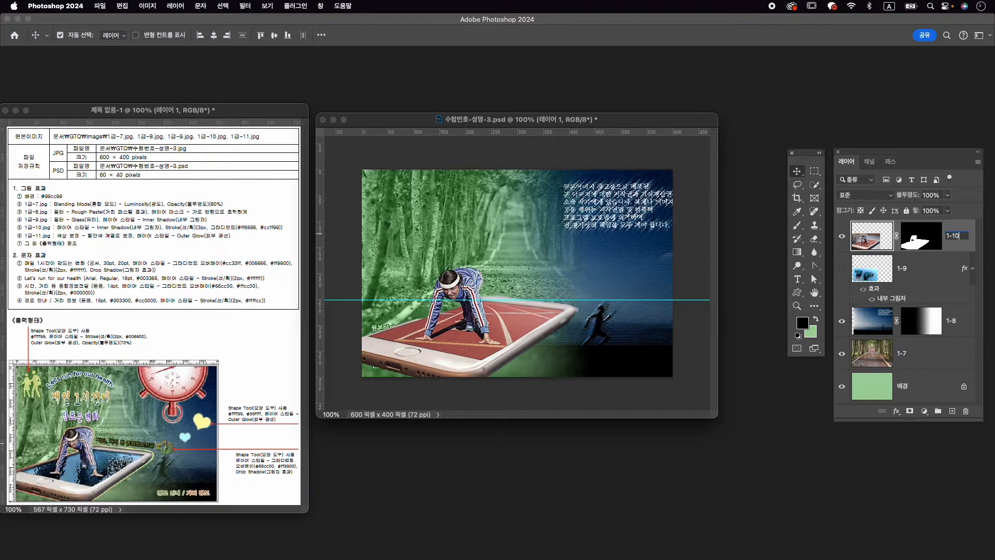
{"action": "type", "text": "1-10"}
{"action": "key", "text": "Return"}
Step: Paint black on layer 1-10's mask with an enlarged brush to trim the ragged edge at the phone's right corner
{"action": "left_click", "coordinate": [922, 235]}
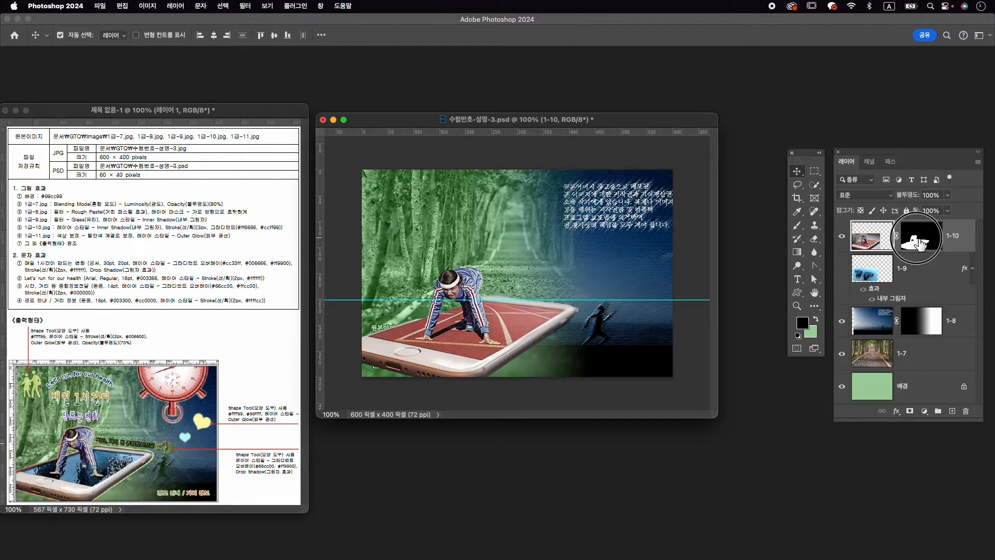
{"action": "key", "text": "d"}
{"action": "scroll", "coordinate": [530, 316], "scroll_direction": "up", "scroll_amount": 3}
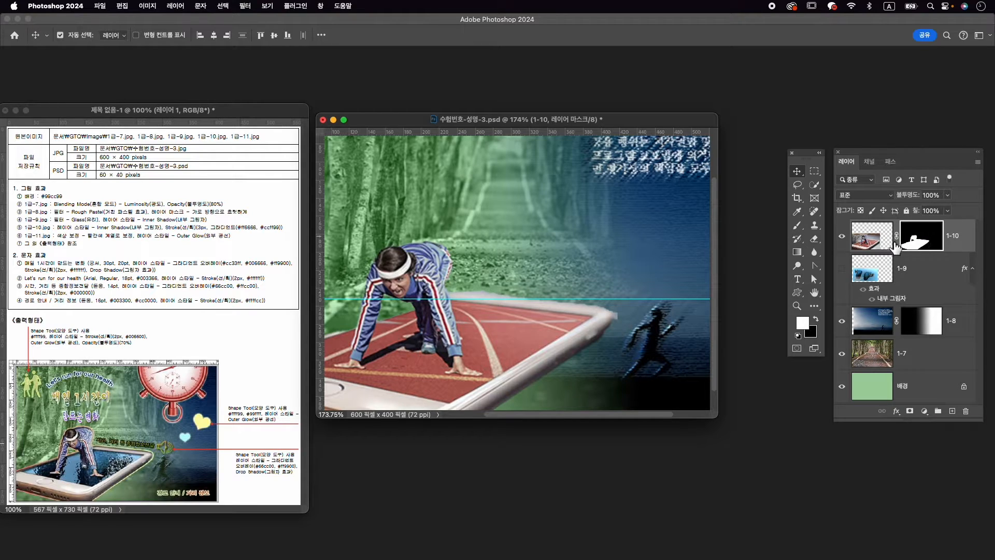
{"action": "key", "text": "b"}
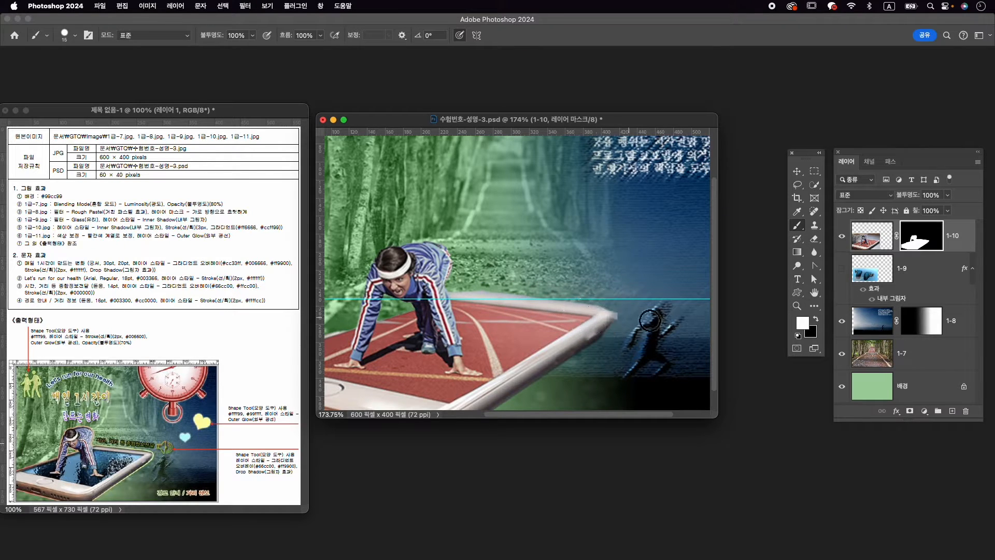
{"action": "key", "text": "x"}
{"action": "key", "text": "bracketright"}
{"action": "key", "text": "bracketright"}
{"action": "key", "text": "bracketright"}
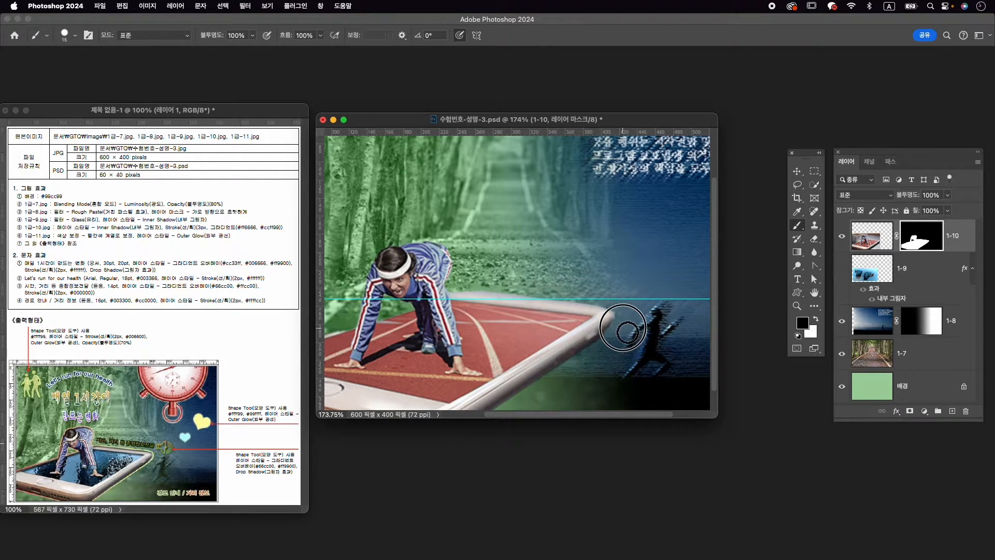
{"action": "mouse_move", "coordinate": [621, 315]}
{"action": "left_mouse_down"}
{"action": "mouse_move", "coordinate": [620, 304]}
{"action": "mouse_move", "coordinate": [621, 324]}
{"action": "mouse_move", "coordinate": [611, 327]}
{"action": "left_mouse_up"}
Step: Touch up layer 1-10's mask around the runner with a smaller white brush
{"action": "key", "text": "x"}
{"action": "key", "text": "bracketleft"}
{"action": "key", "text": "bracketleft"}
{"action": "key", "text": "bracketleft"}
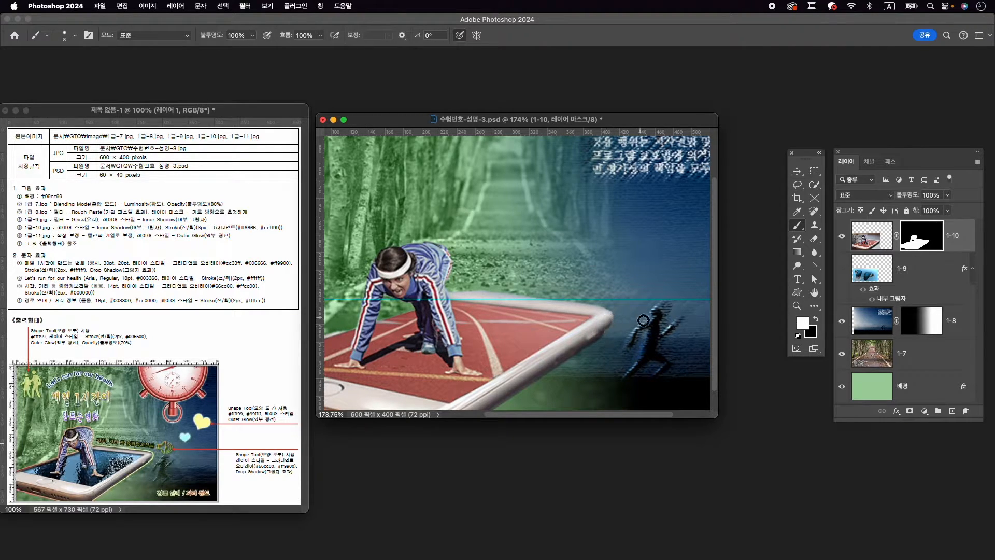
{"action": "key", "text": "super+0"}
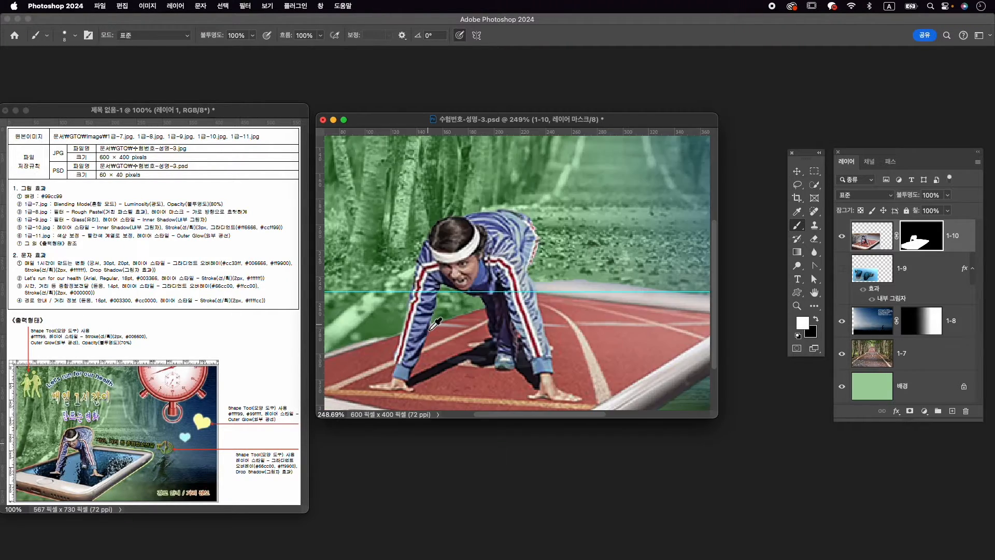
{"action": "scroll", "coordinate": [414, 328], "scroll_direction": "up", "scroll_amount": 3}
{"action": "left_click_drag", "start_coordinate": [381, 346], "coordinate": [511, 295]}
{"action": "scroll", "coordinate": [541, 325], "scroll_direction": "down", "scroll_amount": 4}
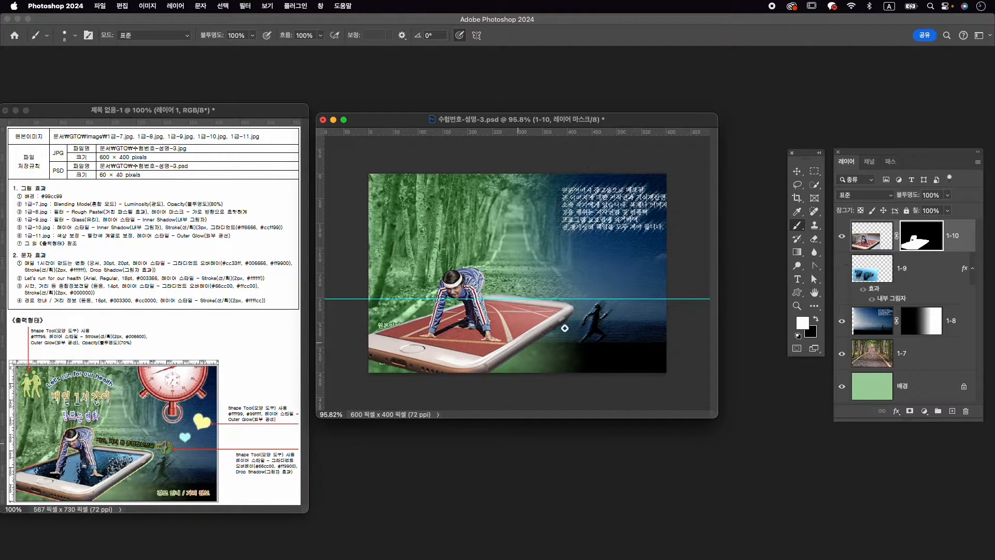
Step: Select the red track area on the phone screen in layer 1-10's image with the Quick Selection tool
{"action": "left_click", "coordinate": [887, 241]}
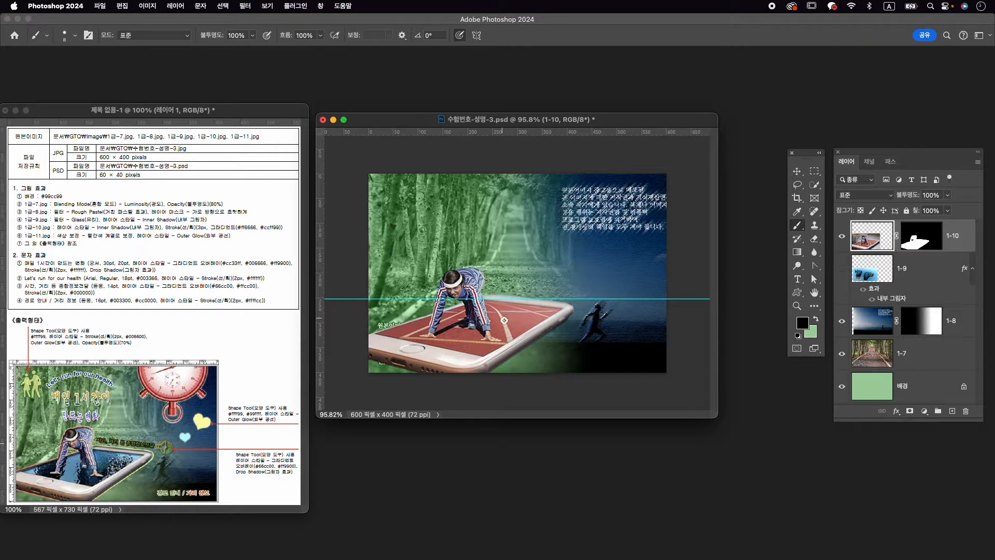
{"action": "left_click", "coordinate": [814, 185]}
{"action": "left_click", "coordinate": [855, 192]}
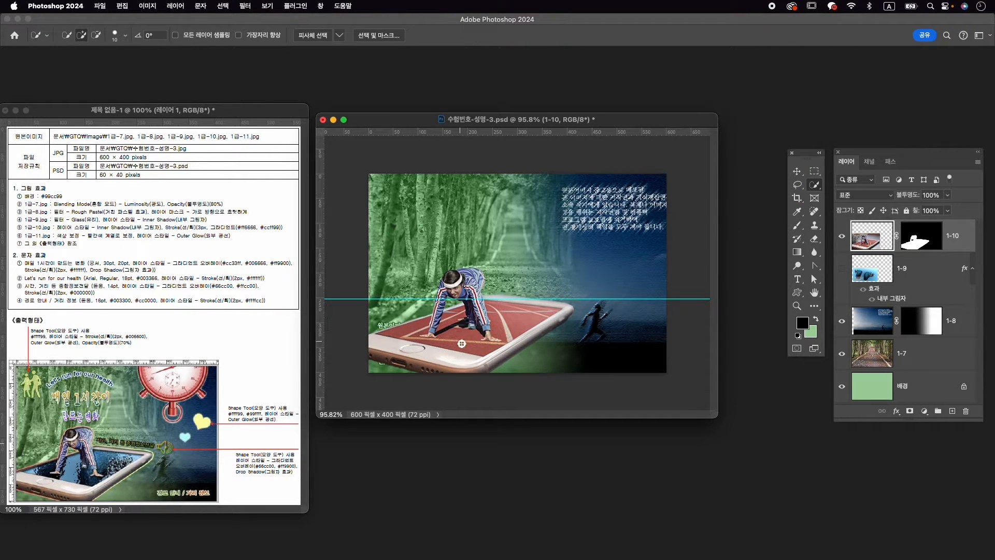
{"action": "mouse_move", "coordinate": [462, 342]}
{"action": "left_mouse_down"}
{"action": "mouse_move", "coordinate": [517, 318]}
{"action": "mouse_move", "coordinate": [498, 310]}
{"action": "mouse_move", "coordinate": [455, 320]}
{"action": "mouse_move", "coordinate": [449, 340]}
{"action": "mouse_move", "coordinate": [460, 309]}
{"action": "left_mouse_up"}
{"action": "left_click", "coordinate": [458, 319]}
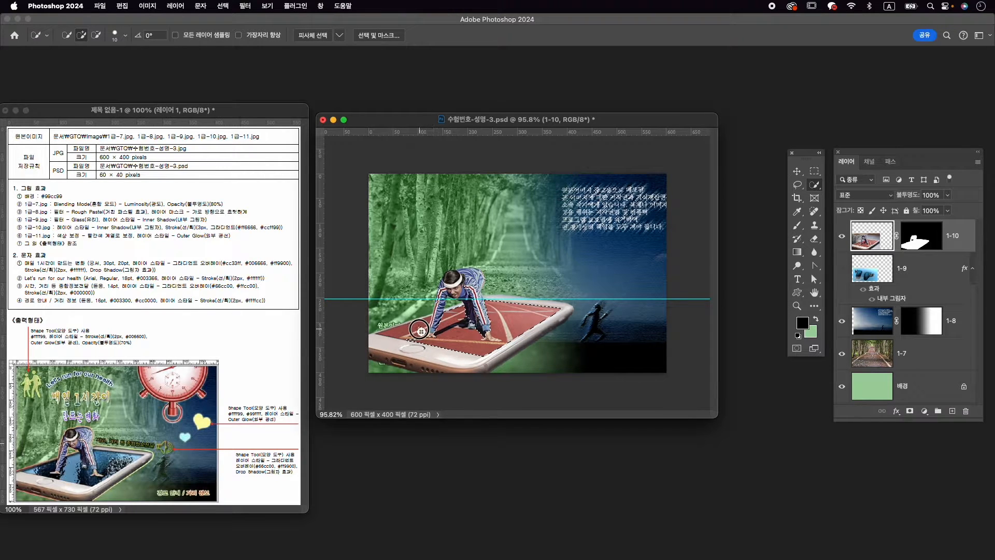
Step: Refine the track selection around the runner's forward sleeve and cuff with a smaller Quick Selection brush
{"action": "scroll", "coordinate": [434, 332], "scroll_direction": "up", "scroll_amount": 10}
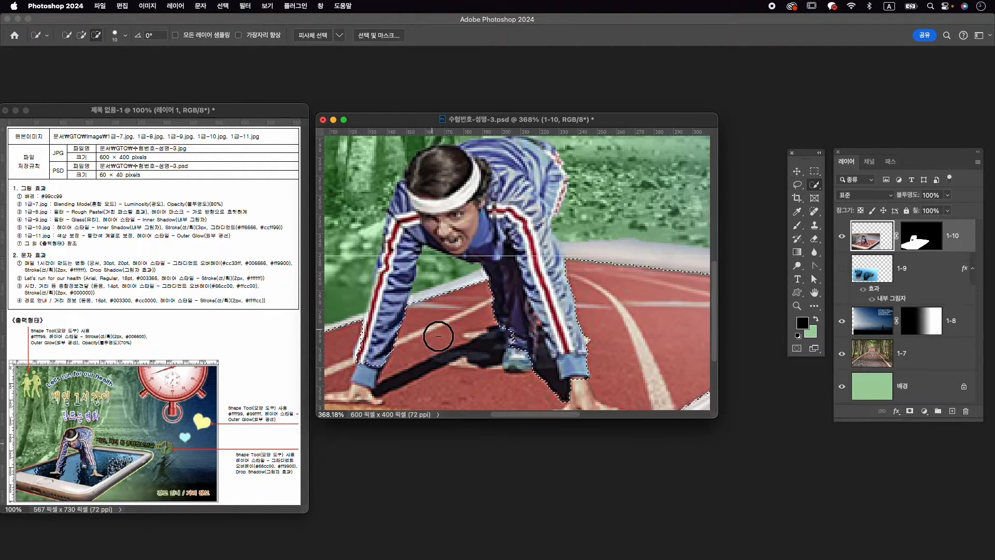
{"action": "left_click_drag", "start_coordinate": [455, 327], "coordinate": [494, 289]}
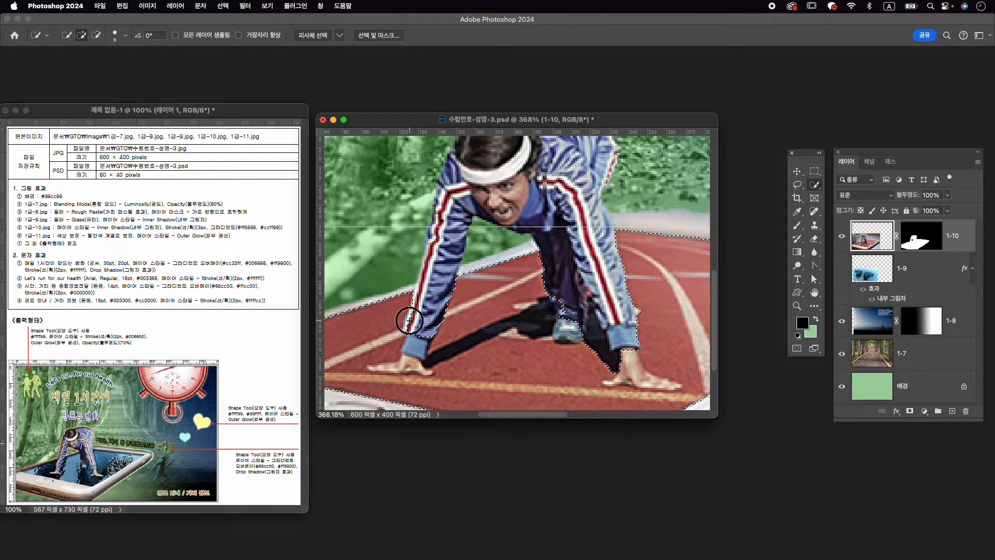
{"action": "key", "text": "bracketleft"}
{"action": "key", "text": "bracketleft"}
{"action": "key", "text": "bracketleft"}
{"action": "mouse_move", "coordinate": [416, 334]}
{"action": "left_mouse_down"}
{"action": "mouse_move", "coordinate": [406, 339]}
{"action": "mouse_move", "coordinate": [425, 357]}
{"action": "left_mouse_up"}
{"action": "key", "text": "bracketleft"}
{"action": "key", "text": "bracketleft"}
{"action": "key", "text": "bracketleft"}
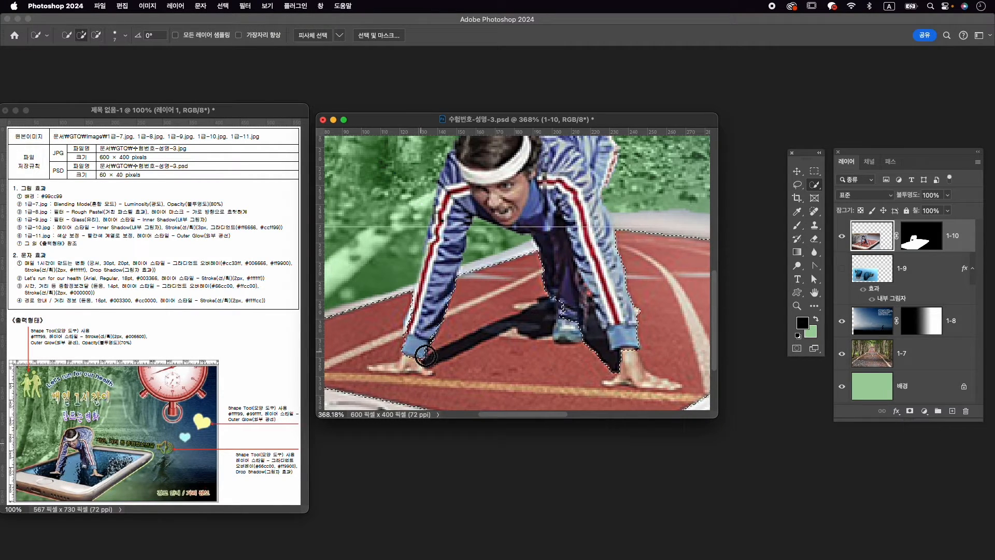
Step: Subtract the runner's hands from the track selection and clean up its edge around the feet with a 3 px brush
{"action": "key", "text": "alt"}
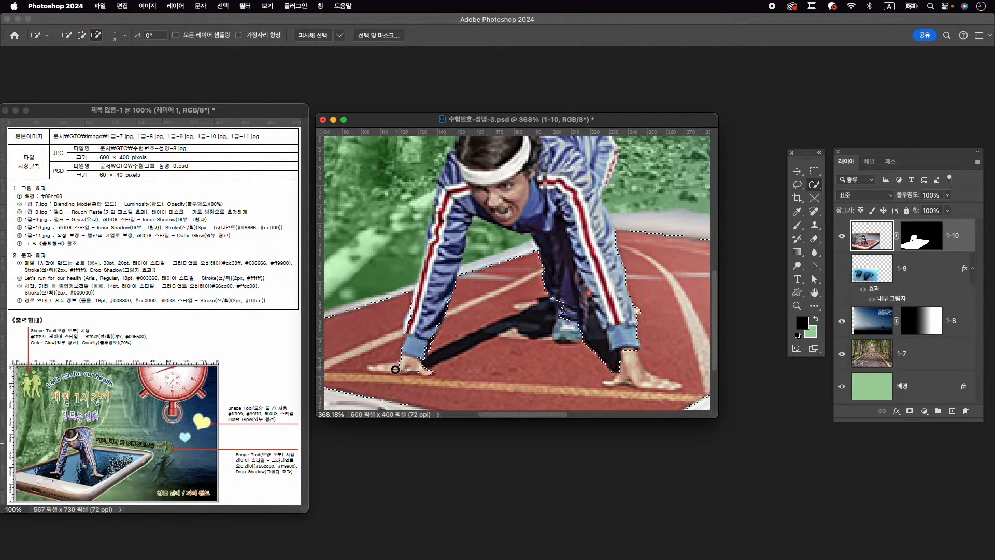
{"action": "left_click_drag", "start_coordinate": [378, 367], "coordinate": [372, 367]}
{"action": "left_click_drag", "start_coordinate": [631, 367], "coordinate": [634, 374]}
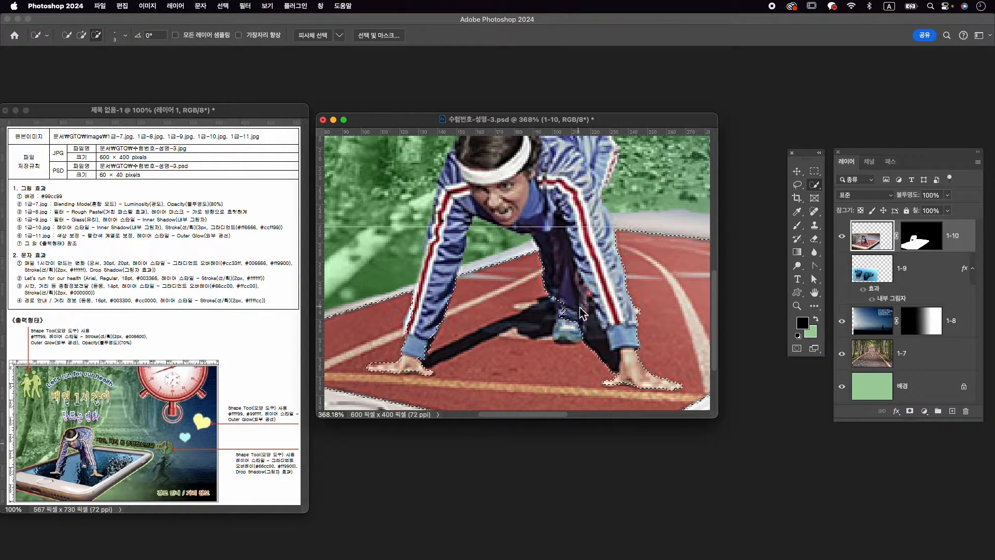
{"action": "mouse_move", "coordinate": [566, 322]}
{"action": "left_mouse_down"}
{"action": "mouse_move", "coordinate": [565, 331]}
{"action": "mouse_move", "coordinate": [538, 321]}
{"action": "left_mouse_up"}
{"action": "scroll", "coordinate": [539, 320], "scroll_direction": "down", "scroll_amount": 6}
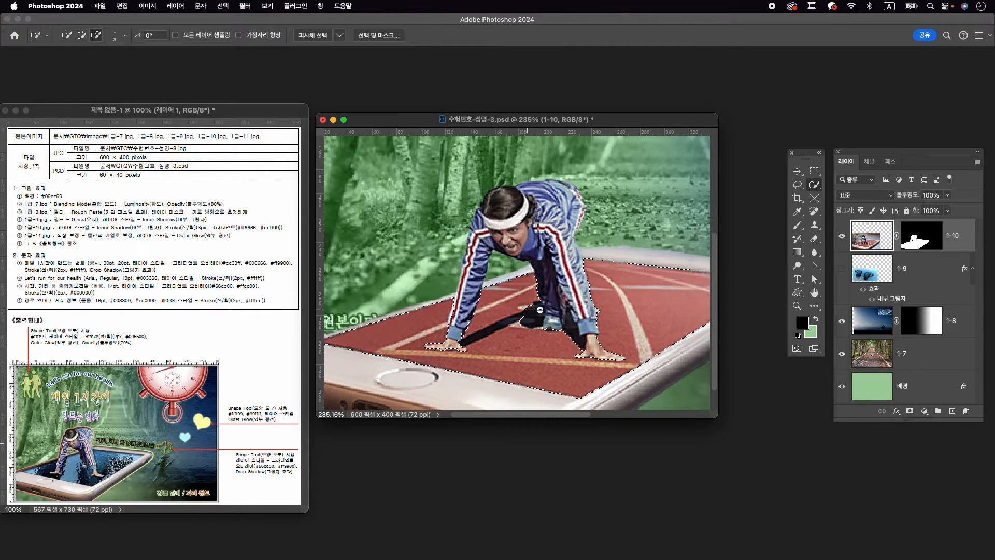
{"action": "scroll", "coordinate": [611, 296], "scroll_direction": "down", "scroll_amount": 2}
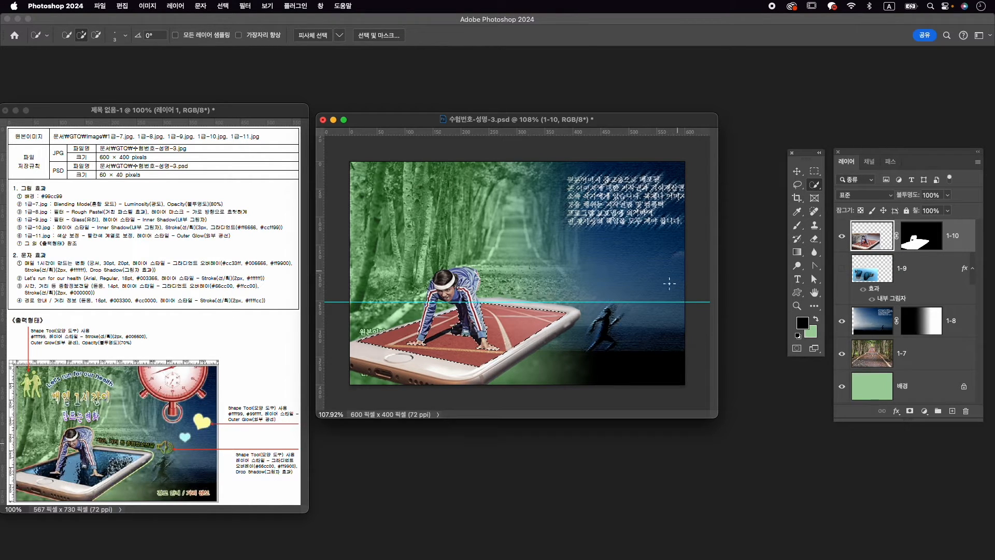
Step: Add a new layer above 1-10, fill the selected screen area with the background colour at 100% opacity, and deselect
{"action": "left_click", "coordinate": [952, 410]}
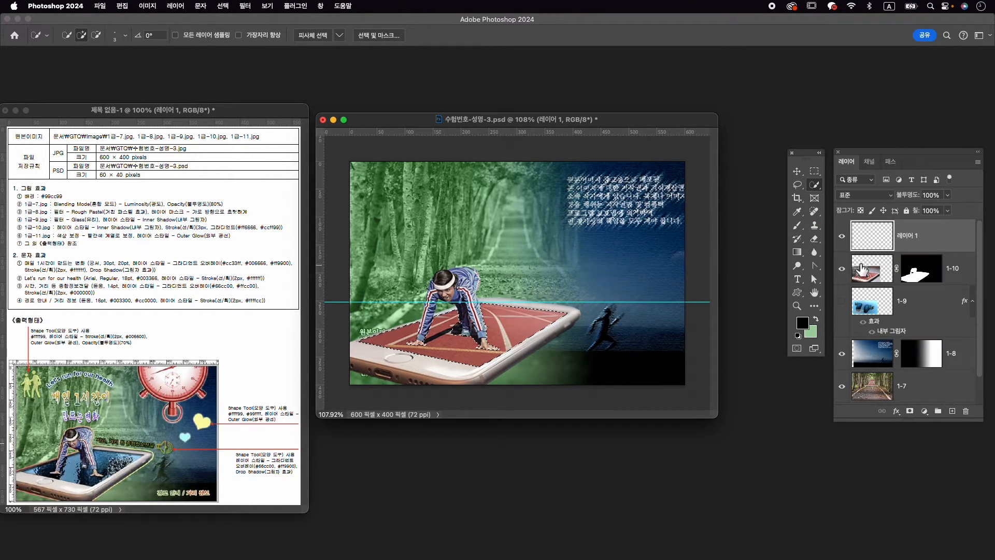
{"action": "left_click", "coordinate": [122, 6]}
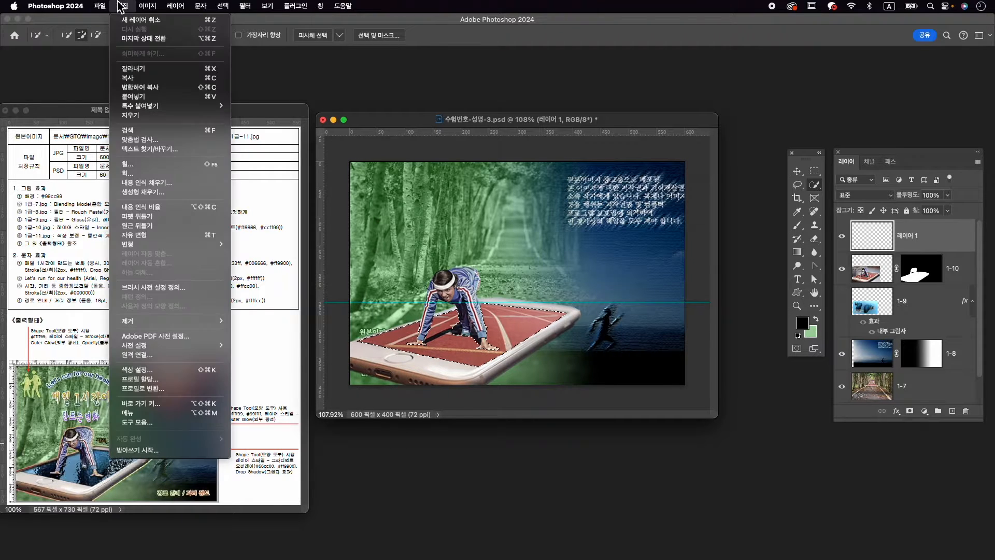
{"action": "left_click", "coordinate": [133, 164]}
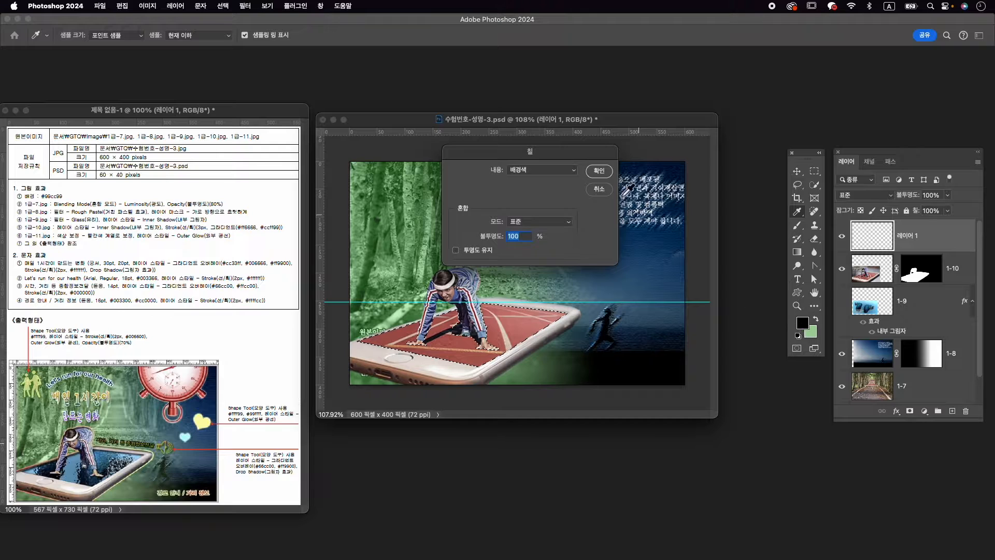
{"action": "left_click", "coordinate": [598, 171]}
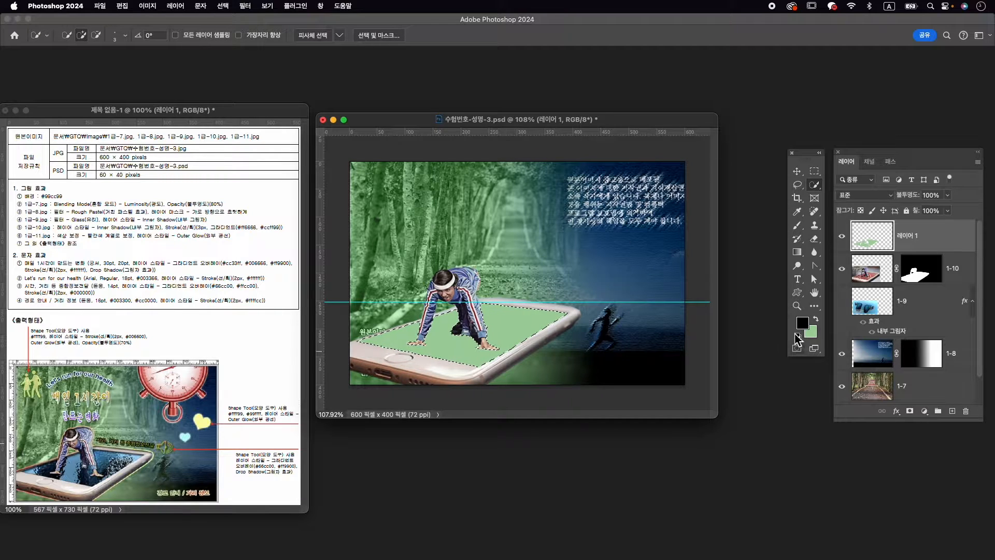
{"action": "left_click", "coordinate": [224, 5]}
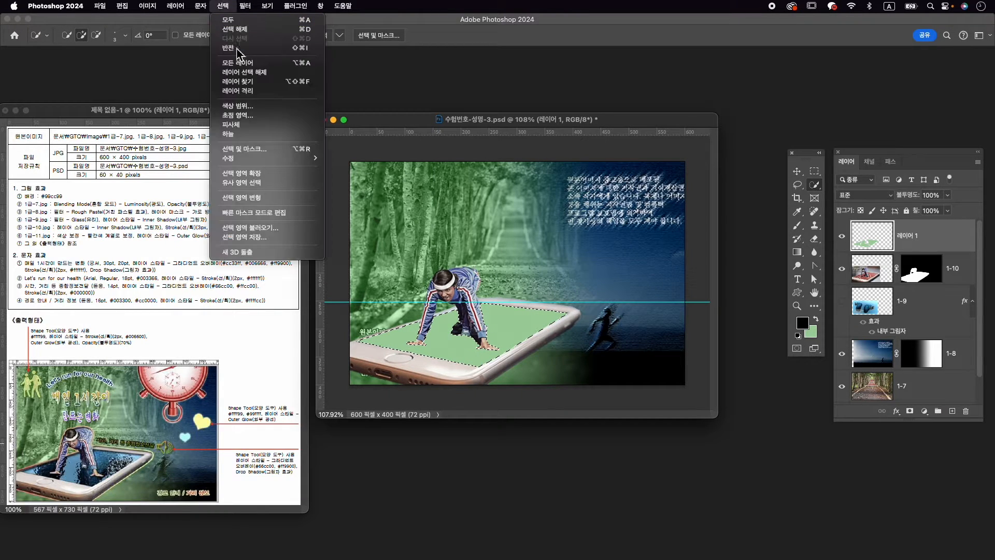
{"action": "left_click", "coordinate": [237, 30]}
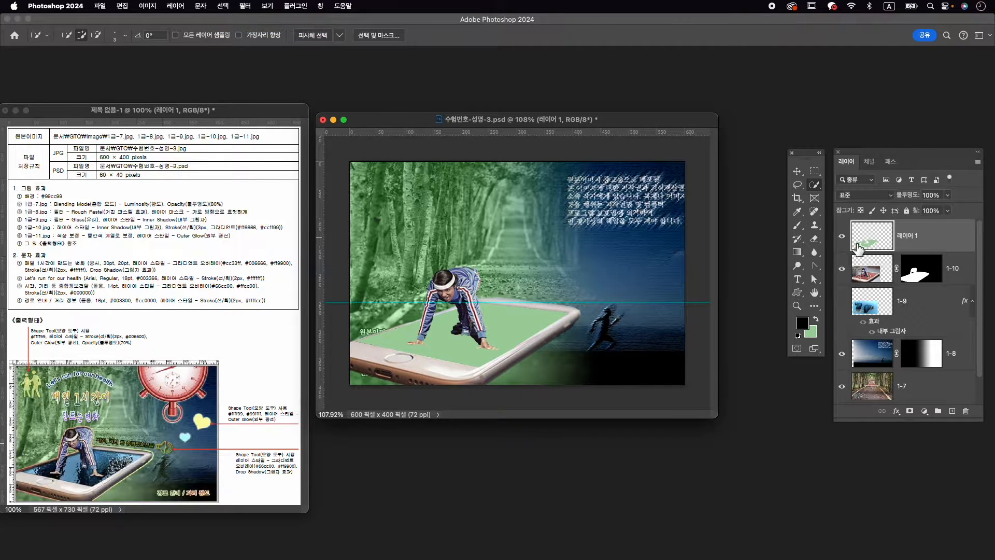
Step: Hide the green fill layer, move layer 1-9 above layer 1-10 and make it visible
{"action": "left_click", "coordinate": [842, 236]}
{"action": "left_click", "coordinate": [841, 237]}
{"action": "left_click", "coordinate": [842, 237]}
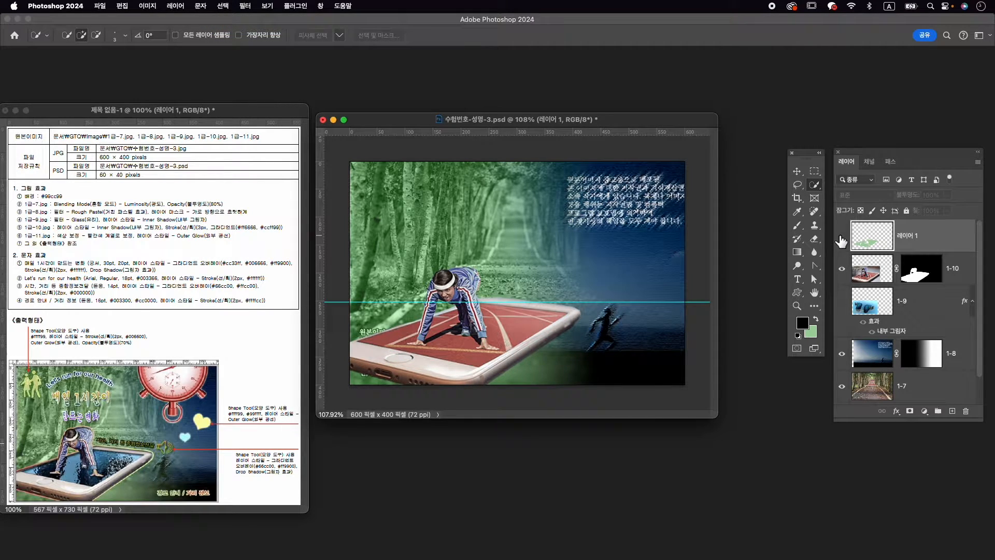
{"action": "left_click", "coordinate": [917, 305]}
{"action": "left_click", "coordinate": [883, 239]}
{"action": "left_click", "coordinate": [921, 306]}
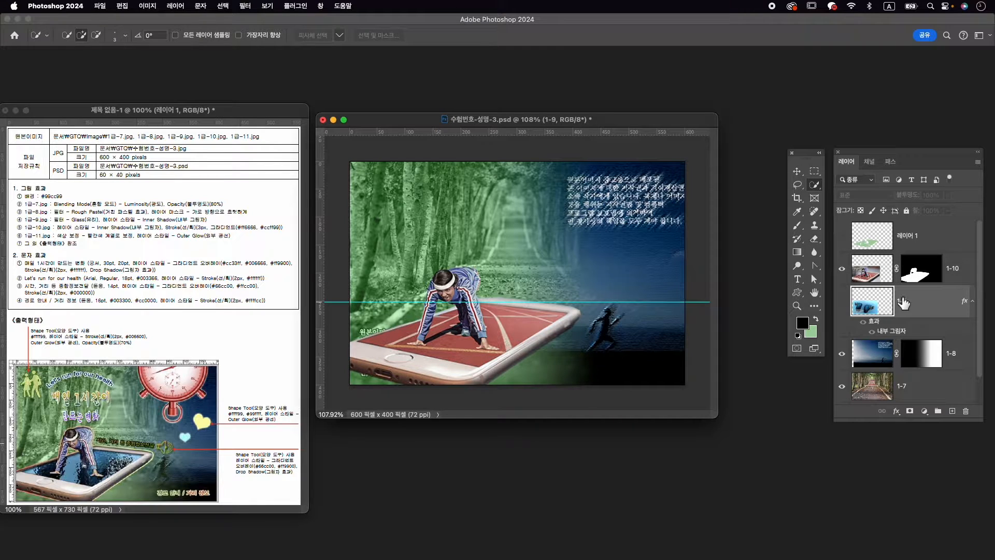
{"action": "left_click_drag", "start_coordinate": [932, 304], "coordinate": [854, 261]}
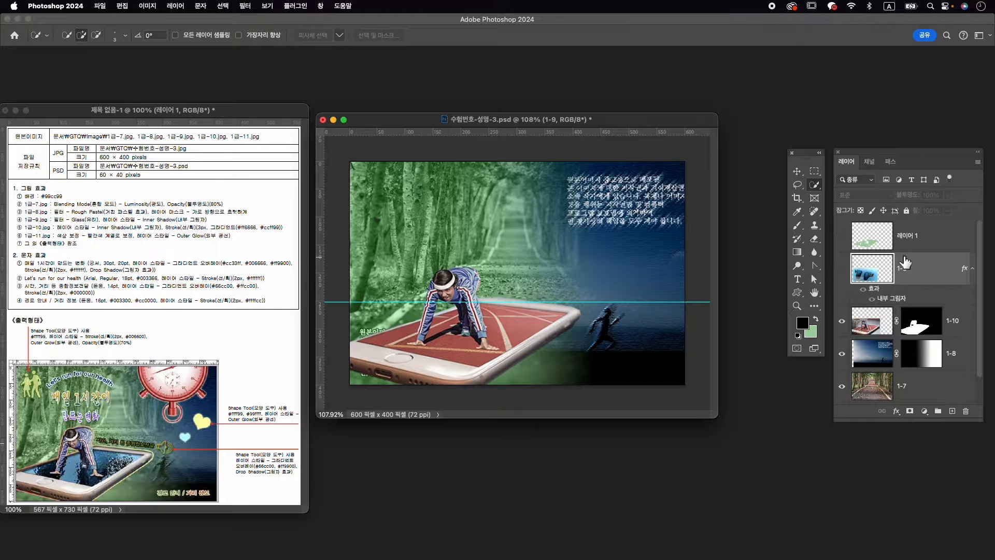
{"action": "left_click", "coordinate": [841, 269]}
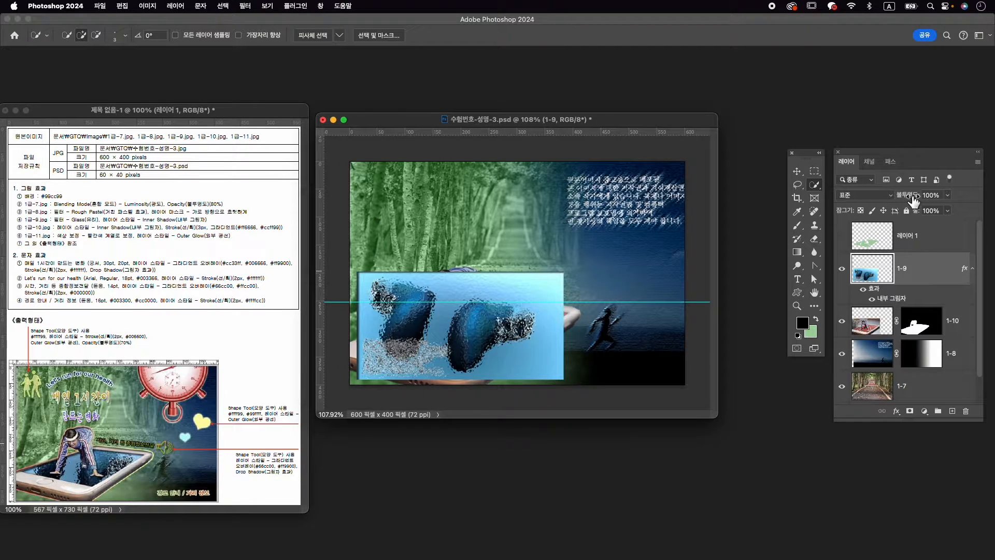
Step: Scale layer 1-9 to about 108% and position it over the phone screen at reduced opacity, restoring its opacity to 100%
{"action": "left_click_drag", "start_coordinate": [909, 196], "coordinate": [896, 205]}
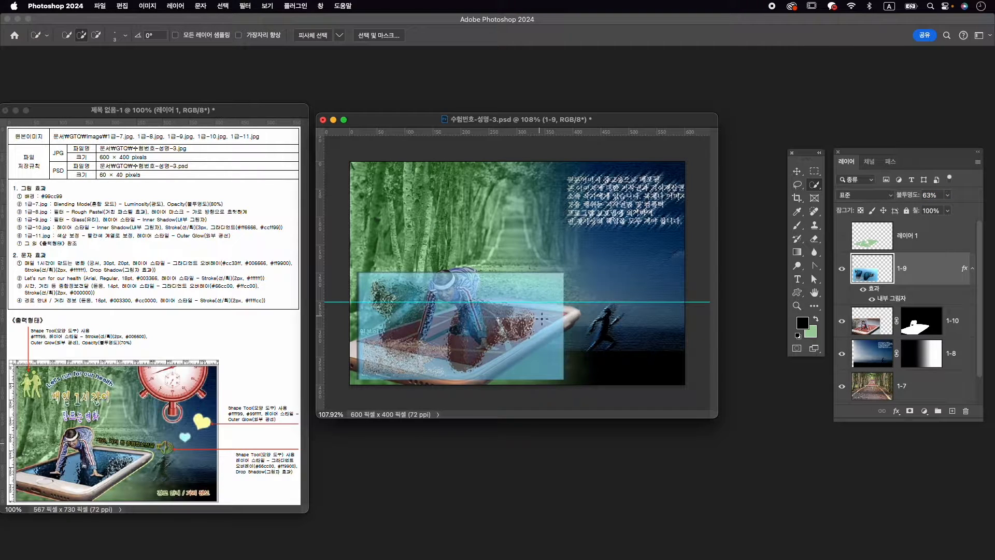
{"action": "key", "text": "super+t"}
{"action": "left_click_drag", "start_coordinate": [478, 325], "coordinate": [496, 328]}
{"action": "left_click_drag", "start_coordinate": [564, 273], "coordinate": [576, 273]}
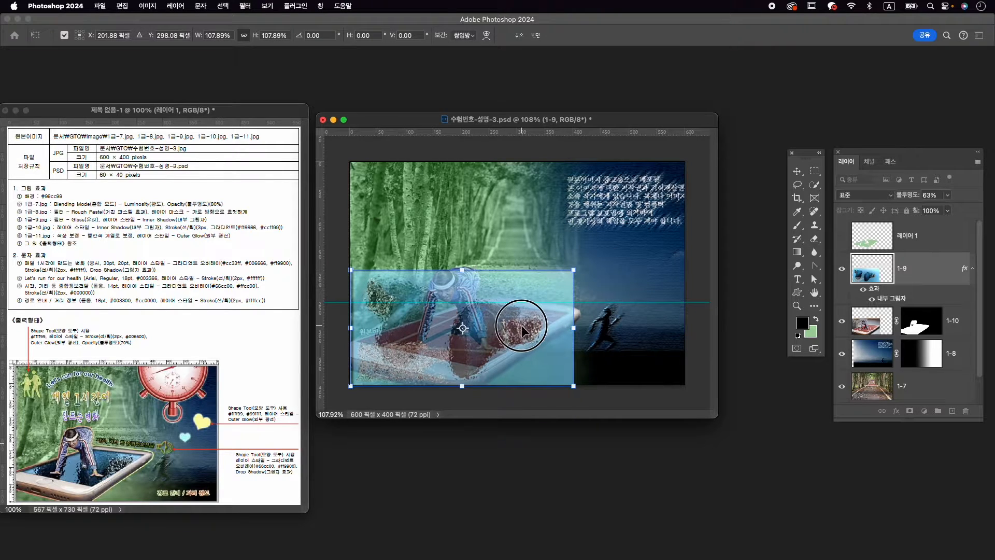
{"action": "left_click_drag", "start_coordinate": [521, 324], "coordinate": [524, 324]}
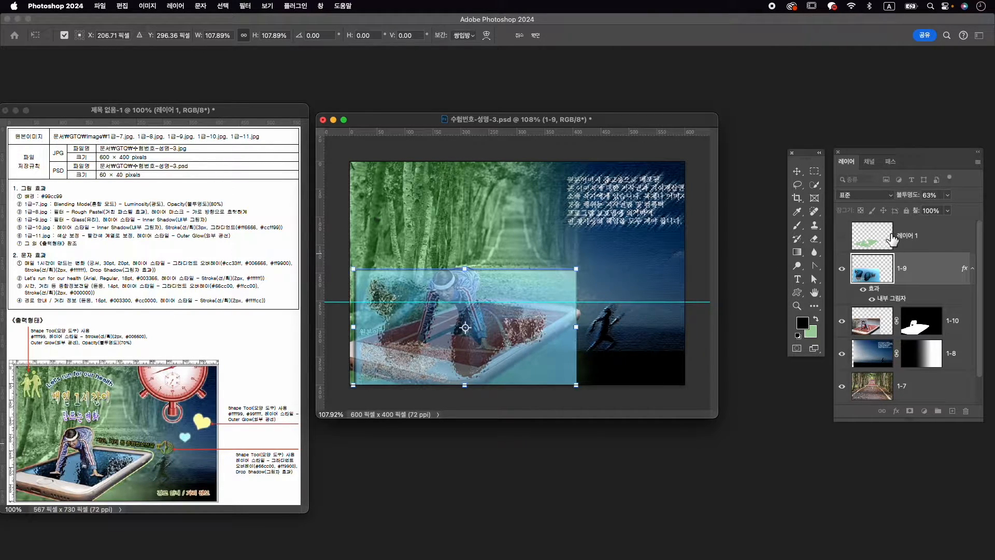
{"action": "key", "text": "Return"}
{"action": "left_click_drag", "start_coordinate": [904, 194], "coordinate": [959, 191]}
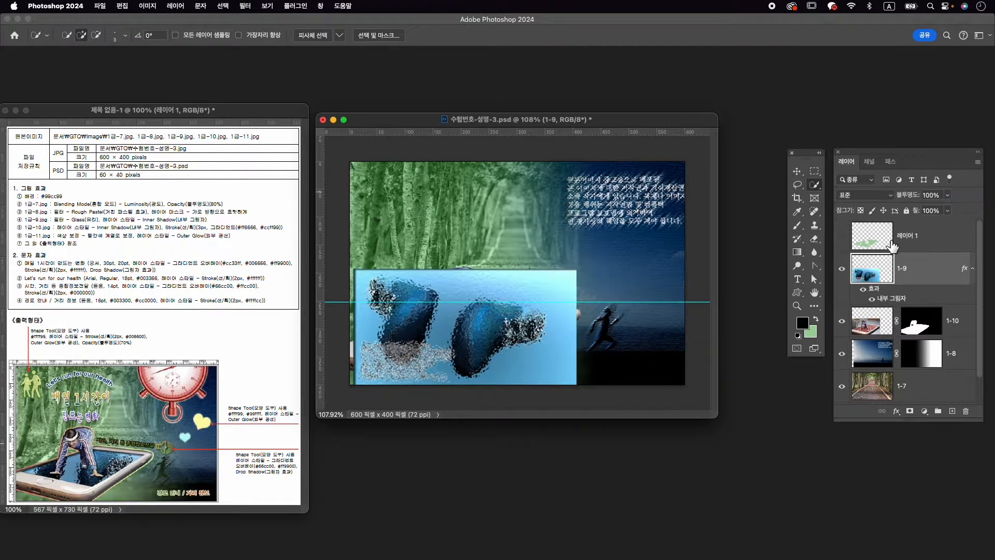
Step: Mask layer 1-9 to the outline of the green fill on 레이어 1, and delete 레이어 1
{"action": "left_click", "coordinate": [910, 243]}
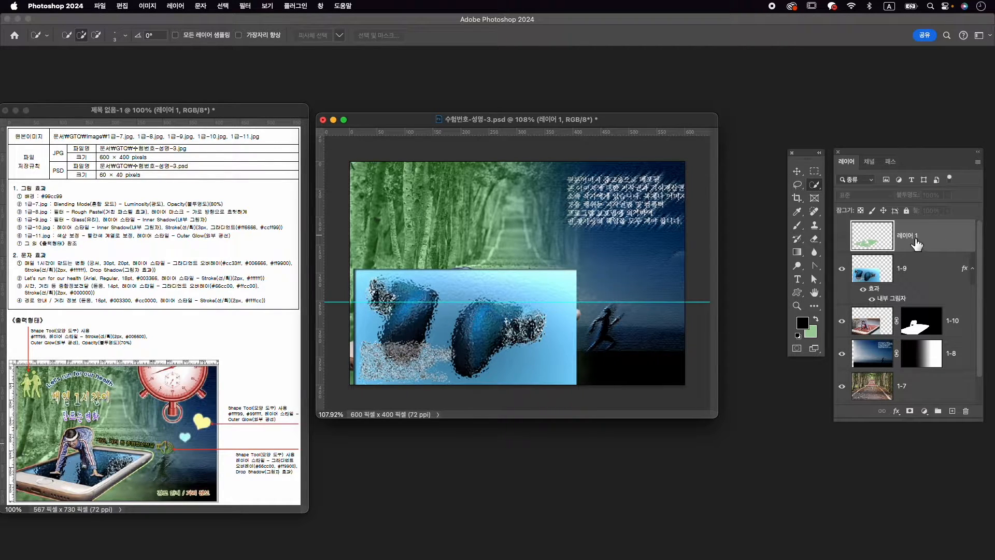
{"action": "left_click", "coordinate": [860, 248], "text": "super"}
{"action": "left_click", "coordinate": [927, 269]}
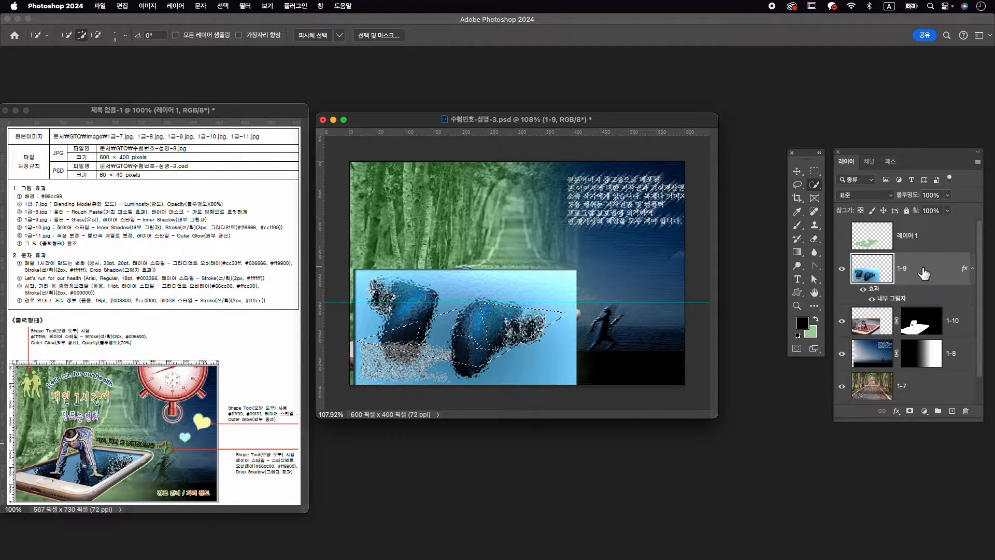
{"action": "left_click", "coordinate": [909, 411]}
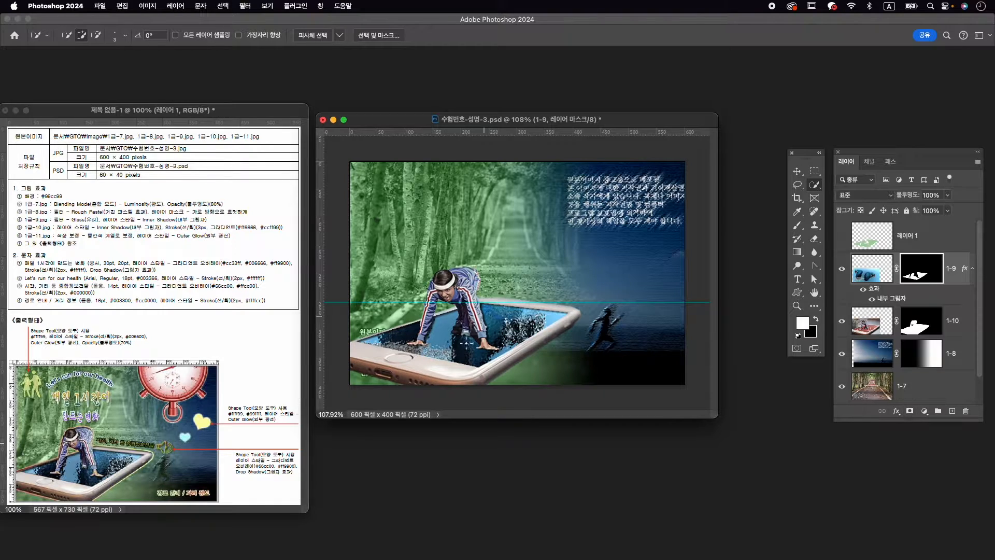
{"action": "left_click", "coordinate": [931, 240]}
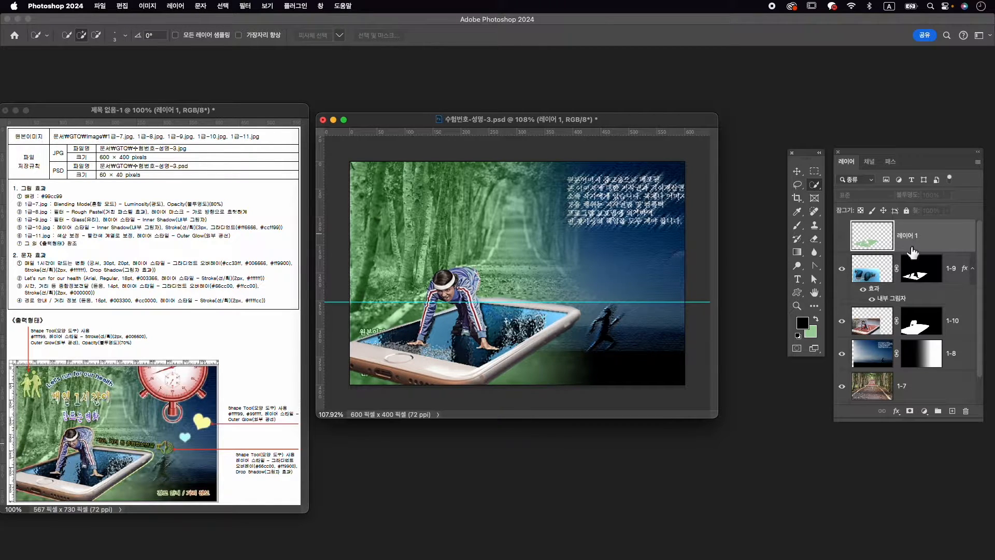
{"action": "key", "text": "Delete"}
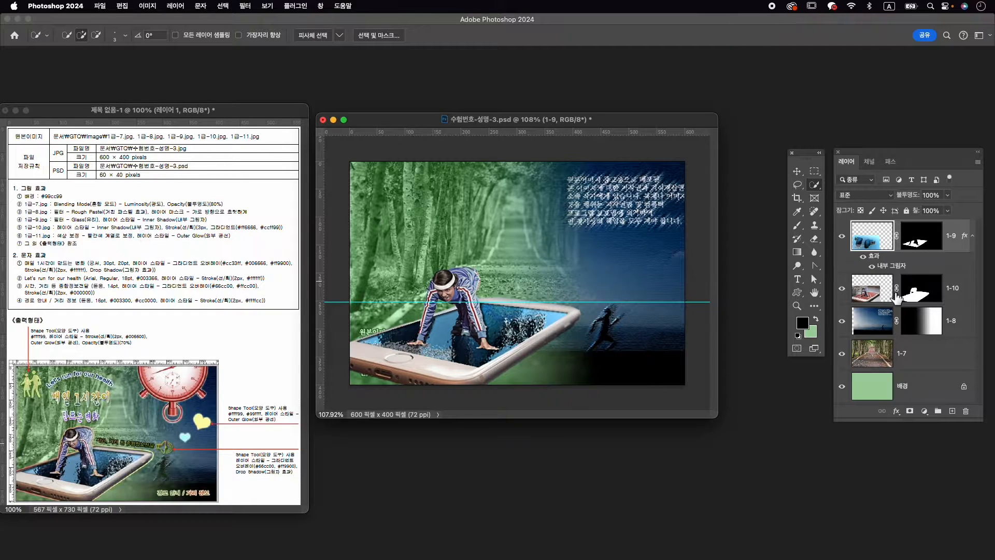
Step: Add an Inner Shadow effect to layer 1-10
{"action": "left_click", "coordinate": [958, 289]}
{"action": "left_click", "coordinate": [896, 411]}
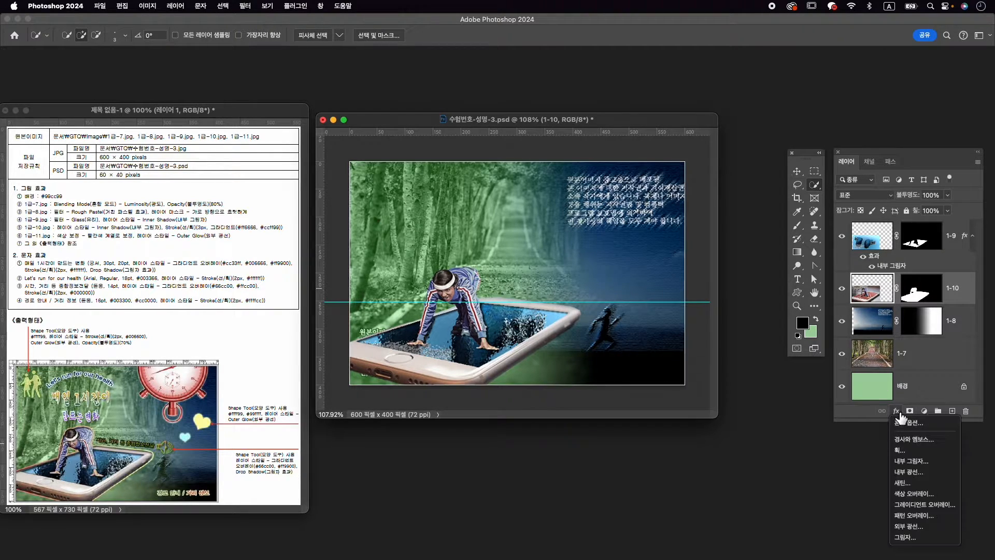
{"action": "left_click", "coordinate": [910, 460]}
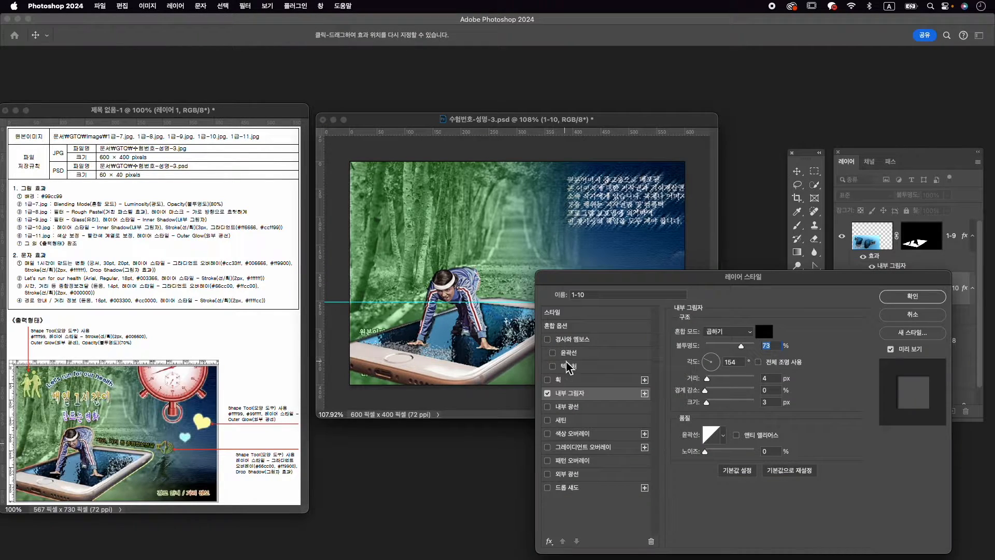
Step: Add a gradient-filled Stroke effect to layer 1-10, with the gradient running from #ff6666 to #ccff99
{"action": "left_click", "coordinate": [595, 382]}
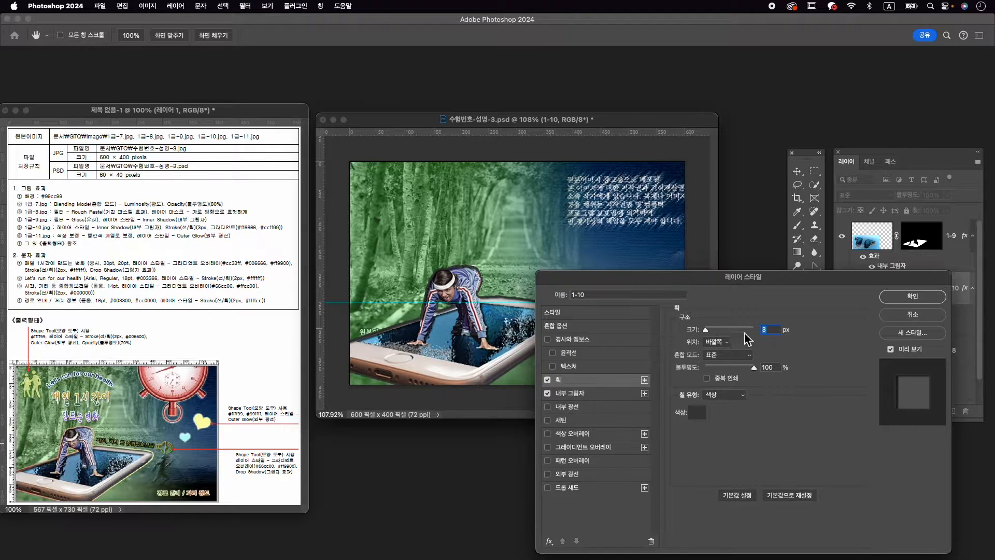
{"action": "left_click", "coordinate": [725, 395]}
{"action": "left_click", "coordinate": [723, 405]}
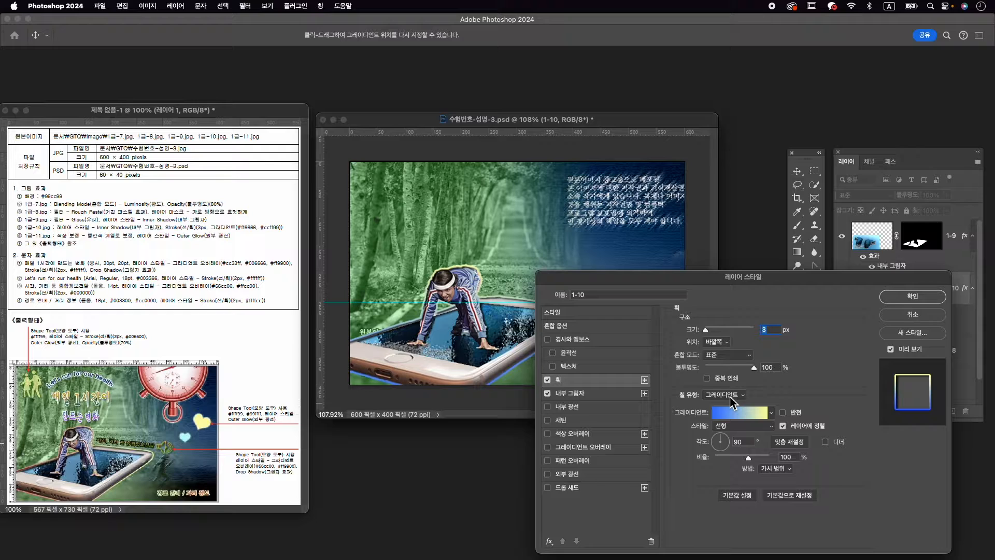
{"action": "left_click", "coordinate": [756, 417]}
{"action": "double_click", "coordinate": [621, 449]}
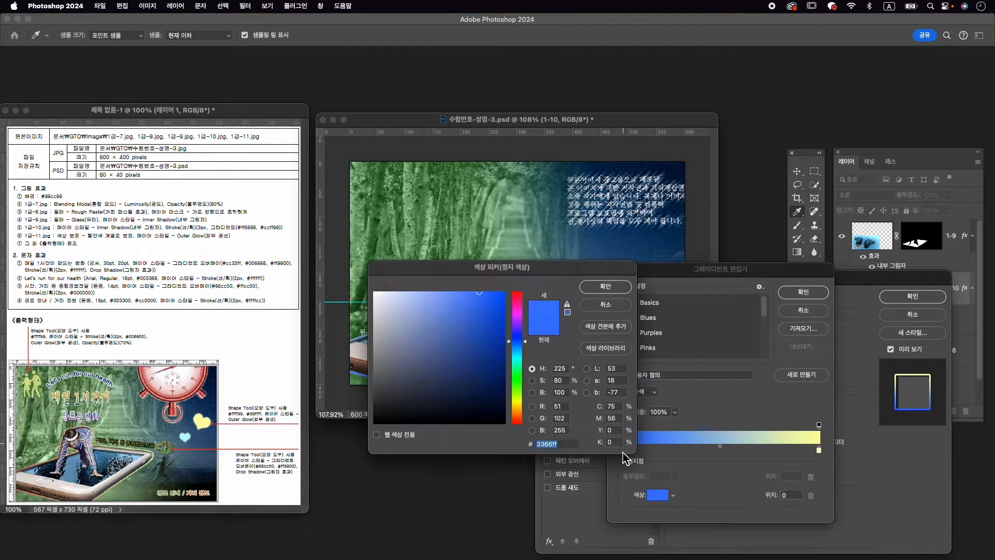
{"action": "type", "text": "ff6666"}
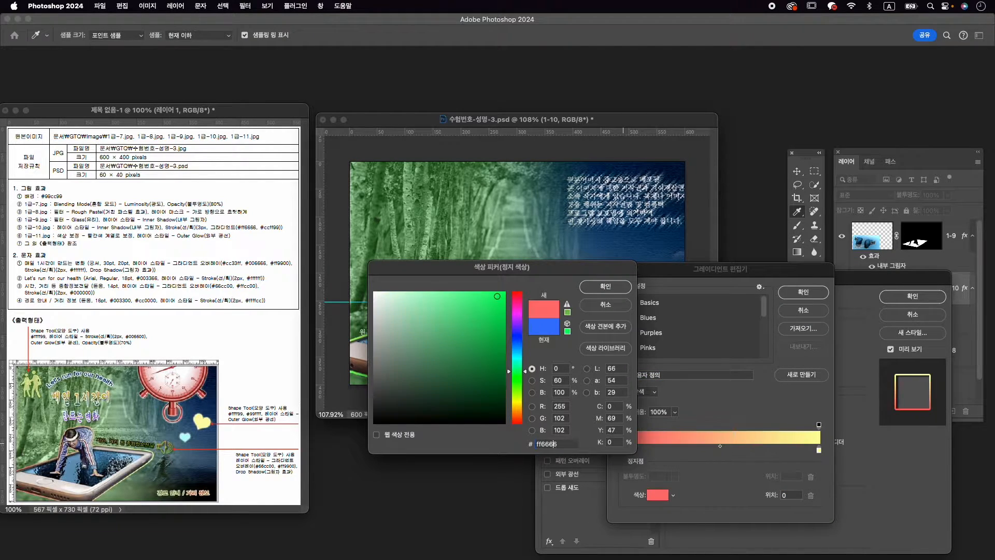
{"action": "key", "text": "Return"}
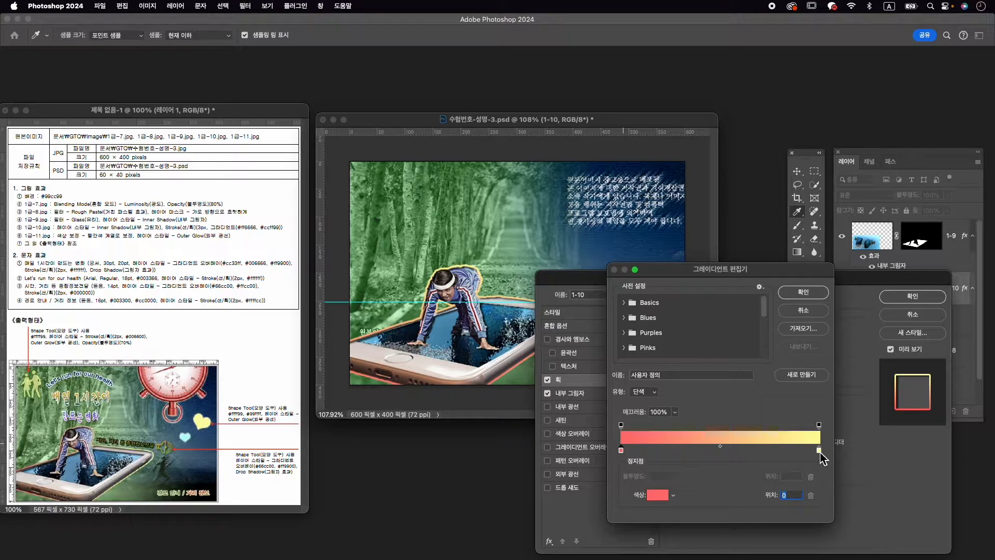
{"action": "double_click", "coordinate": [819, 450]}
{"action": "type", "text": "ccff99"}
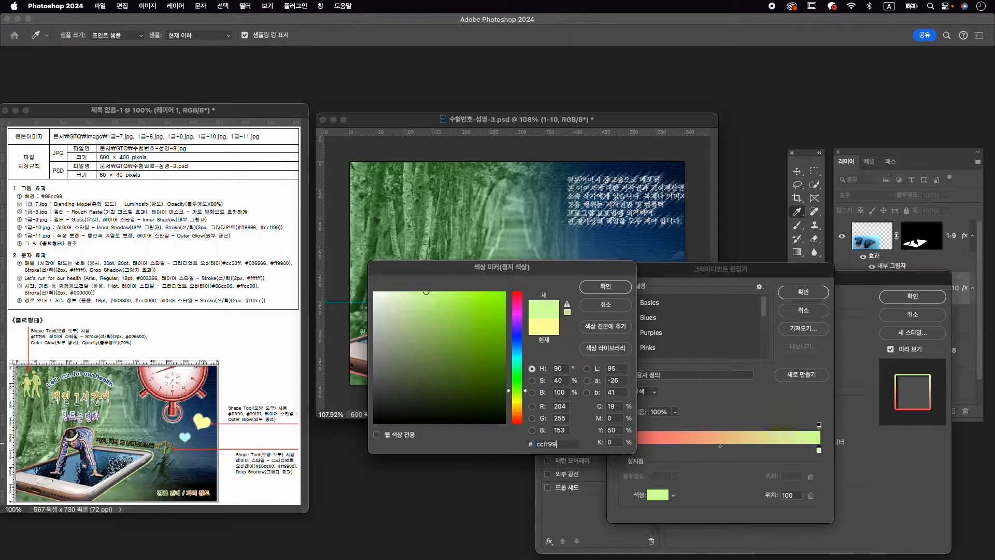
{"action": "key", "text": "Return"}
{"action": "left_click", "coordinate": [803, 291]}
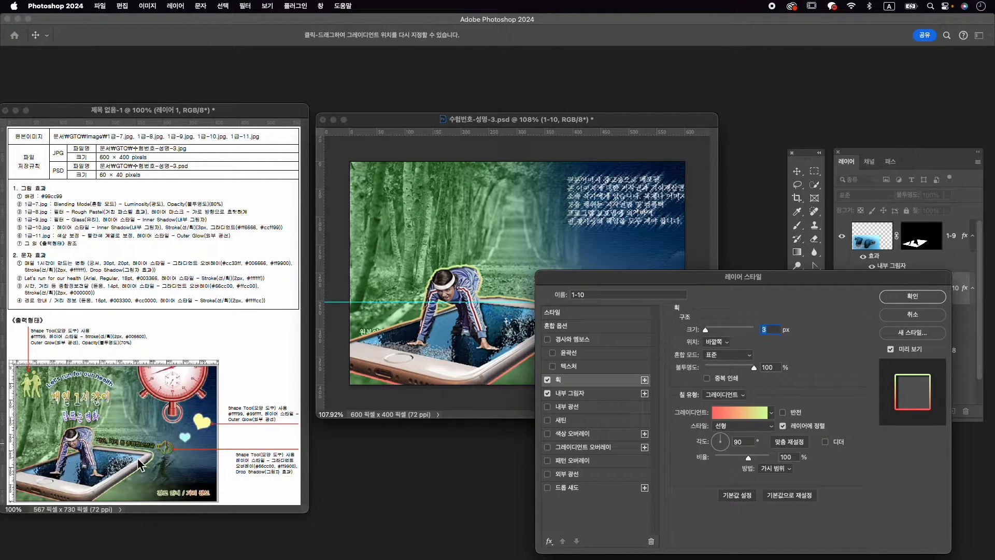
Step: Set the stroke gradient's angle to 0° and apply the layer style to layer 1-10
{"action": "left_click", "coordinate": [729, 443]}
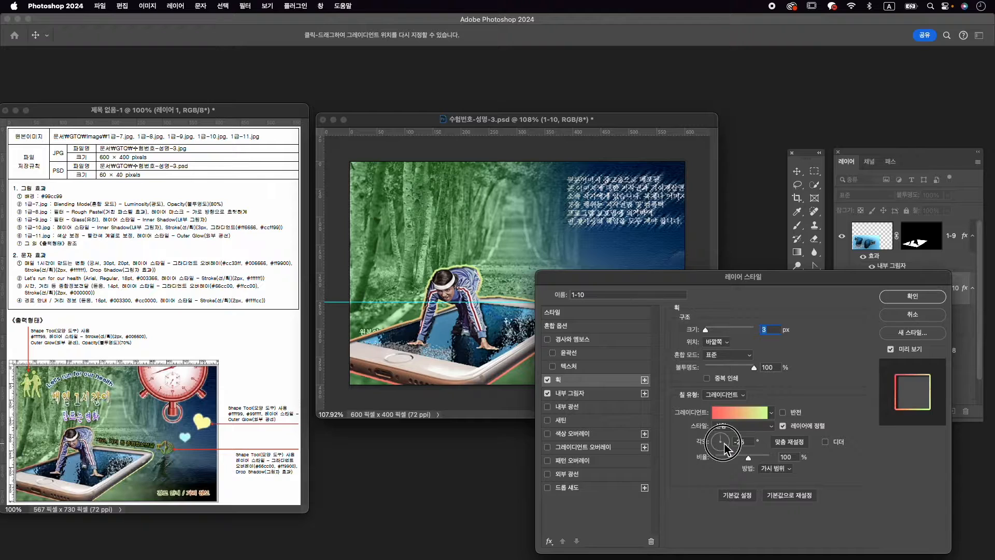
{"action": "left_click_drag", "start_coordinate": [727, 443], "coordinate": [732, 438]}
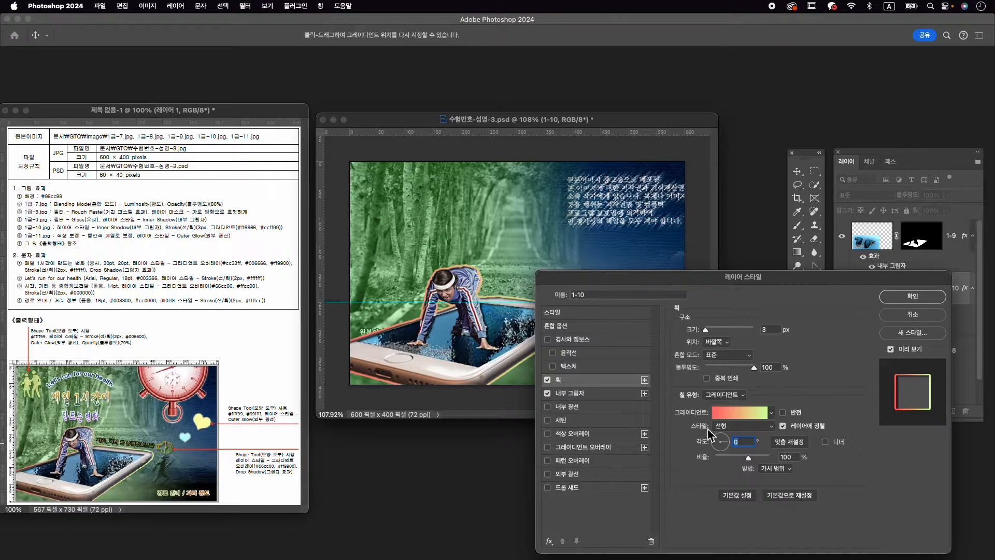
{"action": "left_click", "coordinate": [911, 298]}
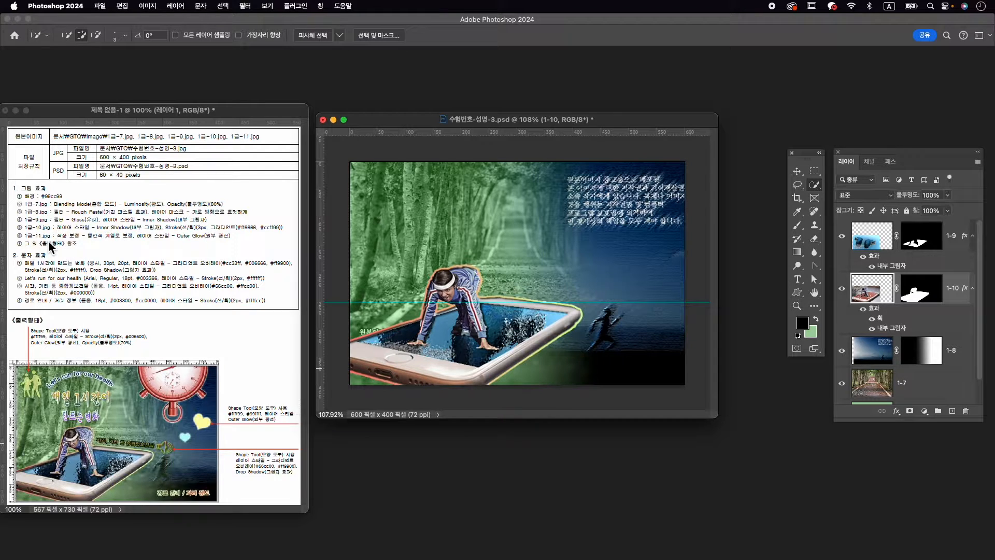
Step: Open 1급-11.jpg from the Image folder and place its window above the 수험번호-성명-3 composition
{"action": "key", "text": "v"}
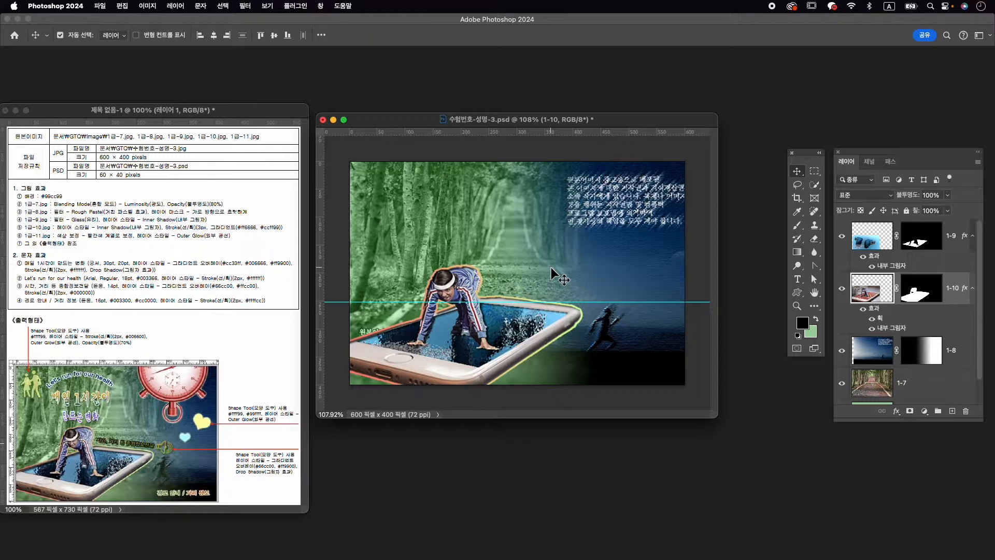
{"action": "left_click", "coordinate": [798, 171]}
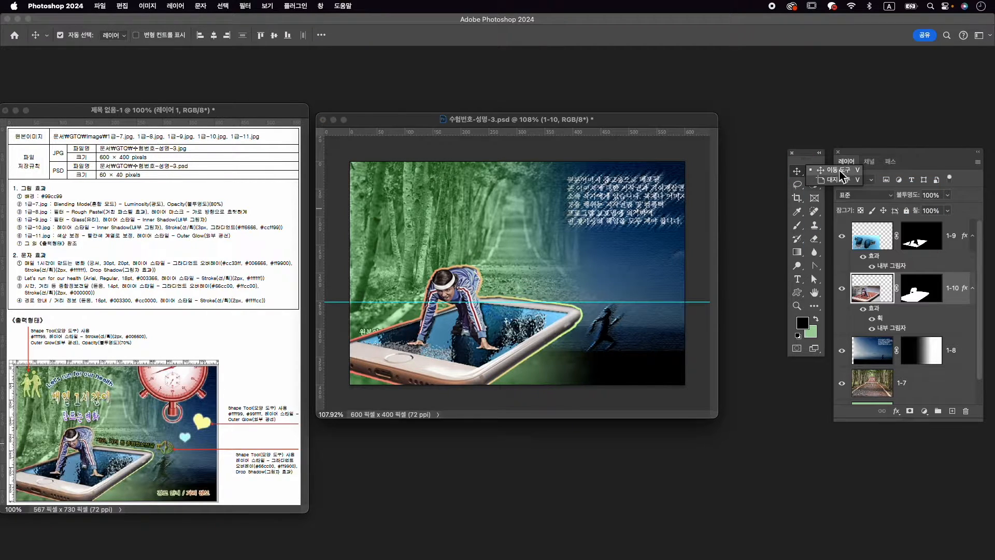
{"action": "left_click", "coordinate": [842, 176]}
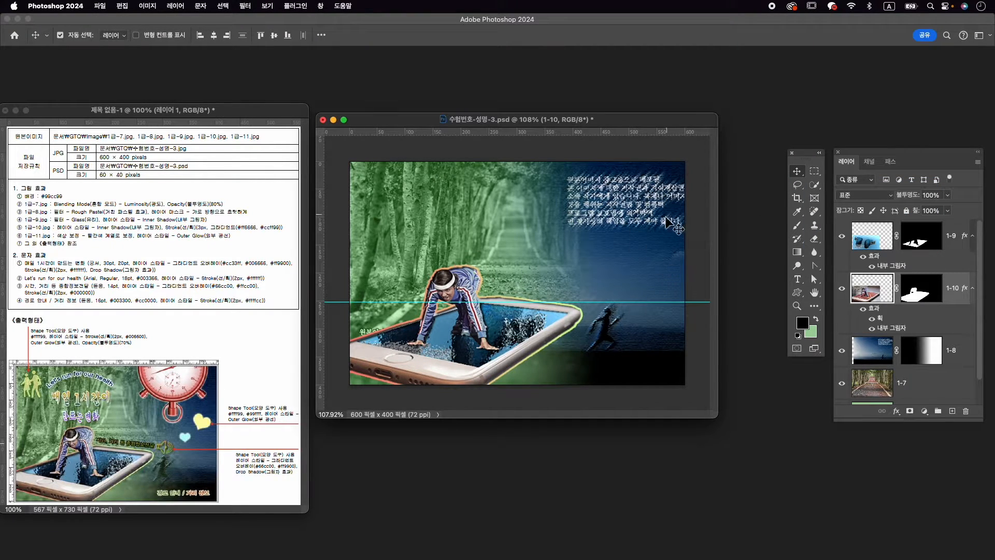
{"action": "key", "text": "super+o"}
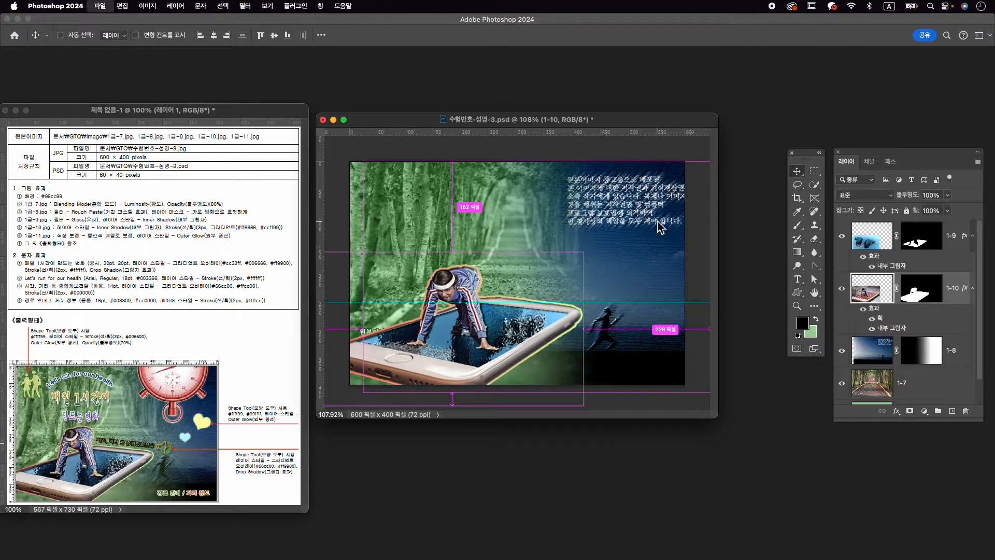
{"action": "left_click", "coordinate": [653, 226]}
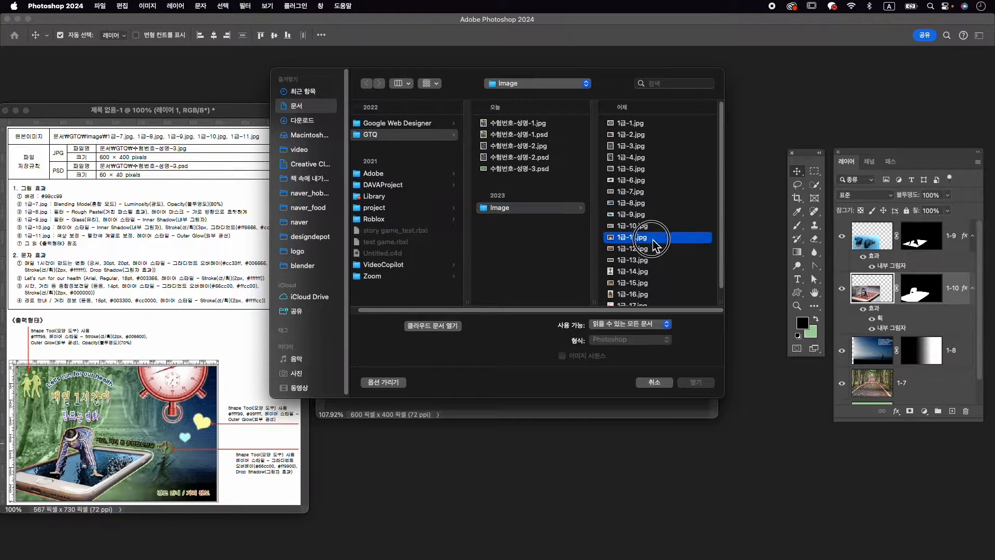
{"action": "left_click", "coordinate": [700, 382]}
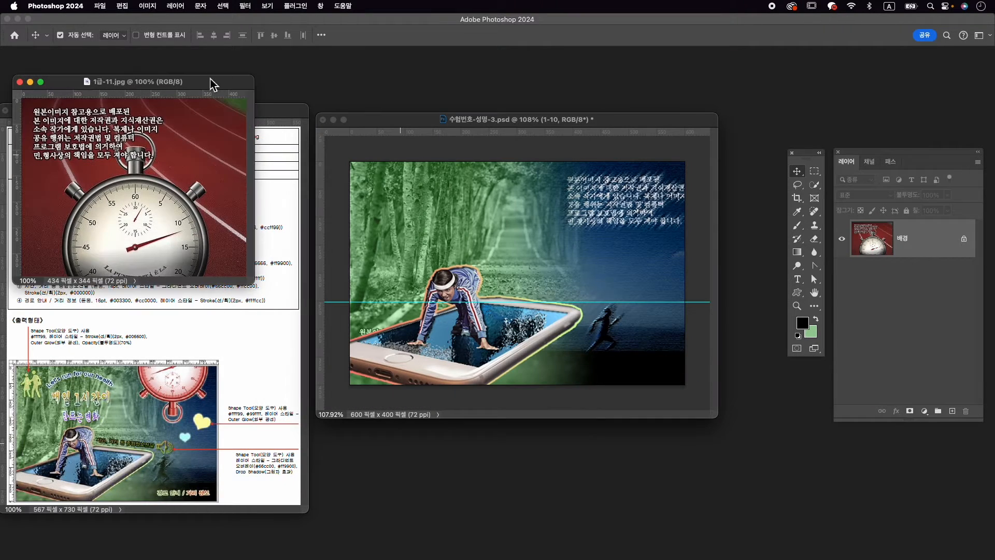
{"action": "left_click_drag", "start_coordinate": [222, 91], "coordinate": [540, 92]}
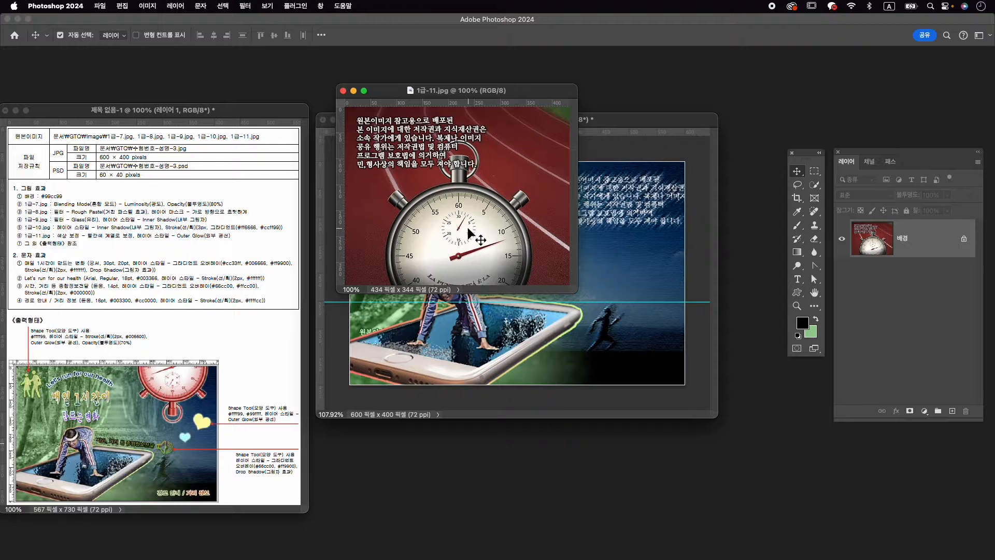
Step: Select the stopwatch in 1급-11.jpg with the Object Selection tool
{"action": "left_click", "coordinate": [814, 185]}
{"action": "left_click", "coordinate": [854, 184]}
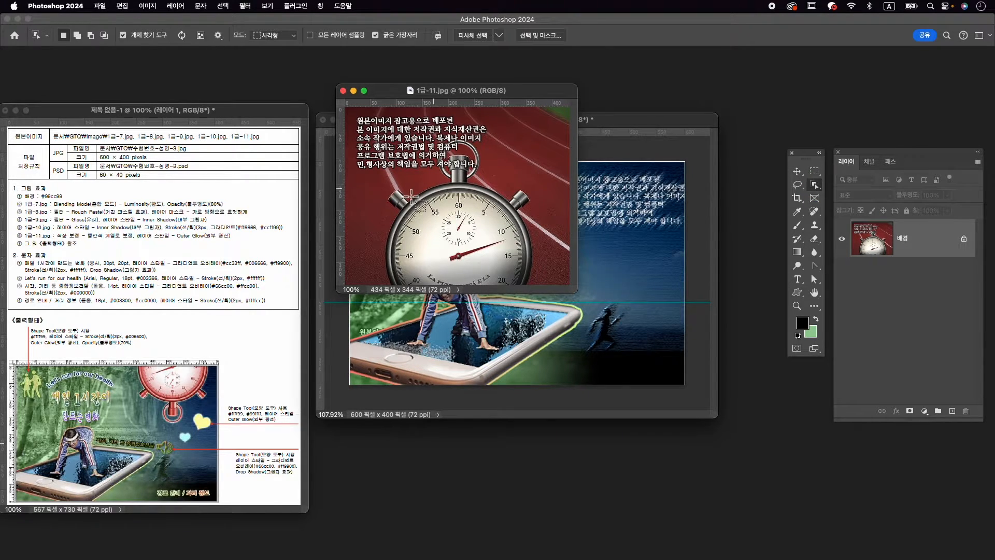
{"action": "left_click", "coordinate": [473, 155]}
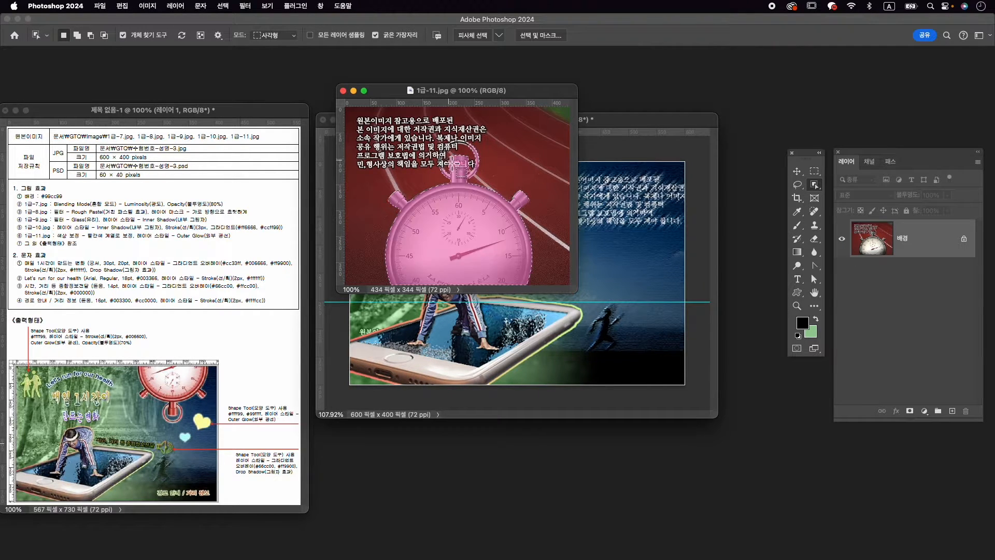
{"action": "scroll", "coordinate": [451, 158], "scroll_direction": "up", "scroll_amount": 5}
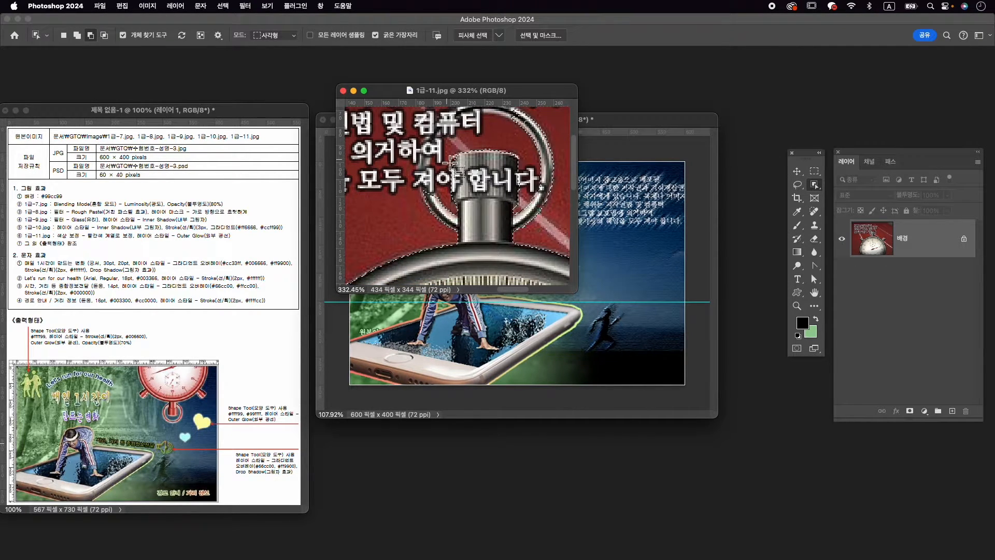
{"action": "scroll", "coordinate": [453, 158], "scroll_direction": "up", "scroll_amount": 1}
{"action": "scroll", "coordinate": [464, 166], "scroll_direction": "up", "scroll_amount": 3}
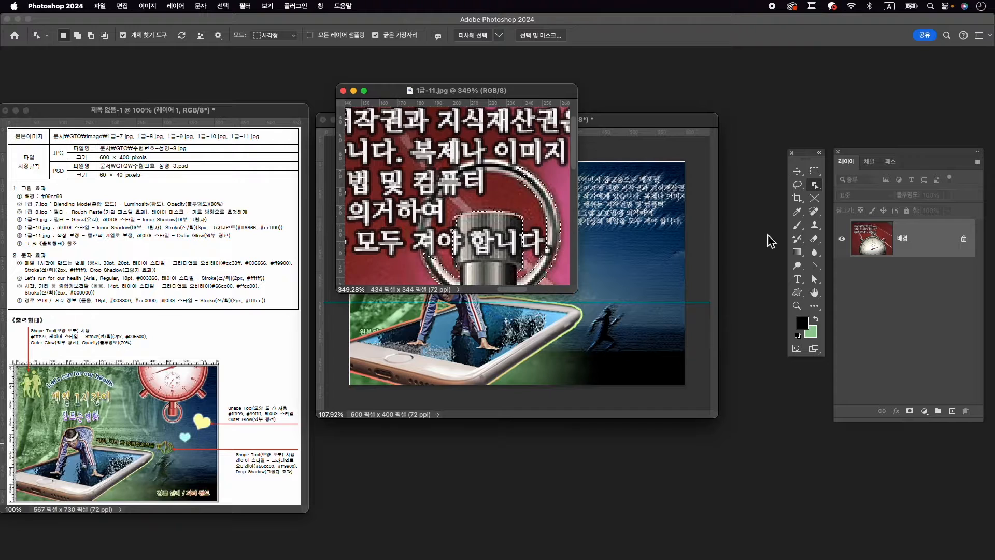
Step: Refine the stopwatch selection around its upper ring with the Quick Selection tool, adding ring edges and subtracting the surrounding background and text
{"action": "left_click", "coordinate": [814, 184]}
{"action": "left_click", "coordinate": [850, 195]}
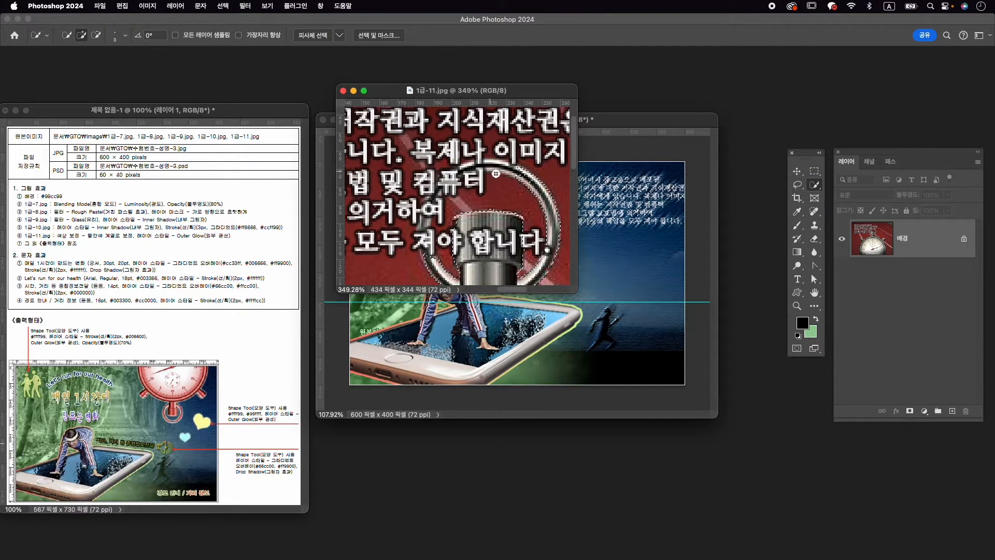
{"action": "left_click_drag", "start_coordinate": [509, 171], "coordinate": [459, 173]}
{"action": "key", "text": "alt"}
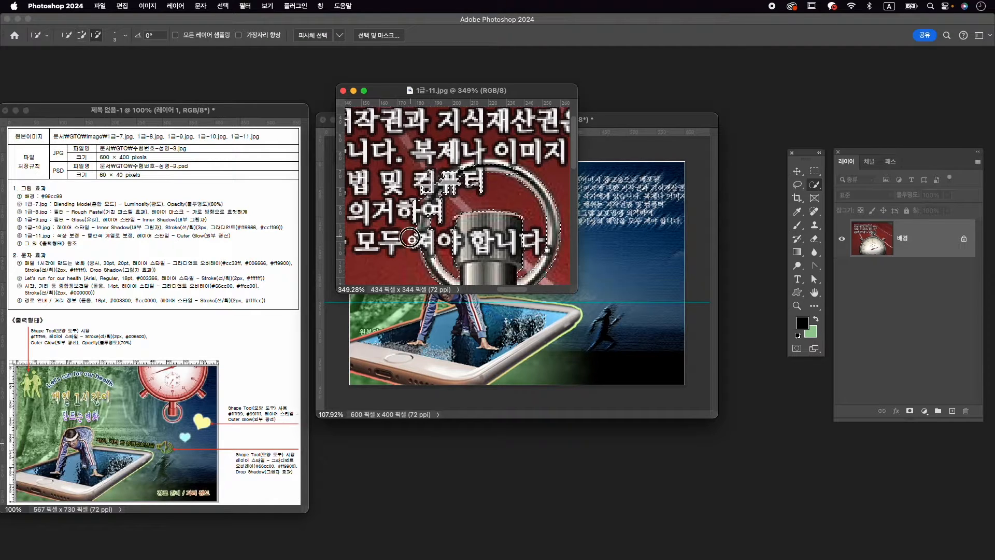
{"action": "left_click_drag", "start_coordinate": [419, 191], "coordinate": [449, 165]}
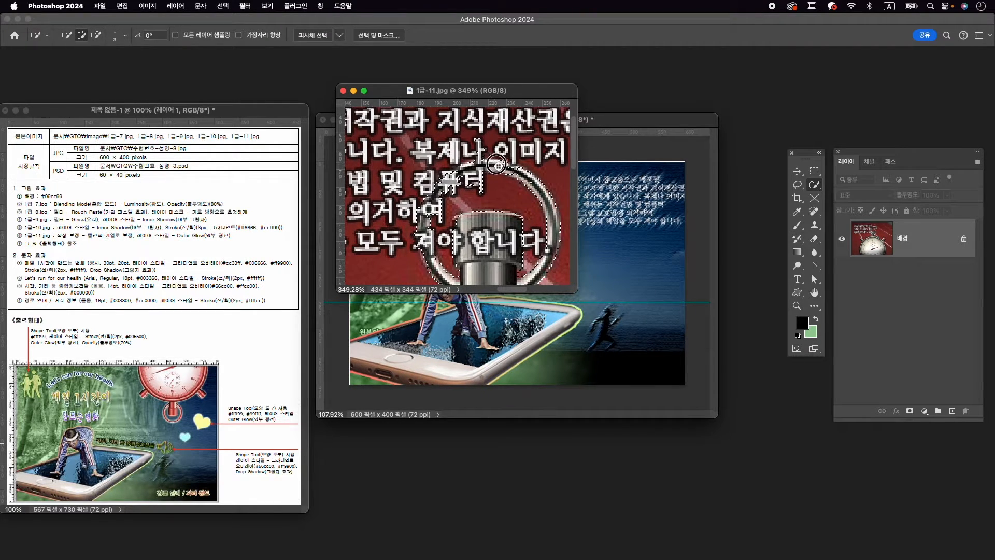
{"action": "left_click_drag", "start_coordinate": [487, 140], "coordinate": [482, 152]}
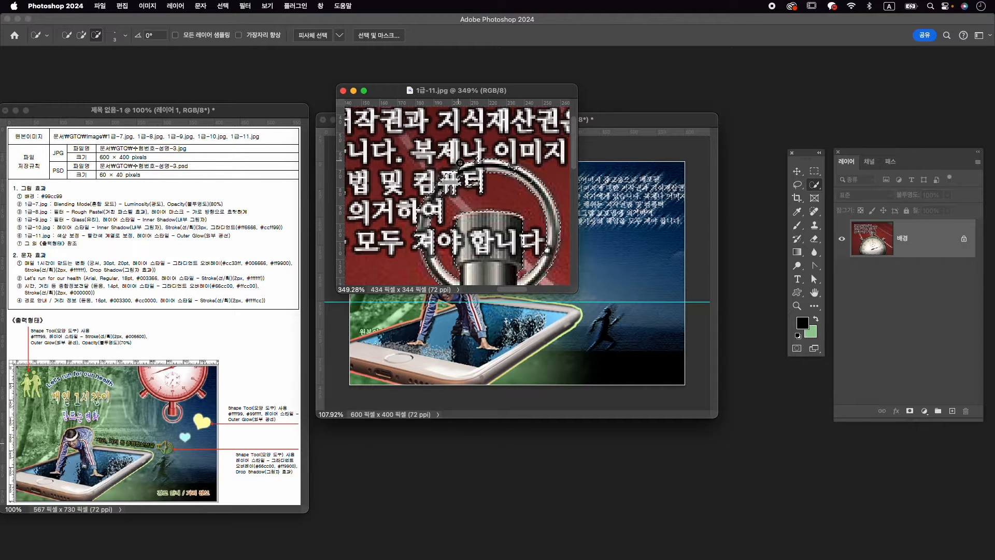
{"action": "left_click", "coordinate": [442, 206], "text": "alt"}
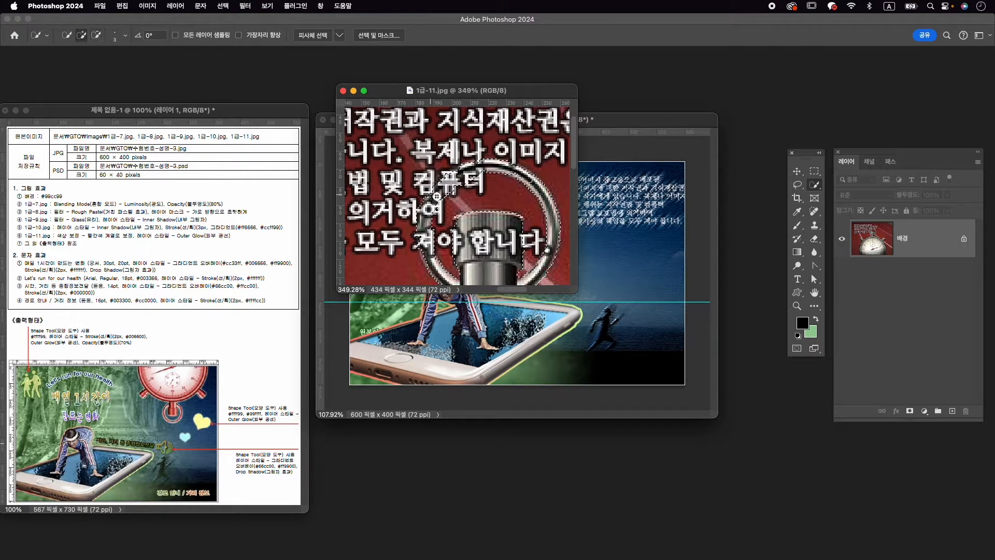
{"action": "scroll", "coordinate": [496, 242], "scroll_direction": "down", "scroll_amount": 6}
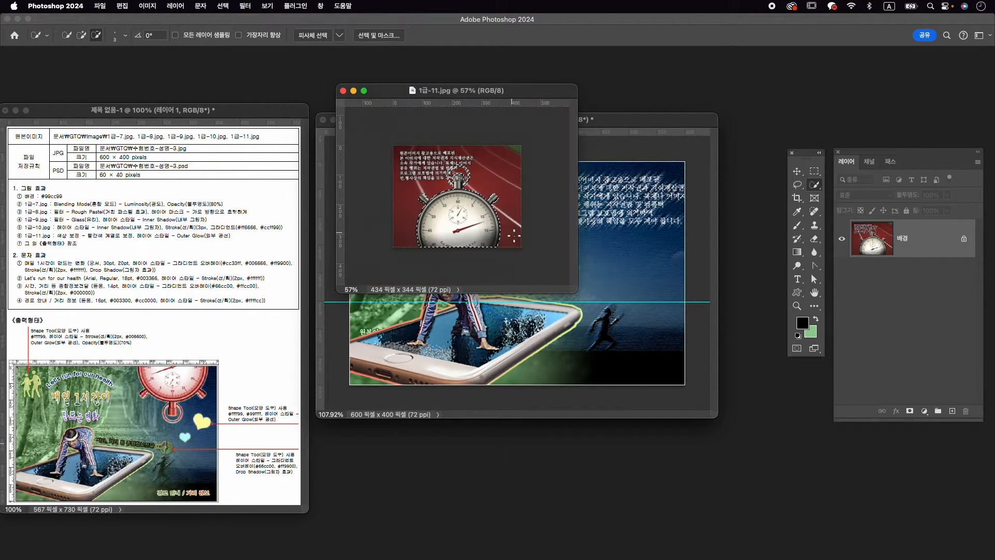
{"action": "scroll", "coordinate": [514, 236], "scroll_direction": "up", "scroll_amount": 3}
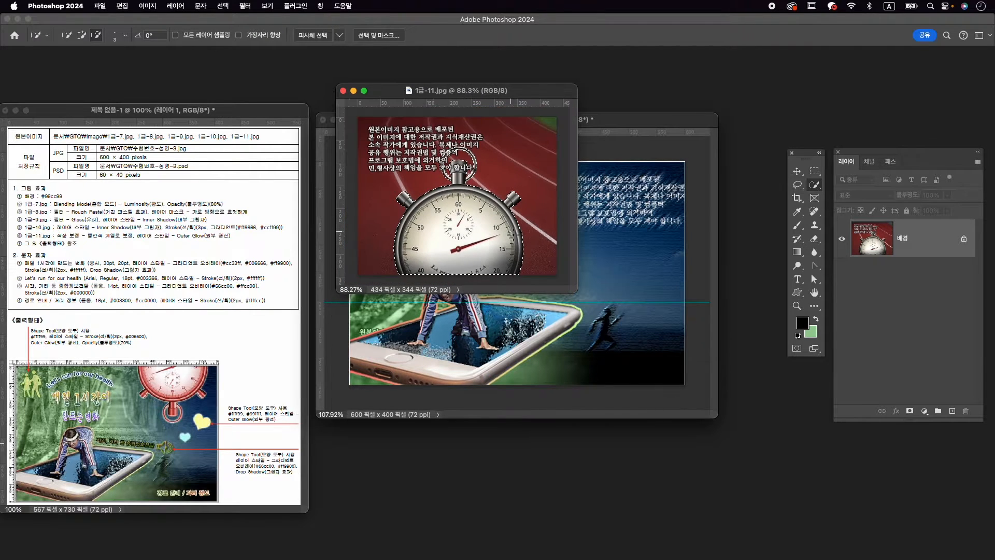
Step: Add a Hue/Saturation adjustment to the selected stopwatch, colorized red at hue 0 with saturation 50
{"action": "left_click", "coordinate": [923, 411]}
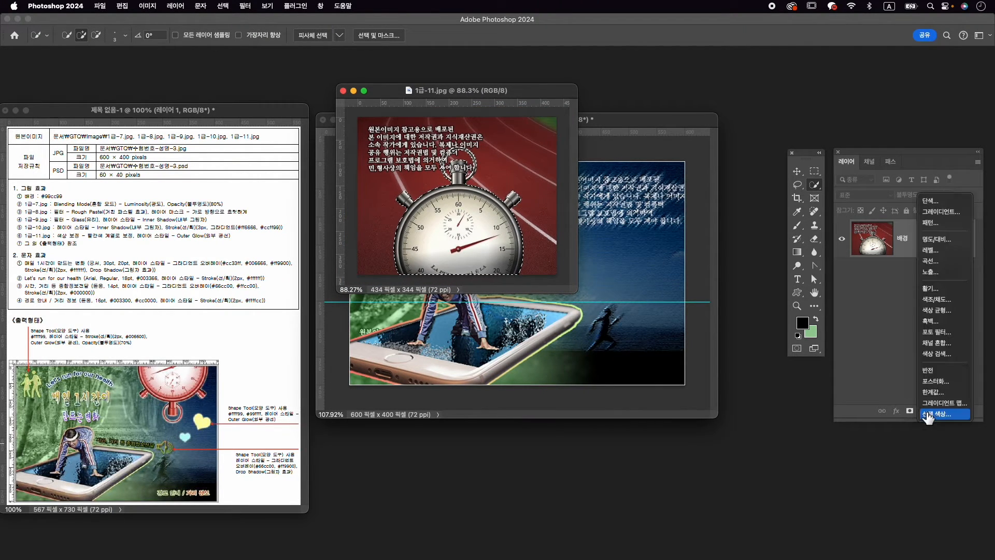
{"action": "left_click", "coordinate": [955, 300]}
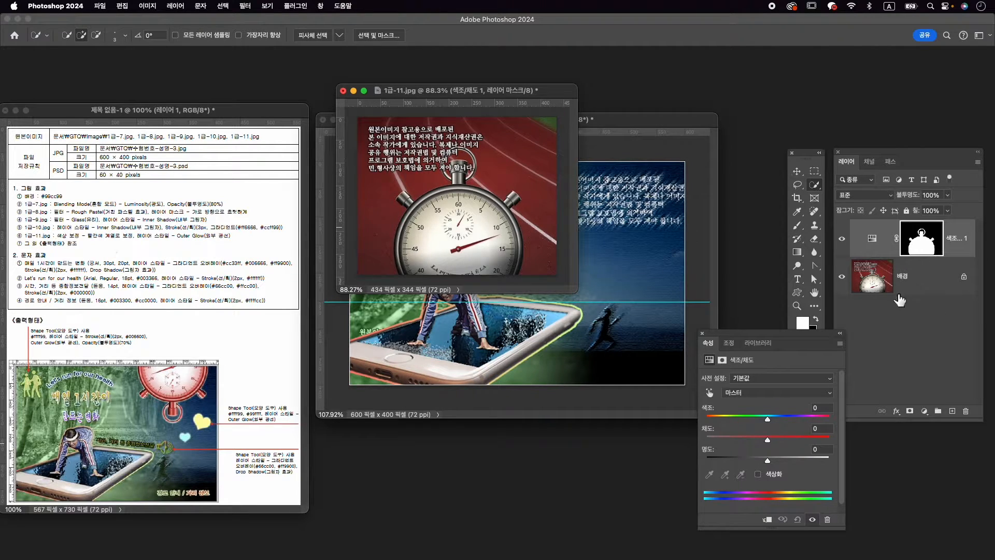
{"action": "left_click", "coordinate": [775, 475]}
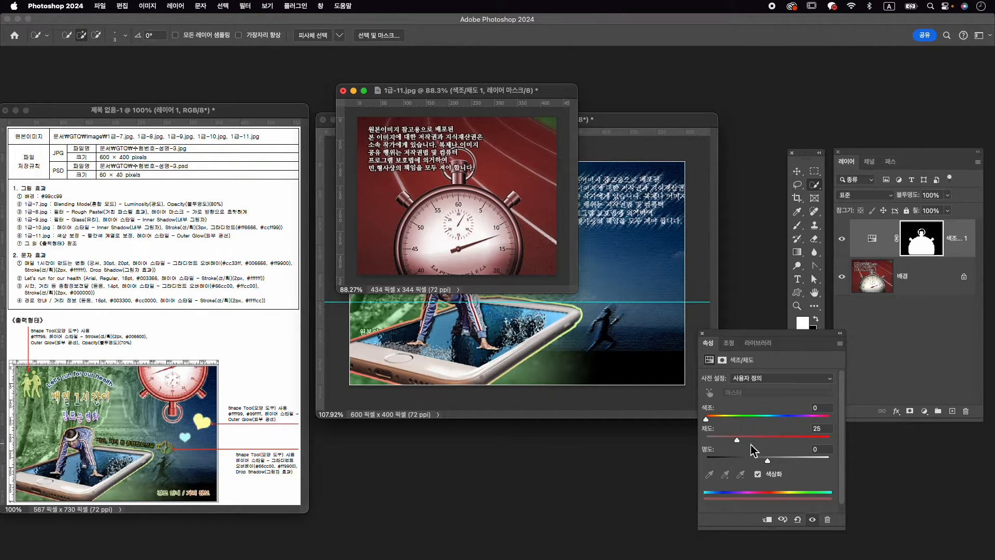
{"action": "left_click_drag", "start_coordinate": [752, 440], "coordinate": [768, 439]}
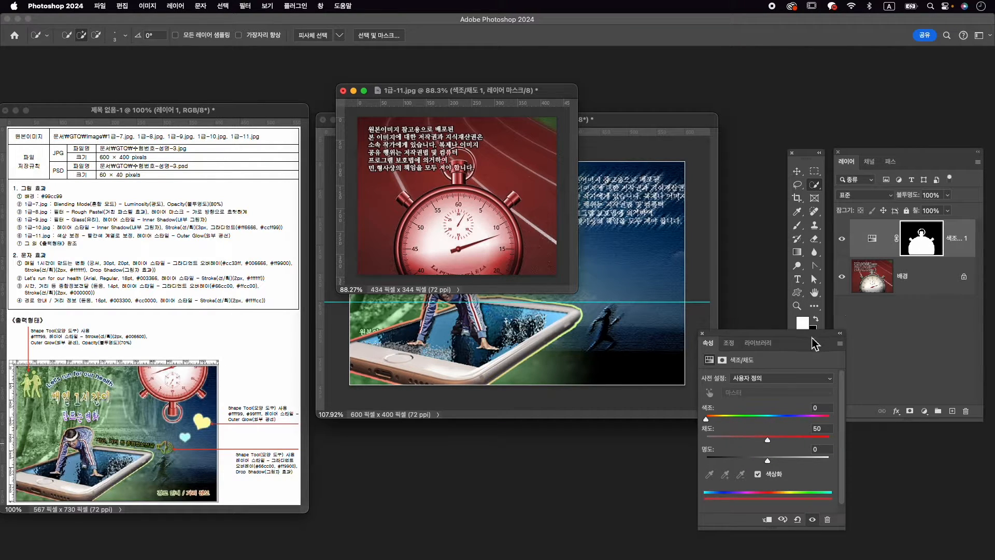
Step: Move the Hue/Saturation properties clear of the stopwatch image and return the toolbox beside the layer list
{"action": "left_click_drag", "start_coordinate": [814, 343], "coordinate": [777, 317]}
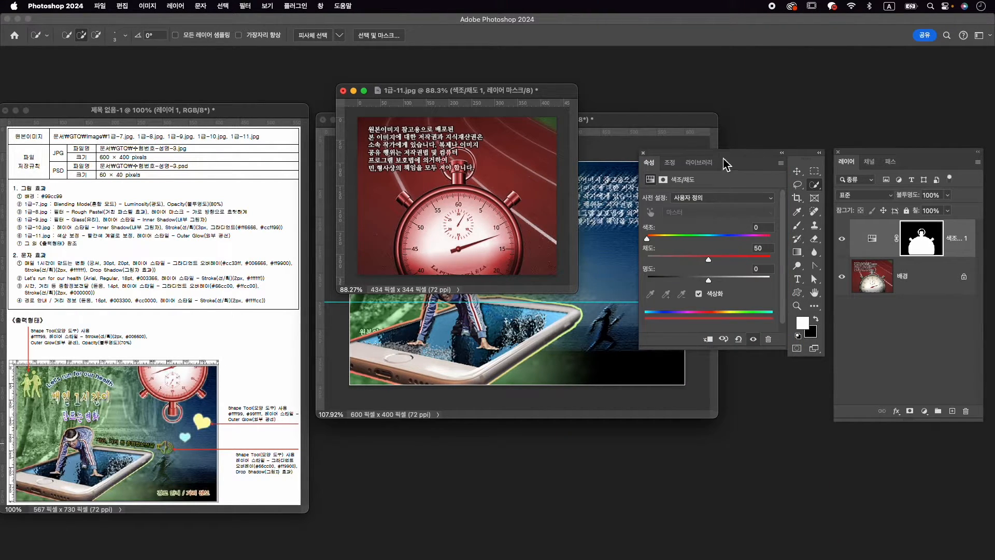
{"action": "left_click_drag", "start_coordinate": [743, 161], "coordinate": [735, 328]}
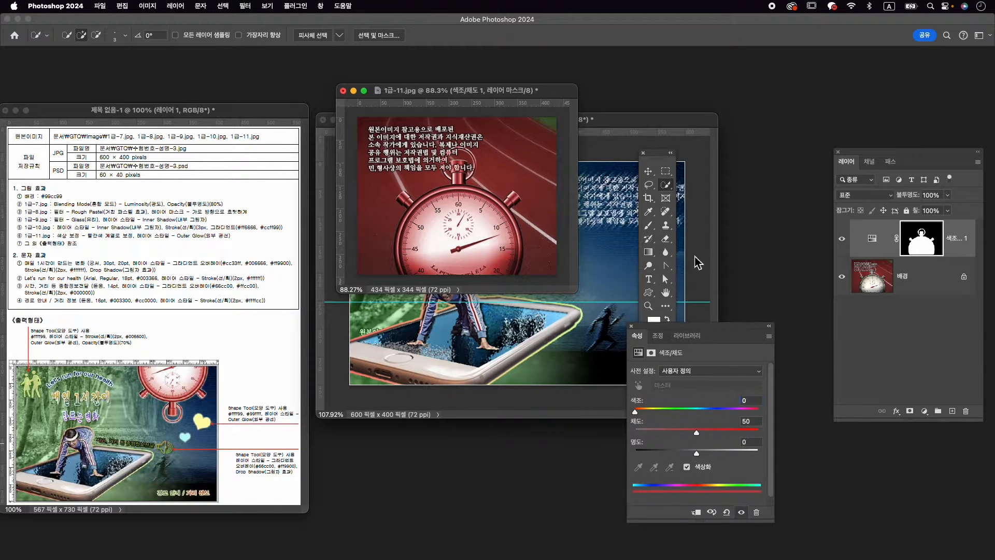
{"action": "left_click_drag", "start_coordinate": [663, 162], "coordinate": [814, 163]}
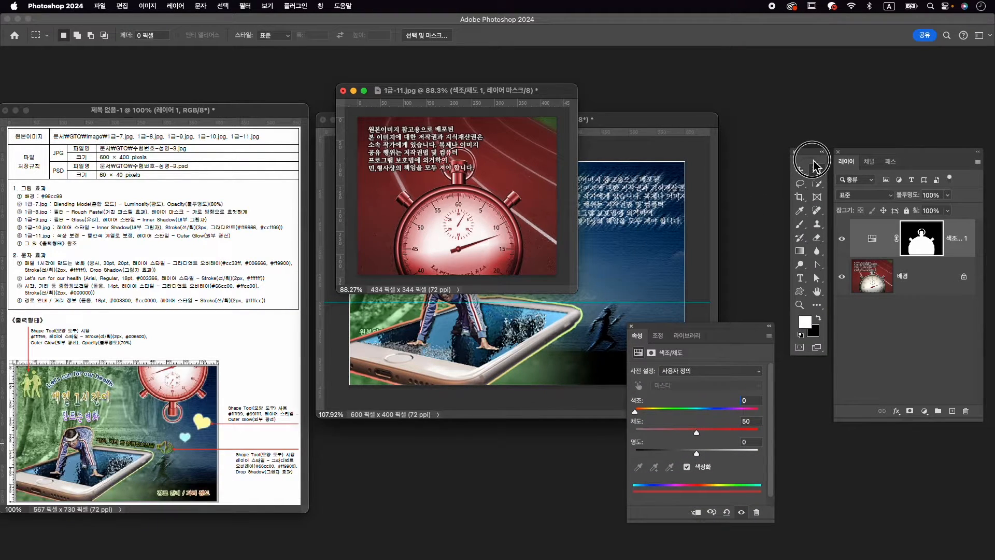
Step: Mask the background layer of 1급-11.jpg with the stopwatch selection loaded from the Hue/Saturation layer's mask
{"action": "left_click_drag", "start_coordinate": [723, 334], "coordinate": [758, 378]}
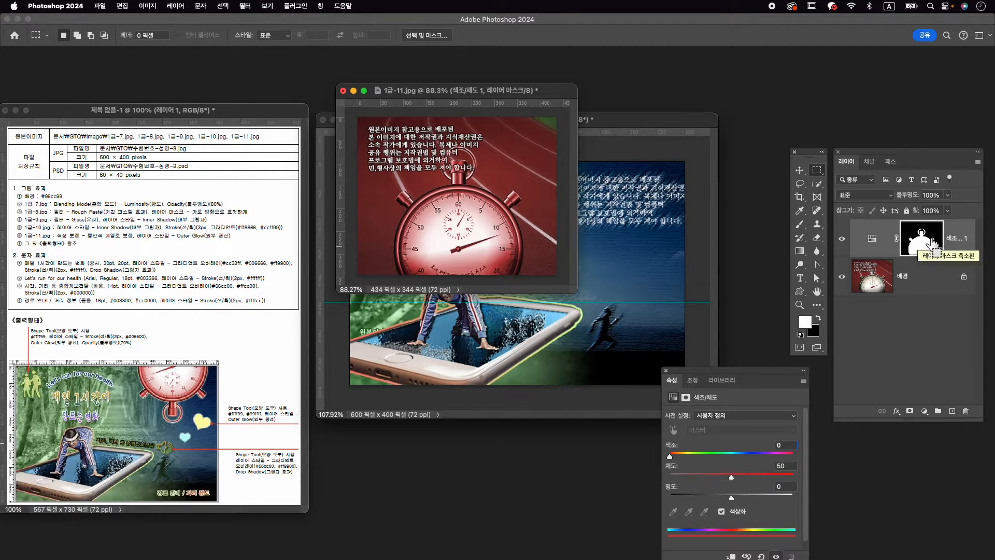
{"action": "left_click", "coordinate": [923, 237], "text": "super"}
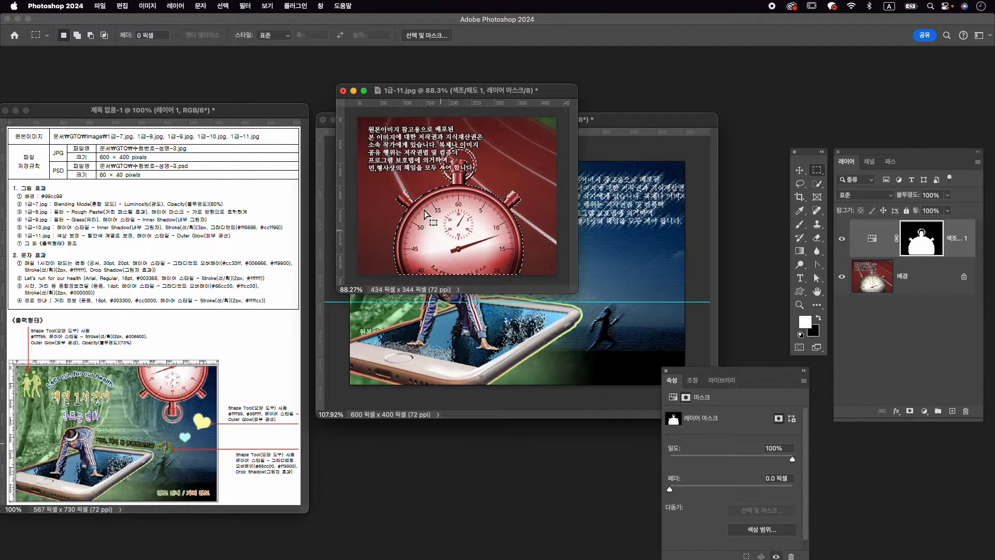
{"action": "left_click", "coordinate": [917, 279]}
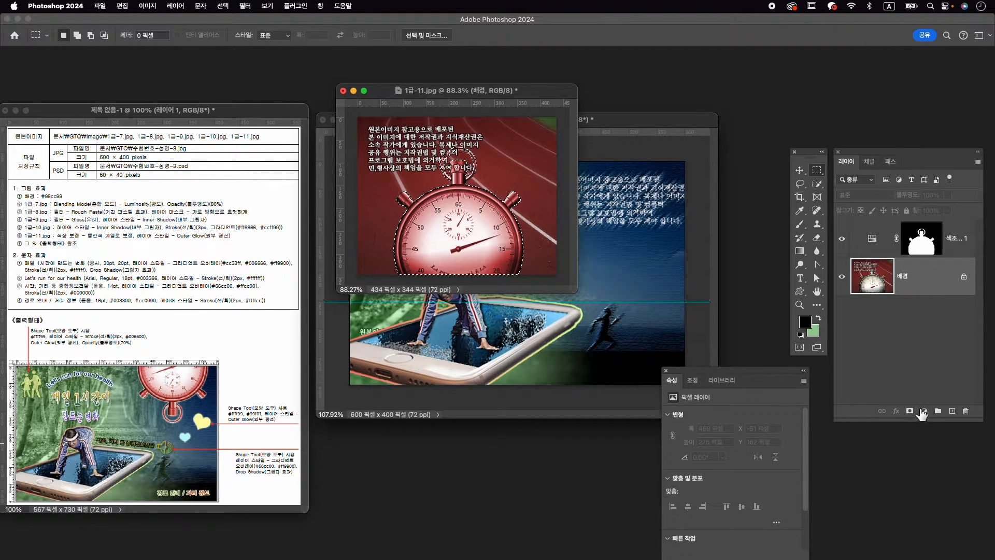
{"action": "left_click", "coordinate": [911, 412]}
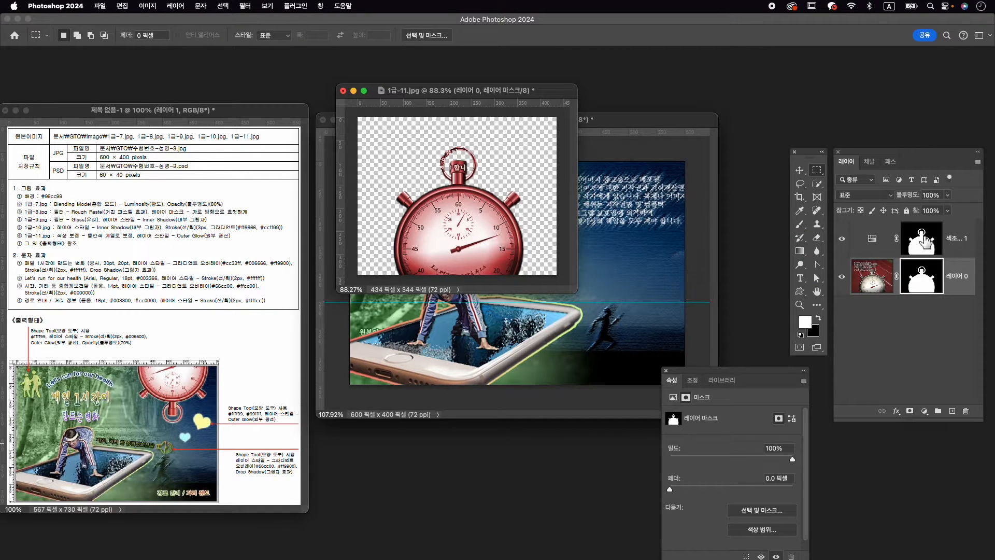
Step: Stamp the visible red stopwatch onto a new layer above the adjustment and copy it into 수험번호-성명-3.psd
{"action": "left_click", "coordinate": [962, 238]}
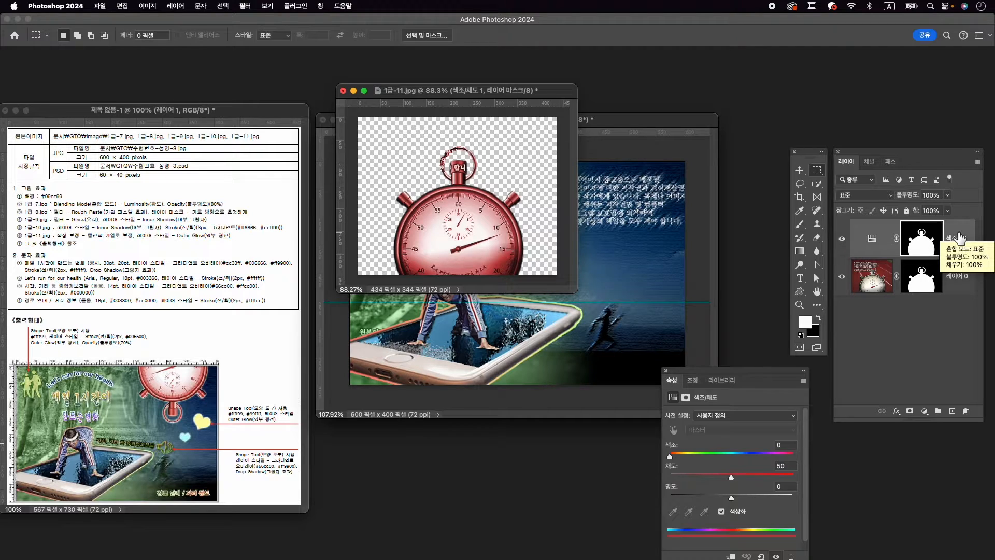
{"action": "key", "text": "super+alt+shift+e"}
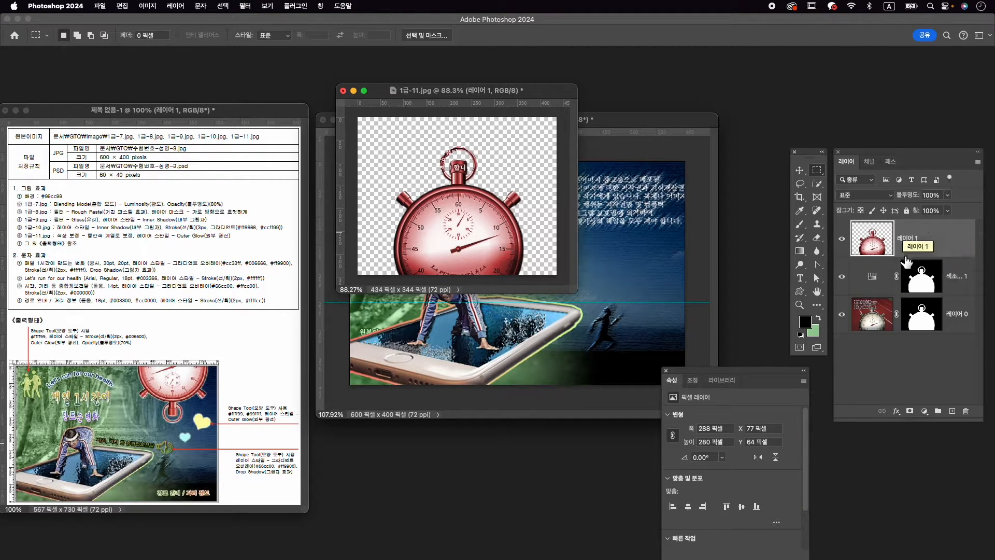
{"action": "key", "text": "v"}
{"action": "left_click_drag", "start_coordinate": [477, 239], "coordinate": [591, 358]}
Step: Close 1급-11.jpg without saving and move the copied stopwatch higher in the composition
{"action": "left_click", "coordinate": [343, 91]}
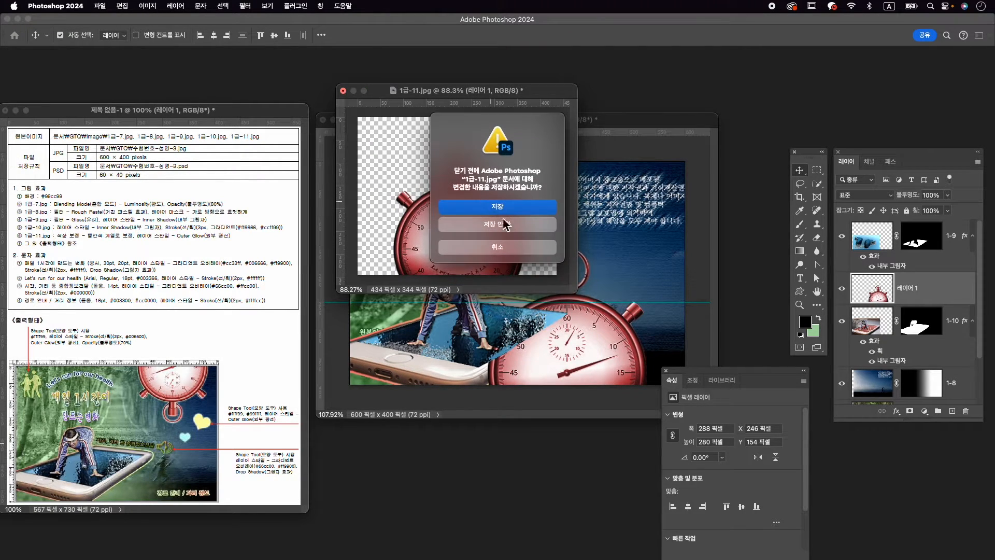
{"action": "left_click", "coordinate": [511, 236]}
{"action": "left_click_drag", "start_coordinate": [604, 348], "coordinate": [601, 281]}
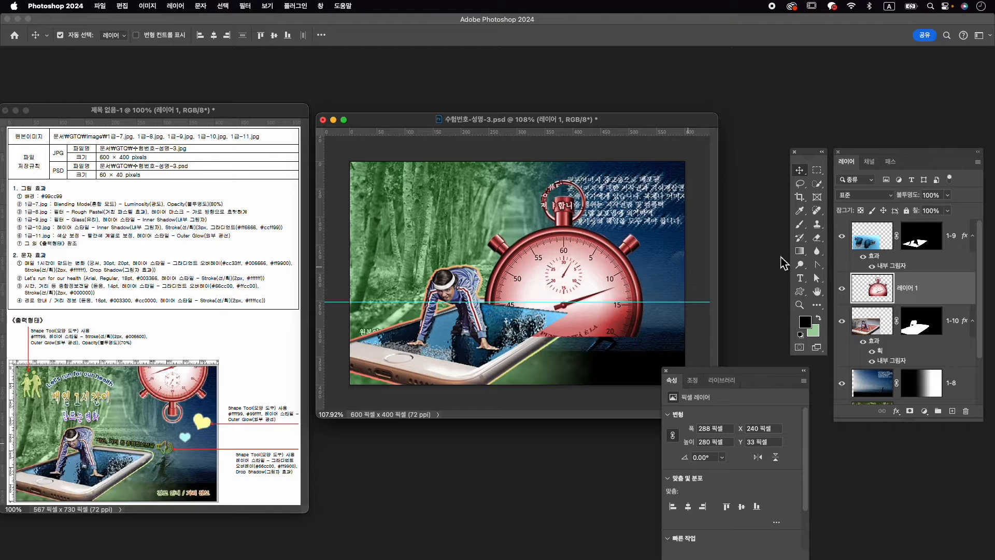
Step: Move the stopwatch layer above layer 1-9 and rename it 1-11
{"action": "left_click", "coordinate": [960, 243]}
{"action": "left_click_drag", "start_coordinate": [928, 302], "coordinate": [924, 231]}
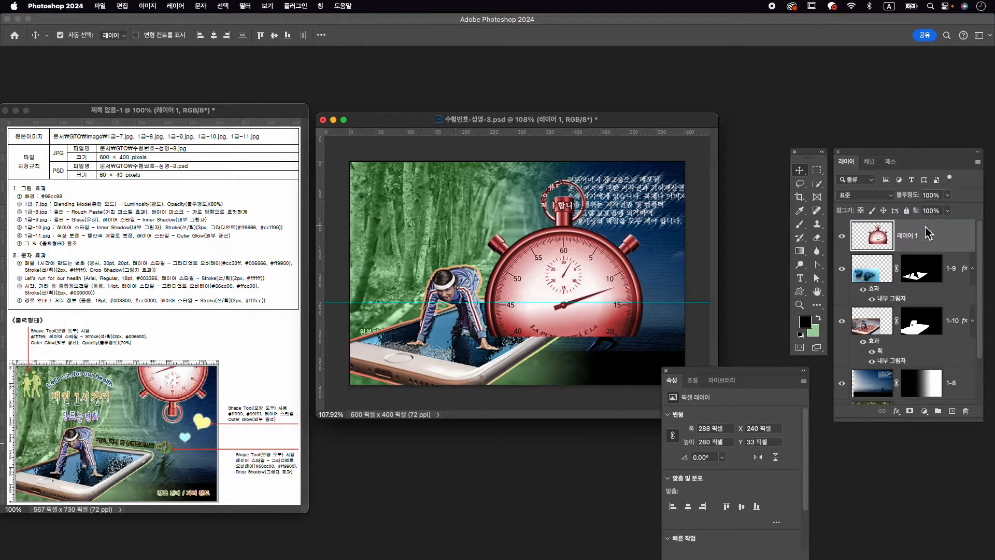
{"action": "double_click", "coordinate": [915, 237]}
{"action": "type", "text": "1-11"}
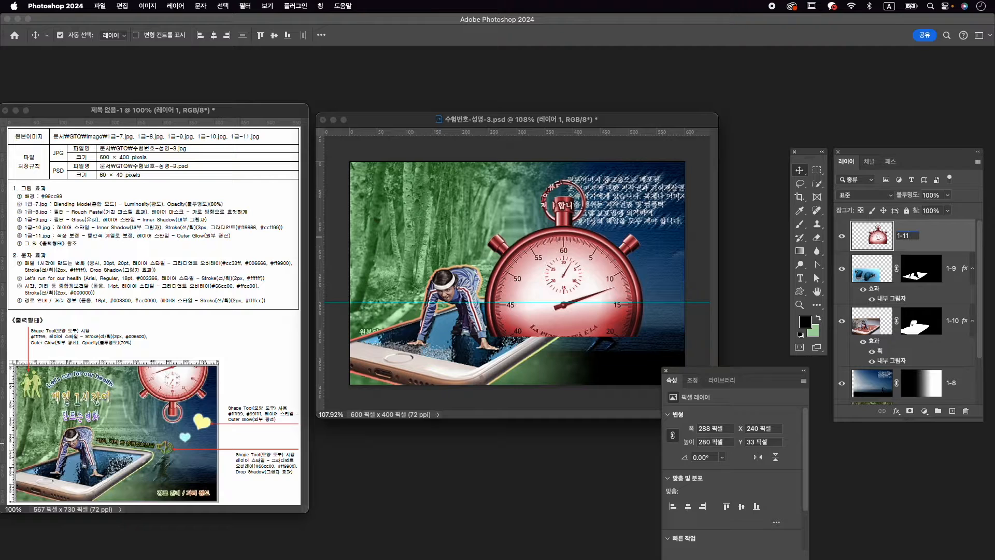
{"action": "key", "text": "Return"}
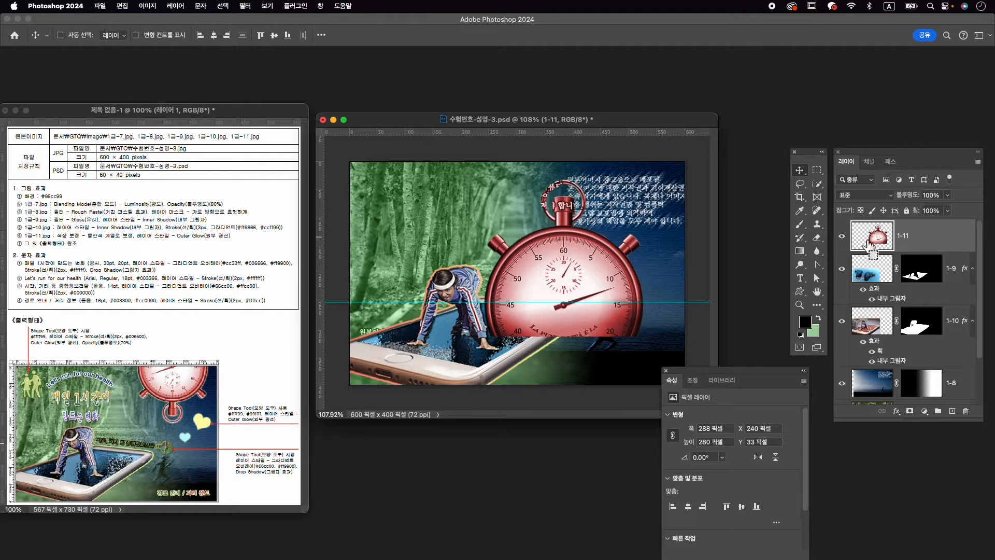
Step: Flip the stopwatch vertically with Free Transform, then scale it to about 75% and move it toward the canvas's upper right
{"action": "key", "text": "super+t"}
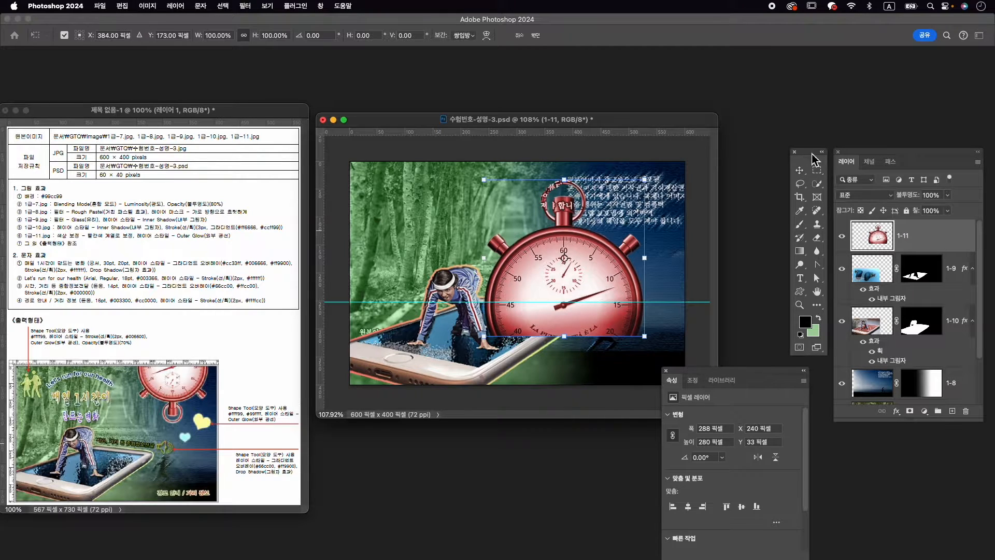
{"action": "right_click", "coordinate": [625, 240]}
{"action": "left_click", "coordinate": [642, 502]}
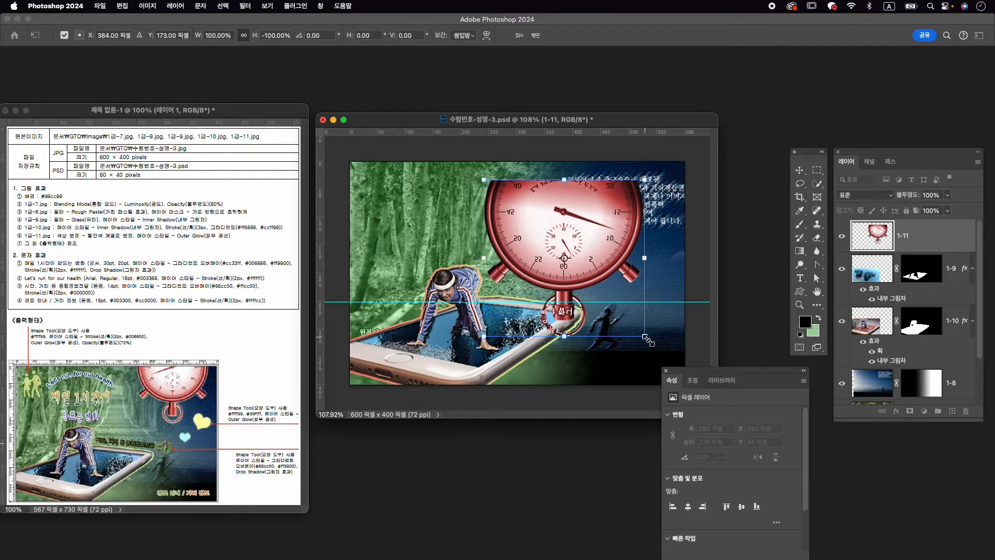
{"action": "left_click_drag", "start_coordinate": [647, 339], "coordinate": [626, 320]}
{"action": "left_click_drag", "start_coordinate": [604, 255], "coordinate": [634, 205]}
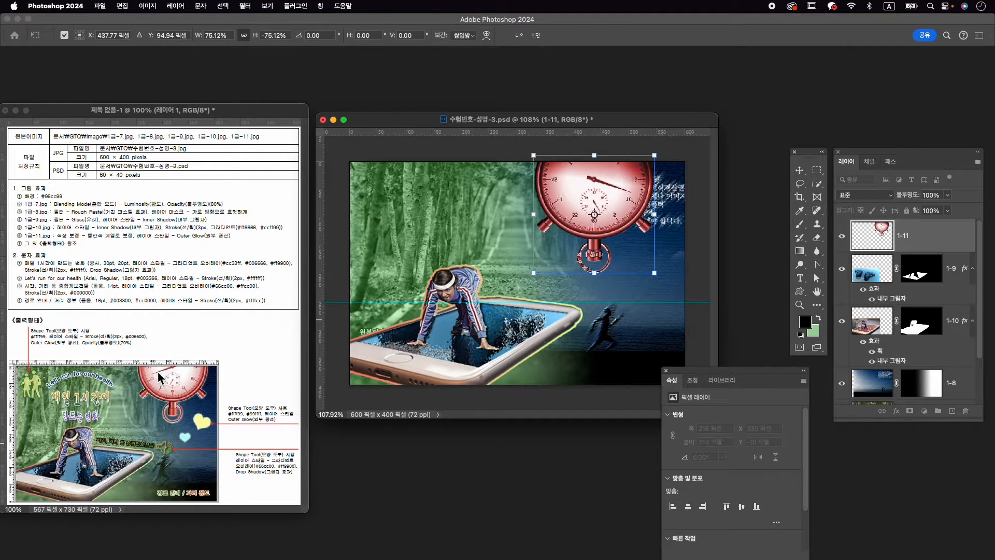
Step: Flip the stopwatch horizontally and position it at X 470, Y 66 at 75% scale, running past the canvas's top edge
{"action": "right_click", "coordinate": [627, 190]}
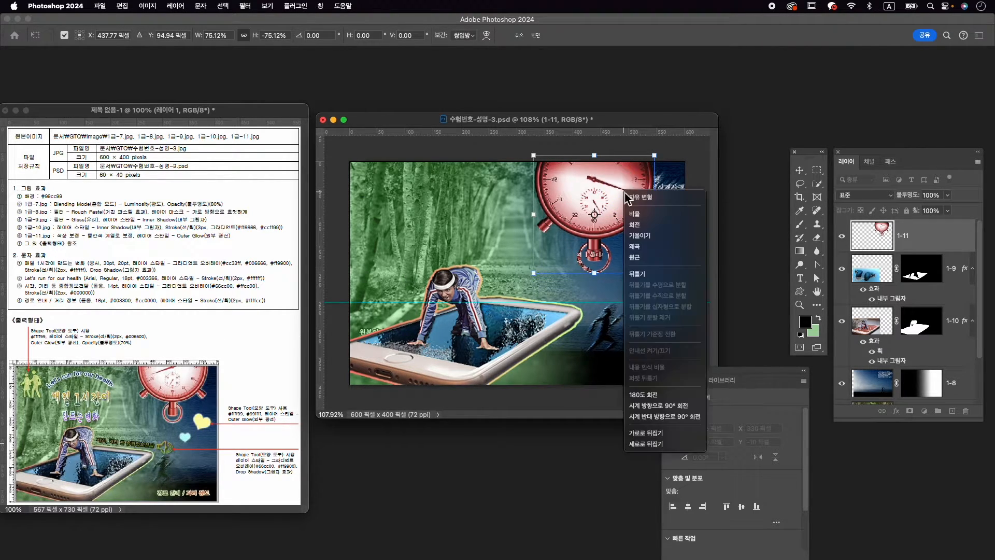
{"action": "left_click", "coordinate": [665, 435]}
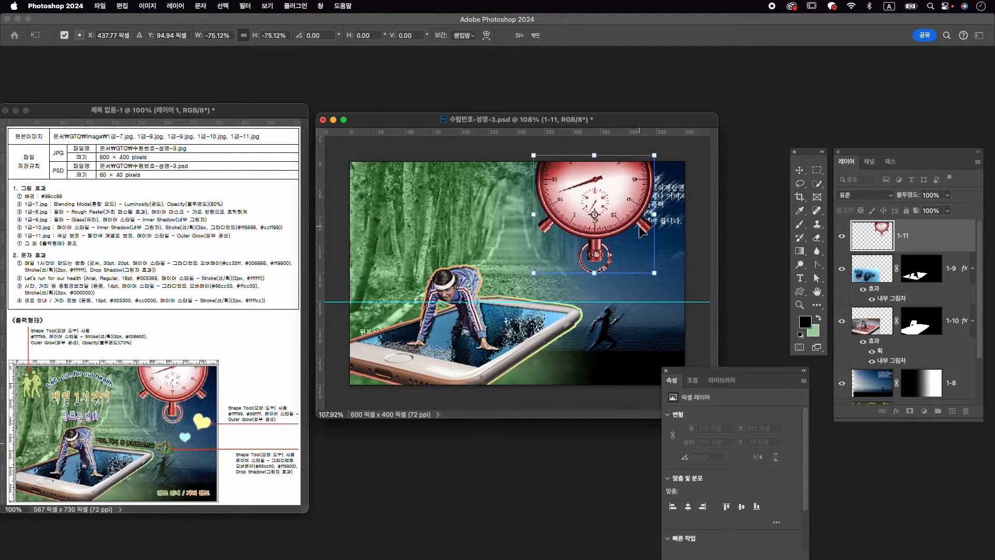
{"action": "left_click_drag", "start_coordinate": [611, 192], "coordinate": [629, 191]}
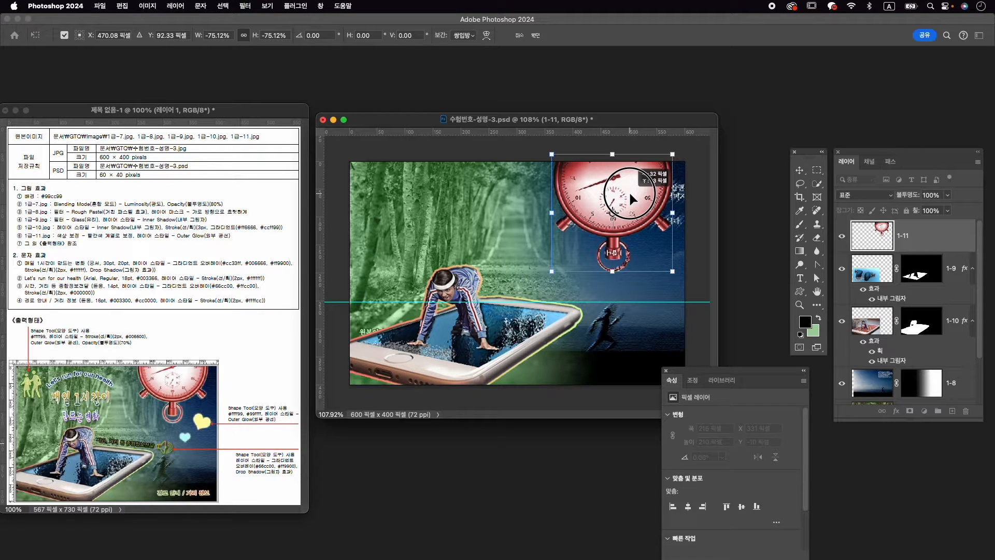
{"action": "left_click_drag", "start_coordinate": [629, 191], "coordinate": [630, 209]}
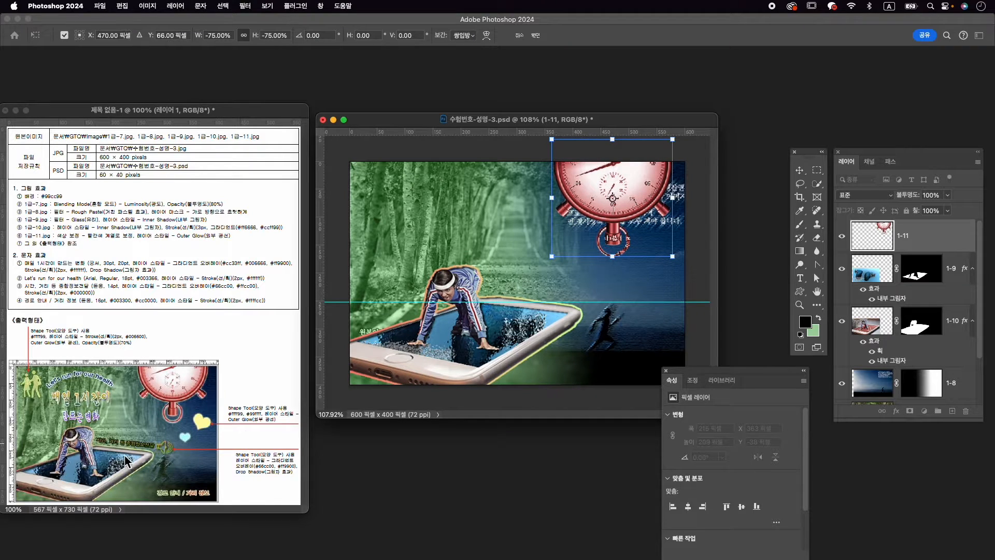
{"action": "key", "text": "Return"}
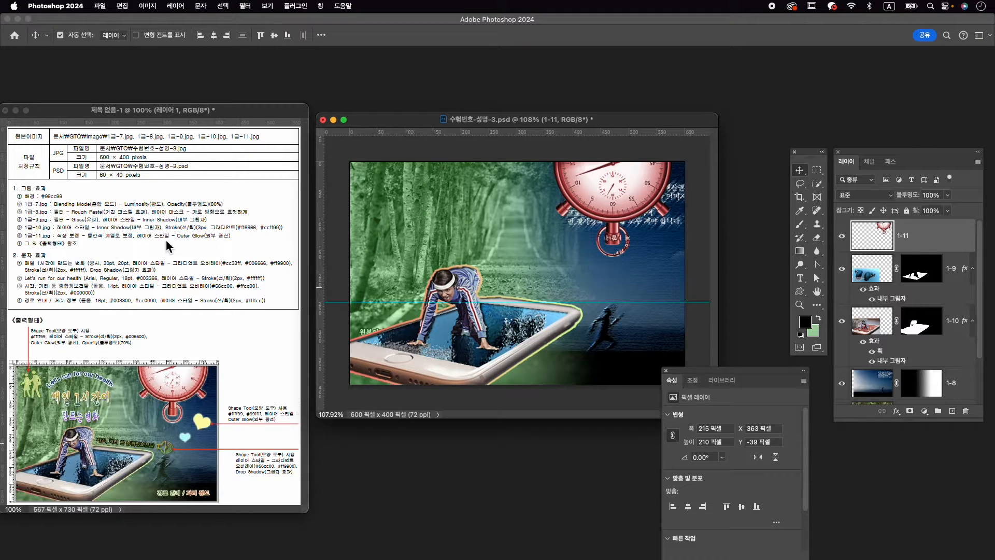
Step: Add an Outer Glow layer style to the 1-11 stopwatch layer
{"action": "left_click", "coordinate": [897, 411]}
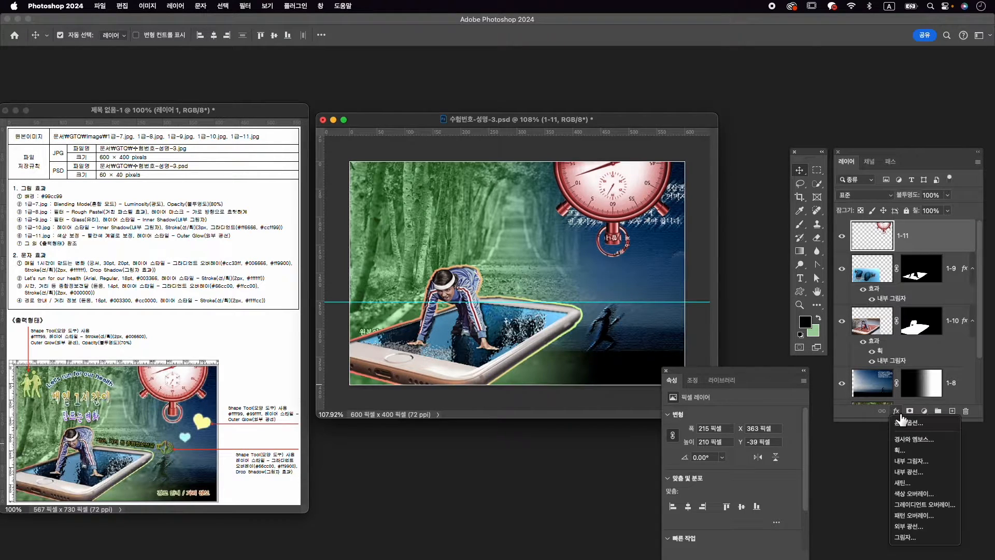
{"action": "left_click", "coordinate": [935, 526]}
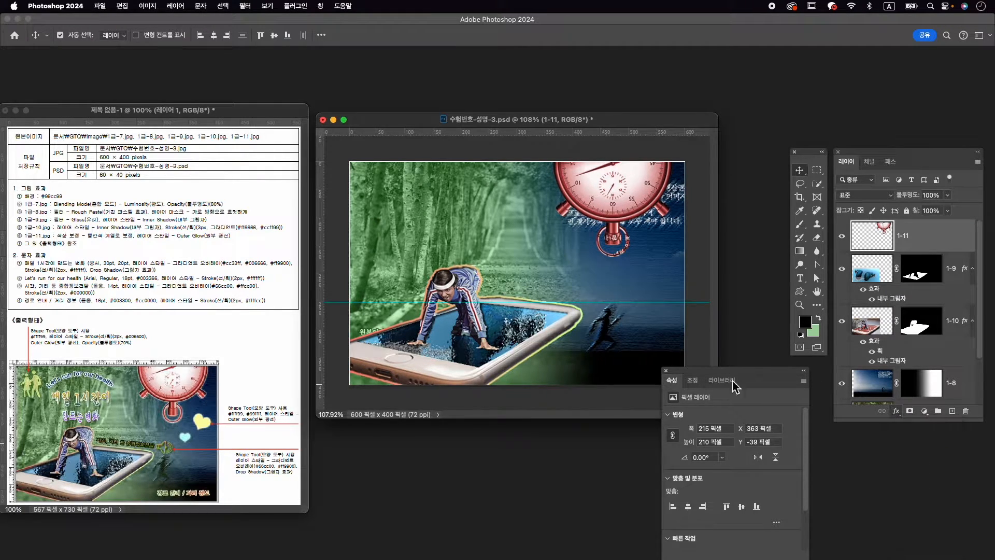
{"action": "left_click", "coordinate": [912, 295]}
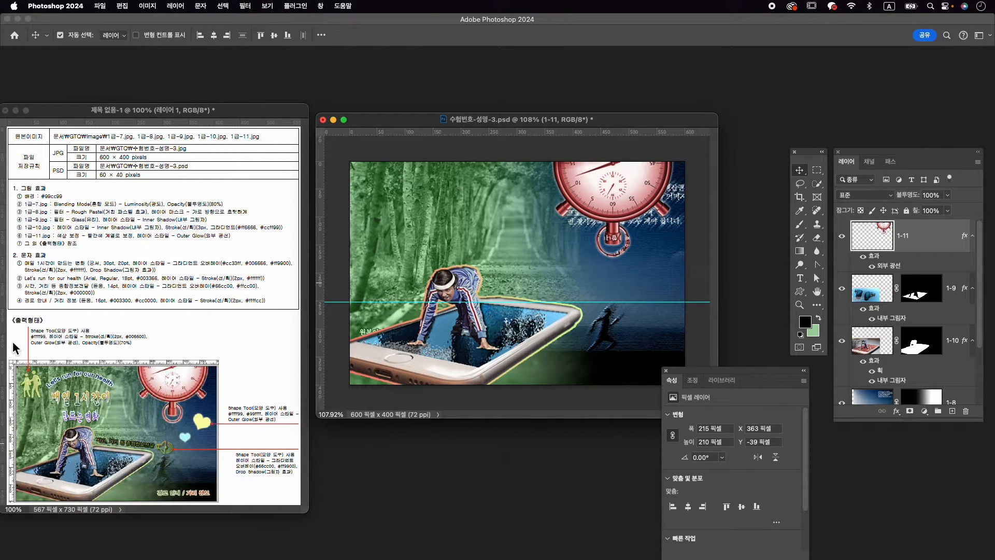
Step: Browse the legacy custom shapes and choose the School shape showing two walking figures
{"action": "left_click", "coordinate": [315, 7]}
{"action": "left_click", "coordinate": [329, 157]}
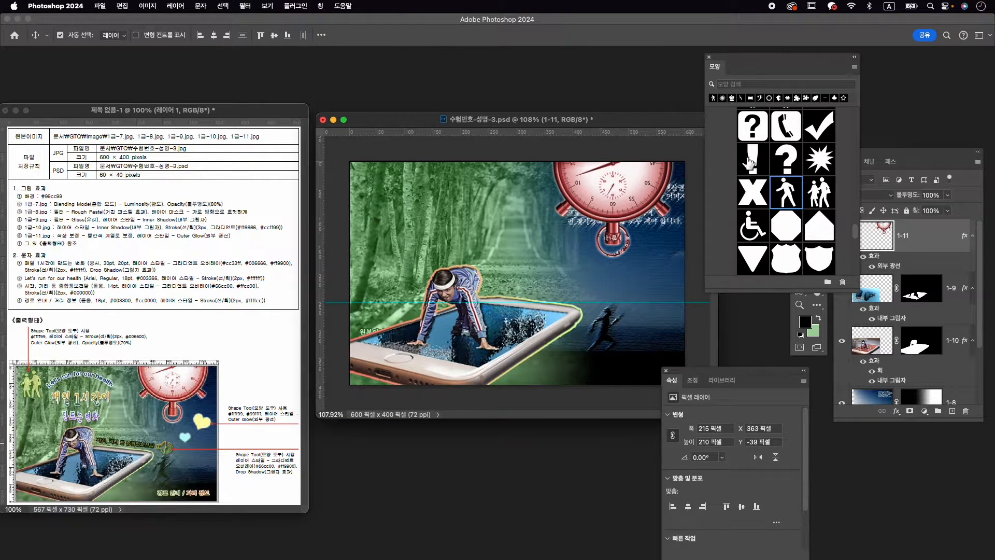
{"action": "left_click", "coordinate": [824, 199]}
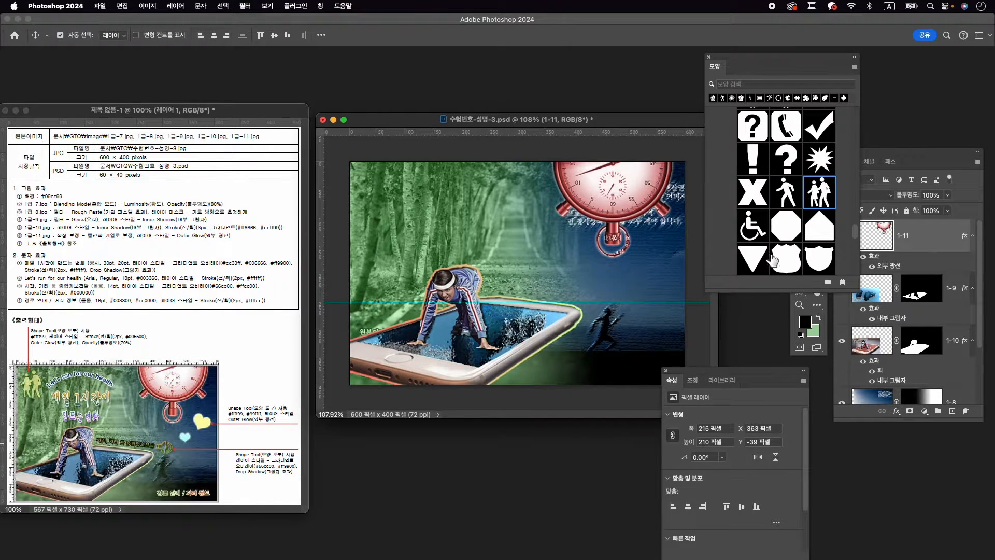
{"action": "left_click_drag", "start_coordinate": [785, 295], "coordinate": [788, 270]}
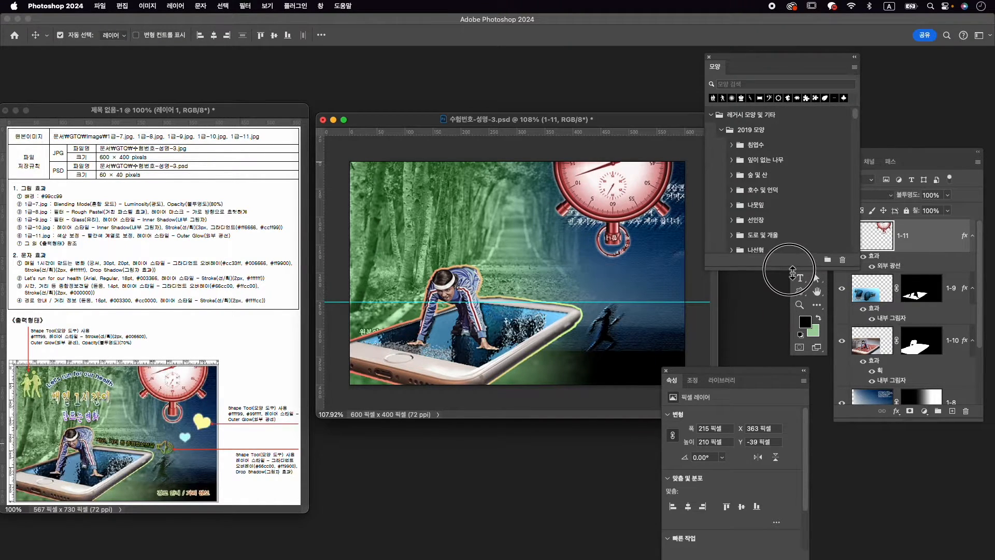
{"action": "scroll", "coordinate": [774, 206], "scroll_direction": "down", "scroll_amount": 15}
{"action": "scroll", "coordinate": [757, 223], "scroll_direction": "up", "scroll_amount": 5}
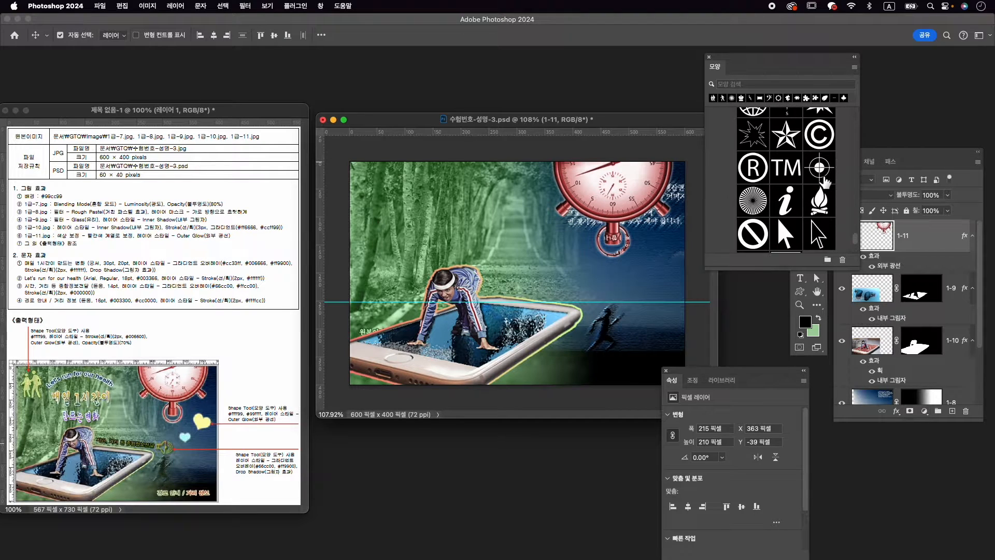
{"action": "scroll", "coordinate": [737, 239], "scroll_direction": "down", "scroll_amount": 5}
{"action": "scroll", "coordinate": [741, 233], "scroll_direction": "up", "scroll_amount": 10}
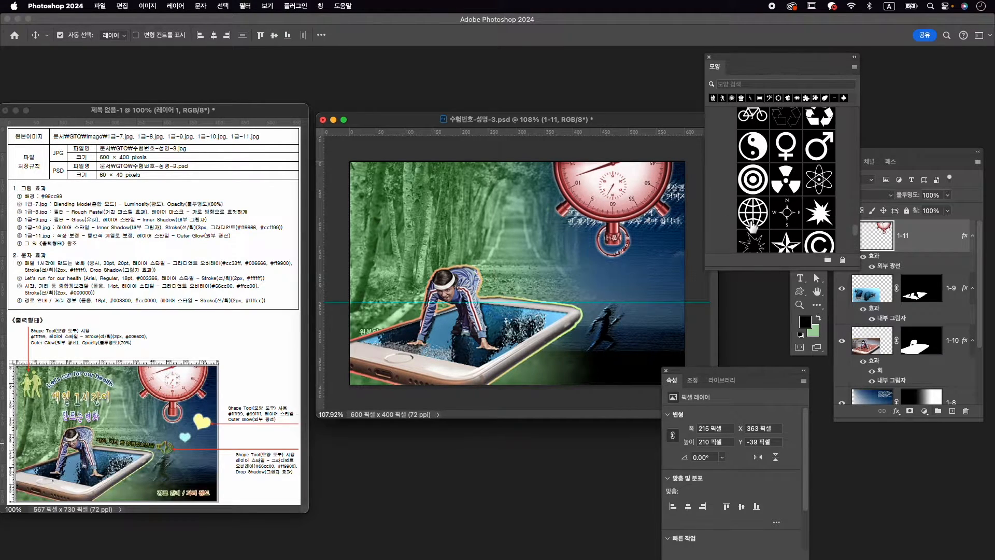
{"action": "scroll", "coordinate": [749, 222], "scroll_direction": "up", "scroll_amount": 1}
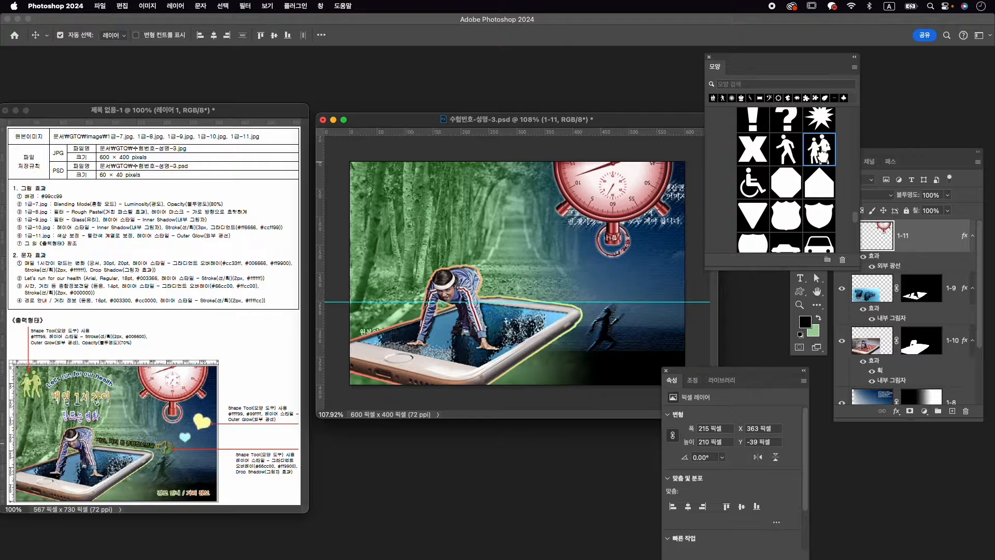
Step: Draw the two-figure shape about 67 × 86 px in the canvas's upper left corner and fill it with #ffff99
{"action": "left_click", "coordinate": [801, 292]}
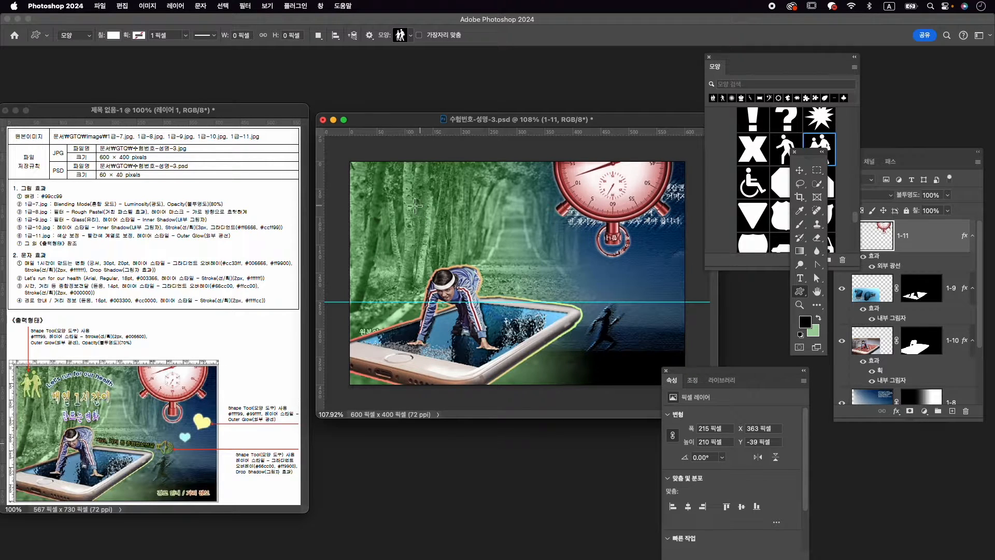
{"action": "left_click_drag", "start_coordinate": [363, 179], "coordinate": [396, 223]}
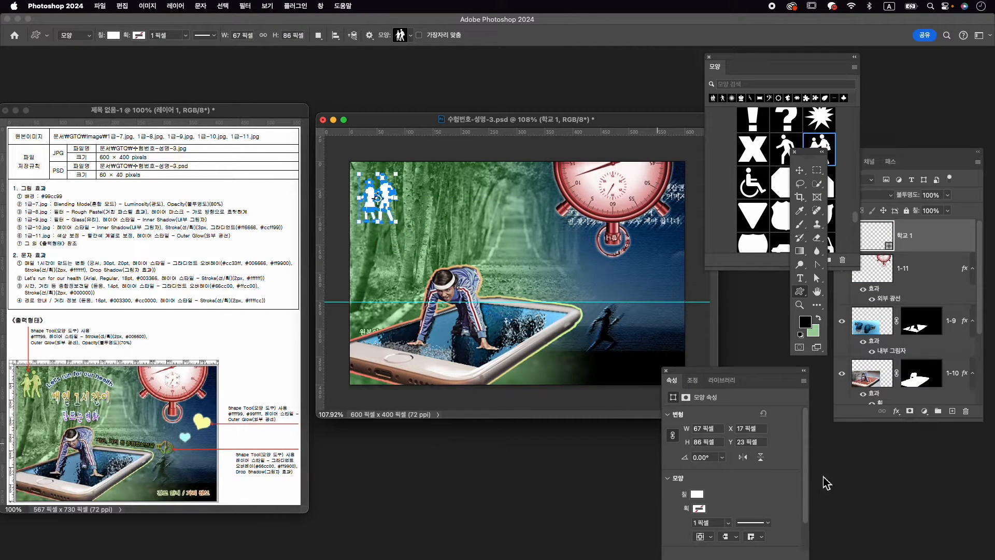
{"action": "left_click", "coordinate": [697, 494]}
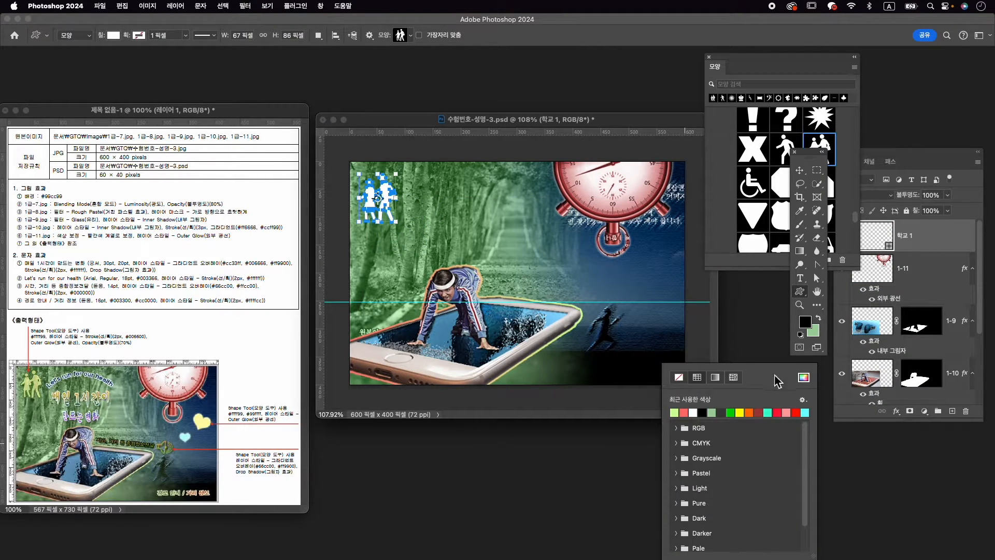
{"action": "key", "text": "Escape"}
{"action": "left_click", "coordinate": [696, 494]}
{"action": "left_click", "coordinate": [804, 377]}
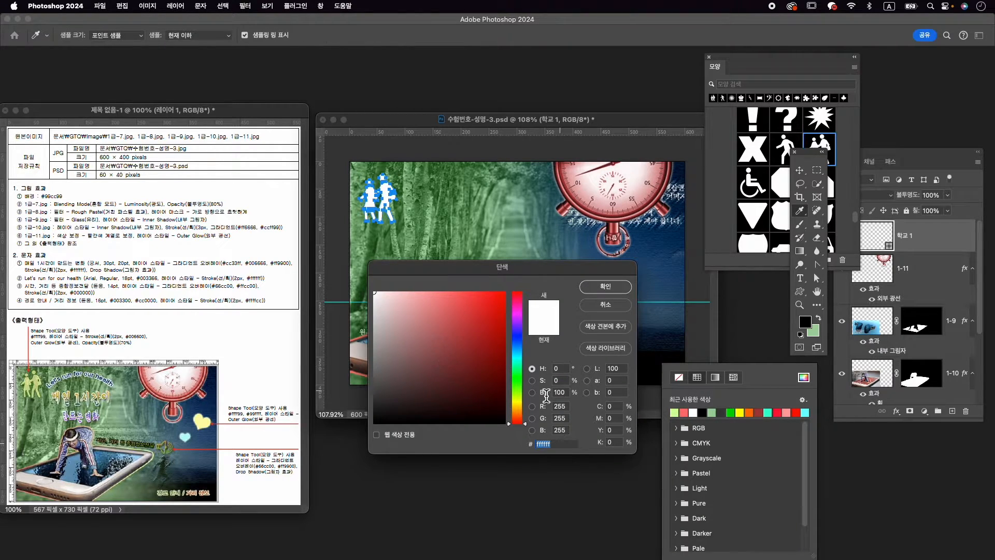
{"action": "type", "text": "ffff99"}
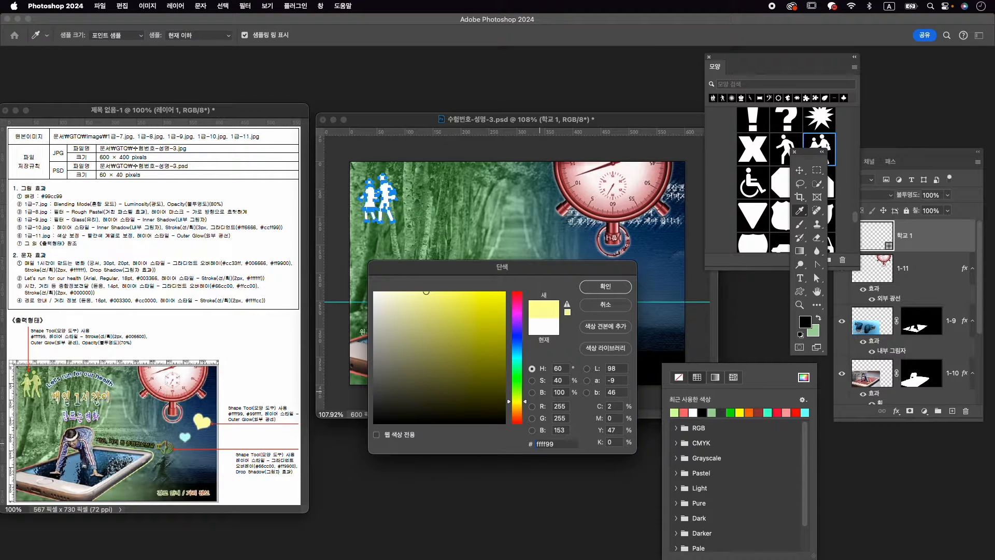
{"action": "key", "text": "Return"}
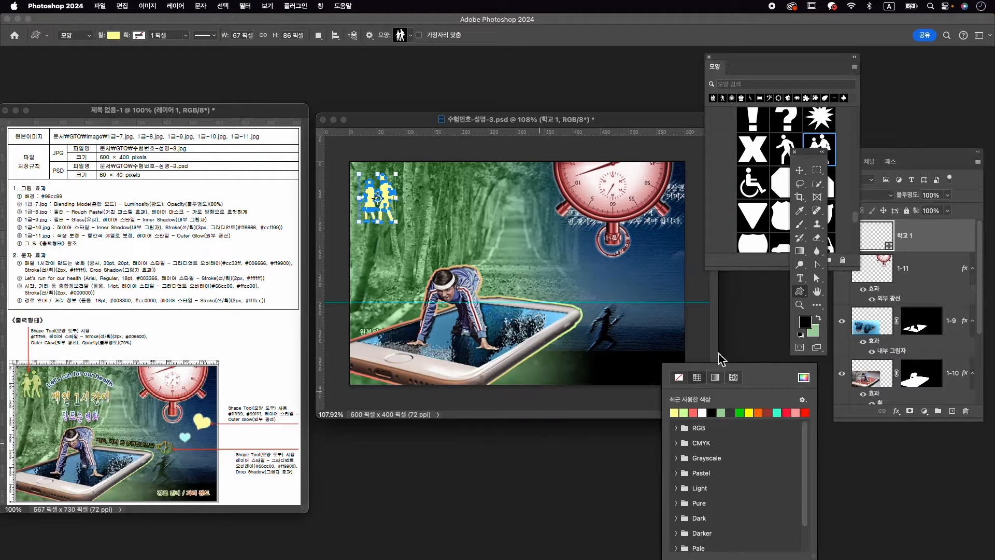
Step: Add a 2 px Stroke layer style in solid #006600 to the two-figure shape layer
{"action": "left_click", "coordinate": [896, 411]}
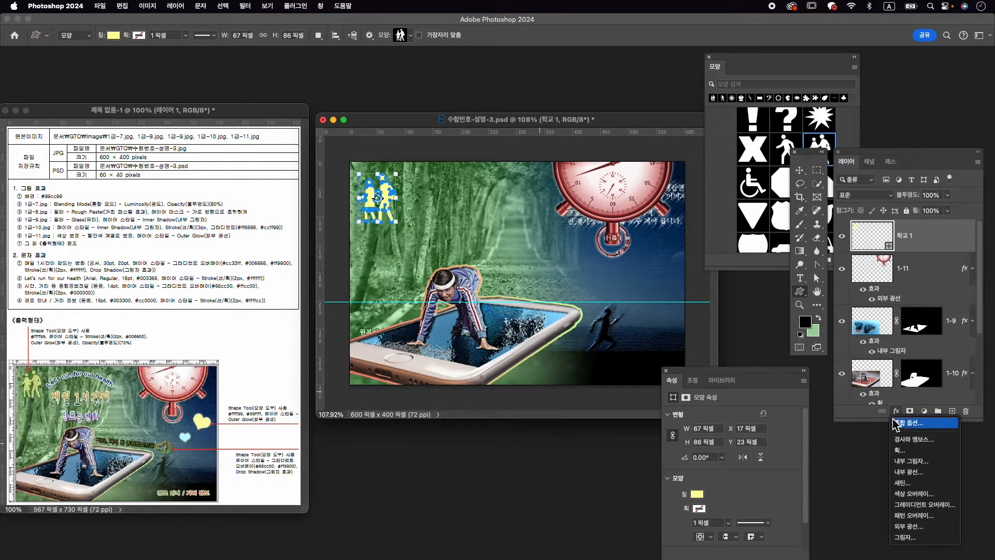
{"action": "left_click", "coordinate": [903, 450]}
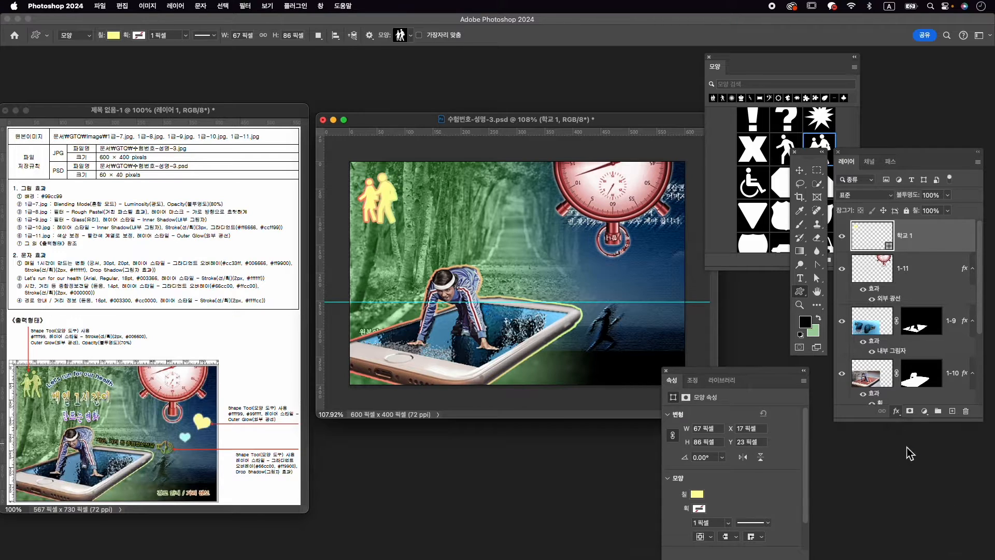
{"action": "type", "text": "2"}
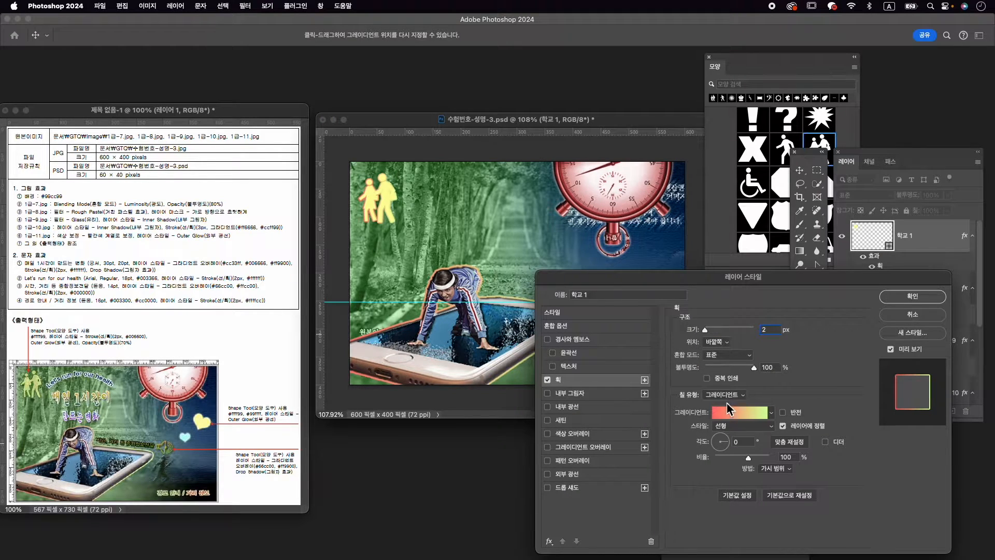
{"action": "left_click", "coordinate": [725, 396]}
{"action": "left_click", "coordinate": [720, 381]}
{"action": "left_click", "coordinate": [698, 414]}
{"action": "type", "text": "0"}
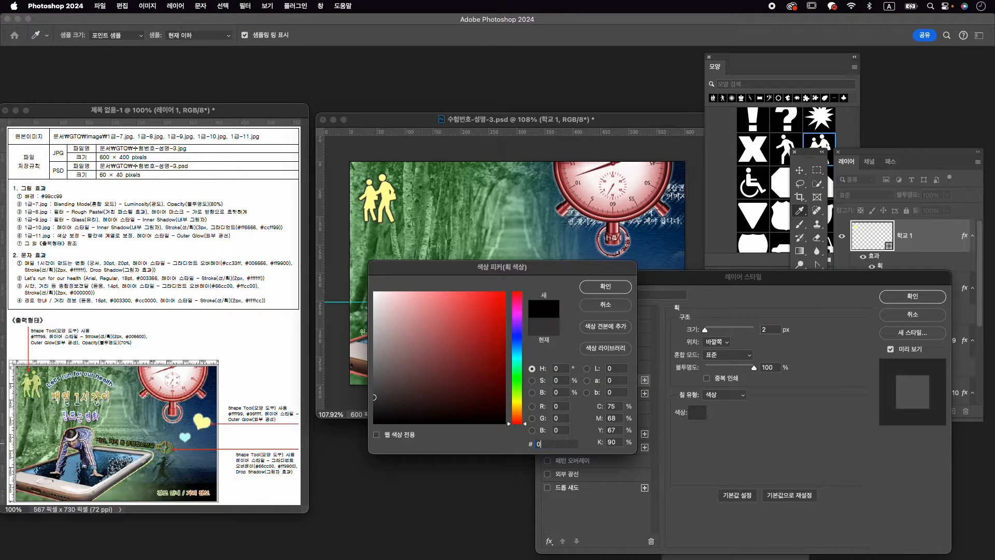
{"action": "type", "text": "06600"}
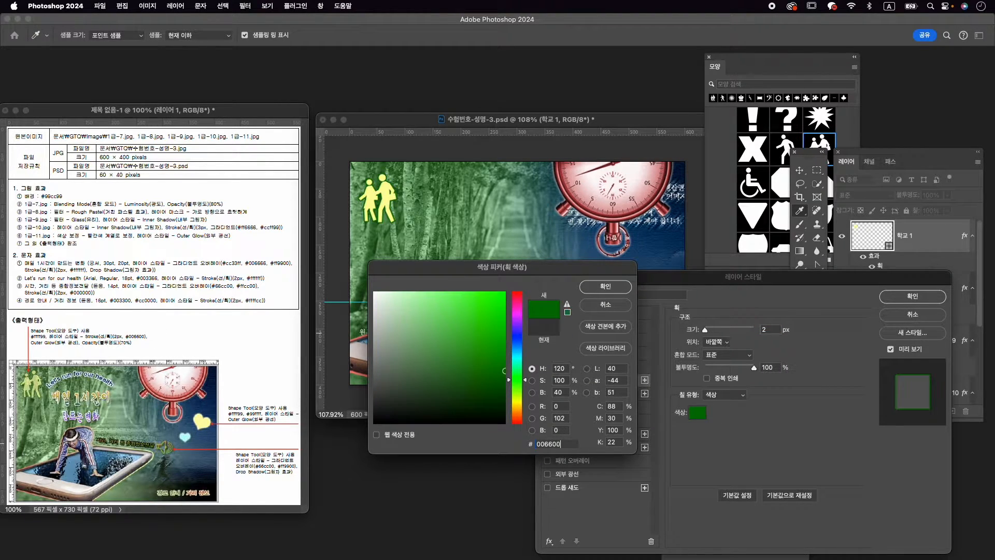
{"action": "key", "text": "Return"}
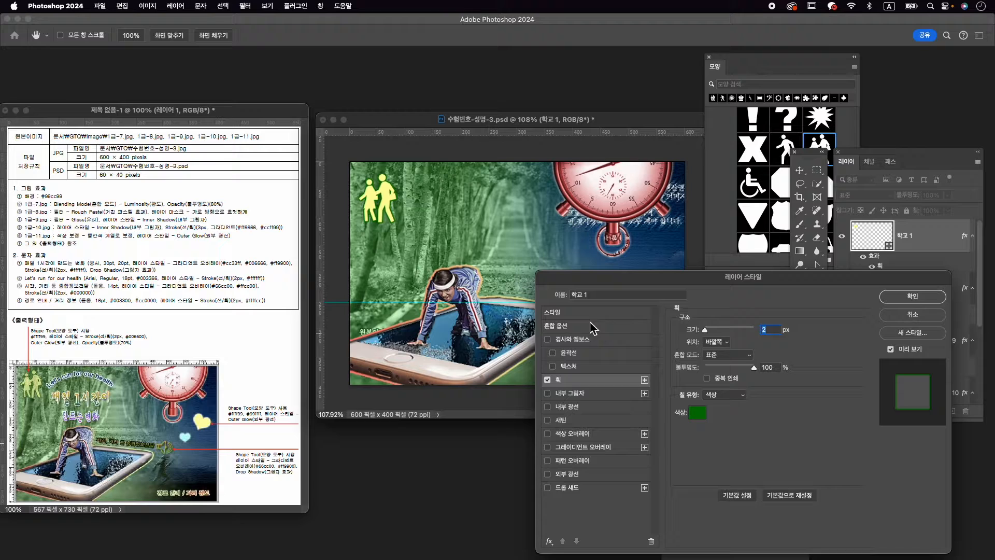
{"action": "left_click", "coordinate": [881, 295]}
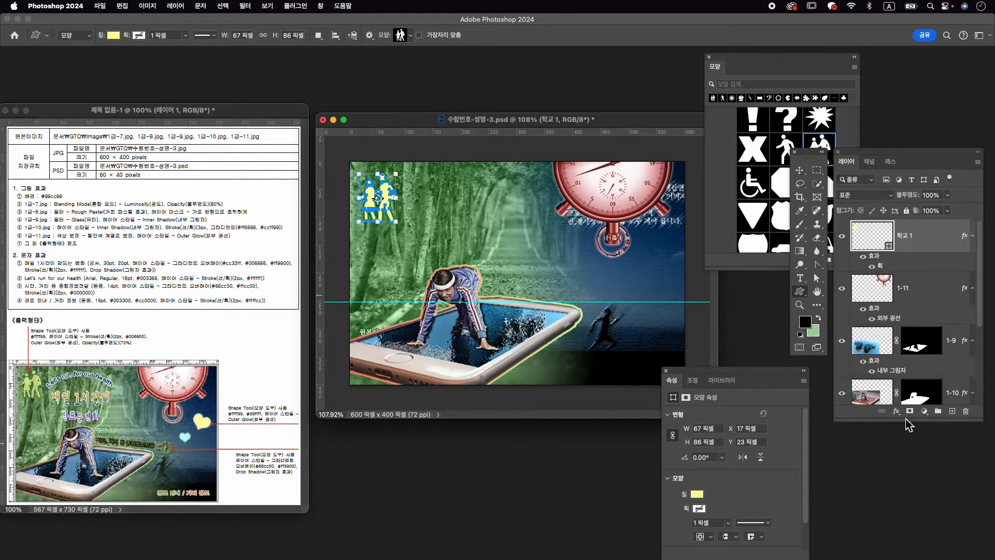
Step: Add an Outer Glow layer style to the two-figure shape layer and set the layer's opacity to 70%
{"action": "double_click", "coordinate": [881, 259]}
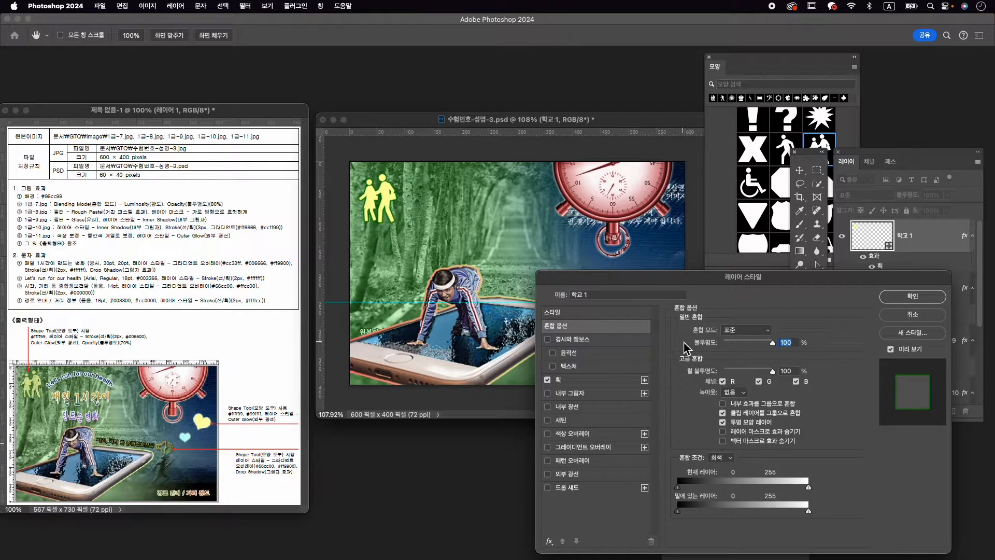
{"action": "left_click", "coordinate": [570, 473]}
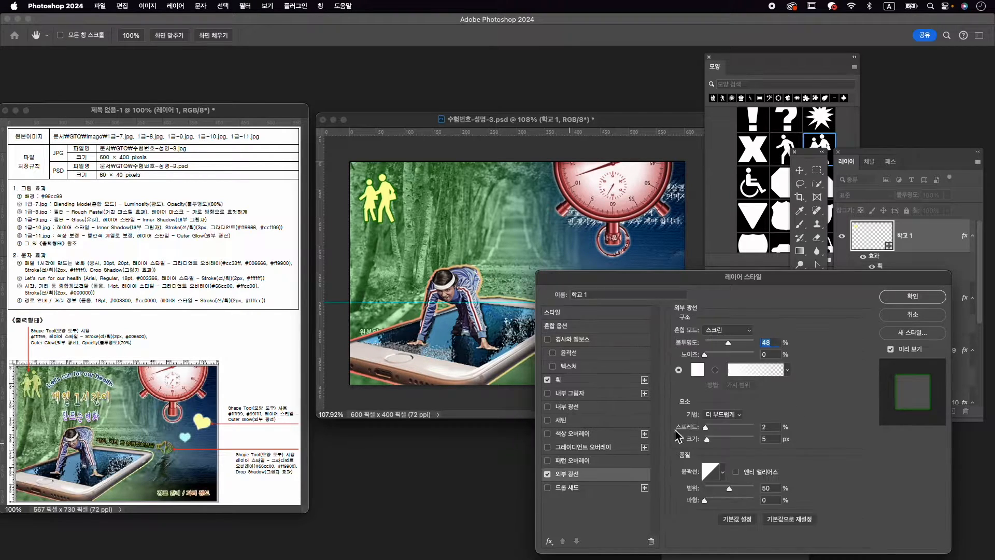
{"action": "left_click", "coordinate": [914, 298]}
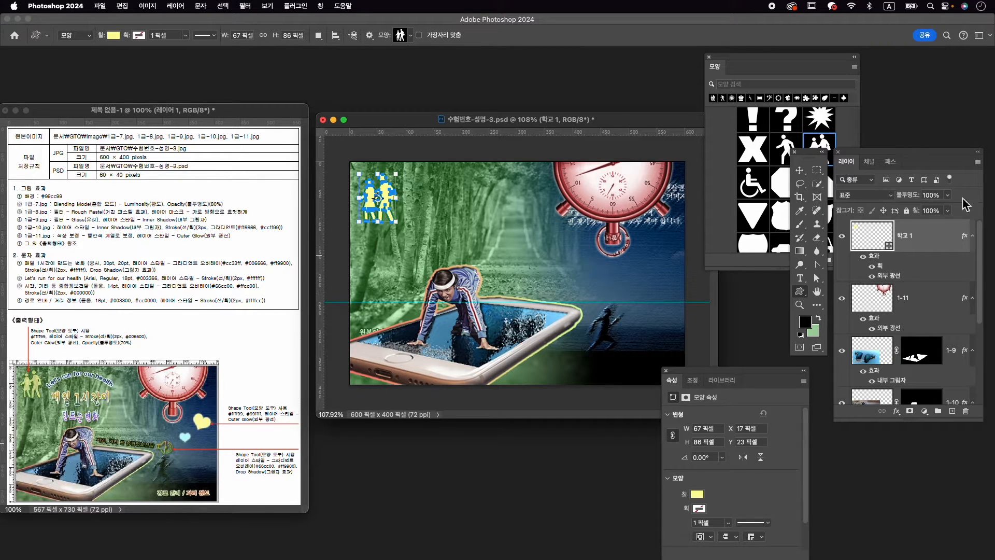
{"action": "left_click", "coordinate": [931, 195]}
{"action": "type", "text": "70"}
{"action": "key", "text": "Return"}
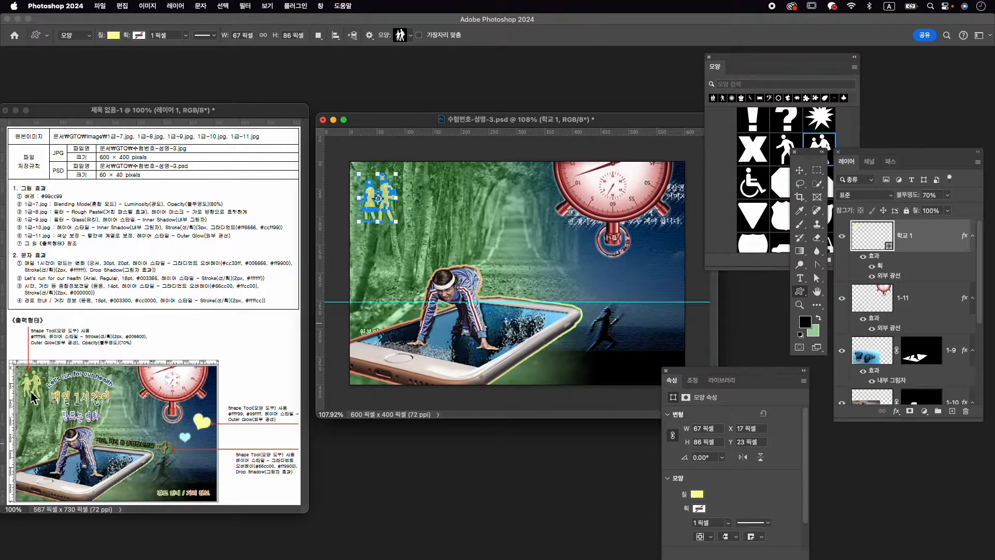
Step: Scale the two-figure shape to about 91% and move it closer to the canvas's upper left corner, at about X 46, Y 53
{"action": "key", "text": "ctrl+t"}
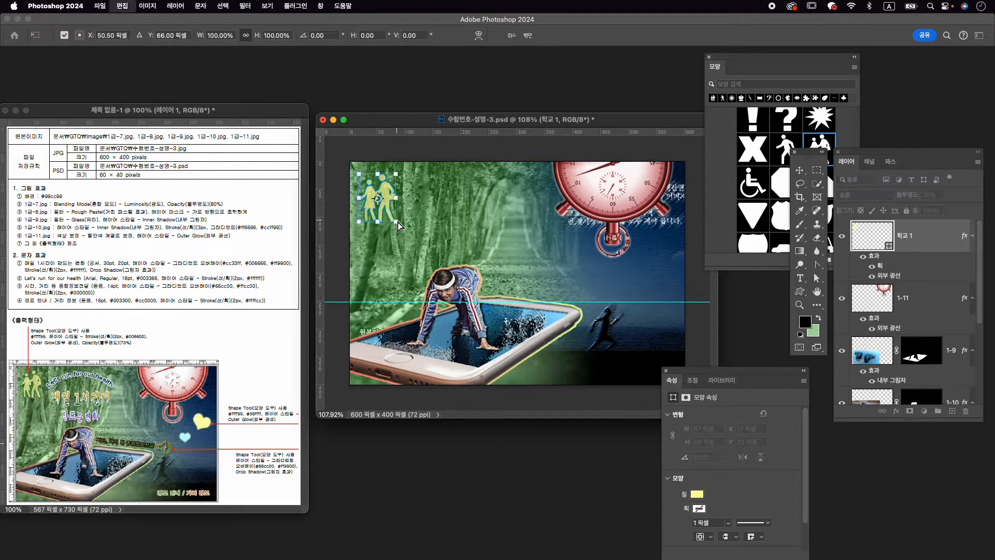
{"action": "left_click_drag", "start_coordinate": [395, 221], "coordinate": [390, 207]}
{"action": "key", "text": "Left"}
{"action": "key", "text": "Left"}
{"action": "key", "text": "Left"}
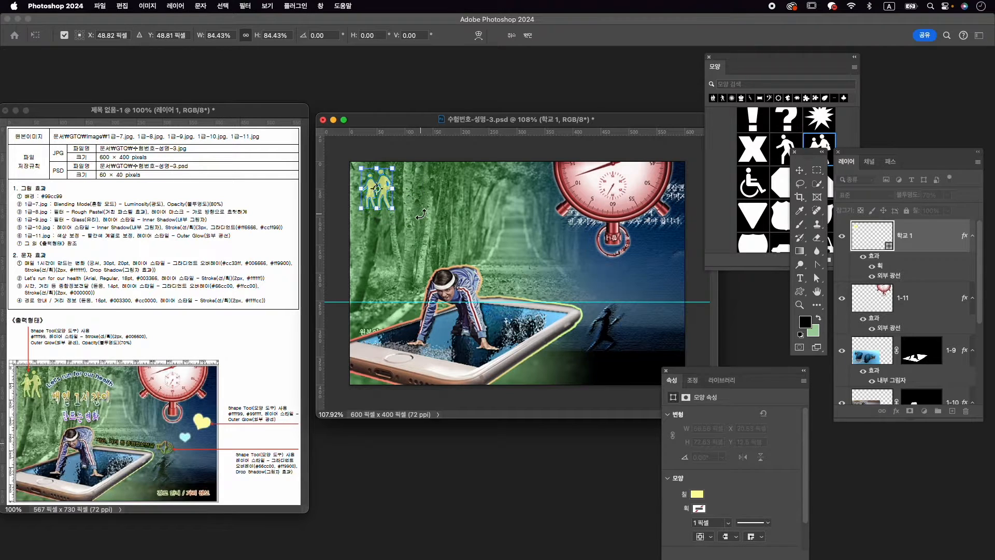
{"action": "key", "text": "Up"}
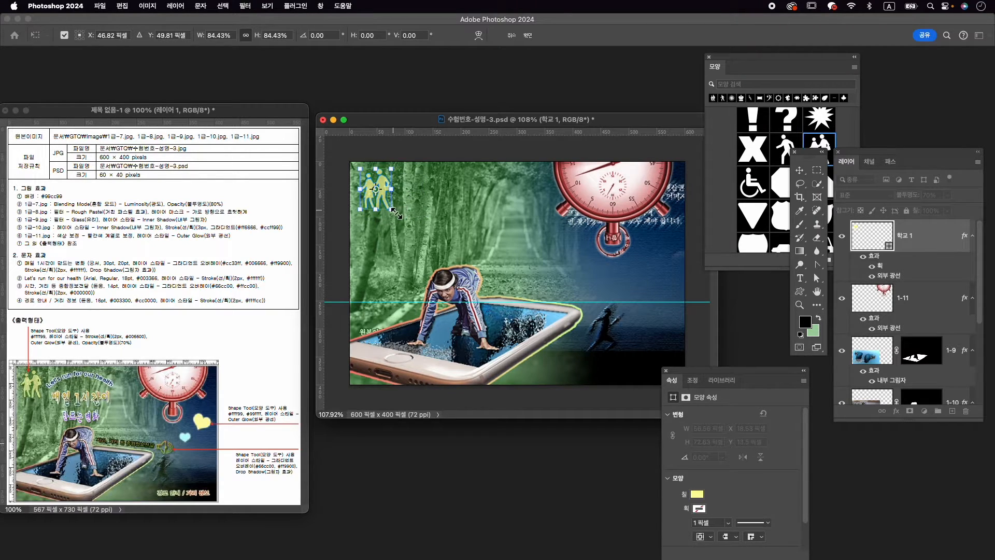
{"action": "left_click_drag", "start_coordinate": [395, 212], "coordinate": [398, 217]}
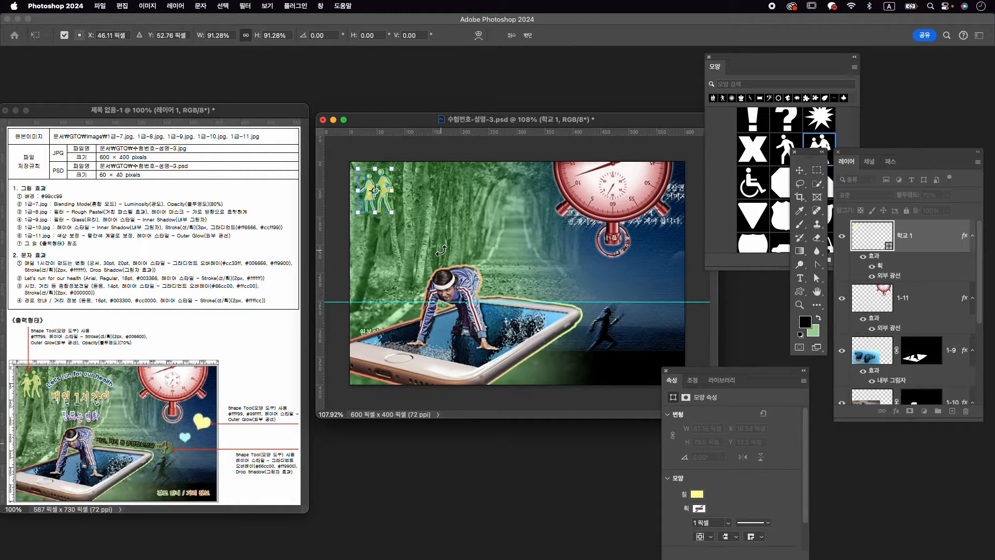
{"action": "key", "text": "Return"}
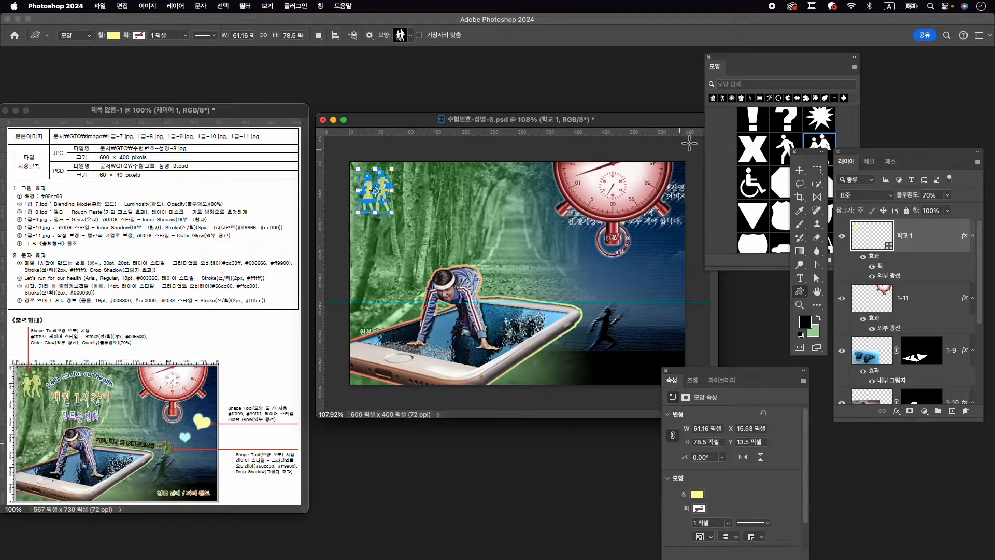
Step: Search the shape library for "하트" and select the solid heart from the legacy default shapes
{"action": "left_click", "coordinate": [774, 97]}
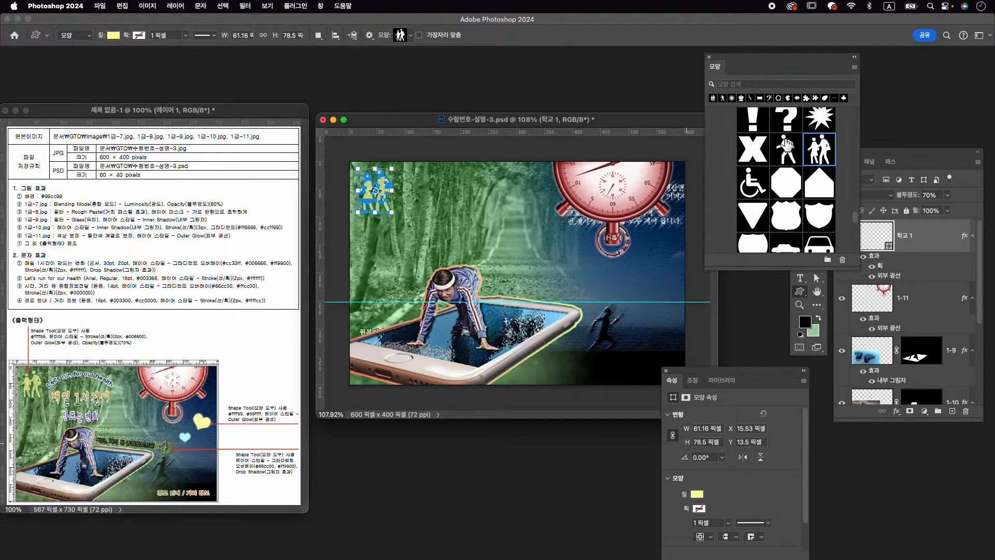
{"action": "key", "text": "g"}
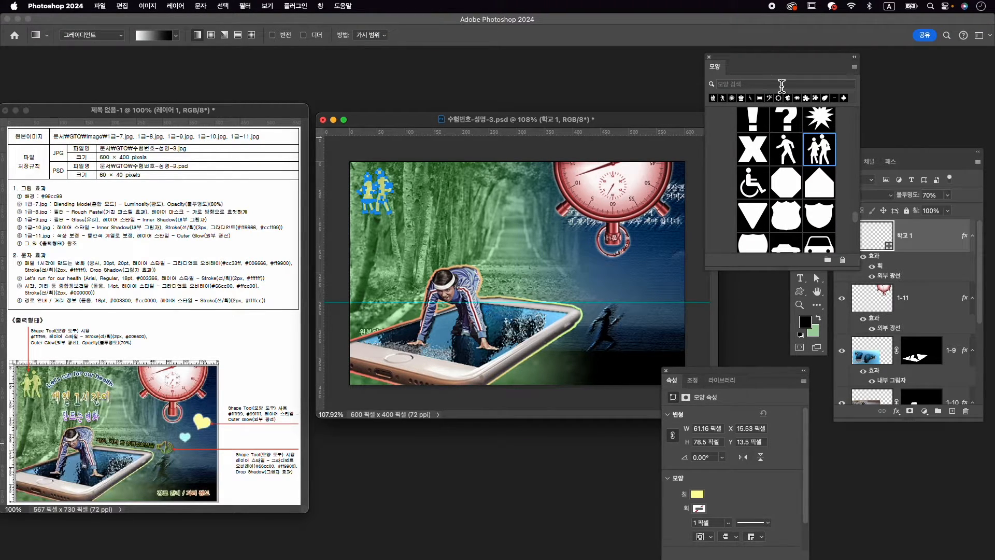
{"action": "left_click", "coordinate": [781, 83]}
{"action": "type", "text": "g"}
{"action": "key", "text": "BackSpace"}
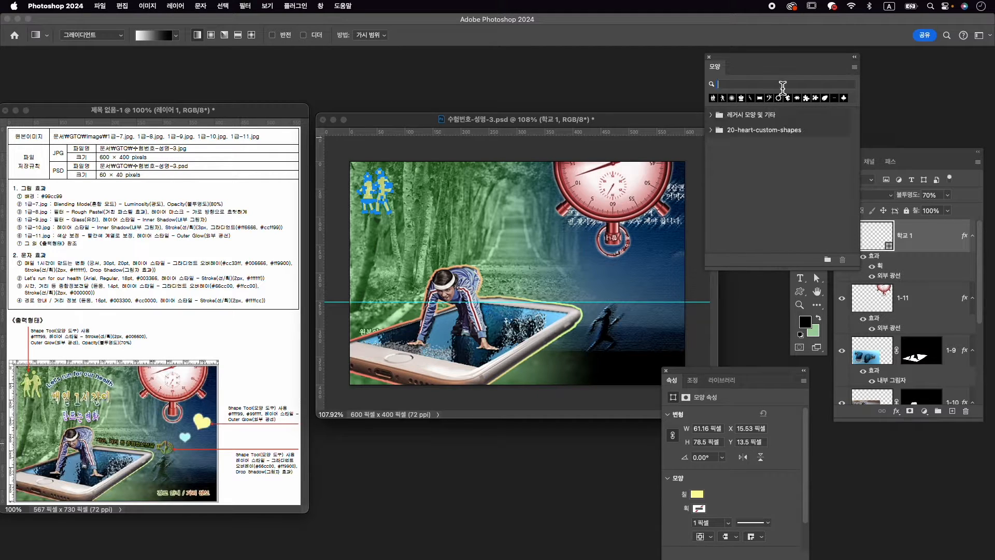
{"action": "key", "text": "Caps_Lock"}
{"action": "type", "text": "하트"}
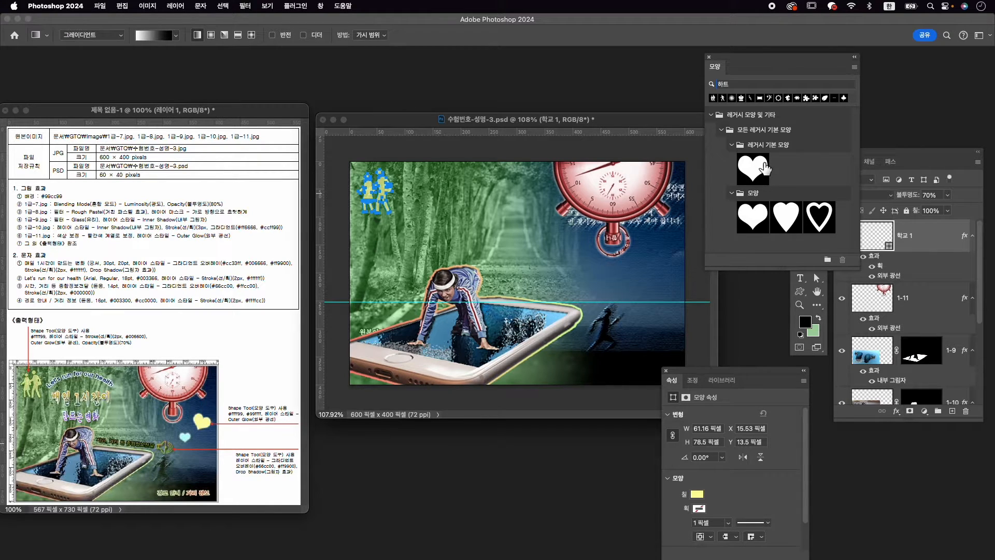
{"action": "left_click", "coordinate": [761, 171]}
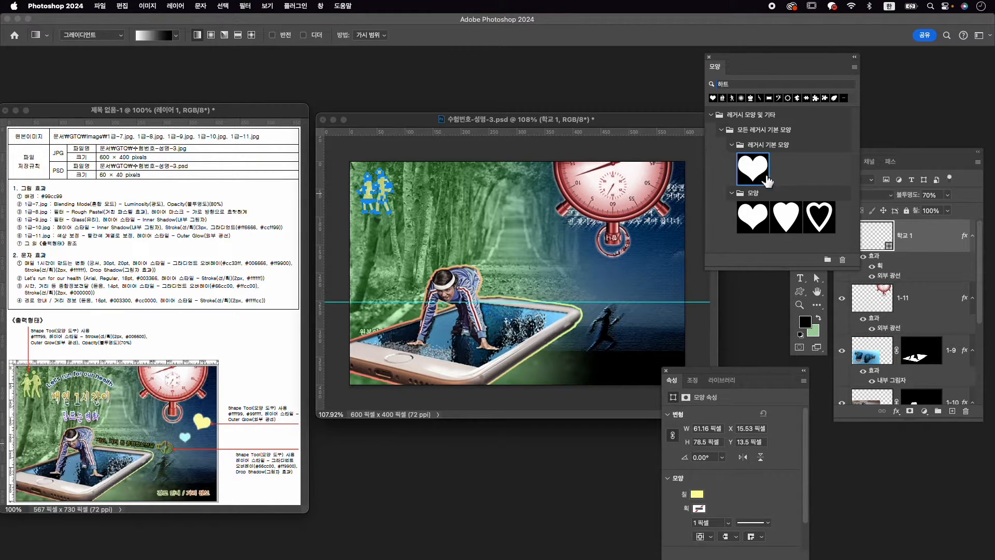
Step: Draw a heart about 63 × 55 px below the stopwatch and set its fill color to #ffff99
{"action": "left_click", "coordinate": [799, 293]}
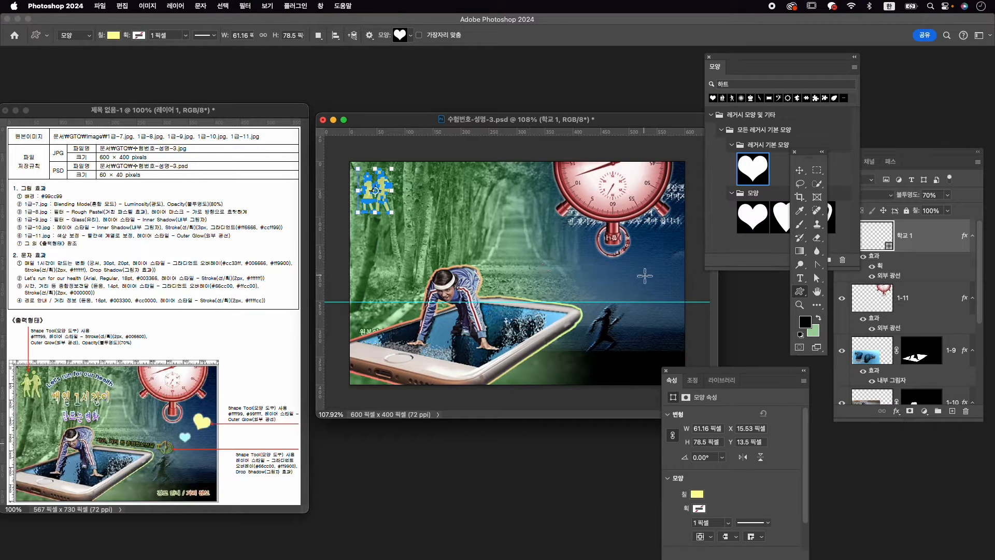
{"action": "left_click_drag", "start_coordinate": [641, 264], "coordinate": [672, 292]}
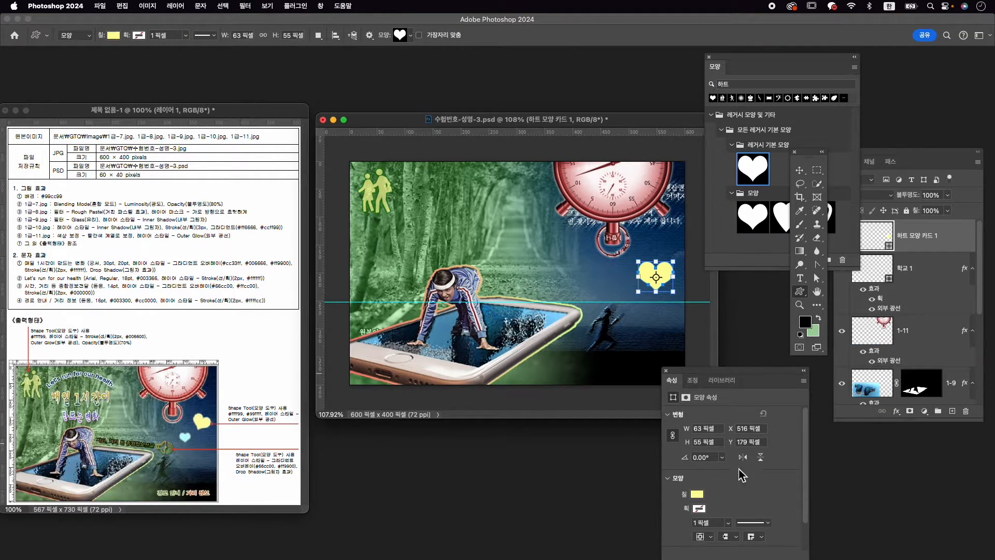
{"action": "left_click", "coordinate": [697, 495]}
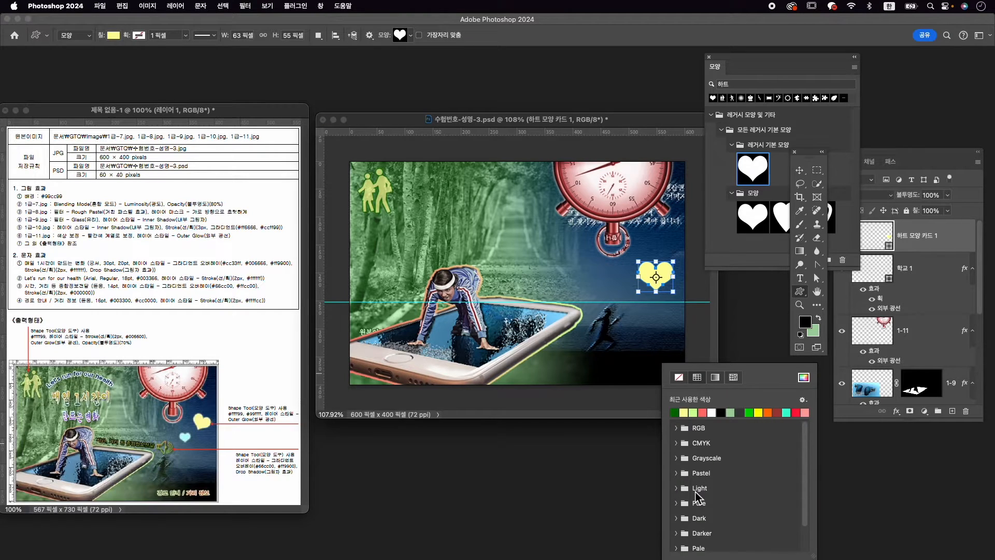
{"action": "left_click", "coordinate": [803, 377]}
{"action": "type", "text": "ffff99"}
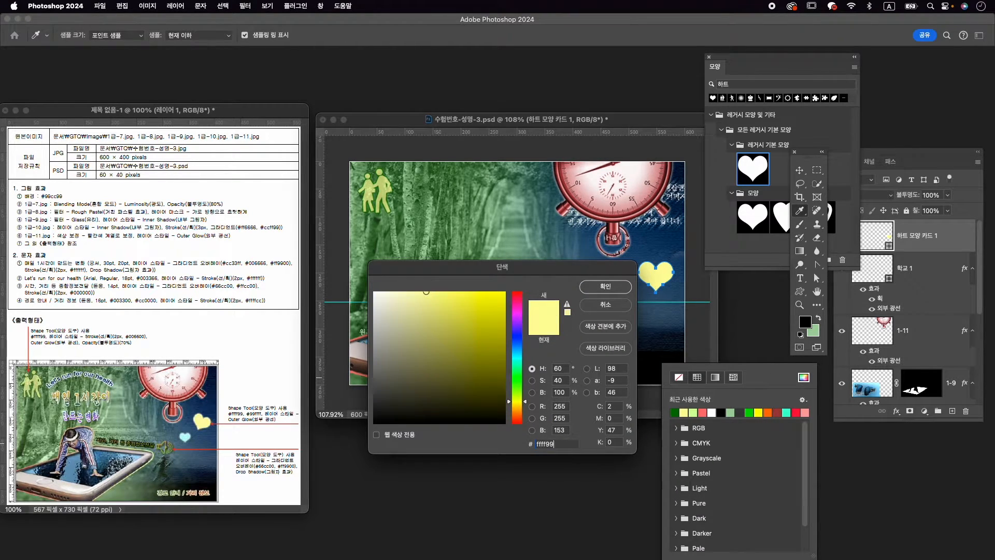
{"action": "key", "text": "Return"}
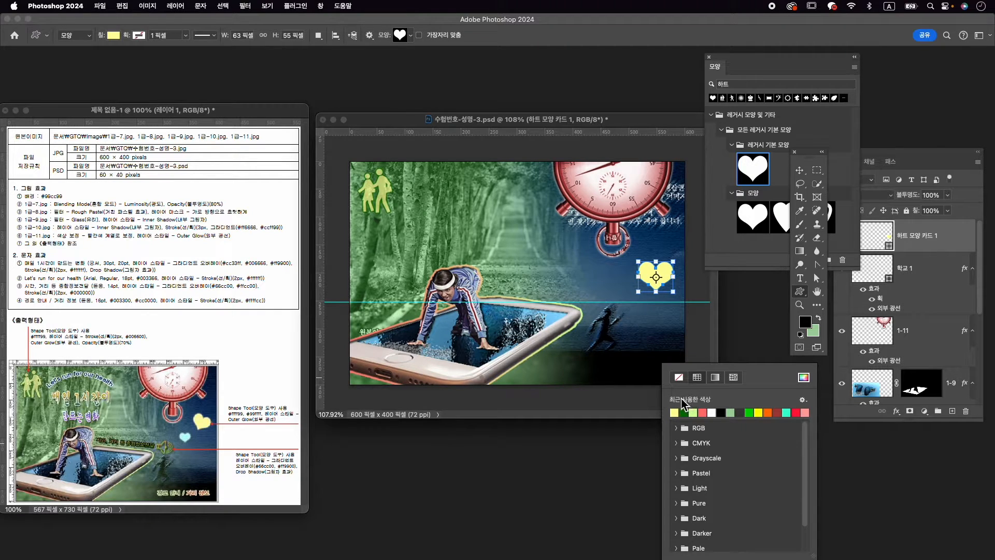
Step: Add an Outer Glow effect to the yellow heart's layer
{"action": "left_click", "coordinate": [896, 412]}
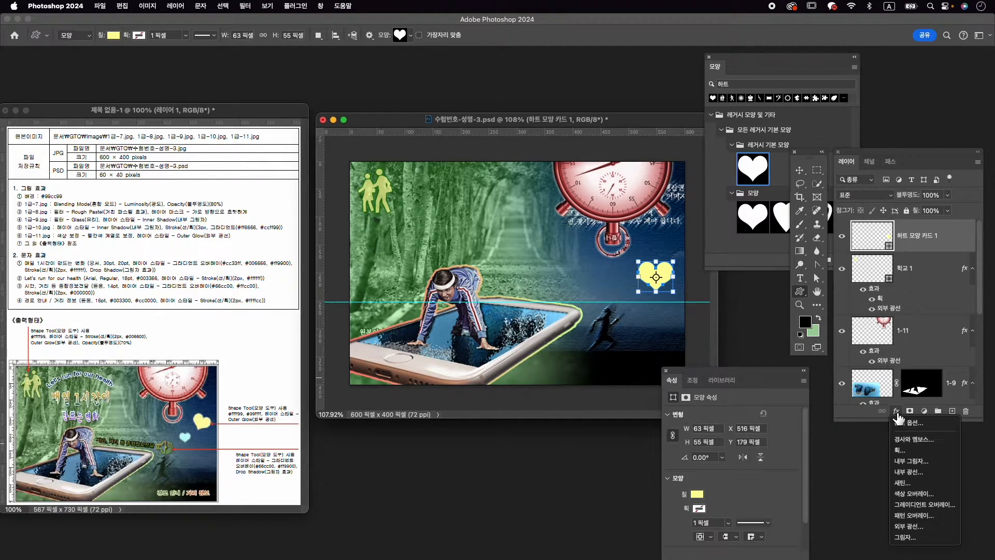
{"action": "left_click", "coordinate": [930, 526]}
{"action": "left_click", "coordinate": [910, 293]}
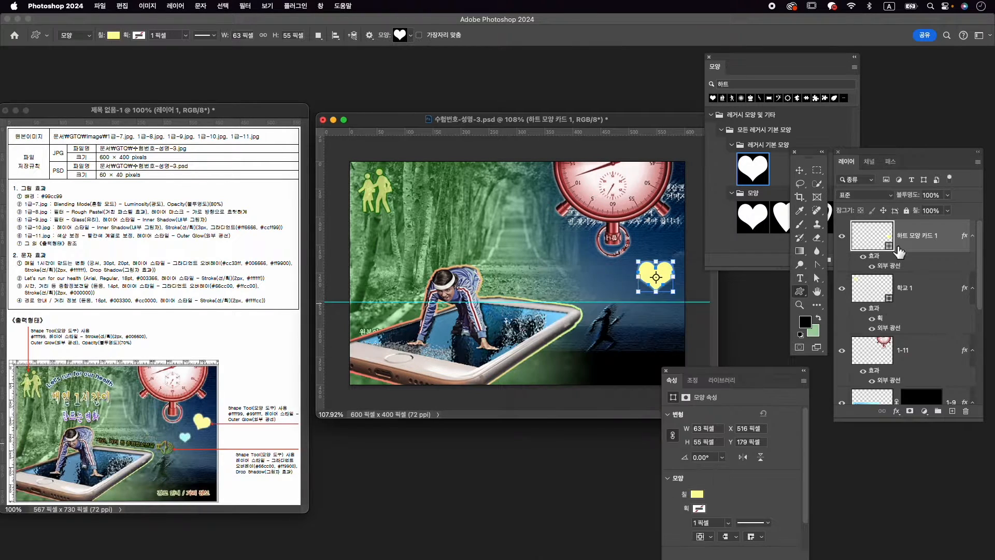
Step: Duplicate the yellow heart's layer, scale the copy to about 48% and place it below and to the left of the original
{"action": "key", "text": "super+j"}
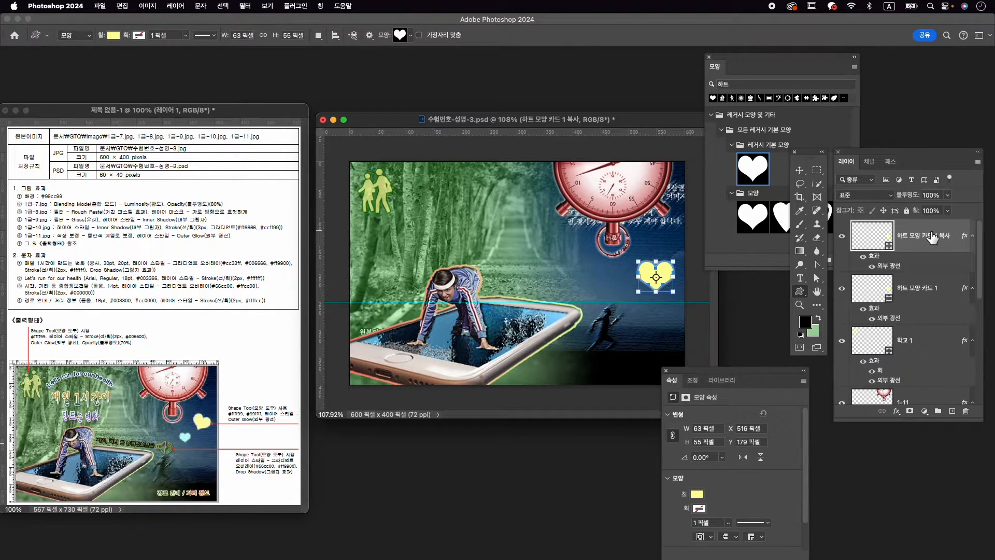
{"action": "key", "text": "super+t"}
{"action": "mouse_move", "coordinate": [671, 276]}
{"action": "left_mouse_down"}
{"action": "mouse_move", "coordinate": [636, 294]}
{"action": "mouse_move", "coordinate": [635, 286]}
{"action": "mouse_move", "coordinate": [627, 299]}
{"action": "mouse_move", "coordinate": [633, 295]}
{"action": "mouse_move", "coordinate": [612, 294]}
{"action": "left_mouse_up"}
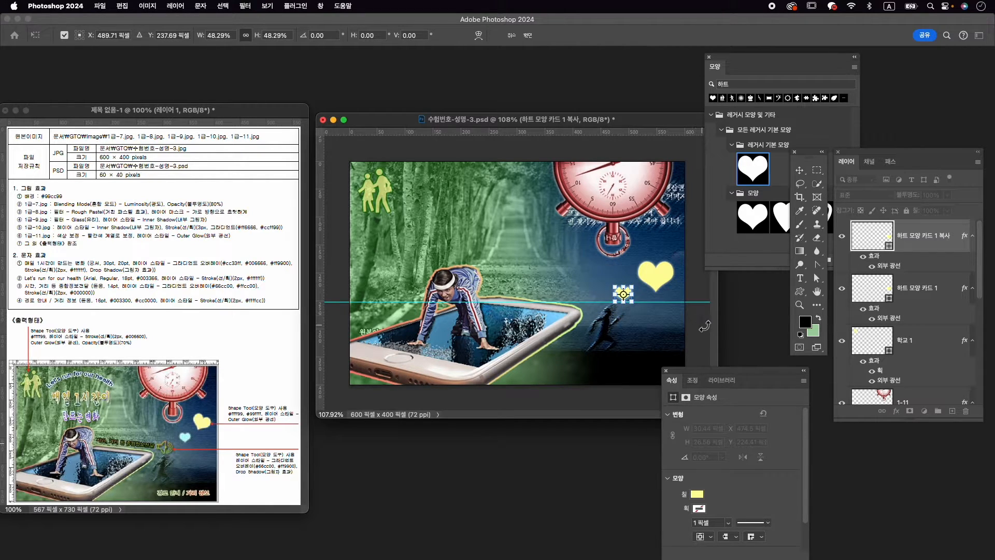
{"action": "key", "text": "Return"}
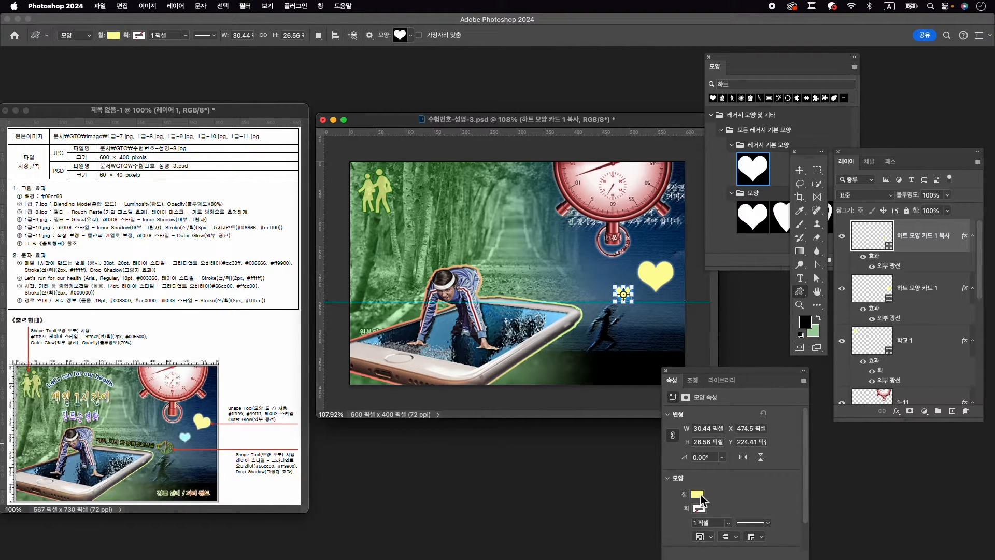
Step: Set the small heart's fill color to #99ffff
{"action": "left_click", "coordinate": [697, 495]}
{"action": "left_click", "coordinate": [804, 377]}
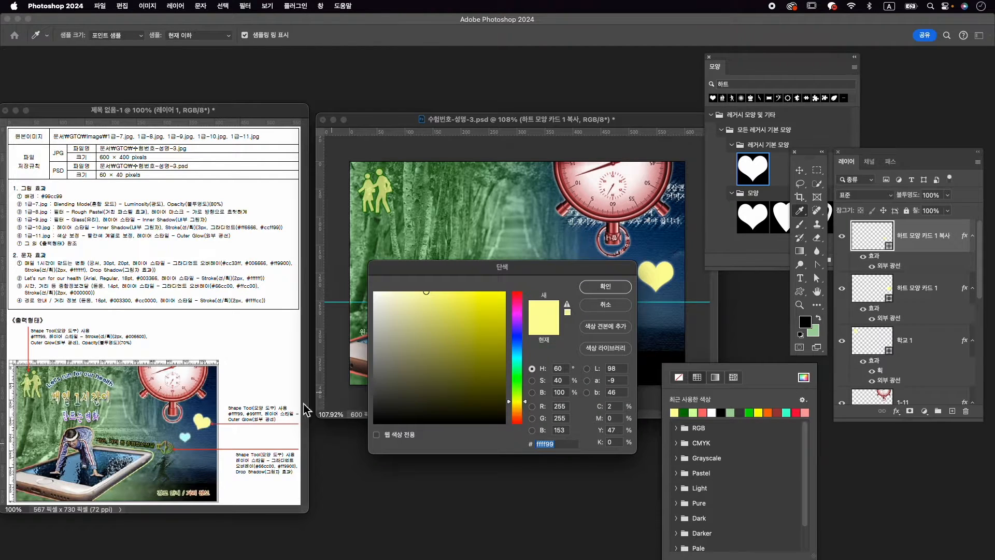
{"action": "type", "text": "99ffff"}
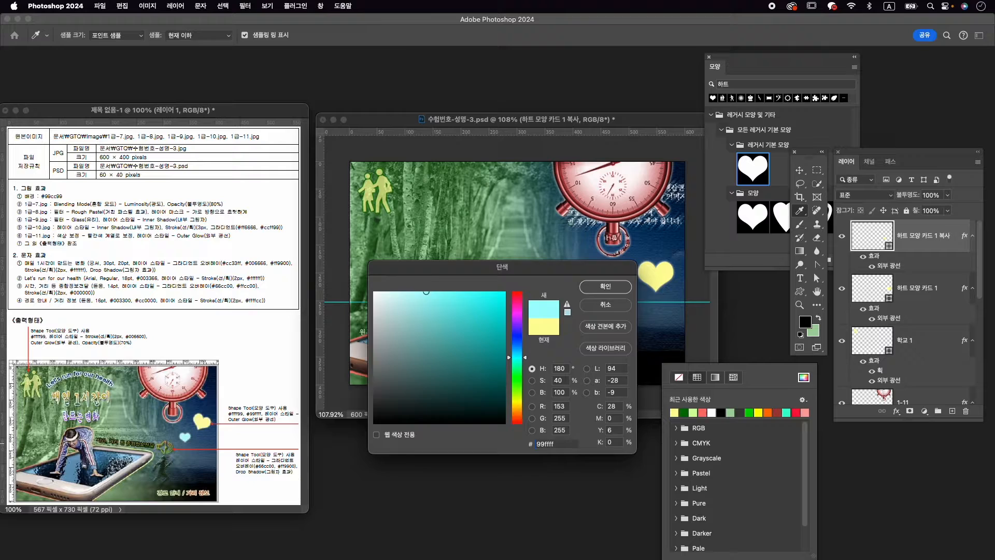
{"action": "key", "text": "Return"}
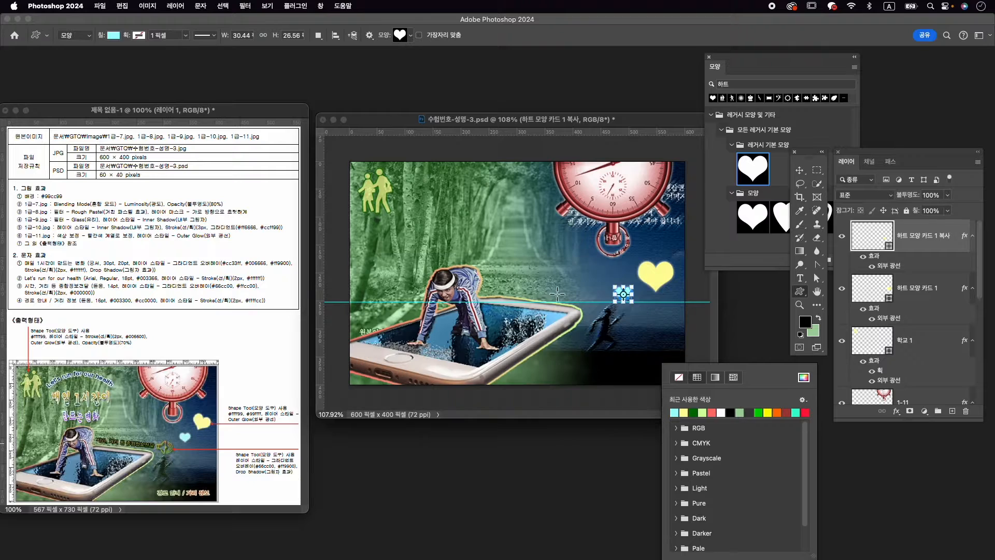
Step: Rotate the large yellow heart by about 28.6° and shift it slightly up and to the right
{"action": "left_click", "coordinate": [939, 283]}
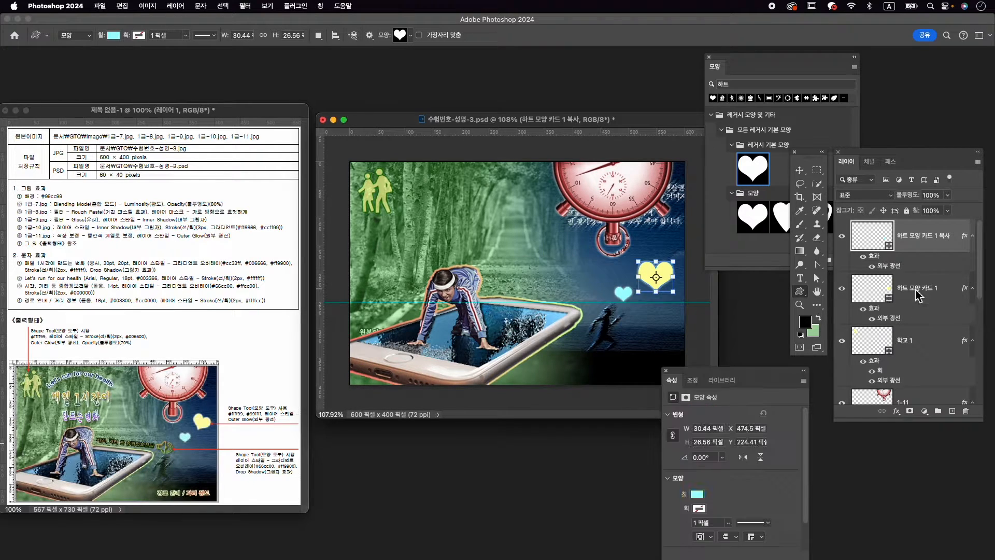
{"action": "left_click", "coordinate": [920, 287]}
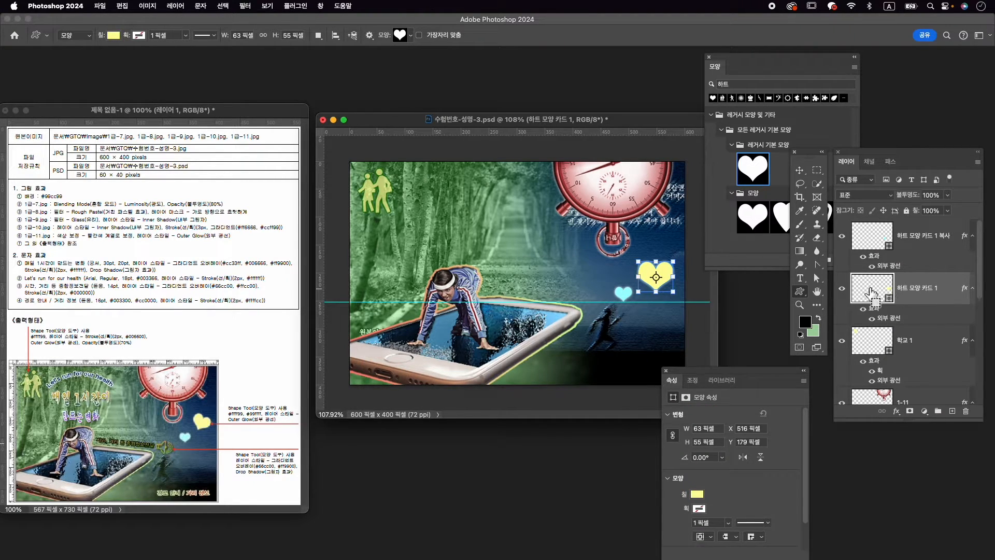
{"action": "key", "text": "cmd+t"}
{"action": "left_click_drag", "start_coordinate": [686, 246], "coordinate": [669, 265]}
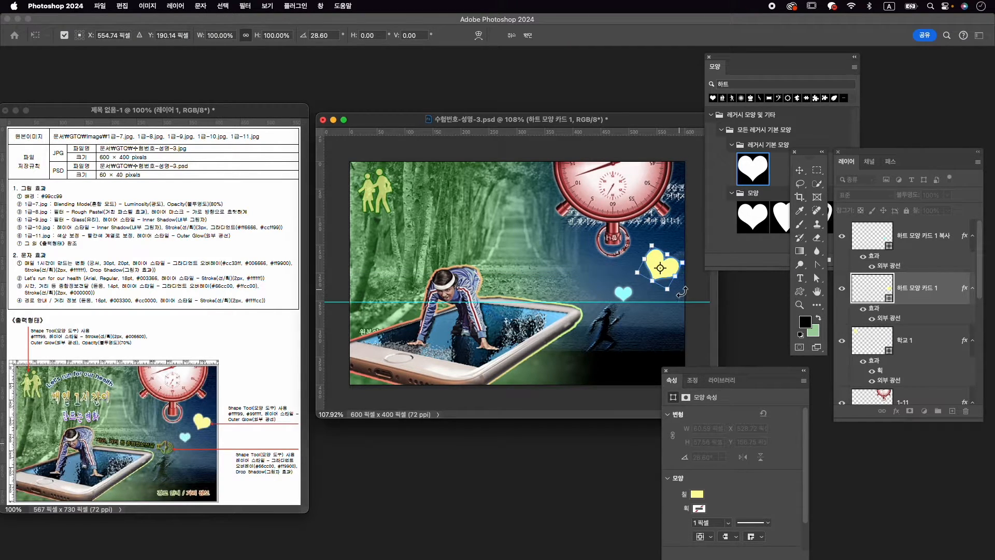
{"action": "key", "text": "Return"}
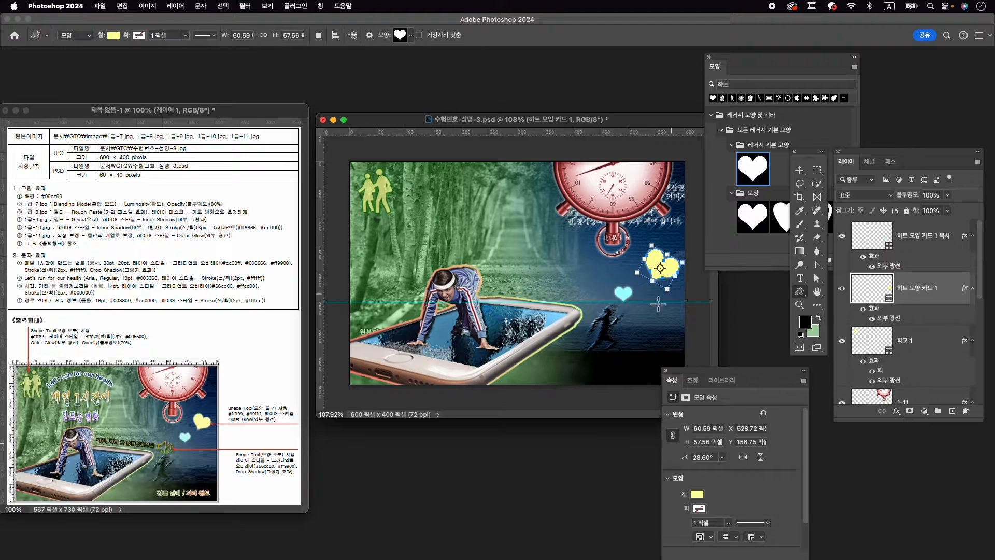
Step: Move the small cyan heart closer to the yellow heart, to about X 512.5 px and Y 230.6 px
{"action": "key", "text": "v"}
{"action": "left_click", "coordinate": [627, 294], "text": "super"}
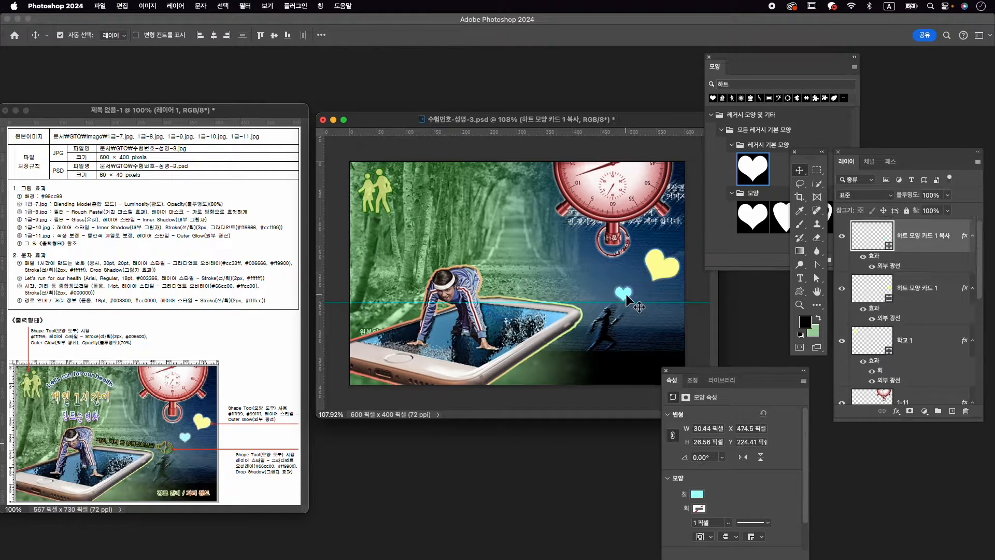
{"action": "key", "text": "super+t"}
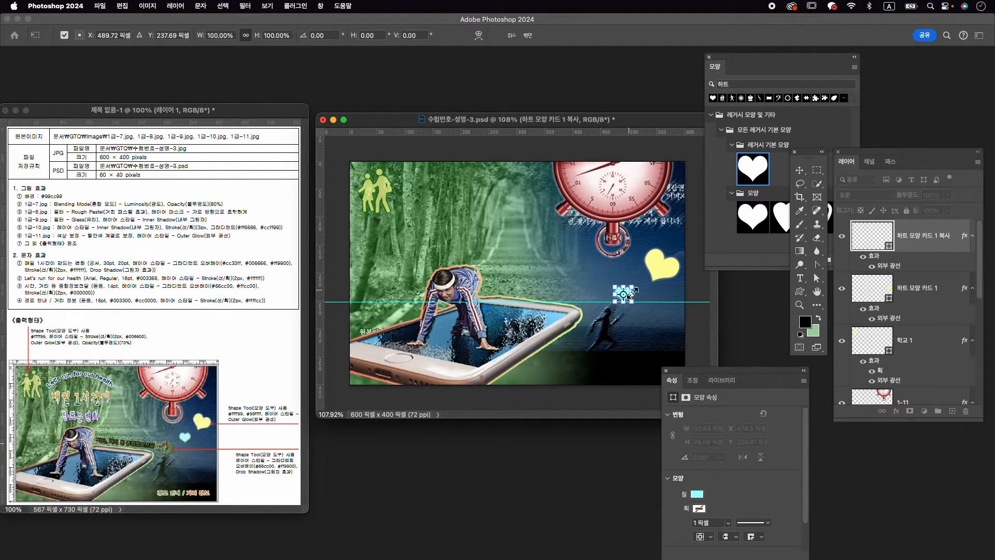
{"action": "scroll", "coordinate": [633, 290], "scroll_direction": "up", "scroll_amount": 5}
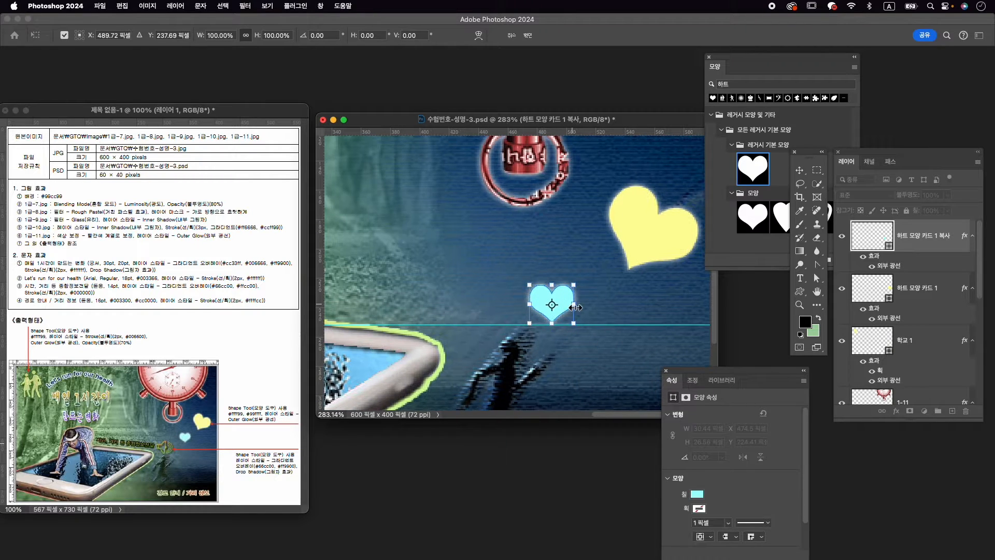
{"action": "left_click_drag", "start_coordinate": [569, 295], "coordinate": [603, 286]}
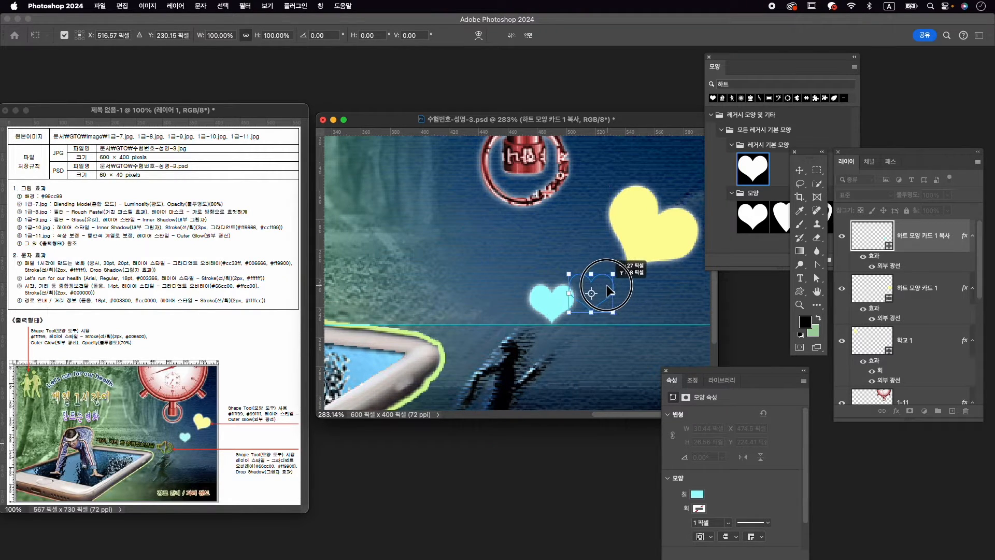
{"action": "key", "text": "super+0"}
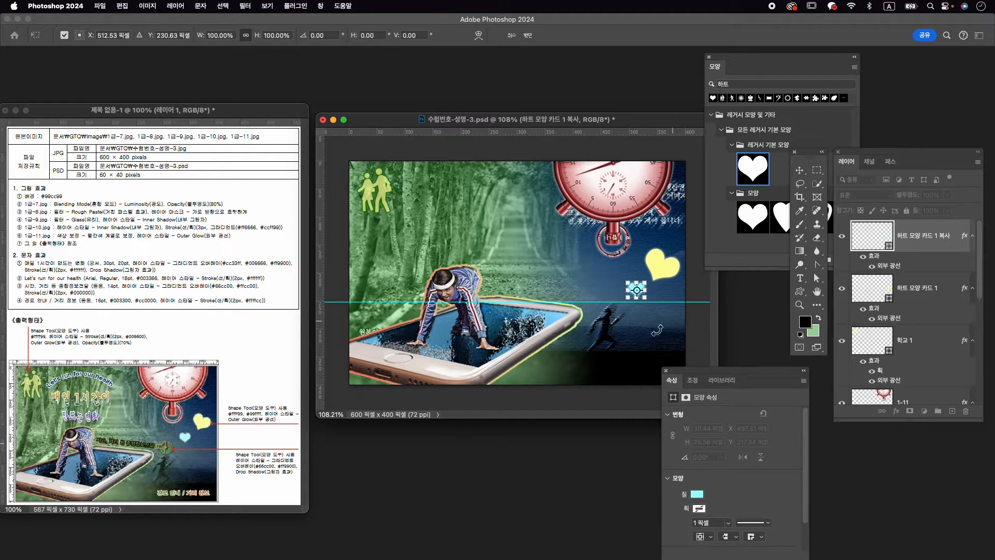
{"action": "key", "text": "Return"}
Step: Shift the running silhouette's image layer 1-8 left to X 11 px, keeping Y at 0 px
{"action": "left_click", "coordinate": [625, 344]}
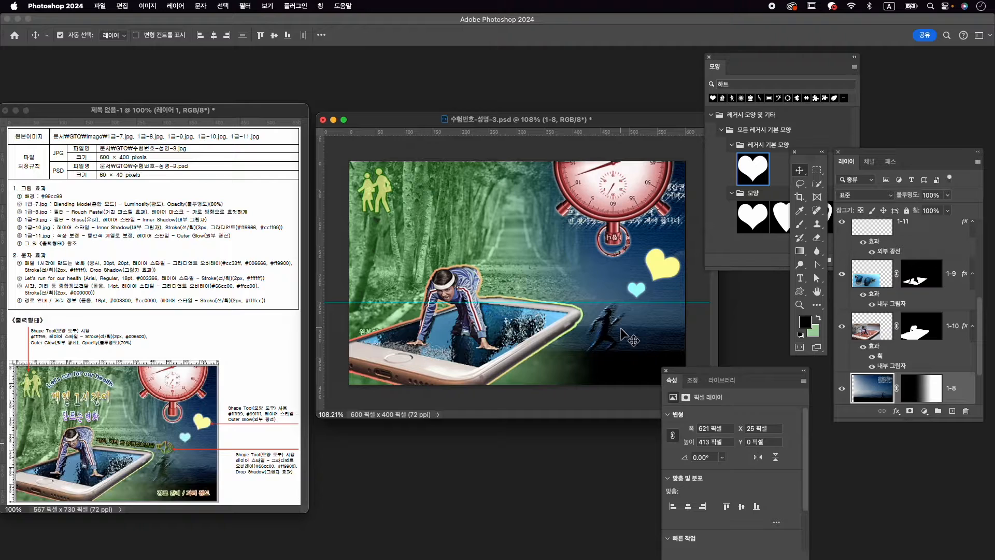
{"action": "left_click_drag", "start_coordinate": [623, 334], "coordinate": [628, 335]}
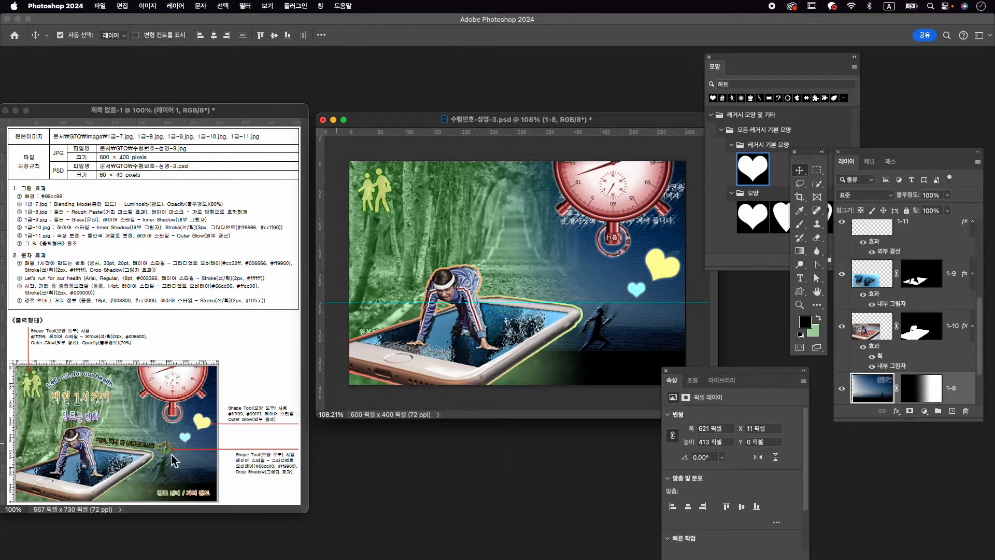
Step: Clear the shape search and select the speaker (volume) shape from the legacy shapes
{"action": "left_click", "coordinate": [766, 84]}
{"action": "key", "text": "BackSpace"}
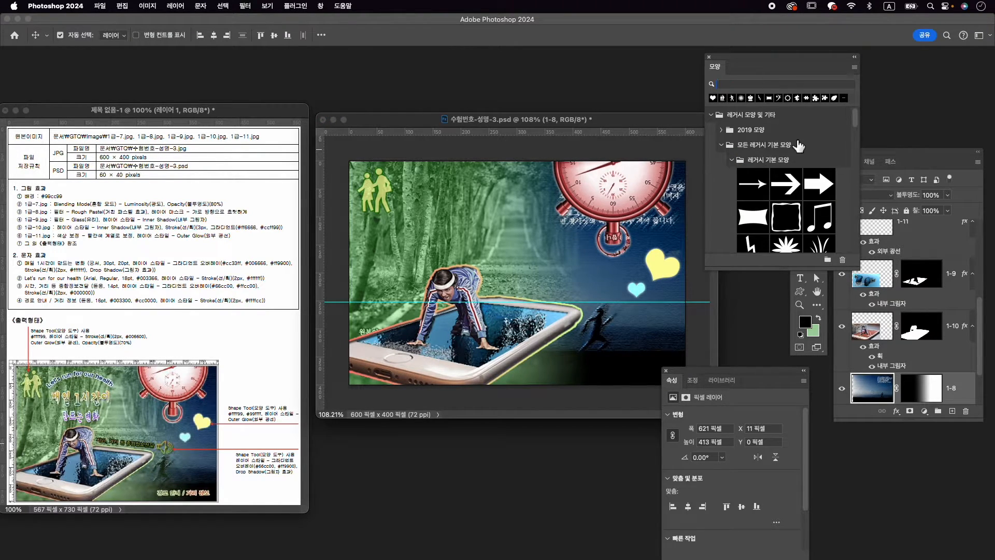
{"action": "left_click_drag", "start_coordinate": [862, 171], "coordinate": [863, 259]}
{"action": "left_click", "coordinate": [748, 234]}
{"action": "scroll", "coordinate": [766, 227], "scroll_direction": "down", "scroll_amount": 5}
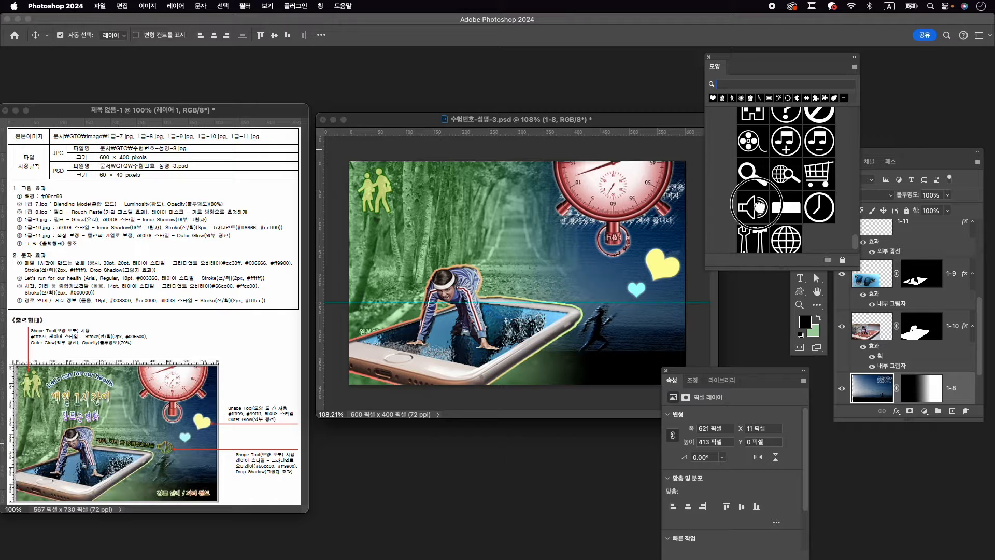
{"action": "left_click", "coordinate": [752, 207]}
Step: Draw a speaker shape about 55 × 44 px over the running silhouette's head and bring its layer to the top of the stack
{"action": "left_click", "coordinate": [801, 293]}
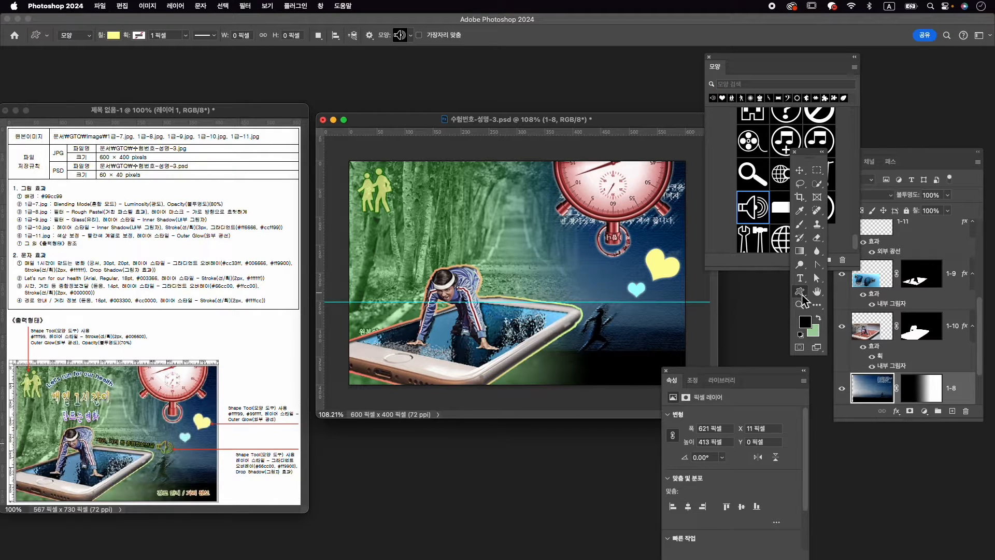
{"action": "left_click_drag", "start_coordinate": [599, 293], "coordinate": [625, 331]}
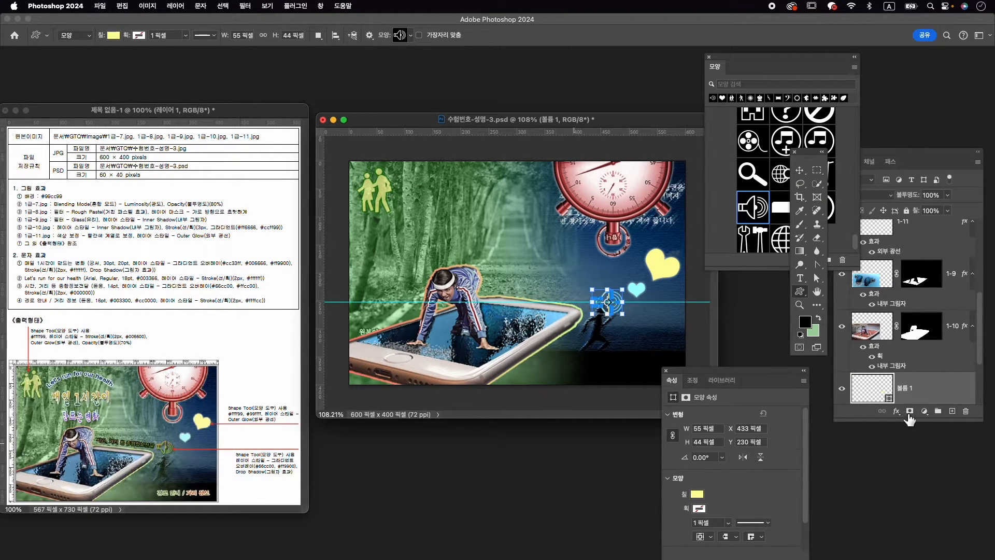
{"action": "left_click_drag", "start_coordinate": [923, 386], "coordinate": [899, 226]}
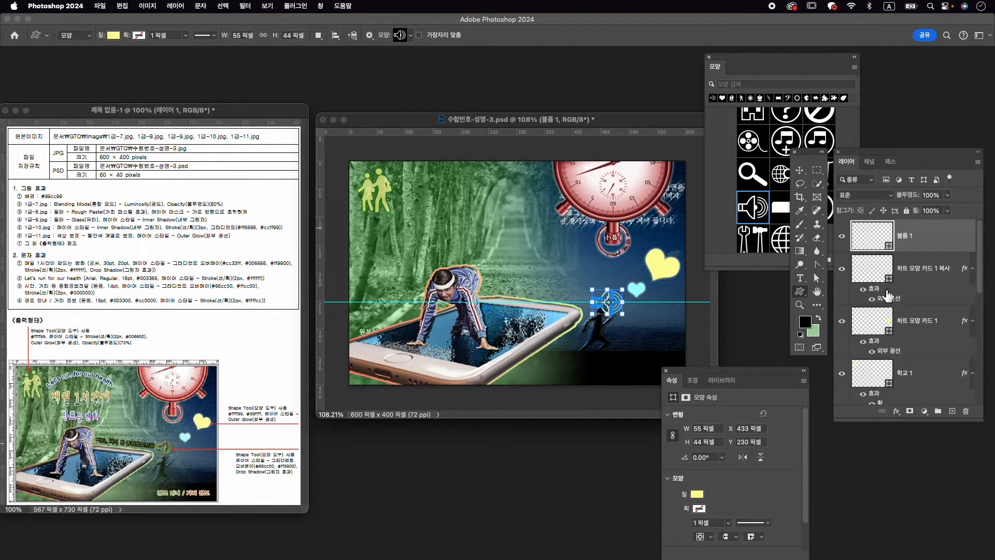
Step: Add a Gradient Overlay to the speaker shape, remove the gradient's middle color stop and set the start stop to #66cc00
{"action": "left_click", "coordinate": [897, 411]}
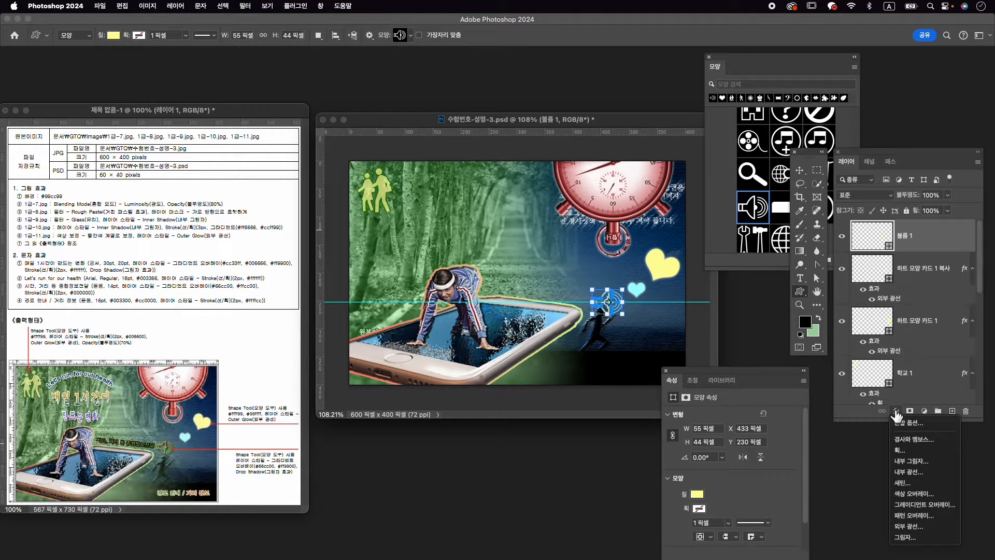
{"action": "left_click", "coordinate": [916, 504]}
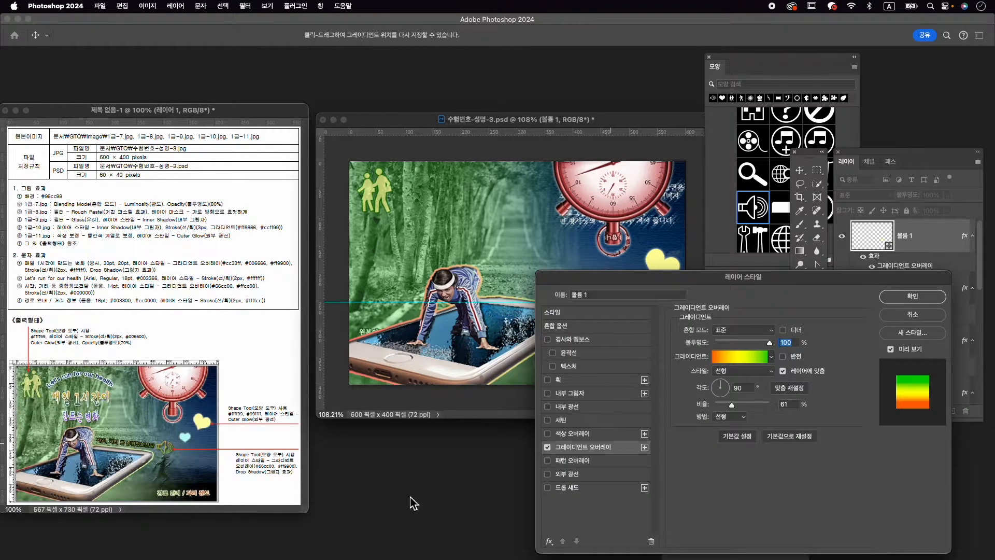
{"action": "left_click", "coordinate": [738, 358]}
{"action": "left_click_drag", "start_coordinate": [716, 451], "coordinate": [701, 480]}
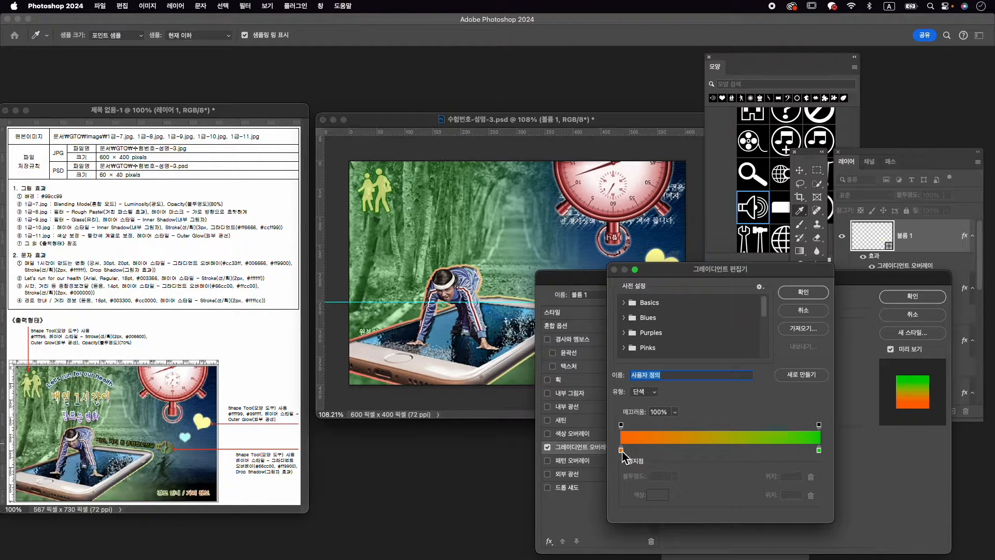
{"action": "double_click", "coordinate": [622, 450]}
{"action": "type", "text": "66cc00"}
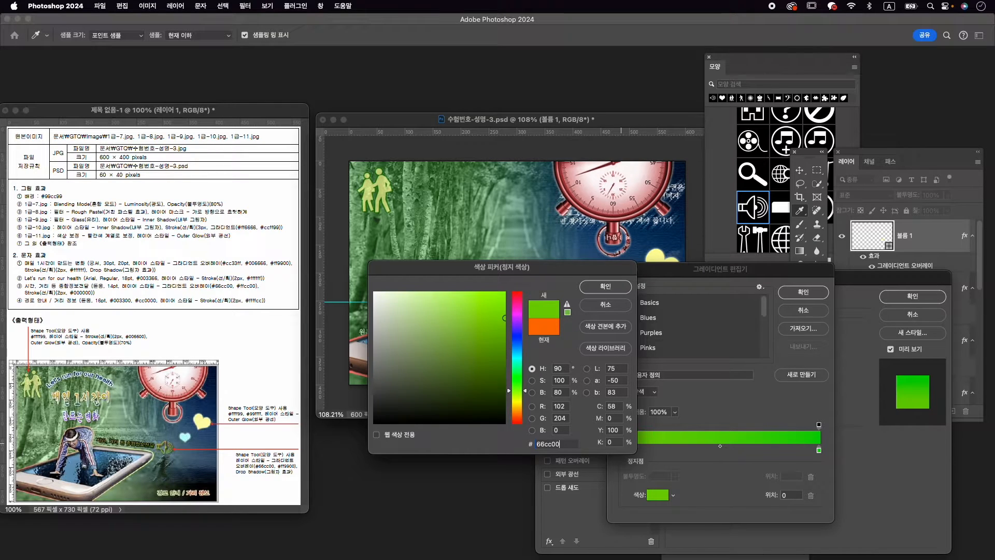
{"action": "key", "text": "Return"}
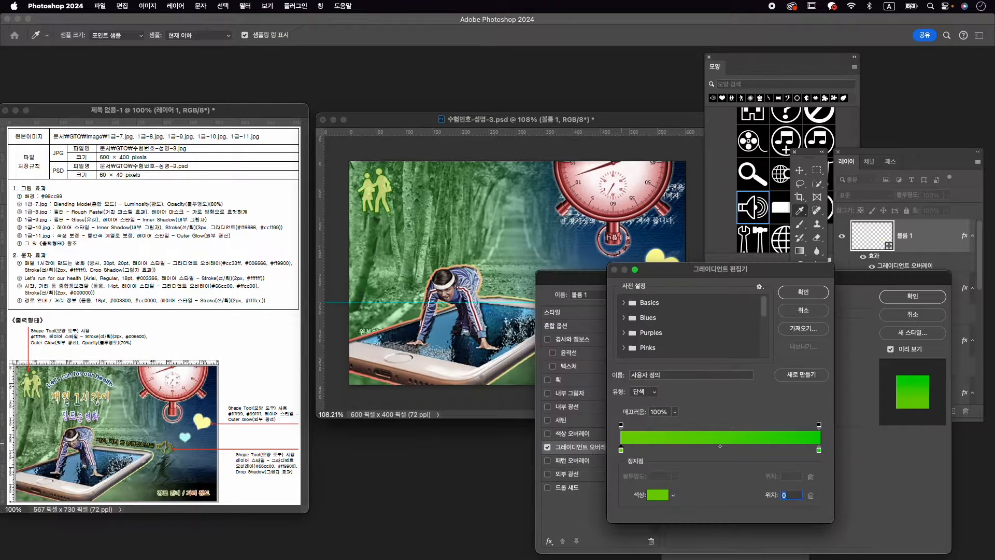
Step: Set the end stop of the speaker's overlay gradient to #ff9900 and accept the gradient
{"action": "left_click", "coordinate": [819, 450]}
{"action": "double_click", "coordinate": [820, 450]}
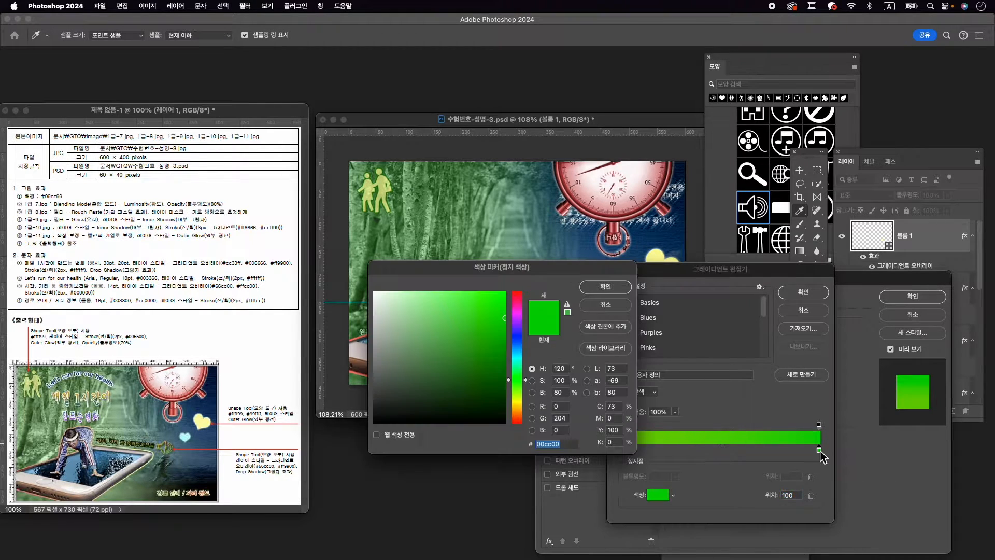
{"action": "type", "text": "ff9900"}
{"action": "key", "text": "Return"}
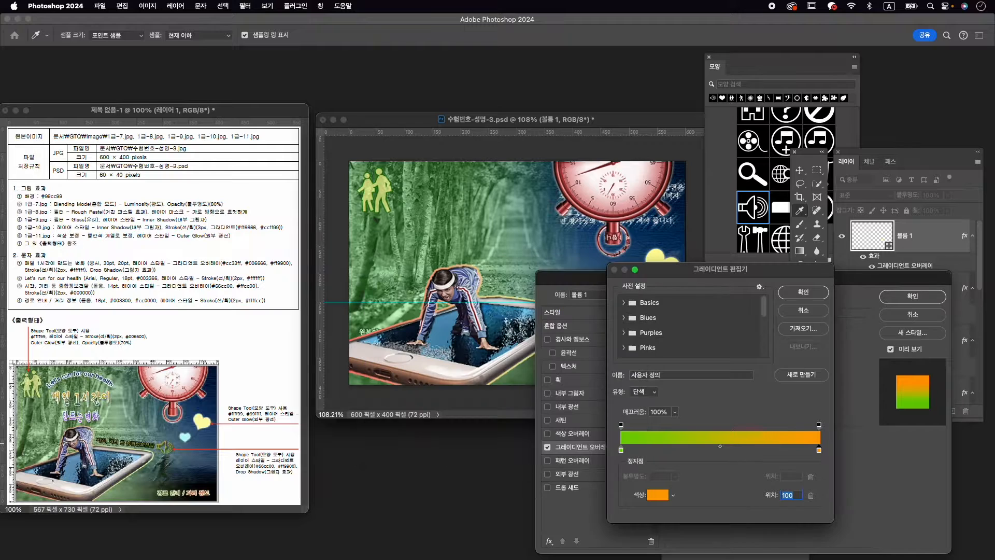
{"action": "left_click", "coordinate": [804, 292]}
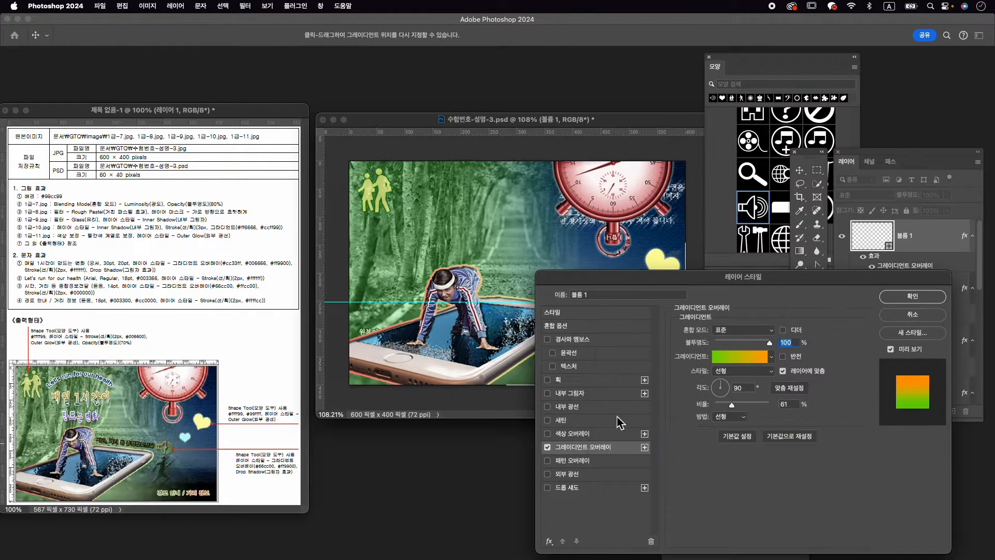
Step: Add a Drop Shadow with its default settings to the speaker shape and apply the layer style
{"action": "left_click_drag", "start_coordinate": [665, 285], "coordinate": [684, 369]}
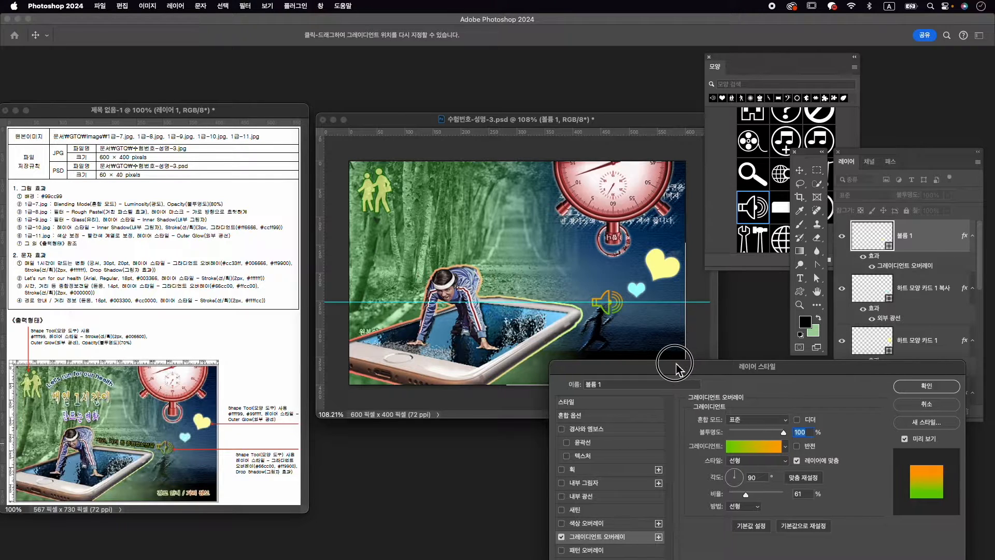
{"action": "left_click_drag", "start_coordinate": [684, 369], "coordinate": [702, 282]}
{"action": "left_click", "coordinate": [616, 494]}
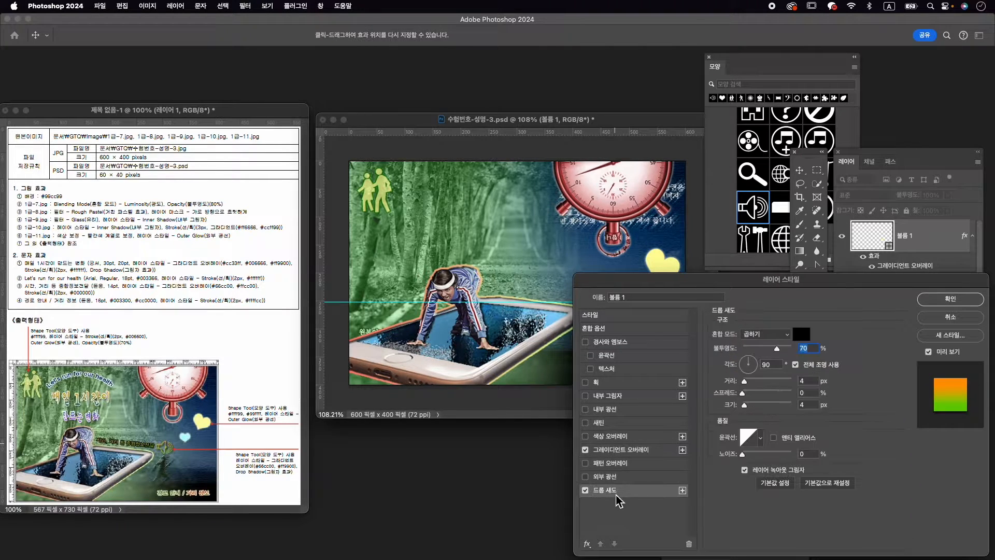
{"action": "left_click", "coordinate": [950, 298]}
Step: Rotate the speaker shape about 6.46° clockwise and nudge it to X 451.5 px, Y 250 px
{"action": "key", "text": "super+t"}
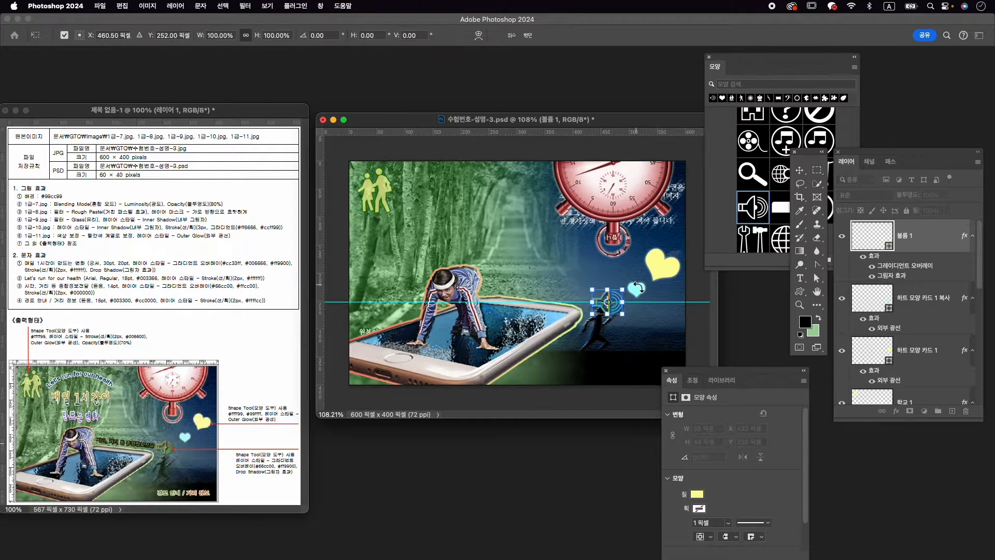
{"action": "left_click_drag", "start_coordinate": [636, 293], "coordinate": [629, 306]}
{"action": "key", "text": "Left"}
{"action": "key", "text": "Left"}
{"action": "key", "text": "Left"}
{"action": "key", "text": "Left"}
{"action": "key", "text": "Left"}
{"action": "key", "text": "Left"}
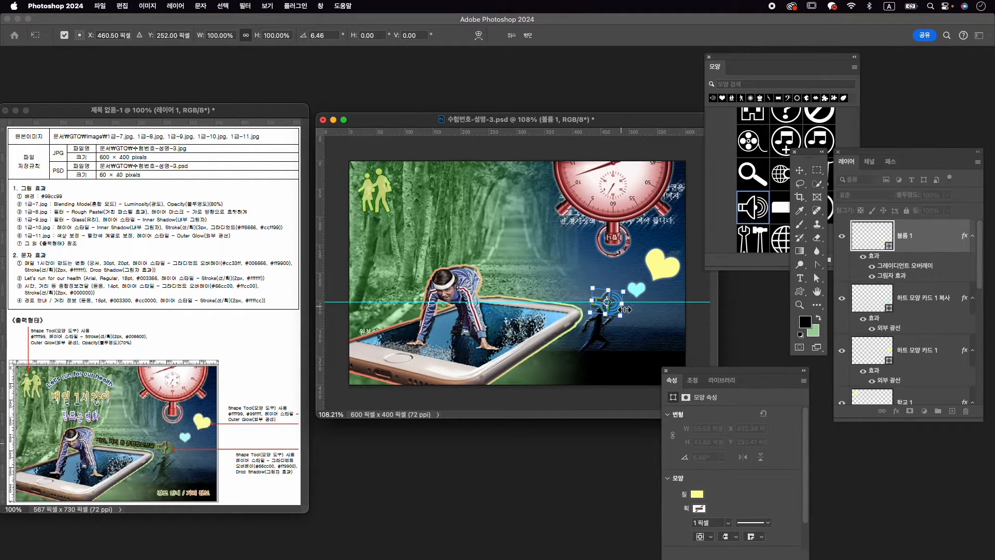
{"action": "key", "text": "Down"}
{"action": "key", "text": "Down"}
{"action": "key", "text": "Left"}
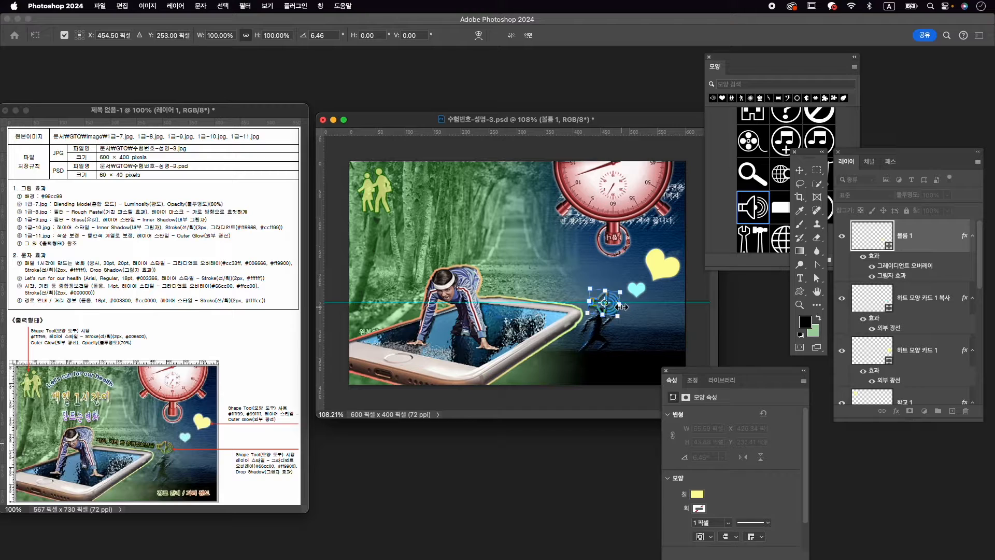
{"action": "key", "text": "Up"}
{"action": "key", "text": "Up"}
{"action": "key", "text": "Left"}
{"action": "key", "text": "Left"}
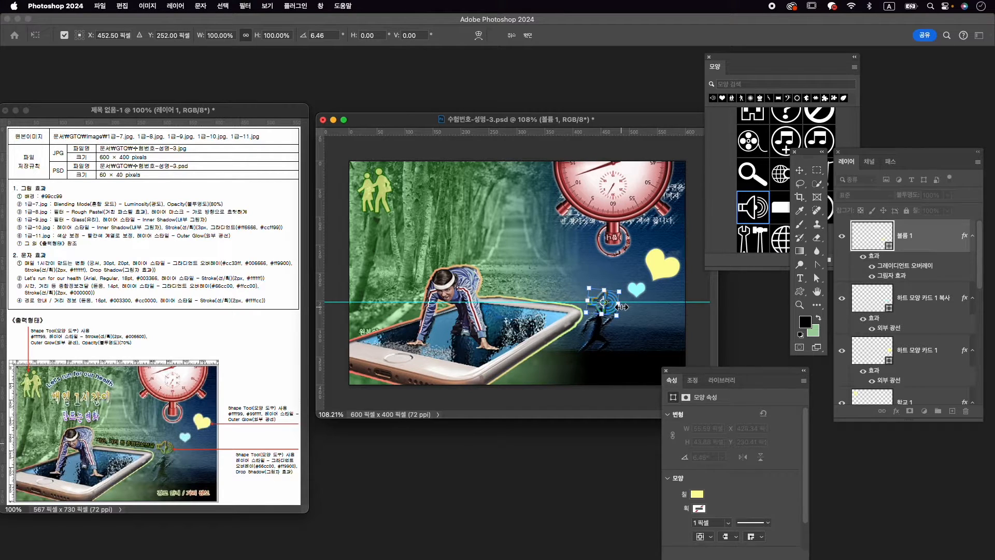
{"action": "key", "text": "Up"}
{"action": "key", "text": "Up"}
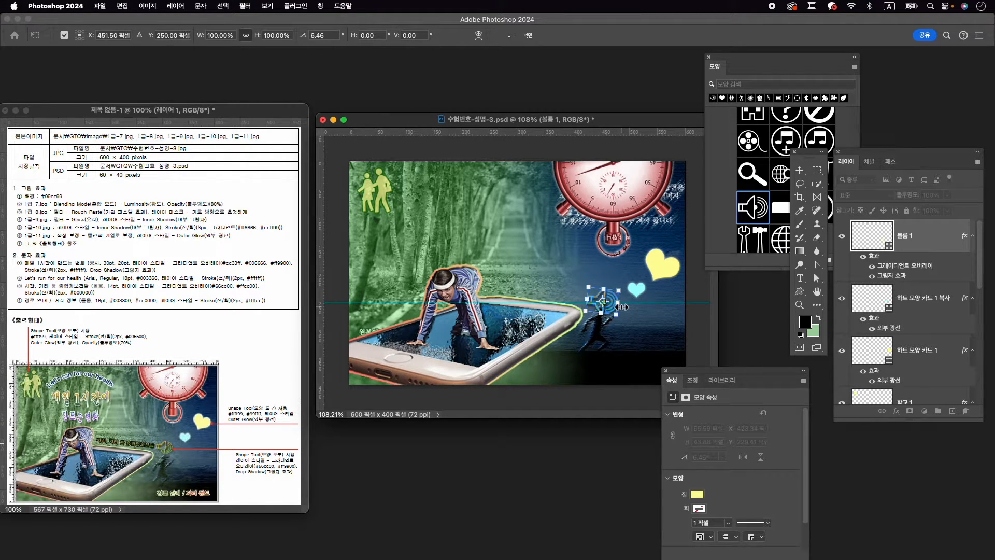
{"action": "key", "text": "Return"}
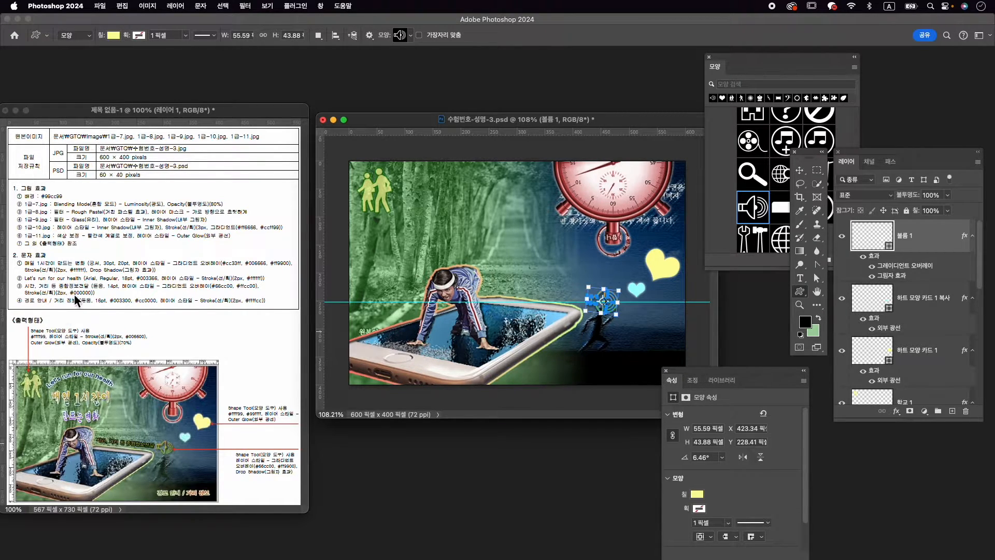
Step: Save the 수험번호-성명-3.psd document
{"action": "key", "text": "v"}
{"action": "left_click", "coordinate": [100, 6]}
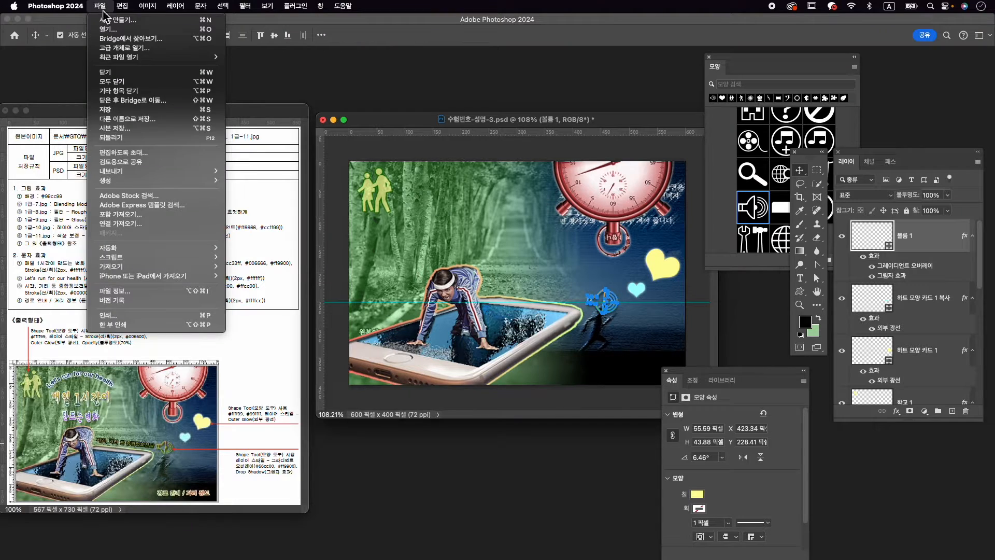
{"action": "left_click", "coordinate": [118, 109]}
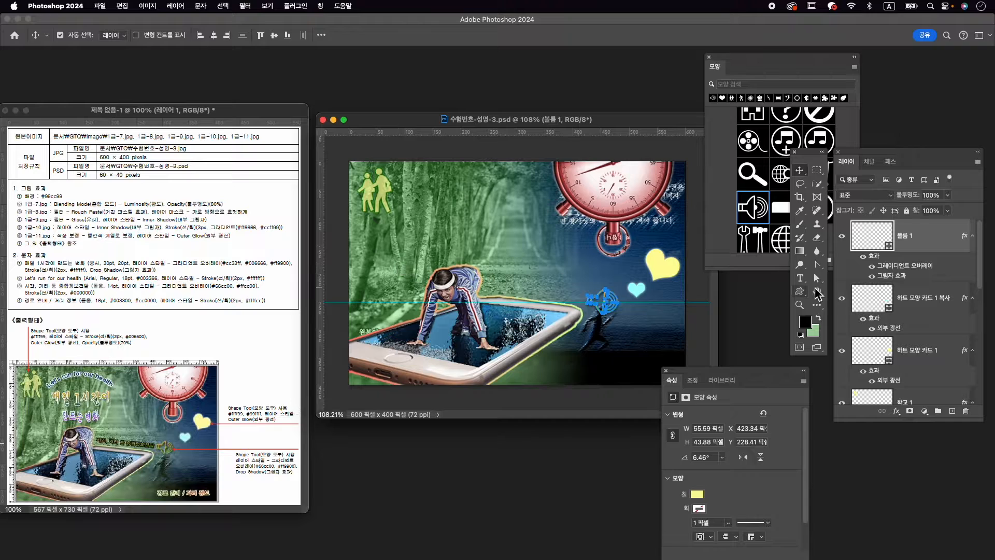
Step: Close the shapes and properties panels and add the two-line text "매일 1시간이 / 만드는 변화" above the crouching runner
{"action": "left_click", "coordinate": [800, 278]}
{"action": "left_click", "coordinate": [709, 57]}
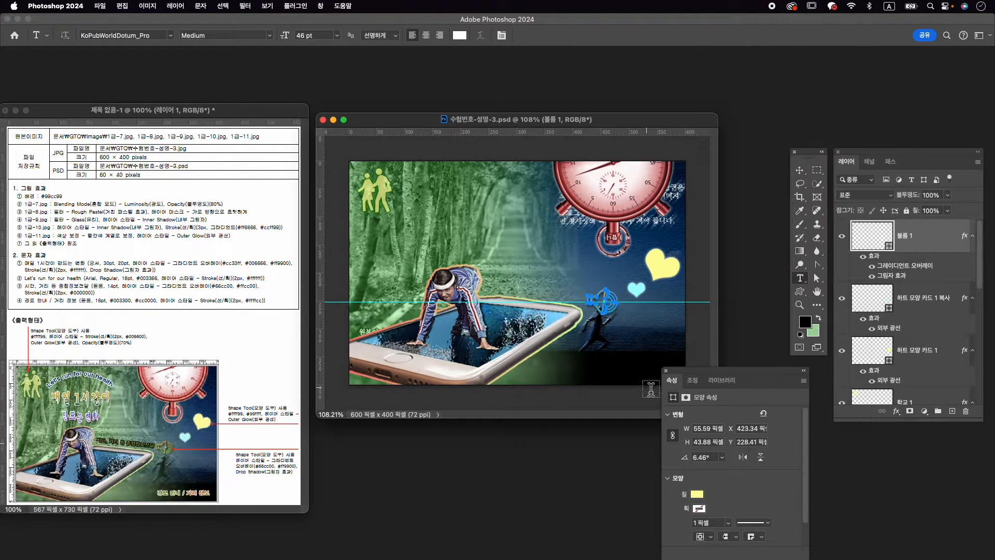
{"action": "left_click", "coordinate": [667, 370]}
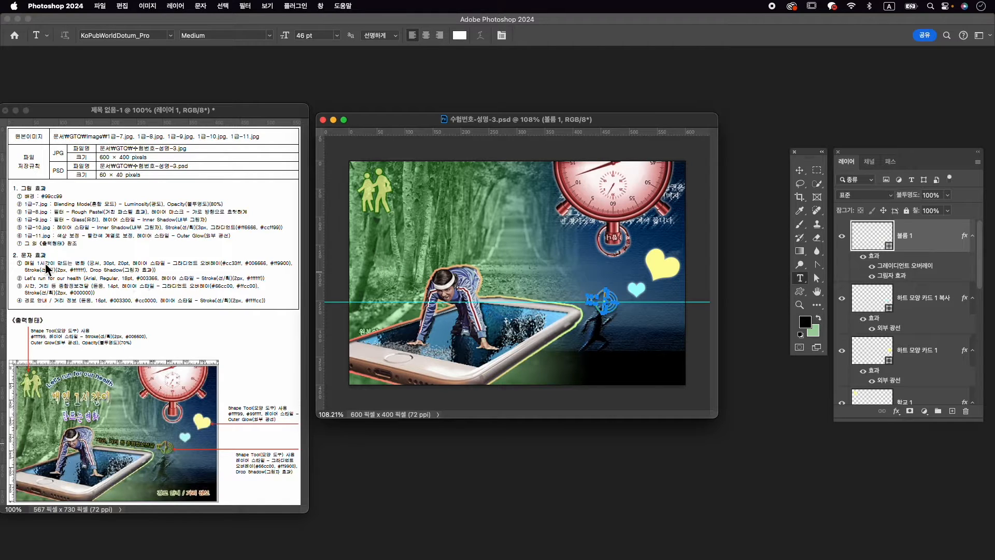
{"action": "left_click", "coordinate": [417, 224]}
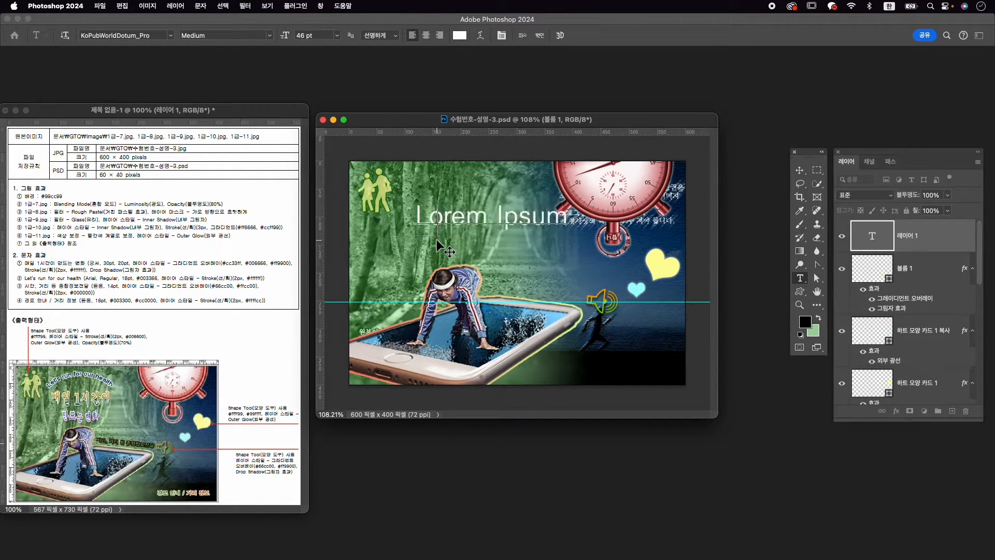
{"action": "type", "text": "매일 1시간이 "}
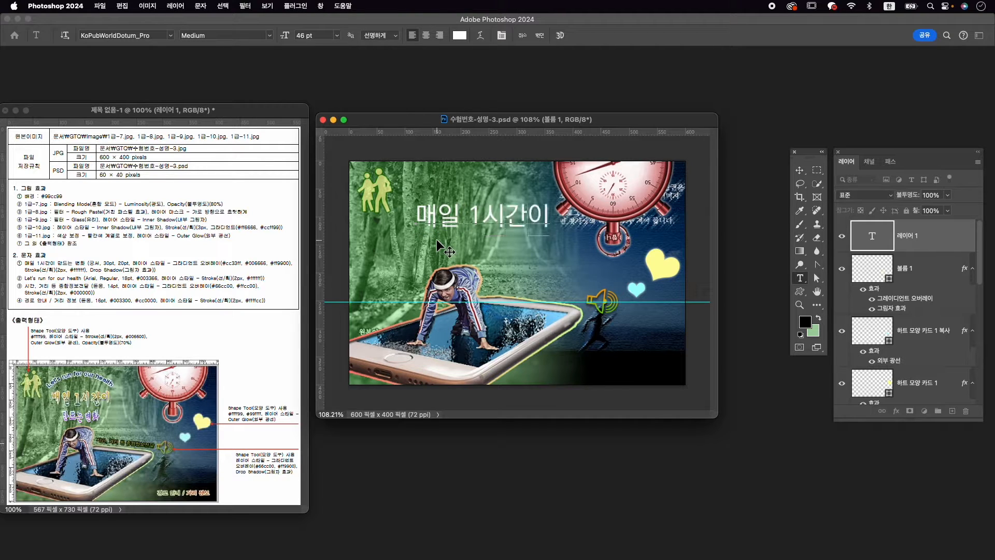
{"action": "type", "text": "만드는 변화"}
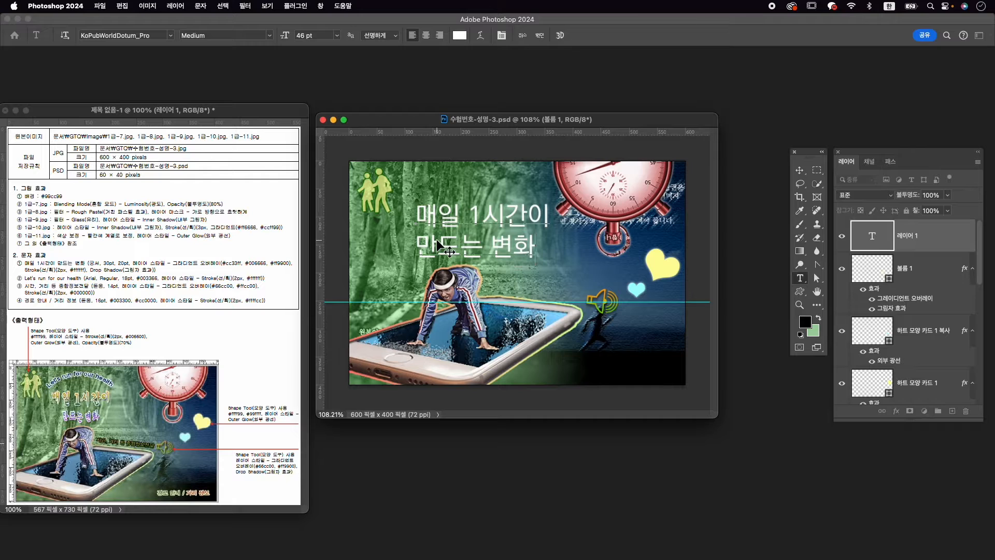
Step: Change the font of the whole two-line title to GungSeo Regular
{"action": "key", "text": "super+a"}
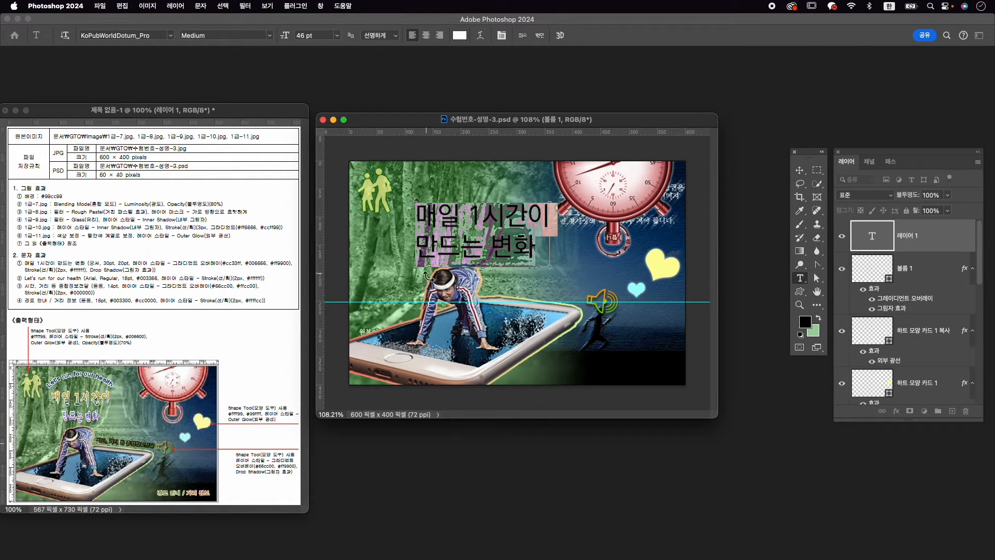
{"action": "key", "text": "super+t"}
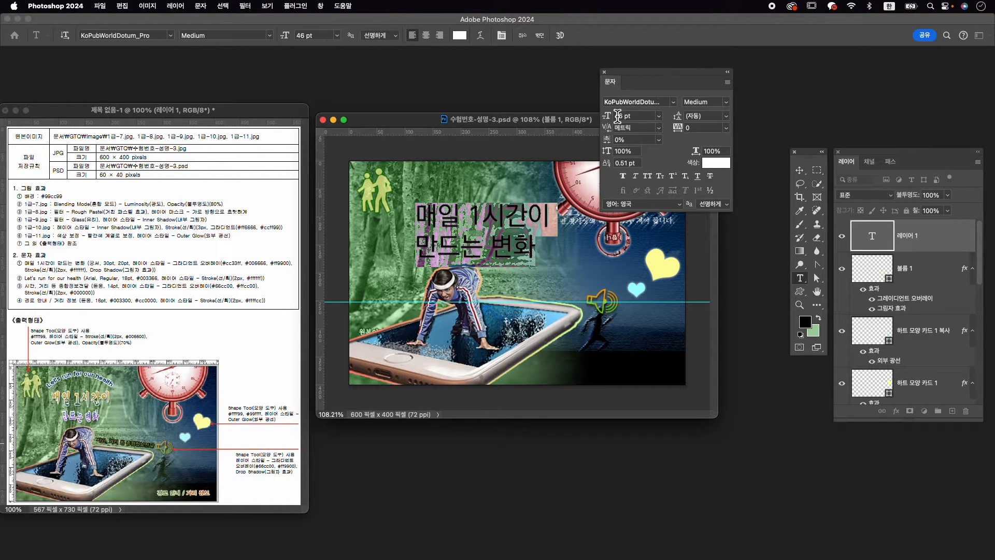
{"action": "left_click", "coordinate": [658, 102]}
{"action": "type", "text": "ㅎ"}
{"action": "key", "text": "ctrl+space"}
{"action": "key", "text": "BackSpace"}
{"action": "type", "text": "gun"}
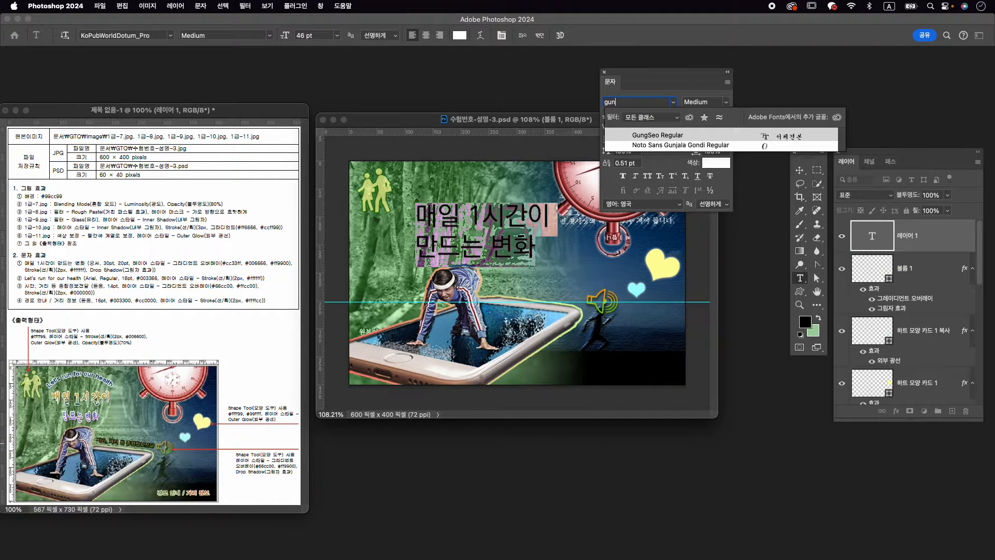
{"action": "key", "text": "Return"}
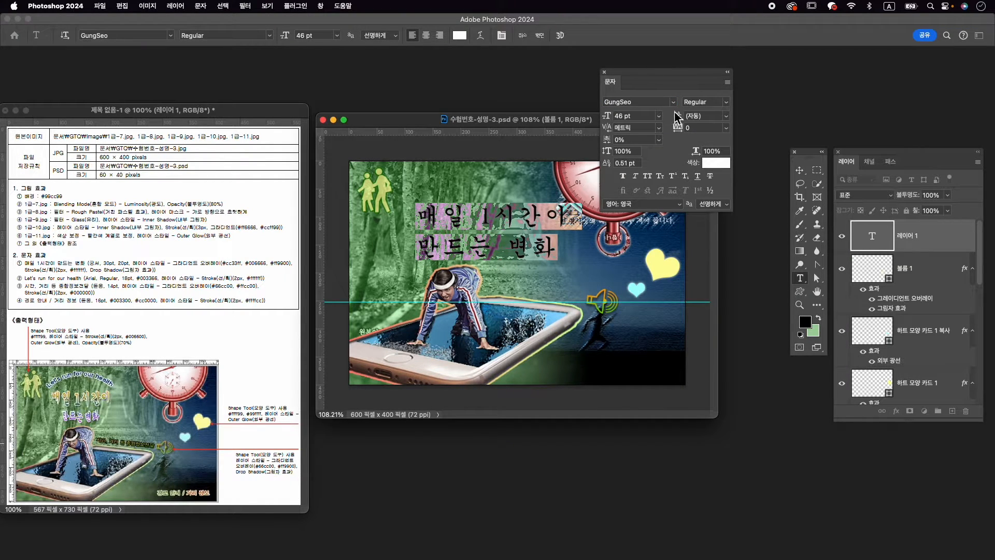
Step: Set the title's first line, "매일 1시간이", to 30 pt
{"action": "left_click", "coordinate": [622, 116]}
{"action": "left_click_drag", "start_coordinate": [418, 217], "coordinate": [569, 217]}
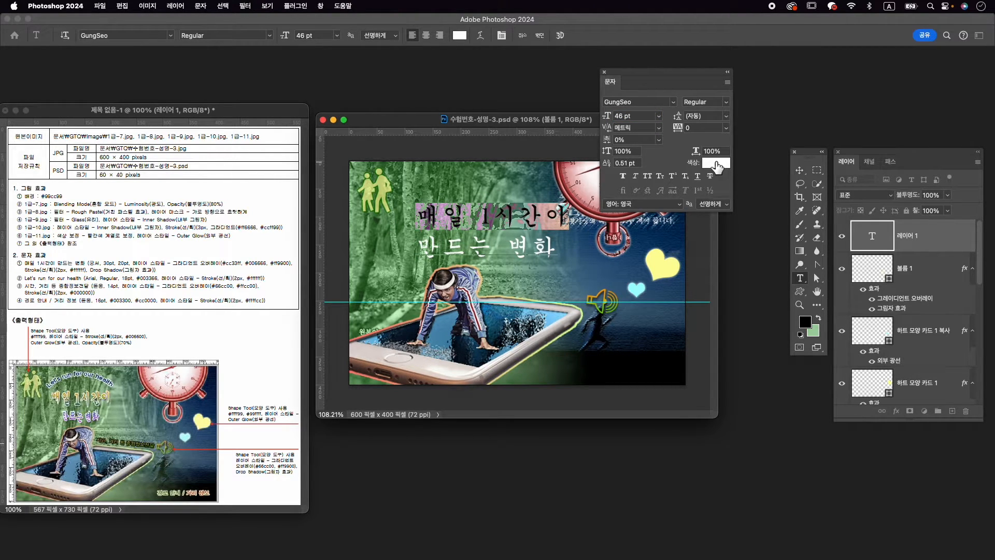
{"action": "left_click", "coordinate": [622, 115]}
{"action": "type", "text": "30"}
{"action": "key", "text": "Return"}
Step: Set the title's second line, "만드는 변화", to 20 pt
{"action": "left_click_drag", "start_coordinate": [419, 247], "coordinate": [559, 248]}
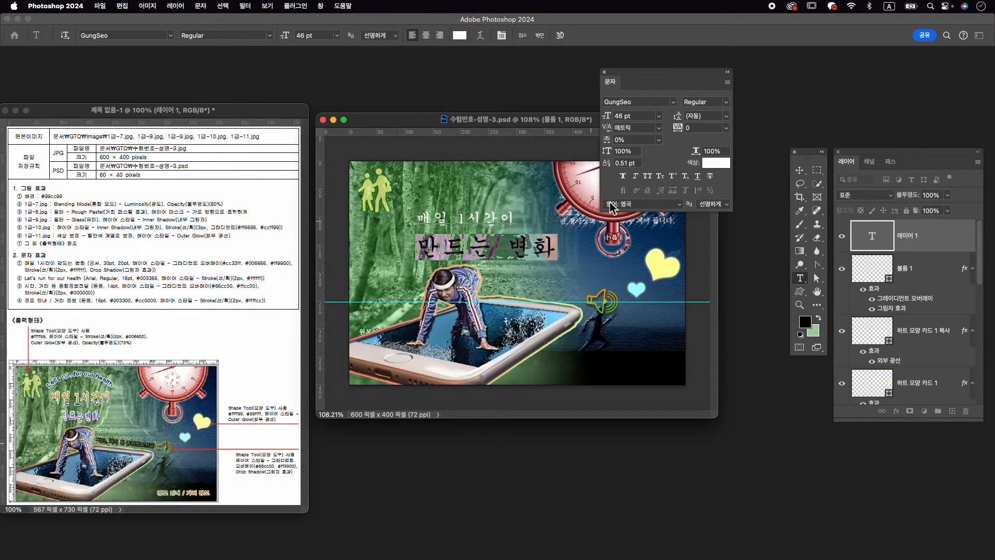
{"action": "left_click", "coordinate": [622, 116]}
{"action": "type", "text": "20"}
{"action": "key", "text": "Return"}
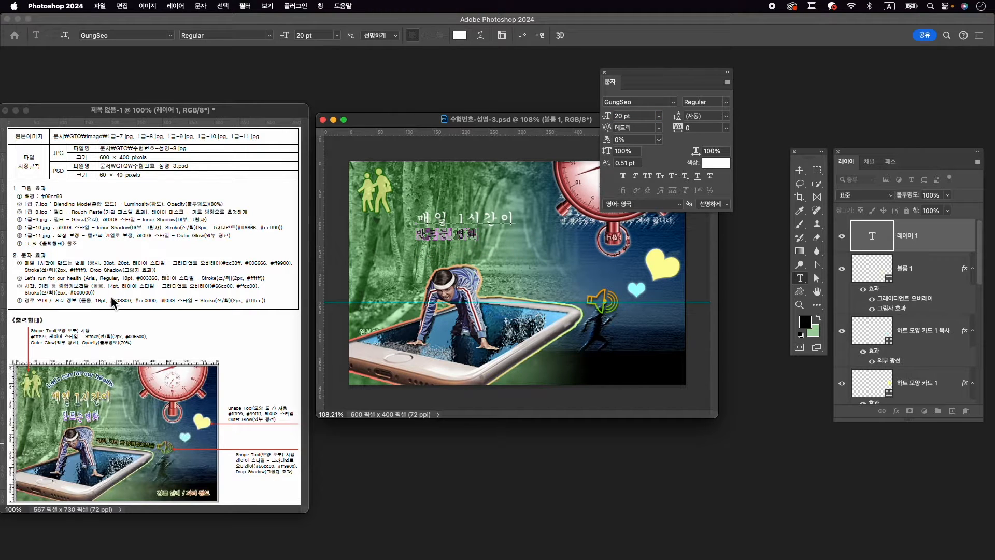
Step: Center-align both title lines and move the text right so it sits above the crouching runner, then commit it
{"action": "left_click", "coordinate": [475, 230]}
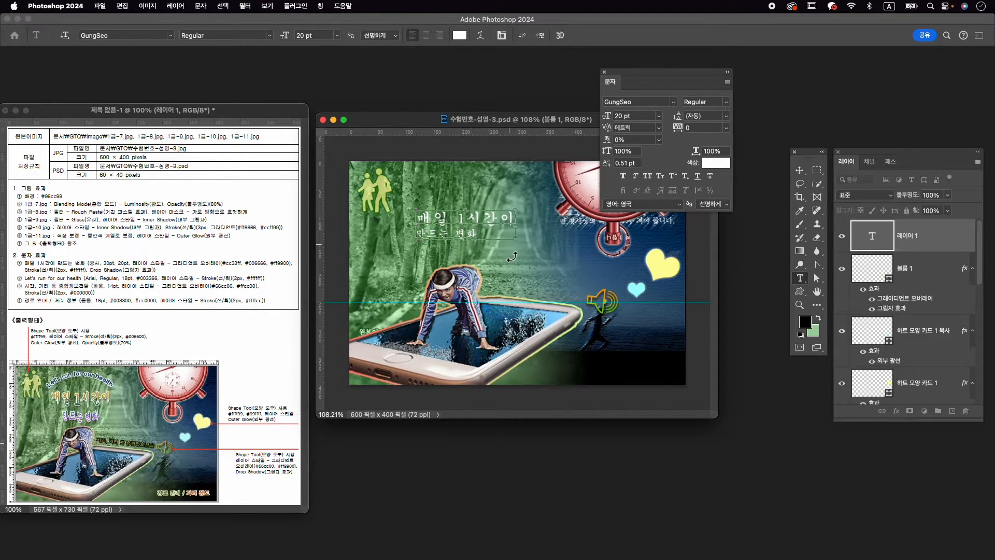
{"action": "key", "text": "super+a"}
{"action": "left_click", "coordinate": [426, 35]}
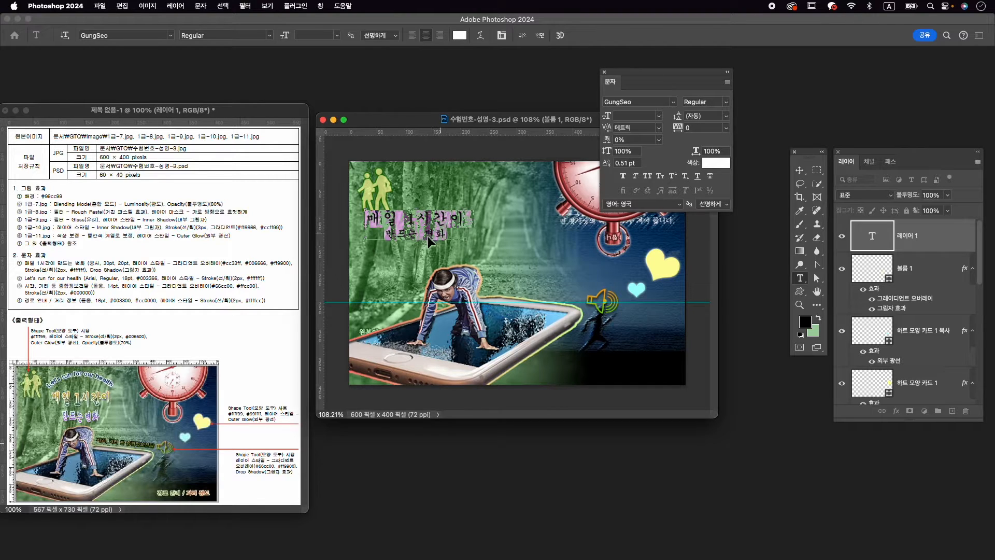
{"action": "left_click_drag", "start_coordinate": [437, 218], "coordinate": [489, 218]}
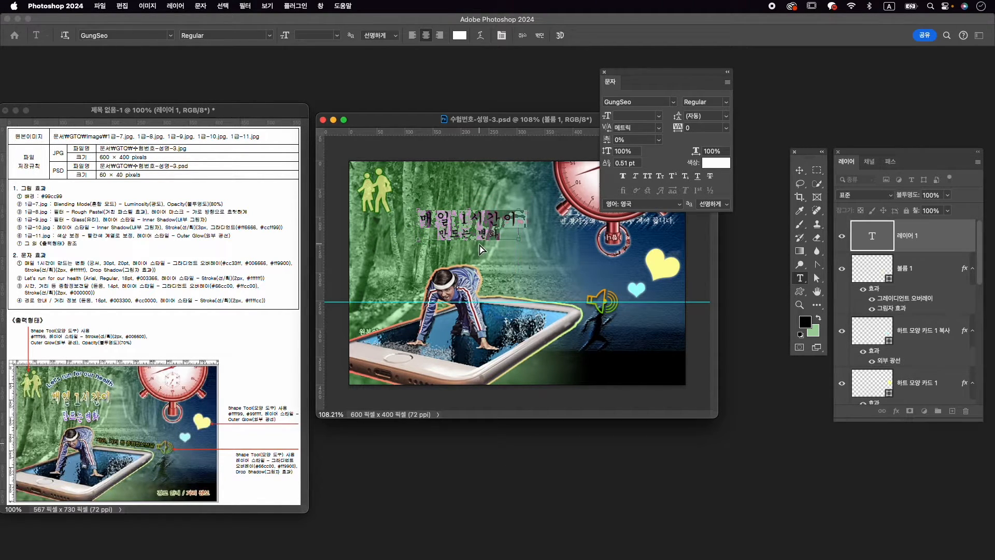
{"action": "left_click", "coordinate": [539, 35]}
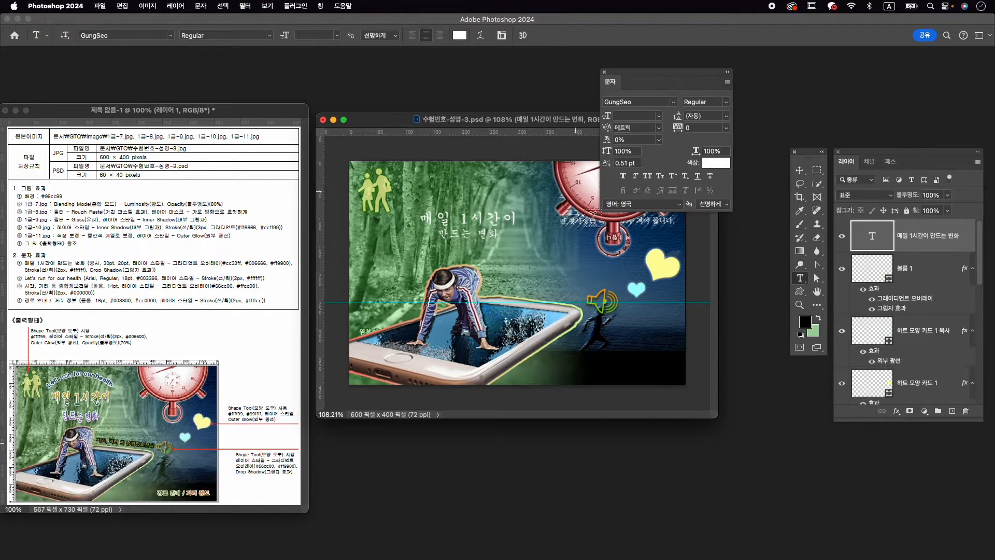
Step: Add a Gradient Overlay to the title layer, insert a middle color stop at 49%, and set the start stop to #cc33ff
{"action": "left_click", "coordinate": [896, 411]}
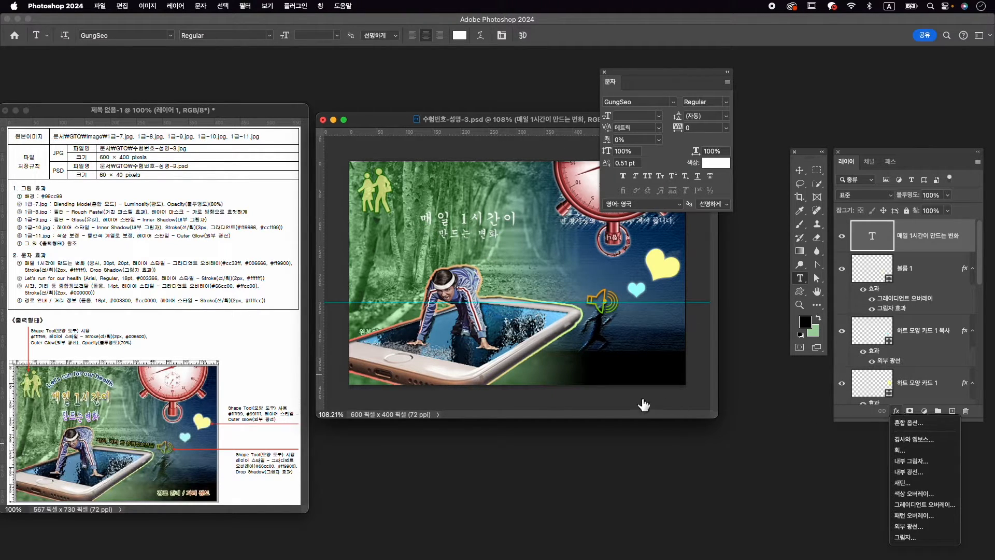
{"action": "left_click", "coordinate": [917, 504]}
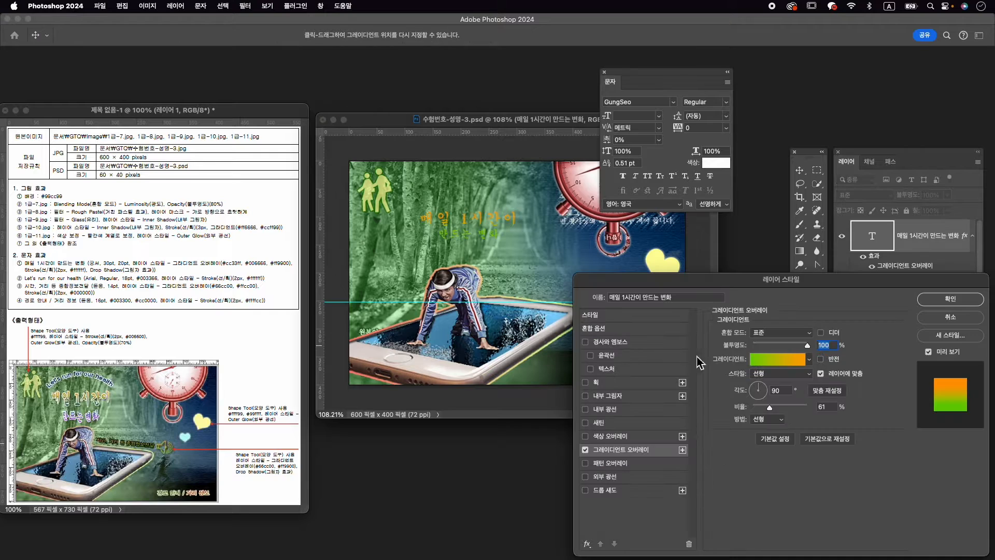
{"action": "left_click", "coordinate": [773, 363]}
{"action": "left_click", "coordinate": [717, 450]}
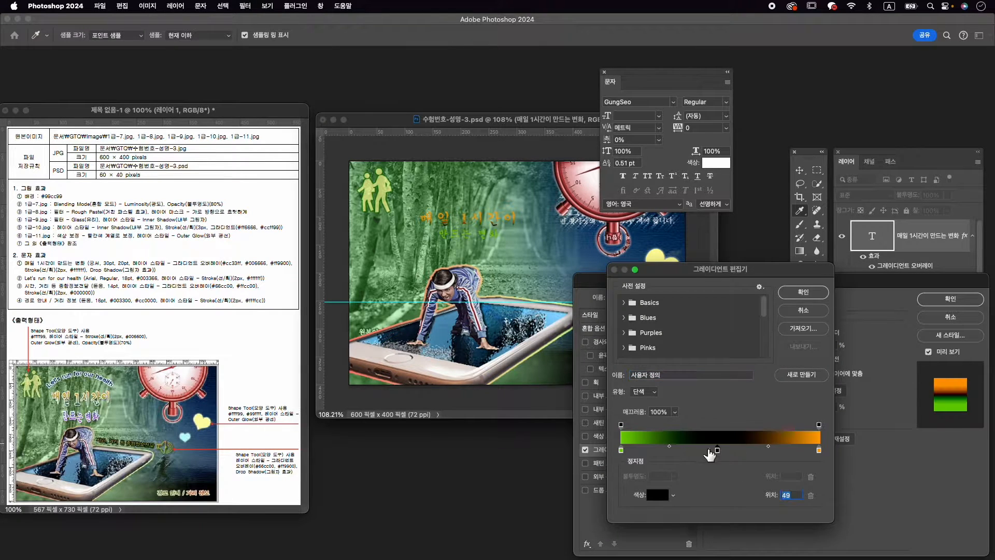
{"action": "double_click", "coordinate": [622, 451]}
{"action": "type", "text": "cc33ff"}
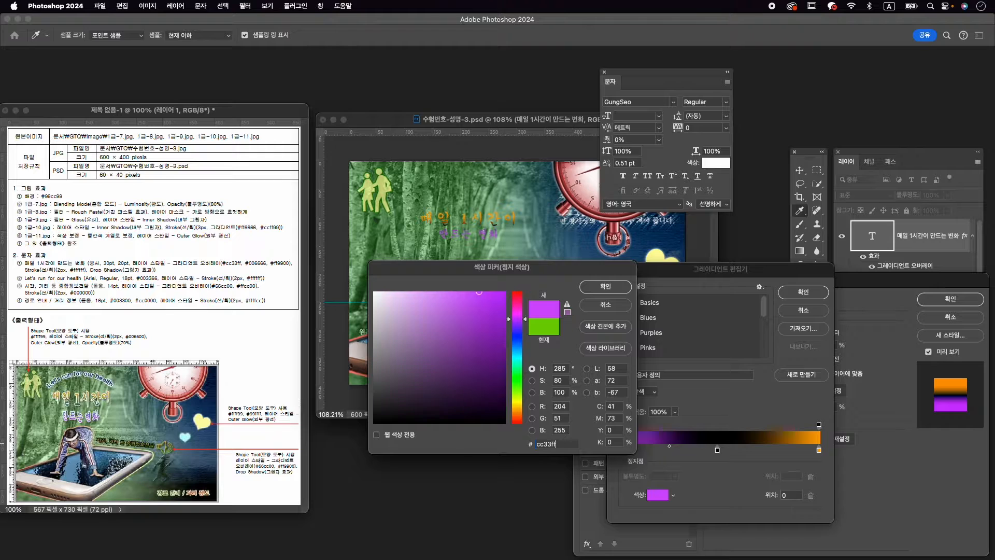
{"action": "key", "text": "Return"}
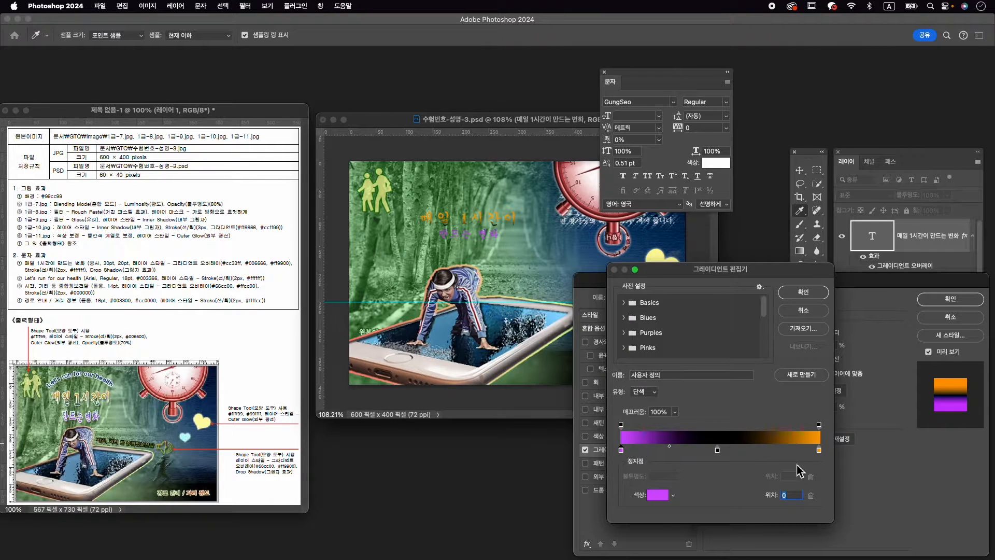
Step: Set the overlay gradient's middle stop to #006666 and its end stop to #ff9900, then accept the gradient
{"action": "double_click", "coordinate": [717, 450]}
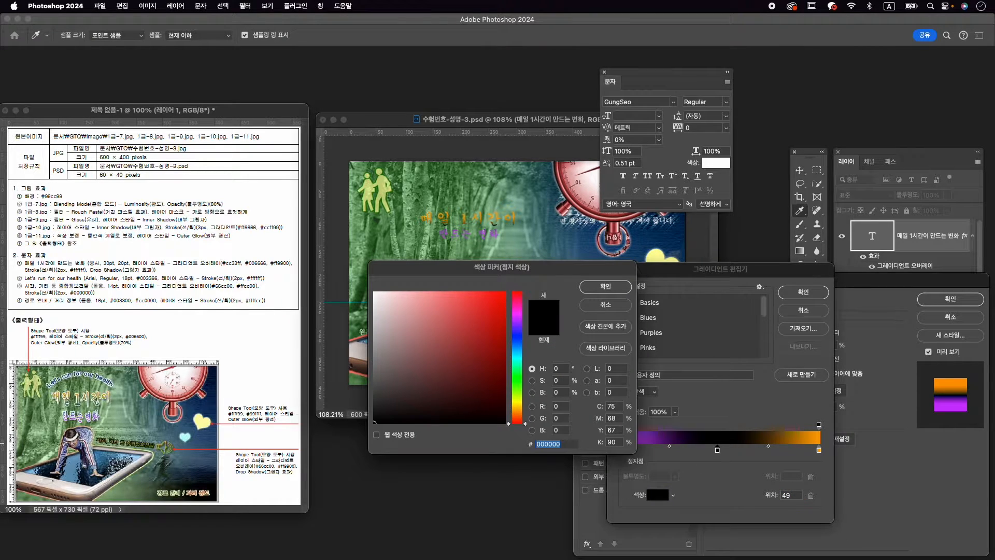
{"action": "type", "text": "006666"}
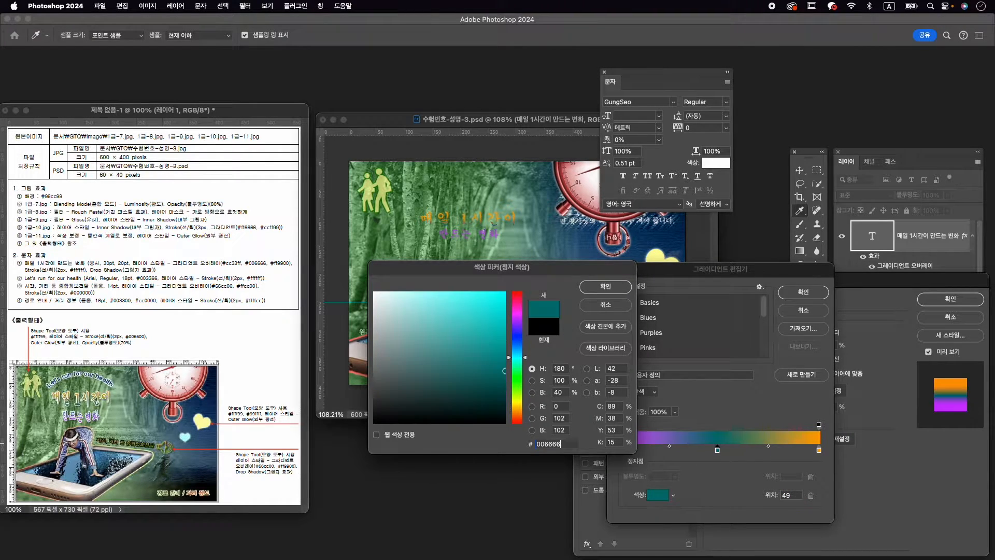
{"action": "key", "text": "Return"}
{"action": "left_click", "coordinate": [818, 449]}
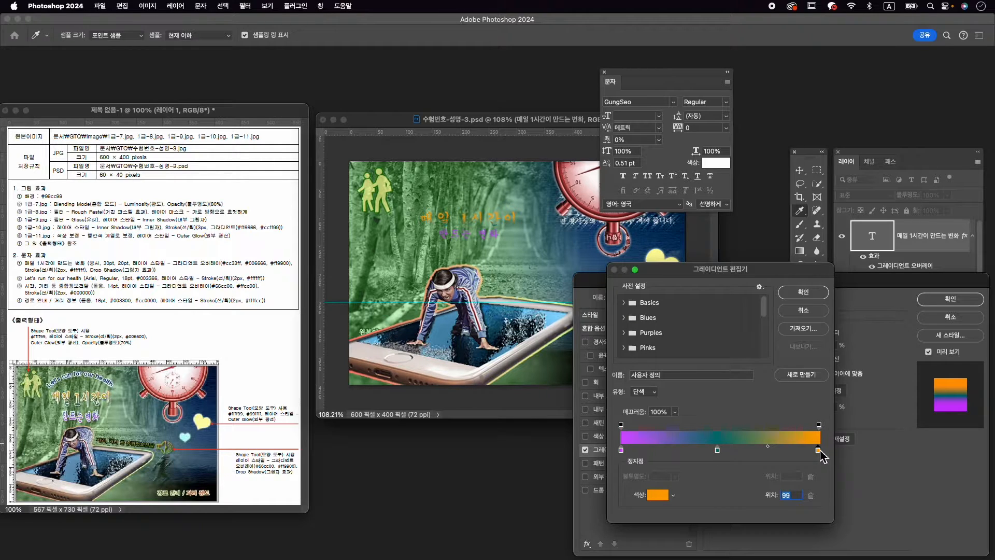
{"action": "double_click", "coordinate": [819, 449]}
{"action": "type", "text": "ff"}
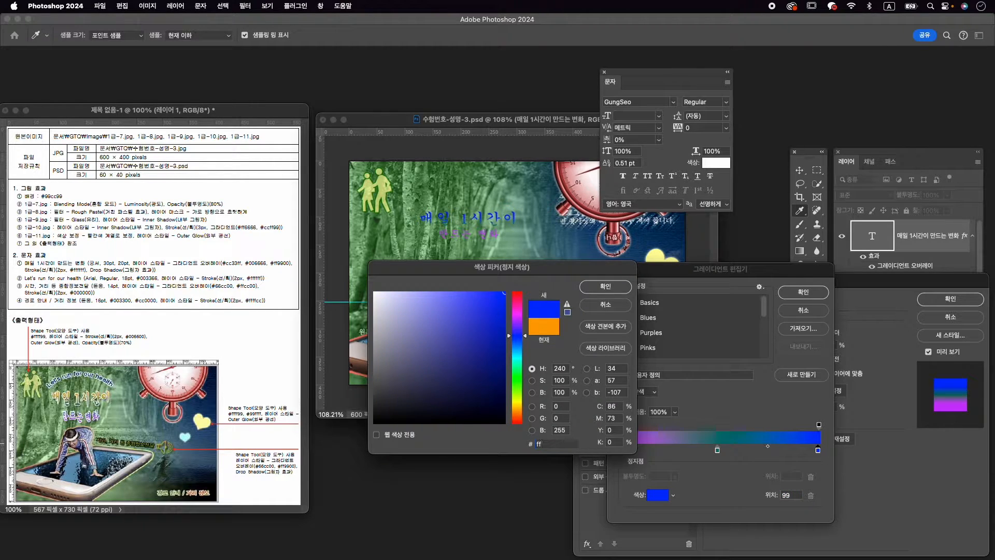
{"action": "type", "text": "9900"}
{"action": "key", "text": "Return"}
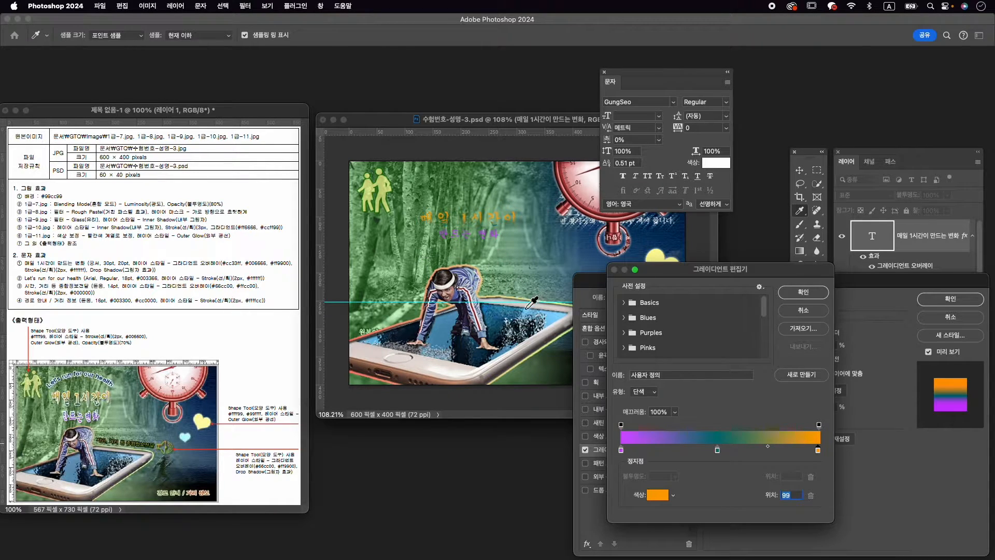
{"action": "left_click", "coordinate": [801, 296]}
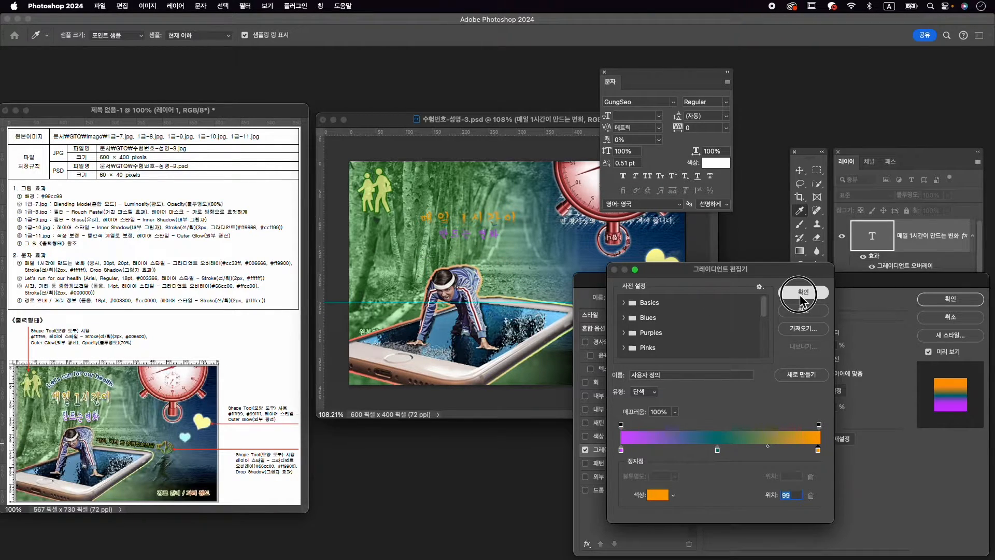
Step: Add a 2 px outside stroke in #ffffff and a Drop Shadow to the title, then apply the layer style
{"action": "left_click", "coordinate": [607, 384]}
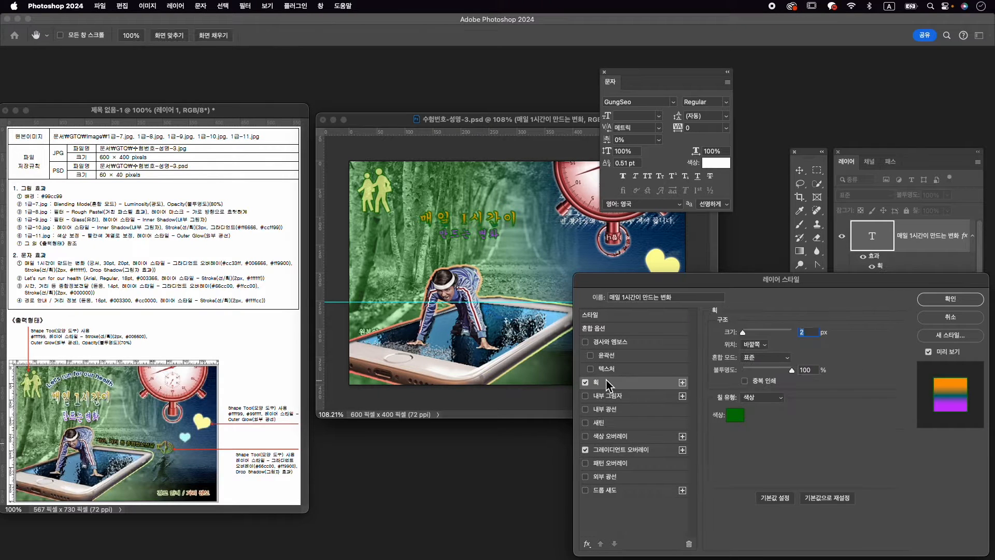
{"action": "left_click", "coordinate": [734, 414]}
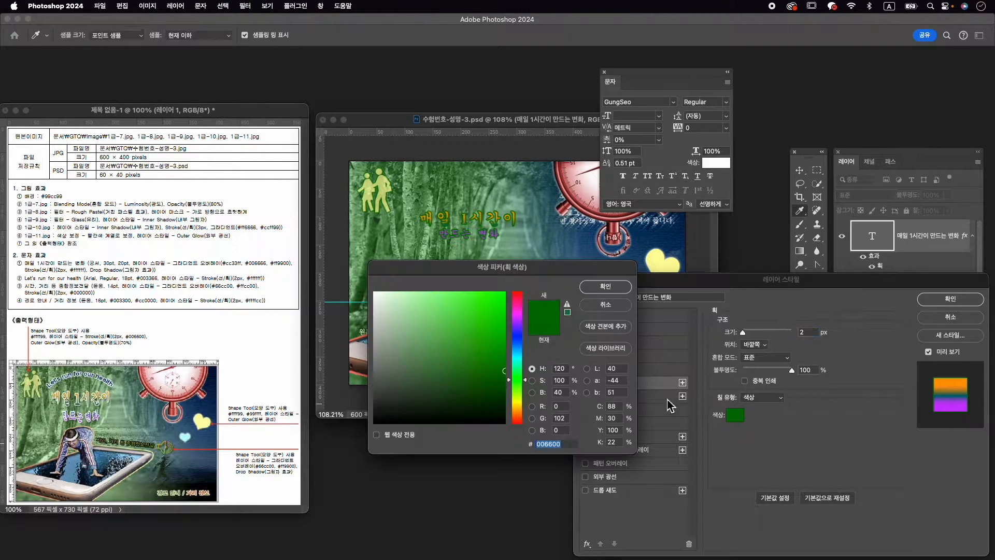
{"action": "left_click", "coordinate": [358, 281]}
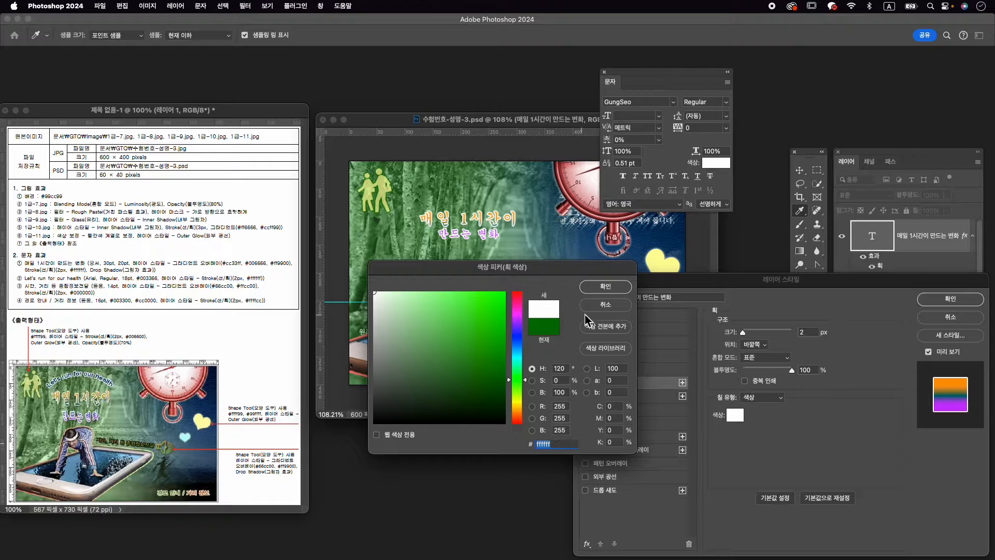
{"action": "left_click", "coordinate": [605, 286]}
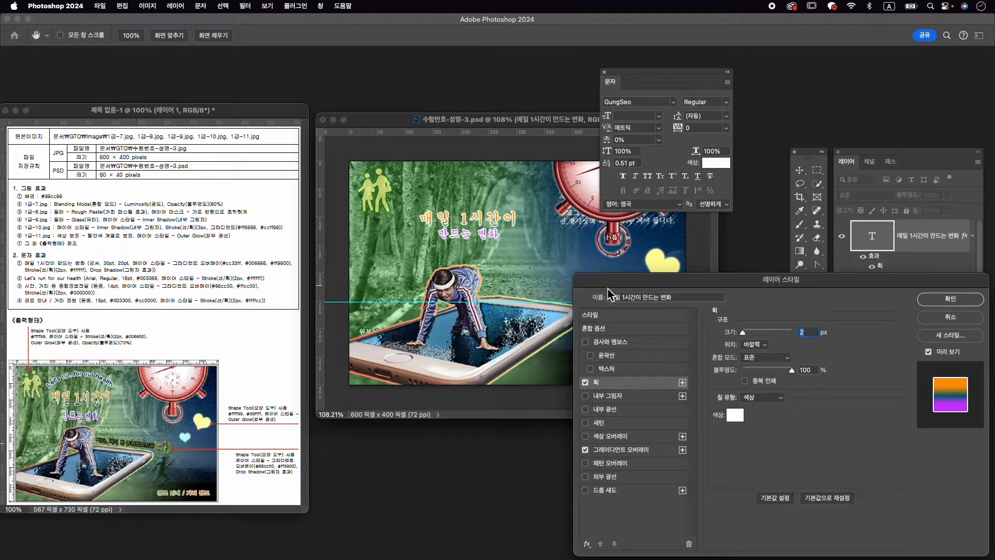
{"action": "left_click", "coordinate": [615, 491]}
{"action": "left_click", "coordinate": [962, 303]}
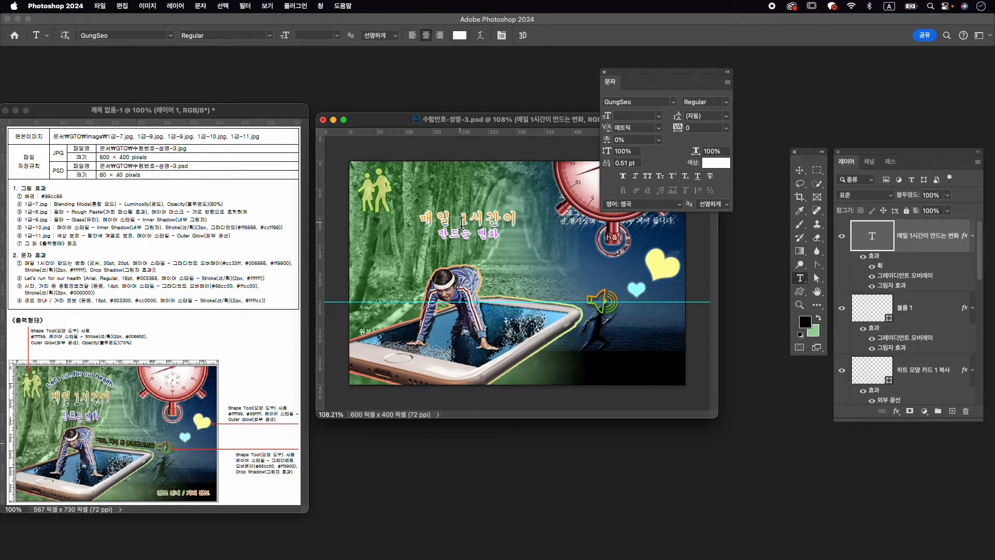
Step: Warp the title text with the Arc Lower (아래 부채꼴) style, horizontal, at a bend of +43%
{"action": "left_click", "coordinate": [481, 35]}
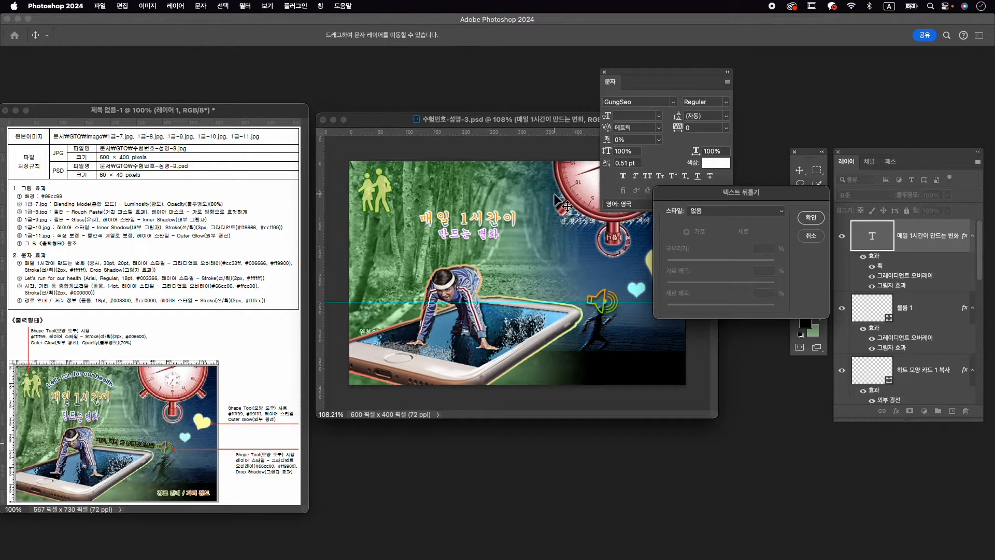
{"action": "left_click", "coordinate": [728, 211]}
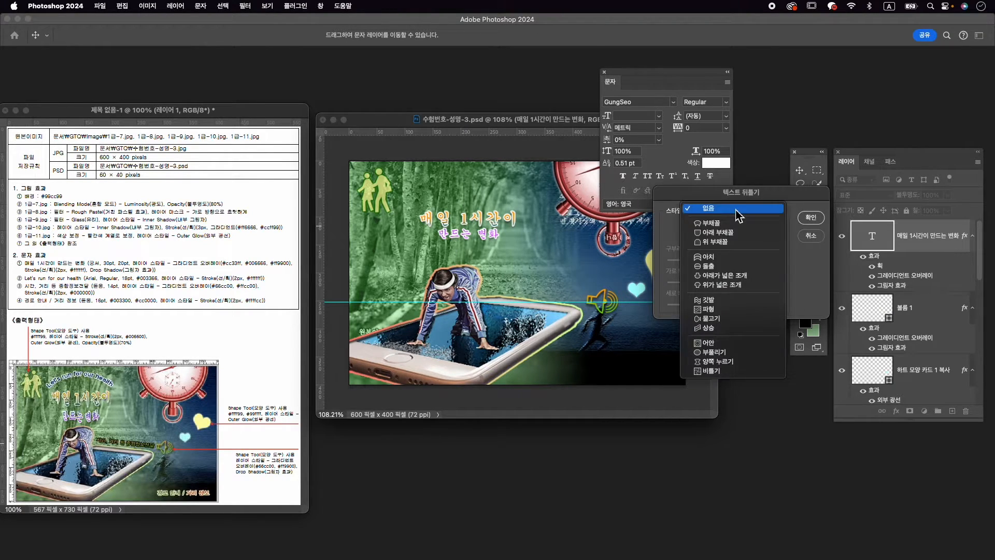
{"action": "left_click", "coordinate": [748, 232]}
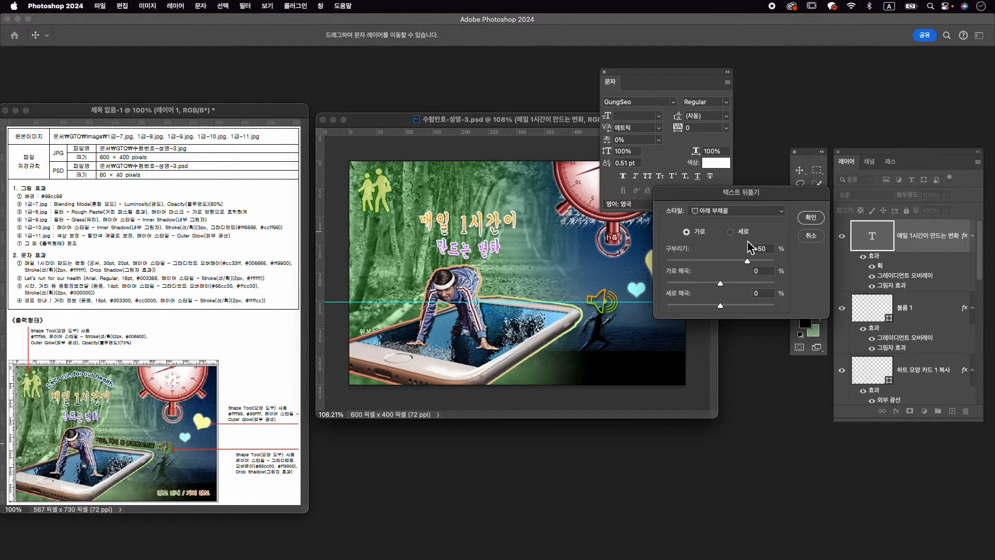
{"action": "left_click_drag", "start_coordinate": [747, 261], "coordinate": [744, 261]}
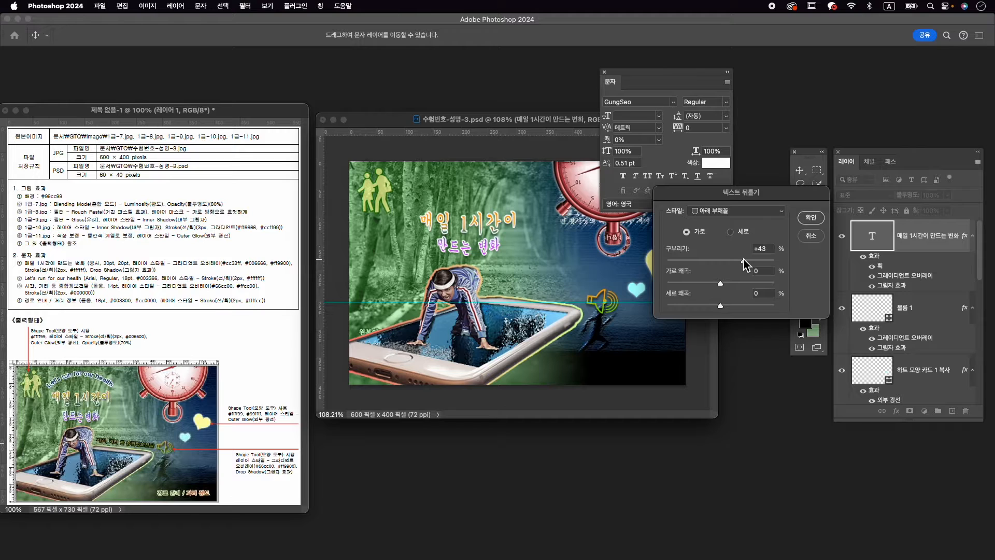
{"action": "left_click", "coordinate": [810, 218]}
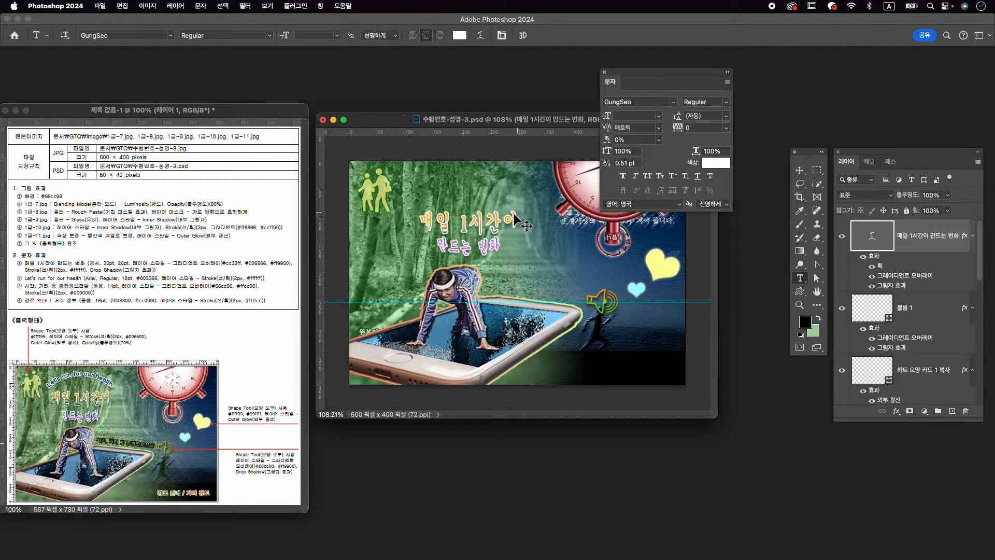
Step: Move the warped title slightly left so it sits centered above the crouching runner
{"action": "left_click", "coordinate": [492, 218], "text": "super"}
{"action": "left_click_drag", "start_coordinate": [491, 220], "coordinate": [478, 216]}
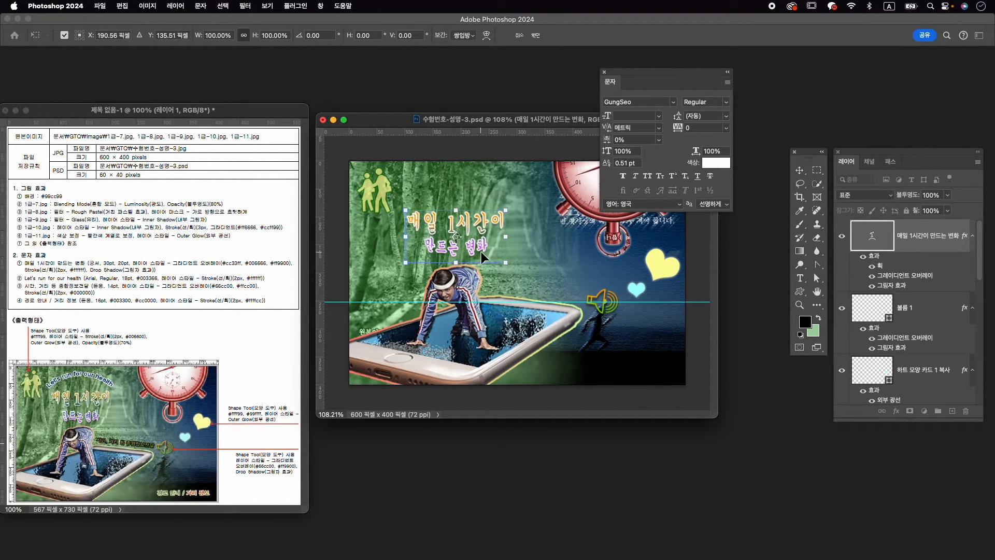
{"action": "key", "text": "Return"}
Step: Add a new text layer above the title reading "Let's run for our health"
{"action": "key", "text": "t"}
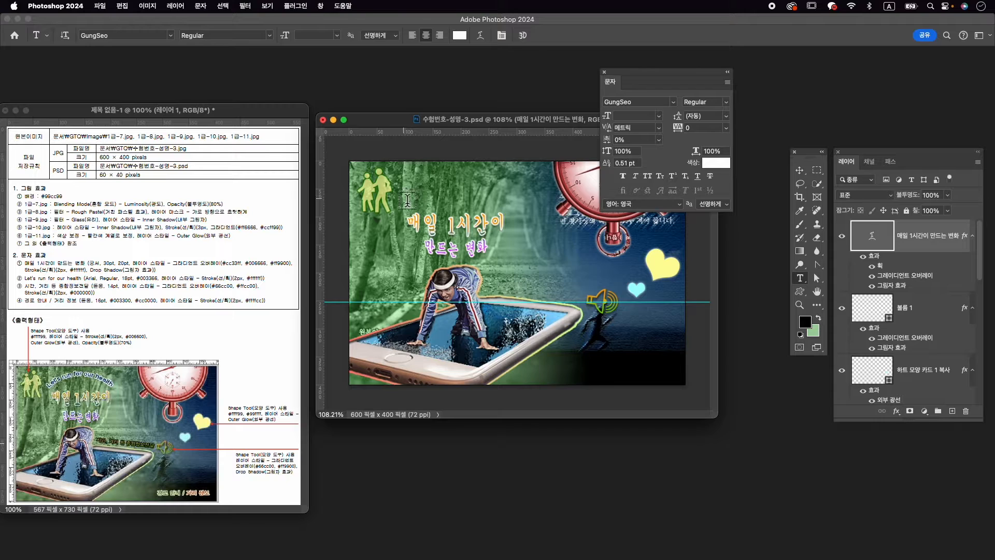
{"action": "left_click", "coordinate": [407, 202]}
{"action": "type", "text": "ㅣㄷㅅ"}
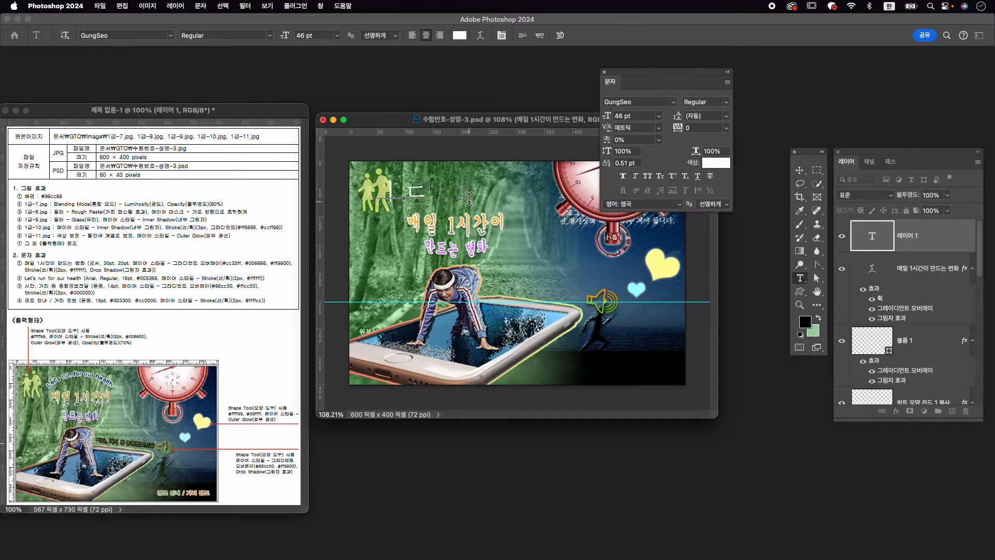
{"action": "key", "text": "BackSpace"}
{"action": "key", "text": "BackSpace"}
{"action": "key", "text": "BackSpace"}
{"action": "key", "text": "Caps_Lock"}
{"action": "type", "text": "Let's"}
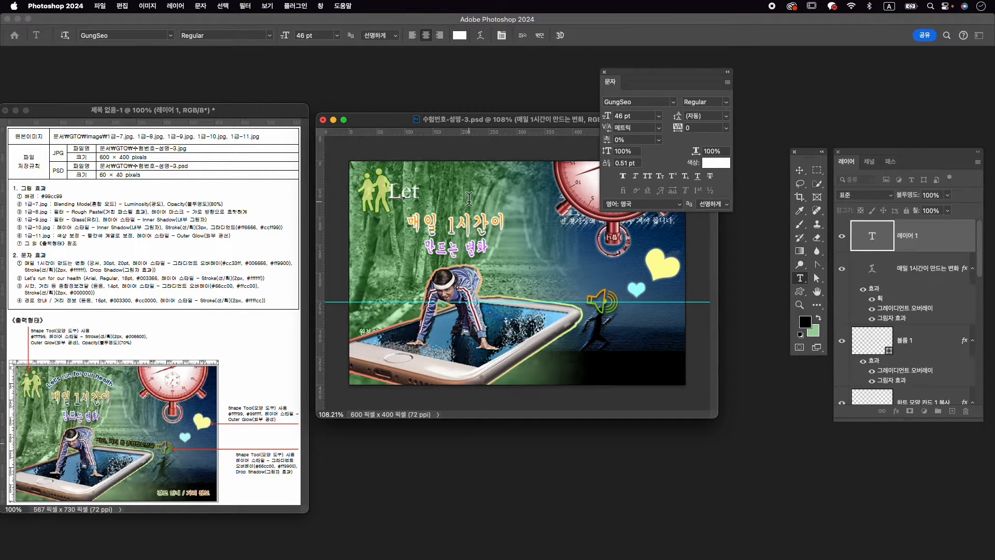
{"action": "key", "text": "BackSpace"}
{"action": "key", "text": "BackSpace"}
{"action": "key", "text": "BackSpace"}
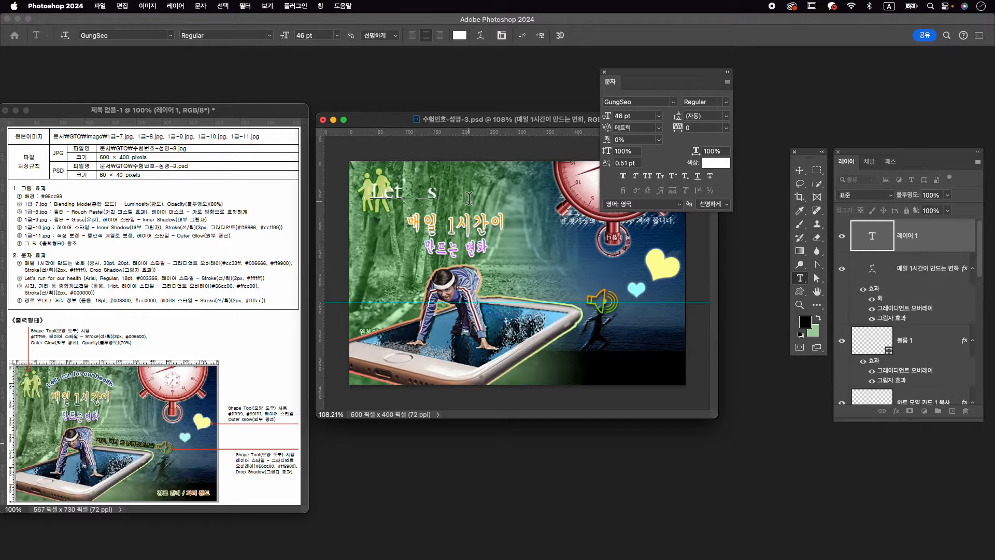
{"action": "type", "text": "s run fo"}
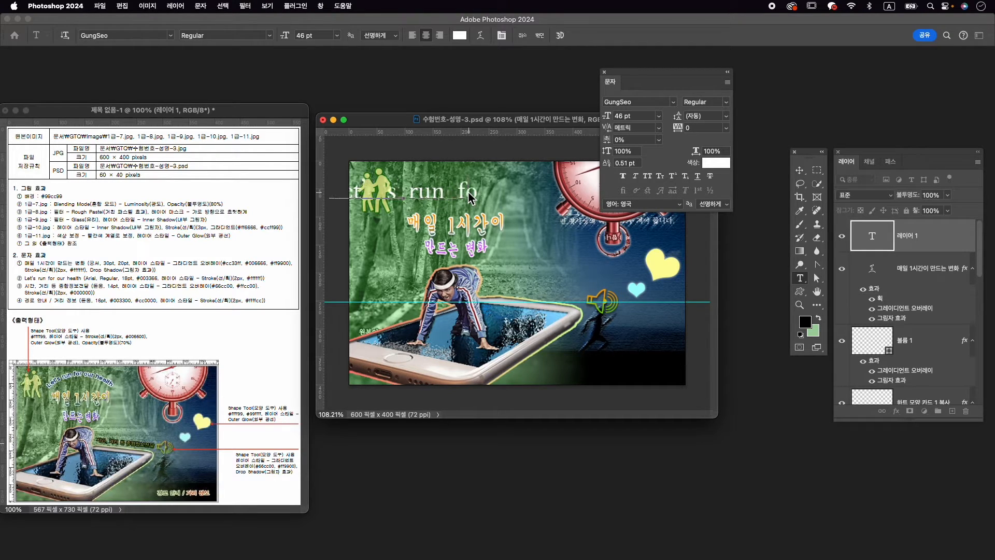
{"action": "type", "text": "r our"}
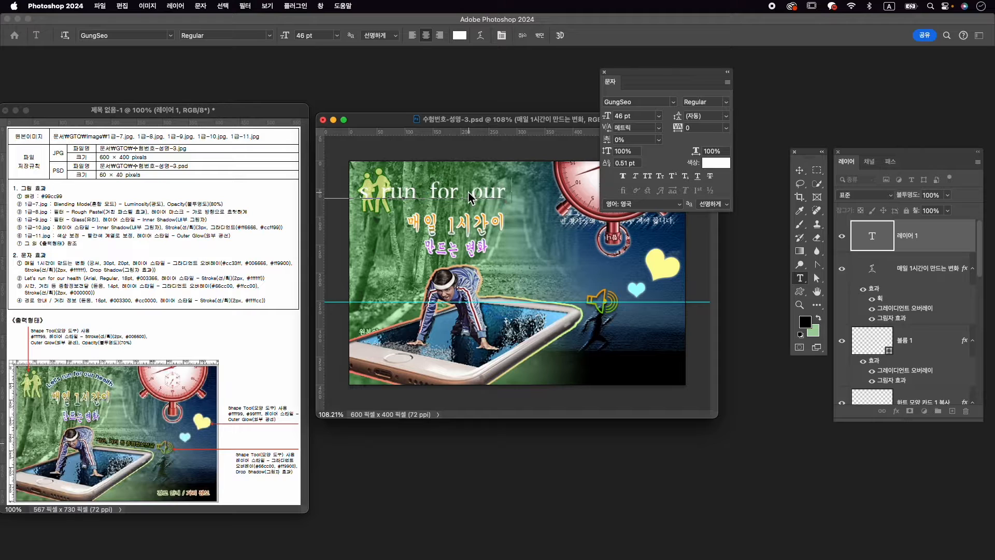
{"action": "type", "text": " health"}
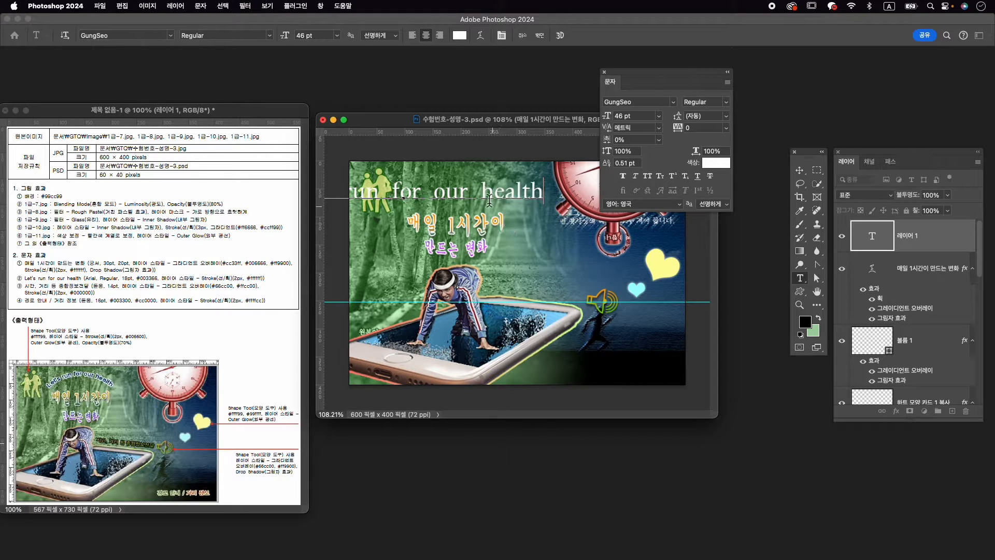
Step: Set the whole "Let's run for our health" text to Arial Regular at 18 pt
{"action": "key", "text": "super+a"}
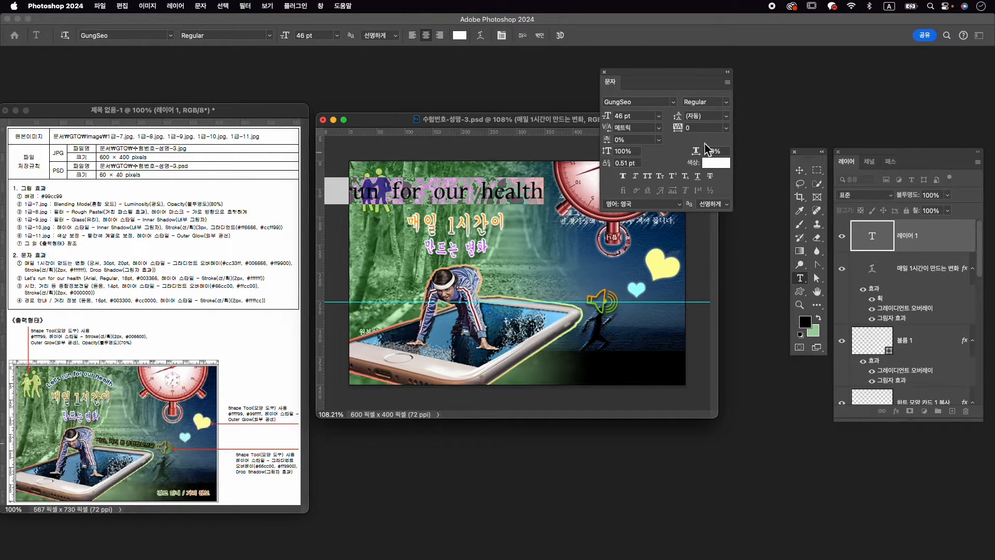
{"action": "left_click", "coordinate": [636, 107]}
{"action": "type", "text": "ar"}
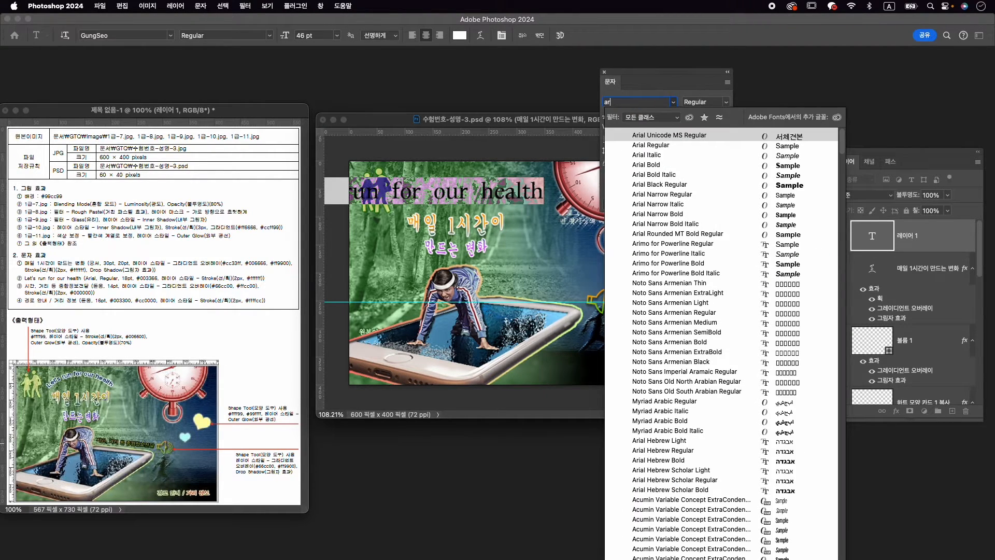
{"action": "left_click", "coordinate": [677, 146]}
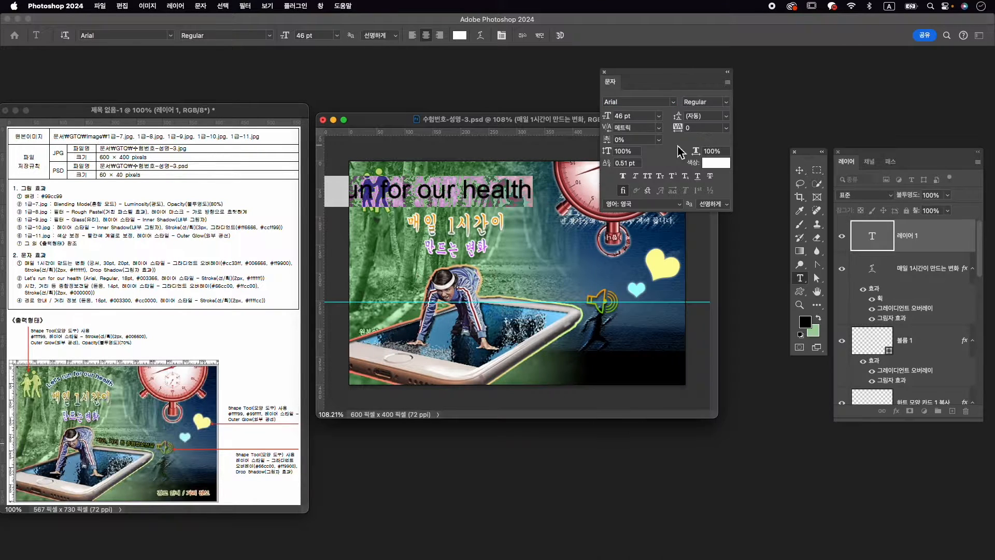
{"action": "left_click", "coordinate": [625, 116]}
{"action": "type", "text": "18"}
{"action": "key", "text": "Return"}
Step: Change the color of the "Let's run for our health" text to #003366
{"action": "left_click", "coordinate": [717, 163]}
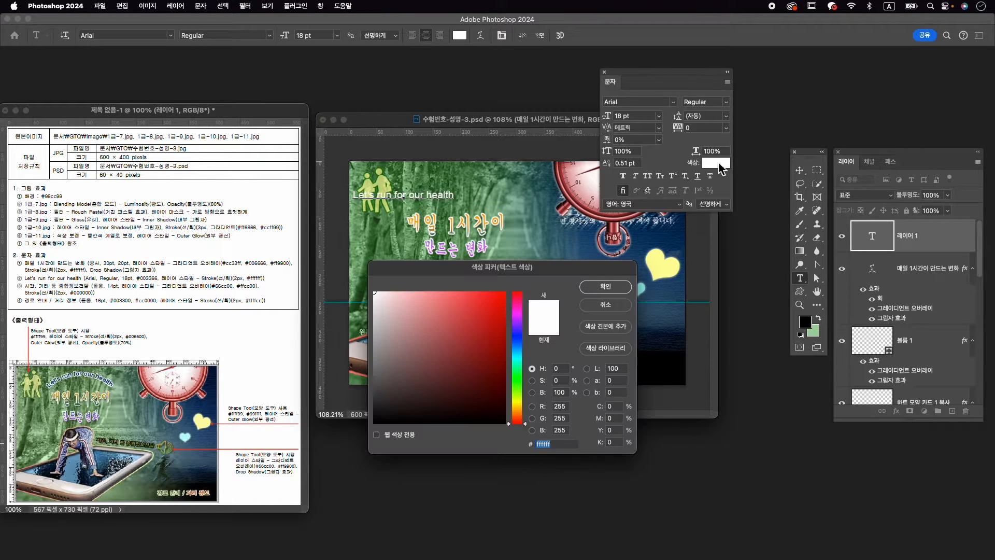
{"action": "type", "text": "003366"}
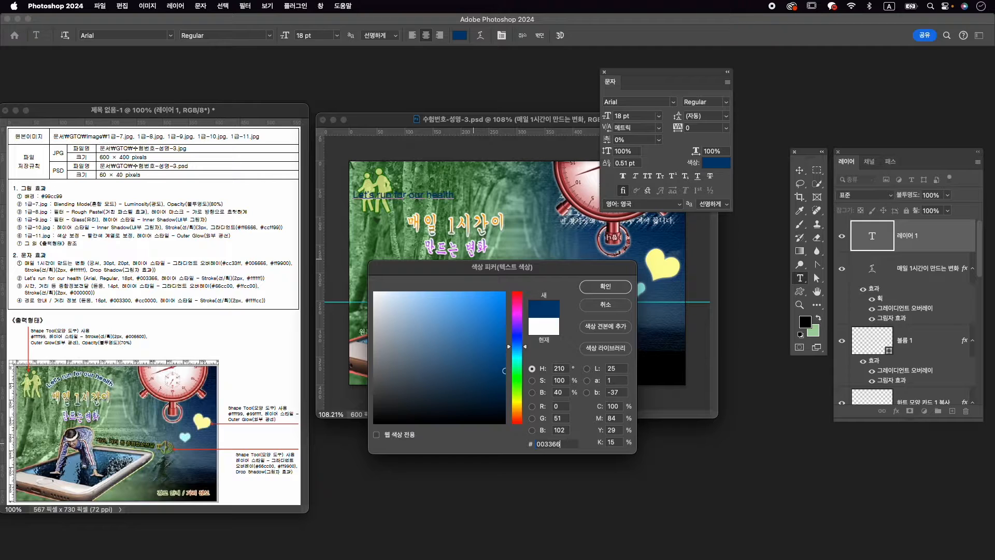
{"action": "key", "text": "Return"}
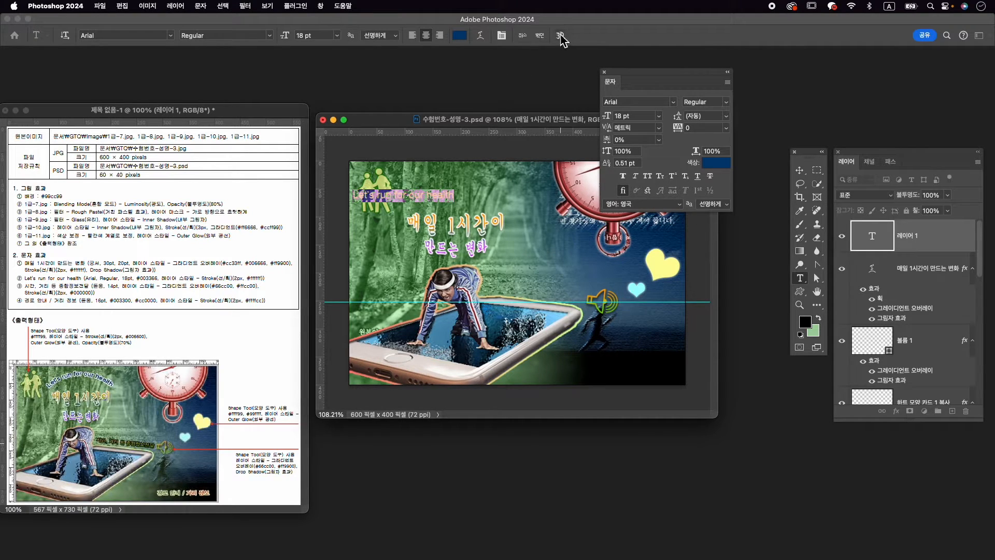
Step: Add a 2 px outside stroke in #ffffff to the "Let's run for our health" text layer
{"action": "left_click", "coordinate": [540, 35]}
{"action": "left_click", "coordinate": [896, 411]}
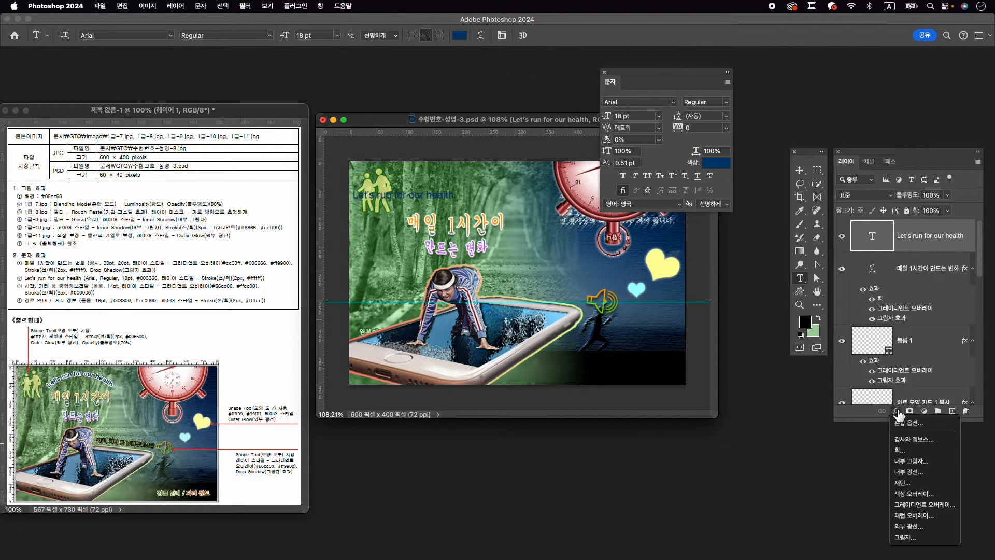
{"action": "left_click", "coordinate": [904, 450]}
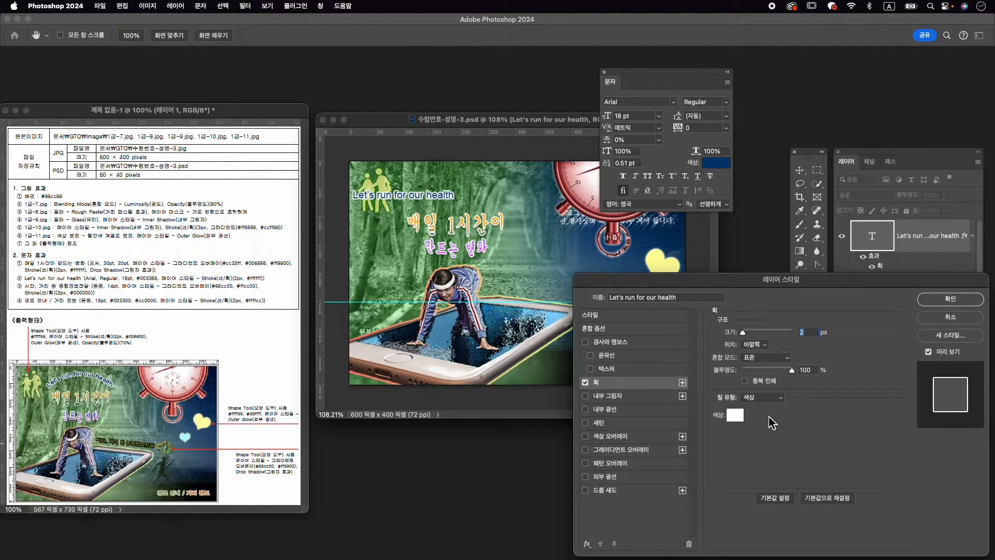
{"action": "left_click", "coordinate": [734, 414]}
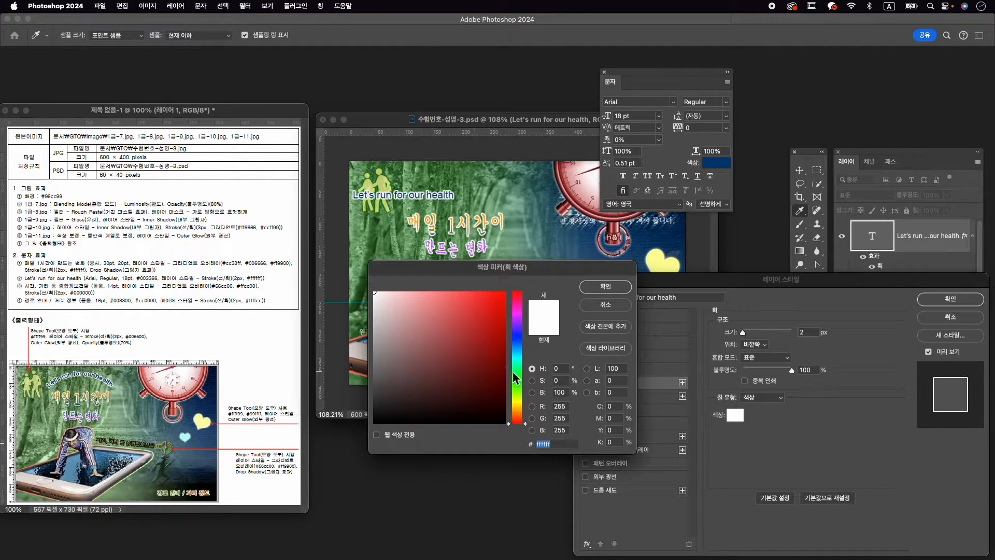
{"action": "left_click", "coordinate": [608, 286]}
{"action": "left_click", "coordinate": [949, 302]}
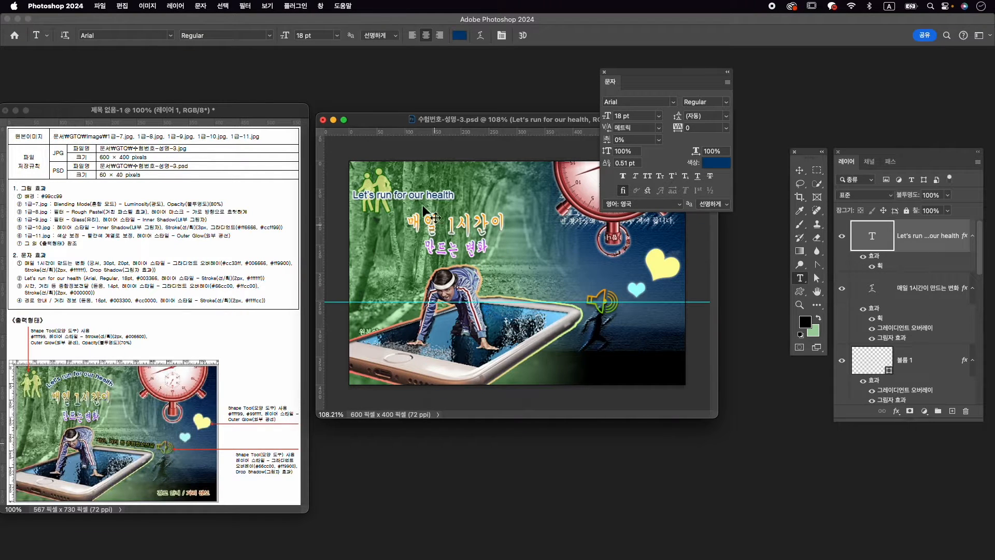
Step: Move the "Let's run for our health" text right so it sits directly above the Korean title
{"action": "key", "text": "ctrl+t"}
{"action": "left_click_drag", "start_coordinate": [418, 192], "coordinate": [468, 193]}
{"action": "key", "text": "Return"}
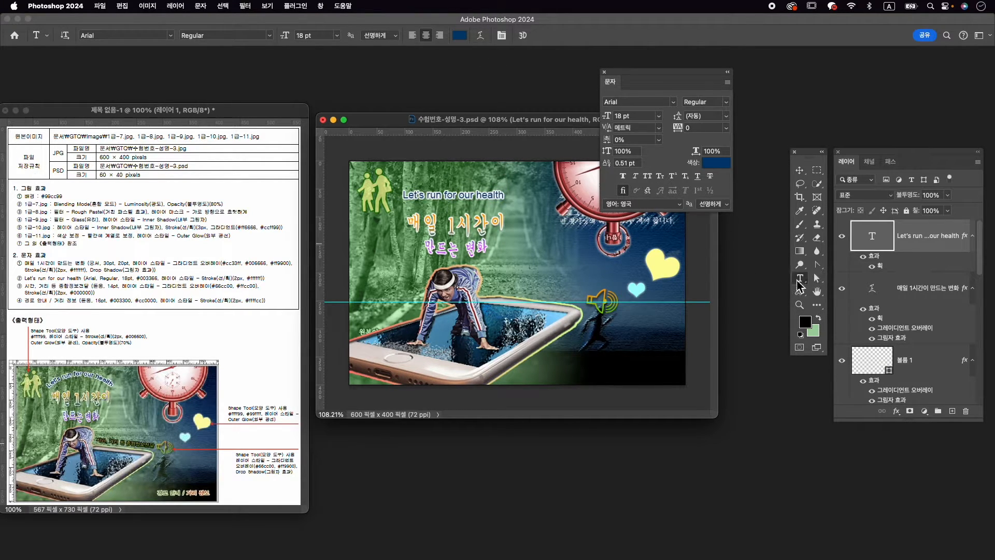
Step: Warp the "Let's run for our health" text with the horizontal 부채꼴 (Arc) style at a +40% bend
{"action": "left_click", "coordinate": [482, 36]}
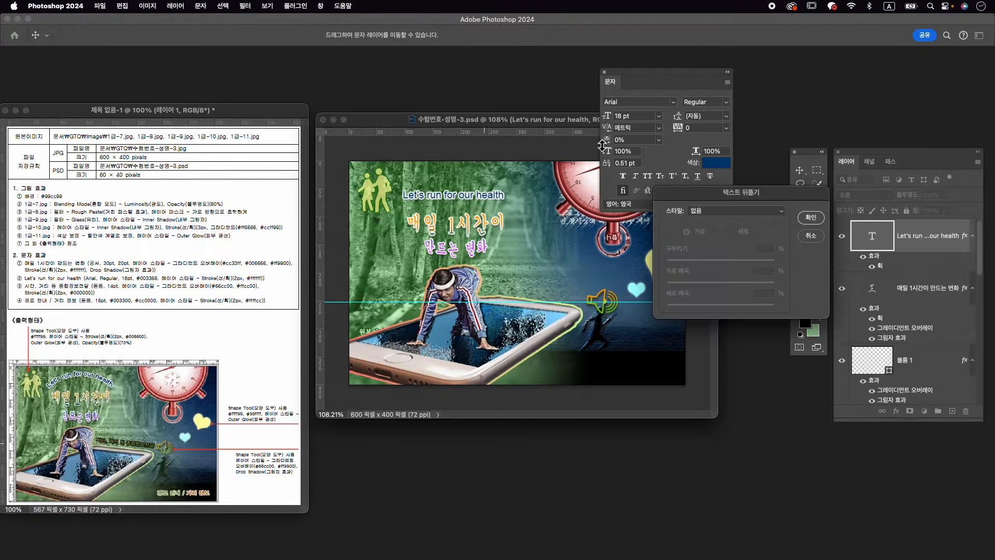
{"action": "left_click", "coordinate": [728, 211]}
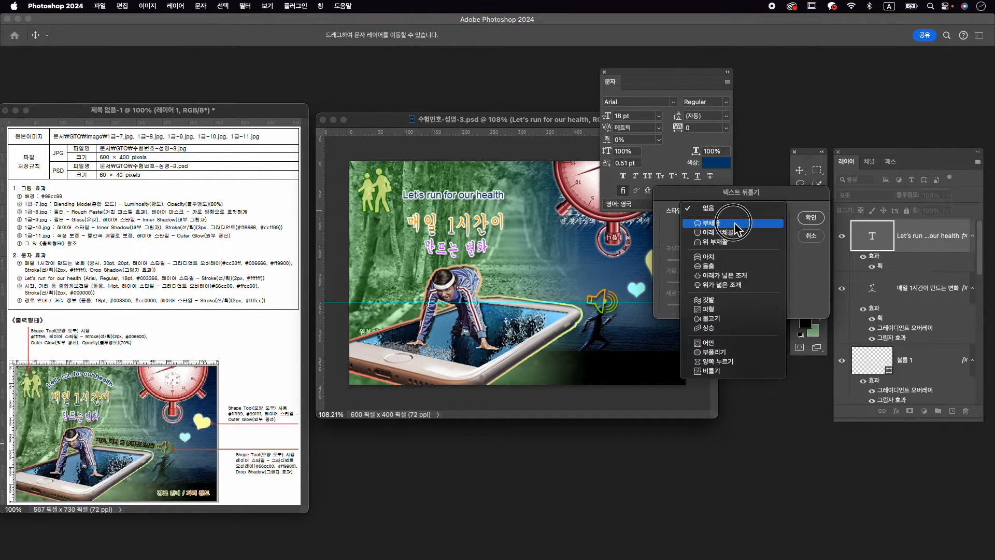
{"action": "left_click", "coordinate": [728, 222]}
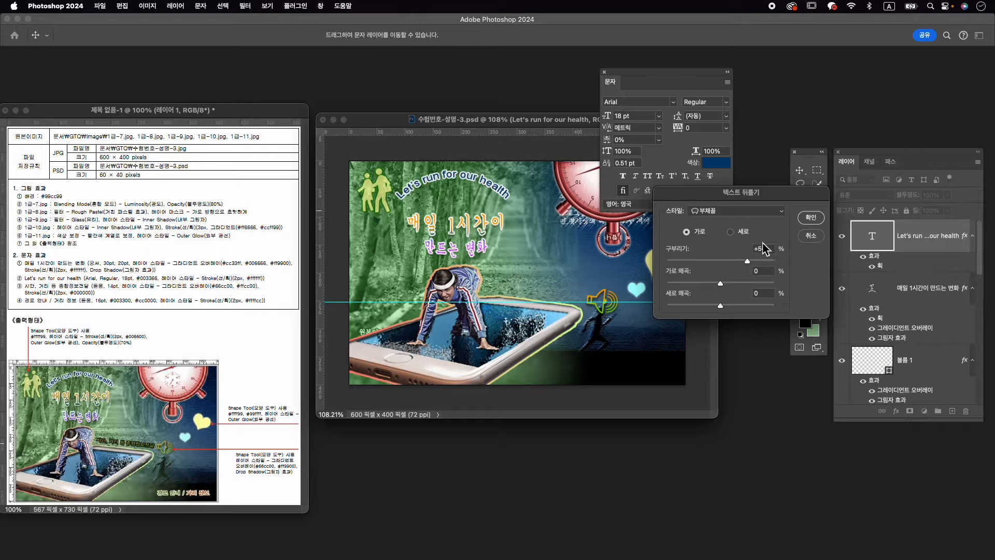
{"action": "left_click_drag", "start_coordinate": [748, 262], "coordinate": [743, 262]}
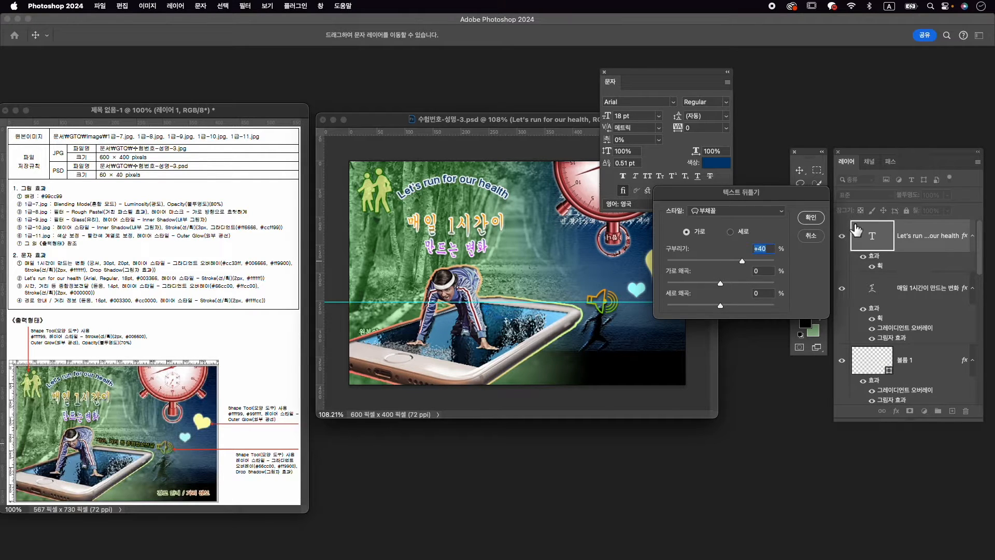
{"action": "left_click", "coordinate": [804, 223]}
Step: Nudge the arched English text about 5 px right and 3 px down above the Korean title
{"action": "key", "text": "ctrl+t"}
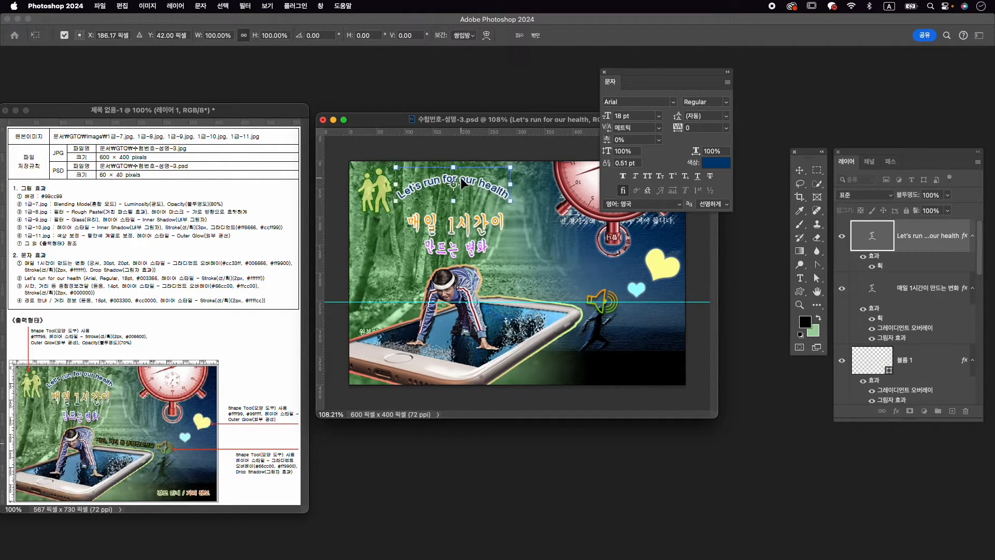
{"action": "left_click_drag", "start_coordinate": [464, 178], "coordinate": [467, 181]}
{"action": "key", "text": "Return"}
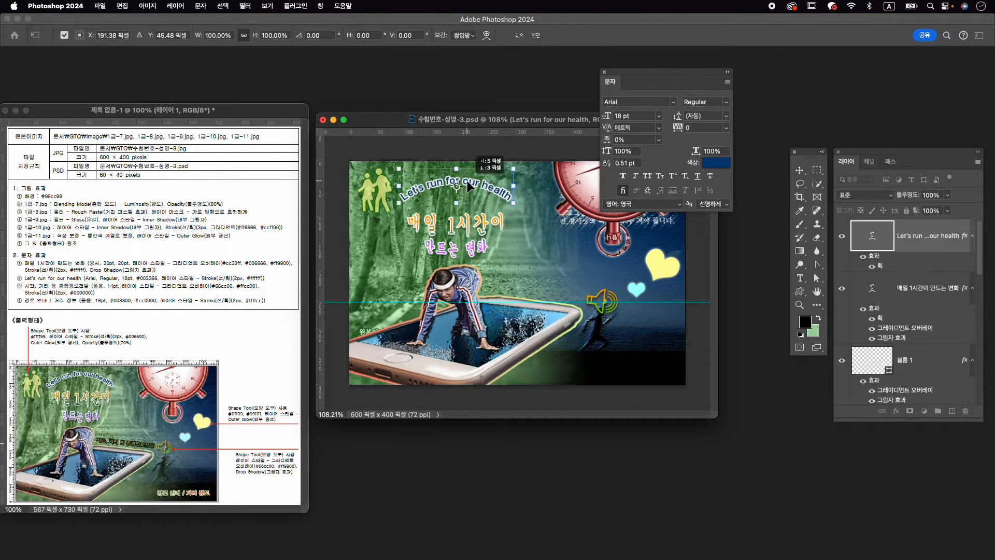
Step: Add a new text layer beside the runner's head reading "시간, 거리 등 종합정보전달"
{"action": "key", "text": "t"}
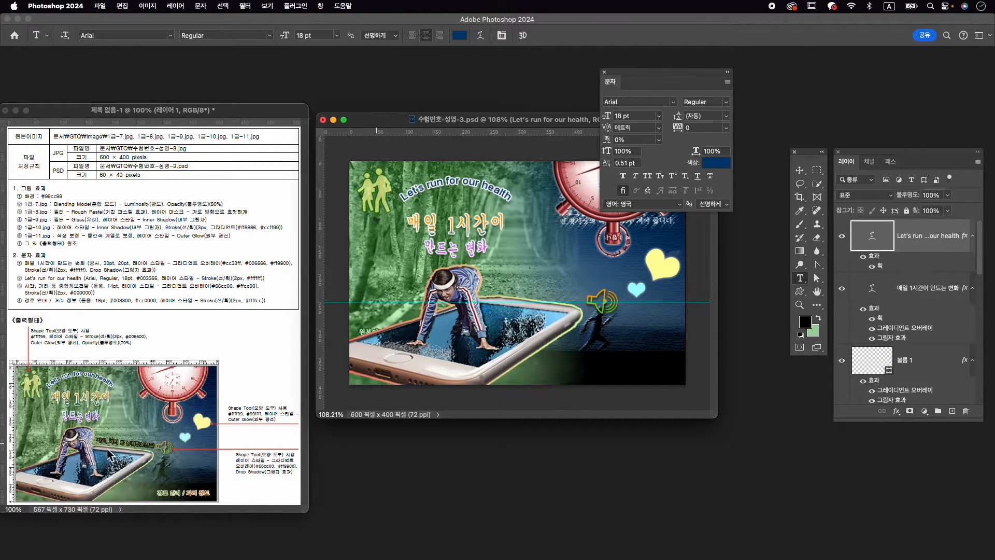
{"action": "left_click", "coordinate": [499, 286]}
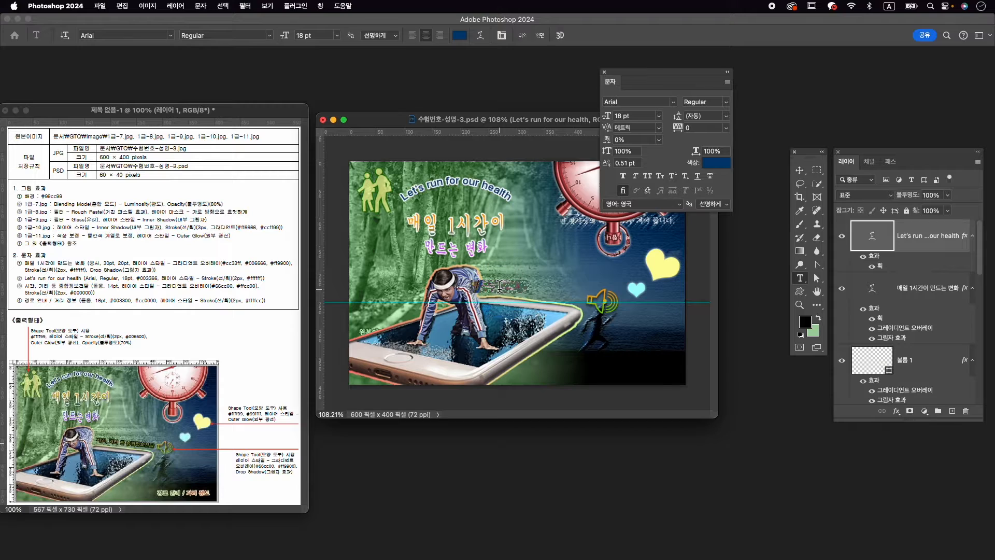
{"action": "key", "text": "BackSpace"}
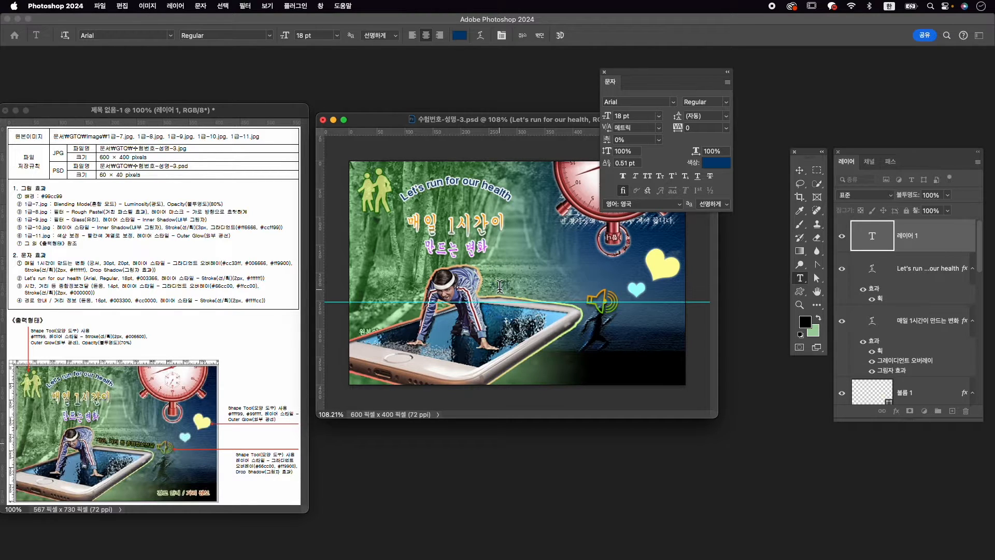
{"action": "type", "text": "시간, 거리 등 종합정"}
{"action": "type", "text": "보전다"}
Step: Set the whole "시간, 거리 등 종합정보전달" text to KoPubWorldDotum_Pro Medium at 14 pt
{"action": "key", "text": "super+a"}
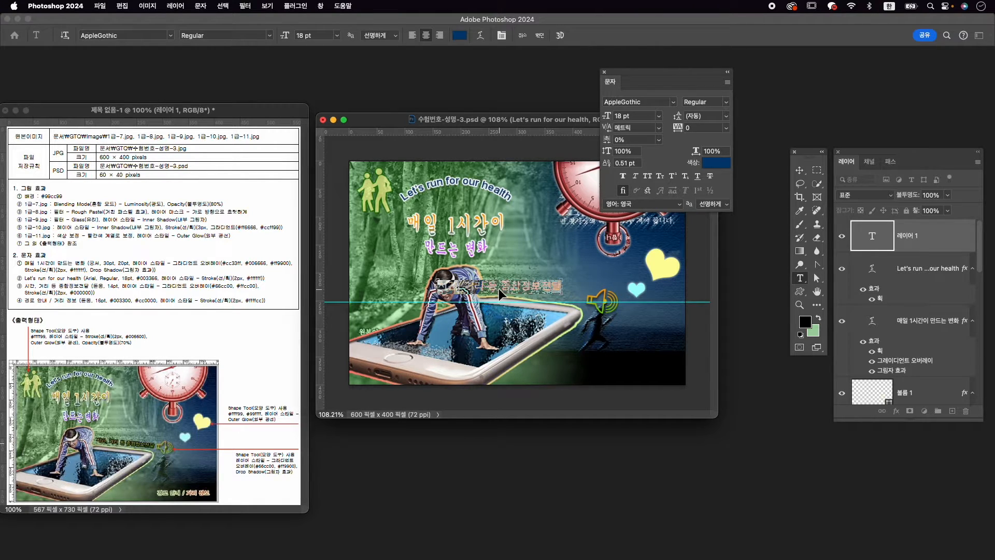
{"action": "left_click", "coordinate": [649, 102]}
{"action": "key", "text": "BackSpace"}
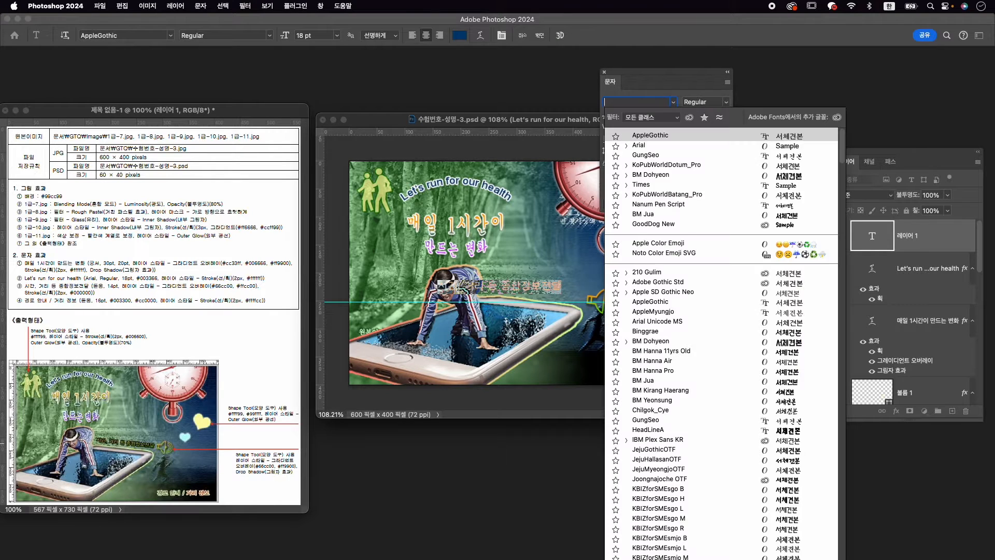
{"action": "type", "text": "dot"}
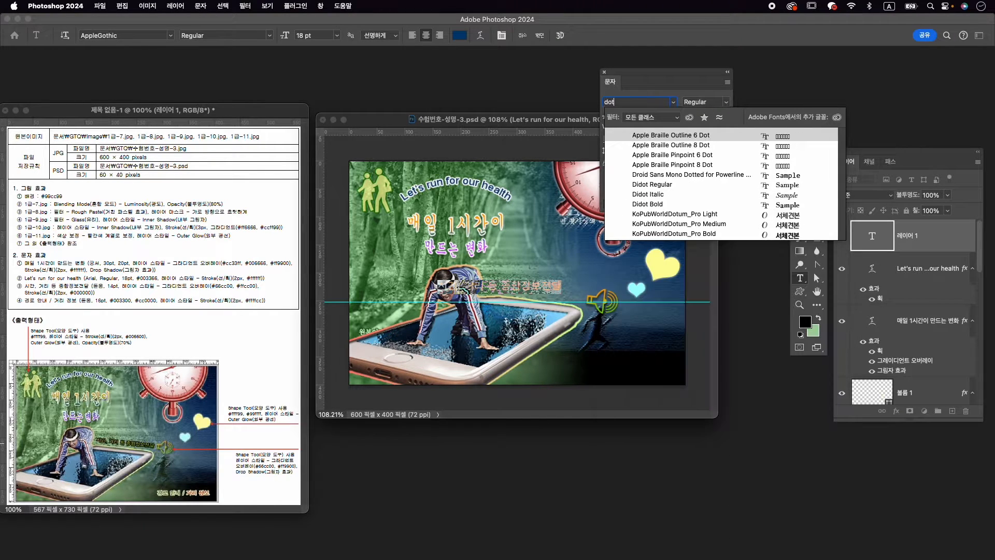
{"action": "left_click", "coordinate": [729, 225]}
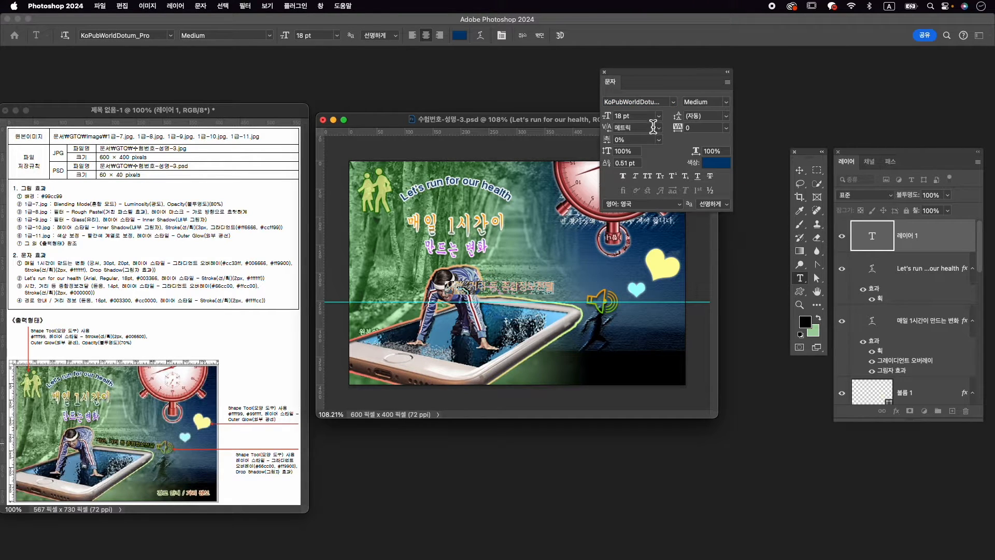
{"action": "double_click", "coordinate": [618, 115]}
{"action": "key", "text": "Down"}
{"action": "key", "text": "Down"}
{"action": "key", "text": "Down"}
{"action": "key", "text": "Down"}
{"action": "key", "text": "Return"}
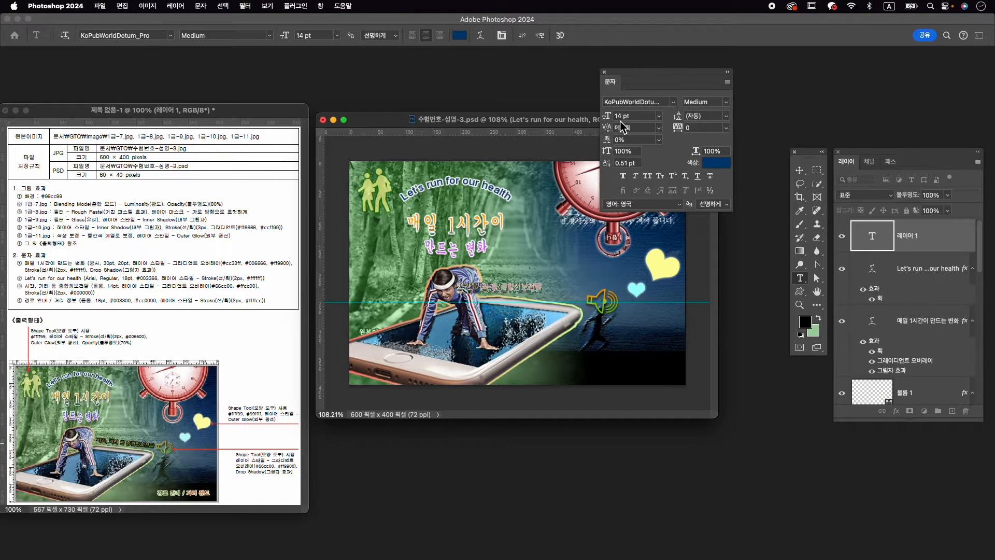
{"action": "left_click", "coordinate": [539, 36]}
Step: Give the "시간, 거리 등 종합정보전달" layer a gradient overlay, removing the middle color stop and setting the start stop to #66cc00
{"action": "left_click", "coordinate": [897, 412]}
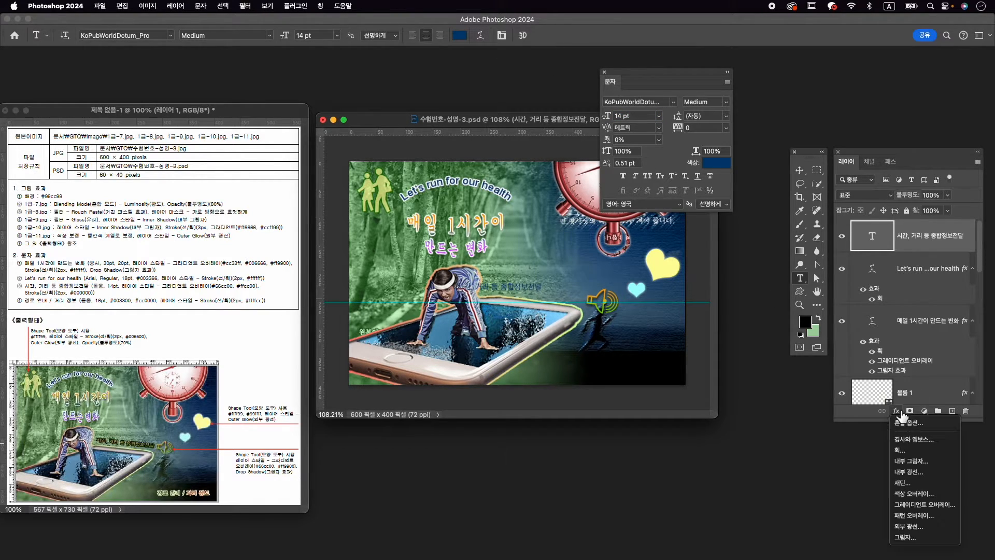
{"action": "left_click", "coordinate": [911, 504]}
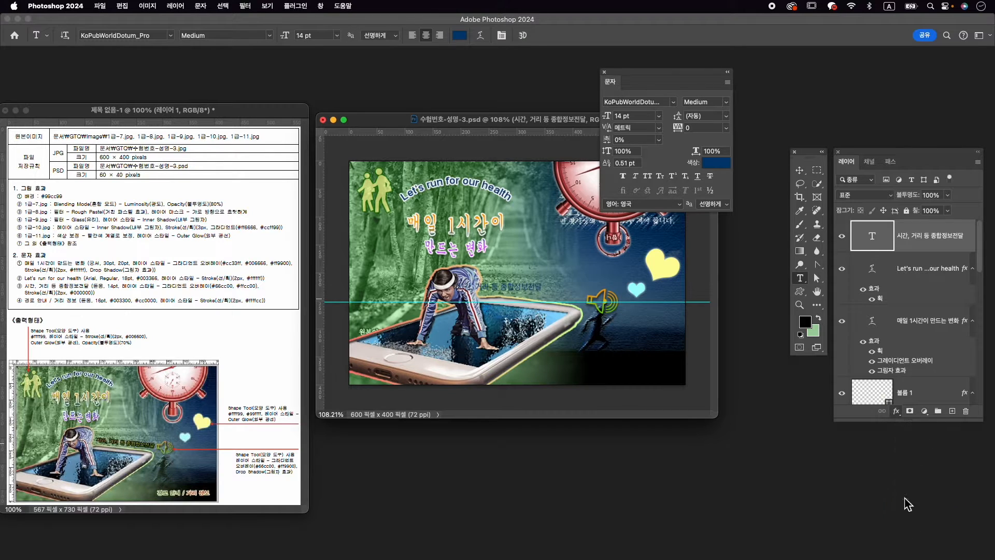
{"action": "left_click", "coordinate": [767, 360]}
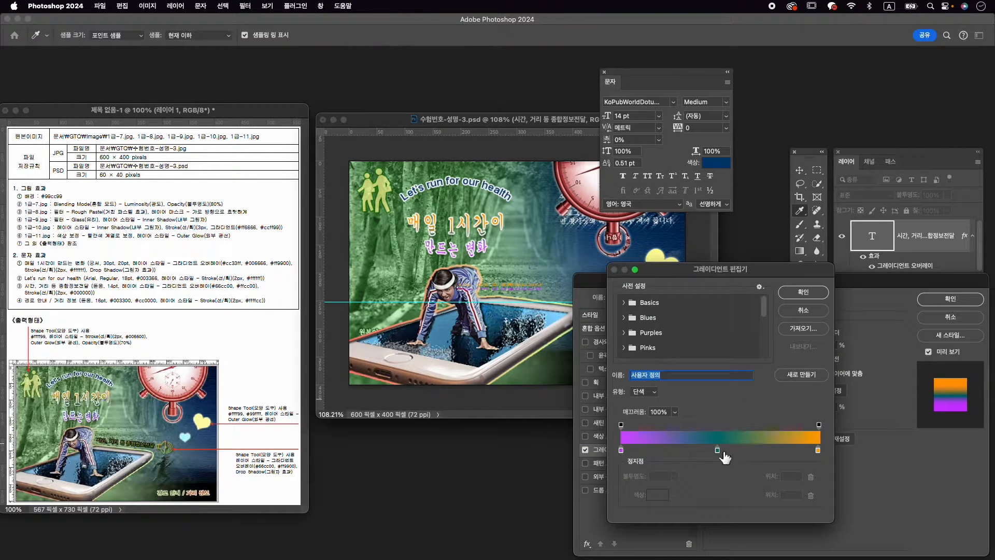
{"action": "left_click_drag", "start_coordinate": [722, 451], "coordinate": [715, 479]}
{"action": "double_click", "coordinate": [622, 450]}
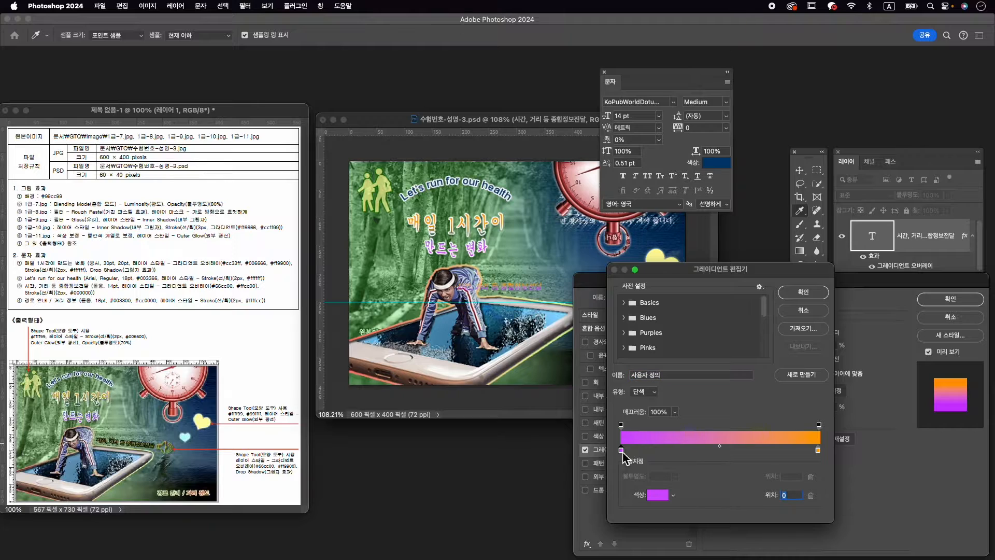
{"action": "type", "text": "66"}
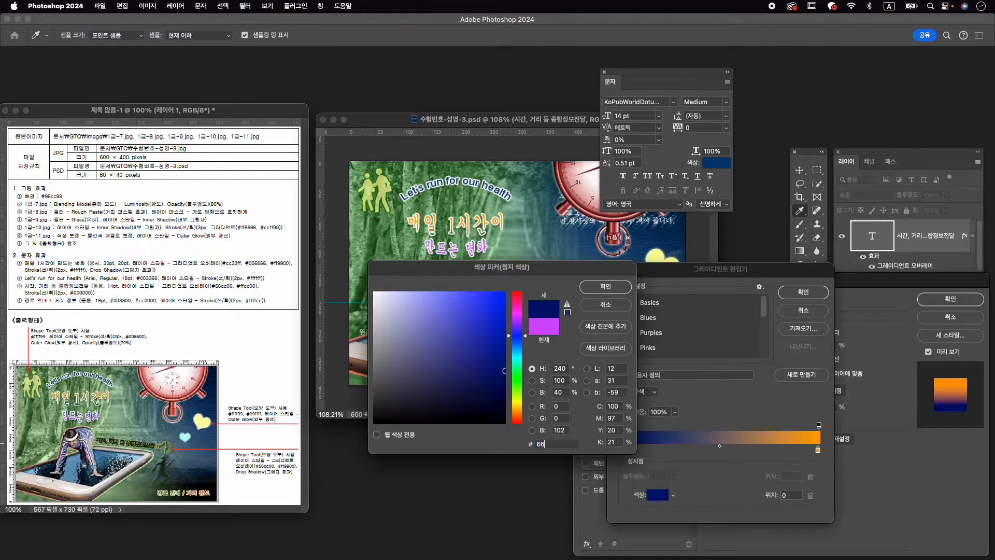
{"action": "type", "text": "cc00"}
{"action": "key", "text": "Return"}
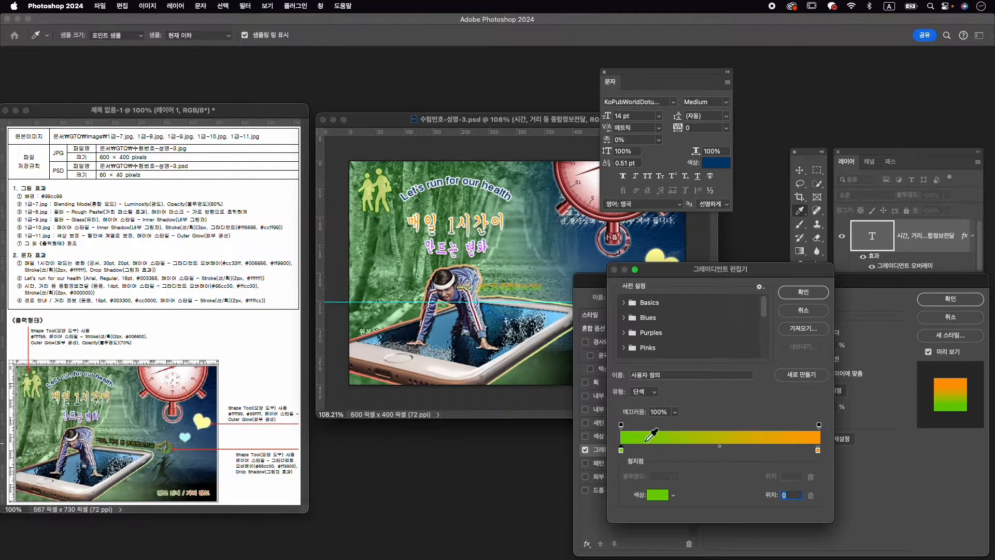
Step: Set the gradient overlay's end stop to #ffcc00 and its angle to 179°
{"action": "double_click", "coordinate": [818, 450]}
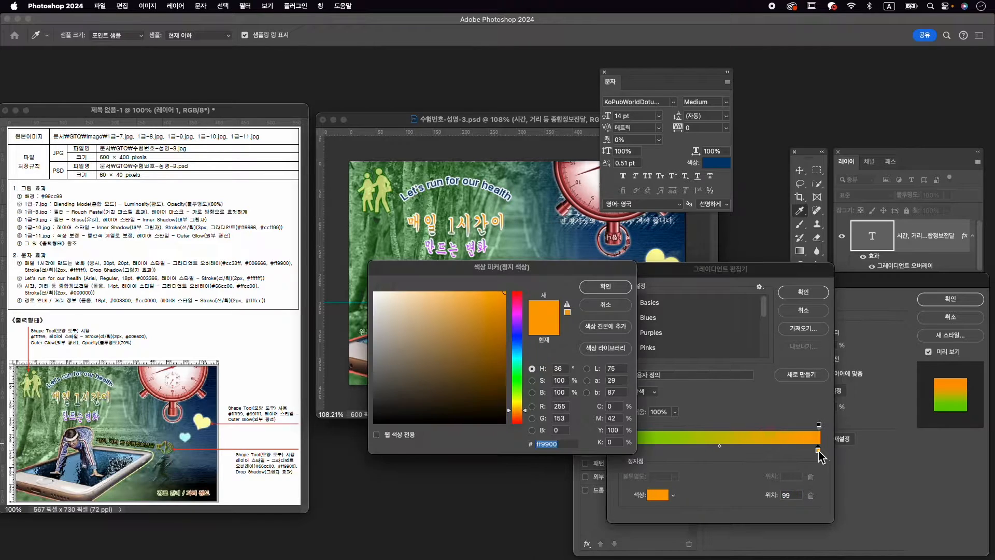
{"action": "type", "text": "ffcc00"}
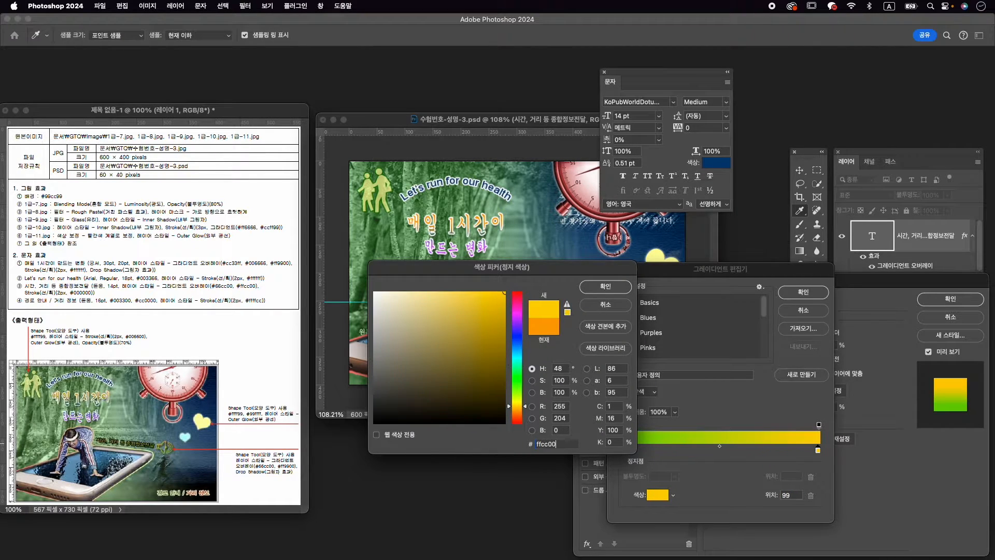
{"action": "key", "text": "Return"}
{"action": "left_click", "coordinate": [804, 293]}
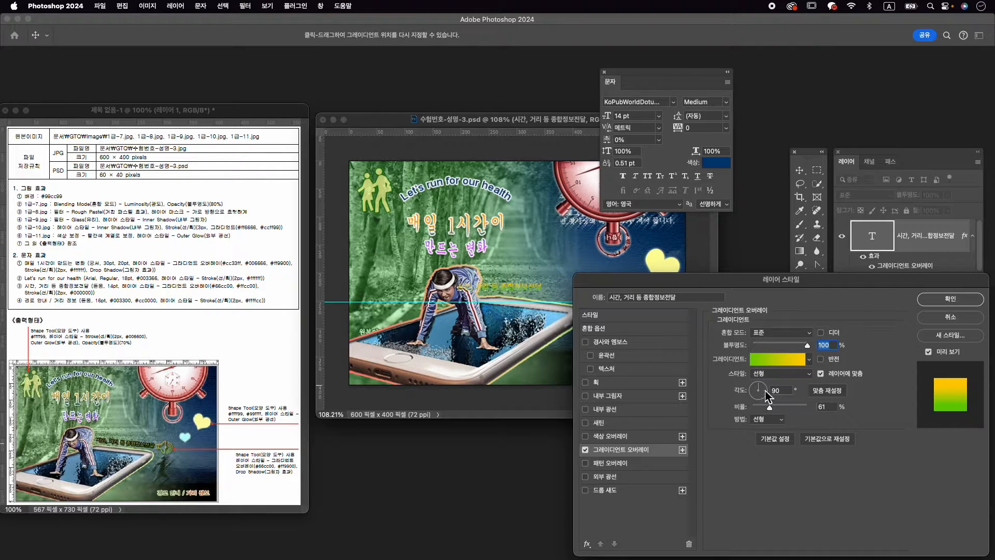
{"action": "left_click_drag", "start_coordinate": [765, 391], "coordinate": [755, 398]}
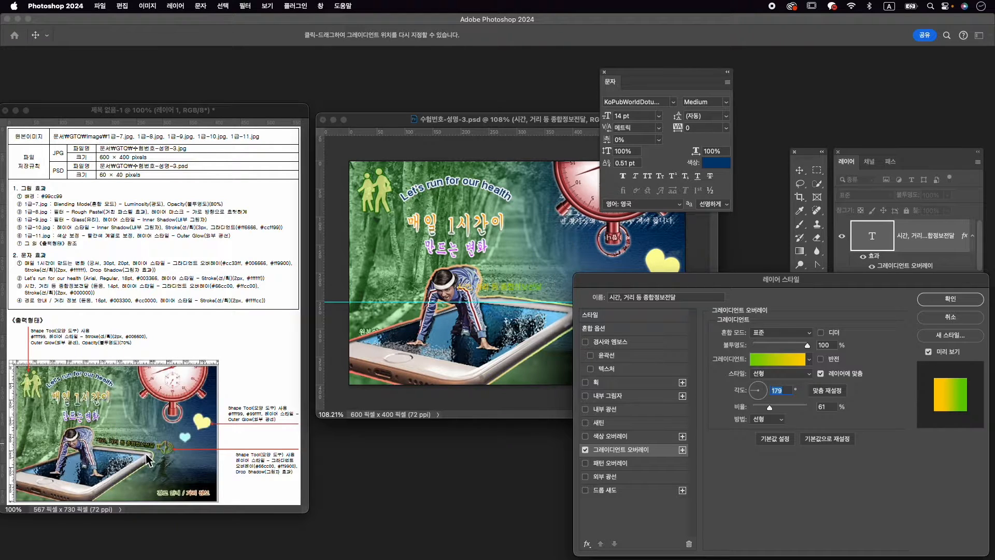
Step: Add a 2 px outside stroke in #000000 to the "시간, 거리 등 종합정보전달" layer and apply the layer styles
{"action": "left_click", "coordinate": [609, 386]}
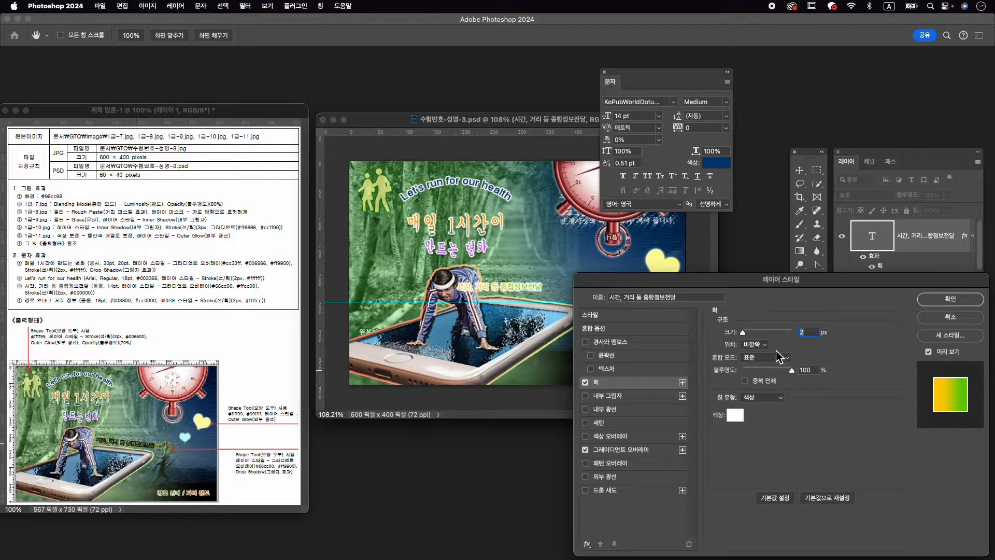
{"action": "left_click", "coordinate": [734, 414]}
{"action": "left_click_drag", "start_coordinate": [487, 342], "coordinate": [389, 446]}
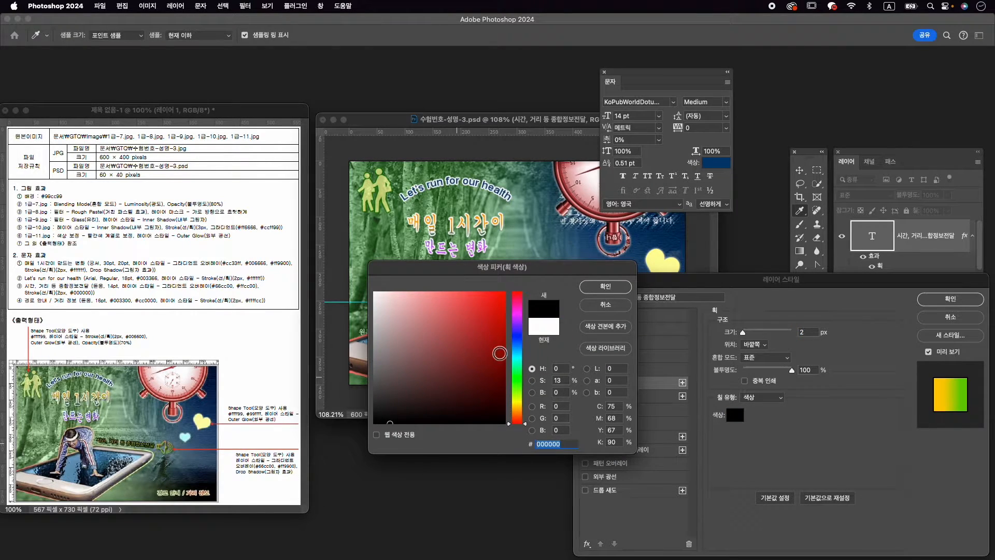
{"action": "left_click", "coordinate": [605, 288]}
{"action": "left_click", "coordinate": [958, 299]}
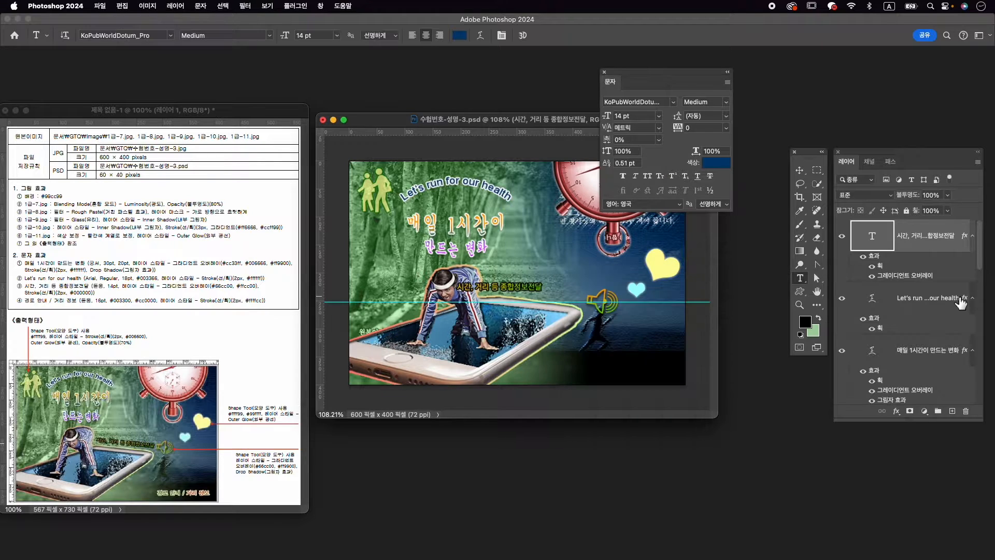
Step: Move the "시간, 거리 등 종합정보전달" text between the runner and the speaker icon and rotate it 6°
{"action": "key", "text": "ctrl+t"}
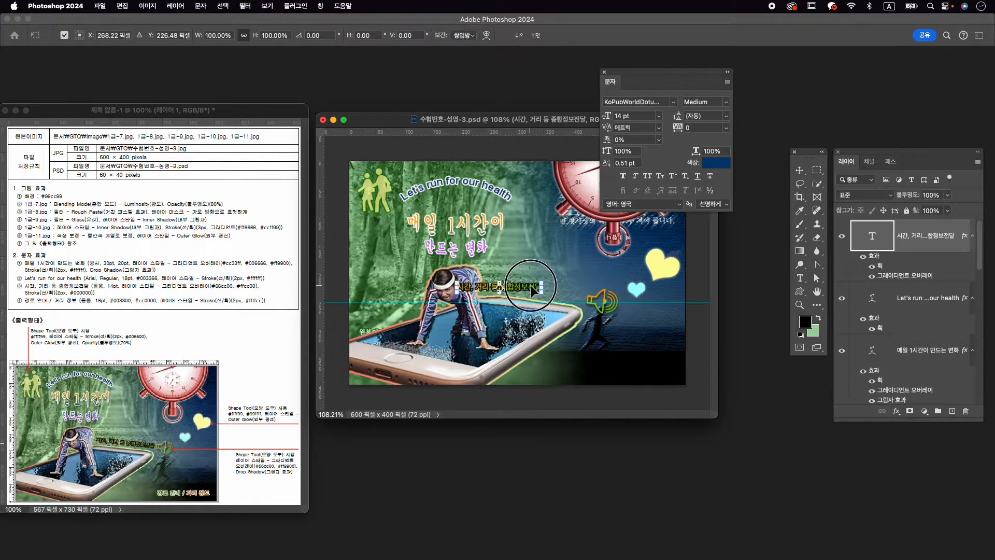
{"action": "left_click_drag", "start_coordinate": [531, 285], "coordinate": [585, 282]}
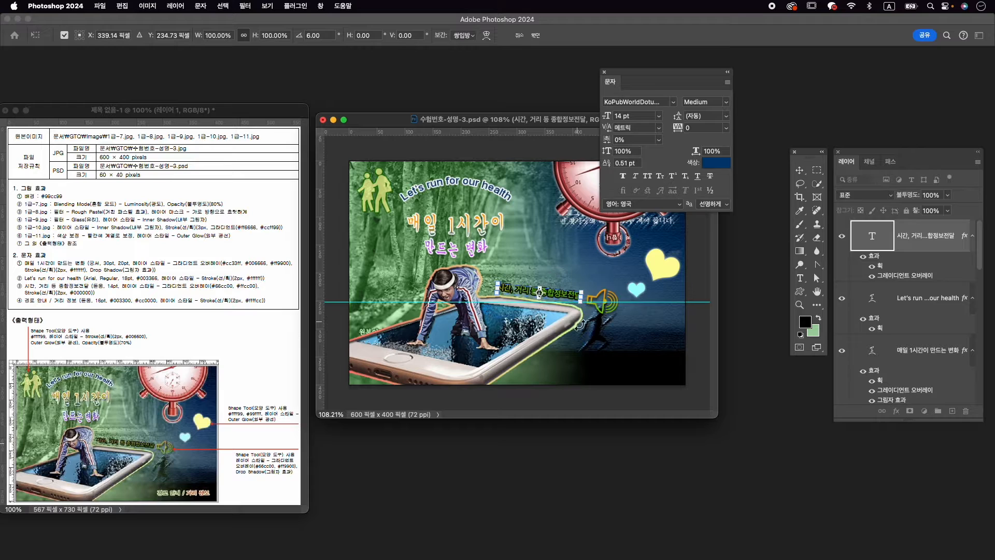
{"action": "key", "text": "Return"}
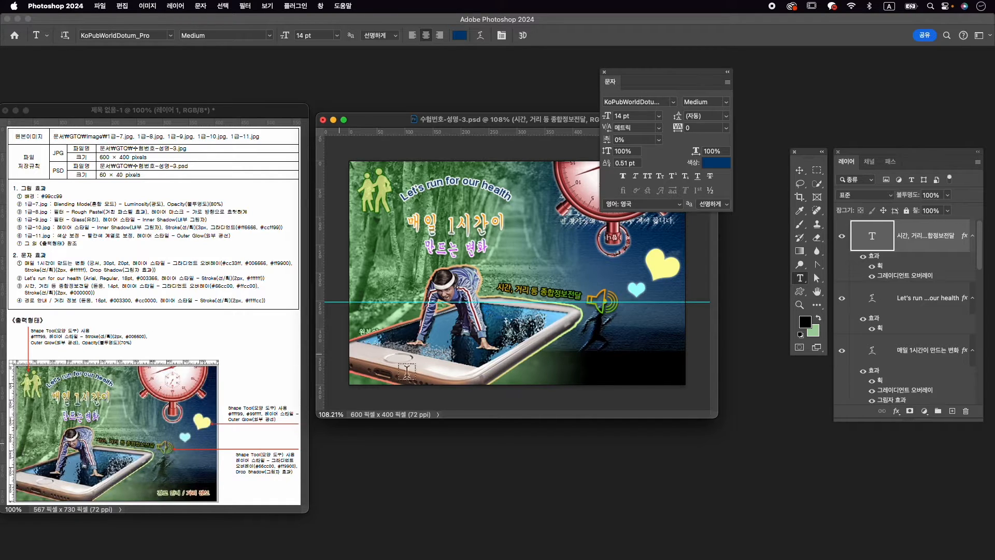
Step: Add the text "경로 안내 / 거리 정보" over the dark area below the speaker icon in KoPubWorldDotum_Pro Medium, 16 pt
{"action": "left_click", "coordinate": [582, 370]}
{"action": "key", "text": "BackSpace"}
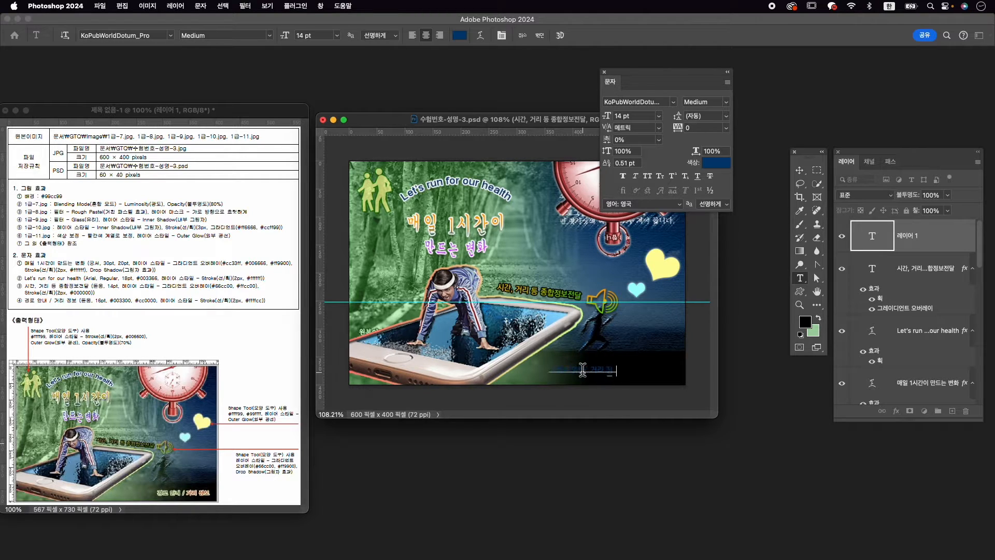
{"action": "key", "text": "super+a"}
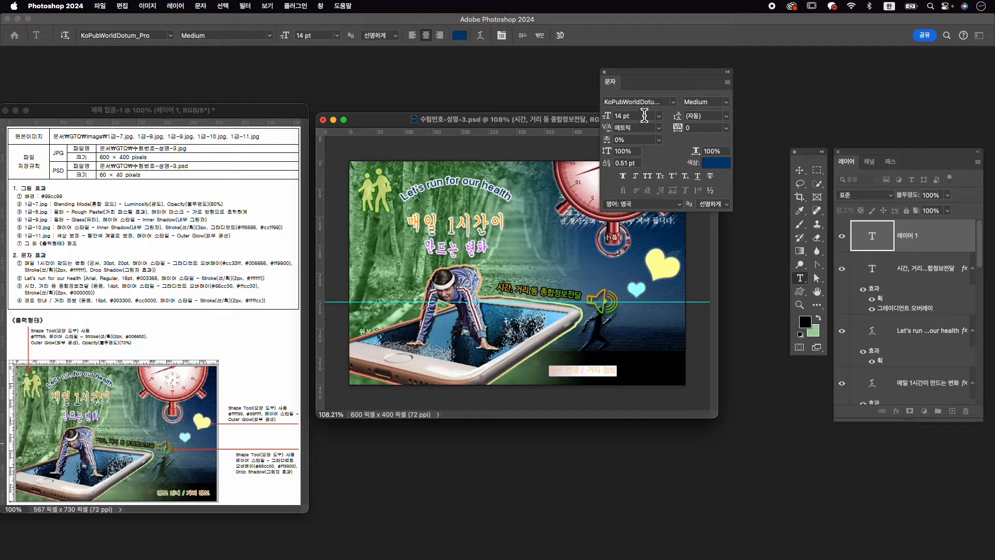
{"action": "left_click", "coordinate": [675, 103]}
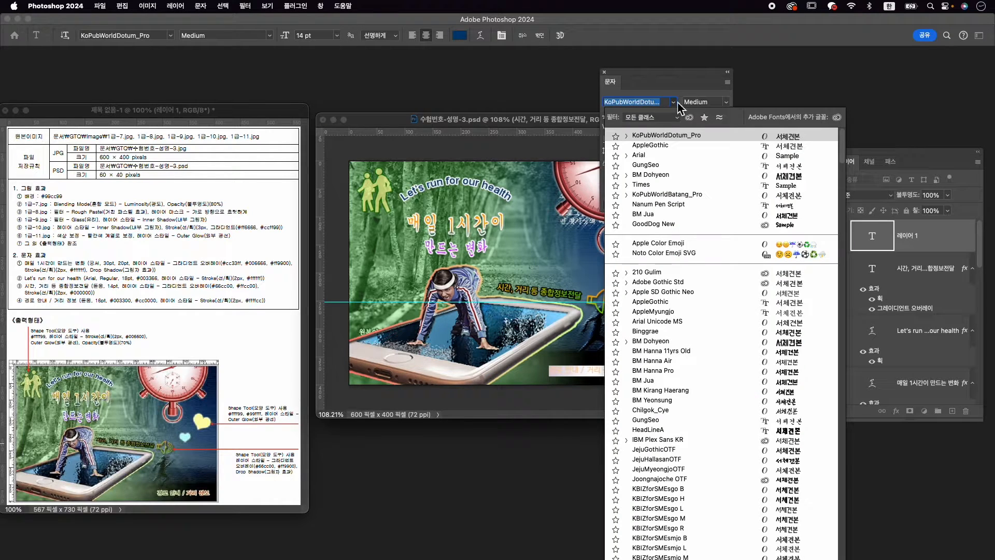
{"action": "left_click", "coordinate": [675, 135]}
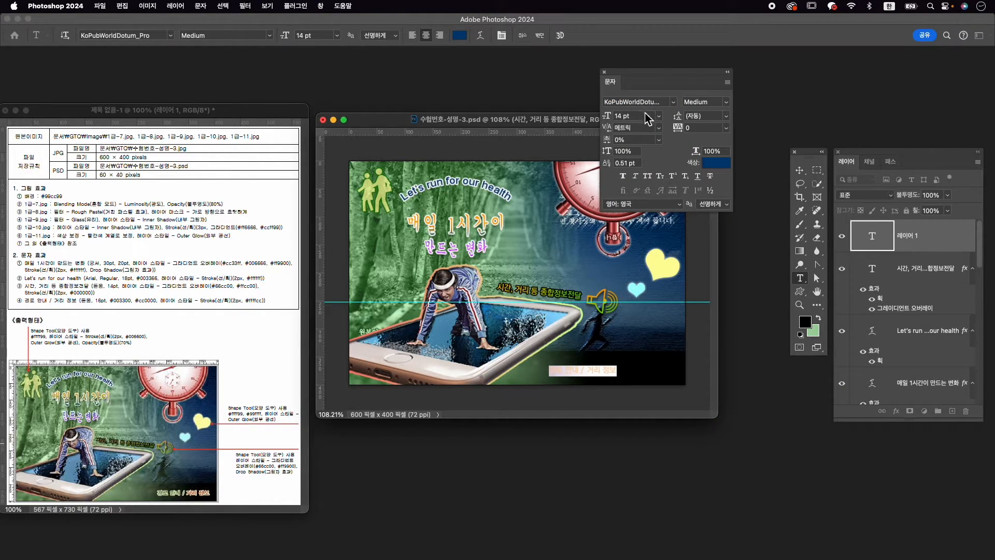
{"action": "double_click", "coordinate": [629, 116]}
{"action": "key", "text": "Caps_Lock"}
{"action": "type", "text": "16"}
{"action": "key", "text": "Return"}
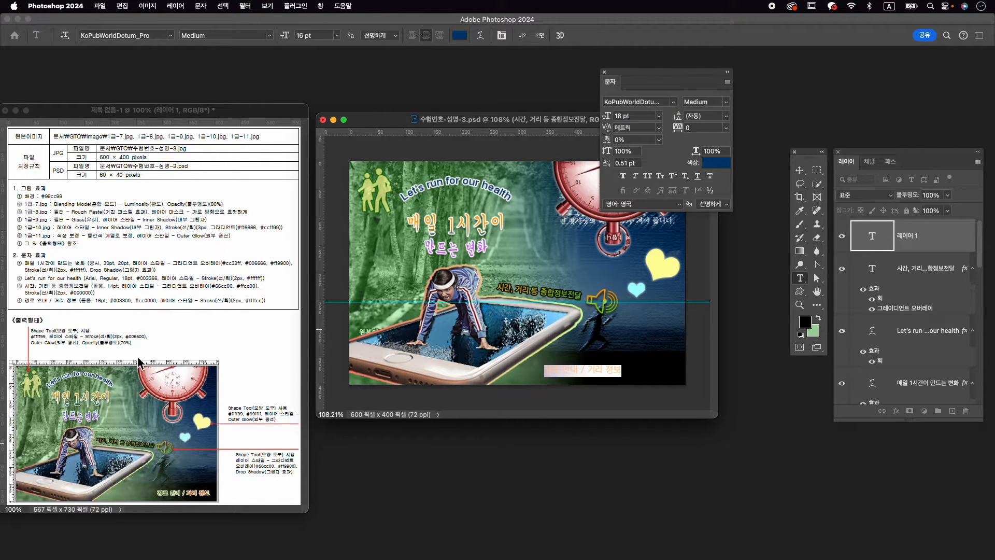
Step: Color the "경로 안내 /" part of the new text #003300
{"action": "left_click", "coordinate": [580, 373]}
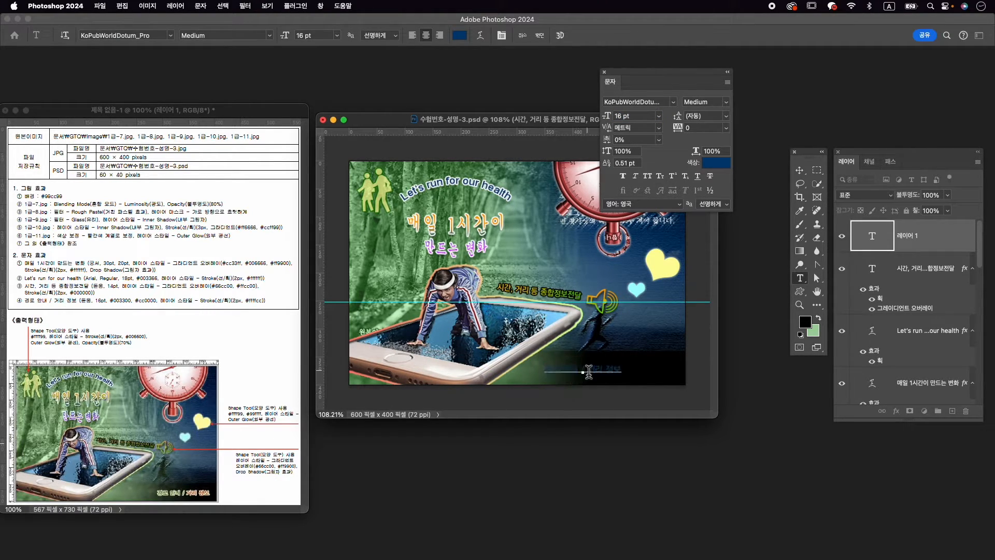
{"action": "left_click_drag", "start_coordinate": [588, 371], "coordinate": [495, 375]}
{"action": "left_click", "coordinate": [725, 163]}
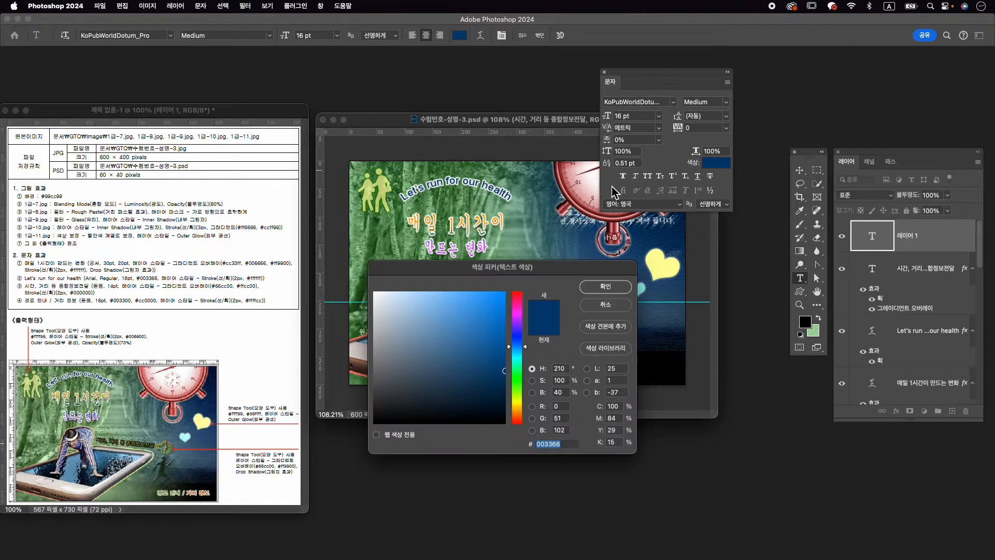
{"action": "type", "text": "00"}
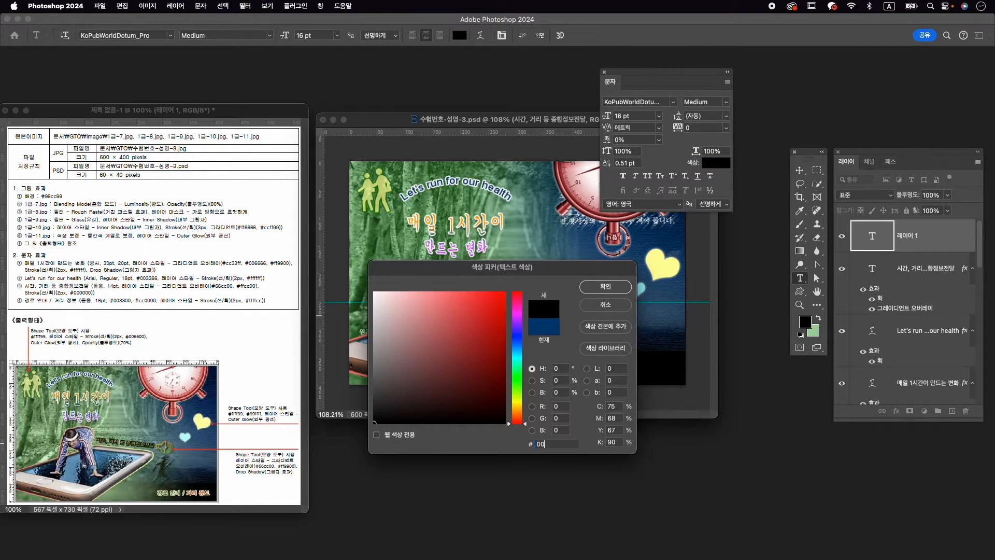
{"action": "type", "text": "3300"}
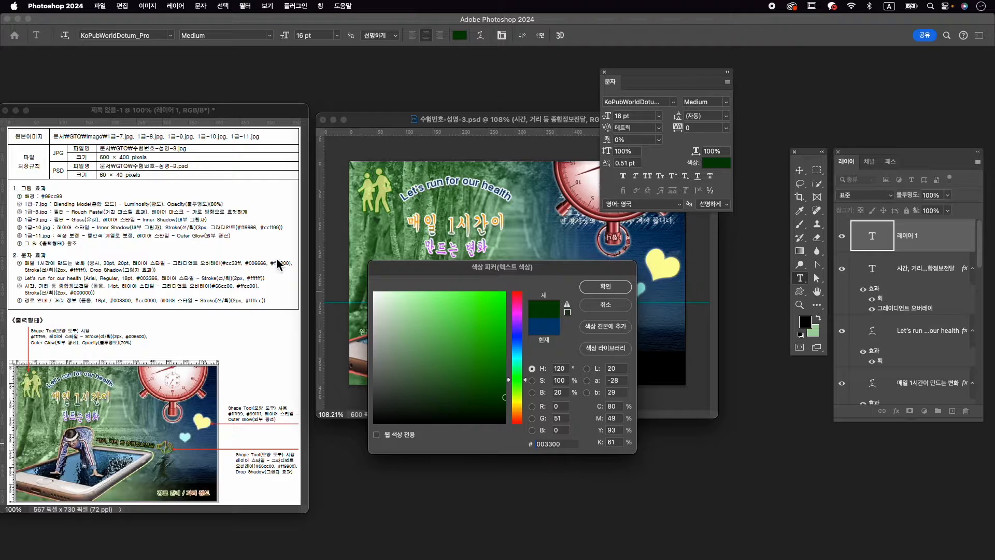
{"action": "key", "text": "Return"}
Step: Color the "거리 정보" part of the text #cc0000 and commit the text
{"action": "left_click_drag", "start_coordinate": [591, 368], "coordinate": [652, 368]}
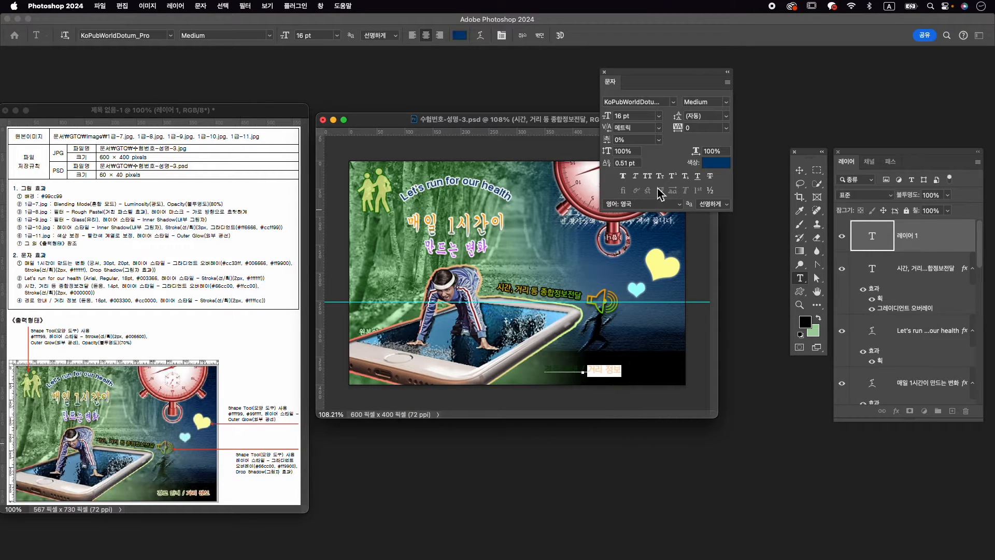
{"action": "left_click", "coordinate": [716, 163]}
{"action": "type", "text": "c"}
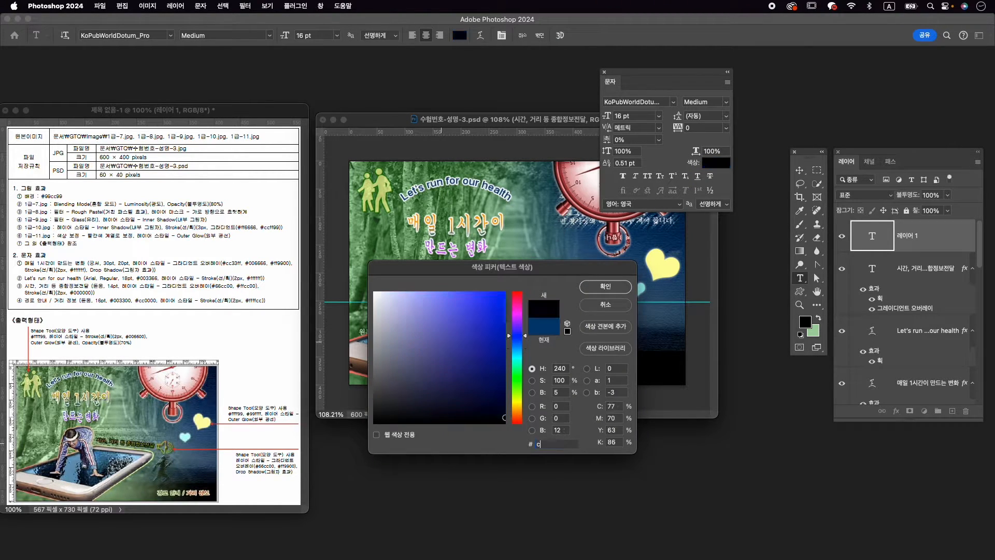
{"action": "type", "text": "c0000"}
{"action": "key", "text": "Return"}
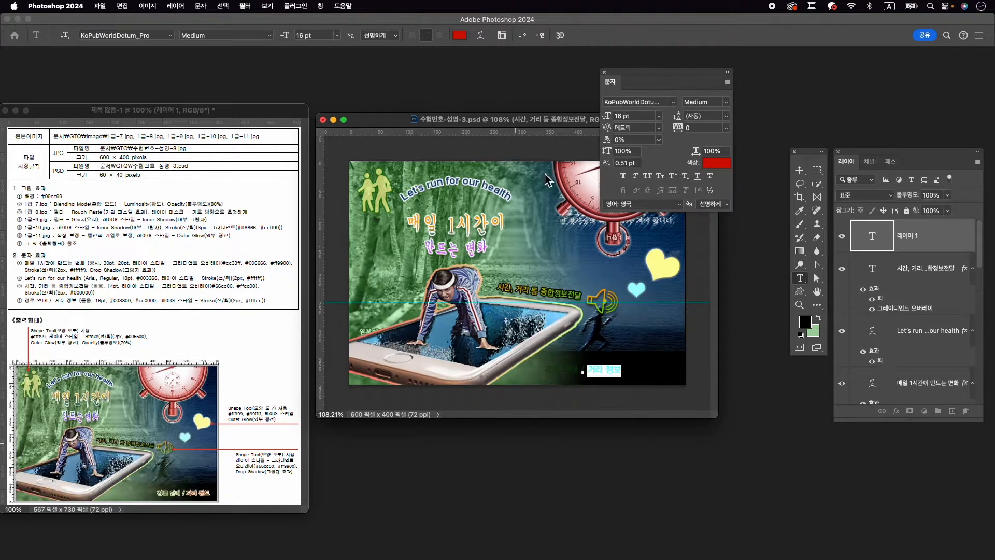
{"action": "left_click", "coordinate": [539, 34]}
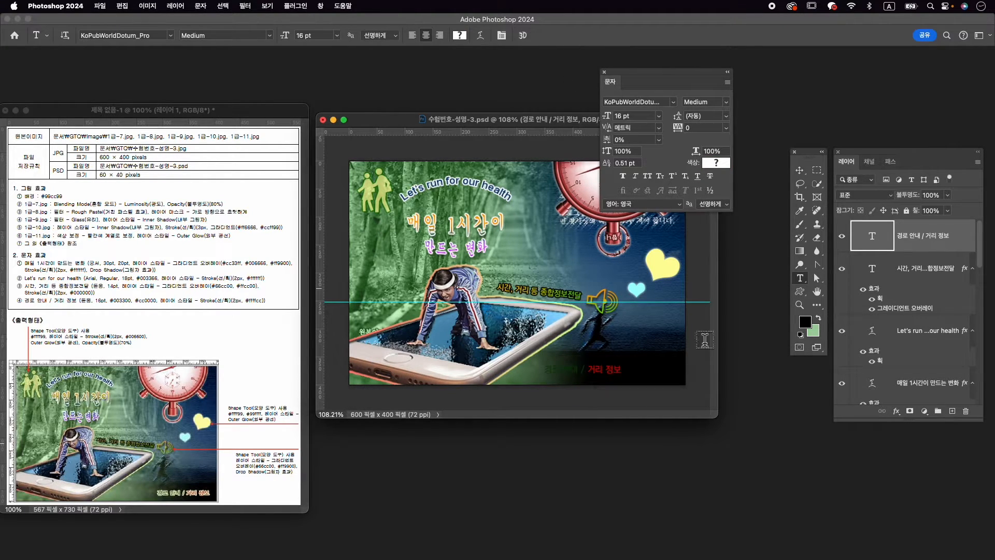
Step: Add a 2 px outside stroke in #ffffcc to the "경로 안내 / 거리 정보" layer
{"action": "left_click", "coordinate": [895, 411]}
{"action": "left_click", "coordinate": [928, 455]}
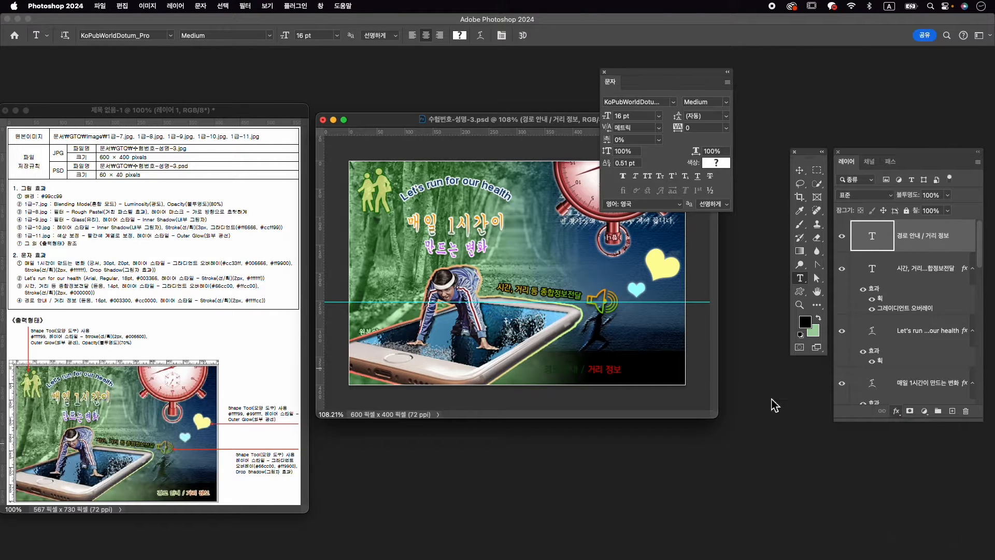
{"action": "left_click", "coordinate": [735, 416]}
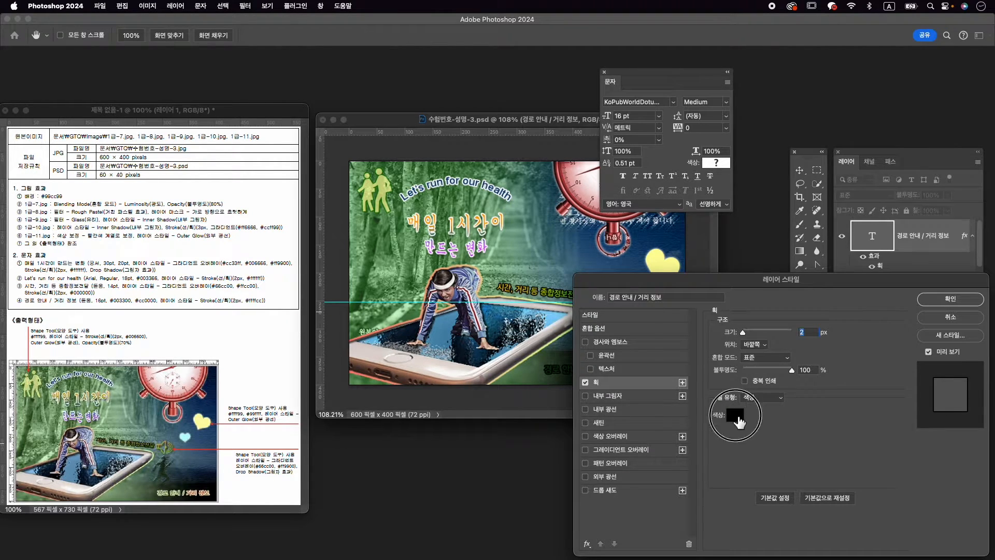
{"action": "type", "text": "ffff"}
{"action": "type", "text": "cc"}
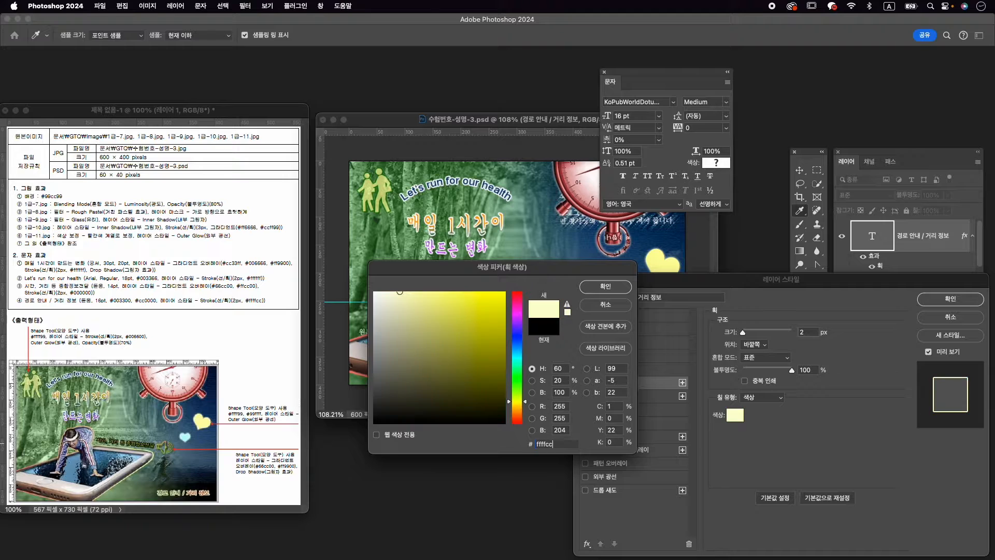
{"action": "key", "text": "Return"}
{"action": "left_click", "coordinate": [949, 299]}
Step: Move the "경로 안내 / 거리 정보" text into the canvas's lower-right corner and close the character settings
{"action": "key", "text": "ctrl+t"}
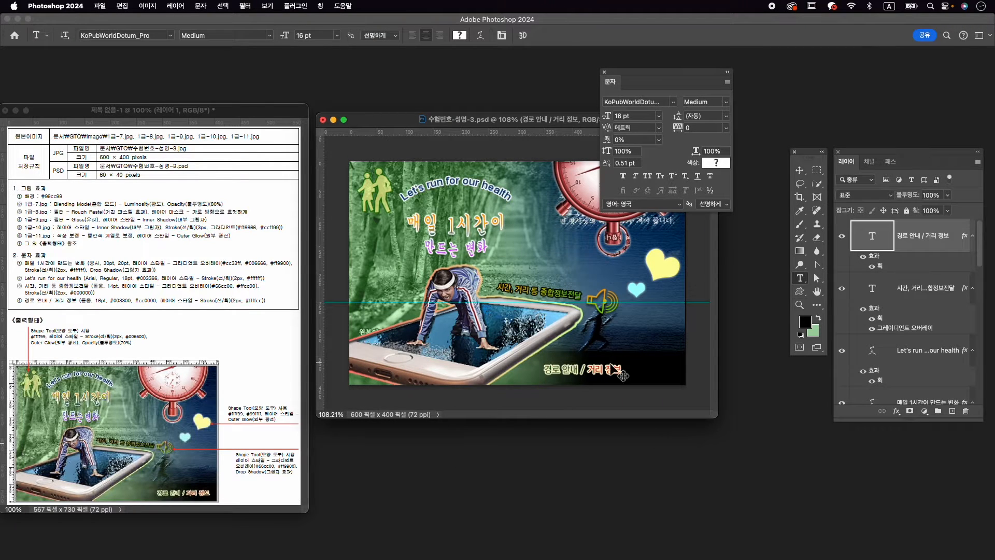
{"action": "left_click_drag", "start_coordinate": [610, 373], "coordinate": [659, 369]}
{"action": "key", "text": "Return"}
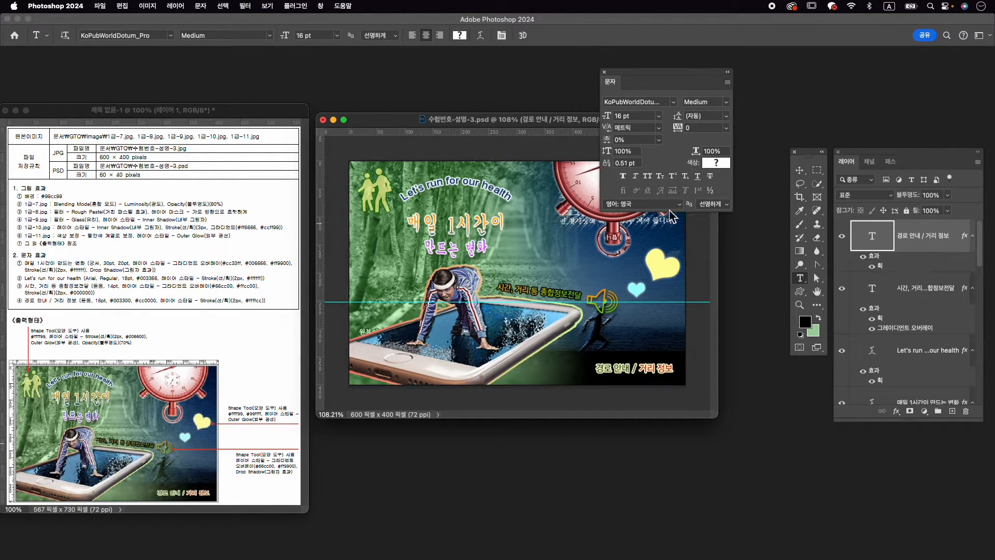
{"action": "left_click", "coordinate": [604, 72]}
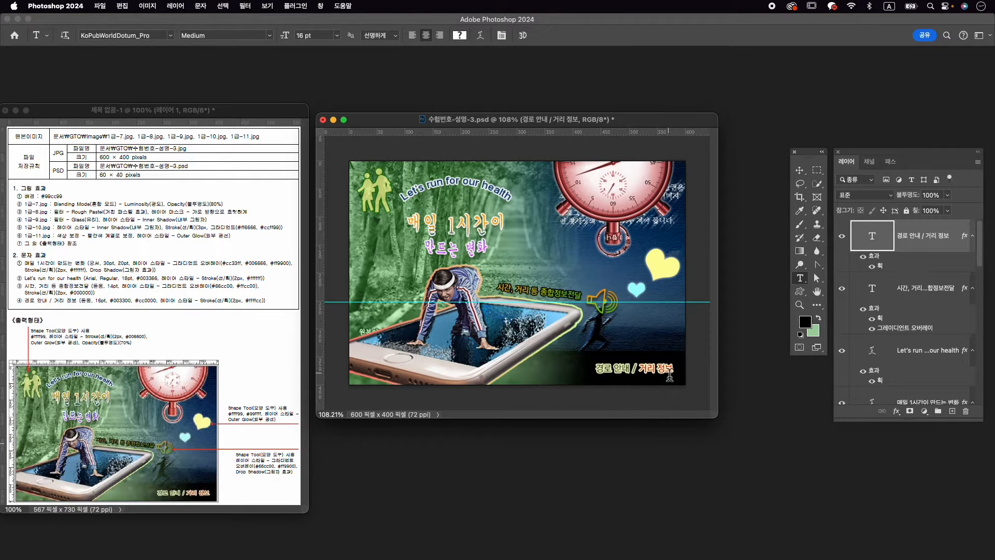
{"action": "key", "text": "v"}
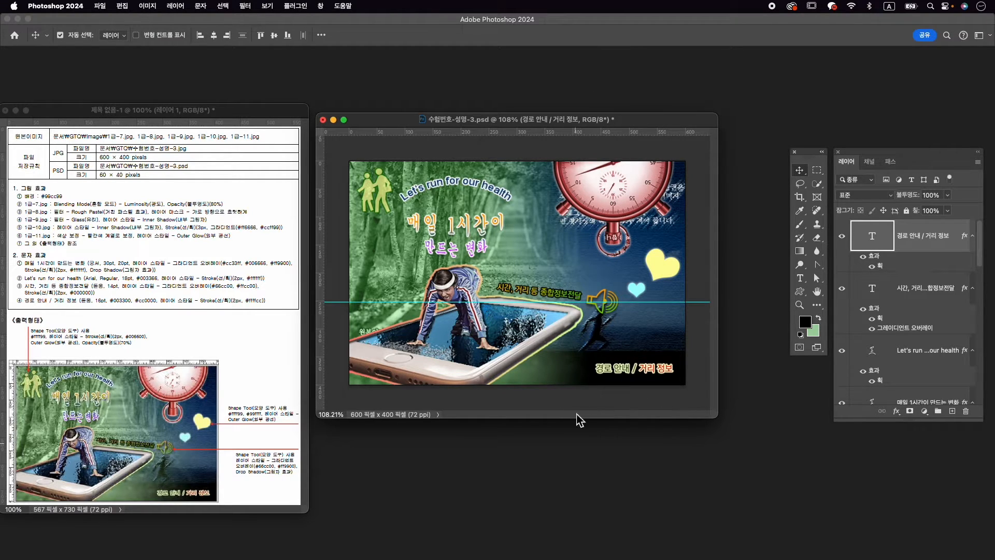
Step: Scale the speaker icon down to 81.30% and shift it slightly up and left beside the text
{"action": "left_click", "coordinate": [622, 328]}
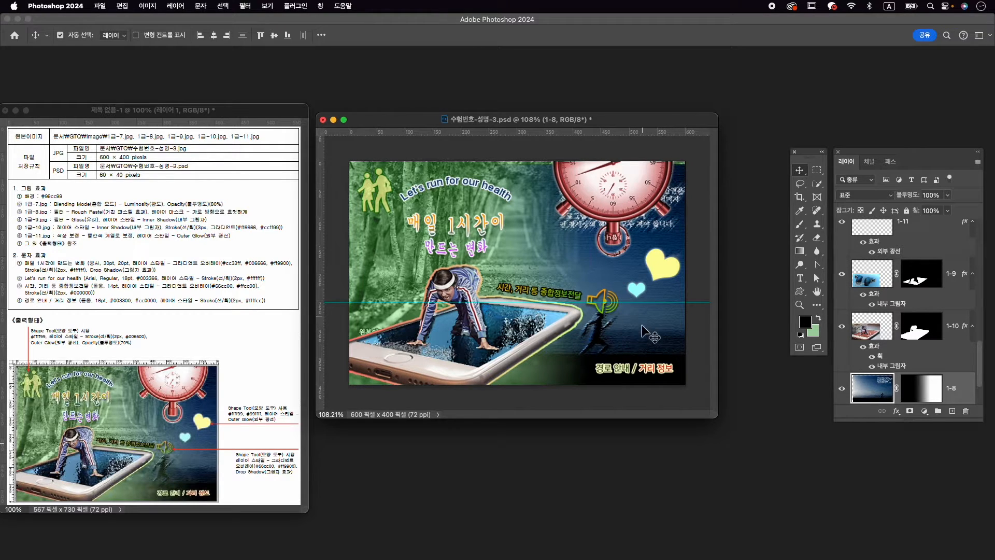
{"action": "left_click", "coordinate": [643, 325]}
{"action": "left_click", "coordinate": [608, 298]}
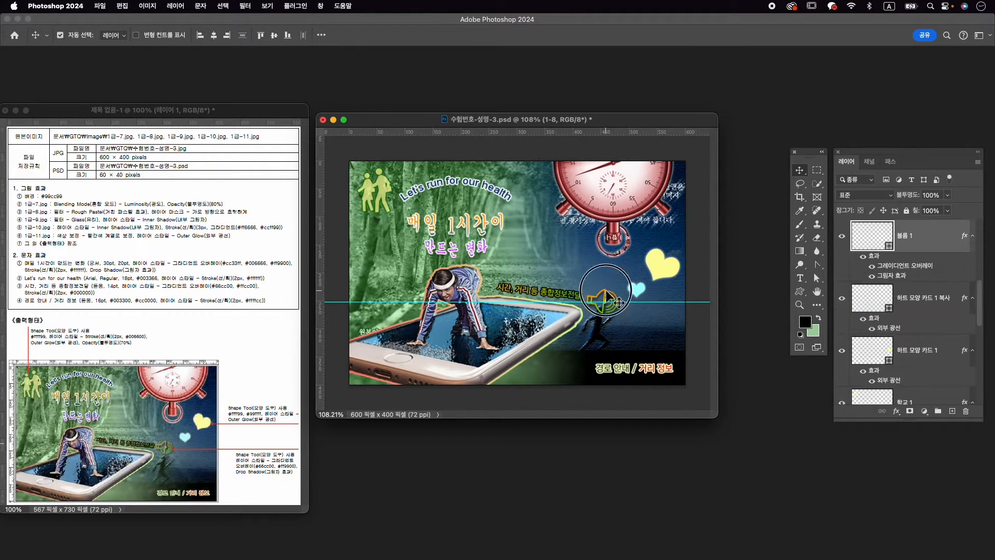
{"action": "key", "text": "super+t"}
{"action": "left_click_drag", "start_coordinate": [618, 314], "coordinate": [612, 312]}
{"action": "key", "text": "Up"}
{"action": "key", "text": "Left"}
{"action": "key", "text": "Left"}
{"action": "key", "text": "Left"}
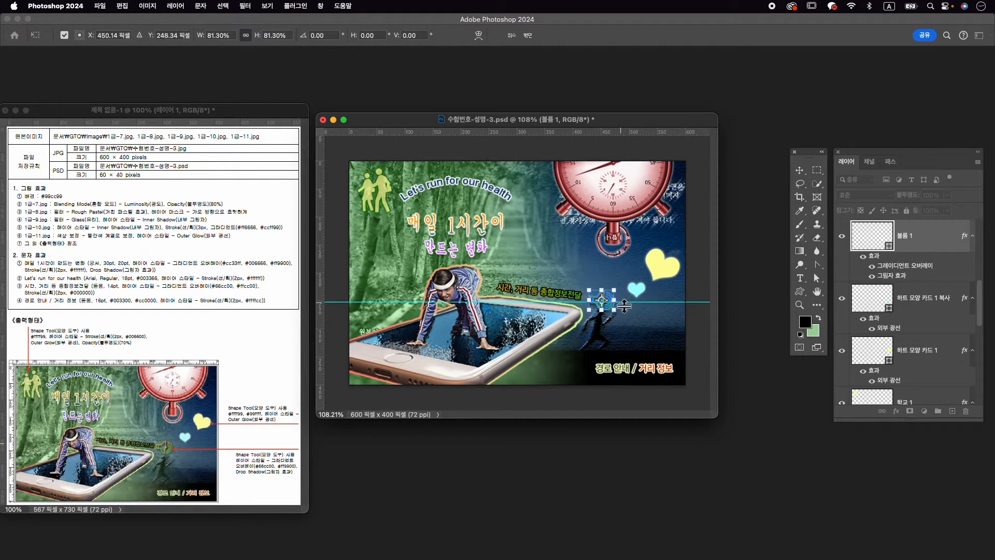
{"action": "key", "text": "Up"}
{"action": "key", "text": "Up"}
{"action": "key", "text": "Up"}
{"action": "key", "text": "Up"}
{"action": "key", "text": "Up"}
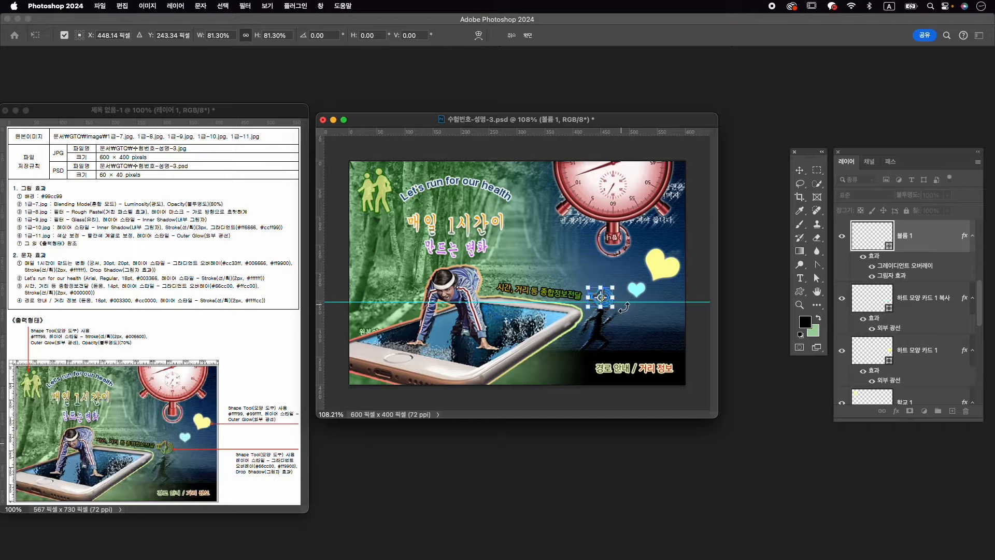
{"action": "key", "text": "Return"}
{"action": "left_click", "coordinate": [693, 321]}
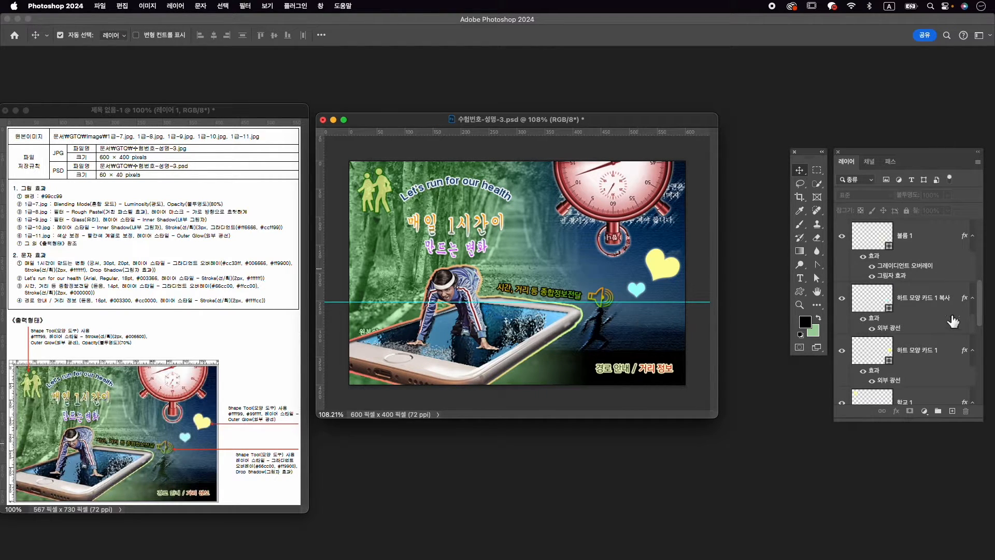
Step: Nudge the speaker shape layer a few pixels further up and left
{"action": "left_click", "coordinate": [928, 244]}
{"action": "key", "text": "Up"}
{"action": "key", "text": "Up"}
{"action": "key", "text": "Up"}
{"action": "key", "text": "Up"}
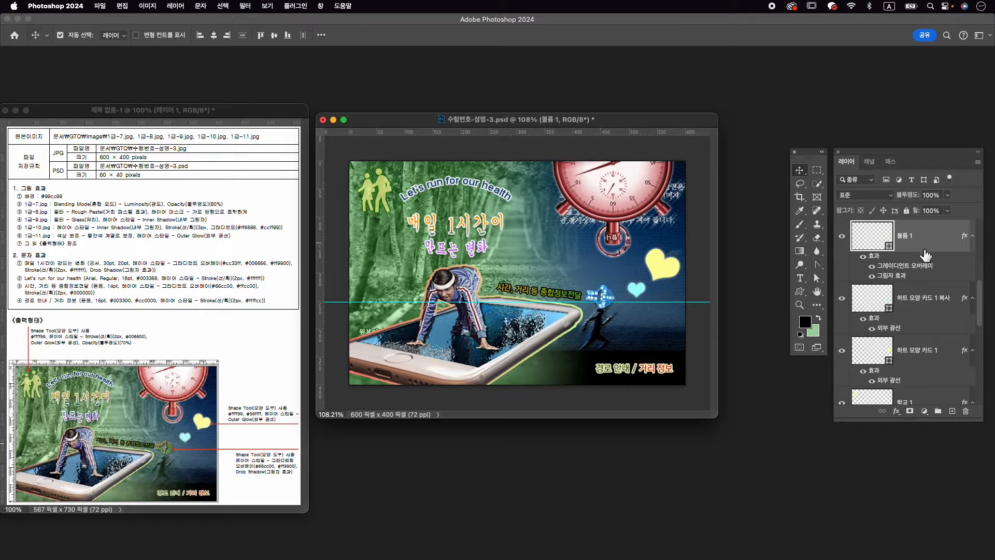
{"action": "key", "text": "Left"}
{"action": "key", "text": "Left"}
Step: Nudge the "시간, 거리 등 종합정보전달" text slightly up and right toward the speaker icon
{"action": "left_click", "coordinate": [564, 293]}
{"action": "key", "text": "Up"}
{"action": "key", "text": "Right"}
{"action": "key", "text": "Right"}
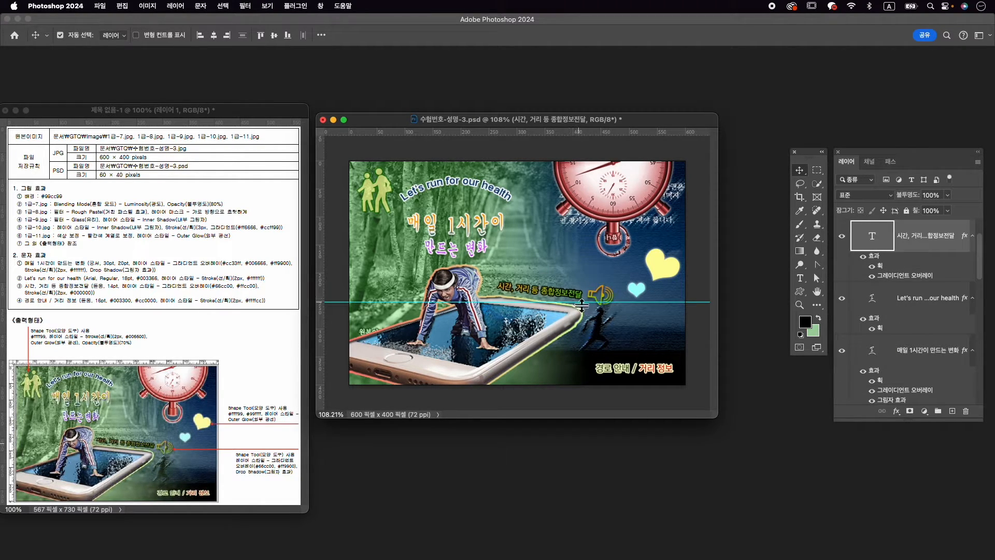
{"action": "key", "text": "Up"}
{"action": "key", "text": "Up"}
{"action": "key", "text": "Up"}
{"action": "key", "text": "Up"}
{"action": "key", "text": "Up"}
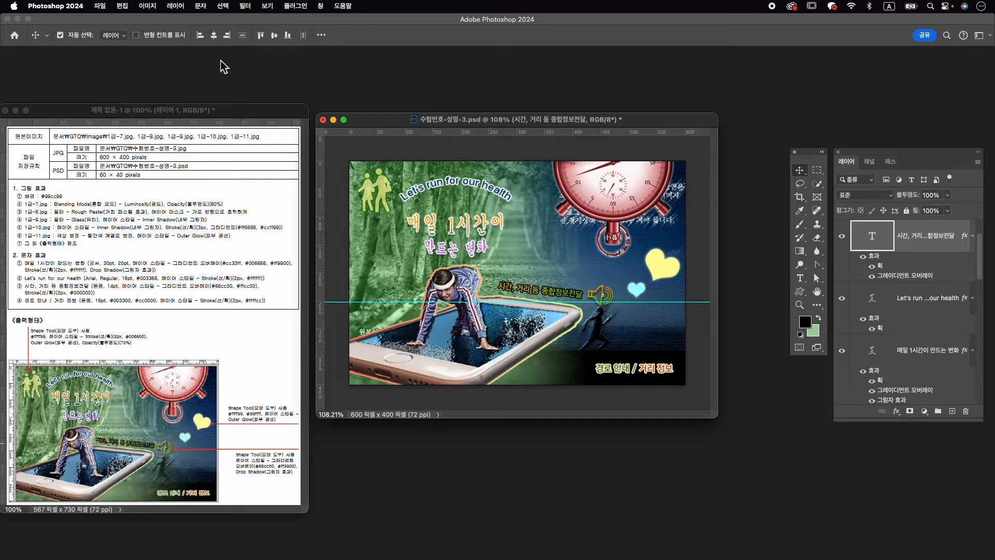
Step: Export the composite as 수험번호-성명-3.jpg into the GTQ folder
{"action": "left_click", "coordinate": [100, 6]}
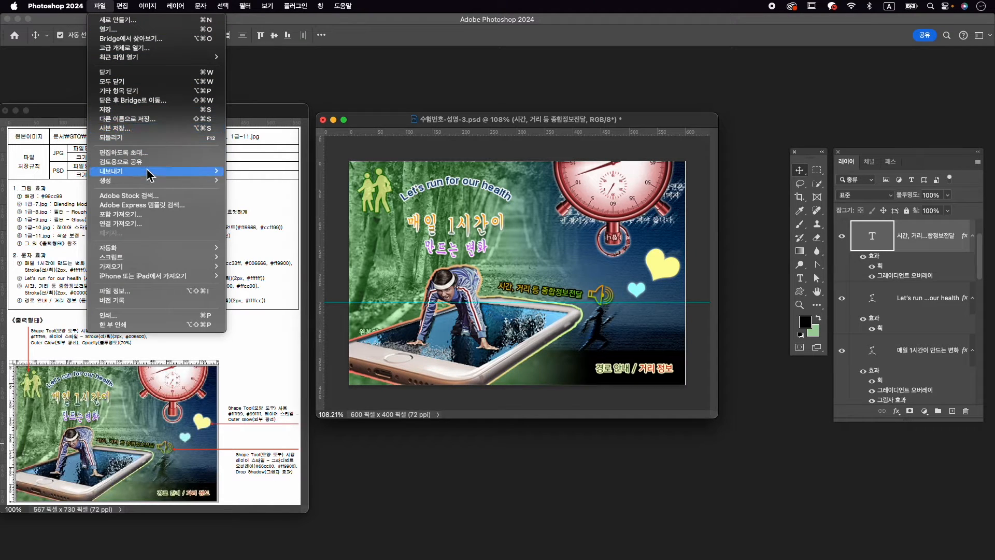
{"action": "mouse_move", "coordinate": [150, 175]}
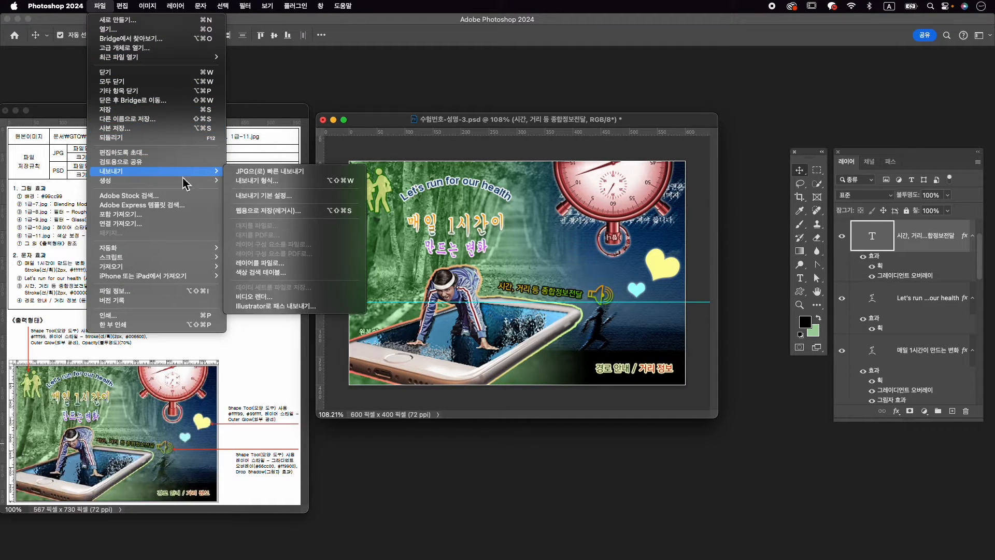
{"action": "left_click", "coordinate": [253, 172]}
{"action": "left_click", "coordinate": [401, 182]}
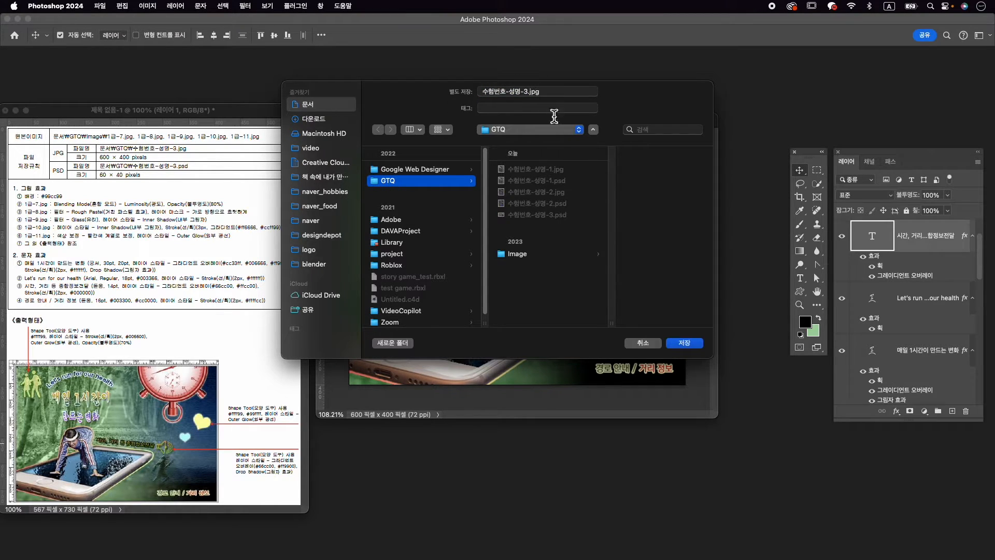
{"action": "left_click", "coordinate": [693, 344]}
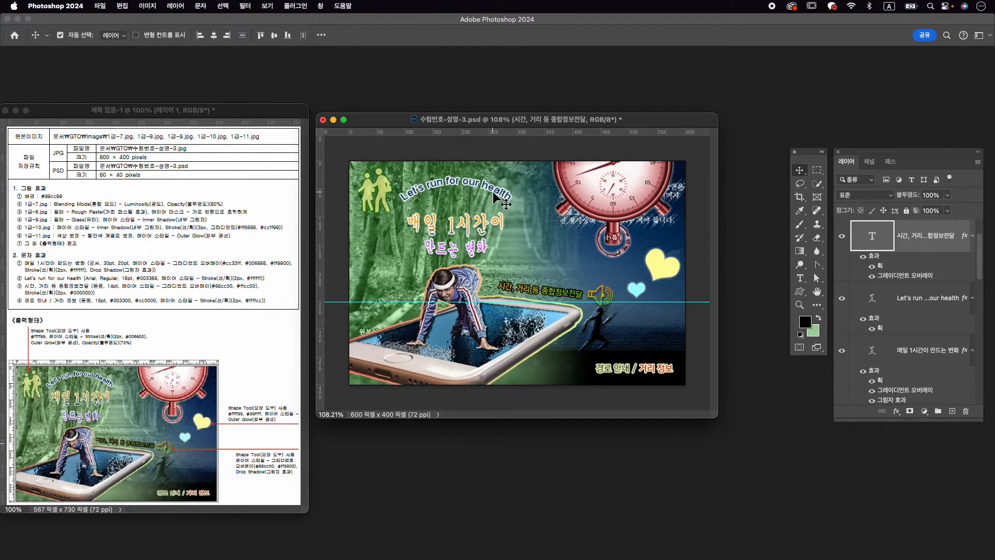
Step: Resize the 수험번호-성명-3.psd image to 60 × 40 pixels with resampling on
{"action": "left_click", "coordinate": [102, 6]}
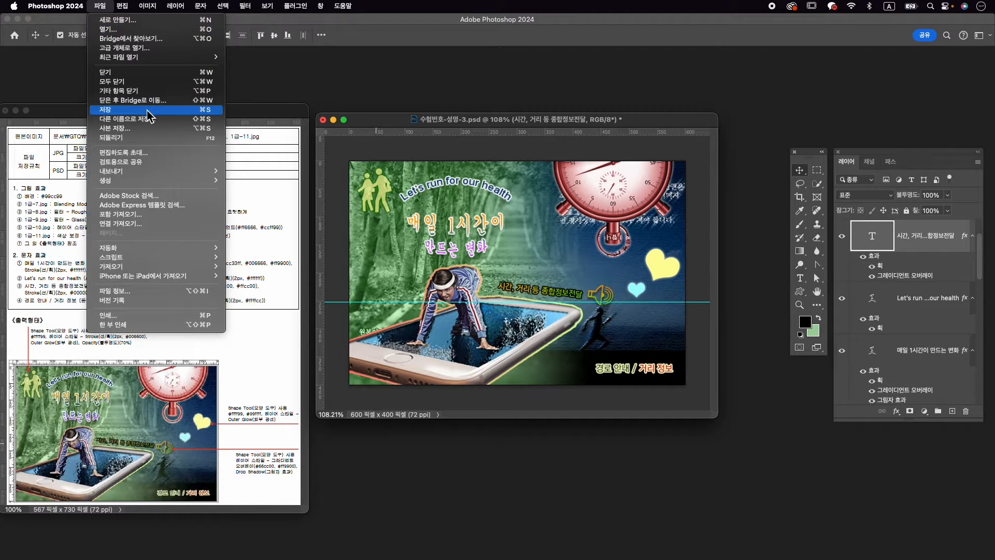
{"action": "left_click", "coordinate": [396, 130]}
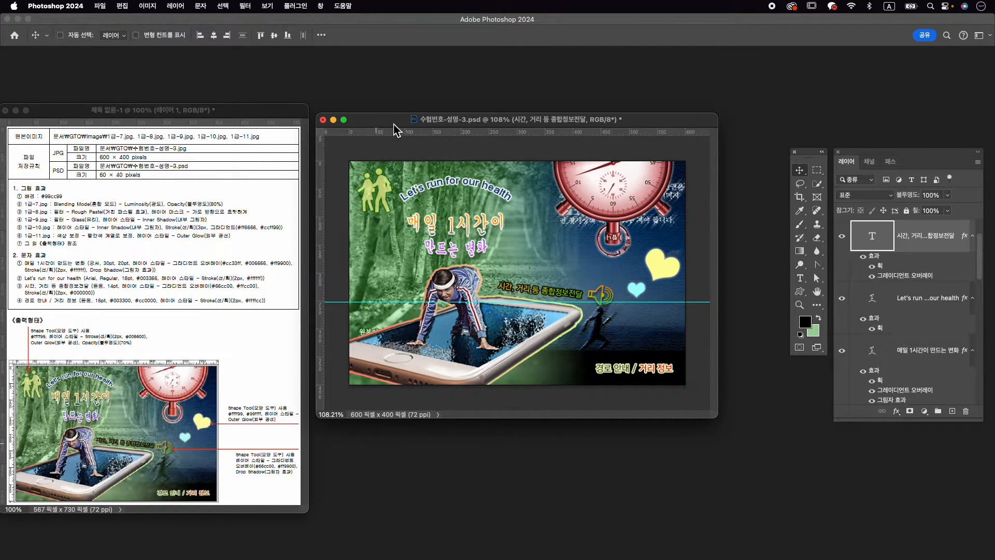
{"action": "key", "text": "super+alt+i"}
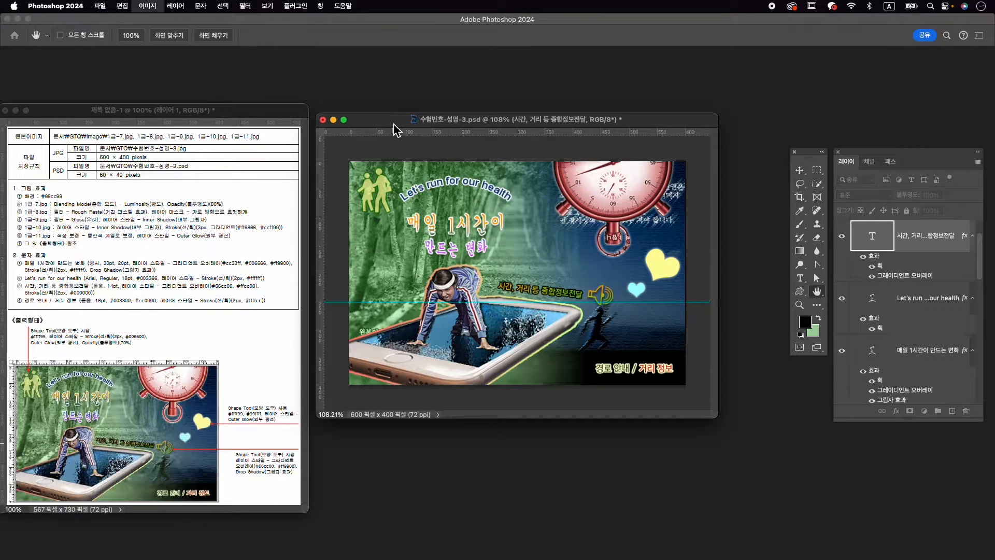
{"action": "type", "text": "60"}
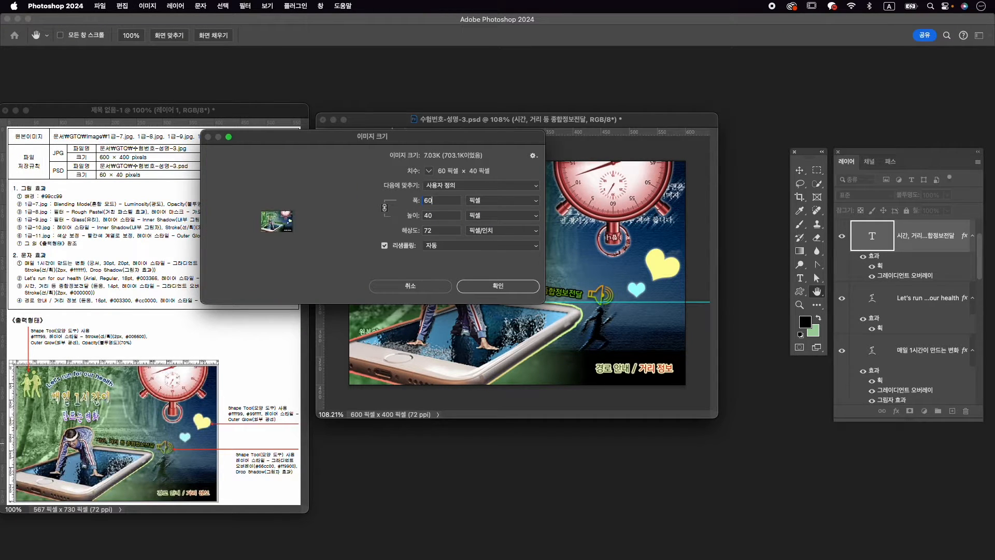
{"action": "left_click", "coordinate": [500, 289]}
Step: Clear the guides from the resized 수험번호-성명-3.psd and save the file
{"action": "left_click", "coordinate": [100, 5]}
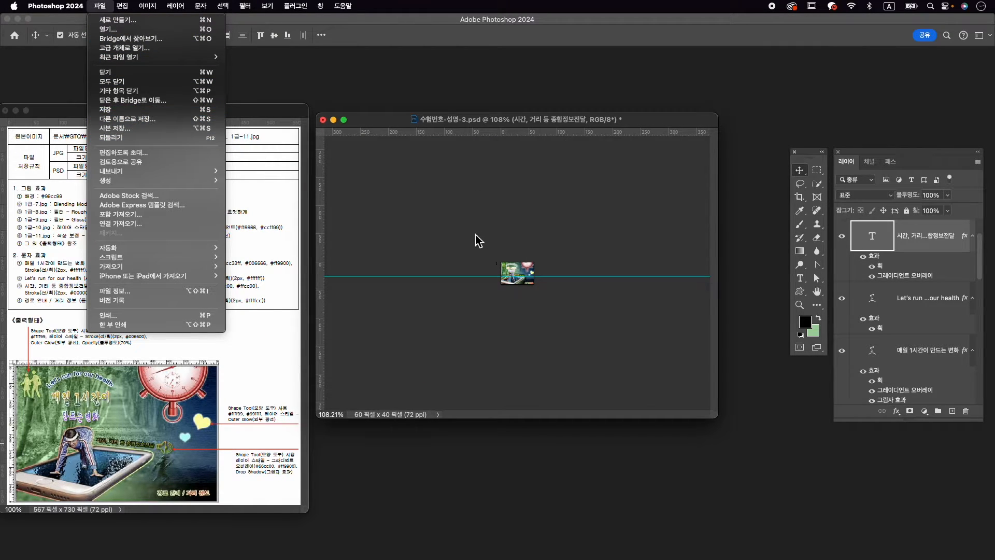
{"action": "left_click", "coordinate": [504, 124]}
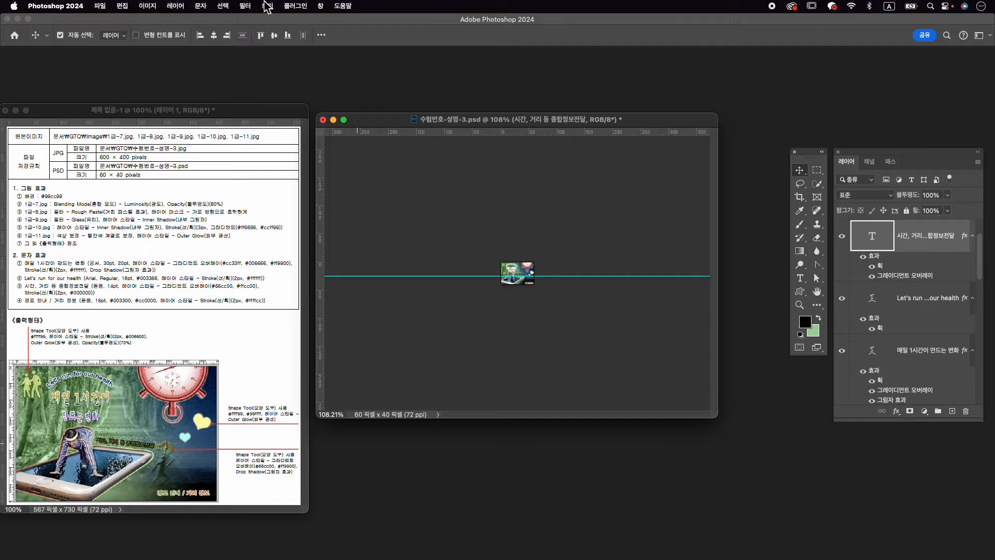
{"action": "left_click", "coordinate": [267, 5]}
{"action": "mouse_move", "coordinate": [357, 270]}
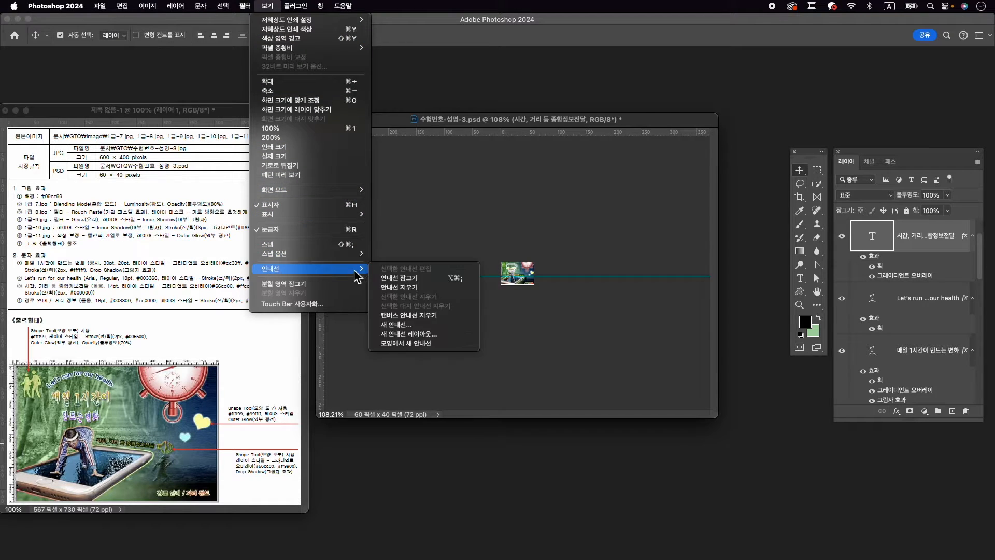
{"action": "left_click", "coordinate": [412, 287]}
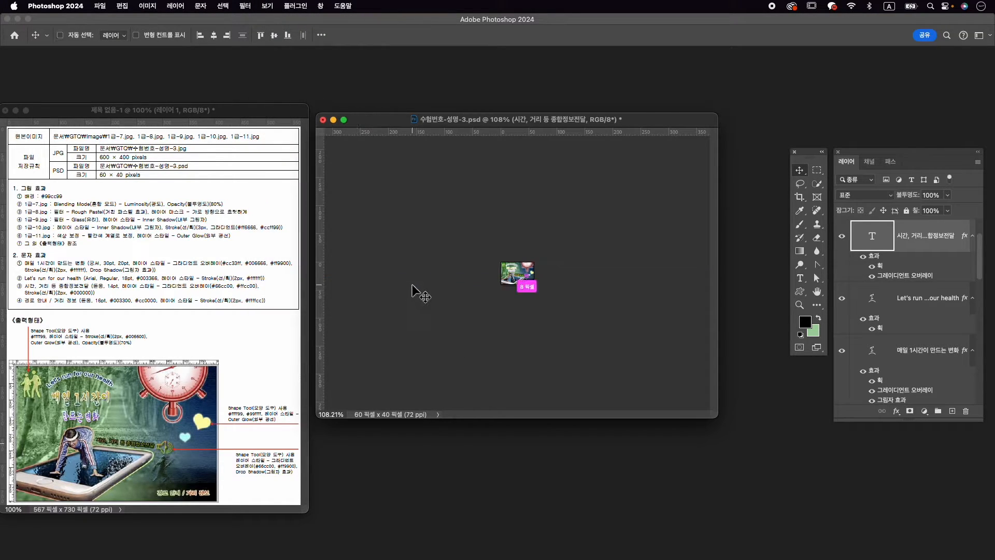
{"action": "key", "text": "super+s"}
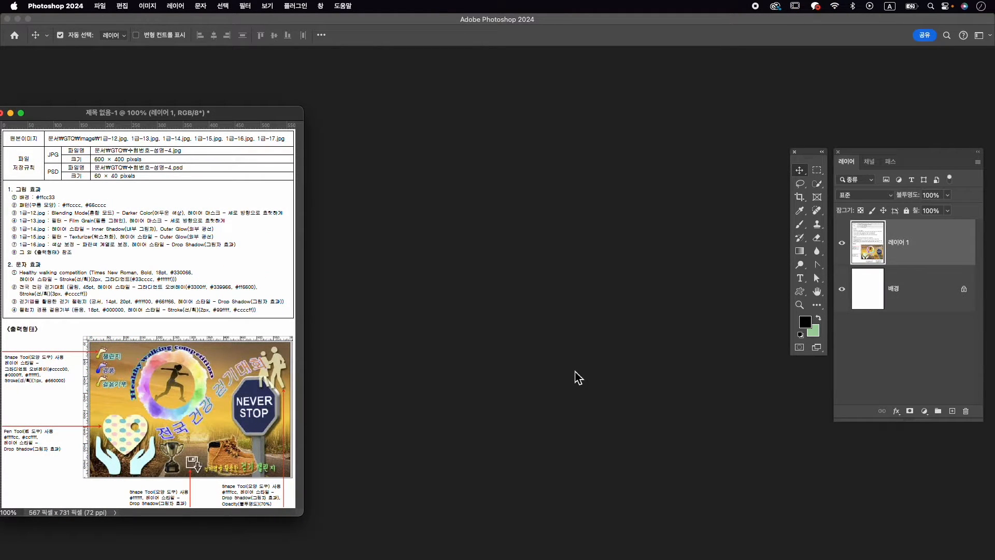
Step: Create a 600 × 400 pixel, 72 ppi RGB document named 수험번호-성명-4 and place its enlarged window beside the exam sheet
{"action": "key", "text": "super+n"}
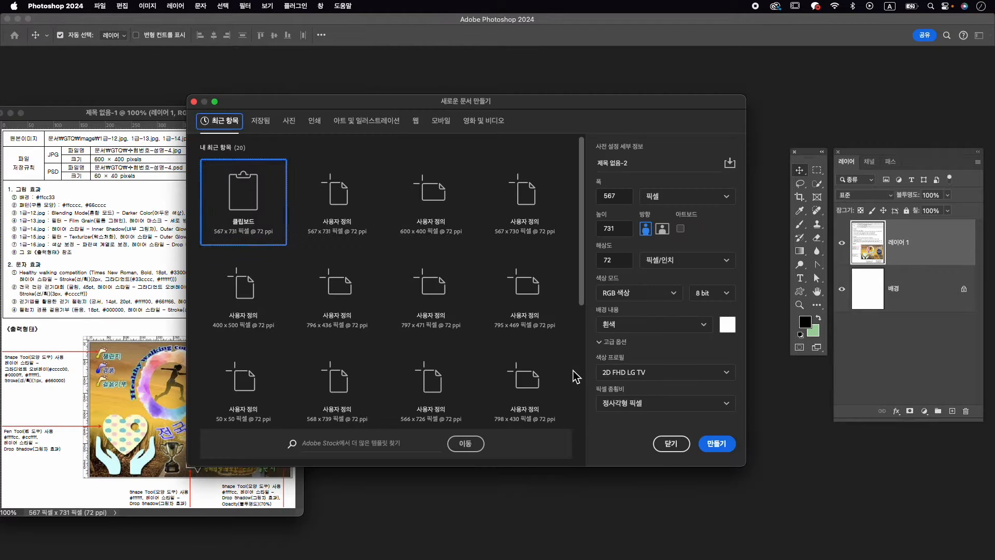
{"action": "type", "text": "쉬"}
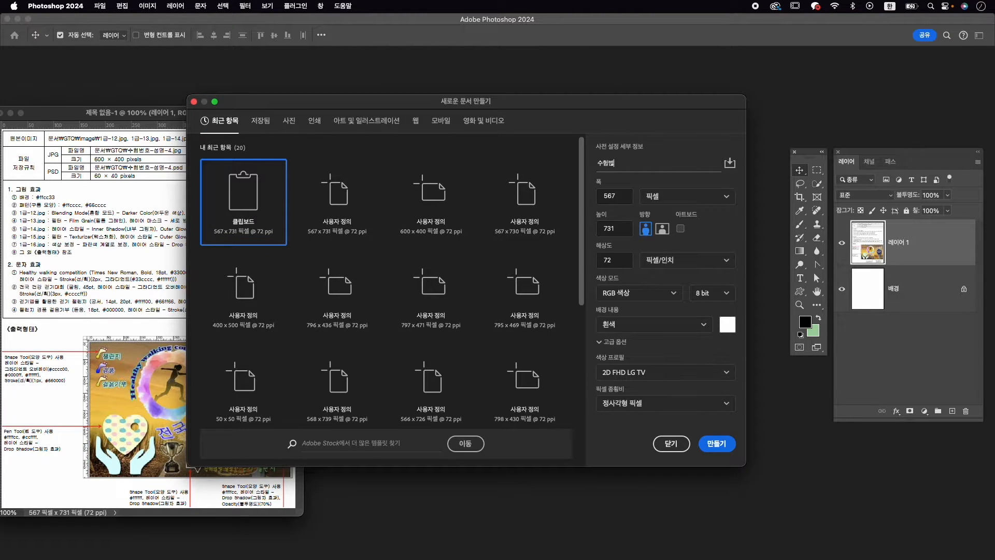
{"action": "type", "text": "험번호-성명-4"}
{"action": "key", "text": "Tab"}
{"action": "type", "text": "600"}
{"action": "key", "text": "Tab"}
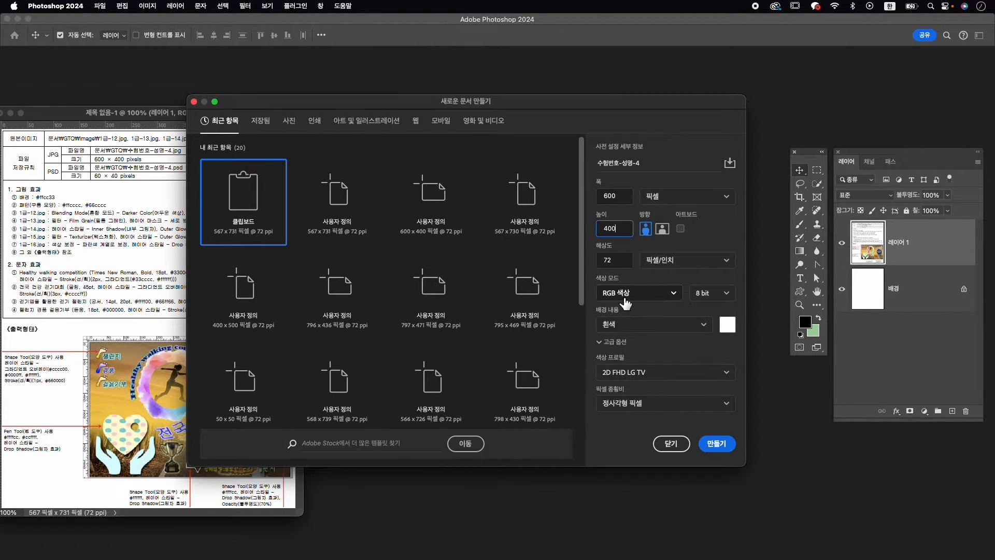
{"action": "left_click", "coordinate": [717, 443]}
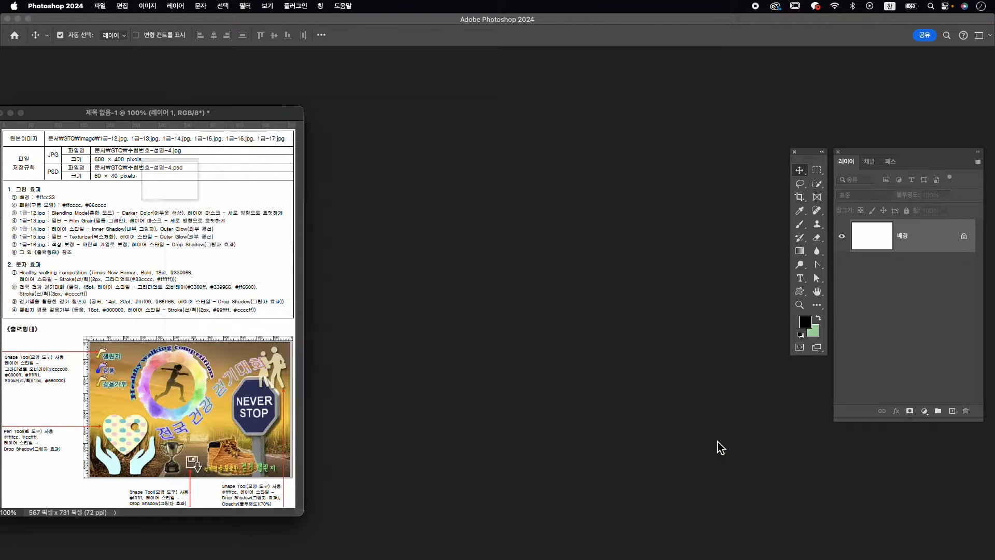
{"action": "left_click_drag", "start_coordinate": [221, 74], "coordinate": [539, 127]}
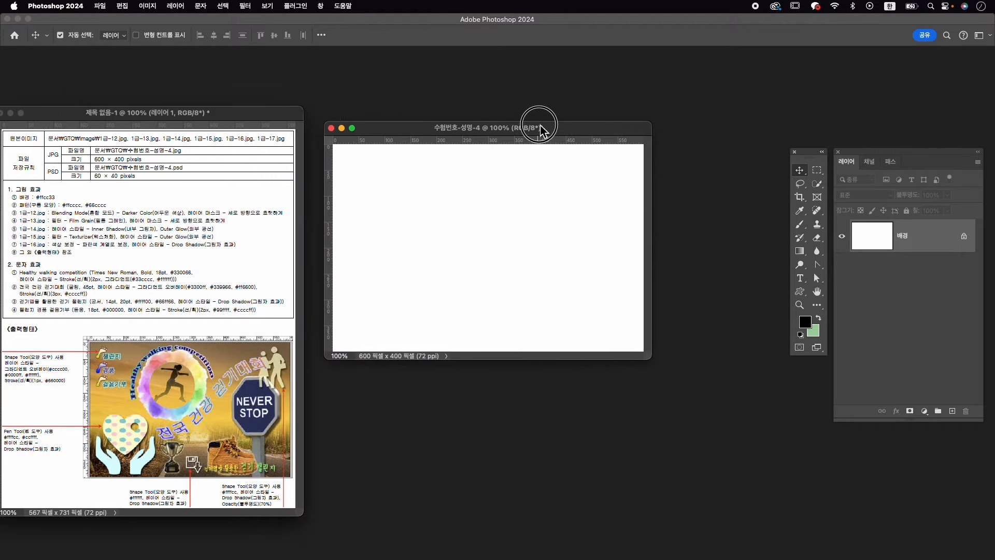
{"action": "left_click_drag", "start_coordinate": [652, 358], "coordinate": [716, 417]}
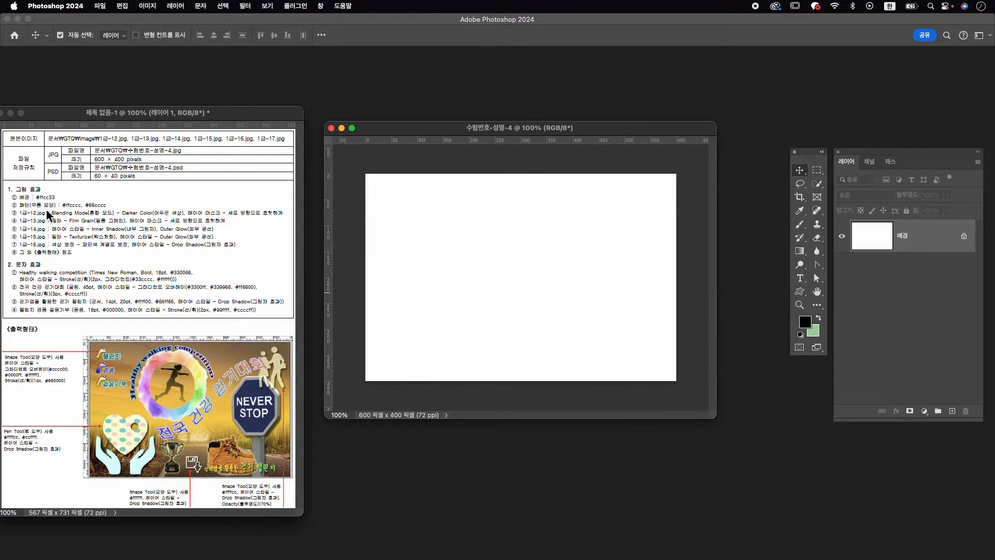
Step: Set the background colour to #ffcc33 and fill the background layer with it at 100% opacity
{"action": "left_click", "coordinate": [816, 334]}
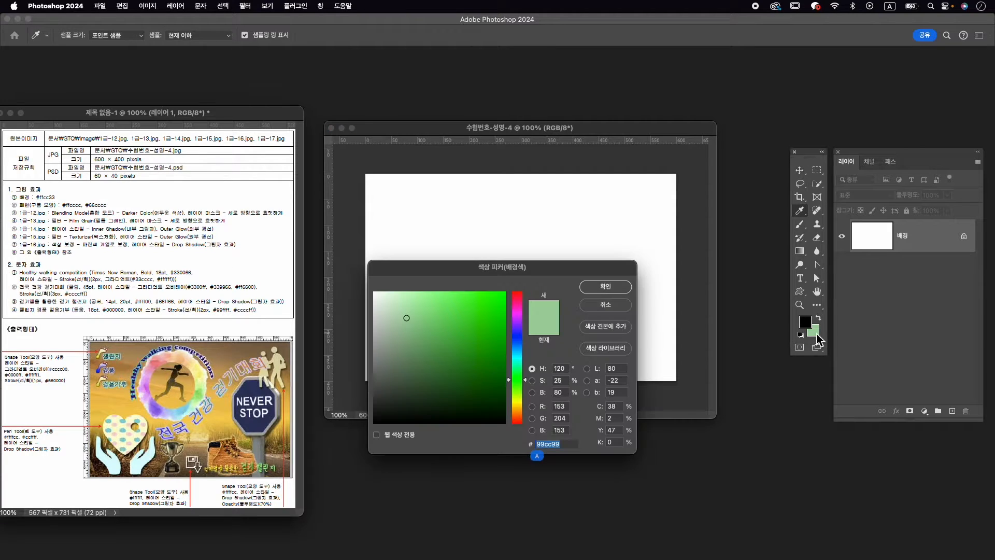
{"action": "type", "text": "ffc"}
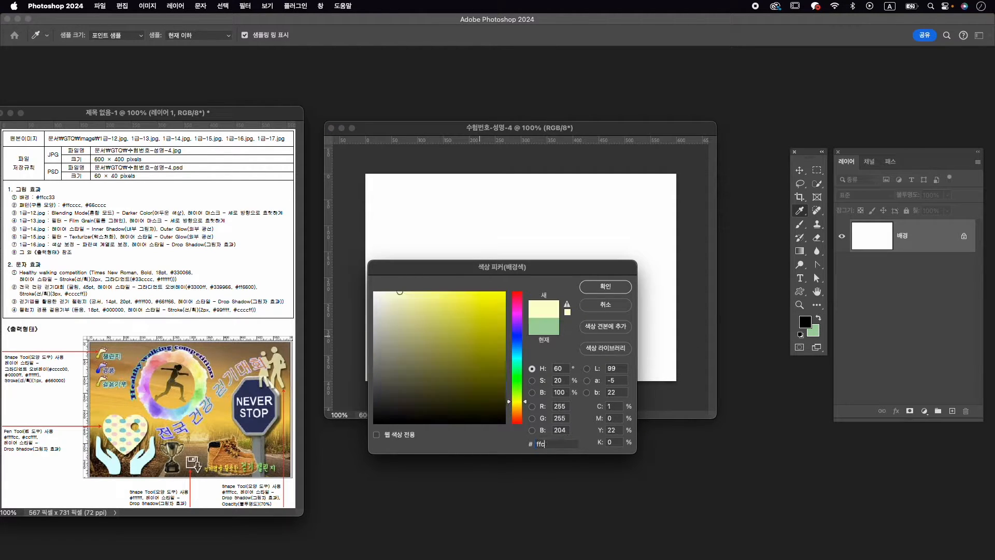
{"action": "type", "text": "c33"}
{"action": "key", "text": "Return"}
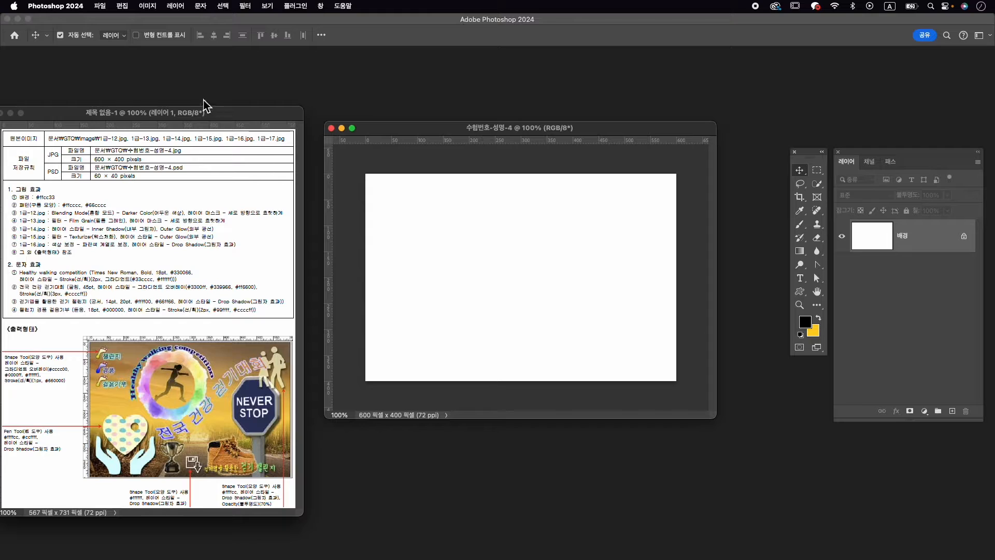
{"action": "left_click", "coordinate": [122, 6]}
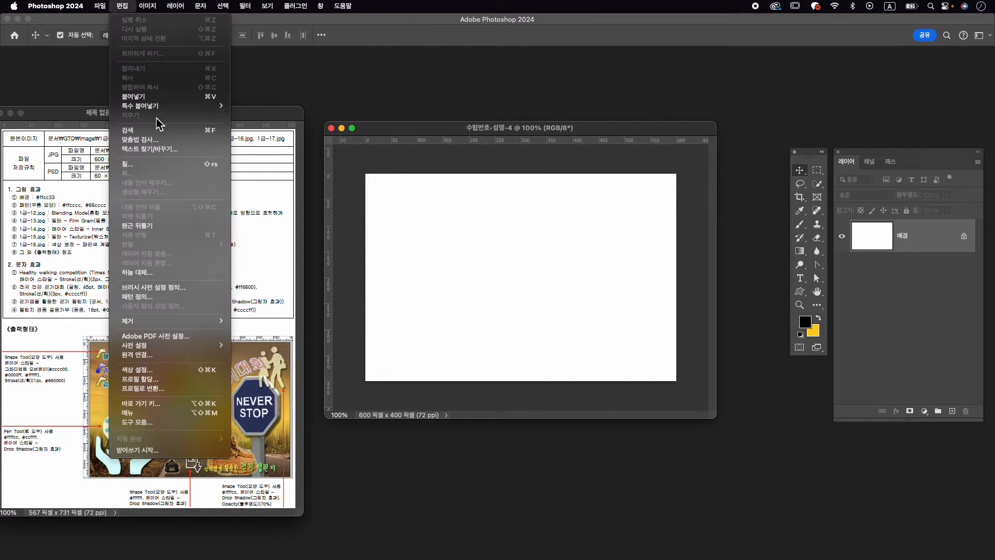
{"action": "left_click", "coordinate": [173, 166]}
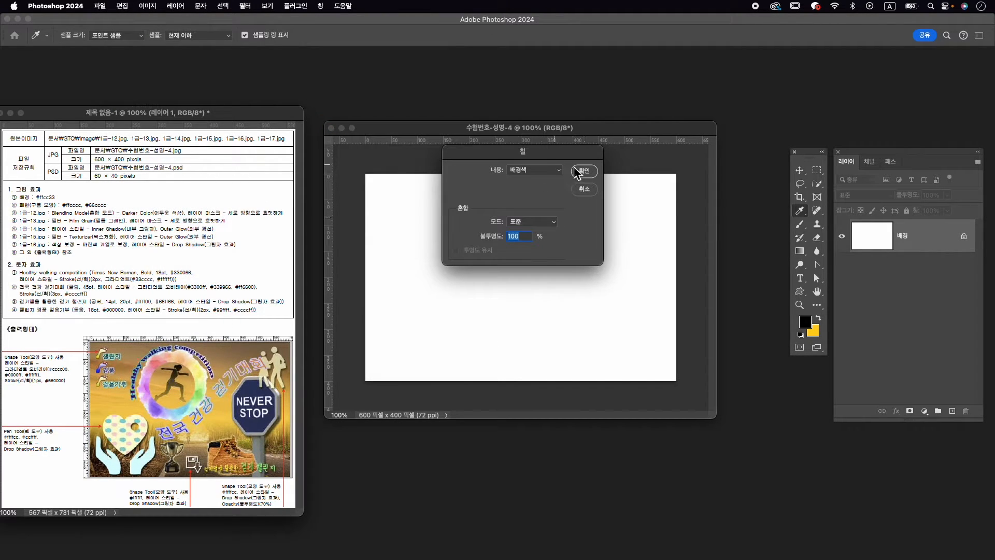
{"action": "left_click", "coordinate": [576, 172]}
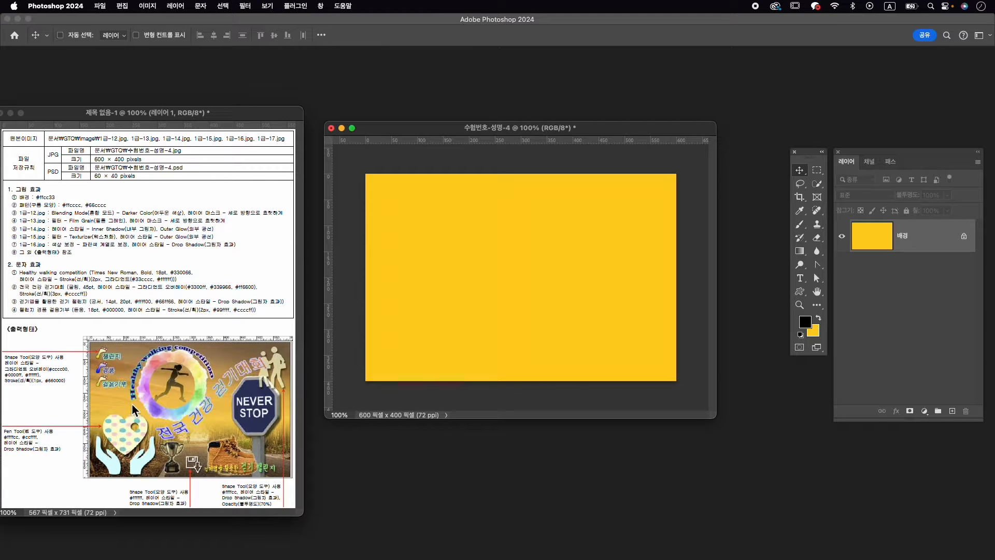
Step: Create a 50 × 50 pixel document at 72 ppi with transparent background contents for the pattern
{"action": "key", "text": "super+n"}
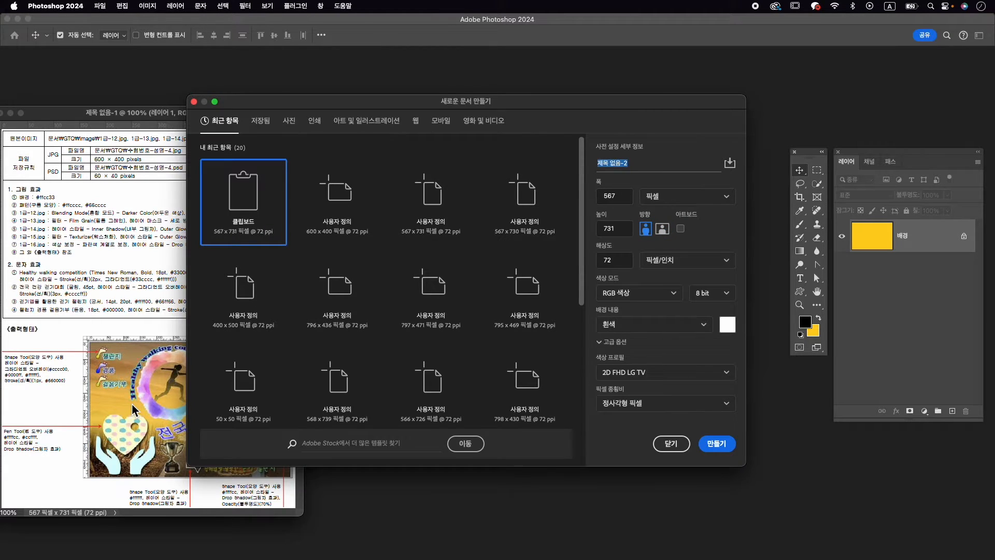
{"action": "key", "text": "Tab"}
{"action": "type", "text": "6"}
{"action": "key", "text": "BackSpace"}
{"action": "type", "text": "50"}
{"action": "key", "text": "Tab"}
{"action": "type", "text": "50"}
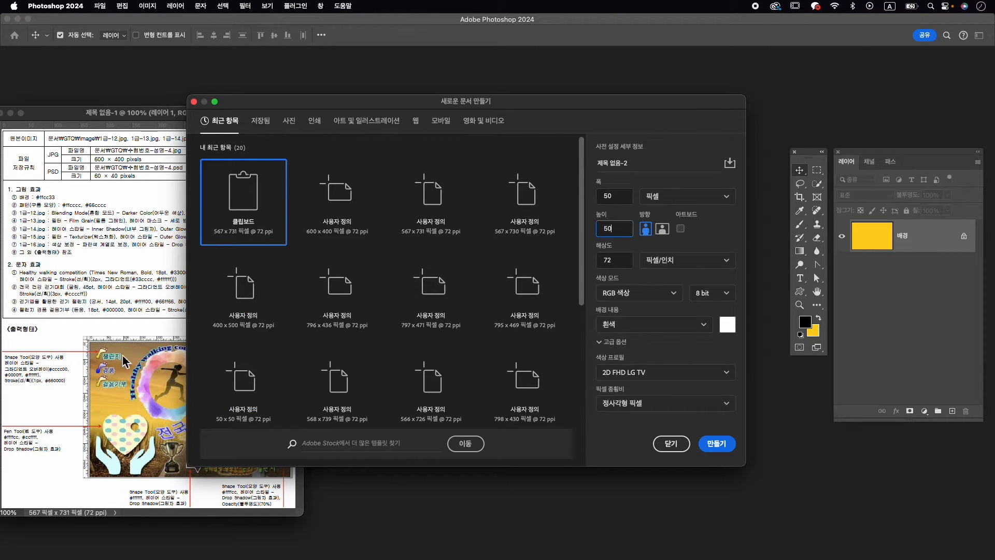
{"action": "left_click", "coordinate": [633, 331]}
{"action": "left_click", "coordinate": [630, 396]}
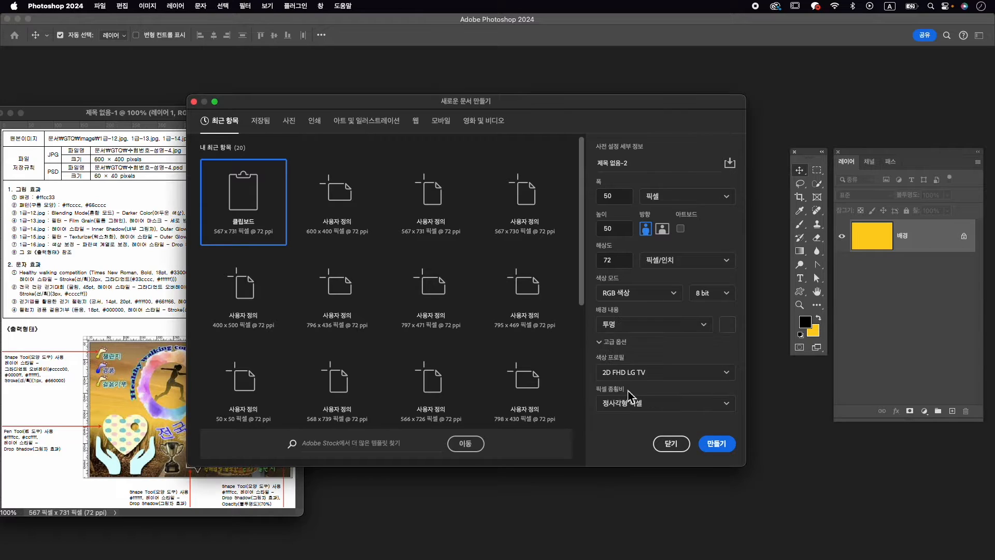
{"action": "left_click", "coordinate": [717, 444]}
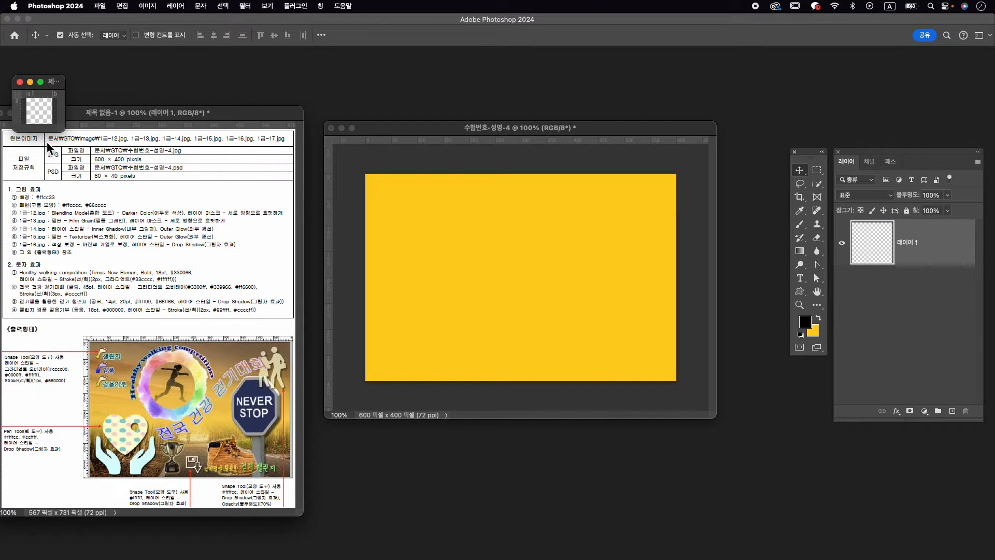
Step: Enlarge the transparent document's window, place it over the yellow canvas and fit the image to the window
{"action": "left_click_drag", "start_coordinate": [64, 130], "coordinate": [271, 331]}
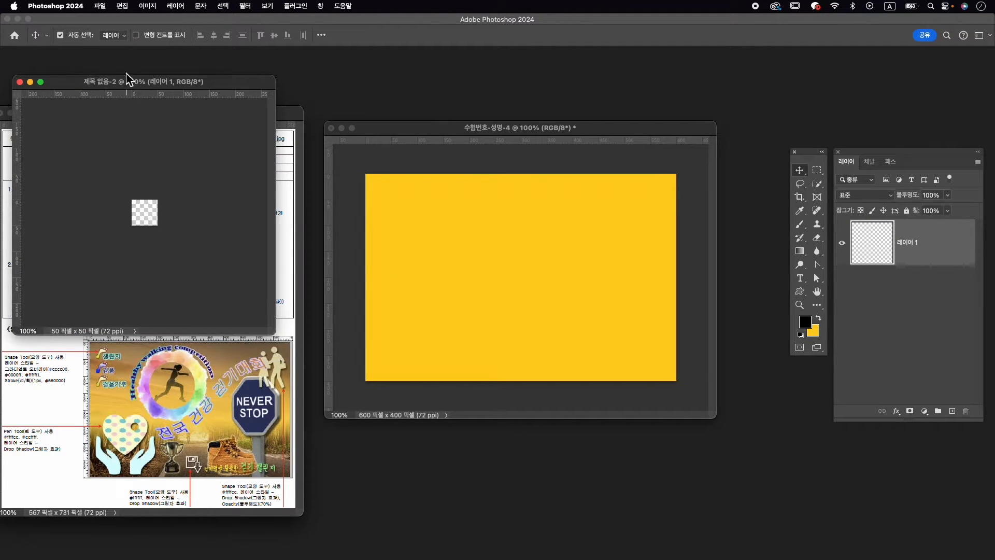
{"action": "left_click_drag", "start_coordinate": [171, 83], "coordinate": [543, 233]}
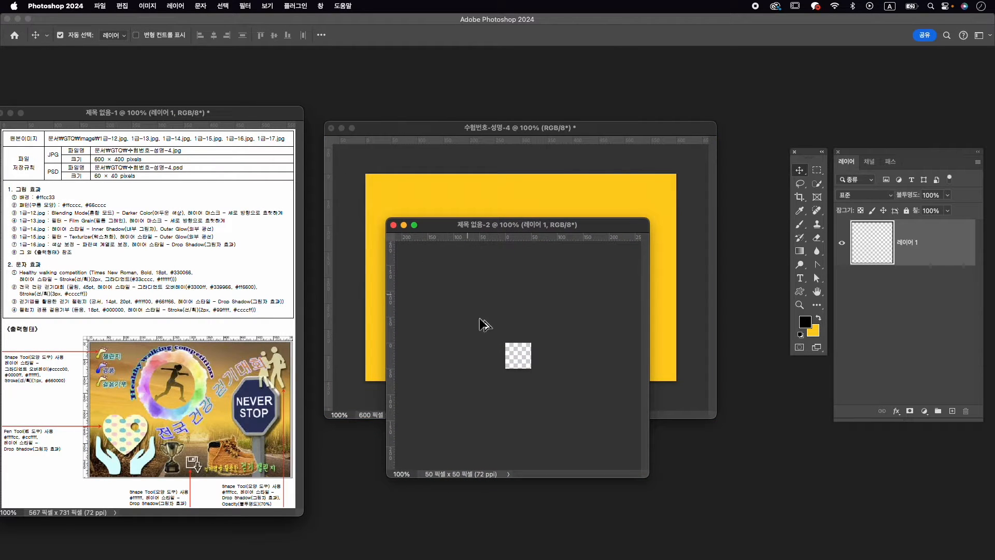
{"action": "key", "text": "super+0"}
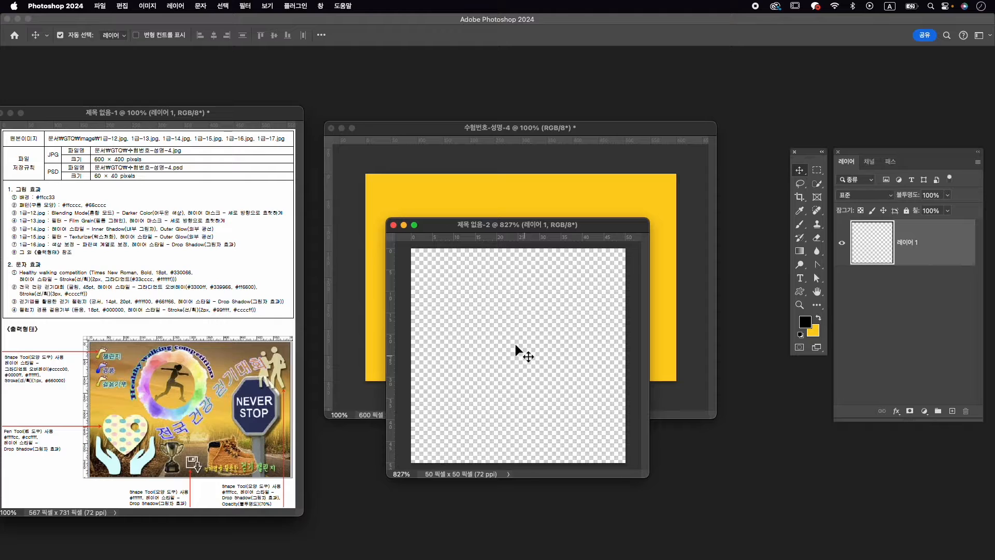
Step: Search the shape library for "구름", pick the solid cloud and activate the Custom Shape tool
{"action": "left_click", "coordinate": [314, 7]}
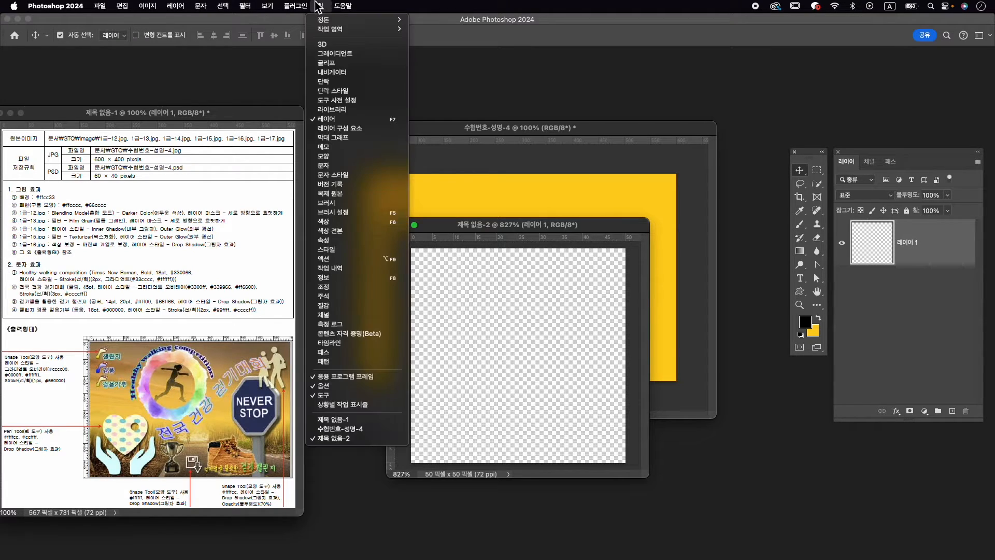
{"action": "left_click", "coordinate": [367, 163]}
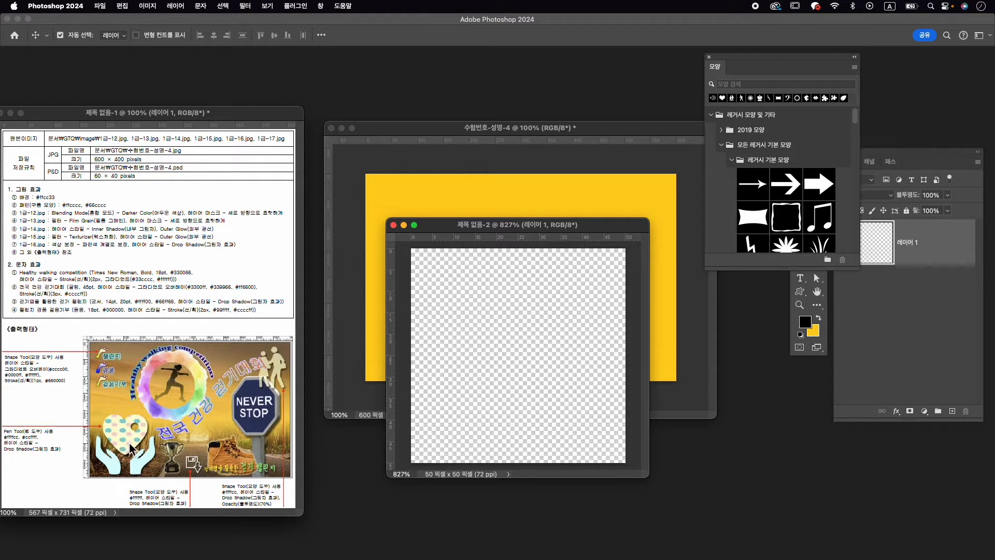
{"action": "left_click", "coordinate": [777, 85]}
{"action": "key", "text": "Caps_Lock"}
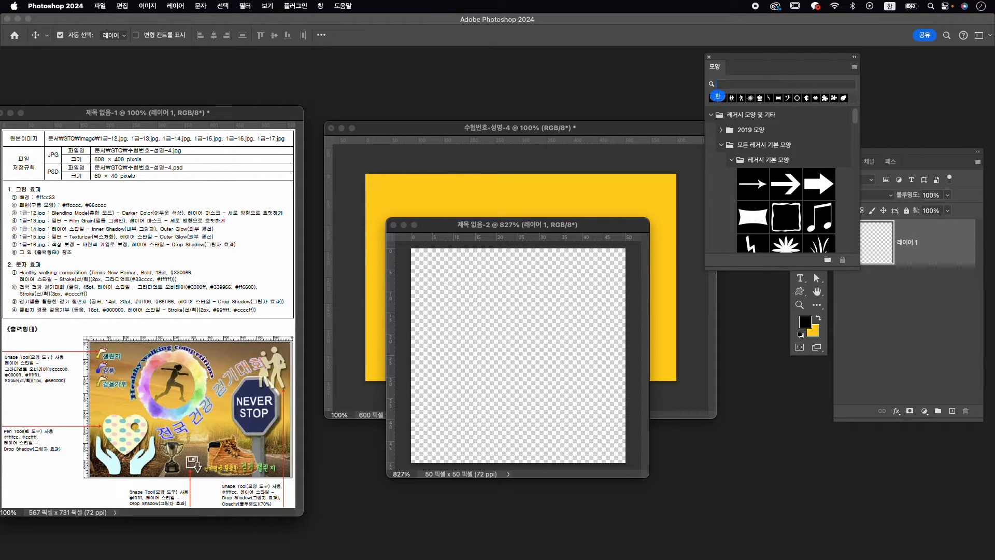
{"action": "type", "text": "구름"}
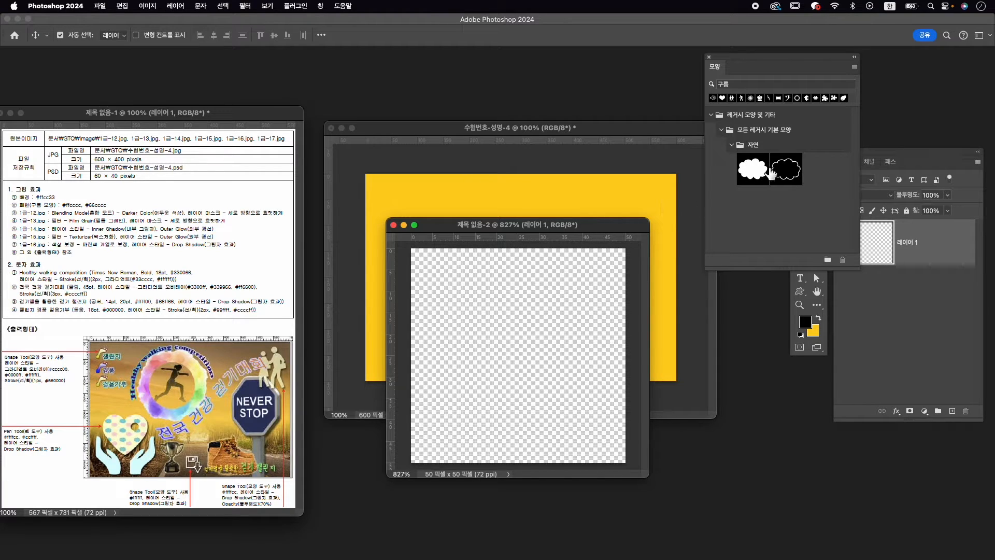
{"action": "left_click", "coordinate": [759, 168]}
{"action": "left_click", "coordinate": [798, 292]}
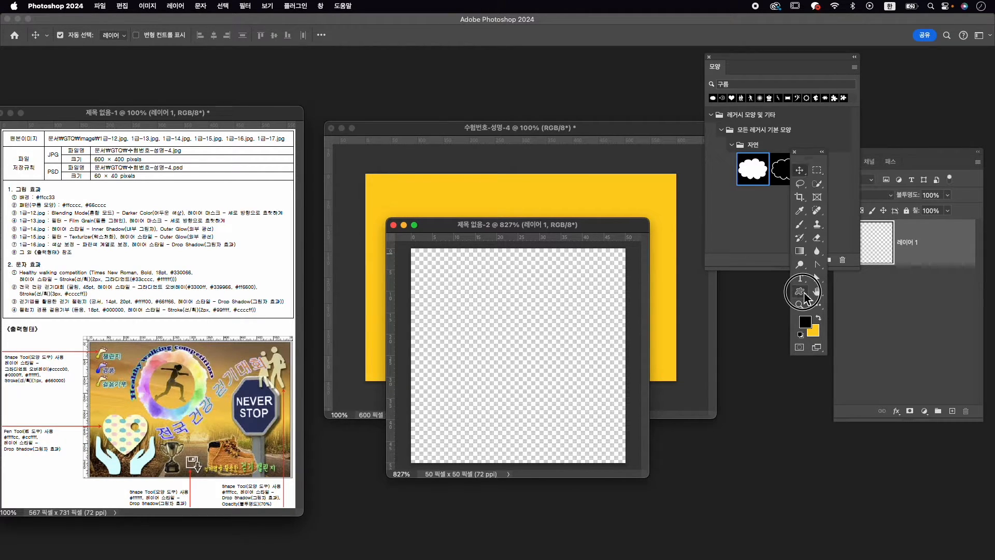
{"action": "right_click", "coordinate": [800, 292]}
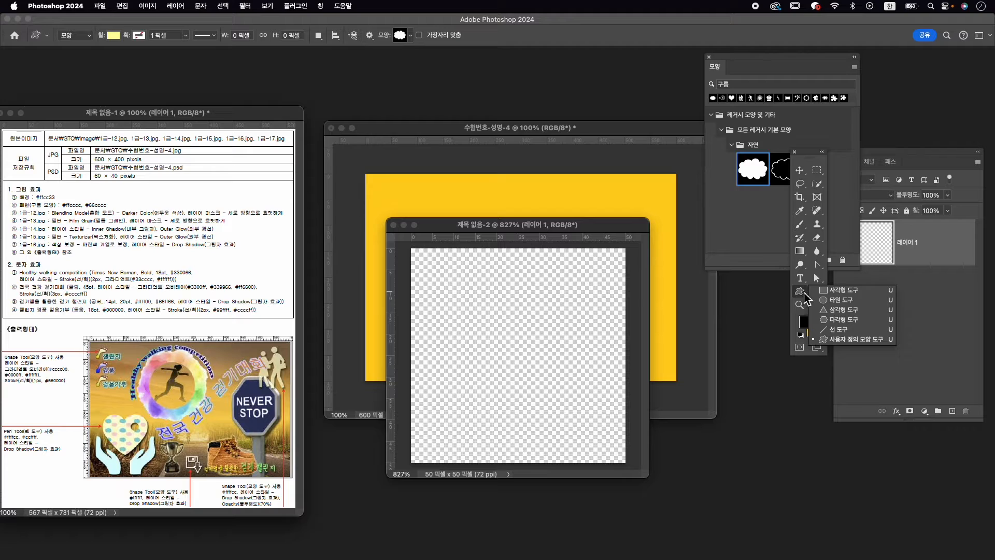
{"action": "left_click", "coordinate": [852, 339]}
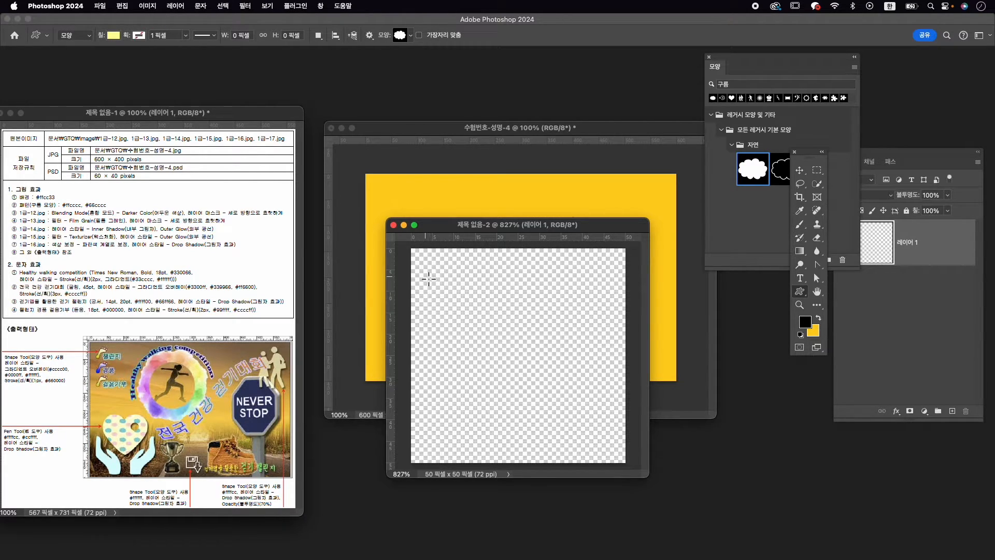
Step: Draw a cloud about 25 × 18 pixels in the tile's upper-left area and fill it with #ffcccc
{"action": "left_click_drag", "start_coordinate": [429, 279], "coordinate": [531, 353]}
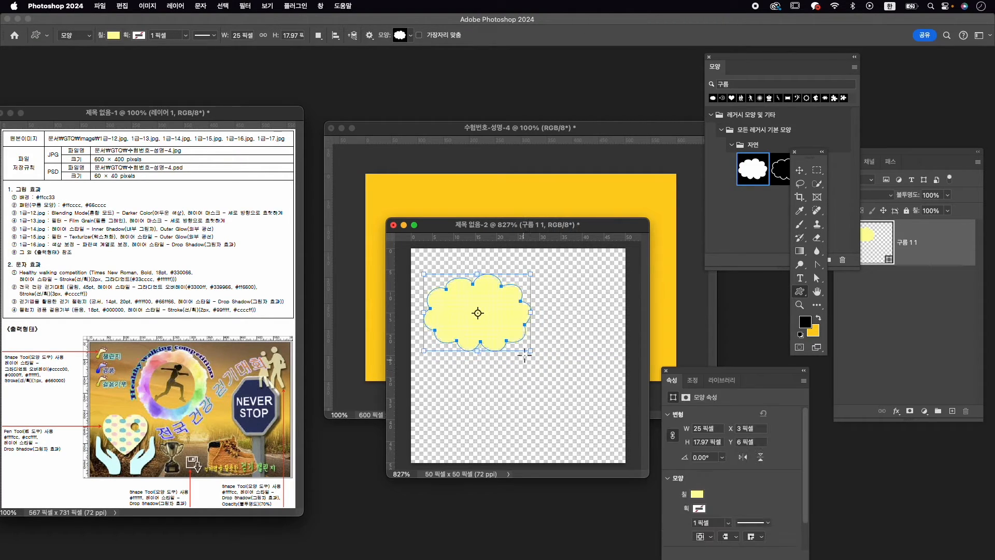
{"action": "left_click", "coordinate": [699, 496]}
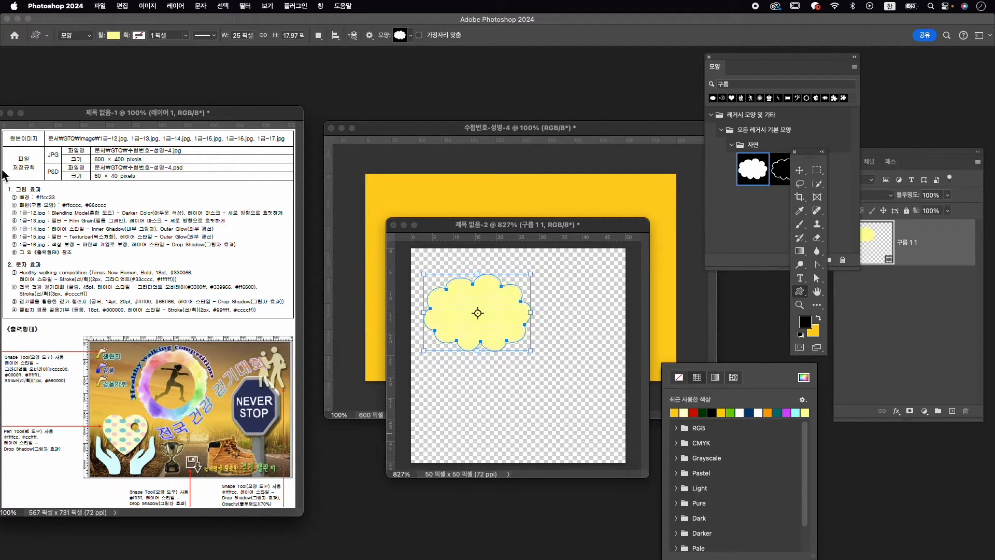
{"action": "left_click", "coordinate": [804, 377]}
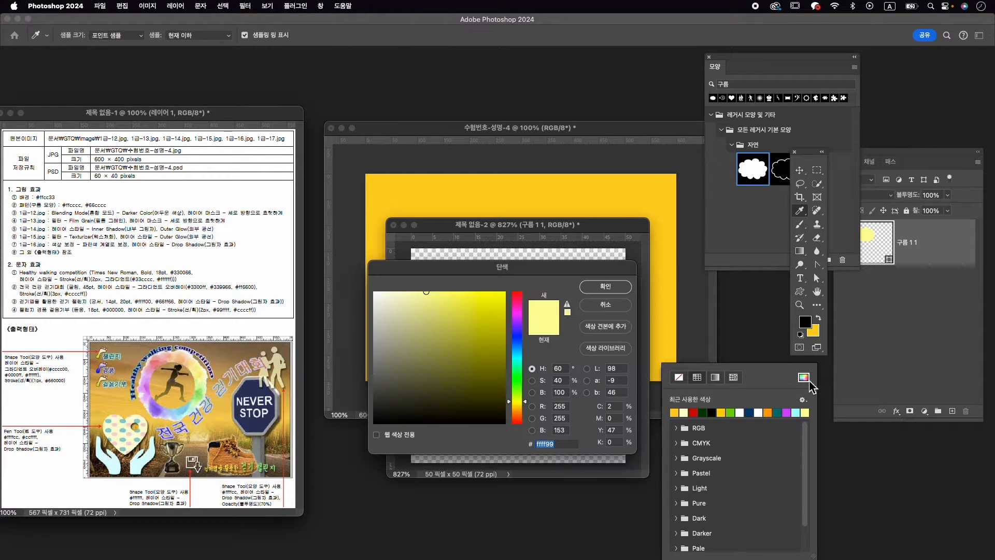
{"action": "type", "text": "ffcccc"}
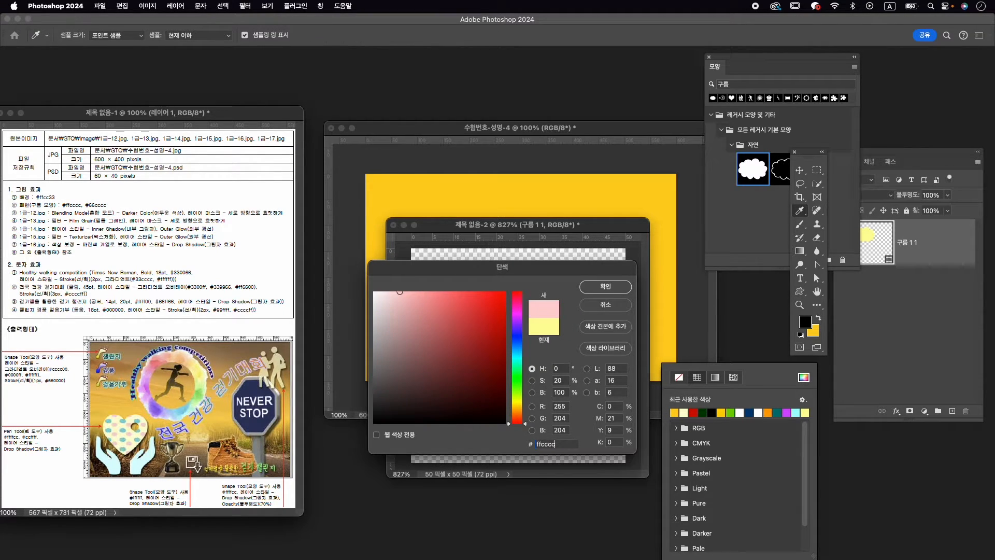
{"action": "key", "text": "Return"}
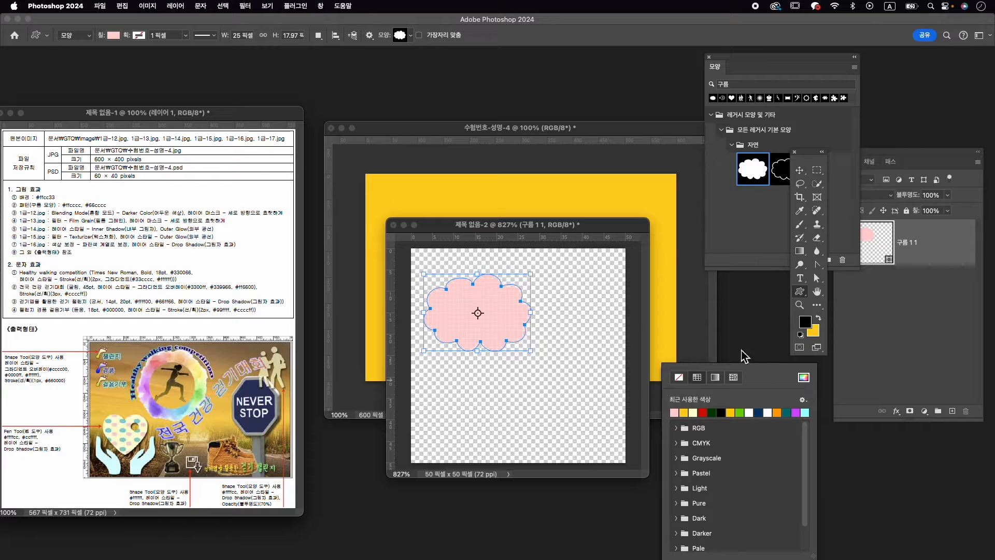
Step: Duplicate the pink cloud layer and move the copy diagonally to the tile's lower-right area
{"action": "left_click", "coordinate": [928, 255]}
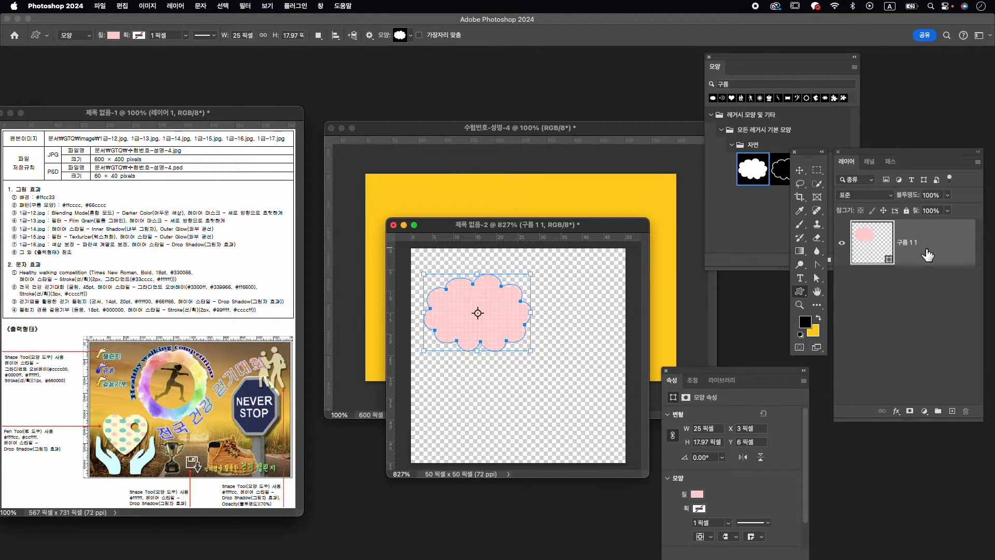
{"action": "key", "text": "super+j"}
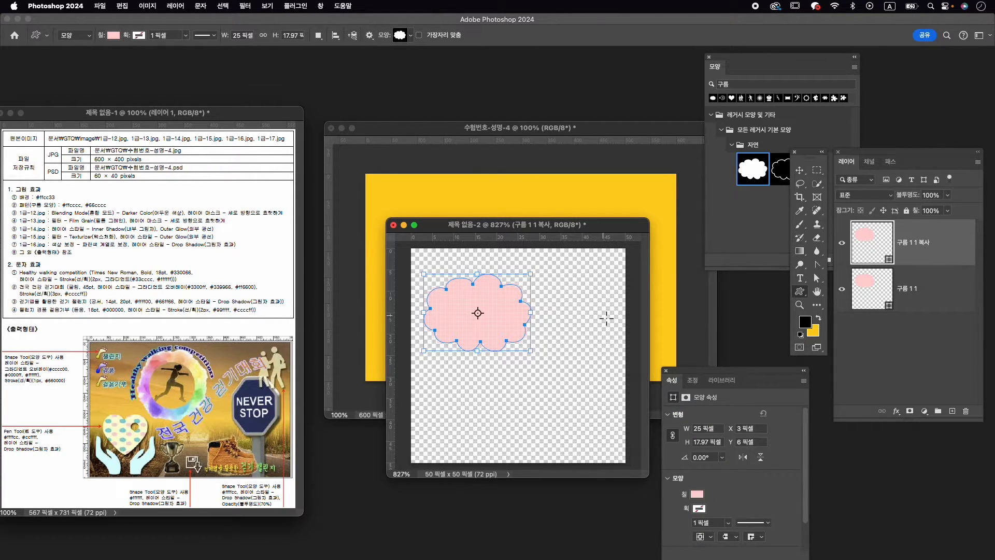
{"action": "key", "text": "v"}
{"action": "left_click_drag", "start_coordinate": [507, 315], "coordinate": [580, 396]}
{"action": "left_click_drag", "start_coordinate": [580, 399], "coordinate": [581, 399]}
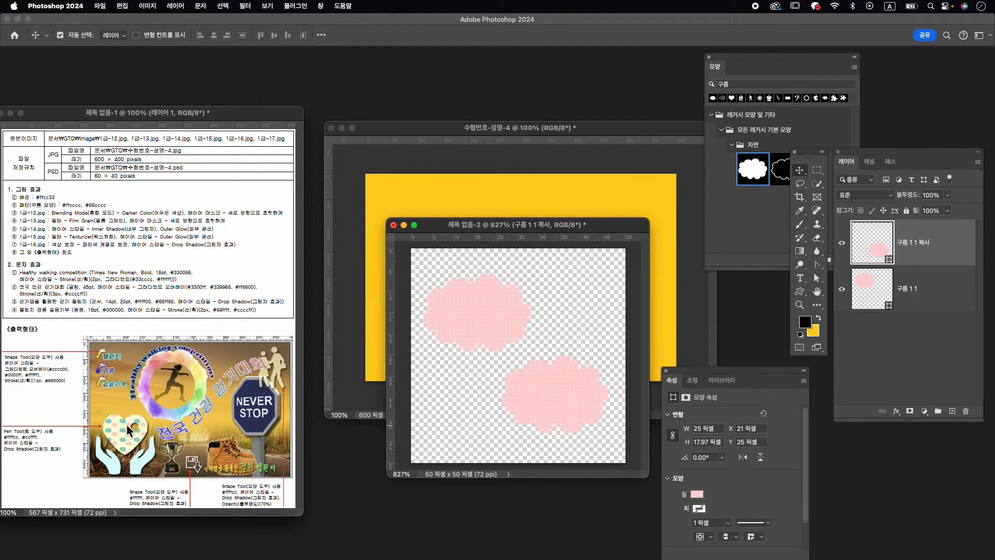
{"action": "left_click_drag", "start_coordinate": [482, 323], "coordinate": [477, 400]}
{"action": "left_click_drag", "start_coordinate": [559, 390], "coordinate": [572, 313]}
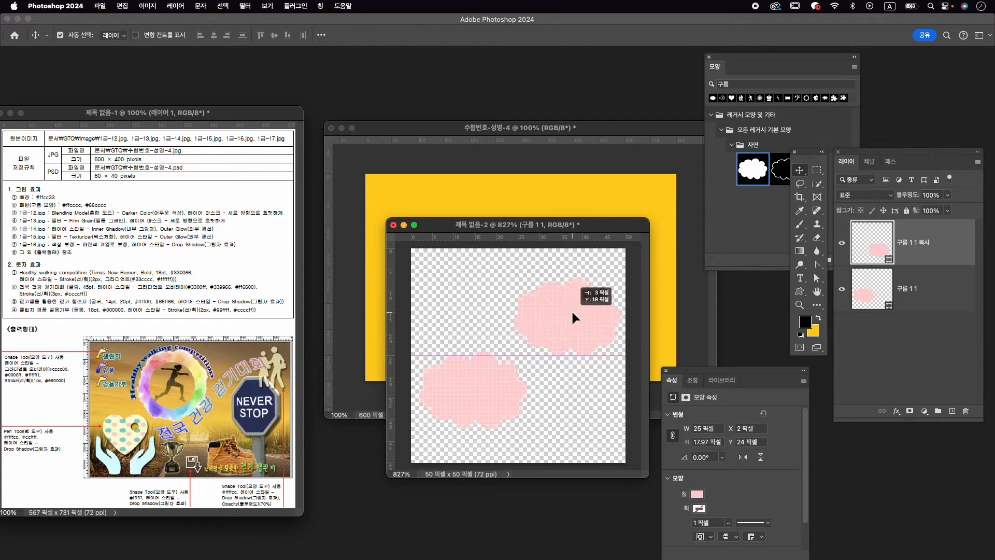
{"action": "key", "text": "super+z"}
{"action": "key", "text": "super+z"}
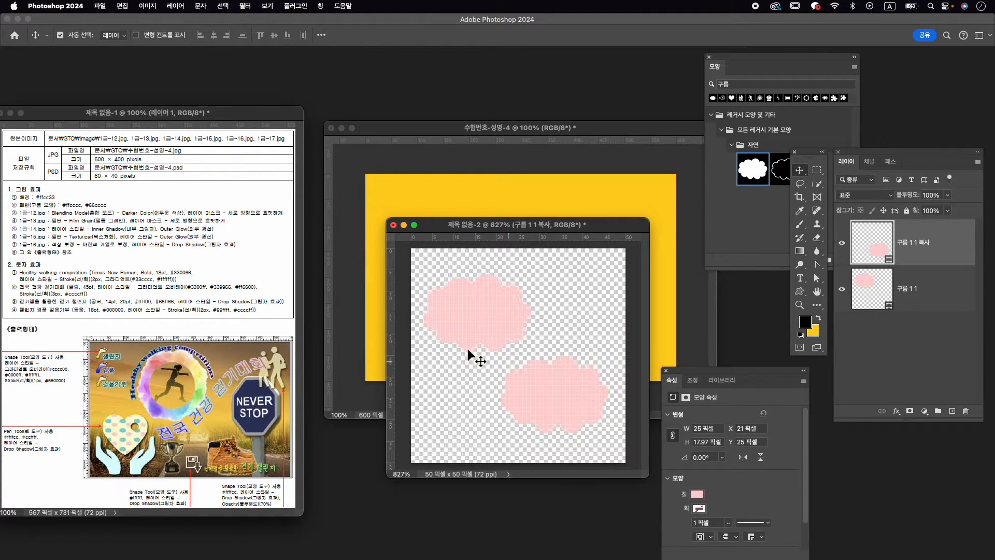
Step: Change the fill of the upper-left cloud to #66cccc
{"action": "left_click", "coordinate": [488, 308]}
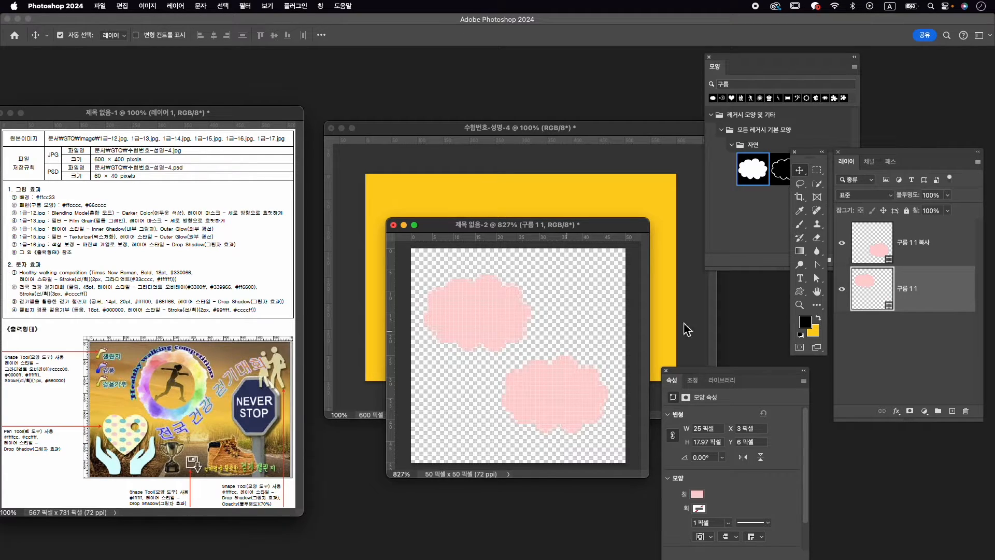
{"action": "left_click", "coordinate": [704, 497]}
{"action": "left_click", "coordinate": [803, 378]}
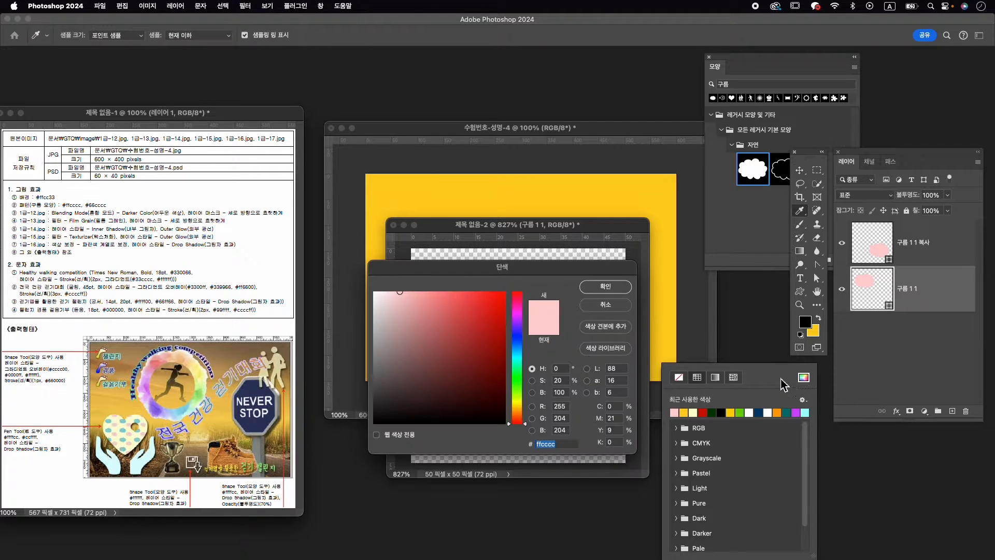
{"action": "type", "text": "66cccc"}
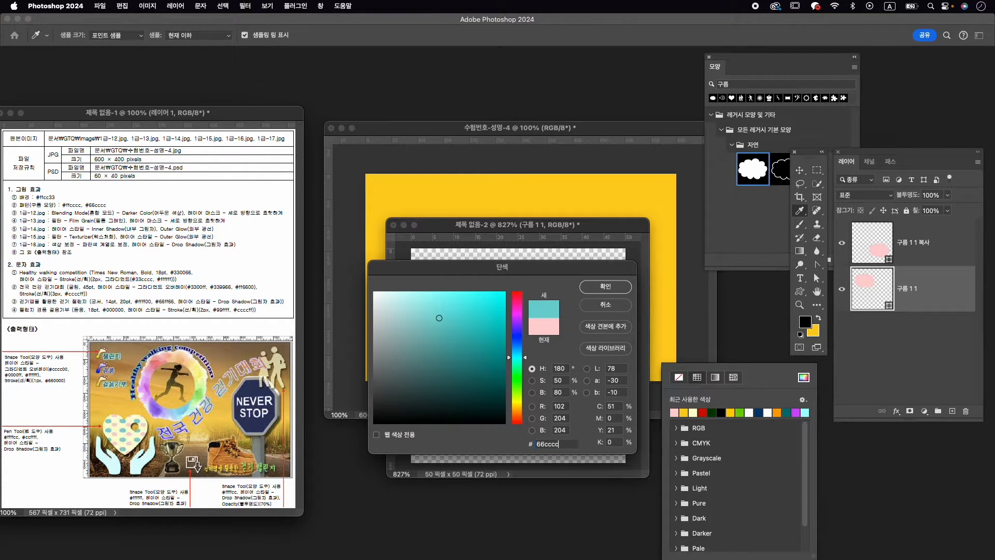
{"action": "key", "text": "Return"}
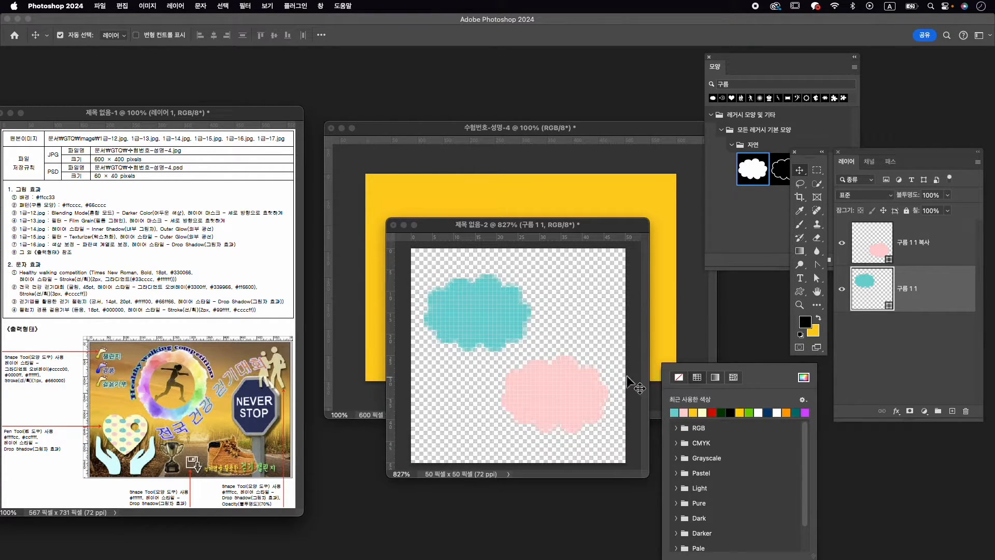
Step: Scale the pink cloud down to about 80.5% and adjust the positions of both clouds within the tile
{"action": "left_click", "coordinate": [570, 398]}
{"action": "left_click_drag", "start_coordinate": [558, 399], "coordinate": [560, 389]}
{"action": "key", "text": "super+t"}
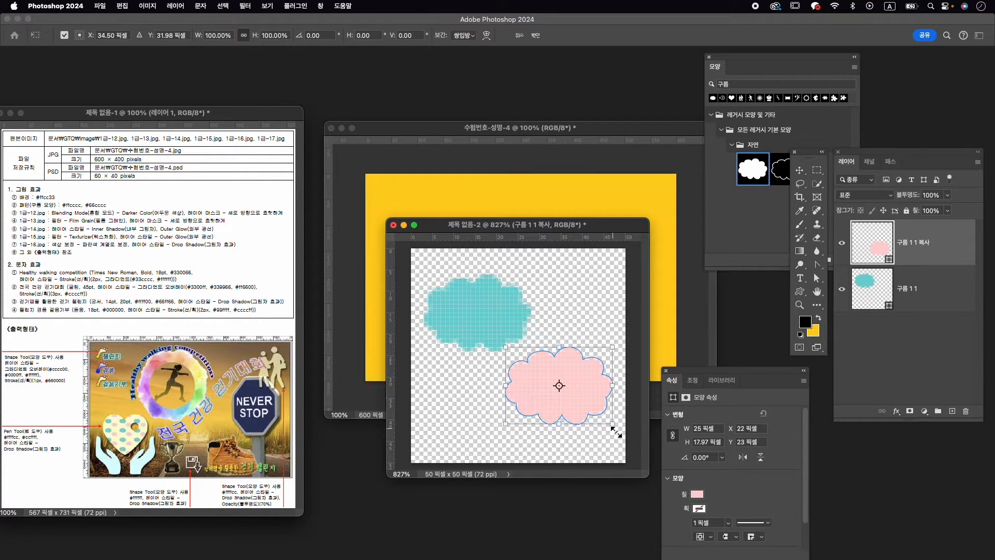
{"action": "left_click_drag", "start_coordinate": [616, 431], "coordinate": [586, 412]}
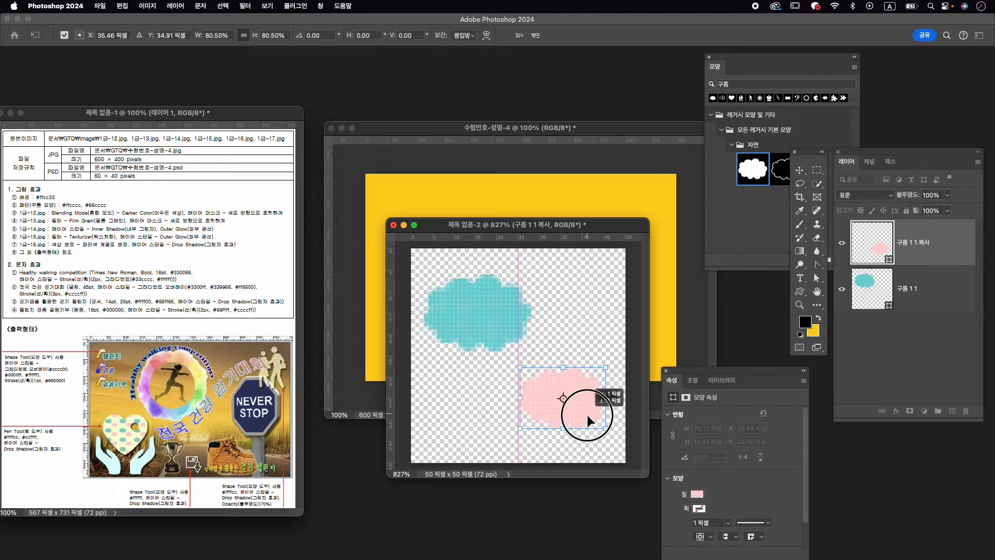
{"action": "key", "text": "Return"}
{"action": "left_click_drag", "start_coordinate": [512, 319], "coordinate": [506, 324]}
{"action": "left_click_drag", "start_coordinate": [589, 398], "coordinate": [589, 391]}
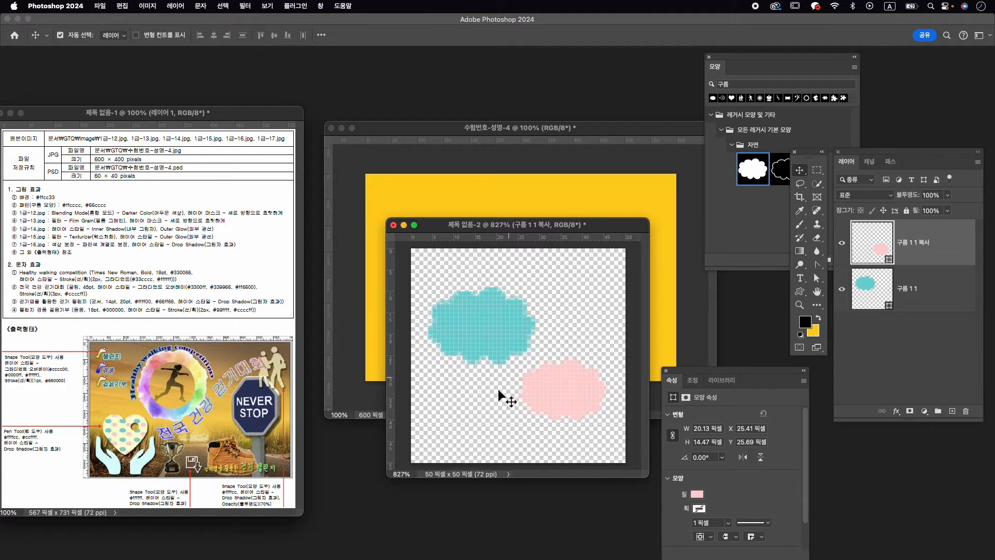
Step: Define the two-cloud tile as a pattern named 구름
{"action": "left_click", "coordinate": [124, 6]}
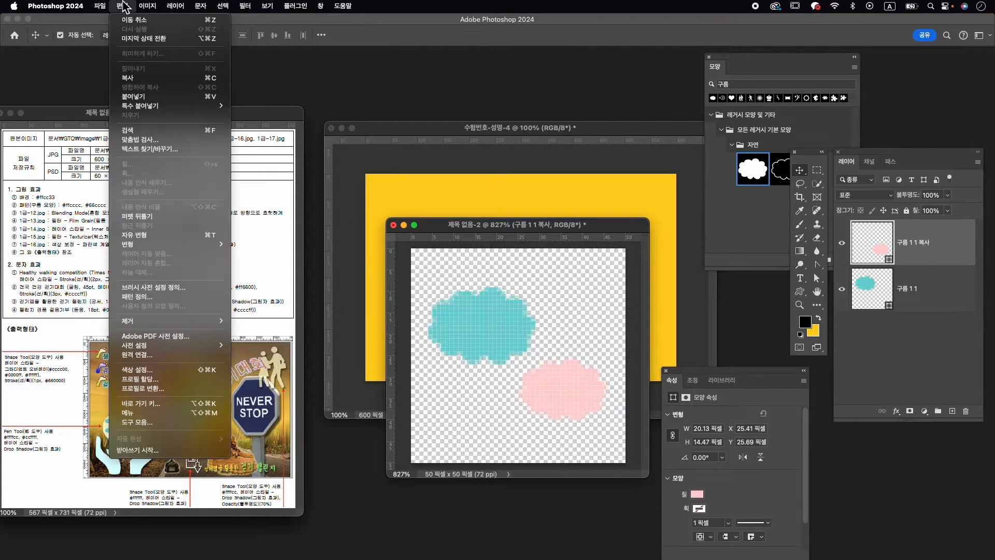
{"action": "left_click", "coordinate": [200, 297]}
{"action": "type", "text": "굴"}
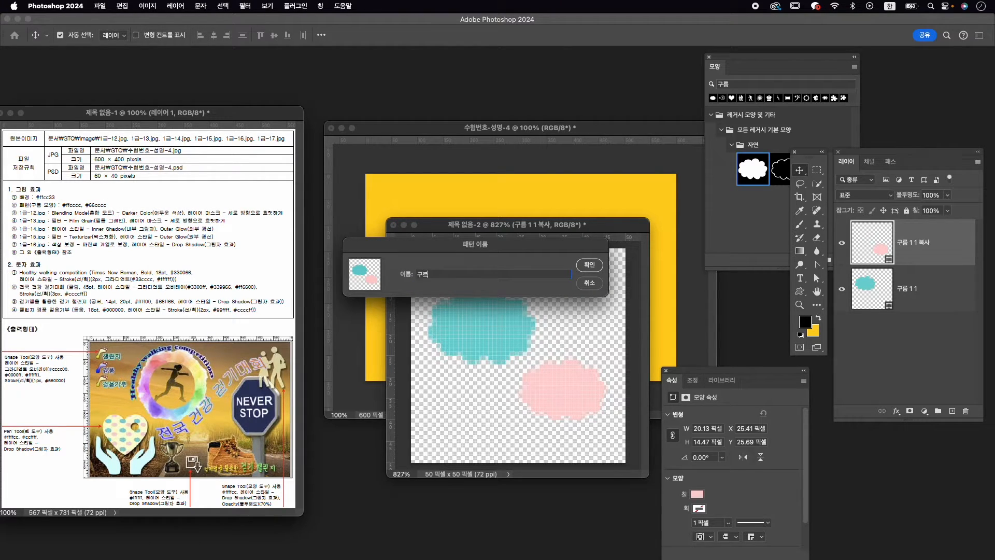
{"action": "key", "text": "Return"}
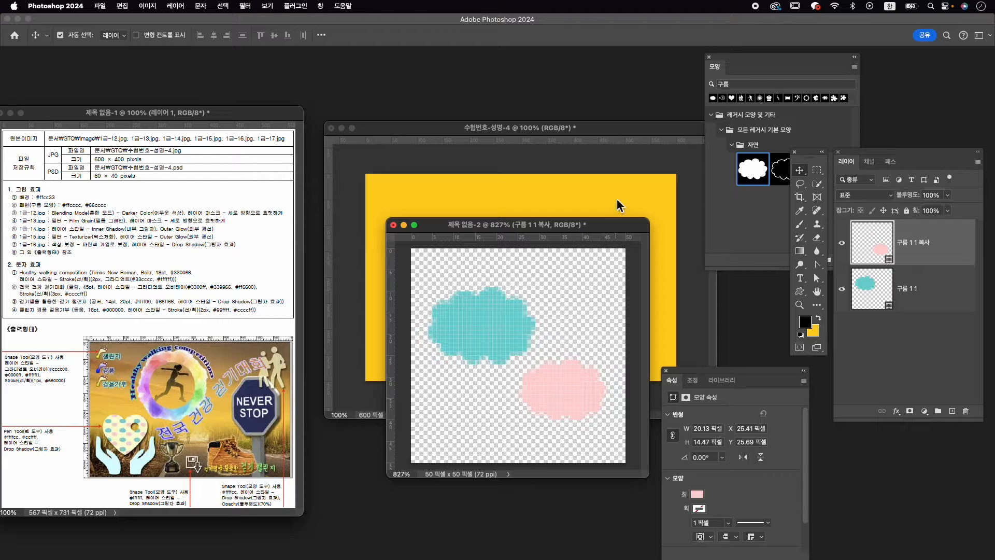
Step: Close the pattern document without saving, and put away the shape library and the properties display
{"action": "left_click_drag", "start_coordinate": [452, 222], "coordinate": [407, 302]}
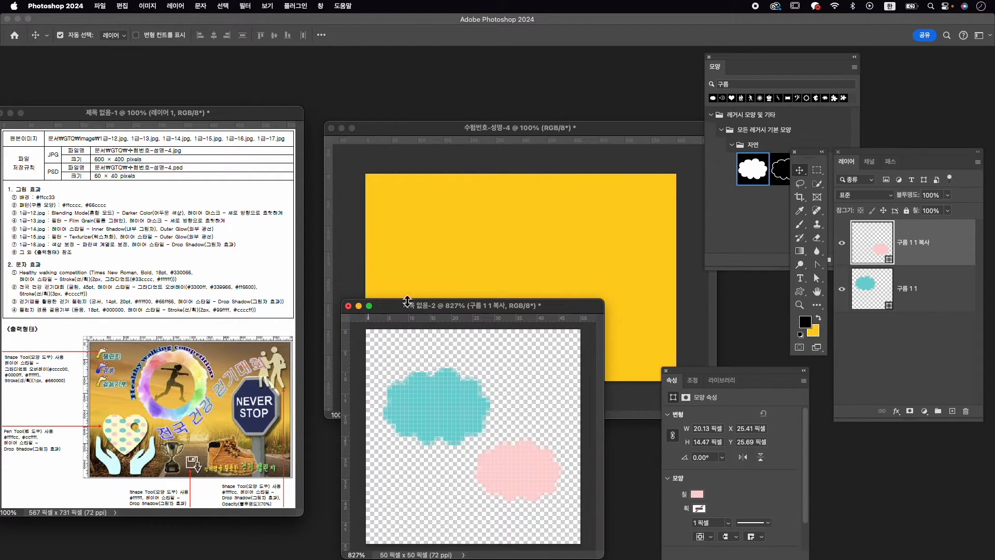
{"action": "left_click", "coordinate": [348, 305]}
{"action": "left_click", "coordinate": [547, 234]}
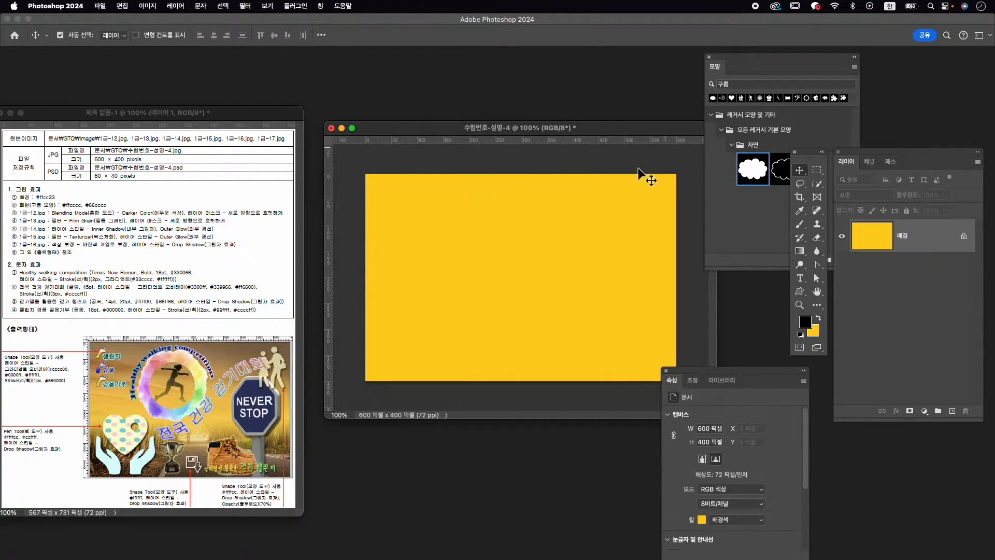
{"action": "left_click", "coordinate": [708, 57]}
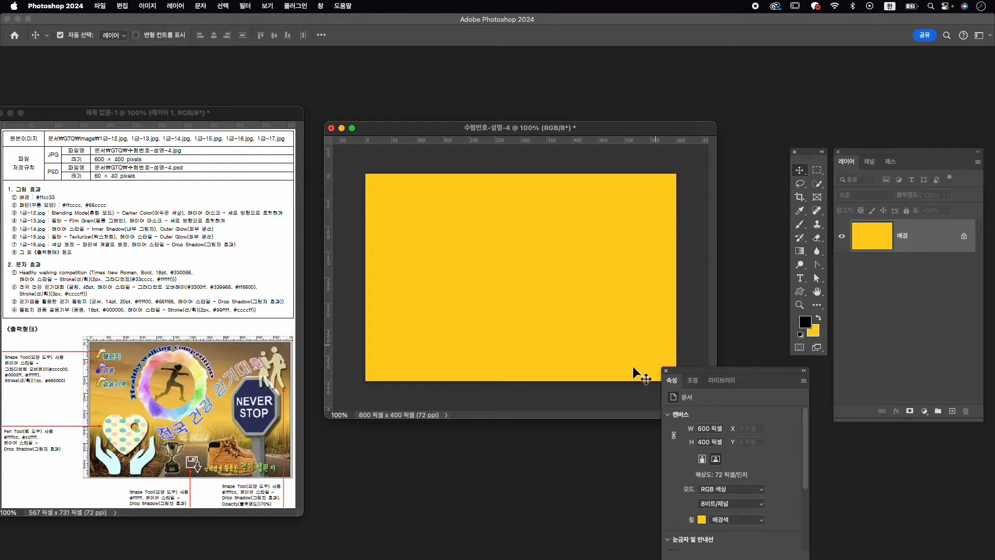
{"action": "left_click", "coordinate": [666, 371]}
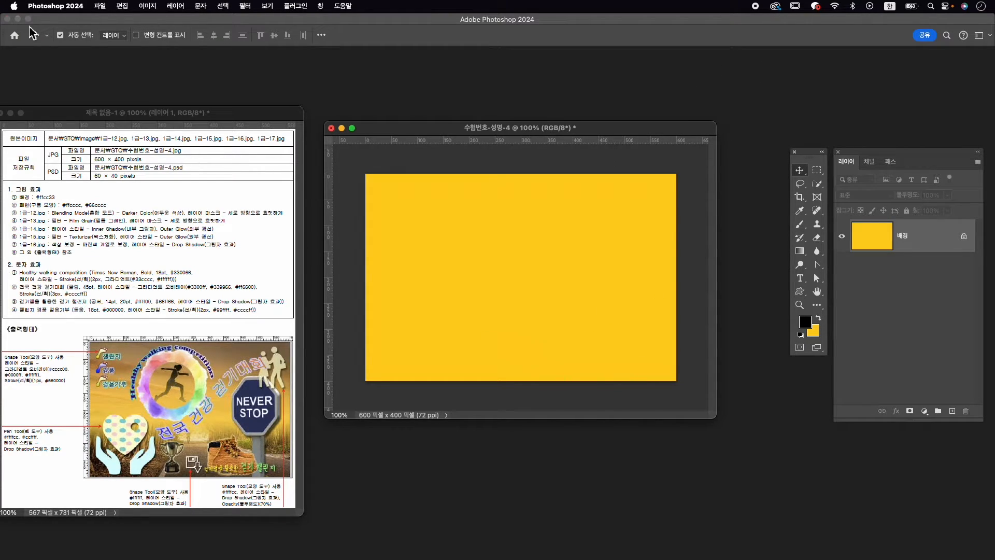
Step: Save the yellow canvas in Photoshop format as 수험번호-성명-4.psd in the GTQ folder
{"action": "left_click", "coordinate": [101, 6]}
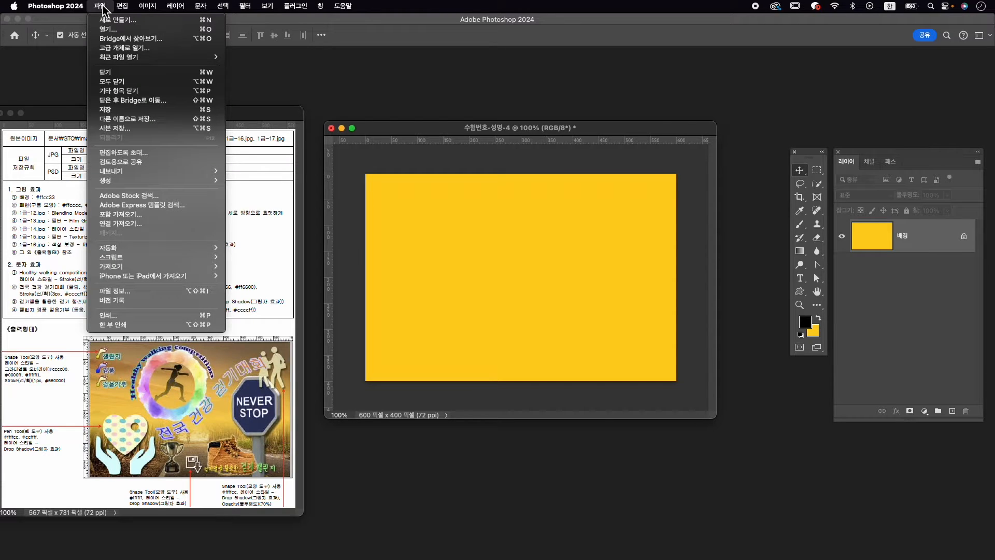
{"action": "left_click", "coordinate": [132, 120]}
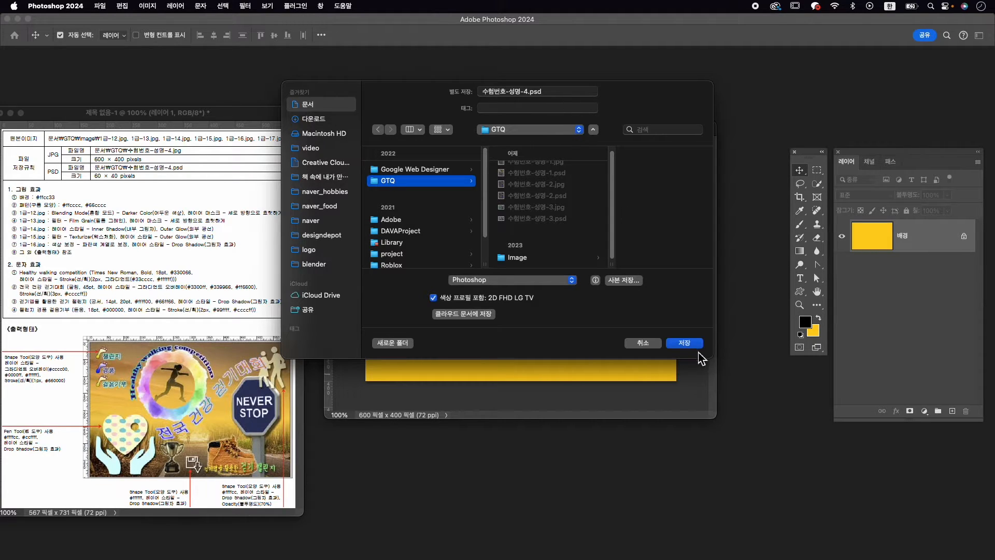
{"action": "left_click", "coordinate": [685, 343]}
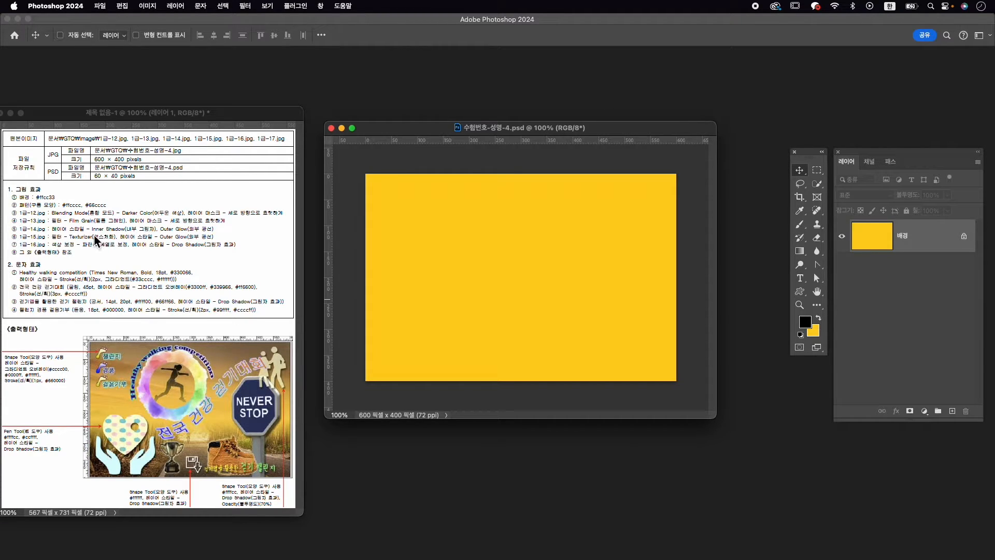
Step: Open 1급-12.jpg from the GTQ Image folder and shift its window clear of the yellow canvas's edge
{"action": "key", "text": "super+o"}
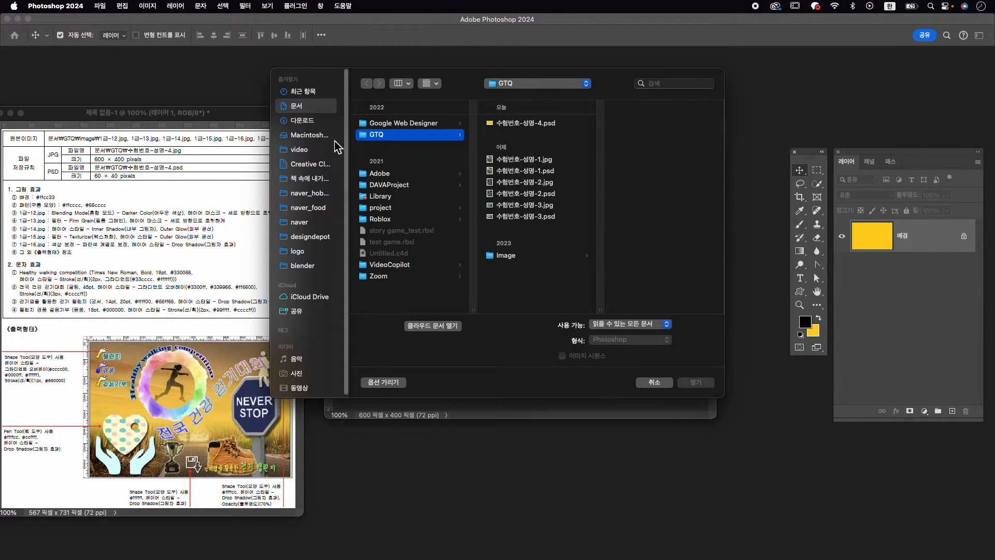
{"action": "left_click", "coordinate": [518, 255]}
{"action": "left_click", "coordinate": [652, 252]}
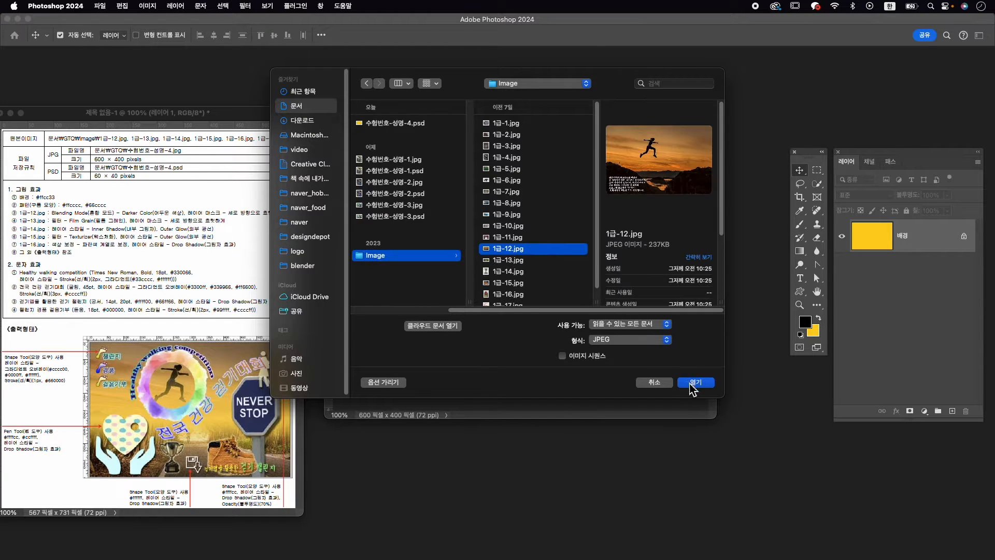
{"action": "left_click", "coordinate": [694, 381]}
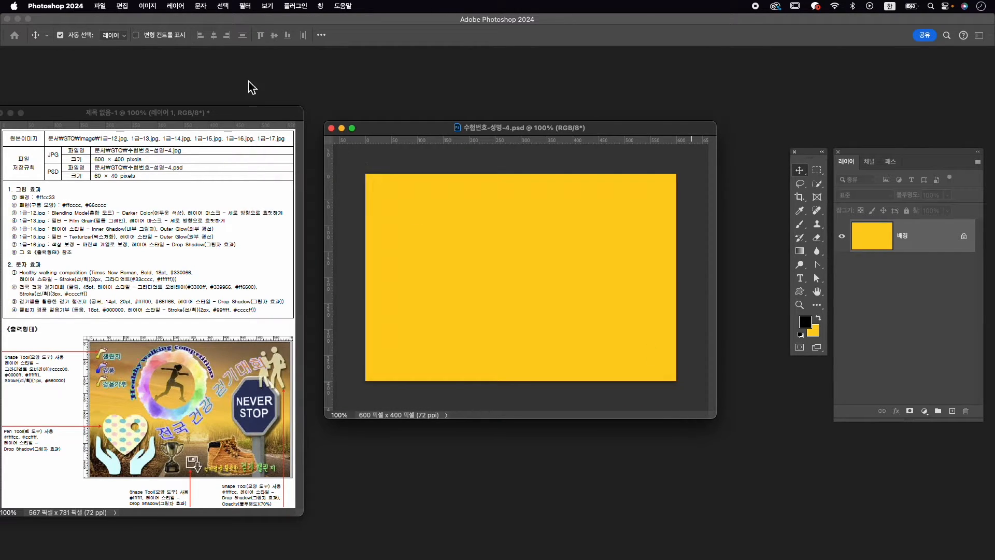
{"action": "left_click_drag", "start_coordinate": [191, 90], "coordinate": [356, 97]}
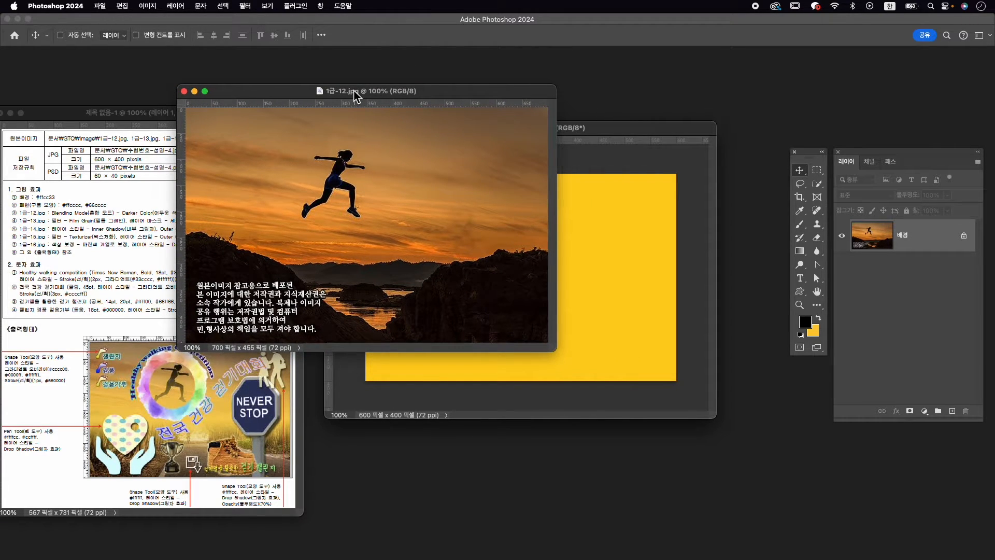
Step: Resize 1급-12.jpg proportionally to a height of 400 pixels, giving a width of 615 pixels
{"action": "key", "text": "super+alt+i"}
{"action": "type", "text": "600"}
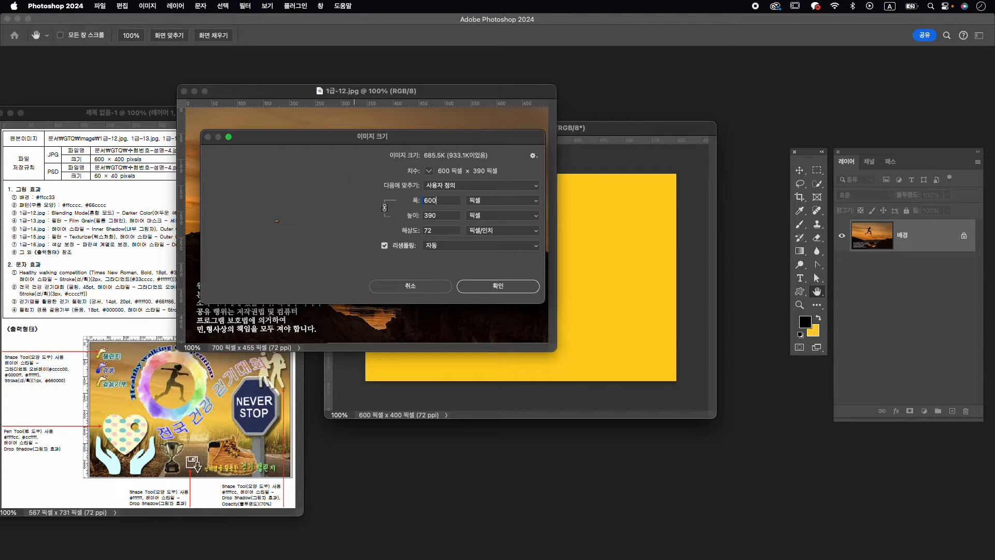
{"action": "type", "text": "5"}
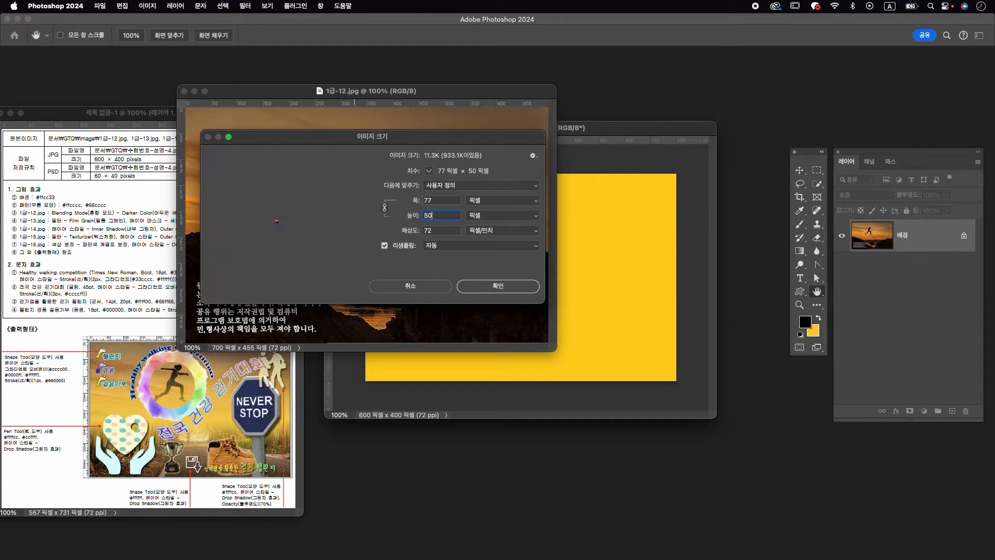
{"action": "key", "text": "BackSpace"}
{"action": "type", "text": "400"}
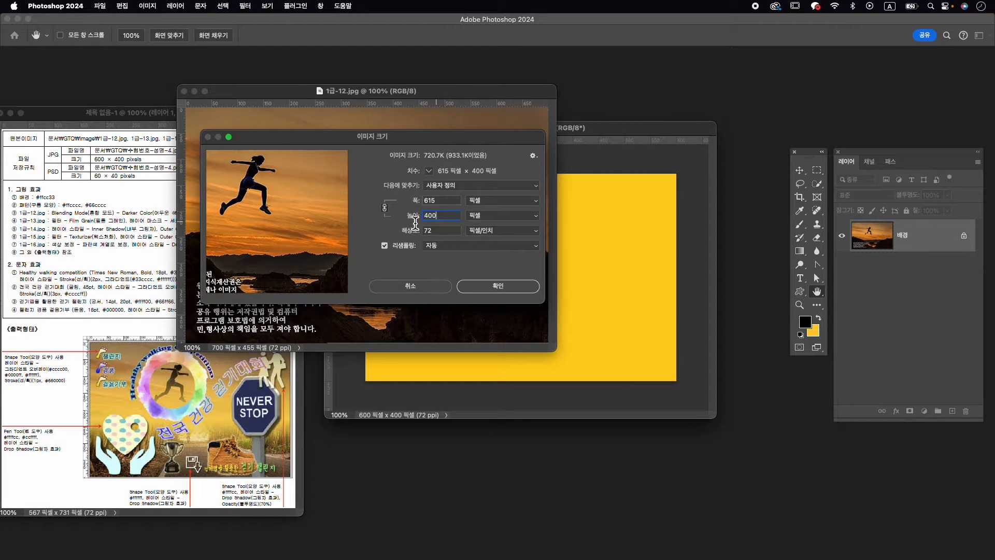
{"action": "left_click", "coordinate": [473, 280]}
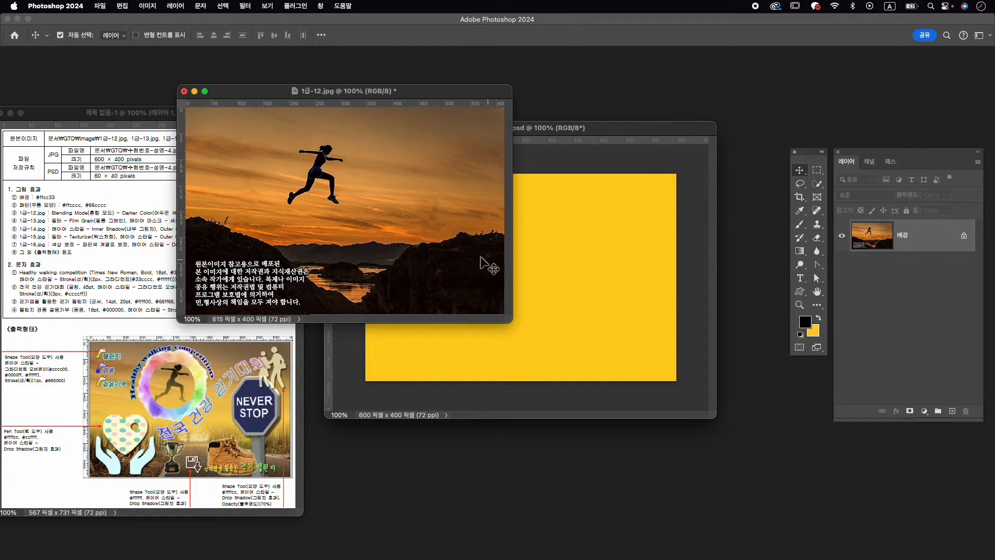
Step: Copy the 1급-12.jpg picture into the yellow 수험번호-성명-4.psd canvas and close the source image without saving
{"action": "left_click_drag", "start_coordinate": [352, 213], "coordinate": [617, 278]}
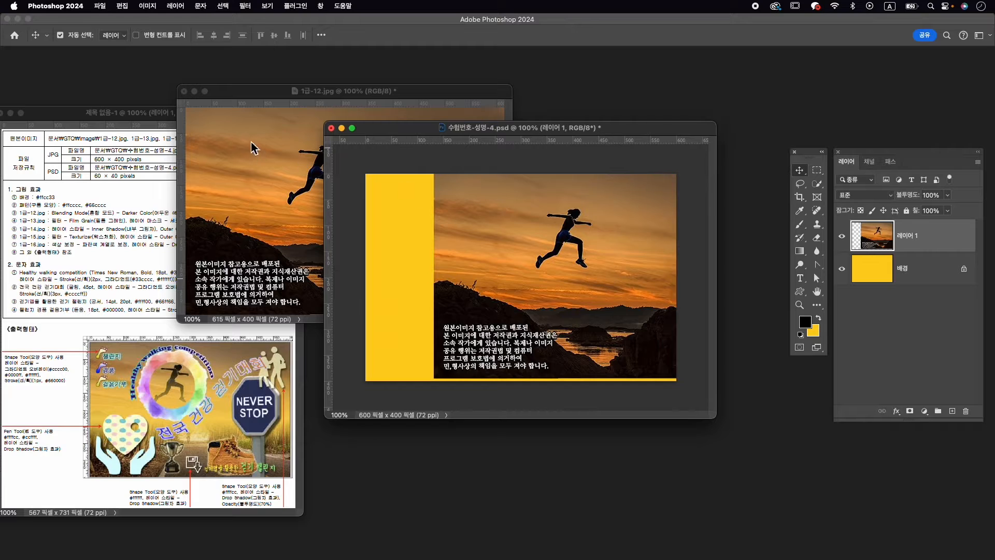
{"action": "left_click", "coordinate": [184, 90]}
{"action": "left_click", "coordinate": [472, 227]}
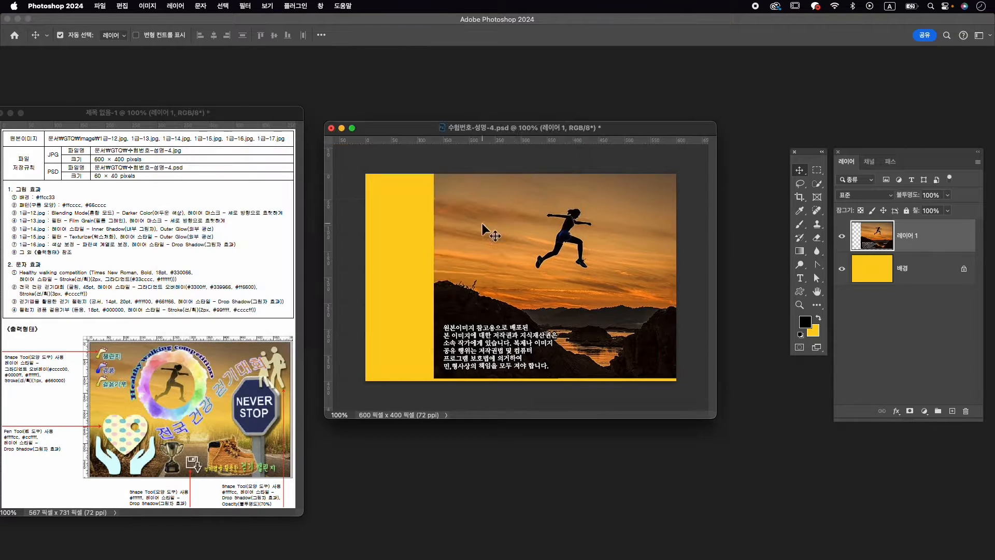
Step: Move the runner picture over the yellow canvas and centre it horizontally and vertically, aligned to the canvas
{"action": "key", "text": "ctrl+t"}
{"action": "left_click_drag", "start_coordinate": [671, 242], "coordinate": [600, 244]}
{"action": "key", "text": "Return"}
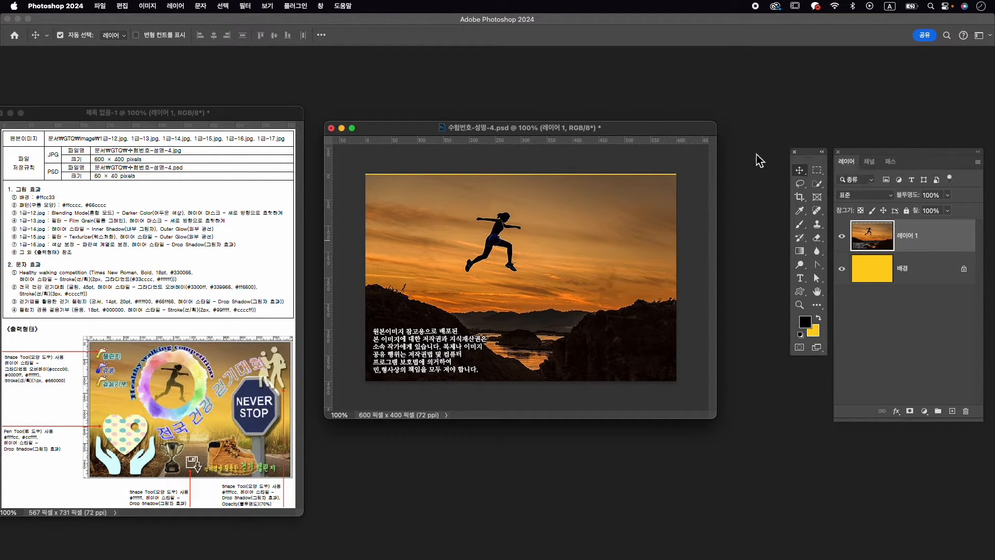
{"action": "left_click", "coordinate": [321, 35]}
{"action": "left_click", "coordinate": [344, 134]}
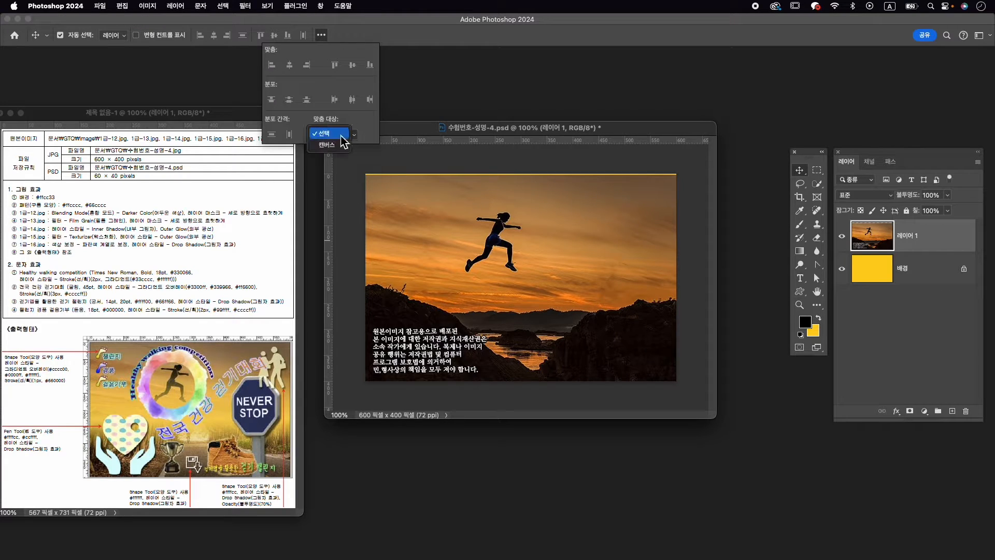
{"action": "left_click", "coordinate": [342, 145]}
{"action": "left_click", "coordinate": [289, 65]}
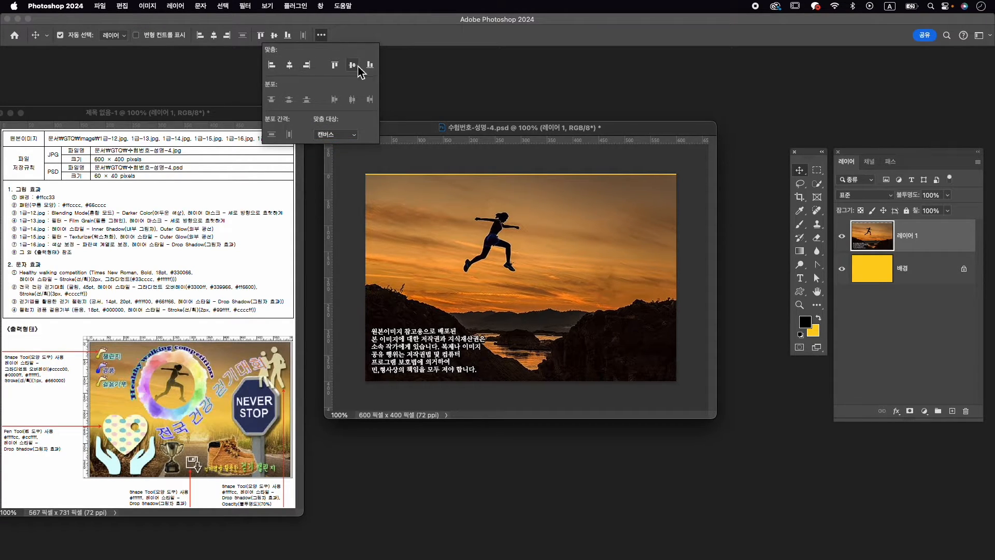
{"action": "left_click", "coordinate": [351, 64]}
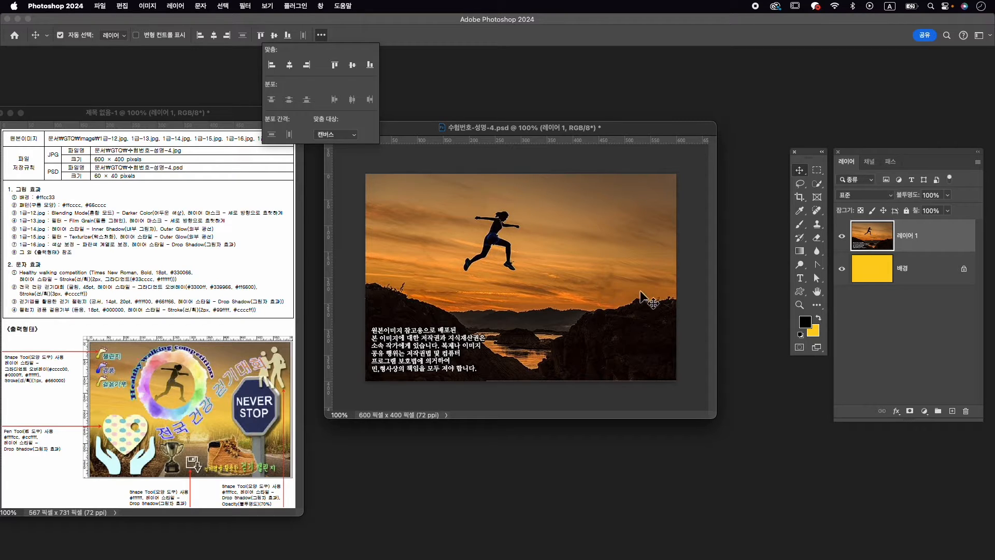
Step: Rename the runner layer 1-12 and set its blending mode to Darker Color (어두운 색상)
{"action": "double_click", "coordinate": [919, 243]}
{"action": "type", "text": "1-12"}
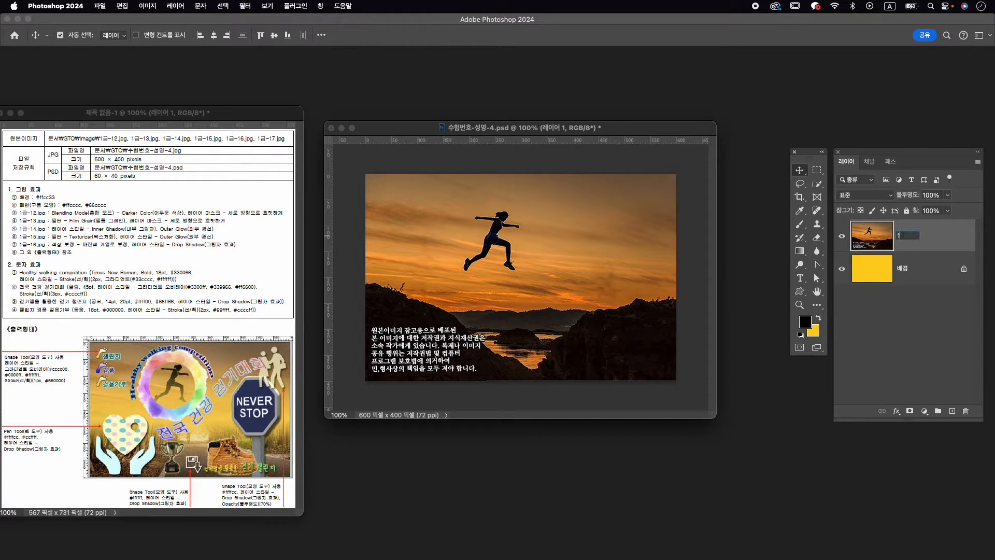
{"action": "key", "text": "Return"}
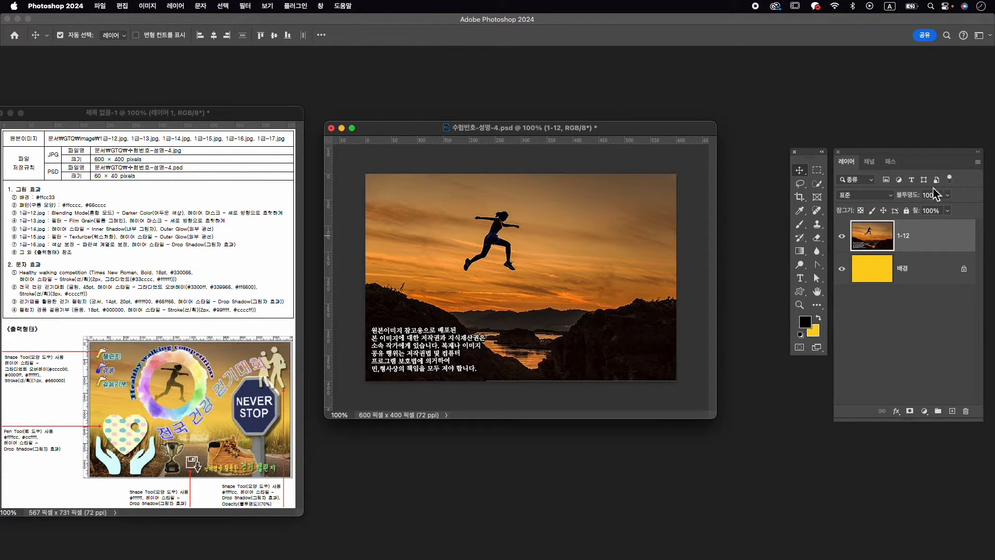
{"action": "left_click", "coordinate": [881, 195]}
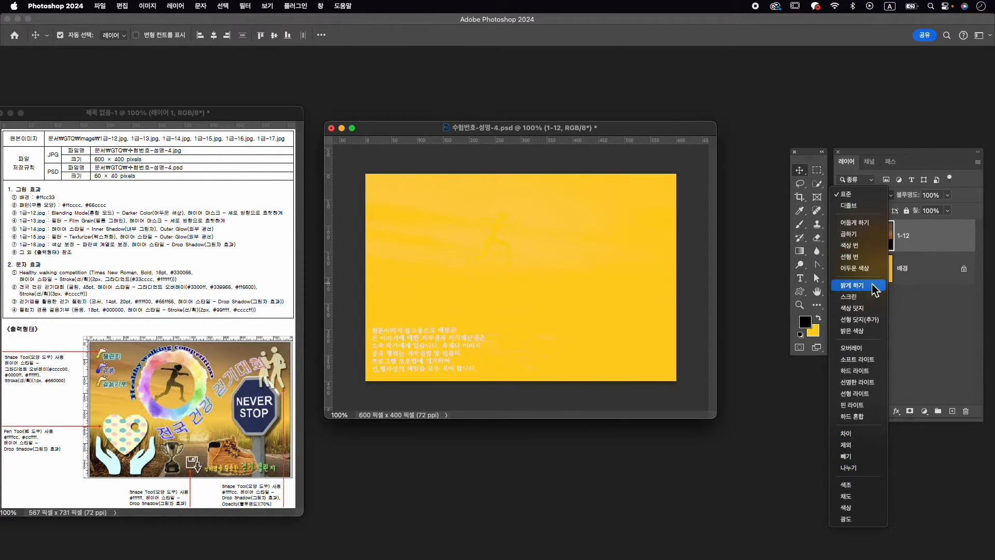
{"action": "left_click", "coordinate": [876, 269]}
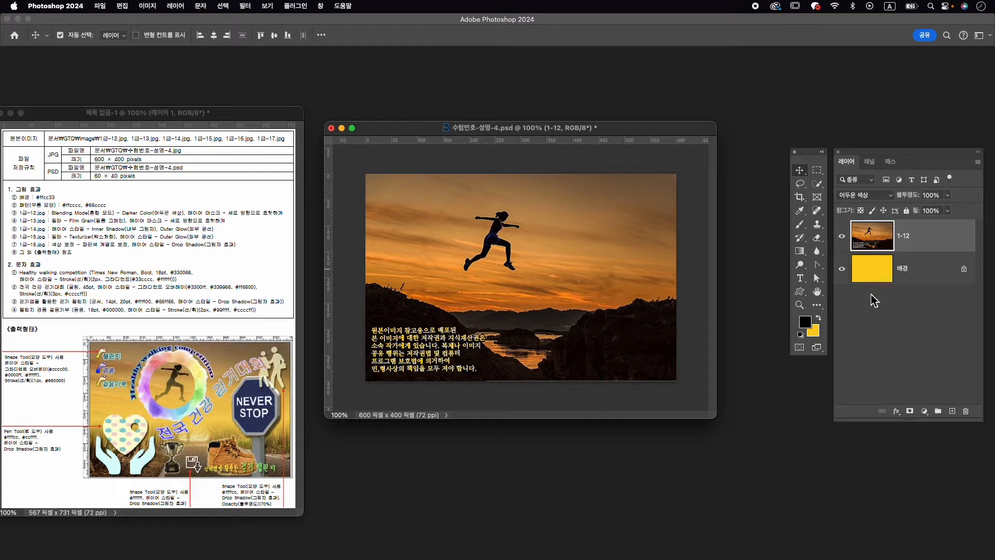
Step: Mask layer 1-12 with a vertical linear white-to-black gradient, running from the runner's upper body down to the lower part of the canvas
{"action": "left_click", "coordinate": [909, 410]}
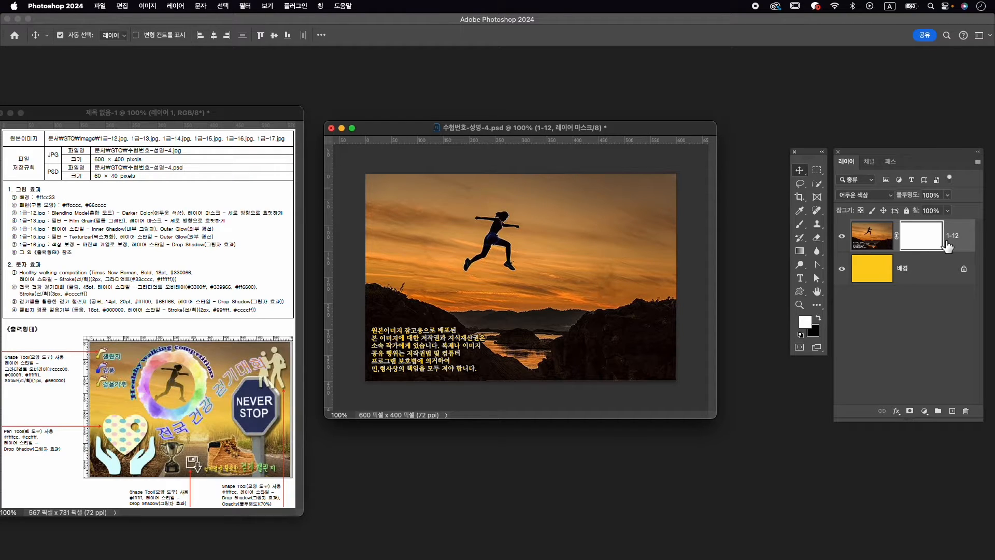
{"action": "key", "text": "g"}
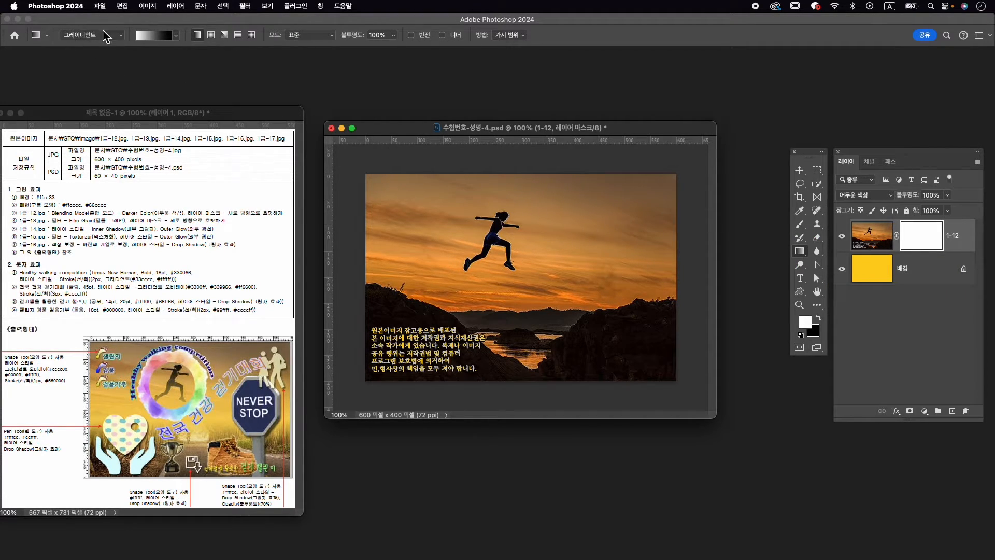
{"action": "left_click", "coordinate": [176, 36]}
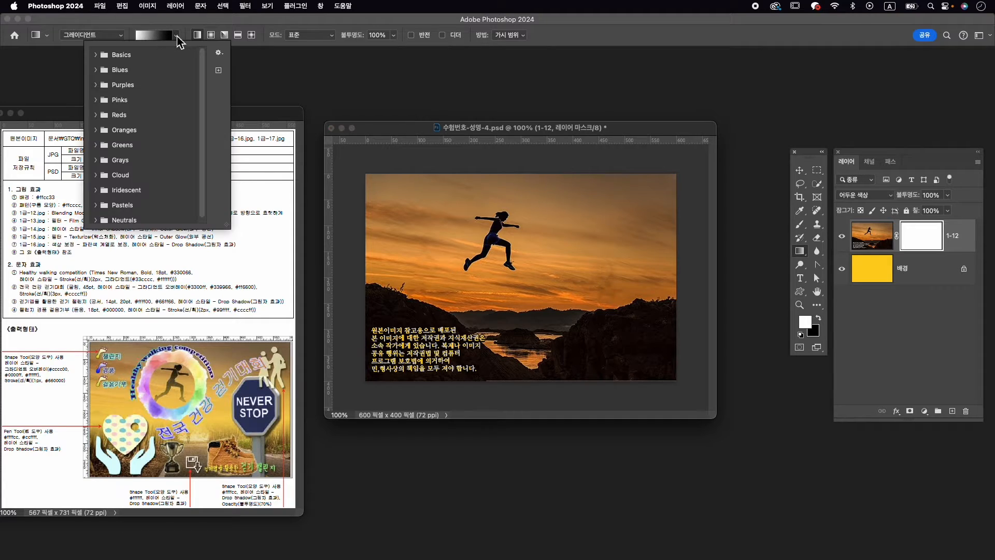
{"action": "left_click", "coordinate": [100, 56]}
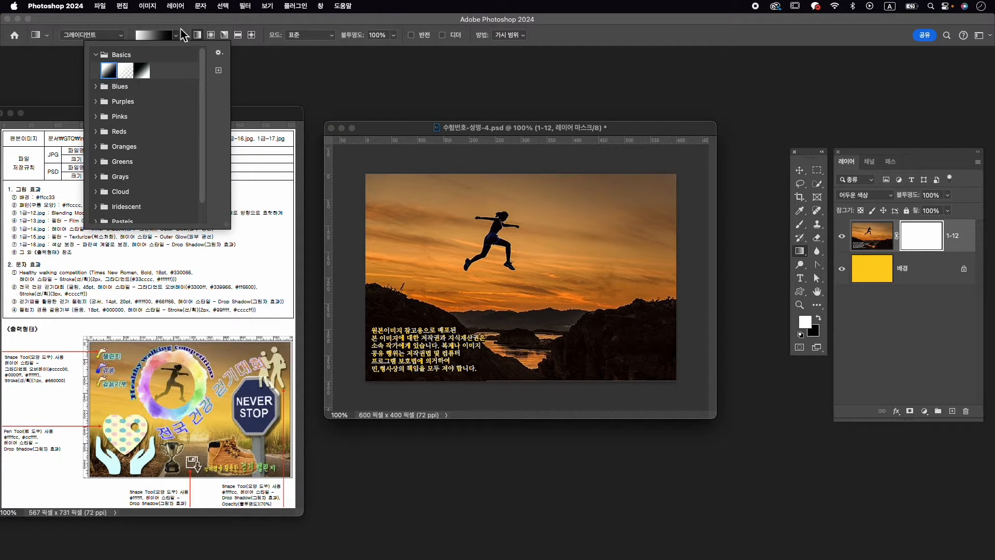
{"action": "left_click", "coordinate": [196, 35]}
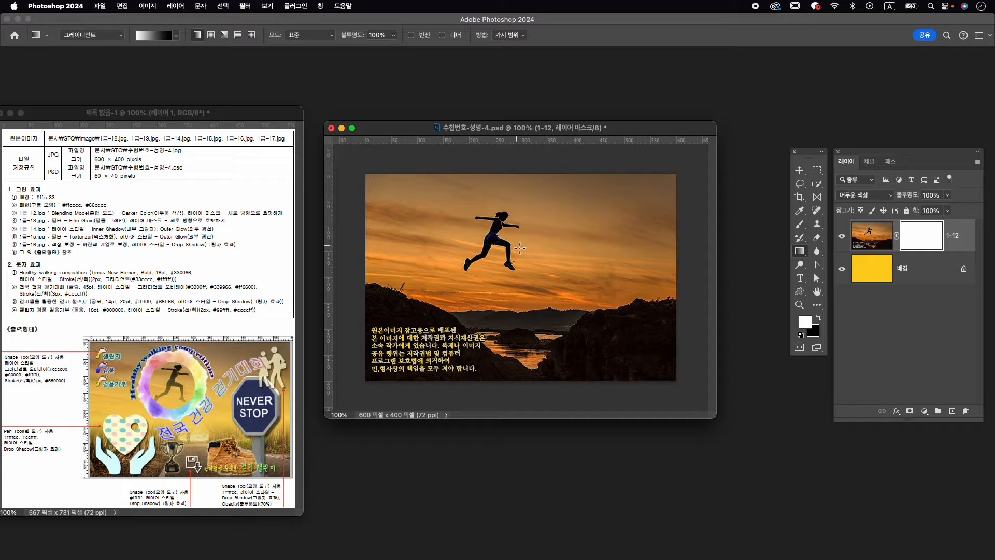
{"action": "left_click_drag", "start_coordinate": [535, 232], "coordinate": [536, 339]}
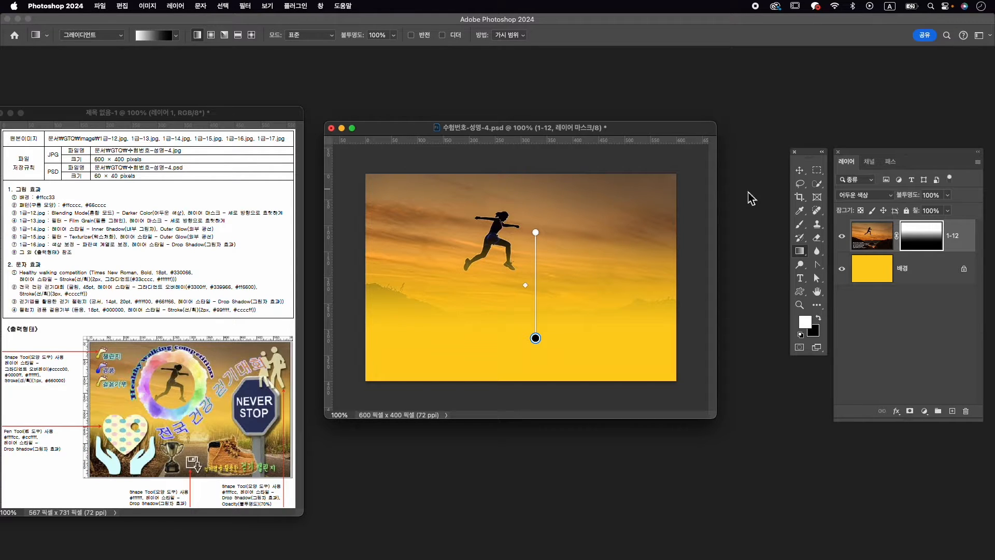
{"action": "left_click", "coordinate": [800, 170]}
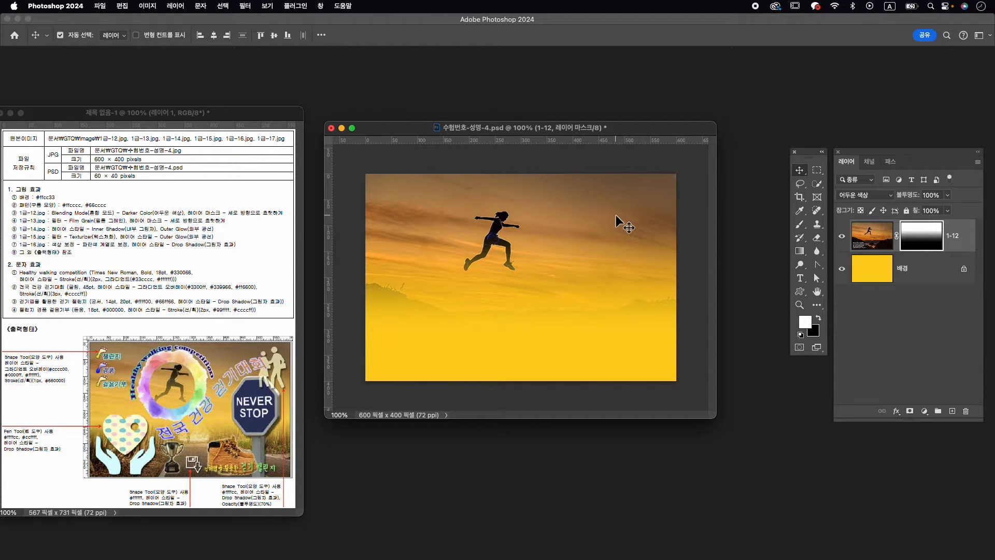
Step: Open 1급-13.jpg from the GTQ Image folder and move its window over the composite, clear of the reference sheet's text
{"action": "key", "text": "super+o"}
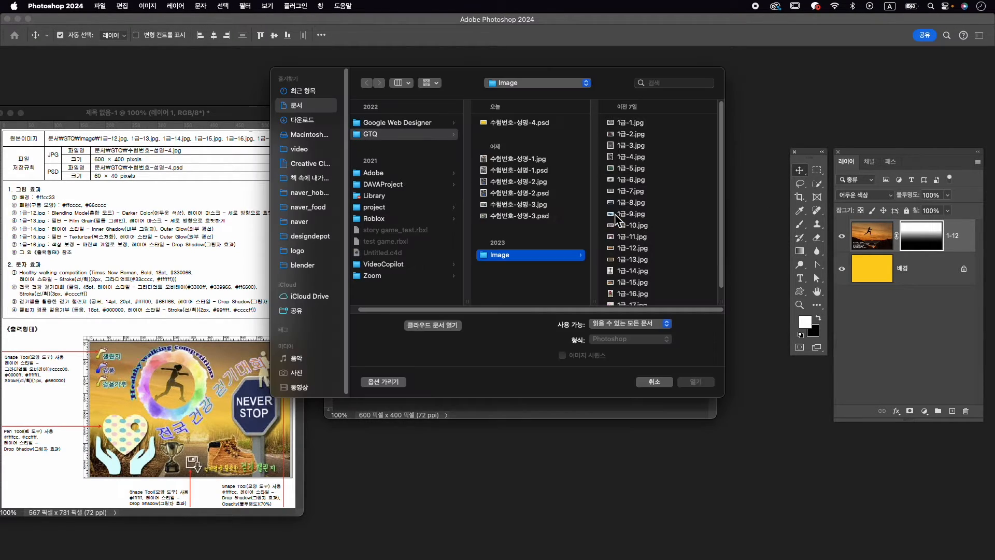
{"action": "left_click", "coordinate": [657, 263]}
{"action": "left_click", "coordinate": [703, 383]}
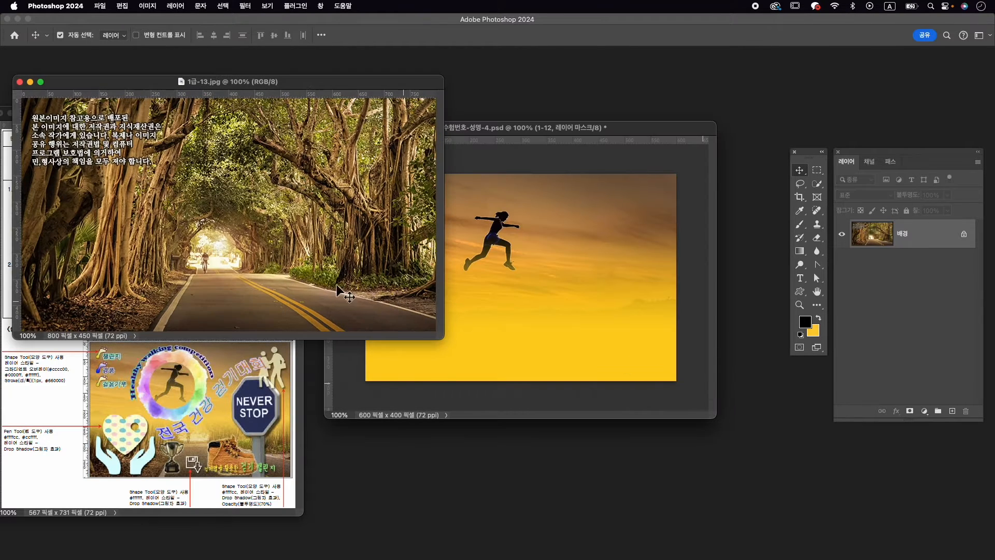
{"action": "left_click_drag", "start_coordinate": [266, 83], "coordinate": [496, 164]}
Step: Apply the Film Grain (필름 그레인) artistic filter to 1급-13.jpg with grain, highlight area and intensity at 1
{"action": "left_click", "coordinate": [253, 6]}
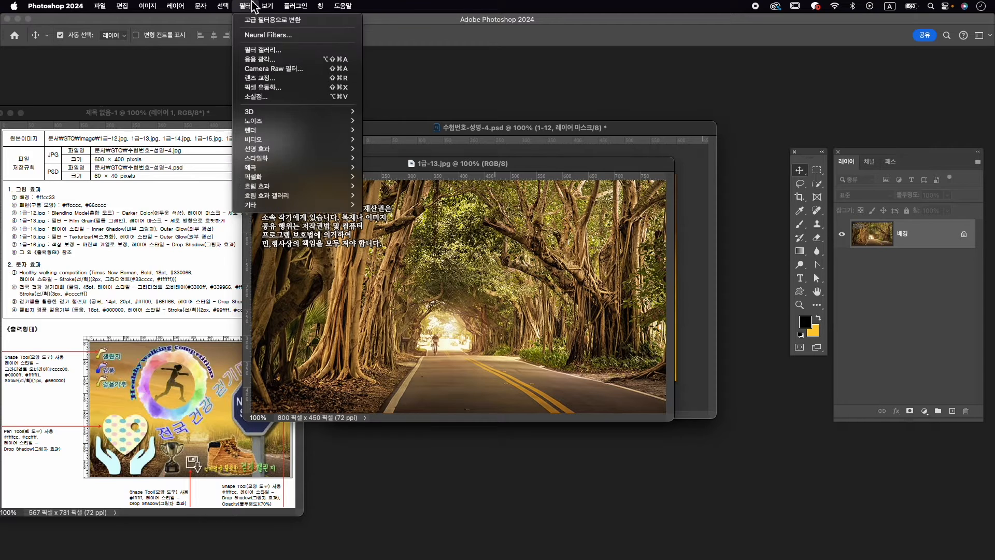
{"action": "left_click", "coordinate": [263, 58]}
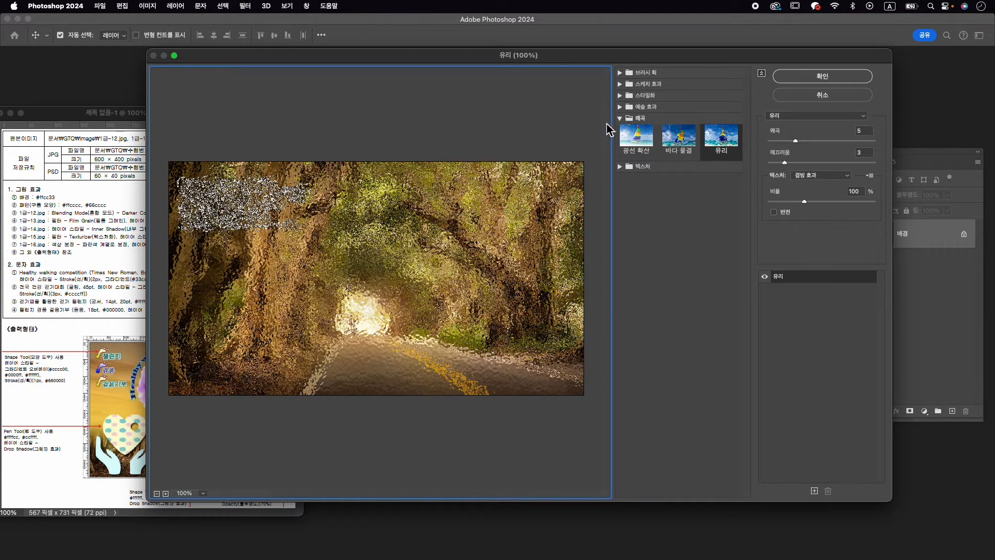
{"action": "left_click", "coordinate": [619, 107]}
{"action": "left_click", "coordinate": [720, 273]}
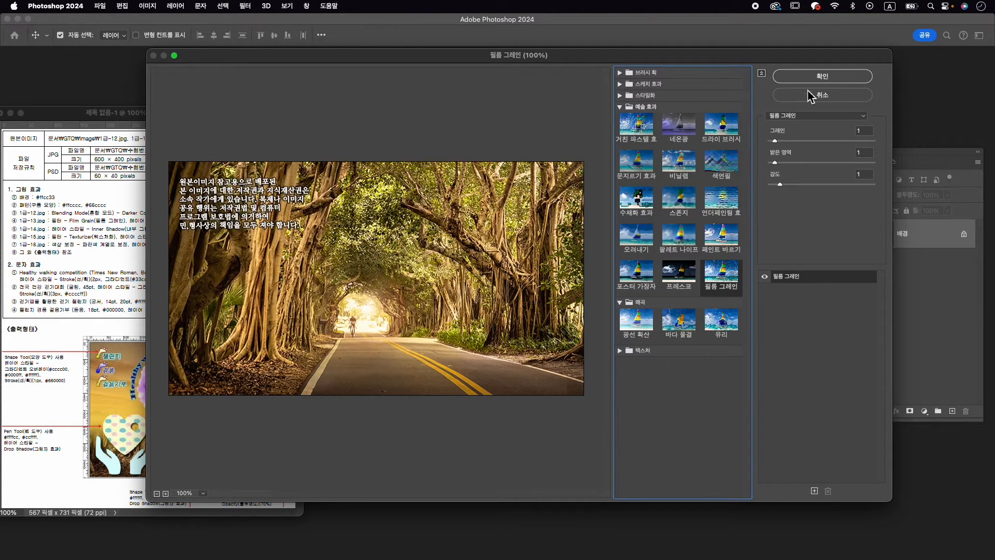
{"action": "left_click", "coordinate": [819, 77]}
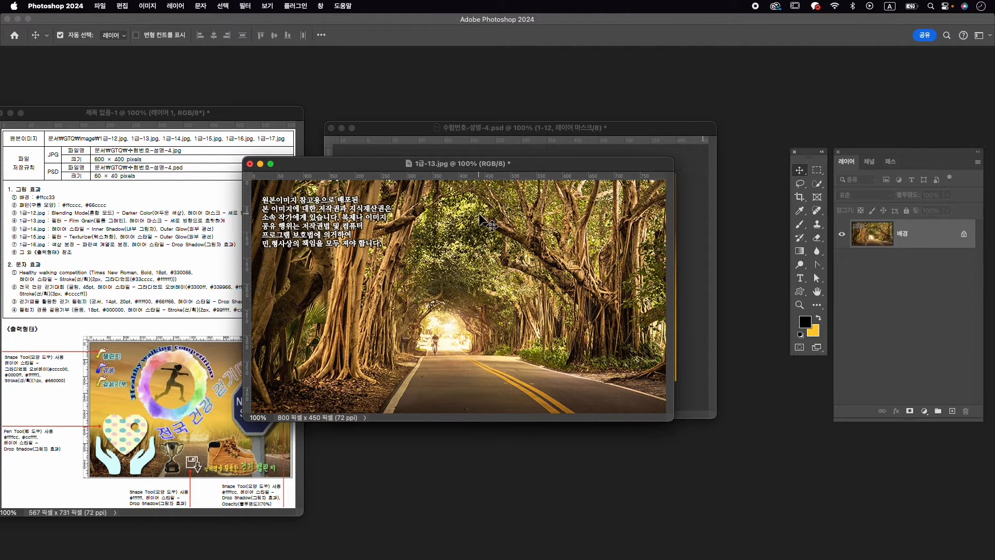
Step: Resize 1급-13.jpg proportionally to a height of 400 pixels, giving a width of 711 pixels
{"action": "key", "text": "super+alt+i"}
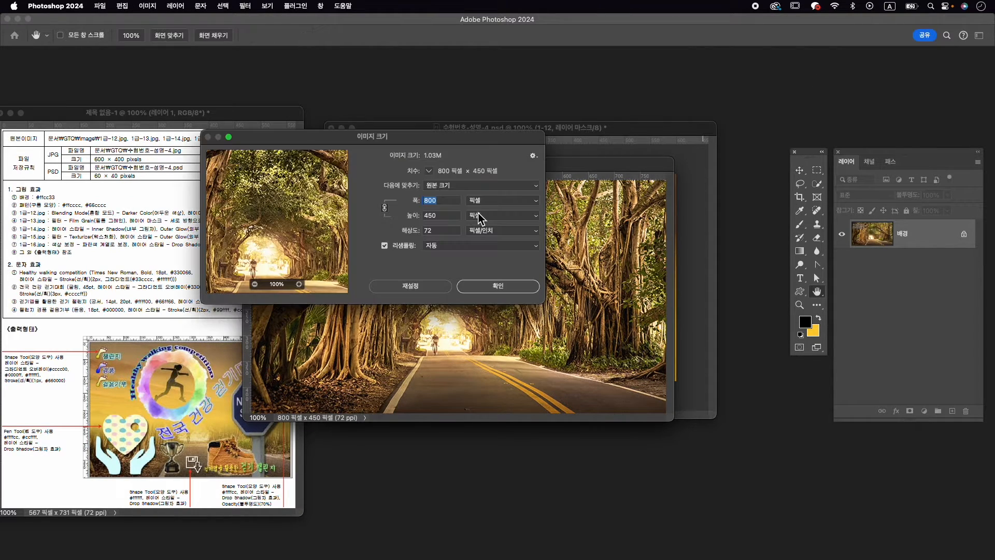
{"action": "type", "text": "9"}
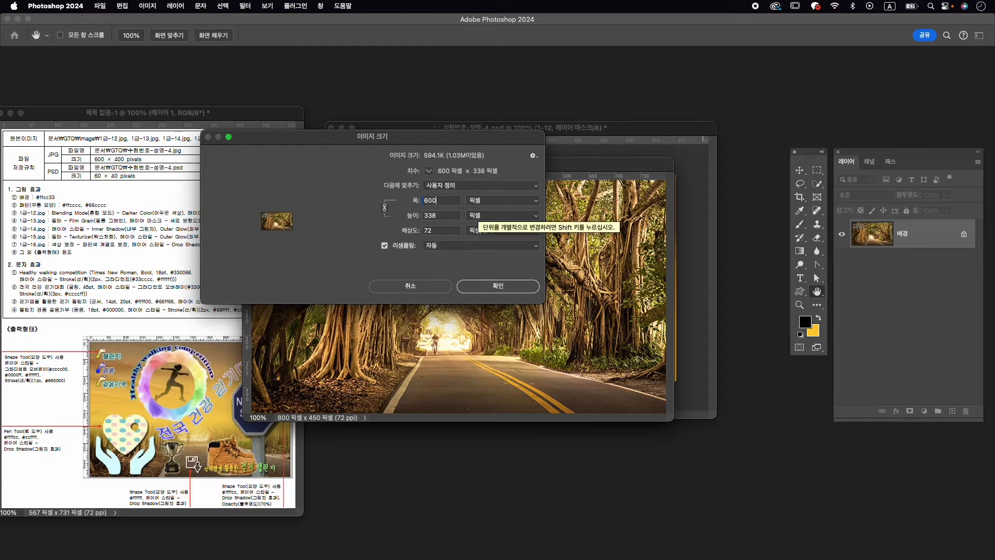
{"action": "key", "text": "Tab"}
{"action": "type", "text": "400"}
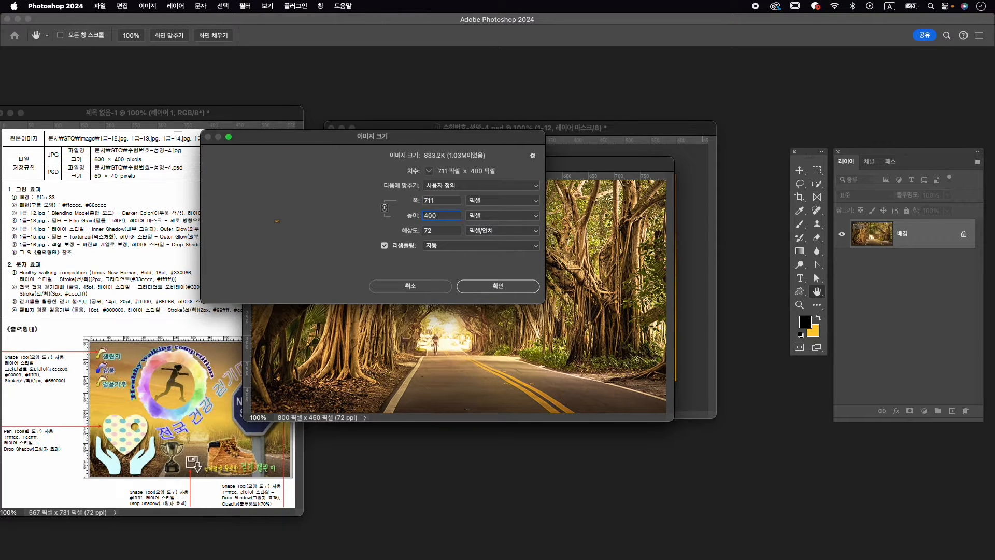
{"action": "key", "text": "Return"}
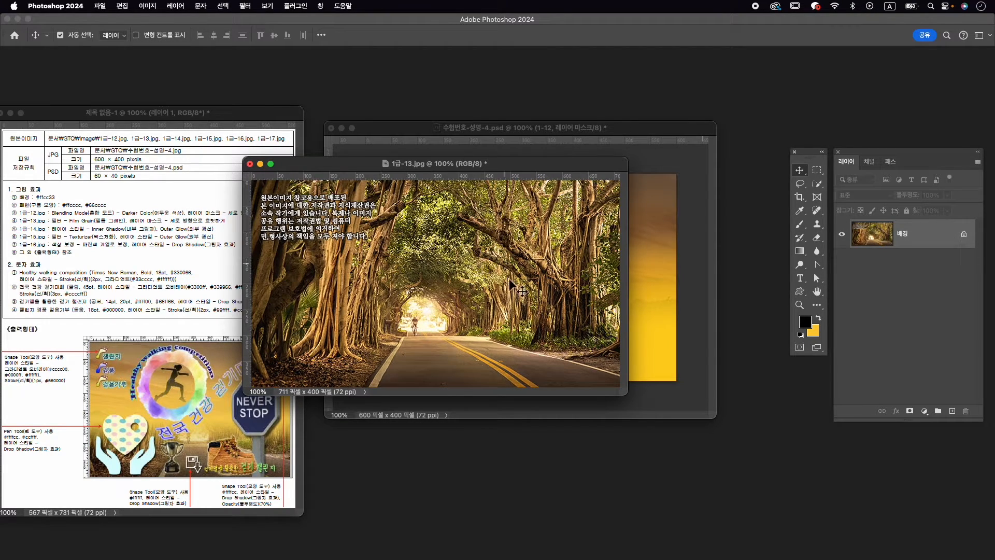
Step: Copy the filtered tree-tunnel picture into the 수험번호-성명-4.psd composite and close 1급-13.jpg without saving
{"action": "left_click_drag", "start_coordinate": [449, 294], "coordinate": [660, 322]}
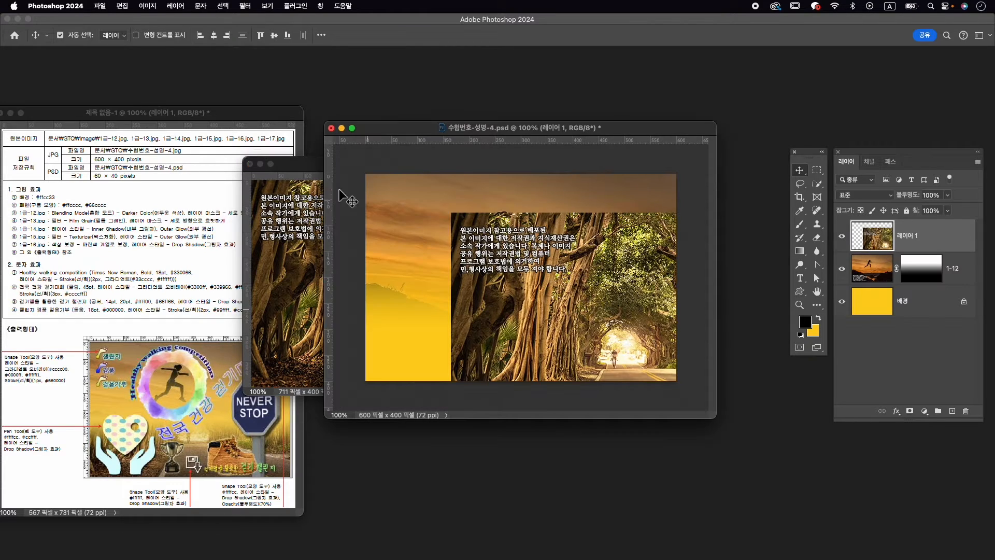
{"action": "left_click", "coordinate": [250, 164]}
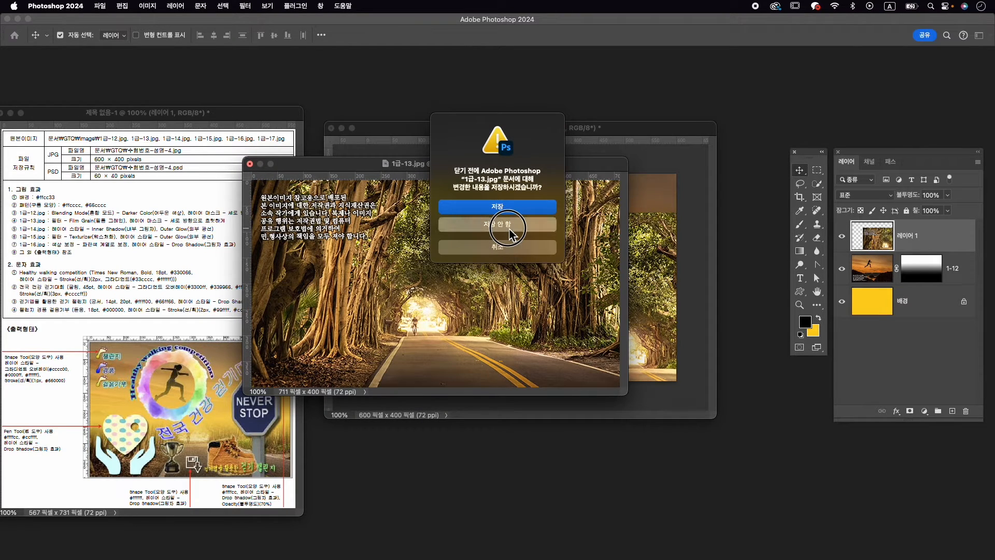
{"action": "left_click", "coordinate": [510, 234]}
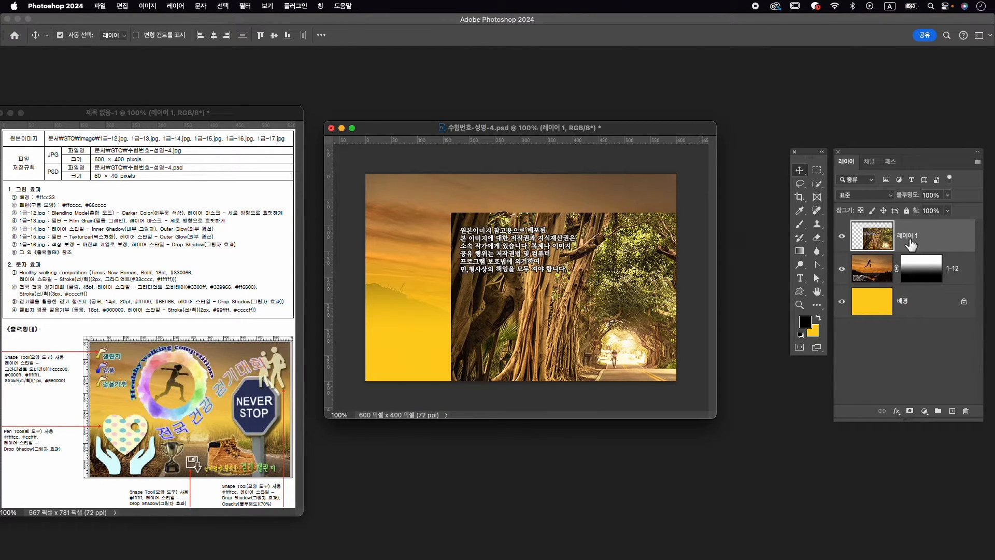
Step: Rename the tree-tunnel layer 1-13
{"action": "double_click", "coordinate": [907, 237]}
{"action": "type", "text": "1-"}
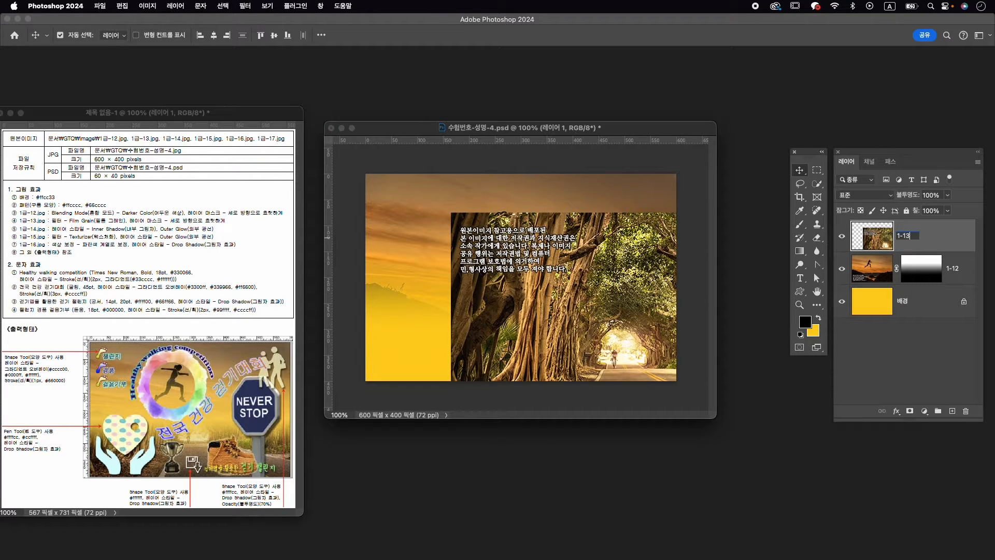
{"action": "type", "text": "13"}
{"action": "key", "text": "Return"}
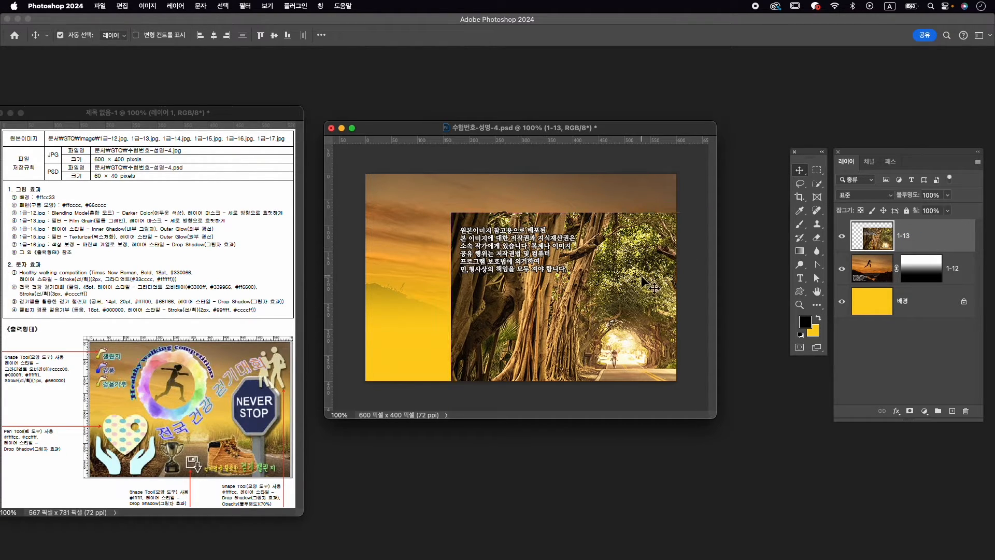
Step: Move layer 1-13 so it covers the whole canvas and centre it on the canvas horizontally and vertically
{"action": "key", "text": "ctrl+t"}
{"action": "left_click_drag", "start_coordinate": [643, 283], "coordinate": [530, 242]}
{"action": "key", "text": "Return"}
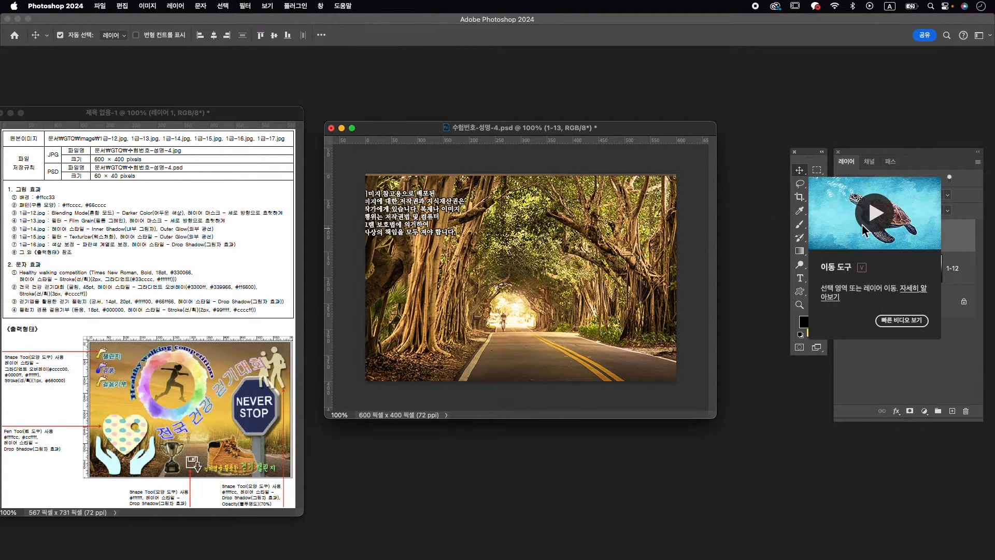
{"action": "left_click", "coordinate": [213, 34]}
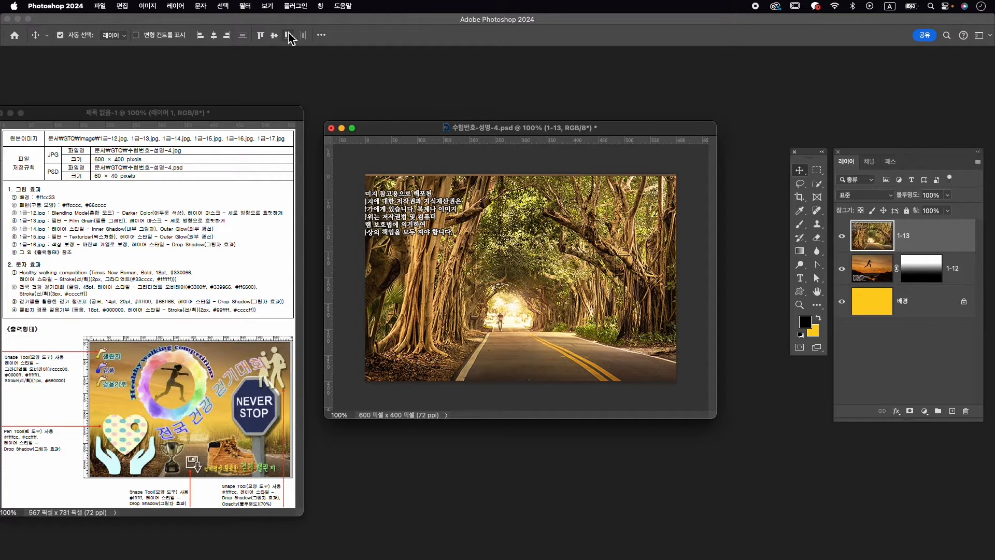
{"action": "left_click", "coordinate": [274, 35]}
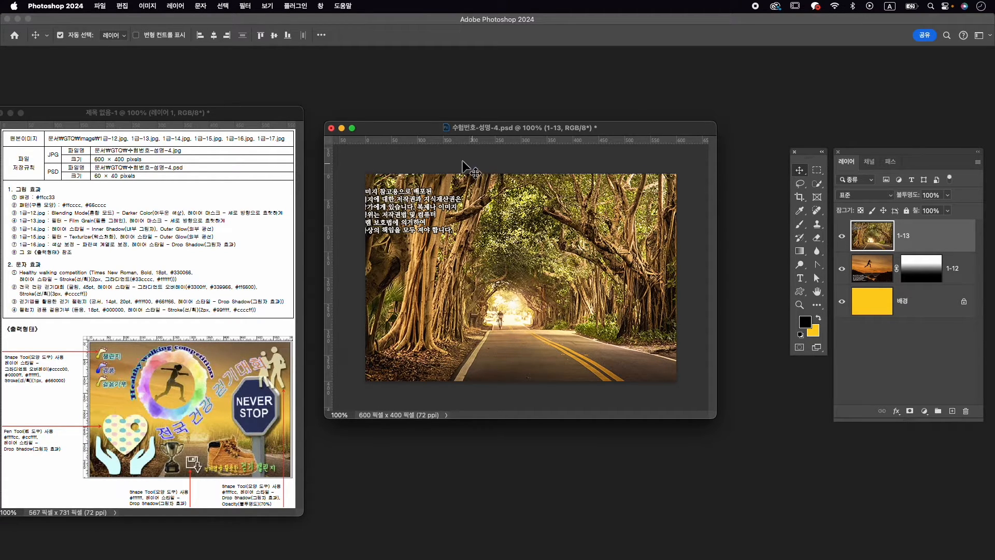
Step: Adjust the horizontal position of layer 1-13 and give it a layer mask with a vertical white-to-black gradient that hides its upper part
{"action": "left_click_drag", "start_coordinate": [490, 346], "coordinate": [489, 346]}
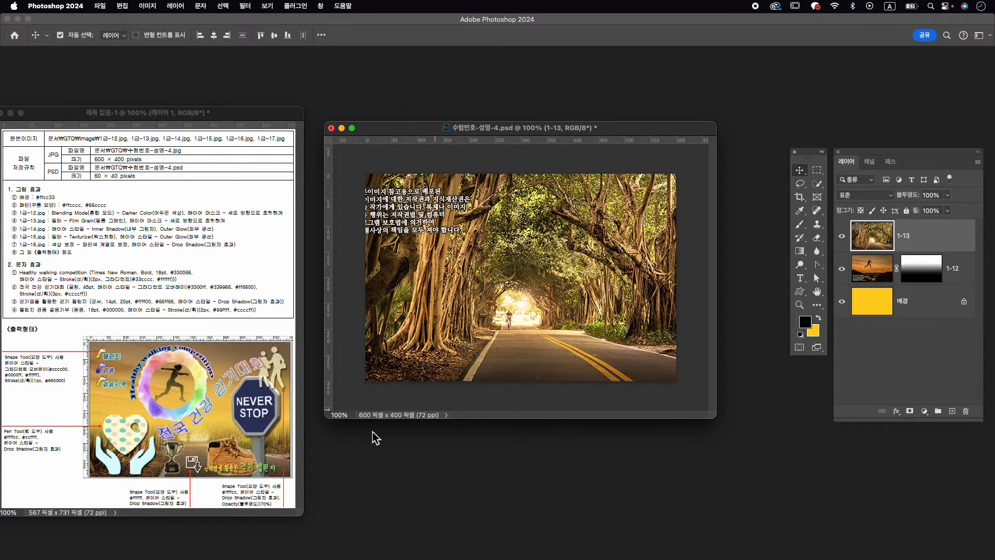
{"action": "left_click_drag", "start_coordinate": [507, 363], "coordinate": [510, 366]}
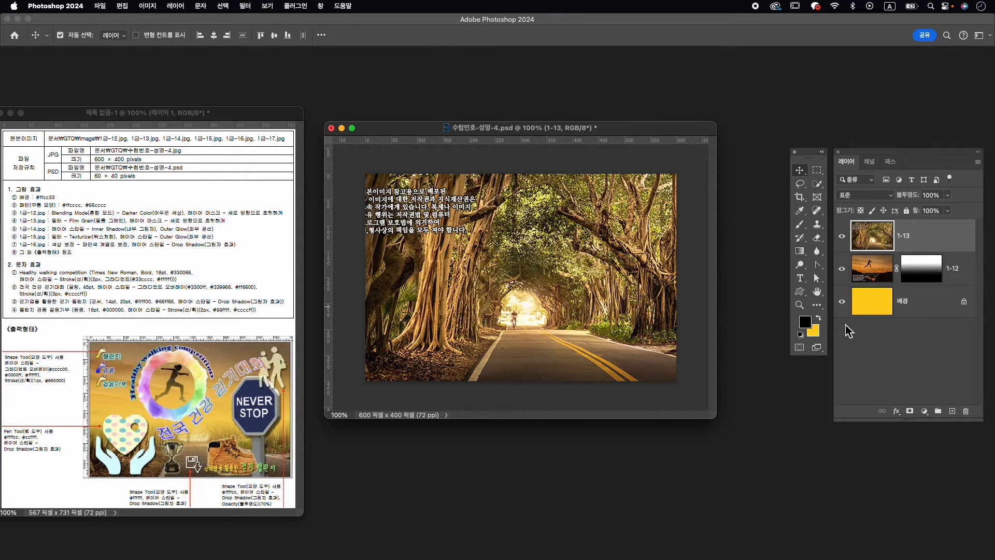
{"action": "left_click", "coordinate": [909, 411]}
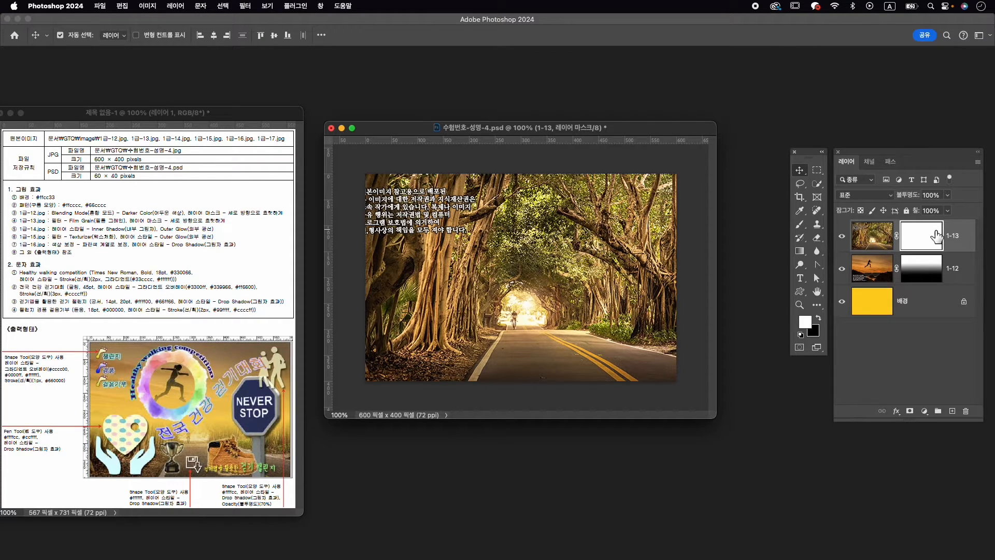
{"action": "key", "text": "g"}
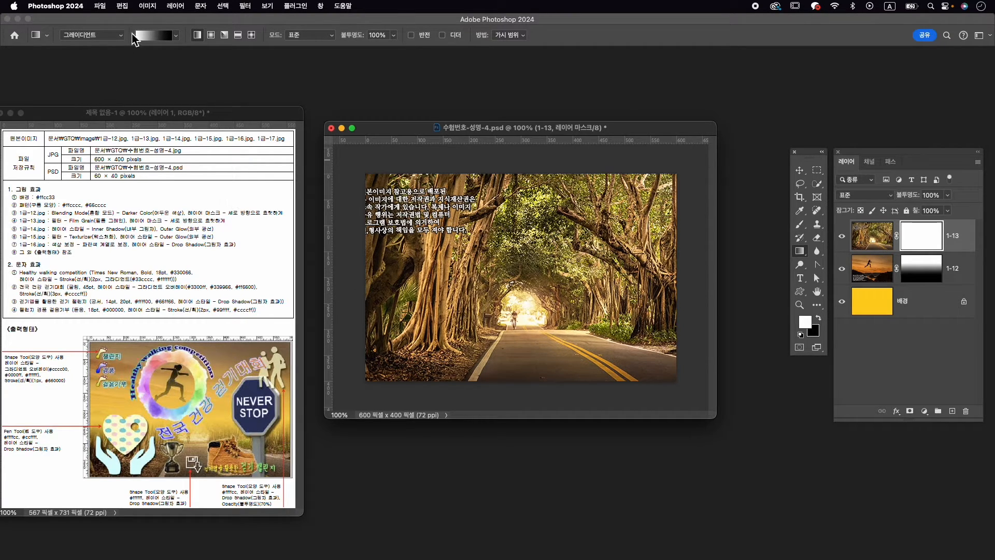
{"action": "left_click_drag", "start_coordinate": [513, 349], "coordinate": [512, 242]}
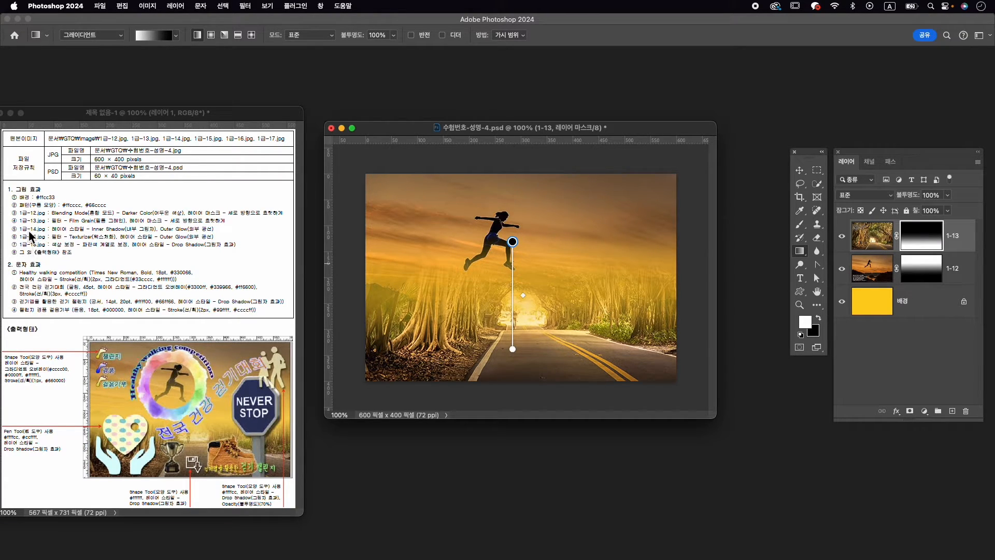
Step: Open 1급-14.jpg from the Image folder and place its window over the composite
{"action": "key", "text": "super+o"}
{"action": "left_click", "coordinate": [627, 271]}
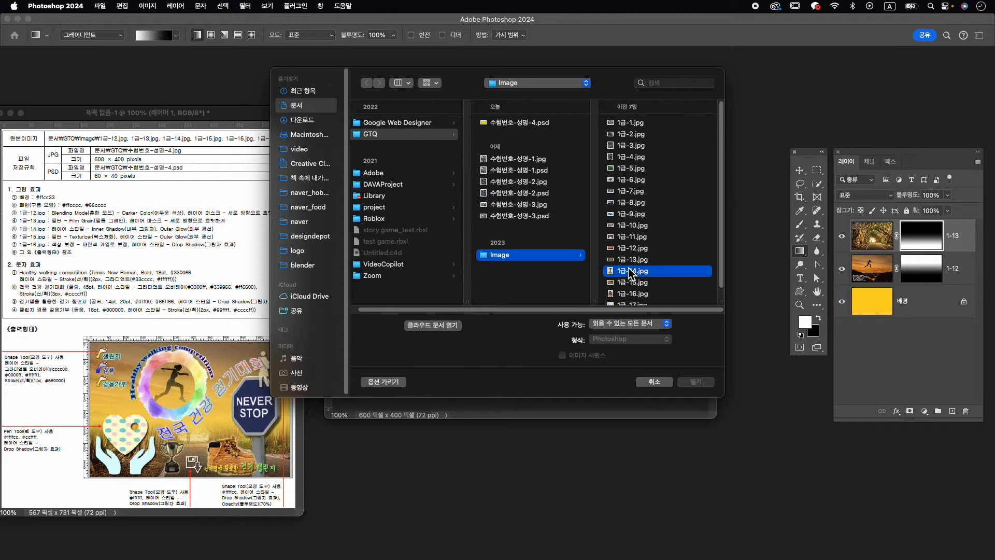
{"action": "left_click", "coordinate": [695, 382]}
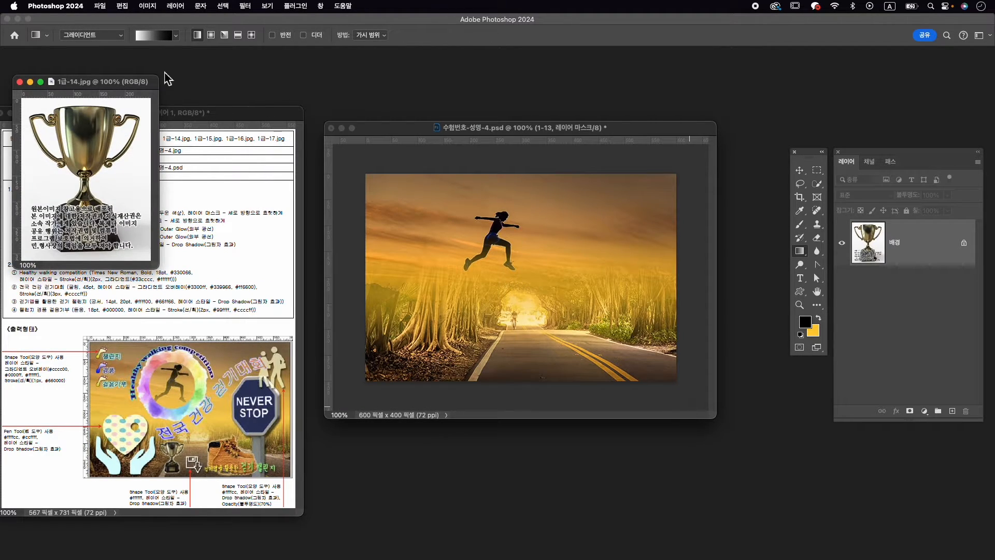
{"action": "left_click_drag", "start_coordinate": [120, 85], "coordinate": [502, 92]}
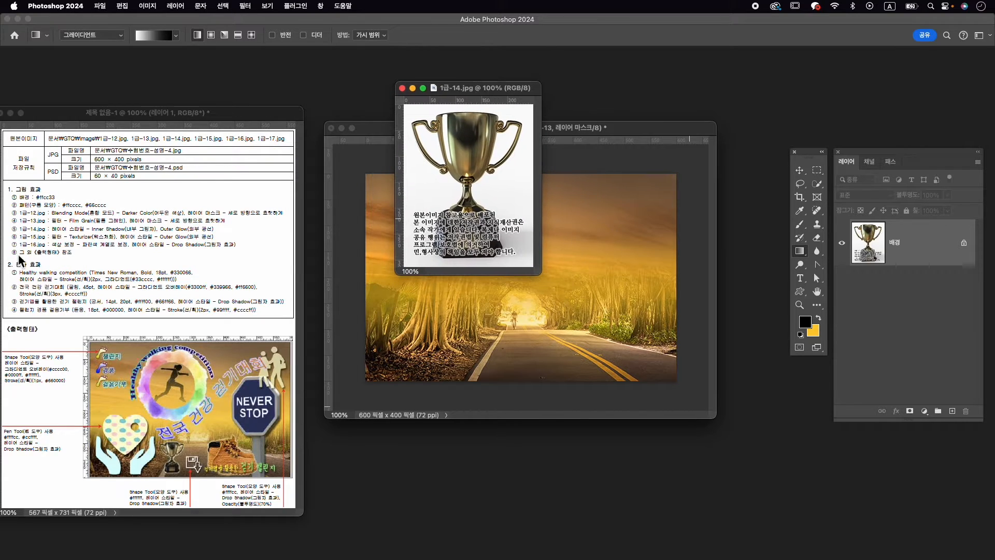
Step: Select the trophy in 1급-14.jpg with the Object Selection tool
{"action": "key", "text": "v"}
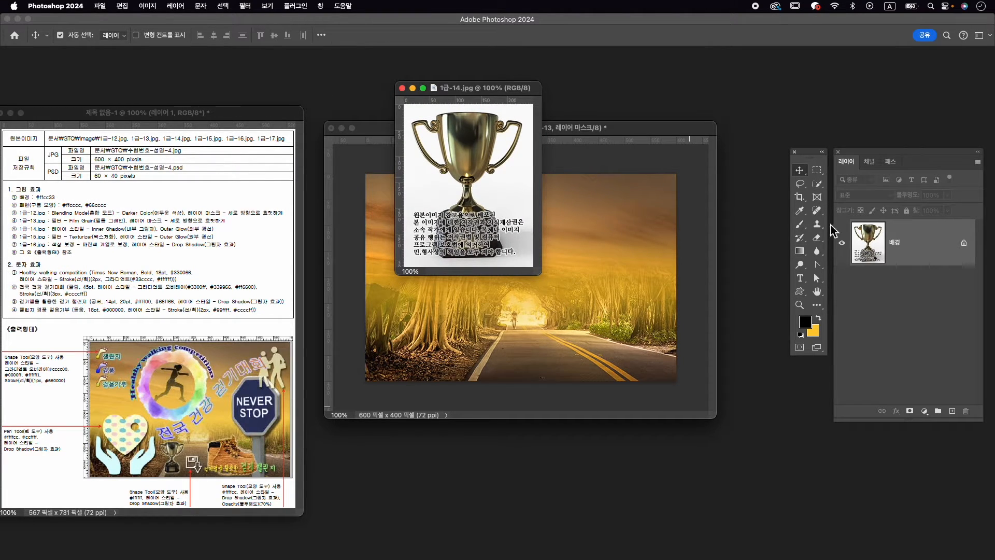
{"action": "left_click", "coordinate": [817, 184]}
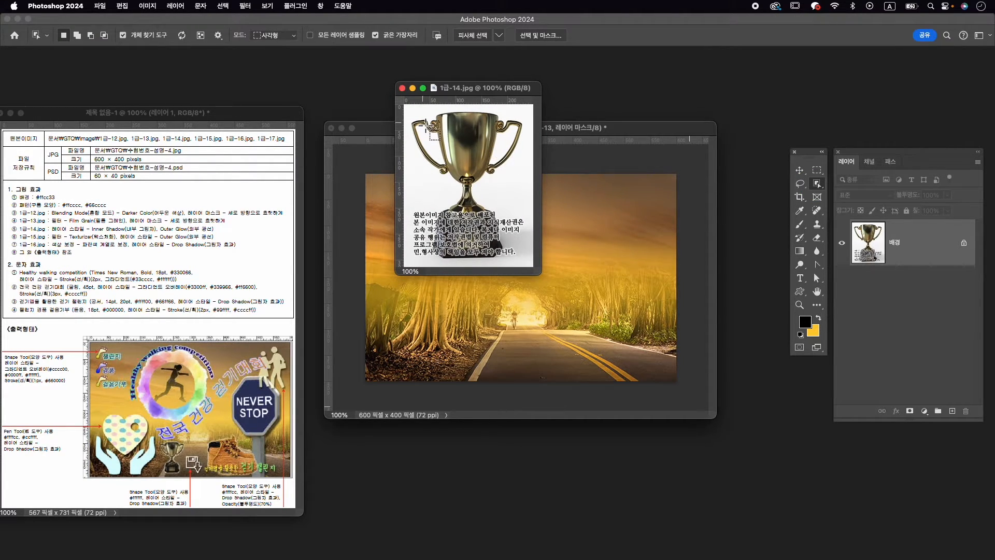
{"action": "left_click", "coordinate": [473, 145]}
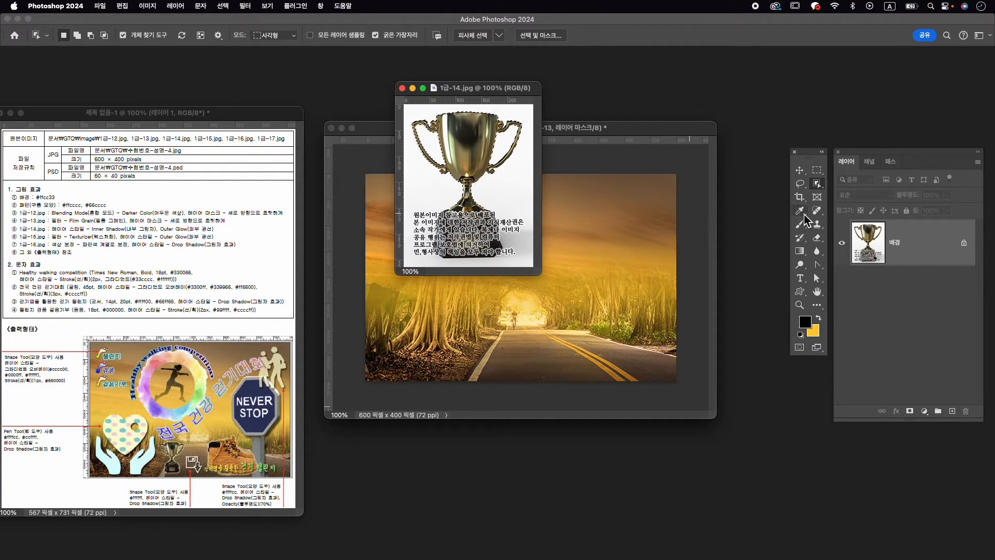
Step: Complete the selection around the trophy's base with the Quick Selection tool and convert it into a layer mask
{"action": "left_click", "coordinate": [817, 185]}
{"action": "left_click", "coordinate": [856, 194]}
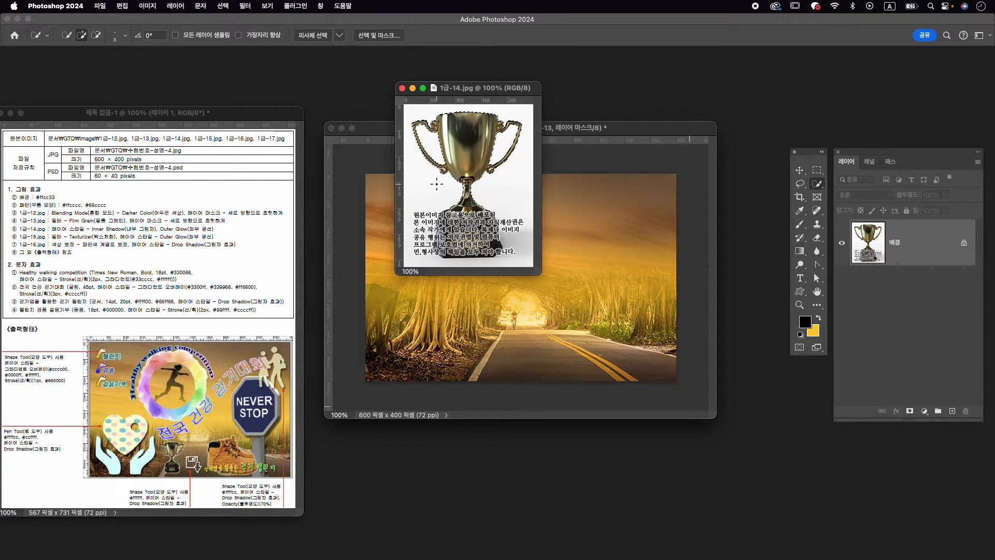
{"action": "key", "text": "bracketright"}
{"action": "mouse_move", "coordinate": [464, 233]}
{"action": "left_mouse_down"}
{"action": "mouse_move", "coordinate": [446, 253]}
{"action": "mouse_move", "coordinate": [489, 242]}
{"action": "left_mouse_up"}
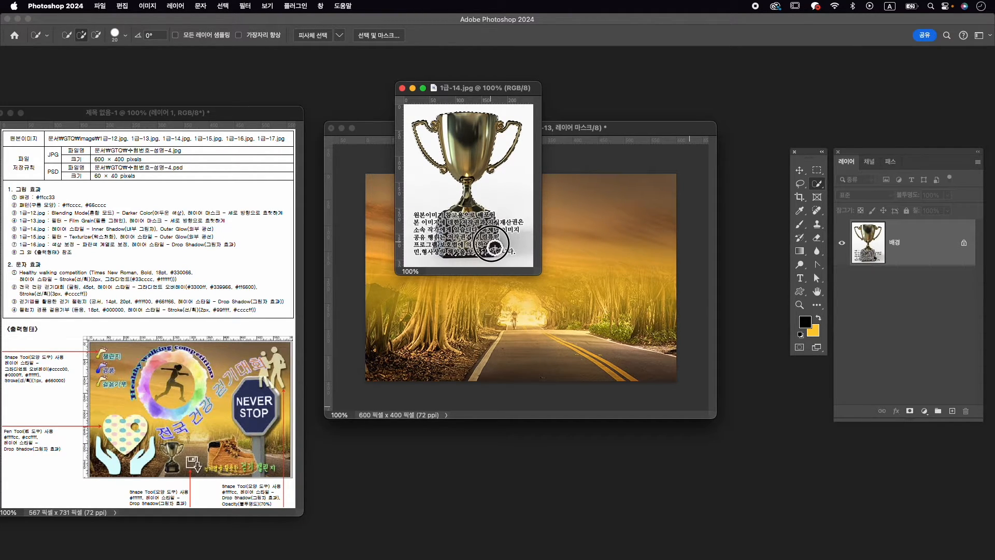
{"action": "key", "text": "bracketleft"}
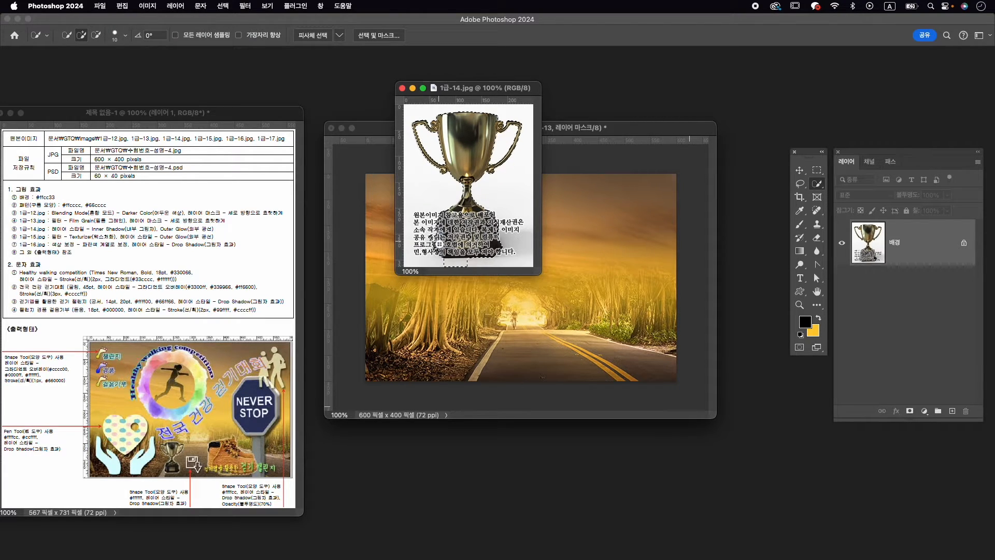
{"action": "key", "text": "alt"}
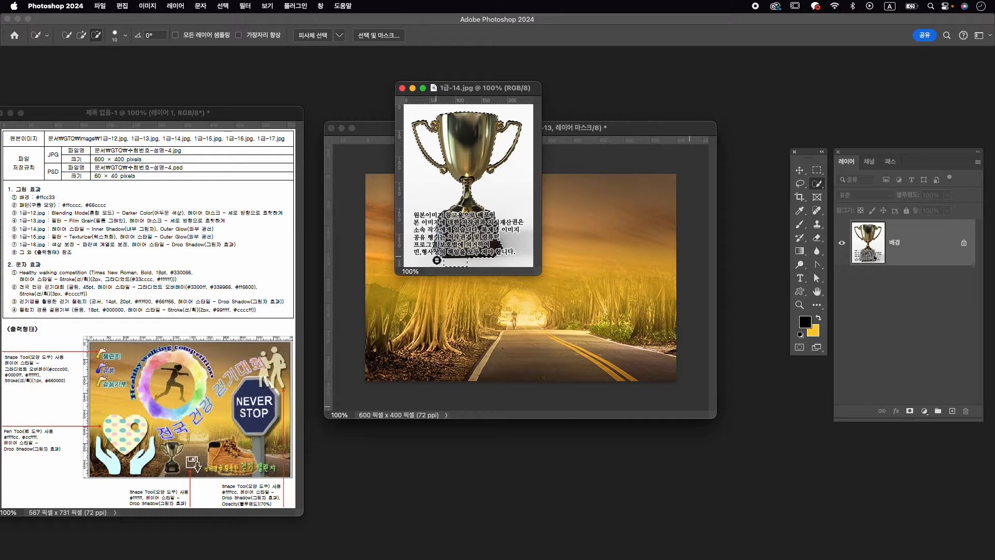
{"action": "mouse_move", "coordinate": [471, 261]}
{"action": "left_mouse_down"}
{"action": "mouse_move", "coordinate": [444, 255]}
{"action": "mouse_move", "coordinate": [464, 256]}
{"action": "left_mouse_up"}
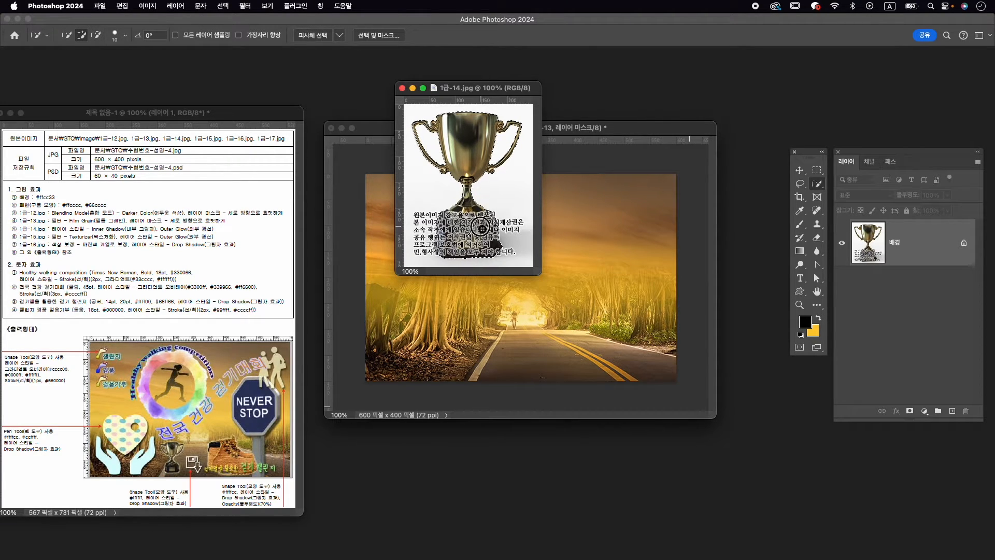
{"action": "left_click", "coordinate": [910, 411]}
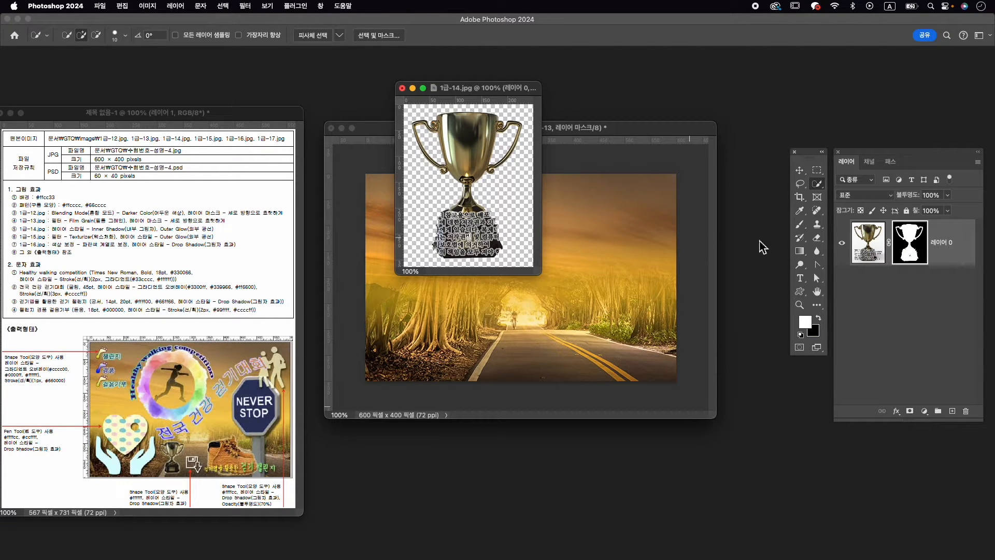
Step: Clean up the layer mask around the trophy's base with the Brush tool, painting edges in white or black
{"action": "scroll", "coordinate": [479, 245], "scroll_direction": "up", "scroll_amount": 2}
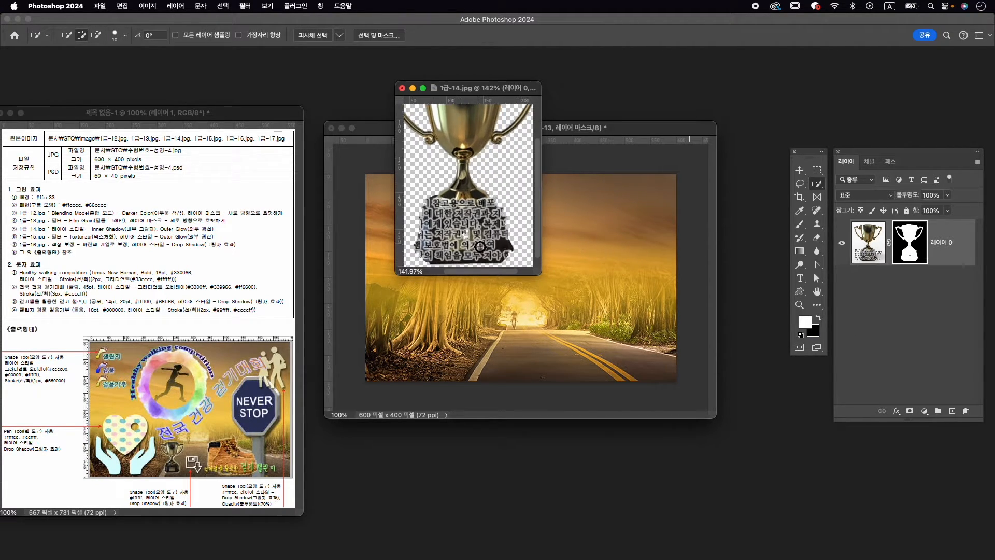
{"action": "left_click_drag", "start_coordinate": [544, 271], "coordinate": [572, 344]}
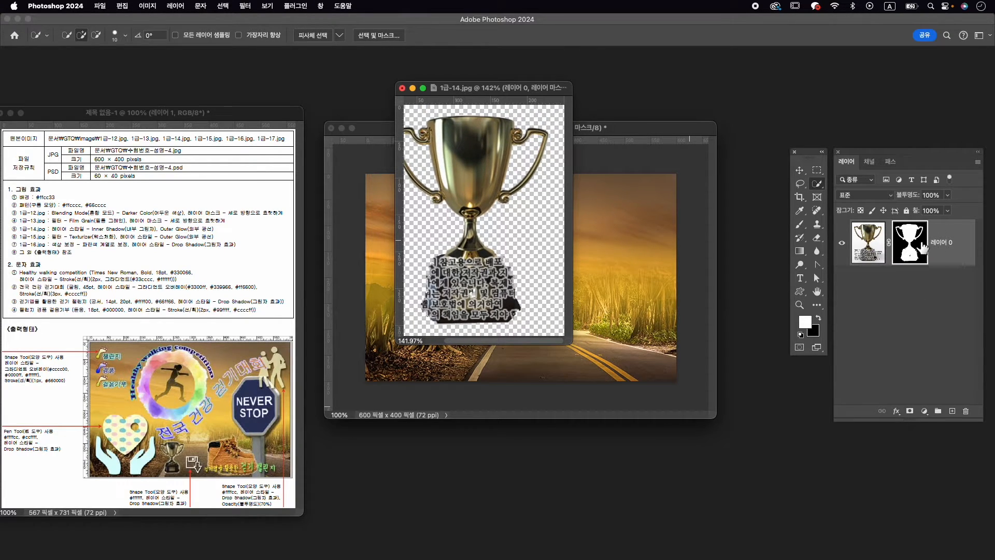
{"action": "left_click", "coordinate": [801, 224]}
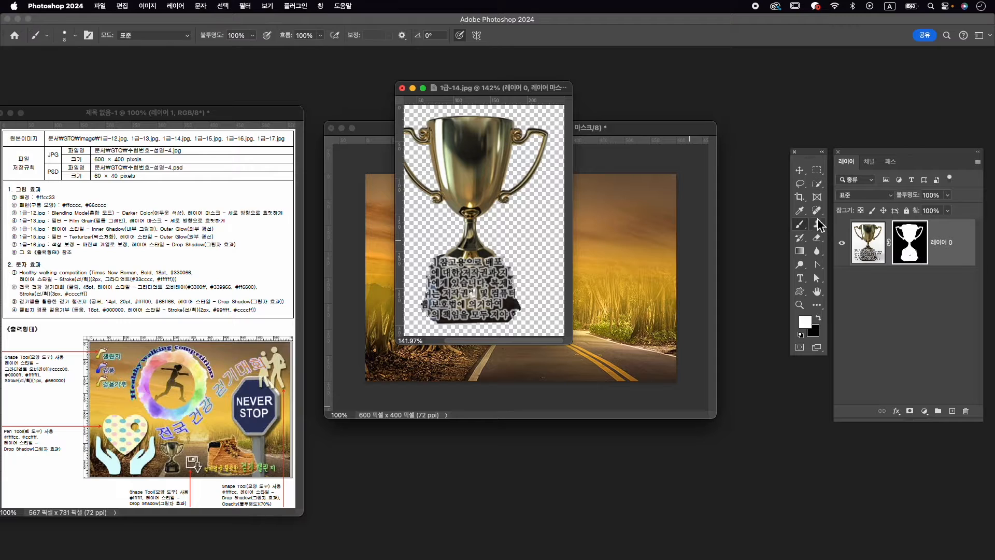
{"action": "left_click", "coordinate": [839, 222]}
{"action": "key", "text": "bracketright"}
{"action": "key", "text": "bracketright"}
{"action": "key", "text": "bracketright"}
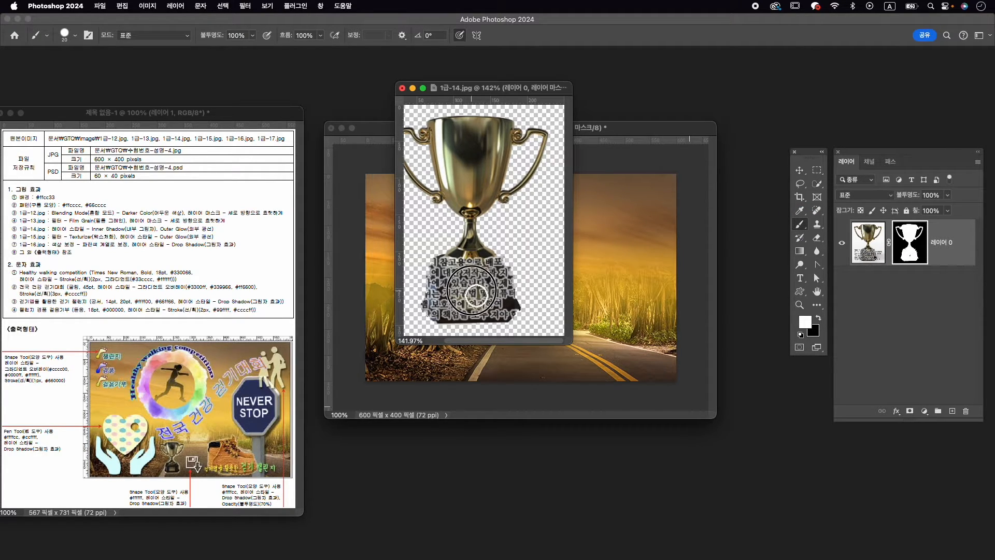
{"action": "key", "text": "bracketleft"}
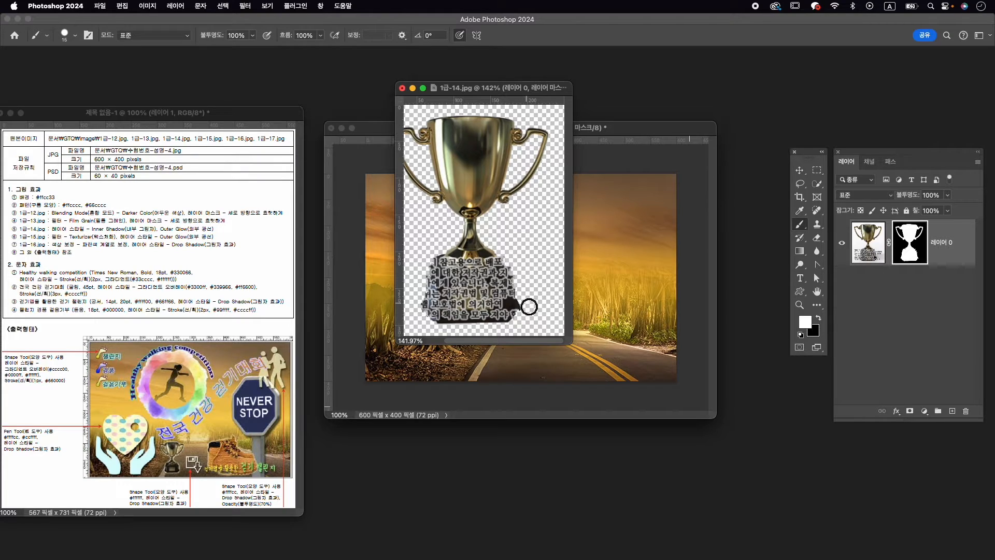
{"action": "mouse_move", "coordinate": [529, 306]}
{"action": "left_mouse_down"}
{"action": "mouse_move", "coordinate": [518, 303]}
{"action": "mouse_move", "coordinate": [530, 309]}
{"action": "mouse_move", "coordinate": [528, 295]}
{"action": "mouse_move", "coordinate": [525, 317]}
{"action": "left_mouse_up"}
{"action": "key", "text": "x"}
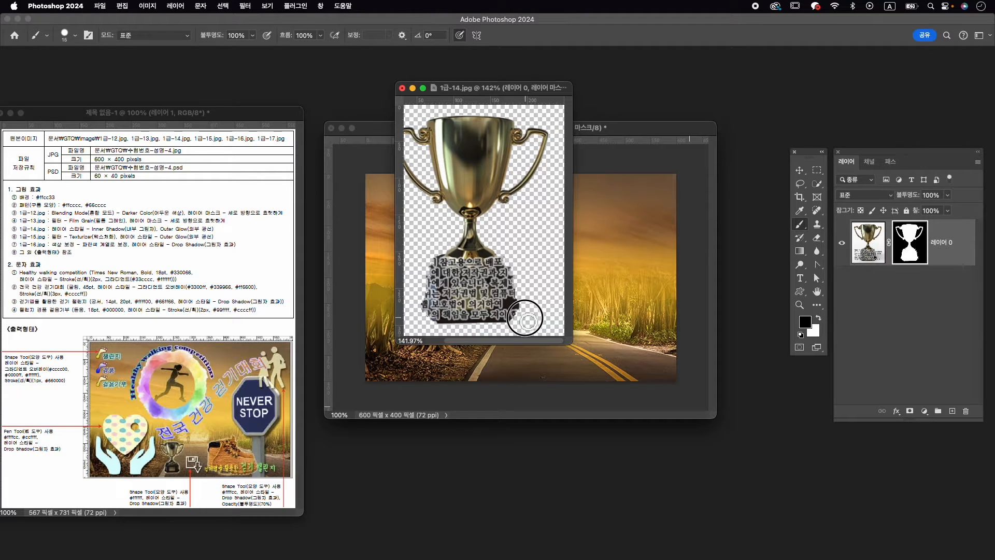
{"action": "mouse_move", "coordinate": [422, 303]}
{"action": "left_mouse_down"}
{"action": "mouse_move", "coordinate": [418, 320]}
{"action": "mouse_move", "coordinate": [420, 311]}
{"action": "left_mouse_up"}
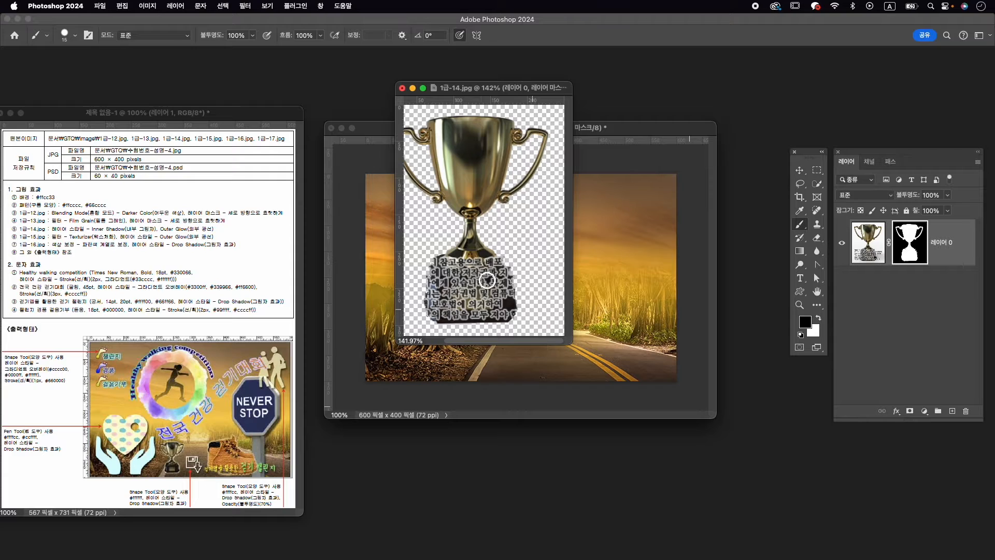
{"action": "scroll", "coordinate": [538, 233], "scroll_direction": "left", "scroll_amount": 2}
{"action": "key", "text": "x"}
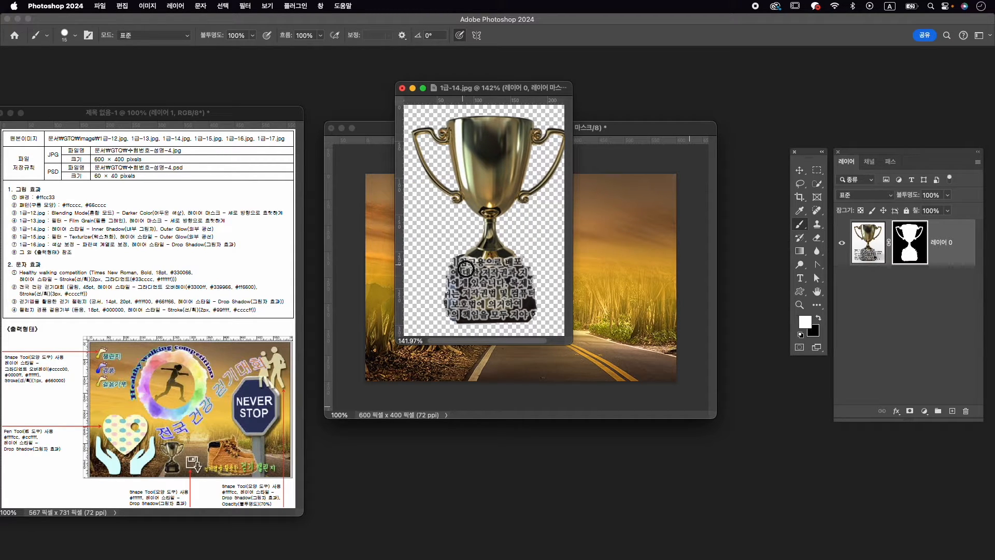
{"action": "mouse_move", "coordinate": [465, 268]}
{"action": "left_mouse_down"}
{"action": "mouse_move", "coordinate": [451, 302]}
{"action": "mouse_move", "coordinate": [463, 251]}
{"action": "mouse_move", "coordinate": [441, 279]}
{"action": "mouse_move", "coordinate": [458, 244]}
{"action": "mouse_move", "coordinate": [453, 255]}
{"action": "mouse_move", "coordinate": [467, 246]}
{"action": "mouse_move", "coordinate": [450, 260]}
{"action": "left_mouse_up"}
{"action": "key", "text": "x"}
{"action": "key", "text": "super+z"}
Step: Copy the masked trophy into the 수험번호-성명-4.psd composite and rename its layer 1-14
{"action": "key", "text": "v"}
{"action": "left_click_drag", "start_coordinate": [518, 223], "coordinate": [617, 261]}
{"action": "double_click", "coordinate": [956, 235]}
{"action": "type", "text": "1"}
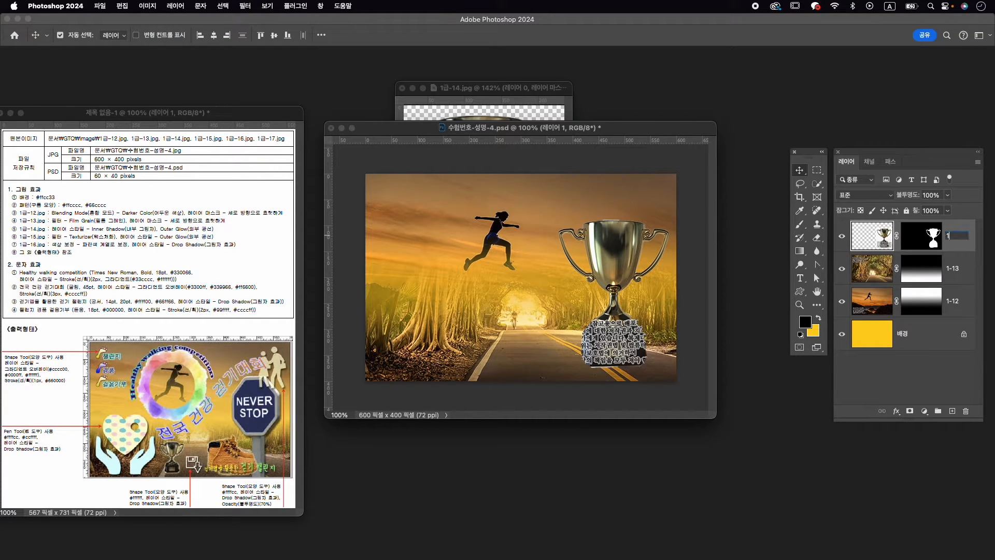
{"action": "type", "text": "-14"}
{"action": "key", "text": "Return"}
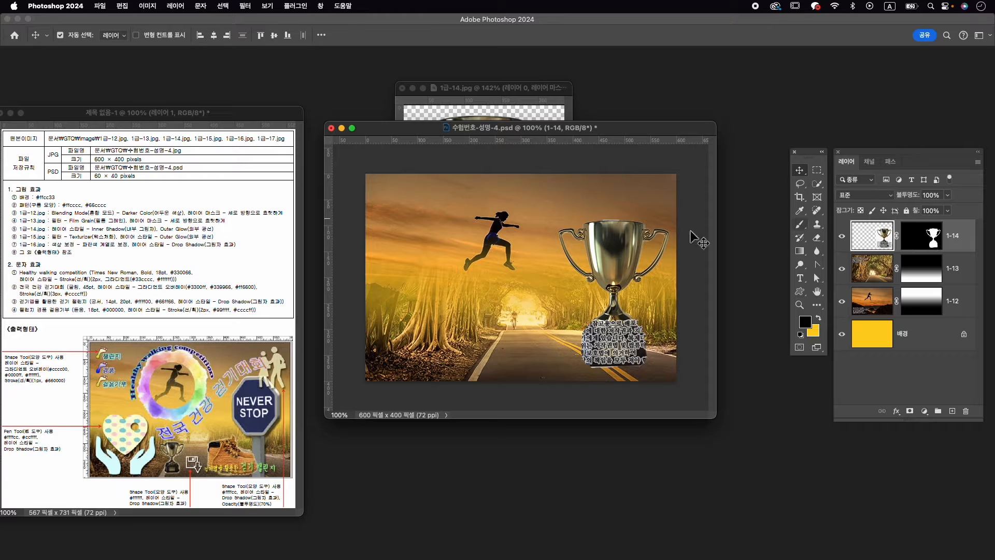
Step: Close 1급-14.jpg without saving
{"action": "left_click", "coordinate": [402, 88]}
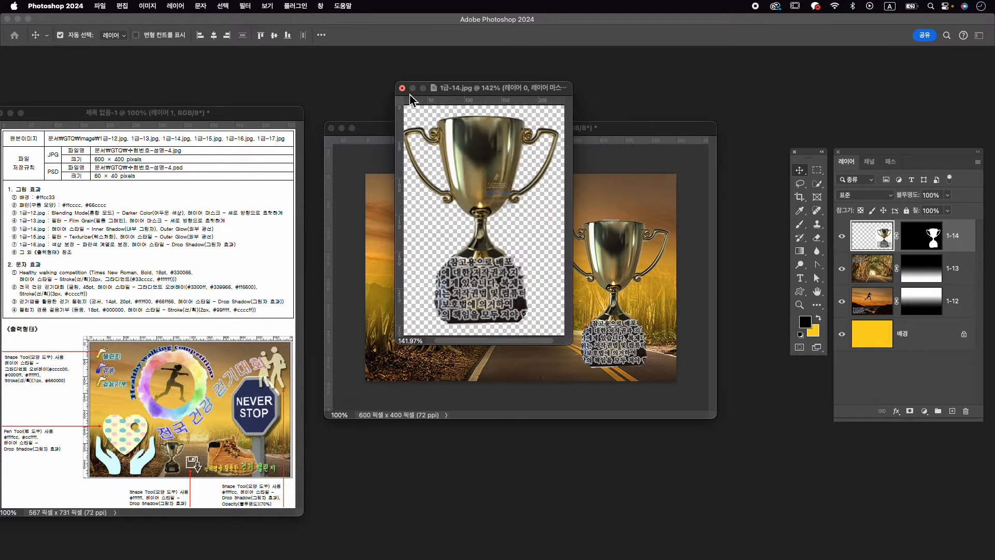
{"action": "left_click", "coordinate": [539, 228]}
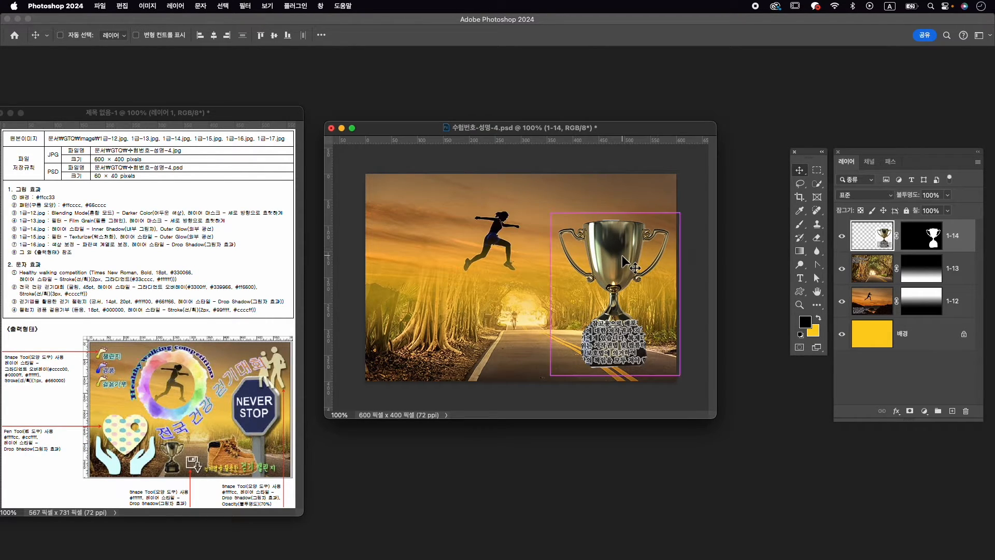
Step: Scale layer 1-14 proportionally to about 34% and place the trophy beside the road's left edge near the bottom of the canvas
{"action": "key", "text": "ctrl+t"}
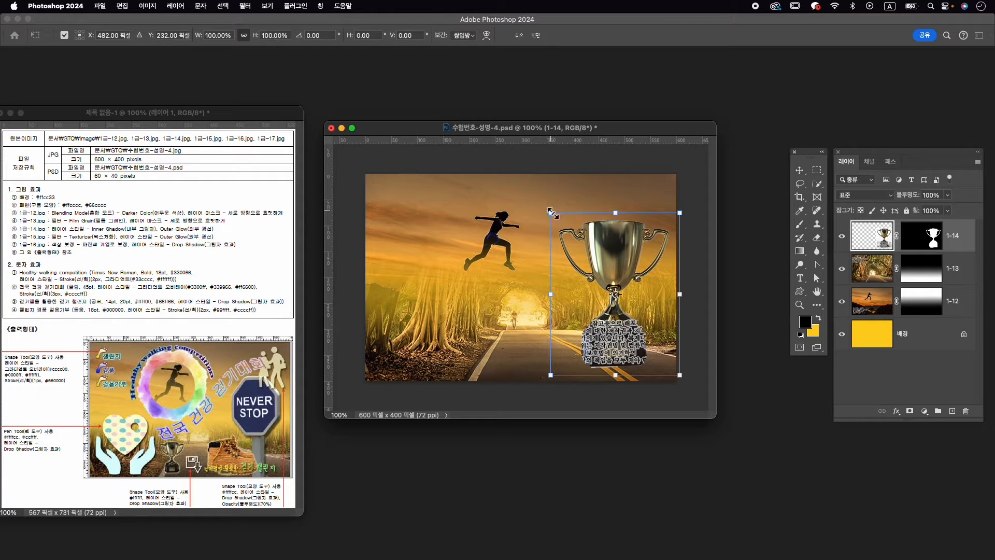
{"action": "left_click_drag", "start_coordinate": [550, 212], "coordinate": [490, 325]}
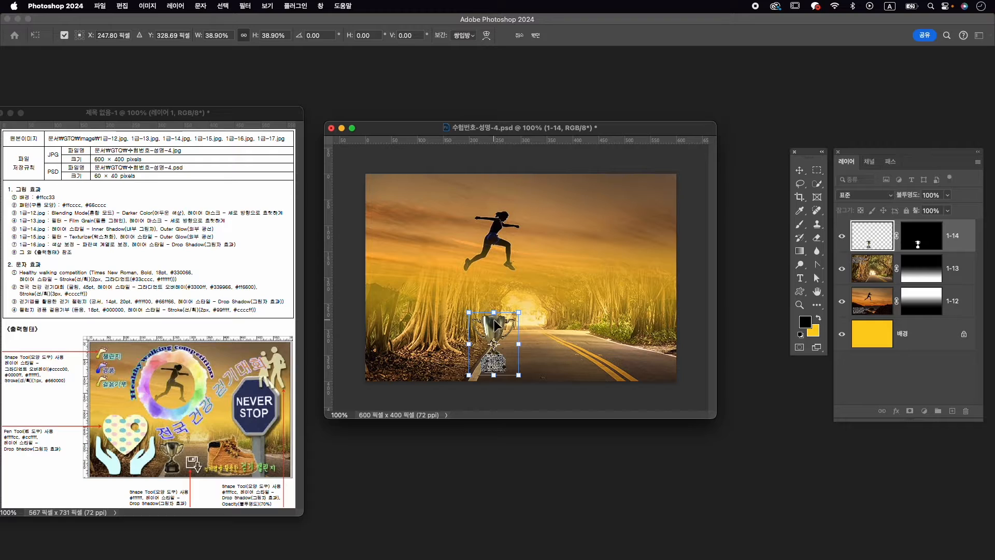
{"action": "key", "text": "Left"}
{"action": "key", "text": "Left"}
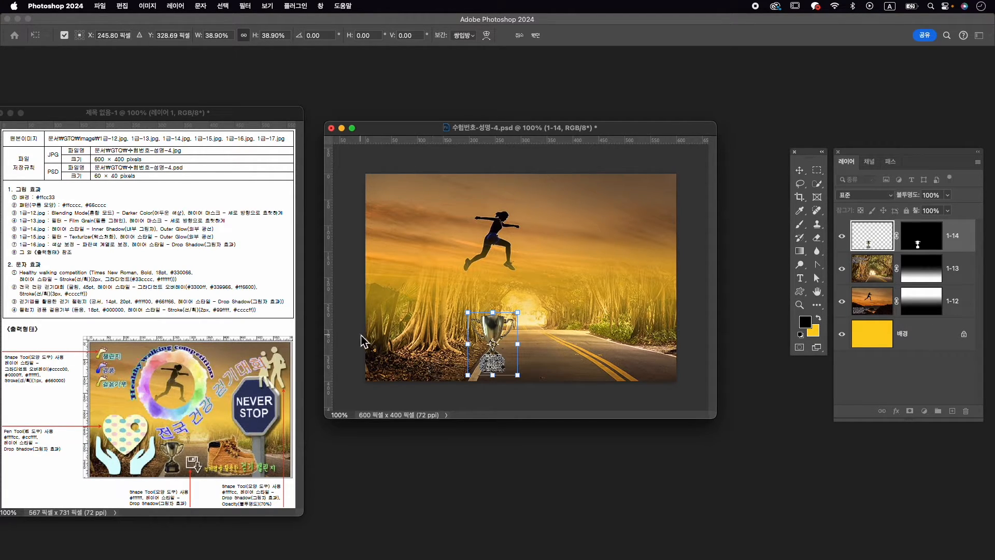
{"action": "left_click_drag", "start_coordinate": [467, 313], "coordinate": [473, 320]}
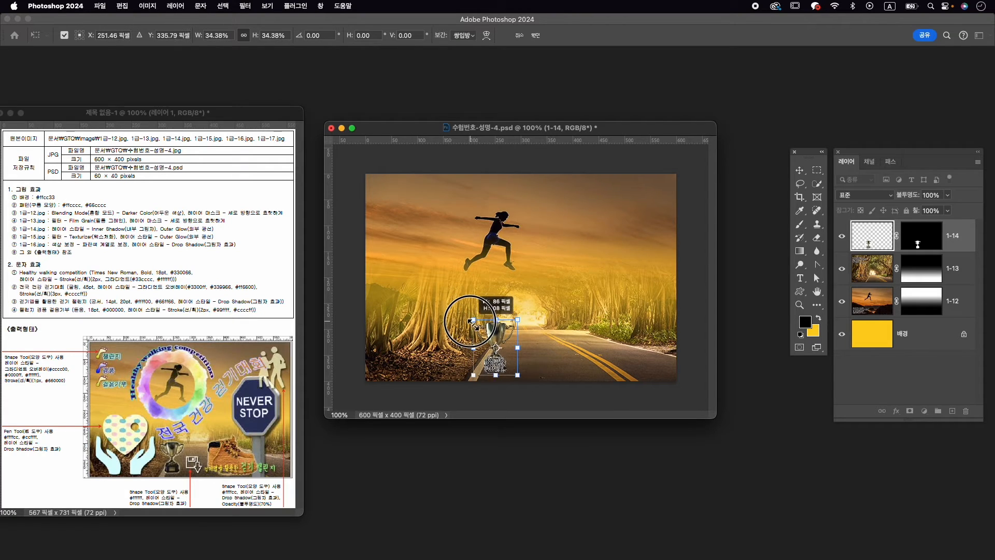
{"action": "key", "text": "Left"}
{"action": "key", "text": "Left"}
{"action": "key", "text": "Left"}
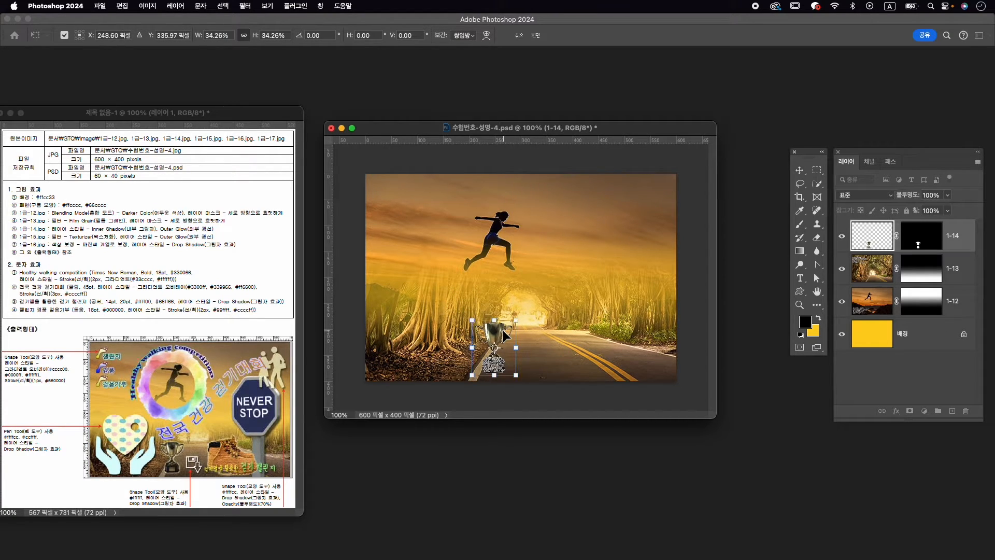
{"action": "key", "text": "Return"}
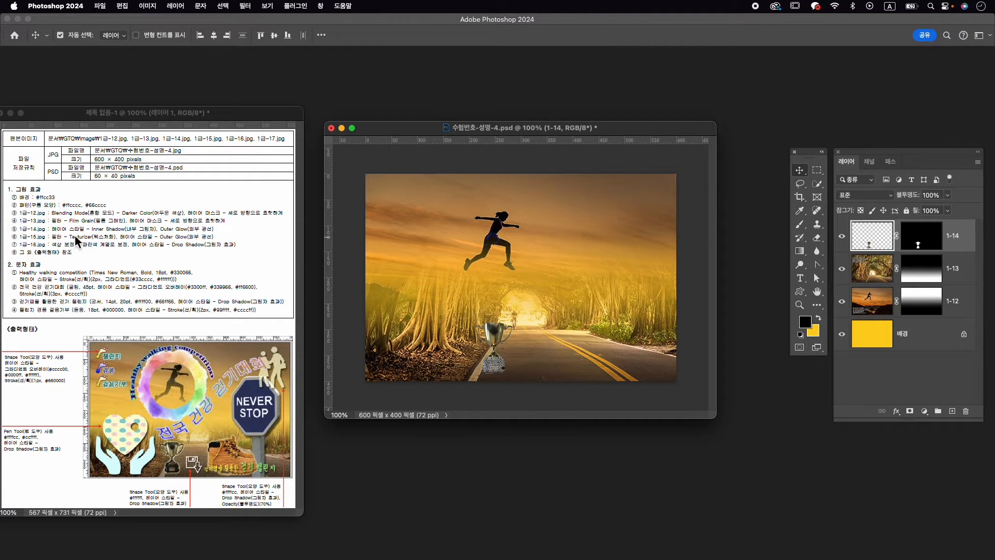
Step: Apply Inner Shadow and Outer Glow layer styles to the trophy layer 1-14
{"action": "left_click", "coordinate": [895, 410]}
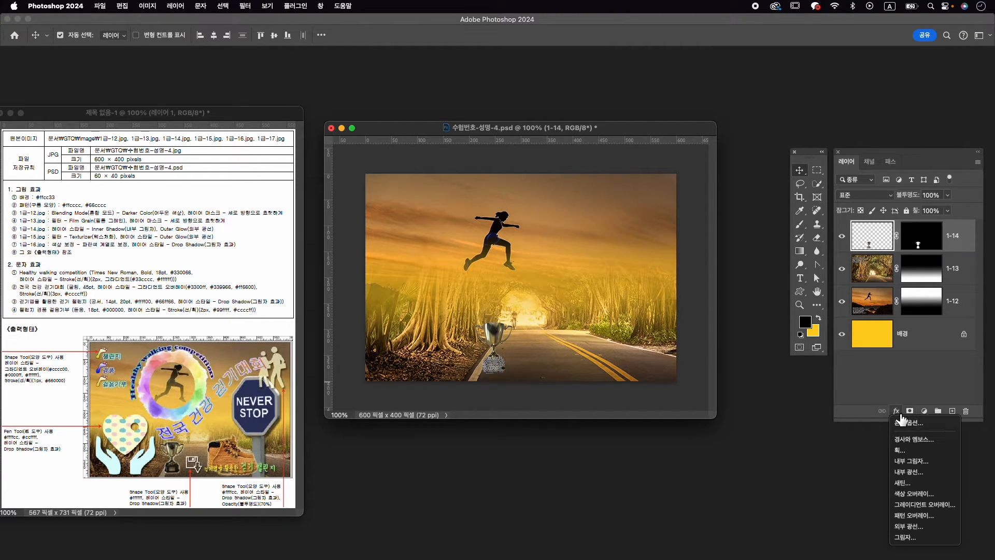
{"action": "left_click", "coordinate": [922, 461]}
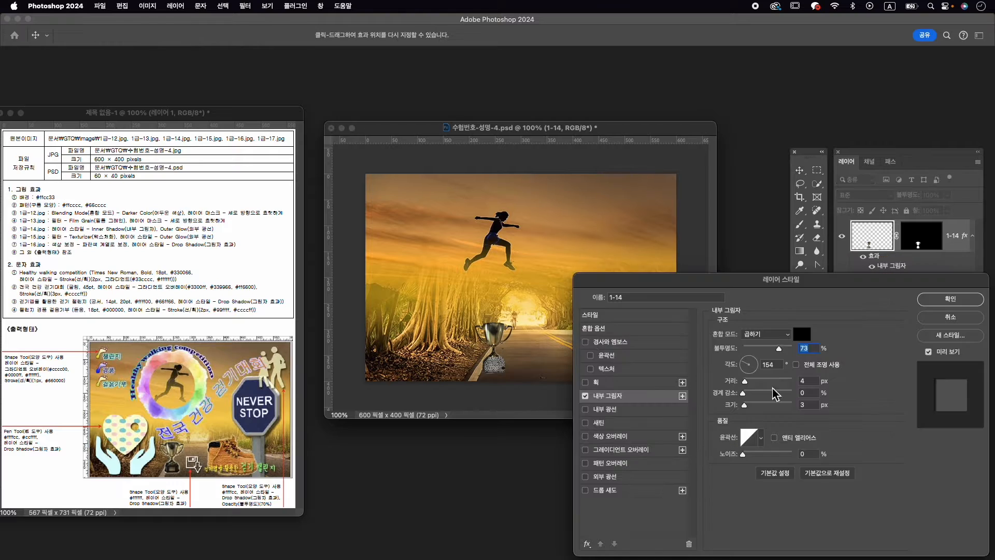
{"action": "left_click", "coordinate": [630, 477]}
{"action": "left_click", "coordinate": [959, 303]}
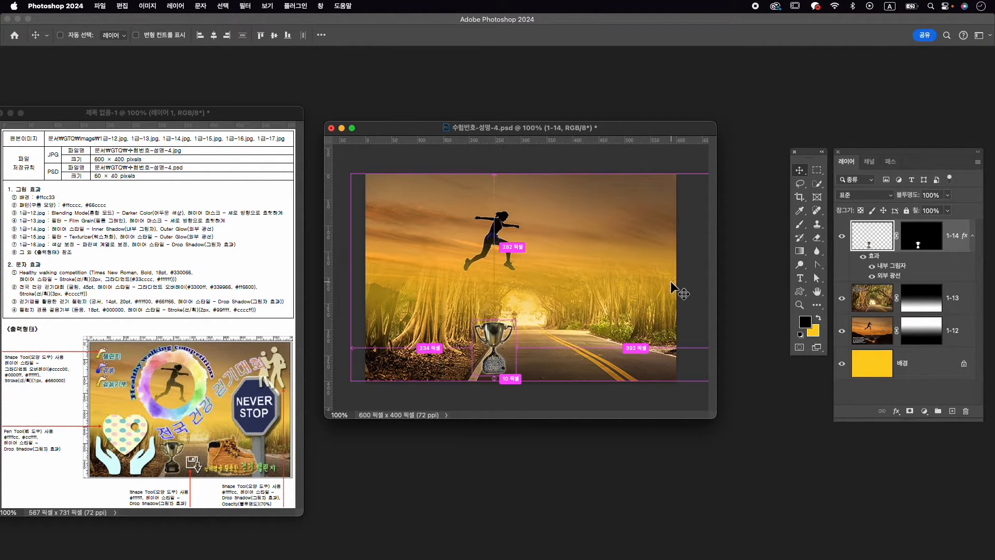
Step: Open 1급-15.jpg from the Image folder and place its window clear of the exam sheet
{"action": "key", "text": "super+o"}
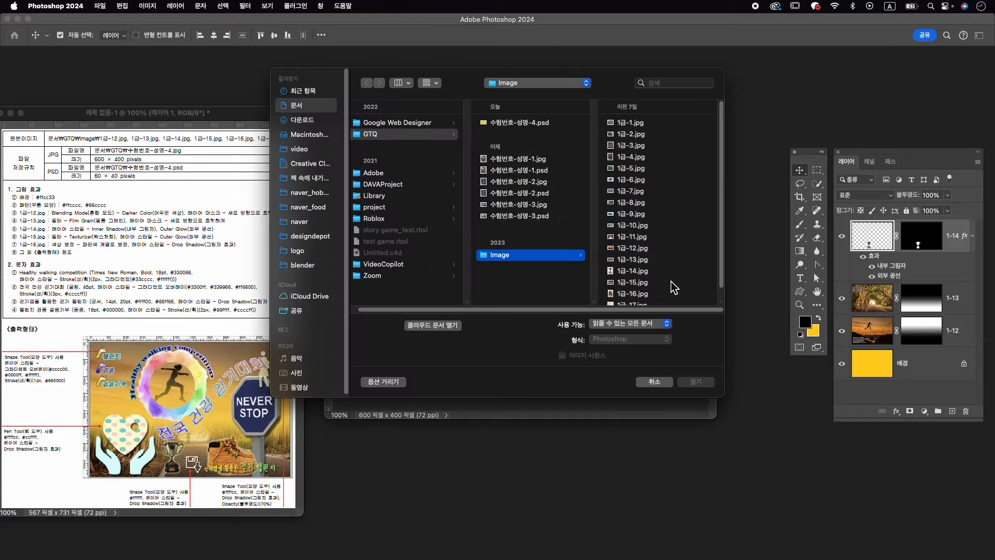
{"action": "left_click", "coordinate": [646, 291]}
{"action": "left_click", "coordinate": [695, 381]}
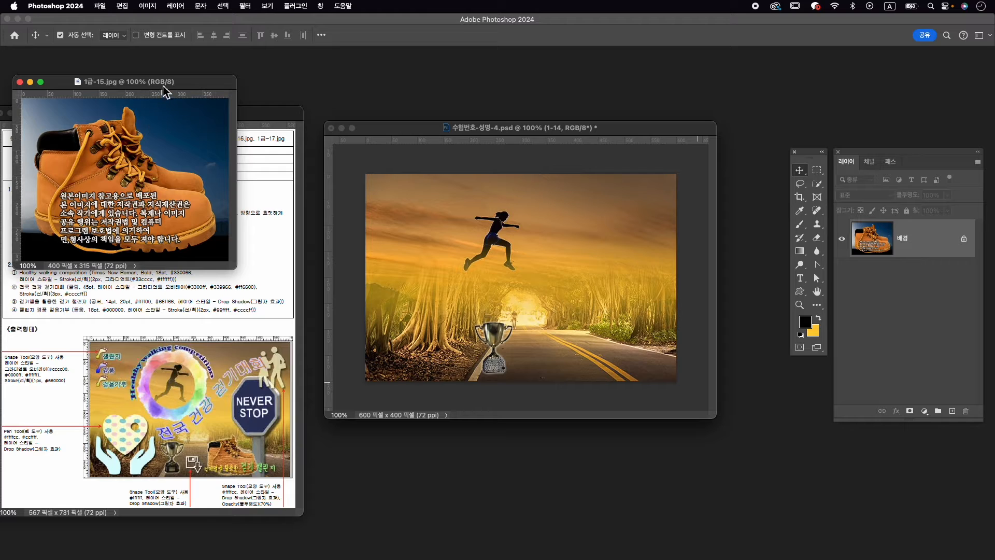
{"action": "left_click_drag", "start_coordinate": [165, 92], "coordinate": [445, 88]}
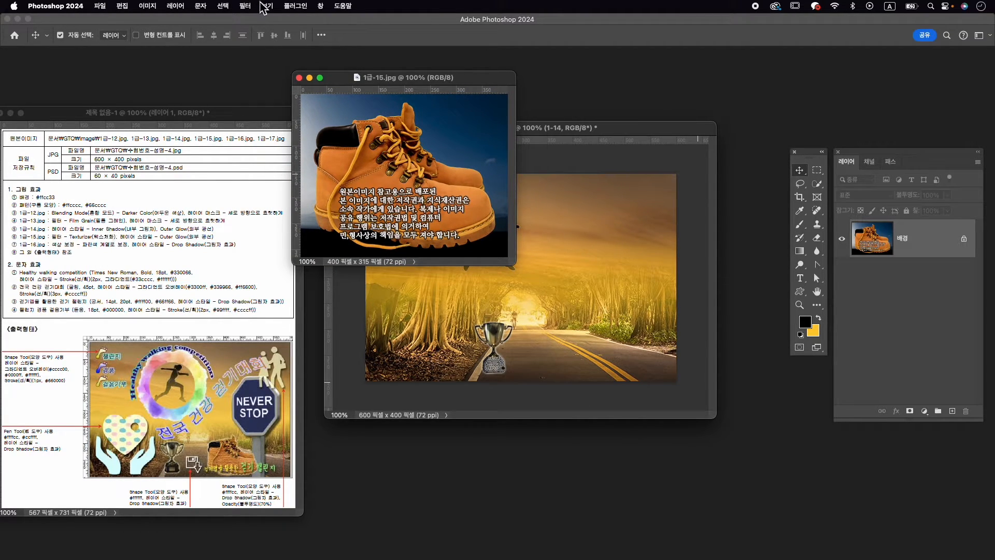
Step: Apply the Texturizer filter to the boots image with the Canvas texture, 100% scaling and relief 4
{"action": "left_click", "coordinate": [246, 5]}
{"action": "left_click", "coordinate": [266, 65]}
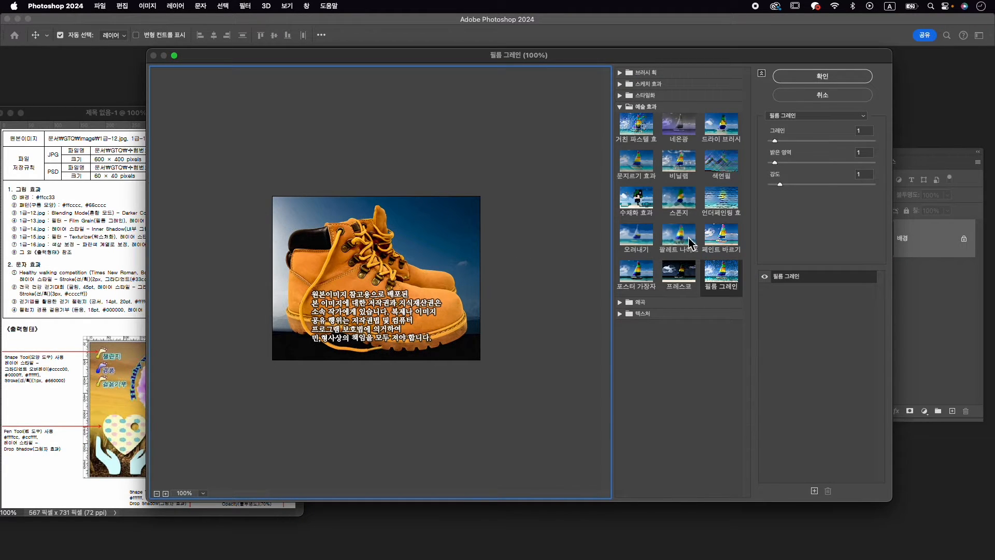
{"action": "left_click", "coordinate": [621, 312]}
{"action": "left_click", "coordinate": [721, 370]}
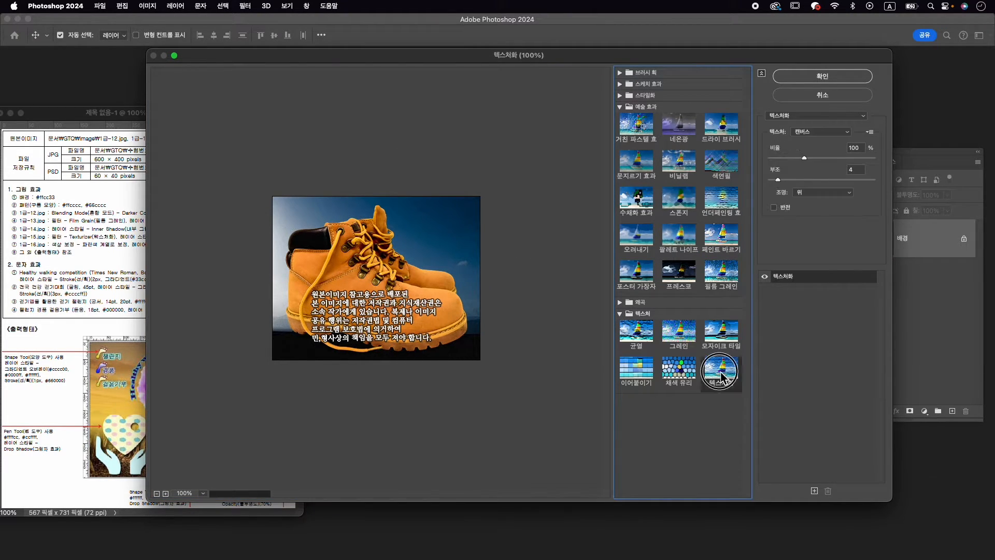
{"action": "left_click", "coordinate": [822, 77]}
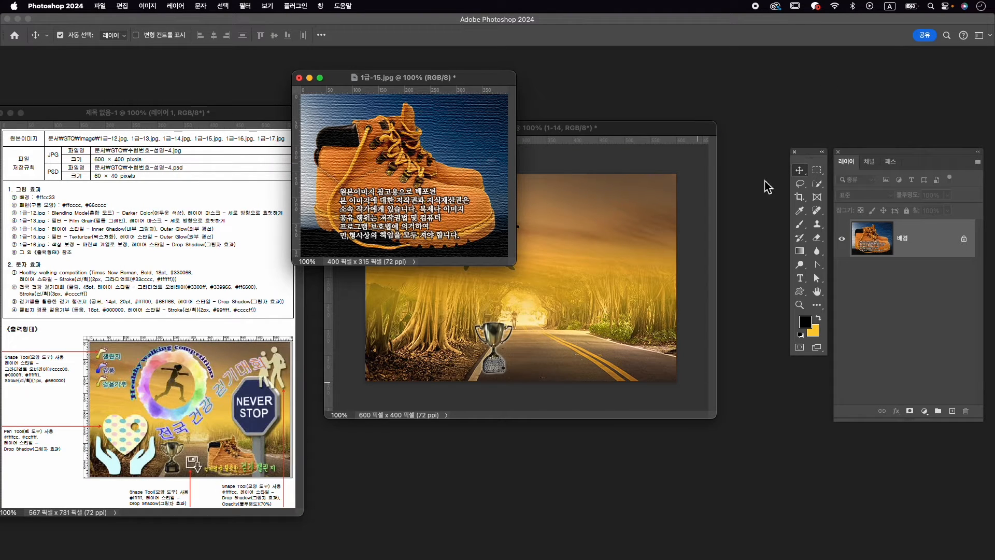
Step: Select the boots with the Object Selection tool and add a layer mask from the selection
{"action": "left_click", "coordinate": [819, 186]}
{"action": "left_click", "coordinate": [855, 181]}
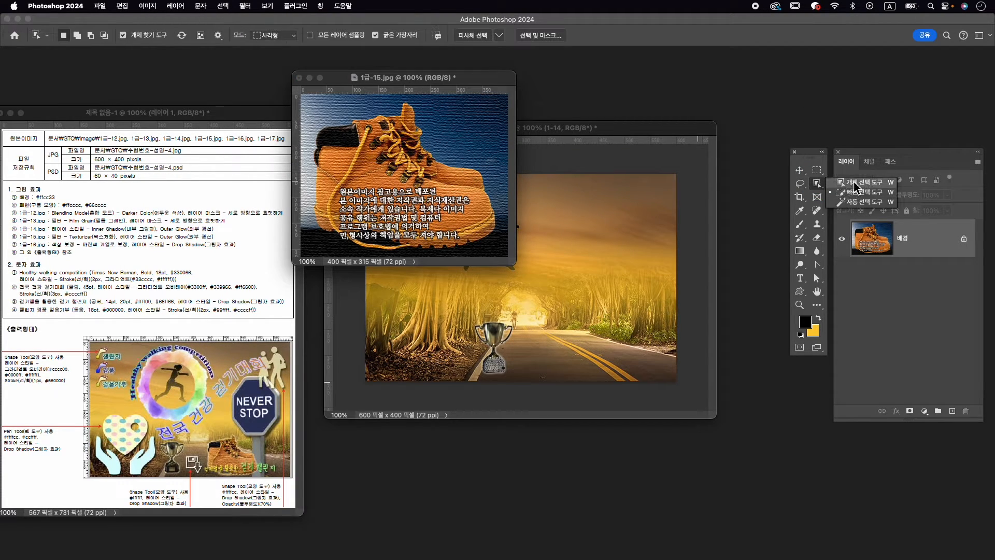
{"action": "left_click_drag", "start_coordinate": [315, 112], "coordinate": [499, 250]}
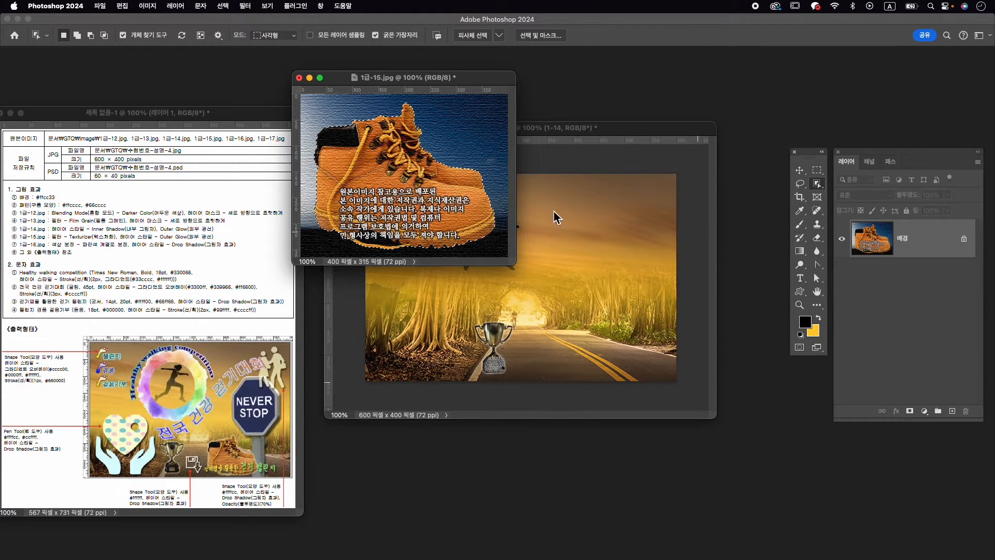
{"action": "left_click", "coordinate": [909, 410]}
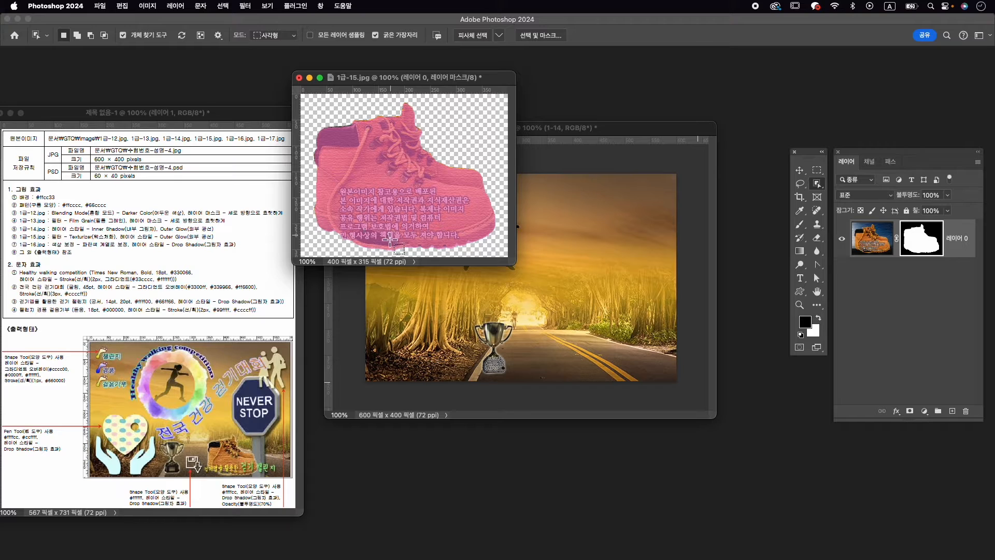
Step: Paint black on the boots' layer mask with a small brush to hide the dark gap between the sole and the lace loop below
{"action": "left_click", "coordinate": [923, 241]}
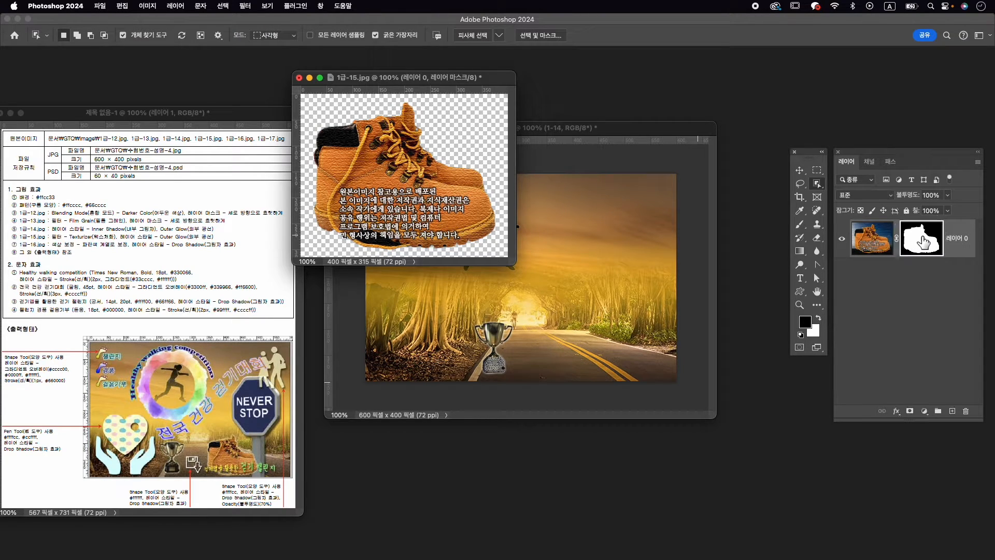
{"action": "left_click", "coordinate": [800, 223]}
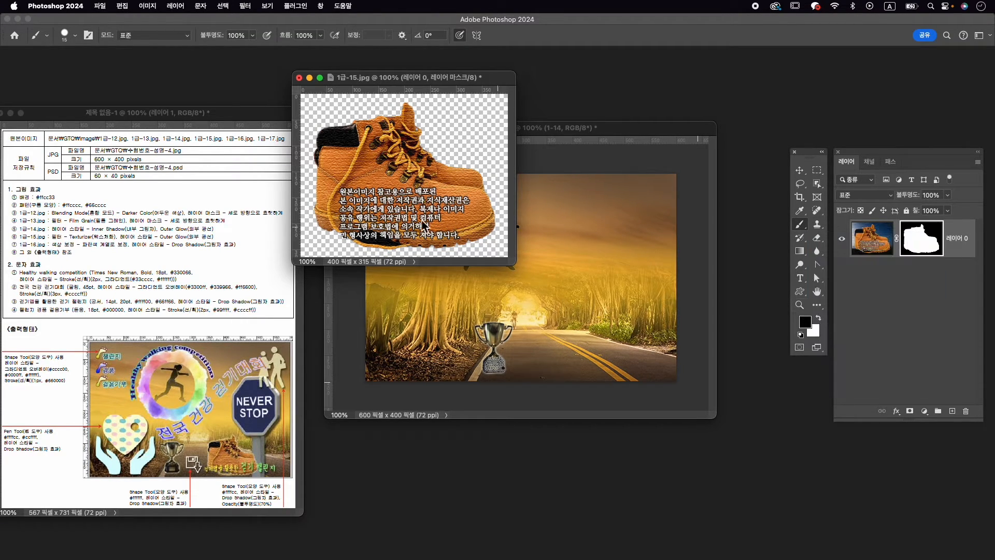
{"action": "scroll", "coordinate": [356, 235], "scroll_direction": "up", "scroll_amount": 10}
{"action": "scroll", "coordinate": [375, 238], "scroll_direction": "down", "scroll_amount": 4}
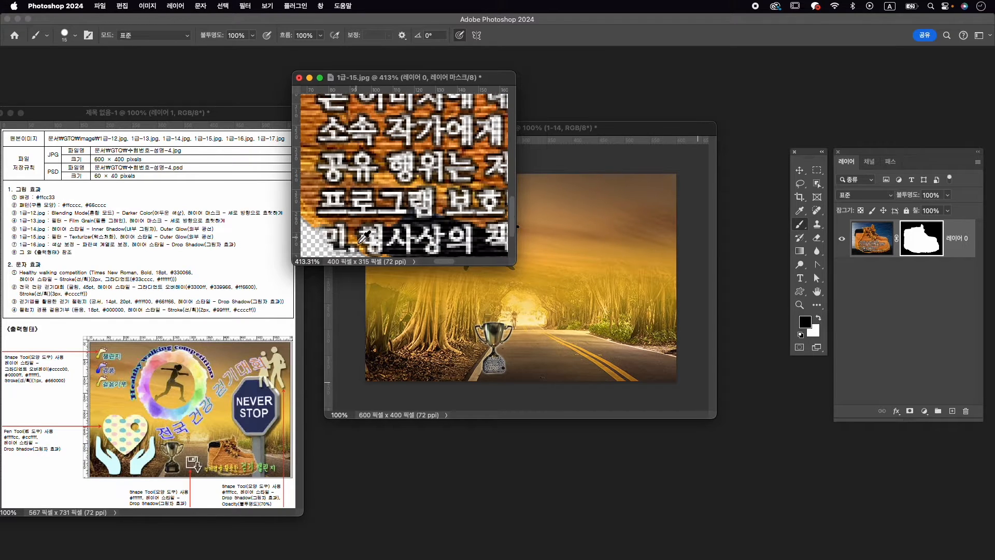
{"action": "left_click_drag", "start_coordinate": [423, 210], "coordinate": [369, 154]}
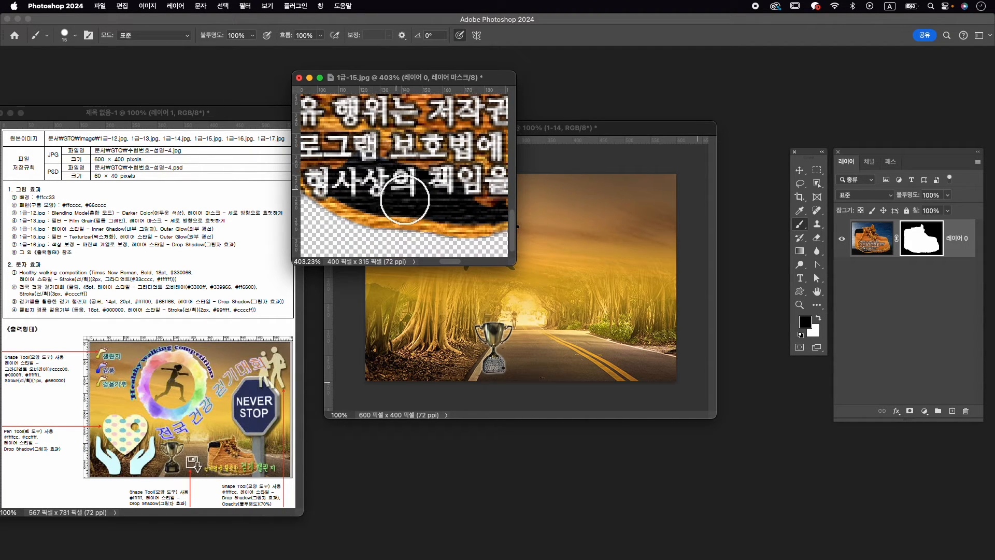
{"action": "key", "text": "bracketleft"}
{"action": "key", "text": "bracketleft"}
{"action": "key", "text": "bracketleft"}
{"action": "mouse_move", "coordinate": [347, 179]}
{"action": "left_mouse_down"}
{"action": "mouse_move", "coordinate": [387, 189]}
{"action": "mouse_move", "coordinate": [362, 177]}
{"action": "mouse_move", "coordinate": [372, 172]}
{"action": "mouse_move", "coordinate": [451, 208]}
{"action": "left_mouse_up"}
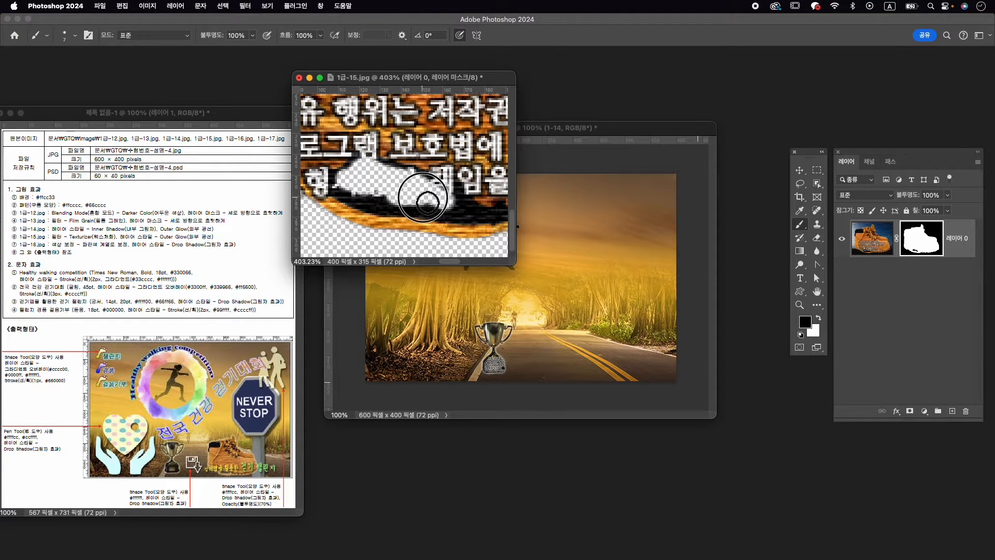
{"action": "key", "text": "bracketleft"}
{"action": "key", "text": "bracketleft"}
{"action": "mouse_move", "coordinate": [317, 179]}
{"action": "left_mouse_down"}
{"action": "mouse_move", "coordinate": [365, 165]}
{"action": "mouse_move", "coordinate": [398, 170]}
{"action": "mouse_move", "coordinate": [485, 213]}
{"action": "left_mouse_up"}
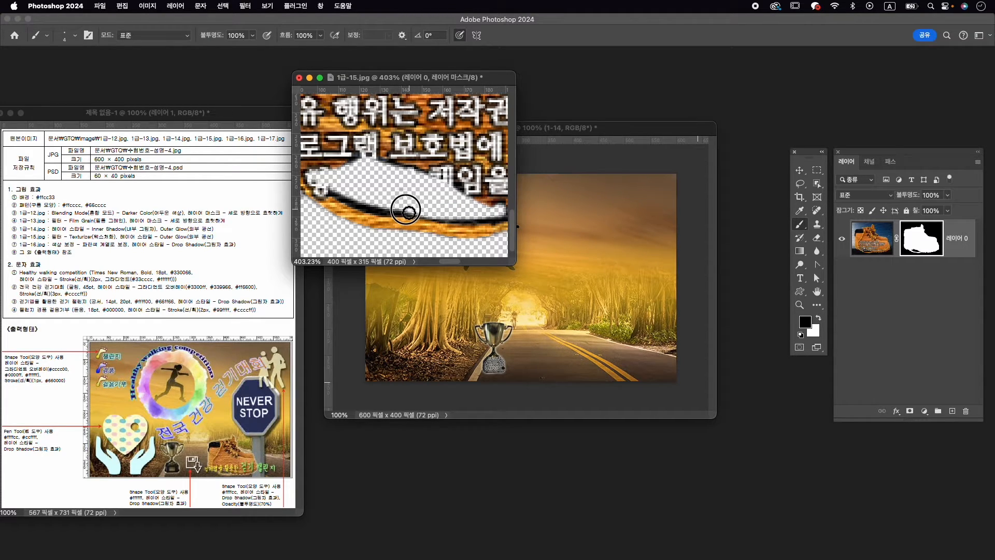
{"action": "mouse_move", "coordinate": [333, 188]}
{"action": "left_mouse_down"}
{"action": "mouse_move", "coordinate": [389, 219]}
{"action": "mouse_move", "coordinate": [413, 213]}
{"action": "mouse_move", "coordinate": [377, 219]}
{"action": "mouse_move", "coordinate": [418, 210]}
{"action": "mouse_move", "coordinate": [503, 216]}
{"action": "mouse_move", "coordinate": [492, 222]}
{"action": "mouse_move", "coordinate": [503, 204]}
{"action": "mouse_move", "coordinate": [500, 219]}
{"action": "left_mouse_up"}
{"action": "key", "text": "x"}
{"action": "key", "text": "x"}
{"action": "key", "text": "x"}
{"action": "key", "text": "x"}
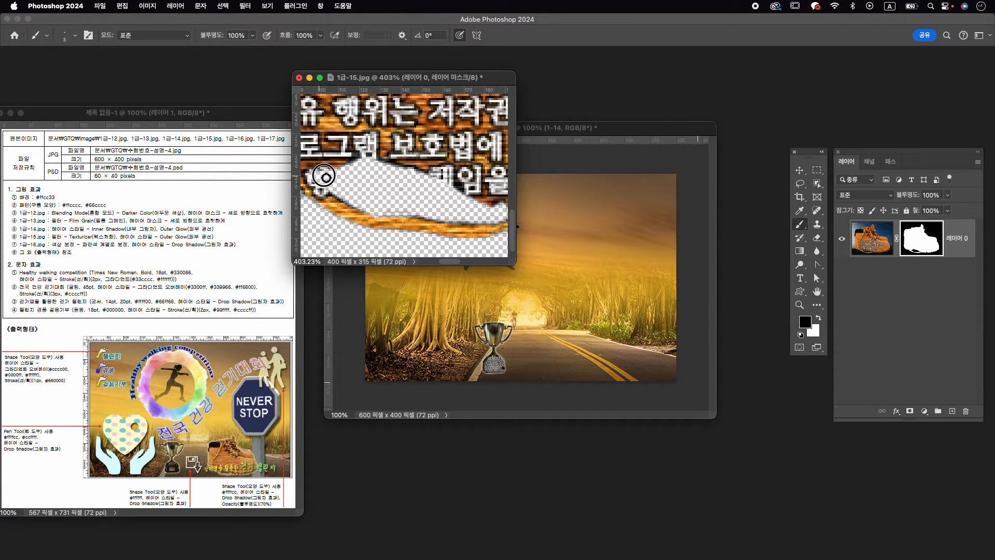
{"action": "key", "text": "a"}
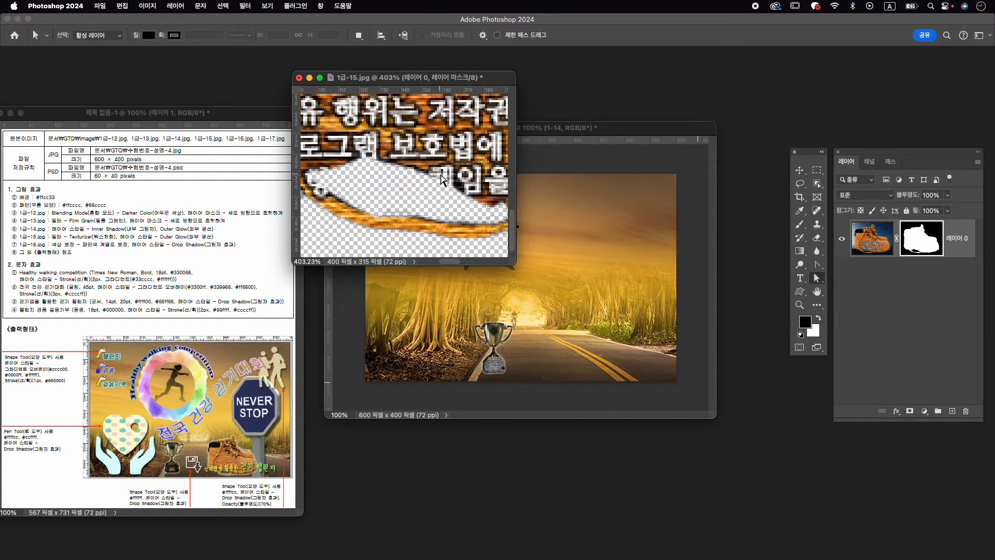
Step: Copy the masked boots from 1급-15.jpg into the 수험번호-성명-4.psd composite
{"action": "scroll", "coordinate": [453, 175], "scroll_direction": "down", "scroll_amount": 10}
{"action": "scroll", "coordinate": [452, 173], "scroll_direction": "up", "scroll_amount": 5}
{"action": "key", "text": "v"}
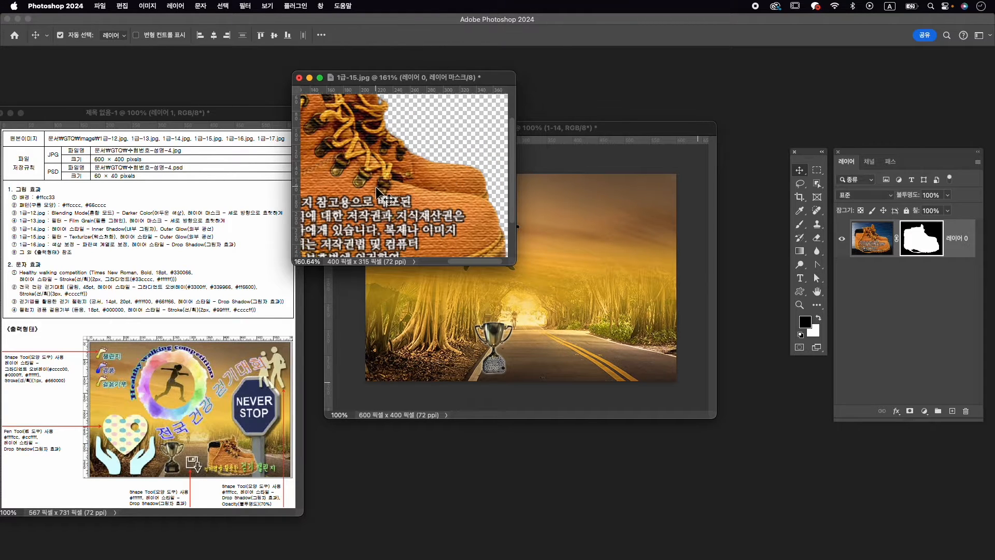
{"action": "left_click_drag", "start_coordinate": [394, 200], "coordinate": [591, 317]}
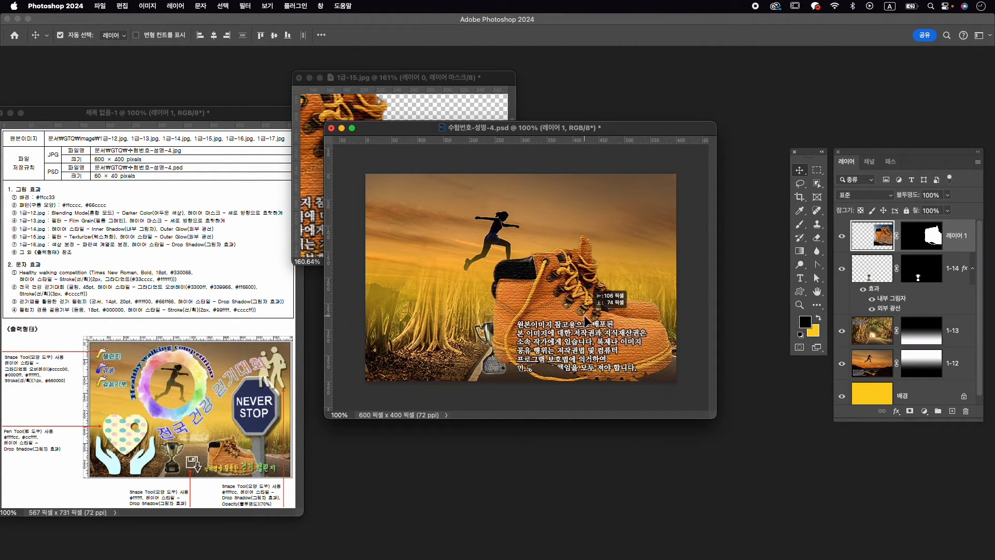
Step: Scale the boots down proportionally and place them on the road to the right of the trophy, near the canvas's bottom edge
{"action": "key", "text": "super+t"}
{"action": "left_click_drag", "start_coordinate": [475, 227], "coordinate": [537, 273]}
{"action": "left_click_drag", "start_coordinate": [592, 304], "coordinate": [576, 343]}
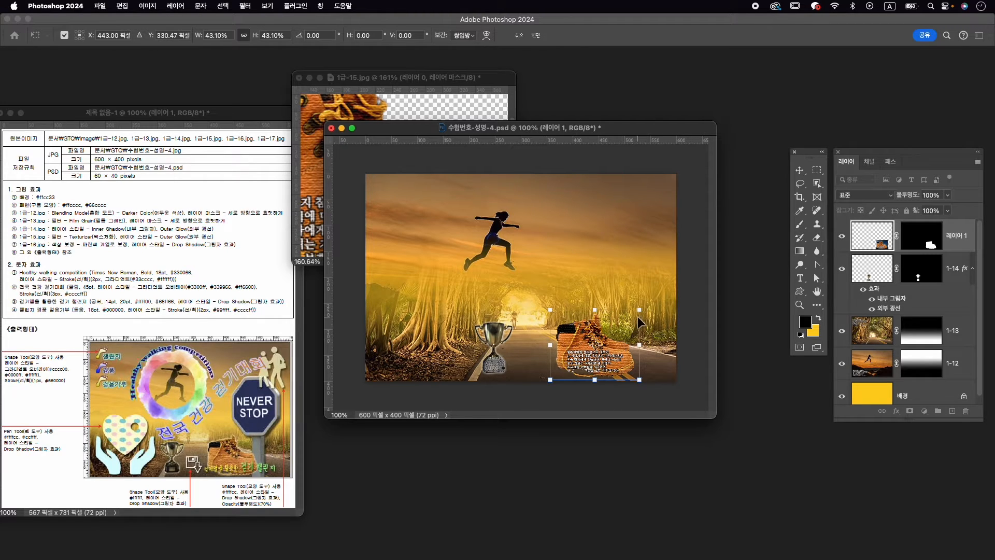
{"action": "left_click_drag", "start_coordinate": [638, 310], "coordinate": [632, 319]}
{"action": "key", "text": "Return"}
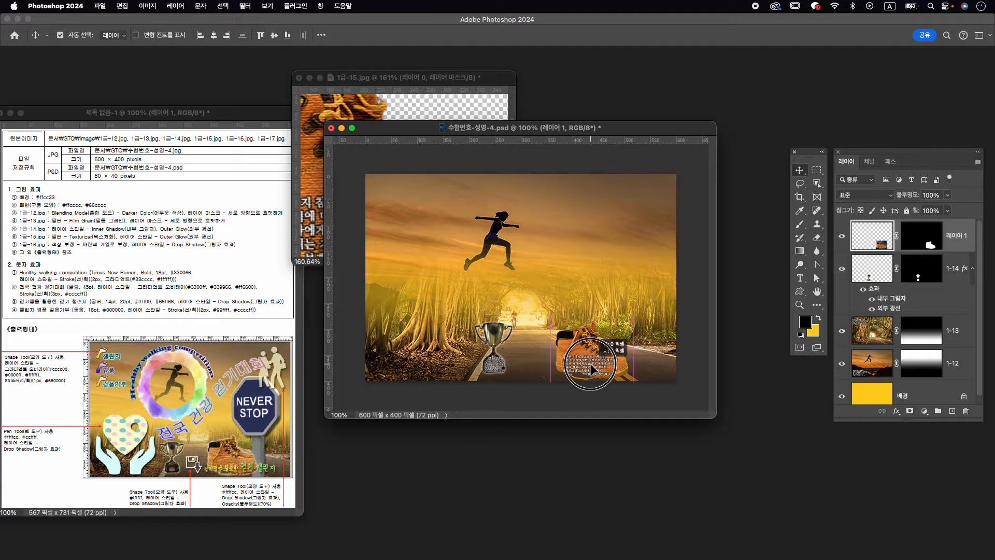
Step: Rename the boots layer 1-15 and apply an Outer Glow layer style to it
{"action": "double_click", "coordinate": [953, 240]}
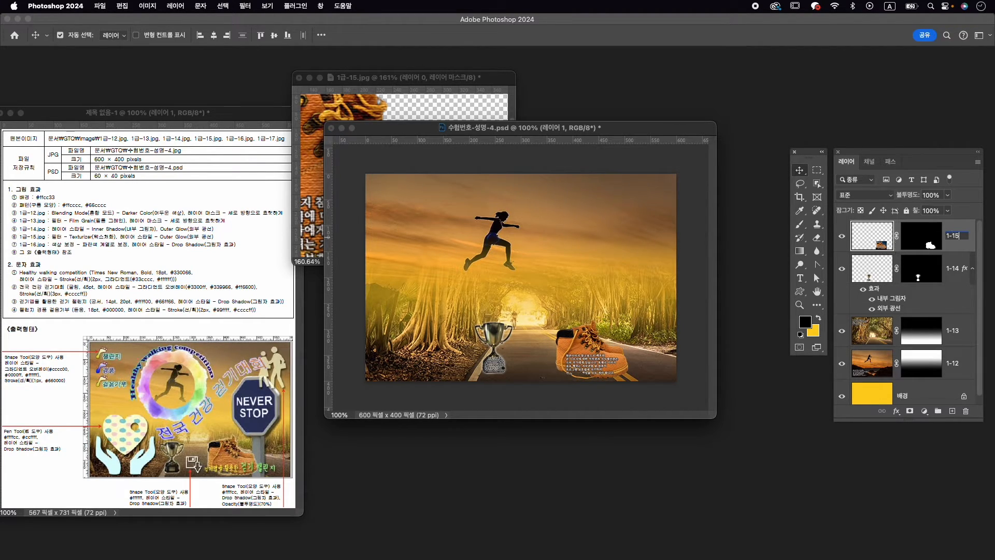
{"action": "key", "text": "Return"}
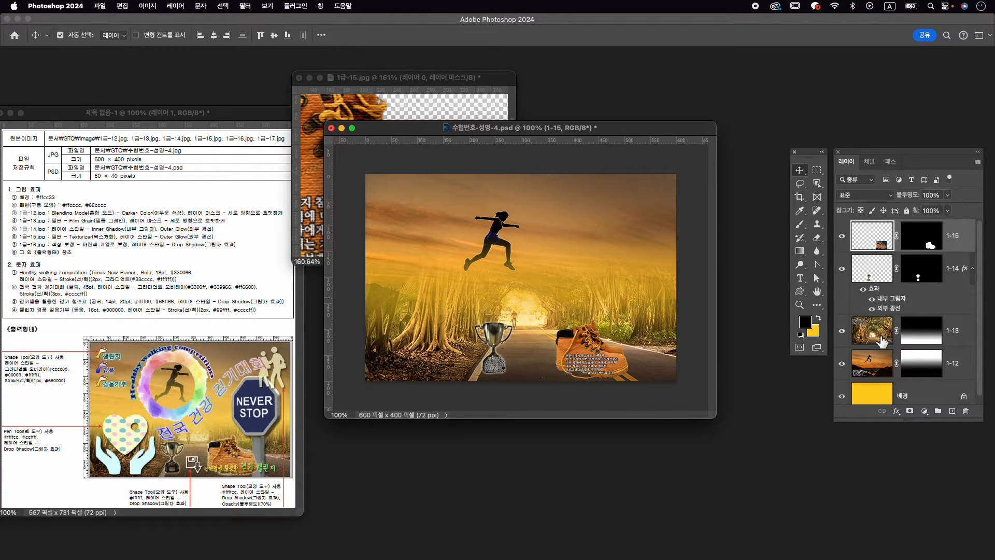
{"action": "left_click", "coordinate": [895, 412]}
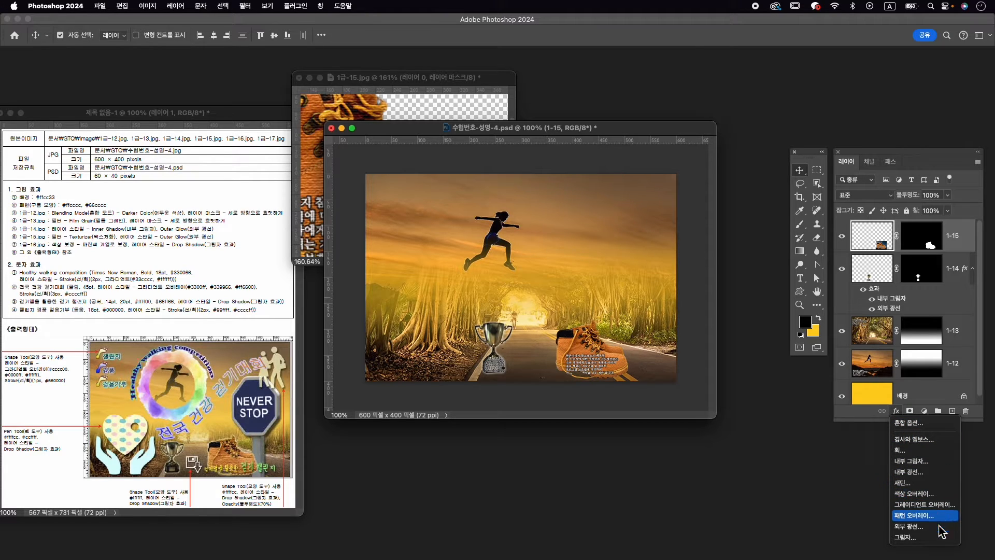
{"action": "left_click", "coordinate": [915, 525]}
{"action": "left_click", "coordinate": [954, 297]}
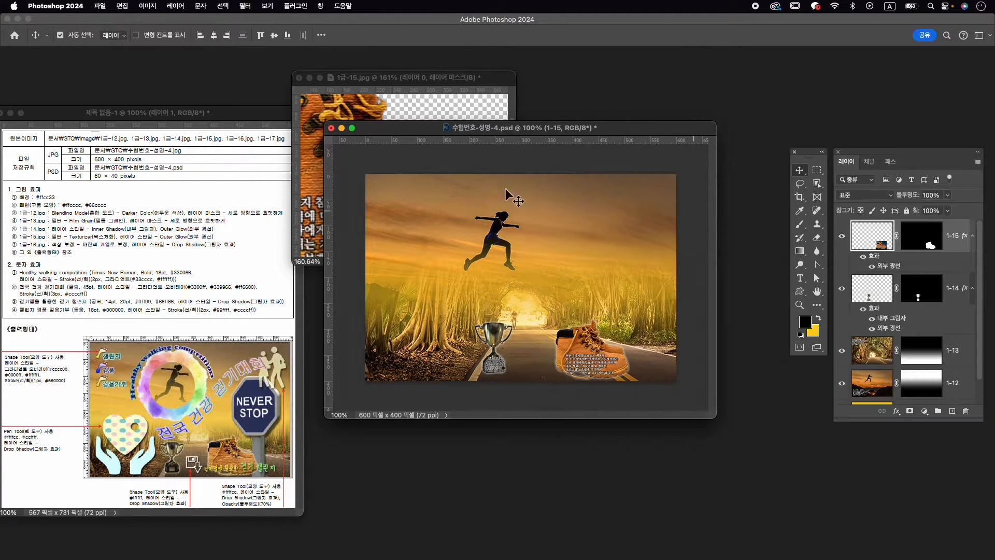
Step: Close 1급-15.jpg without saving and save the 수험번호-성명-4.psd composite
{"action": "left_click", "coordinate": [299, 77]}
{"action": "left_click", "coordinate": [458, 223]}
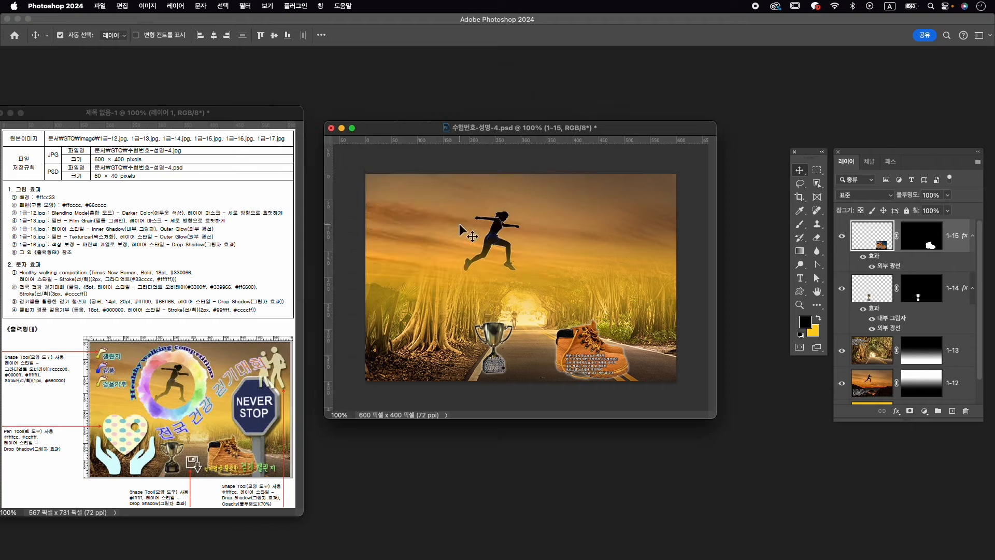
{"action": "left_click", "coordinate": [100, 6]}
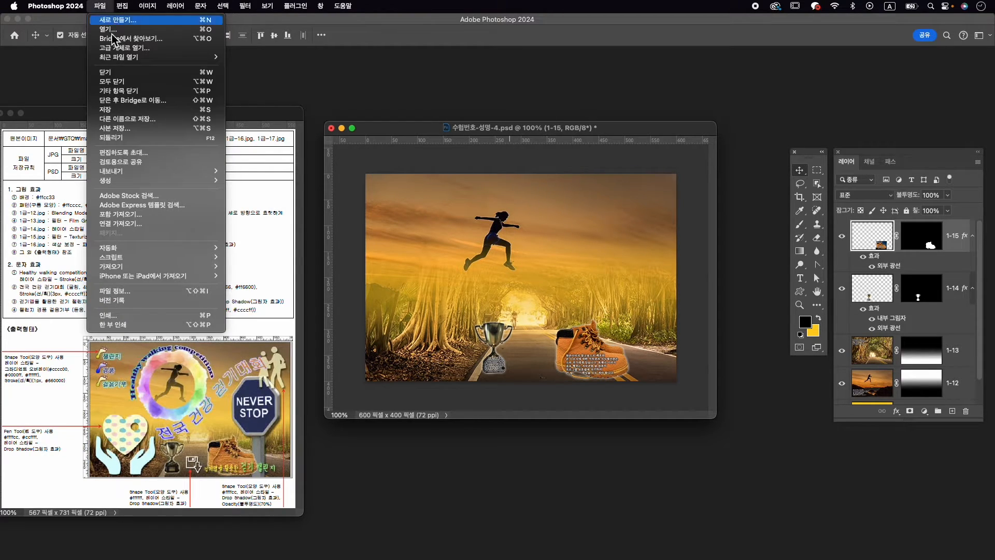
{"action": "left_click", "coordinate": [138, 111]}
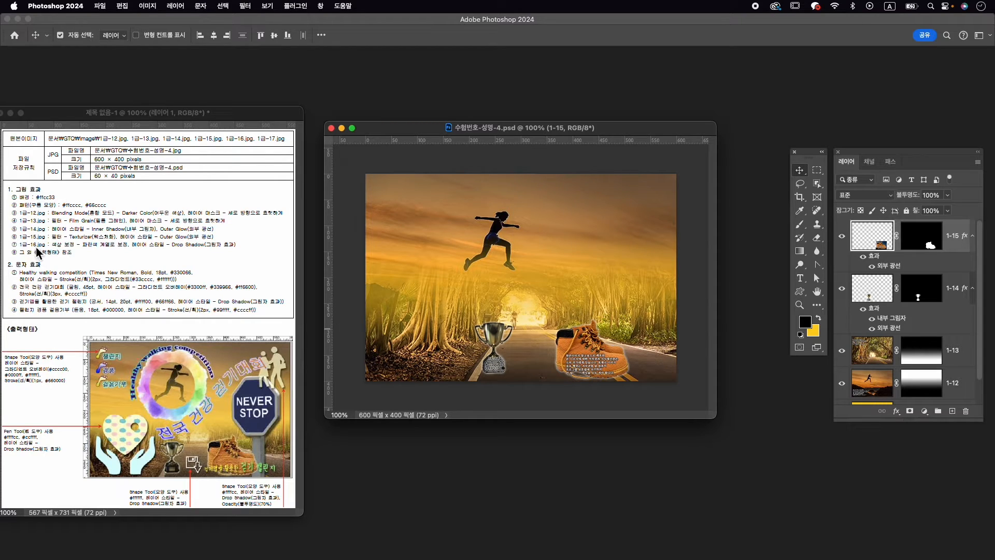
Step: Open 1급-16.jpg from the Image folder and place its window clear of the exam sheet
{"action": "key", "text": "super+o"}
{"action": "left_click", "coordinate": [633, 293]}
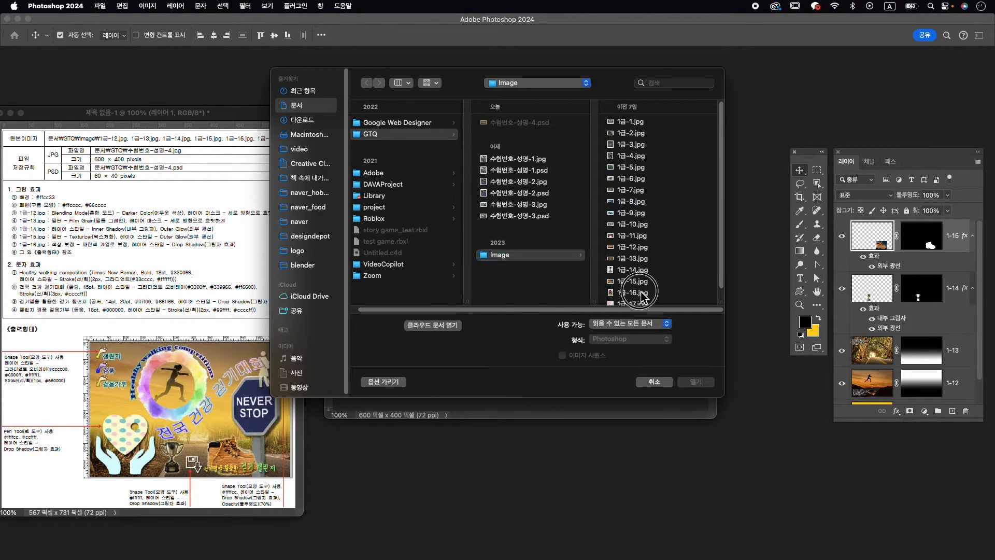
{"action": "left_click", "coordinate": [699, 384]}
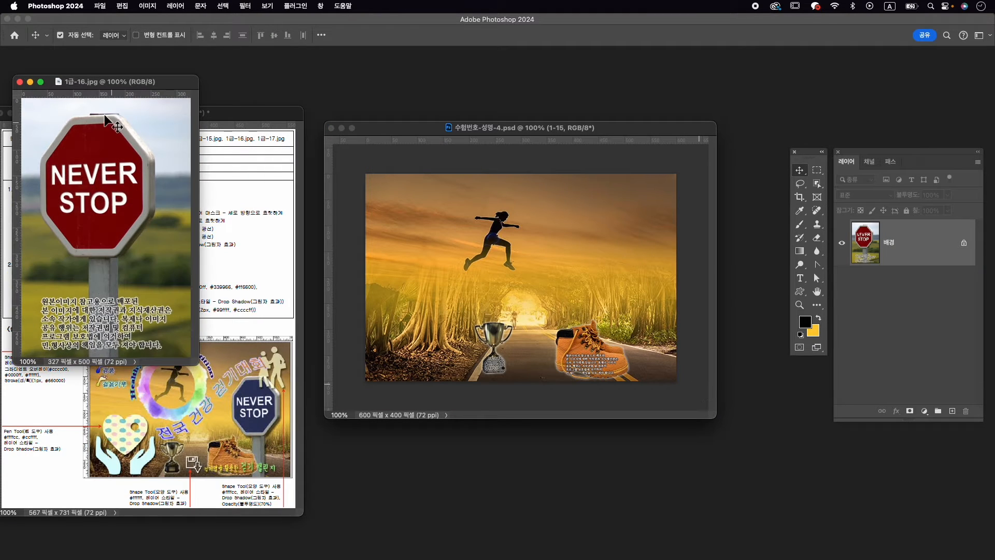
{"action": "left_click_drag", "start_coordinate": [118, 81], "coordinate": [464, 75]}
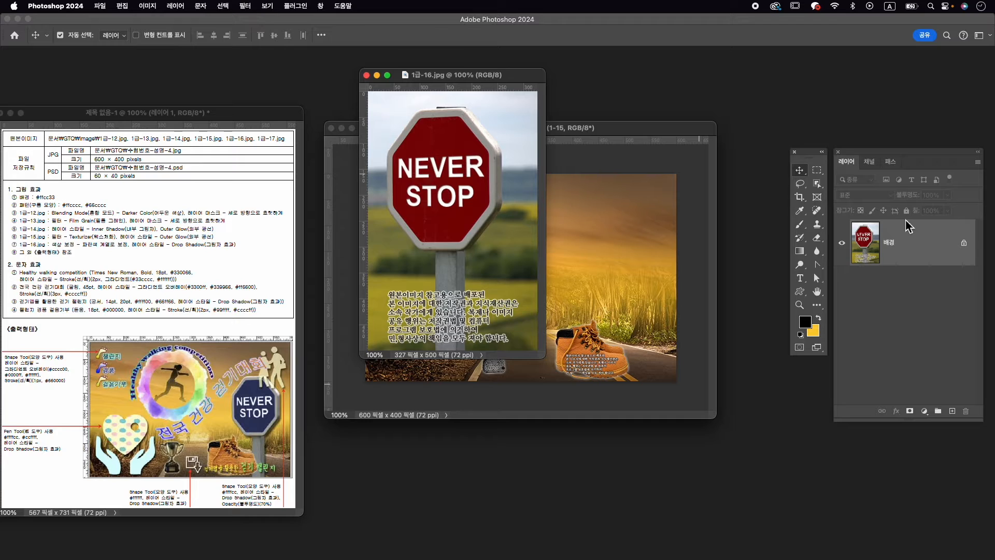
Step: Select the red octagonal face of the NEVER STOP sign with the Quick Selection tool
{"action": "left_click", "coordinate": [818, 185]}
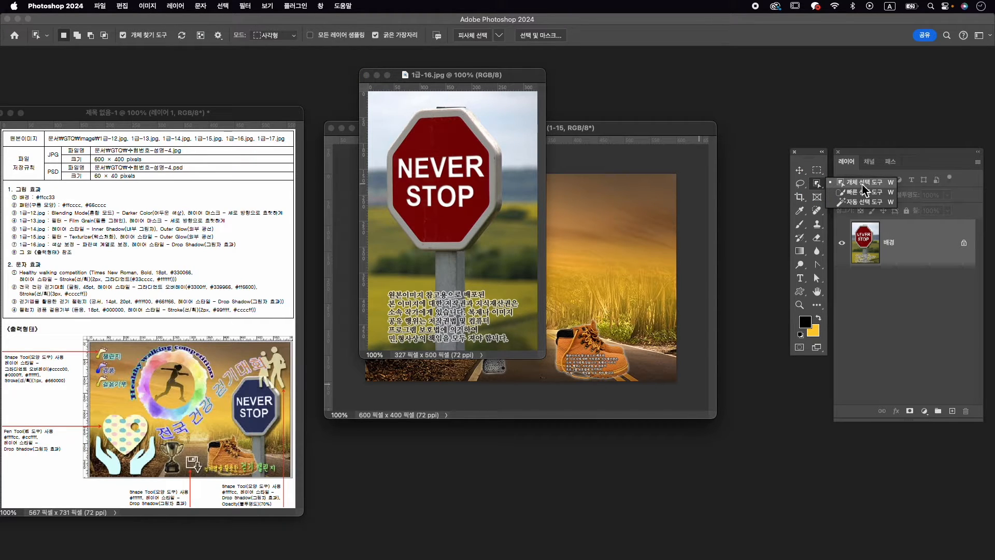
{"action": "left_click", "coordinate": [863, 184]}
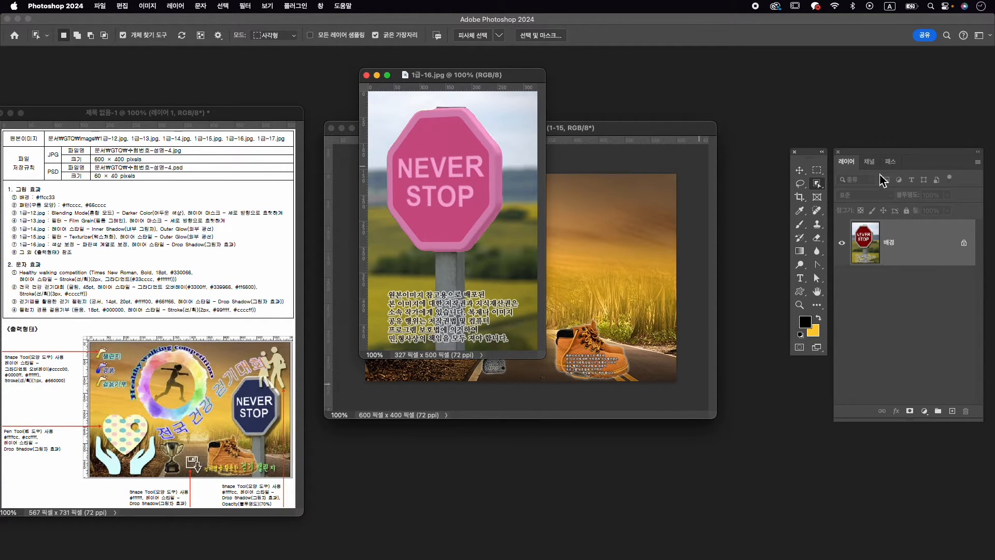
{"action": "left_click", "coordinate": [817, 184]}
{"action": "left_click", "coordinate": [863, 198]}
{"action": "mouse_move", "coordinate": [438, 138]}
{"action": "left_mouse_down"}
{"action": "mouse_move", "coordinate": [463, 145]}
{"action": "mouse_move", "coordinate": [463, 180]}
{"action": "left_mouse_up"}
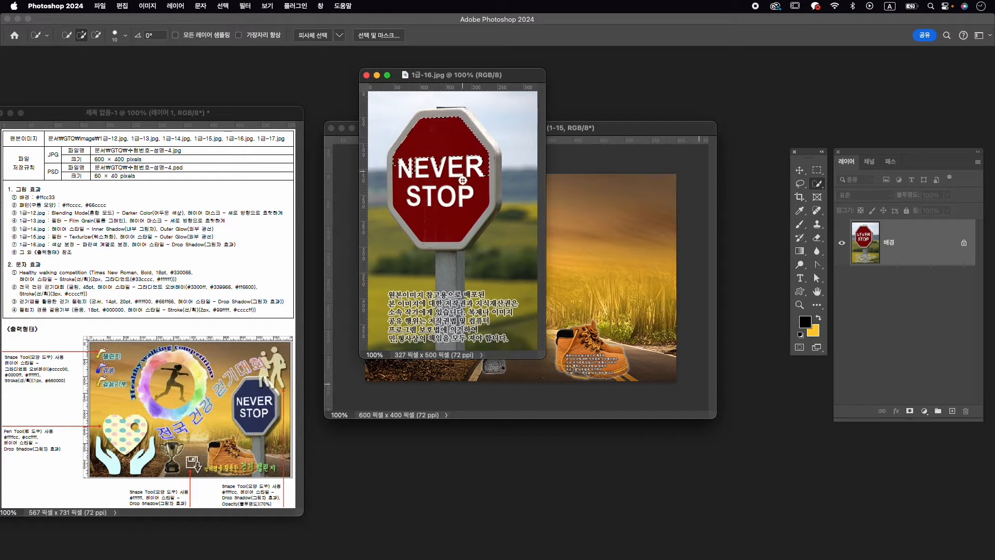
{"action": "left_click_drag", "start_coordinate": [454, 225], "coordinate": [440, 228]}
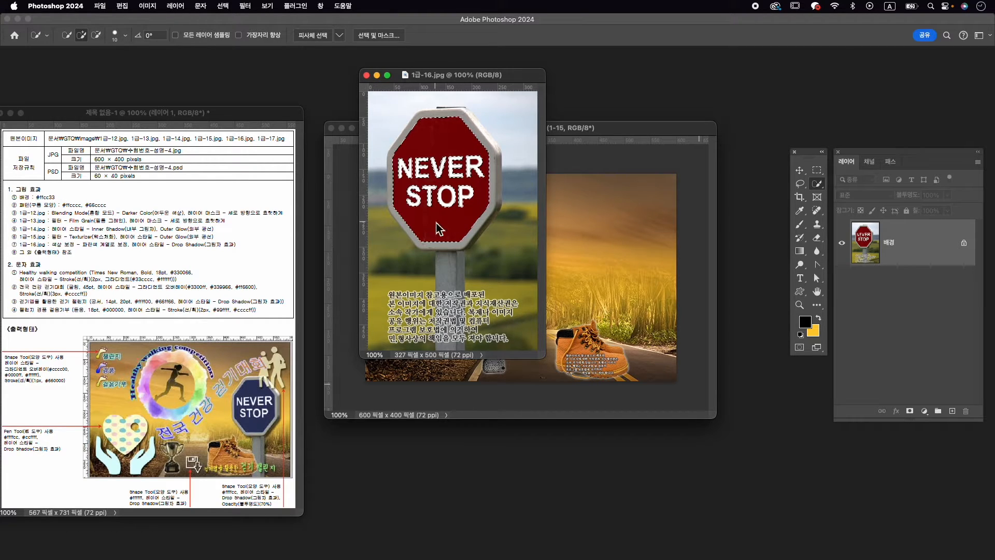
Step: Recolour the selected sign face blue with a Hue/Saturation adjustment layer, using Colorize, hue 241 and saturation 43
{"action": "left_click", "coordinate": [925, 410]}
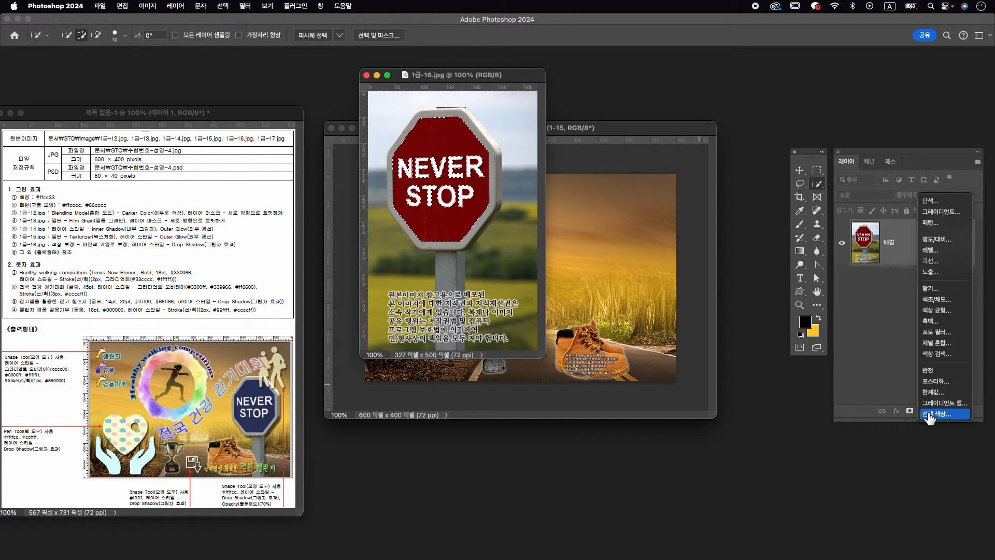
{"action": "left_click", "coordinate": [957, 300]}
{"action": "left_click", "coordinate": [736, 511]}
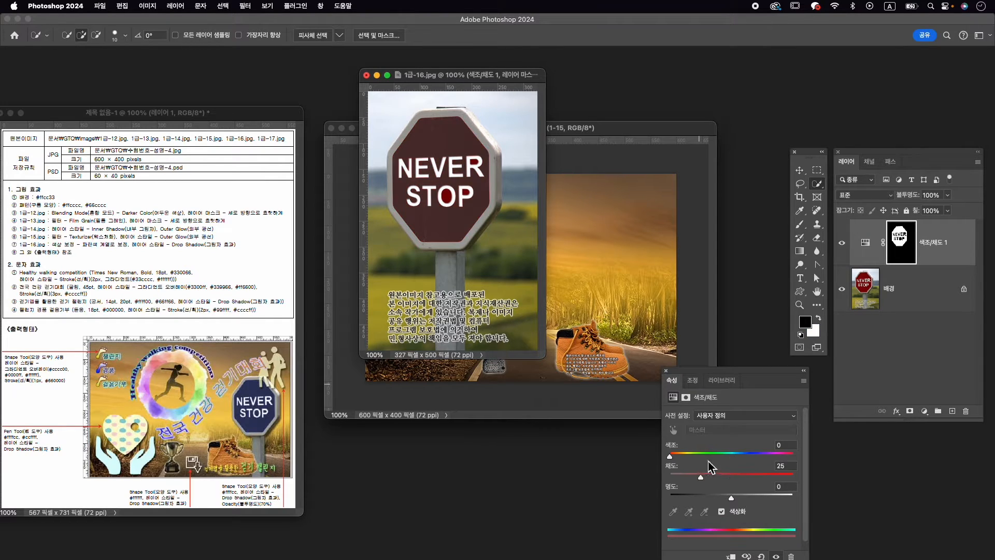
{"action": "left_click", "coordinate": [751, 454]}
{"action": "left_click_drag", "start_coordinate": [700, 477], "coordinate": [723, 477]}
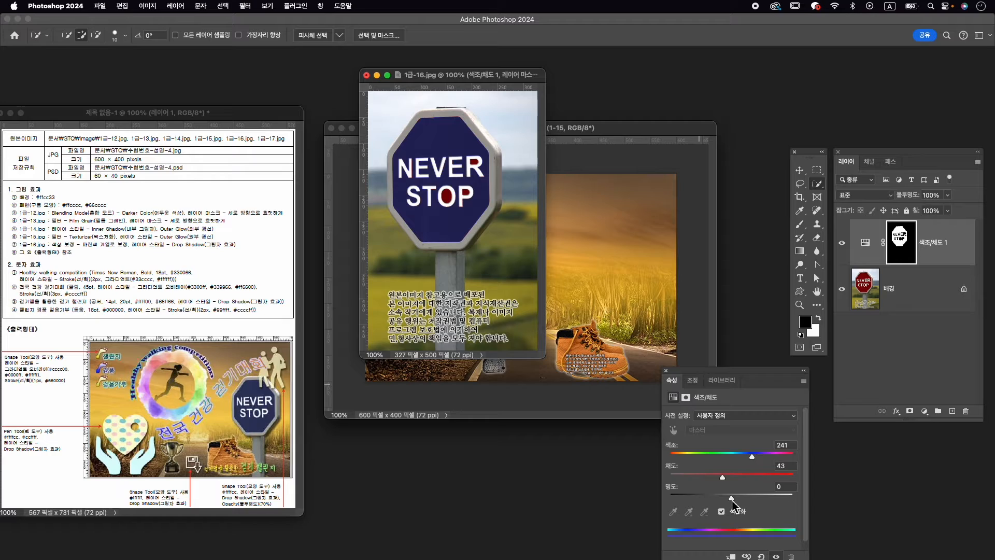
Step: Set the Hue/Saturation lightness to +3 and paint white on its mask over the red areas inside the sign's letters R, O and P
{"action": "left_click_drag", "start_coordinate": [731, 499], "coordinate": [733, 499]}
{"action": "scroll", "coordinate": [454, 160], "scroll_direction": "up", "scroll_amount": 5}
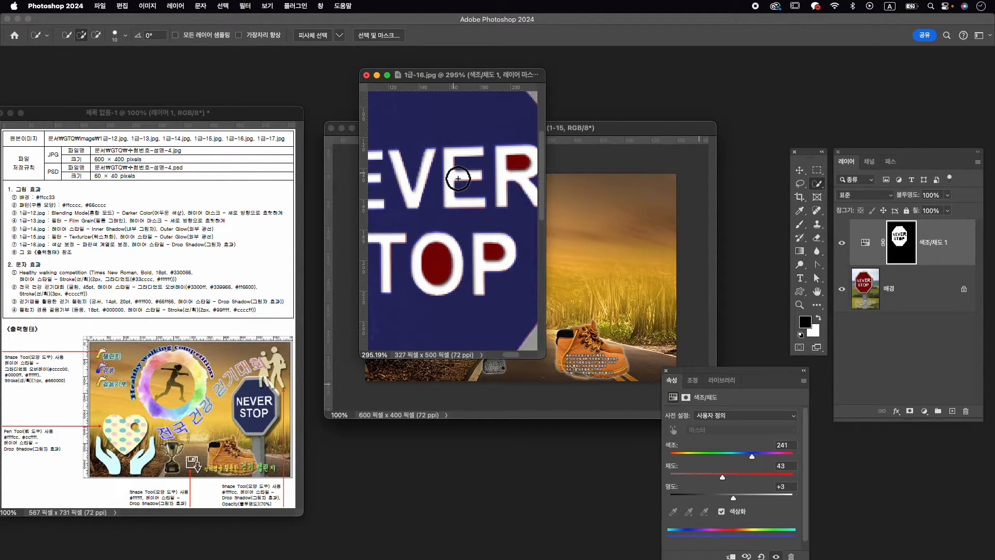
{"action": "scroll", "coordinate": [455, 171], "scroll_direction": "down", "scroll_amount": 1}
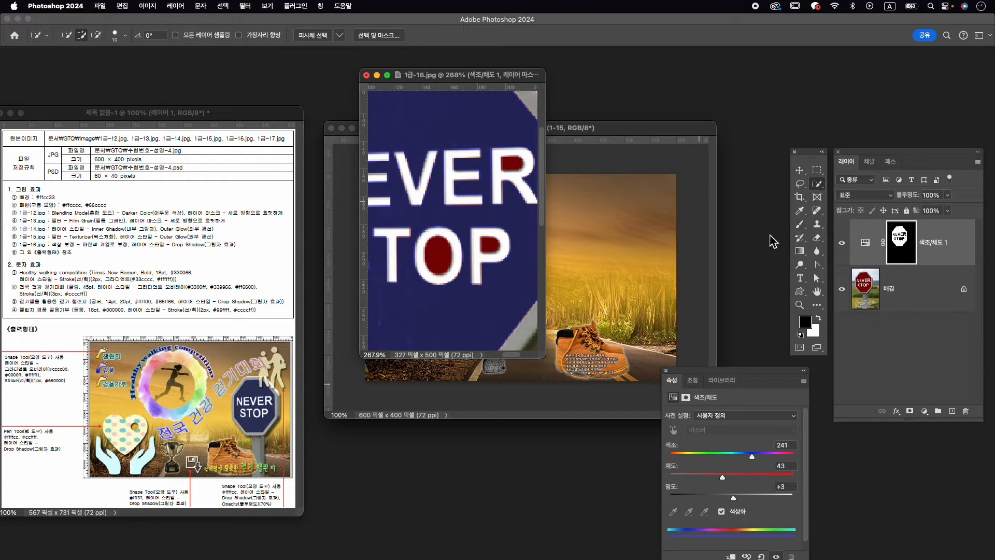
{"action": "key", "text": "b"}
{"action": "left_click", "coordinate": [819, 318]}
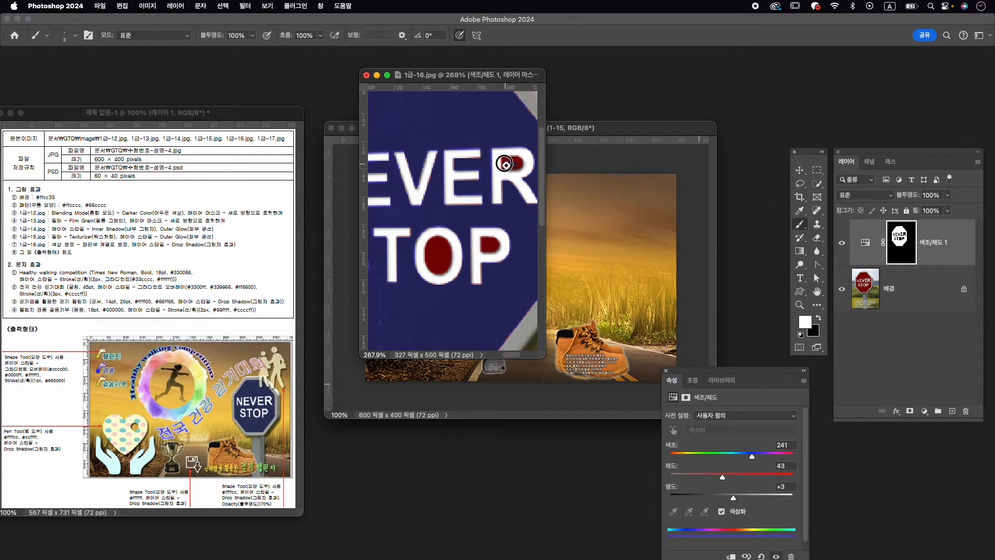
{"action": "left_click_drag", "start_coordinate": [506, 162], "coordinate": [519, 159]}
{"action": "mouse_move", "coordinate": [419, 273]}
{"action": "left_mouse_down"}
{"action": "mouse_move", "coordinate": [424, 239]}
{"action": "mouse_move", "coordinate": [427, 264]}
{"action": "mouse_move", "coordinate": [432, 240]}
{"action": "mouse_move", "coordinate": [436, 261]}
{"action": "mouse_move", "coordinate": [450, 265]}
{"action": "mouse_move", "coordinate": [445, 242]}
{"action": "mouse_move", "coordinate": [438, 237]}
{"action": "mouse_move", "coordinate": [429, 249]}
{"action": "mouse_move", "coordinate": [442, 289]}
{"action": "mouse_move", "coordinate": [451, 244]}
{"action": "mouse_move", "coordinate": [497, 234]}
{"action": "mouse_move", "coordinate": [481, 229]}
{"action": "mouse_move", "coordinate": [487, 245]}
{"action": "mouse_move", "coordinate": [415, 224]}
{"action": "mouse_move", "coordinate": [412, 206]}
{"action": "mouse_move", "coordinate": [457, 200]}
{"action": "mouse_move", "coordinate": [469, 220]}
{"action": "mouse_move", "coordinate": [450, 185]}
{"action": "mouse_move", "coordinate": [476, 212]}
{"action": "mouse_move", "coordinate": [529, 210]}
{"action": "mouse_move", "coordinate": [477, 188]}
{"action": "left_mouse_up"}
{"action": "scroll", "coordinate": [477, 188], "scroll_direction": "left", "scroll_amount": 3}
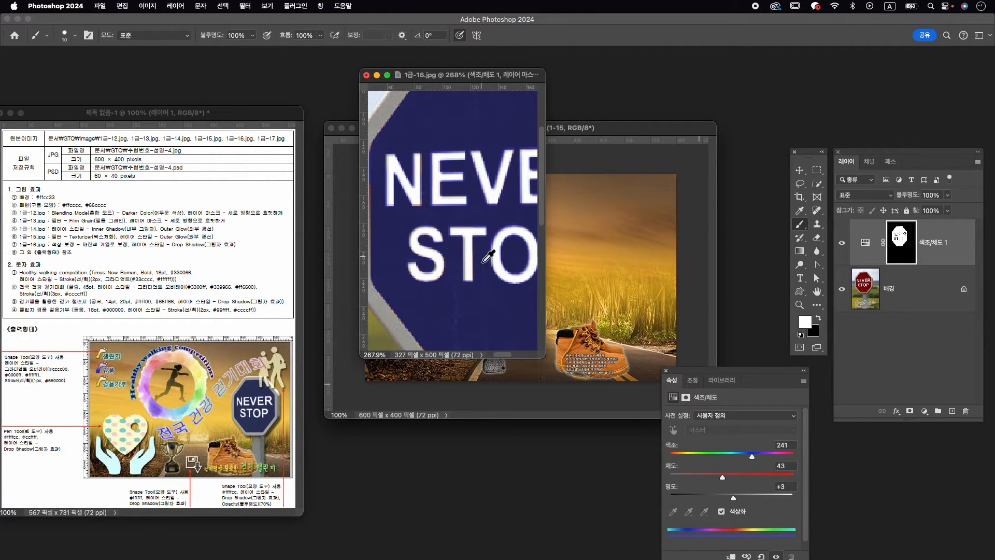
{"action": "scroll", "coordinate": [482, 255], "scroll_direction": "down", "scroll_amount": 3}
{"action": "scroll", "coordinate": [487, 250], "scroll_direction": "down", "scroll_amount": 2}
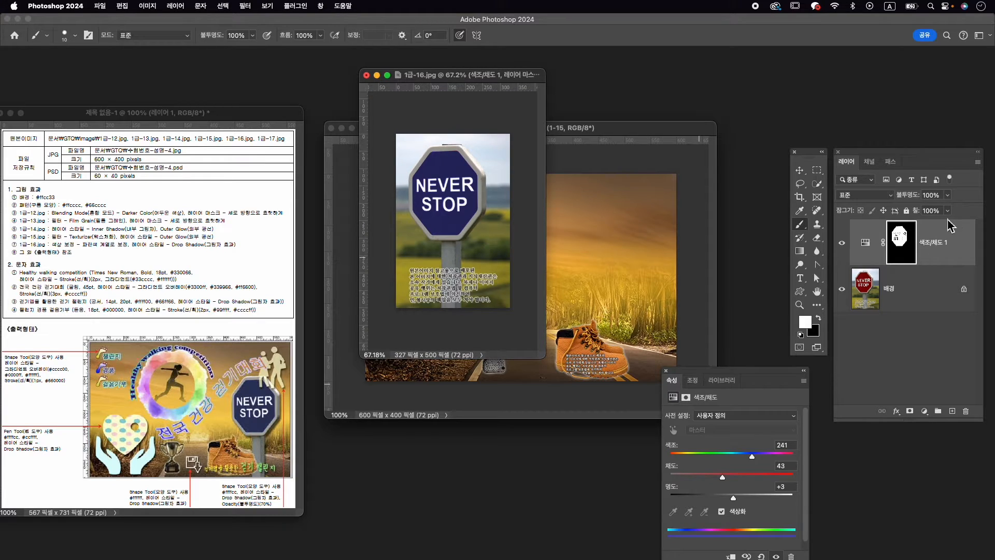
Step: Select the road sign with its post on the background layer using Object Selection and mask out its surroundings
{"action": "key", "text": "v"}
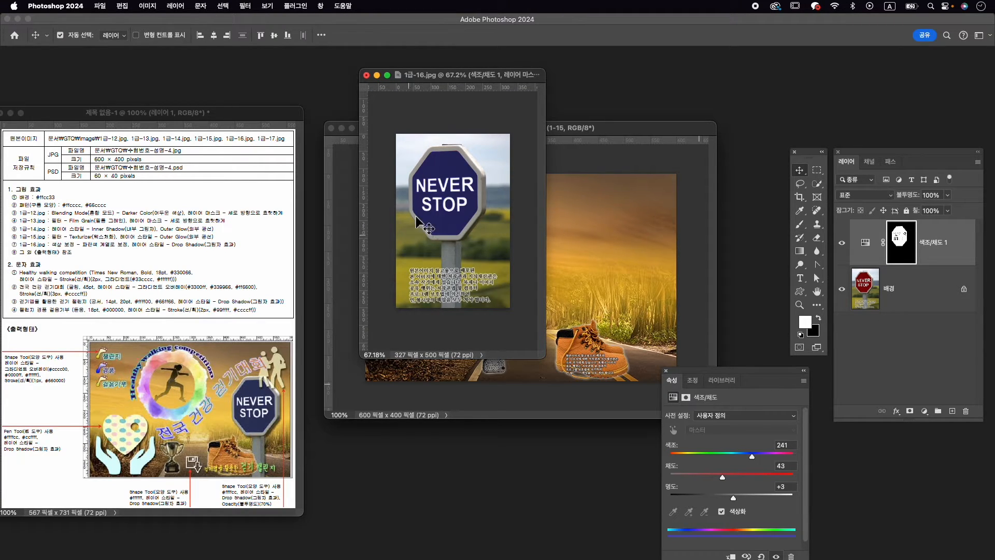
{"action": "left_click", "coordinate": [902, 289]}
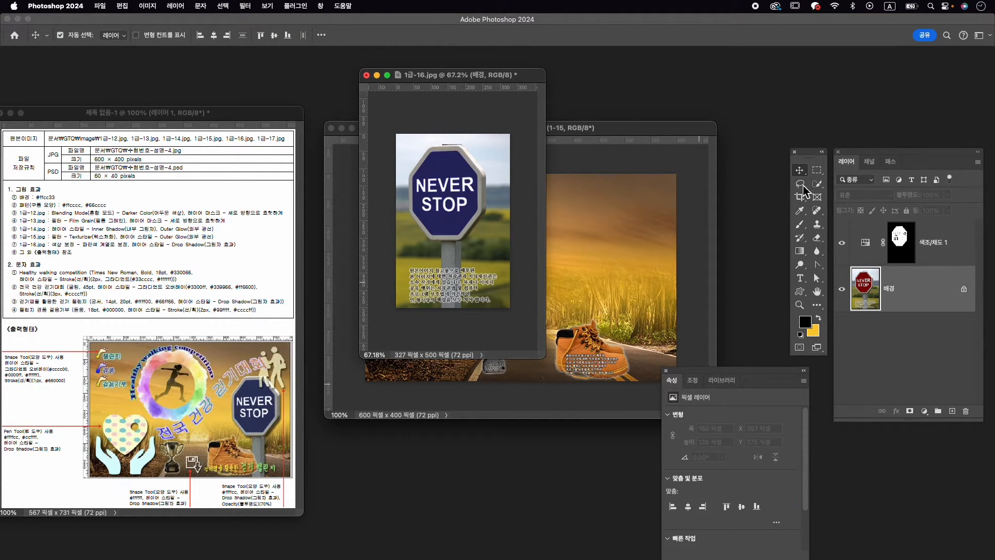
{"action": "left_click", "coordinate": [817, 183]}
{"action": "left_click", "coordinate": [860, 182]}
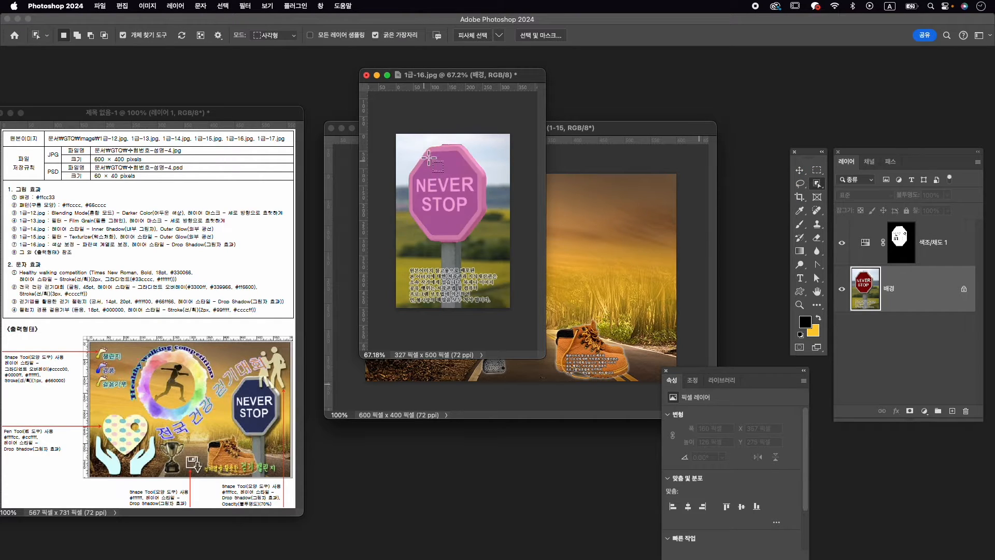
{"action": "left_click_drag", "start_coordinate": [410, 141], "coordinate": [484, 307]}
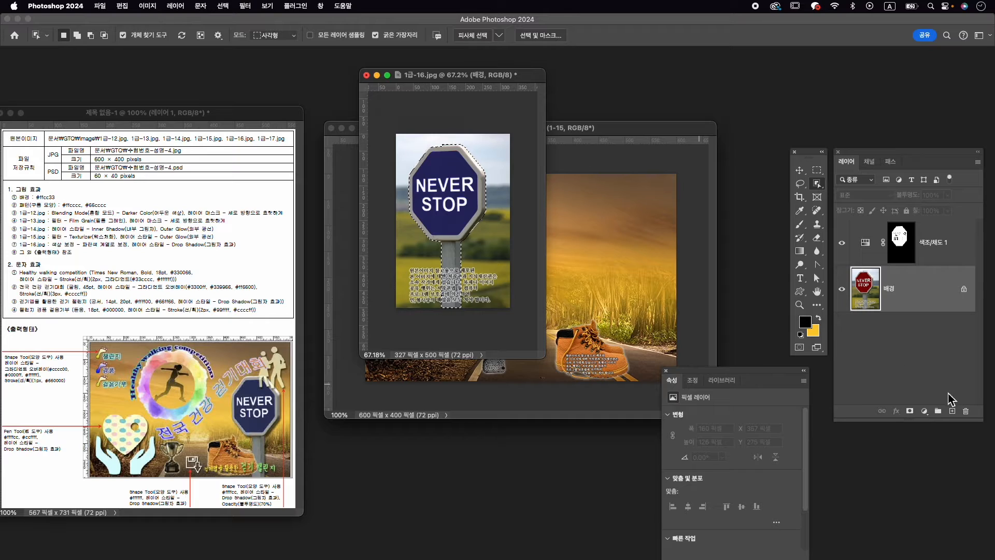
{"action": "left_click", "coordinate": [909, 411]}
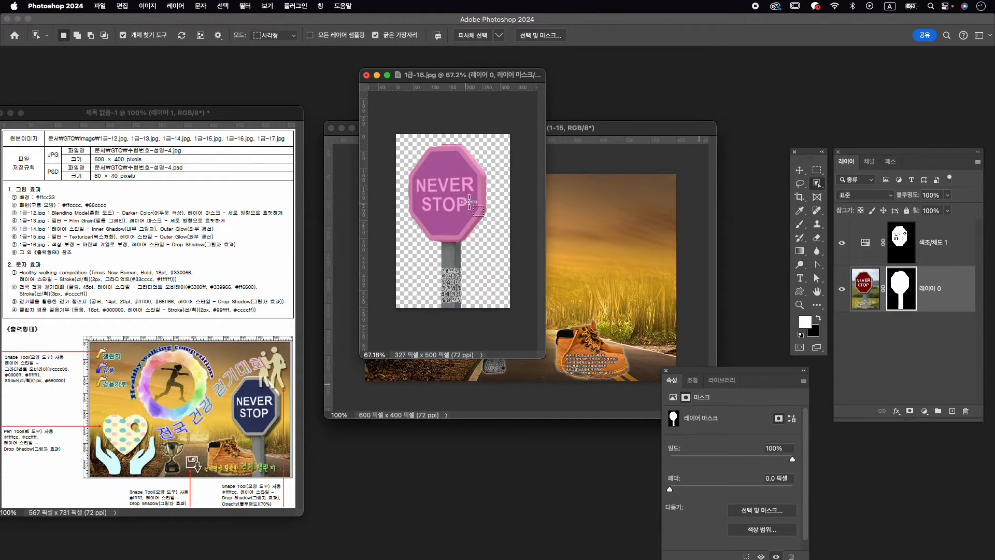
Step: Stamp the visible layers into a new layer, move it into 수험번호-성명-4.psd, and close 1급-16.jpg without saving
{"action": "left_click", "coordinate": [947, 250]}
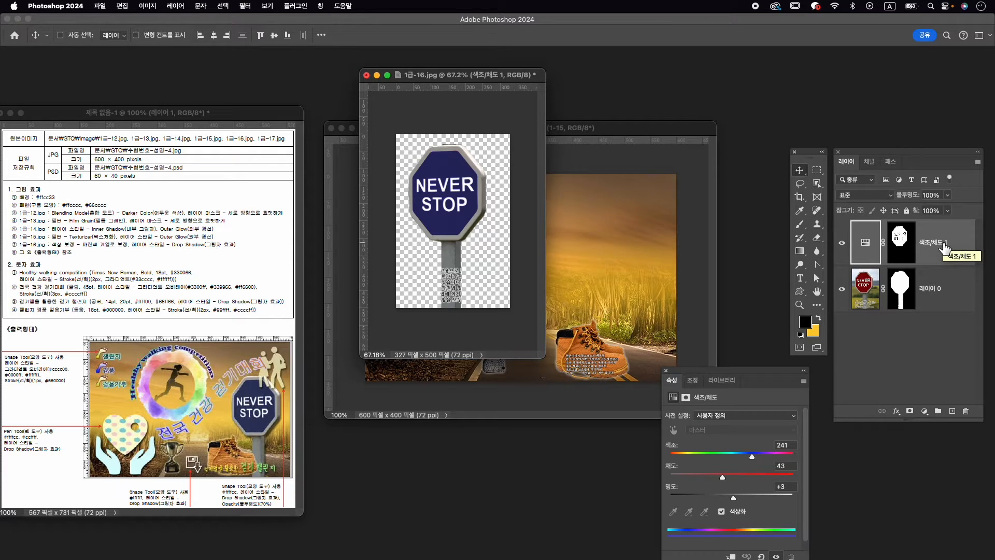
{"action": "key", "text": "super+alt+shift+e"}
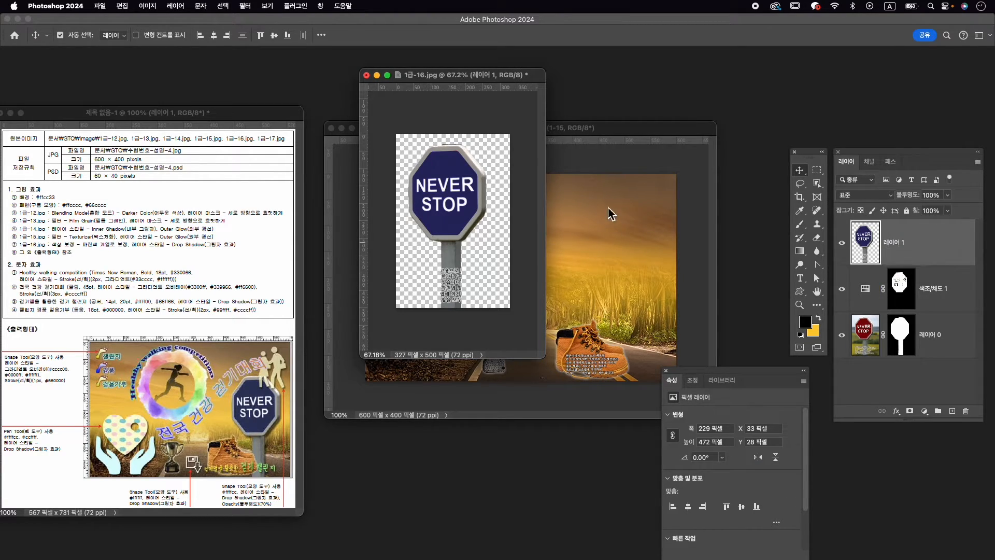
{"action": "left_click_drag", "start_coordinate": [461, 199], "coordinate": [582, 289]}
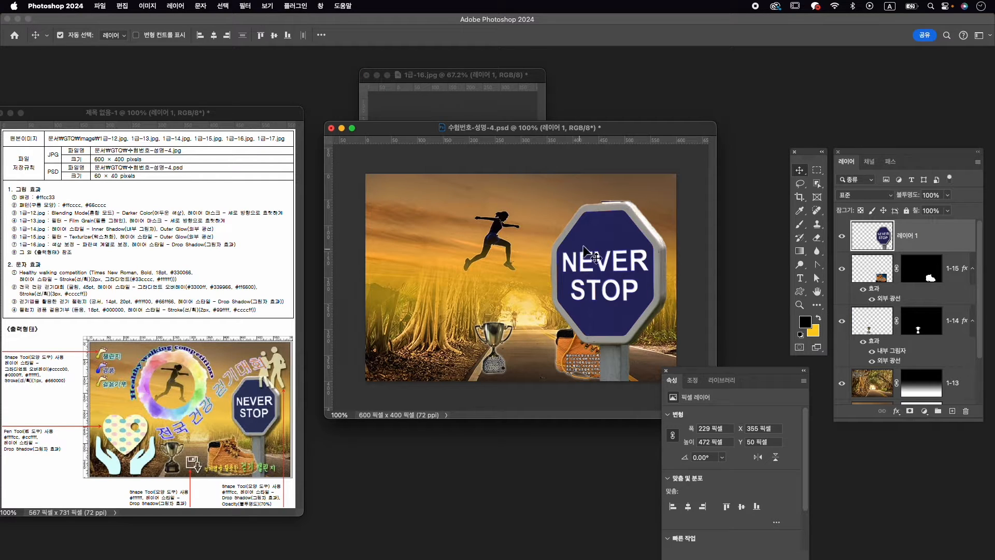
{"action": "left_click", "coordinate": [366, 75]}
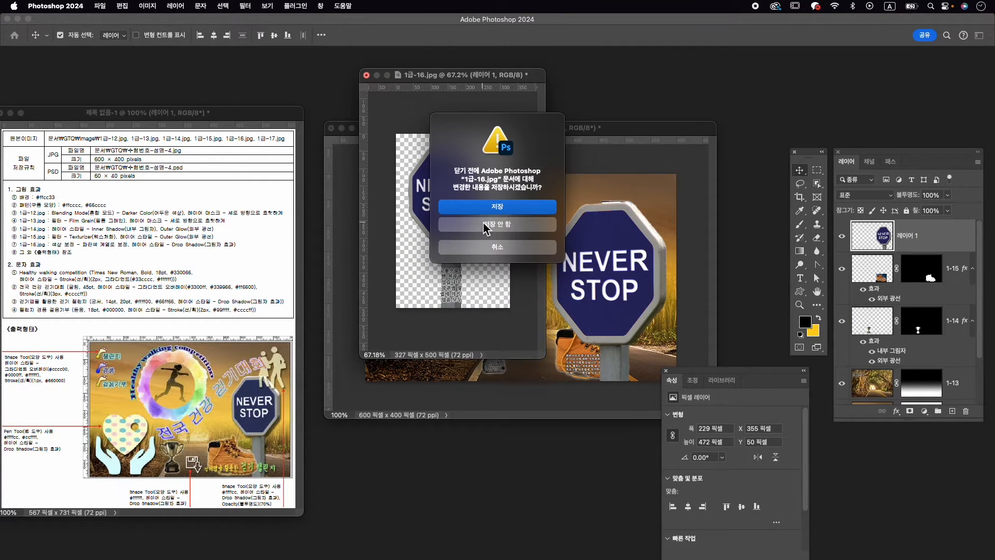
{"action": "left_click", "coordinate": [486, 225]}
Step: Rename the sign layer 1-16 and give it a Drop Shadow with the default settings
{"action": "double_click", "coordinate": [918, 240]}
{"action": "type", "text": "1-16"}
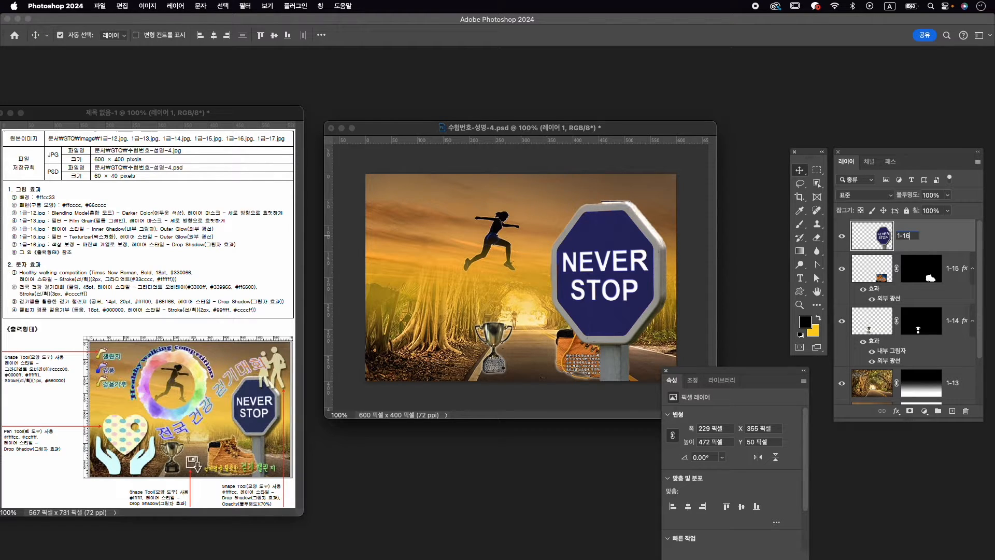
{"action": "key", "text": "Return"}
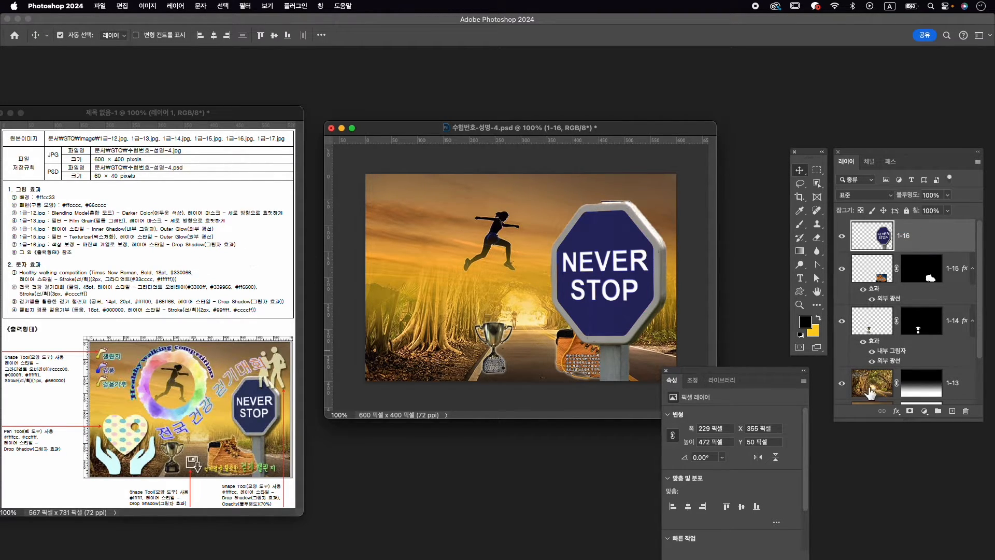
{"action": "left_click", "coordinate": [896, 412]}
{"action": "left_click", "coordinate": [904, 536]}
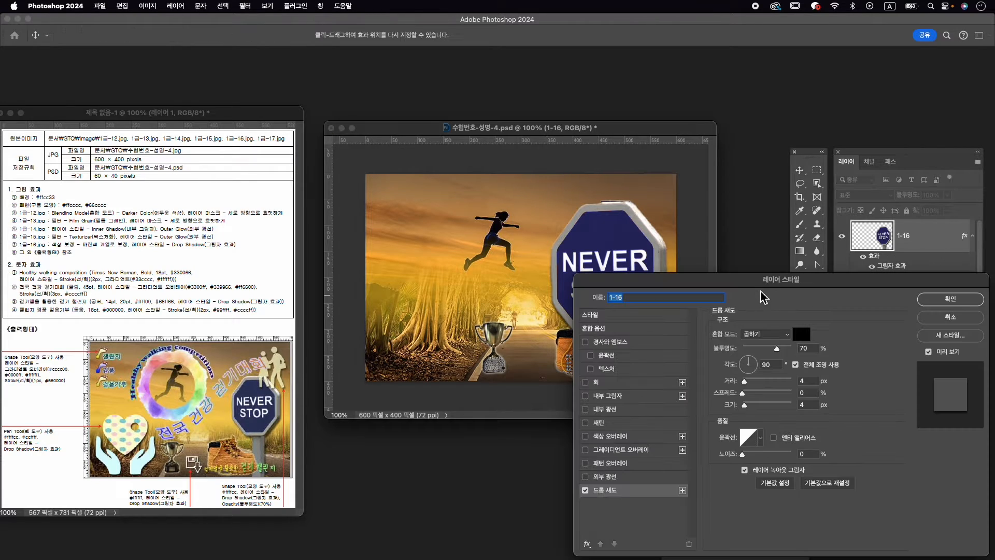
{"action": "left_click", "coordinate": [940, 300]}
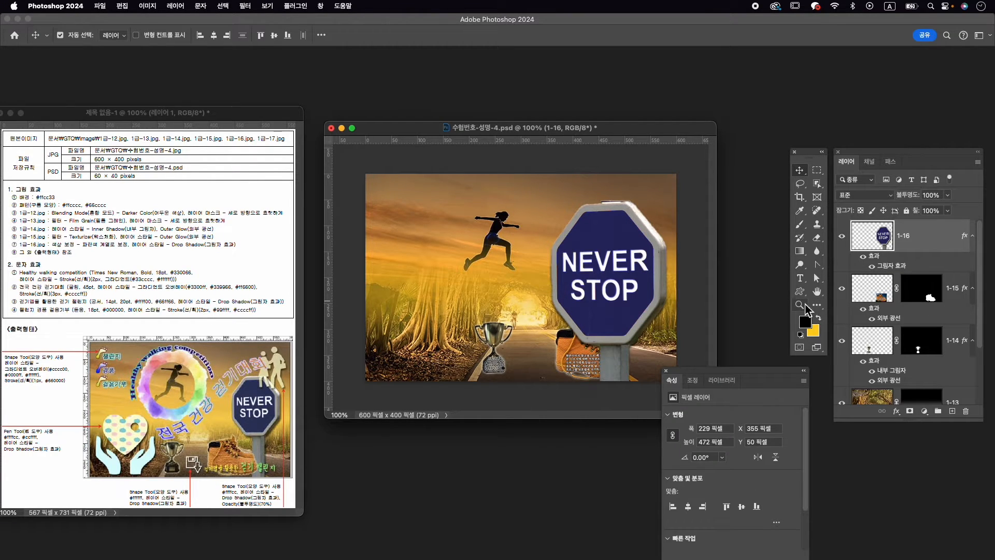
Step: Scale the sign proportionally to about 70.58% and place it over the road beside the boot, as in the reference image
{"action": "key", "text": "super+t"}
{"action": "left_click_drag", "start_coordinate": [554, 200], "coordinate": [591, 232]}
{"action": "left_click_drag", "start_coordinate": [622, 265], "coordinate": [623, 231]}
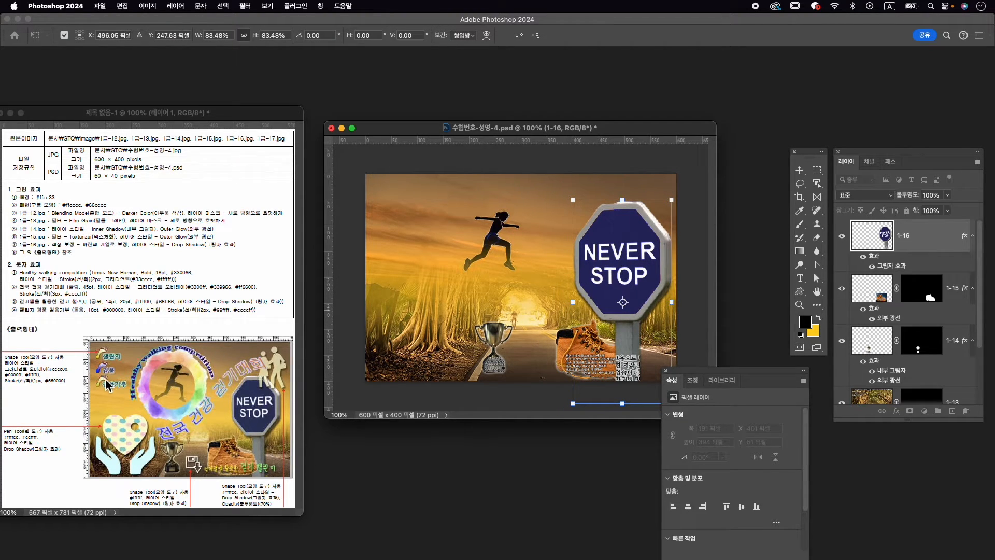
{"action": "left_click_drag", "start_coordinate": [572, 200], "coordinate": [582, 220]}
{"action": "left_click_drag", "start_coordinate": [626, 246], "coordinate": [589, 223]}
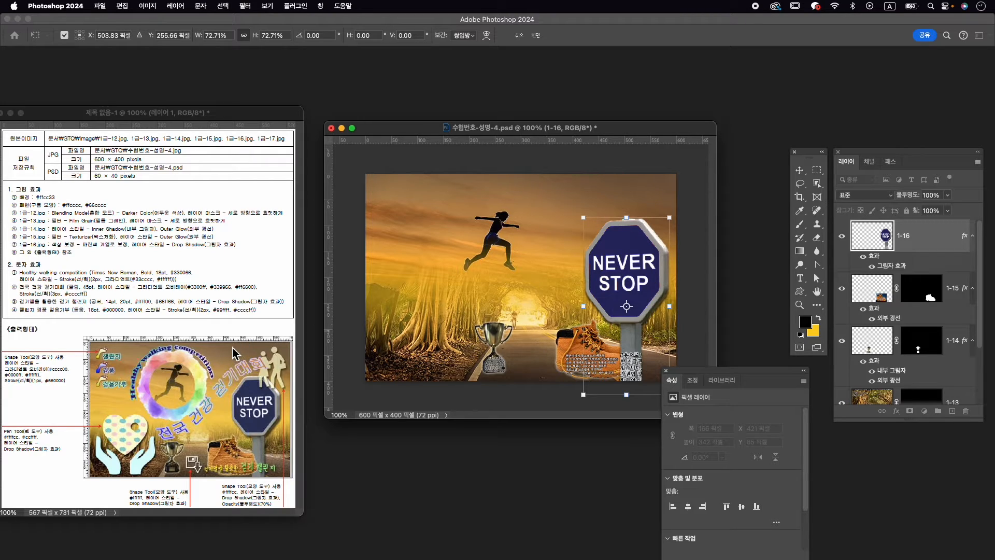
{"action": "left_click", "coordinate": [613, 258]}
{"action": "left_click_drag", "start_coordinate": [667, 220], "coordinate": [664, 225]}
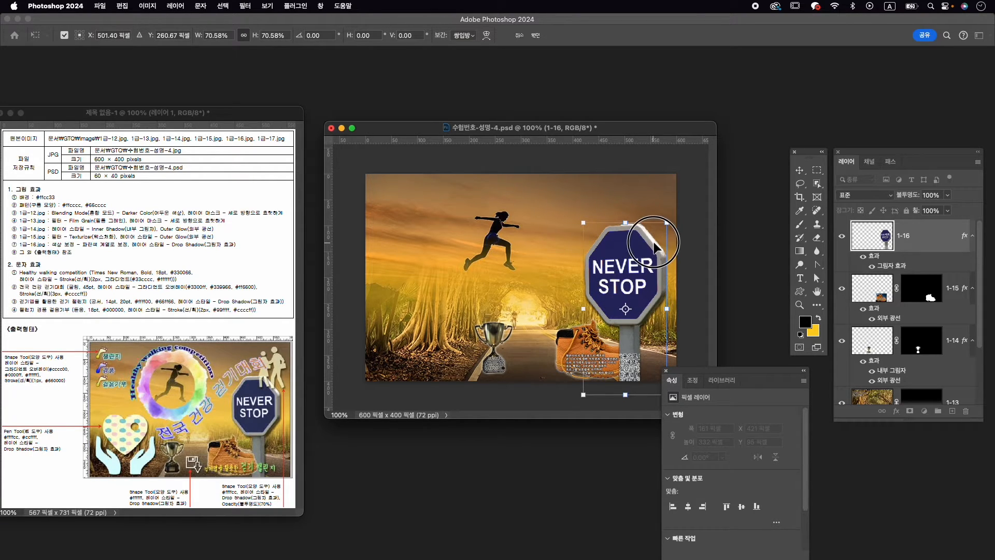
Step: Nudge the sign to about X 502.40, Y 251.67 px, apply the transform, and move layer 1-15 above layer 1-16
{"action": "key", "text": "Right"}
{"action": "key", "text": "Up"}
{"action": "key", "text": "Up"}
{"action": "key", "text": "Up"}
{"action": "key", "text": "Up"}
{"action": "key", "text": "Up"}
{"action": "key", "text": "Up"}
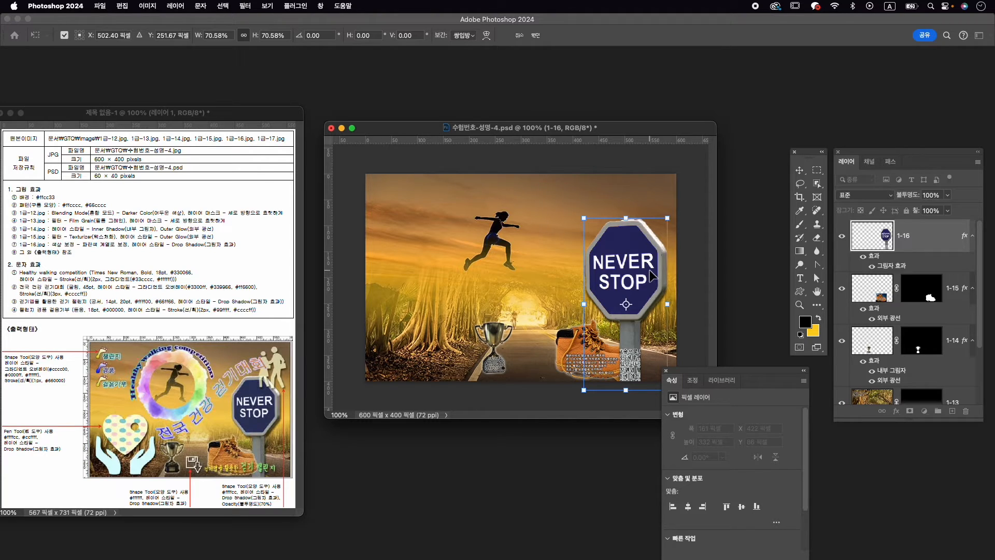
{"action": "key", "text": "Return"}
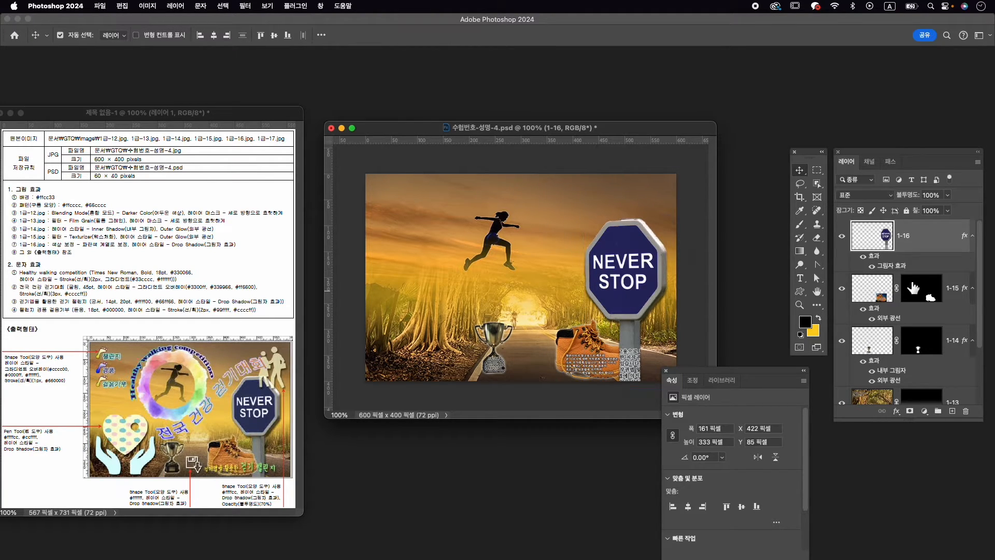
{"action": "left_click_drag", "start_coordinate": [963, 292], "coordinate": [927, 222]}
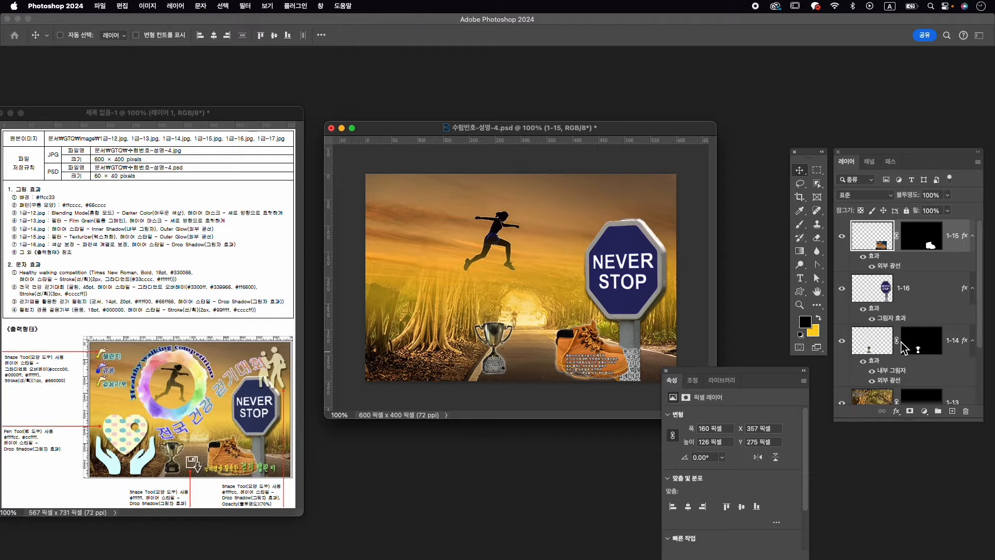
Step: Open 1급-17.jpg from the Image folder and move its window away from the reference sheet
{"action": "key", "text": "super+o"}
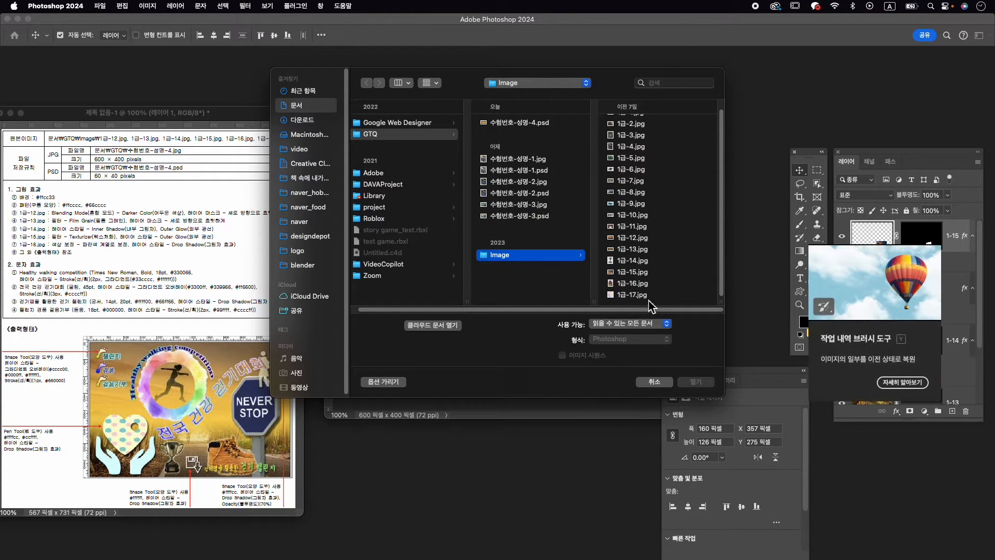
{"action": "left_click", "coordinate": [645, 294]}
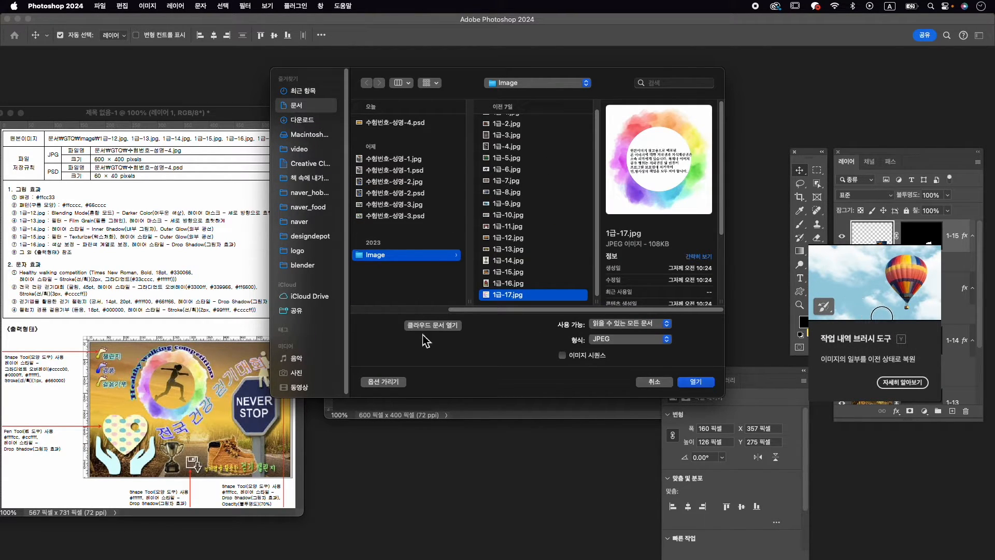
{"action": "left_click", "coordinate": [693, 382]}
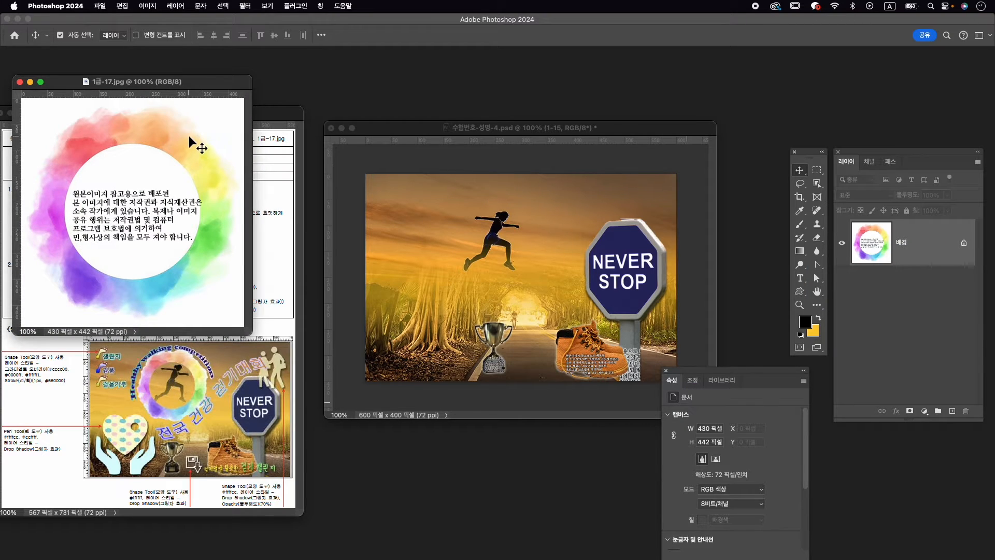
{"action": "left_click_drag", "start_coordinate": [195, 83], "coordinate": [529, 83]}
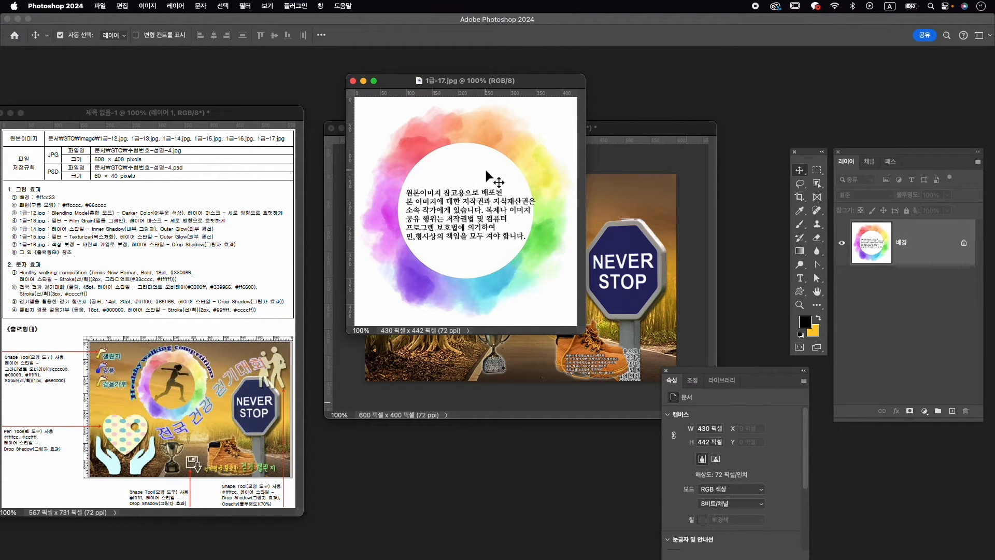
Step: Select all white areas with the Magic Wand at tolerance 10, then add the text inside the ring with Quick Selection
{"action": "left_click", "coordinate": [817, 184]}
{"action": "left_click", "coordinate": [870, 202]}
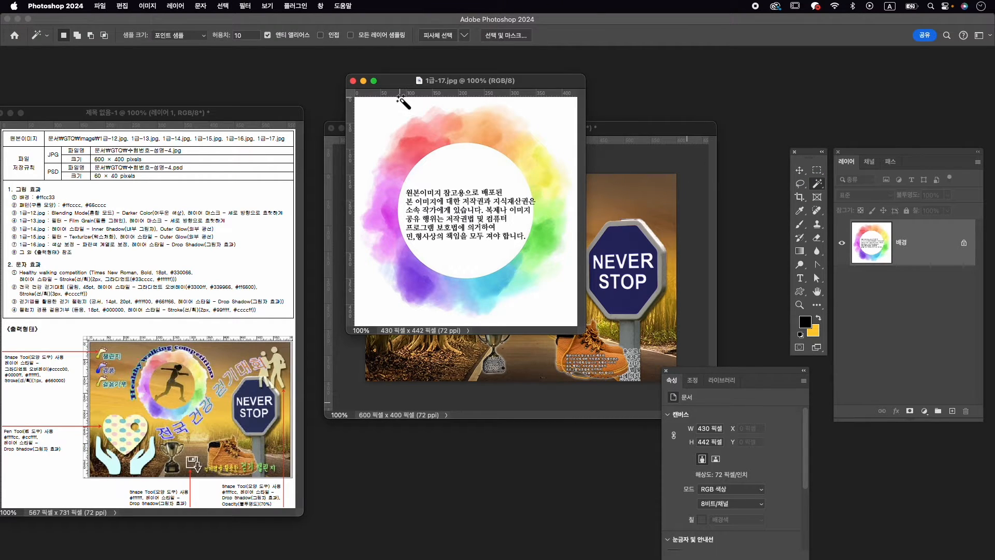
{"action": "left_click", "coordinate": [336, 36]}
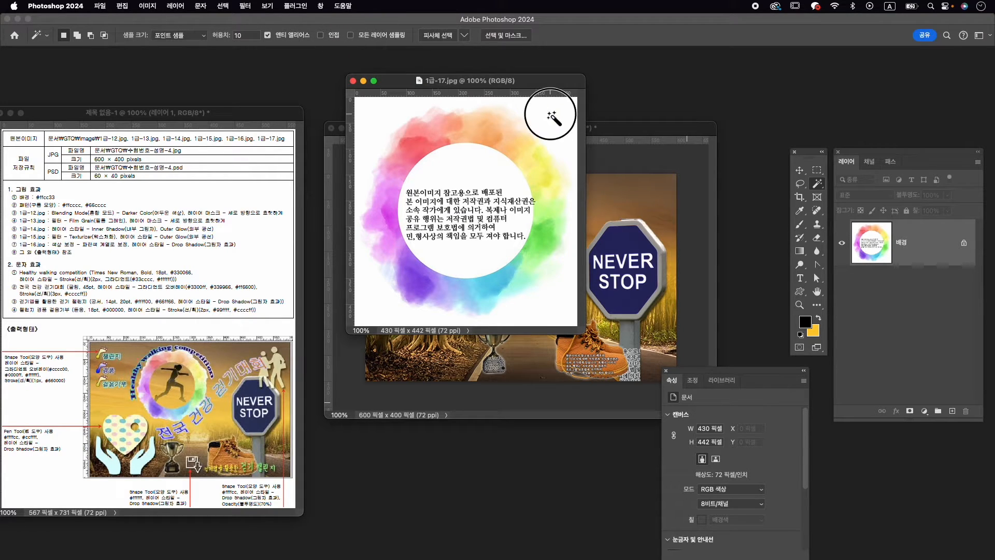
{"action": "left_click", "coordinate": [550, 112]}
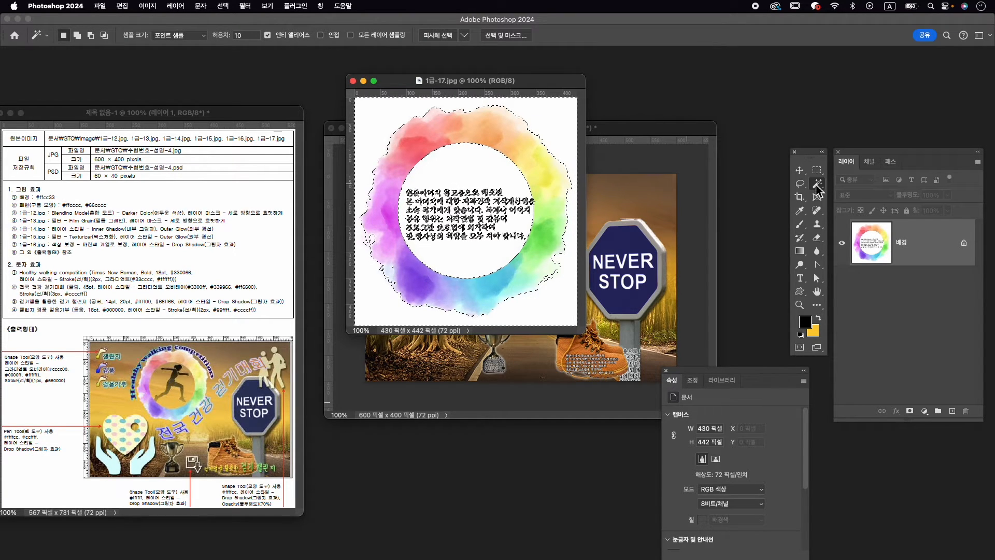
{"action": "right_click", "coordinate": [817, 187]}
{"action": "left_click", "coordinate": [858, 195]}
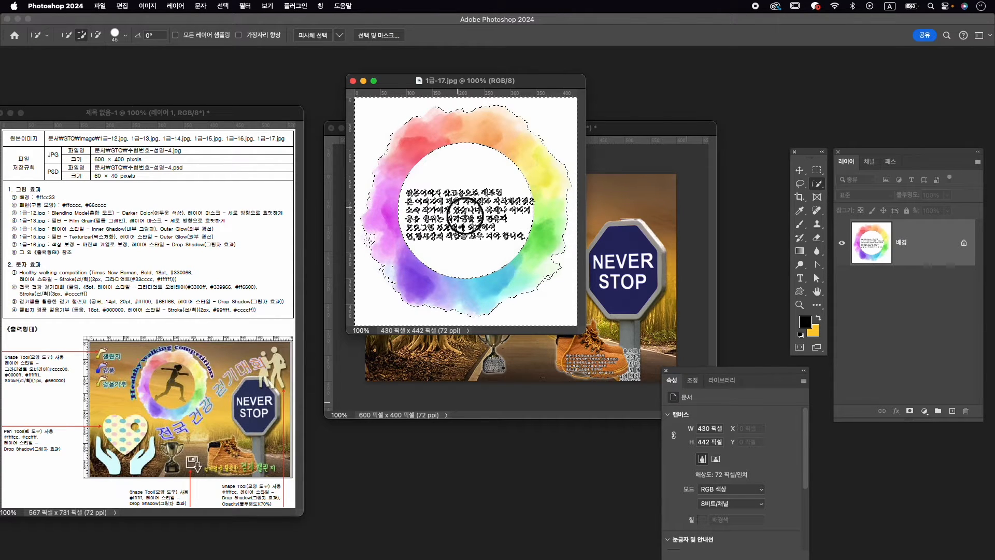
{"action": "key", "text": "bracketleft"}
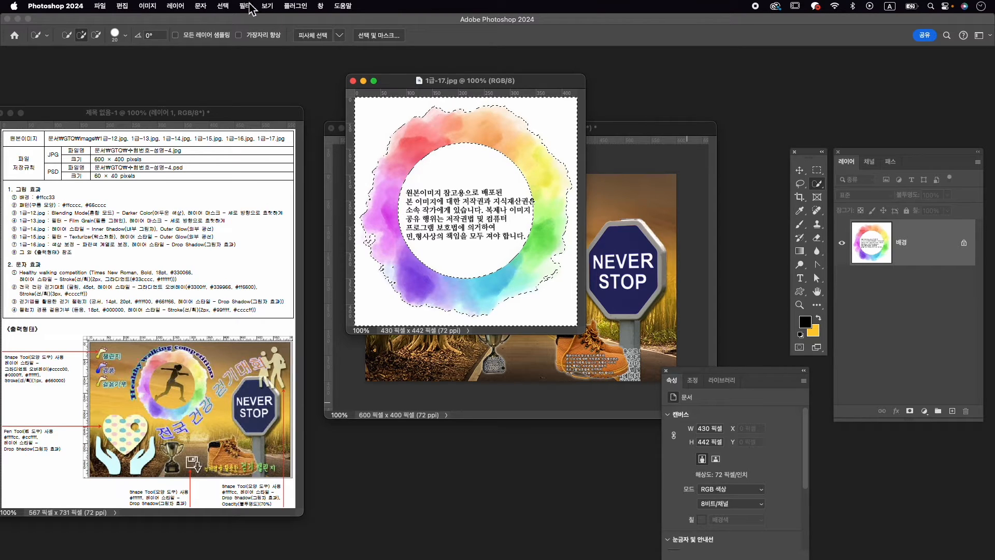
Step: Invert the selection and add a layer mask that isolates the watercolour ring
{"action": "left_click", "coordinate": [223, 6]}
{"action": "left_click", "coordinate": [237, 49]}
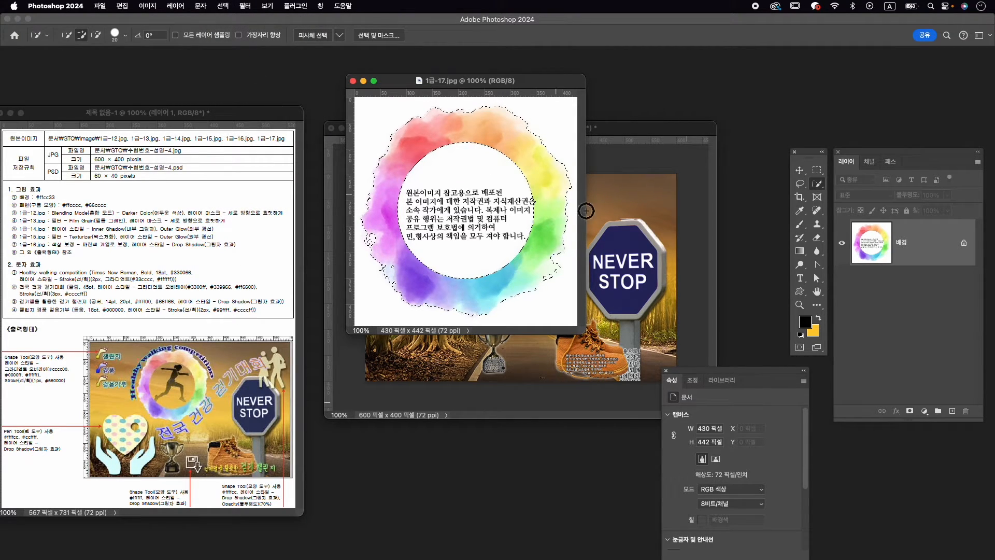
{"action": "left_click", "coordinate": [910, 411]}
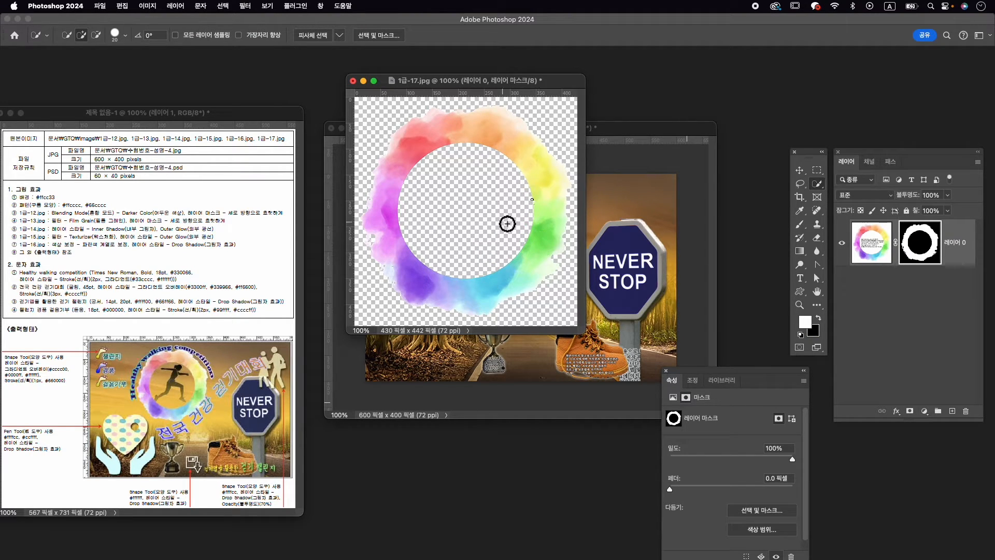
Step: Move the masked ring into 수험번호-성명-4.psd and scale it to about 51.70% around the running figure at about X 247.94, Y 136.91 px
{"action": "key", "text": "v"}
{"action": "left_click_drag", "start_coordinate": [547, 204], "coordinate": [517, 222]}
{"action": "key", "text": "ctrl+t"}
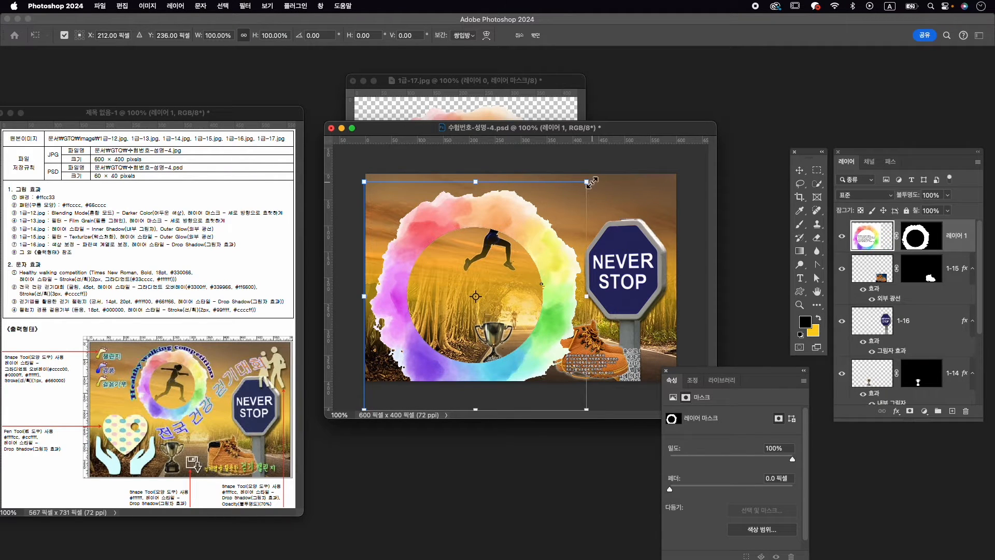
{"action": "left_click_drag", "start_coordinate": [592, 180], "coordinate": [524, 210]}
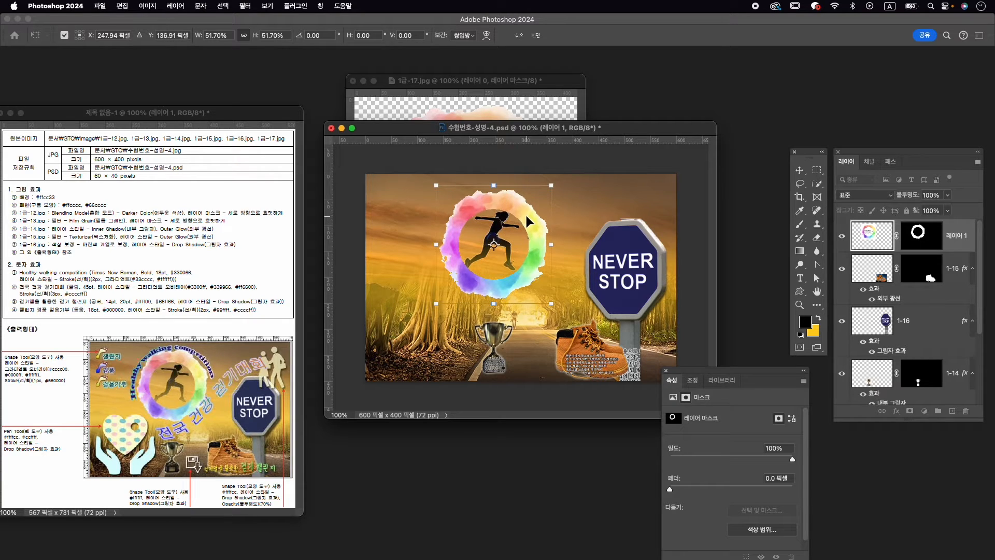
{"action": "key", "text": "Return"}
Step: Rename the ring layer as 1-17 and close 1급-17.jpg without saving its changes
{"action": "double_click", "coordinate": [963, 241]}
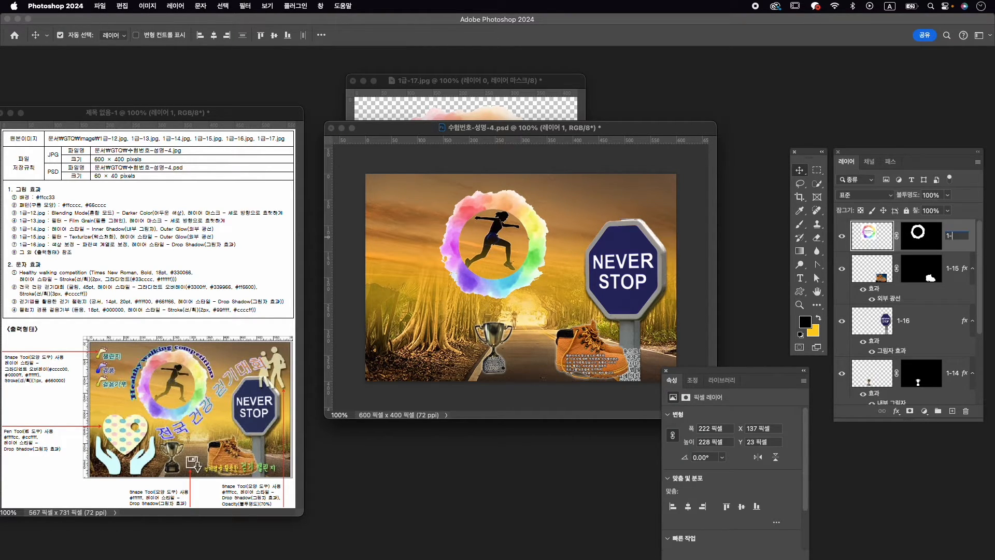
{"action": "key", "text": "Return"}
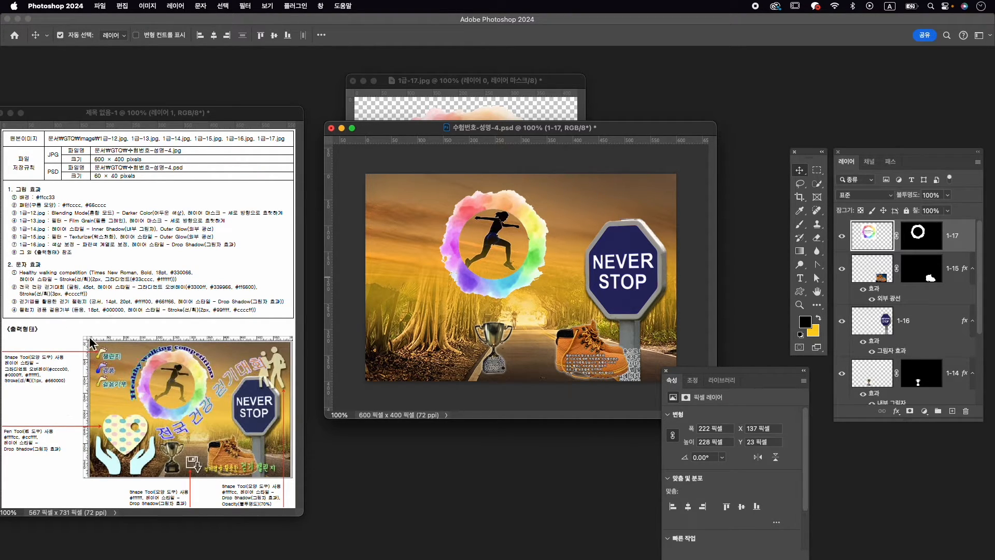
{"action": "left_click", "coordinate": [353, 81]}
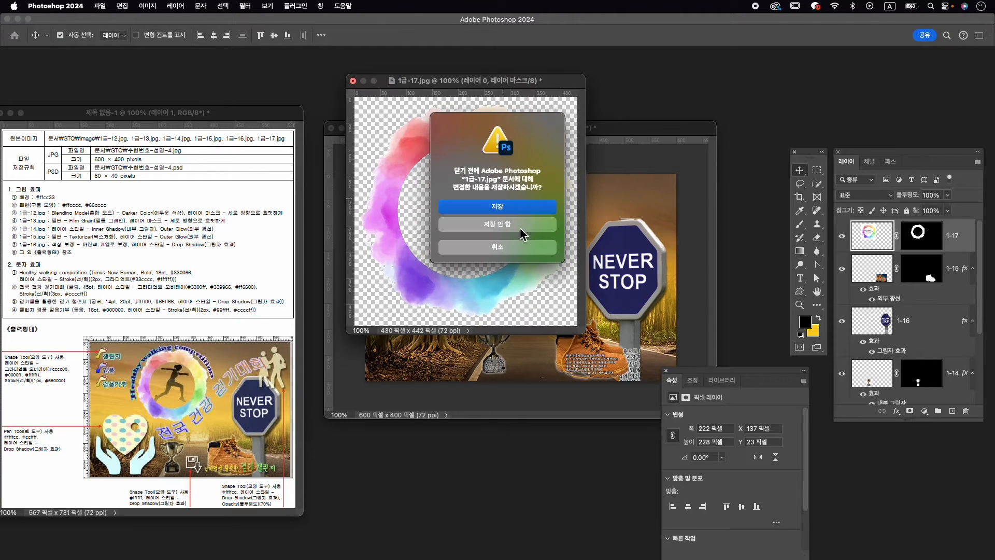
{"action": "left_click", "coordinate": [526, 221]}
Step: Search the custom shapes for 발, choose the left-foot shape, and draw it about 29 × 71 px in the canvas's upper-left corner
{"action": "left_click", "coordinate": [320, 5]}
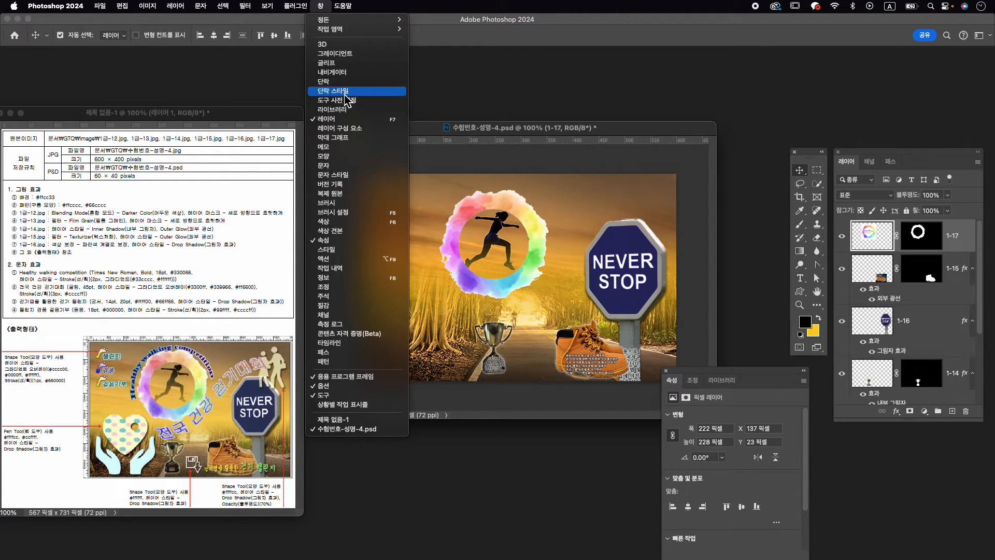
{"action": "left_click", "coordinate": [337, 155]}
{"action": "left_click", "coordinate": [797, 85]}
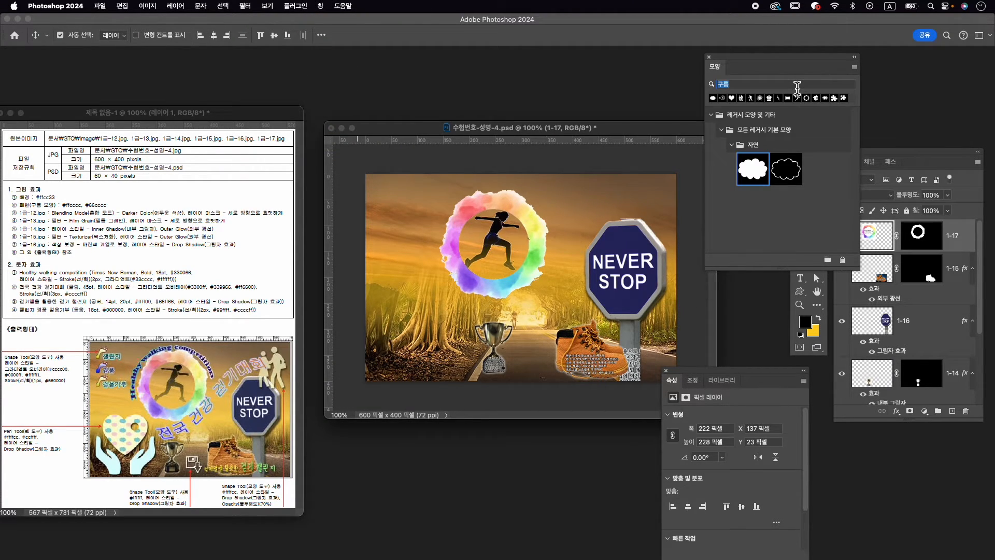
{"action": "type", "text": "발"}
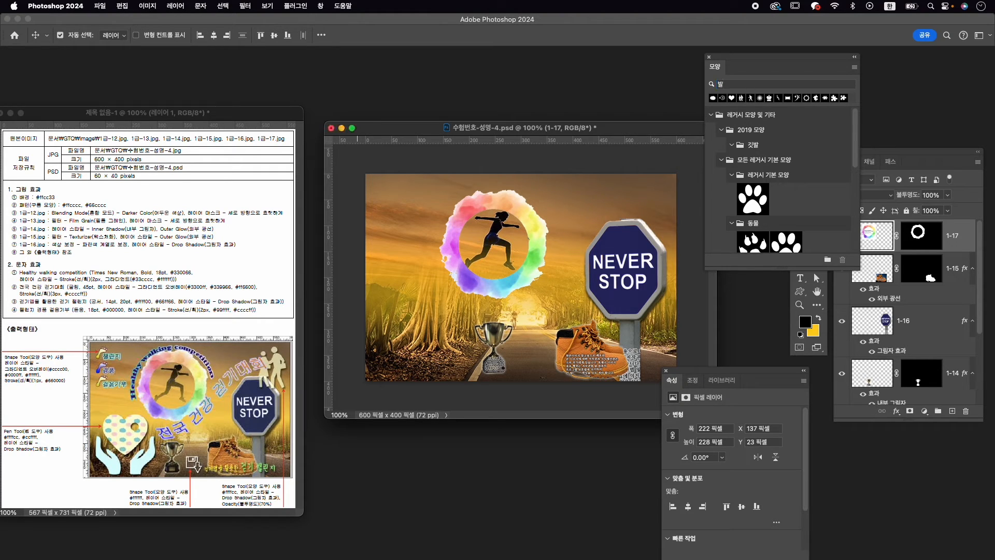
{"action": "scroll", "coordinate": [808, 212], "scroll_direction": "down", "scroll_amount": 8}
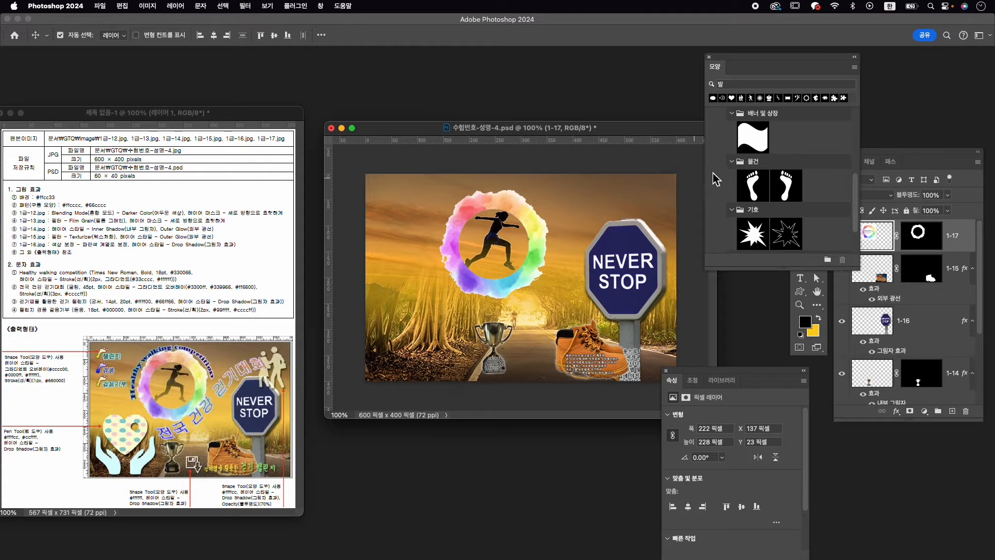
{"action": "left_click", "coordinate": [756, 191]}
{"action": "left_click", "coordinate": [799, 290]}
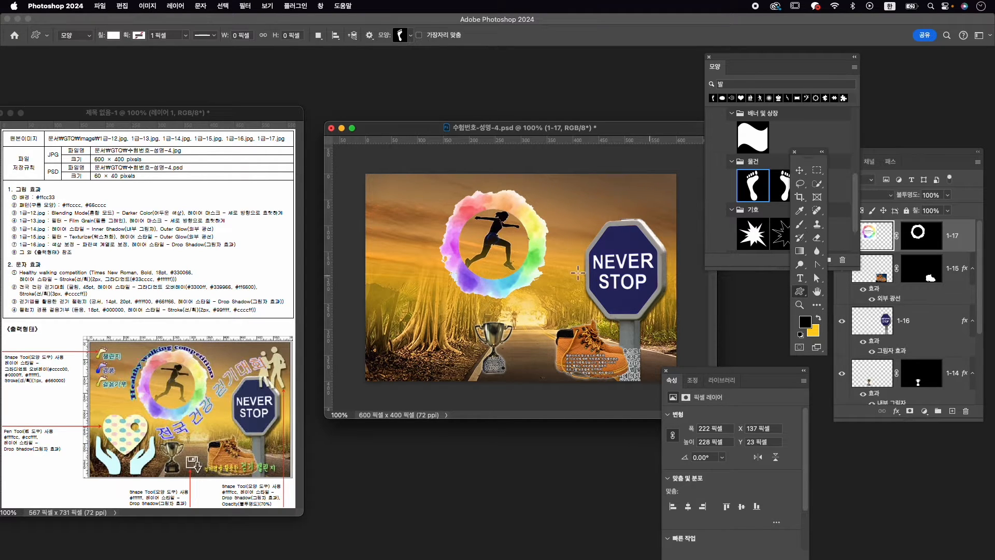
{"action": "left_click_drag", "start_coordinate": [375, 179], "coordinate": [389, 215]}
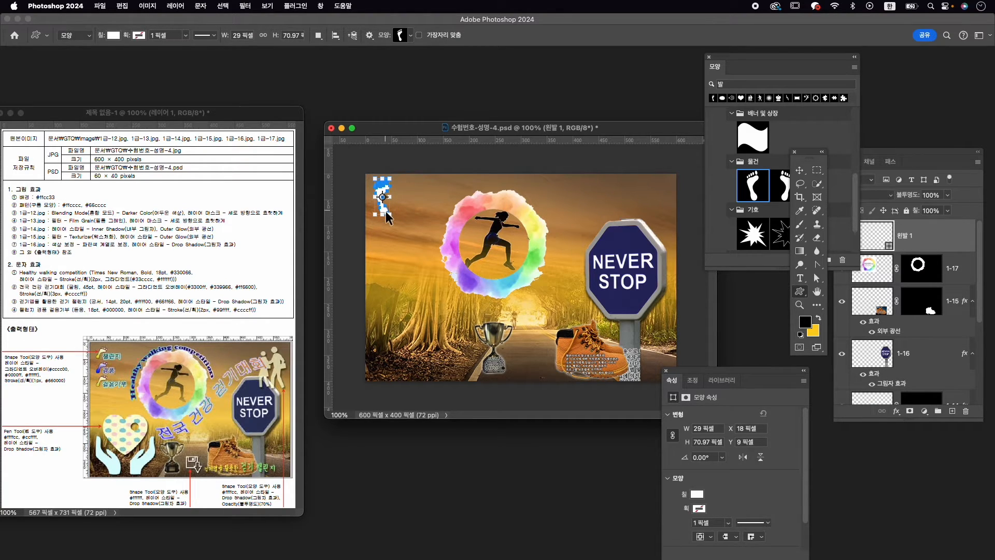
Step: Scale the foot shape to about 24 × 34 px, rotate it to about 30°, and place it at about X 19, Y 11 px
{"action": "key", "text": "super+t"}
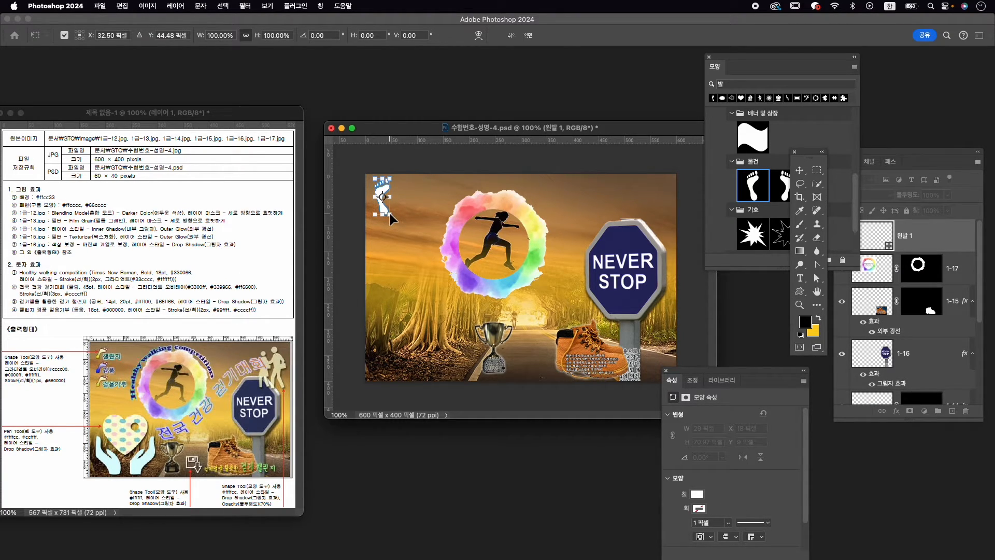
{"action": "left_click_drag", "start_coordinate": [390, 212], "coordinate": [401, 177]}
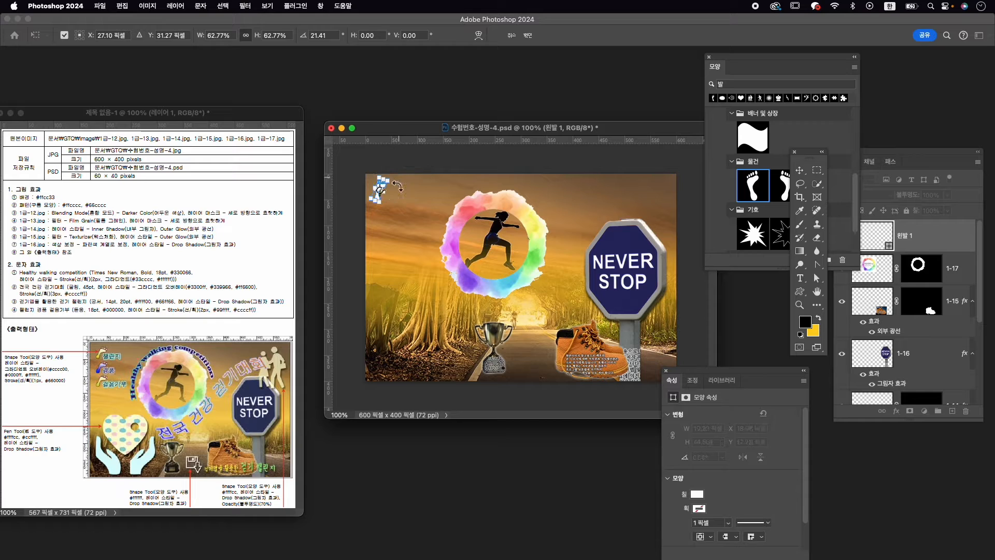
{"action": "key", "text": "Up"}
{"action": "key", "text": "Up"}
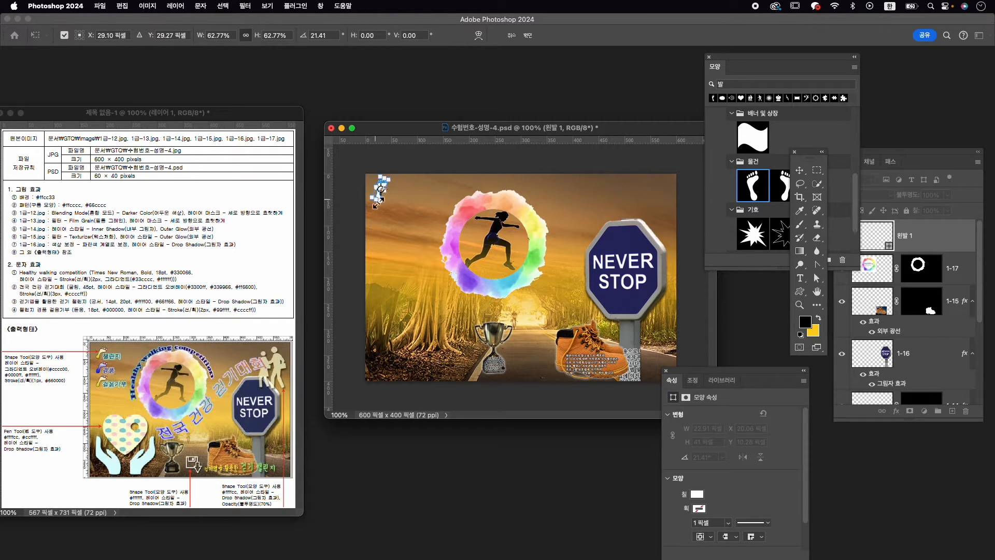
{"action": "scroll", "coordinate": [406, 233], "scroll_direction": "up", "scroll_amount": 2}
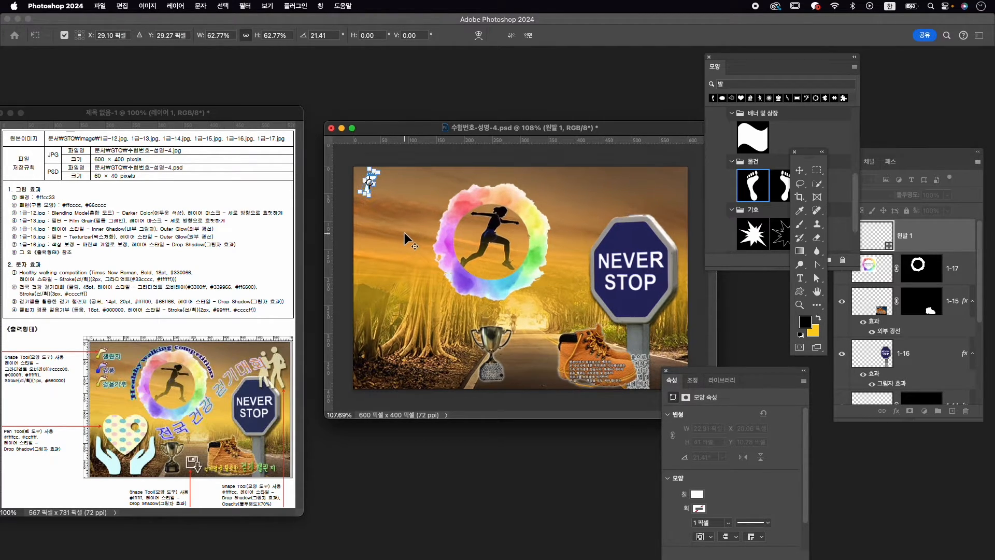
{"action": "left_click_drag", "start_coordinate": [370, 197], "coordinate": [367, 193]}
{"action": "left_click_drag", "start_coordinate": [394, 162], "coordinate": [400, 170]}
{"action": "key", "text": "Return"}
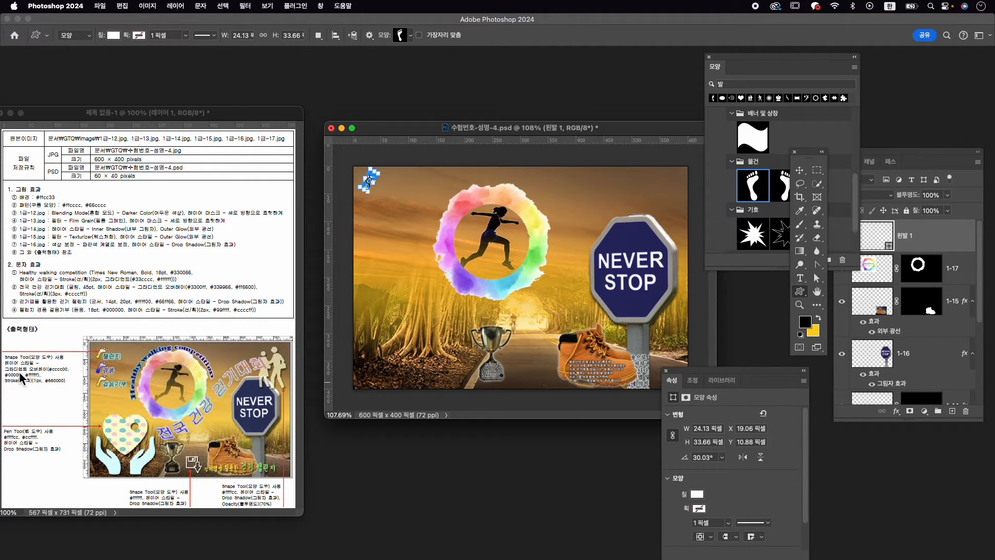
Step: Add a Gradient Overlay to the foot shape and set the gradient's start colour stop to #cccc00
{"action": "left_click", "coordinate": [897, 411]}
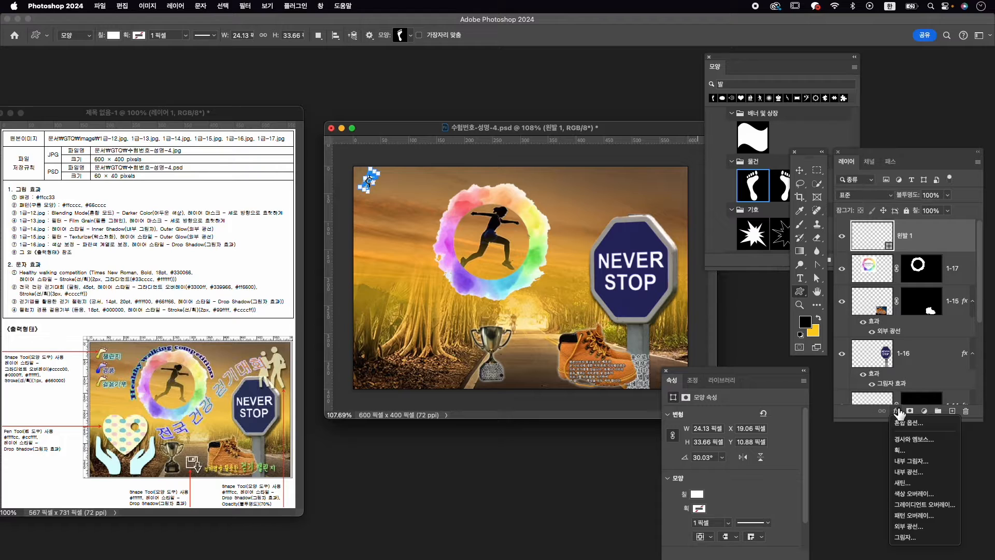
{"action": "left_click", "coordinate": [938, 504]}
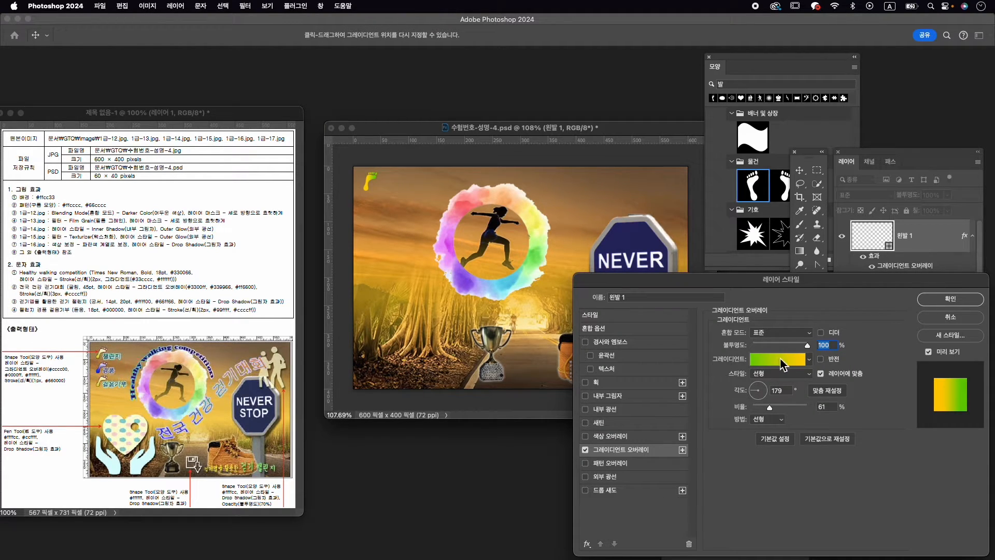
{"action": "left_click", "coordinate": [782, 360]}
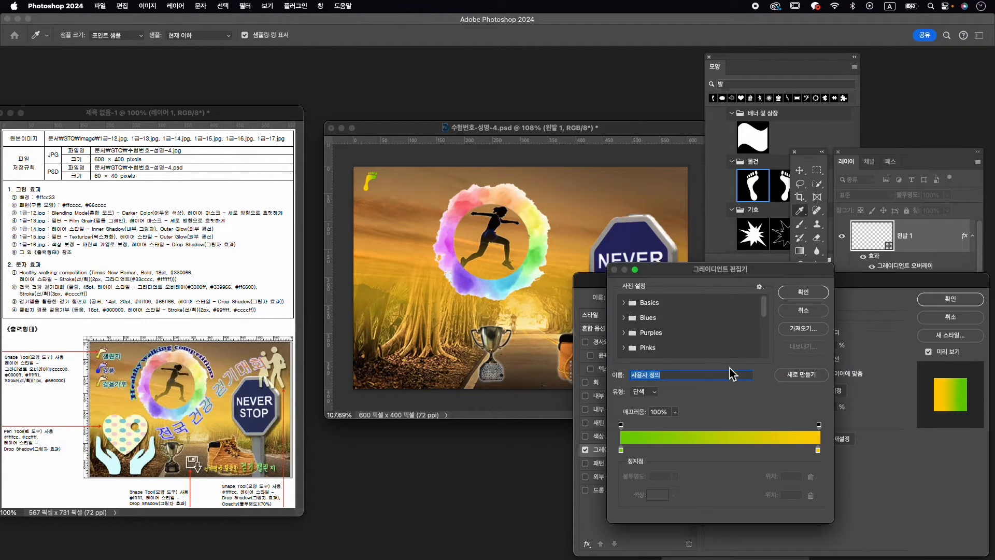
{"action": "double_click", "coordinate": [620, 451]}
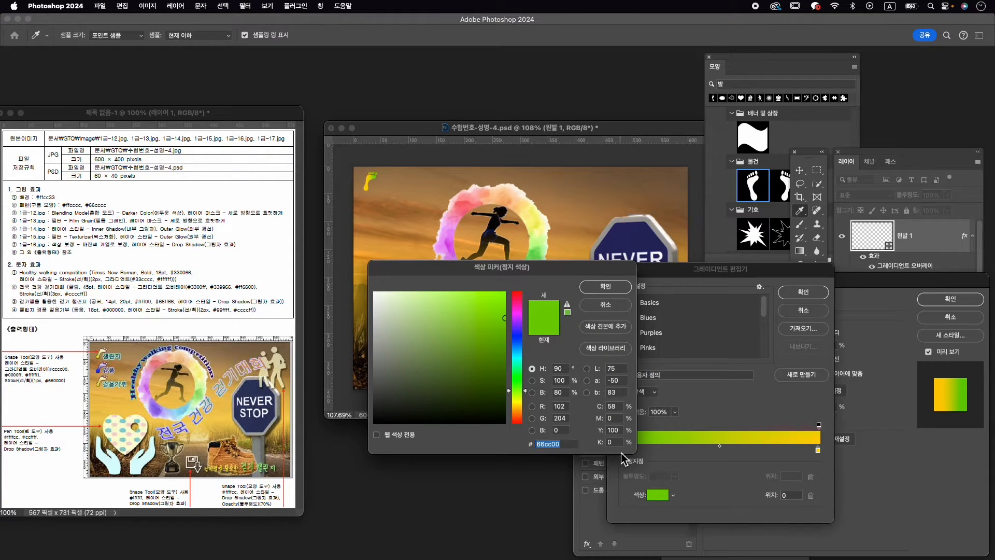
{"action": "type", "text": "cccc00"}
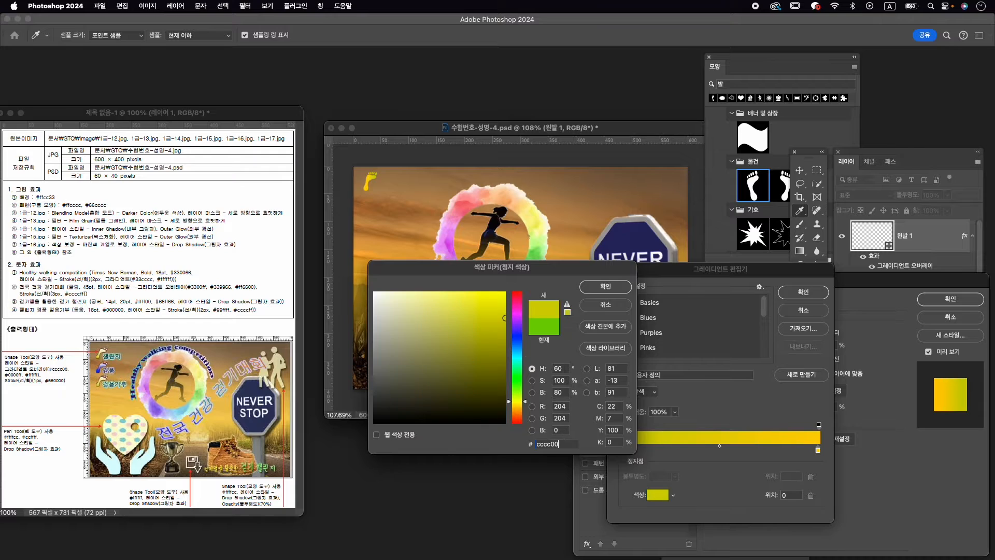
{"action": "key", "text": "Return"}
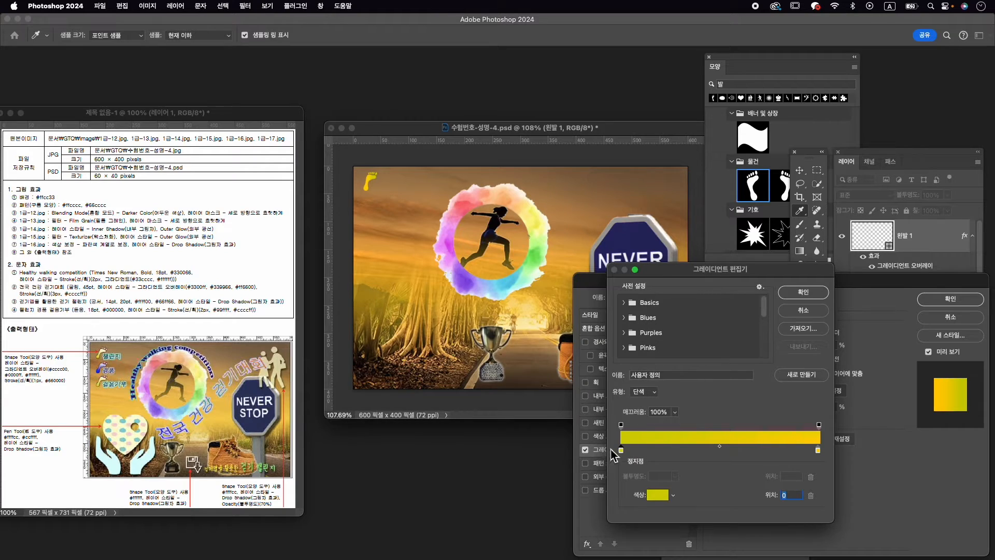
Step: Set the gradient's end colour stop to white (#ffffff) and turn the overlay angle to about 95°
{"action": "double_click", "coordinate": [818, 450]}
{"action": "type", "text": "0"}
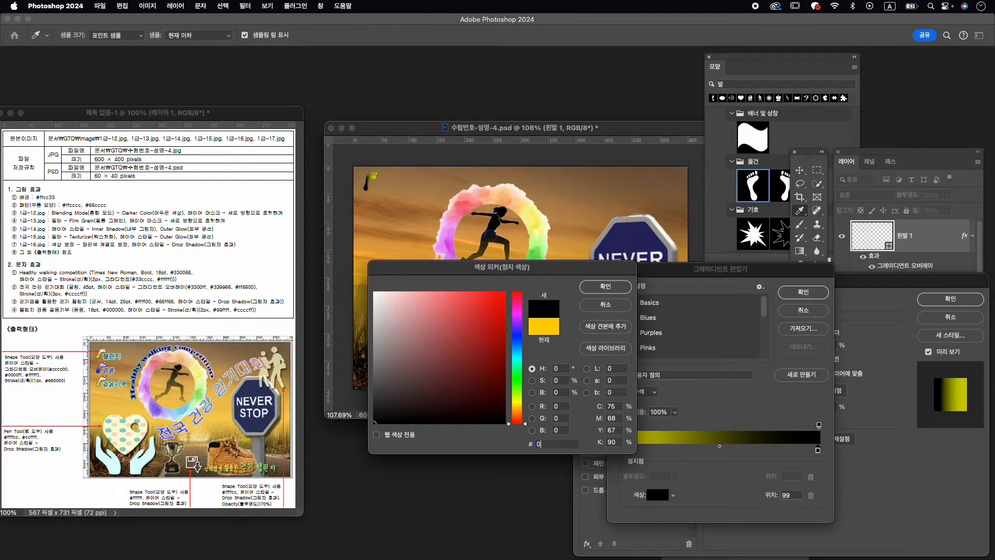
{"action": "type", "text": "000ff"}
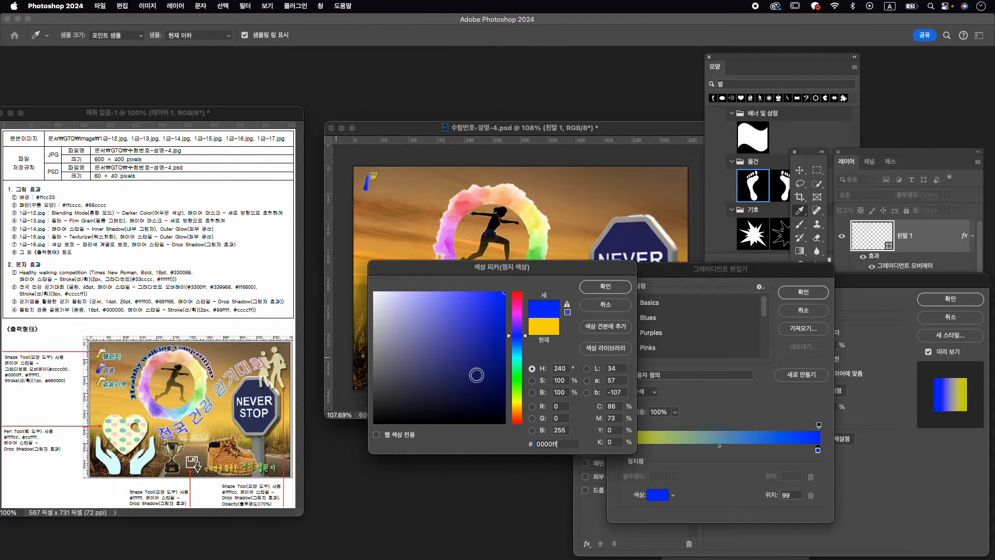
{"action": "left_click_drag", "start_coordinate": [468, 328], "coordinate": [342, 279]}
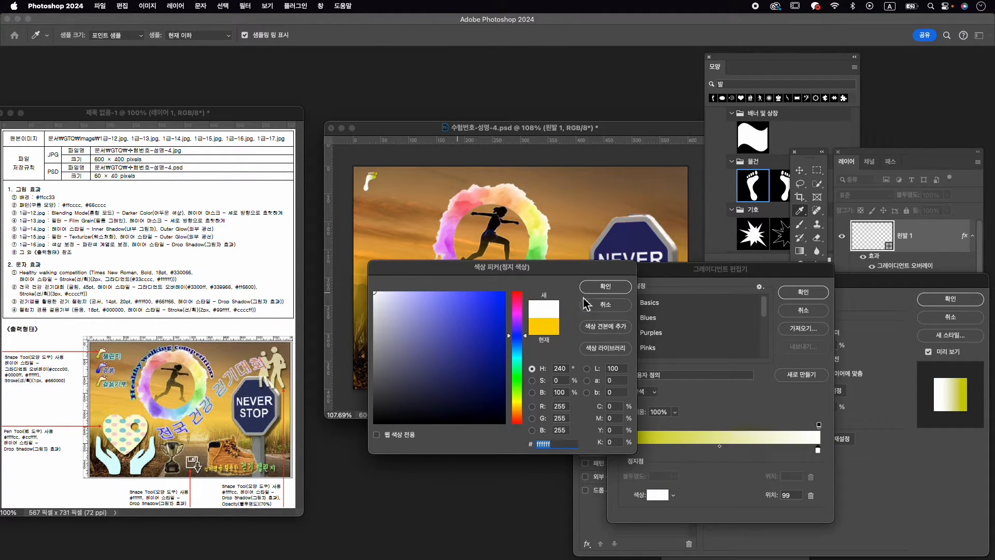
{"action": "left_click", "coordinate": [603, 286]}
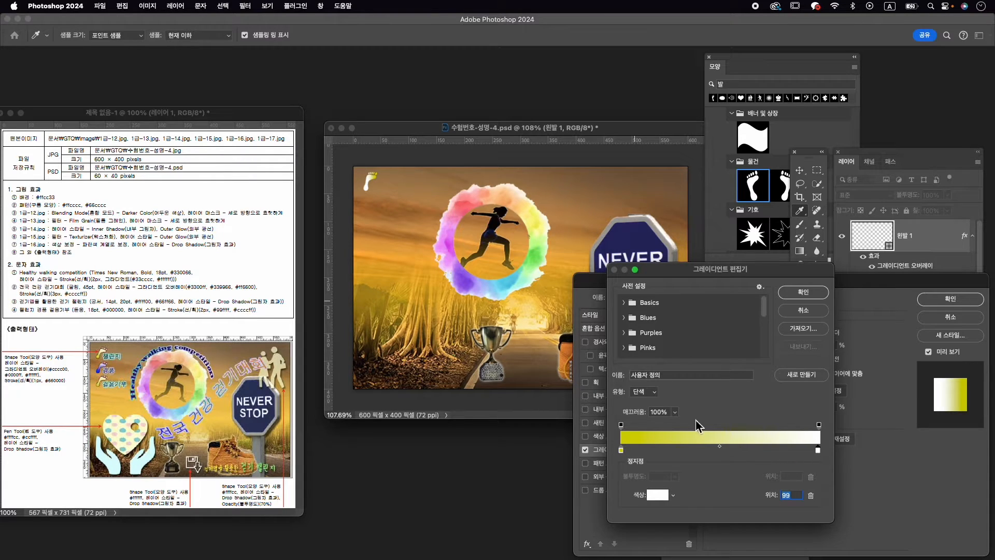
{"action": "left_click", "coordinate": [801, 293]}
{"action": "left_click_drag", "start_coordinate": [765, 397], "coordinate": [757, 382]}
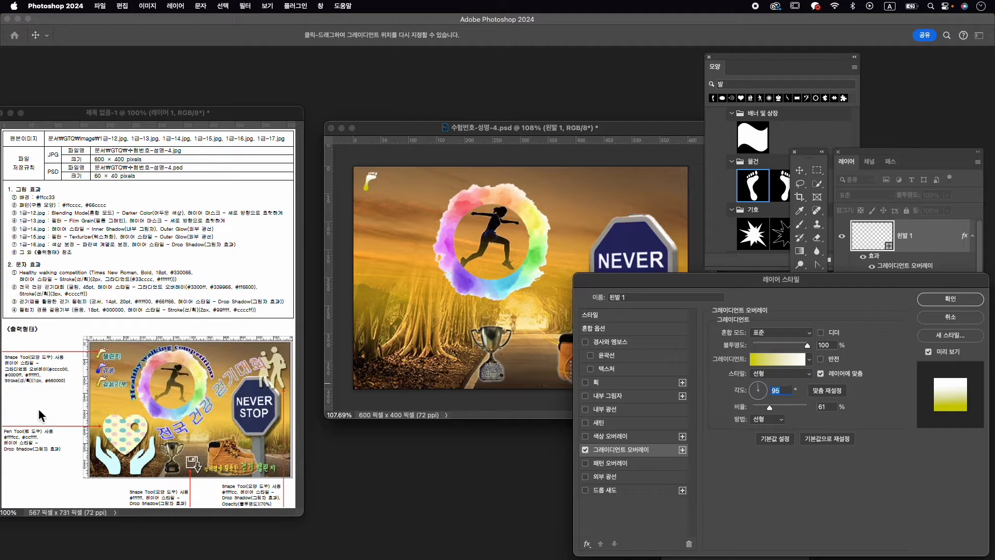
Step: Add a 1 px stroke in #660000 to the foot shape and apply the layer style
{"action": "left_click", "coordinate": [617, 384]}
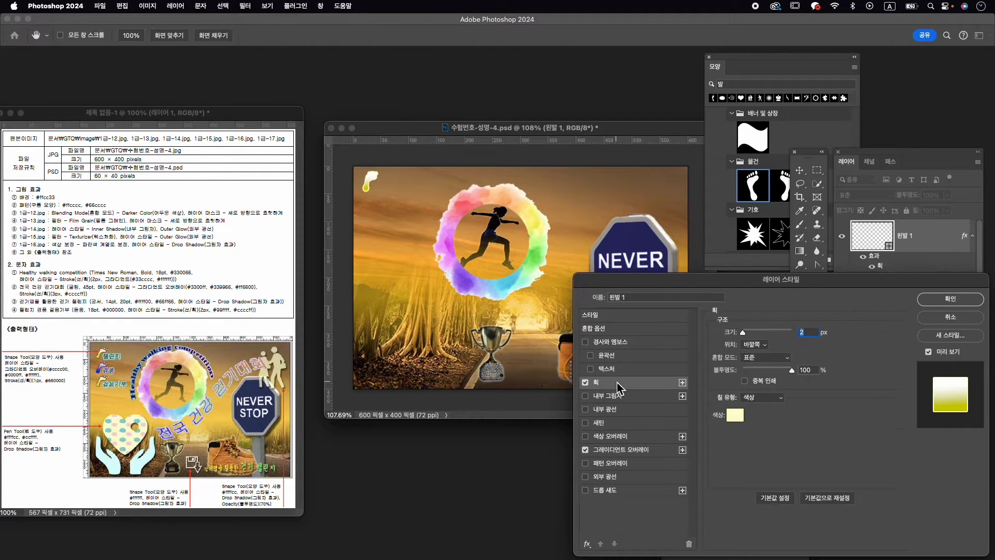
{"action": "type", "text": "1"}
{"action": "left_click", "coordinate": [742, 422]}
{"action": "type", "text": "660000"}
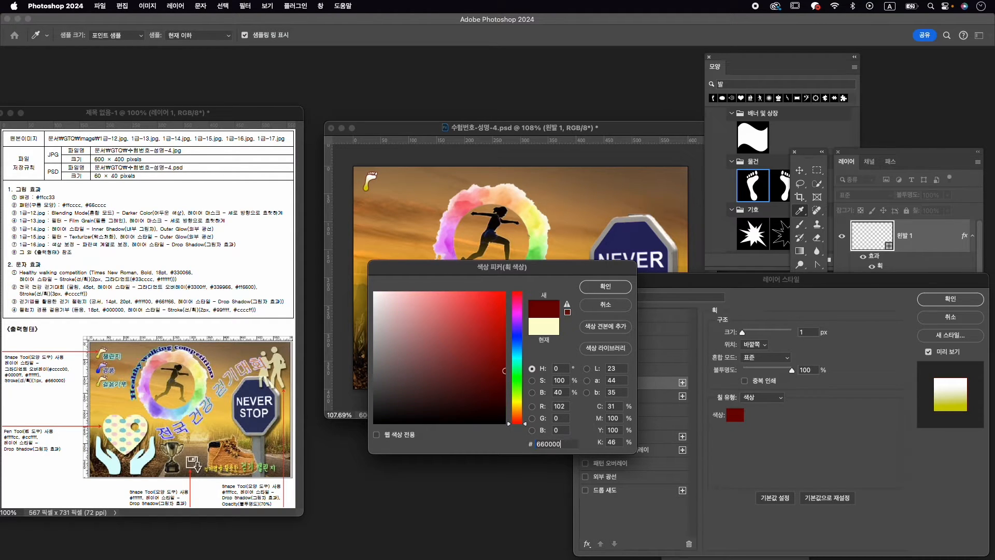
{"action": "key", "text": "Return"}
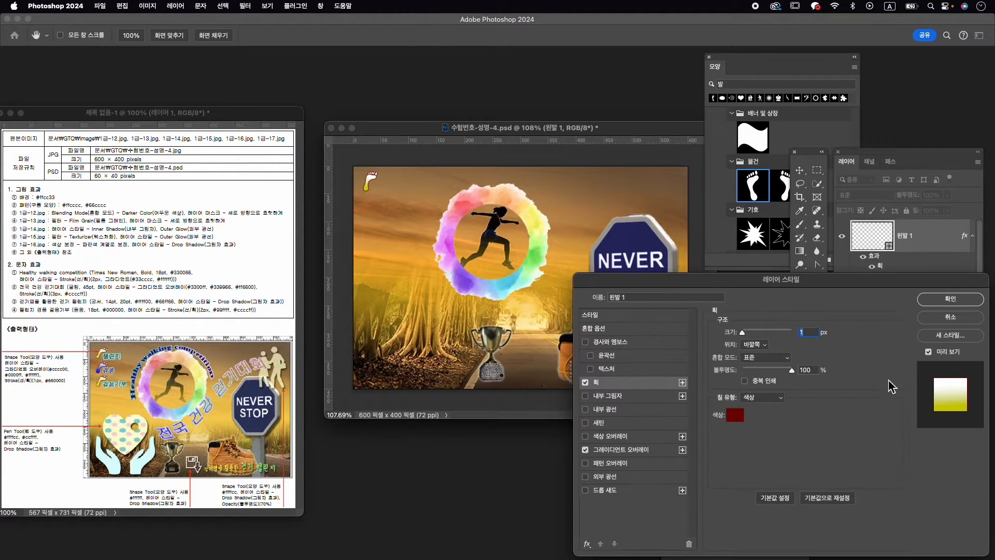
{"action": "left_click", "coordinate": [950, 299]}
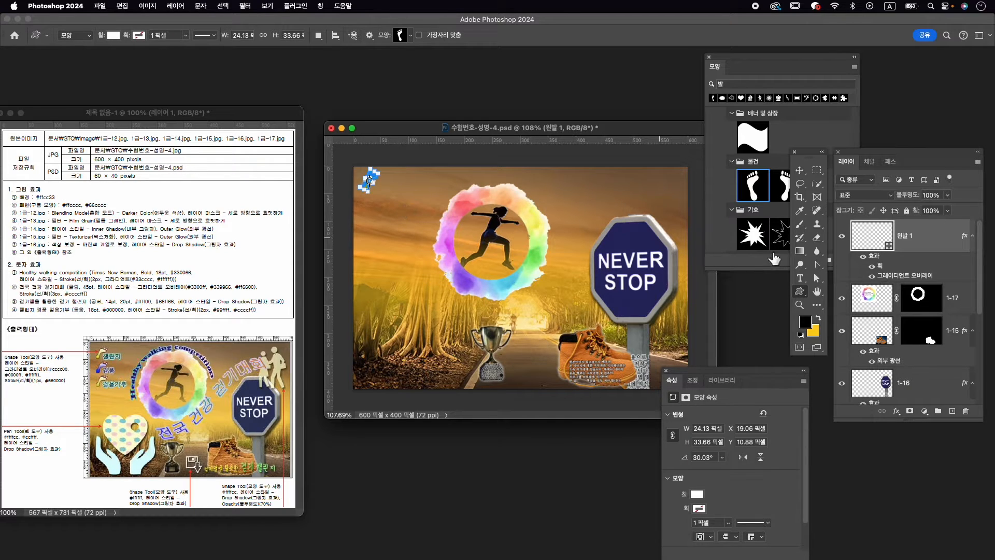
Step: Duplicate the foot shape layer twice and move the topmost copy straight down to about X 19, Y 104 px
{"action": "key", "text": "super+j"}
{"action": "key", "text": "super+j"}
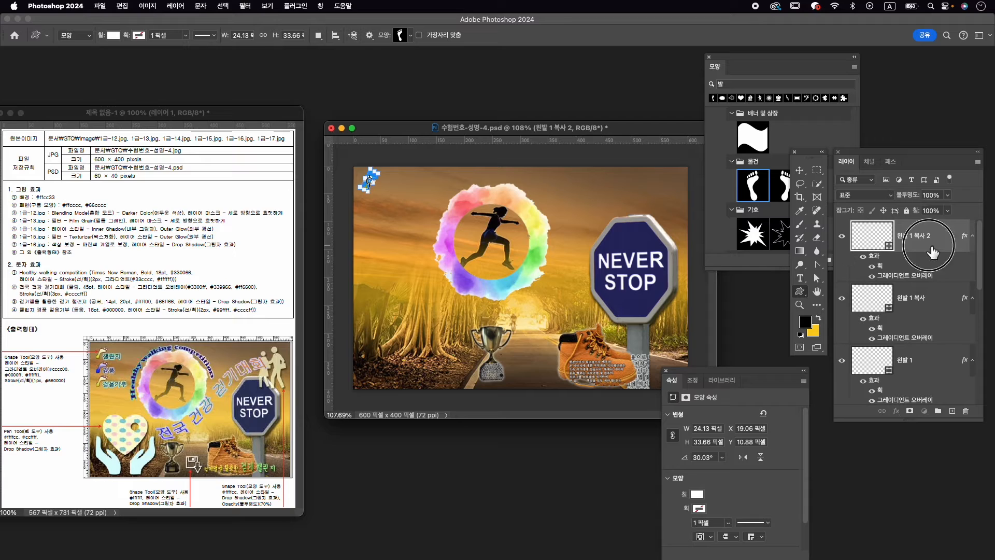
{"action": "key", "text": "super+t"}
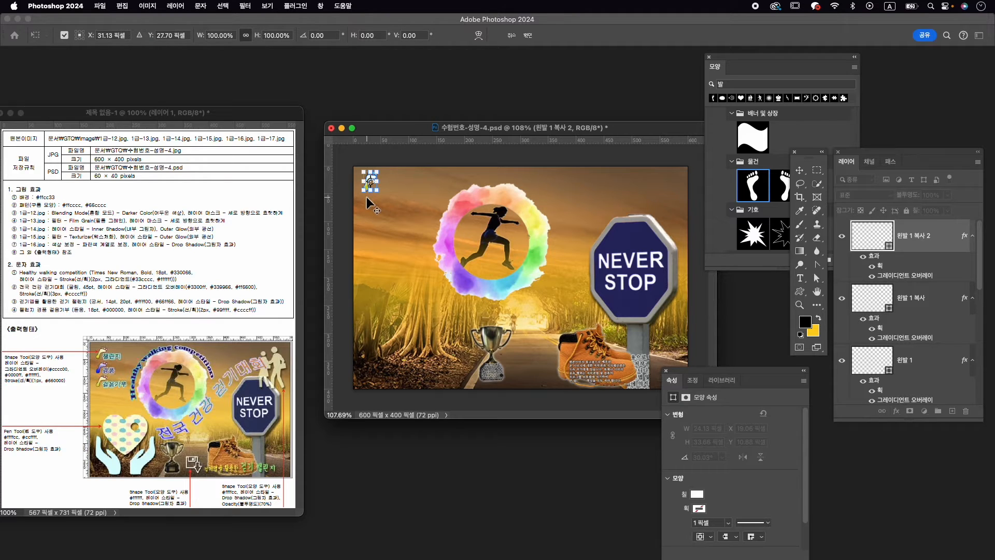
{"action": "scroll", "coordinate": [366, 197], "scroll_direction": "up", "scroll_amount": 2}
{"action": "scroll", "coordinate": [362, 200], "scroll_direction": "up", "scroll_amount": 1}
{"action": "left_click_drag", "start_coordinate": [364, 201], "coordinate": [470, 232]}
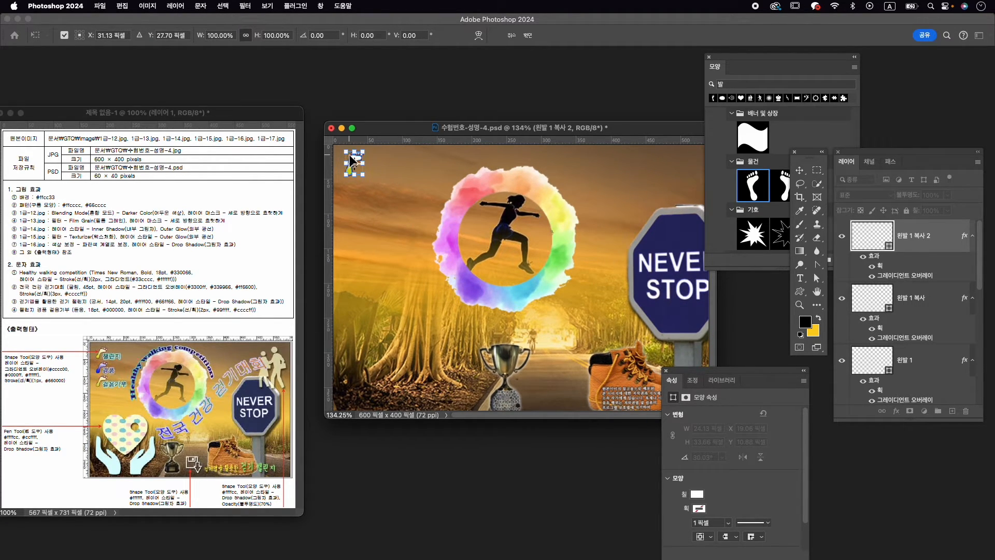
{"action": "left_click_drag", "start_coordinate": [351, 159], "coordinate": [348, 233]}
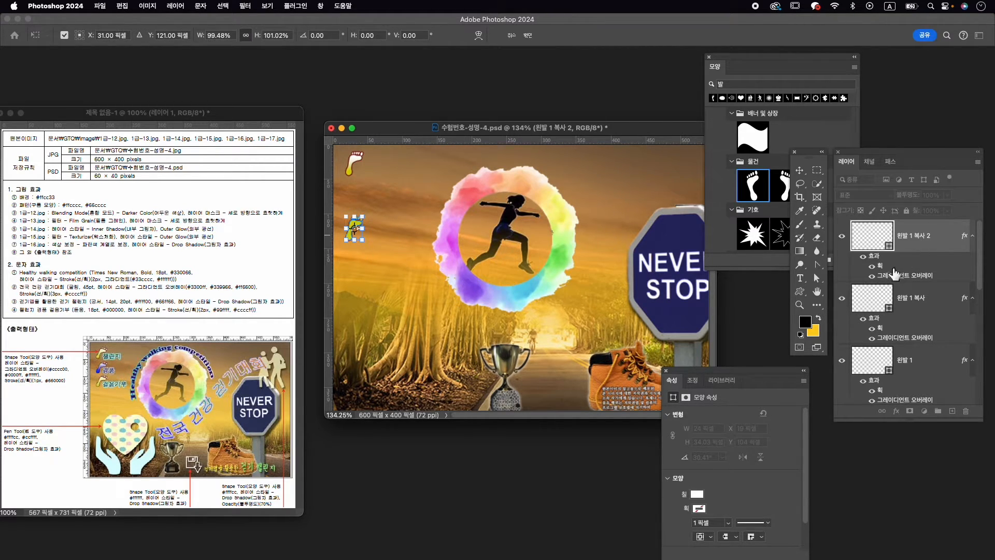
{"action": "key", "text": "Return"}
Step: Distribute the three foot shapes evenly by their vertical centres
{"action": "left_click", "coordinate": [941, 363], "text": "shift"}
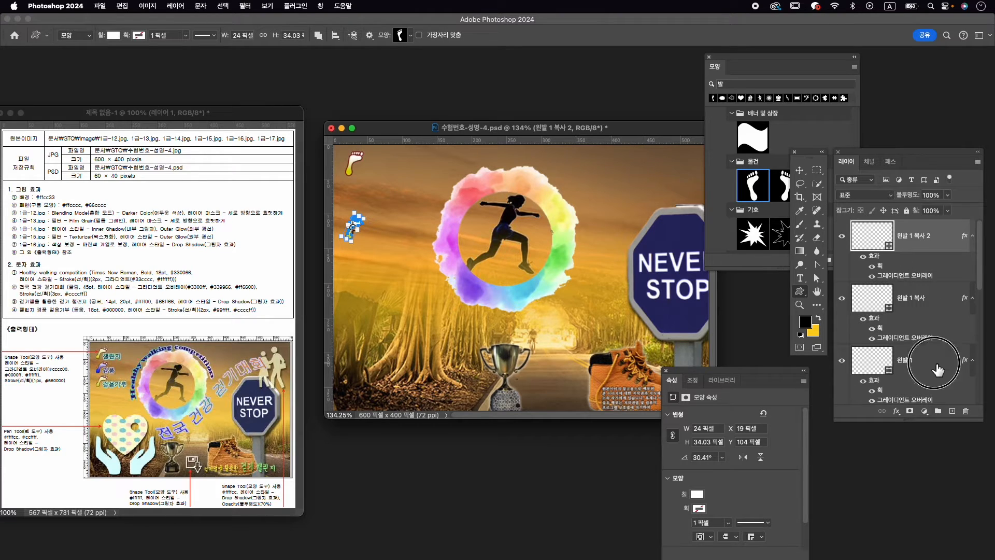
{"action": "left_click", "coordinate": [802, 170]}
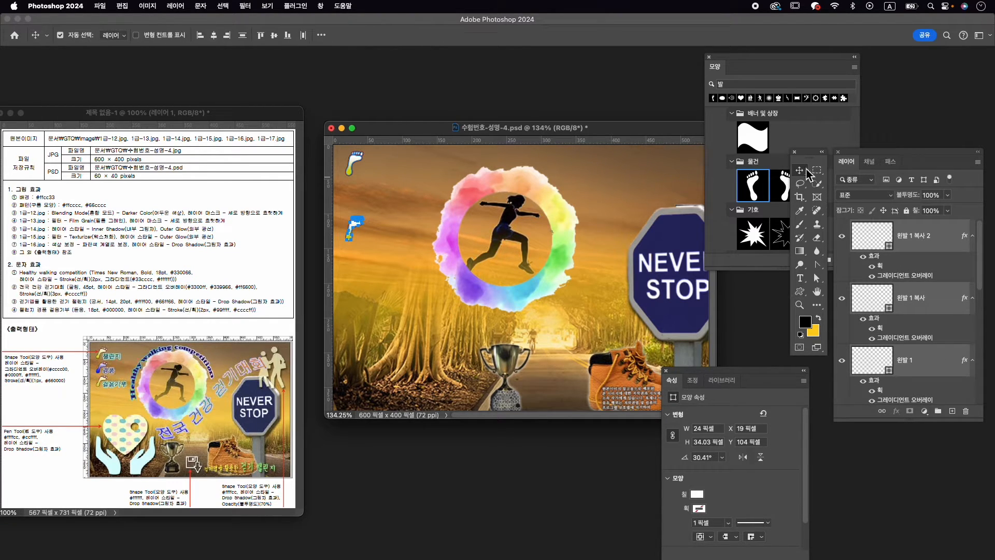
{"action": "left_click", "coordinate": [321, 35]}
{"action": "left_click", "coordinate": [289, 98]}
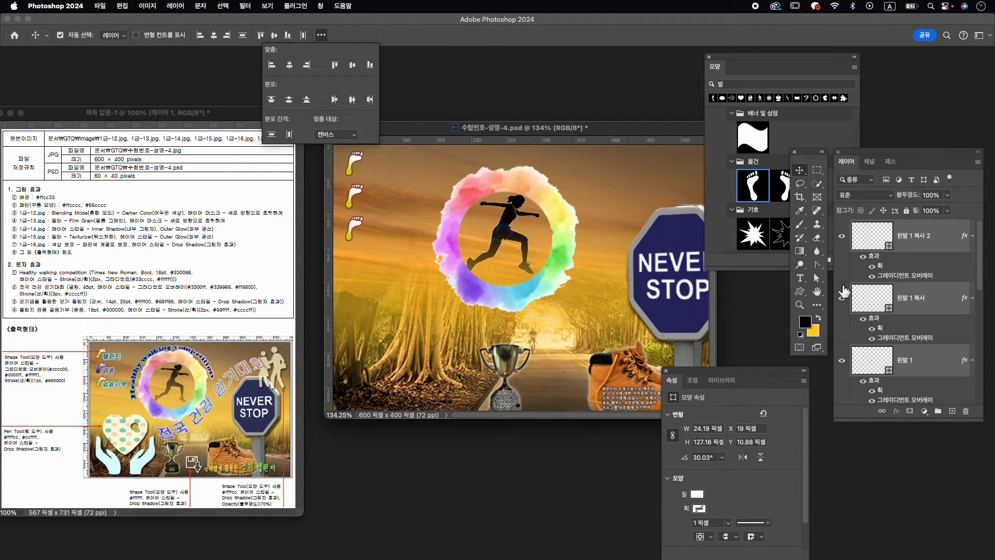
Step: Set the start colour stop of the middle foot's Gradient Overlay to #0000ff and apply the layer style
{"action": "left_click", "coordinate": [919, 308]}
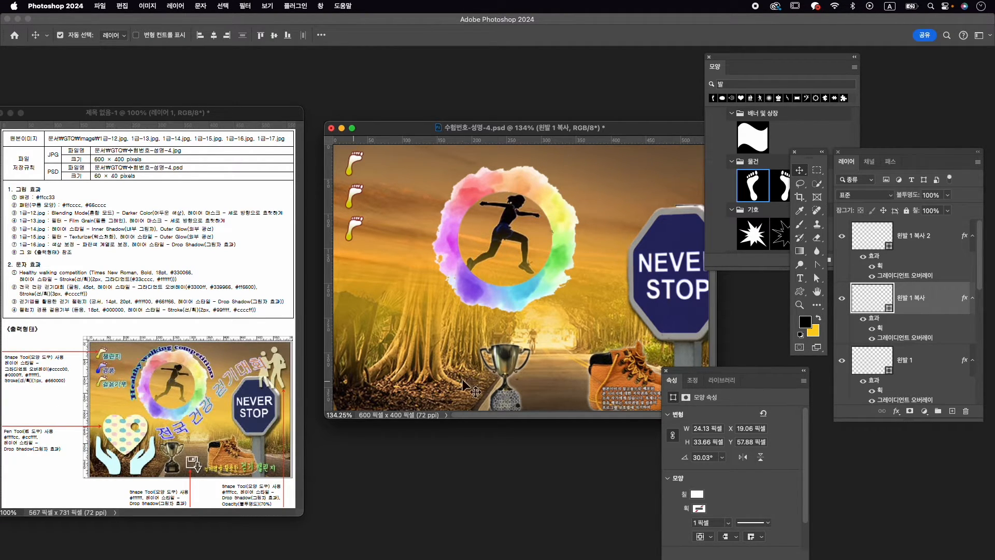
{"action": "double_click", "coordinate": [905, 339]}
{"action": "left_click", "coordinate": [795, 361]}
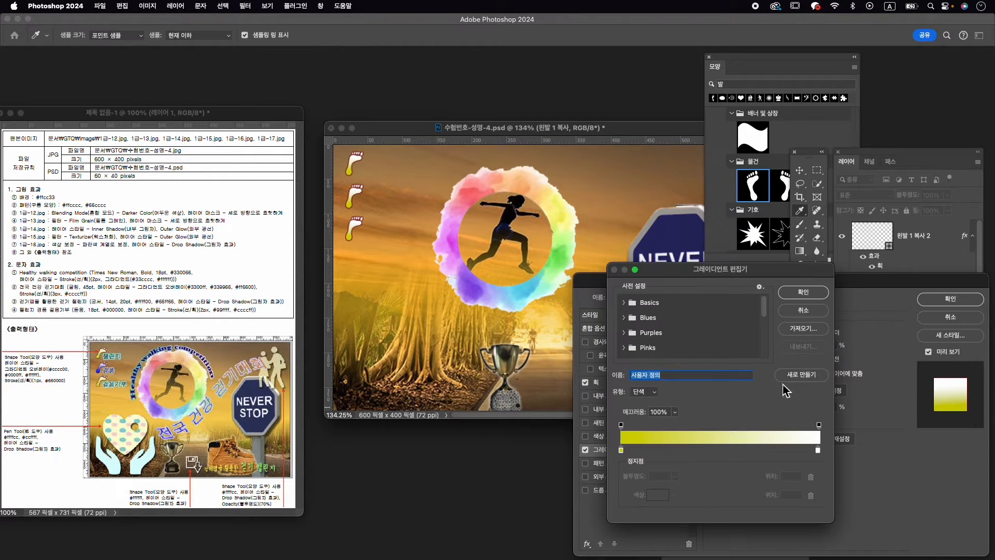
{"action": "double_click", "coordinate": [622, 451]}
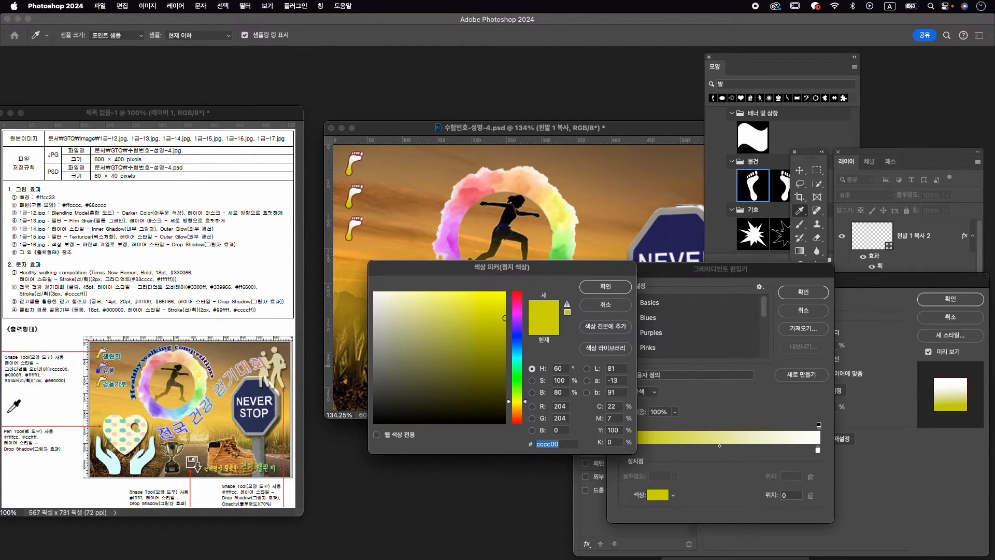
{"action": "type", "text": "0000"}
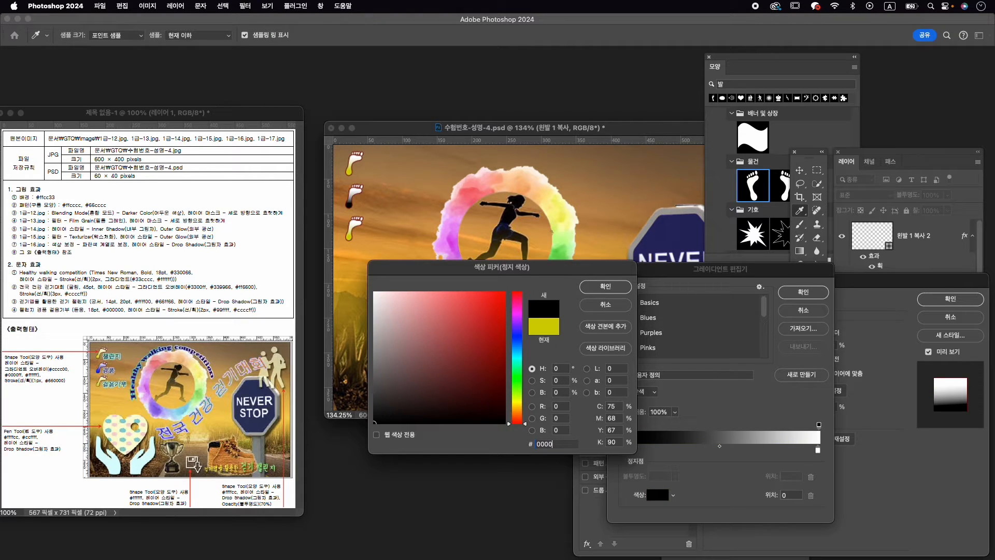
{"action": "type", "text": "ff"}
{"action": "key", "text": "Return"}
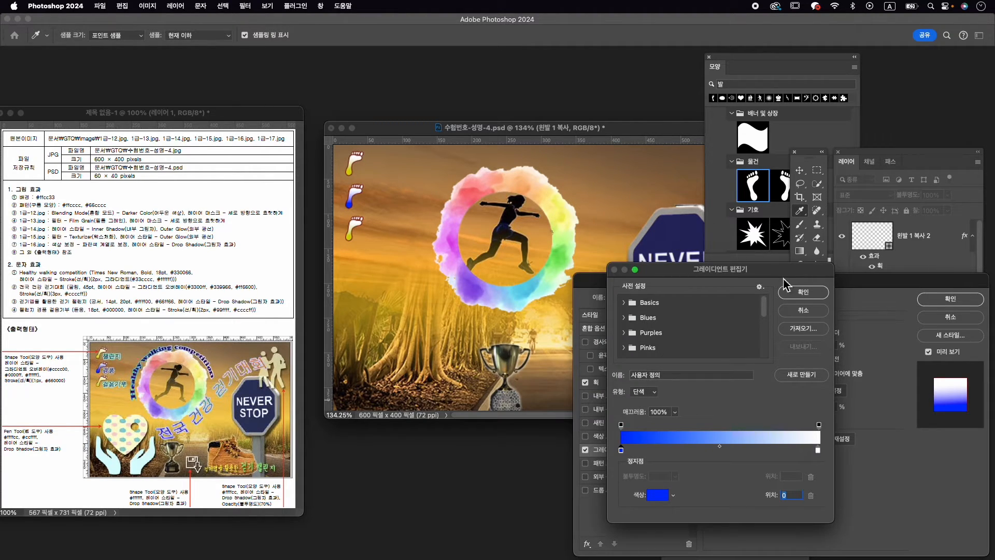
{"action": "left_click", "coordinate": [802, 292]}
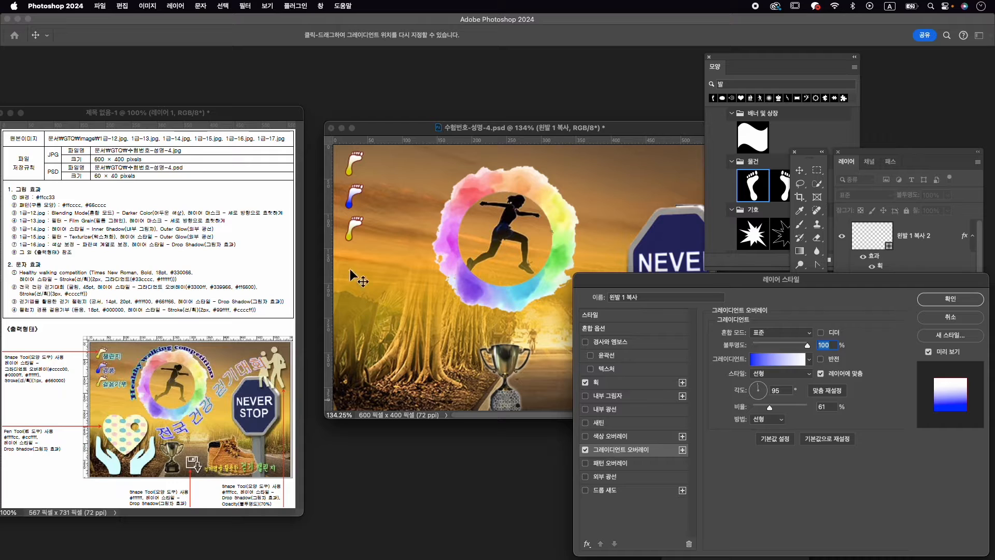
{"action": "left_click", "coordinate": [948, 300]}
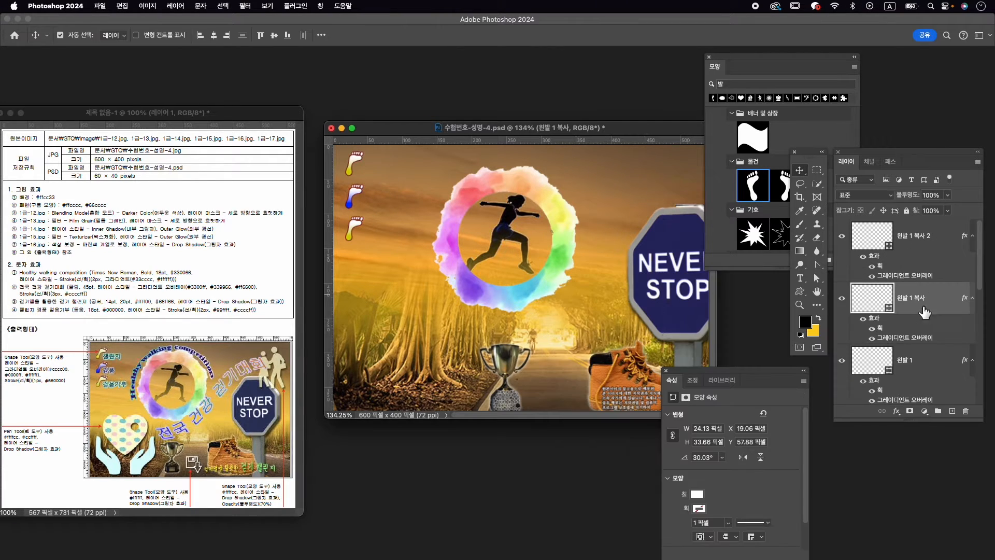
Step: Rotate the yellow foot at the head of the column and the blue middle foot slightly clockwise
{"action": "left_click", "coordinate": [927, 361]}
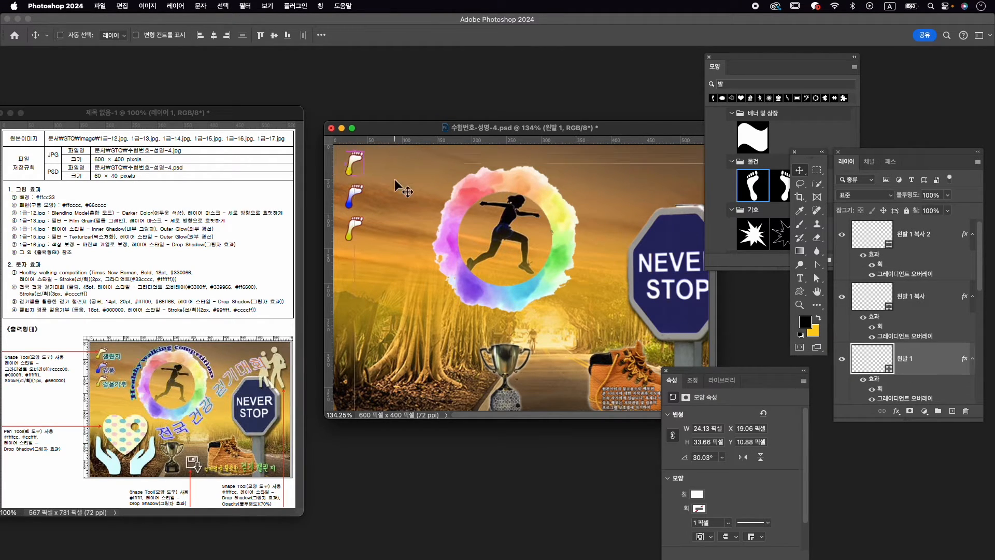
{"action": "key", "text": "super+t"}
{"action": "left_click_drag", "start_coordinate": [379, 147], "coordinate": [379, 183]}
{"action": "key", "text": "Return"}
{"action": "left_click", "coordinate": [357, 194]}
{"action": "left_click", "coordinate": [355, 193]}
{"action": "key", "text": "super+t"}
{"action": "key", "text": "Return"}
Step: Rotate the lowest foot to about 39°, placing it at about X 17, Y 104.5 px
{"action": "left_click", "coordinate": [362, 227]}
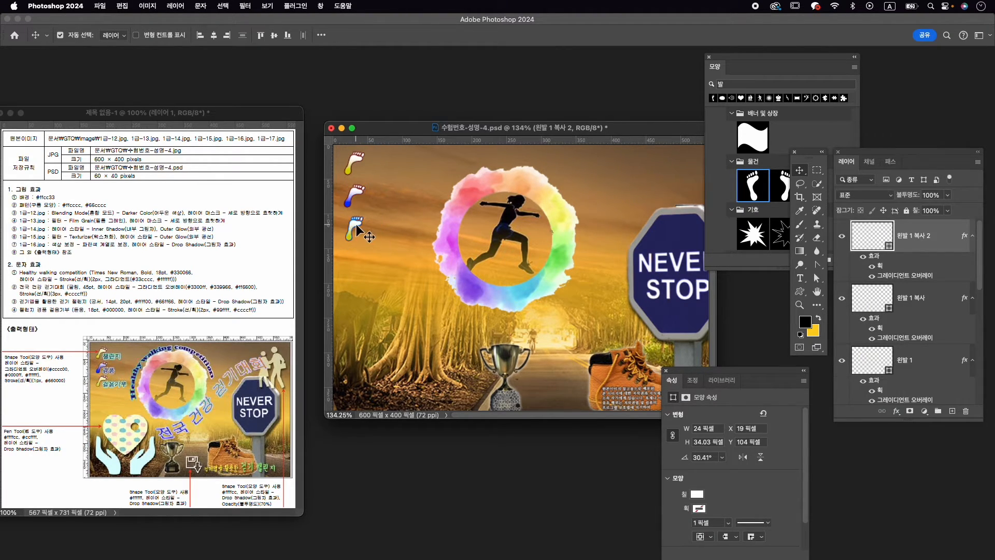
{"action": "key", "text": "super+t"}
{"action": "left_click", "coordinate": [498, 216]}
{"action": "key", "text": "super+t"}
{"action": "left_click_drag", "start_coordinate": [371, 216], "coordinate": [381, 200]}
{"action": "key", "text": "Return"}
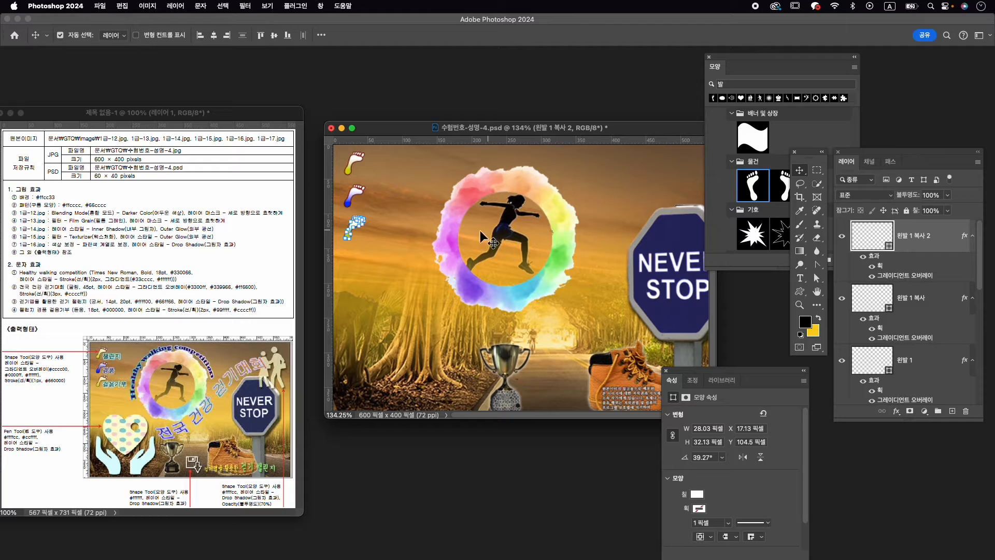
Step: Choose the Pen tool in Shape mode and set its fill to black
{"action": "scroll", "coordinate": [452, 234], "scroll_direction": "down", "scroll_amount": 2}
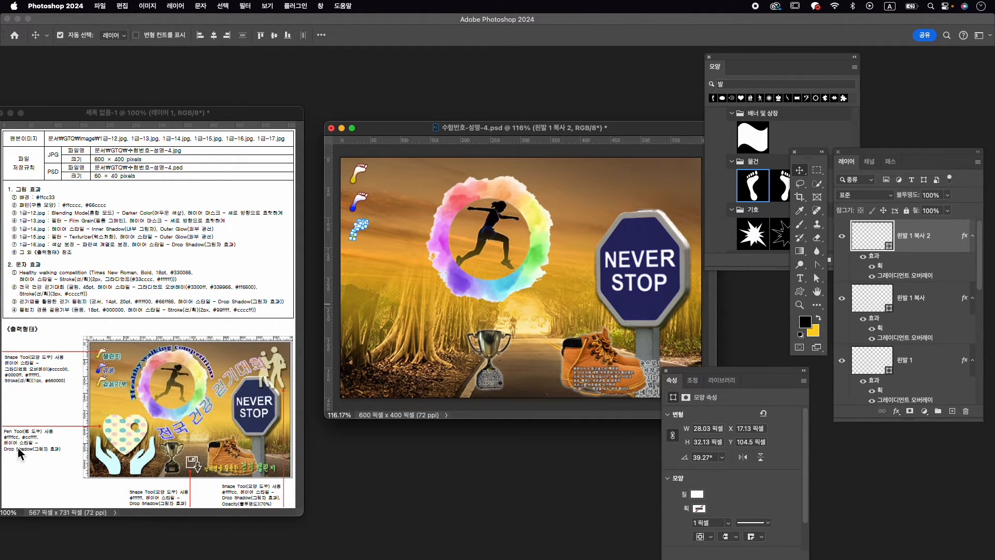
{"action": "left_click", "coordinate": [817, 263]}
{"action": "left_click", "coordinate": [862, 255]}
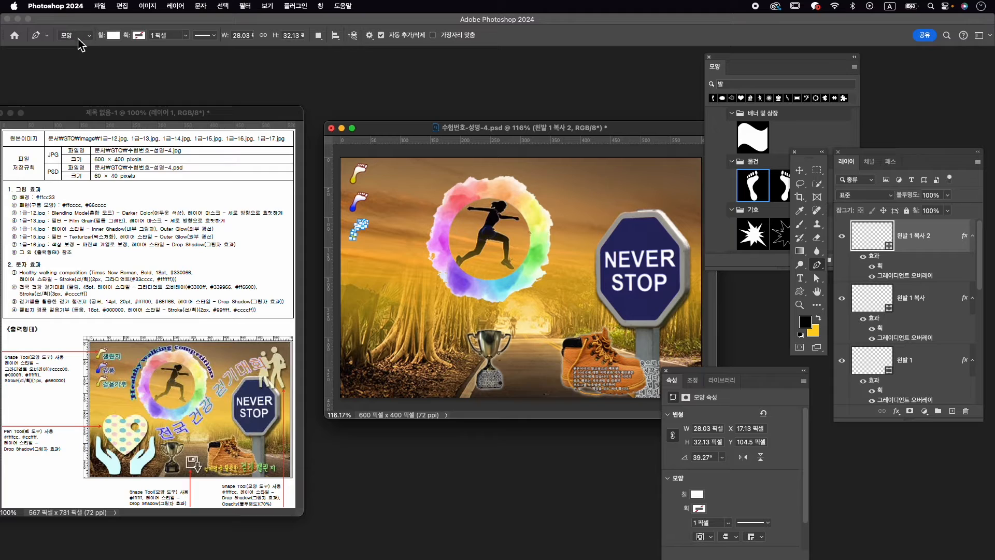
{"action": "left_click", "coordinate": [113, 36]}
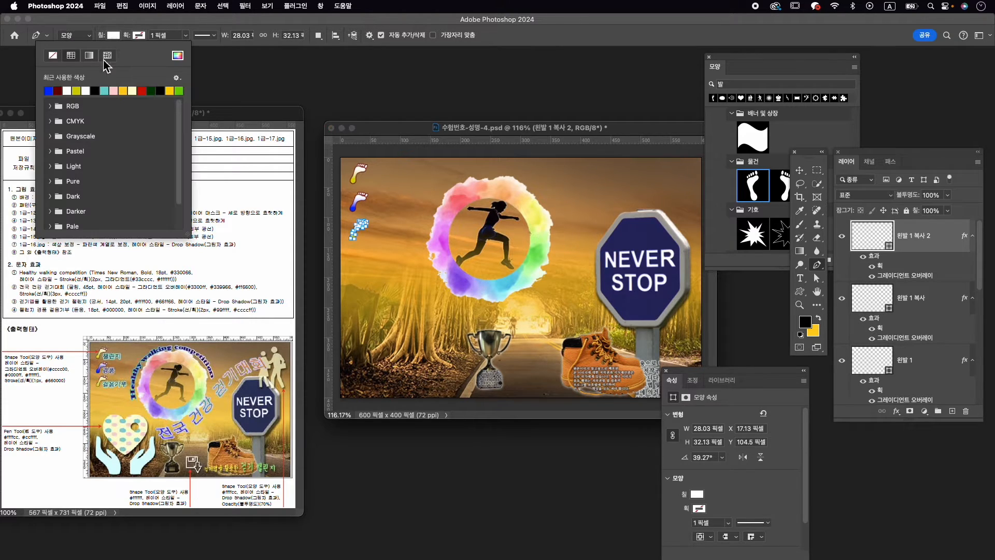
{"action": "left_click", "coordinate": [100, 92]}
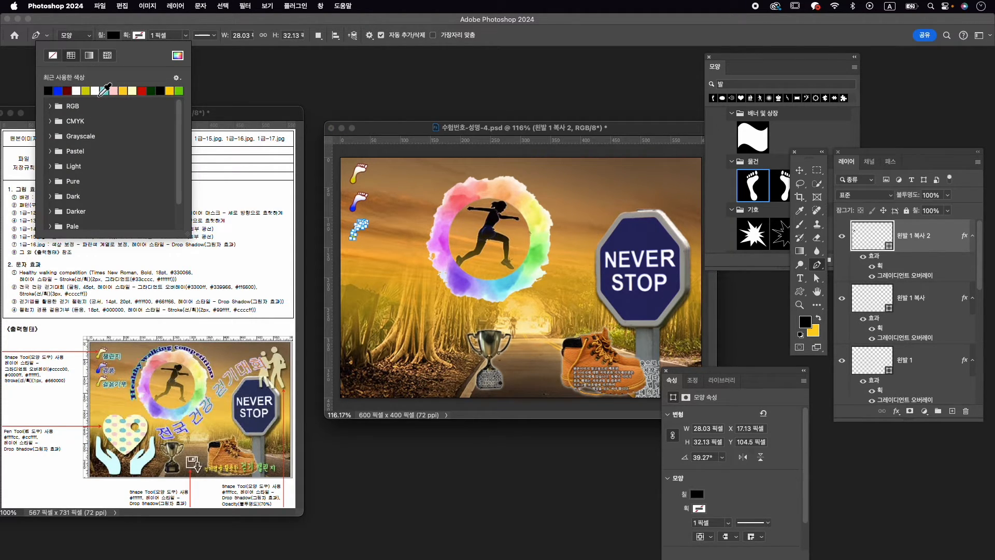
{"action": "left_click", "coordinate": [209, 21]}
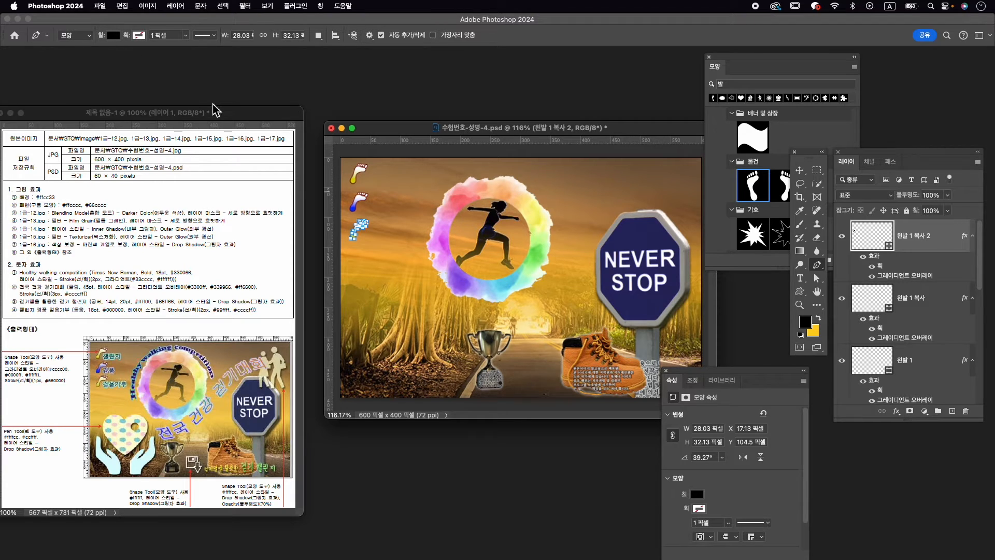
Step: Place two vertical guides and one horizontal guide below the feet, and draw a black heart about 143 × 133 px within them with the Pen tool
{"action": "left_click_drag", "start_coordinate": [330, 267], "coordinate": [446, 279]}
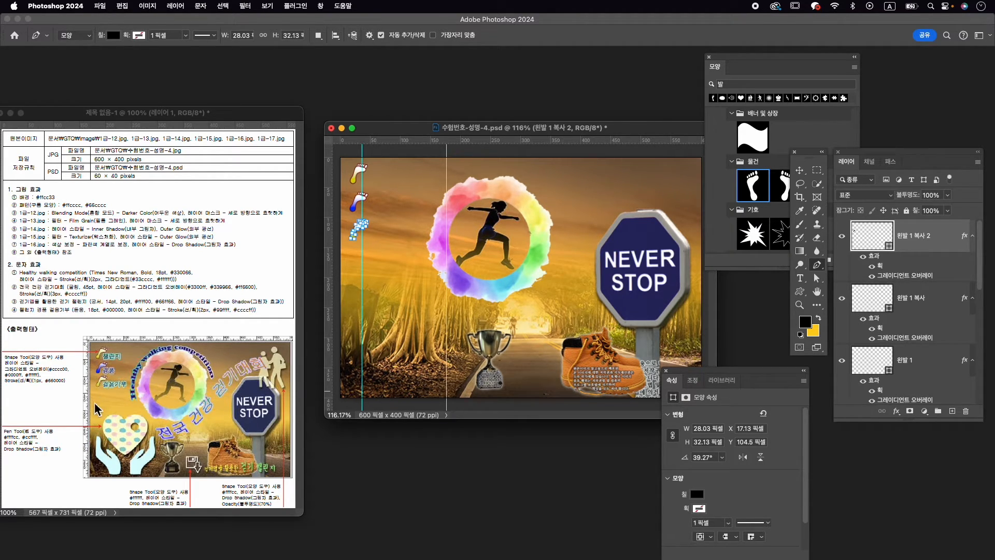
{"action": "left_click_drag", "start_coordinate": [396, 138], "coordinate": [393, 278]}
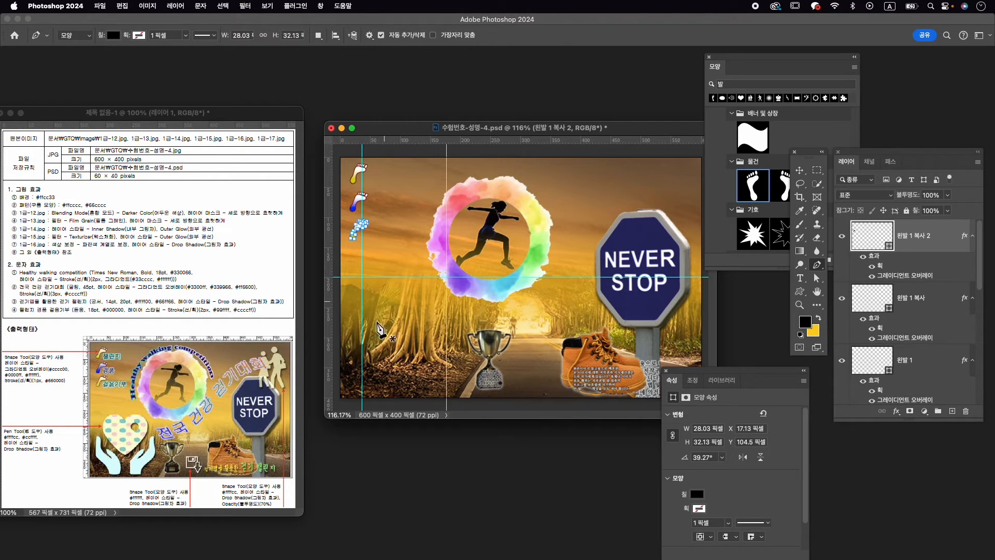
{"action": "left_click", "coordinate": [406, 292]}
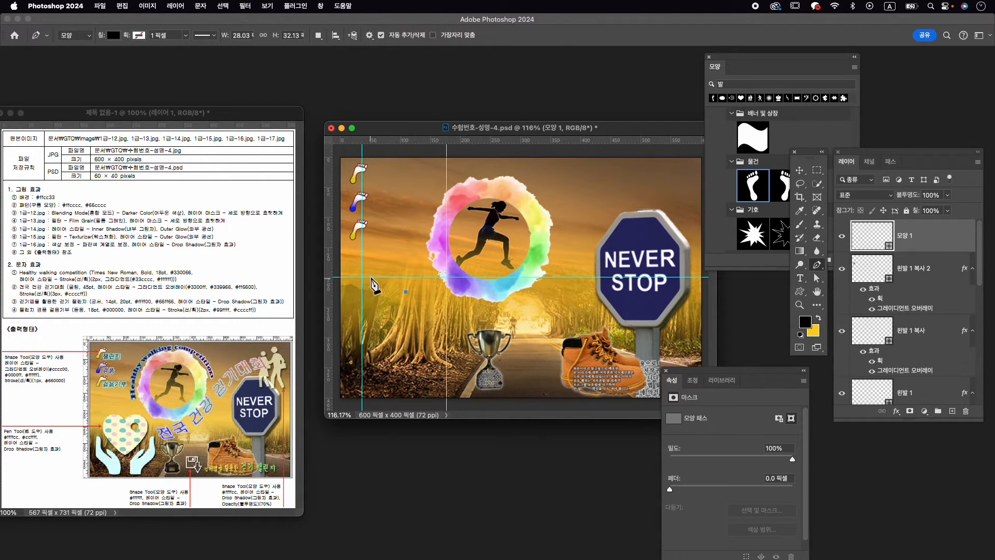
{"action": "left_click_drag", "start_coordinate": [380, 277], "coordinate": [366, 281]}
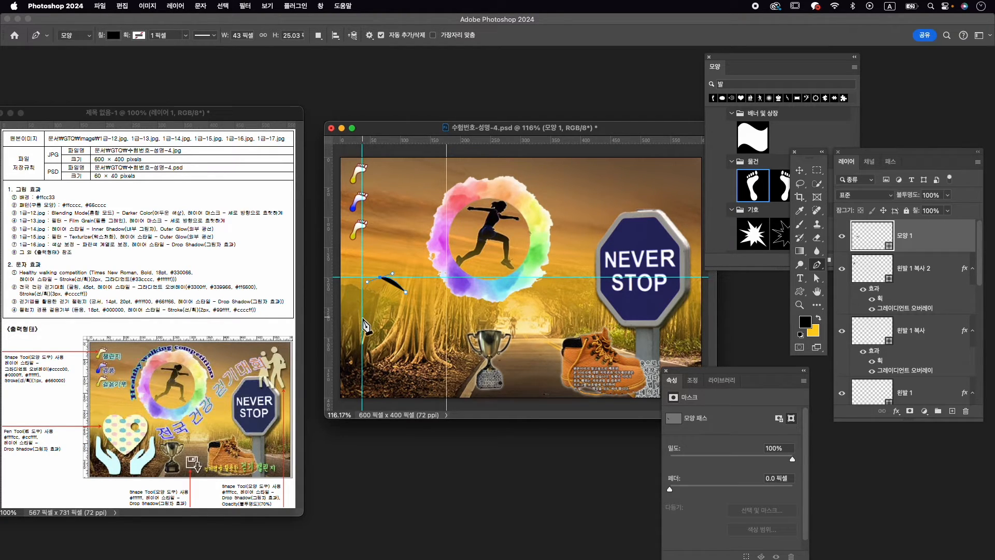
{"action": "left_click_drag", "start_coordinate": [363, 320], "coordinate": [366, 338]}
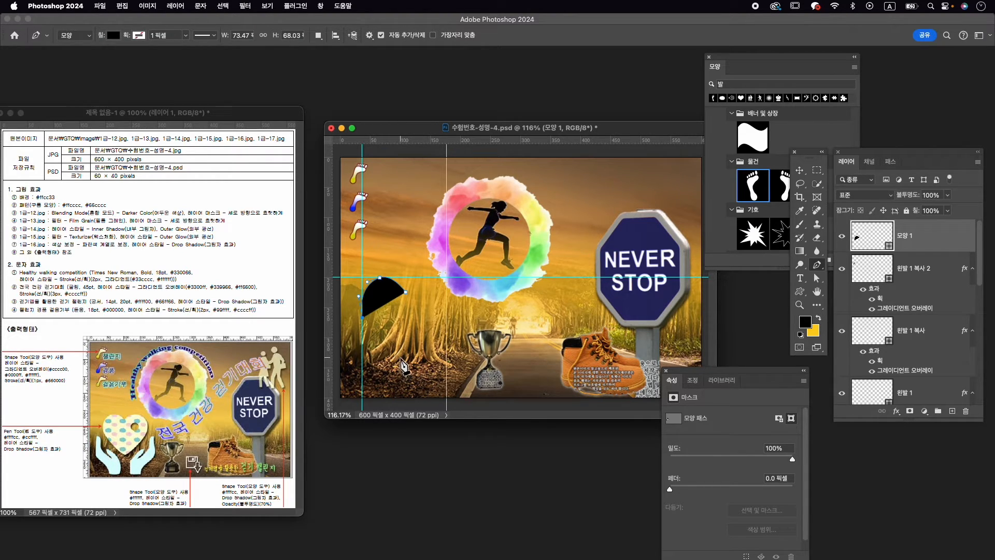
{"action": "mouse_move", "coordinate": [402, 357]}
{"action": "left_mouse_down"}
{"action": "mouse_move", "coordinate": [430, 362]}
{"action": "mouse_move", "coordinate": [408, 366]}
{"action": "left_mouse_up"}
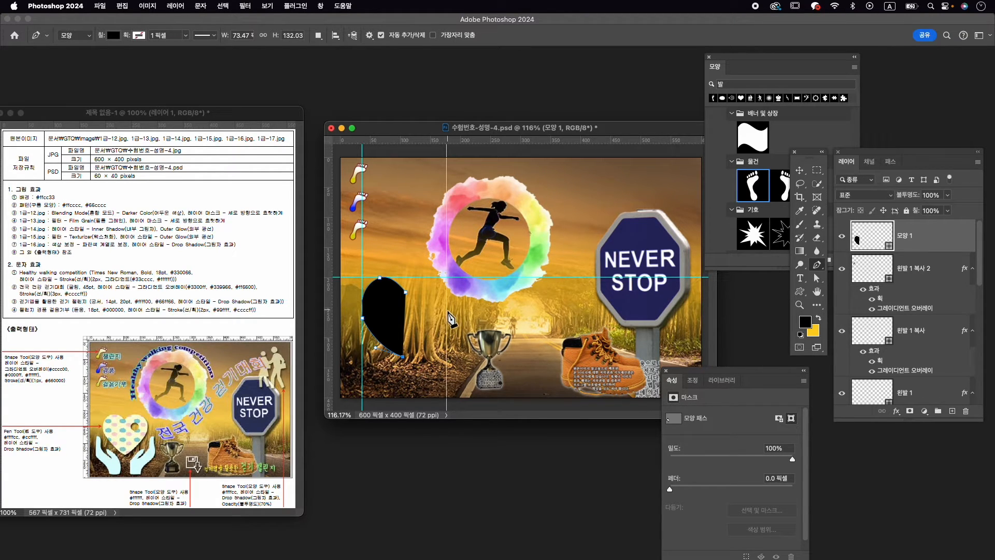
{"action": "mouse_move", "coordinate": [456, 293]}
{"action": "left_mouse_down"}
{"action": "mouse_move", "coordinate": [458, 303]}
{"action": "mouse_move", "coordinate": [456, 294]}
{"action": "left_mouse_up"}
{"action": "left_click", "coordinate": [447, 315], "text": "alt"}
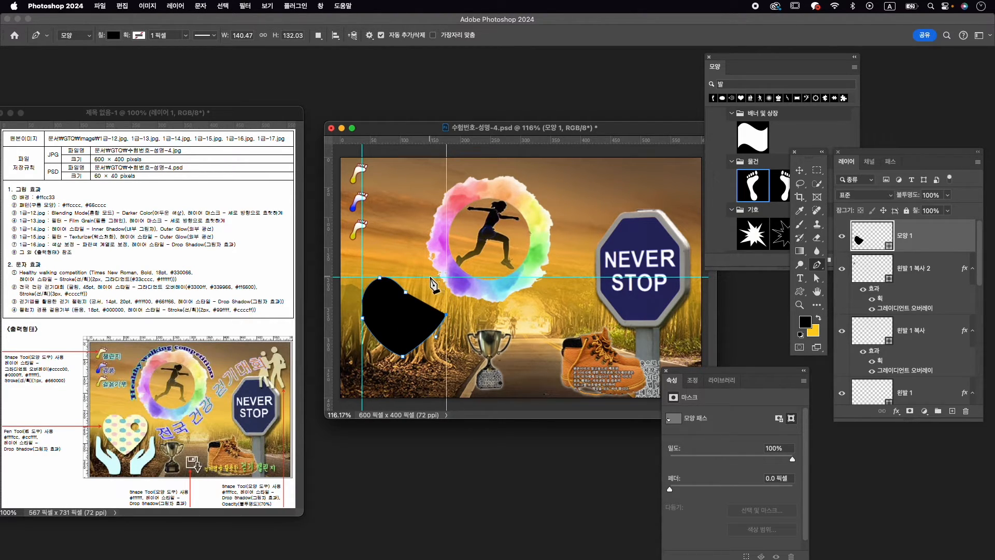
{"action": "left_click_drag", "start_coordinate": [429, 275], "coordinate": [408, 302]}
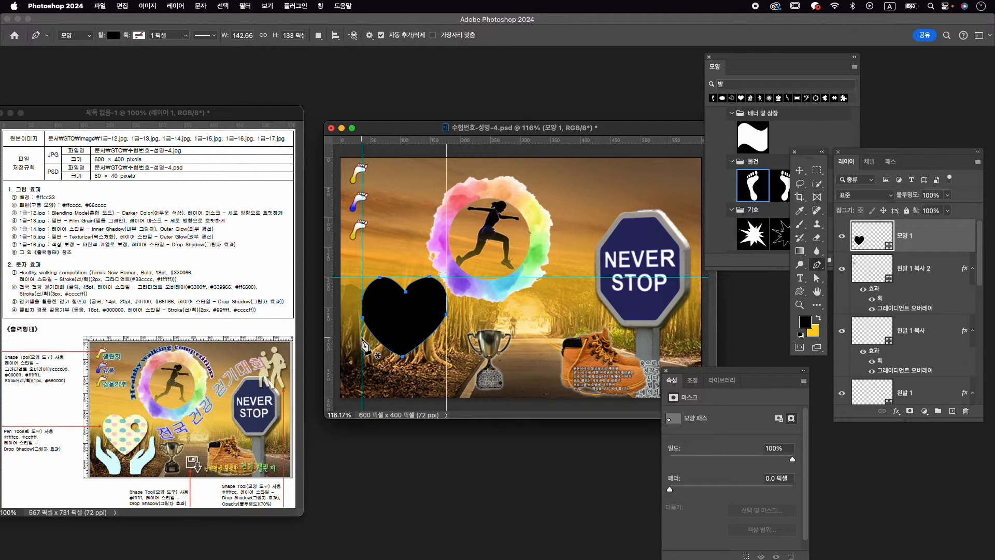
Step: Draw a black cupped hand about 73 × 106 px below the heart's left side as a new Pen tool shape
{"action": "left_click", "coordinate": [355, 365]}
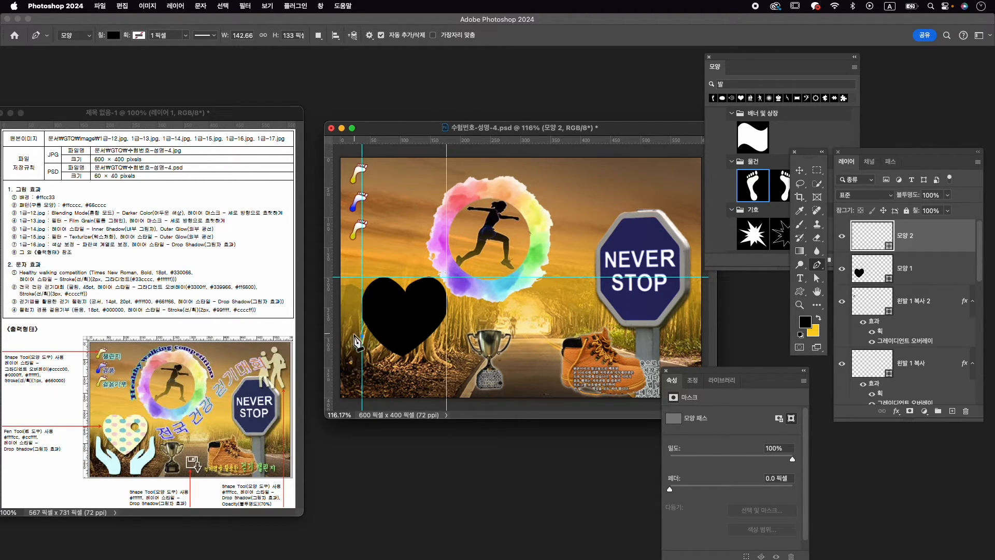
{"action": "left_click_drag", "start_coordinate": [354, 333], "coordinate": [351, 340]}
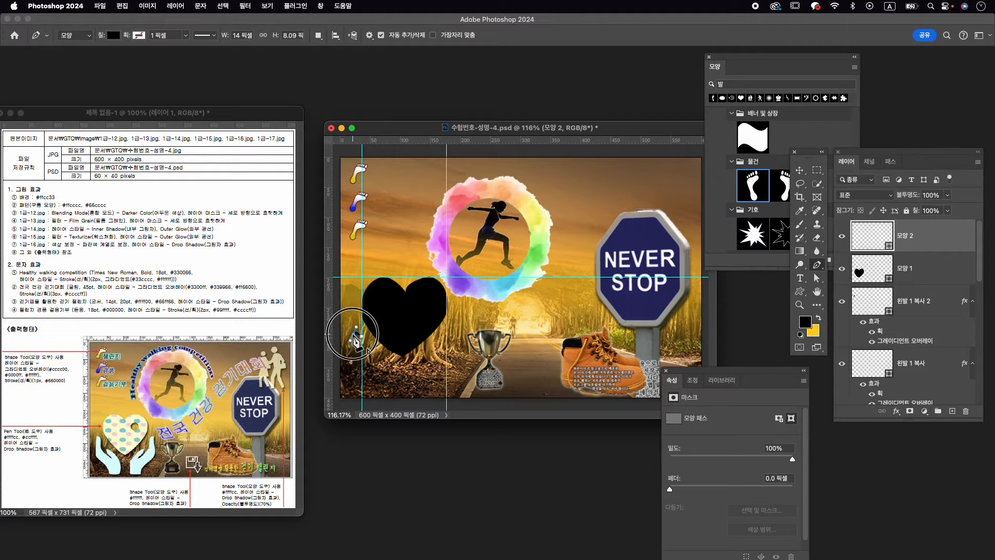
{"action": "left_click", "coordinate": [353, 366]}
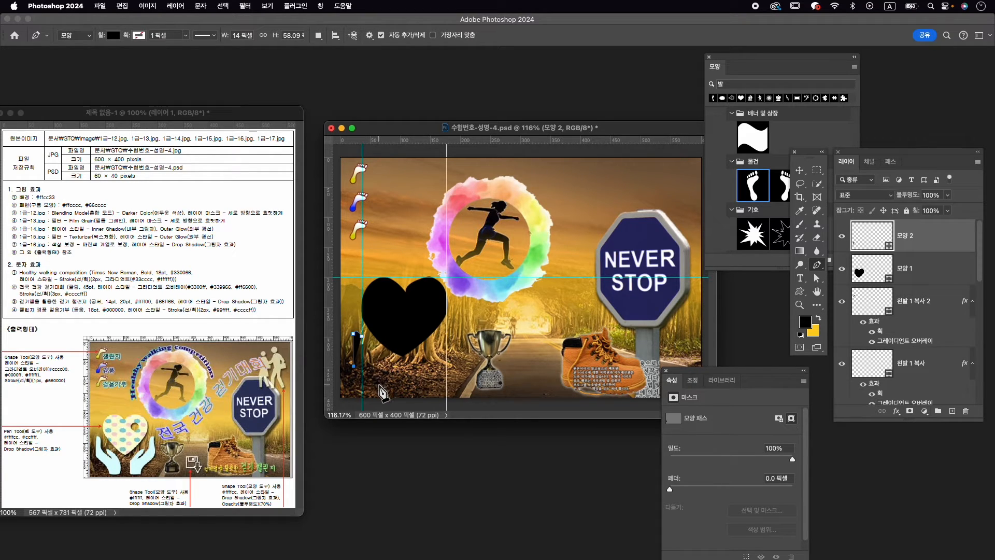
{"action": "left_click_drag", "start_coordinate": [378, 389], "coordinate": [380, 393]}
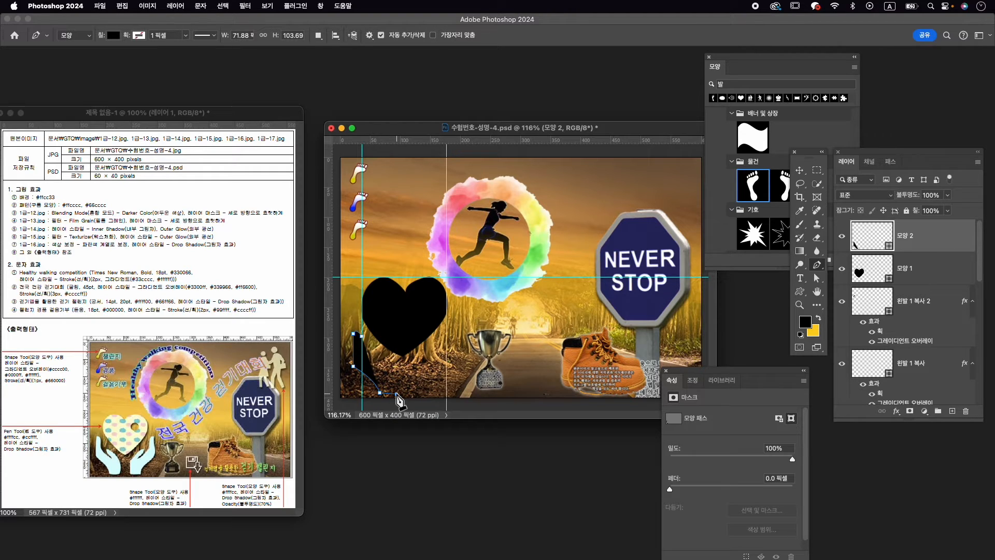
{"action": "left_click", "coordinate": [396, 394]}
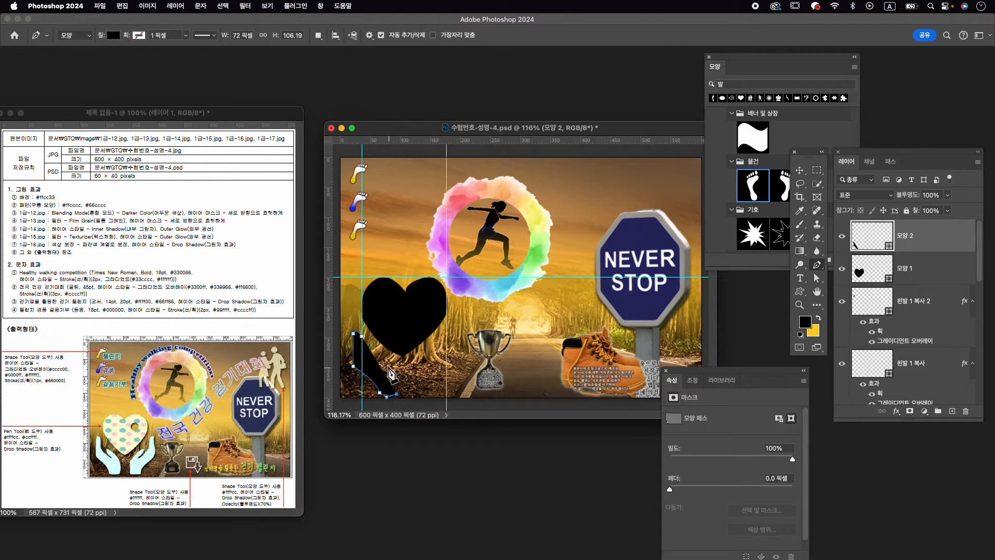
{"action": "left_click_drag", "start_coordinate": [373, 346], "coordinate": [345, 337]}
{"action": "left_click", "coordinate": [374, 347], "text": "alt"}
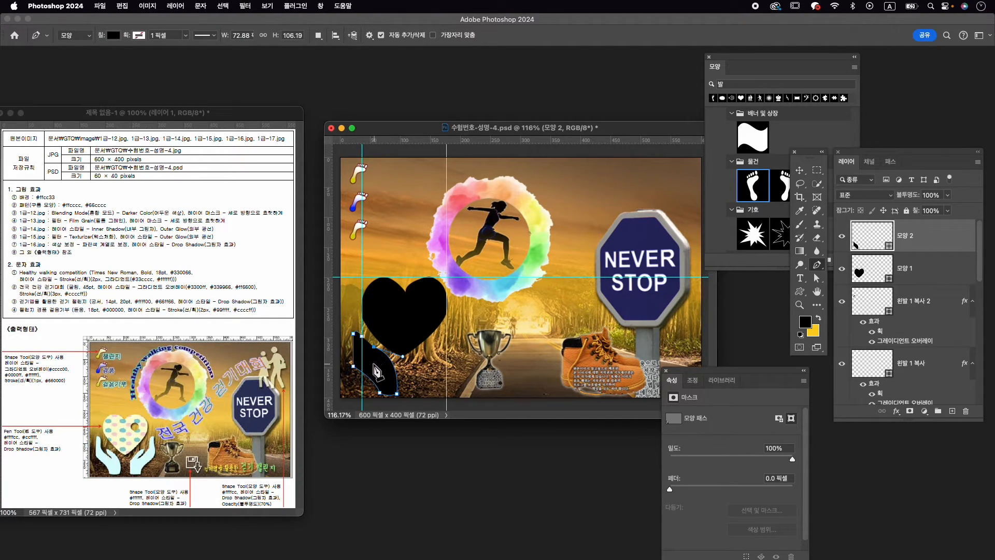
{"action": "left_click_drag", "start_coordinate": [378, 364], "coordinate": [388, 376]}
{"action": "left_click", "coordinate": [355, 334]}
Step: Duplicate the hand, flip the copy horizontally, and place it under the heart's other side at about X 144.5, Y 342 px
{"action": "left_click", "coordinate": [799, 170]}
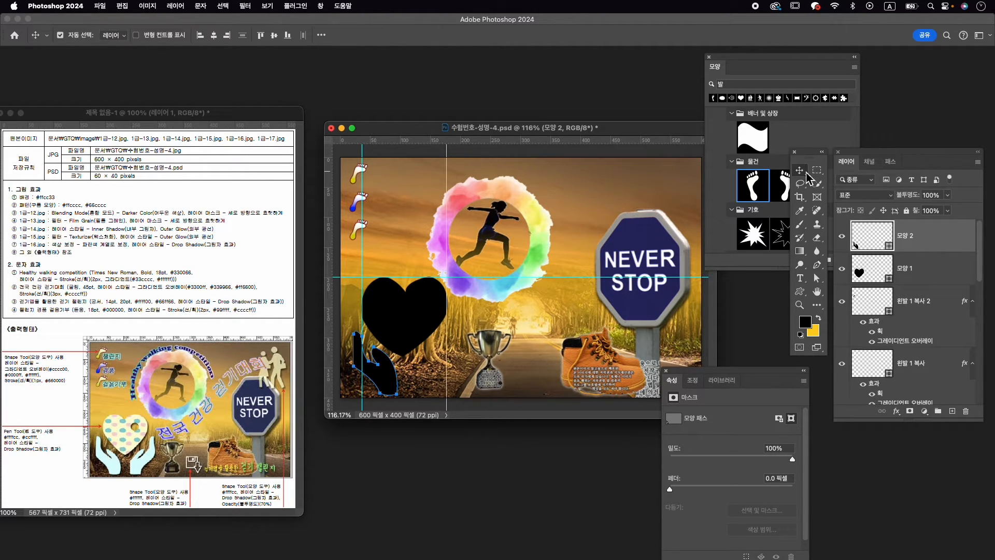
{"action": "key", "text": "super+j"}
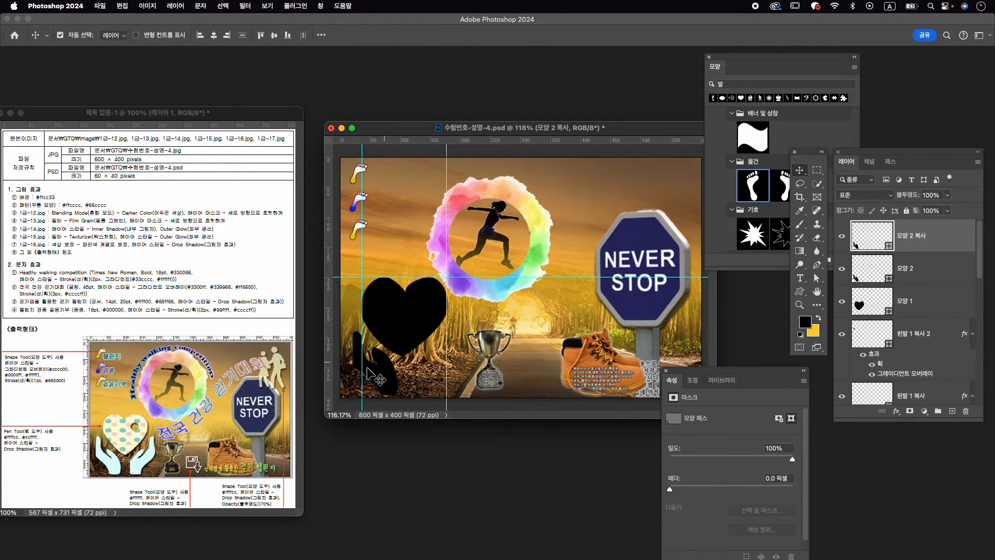
{"action": "key", "text": "super+t"}
{"action": "right_click", "coordinate": [393, 377]}
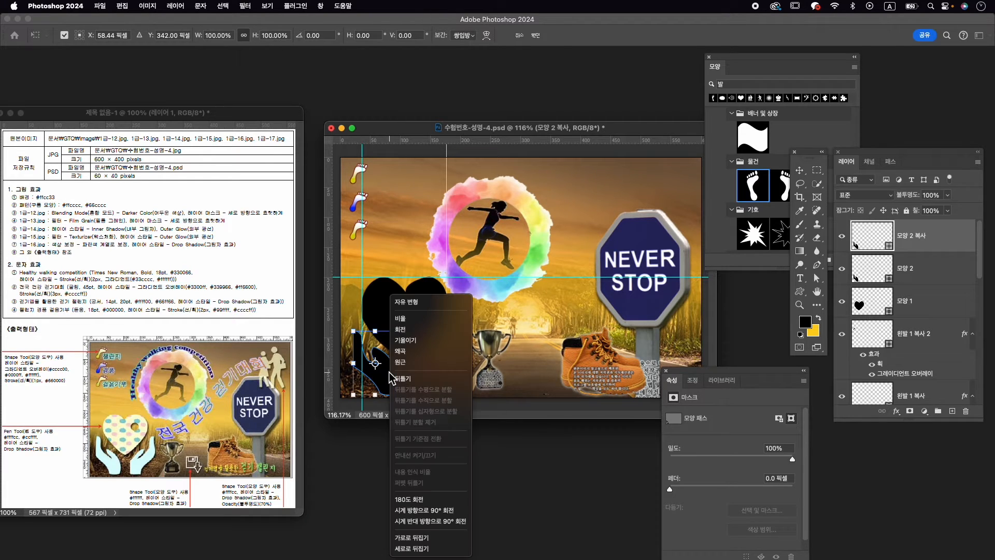
{"action": "left_click", "coordinate": [441, 537]}
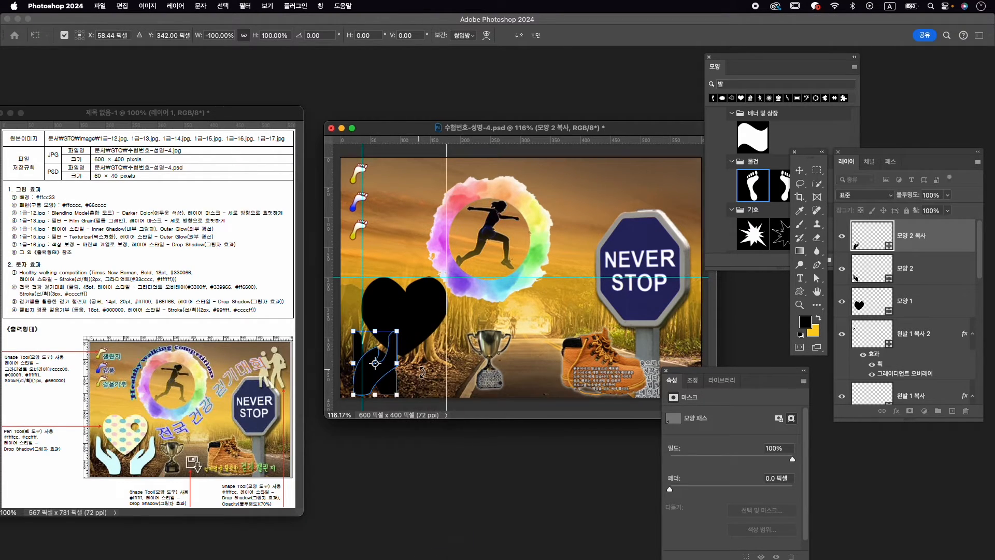
{"action": "left_click", "coordinate": [369, 373]}
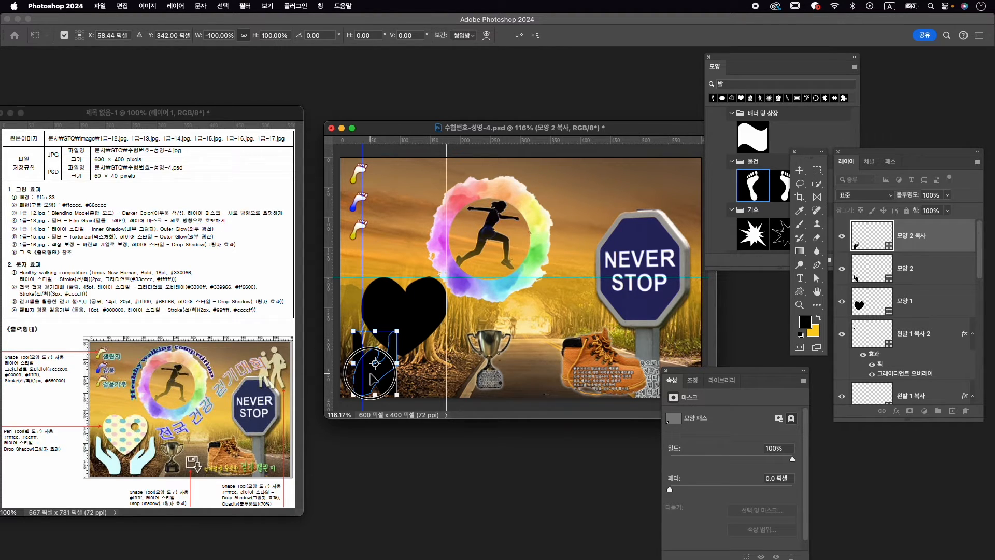
{"action": "left_click_drag", "start_coordinate": [365, 377], "coordinate": [423, 382]}
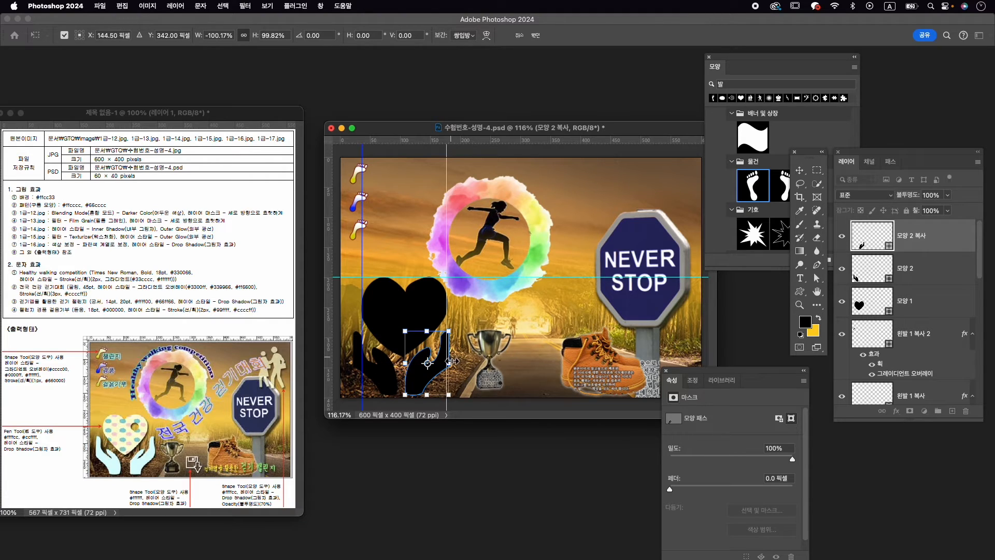
{"action": "key", "text": "Return"}
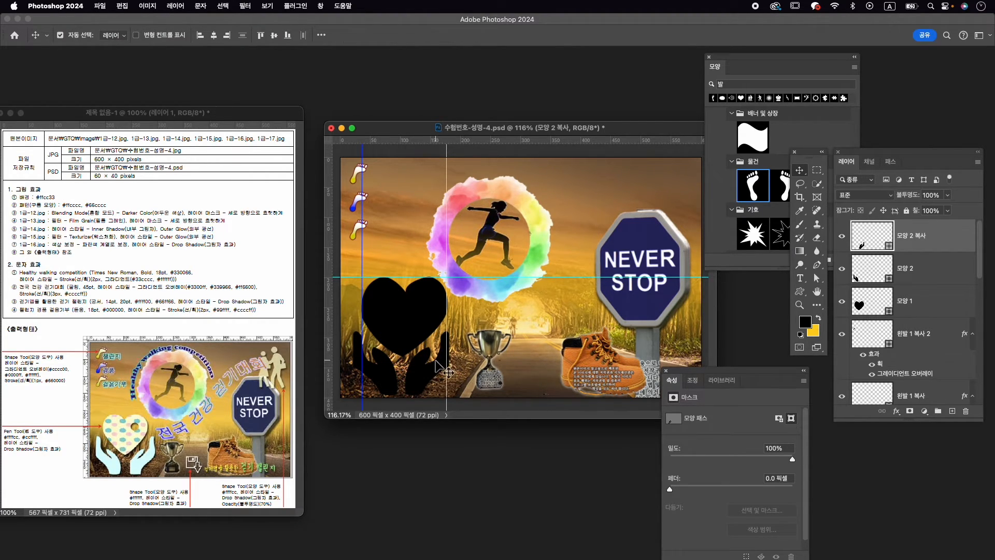
Step: Adjust the thumb's anchor point on the flipped hand, and merge the two hand layers into one shape
{"action": "key", "text": "a"}
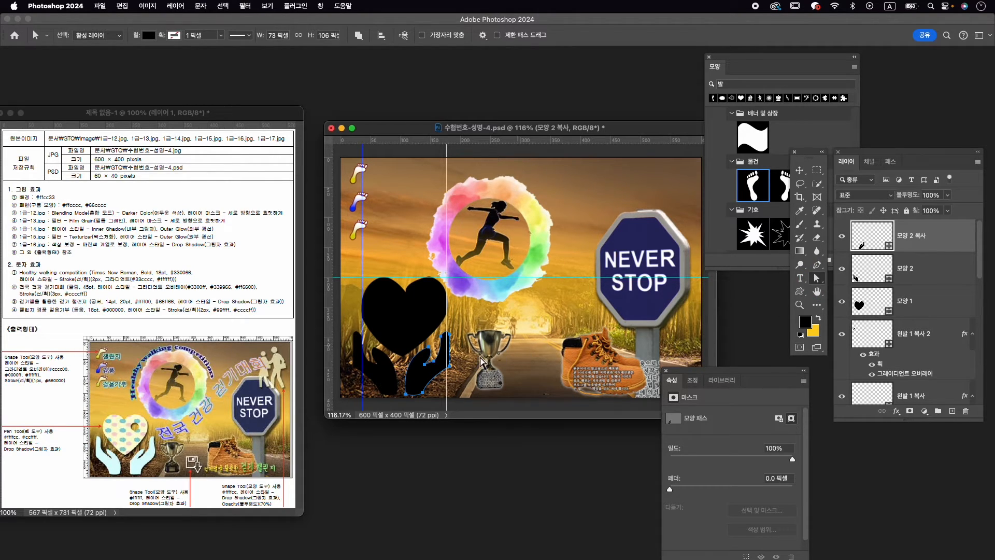
{"action": "left_click", "coordinate": [423, 366], "text": "super"}
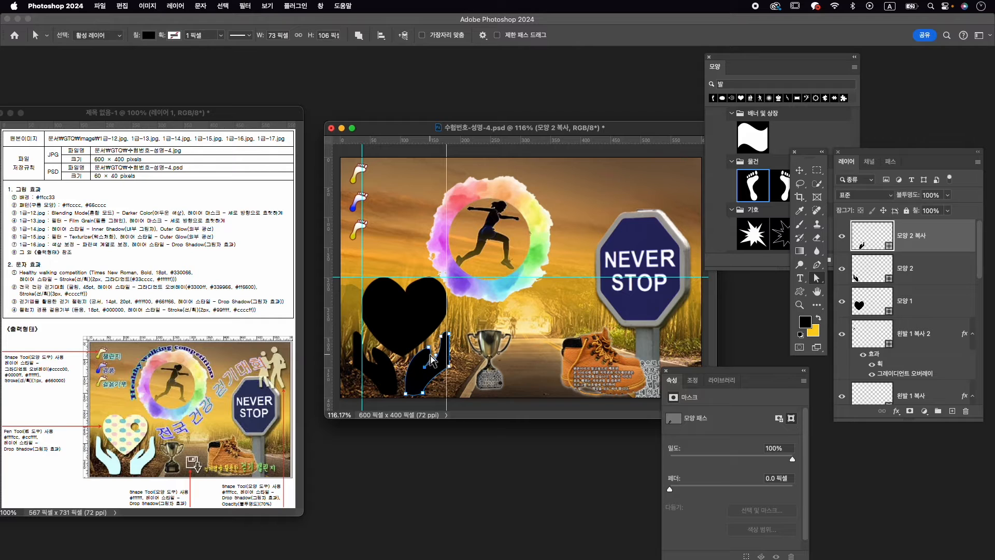
{"action": "left_click", "coordinate": [430, 350], "text": "super"}
{"action": "left_click_drag", "start_coordinate": [429, 349], "coordinate": [433, 351]}
{"action": "left_click", "coordinate": [931, 273], "text": "shift"}
{"action": "right_click", "coordinate": [949, 240]}
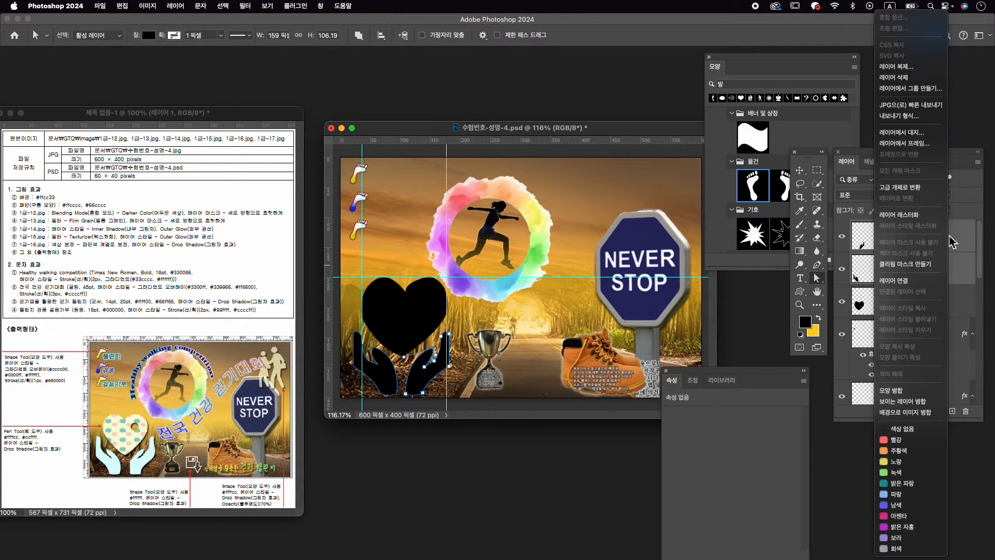
{"action": "left_click", "coordinate": [907, 393]}
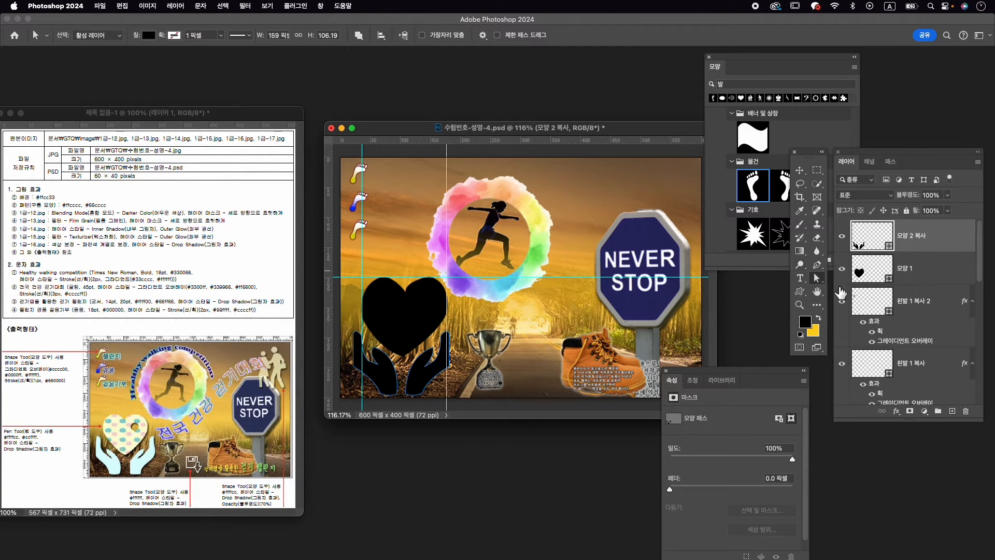
Step: Set the fill color of the merged hands shape to #ccffff
{"action": "left_click", "coordinate": [818, 266]}
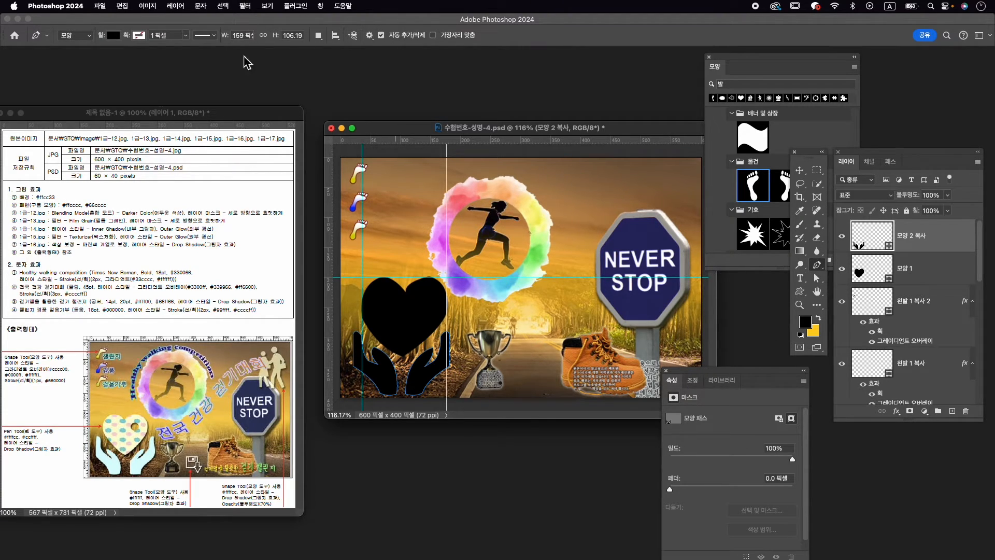
{"action": "left_click", "coordinate": [114, 36]}
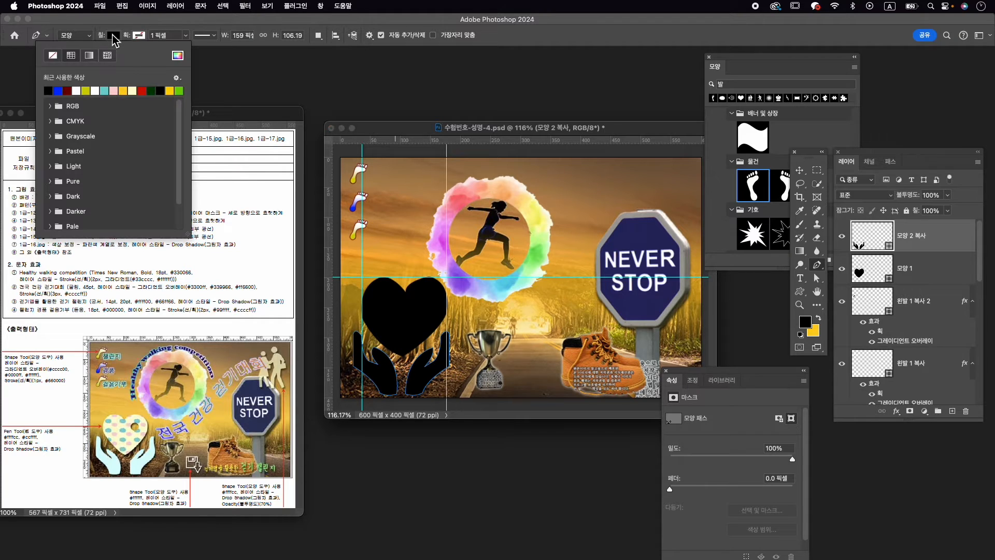
{"action": "left_click", "coordinate": [177, 56]}
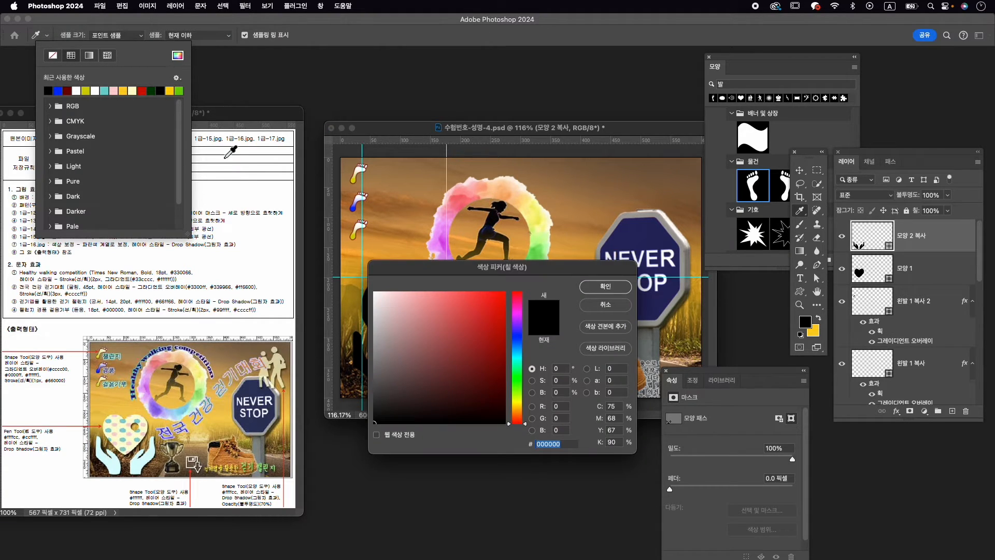
{"action": "type", "text": "ccffff"}
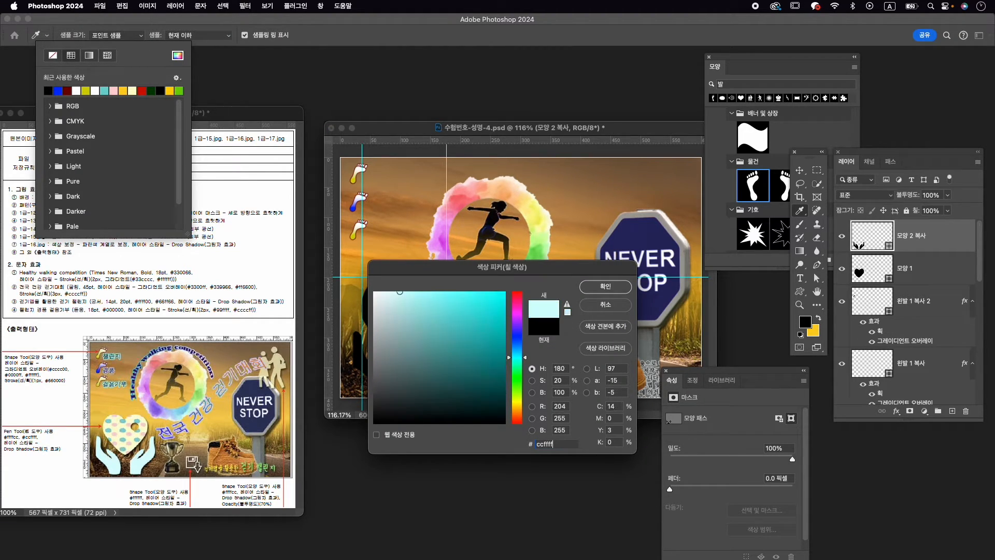
{"action": "key", "text": "Return"}
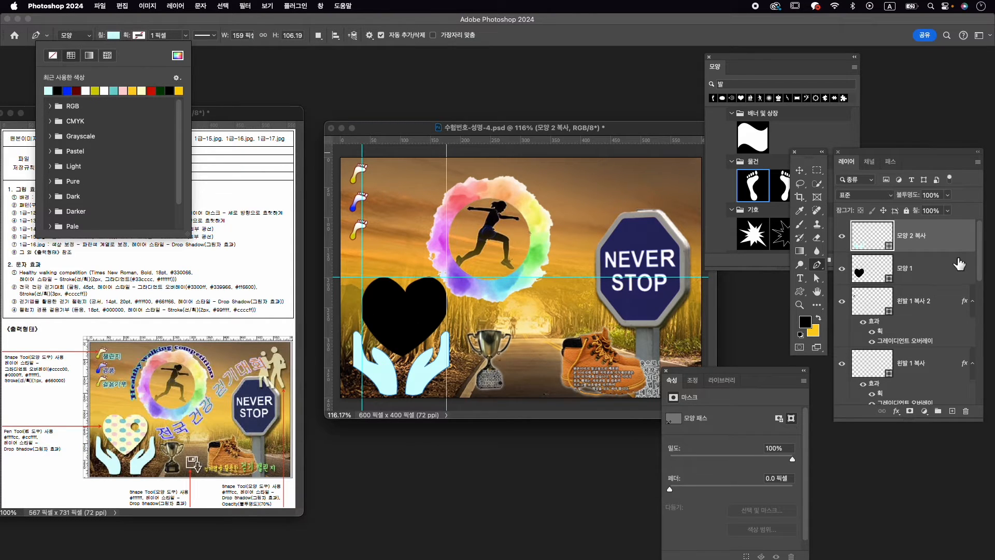
Step: Cut a 20 × 20 px circular hole in the heart's upper right lobe with the Ellipse tool set to Subtract Front Shape
{"action": "left_click", "coordinate": [928, 281]}
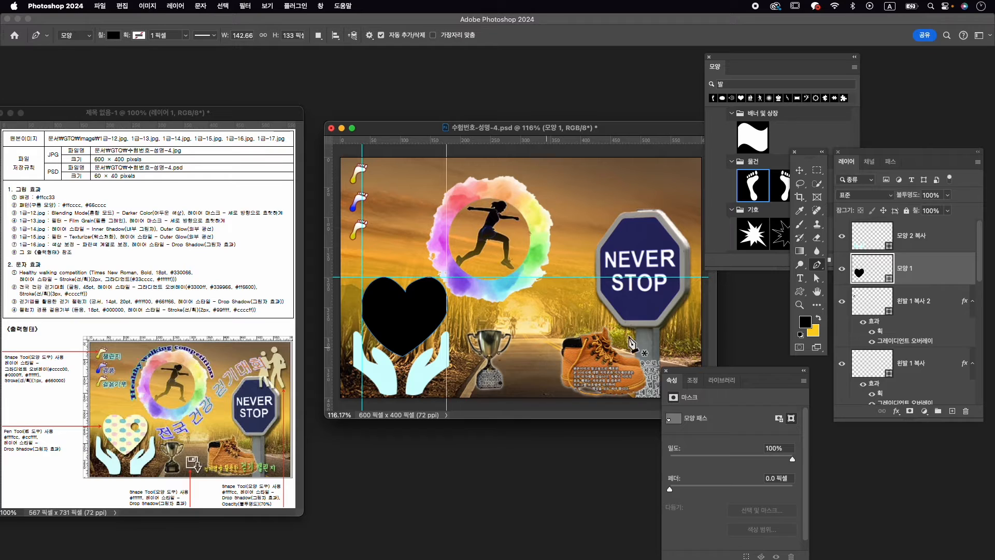
{"action": "left_click", "coordinate": [799, 292]}
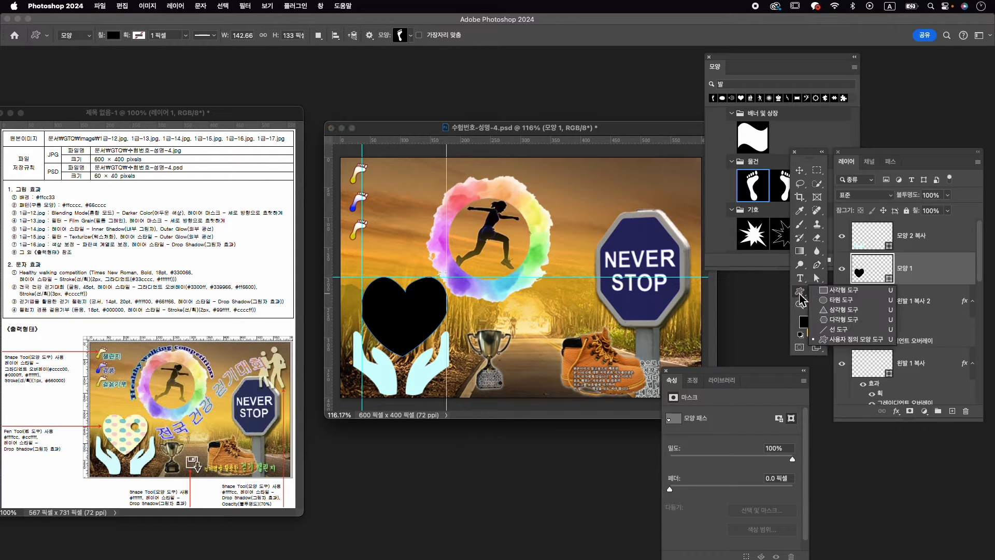
{"action": "left_click", "coordinate": [835, 300]}
{"action": "left_click", "coordinate": [319, 36]}
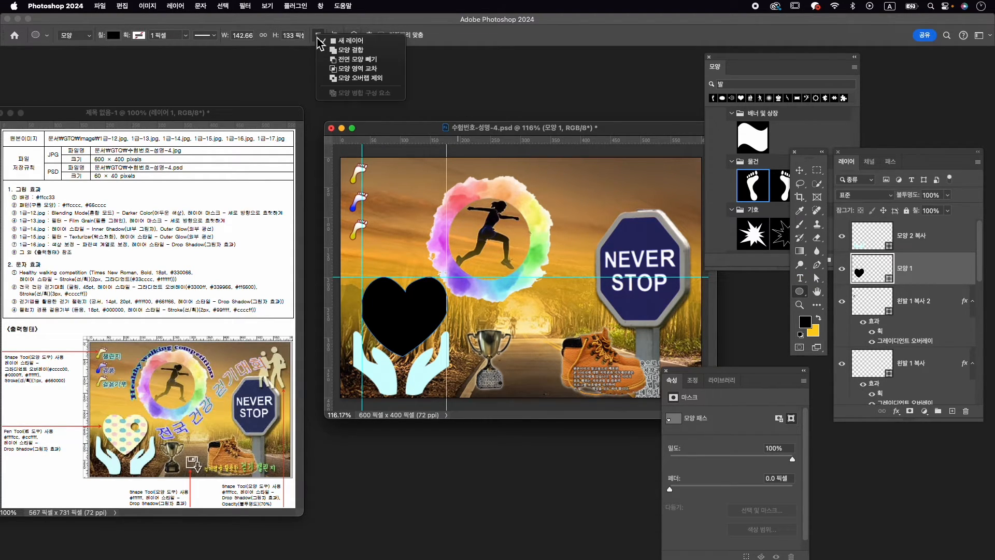
{"action": "left_click", "coordinate": [342, 60]}
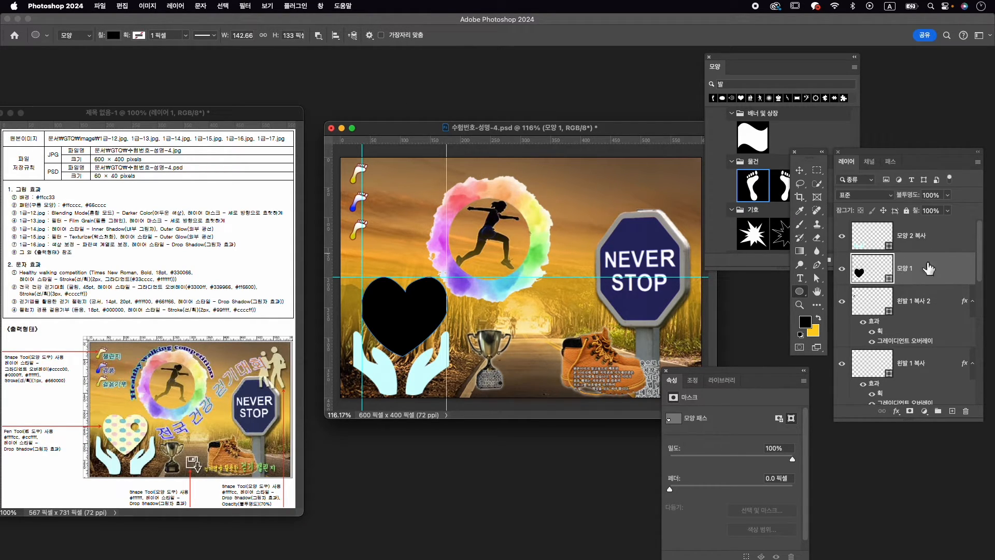
{"action": "left_click_drag", "start_coordinate": [429, 300], "coordinate": [440, 317]}
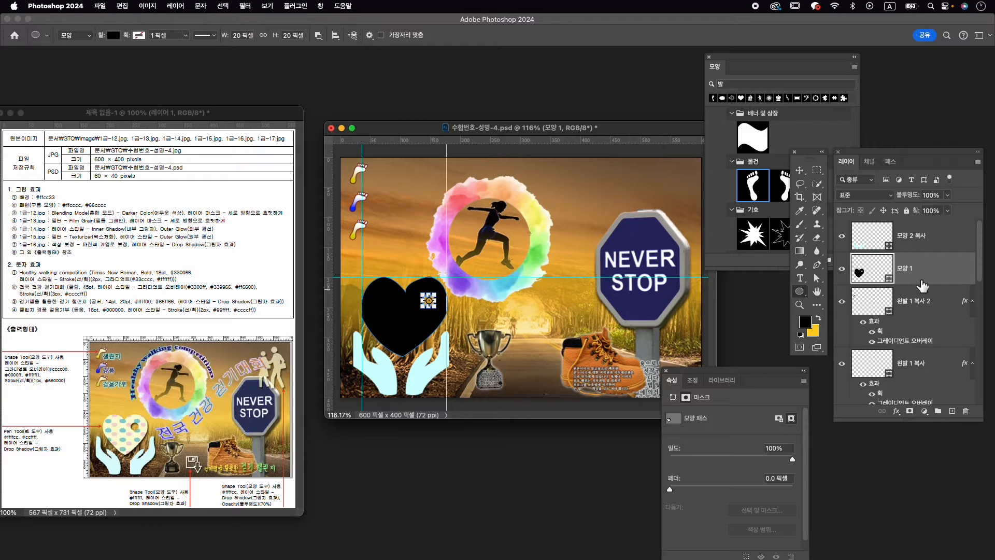
{"action": "left_click", "coordinate": [951, 280]}
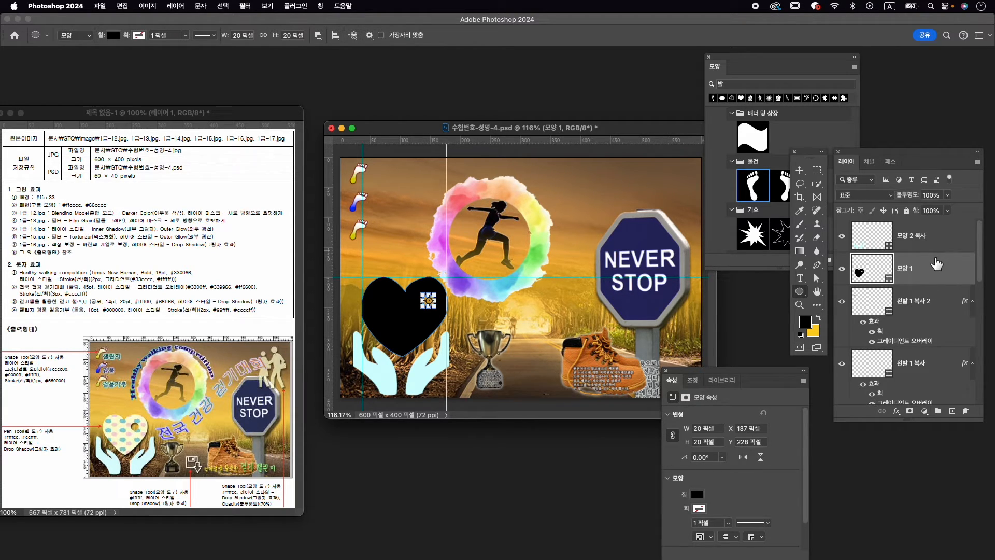
Step: Refine the heart's outline by adjusting its anchor points and curve handles, making it about 144 × 133 px
{"action": "key", "text": "a"}
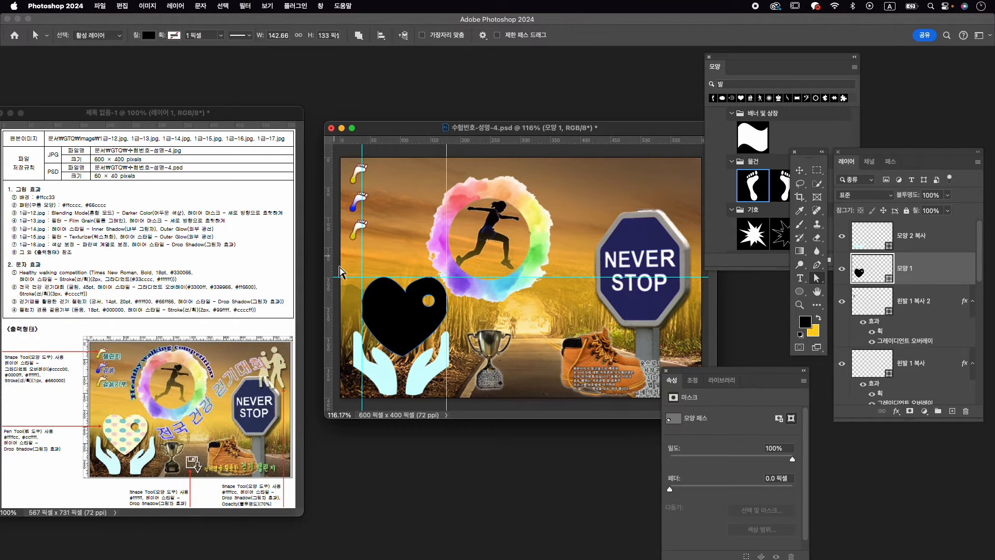
{"action": "left_click_drag", "start_coordinate": [392, 273], "coordinate": [405, 290]}
{"action": "left_click", "coordinate": [429, 276]}
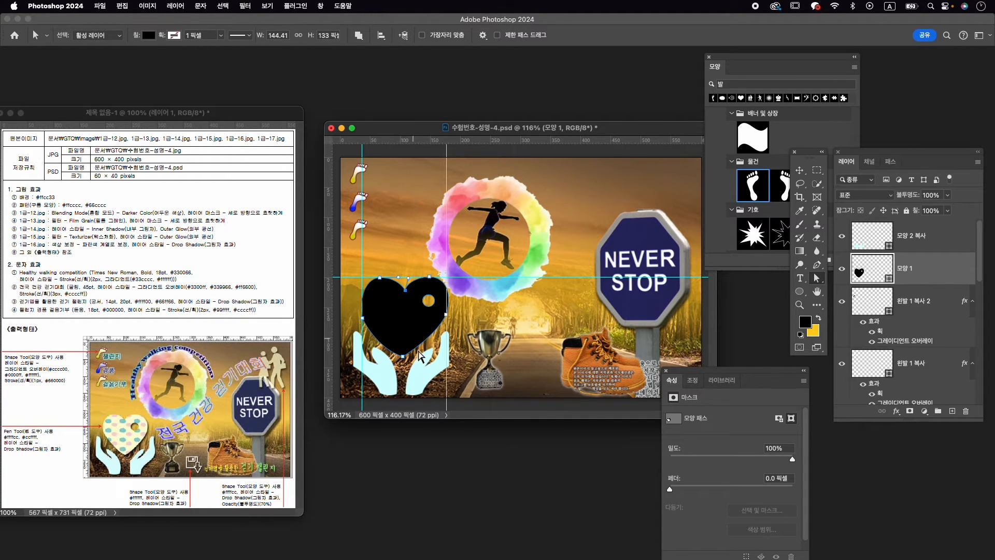
{"action": "left_click", "coordinate": [402, 357]}
{"action": "left_click_drag", "start_coordinate": [375, 348], "coordinate": [436, 340]}
{"action": "left_click", "coordinate": [446, 315]}
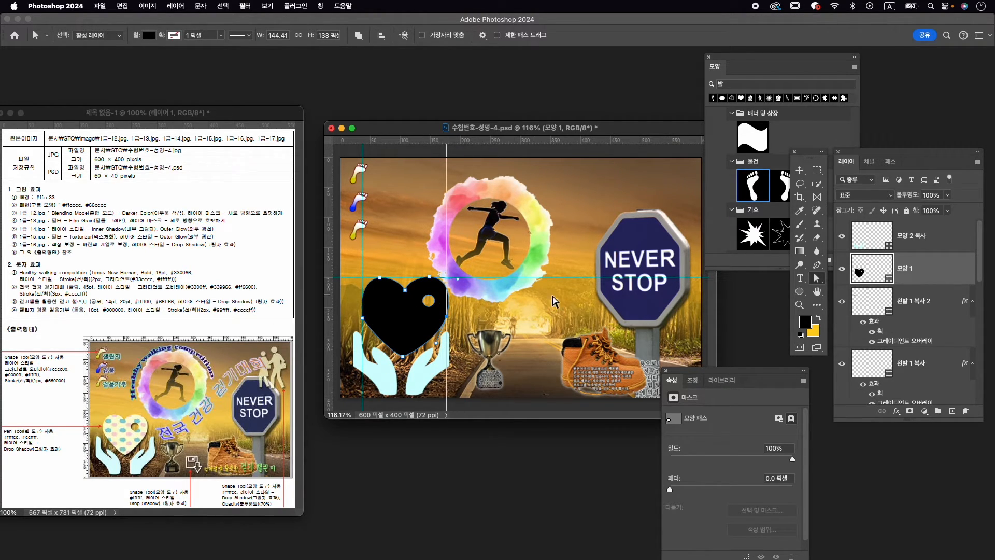
Step: Set the fill color of the heart shape to #ffffcc
{"action": "left_click", "coordinate": [800, 170]}
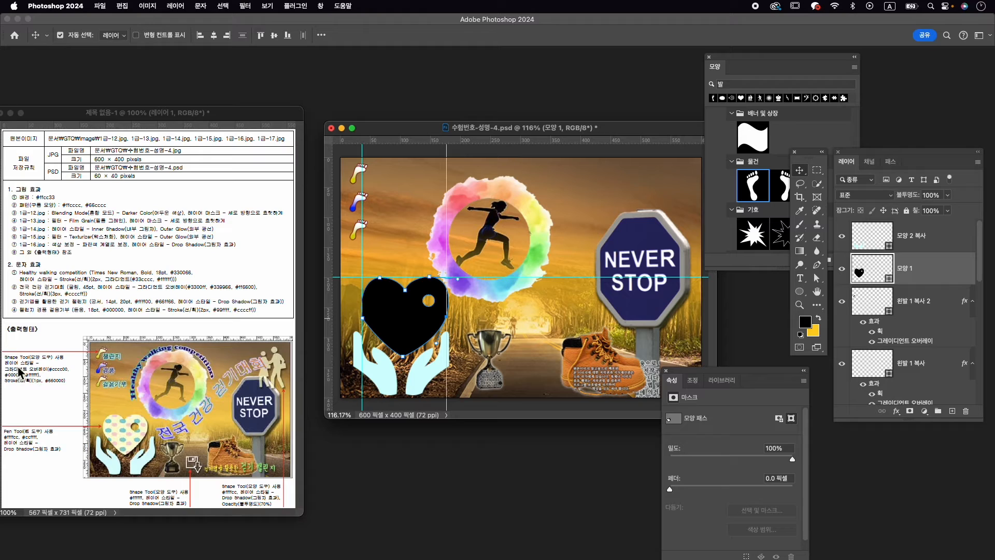
{"action": "key", "text": "p"}
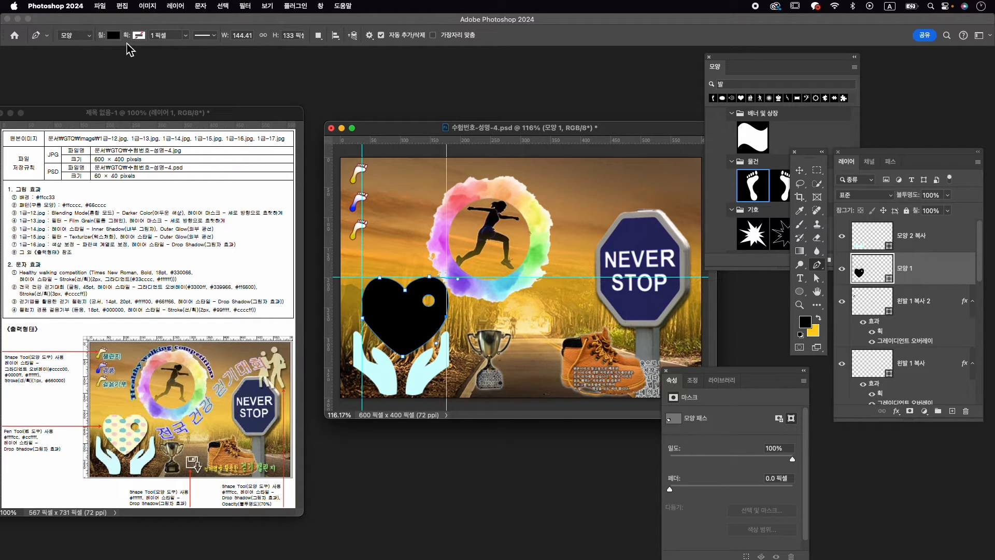
{"action": "left_click", "coordinate": [113, 35]}
{"action": "left_click", "coordinate": [178, 55]}
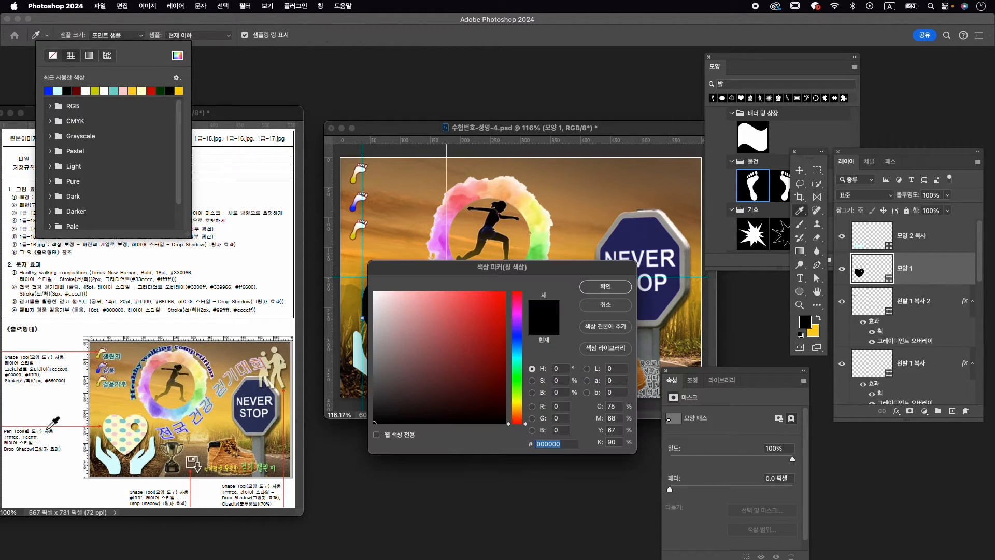
{"action": "type", "text": "ffffcc"}
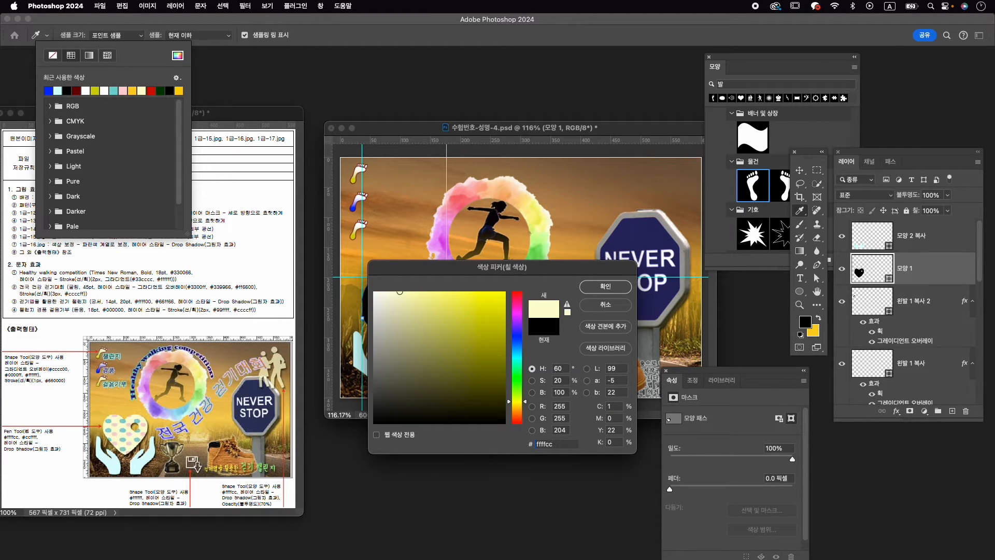
{"action": "key", "text": "Return"}
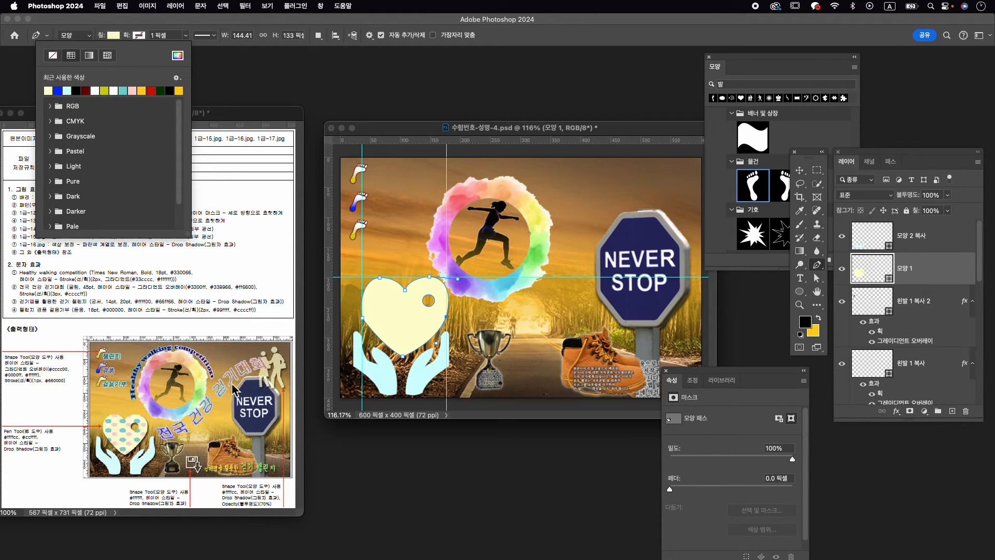
{"action": "left_click", "coordinate": [951, 281]}
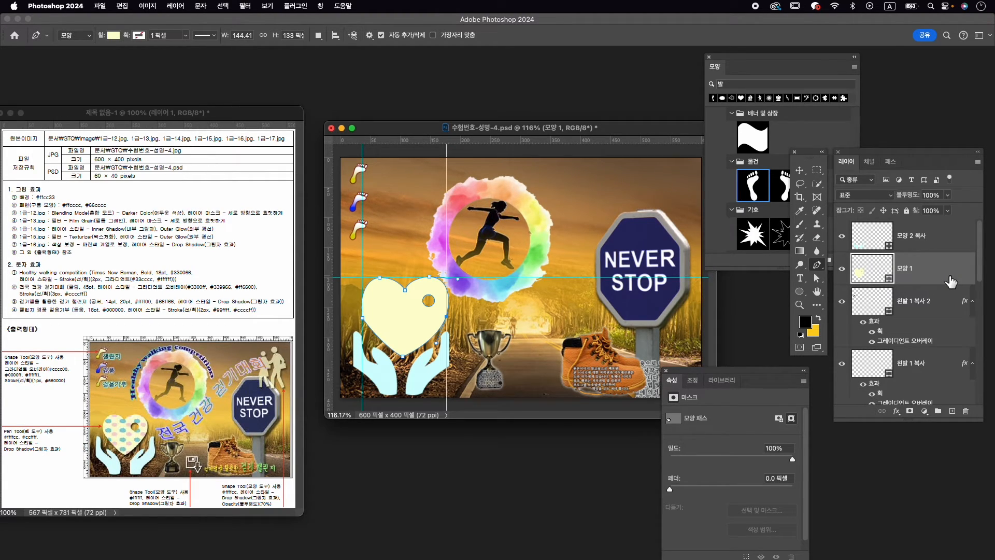
{"action": "key", "text": "super+j"}
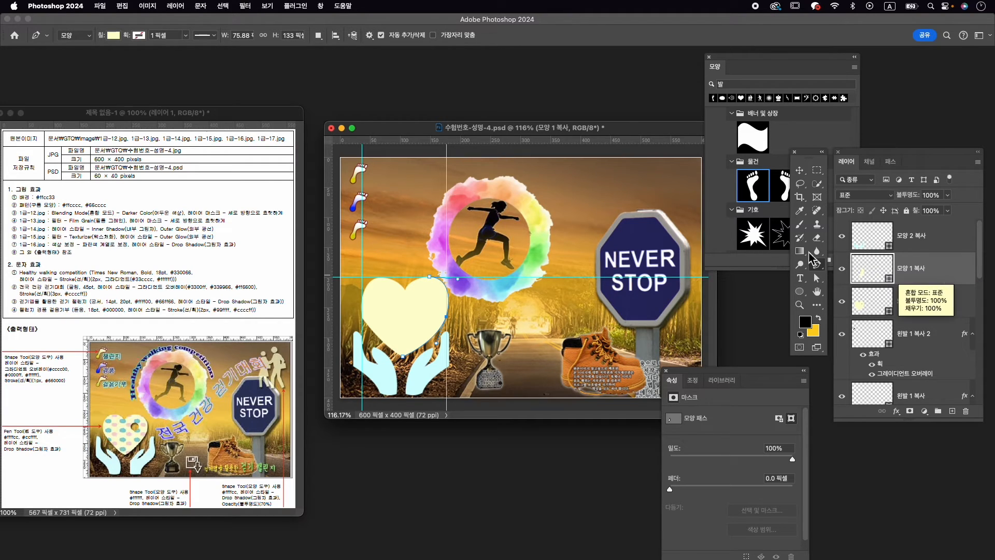
{"action": "left_click", "coordinate": [113, 35]}
{"action": "left_click", "coordinate": [107, 56]}
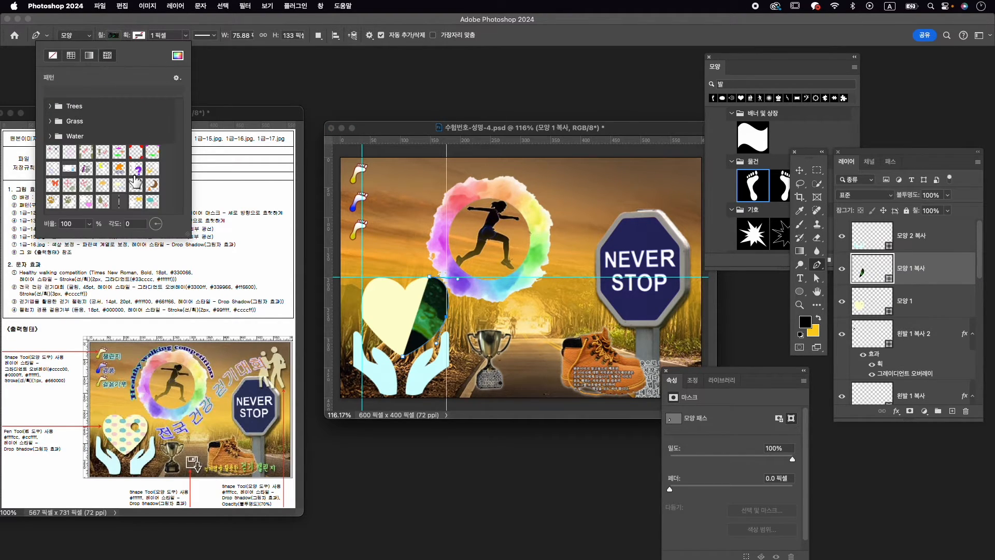
{"action": "left_click", "coordinate": [151, 202]}
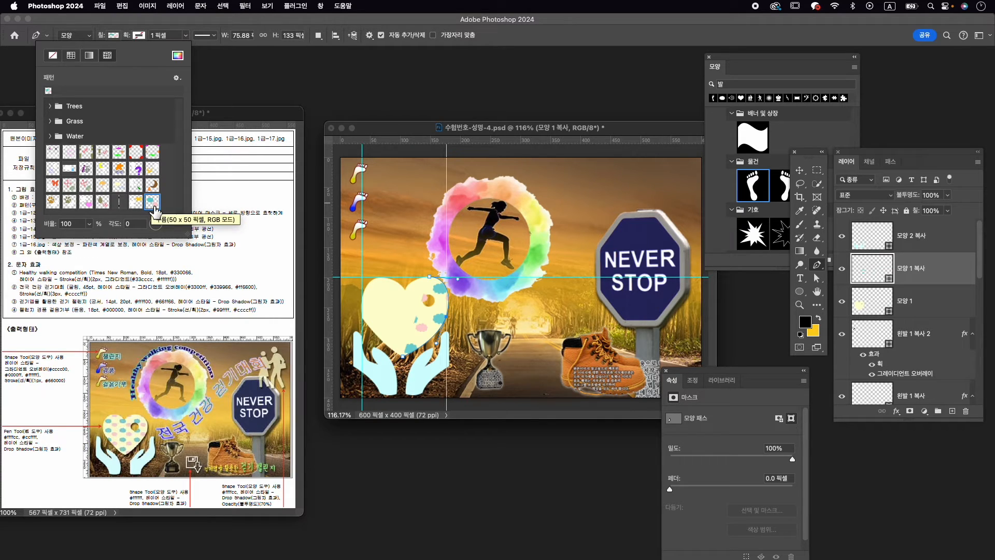
{"action": "left_click_drag", "start_coordinate": [89, 224], "coordinate": [86, 238]}
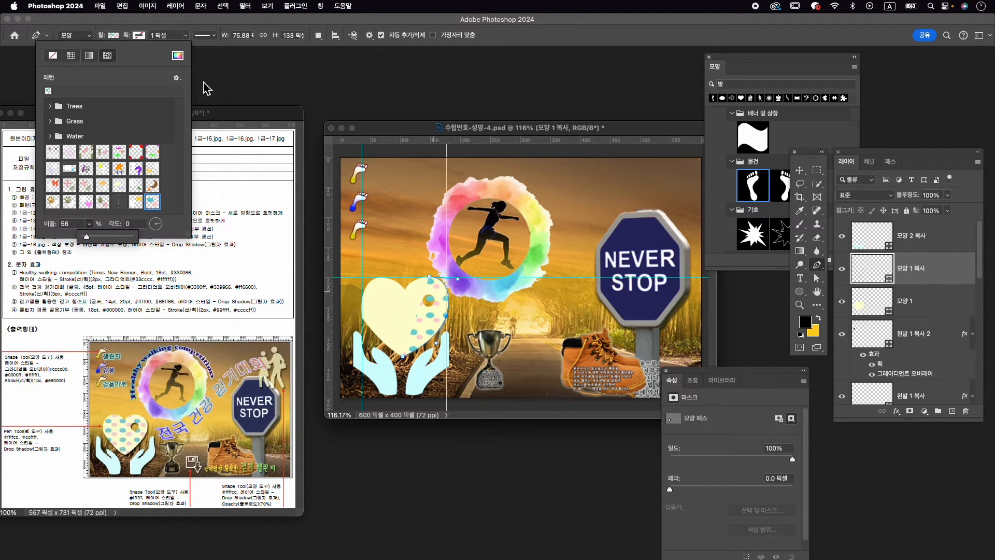
{"action": "left_click", "coordinate": [294, 26]}
{"action": "left_click", "coordinate": [841, 270]}
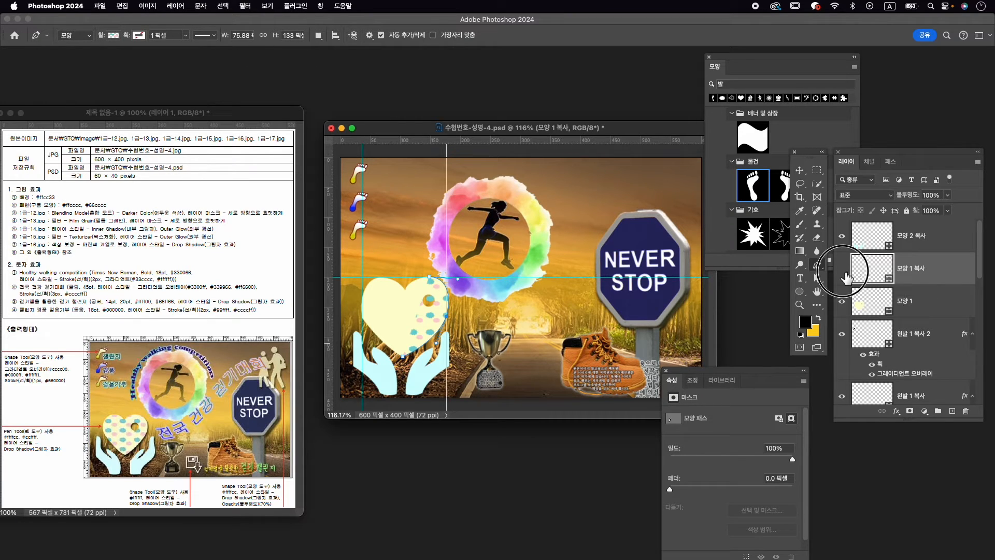
{"action": "left_click", "coordinate": [842, 270]}
{"action": "key", "text": "Delete"}
Step: Deselect the heart's path and duplicate the entire heart layer, including its circular hole
{"action": "left_click", "coordinate": [817, 278]}
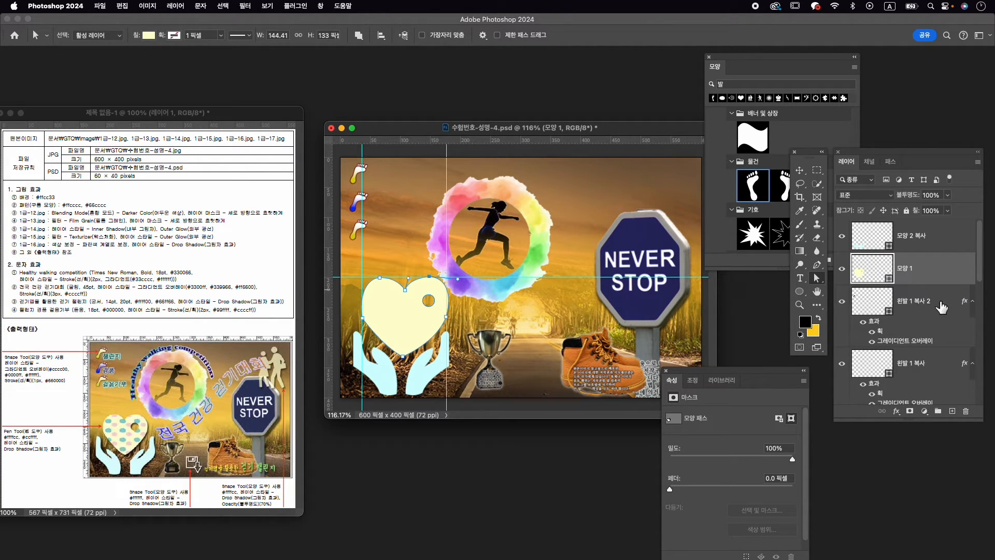
{"action": "left_click", "coordinate": [938, 307]}
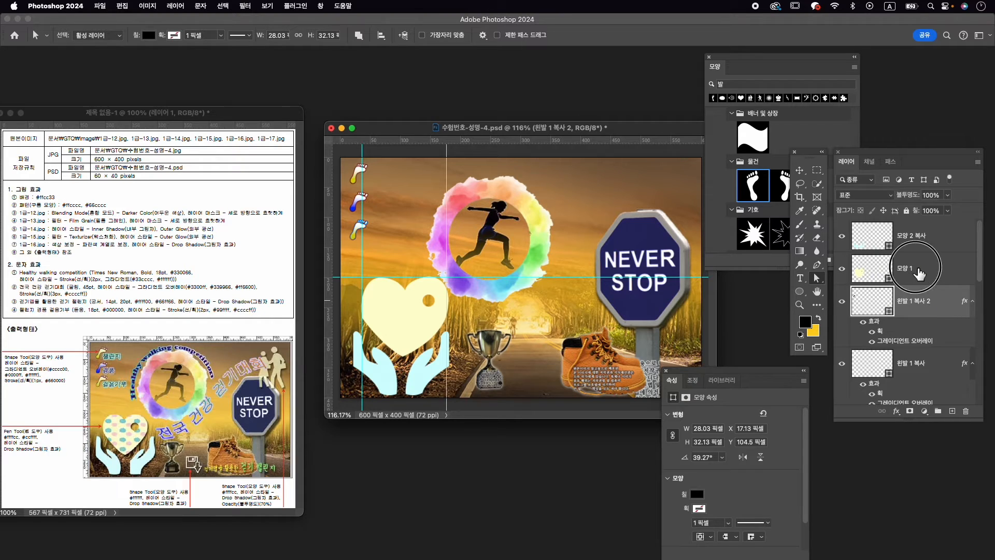
{"action": "left_click", "coordinate": [919, 274]}
{"action": "left_click", "coordinate": [800, 170]}
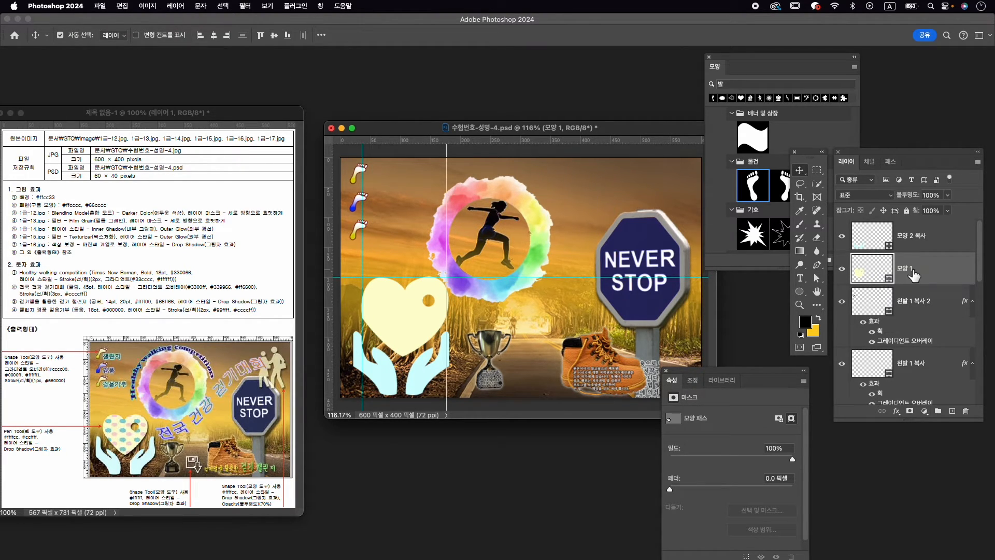
{"action": "key", "text": "super+j"}
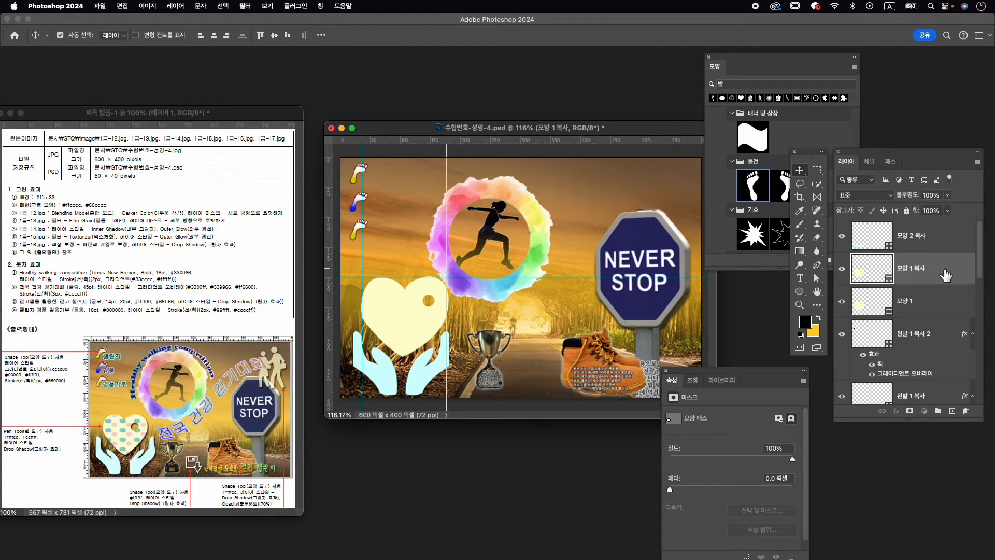
Step: Fill the duplicated heart with the 50 × 50 px cloud pattern and set the pattern scale to 67%
{"action": "left_click", "coordinate": [817, 264]}
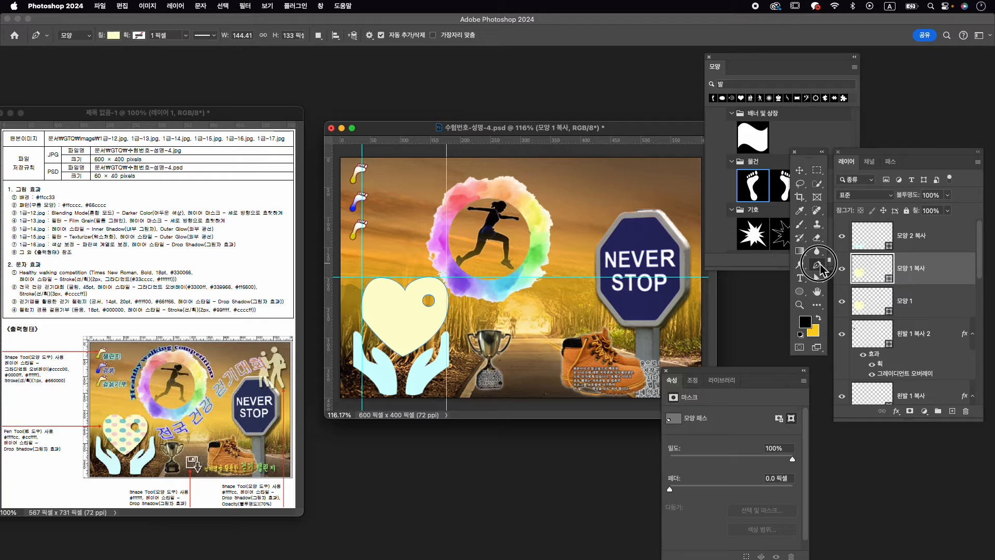
{"action": "left_click", "coordinate": [113, 36]}
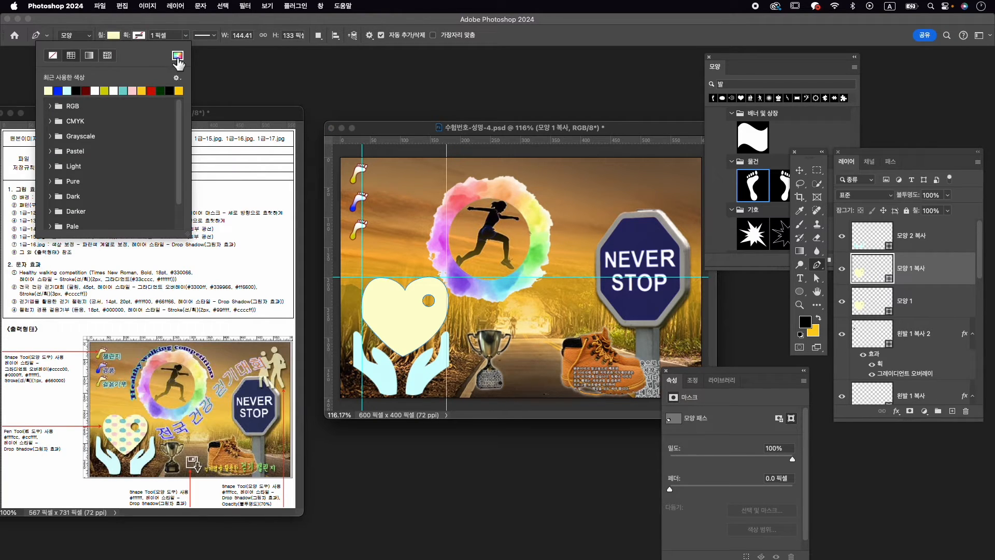
{"action": "left_click", "coordinate": [107, 56]}
{"action": "left_click", "coordinate": [154, 200]}
{"action": "left_click", "coordinate": [153, 203]}
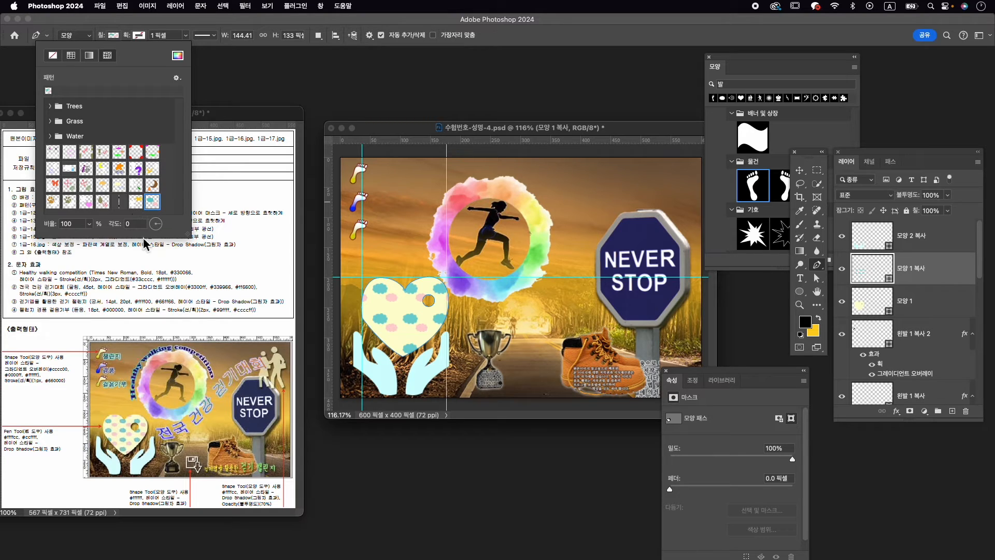
{"action": "left_click", "coordinate": [90, 224]}
{"action": "left_click_drag", "start_coordinate": [92, 236], "coordinate": [90, 241]}
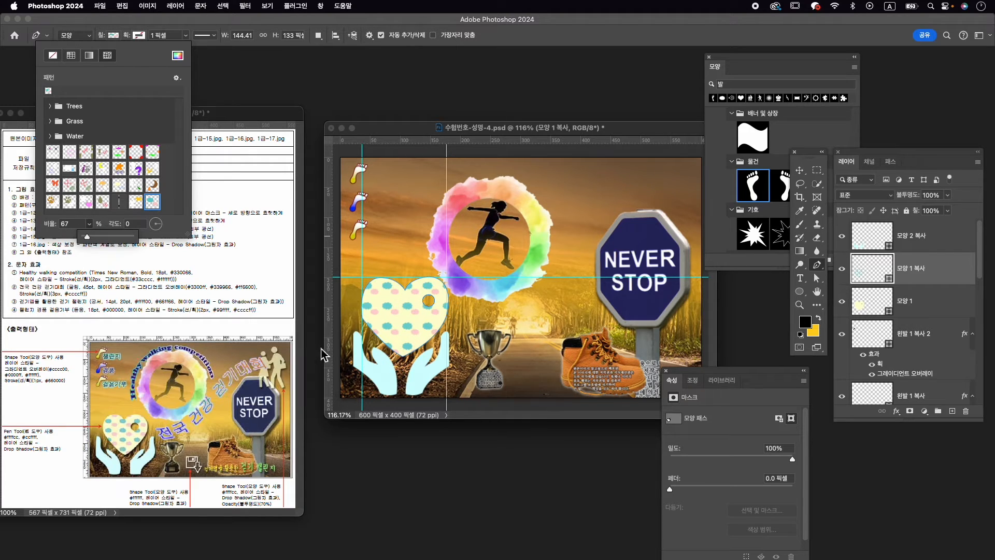
{"action": "left_click", "coordinate": [386, 62]}
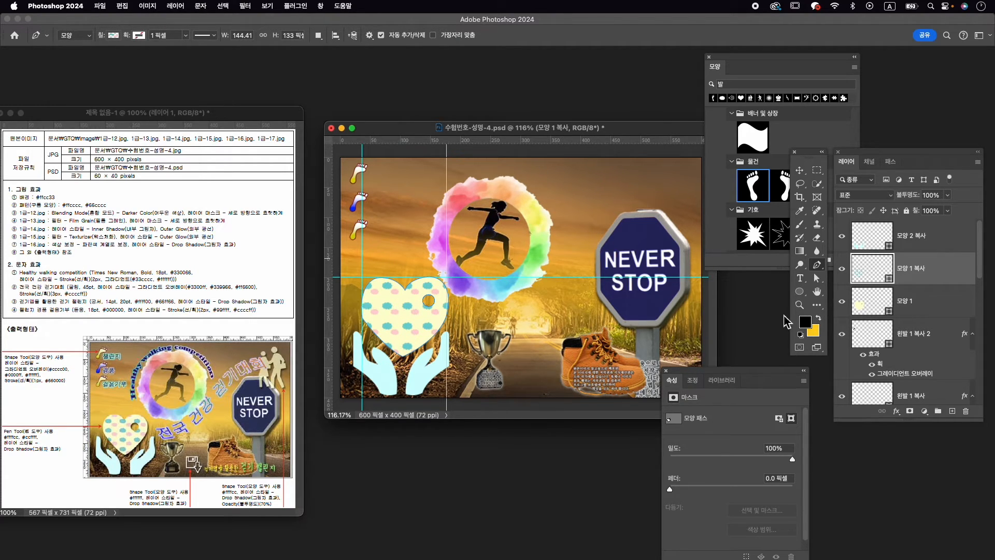
Step: Add a Drop Shadow layer style to the hands shape and copy it to the plain #ffffcc heart layer
{"action": "left_click", "coordinate": [928, 244]}
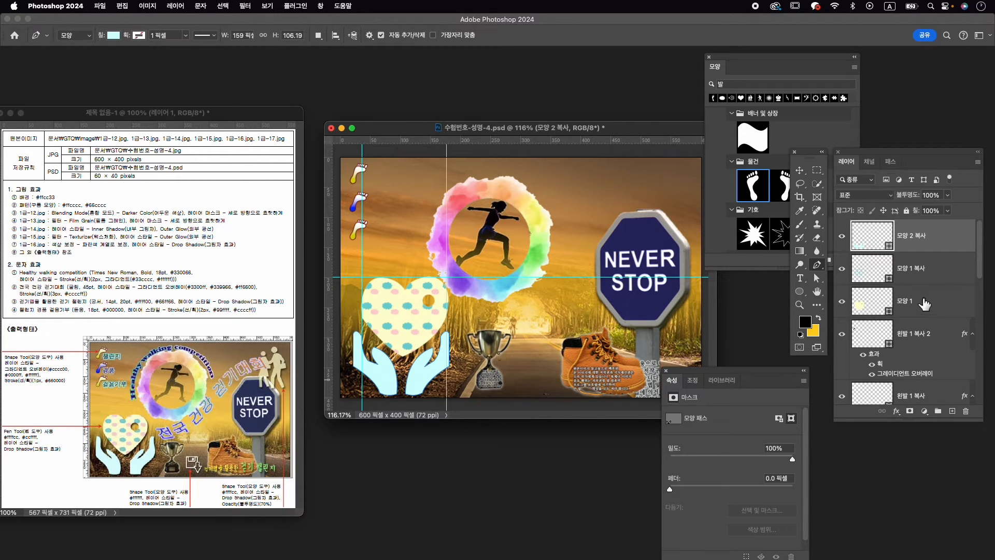
{"action": "left_click", "coordinate": [897, 414]}
{"action": "left_click", "coordinate": [925, 536]}
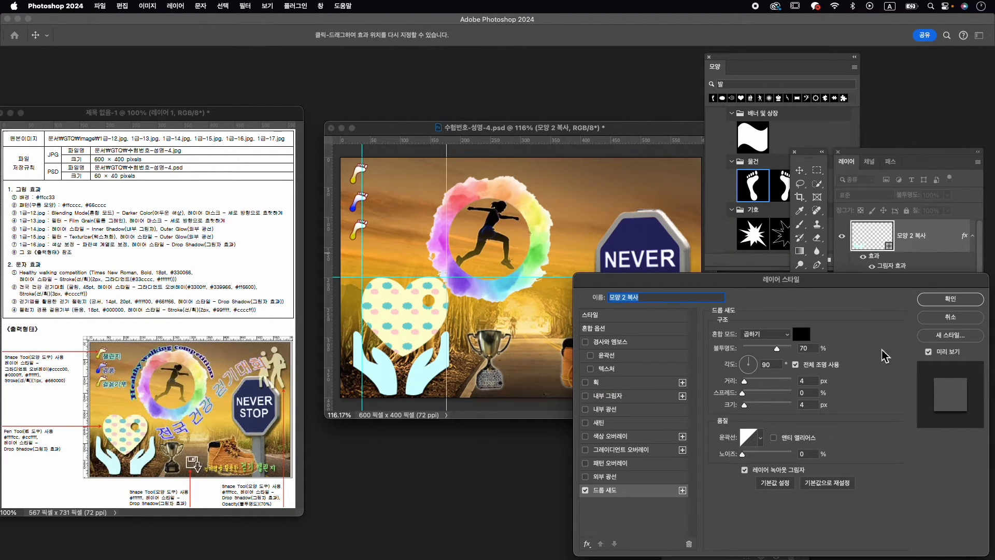
{"action": "left_click", "coordinate": [949, 299]}
{"action": "left_click_drag", "start_coordinate": [896, 270], "coordinate": [925, 324]}
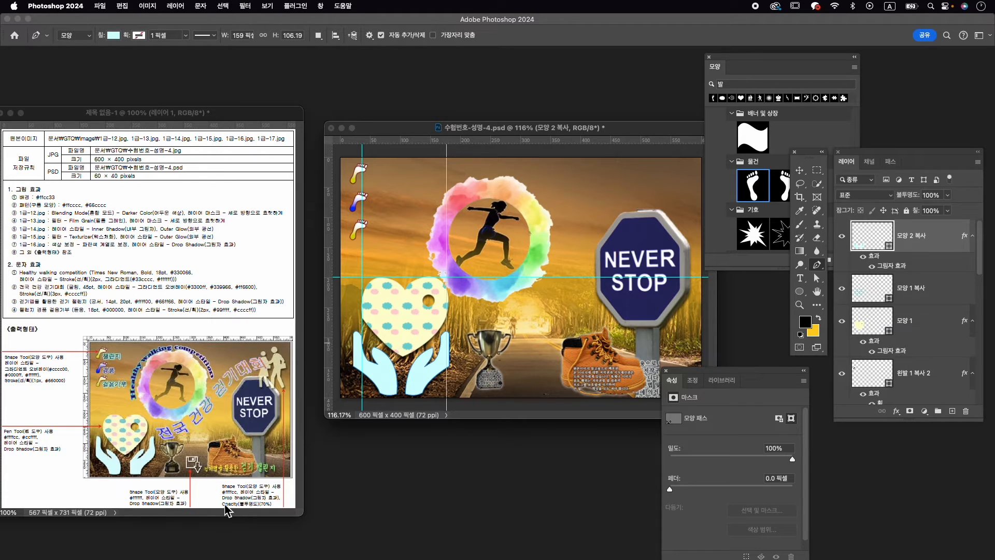
Step: Clear the shape search and draw the web group's save icon as a 51 × 54 px custom shape between the trophy and the boot
{"action": "double_click", "coordinate": [759, 85]}
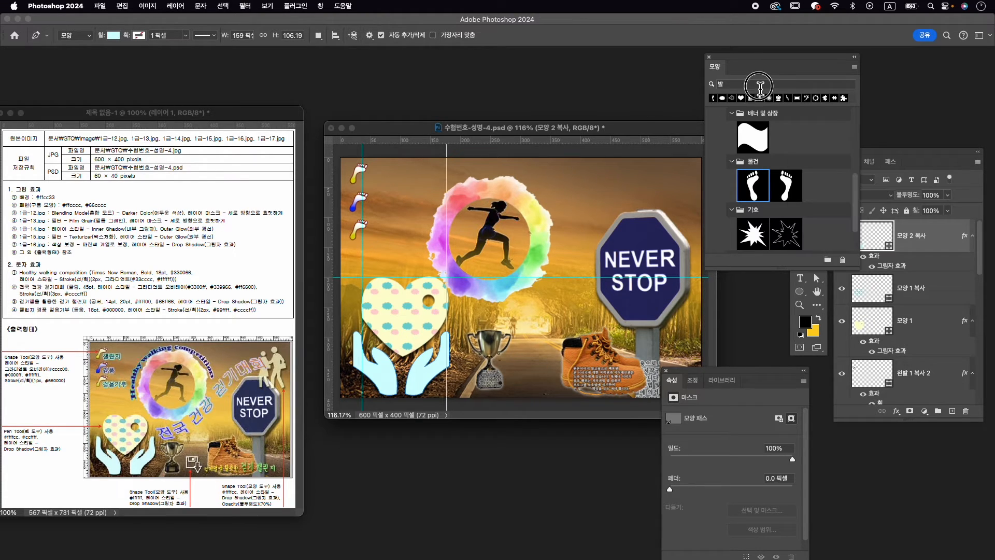
{"action": "key", "text": "BackSpace"}
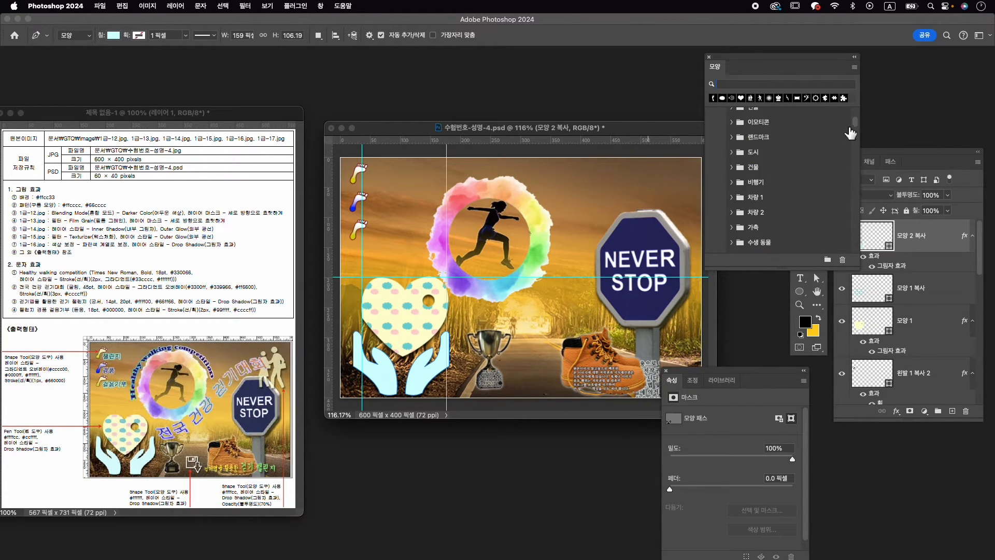
{"action": "left_click_drag", "start_coordinate": [855, 121], "coordinate": [860, 246]}
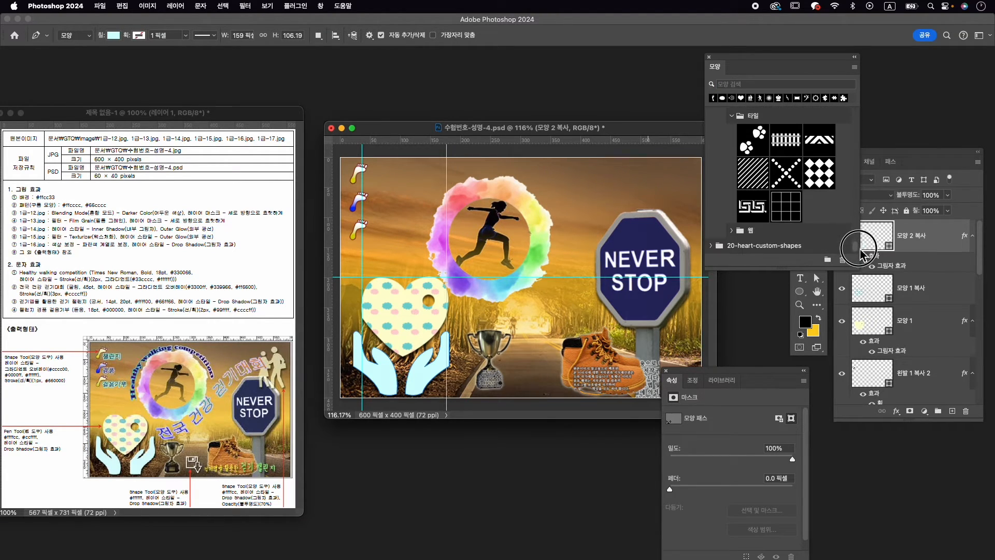
{"action": "left_click", "coordinate": [732, 231]}
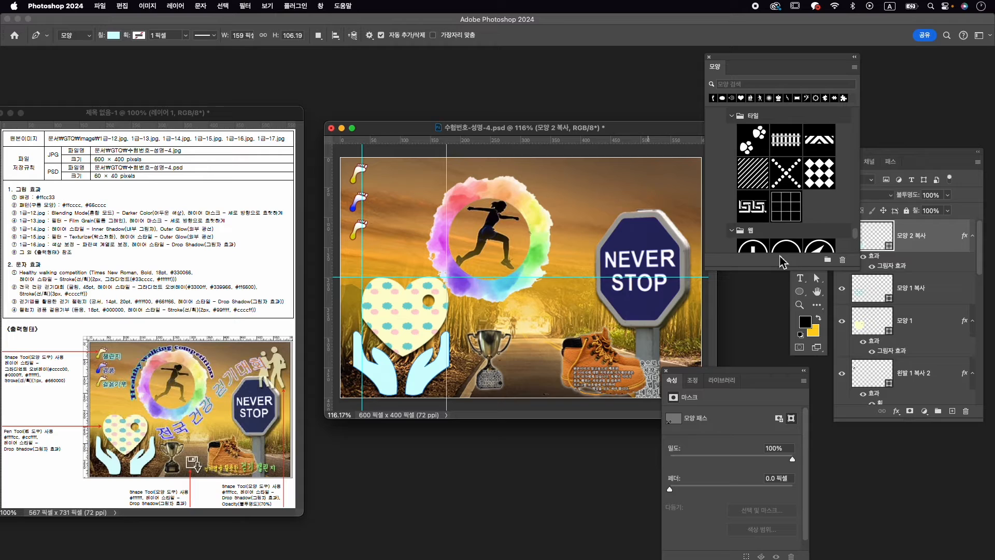
{"action": "scroll", "coordinate": [788, 236], "scroll_direction": "down", "scroll_amount": 10}
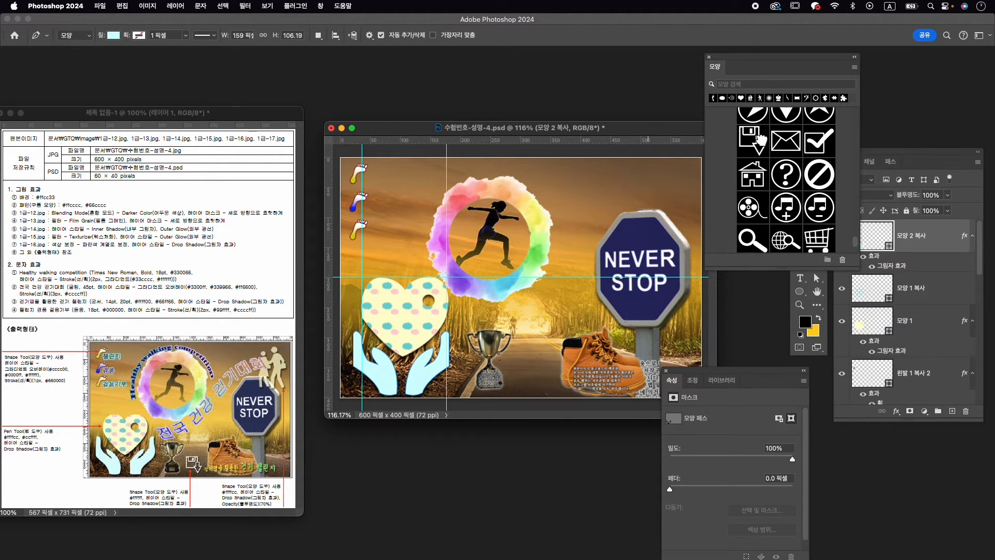
{"action": "left_click", "coordinate": [765, 144]}
{"action": "left_click", "coordinate": [800, 292]}
{"action": "left_click", "coordinate": [855, 339]}
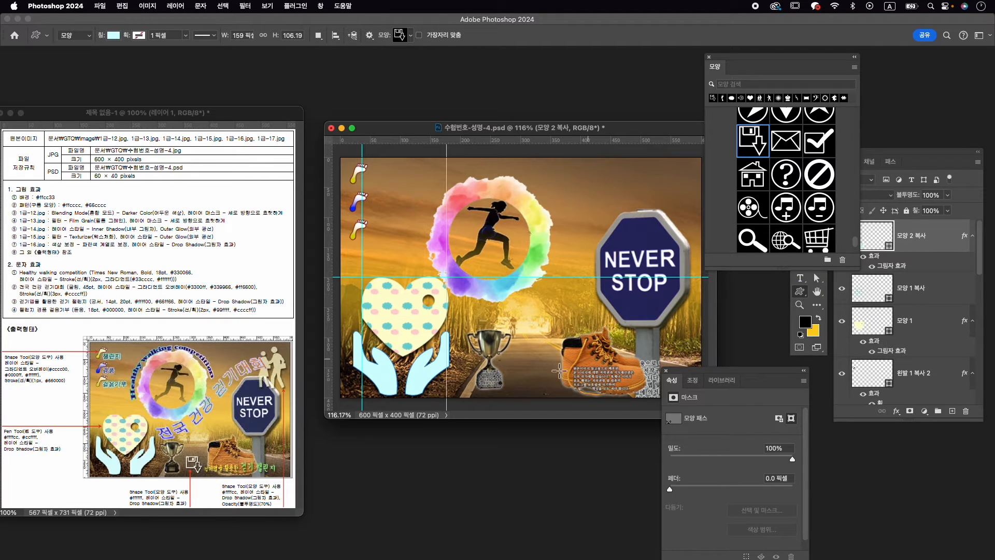
{"action": "left_click_drag", "start_coordinate": [520, 356], "coordinate": [550, 388]}
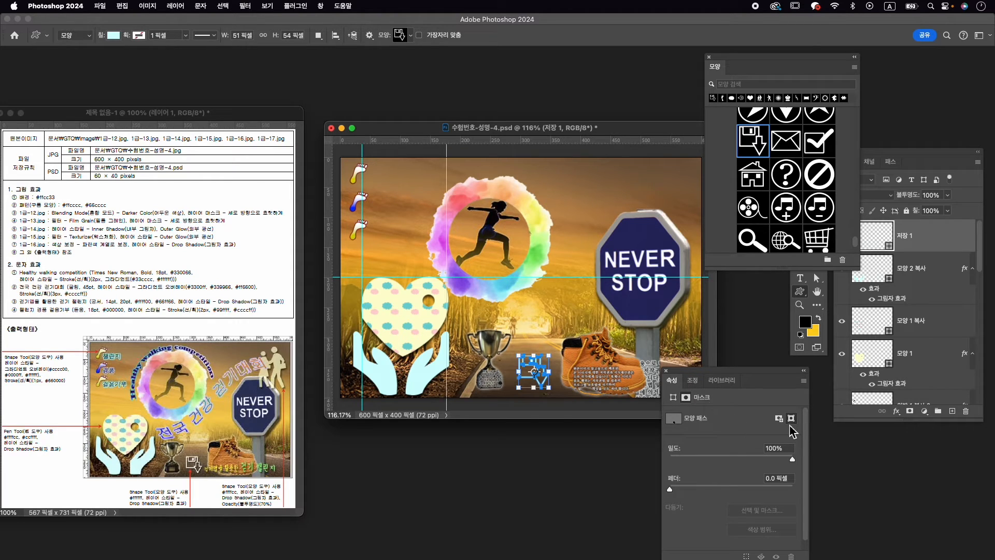
Step: Set the save icon's fill color to #ffffff and add a Drop Shadow layer style to it
{"action": "left_click", "coordinate": [112, 36]}
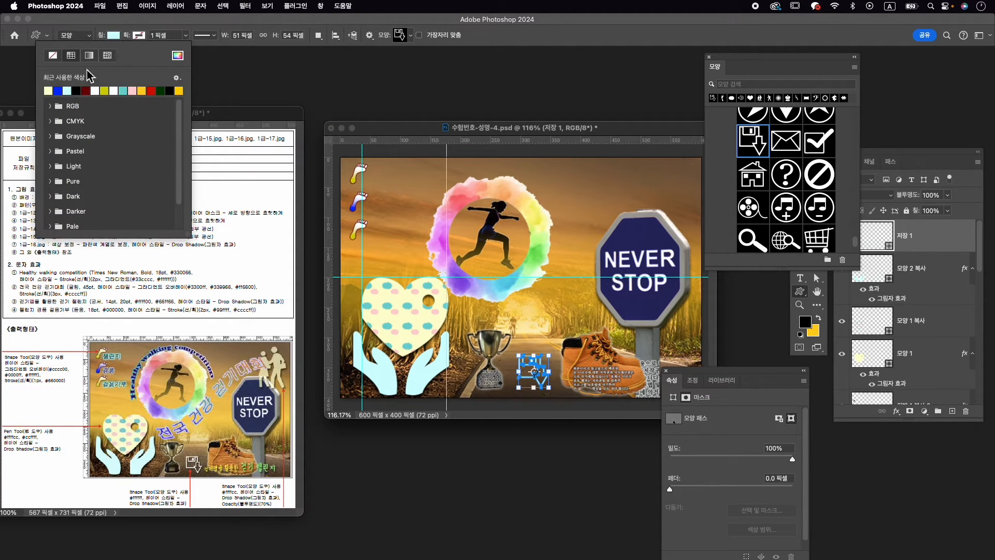
{"action": "left_click", "coordinate": [177, 55]}
{"action": "left_click", "coordinate": [310, 251]}
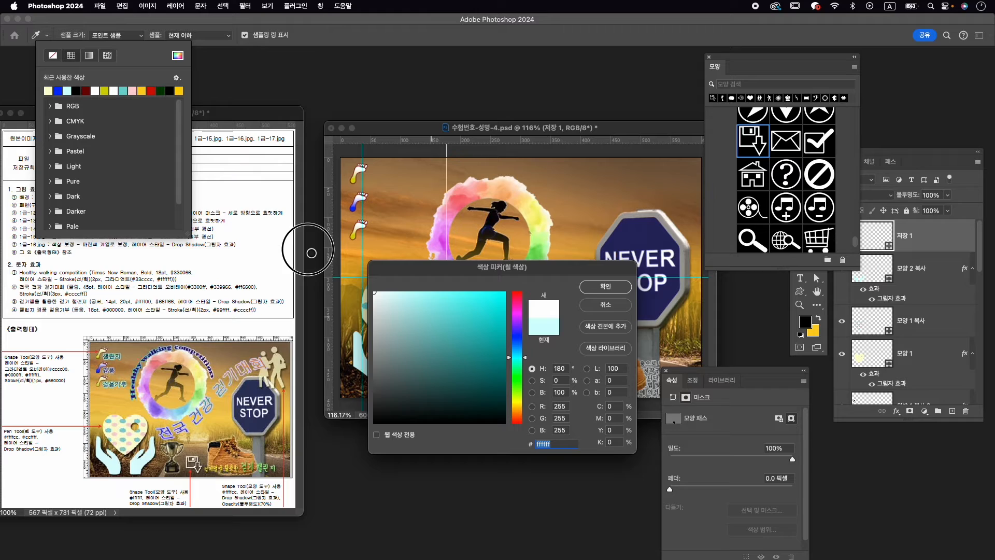
{"action": "left_click", "coordinate": [591, 288]}
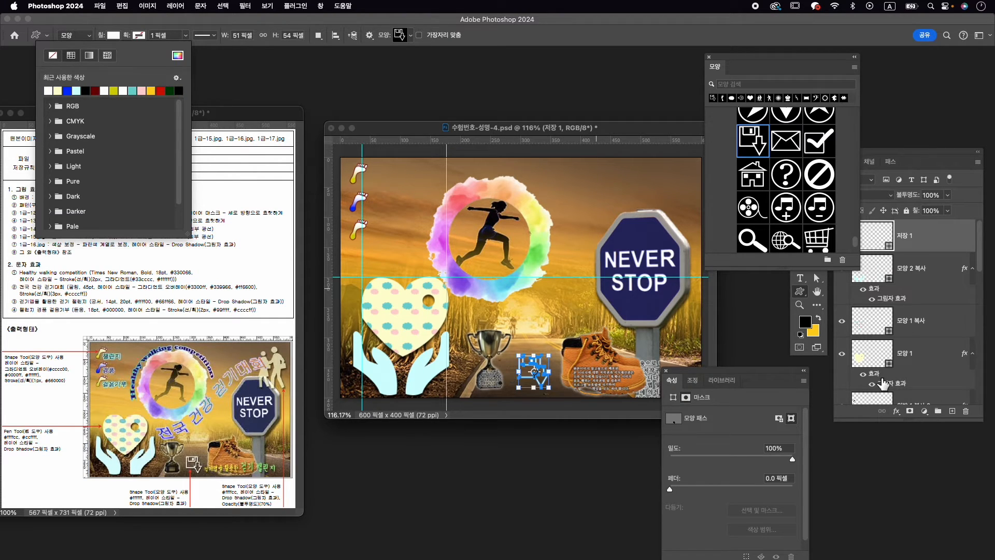
{"action": "left_click", "coordinate": [898, 411]}
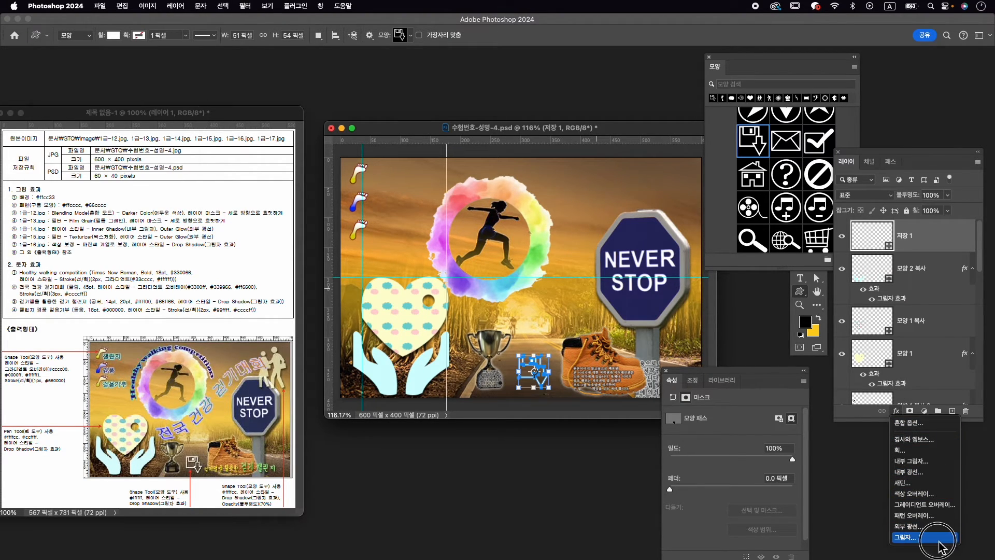
{"action": "left_click", "coordinate": [908, 537]}
{"action": "left_click", "coordinate": [958, 296]}
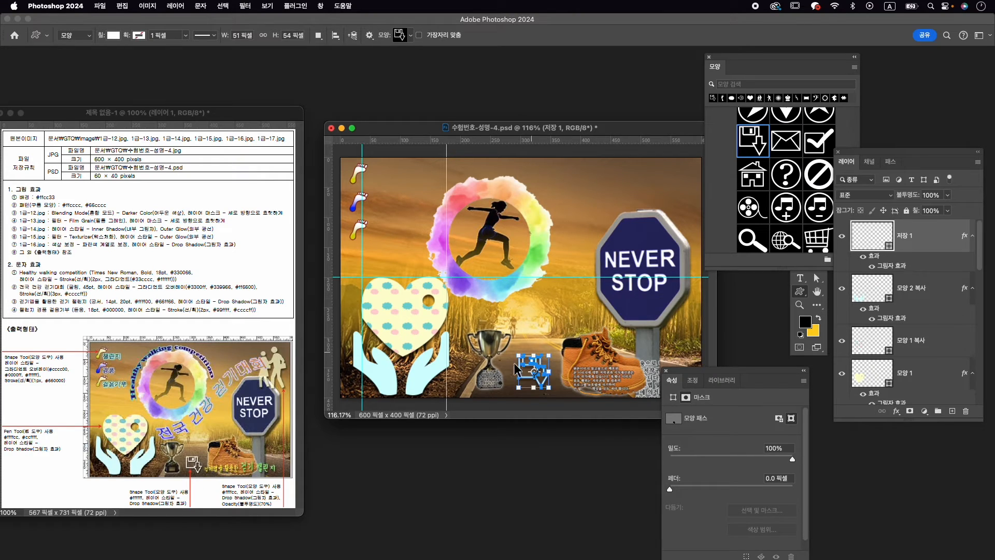
Step: Scale the save icon down to about 92% (46.81 × 49.56 px) and nudge it slightly between the trophy and the boot
{"action": "key", "text": "super+t"}
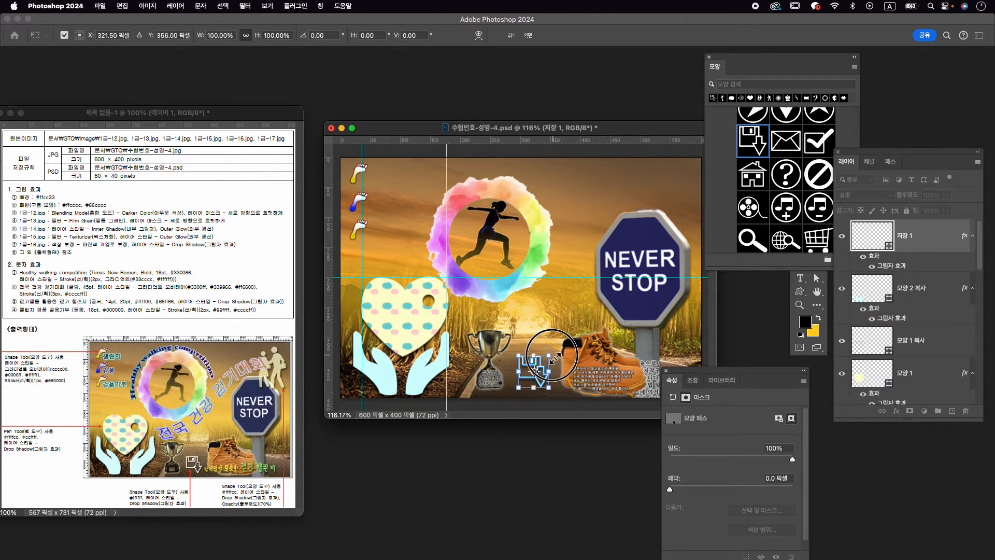
{"action": "left_click_drag", "start_coordinate": [557, 358], "coordinate": [553, 361]}
{"action": "key", "text": "Left"}
{"action": "key", "text": "Left"}
{"action": "key", "text": "Left"}
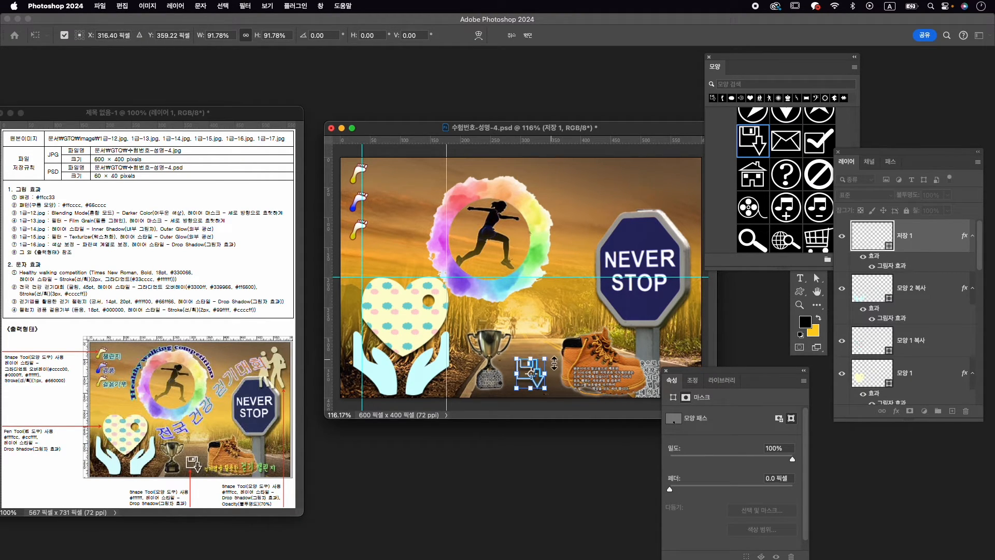
{"action": "key", "text": "Right"}
{"action": "key", "text": "Right"}
{"action": "key", "text": "Return"}
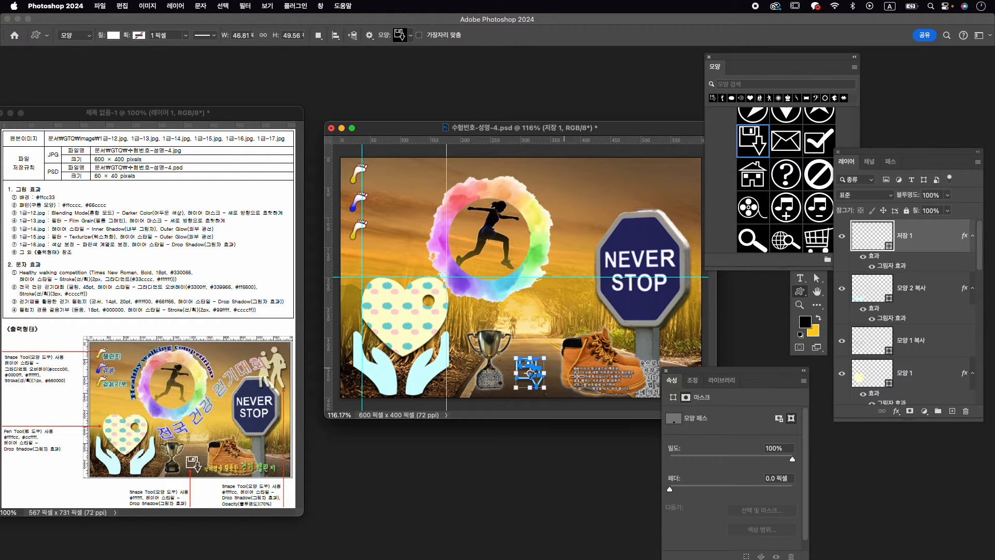
{"action": "key", "text": "v"}
{"action": "left_click", "coordinate": [615, 376]}
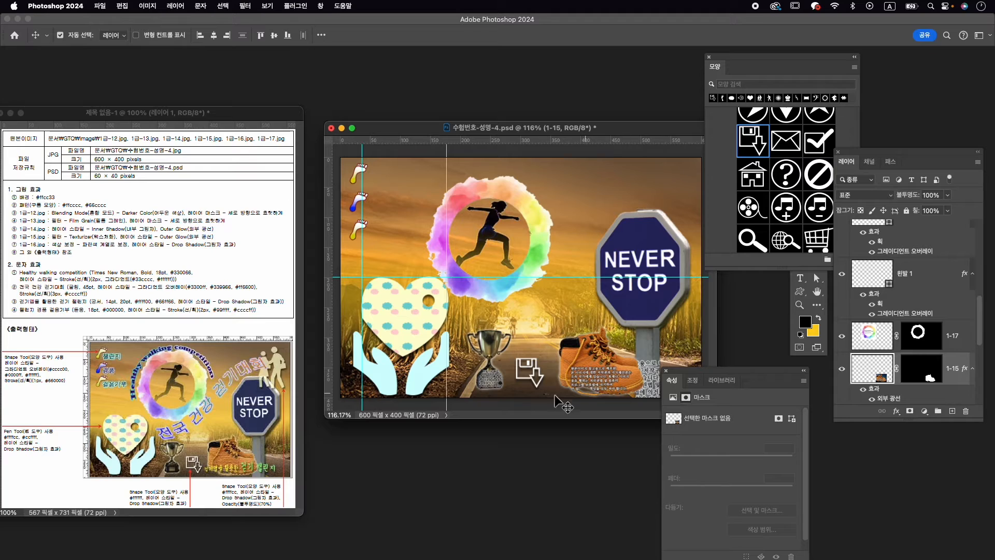
{"action": "left_click", "coordinate": [532, 372]}
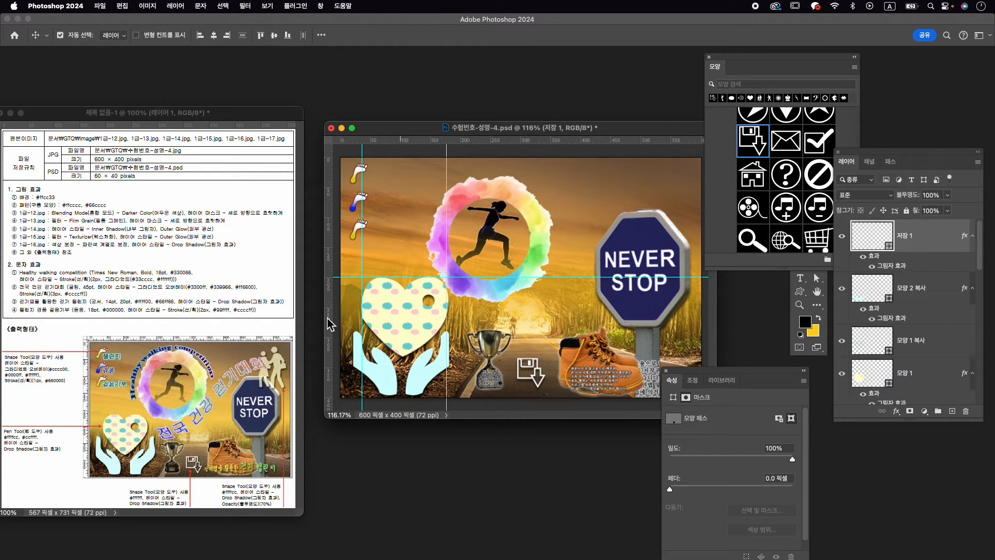
Step: Find the two walking children among the symbol shapes and draw them about 83 × 107 px above the NEVER STOP sign
{"action": "left_click", "coordinate": [747, 207]}
{"action": "scroll", "coordinate": [753, 209], "scroll_direction": "up", "scroll_amount": 5}
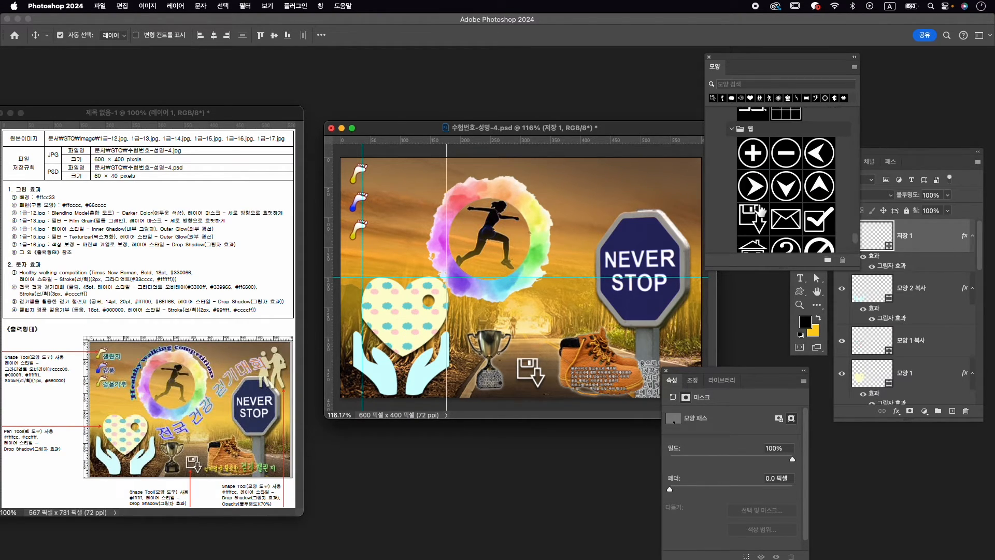
{"action": "scroll", "coordinate": [760, 210], "scroll_direction": "down", "scroll_amount": 5}
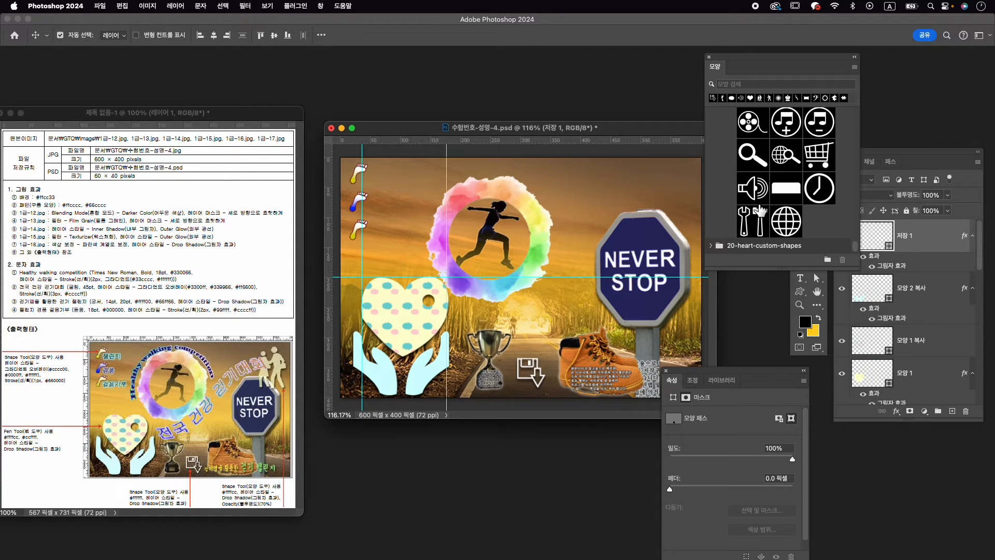
{"action": "scroll", "coordinate": [760, 210], "scroll_direction": "up", "scroll_amount": 3}
{"action": "scroll", "coordinate": [760, 210], "scroll_direction": "down", "scroll_amount": 10}
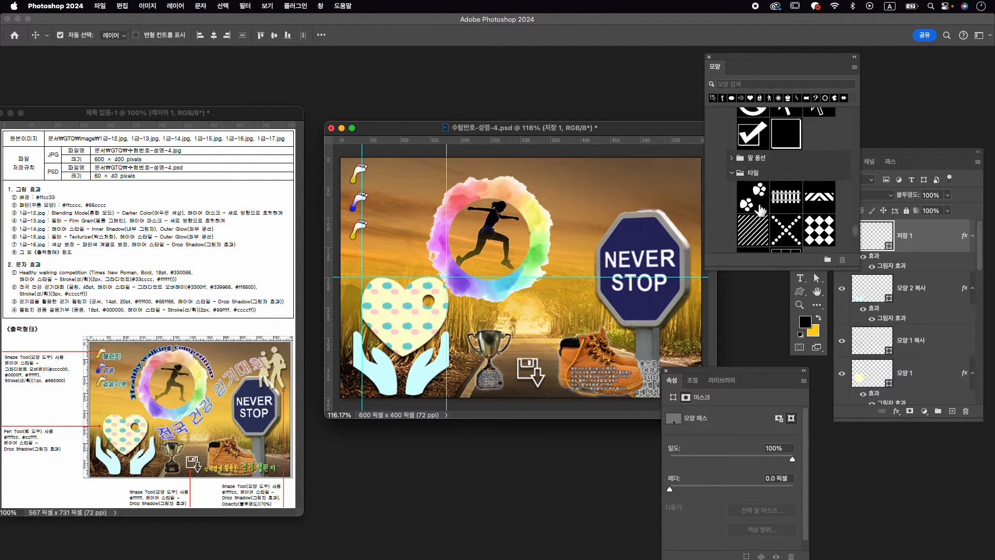
{"action": "scroll", "coordinate": [760, 210], "scroll_direction": "up", "scroll_amount": 10}
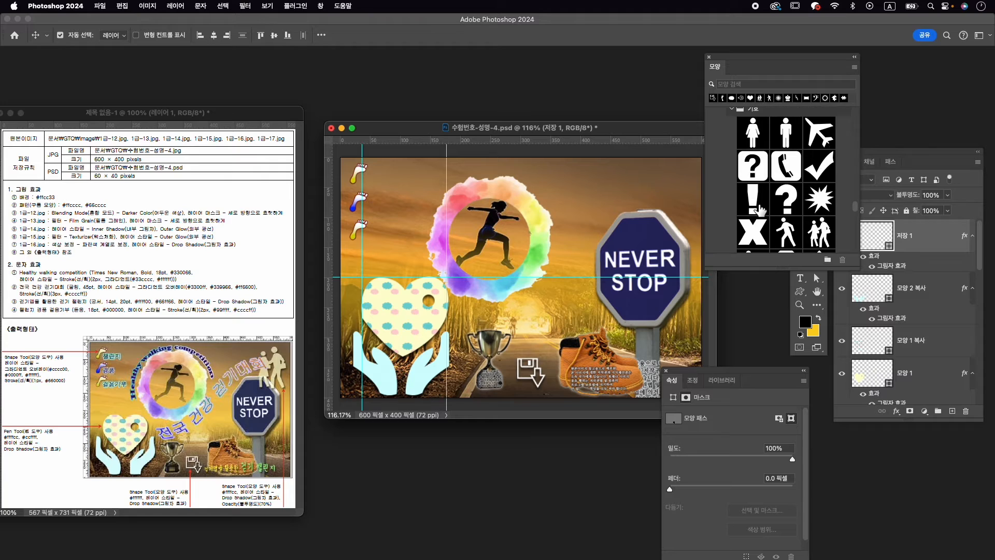
{"action": "scroll", "coordinate": [760, 210], "scroll_direction": "down", "scroll_amount": 3}
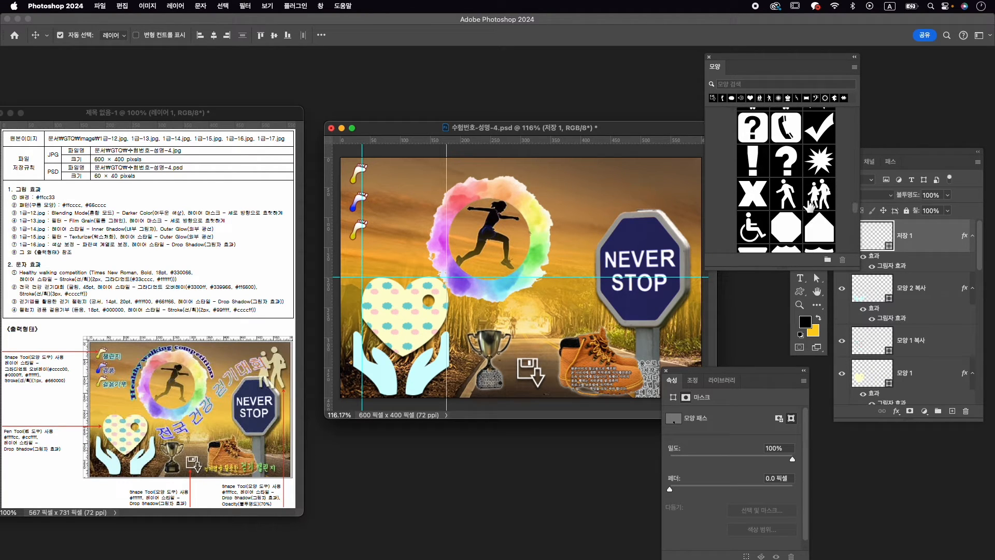
{"action": "left_click", "coordinate": [825, 200]}
{"action": "left_click", "coordinate": [803, 294]}
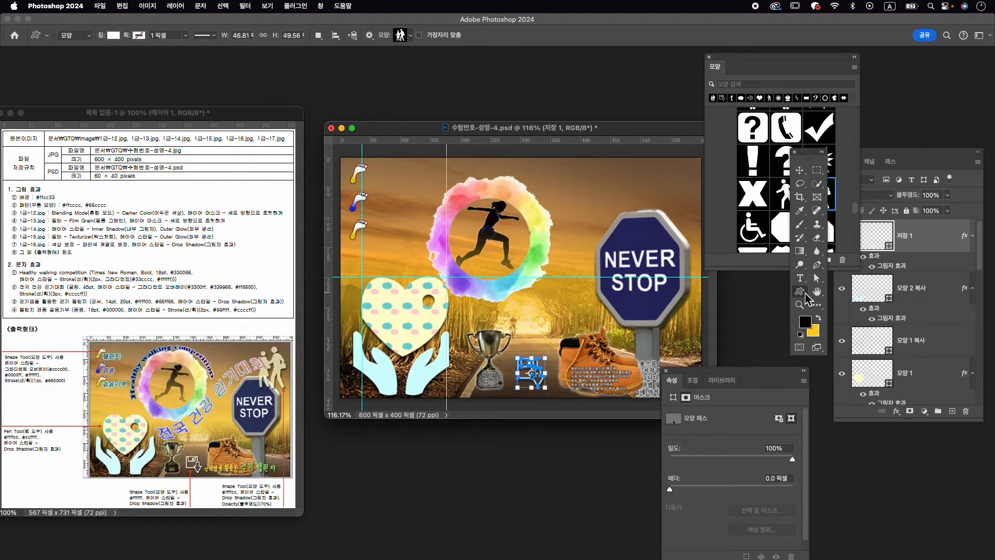
{"action": "left_click_drag", "start_coordinate": [649, 171], "coordinate": [698, 274]}
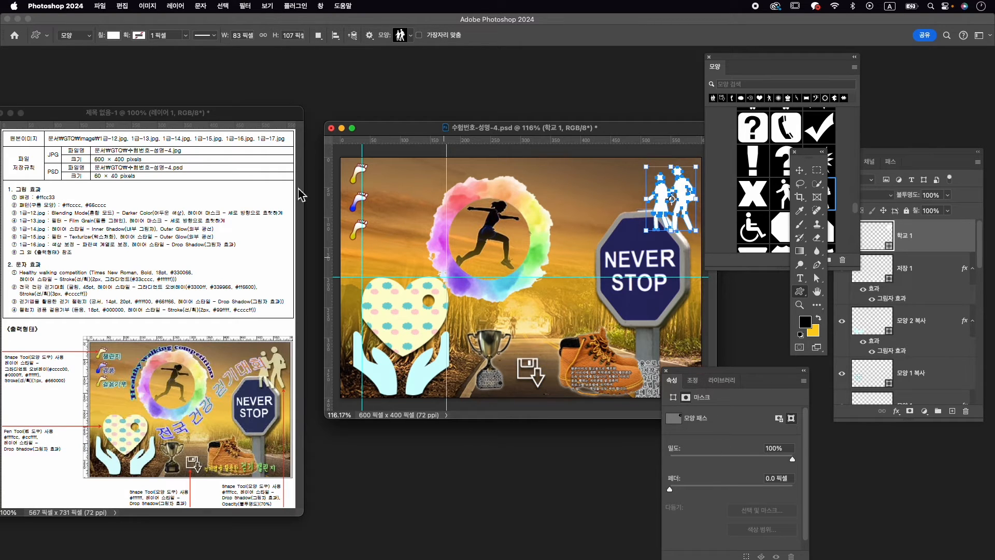
Step: Set the walking-children shape's fill color to #ffffcc and add a Drop Shadow layer style to it
{"action": "left_click", "coordinate": [113, 35]}
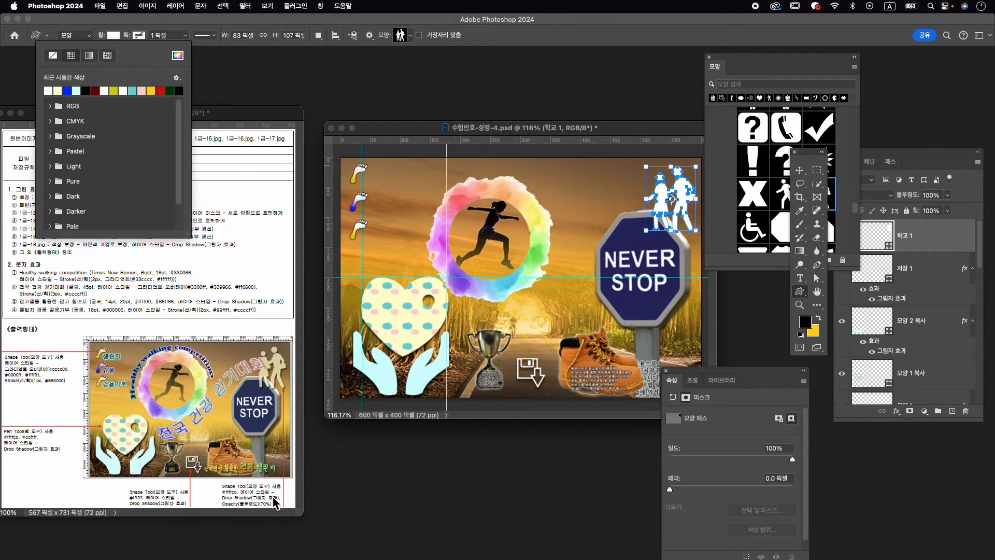
{"action": "left_click", "coordinate": [178, 55]}
{"action": "type", "text": "ffffcc"}
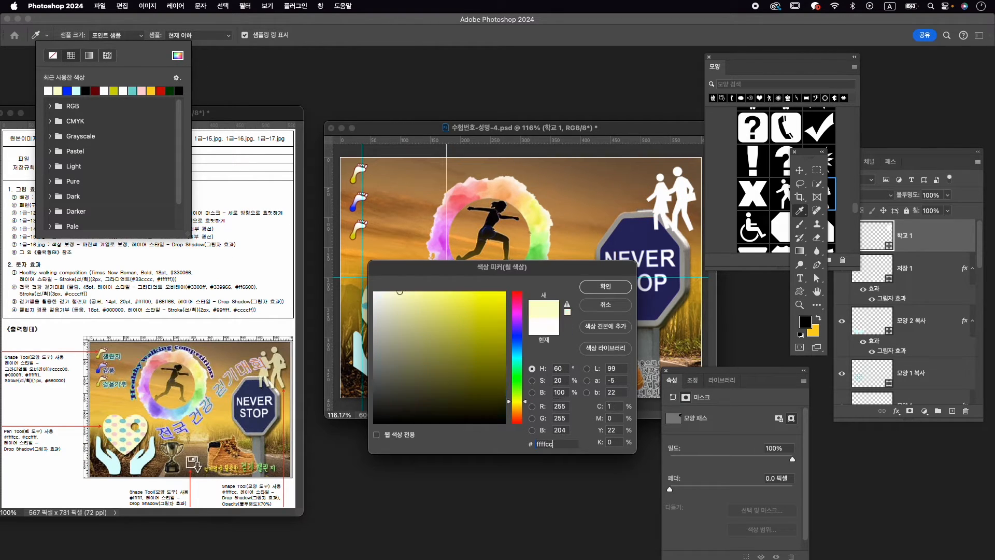
{"action": "key", "text": "Return"}
{"action": "left_click", "coordinate": [896, 411]}
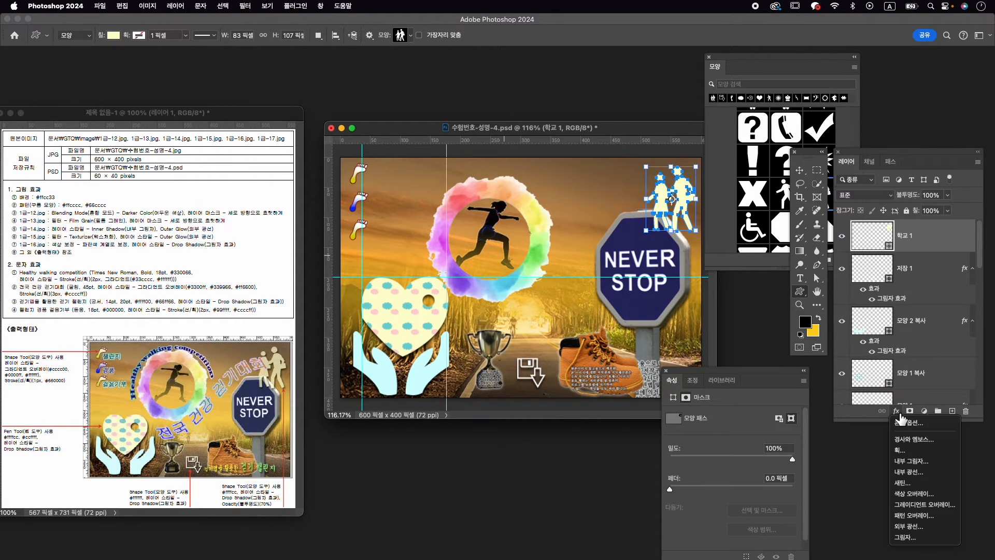
{"action": "left_click", "coordinate": [922, 538]}
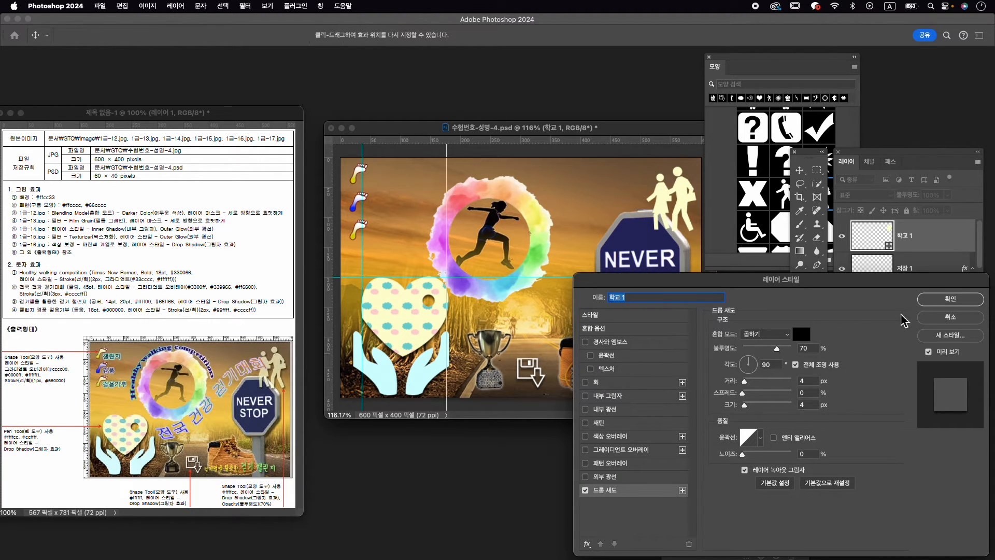
{"action": "left_click", "coordinate": [949, 299]}
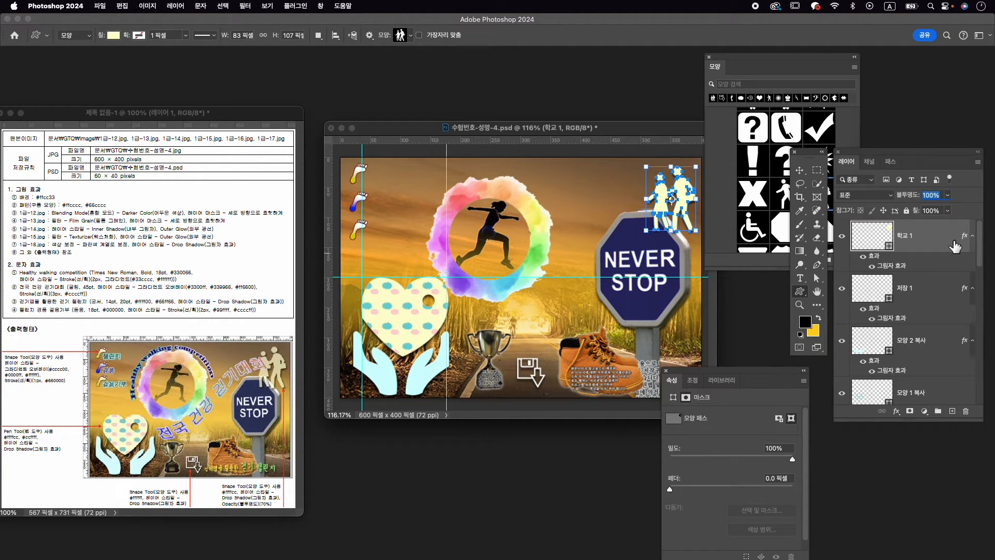
Step: Set the walking-children layer's opacity to 70% and move the shape slightly upward
{"action": "type", "text": "70"}
{"action": "key", "text": "Return"}
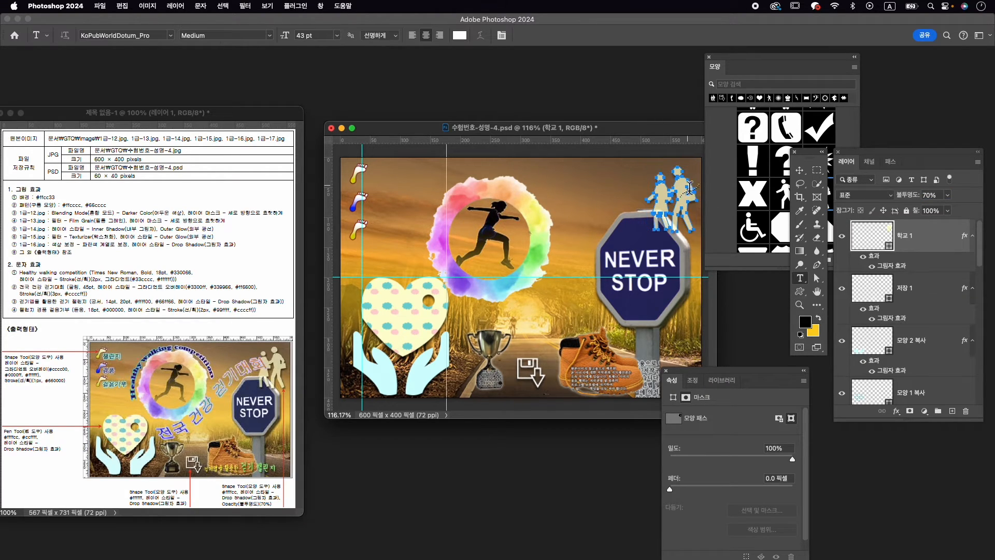
{"action": "key", "text": "super+t"}
{"action": "left_click_drag", "start_coordinate": [679, 182], "coordinate": [678, 179]}
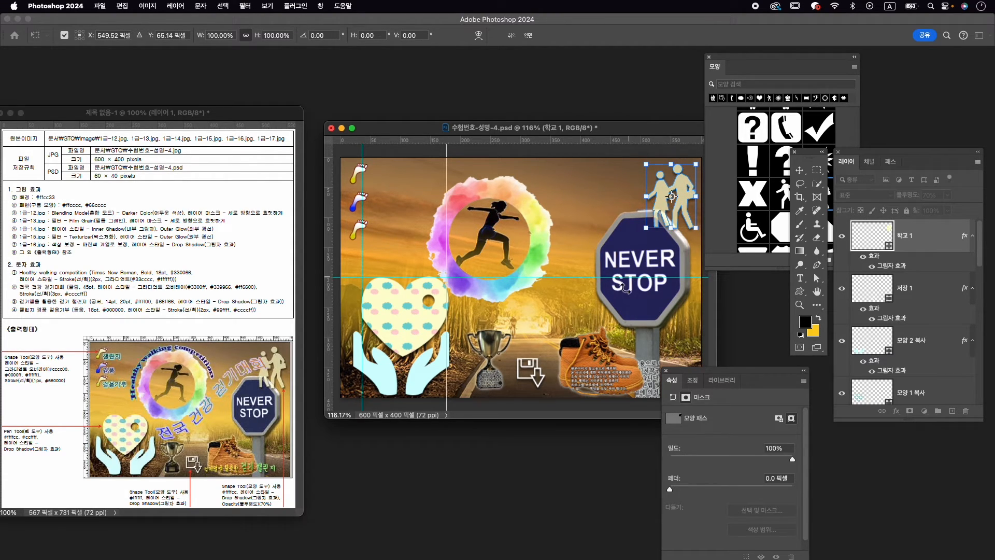
{"action": "key", "text": "Return"}
Step: Close the properties and shapes panels and add a text layer reading "Healthy walking competition" beside the runner's ring
{"action": "key", "text": "t"}
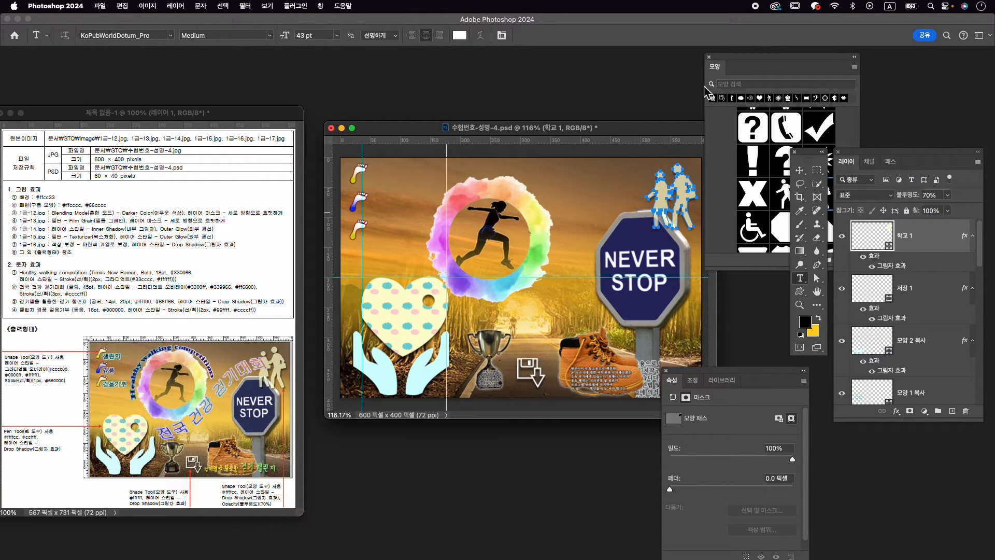
{"action": "left_click", "coordinate": [666, 371]}
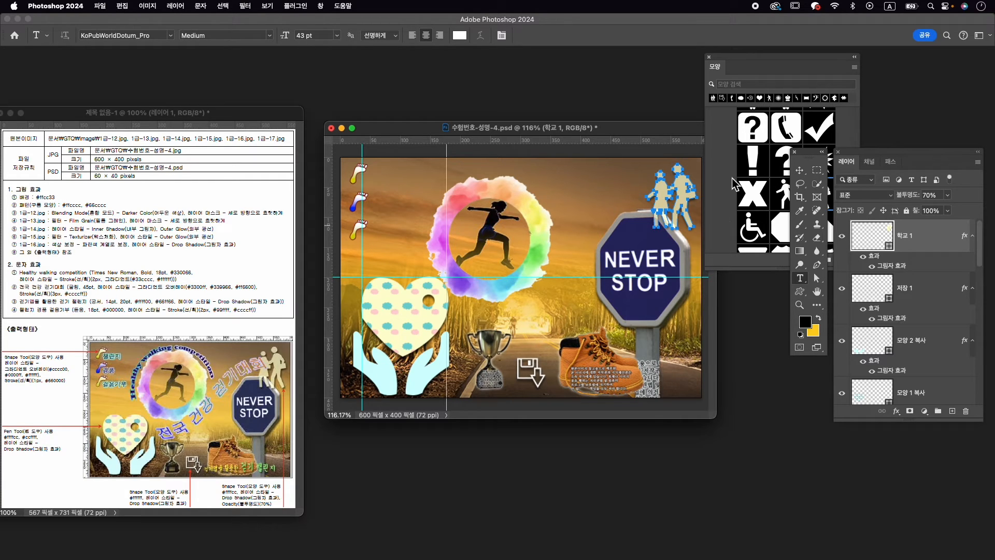
{"action": "left_click", "coordinate": [709, 57]}
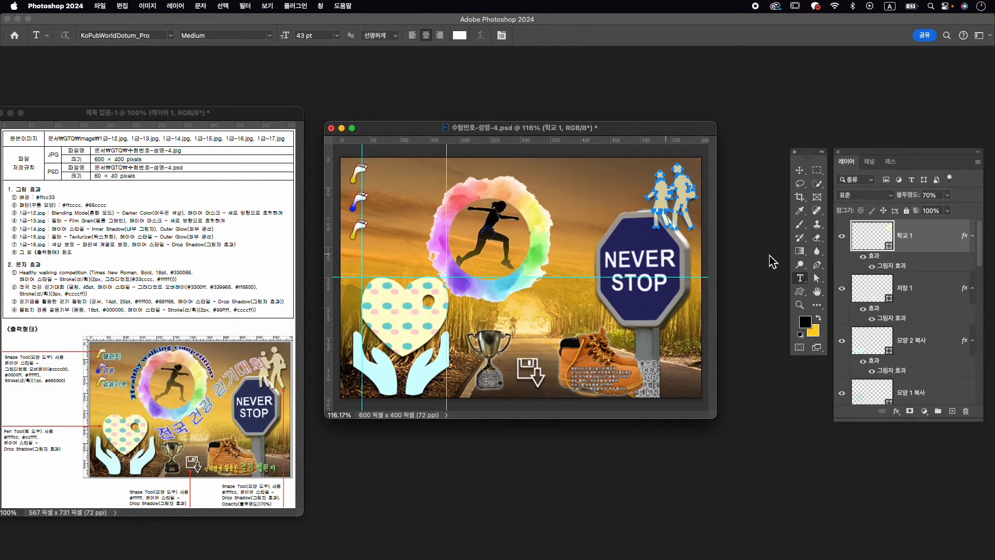
{"action": "left_click", "coordinate": [801, 283]}
{"action": "left_click", "coordinate": [417, 230]}
{"action": "type", "text": "ㅗㄷ미소"}
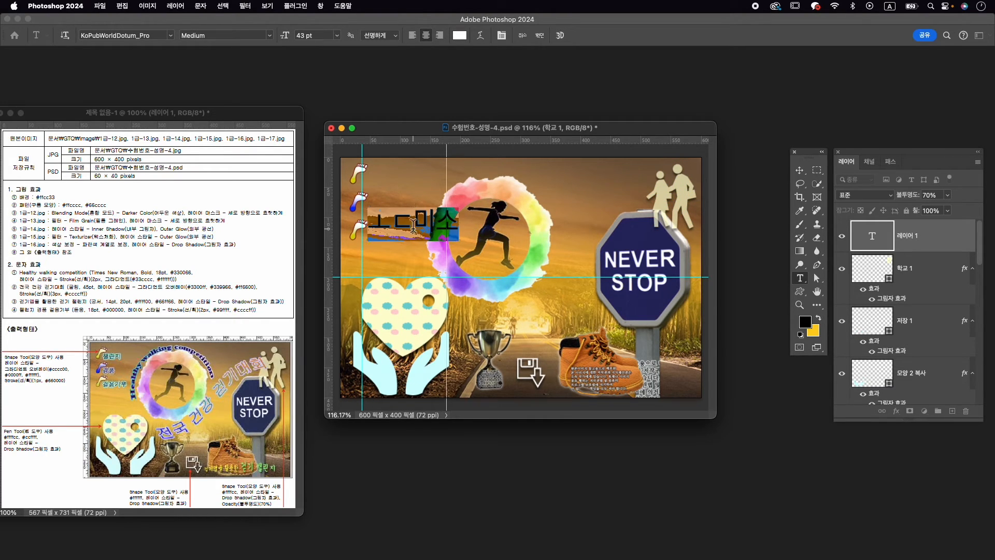
{"action": "type", "text": "Health"}
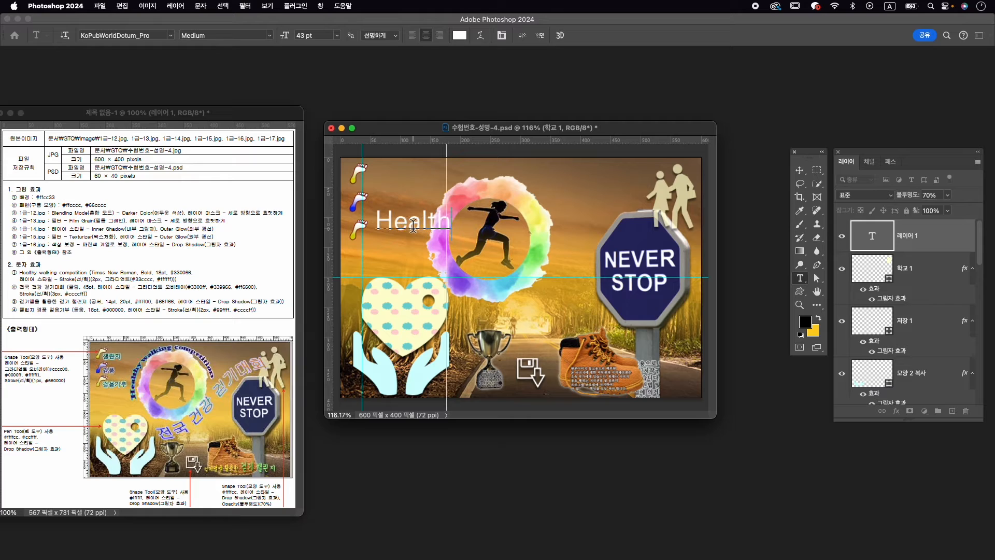
{"action": "type", "text": "y"}
{"action": "key", "text": "BackSpace"}
{"action": "type", "text": "y wa"}
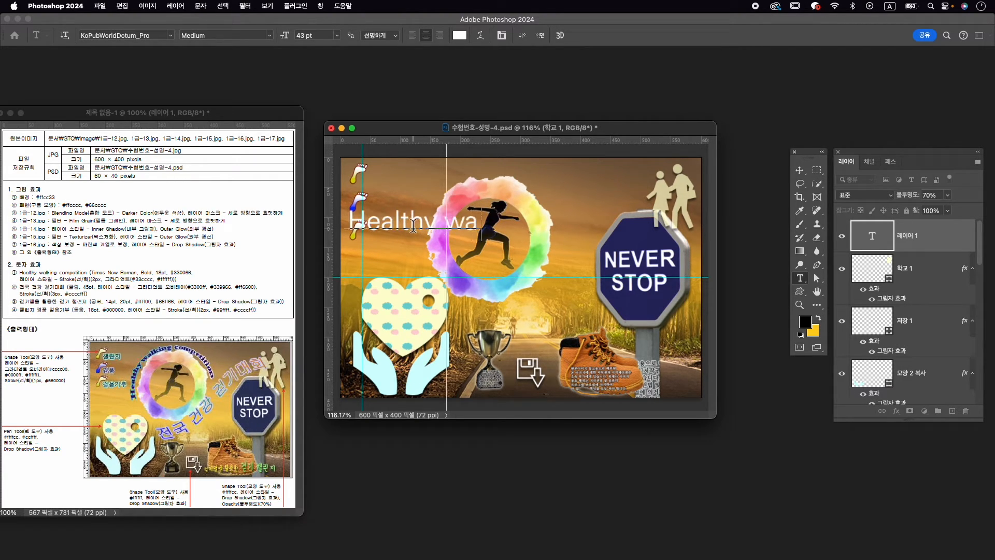
{"action": "type", "text": "lking com"}
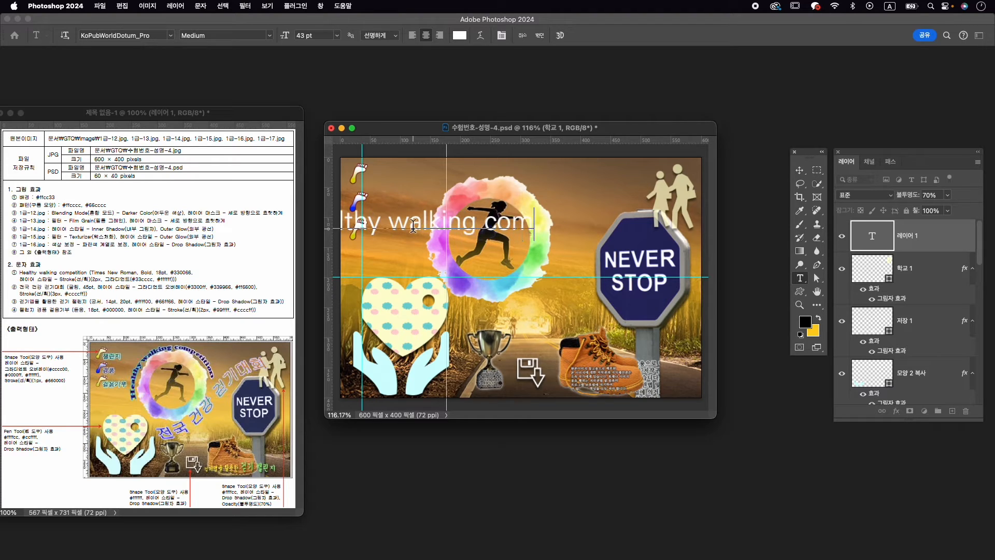
{"action": "type", "text": "pe"}
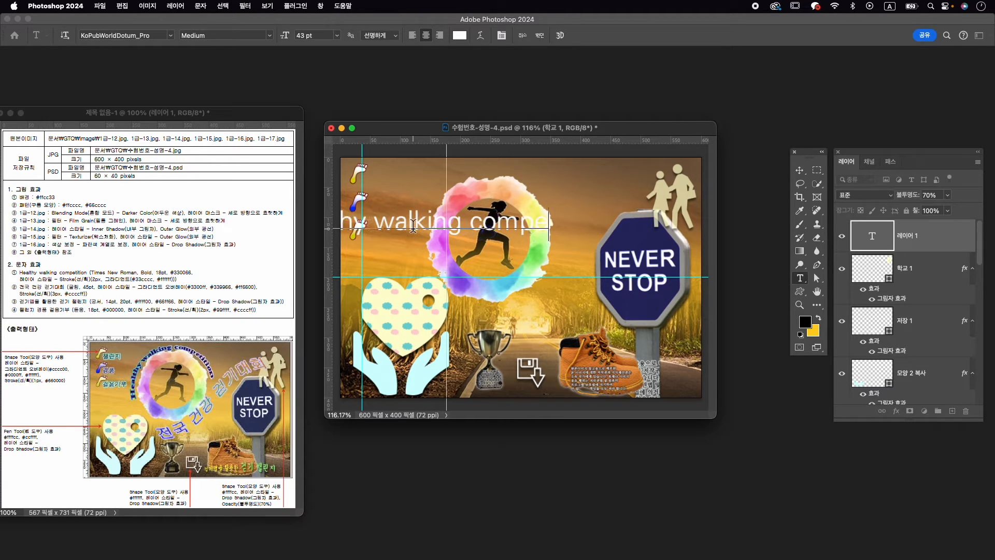
{"action": "type", "text": "tition"}
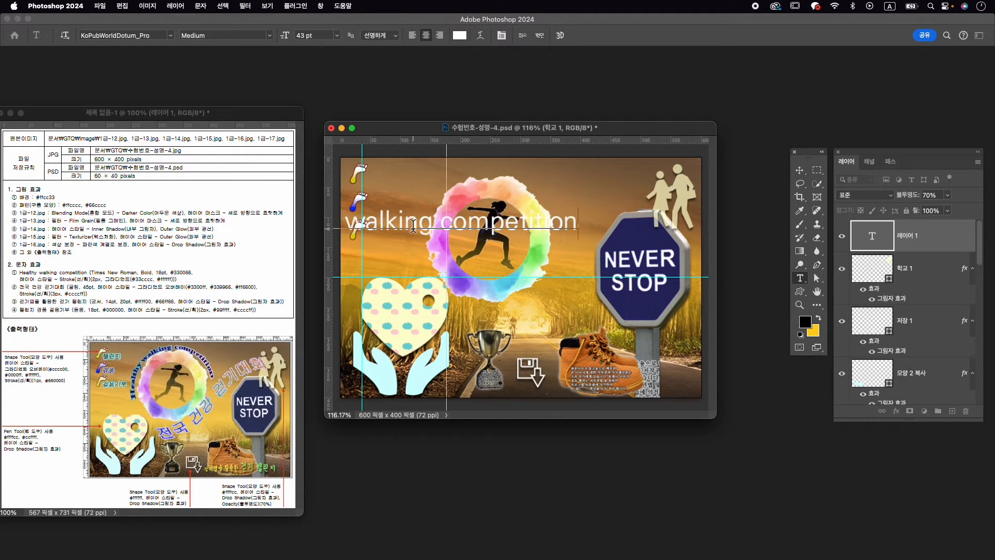
Step: Format the whole "Healthy walking competition" text in Times Bold at 18 pt
{"action": "key", "text": "super+a"}
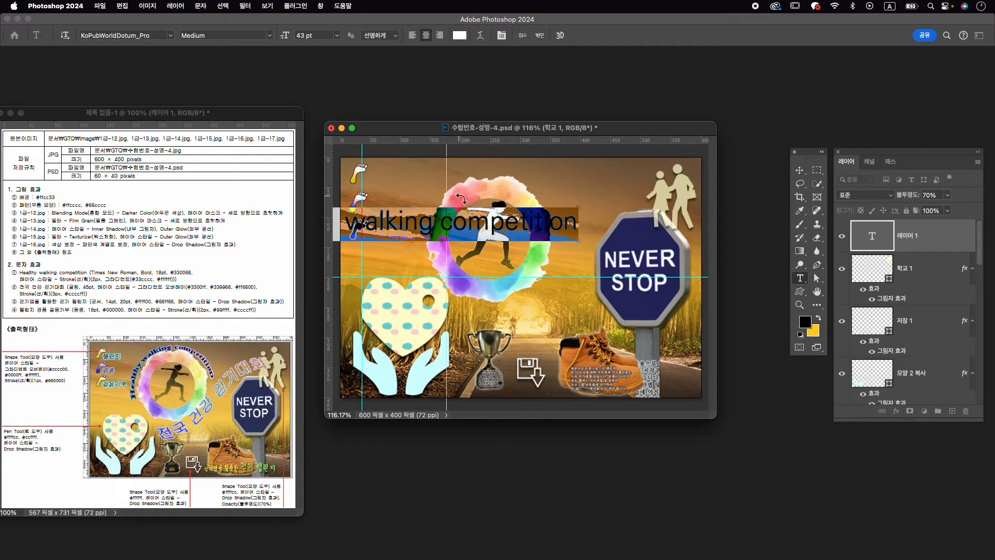
{"action": "key", "text": "super+t"}
{"action": "left_click", "coordinate": [647, 102]}
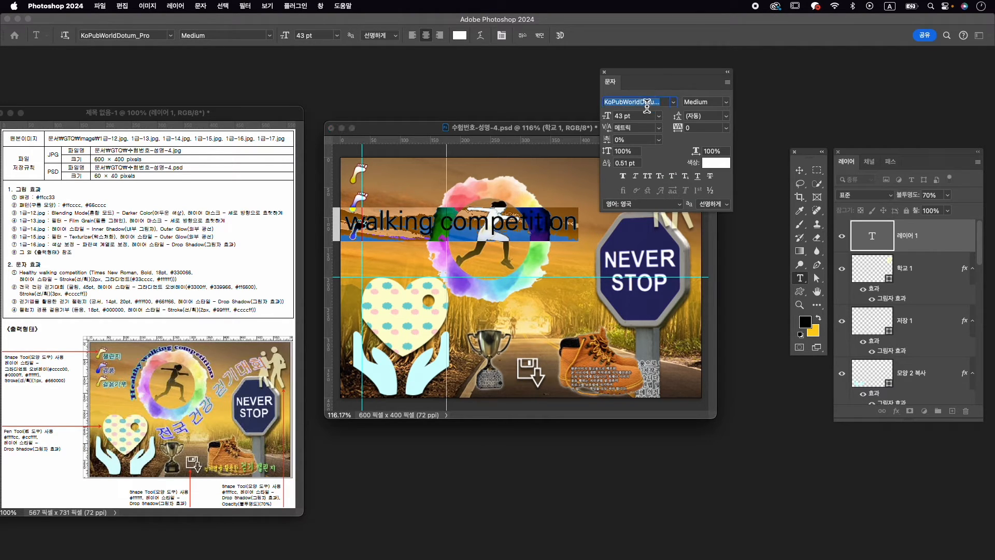
{"action": "type", "text": "ti"}
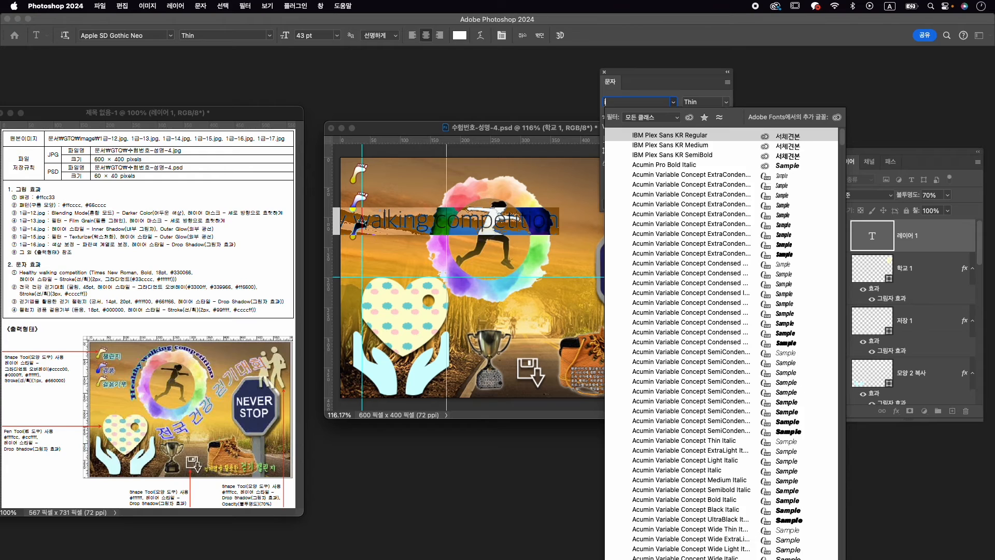
{"action": "type", "text": "mes"}
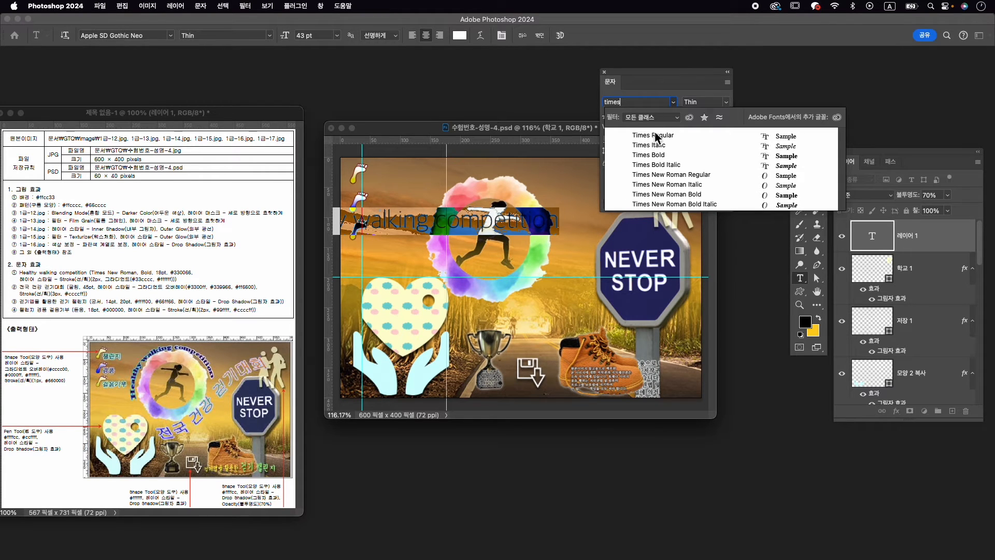
{"action": "left_click", "coordinate": [660, 155]}
{"action": "left_click", "coordinate": [624, 116]}
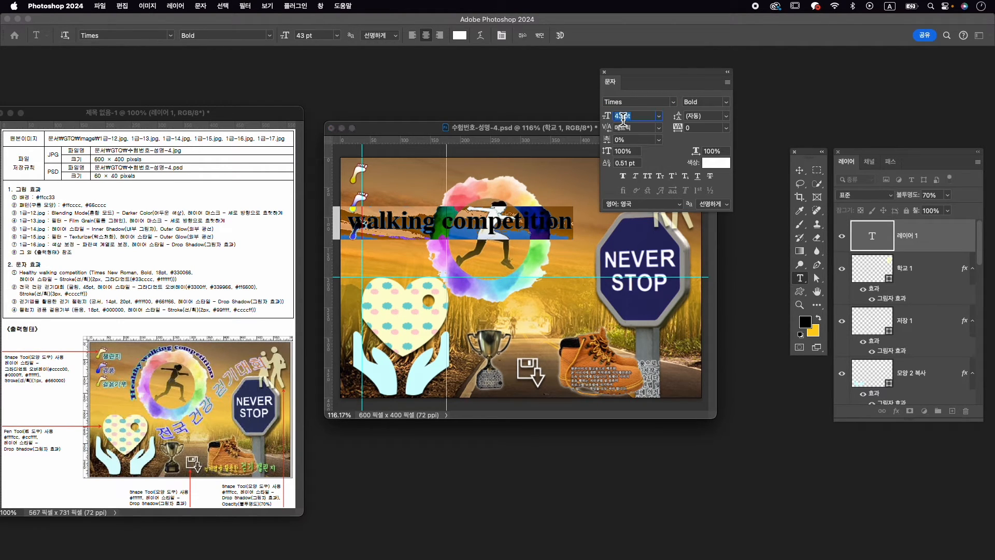
{"action": "type", "text": "18"}
{"action": "key", "text": "Return"}
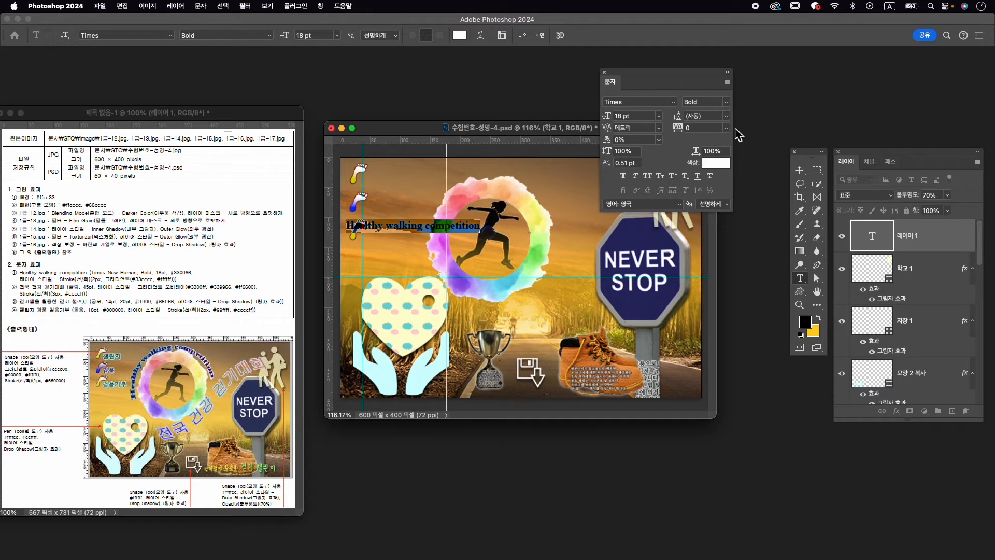
Step: Set the "Healthy walking competition" text's baseline shift to 0 pt and its color to #330066
{"action": "left_click", "coordinate": [622, 163]}
{"action": "type", "text": "0"}
{"action": "key", "text": "Return"}
{"action": "left_click", "coordinate": [715, 163]}
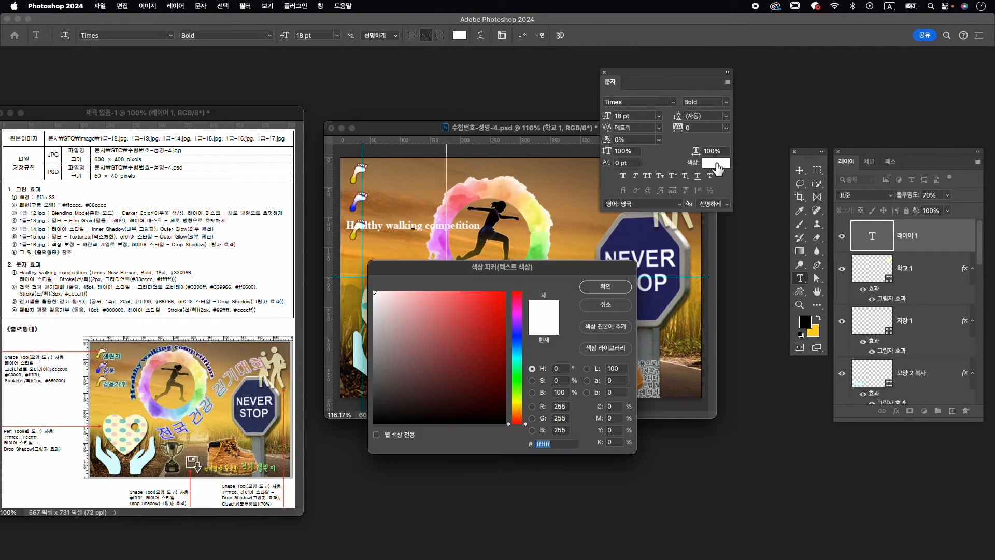
{"action": "type", "text": "330066"}
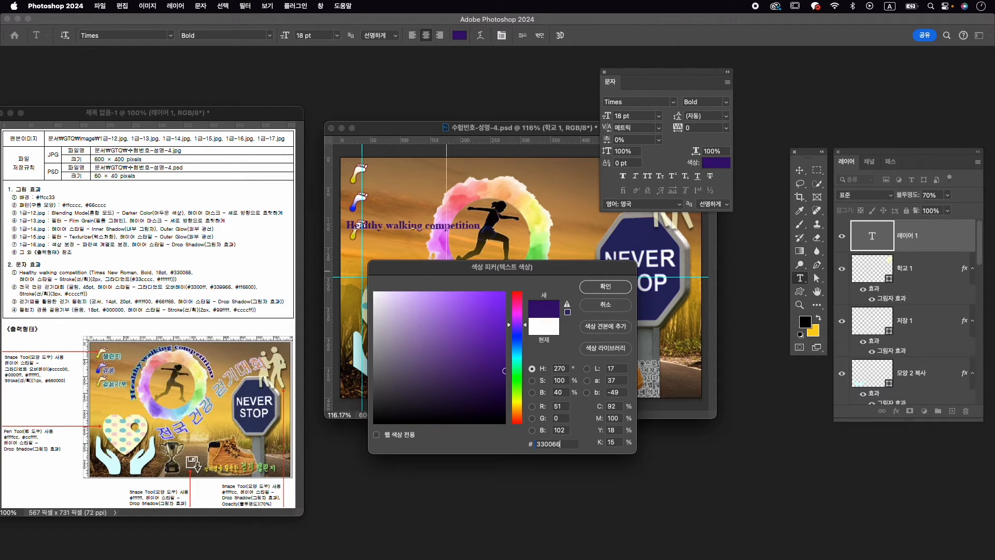
{"action": "key", "text": "Return"}
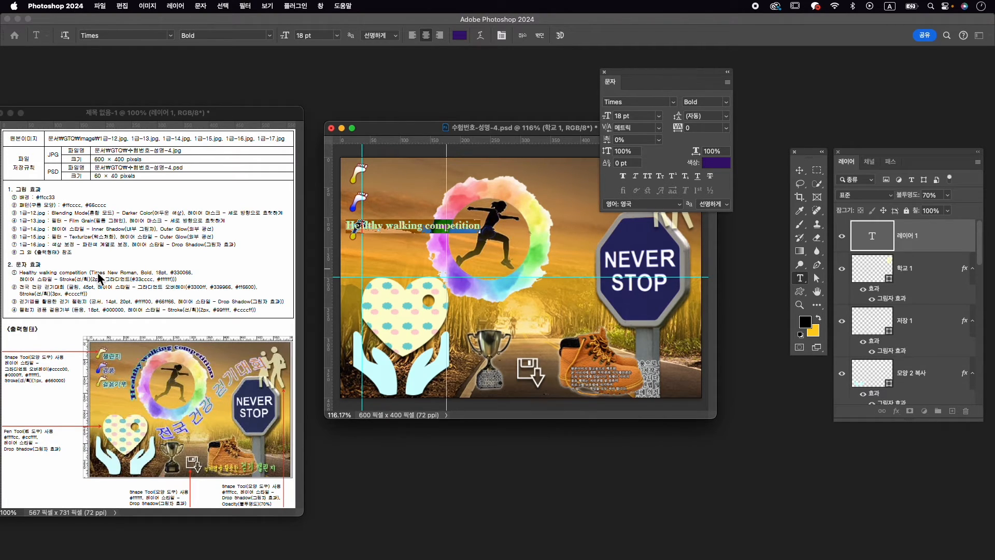
{"action": "left_click", "coordinate": [539, 35]}
Step: Add a 2 px Stroke layer style with a gradient fill to the "Healthy walking competition" text
{"action": "left_click", "coordinate": [896, 410]}
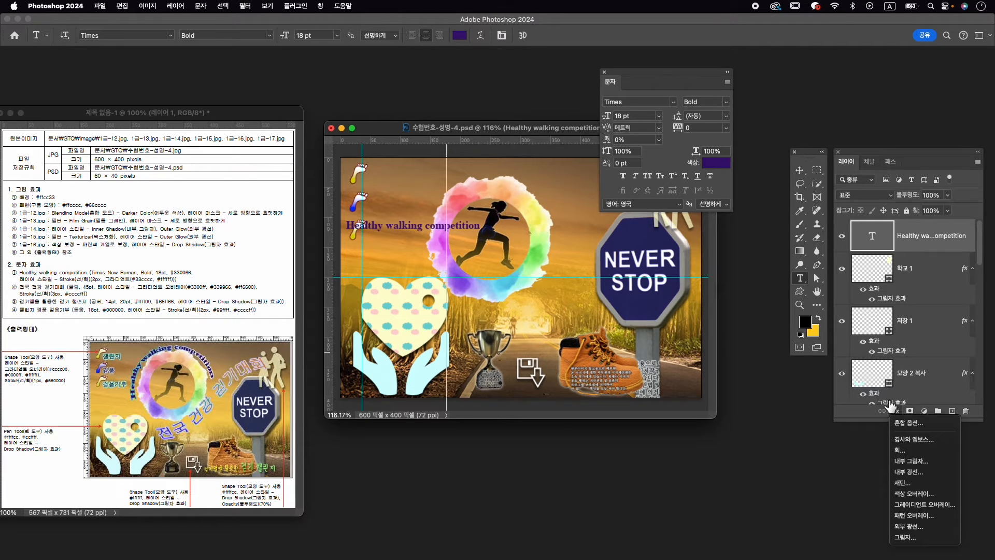
{"action": "left_click", "coordinate": [927, 452]}
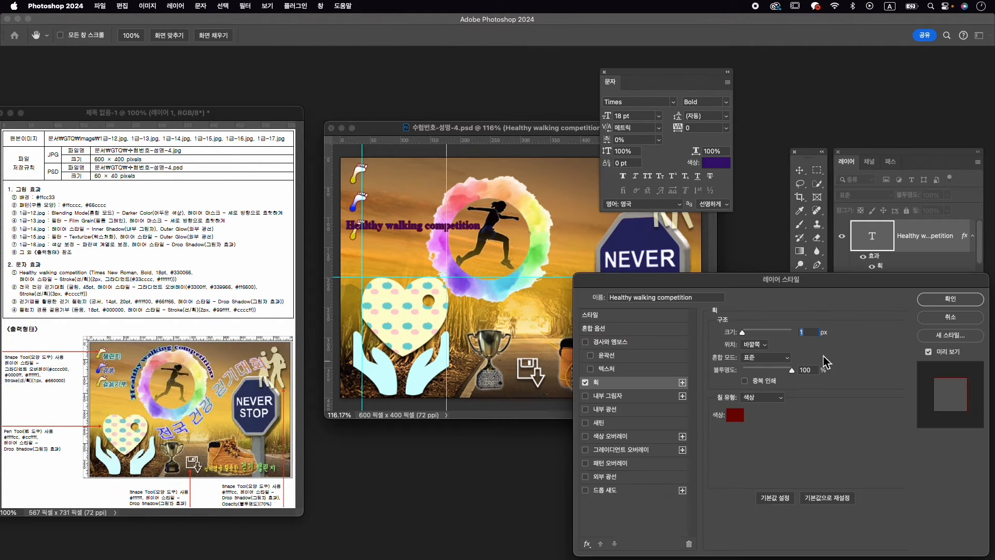
{"action": "type", "text": "2"}
{"action": "left_click", "coordinate": [761, 397]}
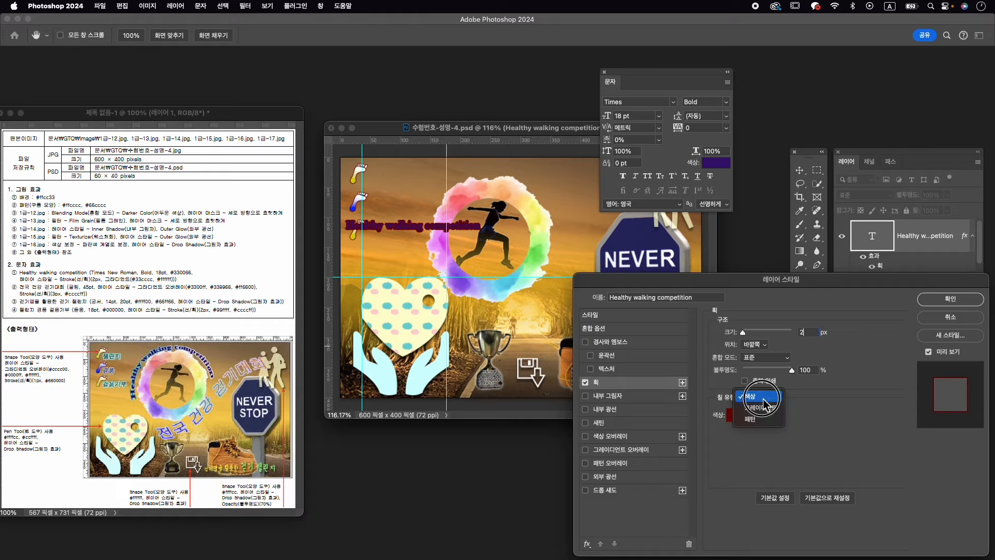
{"action": "left_click", "coordinate": [765, 409]}
Step: Define the stroke gradient as running from #33cccc to #ffffff
{"action": "left_click", "coordinate": [770, 422]}
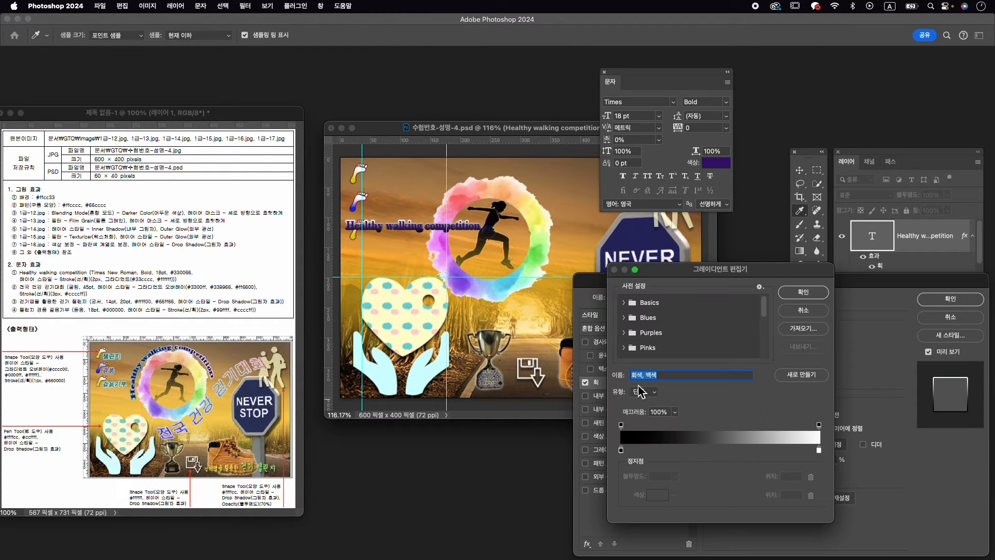
{"action": "left_click", "coordinate": [620, 450]}
{"action": "double_click", "coordinate": [621, 450]}
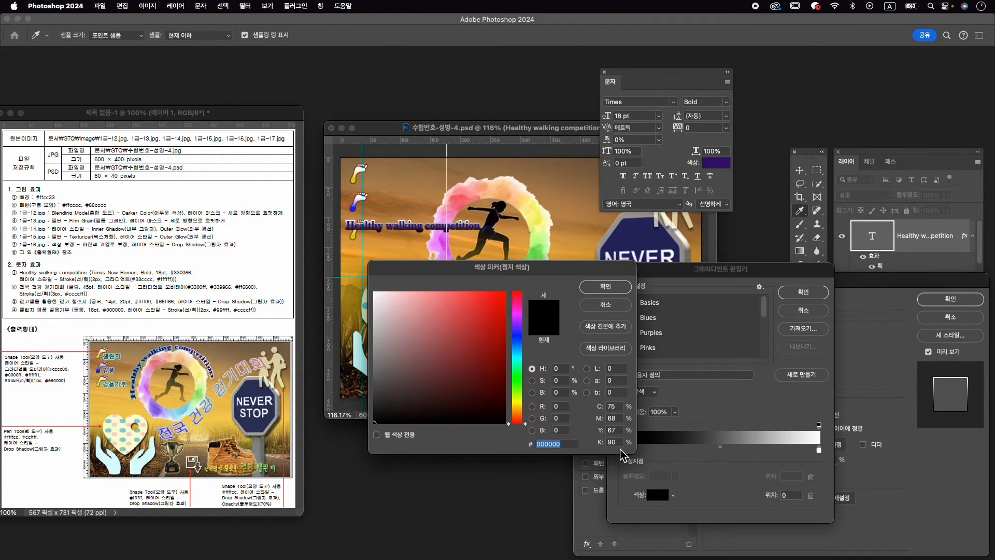
{"action": "type", "text": "33cccc"}
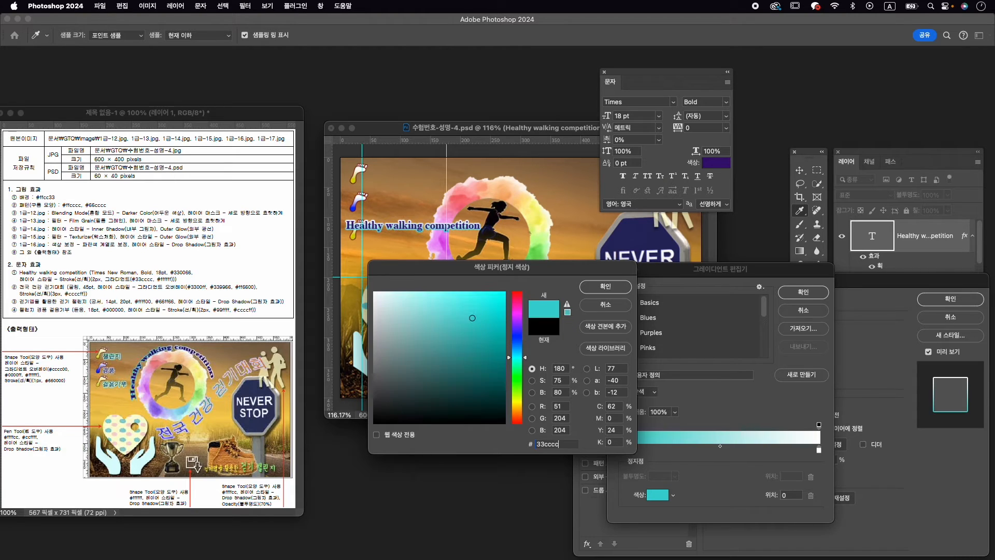
{"action": "key", "text": "Return"}
{"action": "double_click", "coordinate": [820, 451]}
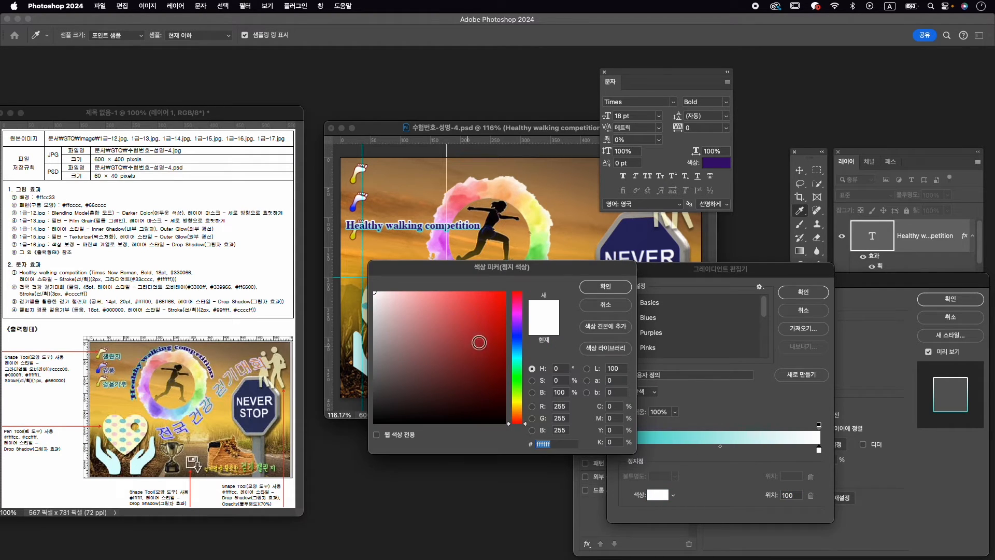
{"action": "left_click", "coordinate": [624, 290]}
{"action": "left_click", "coordinate": [803, 292]}
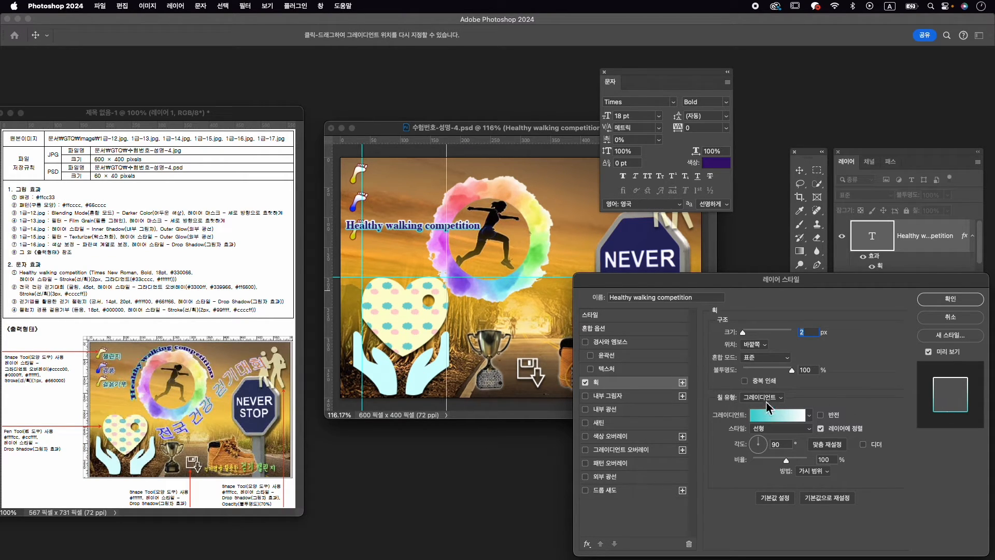
Step: Set the stroke gradient's angle to 1° and apply the layer style
{"action": "left_click", "coordinate": [768, 448]}
{"action": "left_click_drag", "start_coordinate": [769, 452], "coordinate": [773, 450]}
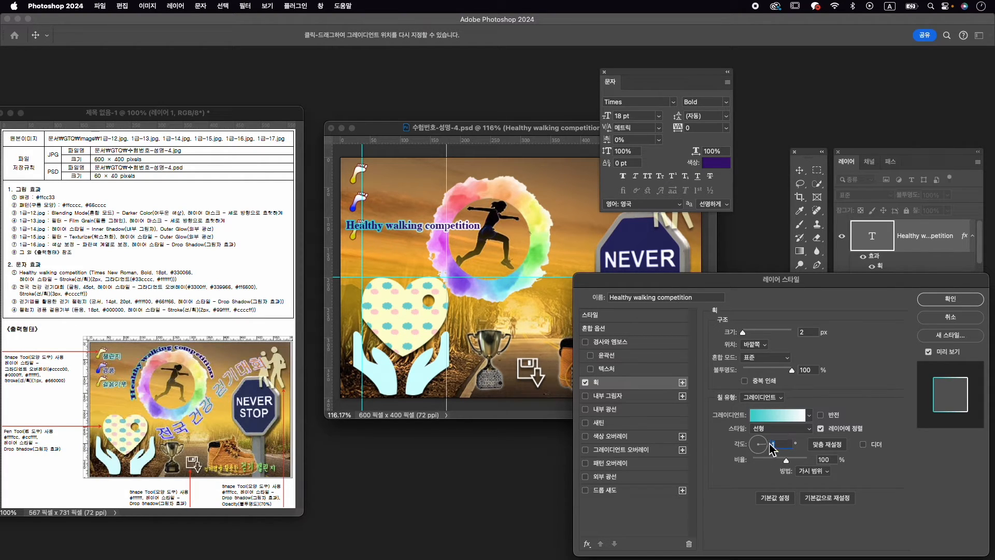
{"action": "left_click", "coordinate": [944, 354]}
{"action": "left_click", "coordinate": [946, 354]}
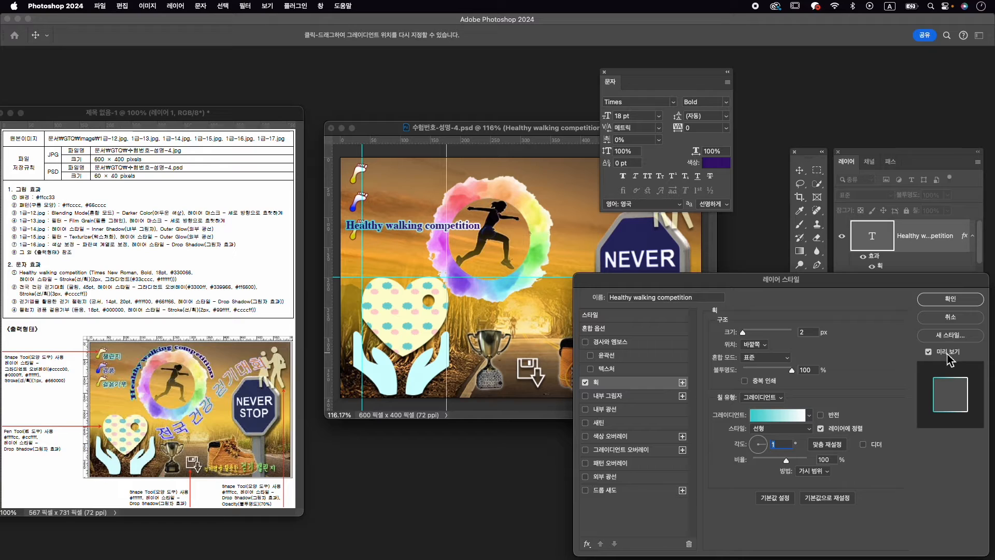
{"action": "left_click", "coordinate": [946, 301]}
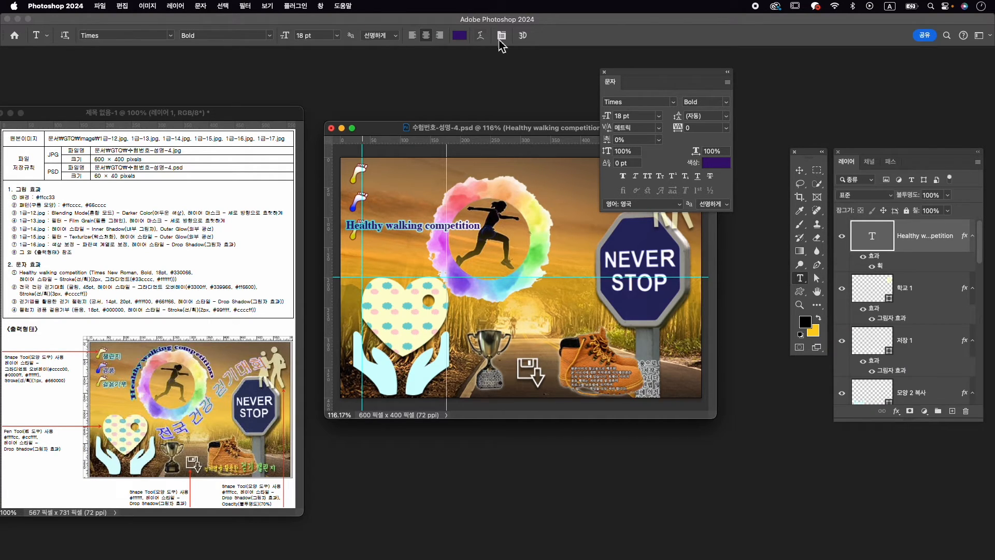
Step: Warp the "Healthy walking competition" text with the Arc (부채꼴) style at a +60% bend
{"action": "left_click", "coordinate": [480, 37]}
{"action": "left_click", "coordinate": [687, 210]}
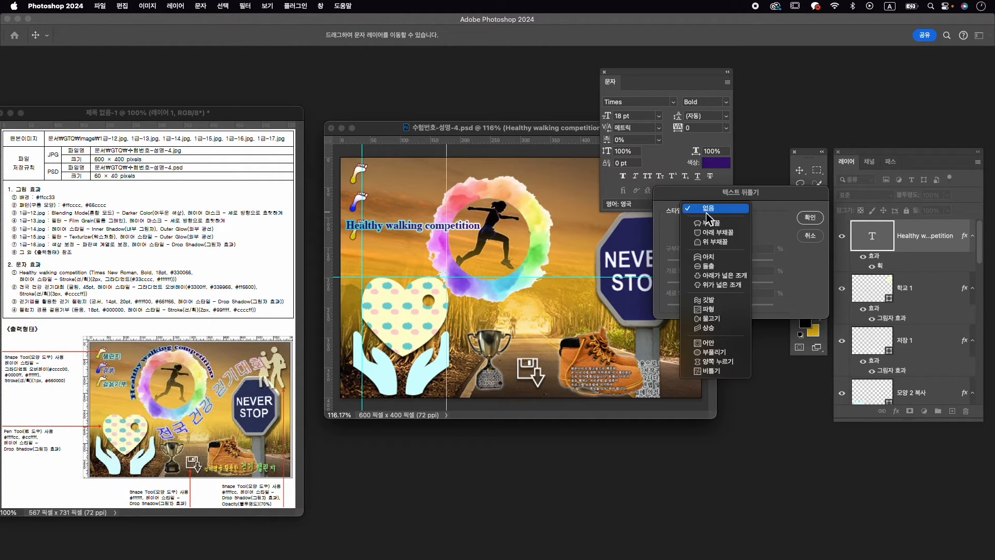
{"action": "left_click", "coordinate": [726, 223]}
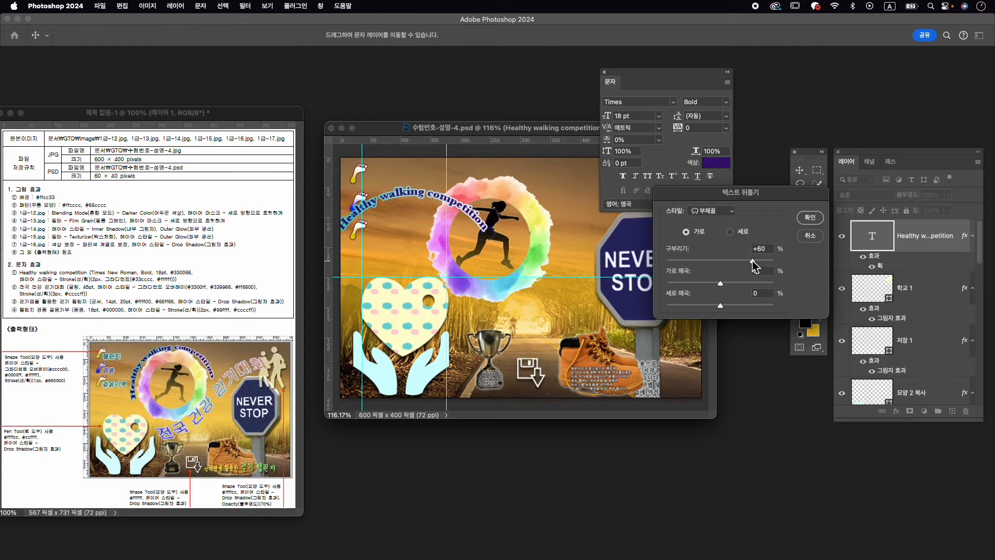
{"action": "left_click", "coordinate": [809, 217]}
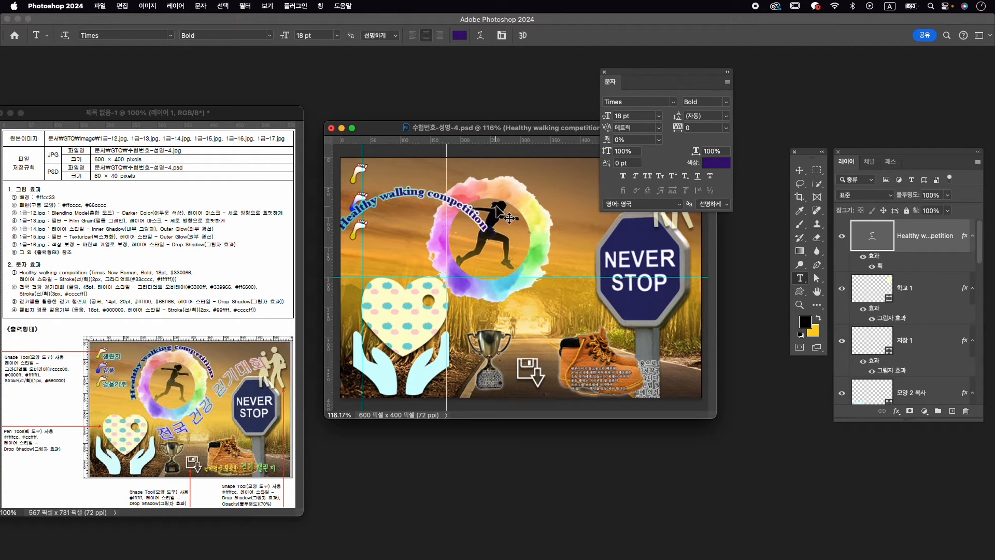
Step: Rotate the arched text to about -18° and move it along the upper edge of the runner's ring
{"action": "key", "text": "super+t"}
{"action": "left_click_drag", "start_coordinate": [535, 199], "coordinate": [456, 126]}
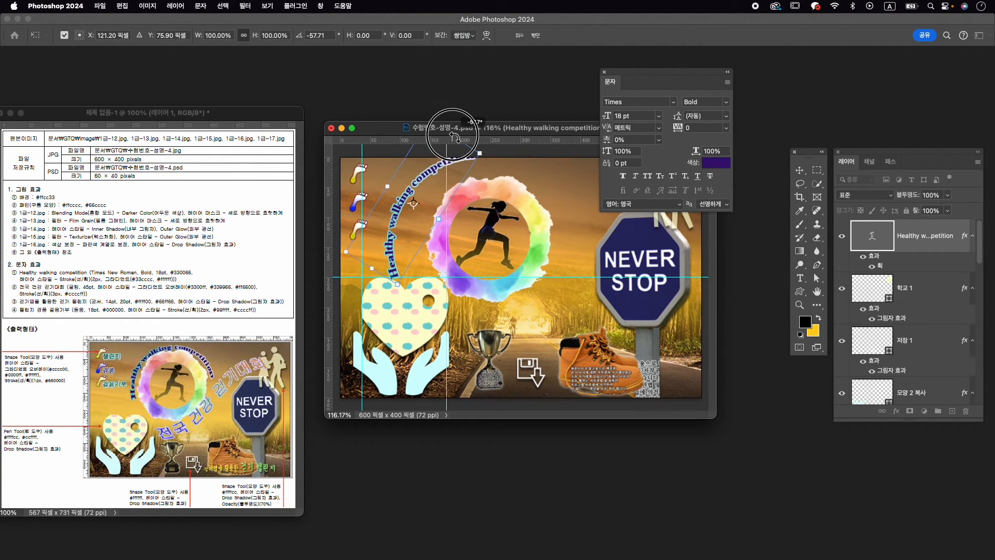
{"action": "left_click_drag", "start_coordinate": [435, 175], "coordinate": [459, 176]}
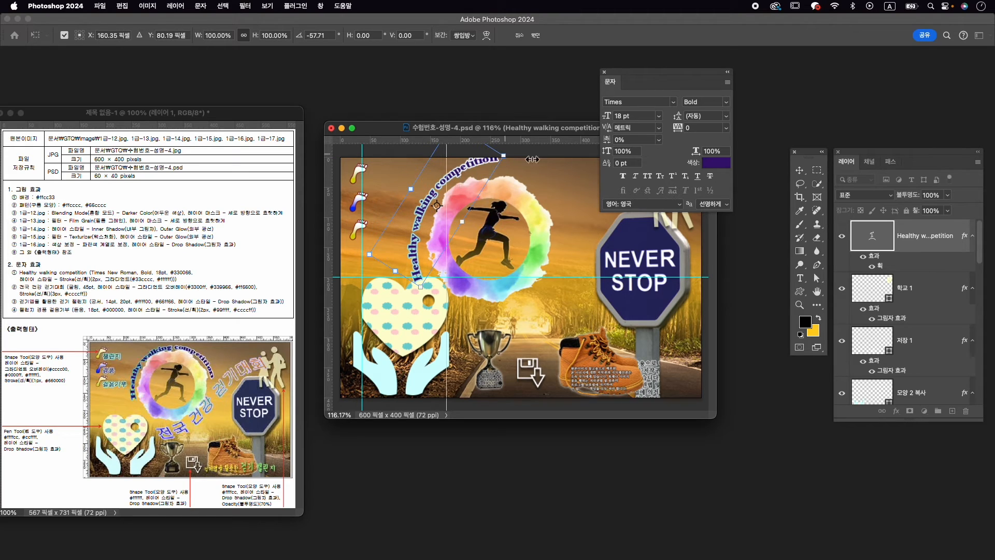
{"action": "left_click_drag", "start_coordinate": [535, 154], "coordinate": [567, 215]}
{"action": "left_click_drag", "start_coordinate": [483, 197], "coordinate": [534, 174]}
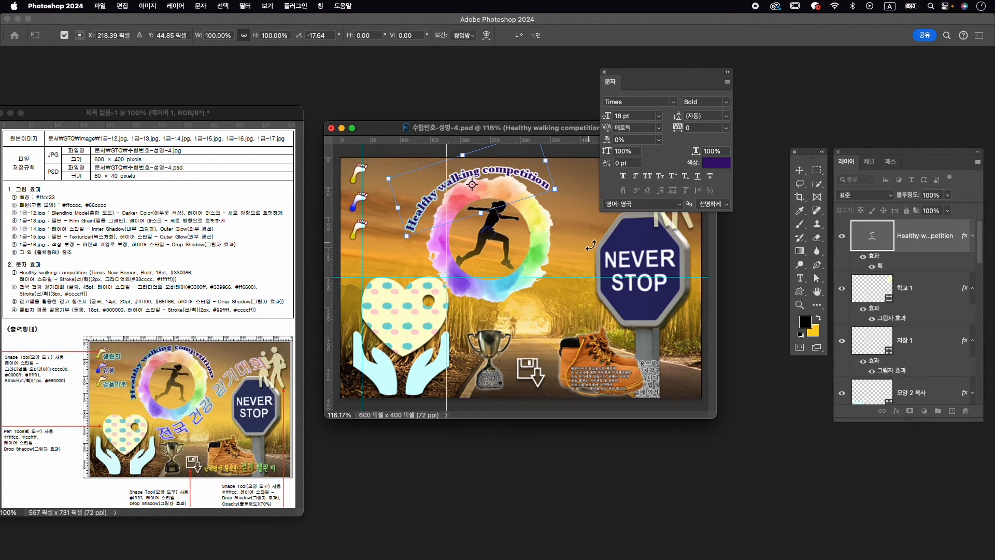
{"action": "key", "text": "Return"}
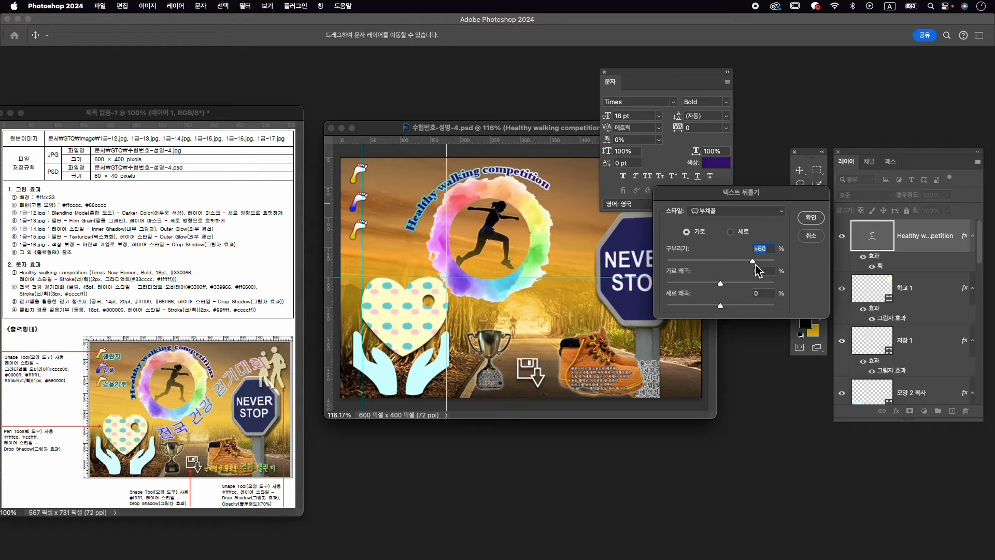
Step: Increase the text's arc bend to about +76% and shift it slightly down and sideways to follow the ring
{"action": "left_click_drag", "start_coordinate": [755, 265], "coordinate": [762, 262]}
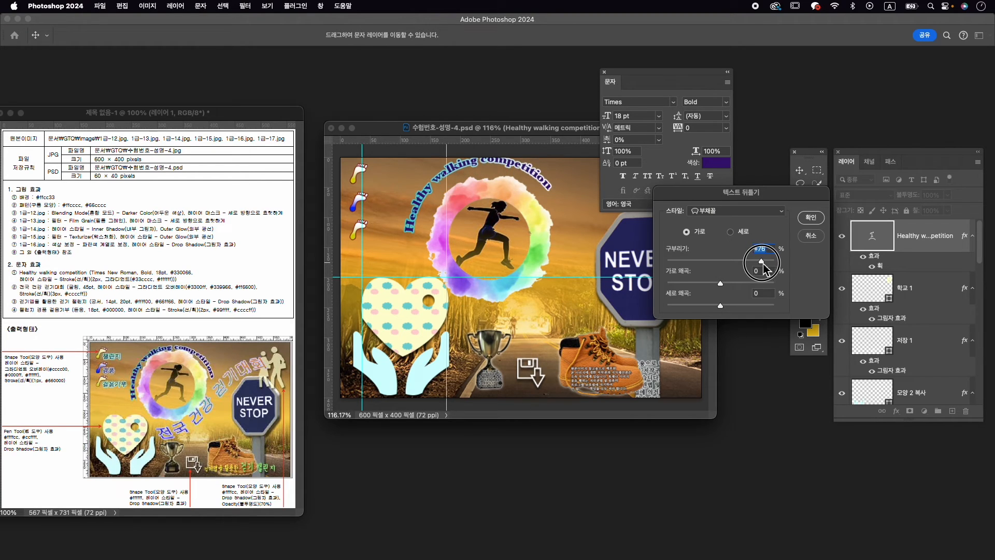
{"action": "left_click", "coordinate": [811, 217]}
{"action": "key", "text": "ctrl+t"}
{"action": "left_click_drag", "start_coordinate": [528, 171], "coordinate": [533, 180]}
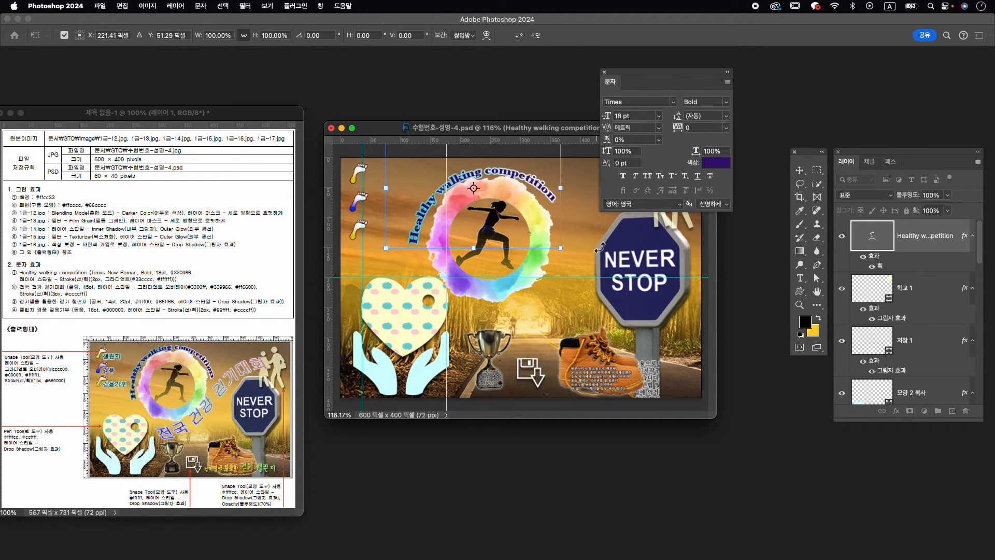
{"action": "key", "text": "Return"}
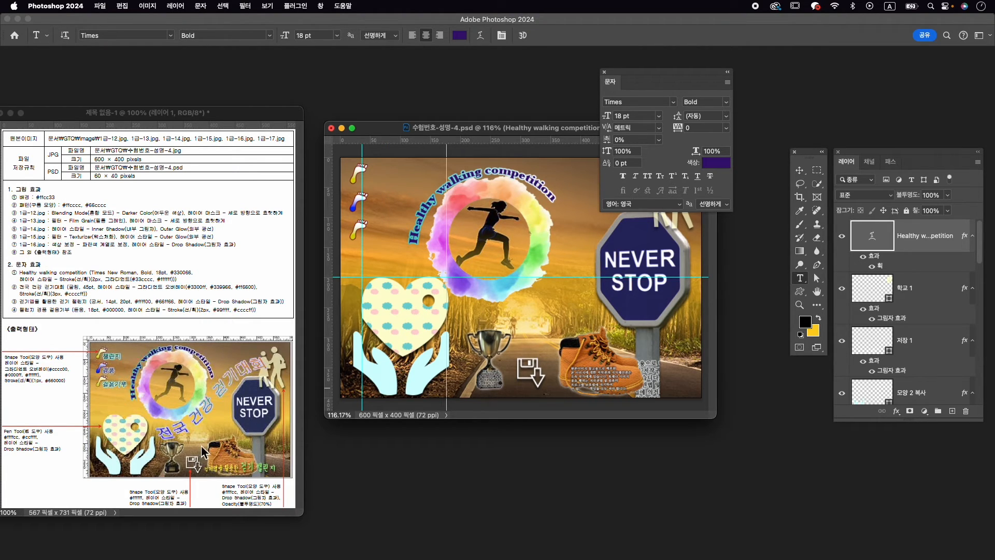
Step: Add a text layer reading "전국 건강 걷기대회" below the runner's ring, above the trophy
{"action": "left_click", "coordinate": [475, 314]}
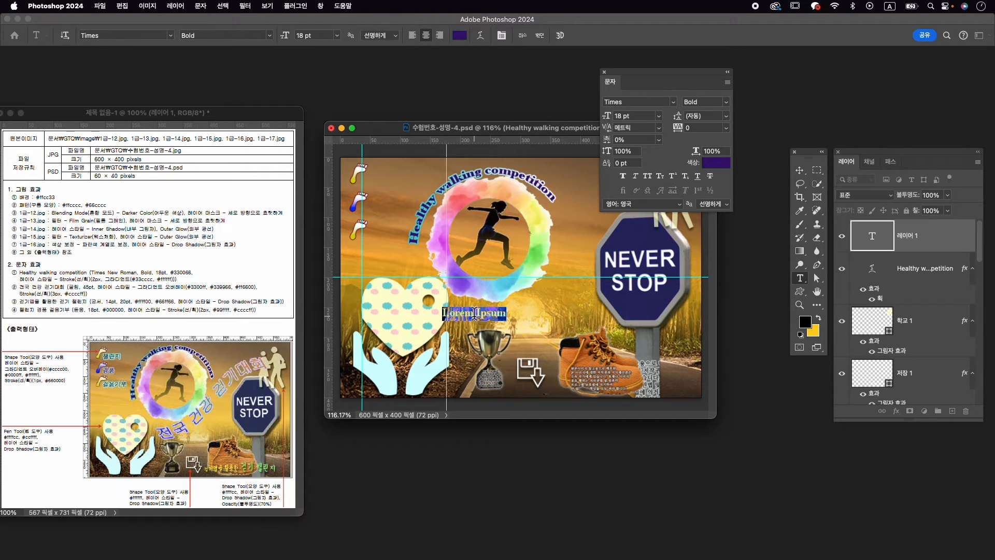
{"action": "key", "text": "BackSpace"}
{"action": "type", "text": "전국 ㄱ"}
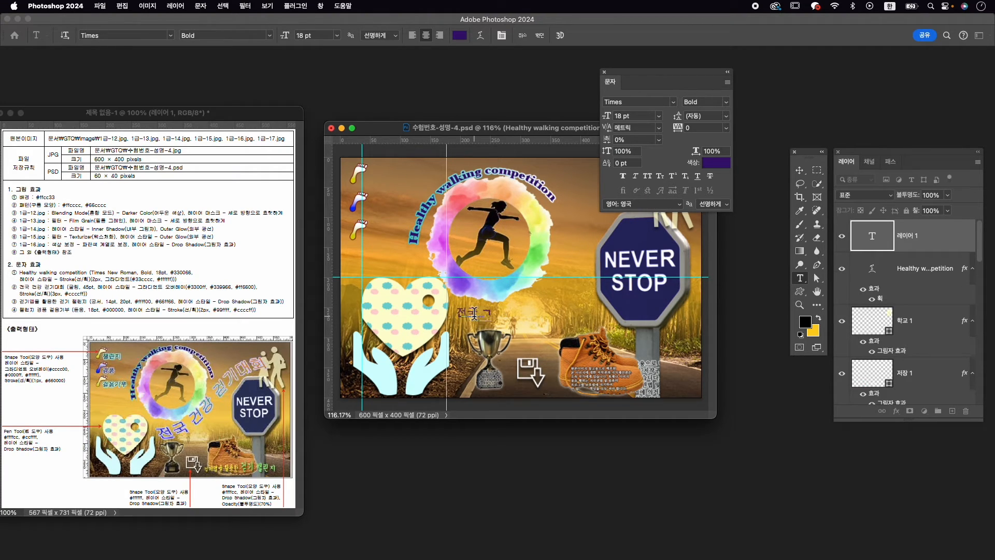
{"action": "type", "text": "ㄴ강 걷기대회"}
Step: Format the whole "전국 건강 걷기대회" text in 210 Gulim 050 at 45 pt
{"action": "key", "text": "super+a"}
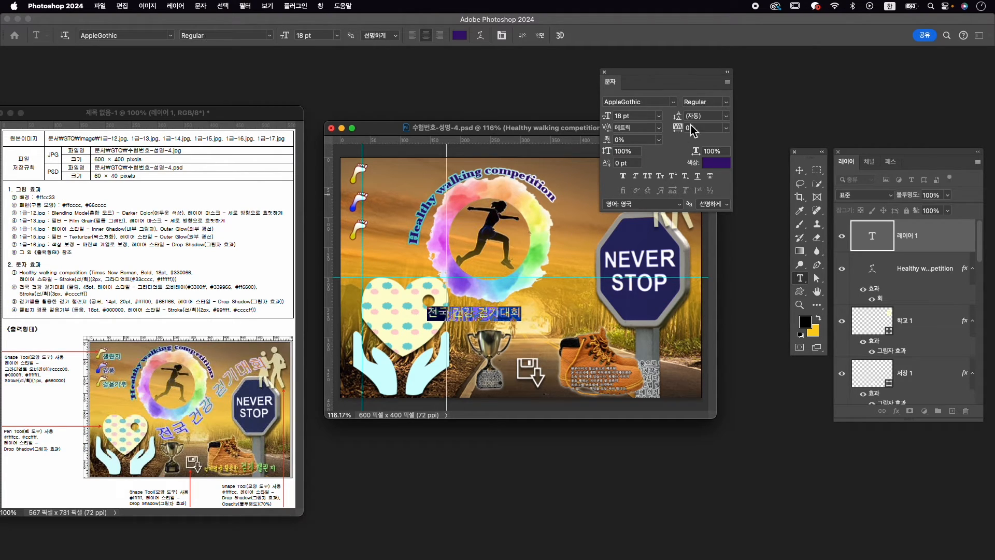
{"action": "left_click", "coordinate": [652, 105]}
{"action": "key", "text": "ctrl+space"}
{"action": "type", "text": "gul"}
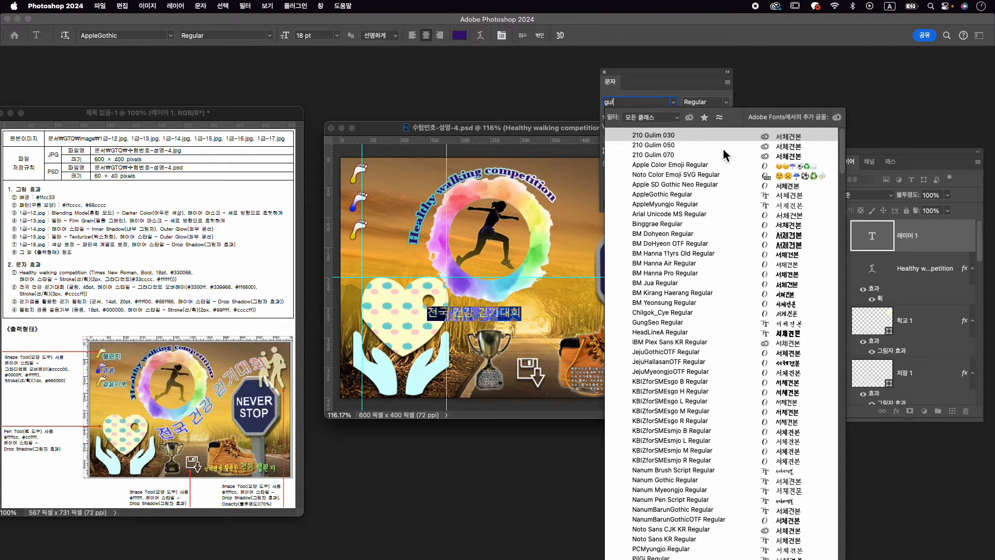
{"action": "left_click", "coordinate": [659, 146]}
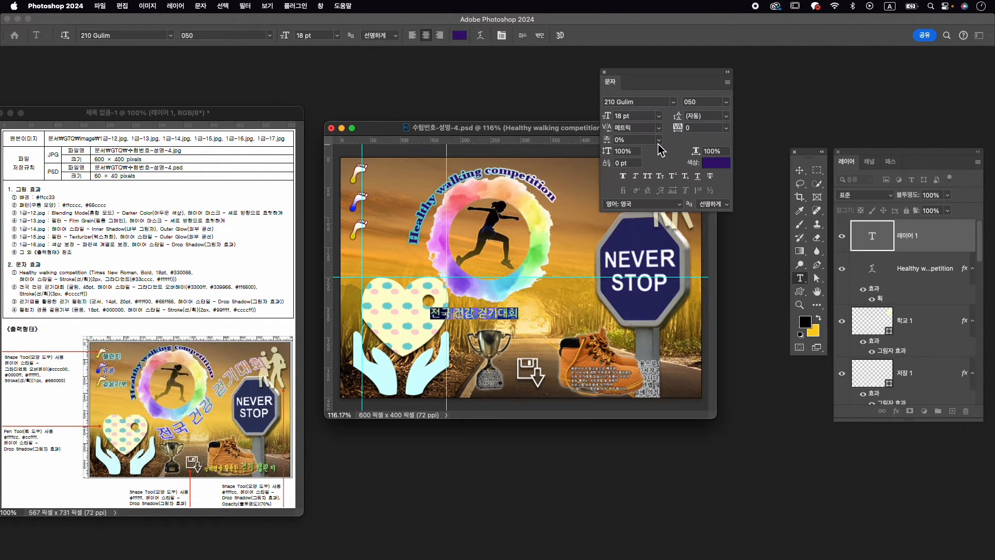
{"action": "left_click", "coordinate": [621, 116]}
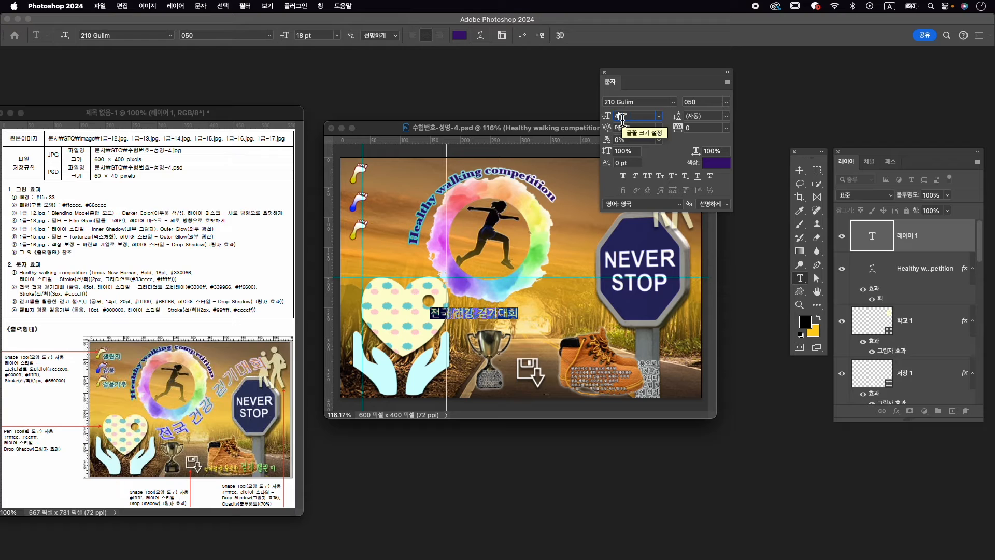
{"action": "type", "text": "45"}
{"action": "key", "text": "Return"}
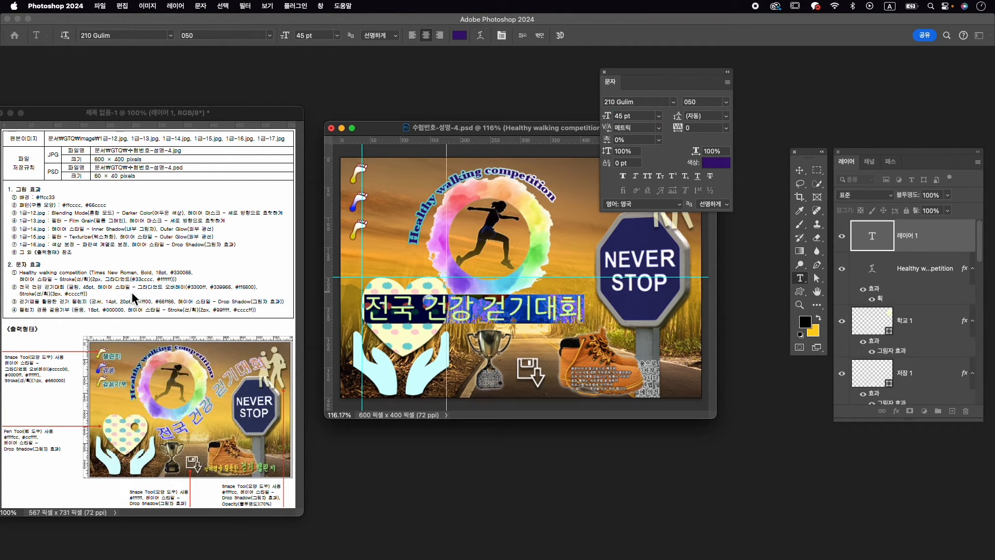
{"action": "left_click", "coordinate": [540, 35]}
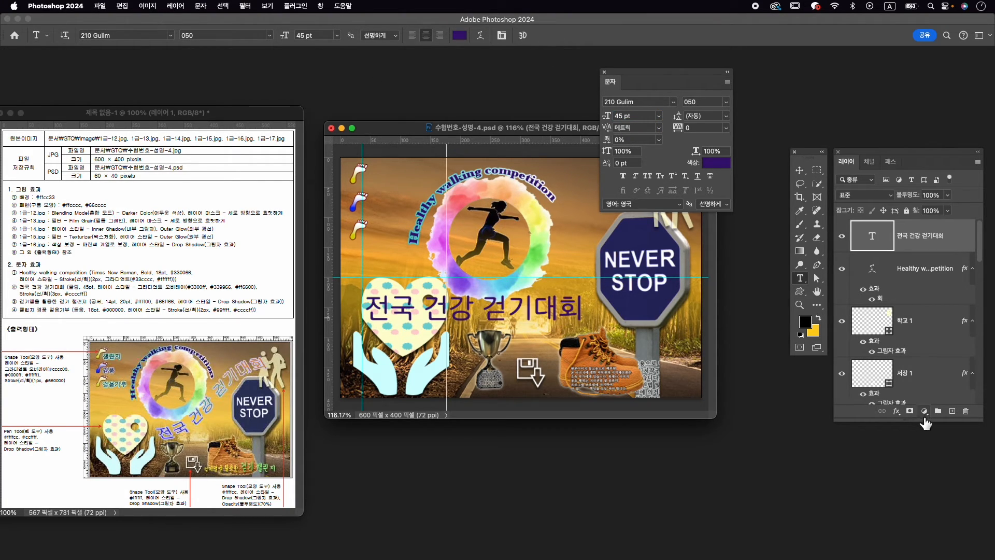
Step: Add a gradient overlay to the "전국 건강 걷기대회" layer, insert a middle color stop and set the starting stop to #3300ff
{"action": "left_click", "coordinate": [896, 412]}
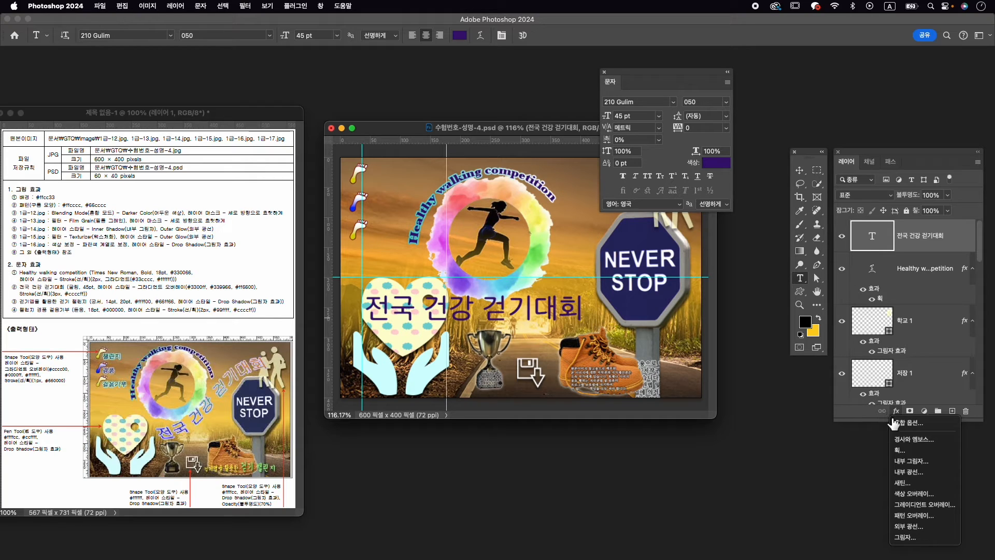
{"action": "left_click", "coordinate": [924, 504]}
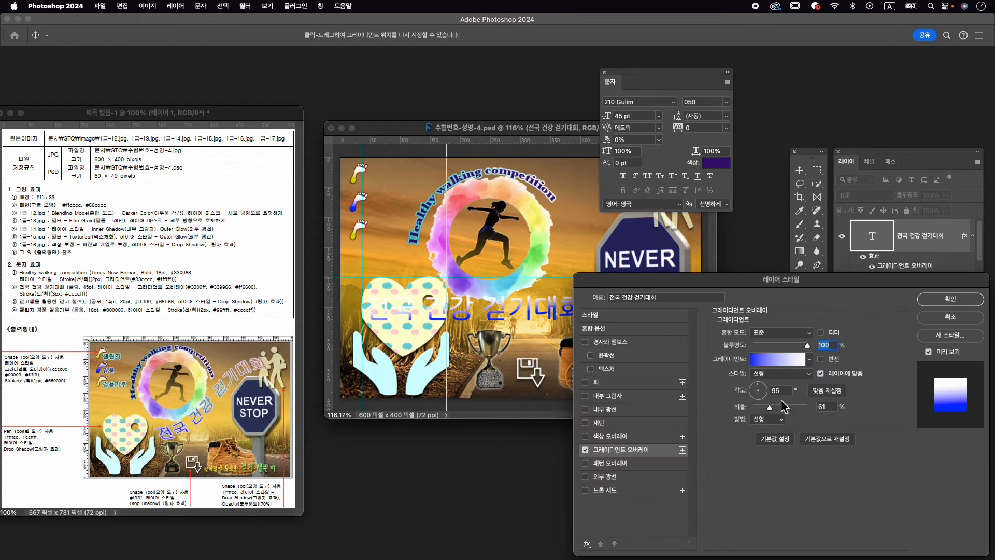
{"action": "left_click", "coordinate": [776, 360]}
{"action": "left_click", "coordinate": [712, 449]}
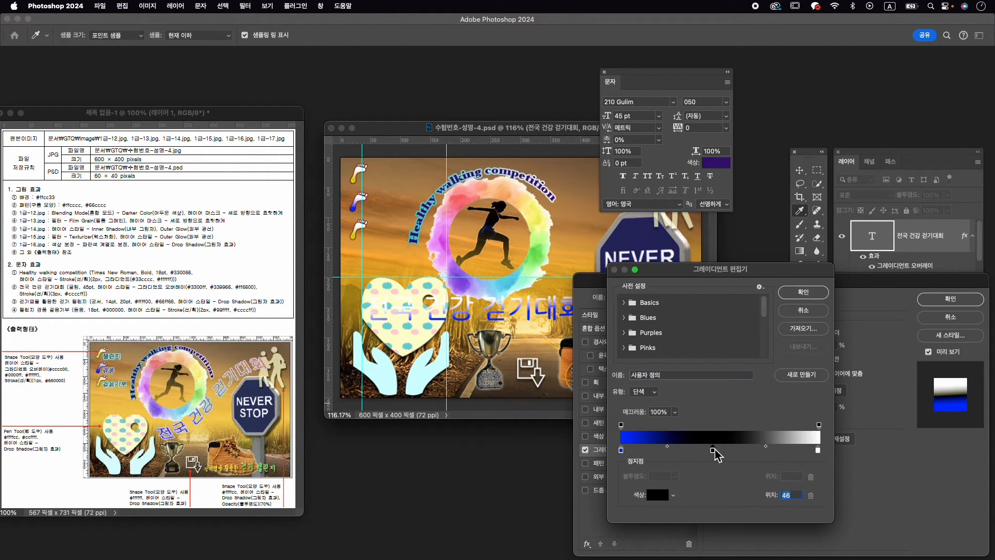
{"action": "left_click", "coordinate": [622, 451]}
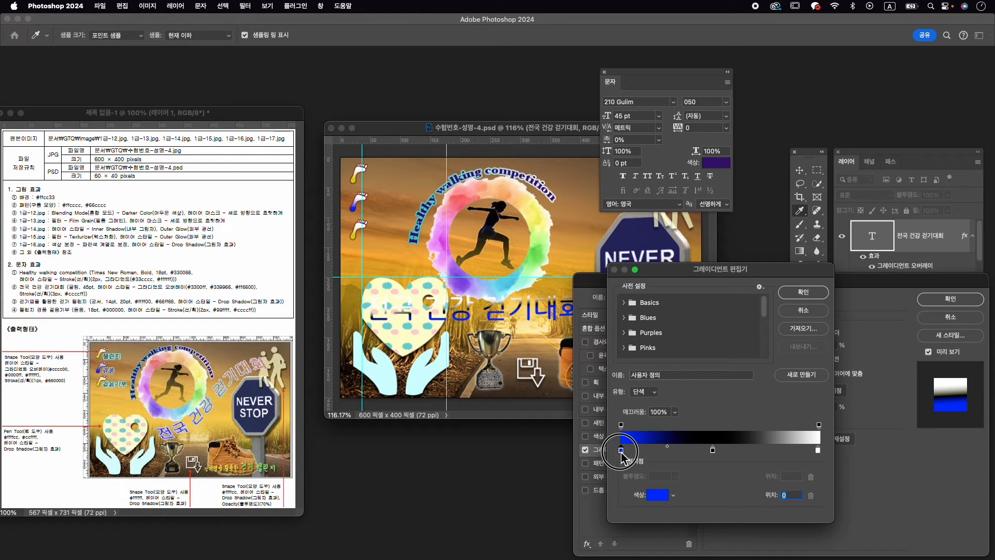
{"action": "double_click", "coordinate": [621, 449]}
{"action": "type", "text": "3300ff"}
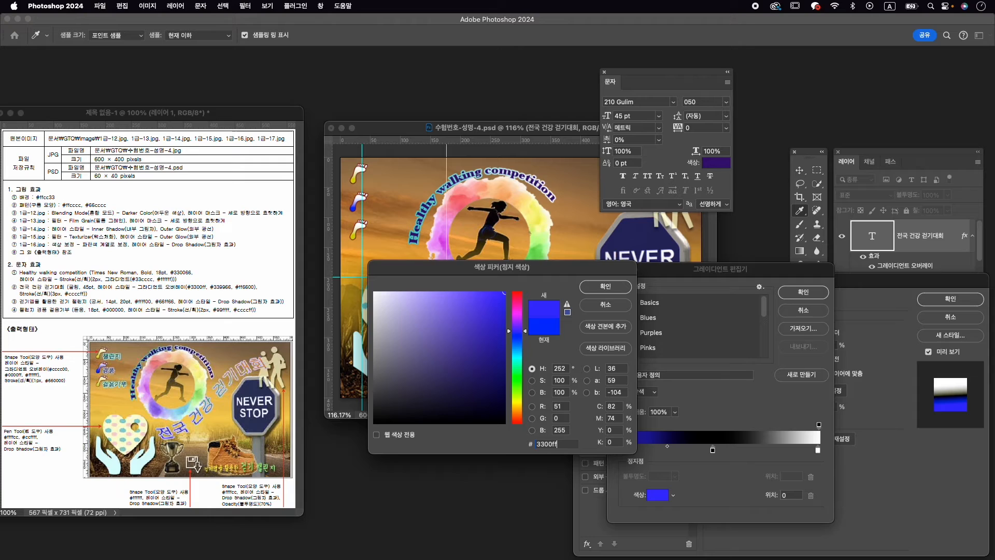
{"action": "key", "text": "Return"}
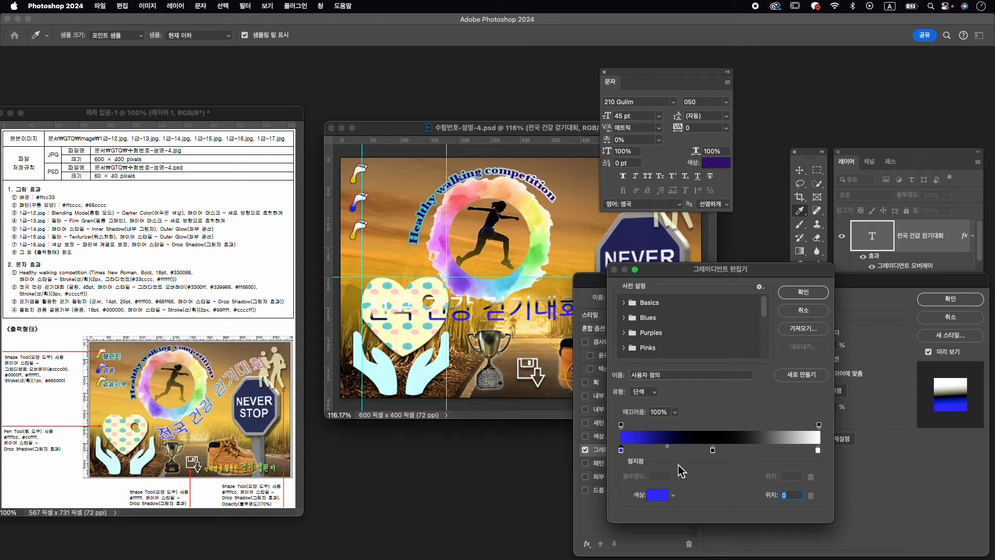
Step: Set the overlay gradient's middle stop to #339966 and its end stop to #ff6600
{"action": "double_click", "coordinate": [714, 450]}
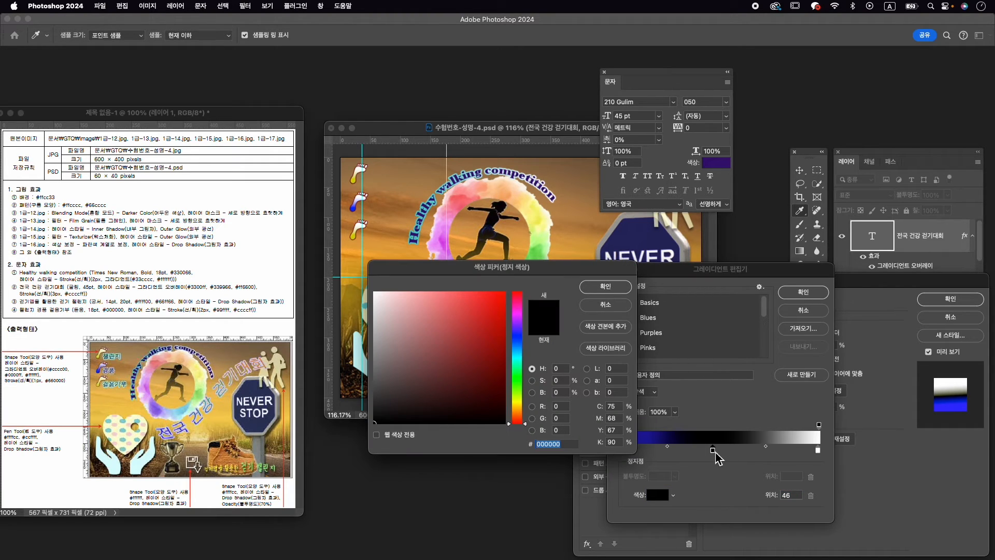
{"action": "type", "text": "339966"}
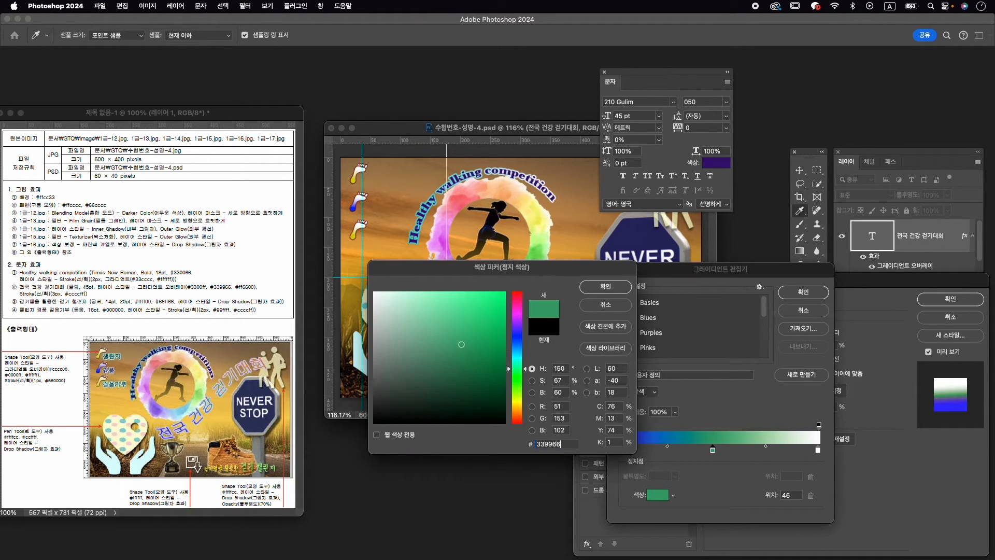
{"action": "key", "text": "Return"}
{"action": "double_click", "coordinate": [817, 450]}
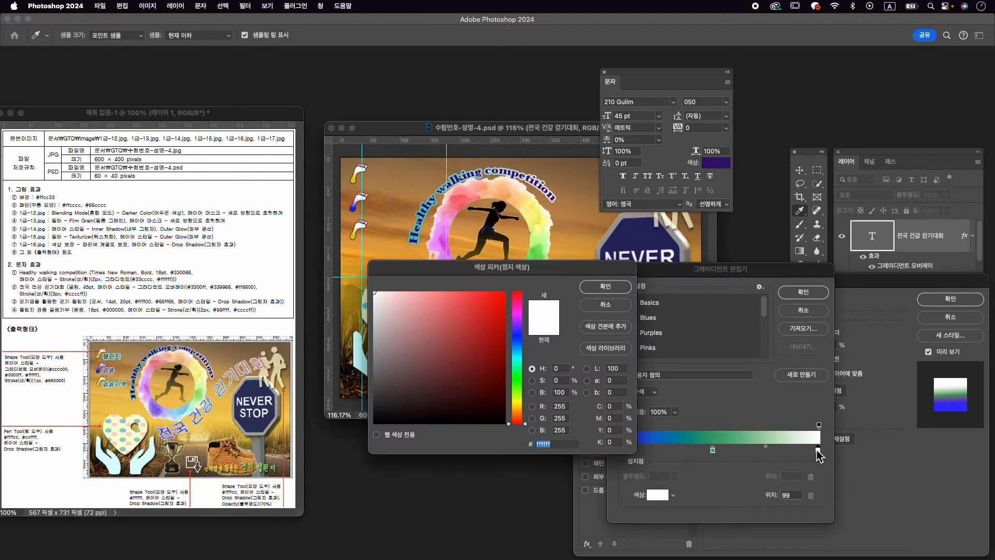
{"action": "type", "text": "ff6600"}
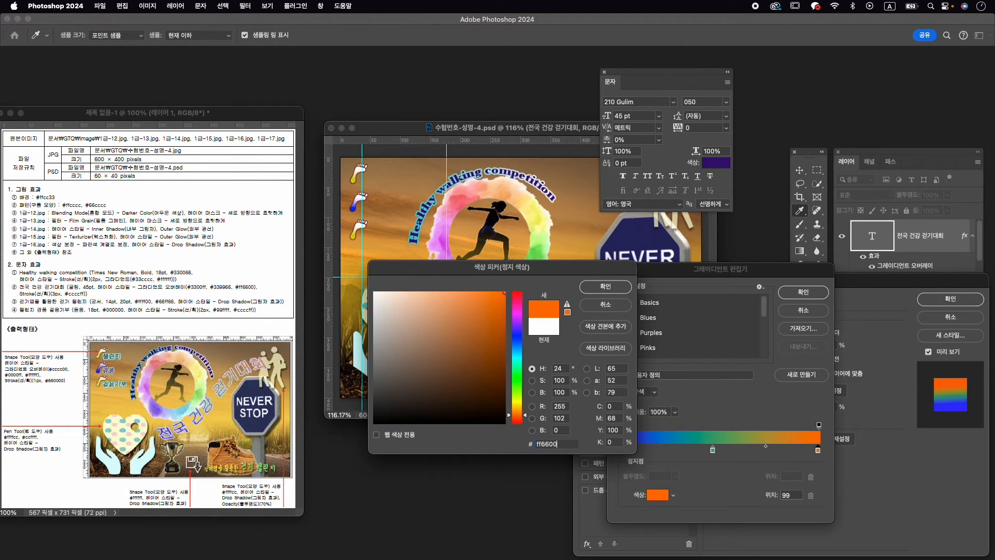
{"action": "key", "text": "Return"}
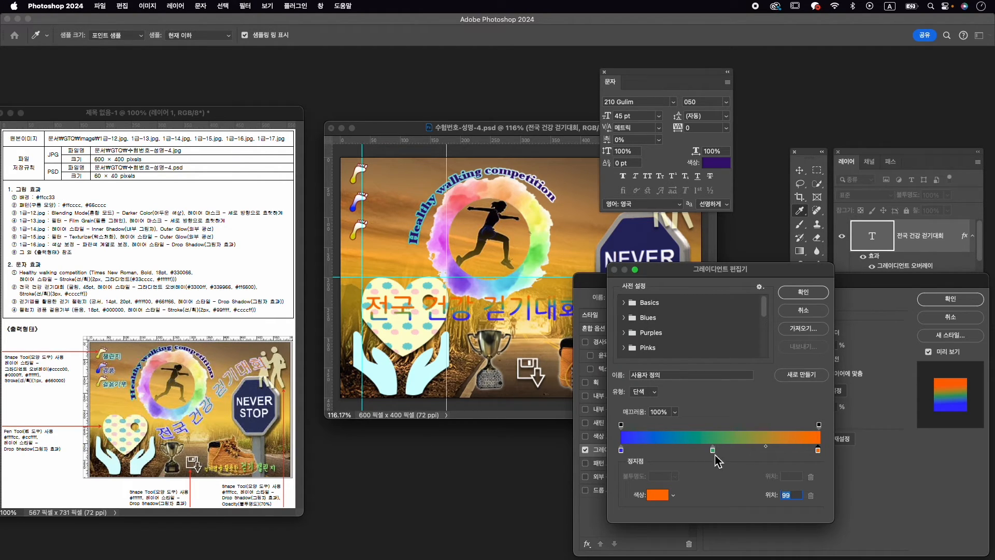
{"action": "left_click", "coordinate": [803, 292]}
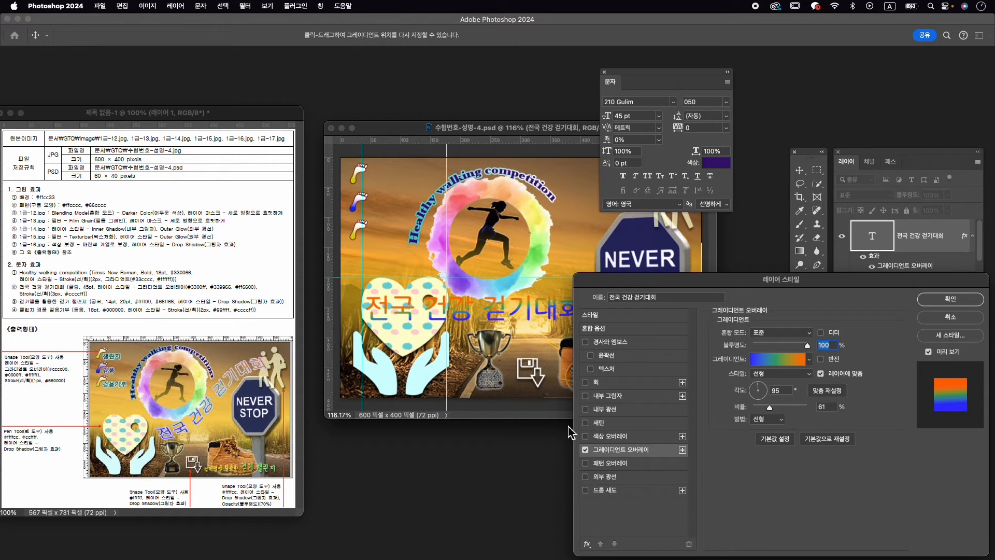
Step: Set the gradient overlay's angle to about -3° and move its middle color stop to 50%, applying the style
{"action": "left_click", "coordinate": [766, 394]}
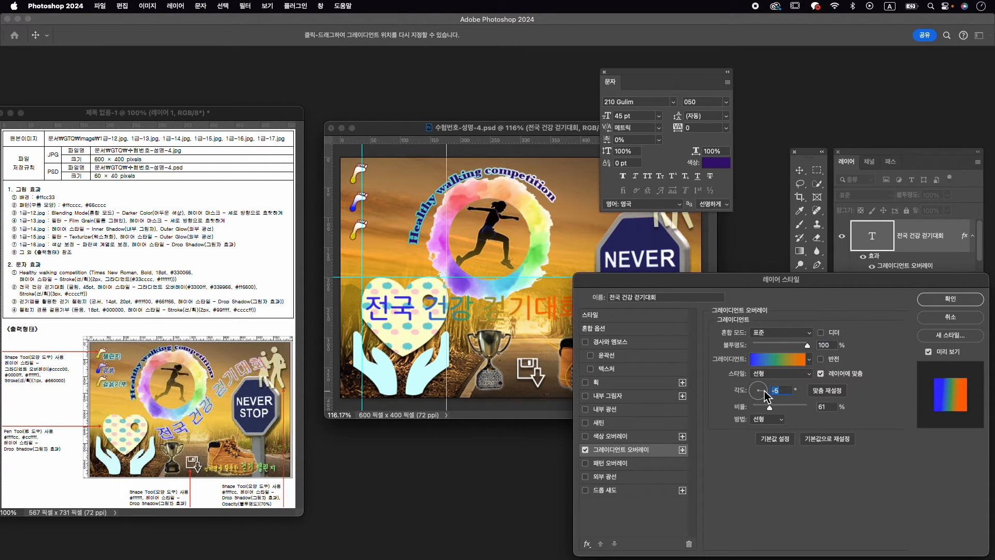
{"action": "left_click", "coordinate": [765, 393]}
{"action": "left_click", "coordinate": [780, 359]}
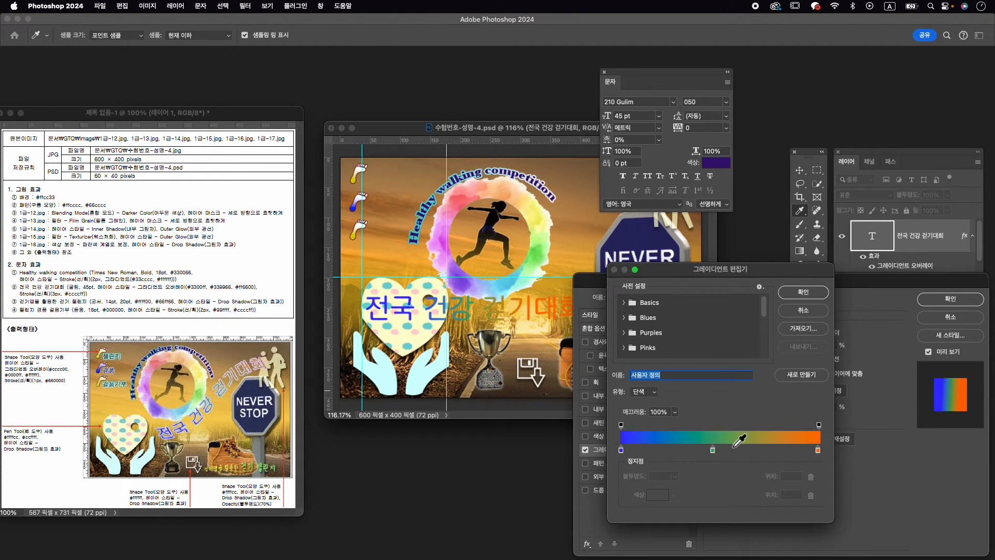
{"action": "left_click", "coordinate": [713, 450]}
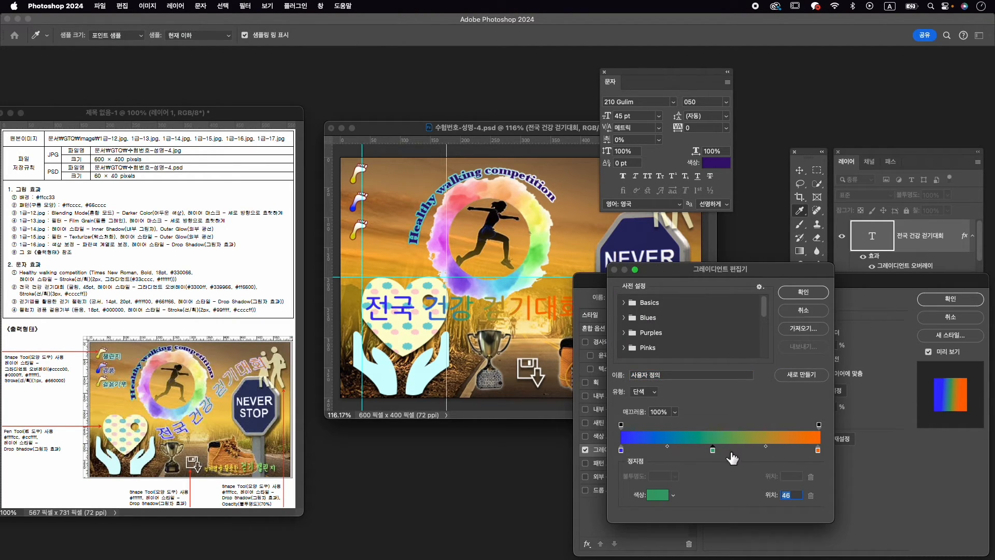
{"action": "left_click_drag", "start_coordinate": [715, 450], "coordinate": [723, 451]}
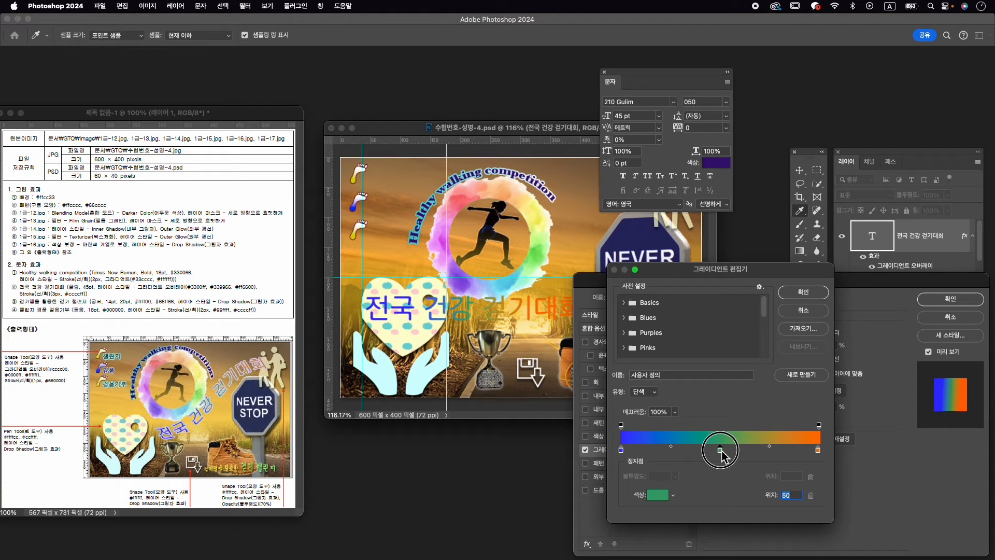
{"action": "left_click", "coordinate": [808, 297]}
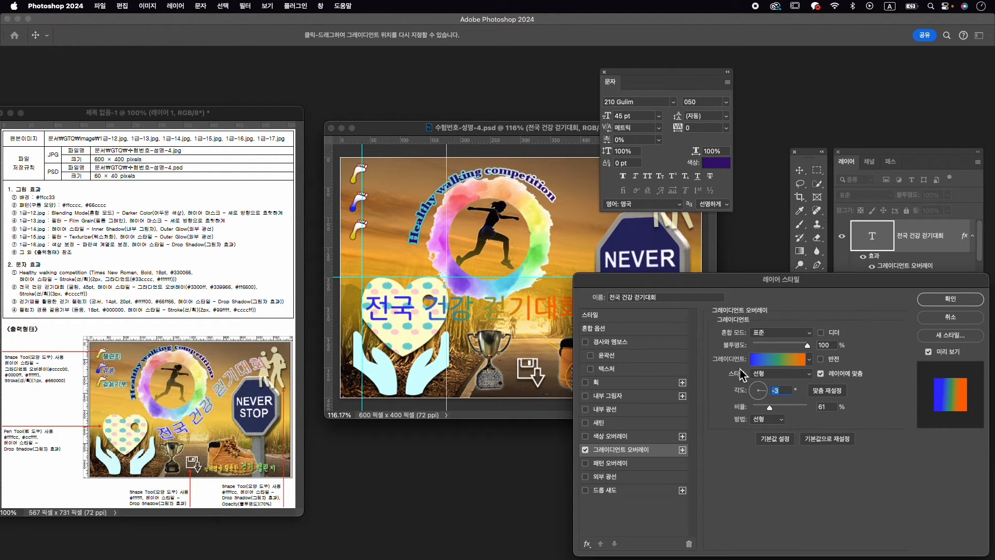
{"action": "left_click", "coordinate": [970, 299]}
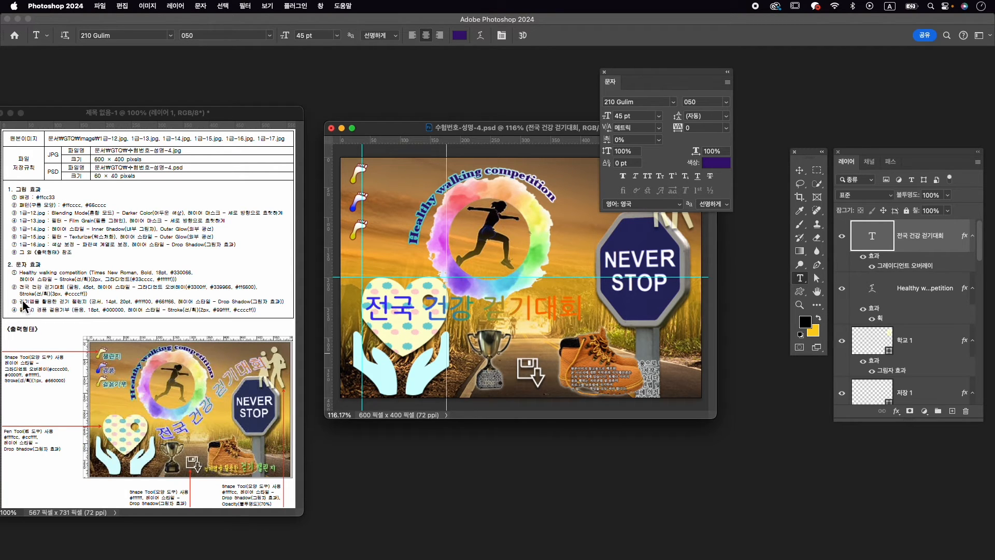
Step: Add a 3 px outside stroke in solid #ccccff to the "전국 건강 걷기대회" text
{"action": "double_click", "coordinate": [877, 262]}
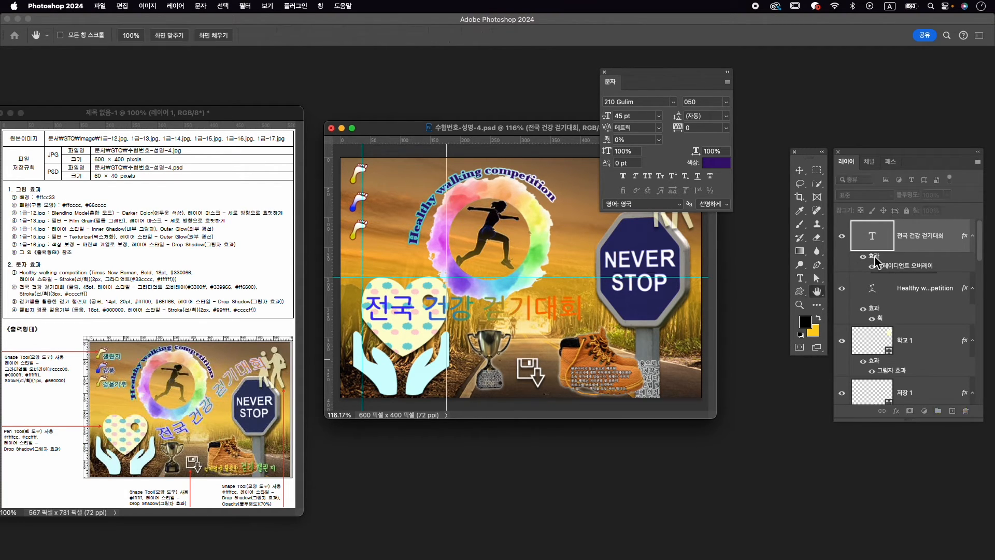
{"action": "left_click", "coordinate": [601, 384]}
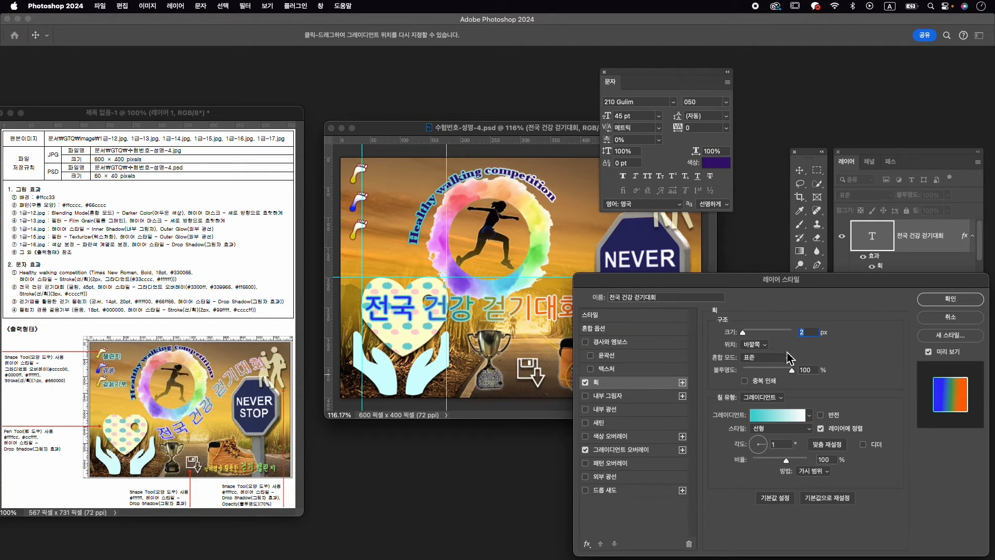
{"action": "type", "text": "3"}
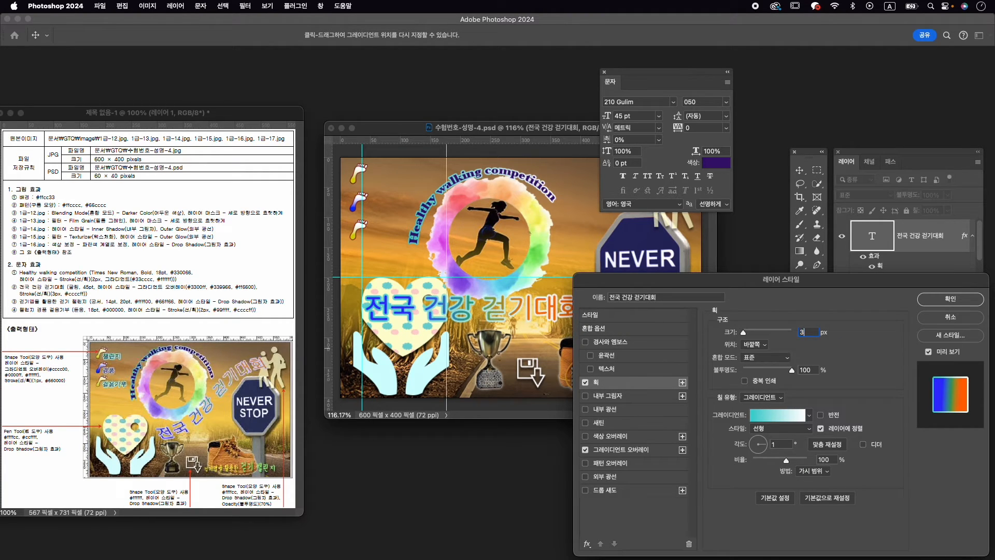
{"action": "left_click", "coordinate": [777, 397]}
{"action": "left_click", "coordinate": [761, 386]}
{"action": "left_click", "coordinate": [734, 415]}
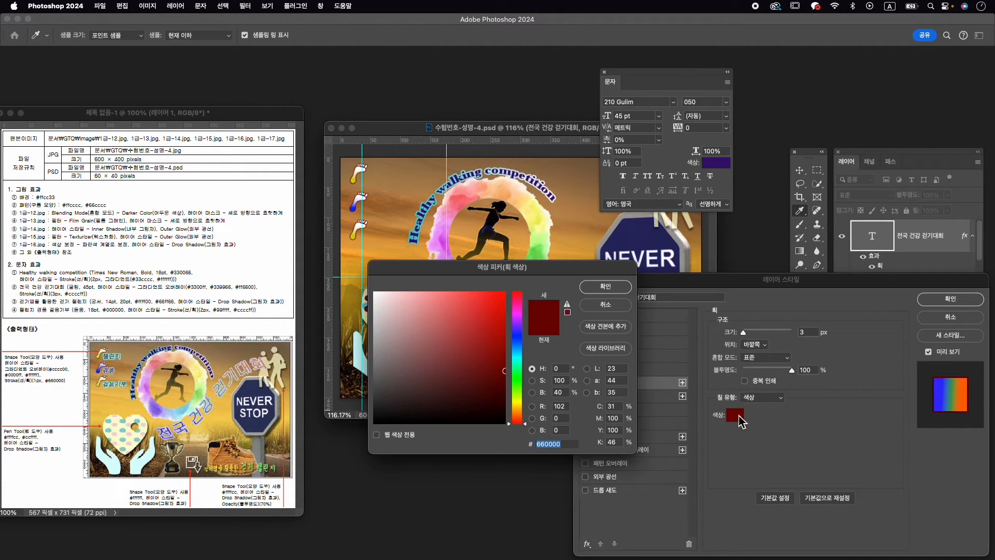
{"action": "type", "text": "ccccff"}
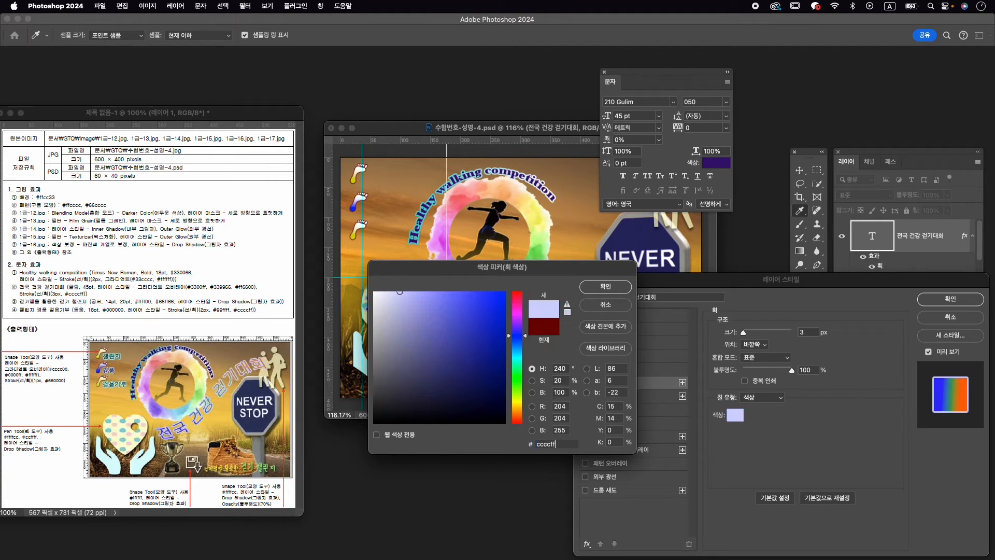
{"action": "key", "text": "Return"}
{"action": "left_click", "coordinate": [940, 300]}
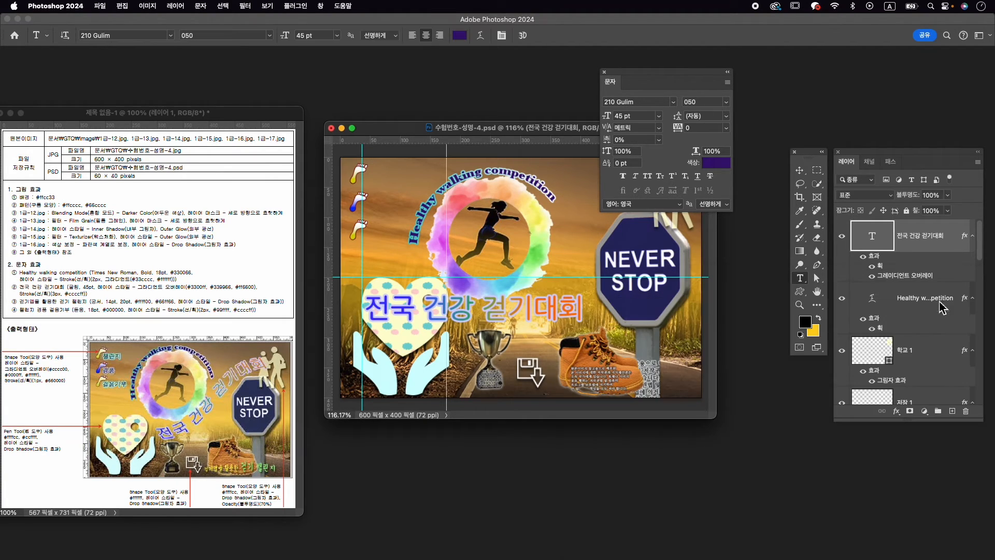
Step: Warp the "전국 건강 걷기대회" text with the horizontal Flag (깃발) style at a bend of about -63%
{"action": "left_click", "coordinate": [481, 36]}
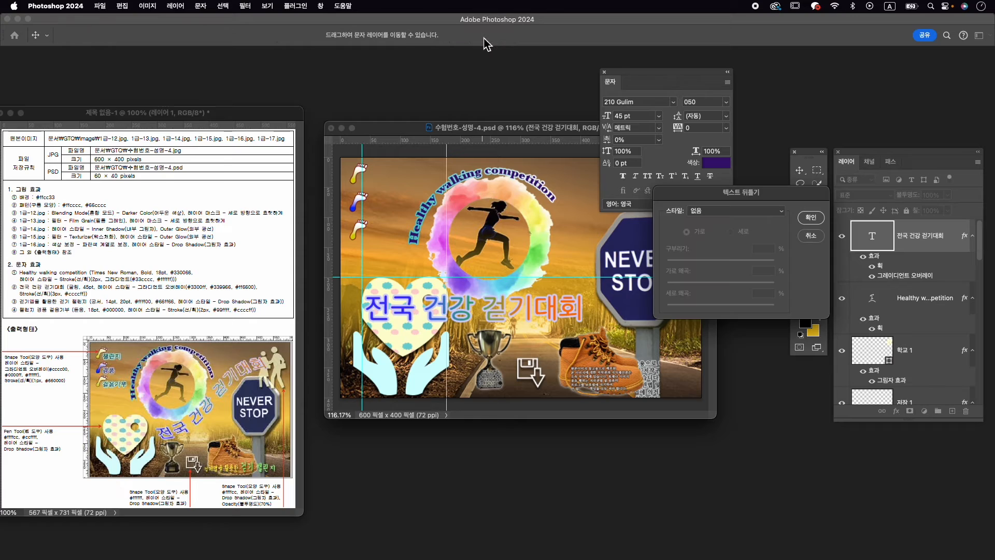
{"action": "left_click", "coordinate": [697, 210]}
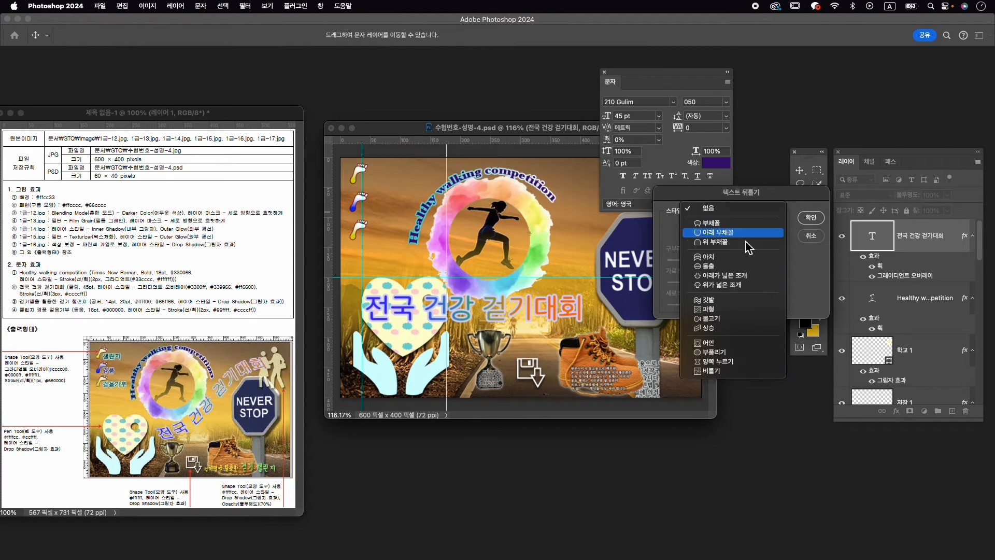
{"action": "left_click", "coordinate": [757, 302]}
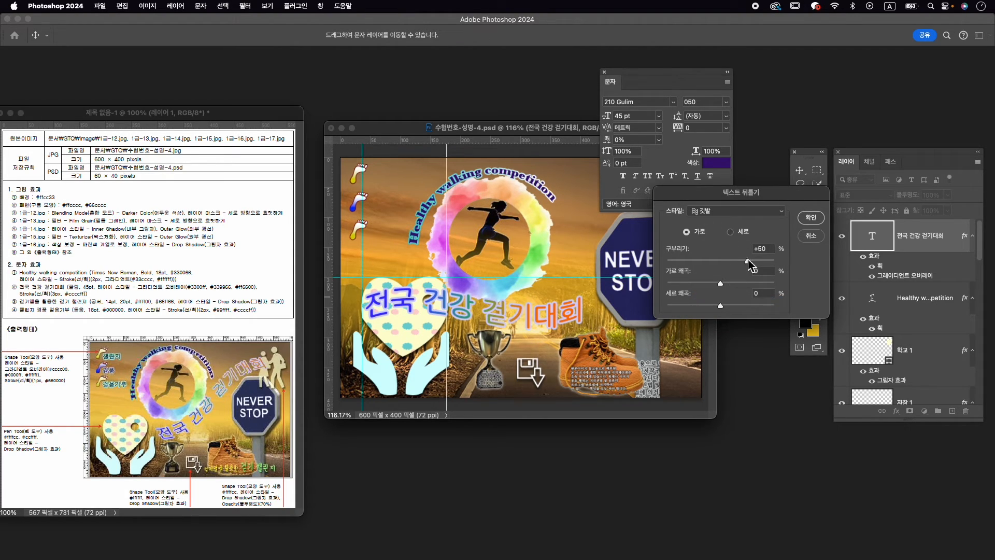
{"action": "left_click_drag", "start_coordinate": [750, 265], "coordinate": [689, 263]}
{"action": "left_click", "coordinate": [813, 223]}
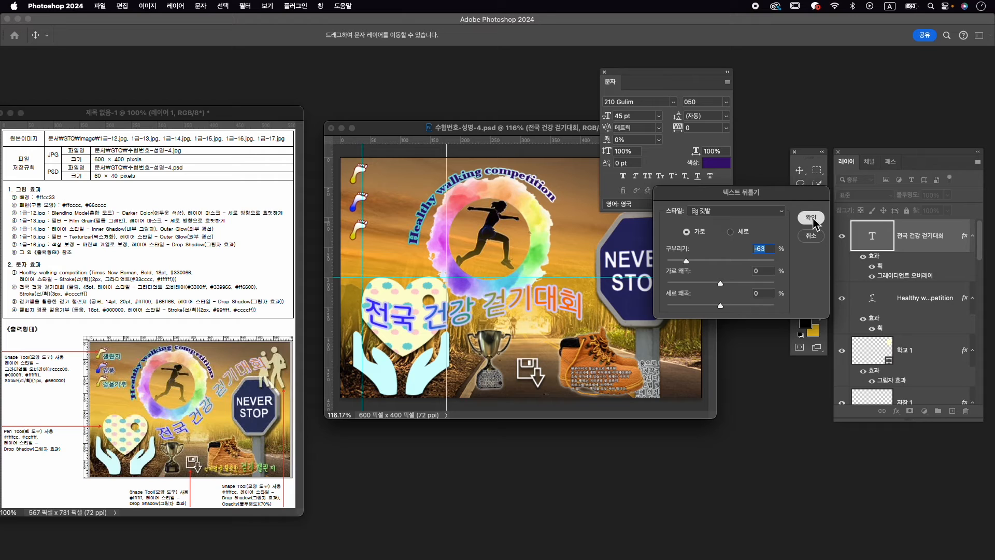
Step: Rotate the flag-warped text to about -31° and place it diagonally between the runner's ring and the NEVER STOP sign
{"action": "key", "text": "super+t"}
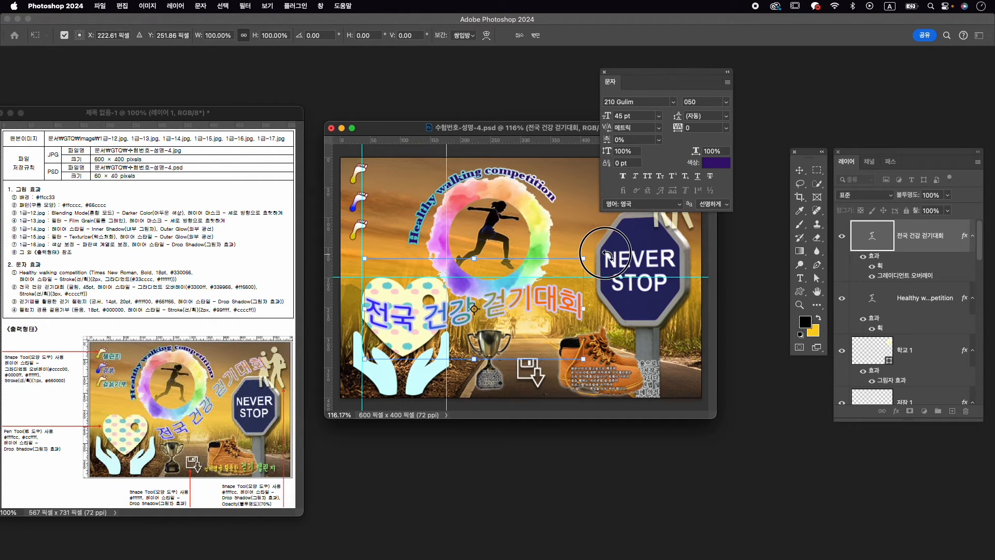
{"action": "left_click_drag", "start_coordinate": [603, 250], "coordinate": [553, 191]}
{"action": "left_click_drag", "start_coordinate": [537, 264], "coordinate": [604, 227]}
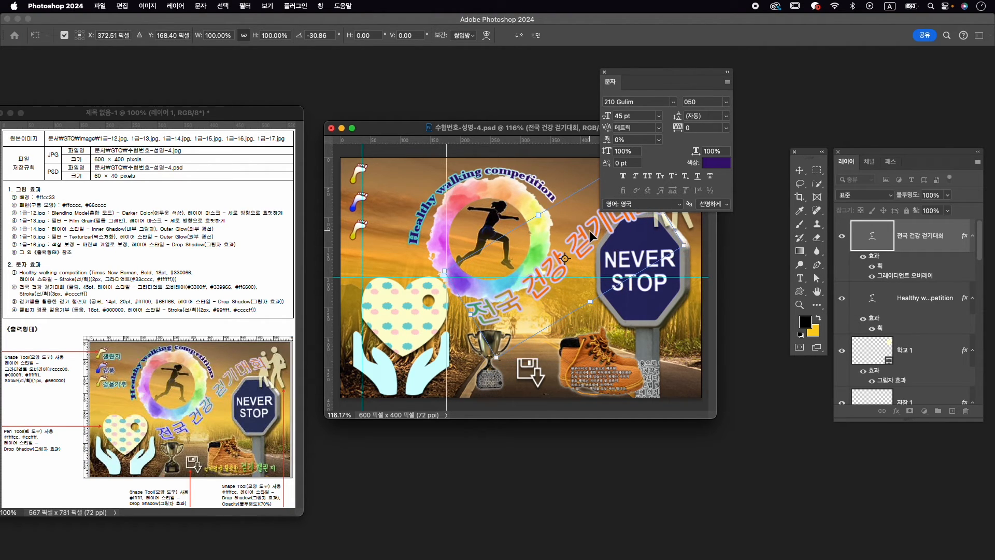
{"action": "left_click_drag", "start_coordinate": [665, 82], "coordinate": [758, 68]}
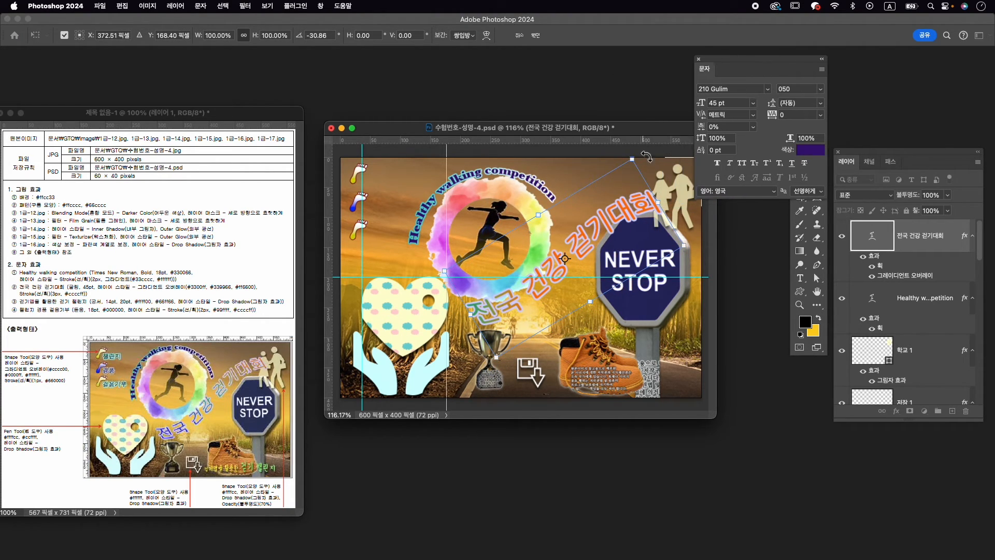
{"action": "left_click_drag", "start_coordinate": [620, 229], "coordinate": [616, 232]}
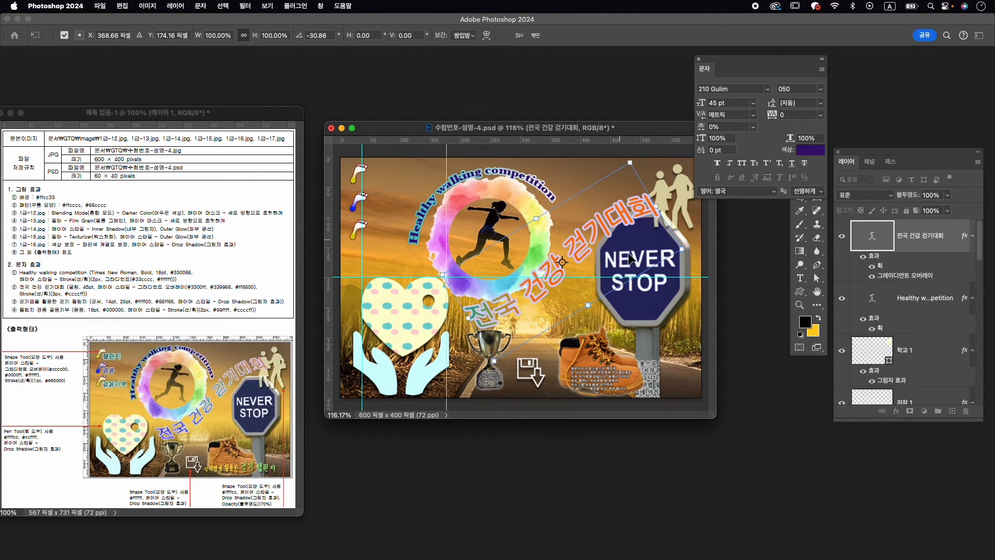
{"action": "key", "text": "Return"}
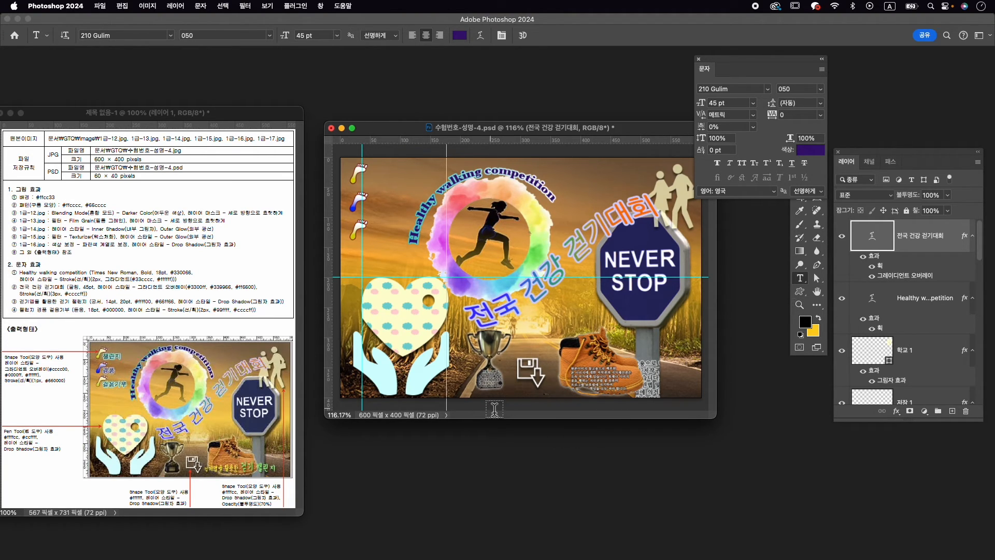
Step: Add the text line "걷기앱을 활용한 걷기 챌린지" across the save icon and the boot near the canvas bottom
{"action": "left_click", "coordinate": [570, 376]}
{"action": "type", "text": "걷기앱으"}
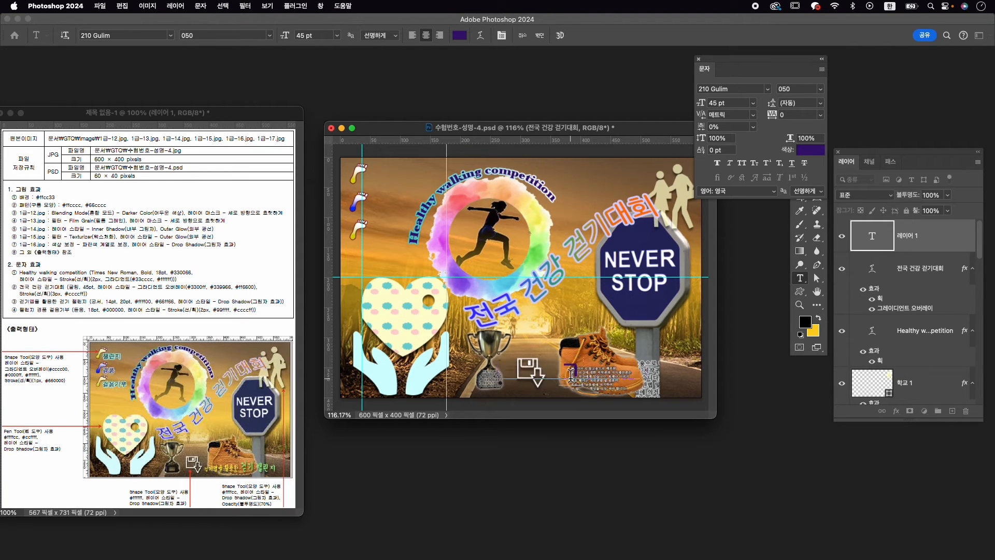
{"action": "type", "text": "ㄹ 활용한 걷"}
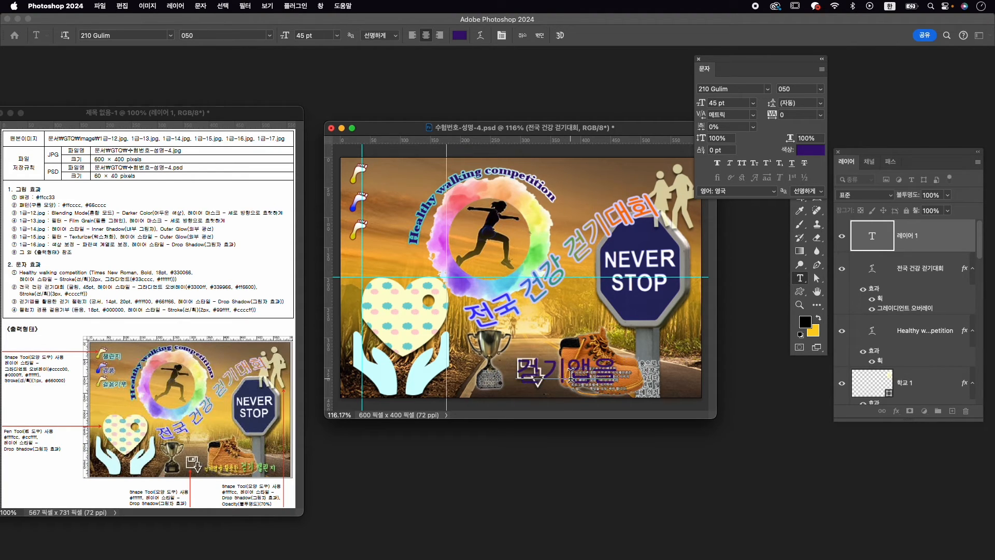
{"action": "type", "text": "기"}
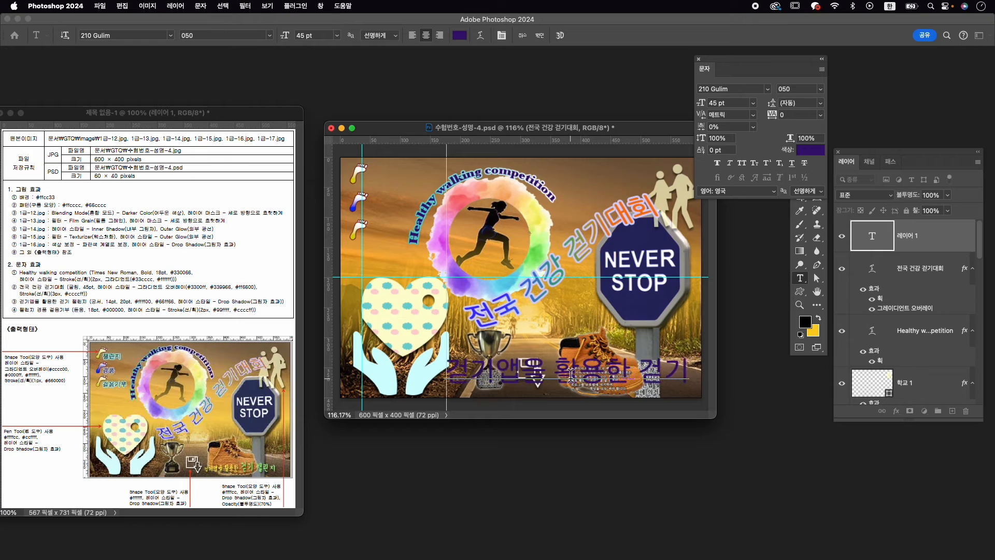
{"action": "type", "text": " 챌린"}
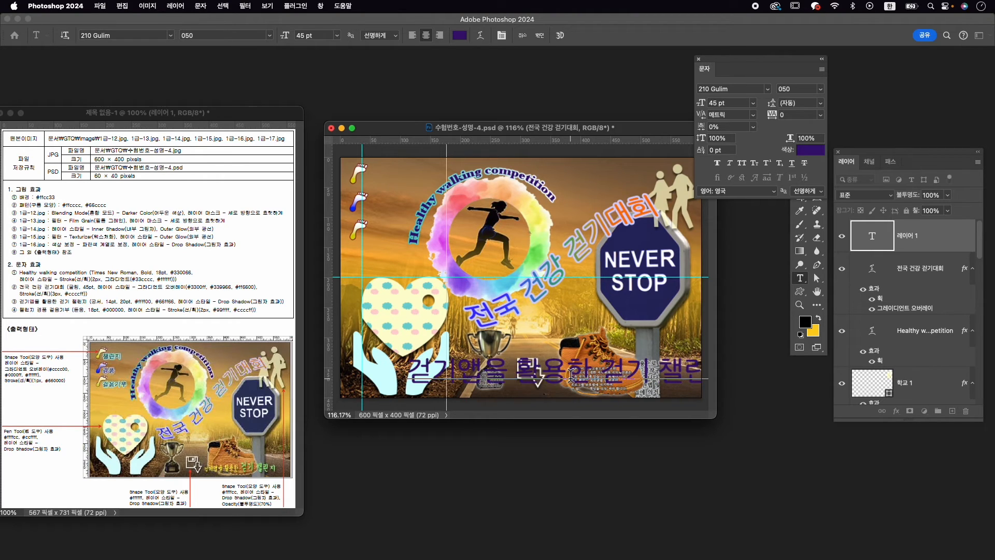
Step: Set the whole "걷기앱을 활용한 걷기 챌린지" text to GungSeo Regular at 14 pt
{"action": "key", "text": "super+a"}
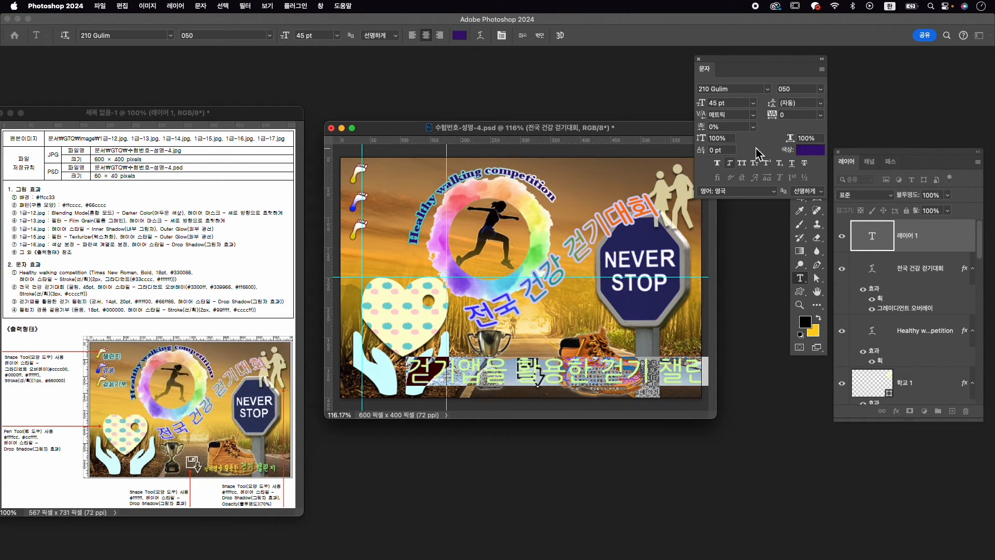
{"action": "left_click", "coordinate": [733, 91]}
{"action": "key", "text": "ctrl+space"}
{"action": "type", "text": "gun"}
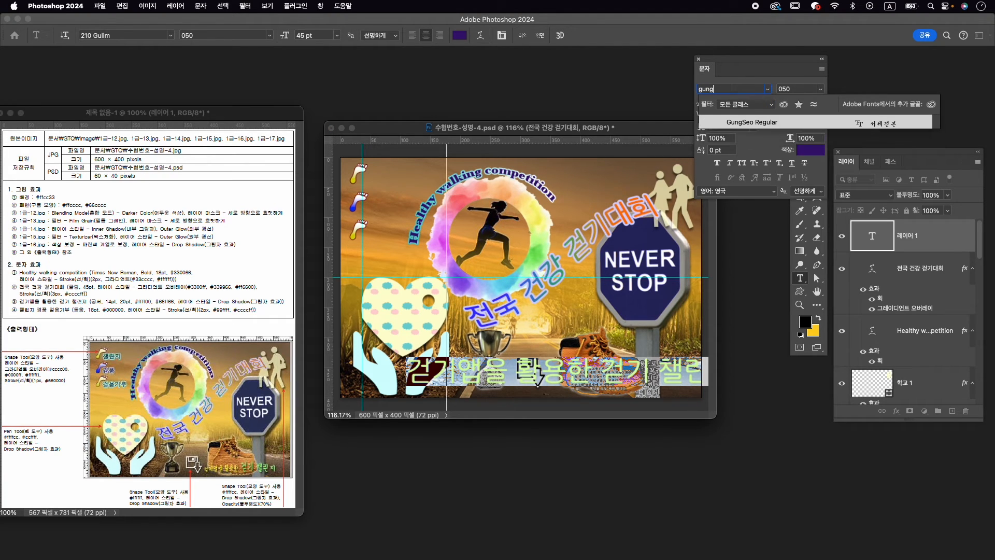
{"action": "key", "text": "Return"}
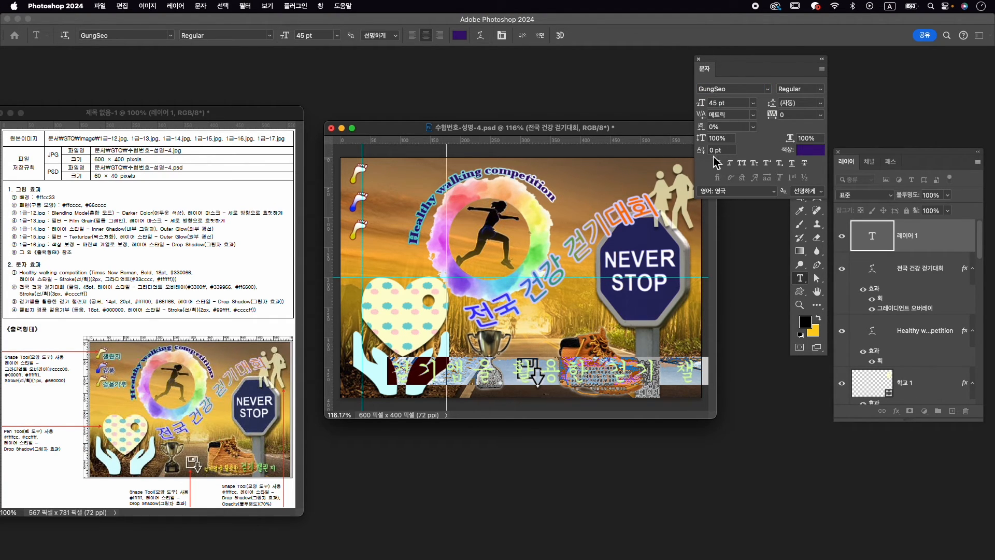
{"action": "left_click", "coordinate": [724, 103]}
{"action": "type", "text": "14"}
{"action": "key", "text": "Return"}
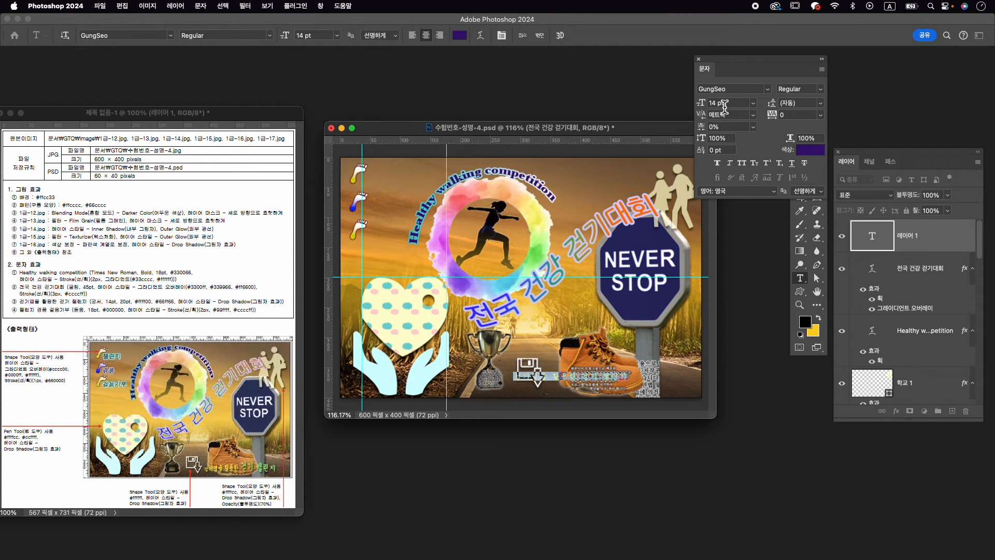
Step: Set only the words "걷기 챌린지" to 20 pt and color them #66ff66
{"action": "left_click", "coordinate": [598, 377]}
{"action": "left_click_drag", "start_coordinate": [581, 378], "coordinate": [666, 374]}
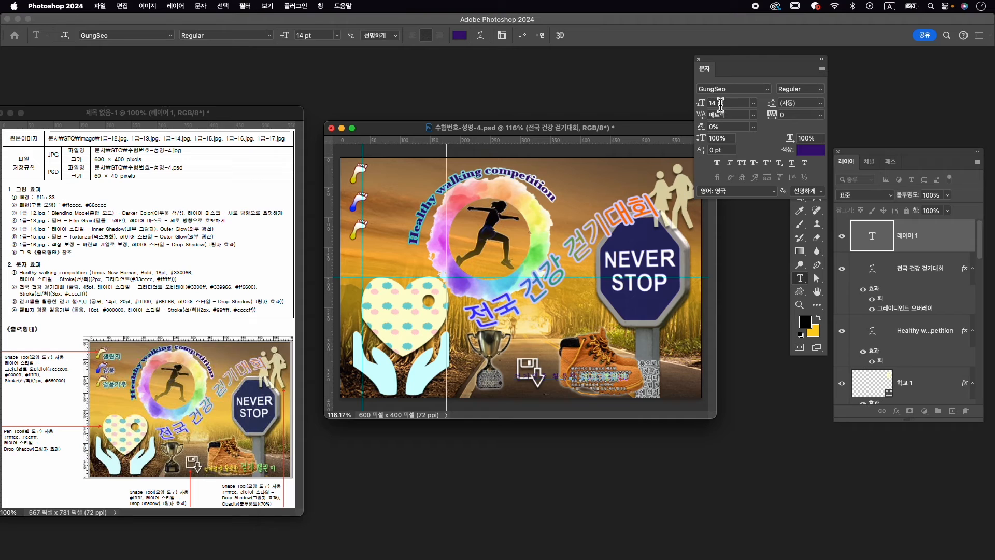
{"action": "left_click", "coordinate": [720, 105]}
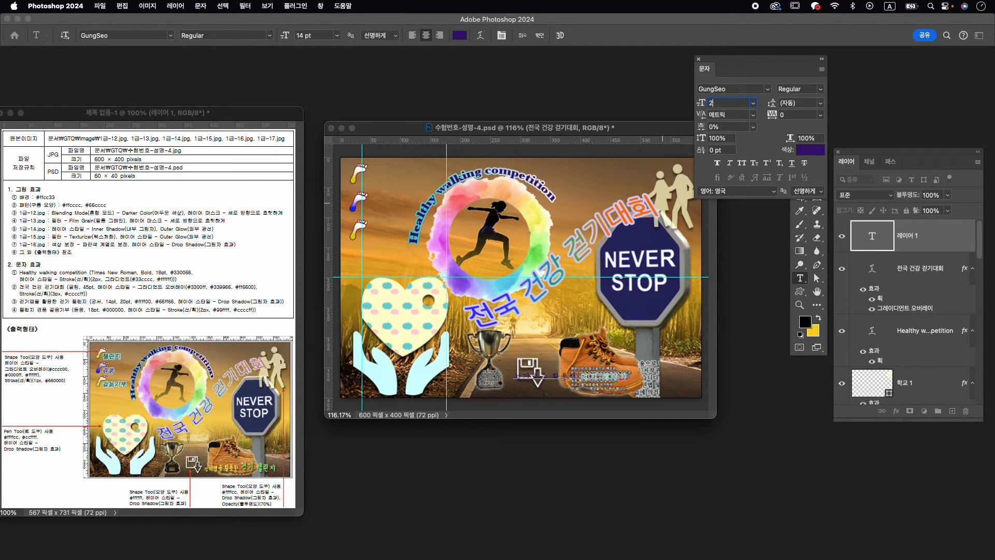
{"action": "type", "text": "20"}
{"action": "key", "text": "Return"}
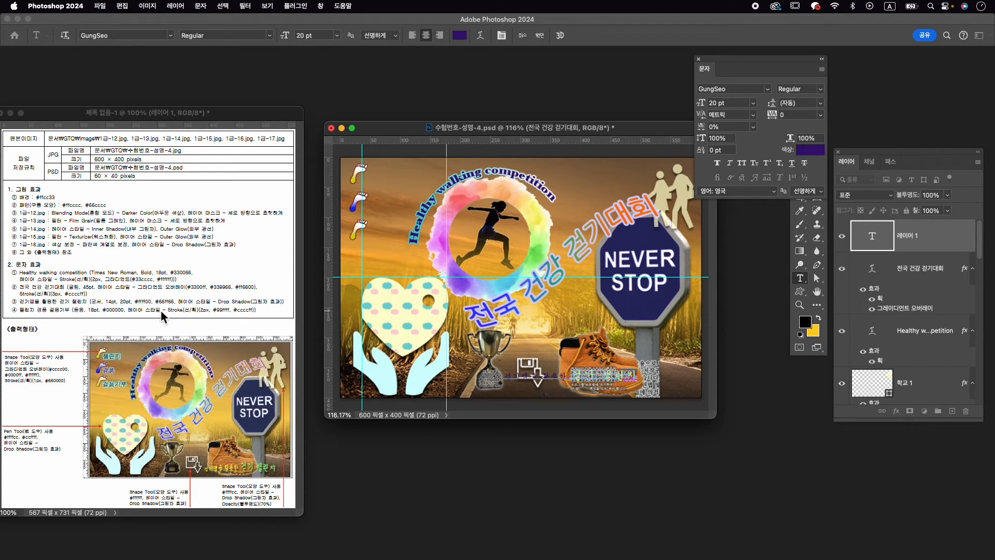
{"action": "left_click", "coordinate": [809, 150]}
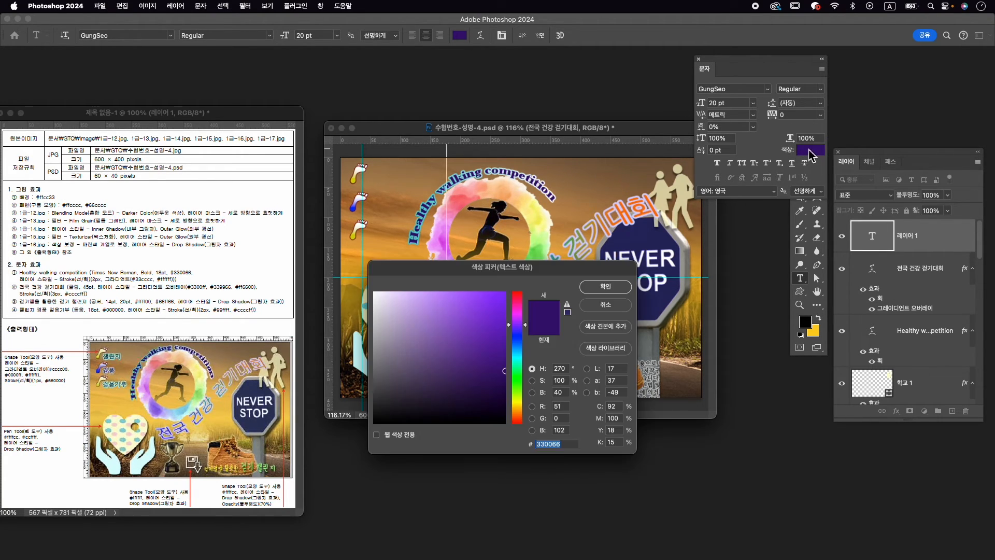
{"action": "type", "text": "66ff66"}
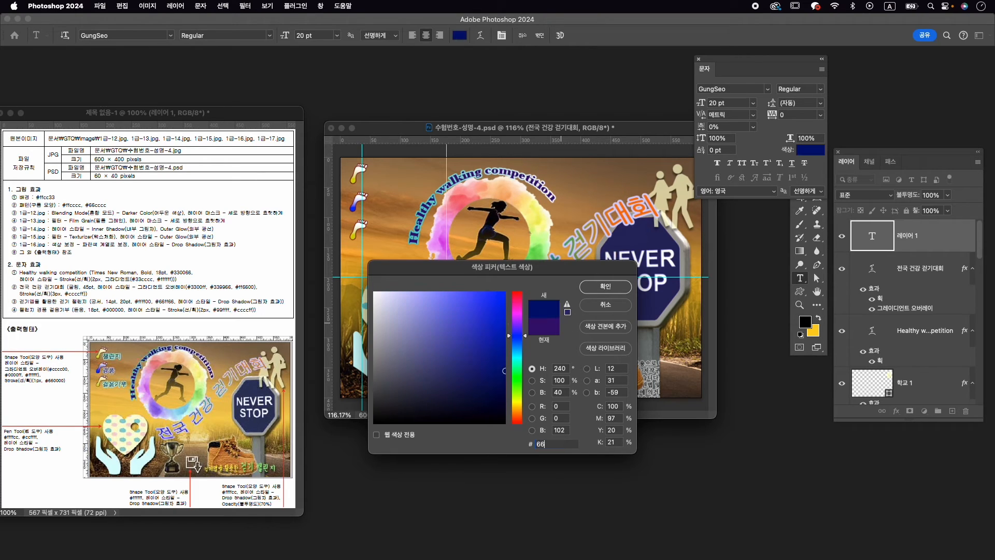
{"action": "key", "text": "Return"}
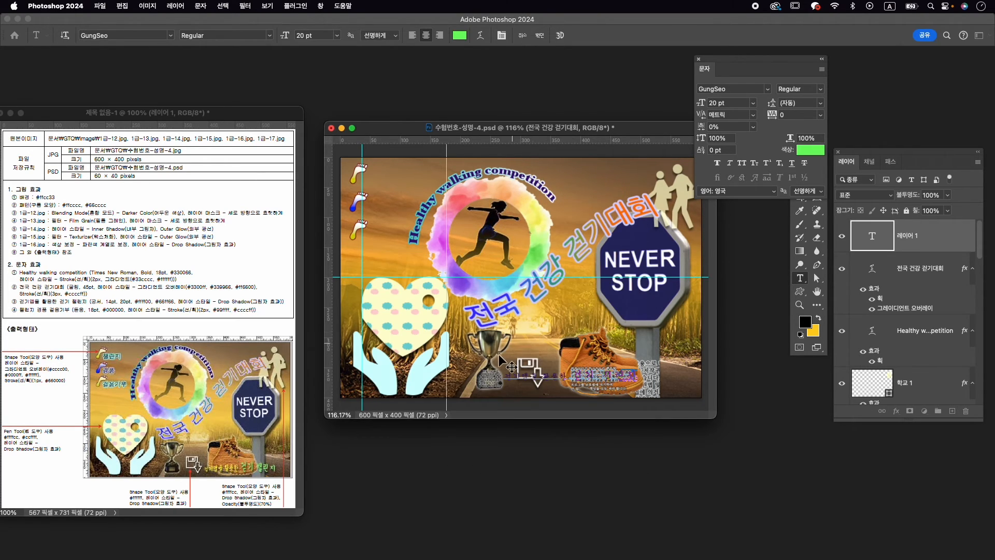
Step: Color the words "걷기앱을 활용한" #ffff00 and commit the text
{"action": "left_click_drag", "start_coordinate": [568, 377], "coordinate": [481, 377]}
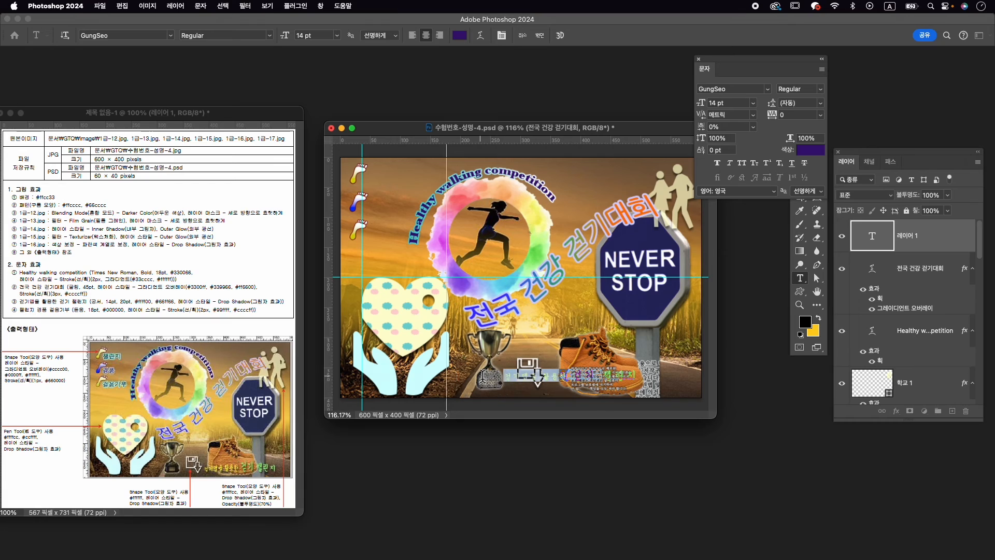
{"action": "key", "text": "super+a"}
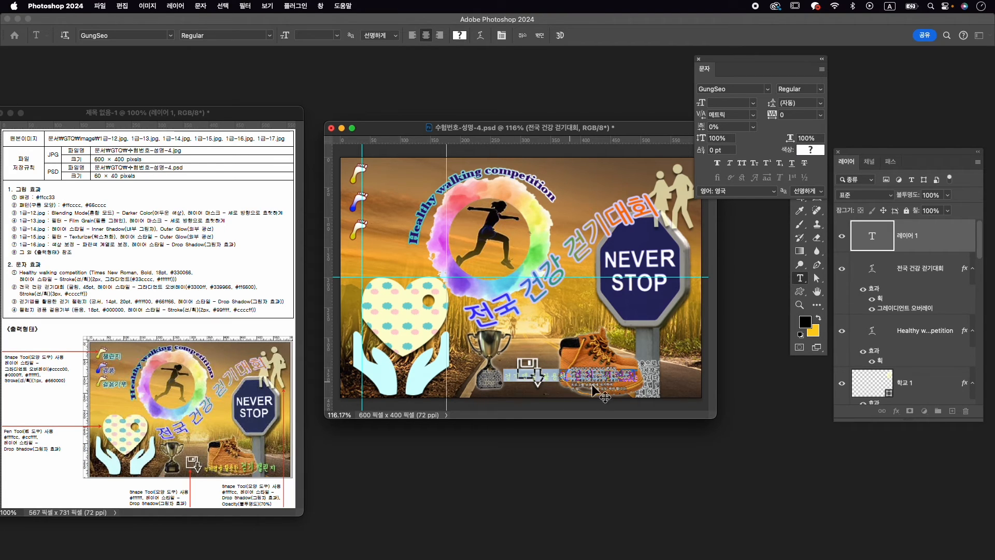
{"action": "left_click", "coordinate": [567, 379]}
{"action": "left_click_drag", "start_coordinate": [481, 377], "coordinate": [481, 378]}
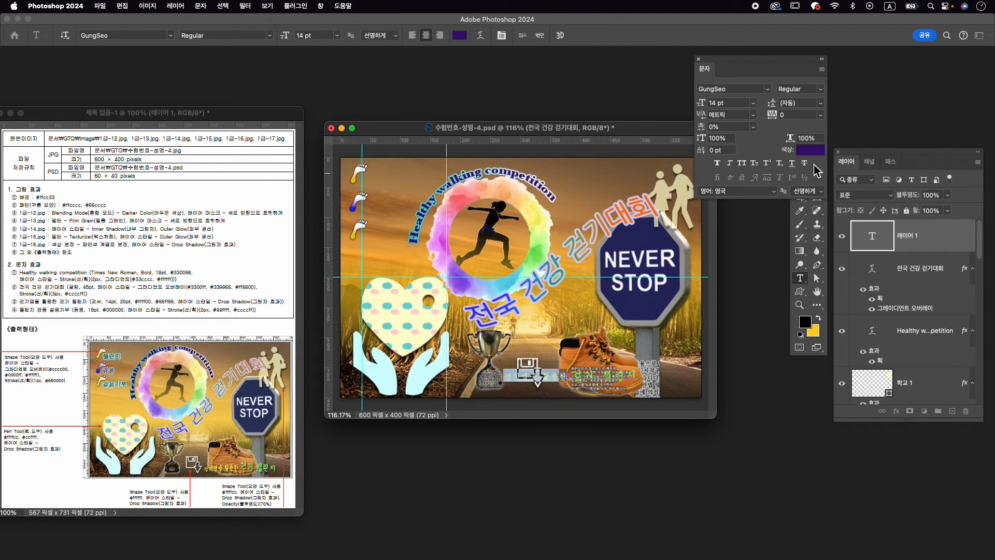
{"action": "left_click", "coordinate": [810, 150]}
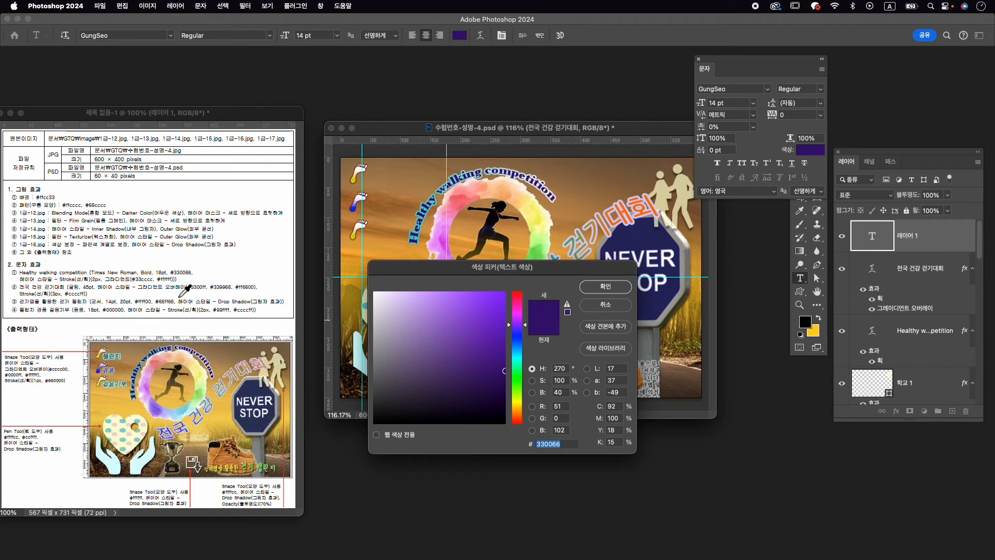
{"action": "type", "text": "ffff0"}
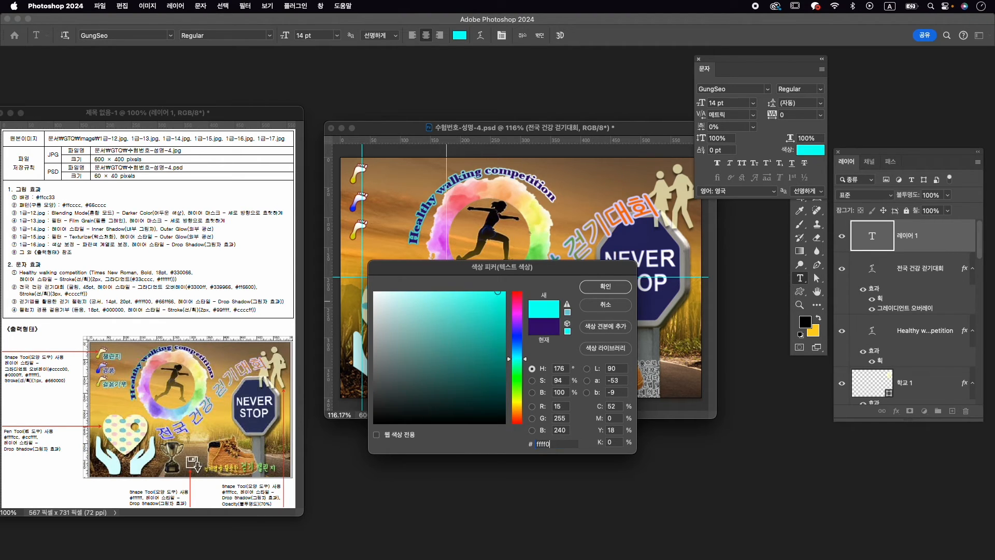
{"action": "type", "text": "0"}
{"action": "key", "text": "Return"}
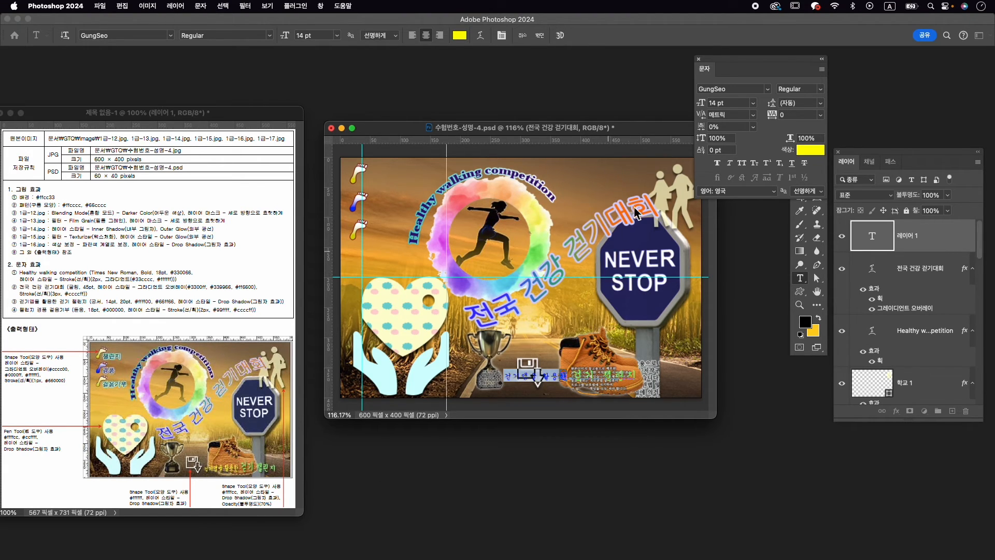
{"action": "left_click", "coordinate": [539, 35]}
Step: Add a drop shadow with the default settings to the "걷기앱을 활용한 걷기 챌린지" text
{"action": "left_click", "coordinate": [895, 412]}
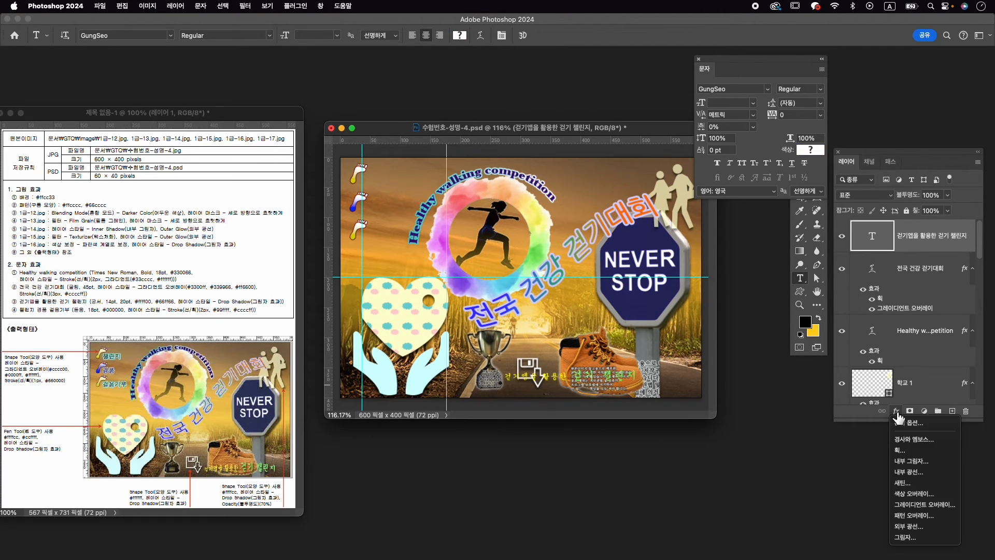
{"action": "left_click", "coordinate": [904, 541]}
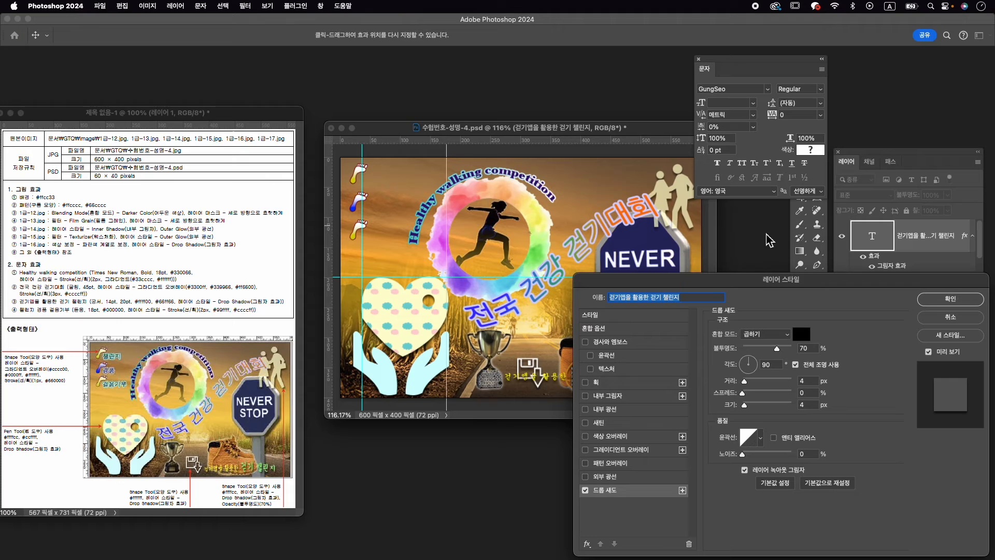
{"action": "left_click", "coordinate": [929, 304]}
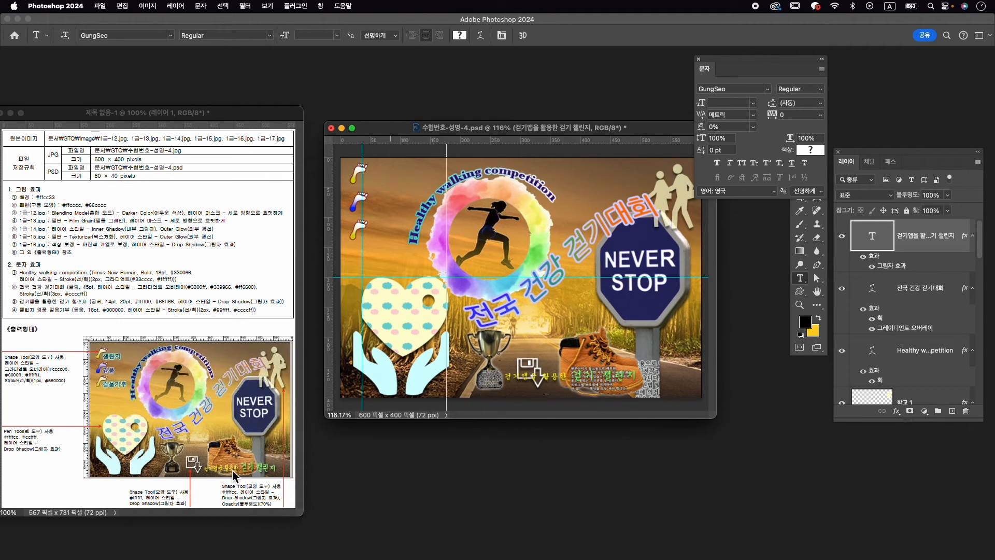
Step: Warp the "걷기앱을 활용한 걷기 챌린지" text with the horizontal Arc Upper (위 부채꼴) style at a +15% bend
{"action": "left_click", "coordinate": [488, 36]}
{"action": "left_click", "coordinate": [736, 211]}
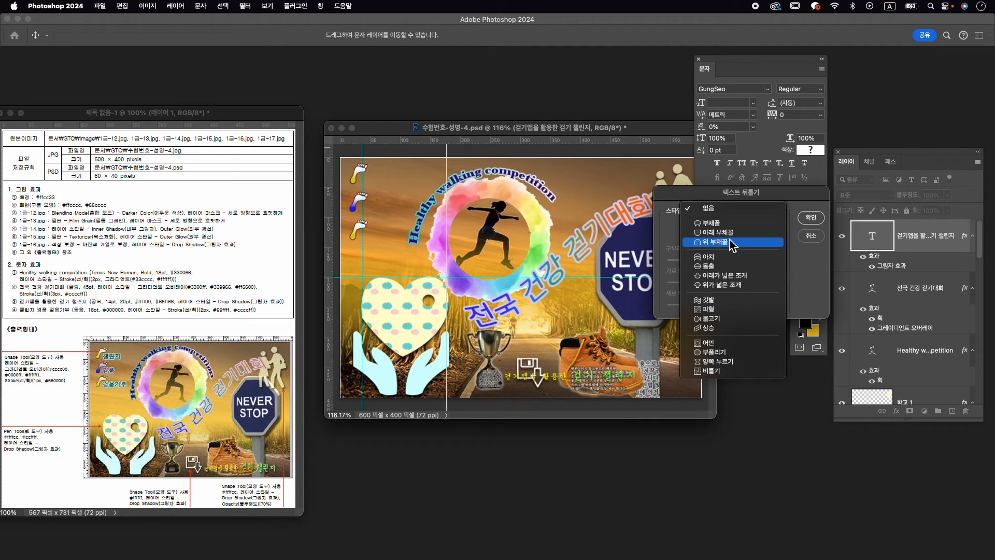
{"action": "left_click", "coordinate": [731, 243]}
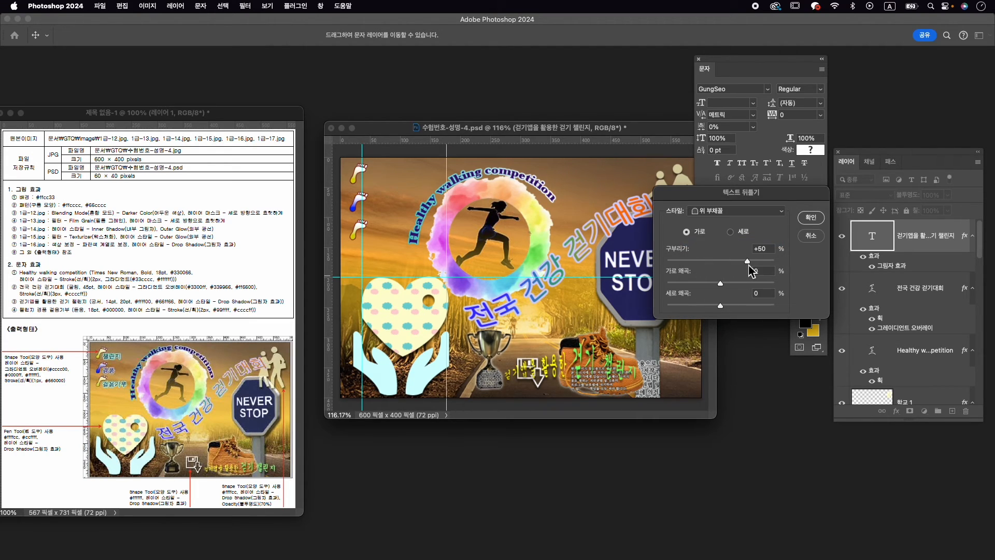
{"action": "left_click_drag", "start_coordinate": [749, 265], "coordinate": [728, 262]}
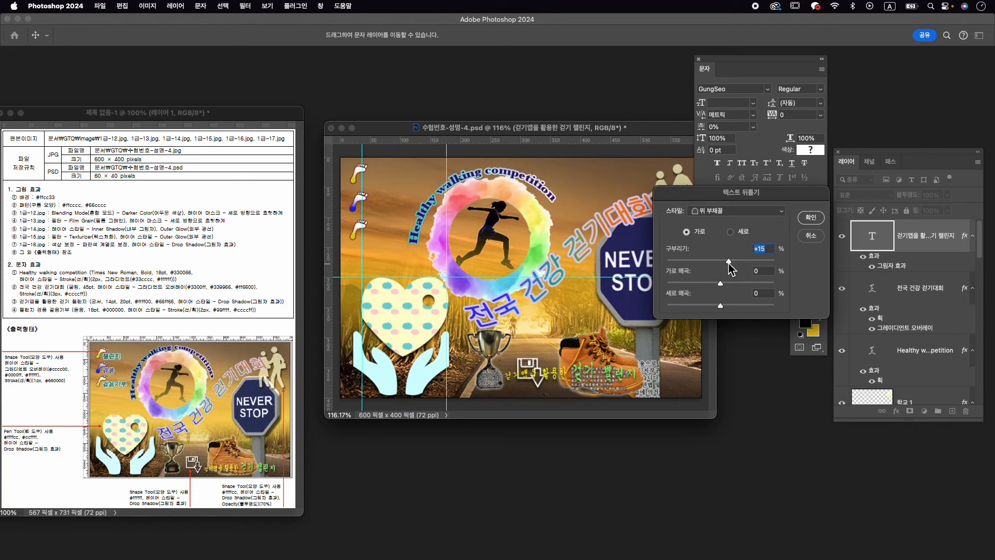
{"action": "left_click", "coordinate": [811, 218]}
Step: Move the arched text over the base of the boot and the signpost, to about X 464 px, Y 368 px
{"action": "key", "text": "ctrl+t"}
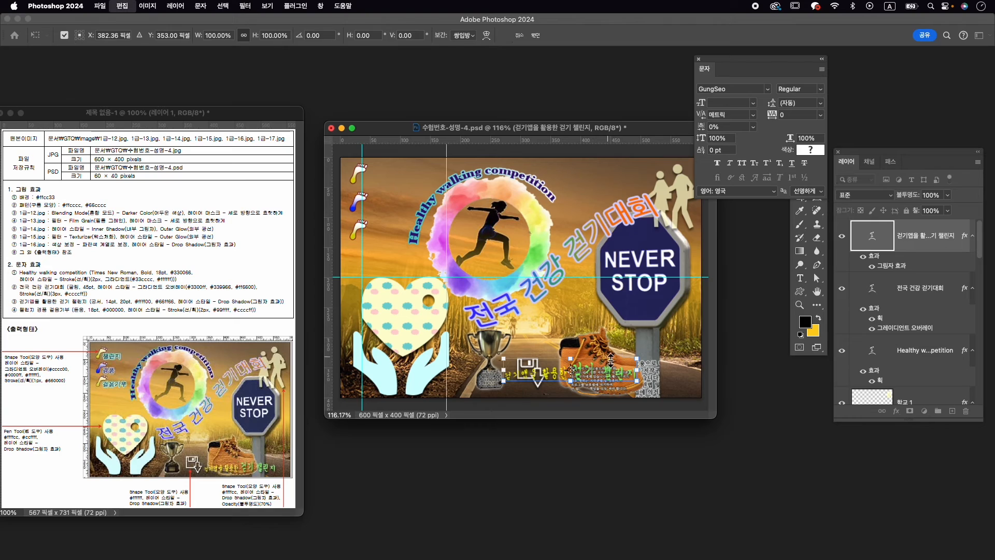
{"action": "left_click_drag", "start_coordinate": [614, 372], "coordinate": [651, 381]}
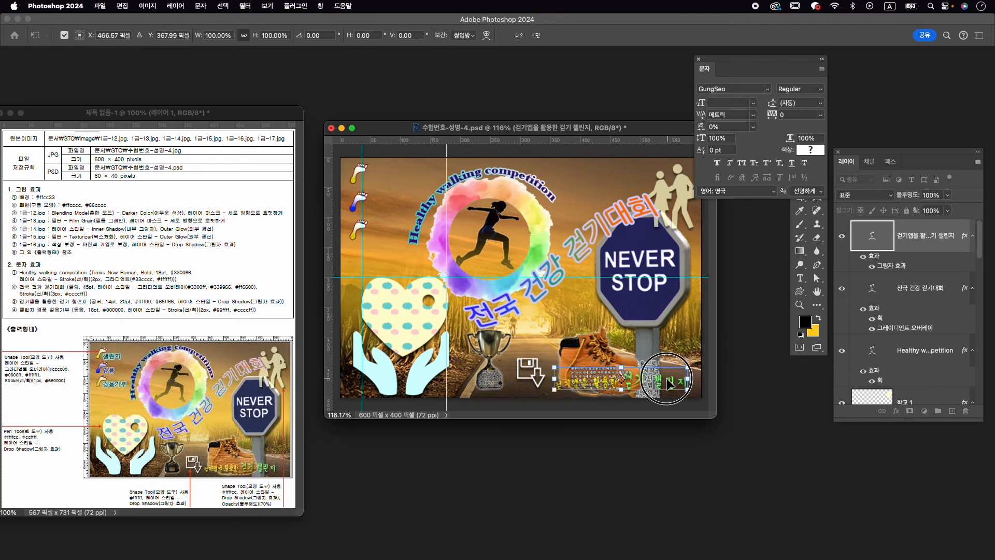
{"action": "left_click_drag", "start_coordinate": [646, 381], "coordinate": [645, 383]}
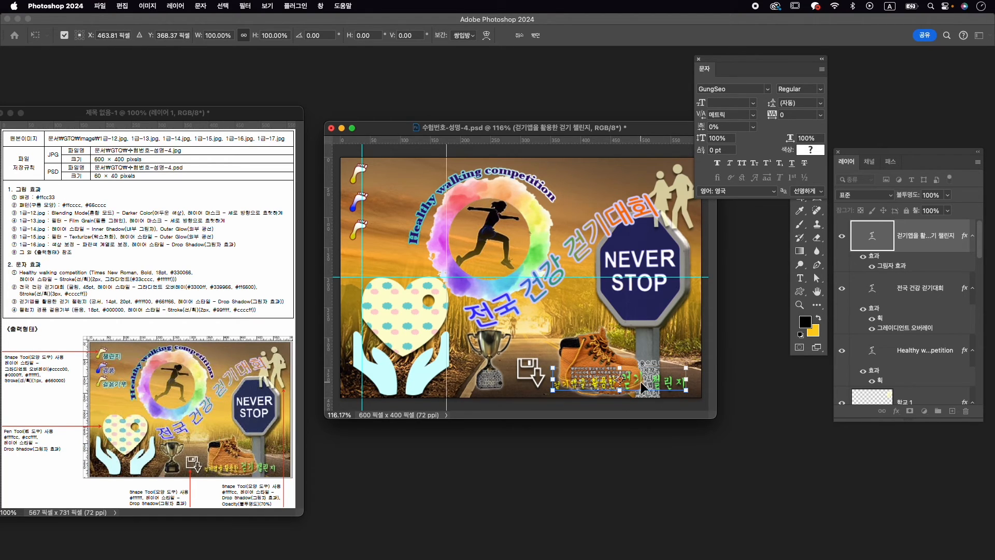
{"action": "key", "text": "Return"}
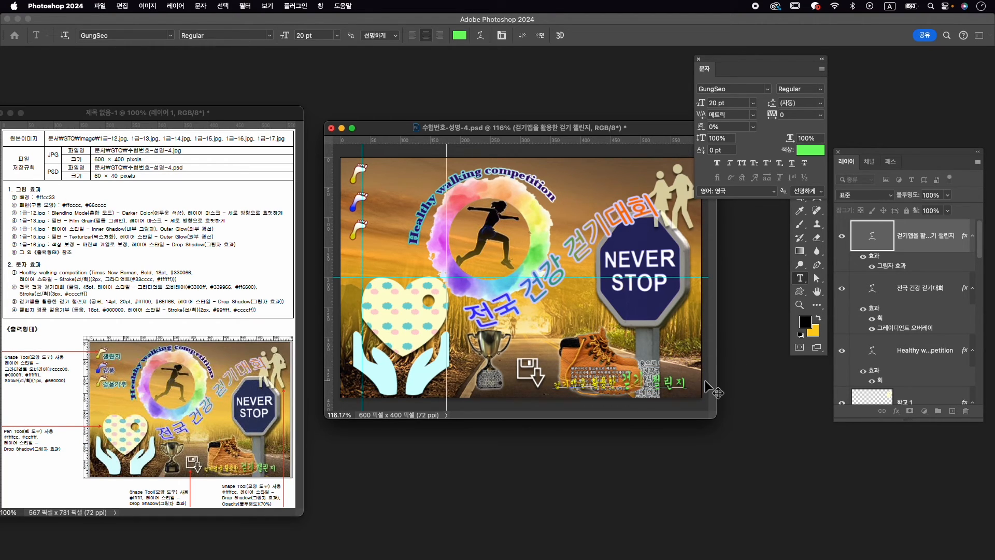
{"action": "left_click", "coordinate": [657, 385]}
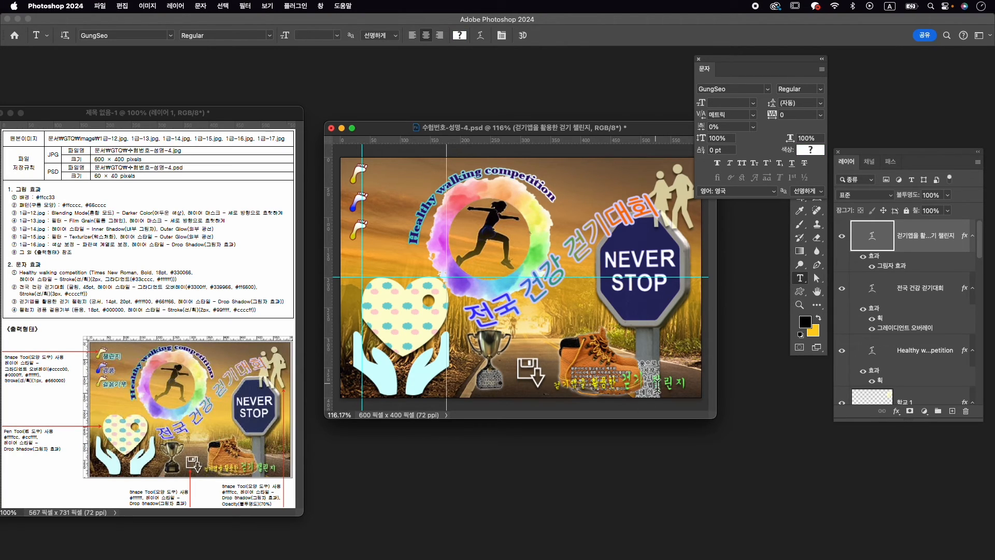
Step: Nudge the NEVER STOP sign image (layer 1-16) slightly to the right
{"action": "key", "text": "v"}
{"action": "left_click", "coordinate": [648, 313]}
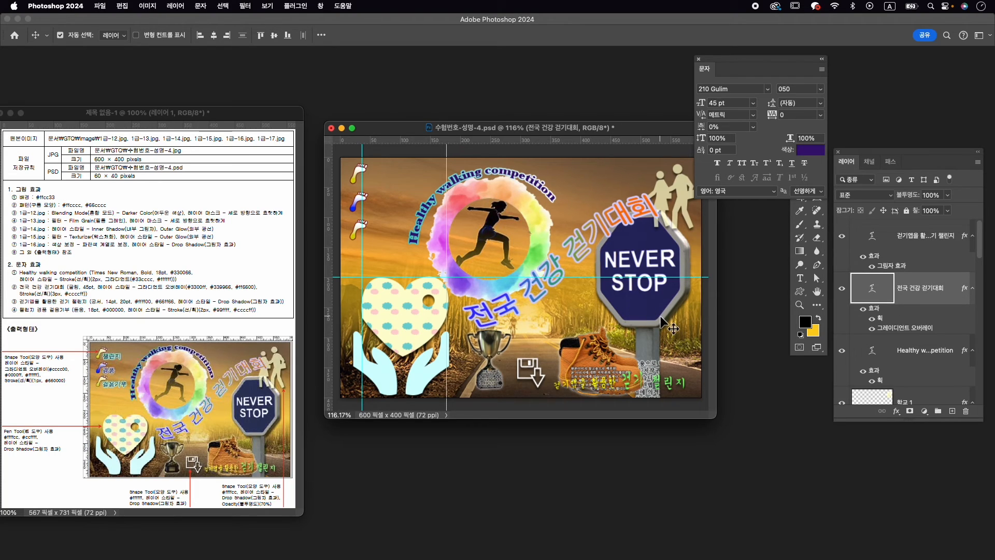
{"action": "left_click", "coordinate": [655, 321]}
{"action": "key", "text": "Right"}
{"action": "key", "text": "Right"}
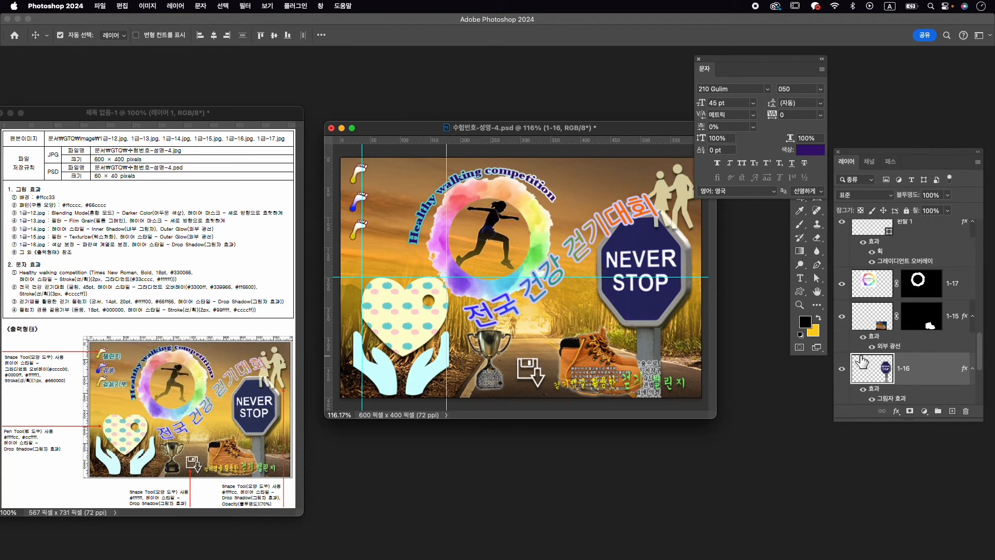
{"action": "key", "text": "Right"}
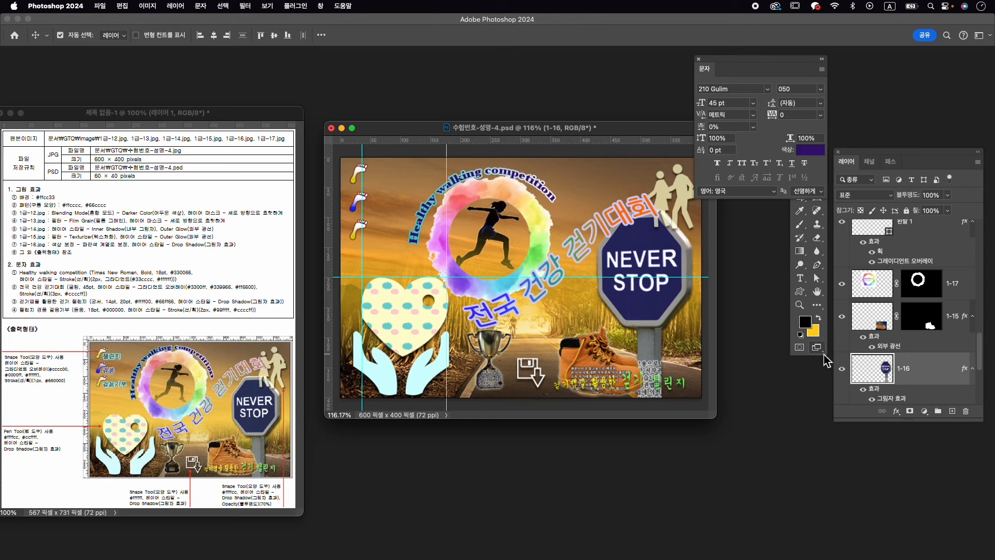
{"action": "key", "text": "Left"}
{"action": "key", "text": "Left"}
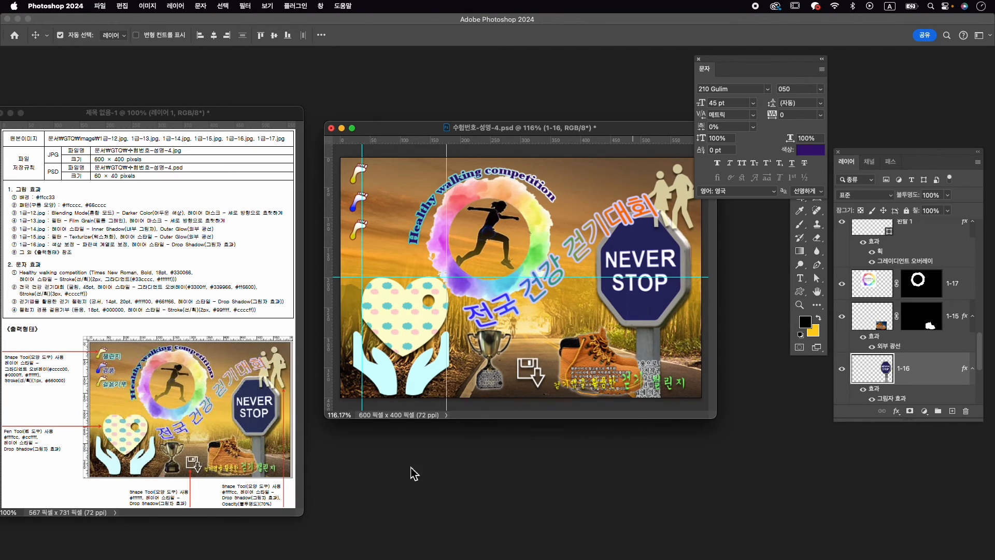
Step: Check the character settings of the arched "걷기앱을 활용한 걷기 챌린지" text and save the document
{"action": "left_click", "coordinate": [662, 384]}
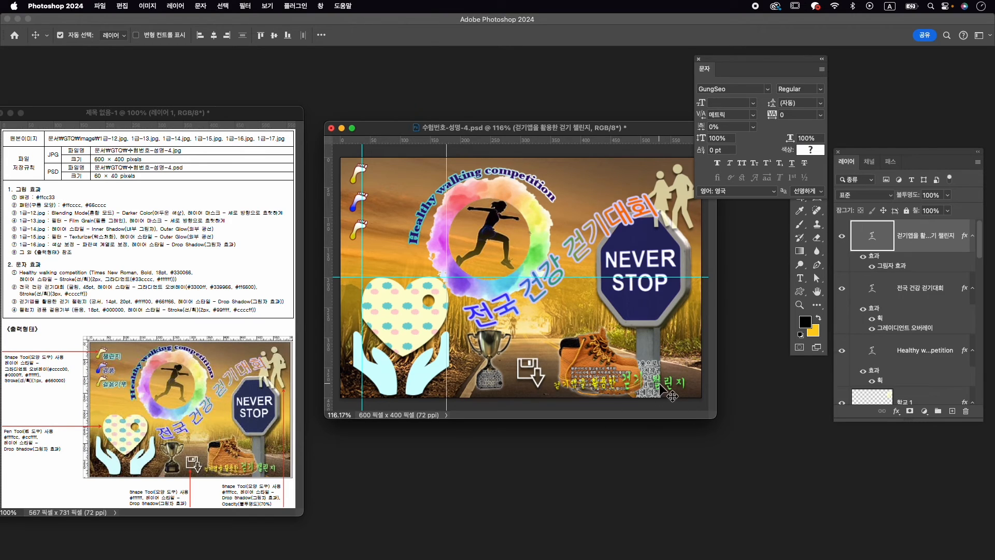
{"action": "double_click", "coordinate": [661, 385]}
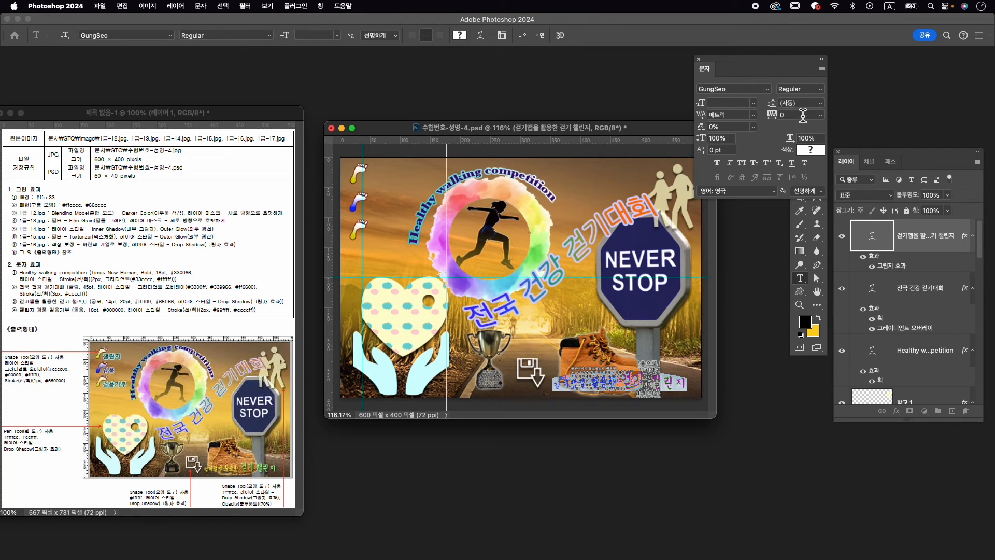
{"action": "left_click", "coordinate": [742, 162]}
{"action": "key", "text": "super+Return"}
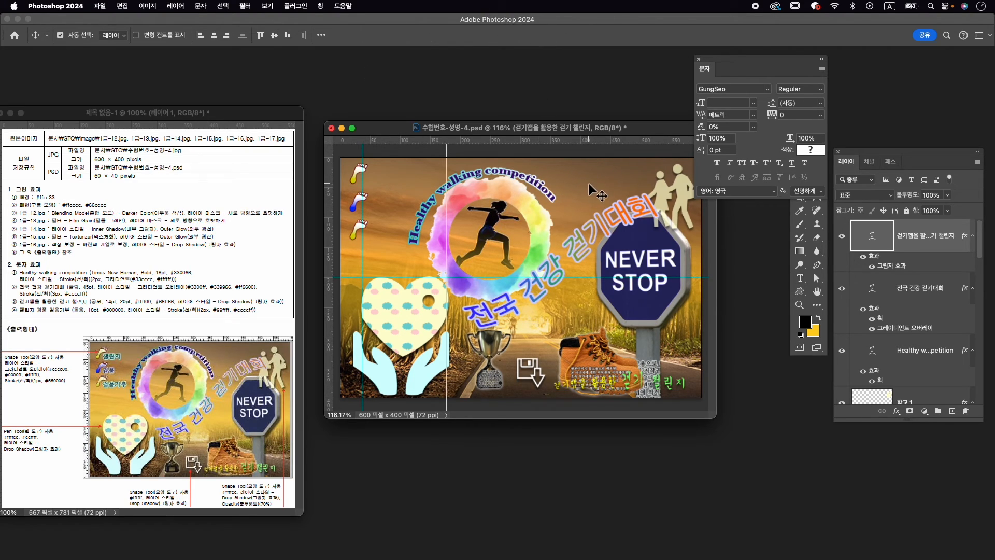
{"action": "key", "text": "super+s"}
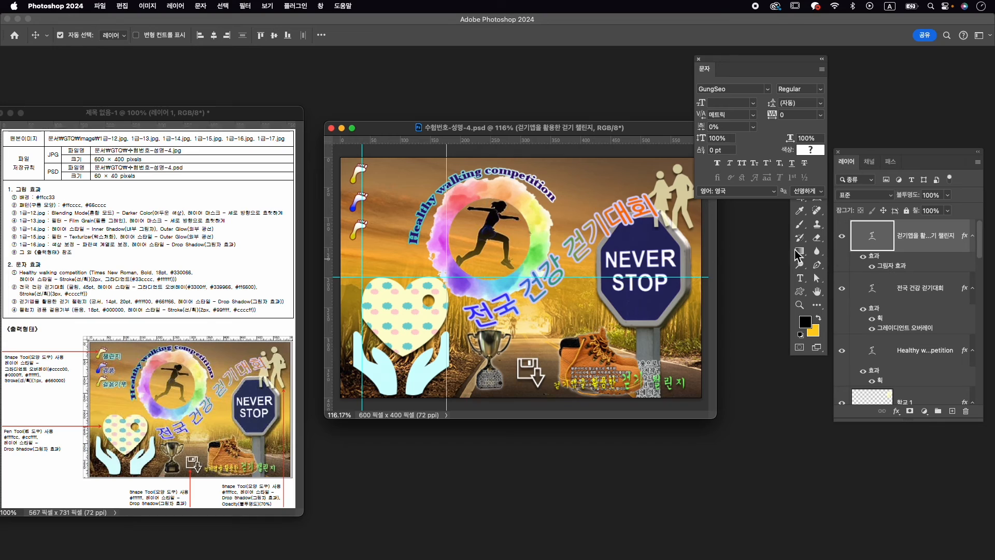
Step: Add the text "챌린지" beside the uppermost footprint and set its font to KoPubWorldDotum_Pro Medium
{"action": "key", "text": "t"}
{"action": "left_click", "coordinate": [378, 175]}
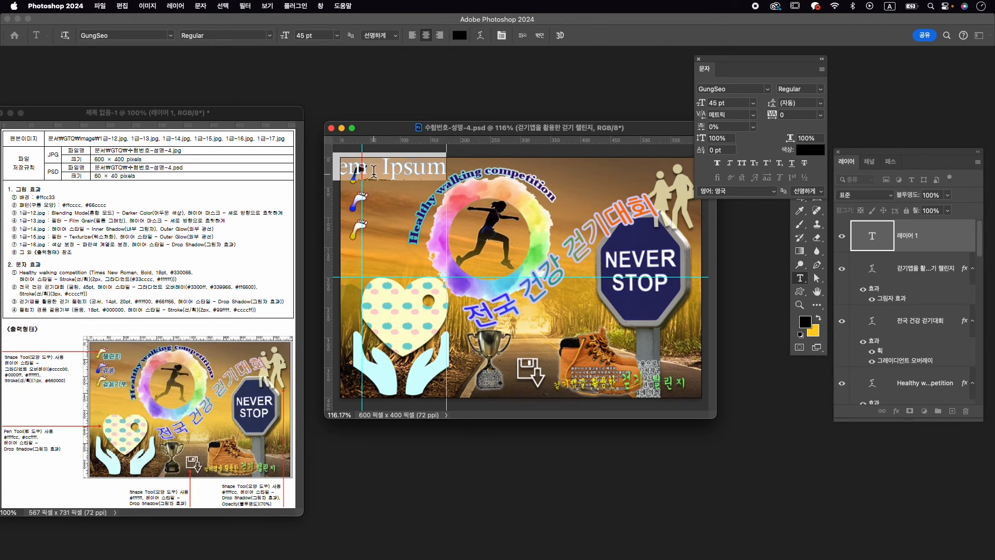
{"action": "type", "text": "챌린지"}
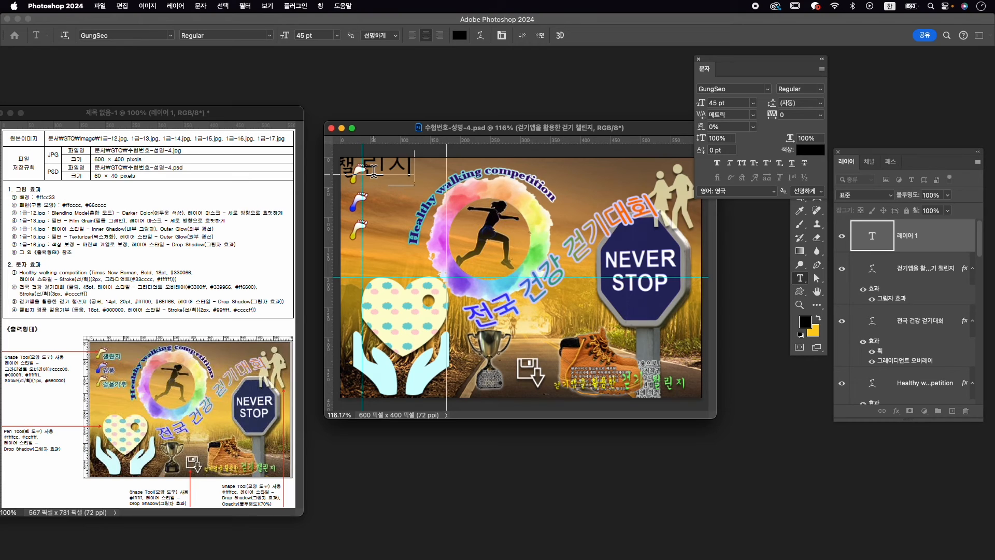
{"action": "key", "text": "super+a"}
{"action": "left_click", "coordinate": [735, 92]}
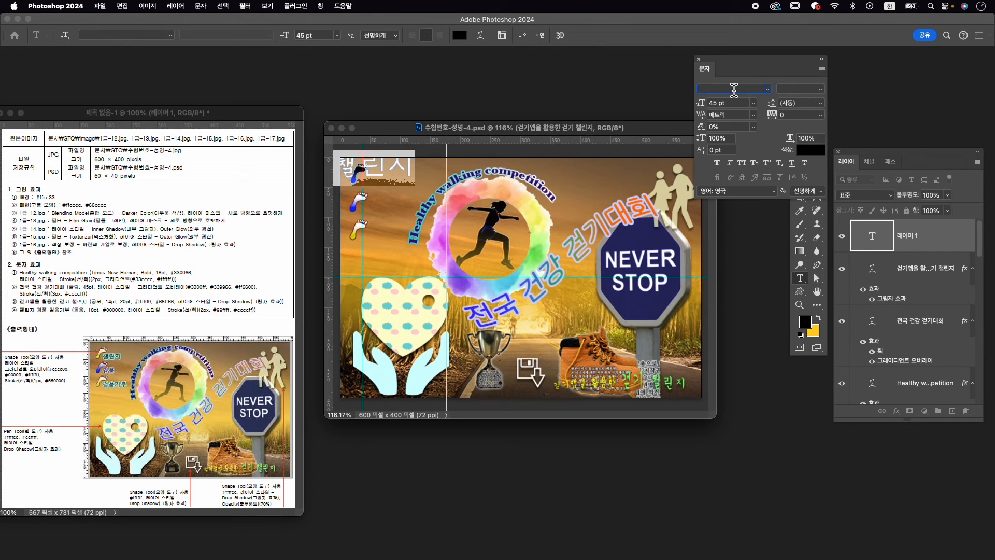
{"action": "type", "text": "ㅇ"}
{"action": "key", "text": "BackSpace"}
{"action": "key", "text": "Caps_Lock"}
{"action": "type", "text": "do"}
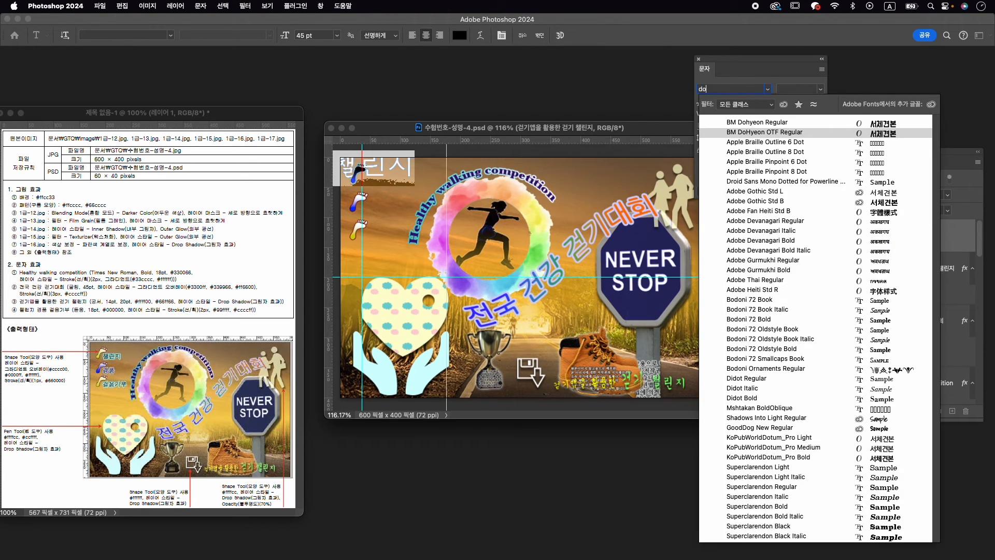
{"action": "type", "text": "tu..."}
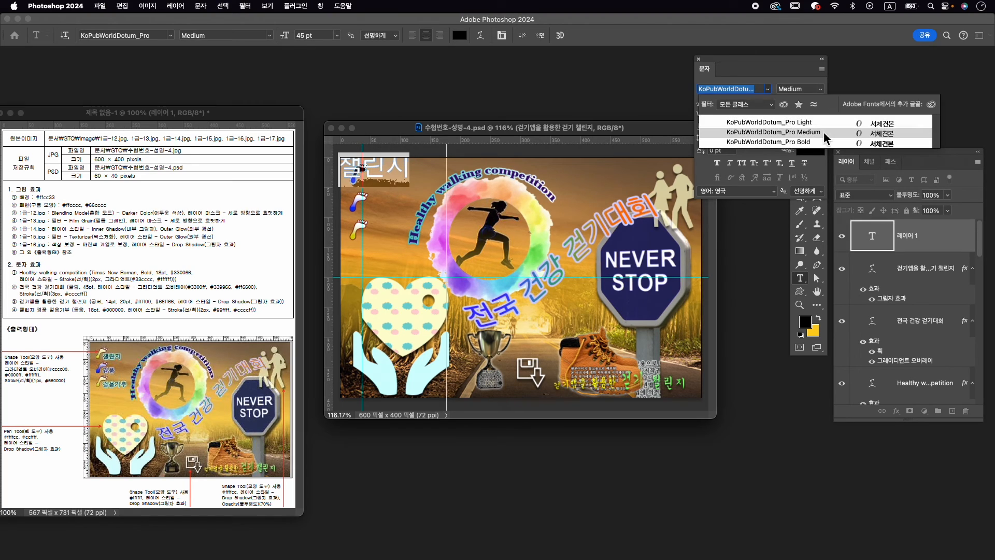
{"action": "left_click", "coordinate": [825, 132]}
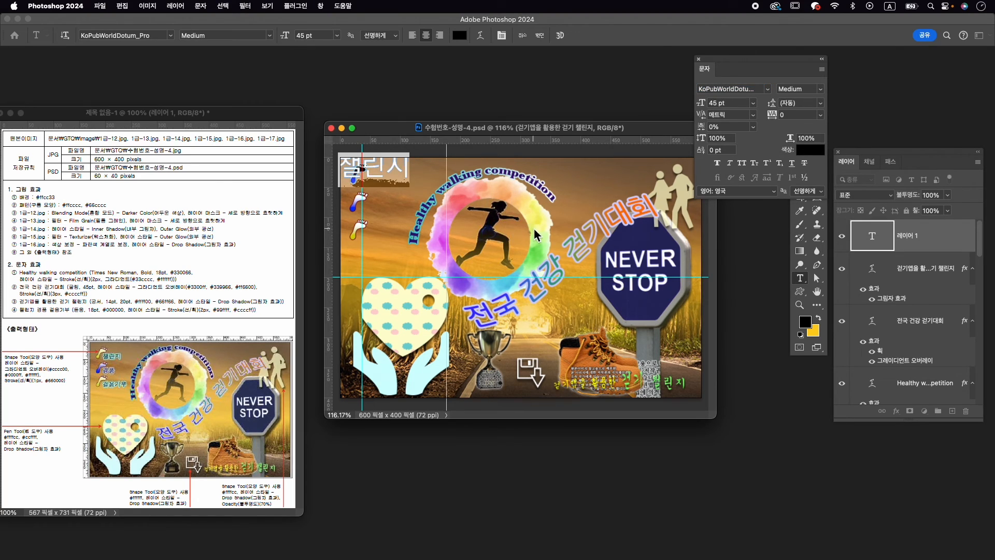
Step: Set the "챌린지" text to 18 pt with colour #000000 and finish editing it
{"action": "double_click", "coordinate": [718, 105]}
{"action": "type", "text": "18"}
{"action": "key", "text": "Return"}
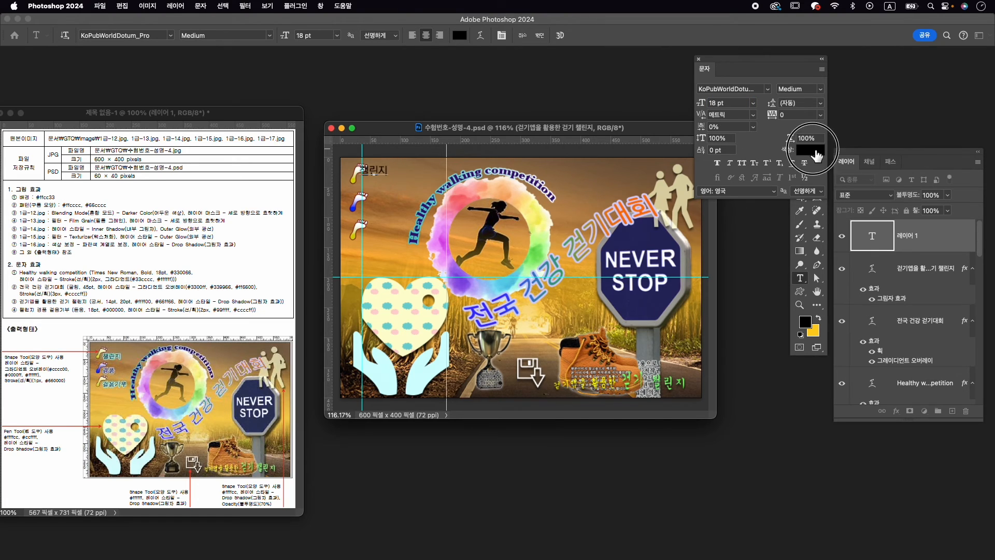
{"action": "left_click", "coordinate": [810, 150]}
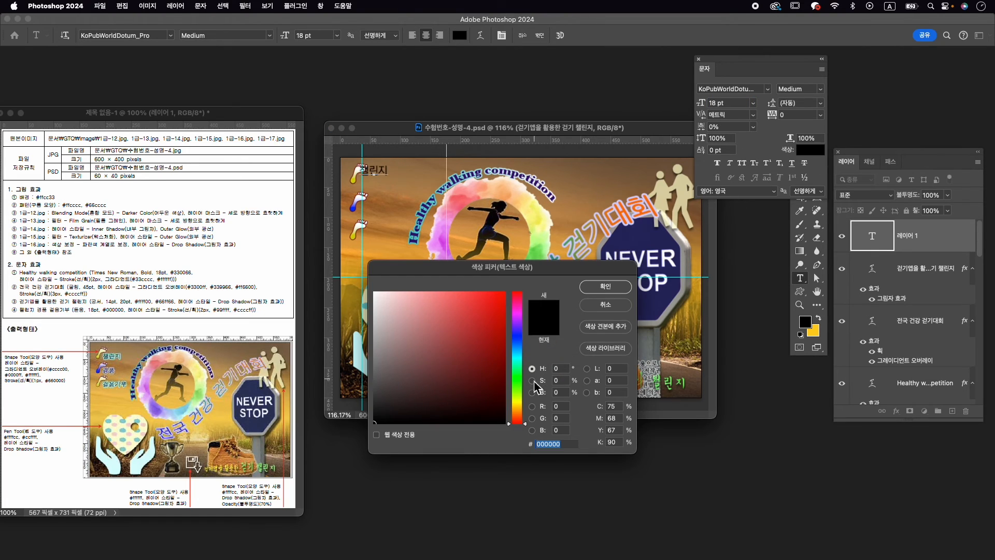
{"action": "left_click", "coordinate": [617, 287]}
{"action": "left_click", "coordinate": [540, 36]}
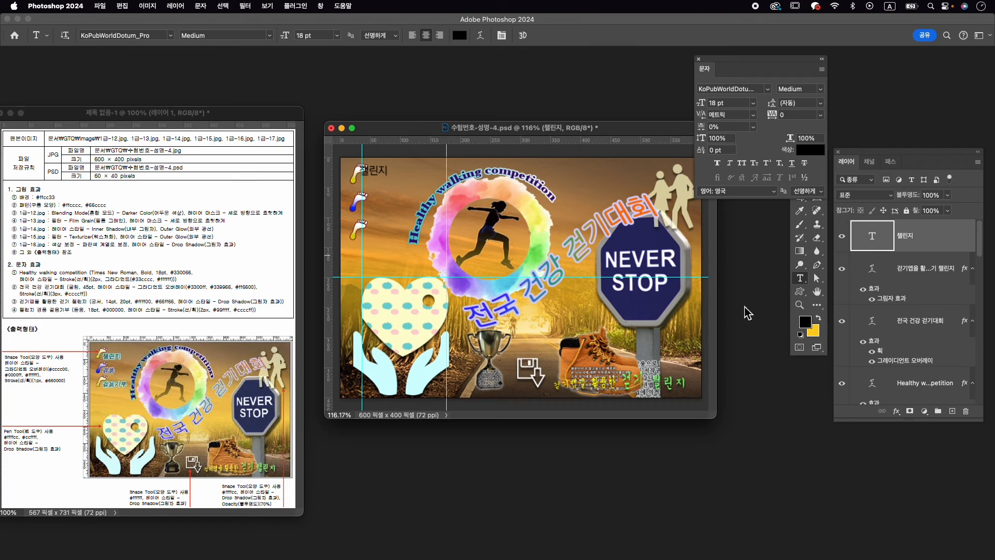
Step: Add a 2 px outside stroke in #99ffff to the "챌린지" text layer
{"action": "left_click", "coordinate": [896, 411]}
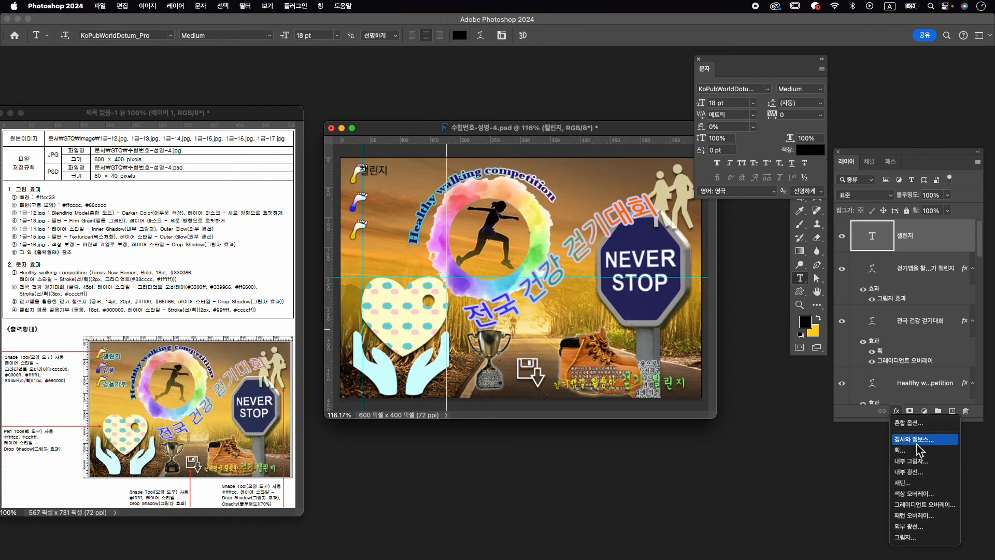
{"action": "left_click", "coordinate": [900, 449]}
{"action": "type", "text": "2"}
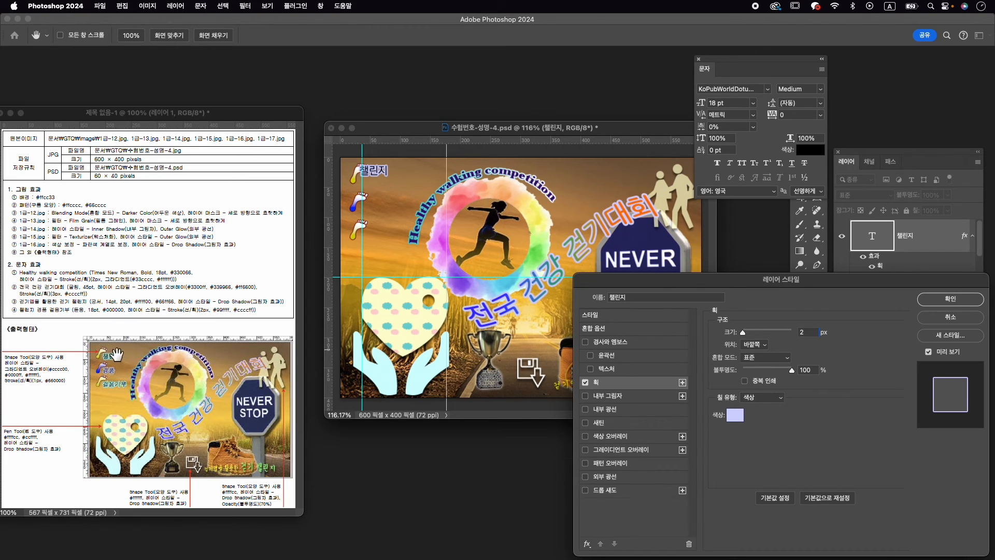
{"action": "left_click", "coordinate": [735, 414]}
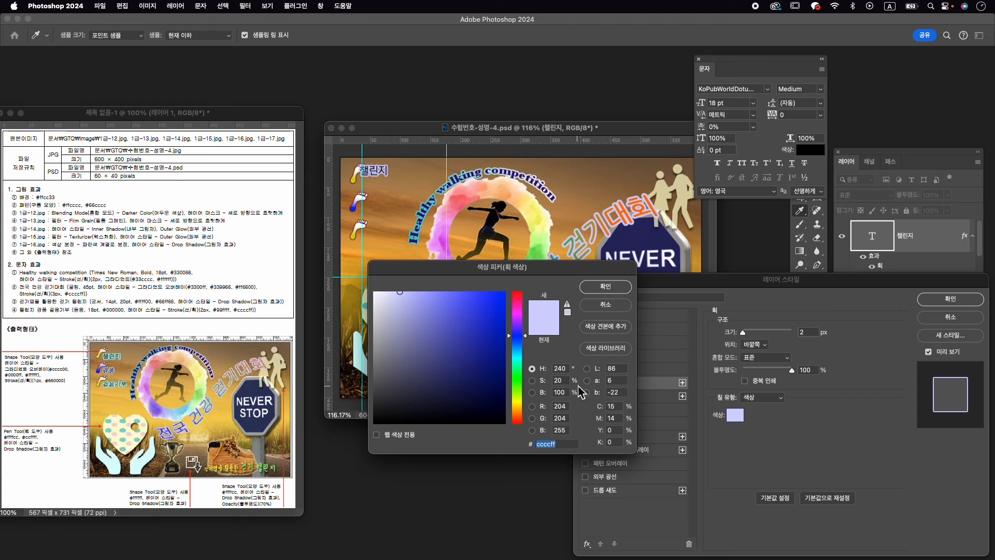
{"action": "type", "text": "99fff"}
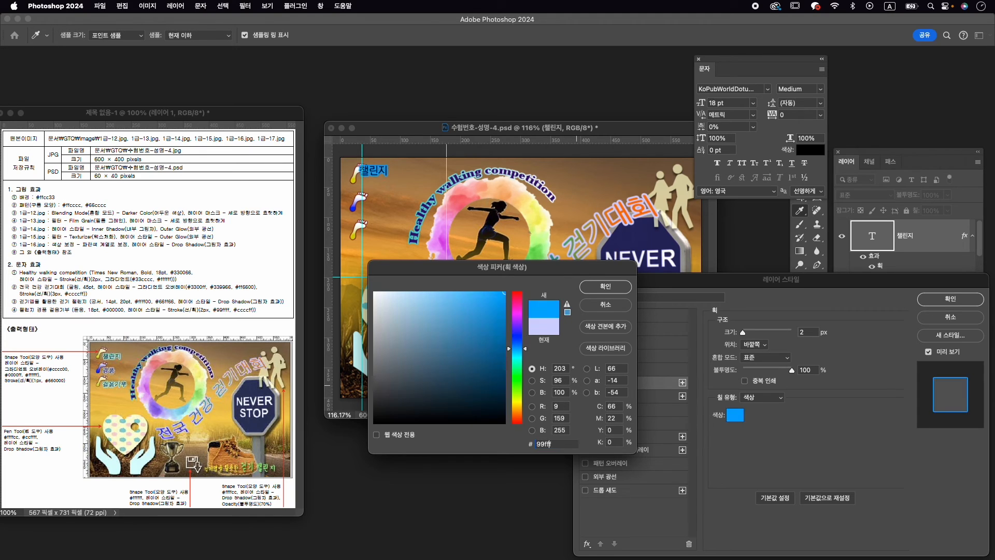
{"action": "type", "text": "f"}
{"action": "key", "text": "Return"}
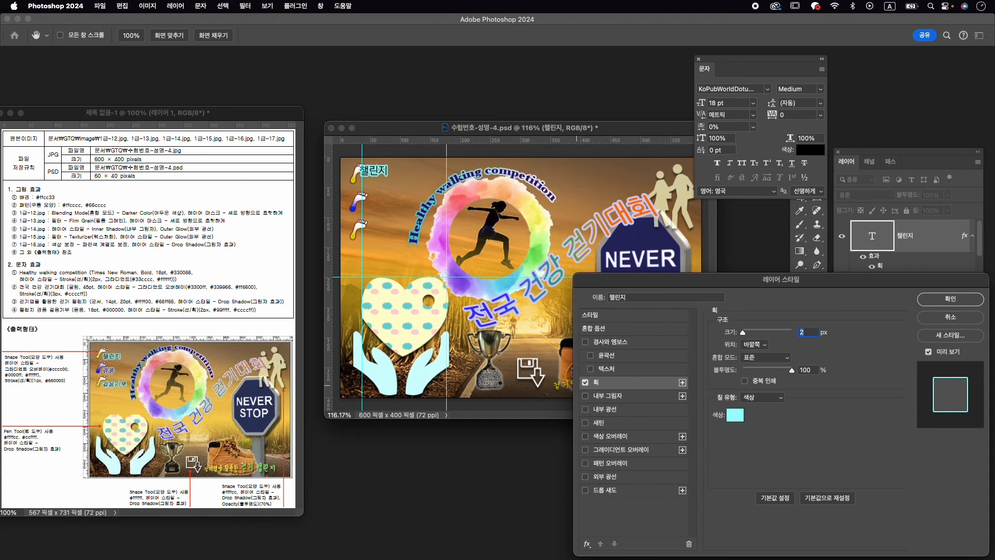
{"action": "left_click", "coordinate": [949, 299]}
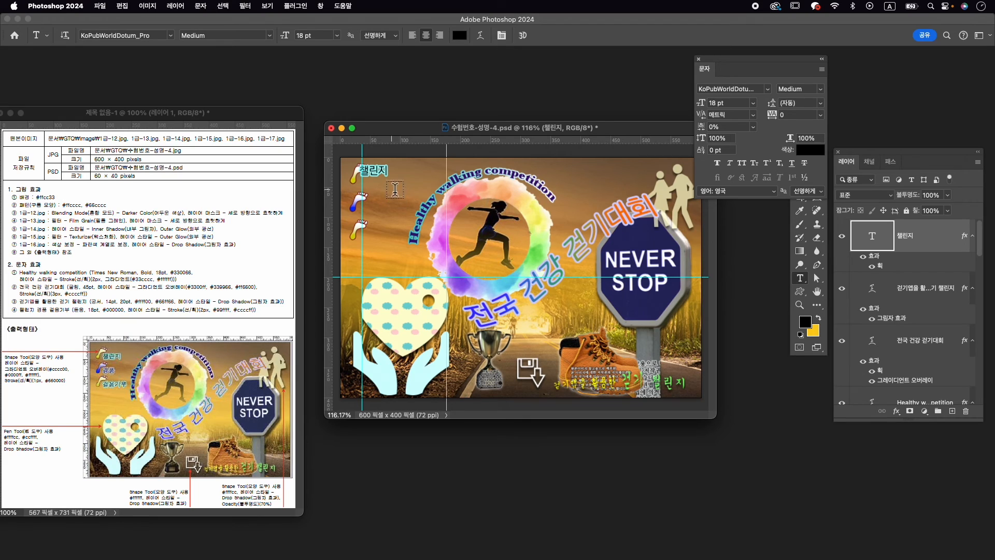
Step: Move the "챌린지" text beside the uppermost footprint, to about X 62 px, Y 40 px, and dismiss the character settings
{"action": "key", "text": "ctrl+t"}
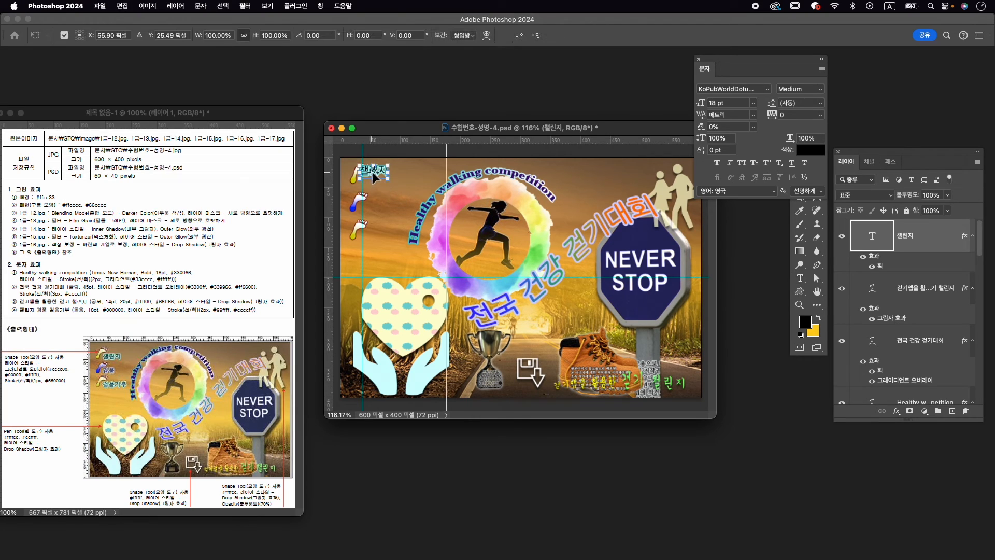
{"action": "mouse_move", "coordinate": [377, 173]}
{"action": "left_mouse_down"}
{"action": "mouse_move", "coordinate": [398, 173]}
{"action": "mouse_move", "coordinate": [384, 180]}
{"action": "left_mouse_up"}
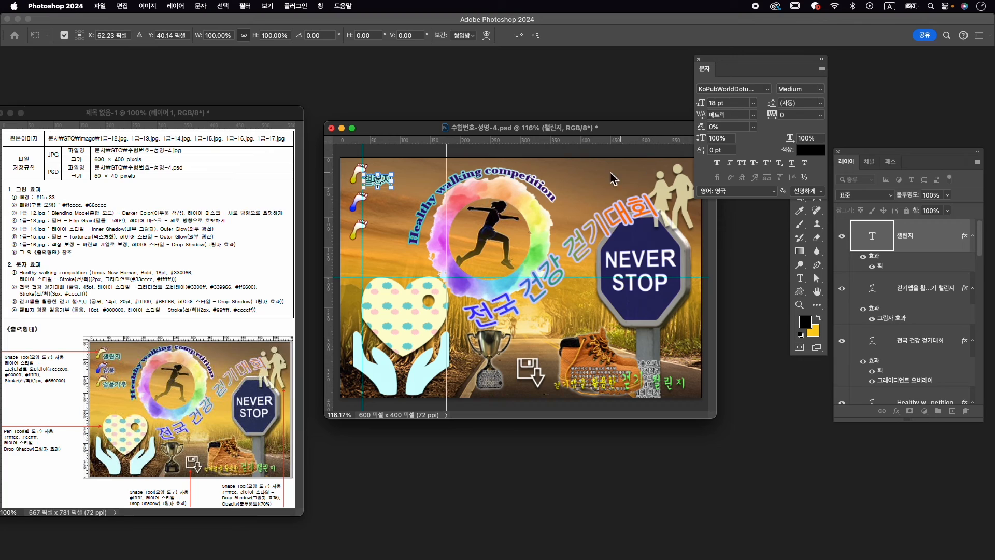
{"action": "key", "text": "Return"}
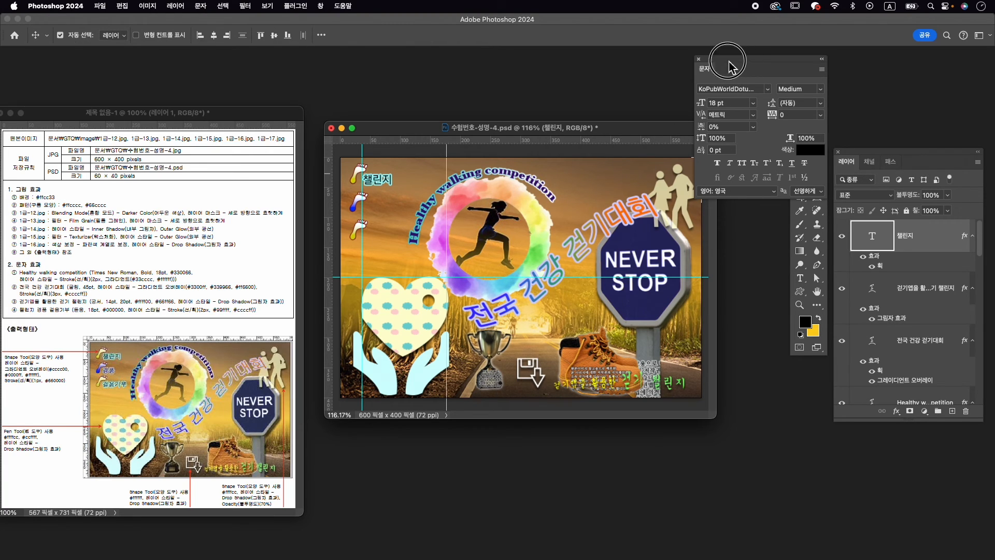
{"action": "left_click_drag", "start_coordinate": [729, 68], "coordinate": [692, 69]}
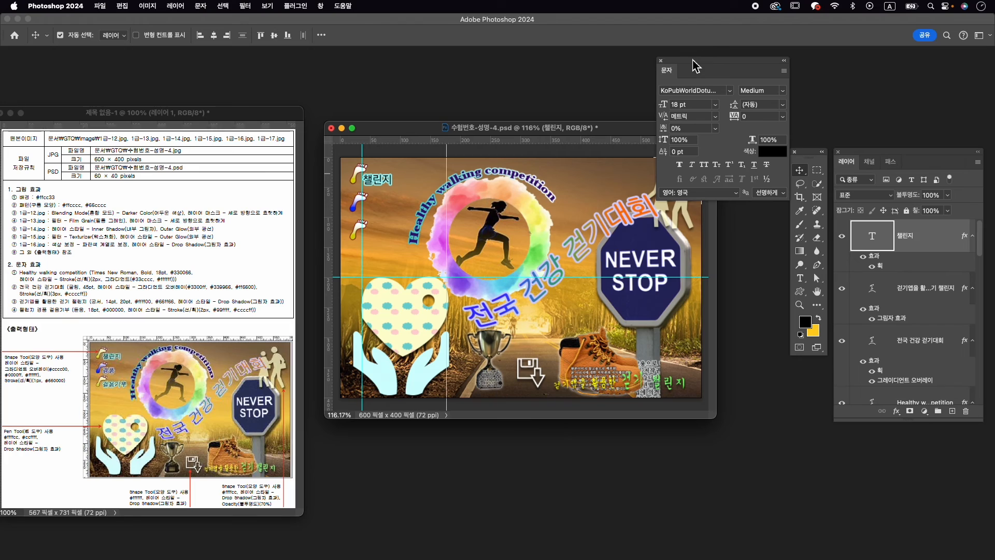
{"action": "left_click", "coordinate": [661, 60]}
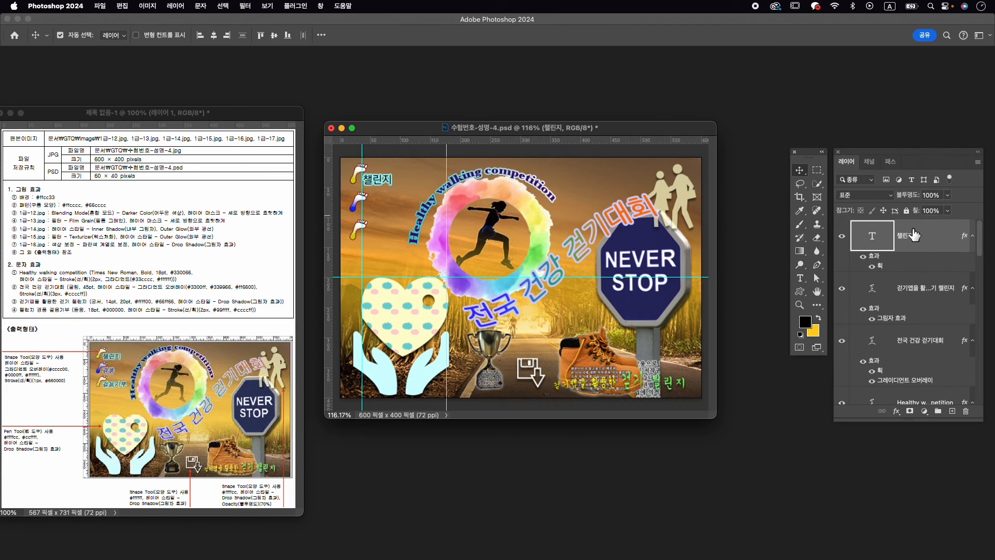
Step: Duplicate the "챌린지" text twice and place the copies straight below it, beside the middle and lowest footprints
{"action": "key", "text": "super+j"}
{"action": "key", "text": "super+j"}
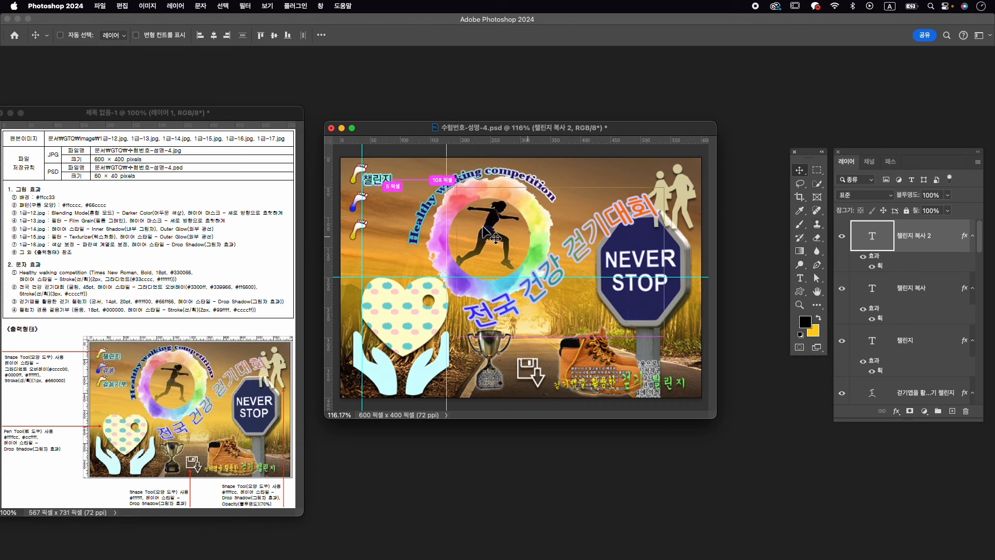
{"action": "key", "text": "super+t"}
{"action": "left_click_drag", "start_coordinate": [386, 183], "coordinate": [386, 241]}
{"action": "key", "text": "Return"}
{"action": "left_click", "coordinate": [912, 293]}
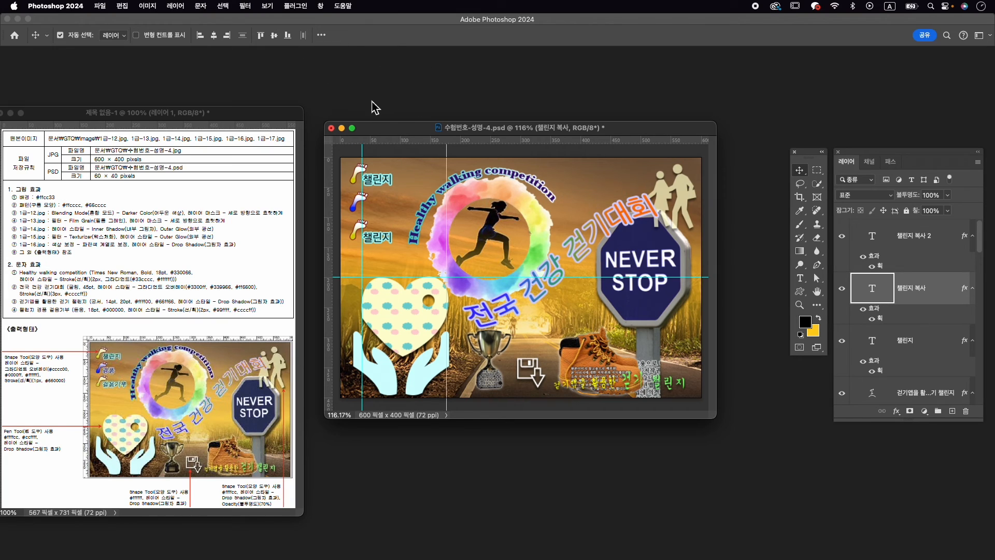
{"action": "key", "text": "ctrl+t"}
{"action": "left_click_drag", "start_coordinate": [387, 179], "coordinate": [385, 210]}
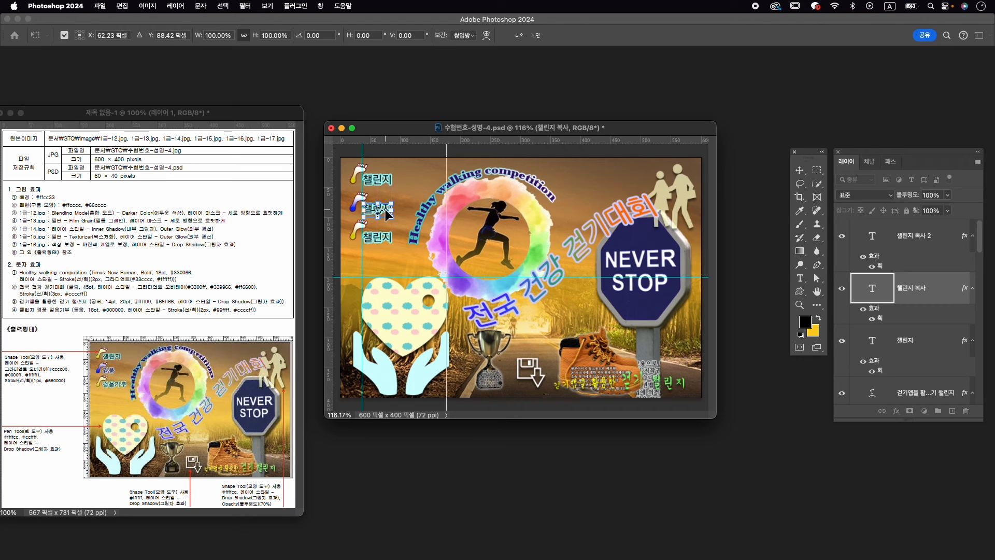
{"action": "key", "text": "Return"}
Step: Replace the text beside the middle footprint with "경품" and nudge it left to align with the text above
{"action": "double_click", "coordinate": [384, 213]}
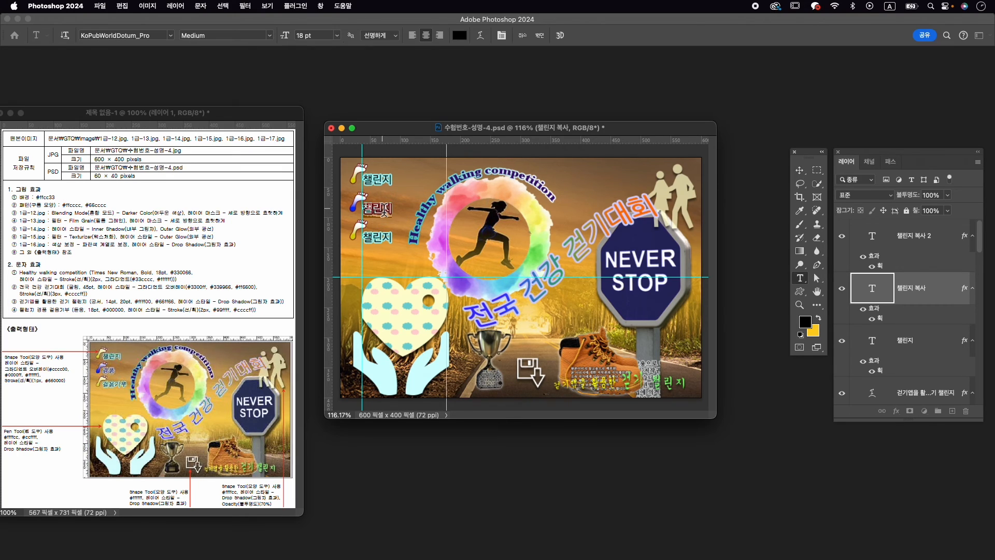
{"action": "type", "text": "경ㅍ"}
{"action": "left_click", "coordinate": [540, 36]}
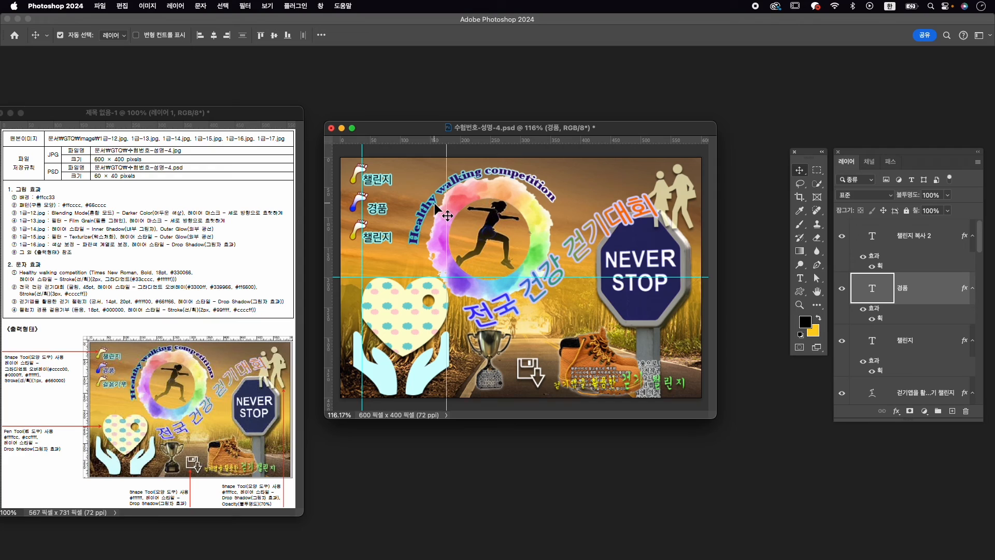
{"action": "key", "text": "Left"}
{"action": "key", "text": "Left"}
{"action": "key", "text": "Left"}
{"action": "key", "text": "Left"}
{"action": "key", "text": "Left"}
{"action": "key", "text": "Left"}
Step: Set the stroke colour of the "경품" text to #ccccff
{"action": "double_click", "coordinate": [879, 318]}
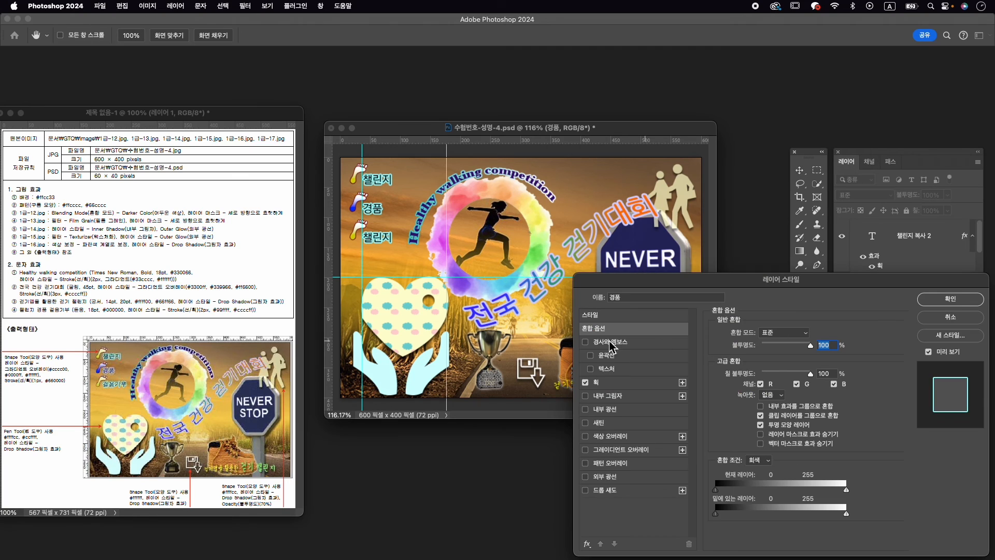
{"action": "left_click", "coordinate": [611, 383]}
{"action": "left_click", "coordinate": [735, 415]}
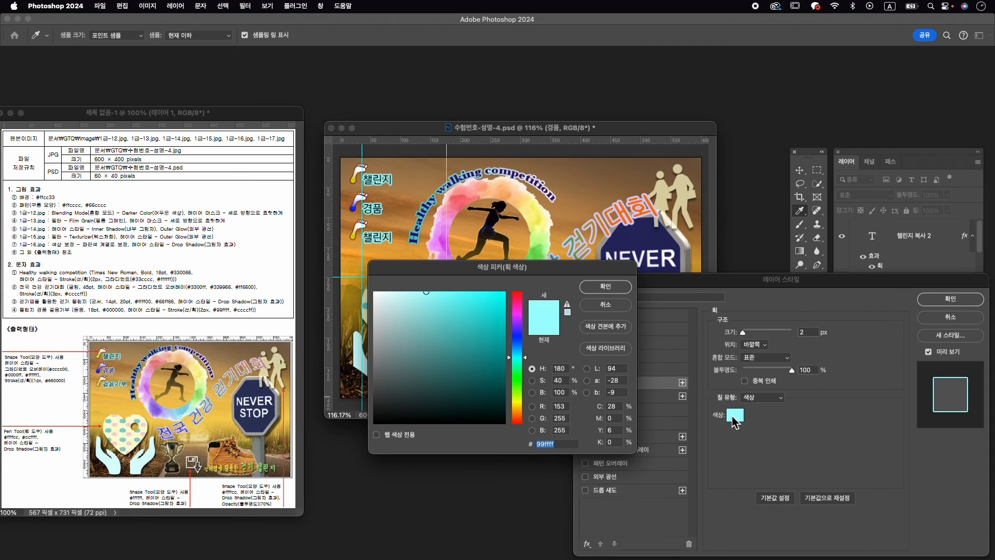
{"action": "type", "text": "ccccff"}
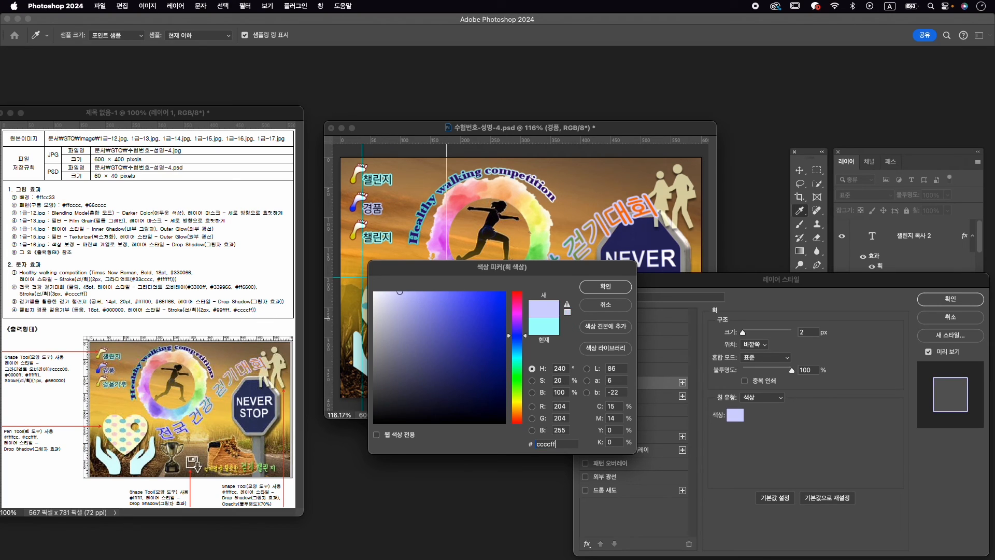
{"action": "left_click", "coordinate": [607, 286]}
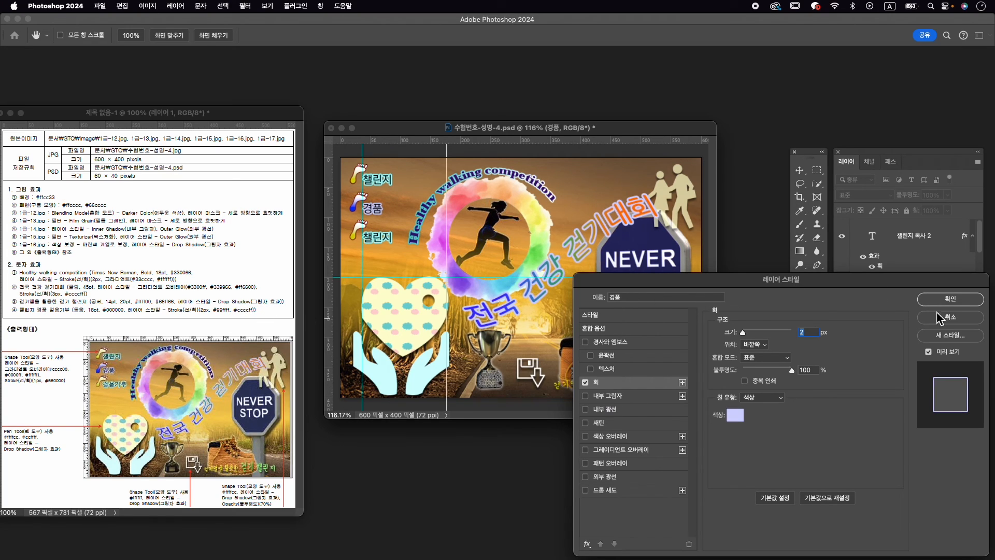
{"action": "left_click", "coordinate": [948, 299]}
Step: Replace the text beside the lowest footprint with "걸음기부" and nudge it right to align with the texts above
{"action": "left_click", "coordinate": [376, 239]}
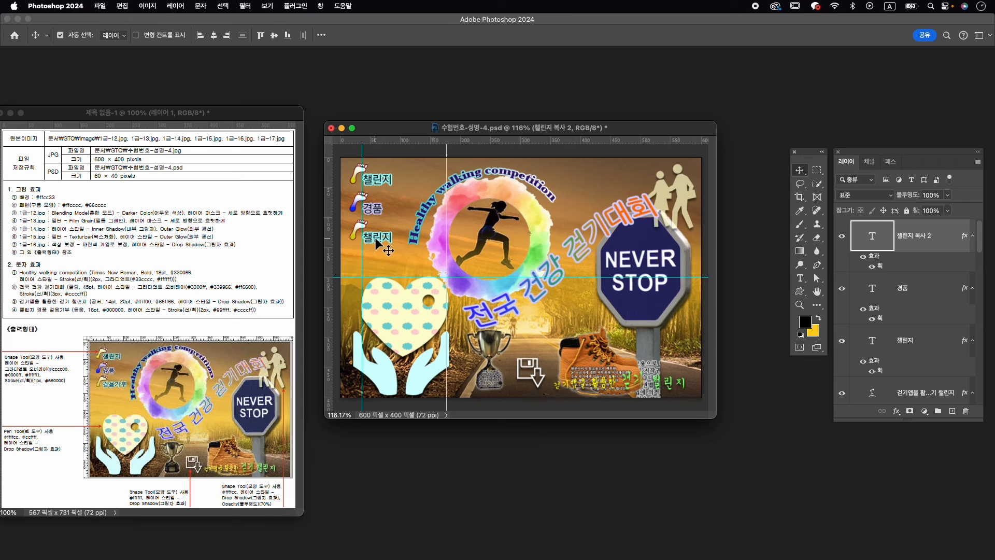
{"action": "double_click", "coordinate": [377, 238]}
{"action": "key", "text": "ctrl+space"}
{"action": "type", "text": "걸음기부"}
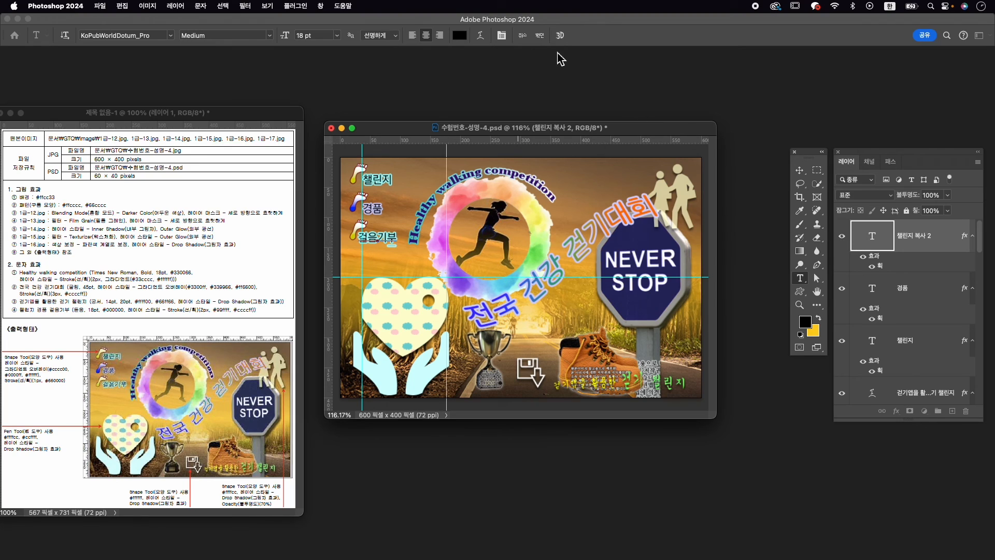
{"action": "left_click", "coordinate": [540, 36]}
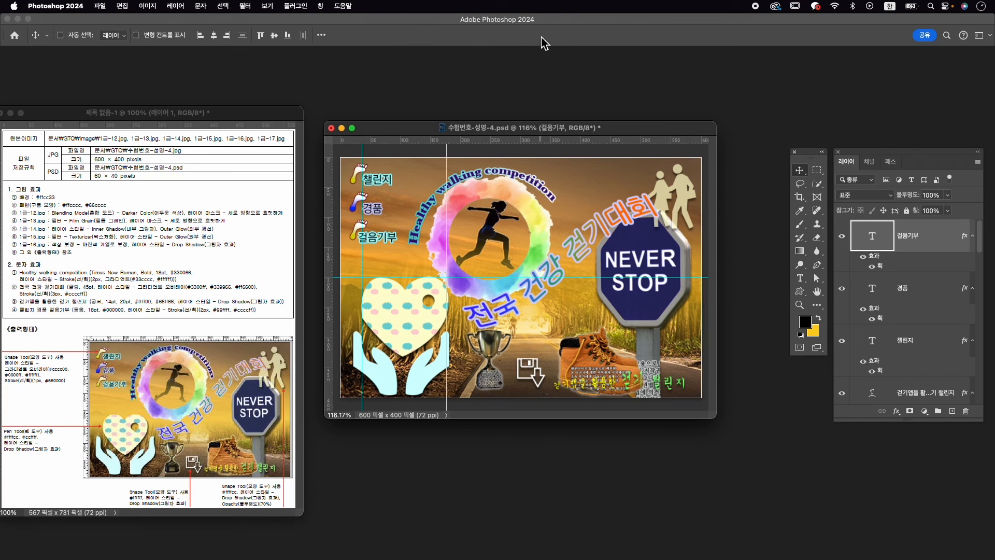
{"action": "key", "text": "super+t"}
{"action": "key", "text": "Right"}
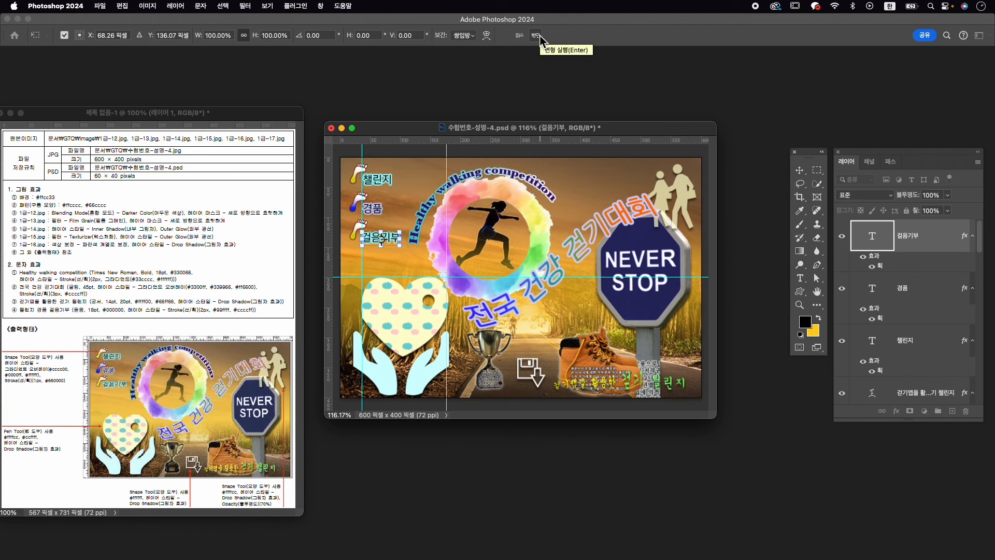
{"action": "left_click", "coordinate": [540, 36]}
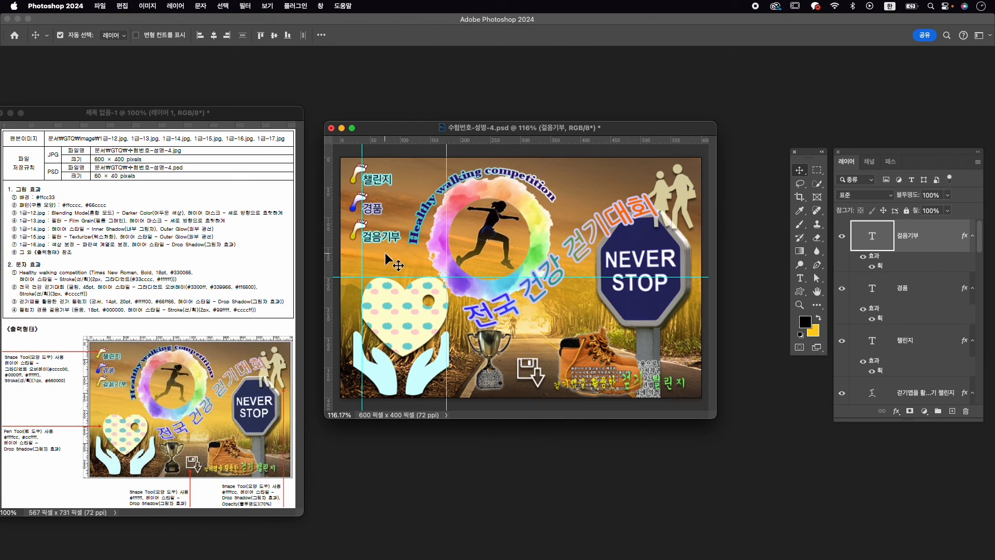
Step: Fine-tune the positions of the "경품" and "챌린지" texts beside the footprints and save the document
{"action": "left_click", "coordinate": [381, 213]}
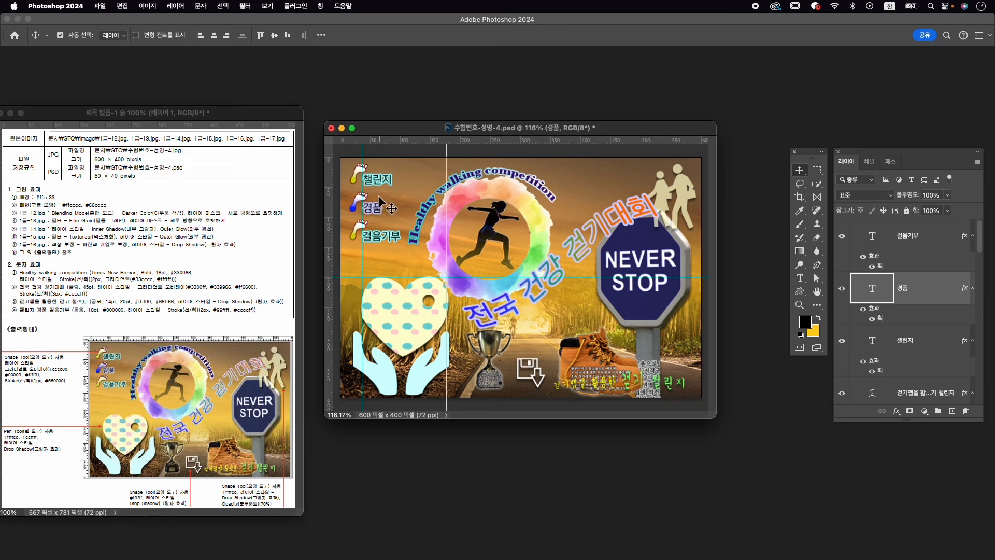
{"action": "left_click", "coordinate": [378, 180]}
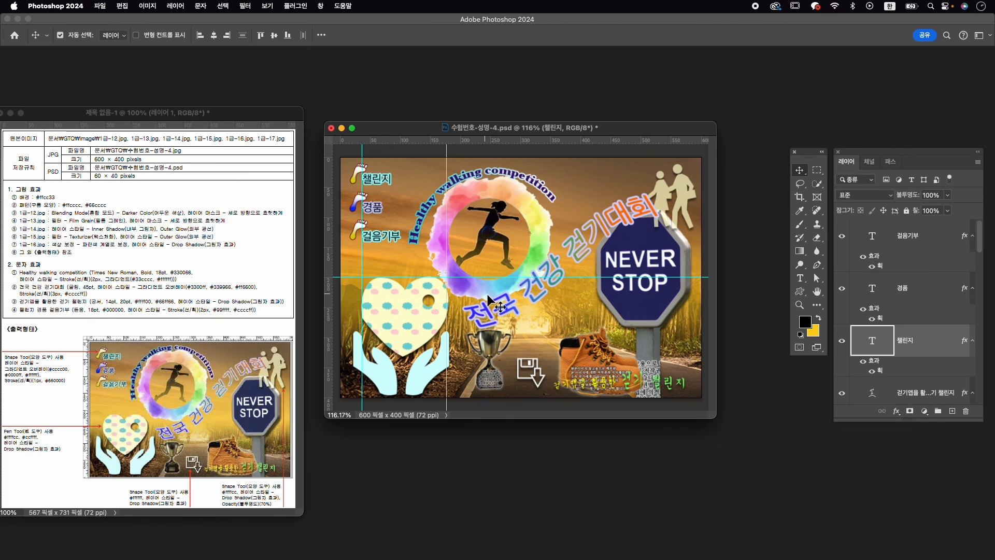
{"action": "key", "text": "super+s"}
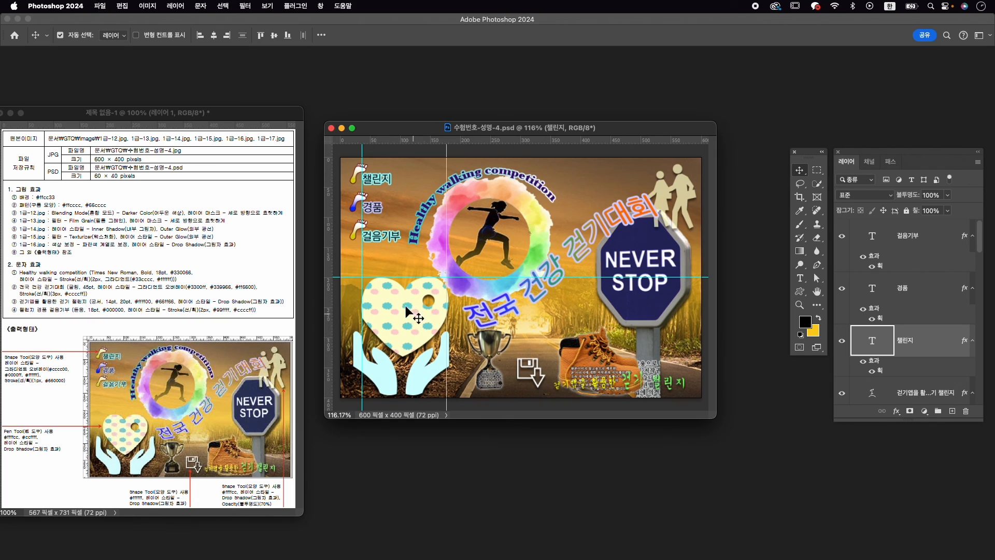
Step: Scale the NEVER STOP sign image down to about 90%, keeping its post at the lower edge of the canvas
{"action": "left_click", "coordinate": [496, 389]}
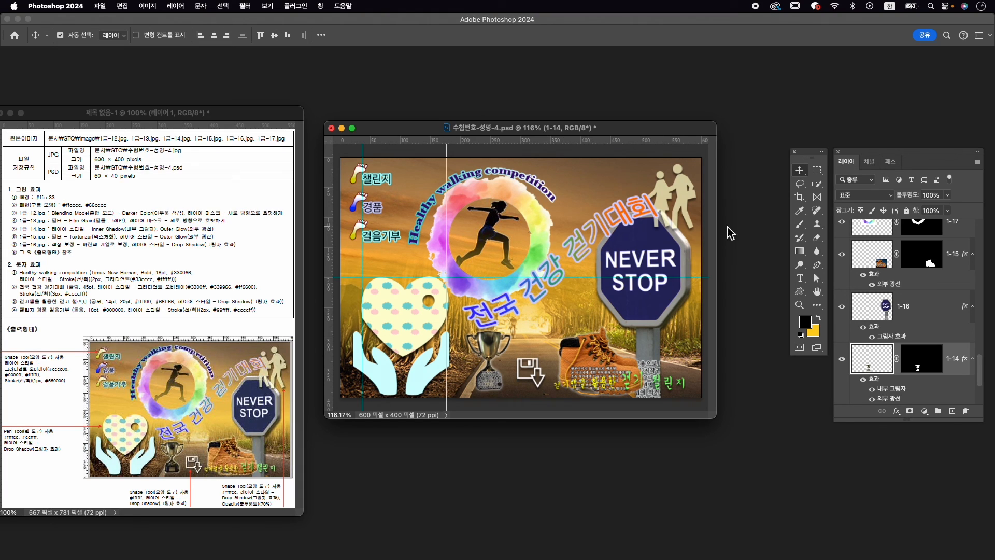
{"action": "left_click", "coordinate": [666, 252]}
{"action": "left_click", "coordinate": [674, 259]}
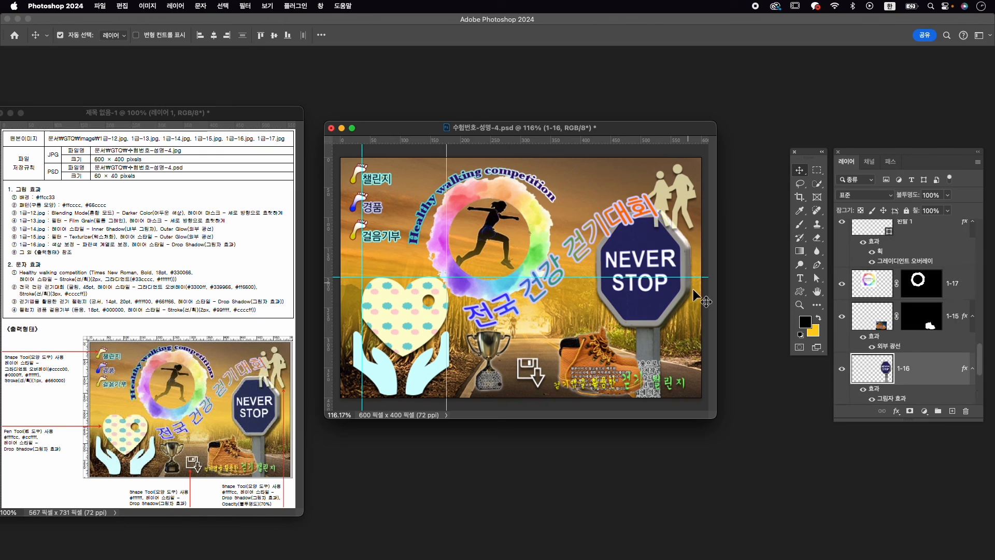
{"action": "key", "text": "cmd+t"}
{"action": "left_click_drag", "start_coordinate": [685, 209], "coordinate": [685, 220]}
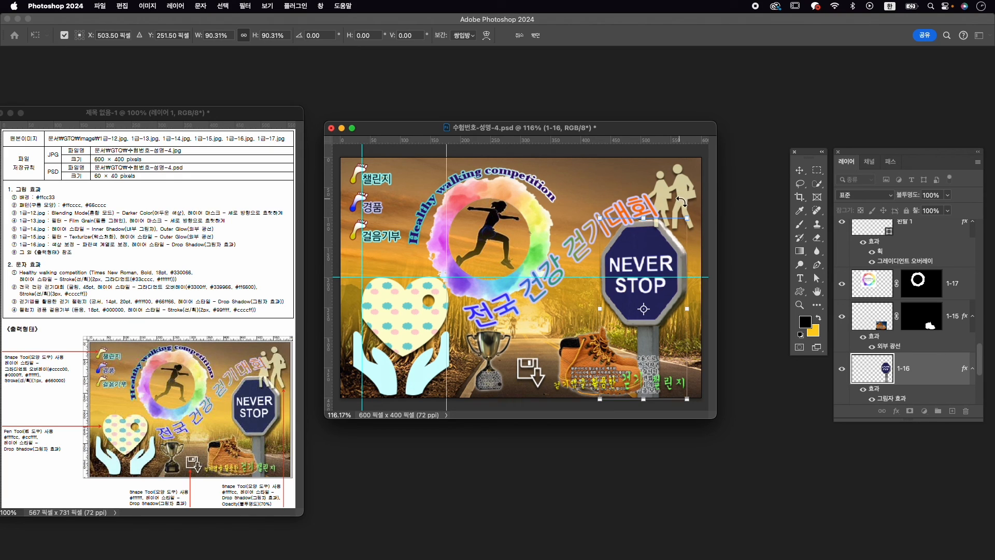
{"action": "key", "text": "Return"}
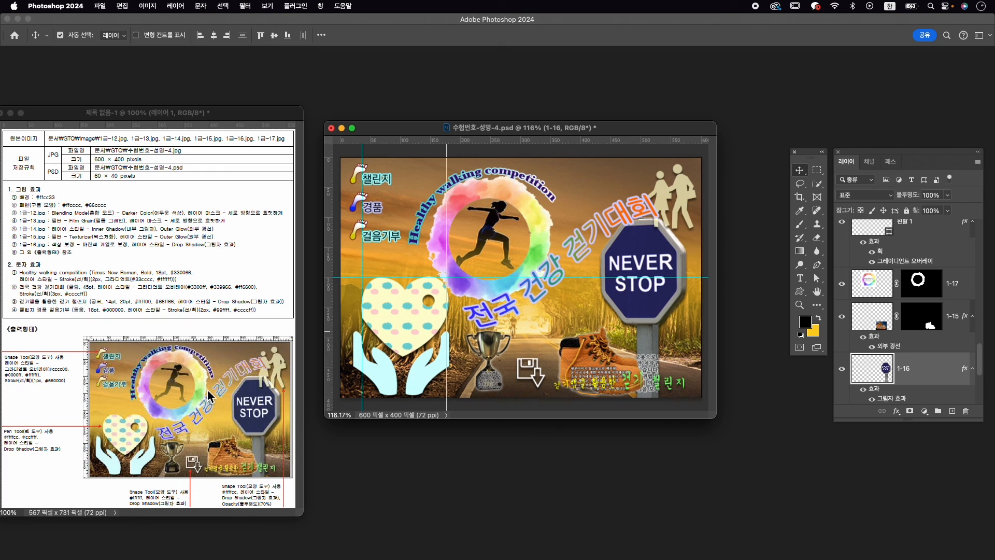
Step: Export the composition as 수험번호-성명-4.jpg into the GTQ folder
{"action": "left_click", "coordinate": [100, 6]}
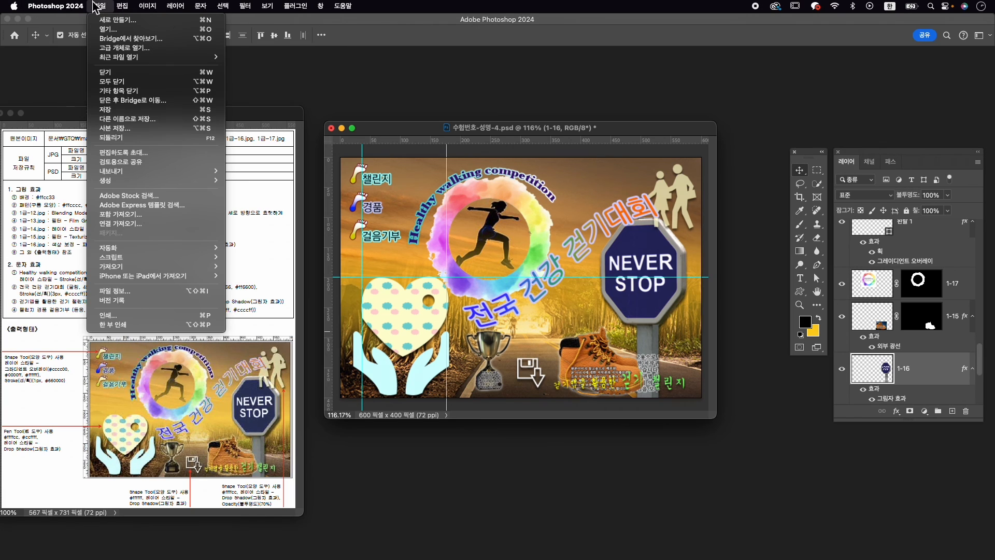
{"action": "mouse_move", "coordinate": [136, 179]}
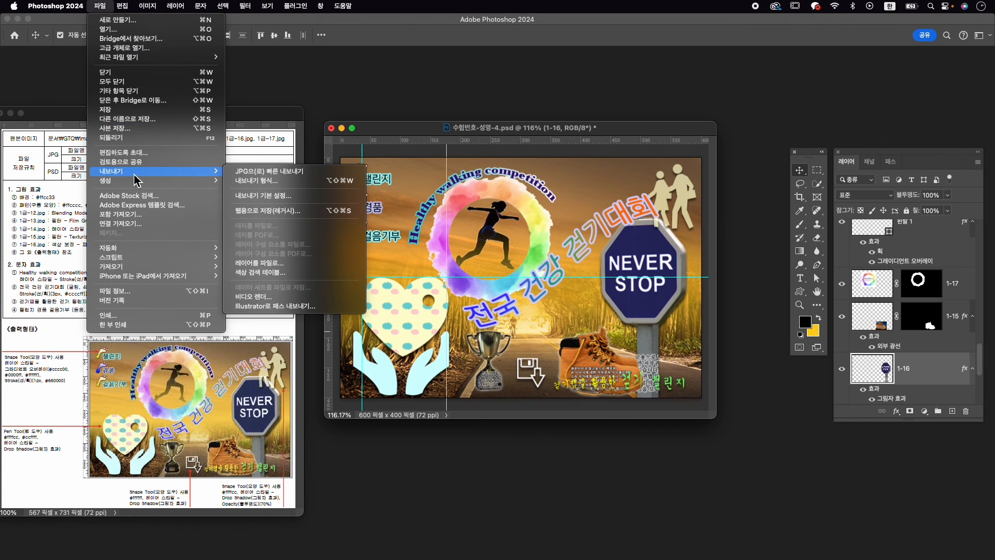
{"action": "left_click", "coordinate": [269, 174]}
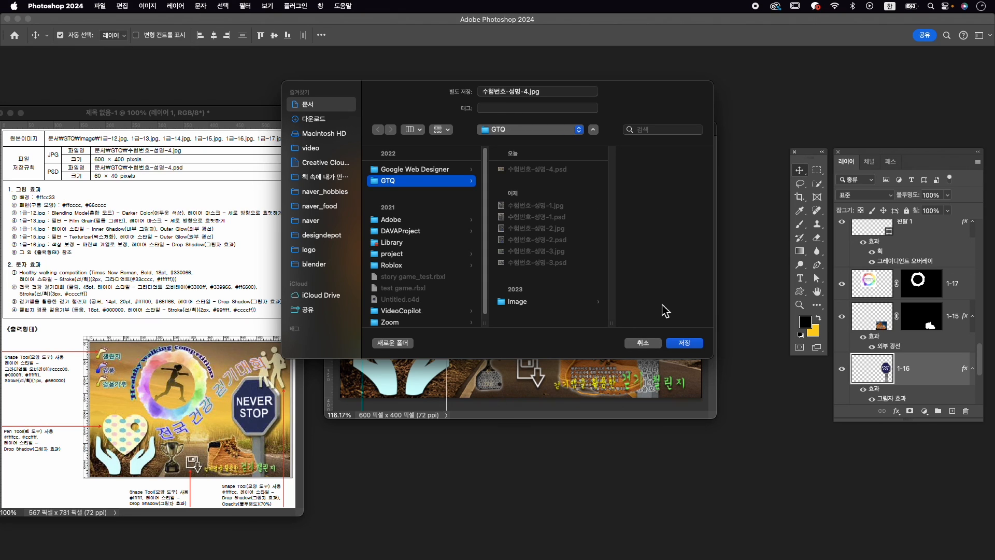
{"action": "left_click", "coordinate": [701, 344]}
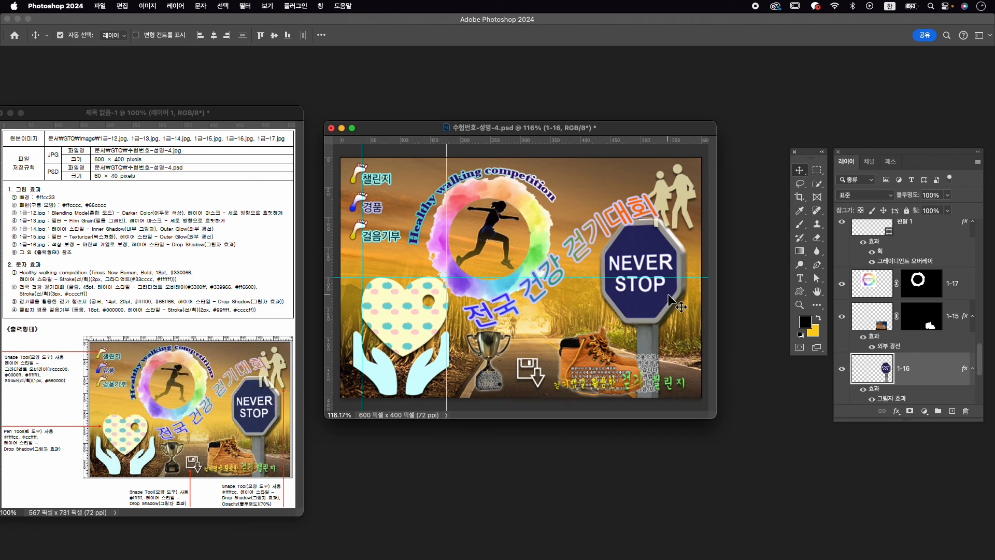
Step: Resize the image to 60 × 40 pixels
{"action": "key", "text": "super+alt+i"}
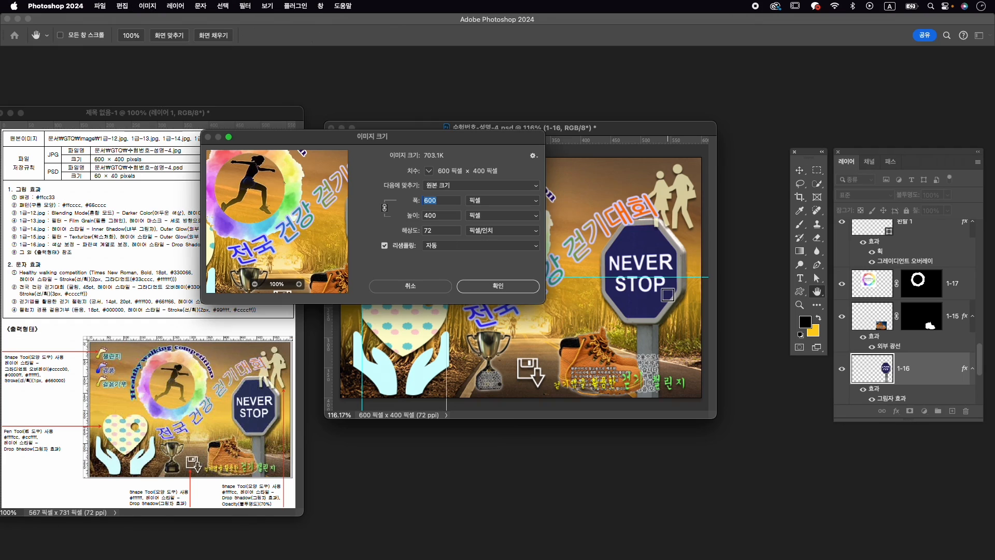
{"action": "type", "text": "60"}
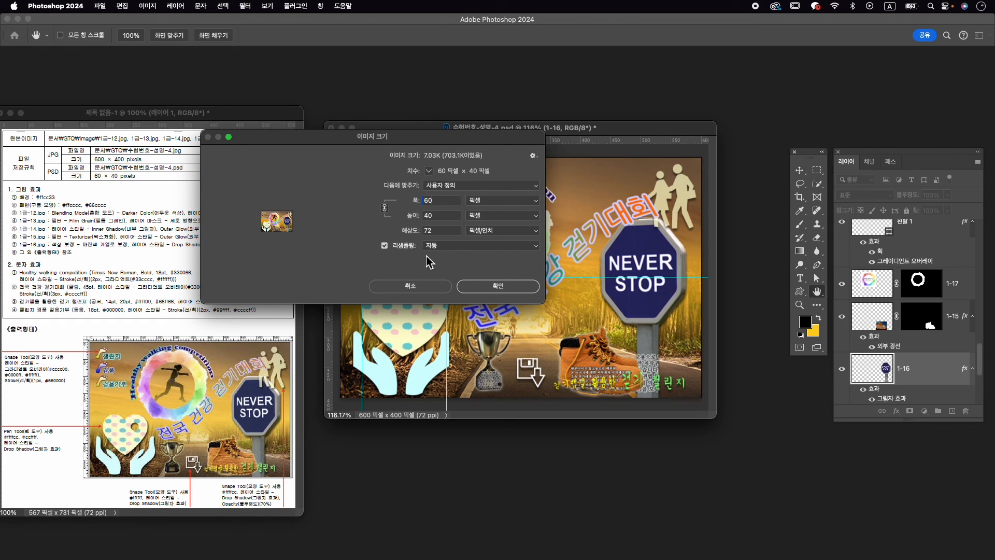
{"action": "left_click", "coordinate": [499, 286]}
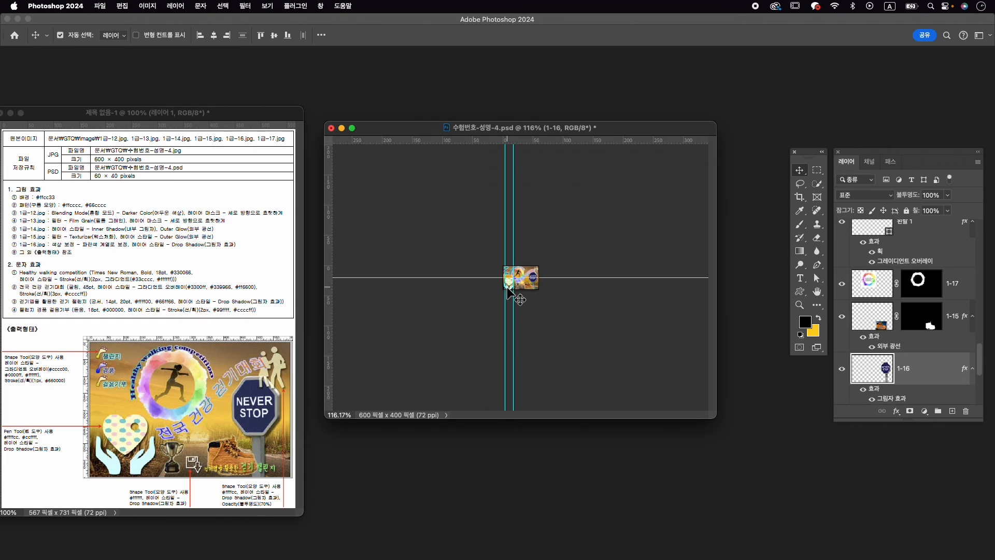
Step: Clear all guides from the reduced image and save 수험번호-성명-4.psd
{"action": "left_click", "coordinate": [267, 5]}
{"action": "mouse_move", "coordinate": [358, 269]}
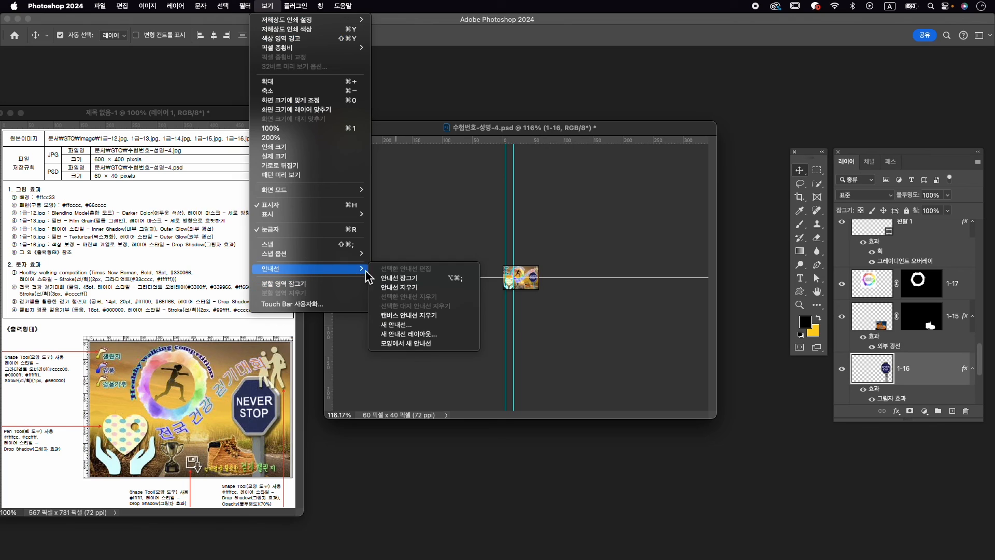
{"action": "left_click", "coordinate": [406, 287]}
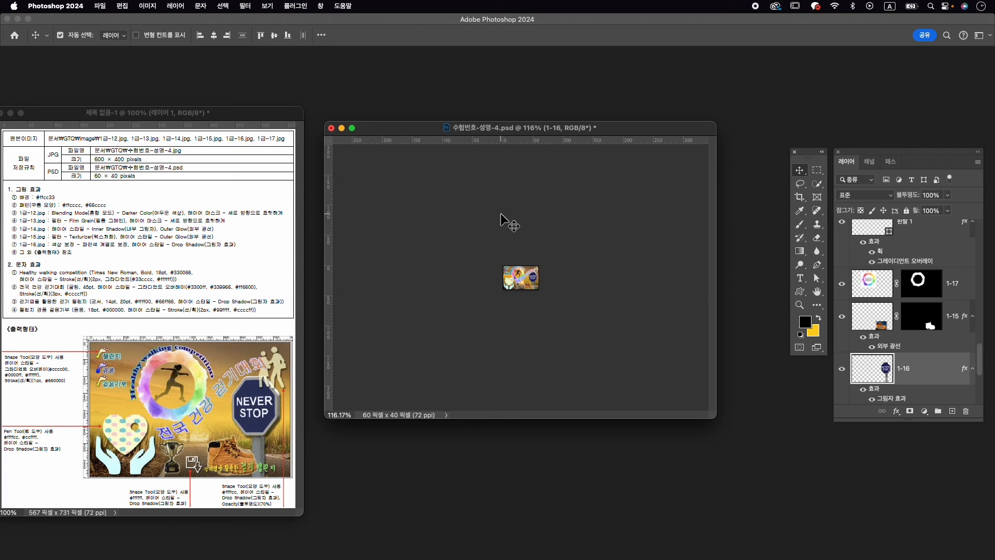
{"action": "left_click", "coordinate": [100, 6]}
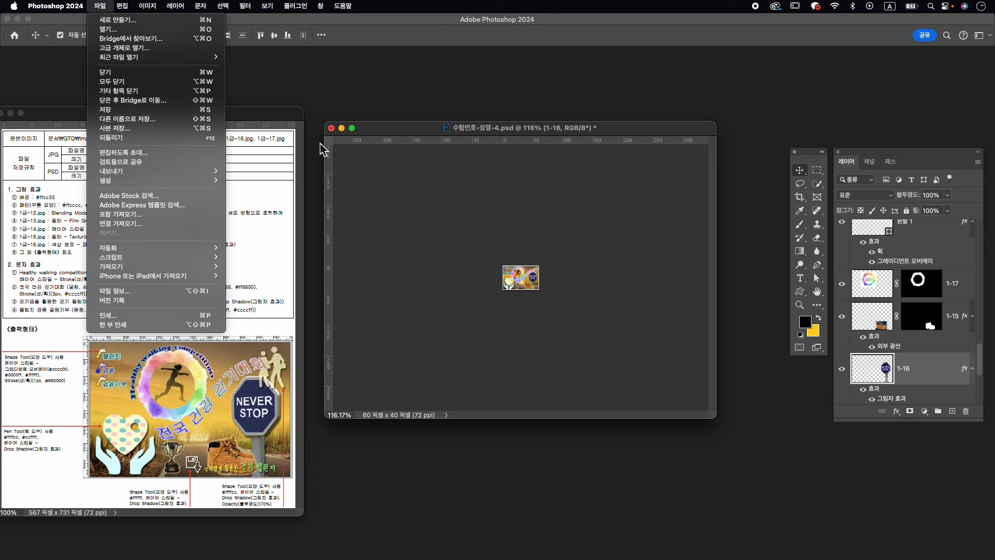
{"action": "left_click", "coordinate": [171, 110]}
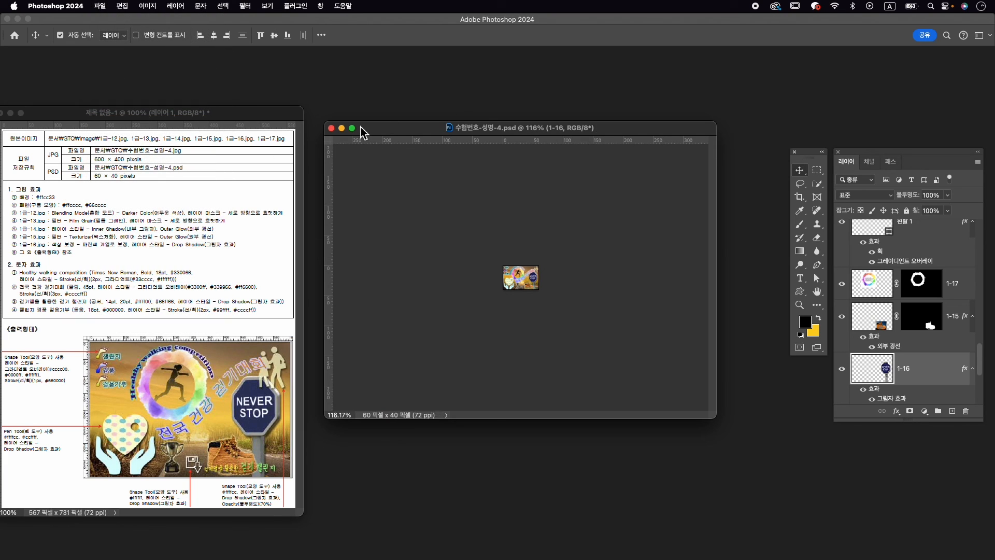